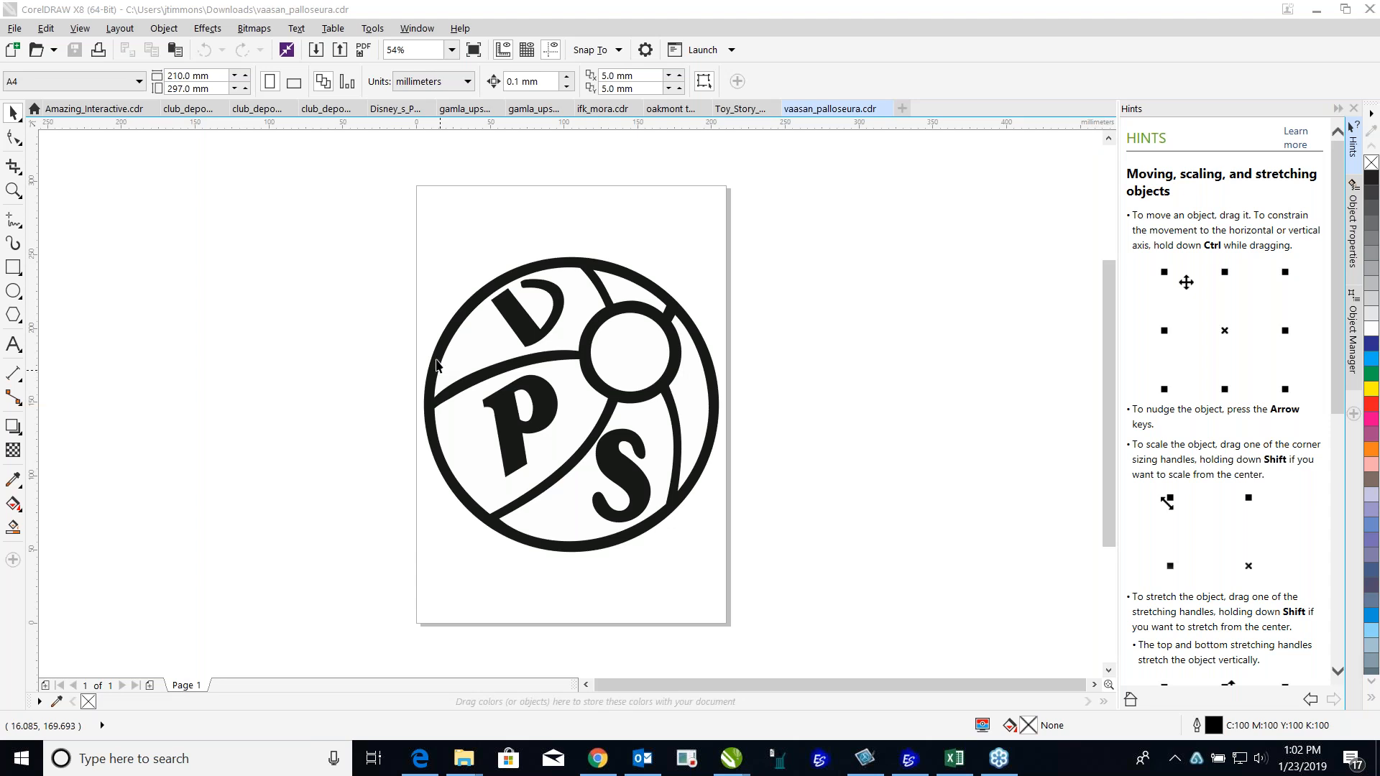
# Step: Copy the whole ball logo artwork in CorelDRAW, switch to Wilcom EmbroideryStudio and paste it into the empty Normal design
pyautogui.moveTo(345, 231); pyautogui.dragTo(777, 591)
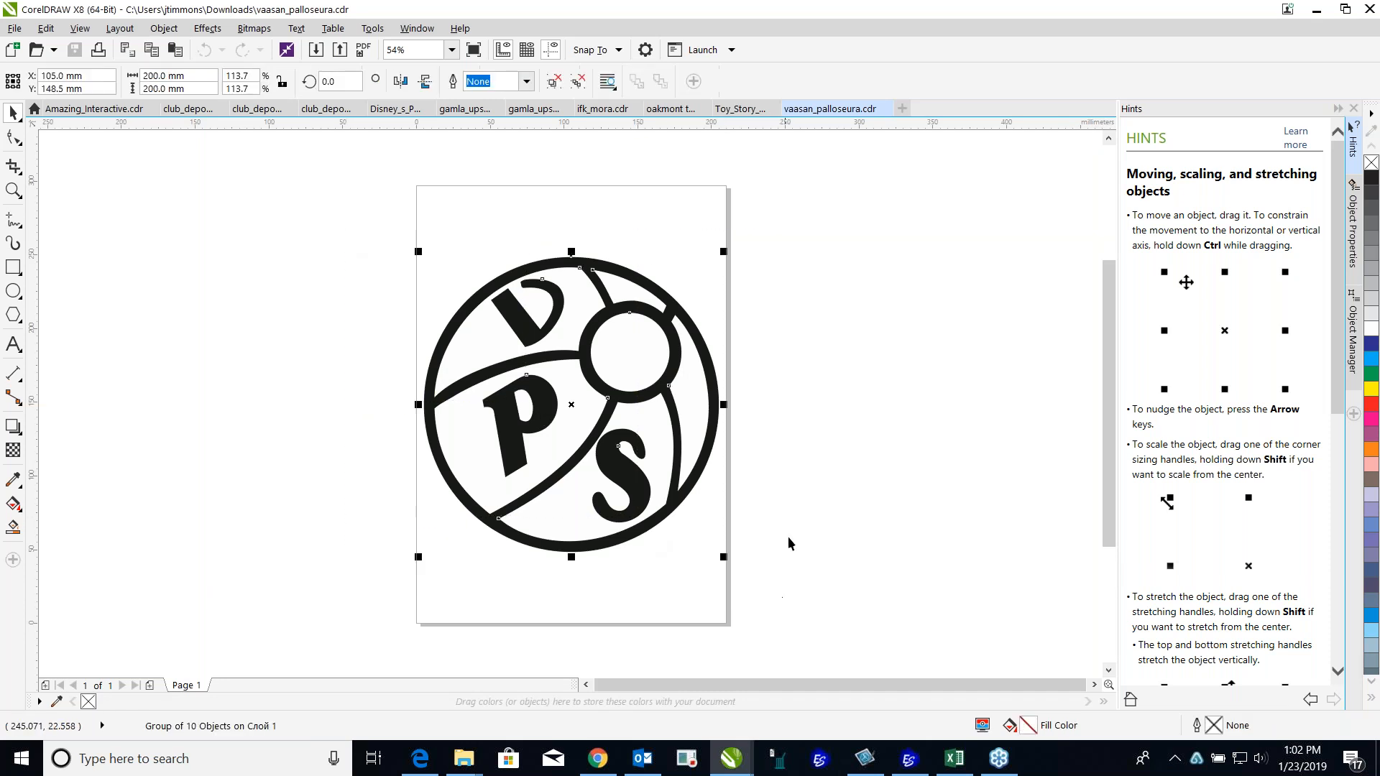
pyautogui.rightClick(605, 314)
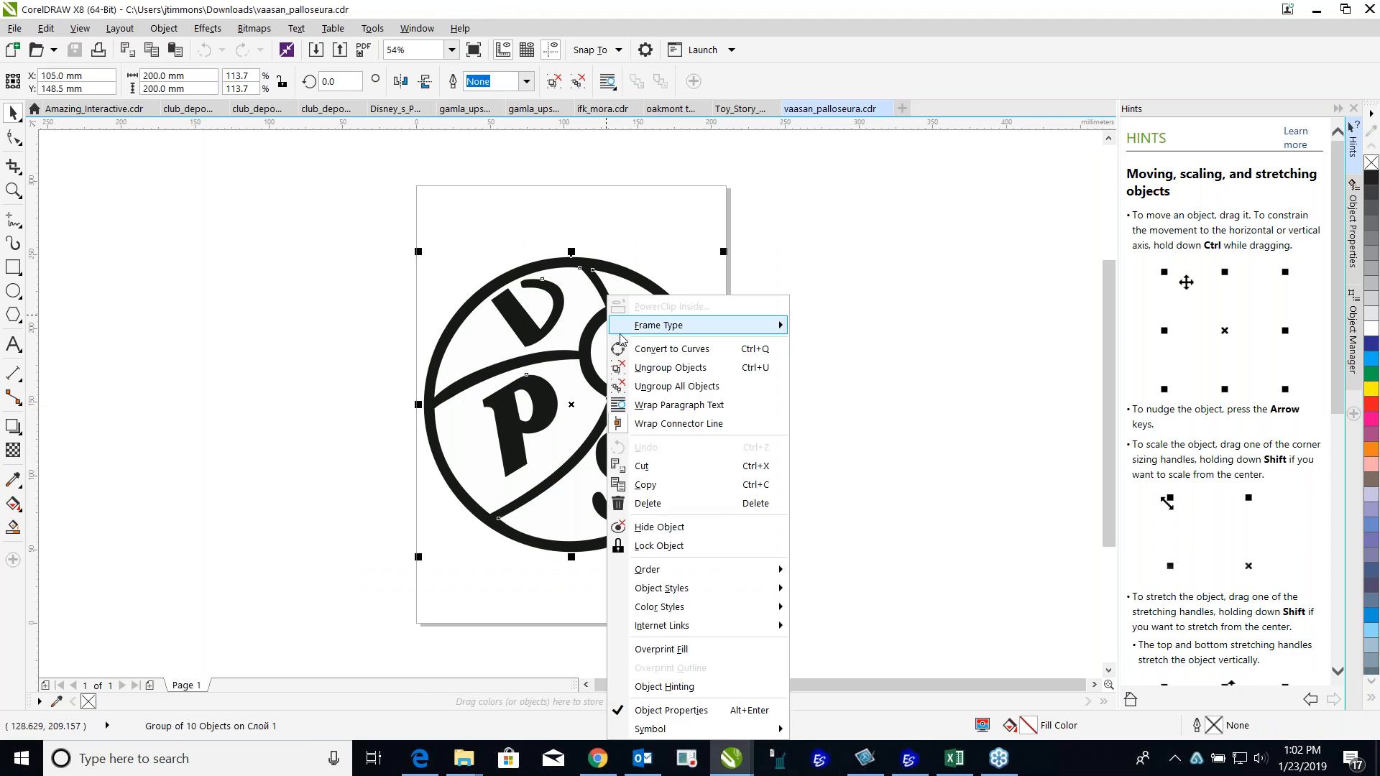
pyautogui.click(653, 471)
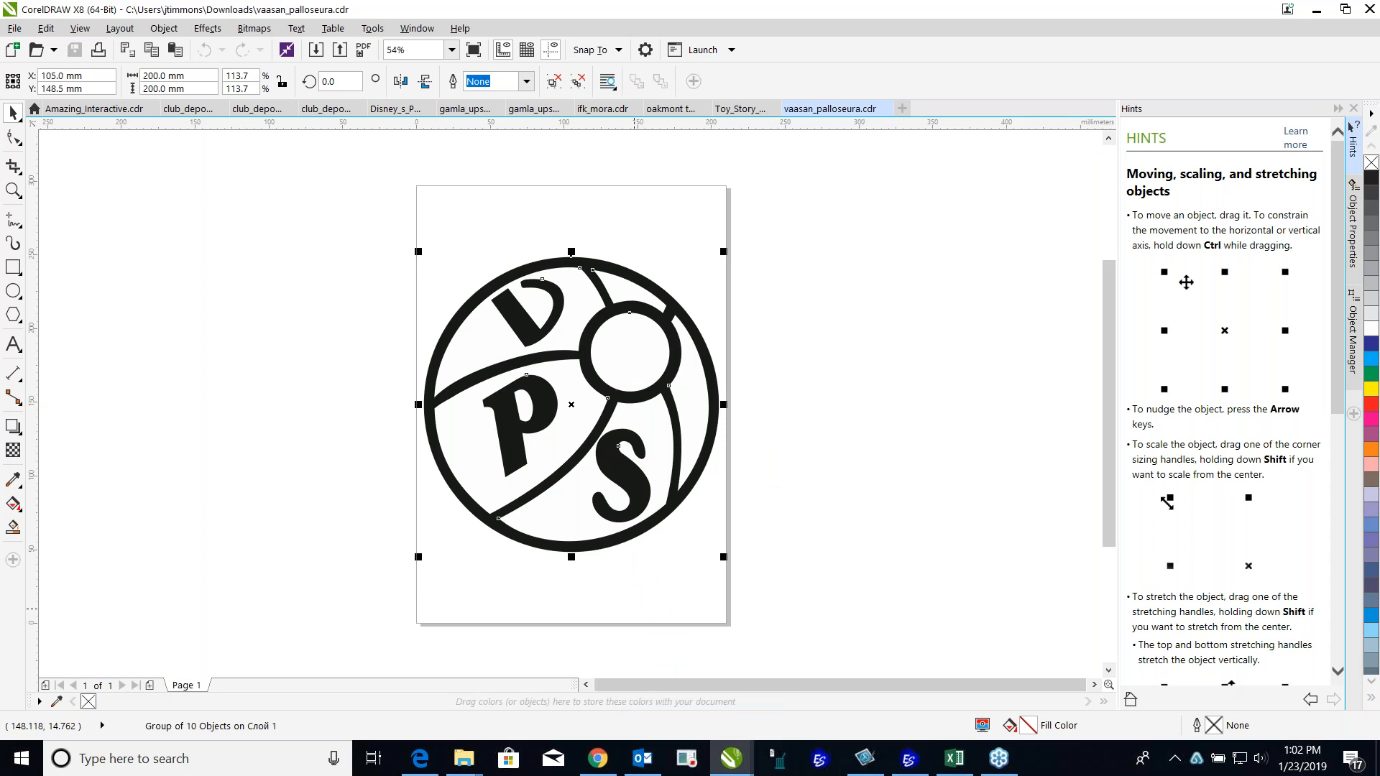
pyautogui.click(883, 756)
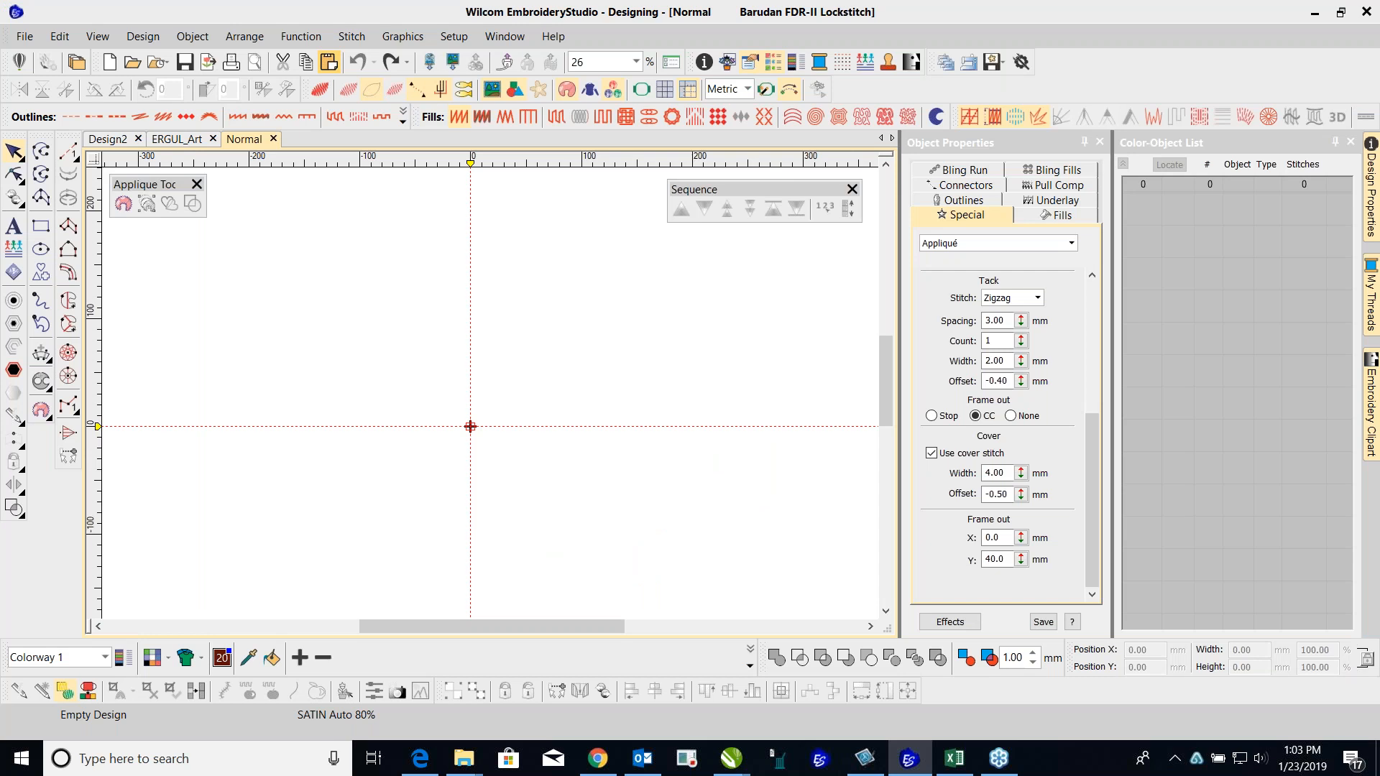
pyautogui.hotkey('ctrl', 'v')
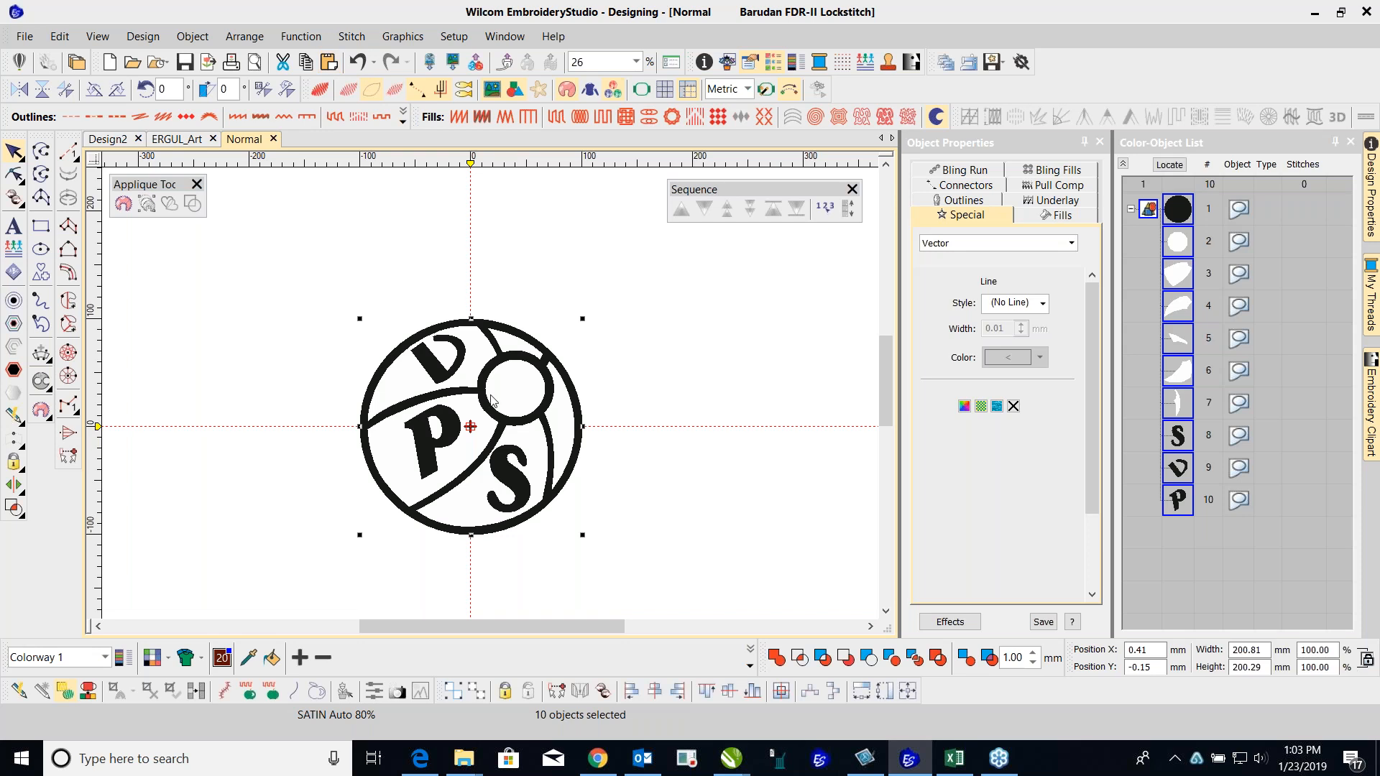
pyautogui.scroll(2, 493, 401)
pyautogui.moveTo(493, 401); pyautogui.dragTo(519, 373)
pyautogui.click(707, 344)
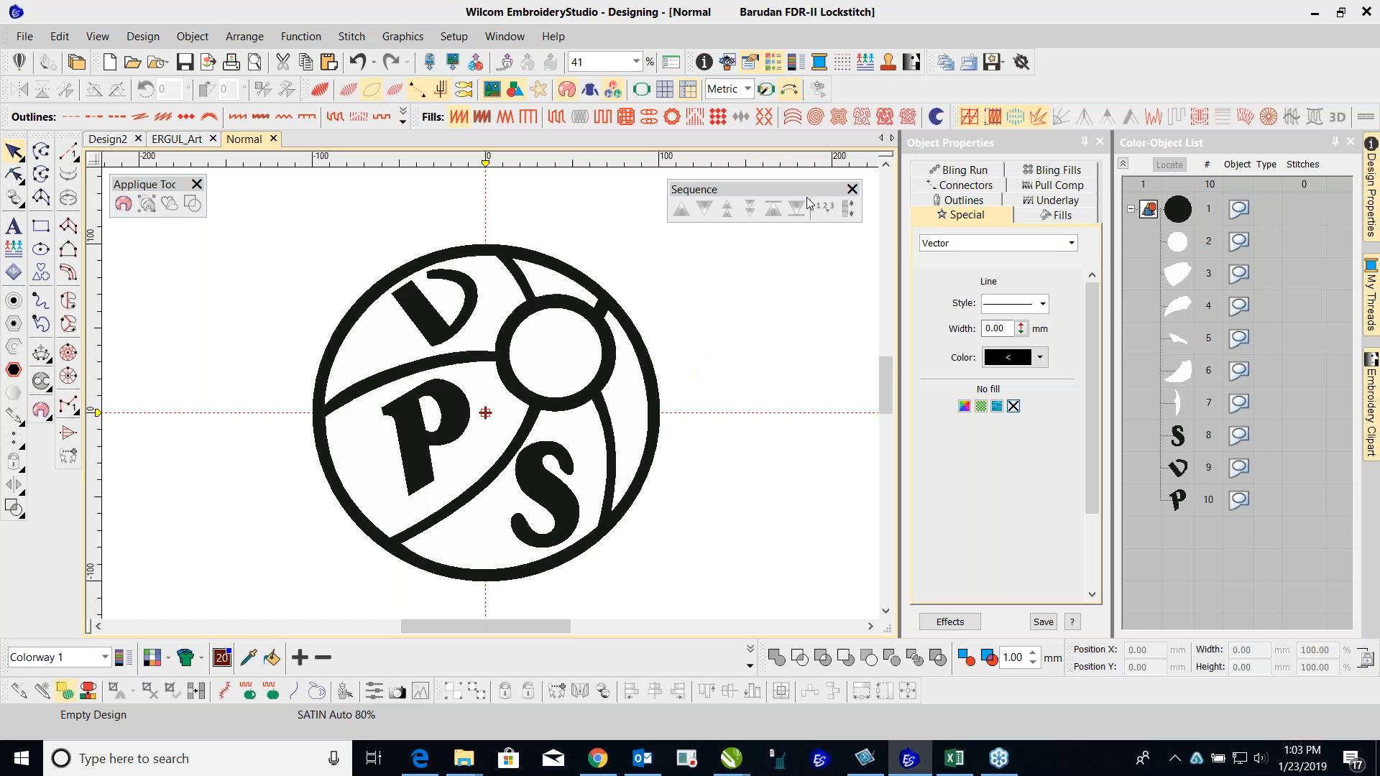
pyautogui.click(1111, 49)
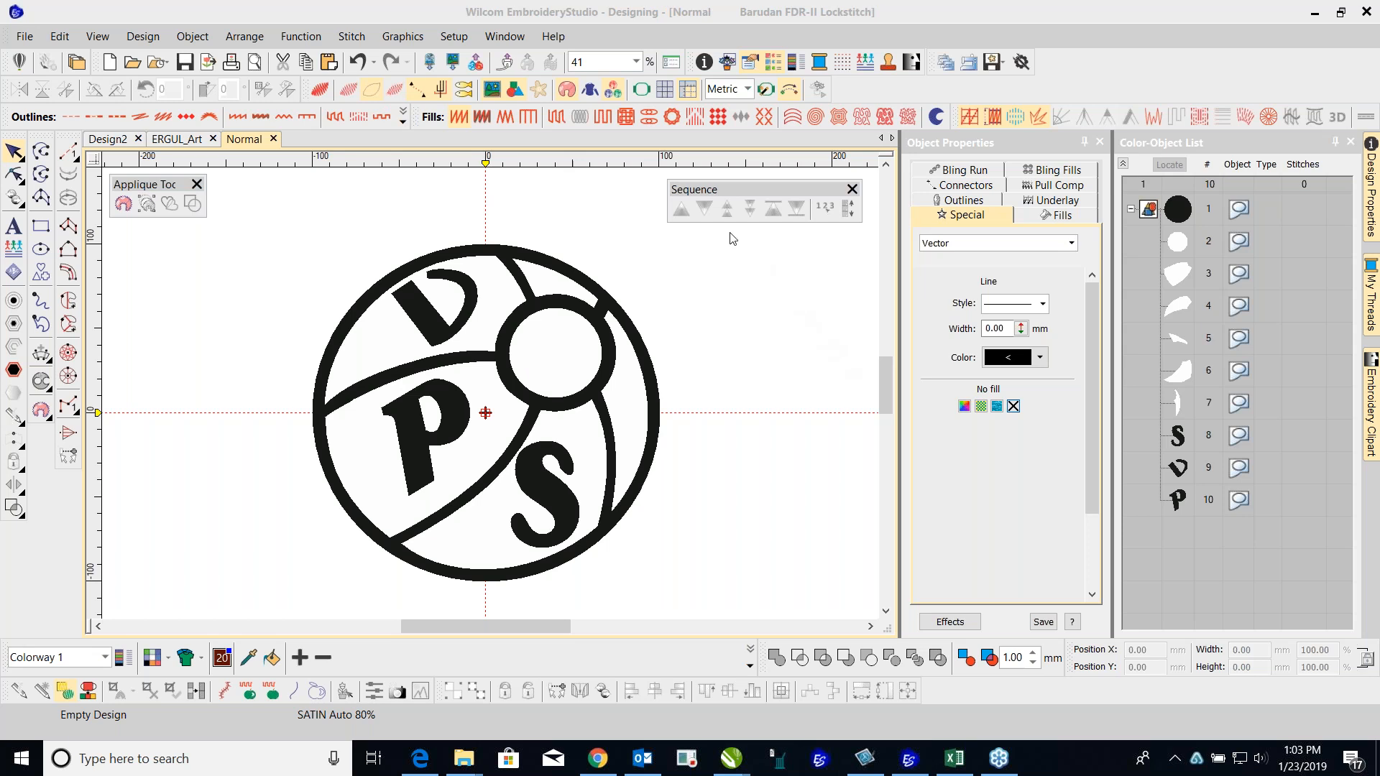
# Step: Check the width and height values in the Calibrate Screen settings and accept them as they are
pyautogui.click(455, 37)
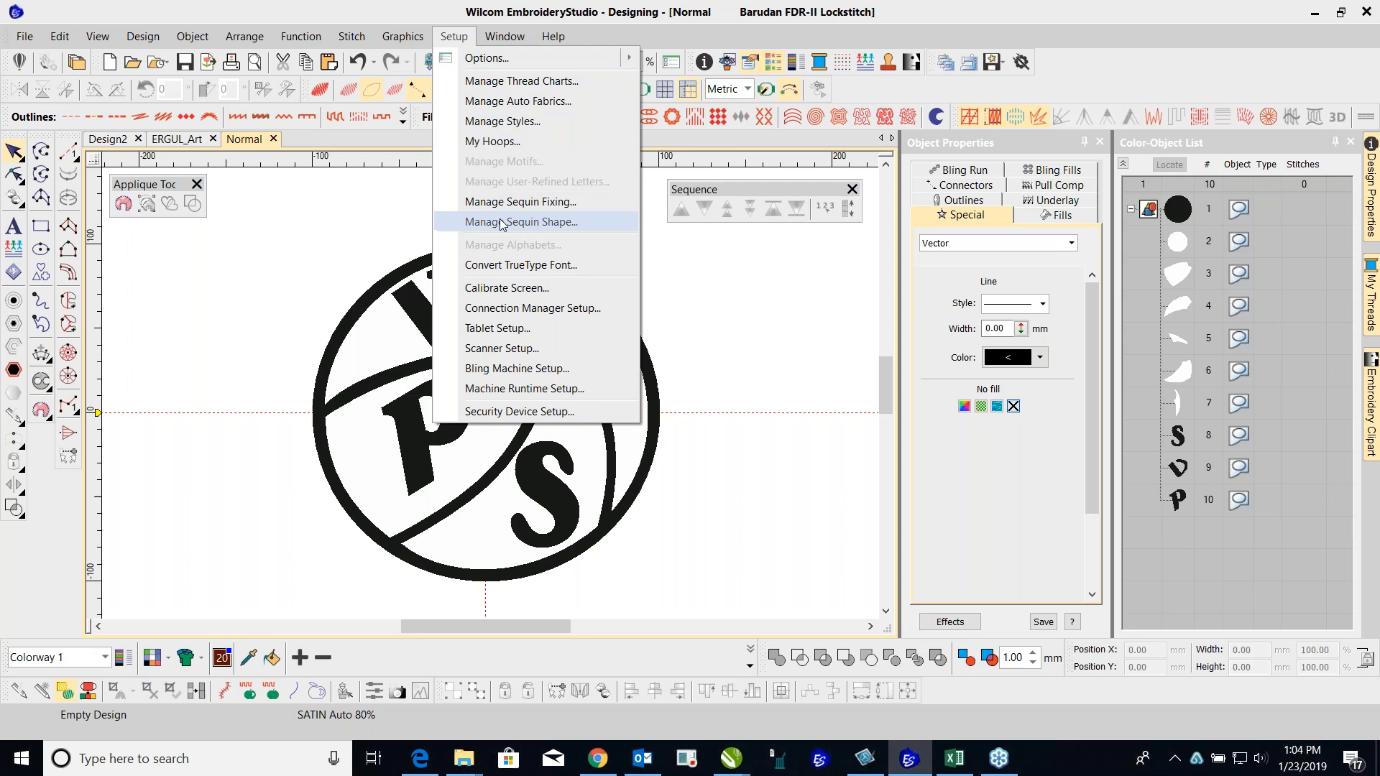
pyautogui.click(506, 288)
pyautogui.moveTo(646, 373); pyautogui.dragTo(583, 294)
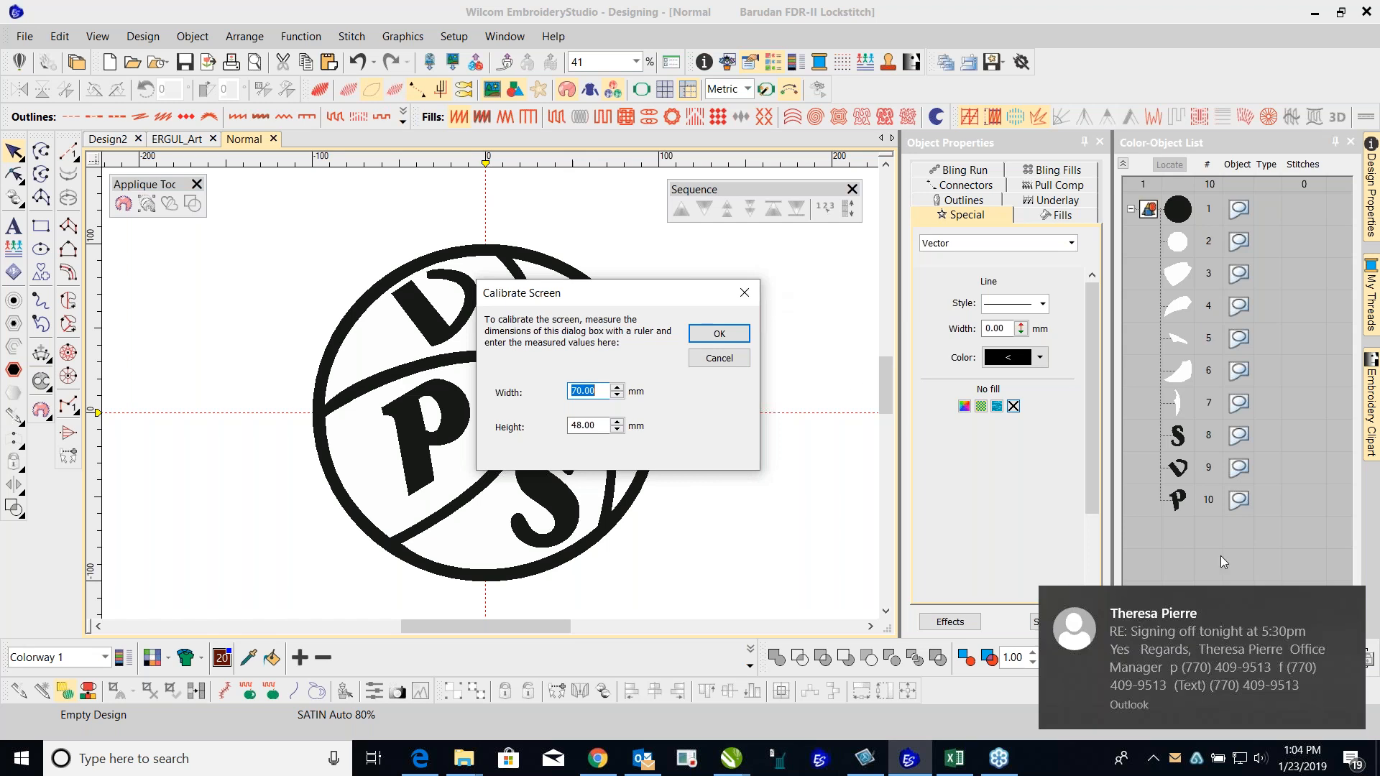
pyautogui.click(1354, 610)
pyautogui.click(1349, 604)
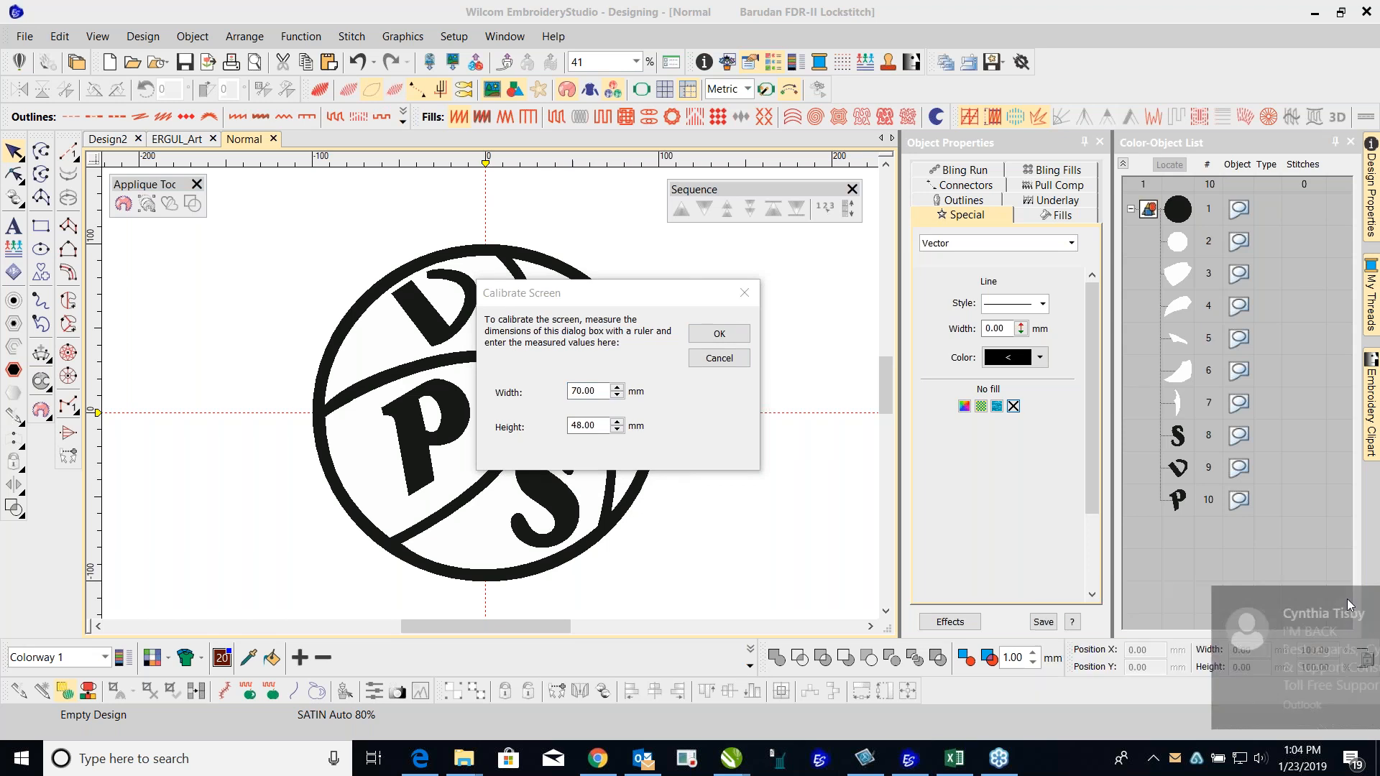
pyautogui.click(719, 339)
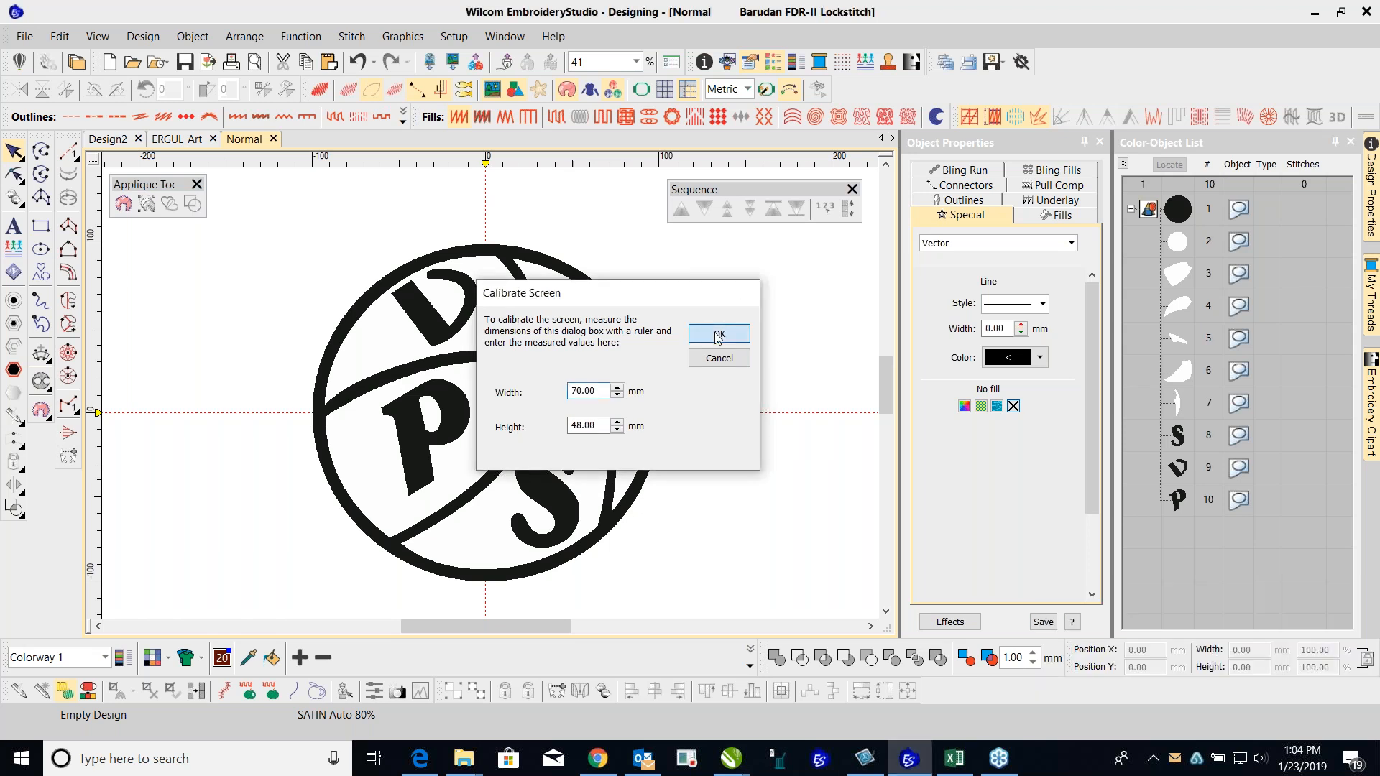
pyautogui.click(717, 335)
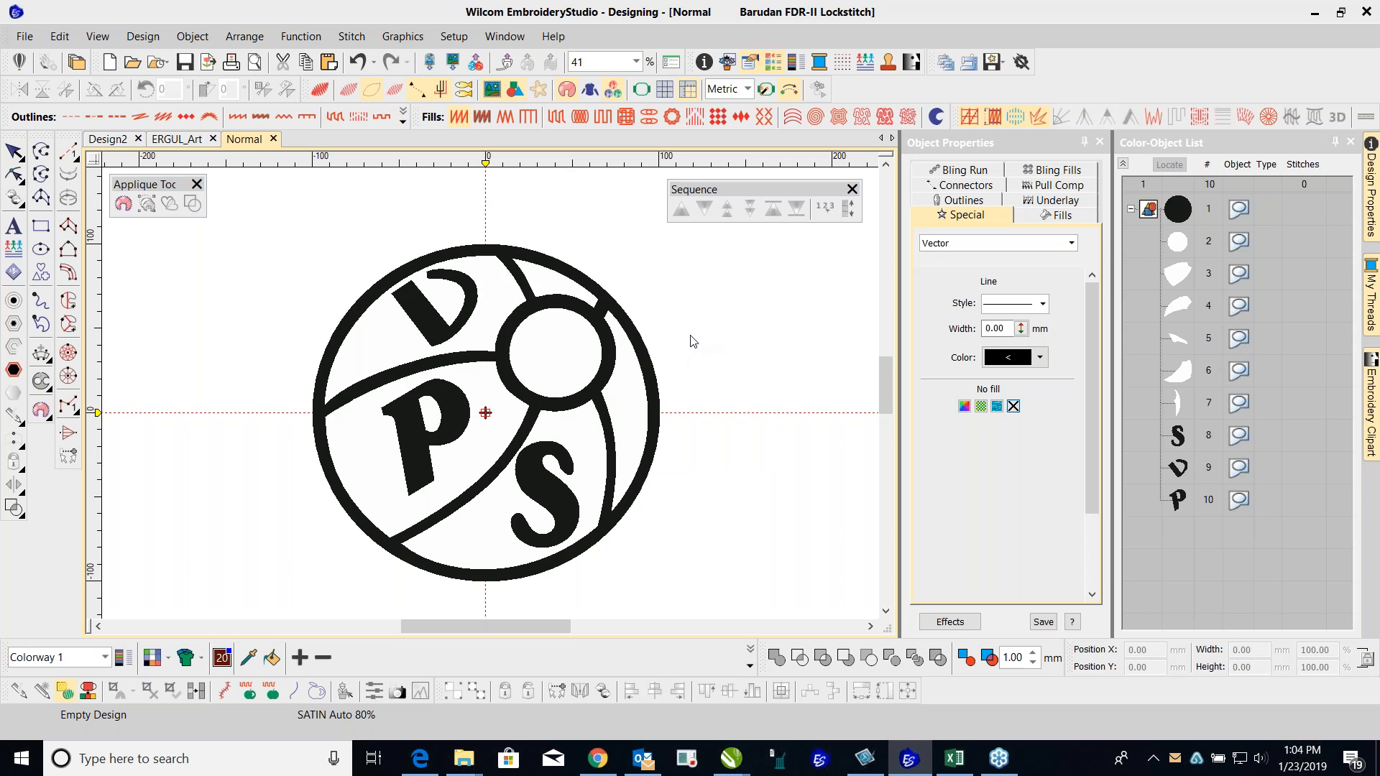
# Step: Show the design grid and review its Grid & Guides options, keeping 10.00 mm horizontal and vertical spacing
pyautogui.click(665, 89)
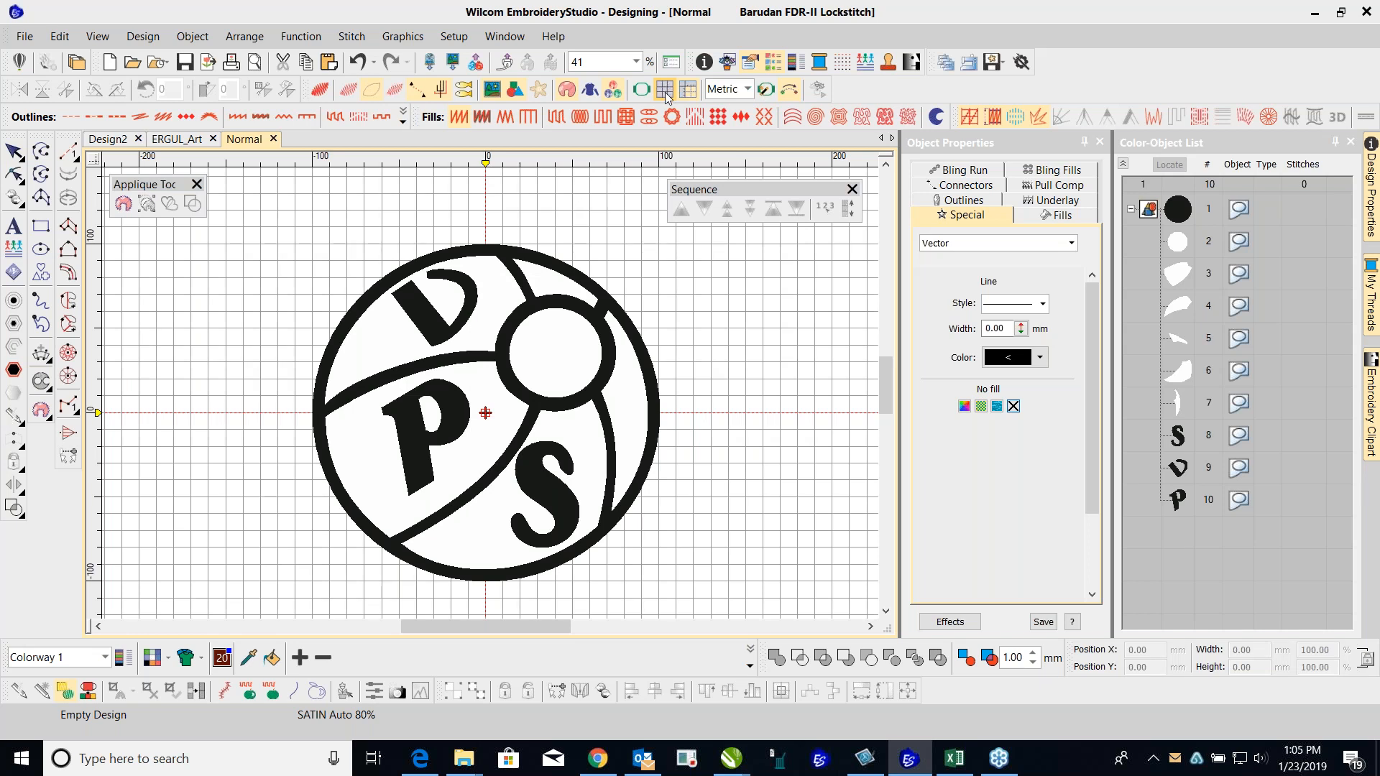
pyautogui.click(455, 37)
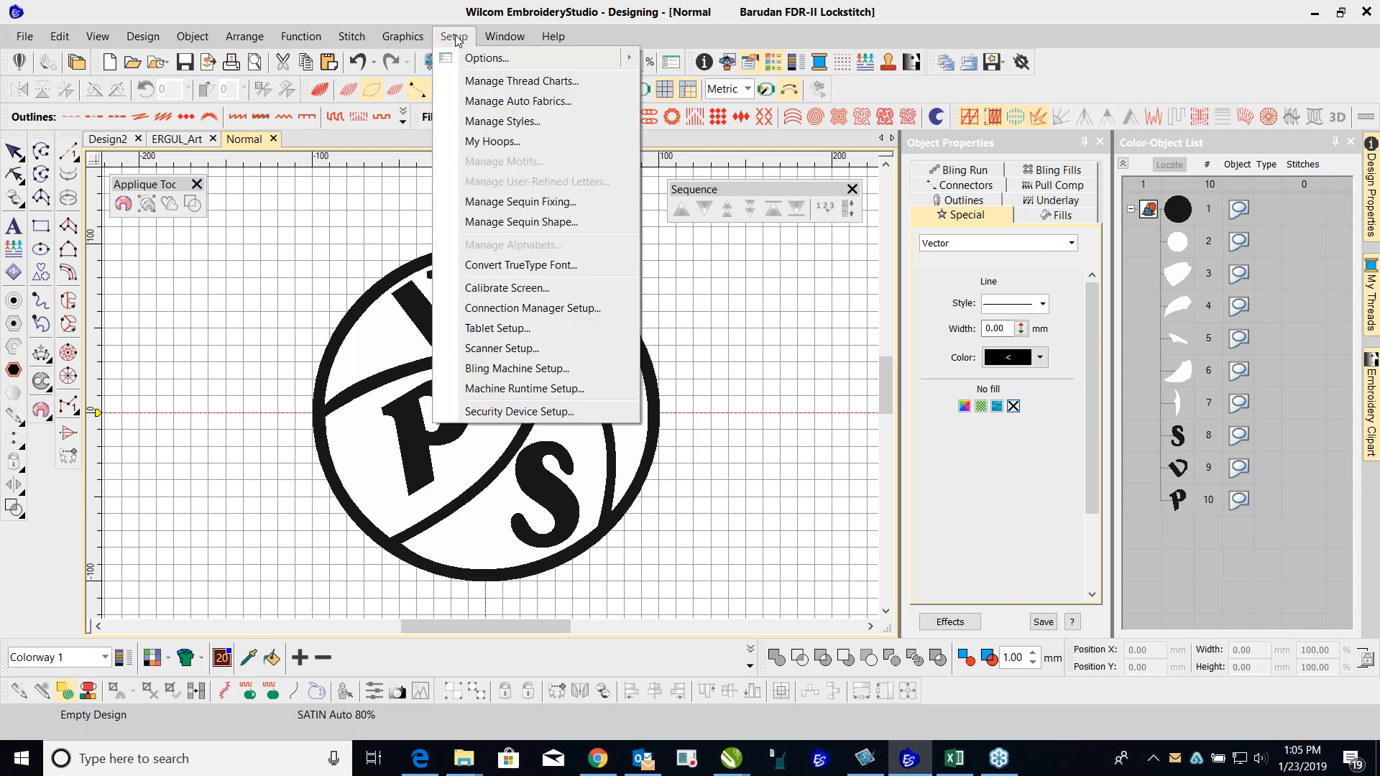
pyautogui.click(486, 64)
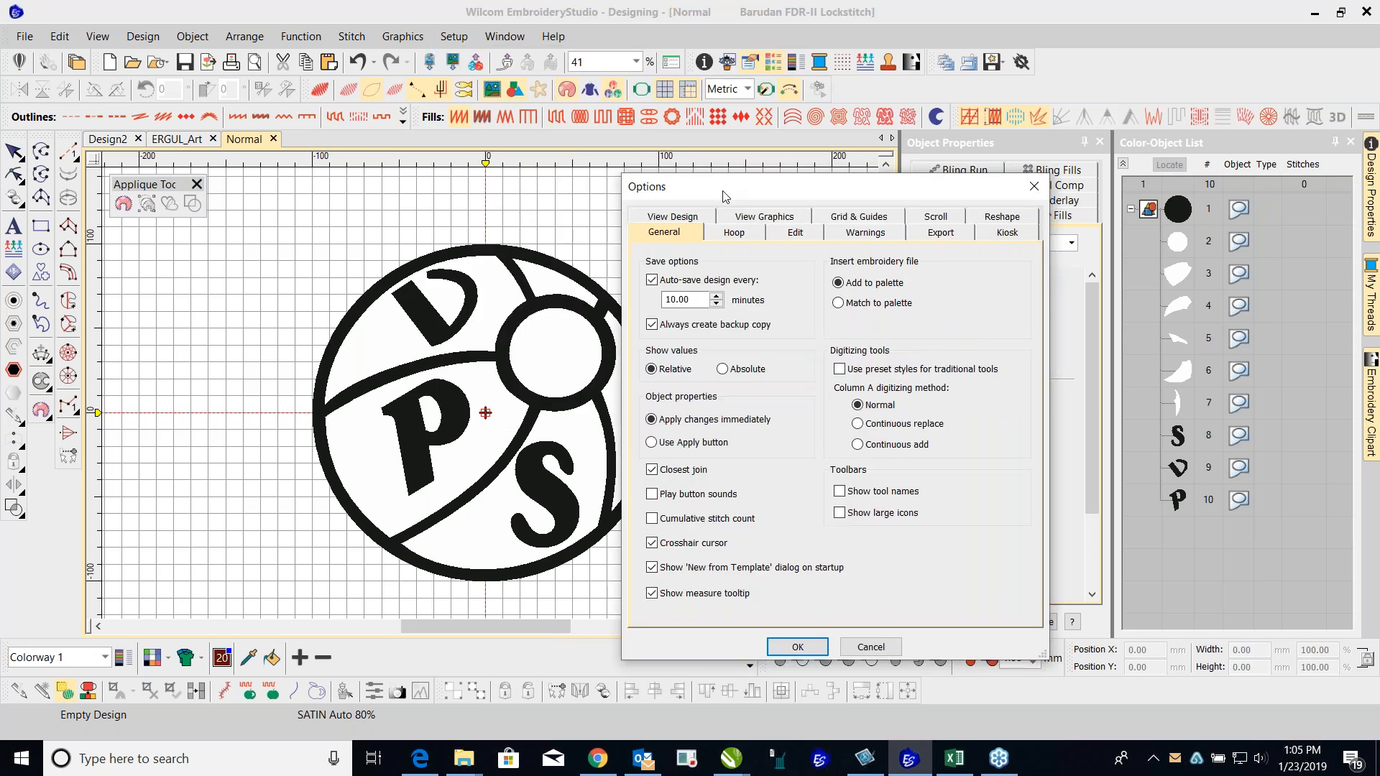
pyautogui.click(688, 219)
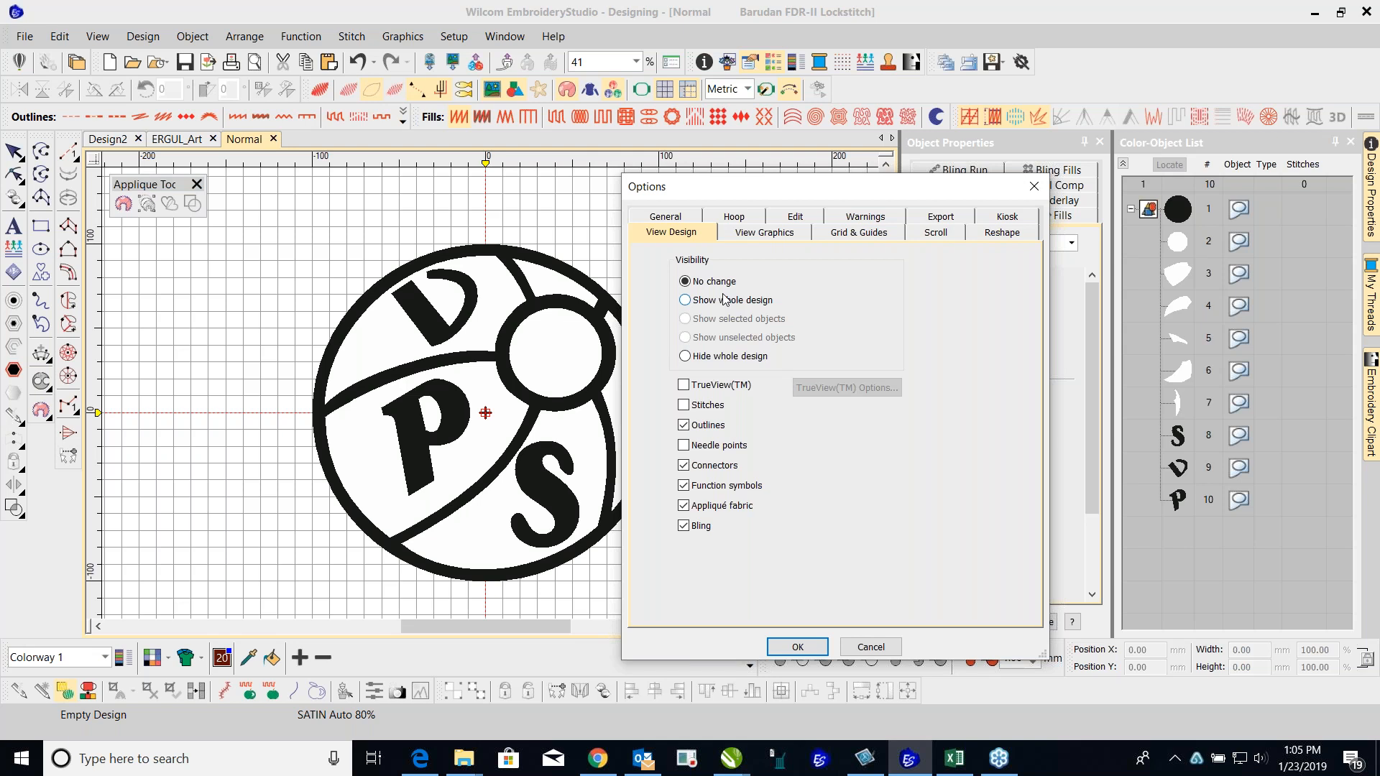
pyautogui.click(860, 235)
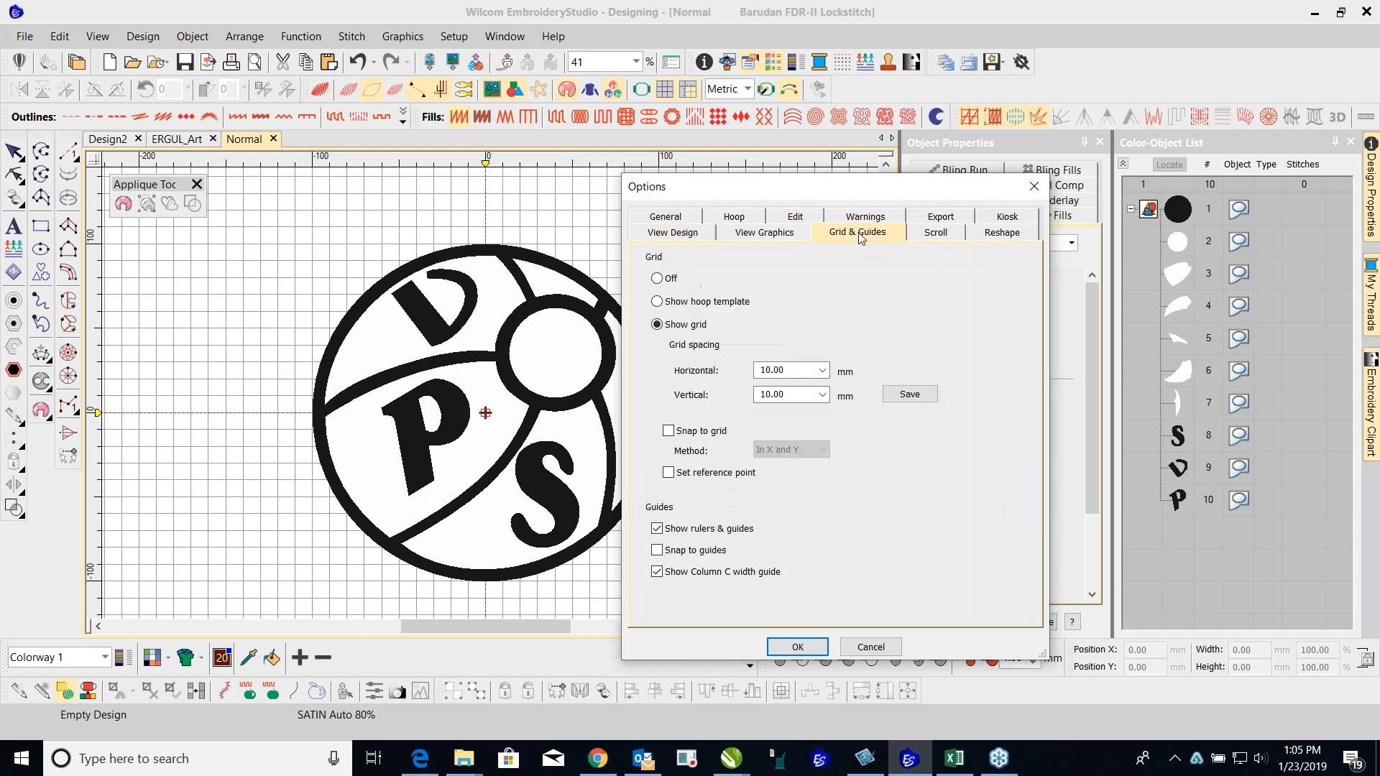
pyautogui.click(811, 370)
pyautogui.click(787, 649)
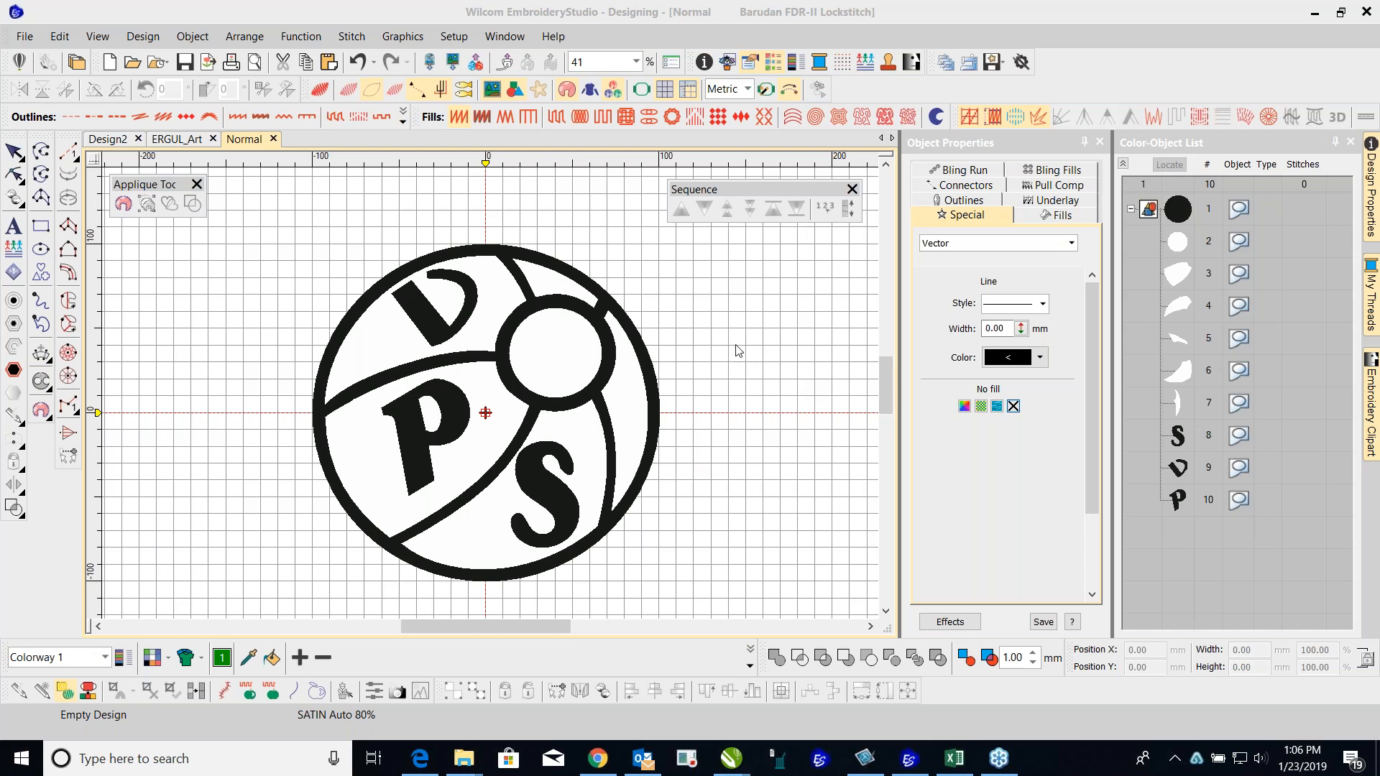
# Step: Apply Auto Start & End at the design's centre point with automatic maintenance, and save it to the Normal template
pyautogui.click(143, 37)
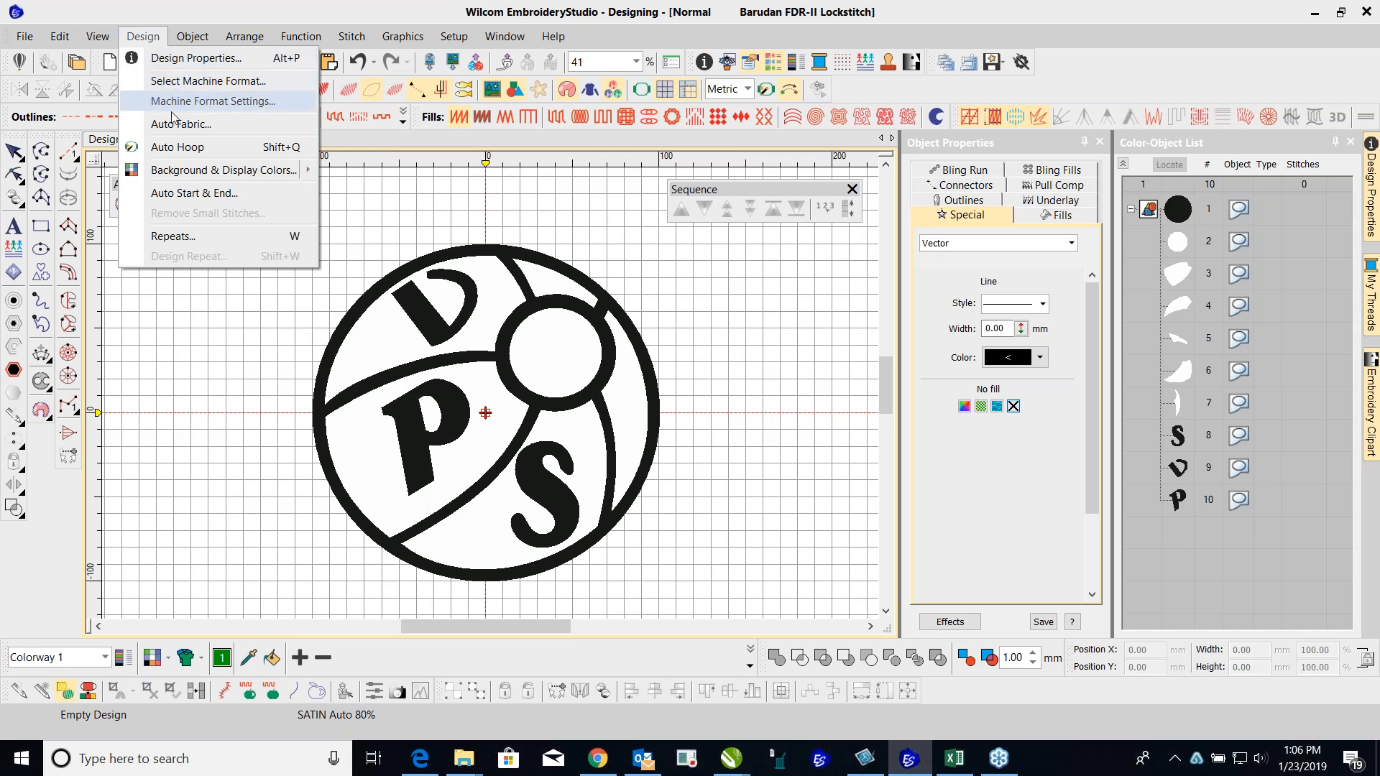
pyautogui.click(190, 194)
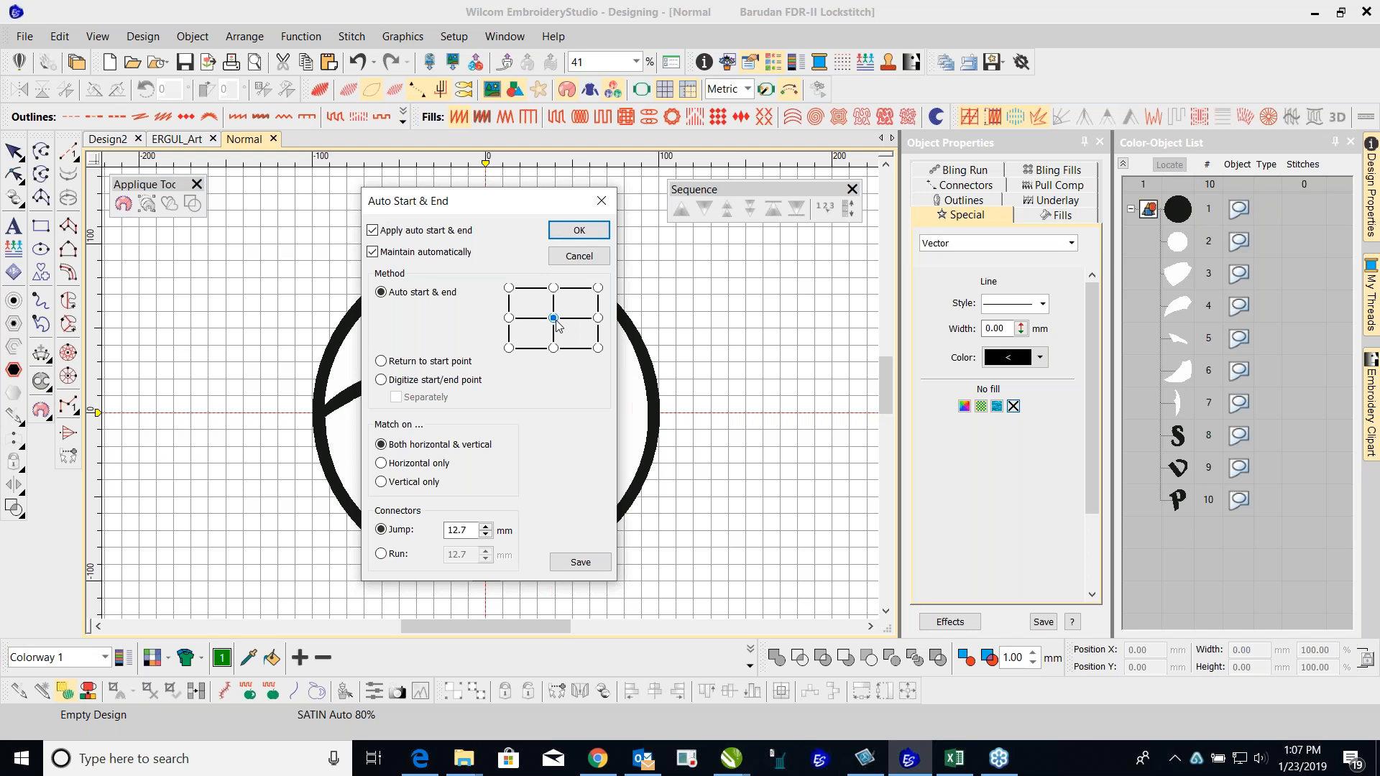
pyautogui.click(553, 348)
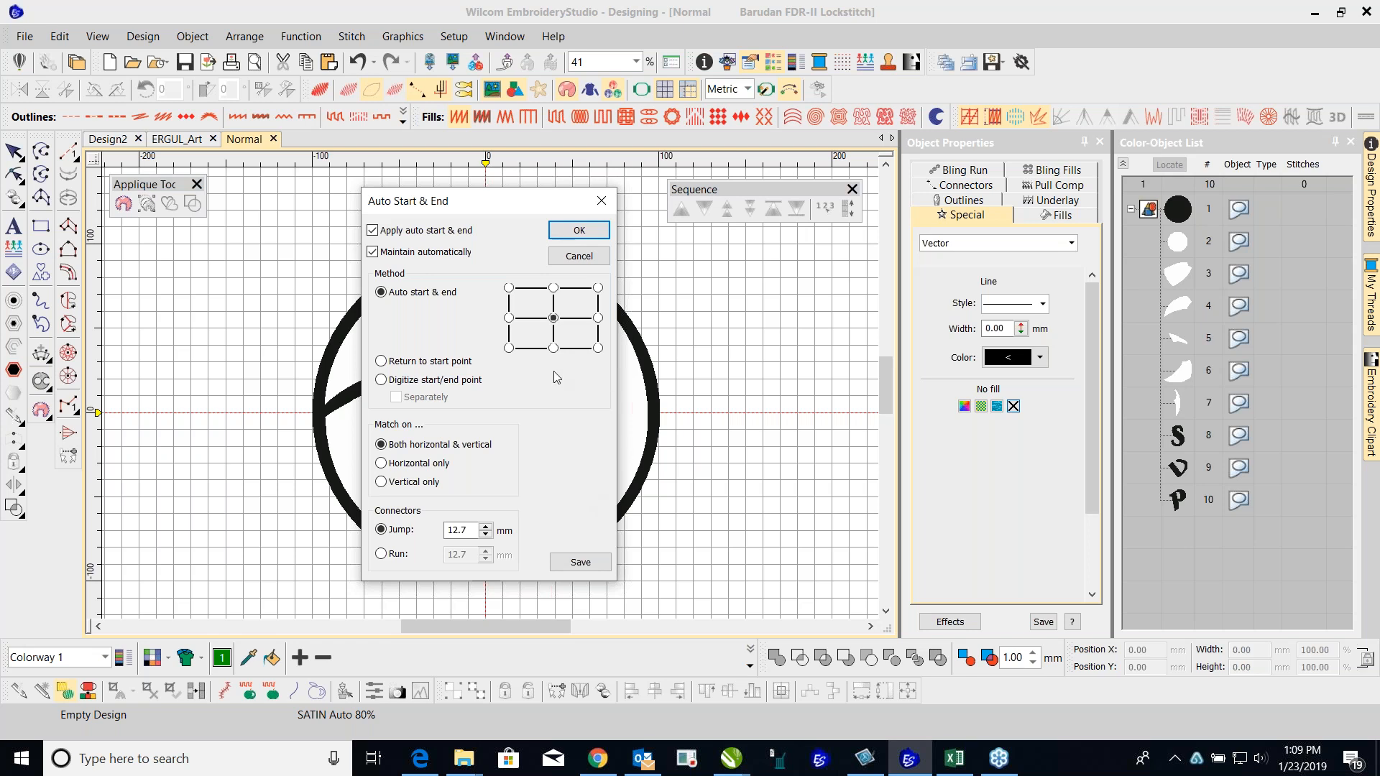
pyautogui.click(582, 562)
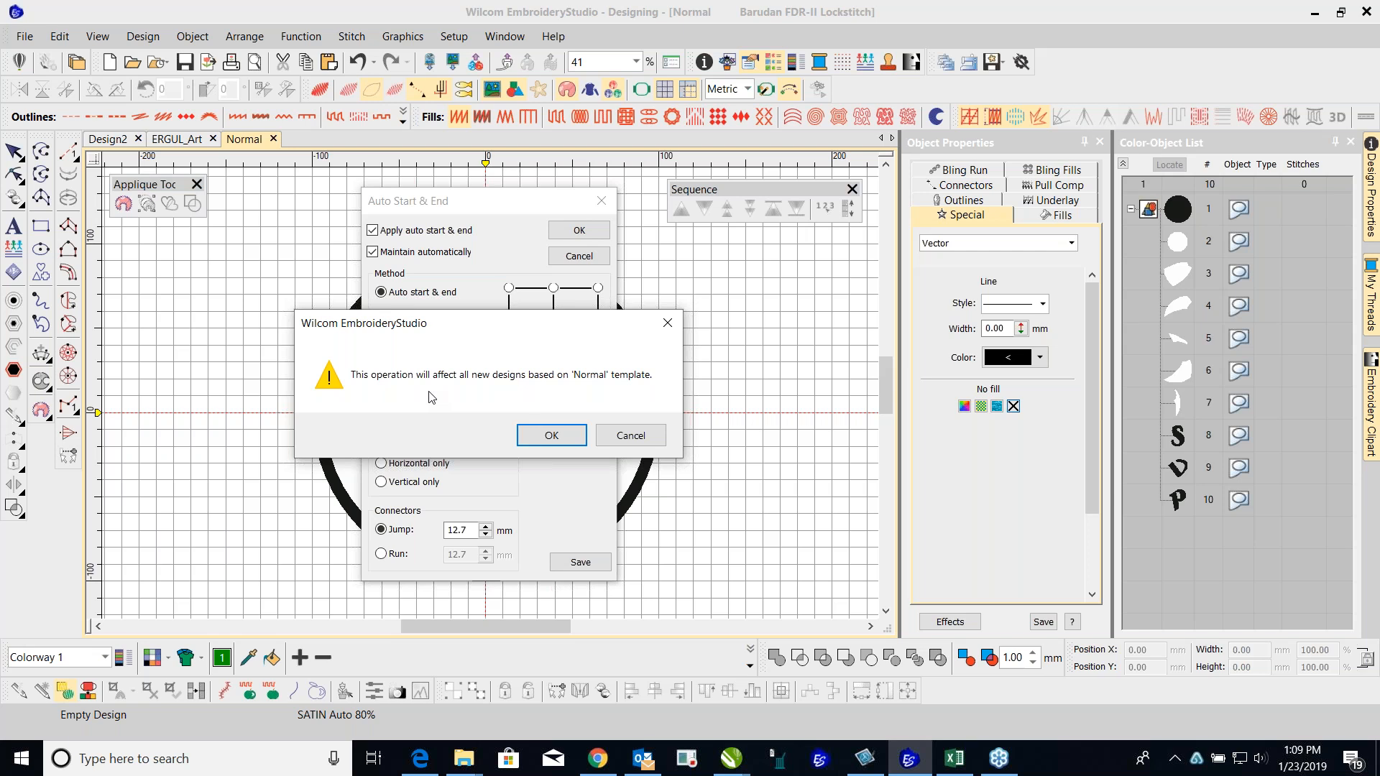
pyautogui.click(543, 436)
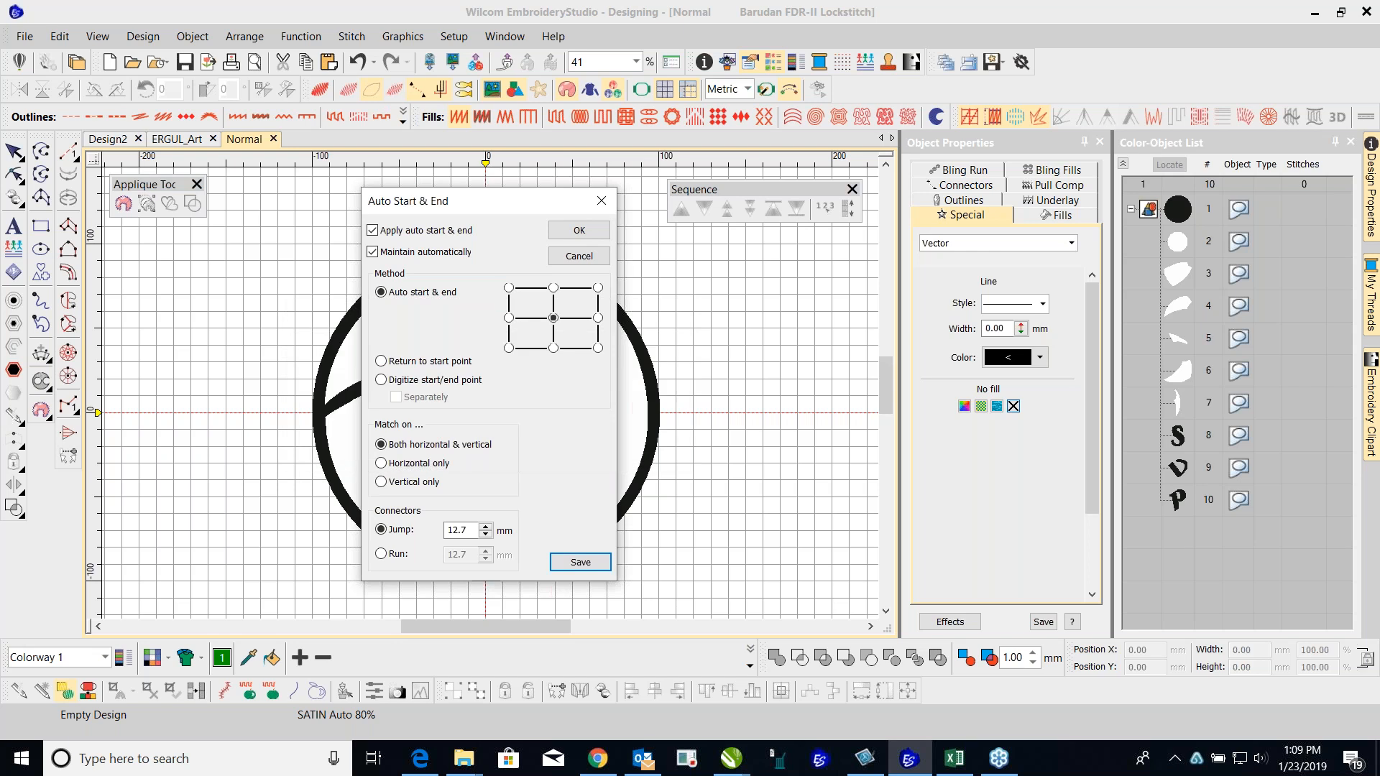
pyautogui.click(586, 236)
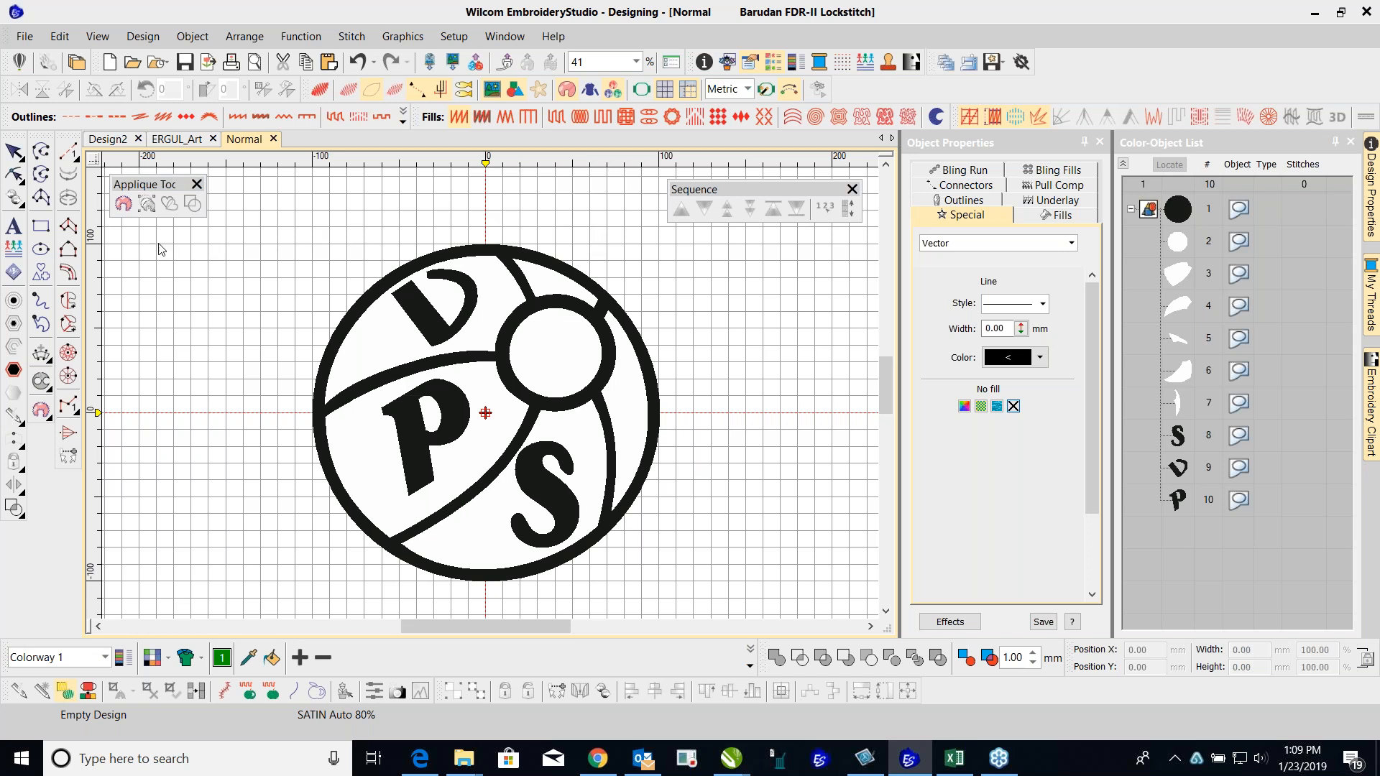
# Step: Digitize a slanted satin Column A block about 40 mm wide and 23 mm high, outside the logo on its upper left
pyautogui.click(68, 225)
pyautogui.click(134, 284)
pyautogui.click(313, 361)
pyautogui.click(382, 352)
pyautogui.click(380, 324)
pyautogui.press('Return')
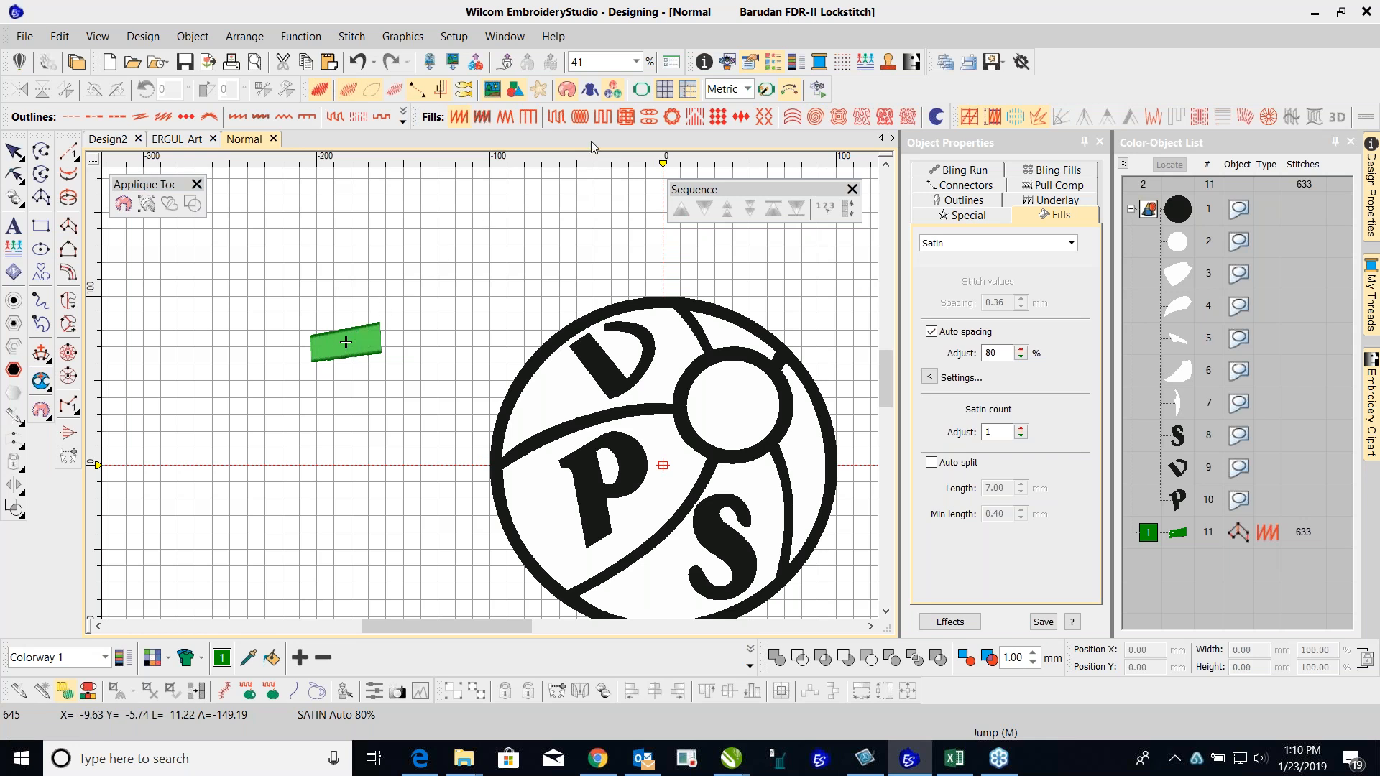
# Step: Hide the grid and place two copies of the green satin block, one to its upper left and one directly above it
pyautogui.click(661, 91)
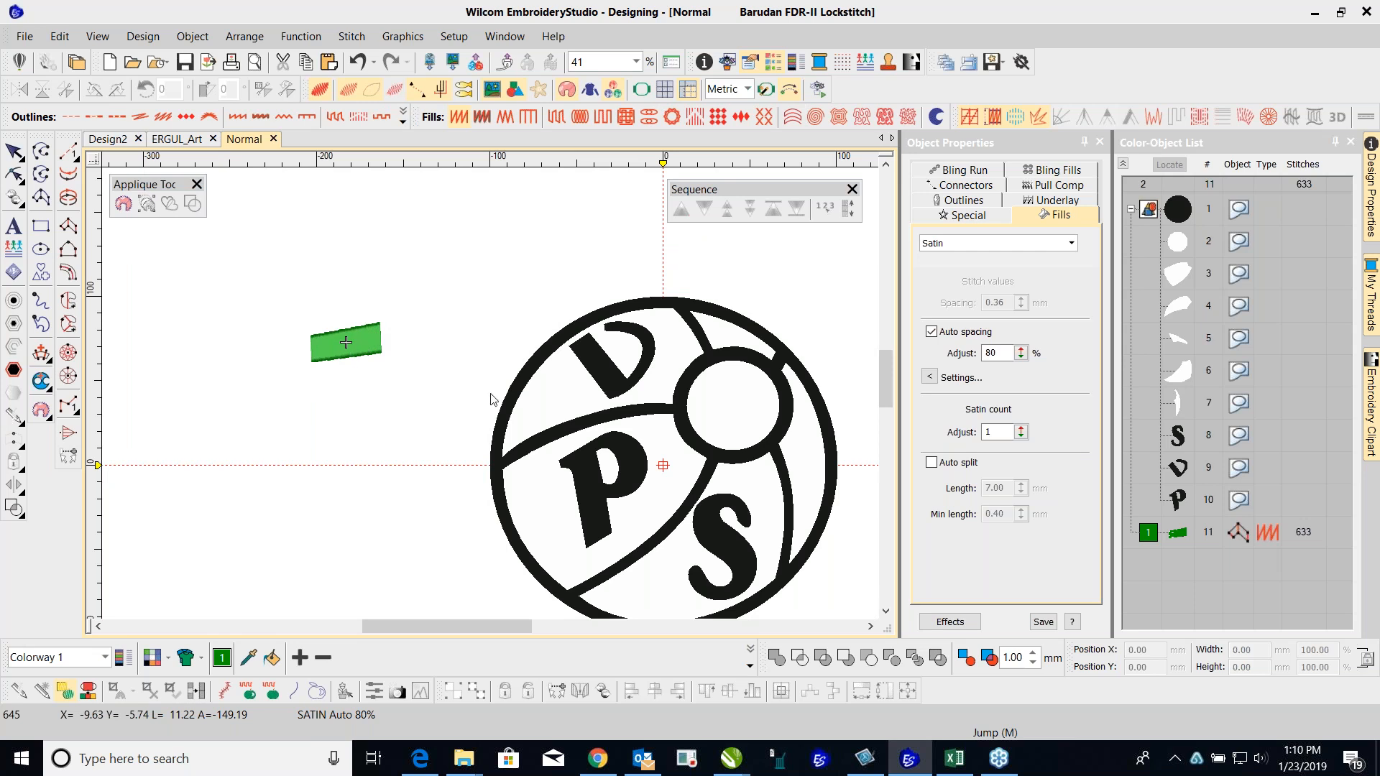
pyautogui.scroll(1, 495, 400)
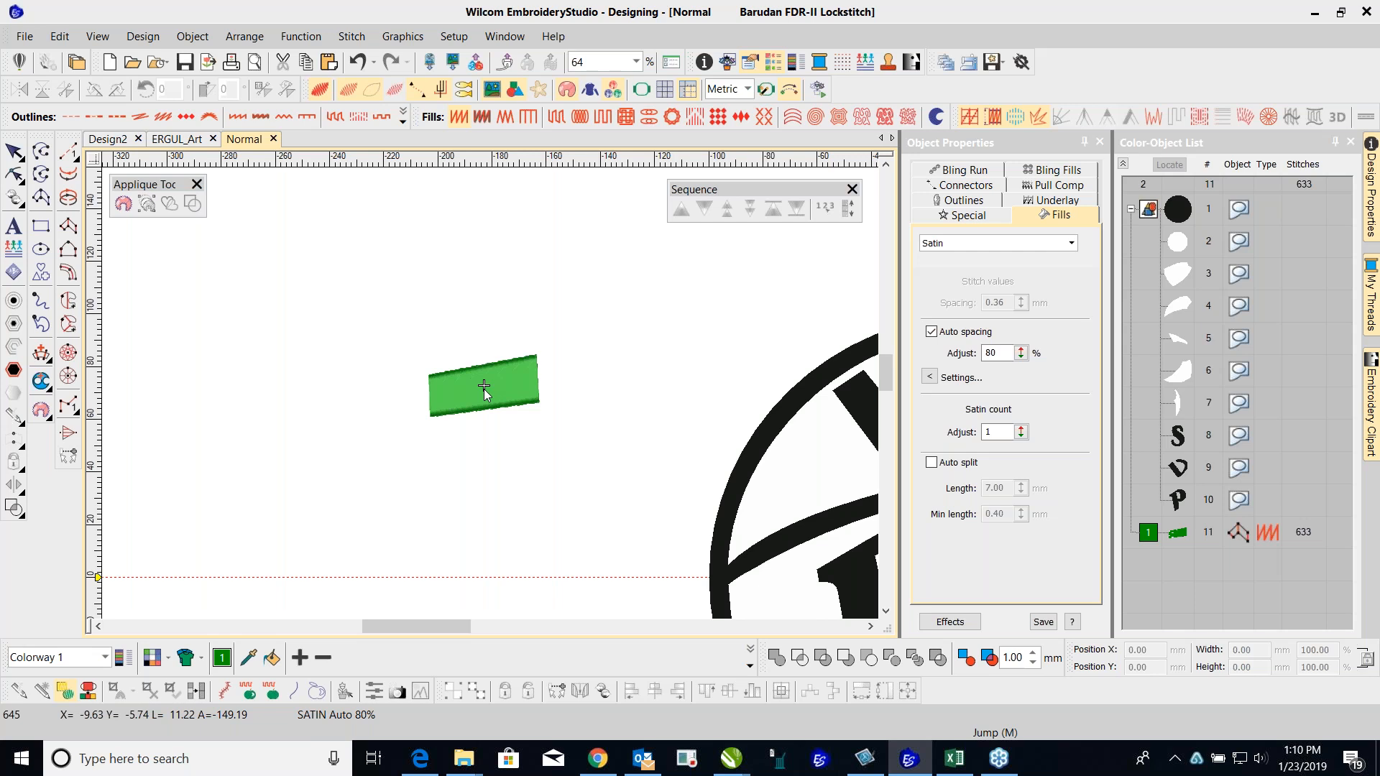
pyautogui.click(523, 384)
pyautogui.moveTo(525, 388); pyautogui.dragTo(334, 324)
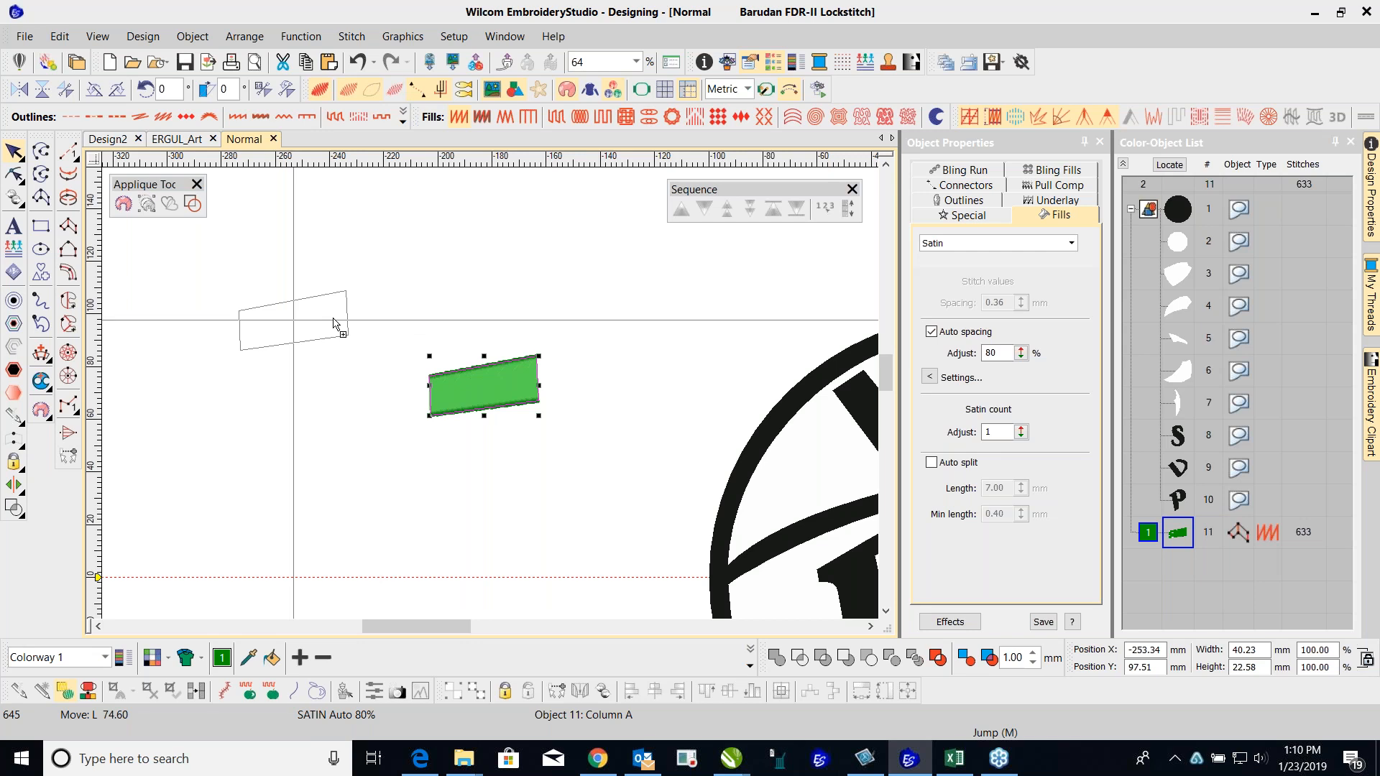
pyautogui.moveTo(334, 324); pyautogui.dragTo(334, 324)
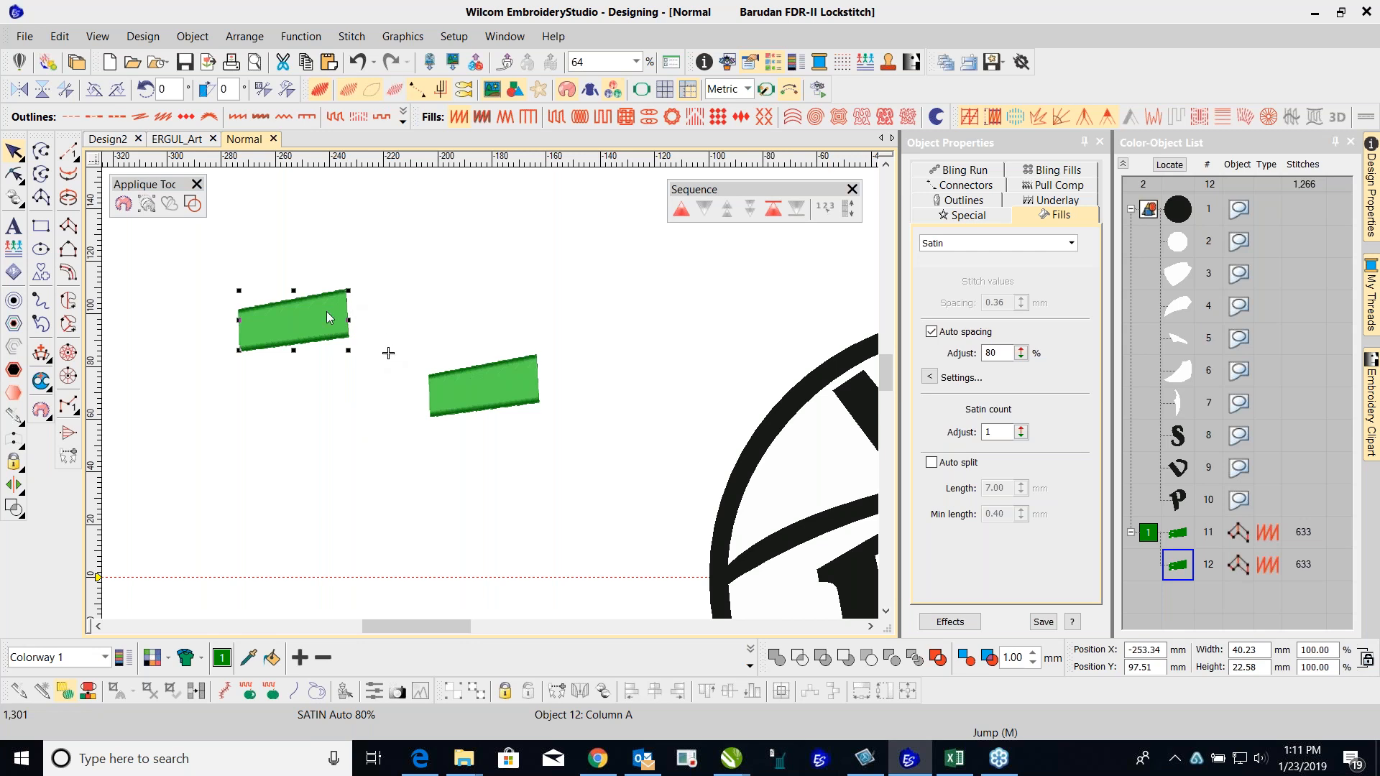
pyautogui.moveTo(315, 317); pyautogui.dragTo(499, 215)
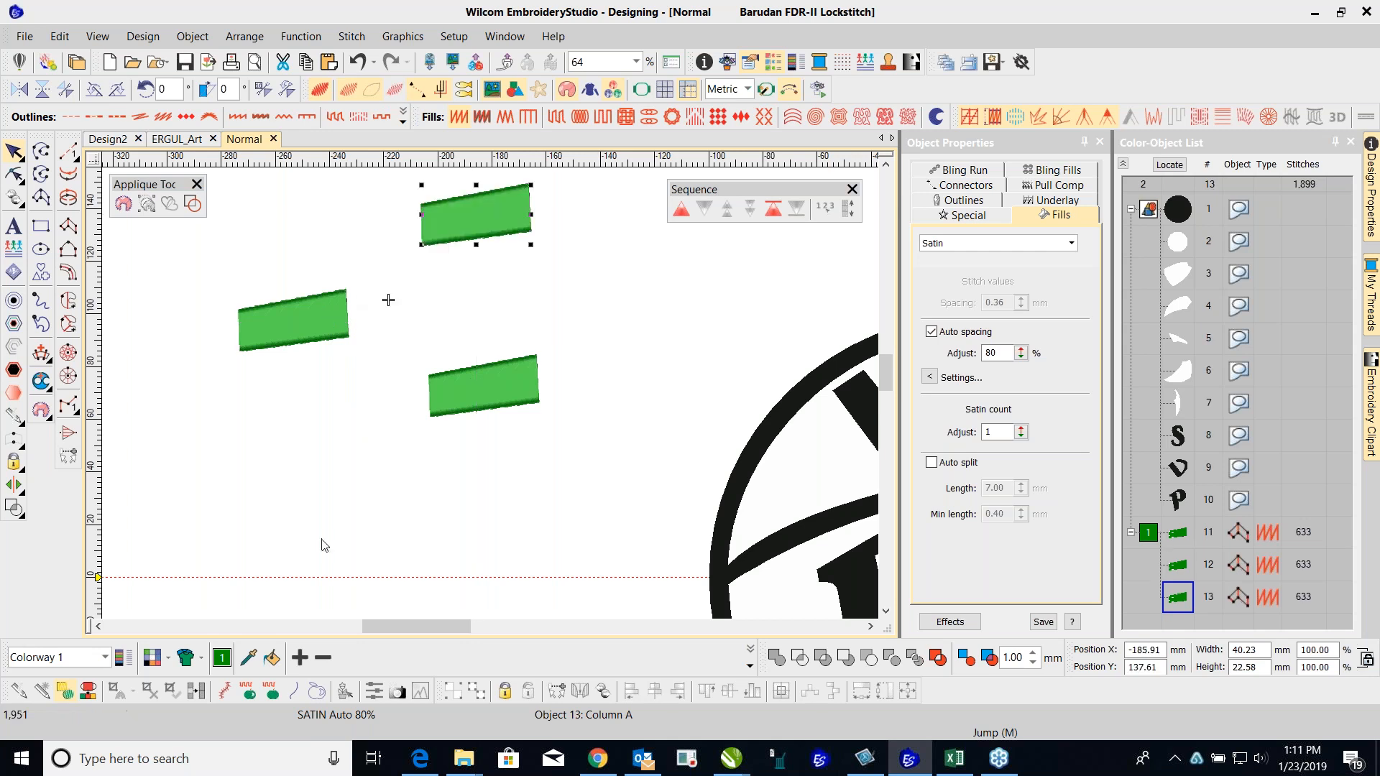
pyautogui.click(357, 475)
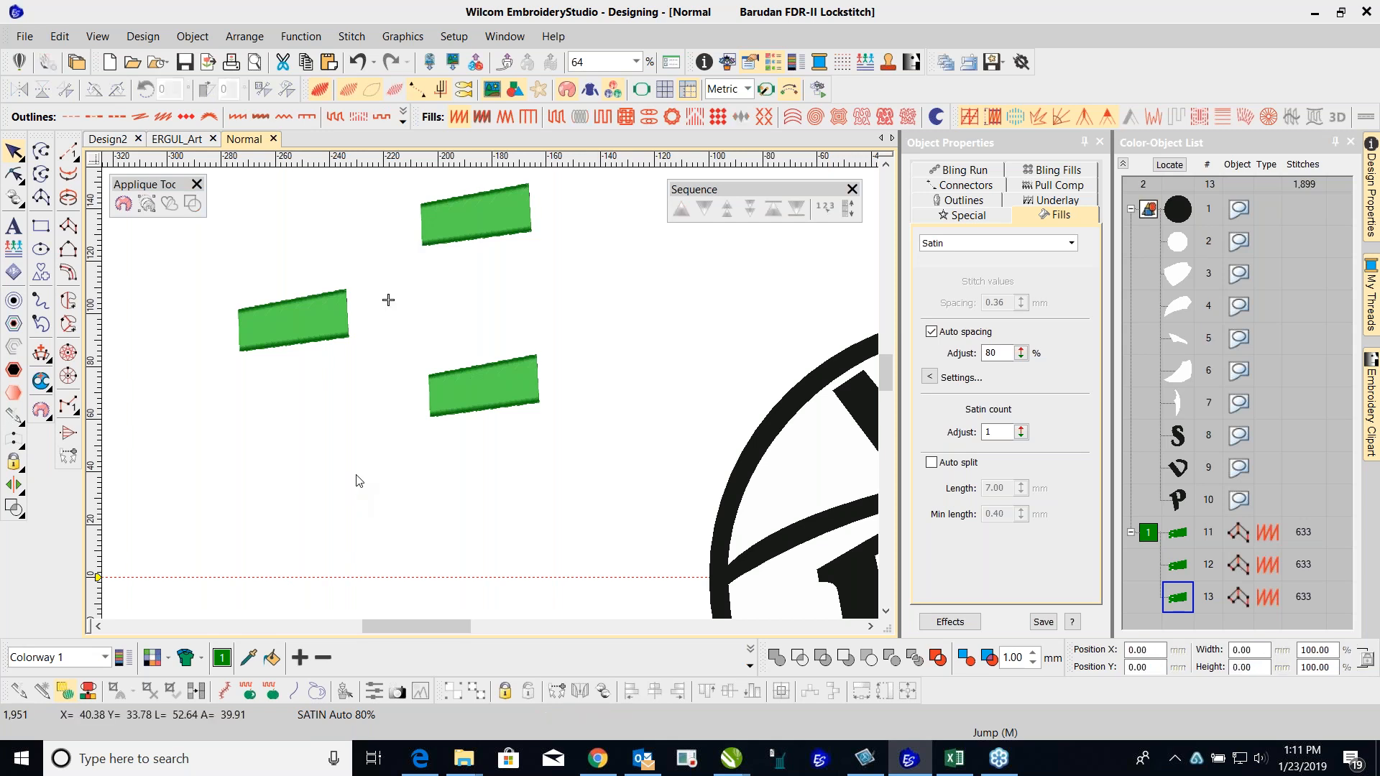
# Step: Undo both satin block copies and the original block, leaving only the logo artwork
pyautogui.click(147, 38)
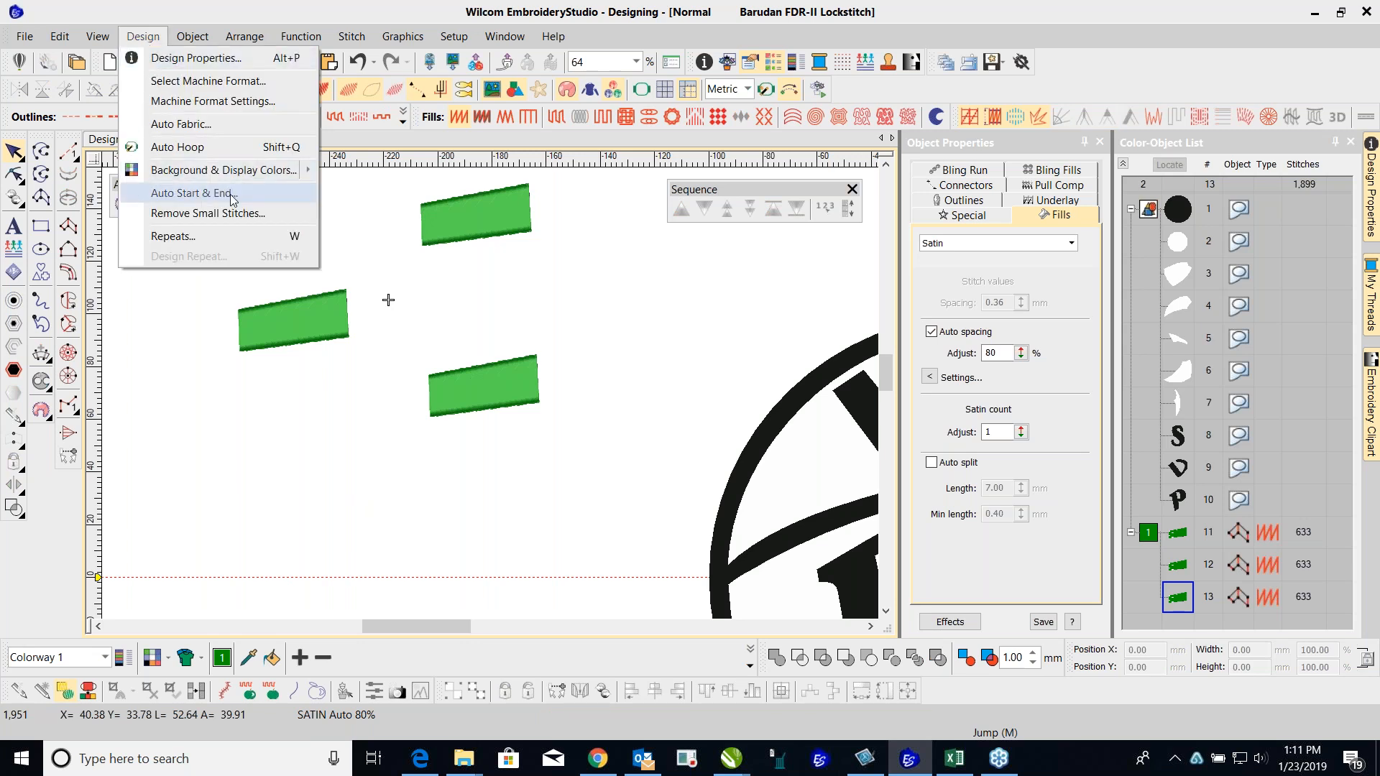
pyautogui.click(170, 337)
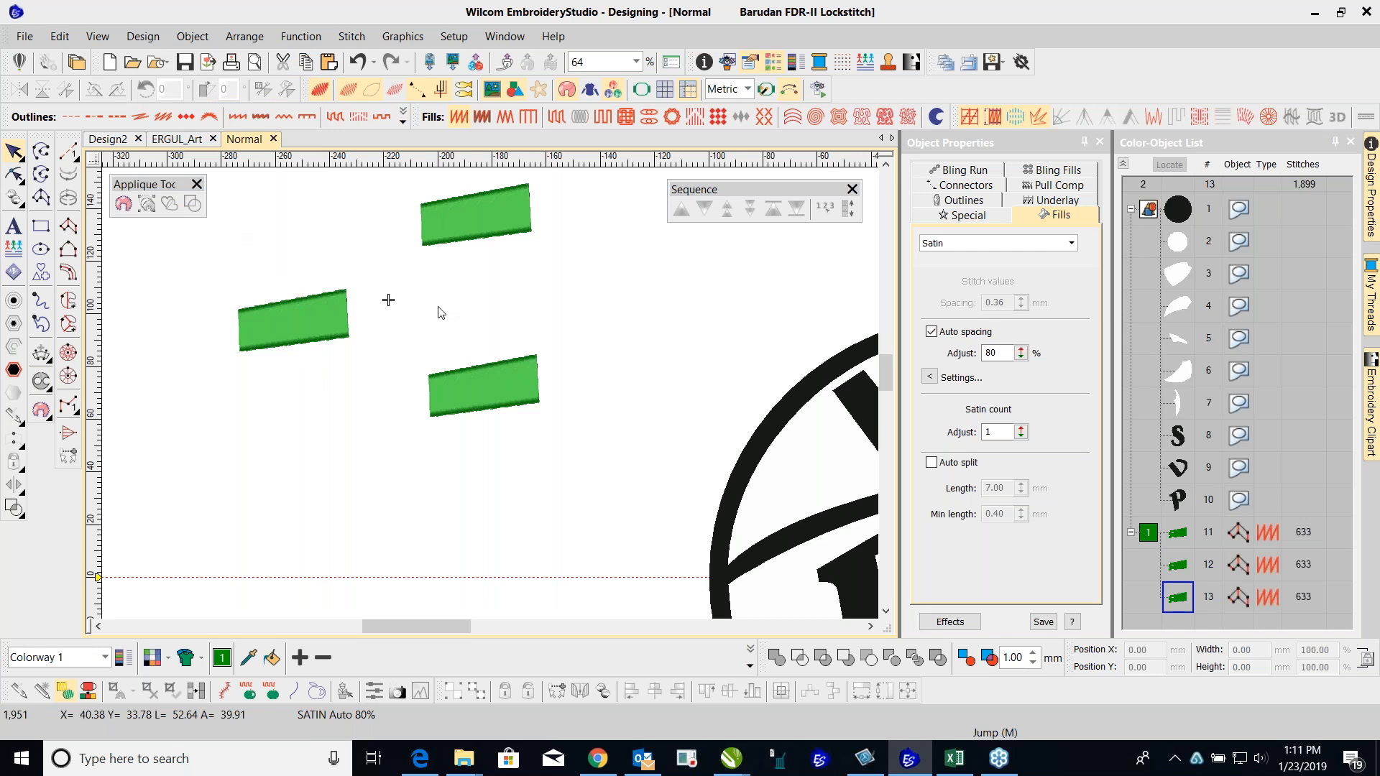
pyautogui.click(359, 60)
pyautogui.click(359, 61)
pyautogui.click(360, 60)
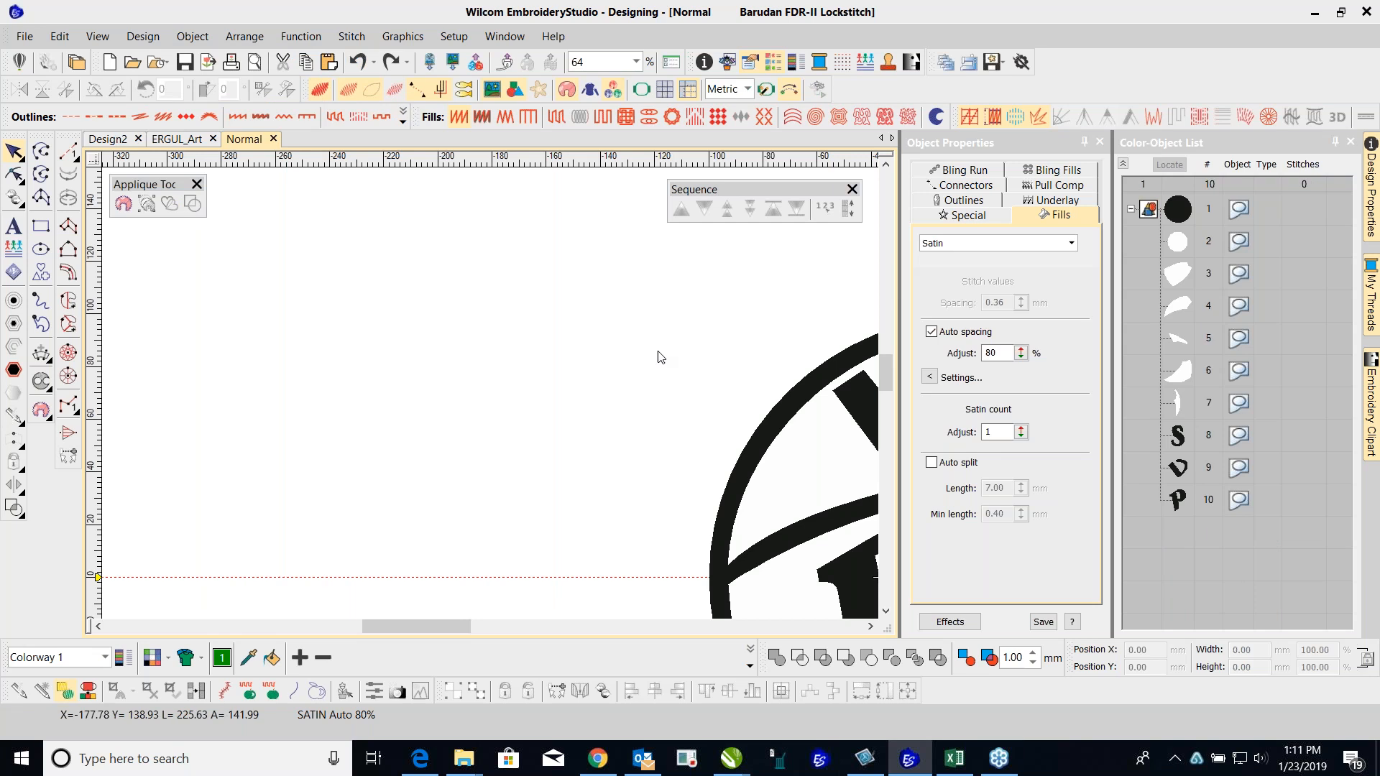
pyautogui.press('0')
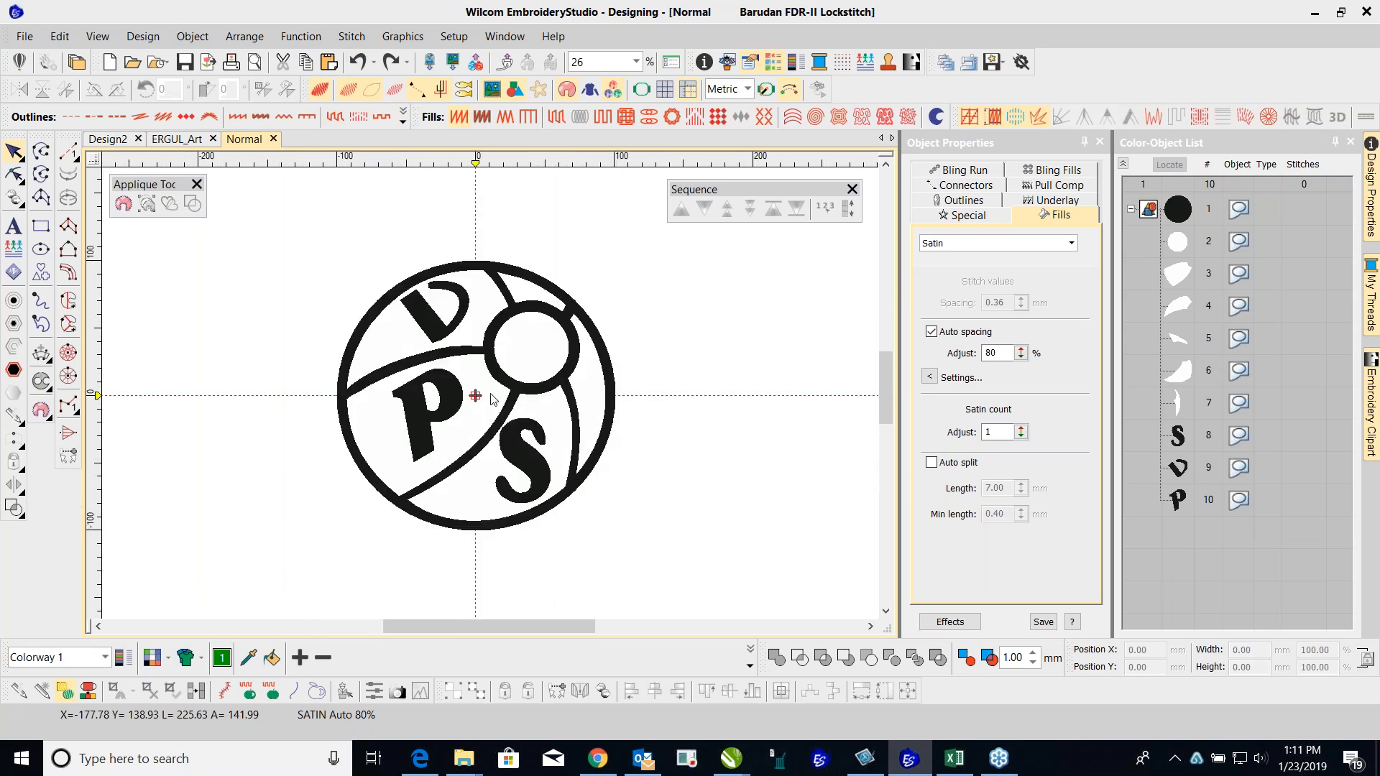
# Step: Digitize an open four-segment Column C outline 3 mm wide, about 55 mm wide and 58 mm high overall, outside the logo's left side
pyautogui.scroll(2, 493, 400)
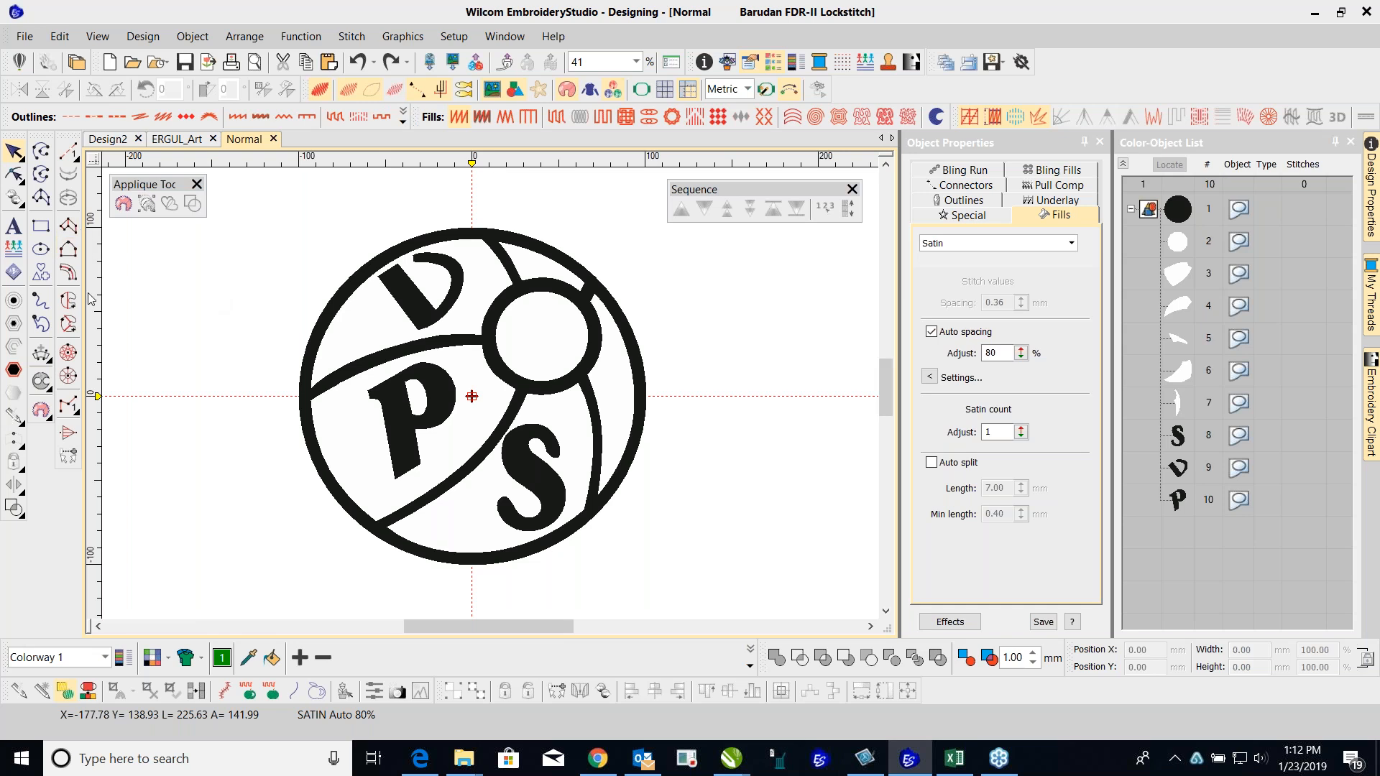
pyautogui.click(69, 272)
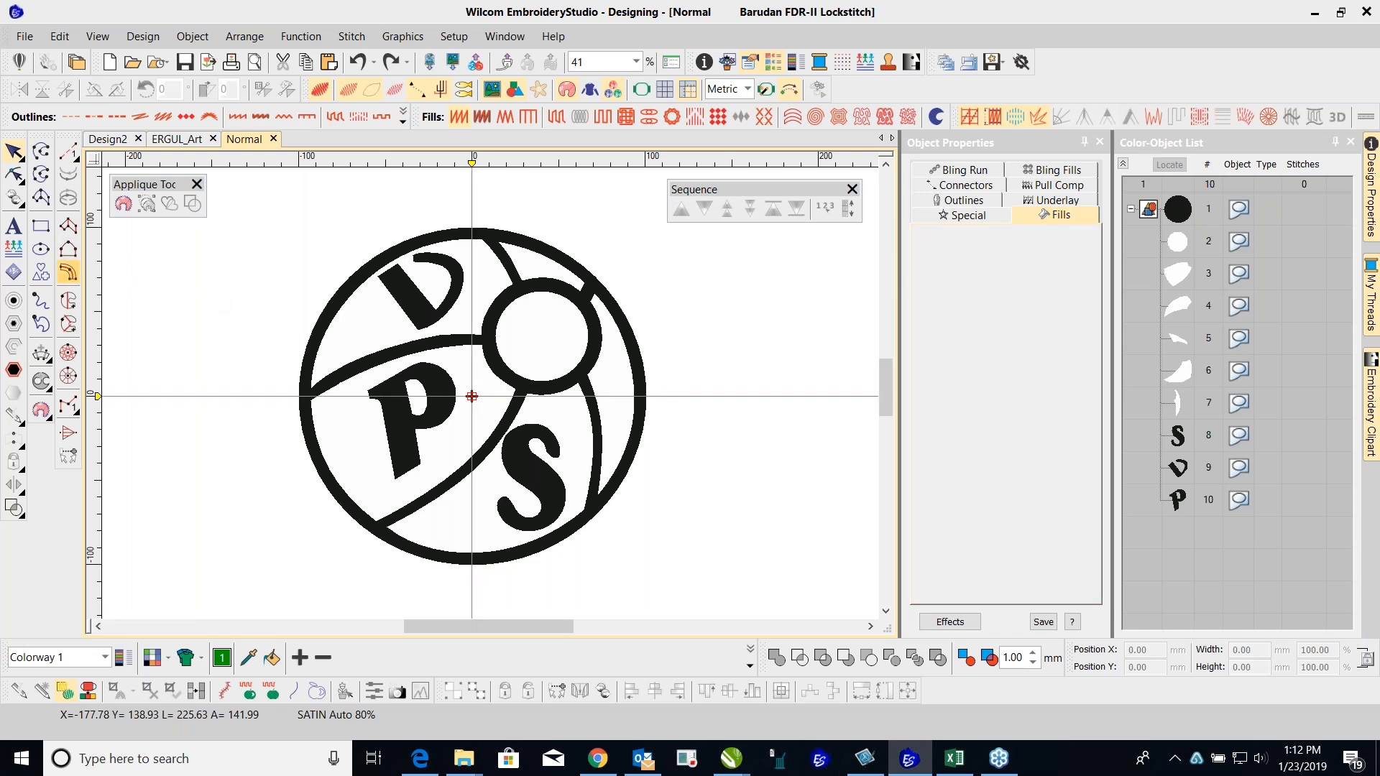
pyautogui.click(133, 283)
pyautogui.click(298, 418)
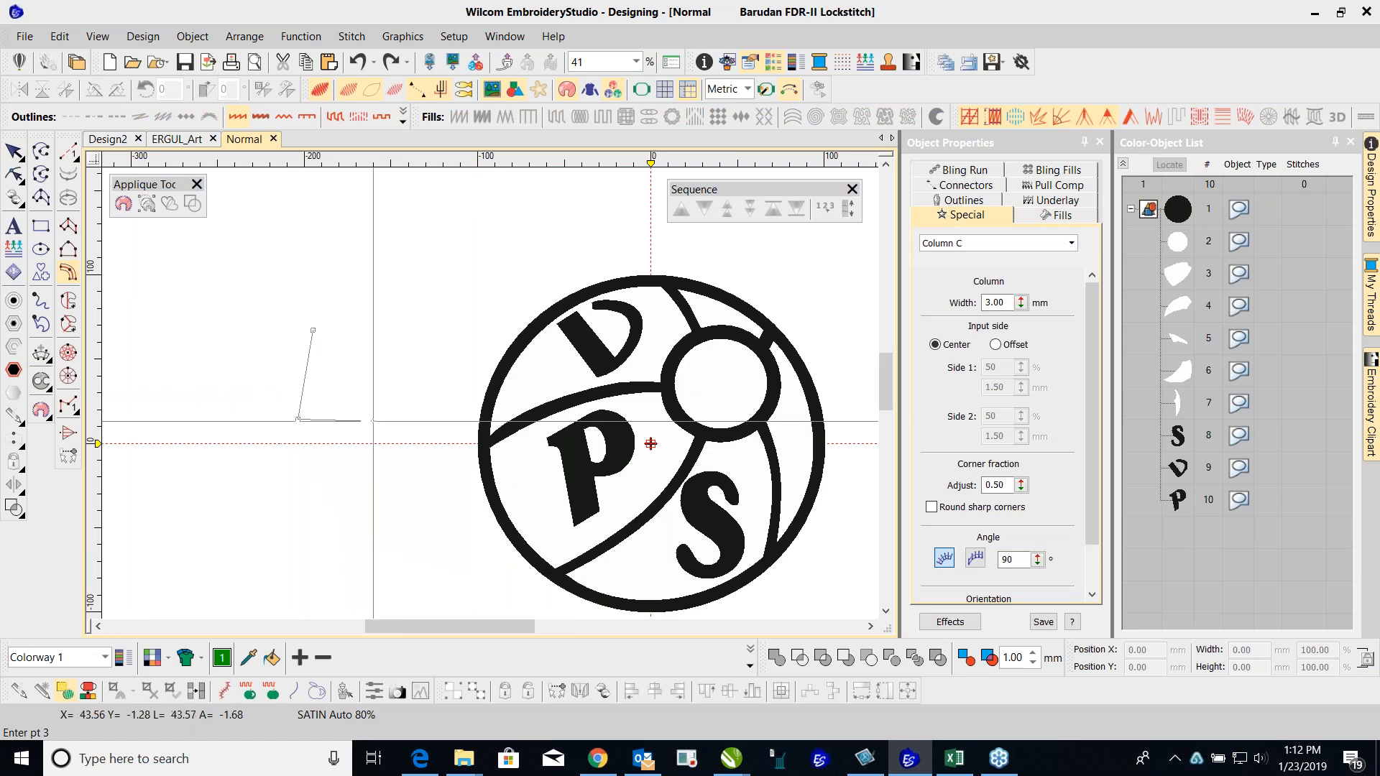
pyautogui.click(373, 420)
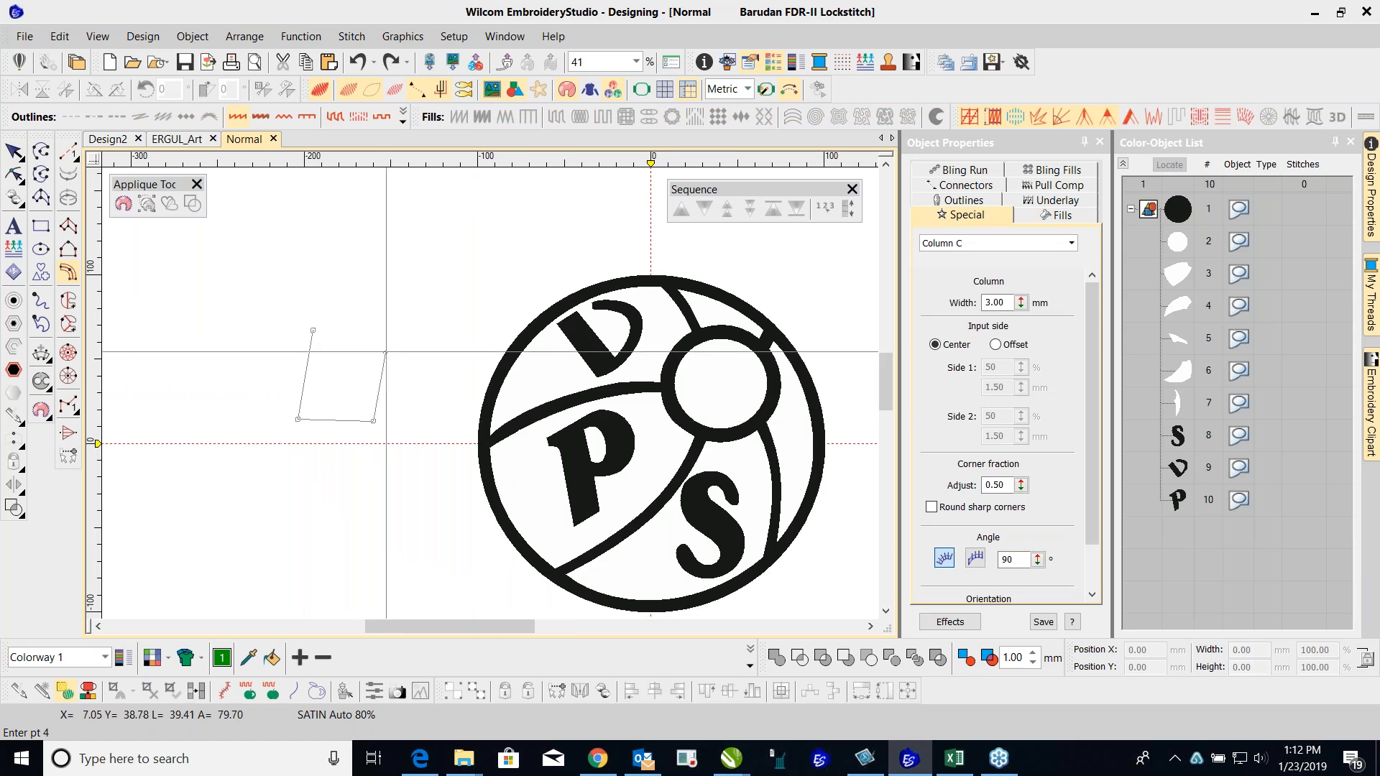
pyautogui.click(388, 331)
pyautogui.click(349, 328)
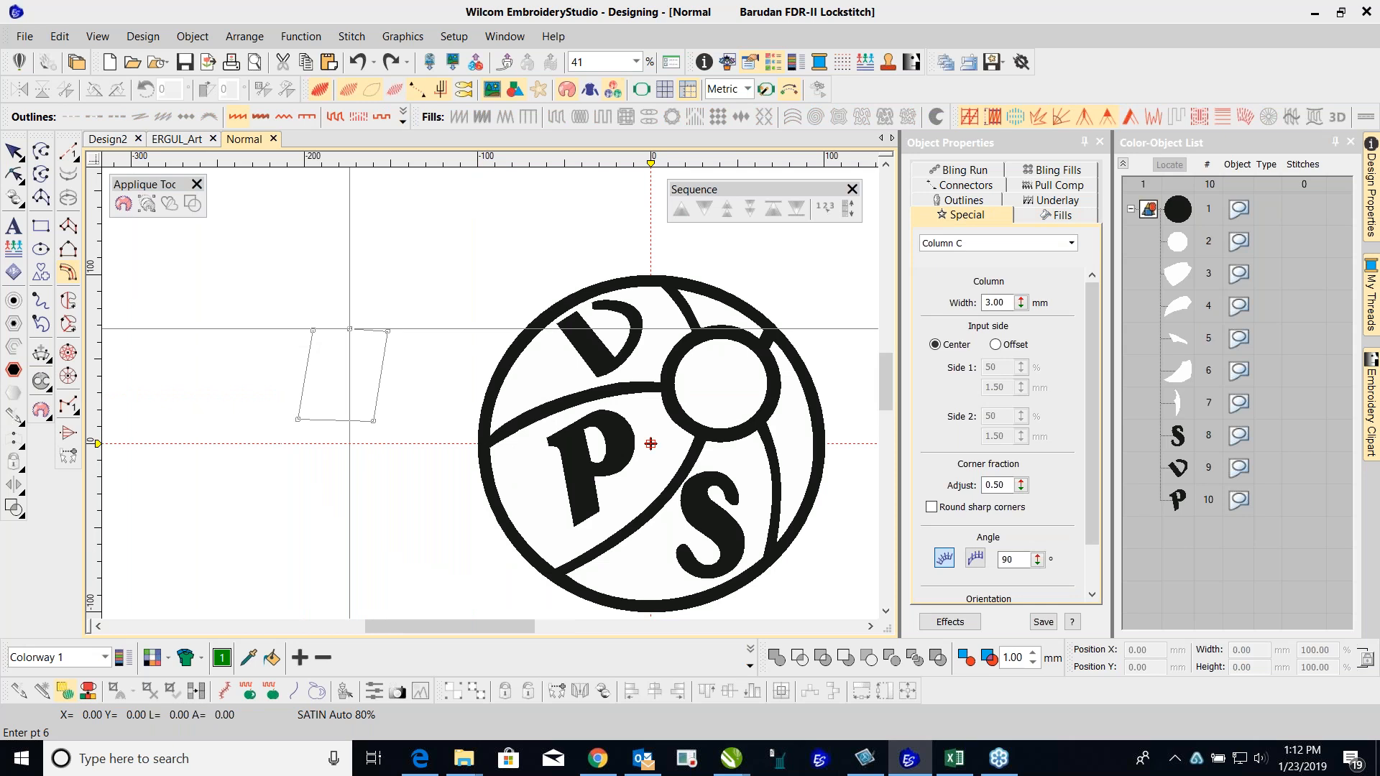
pyautogui.press('Return')
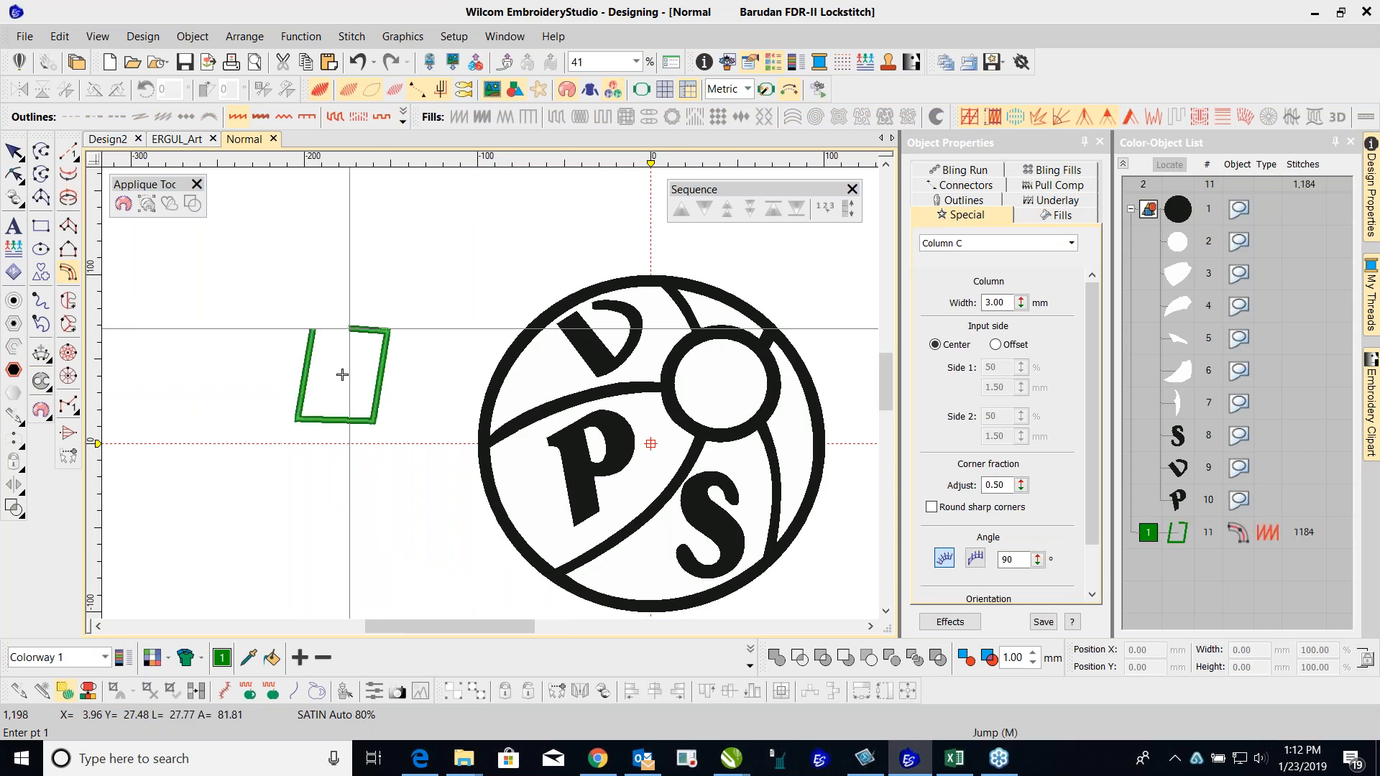
pyautogui.scroll(4, 342, 374)
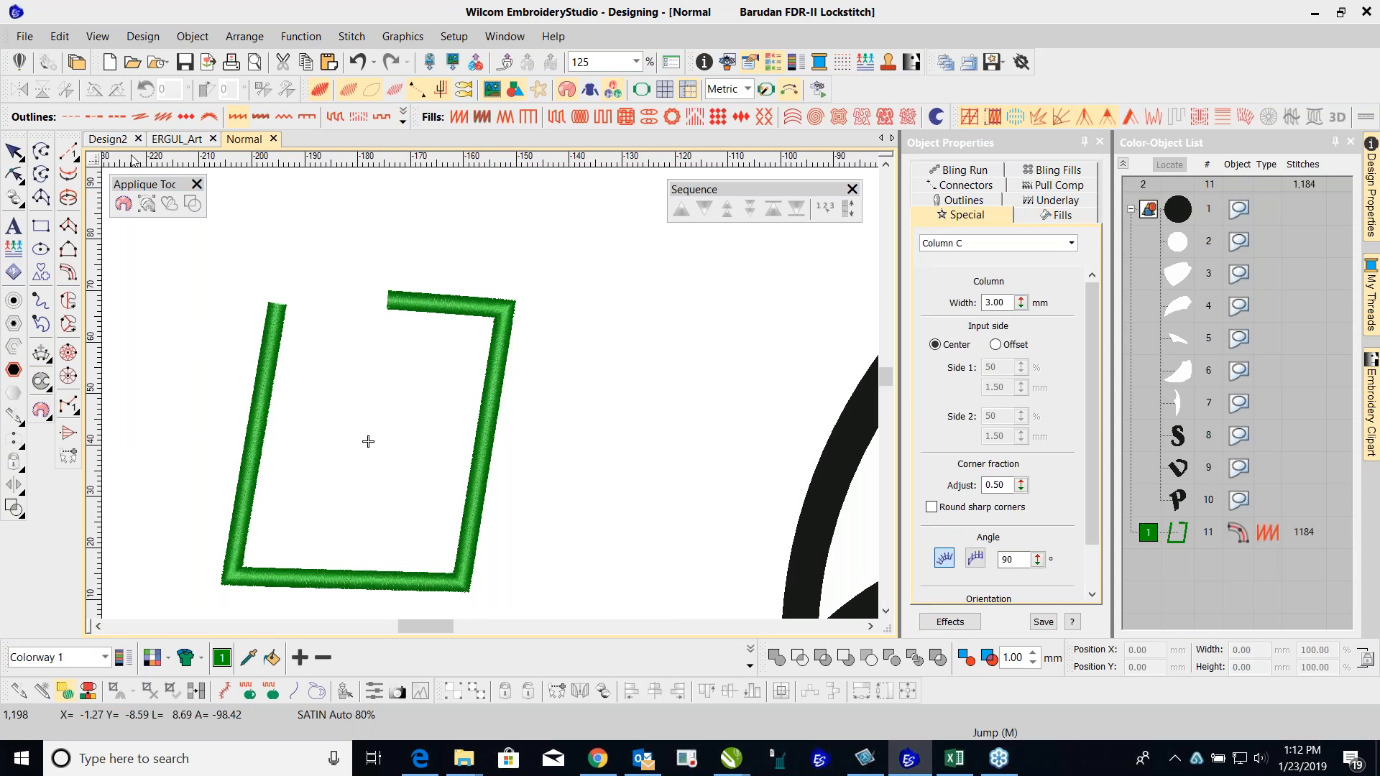
# Step: Select the green column outline, switch the measurement units to U.S., and clear the selection
pyautogui.click(15, 151)
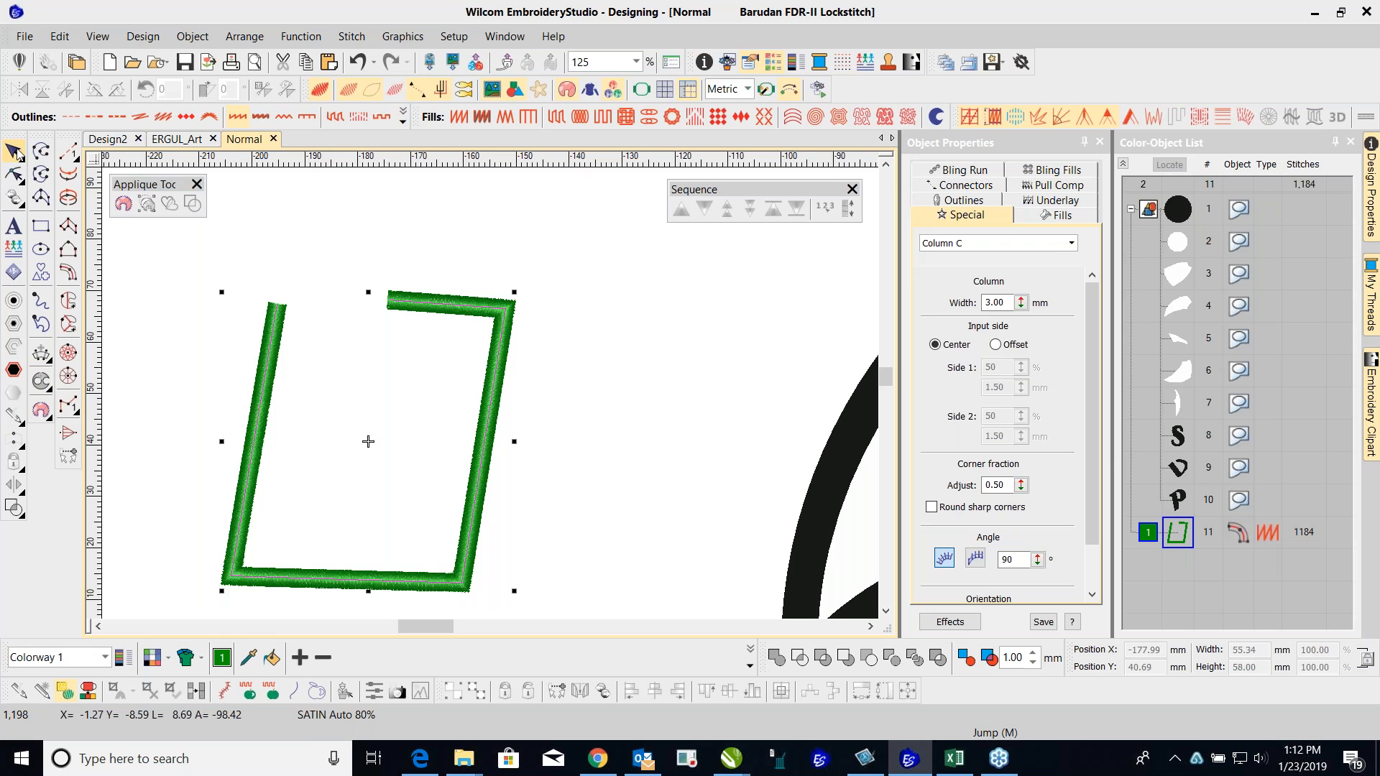
pyautogui.click(748, 89)
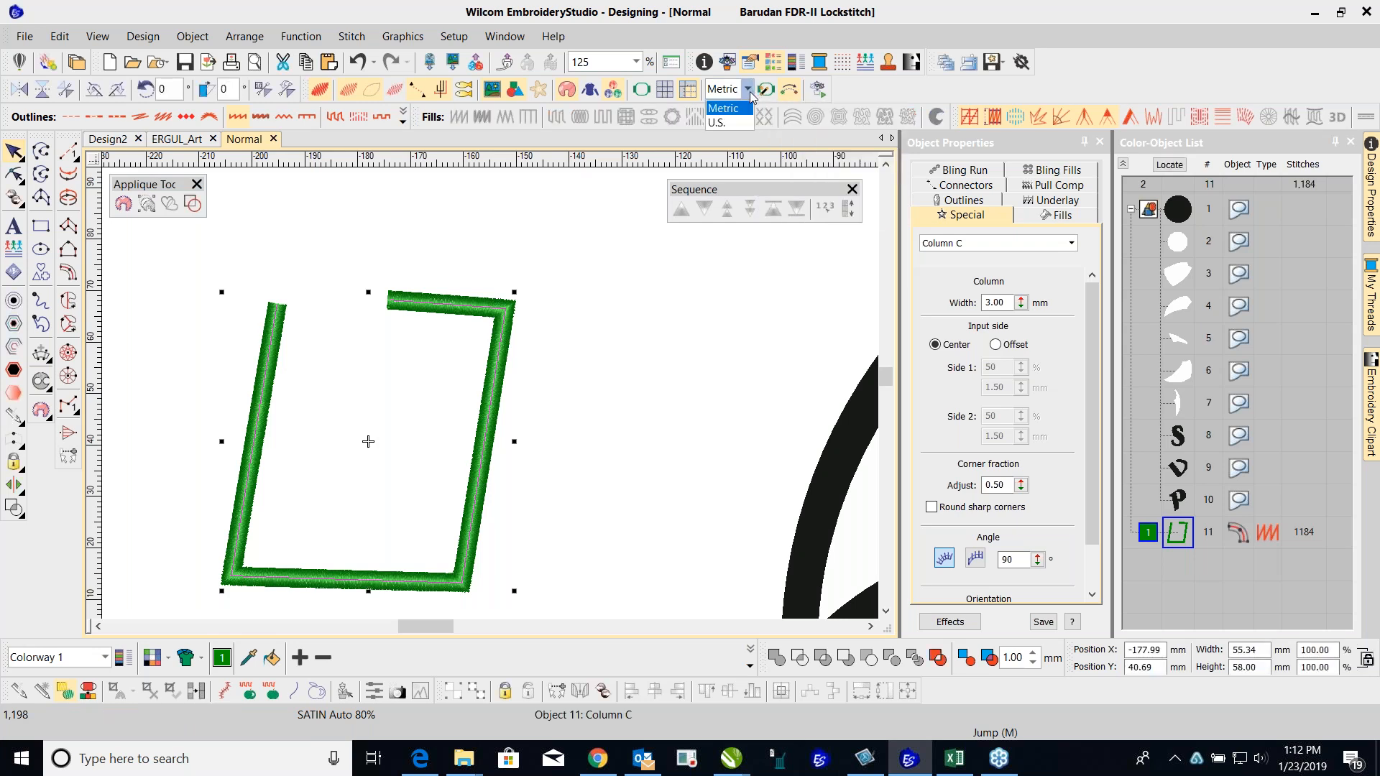
pyautogui.click(742, 120)
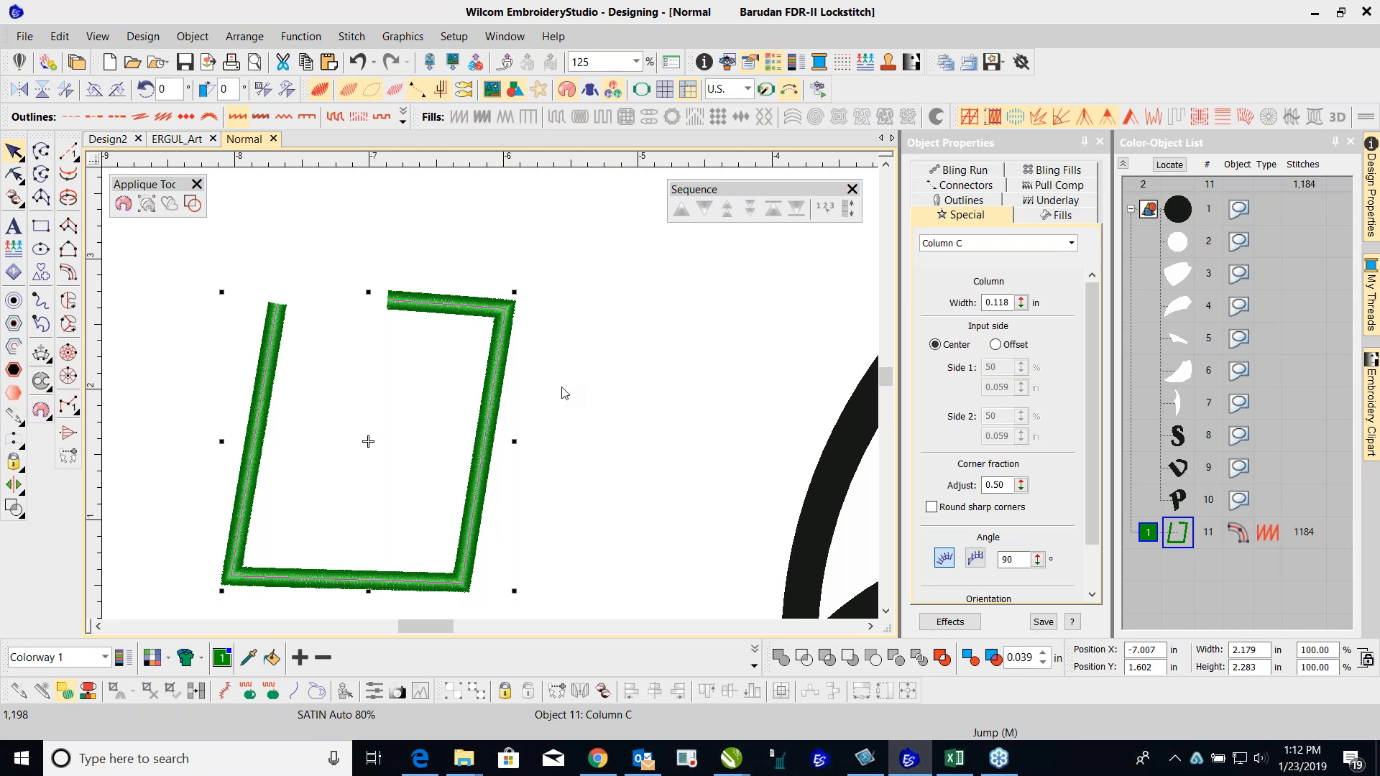
pyautogui.click(562, 329)
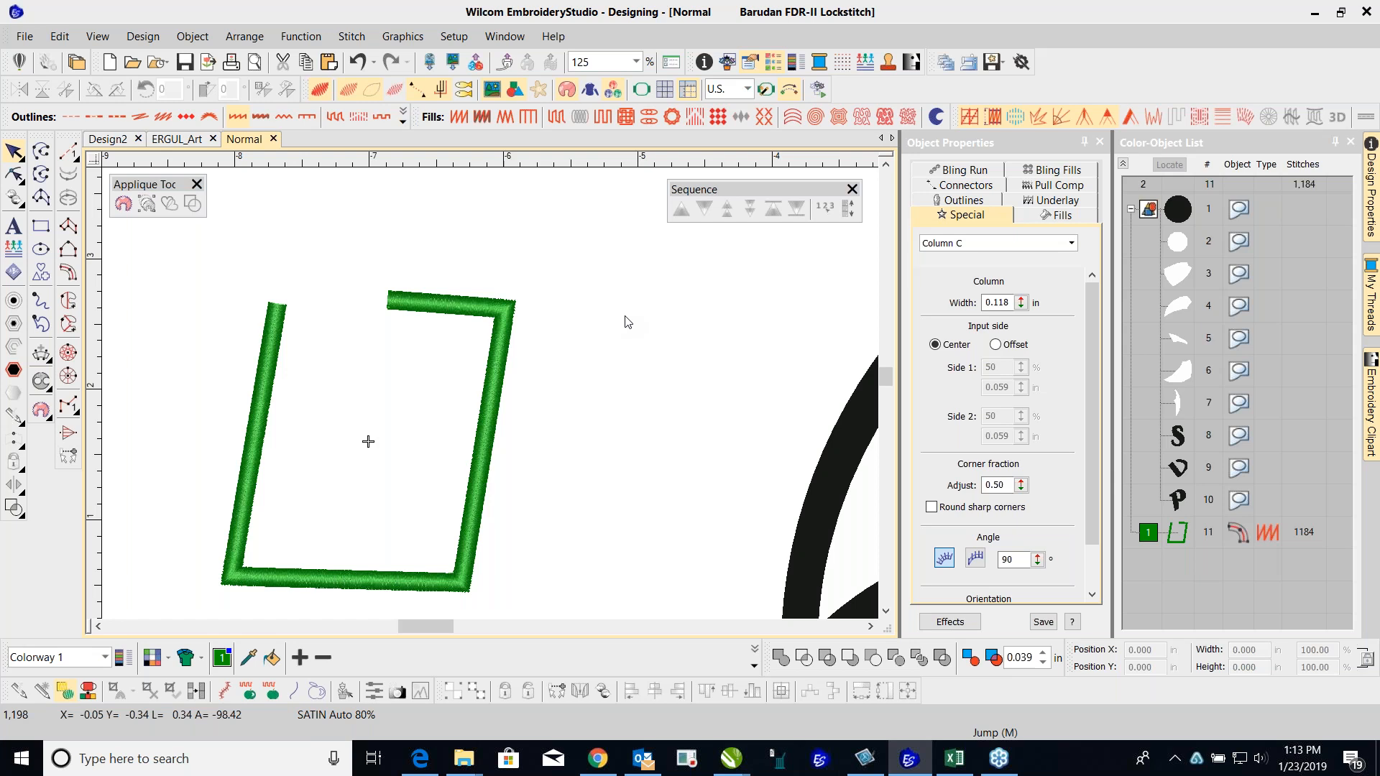
# Step: View the whole design, then examine the green column outline at 100% scale
pyautogui.press('0')
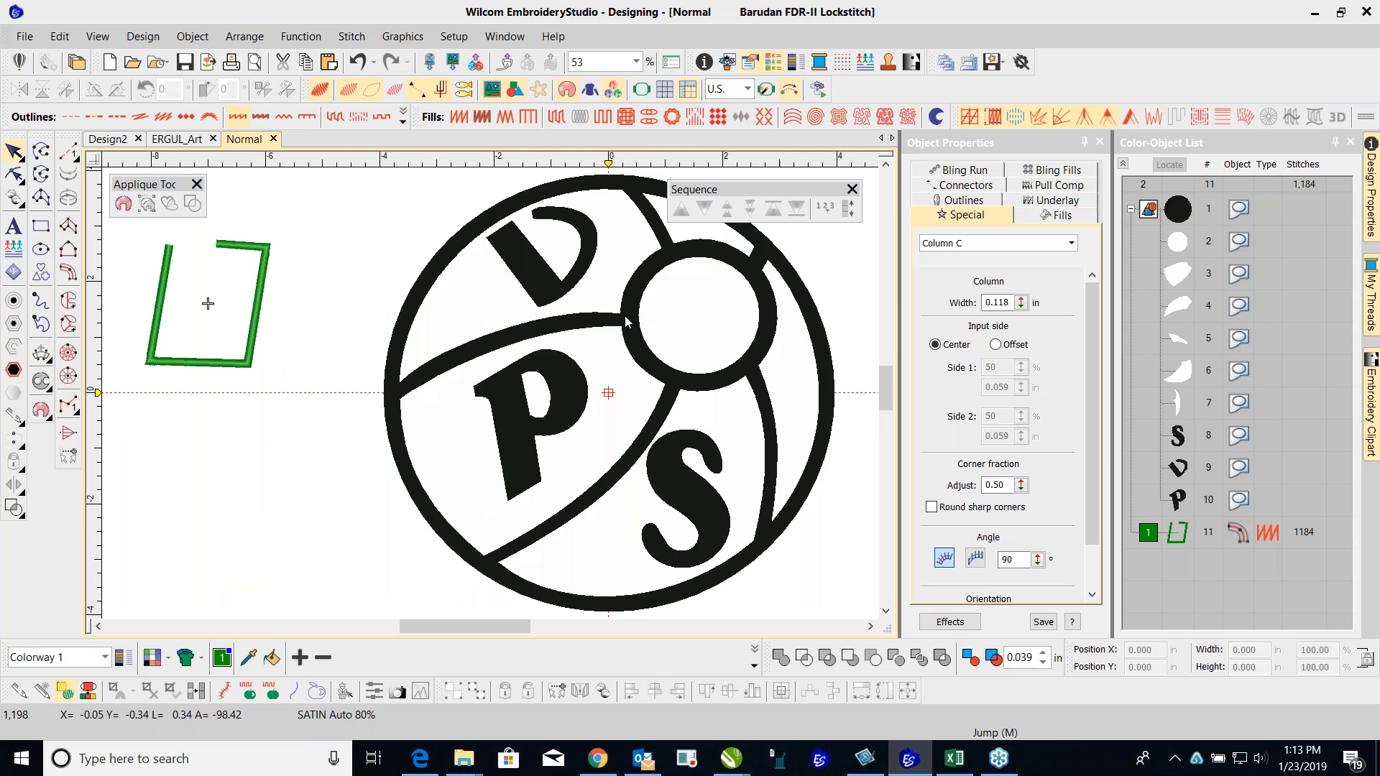
pyautogui.press('1')
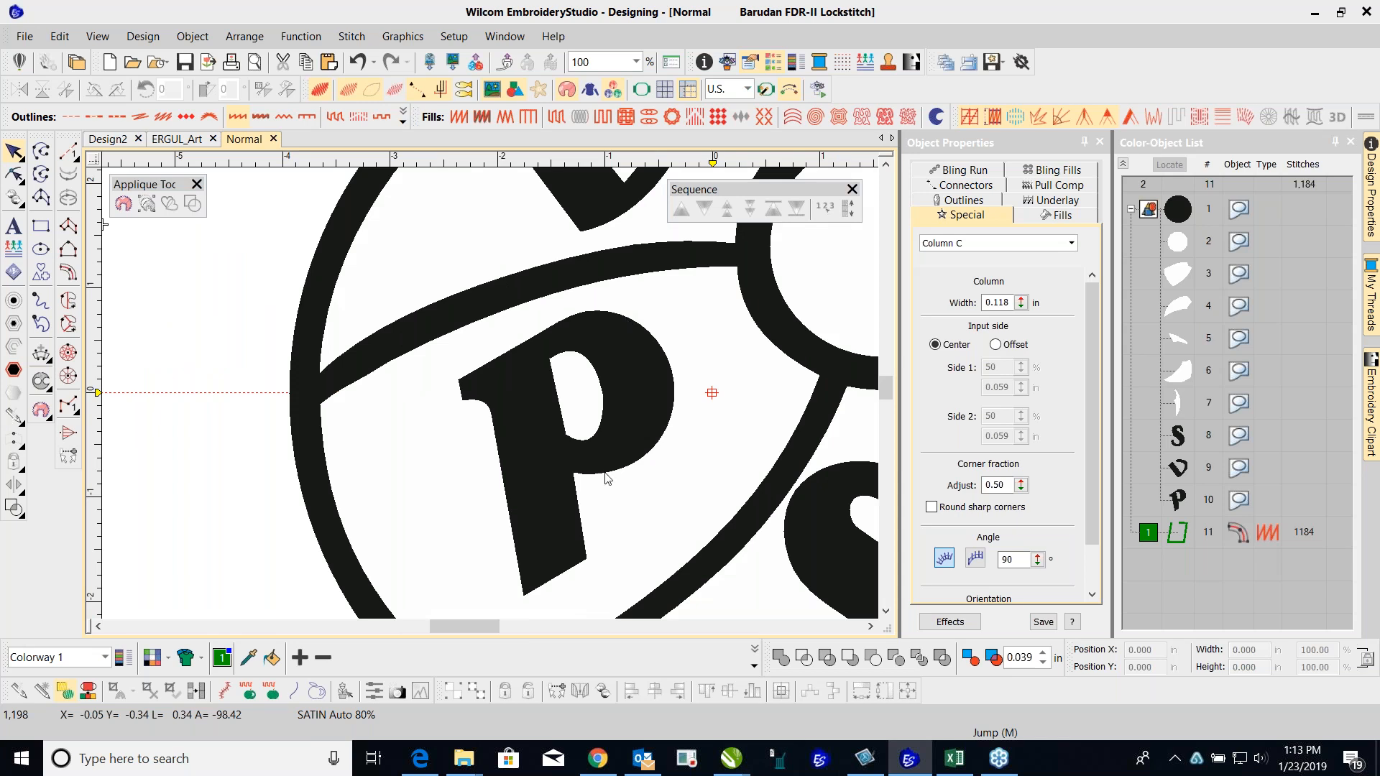
pyautogui.click(101, 628)
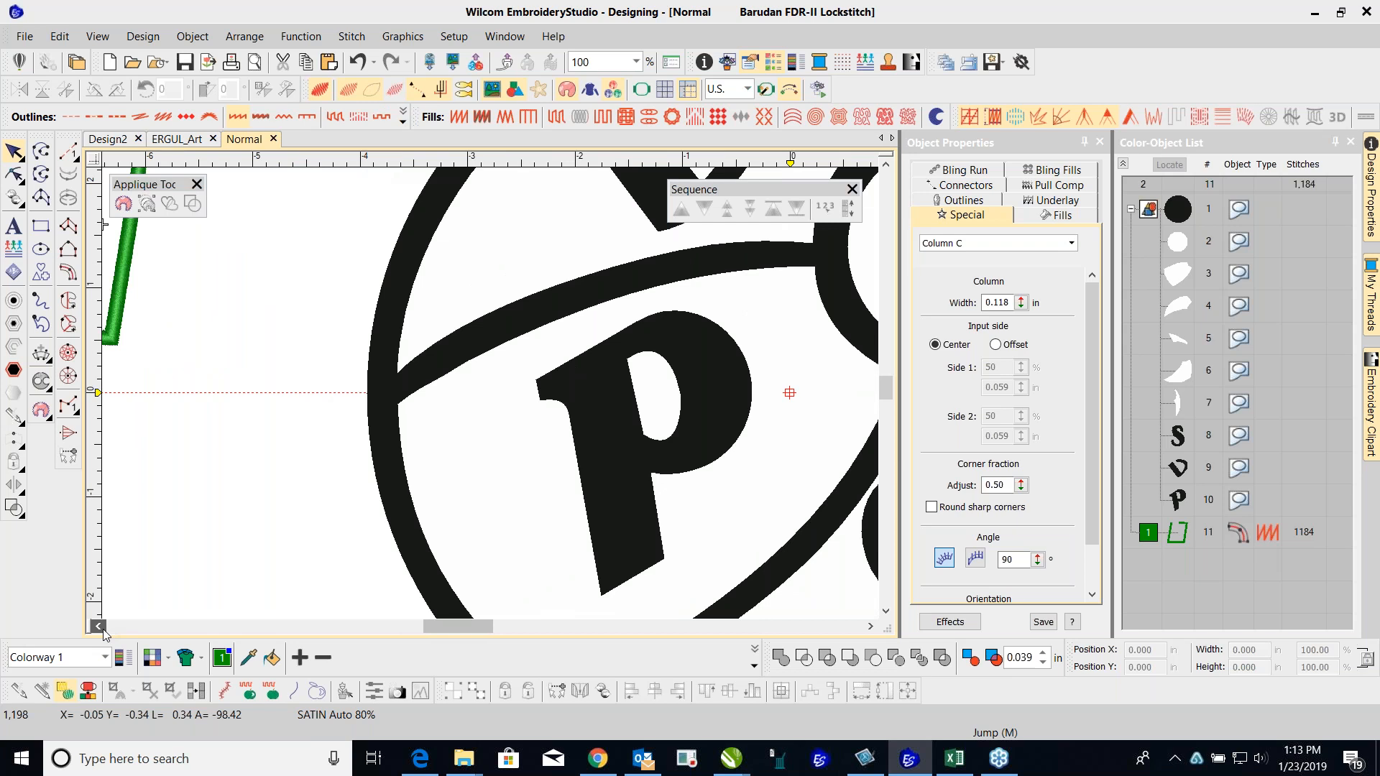
pyautogui.click(100, 628)
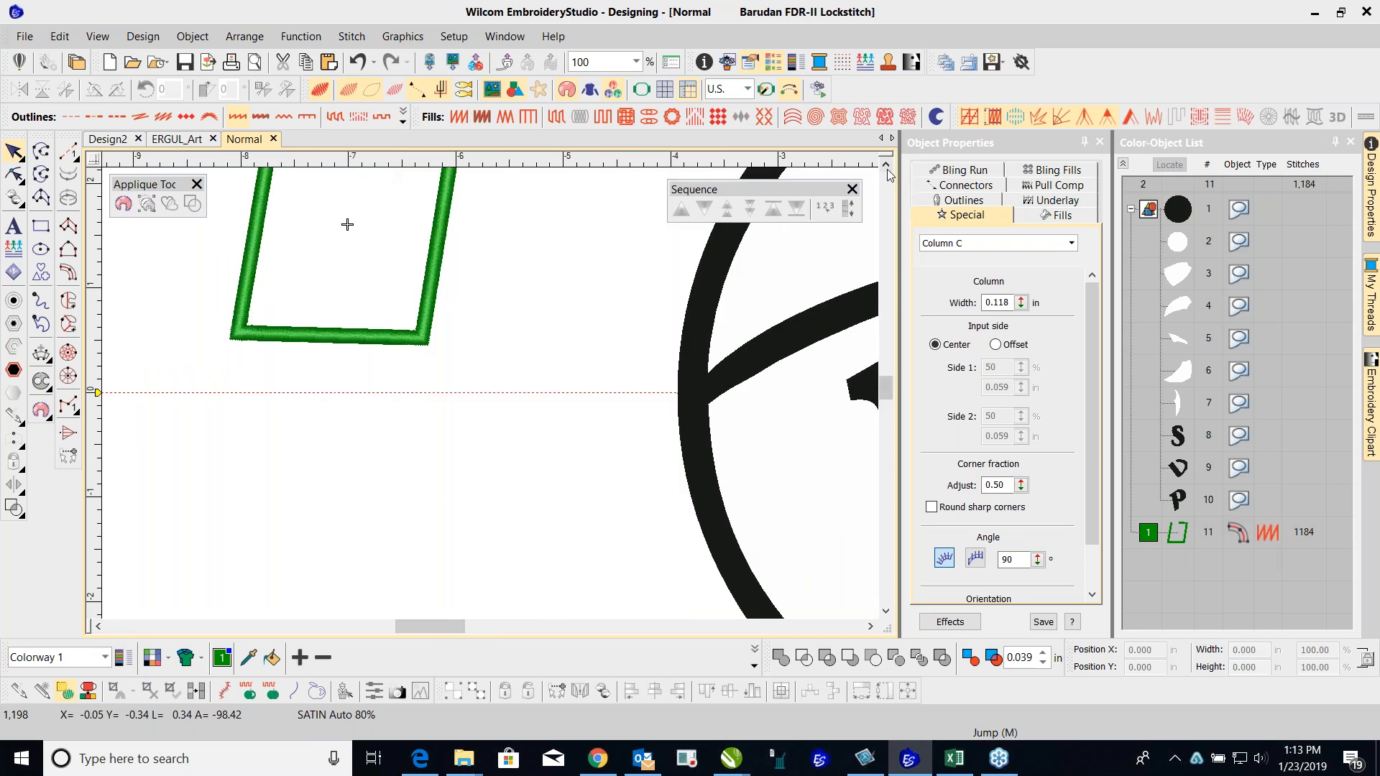
pyautogui.click(887, 167)
pyautogui.click(887, 167)
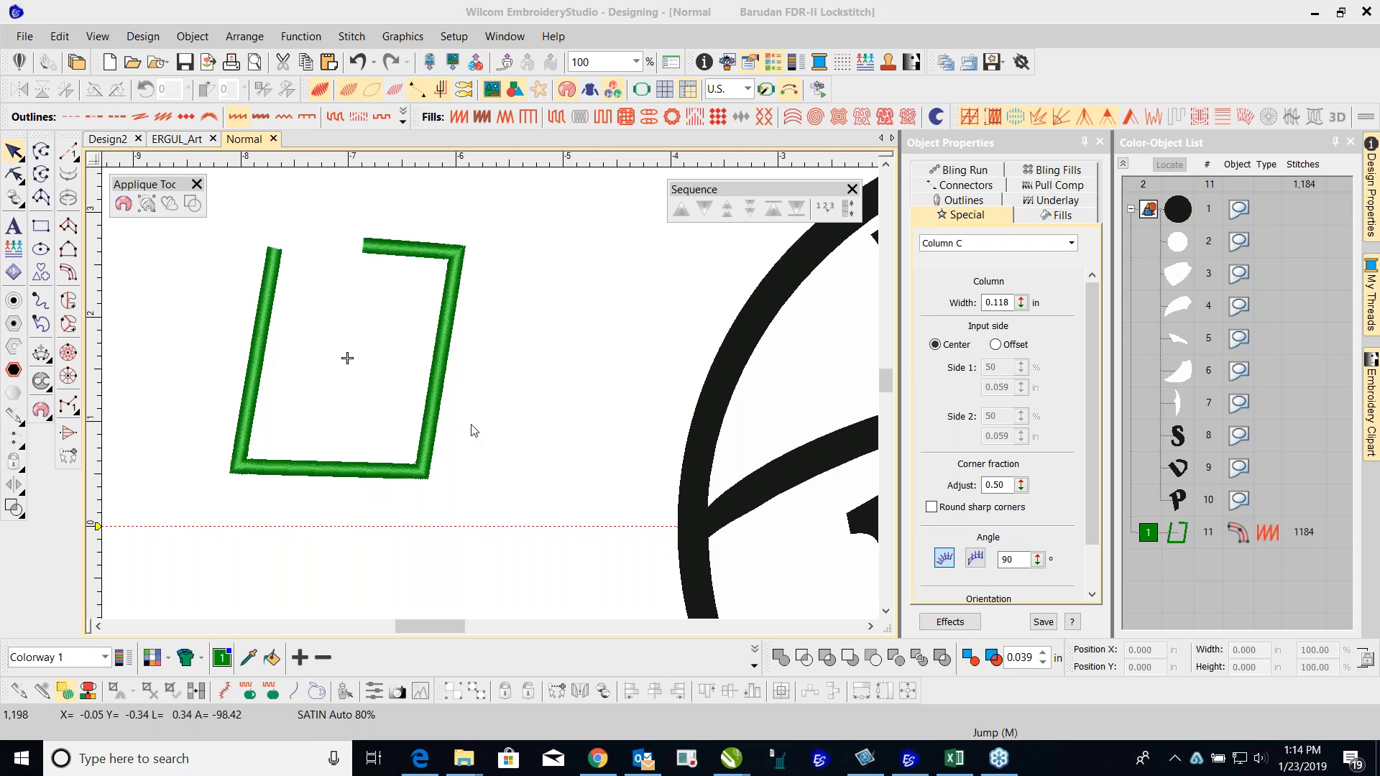
# Step: Scale the green column outline up proportionally to about 480%, roughly 10.5 in wide and 11 in high
pyautogui.scroll(-1, 491, 395)
pyautogui.scroll(-4, 491, 399)
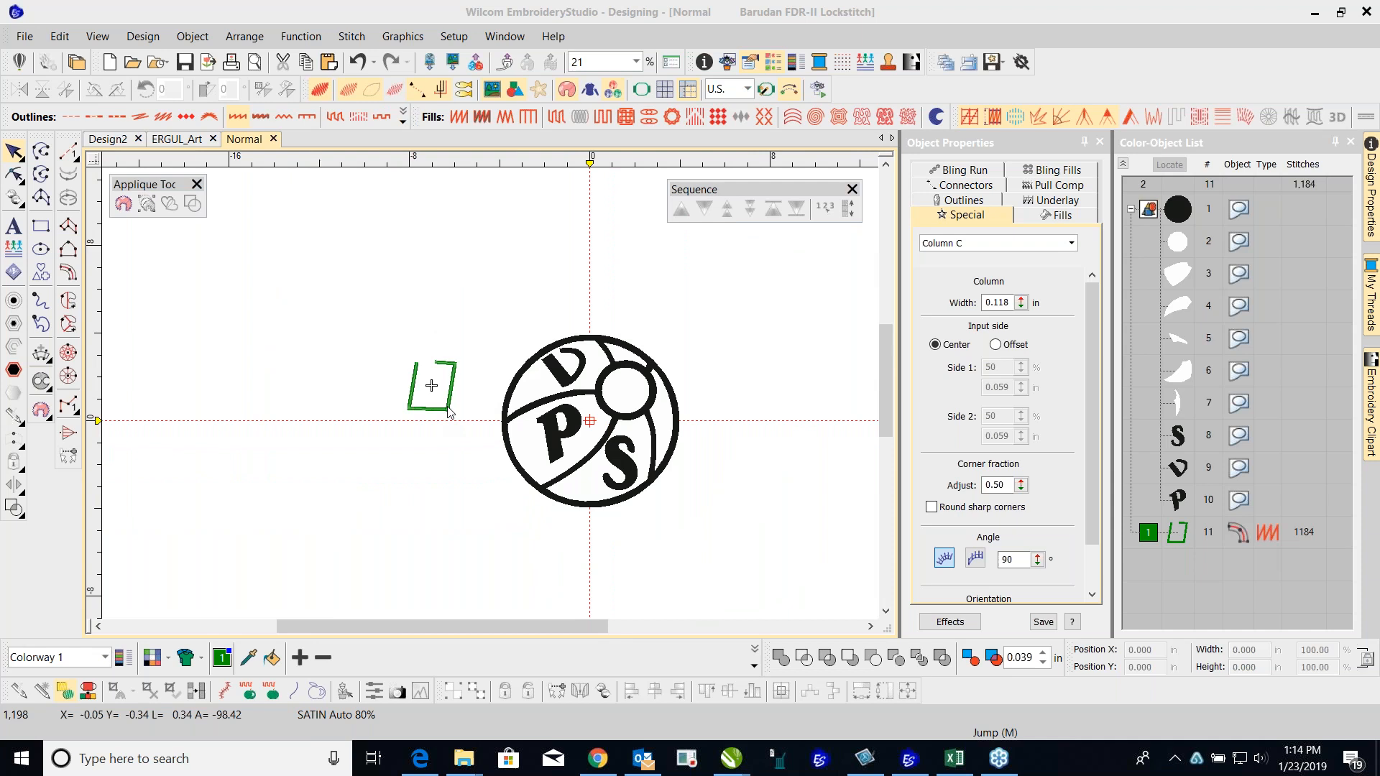
pyautogui.click(447, 408)
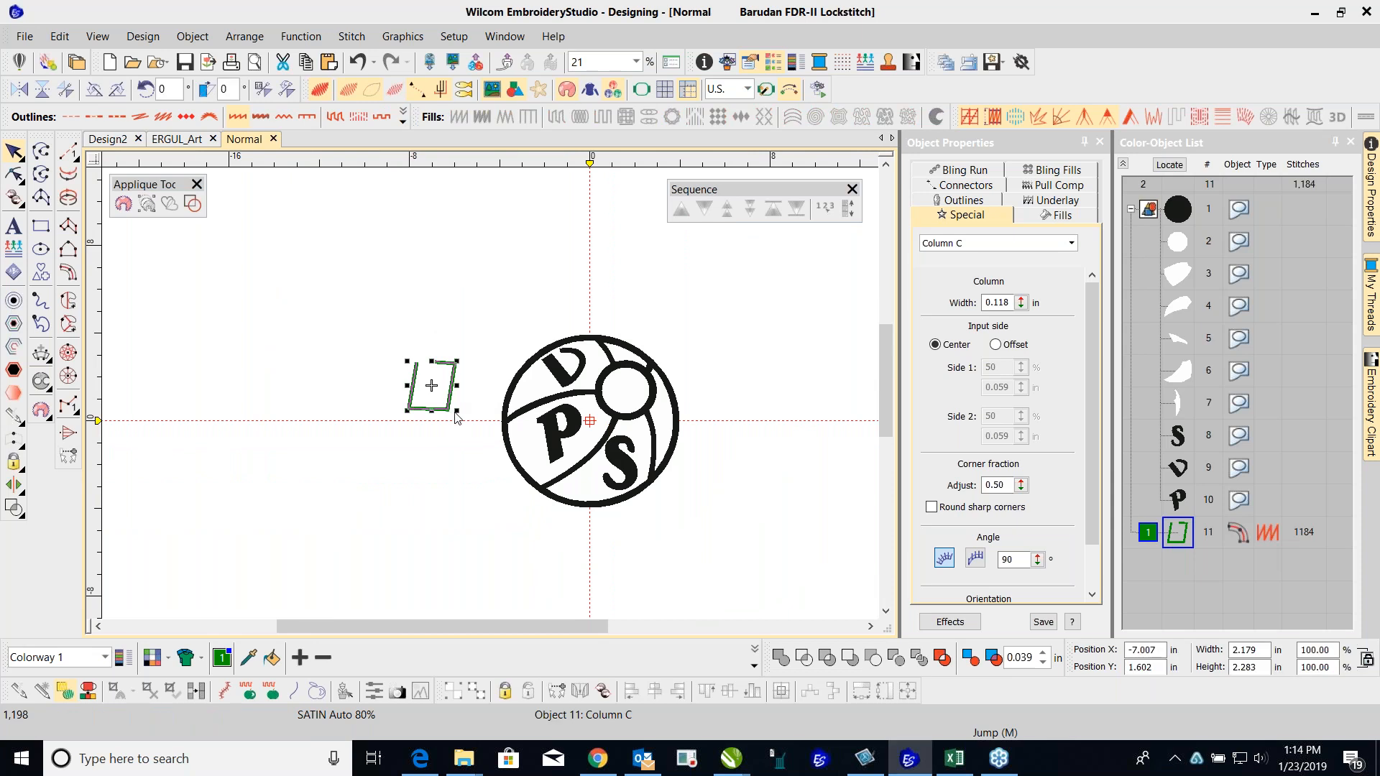
pyautogui.moveTo(457, 411); pyautogui.dragTo(639, 597)
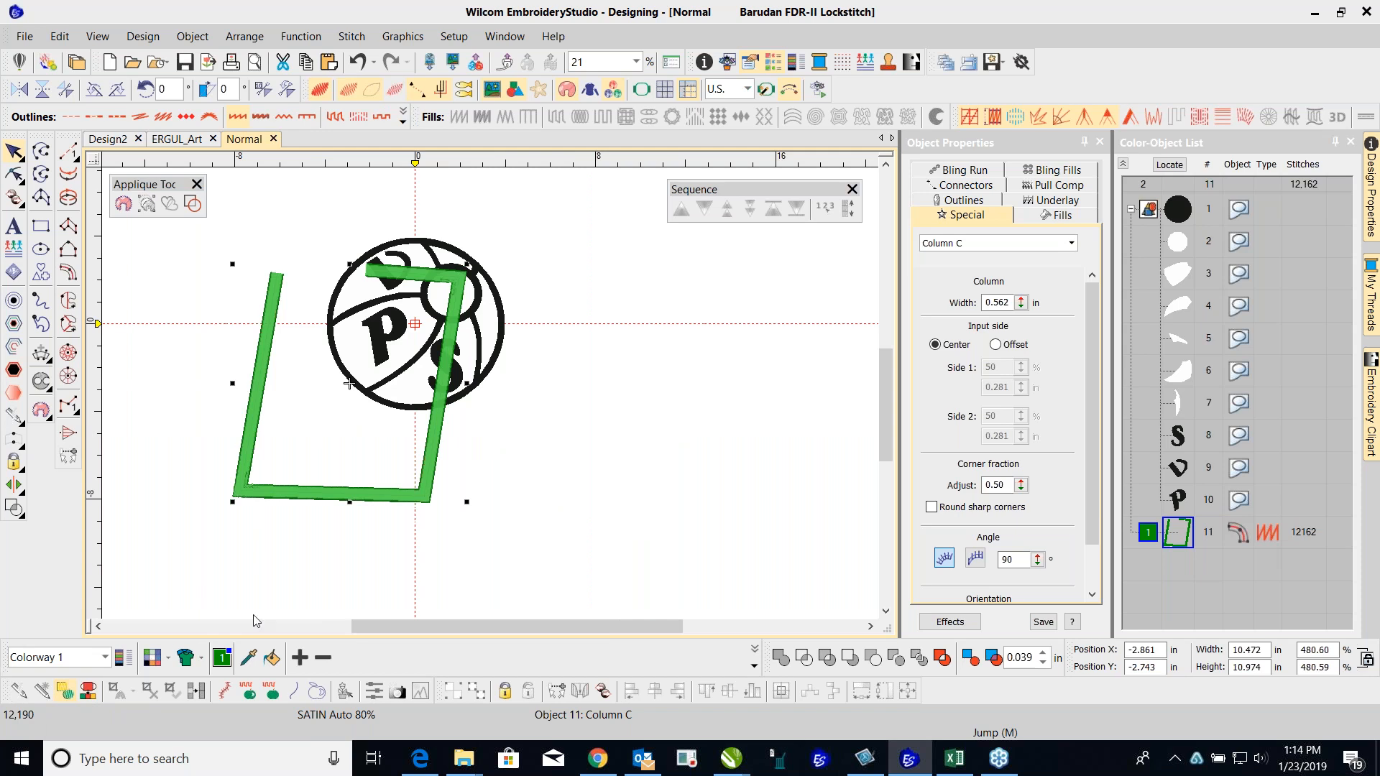
# Step: Turn off the realistic stitch view and examine the individual stitches of the enlarged column up close
pyautogui.scroll(5, 491, 399)
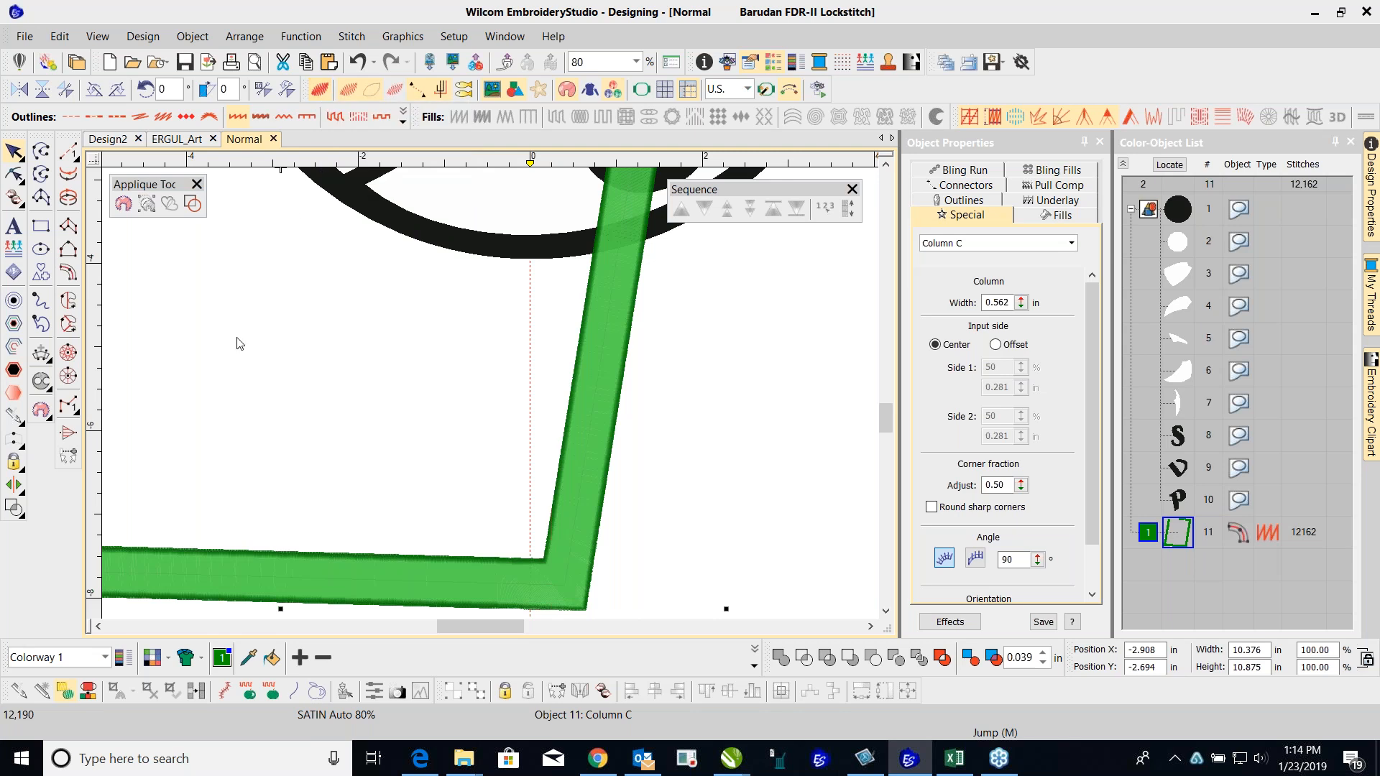
pyautogui.press('t')
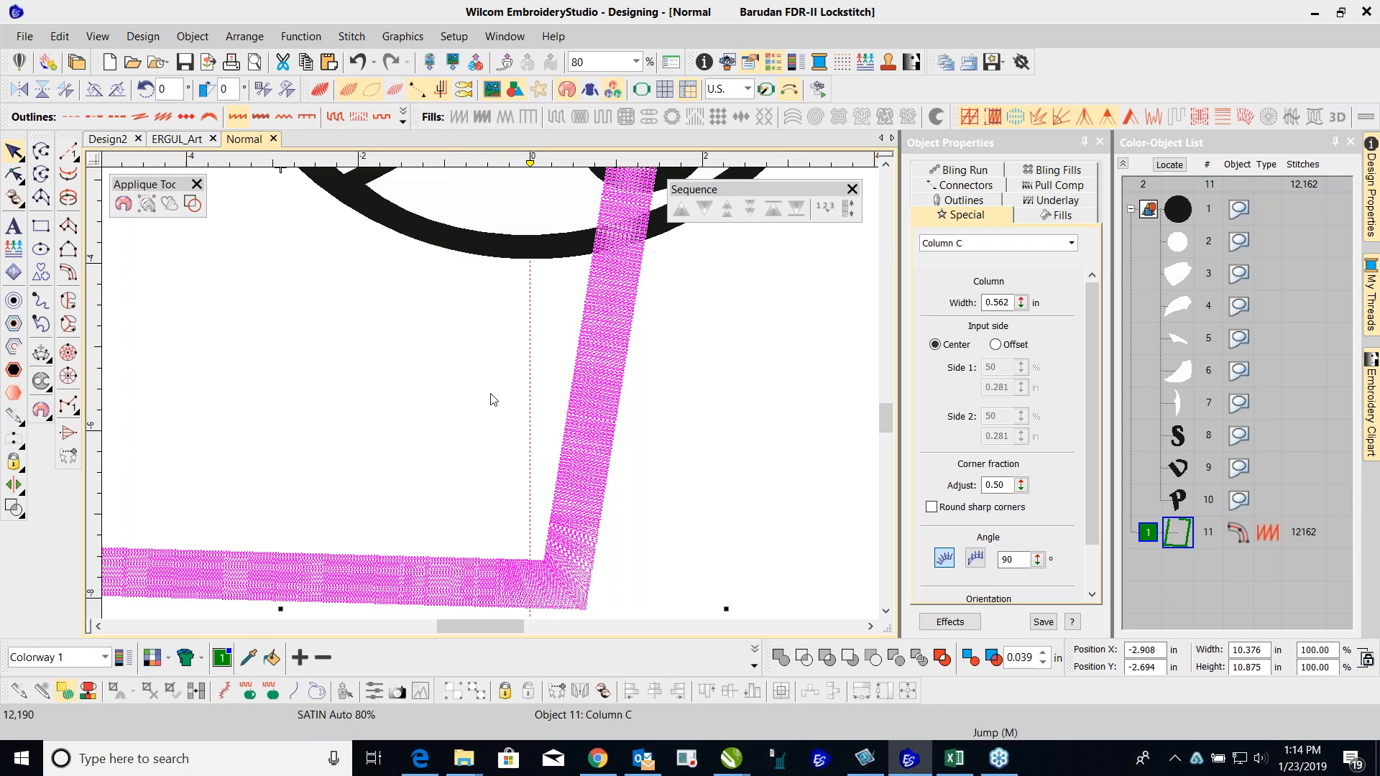
pyautogui.scroll(1, 490, 394)
pyautogui.scroll(6, 490, 399)
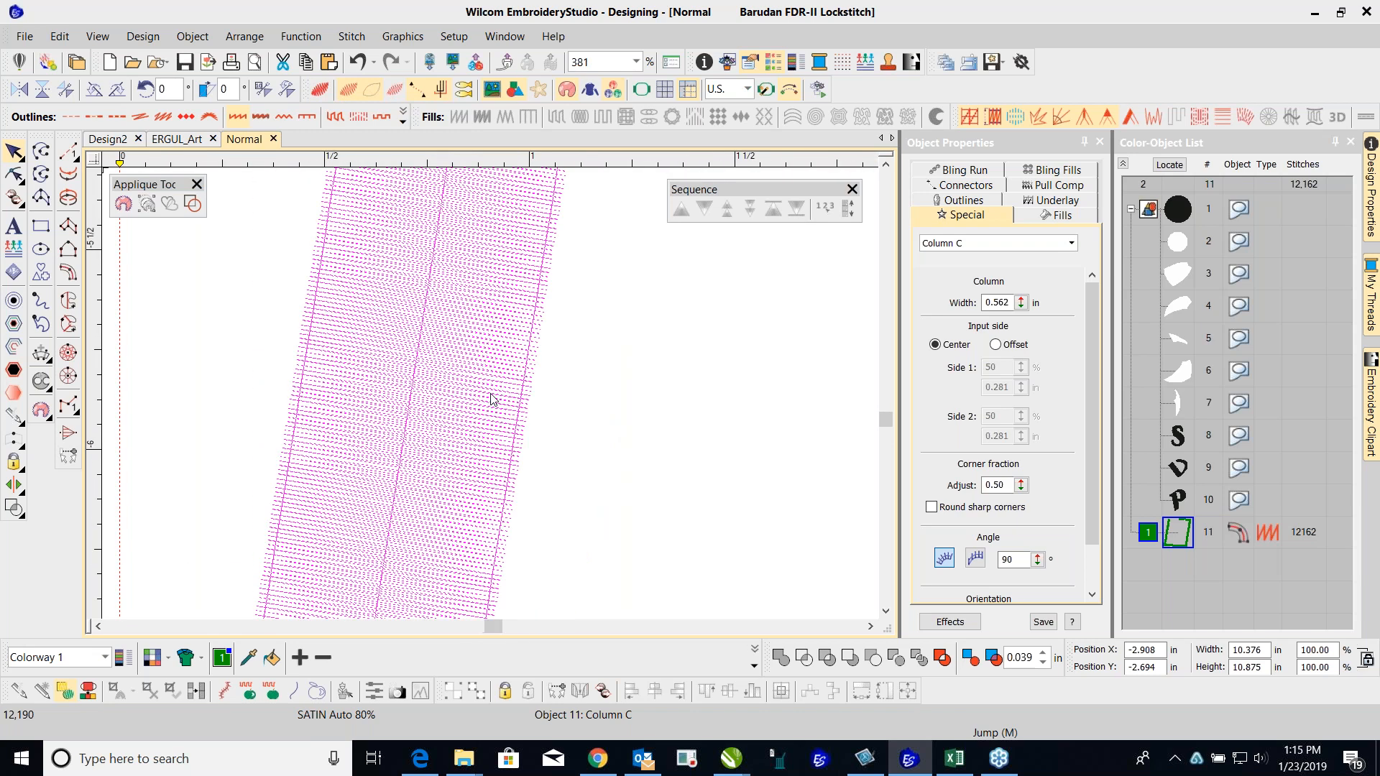
pyautogui.scroll(1, 491, 399)
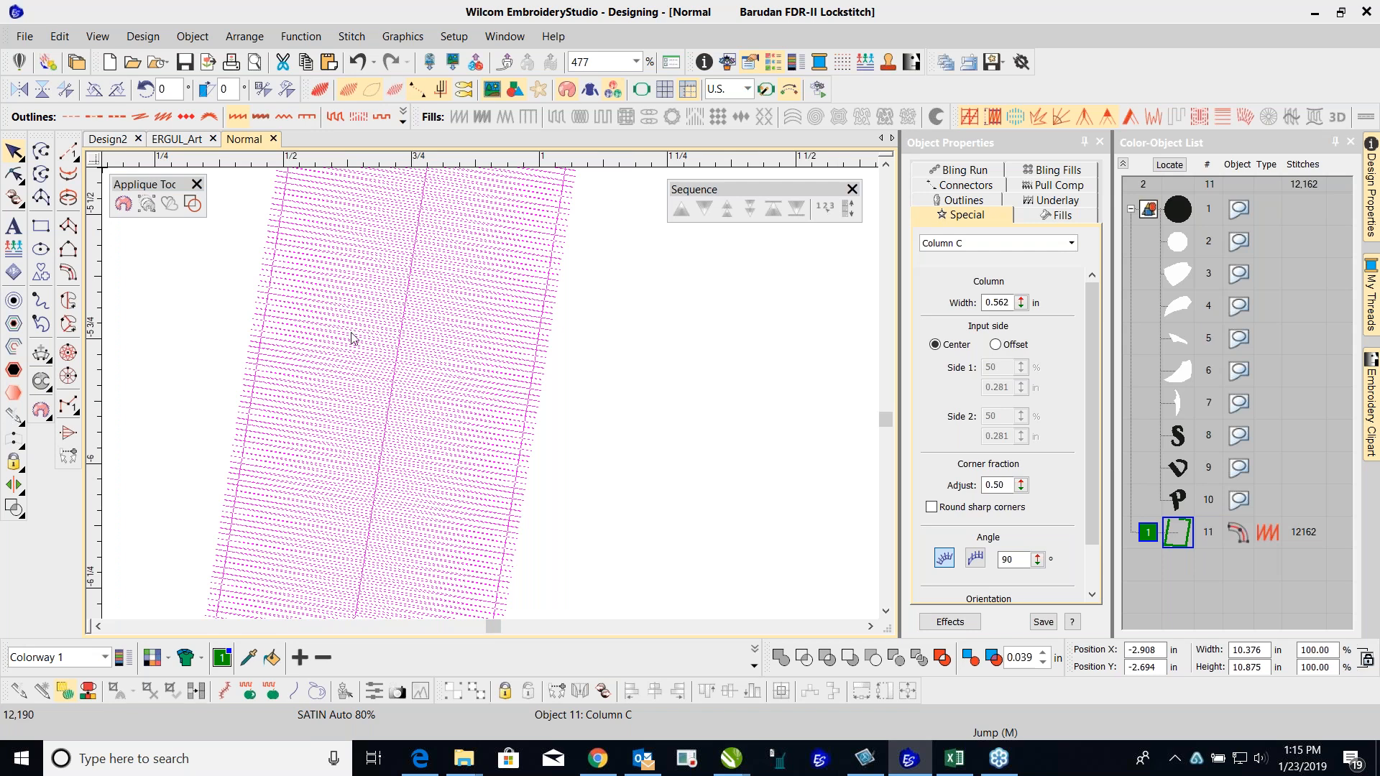
pyautogui.scroll(-15, 491, 399)
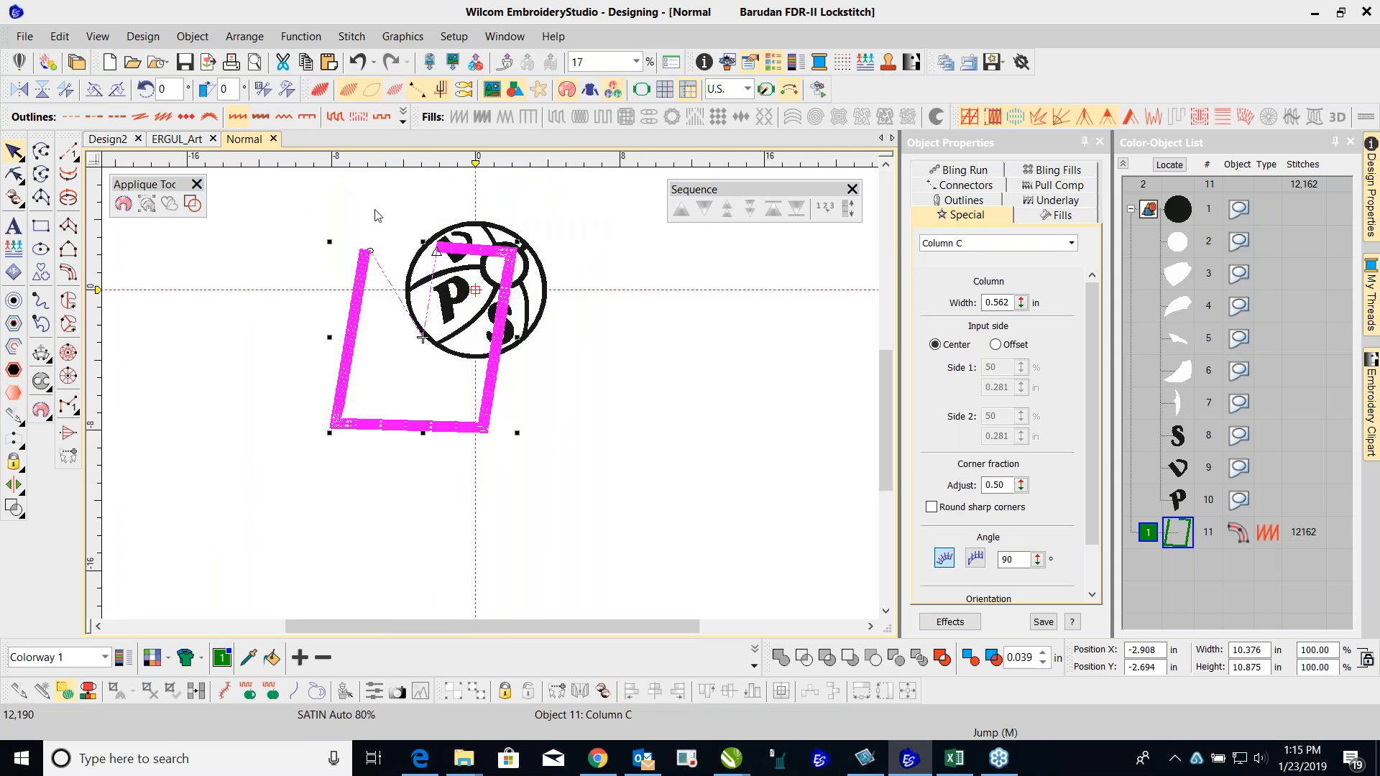
# Step: Copy the enlarged column outline, undo back to the original small one, and paste the enlarged copy into the design
pyautogui.rightClick(363, 279)
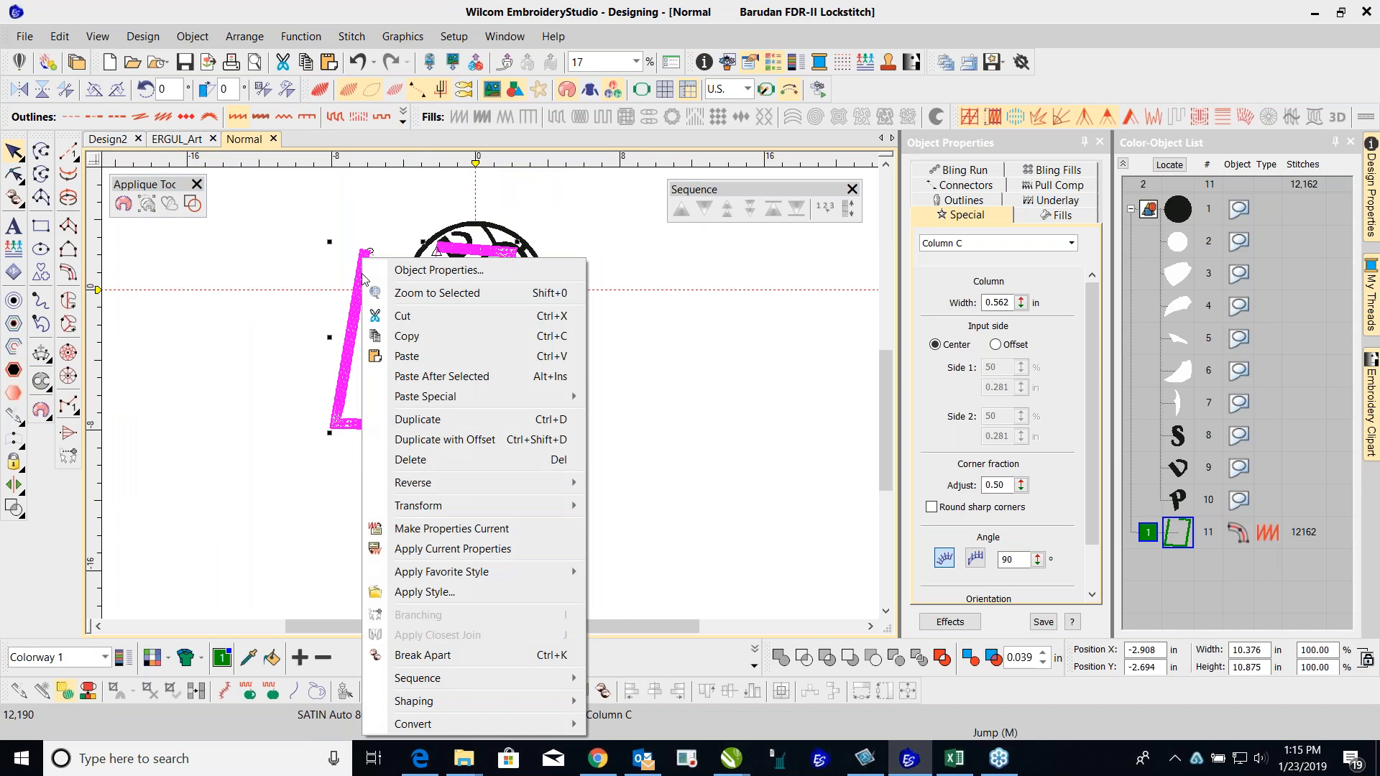
pyautogui.click(422, 335)
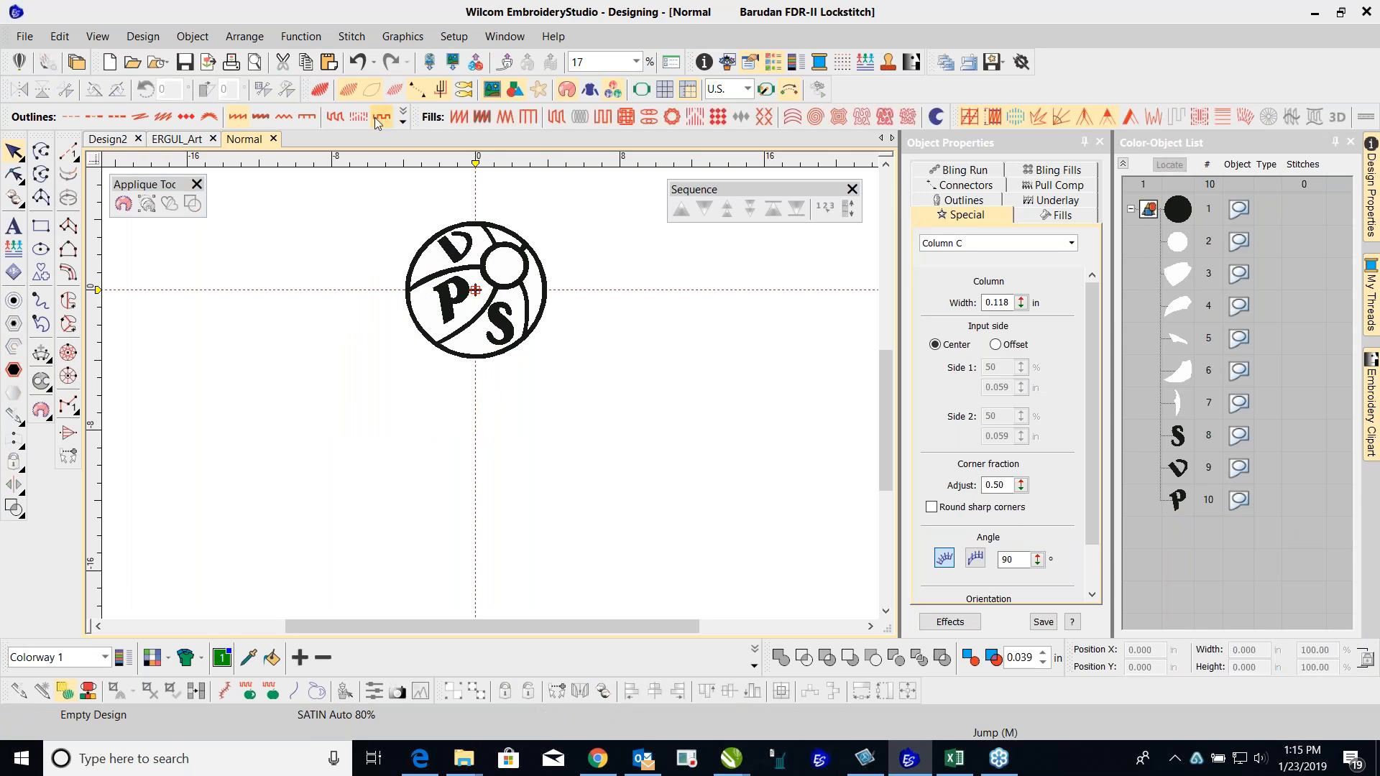
pyautogui.hotkey('ctrl', 'v')
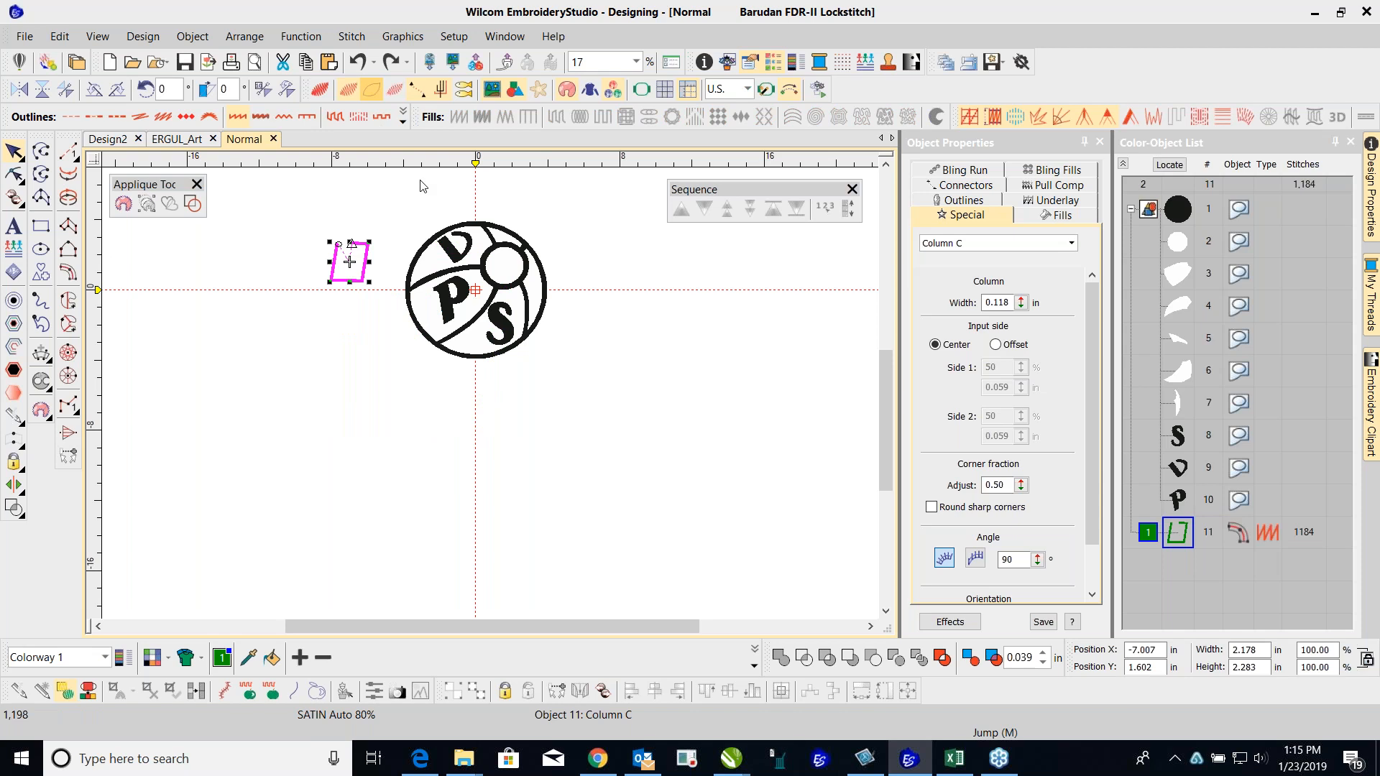
pyautogui.click(422, 186)
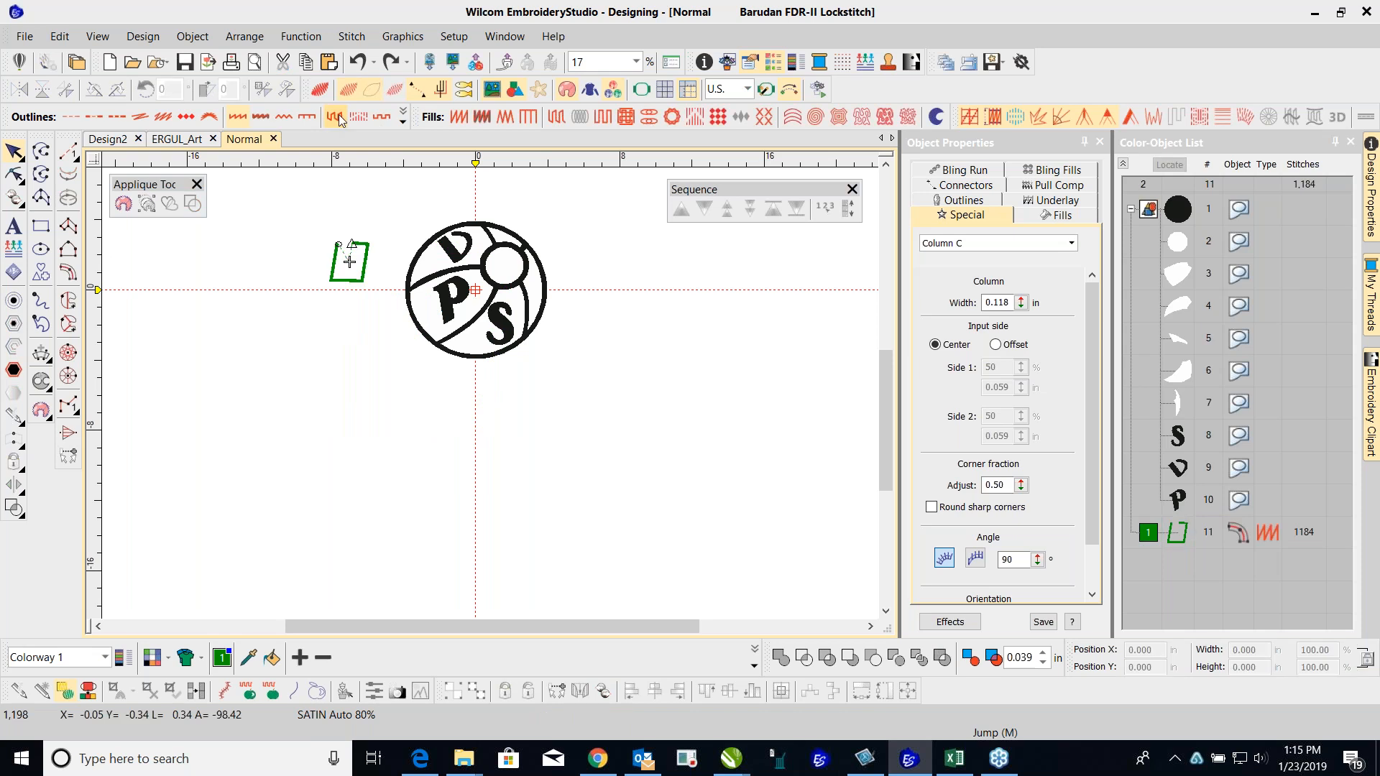
pyautogui.click(340, 116)
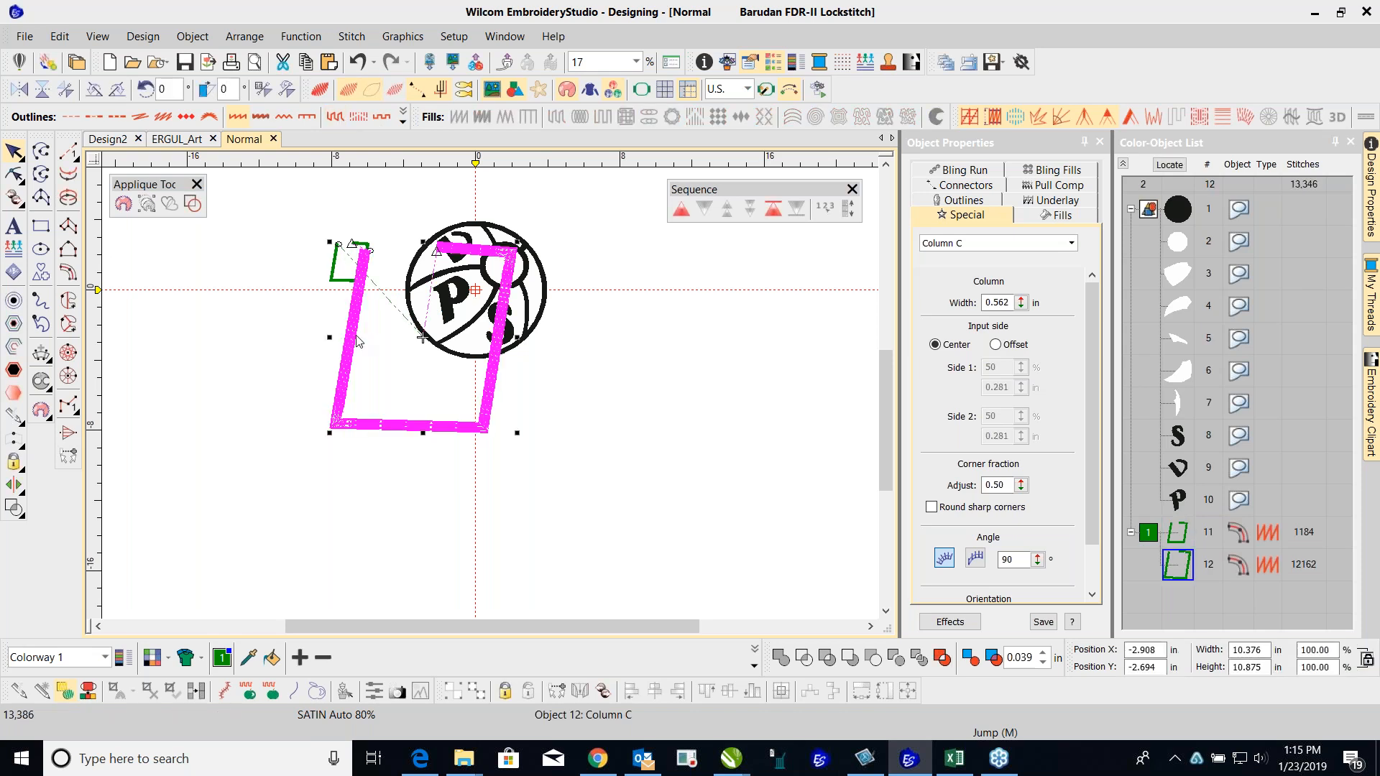
# Step: Move the enlarged outline so its left arm stands between the small green outline and the logo
pyautogui.moveTo(359, 341); pyautogui.dragTo(381, 282)
pyautogui.scroll(3, 383, 262)
pyautogui.scroll(1, 528, 425)
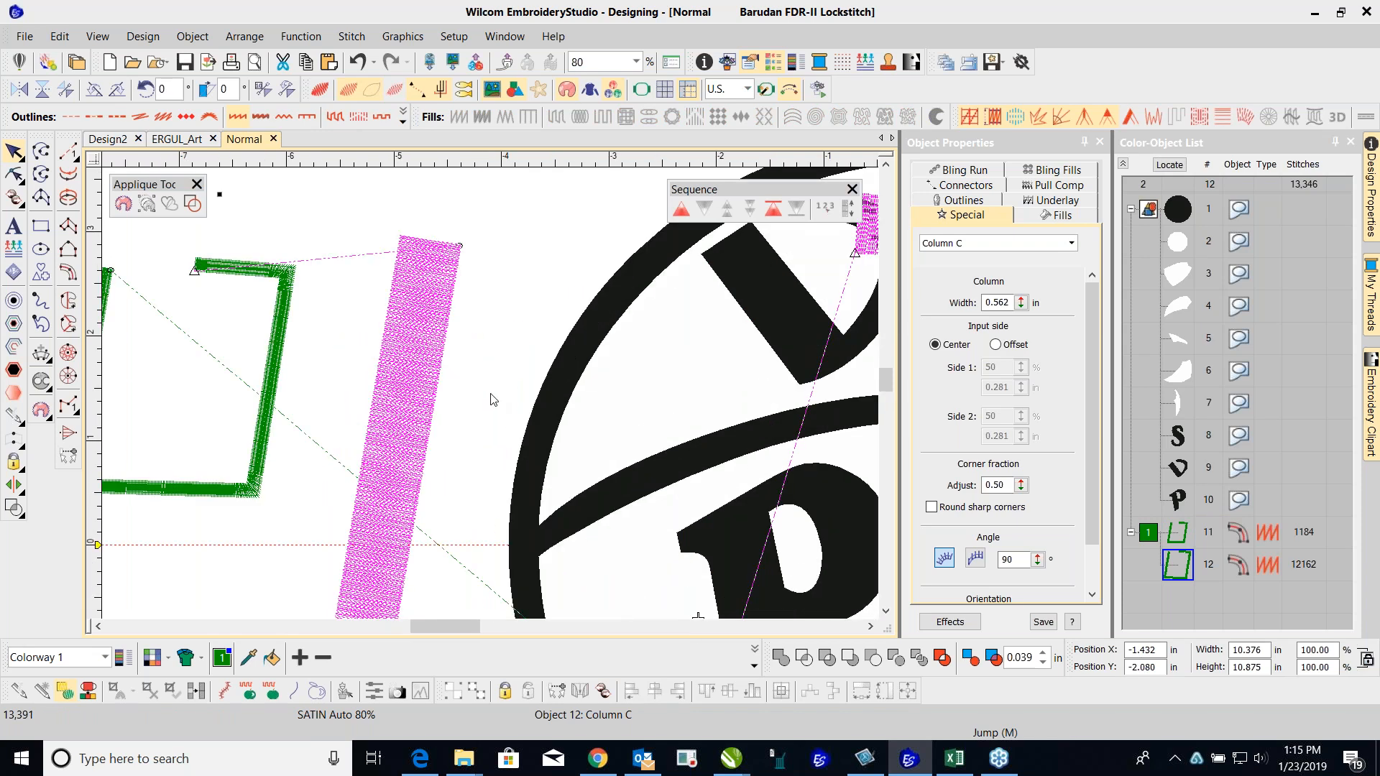
pyautogui.scroll(1, 492, 393)
pyautogui.moveTo(394, 404); pyautogui.dragTo(341, 392)
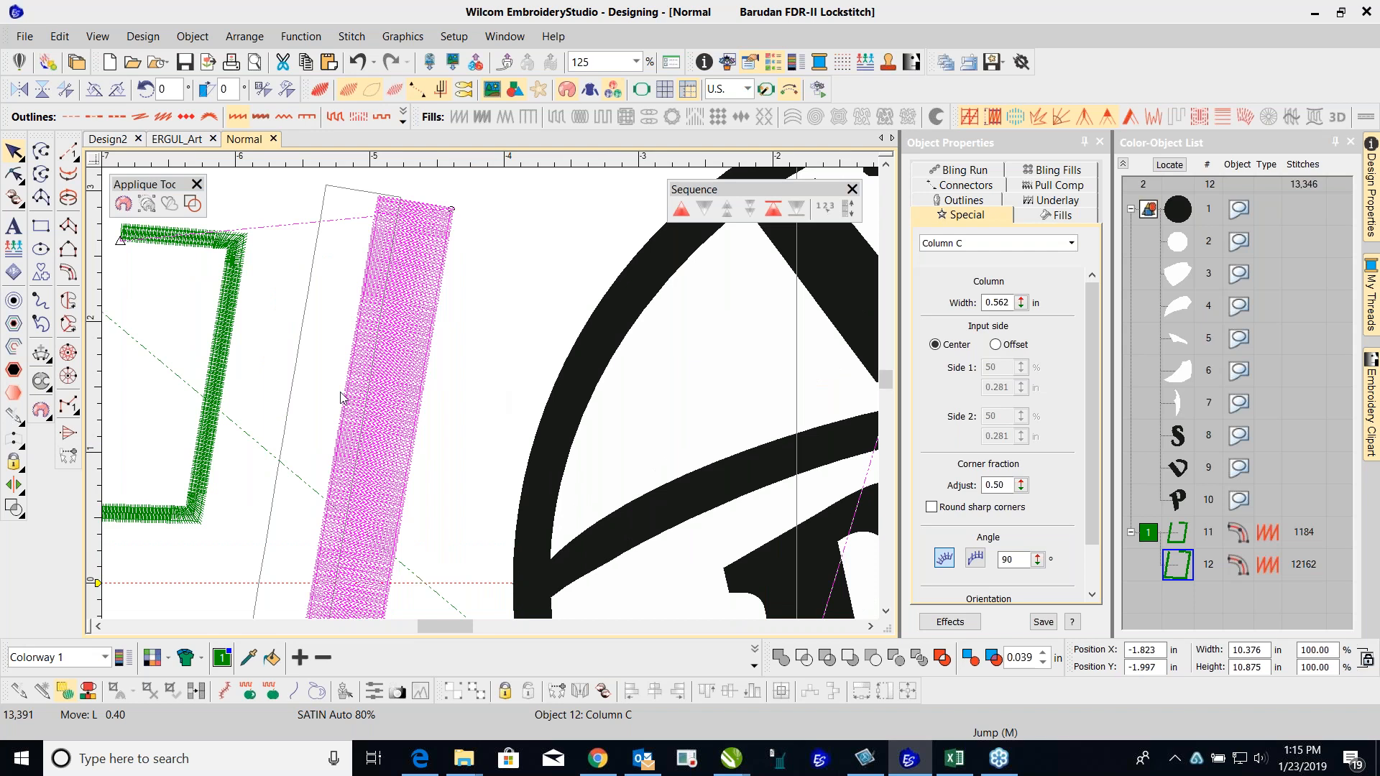
# Step: Compare the stitch density of the small green column with that of the enlarged copy up close
pyautogui.scroll(2, 340, 397)
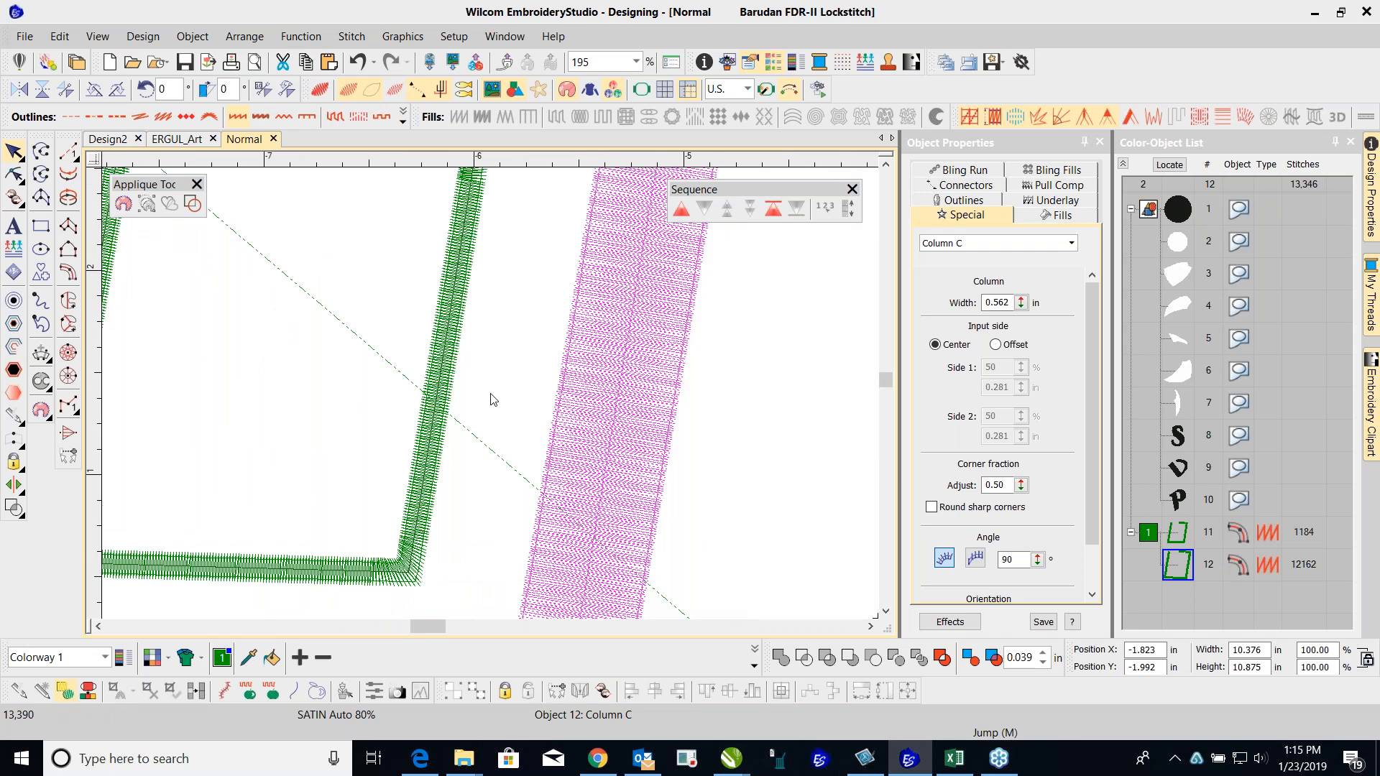
pyautogui.scroll(1, 491, 399)
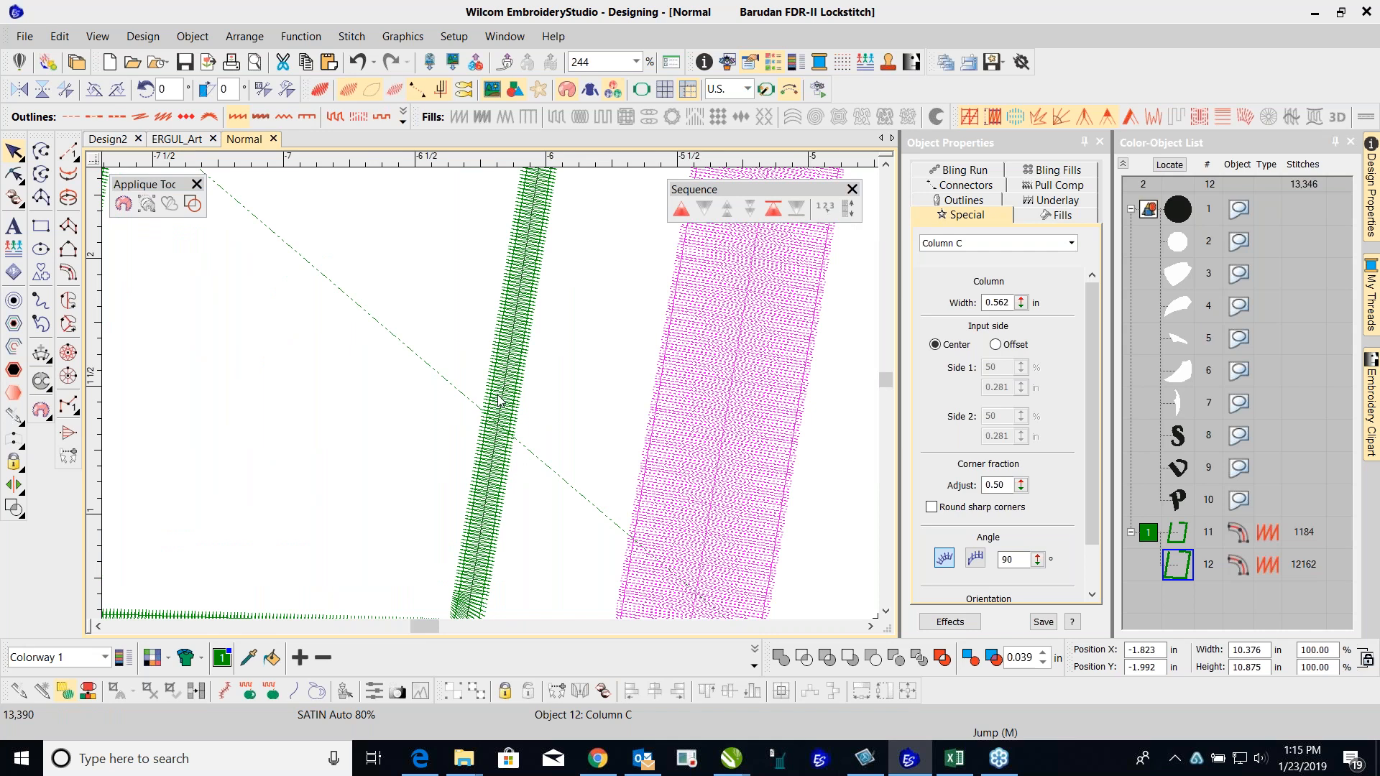
pyautogui.scroll(5, 524, 372)
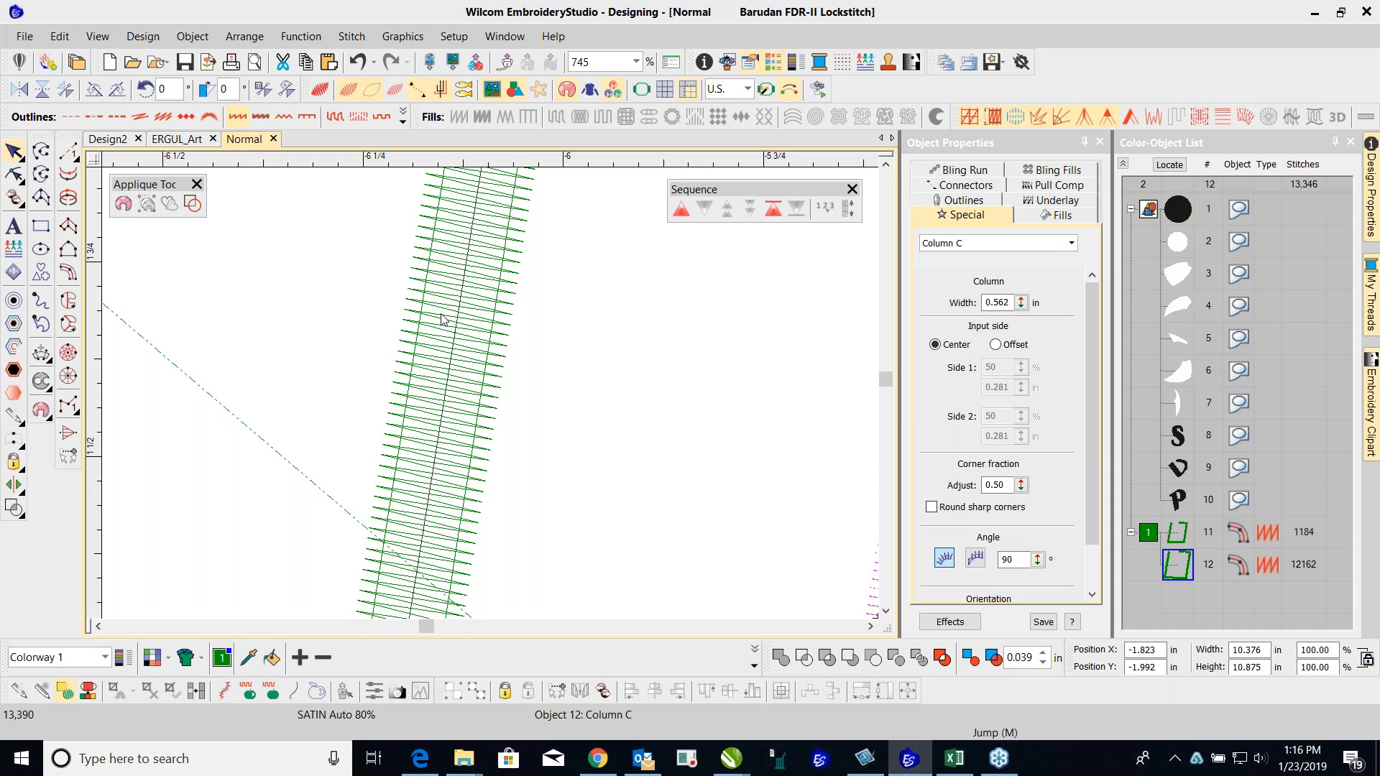
pyautogui.hotkey('shift', 'z')
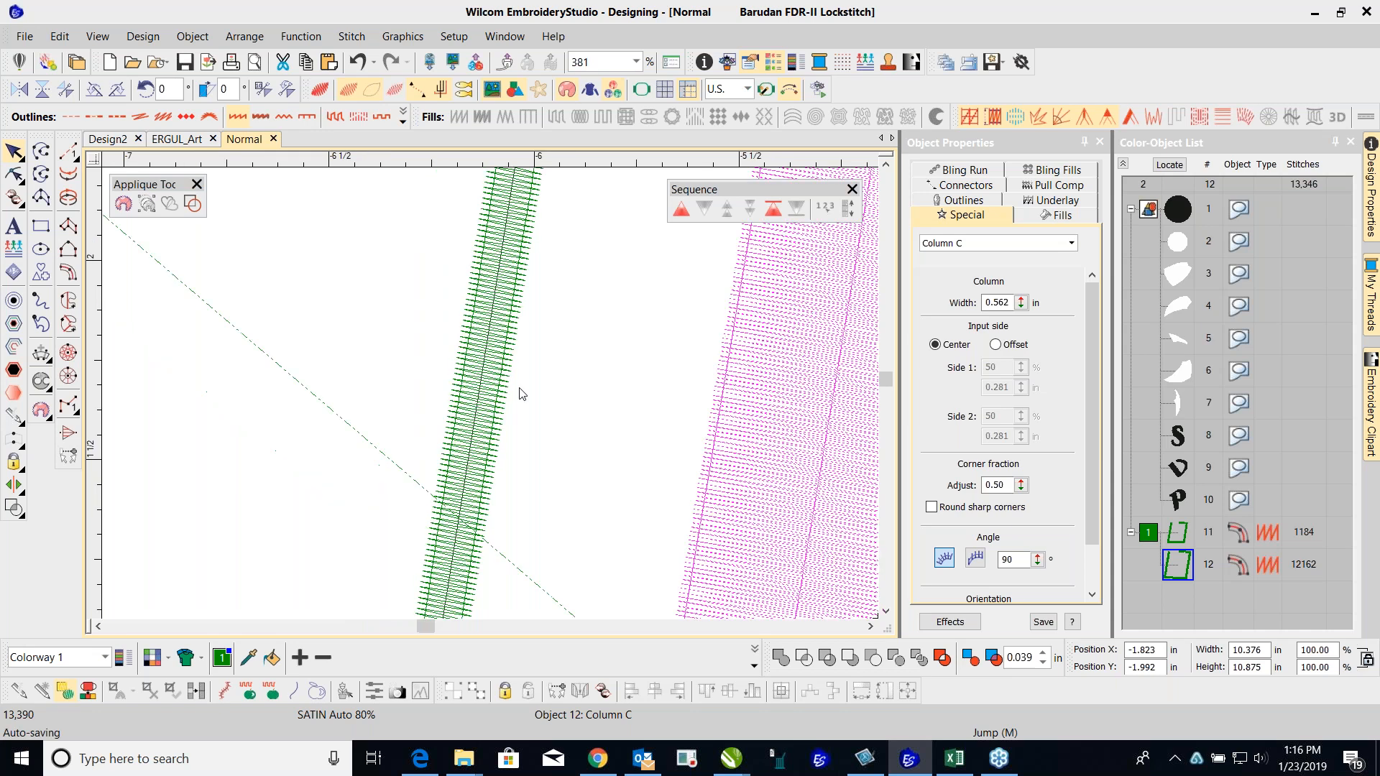
# Step: Examine the stitch spacing and edges of the enlarged column at several magnifications
pyautogui.hotkey('shift', 'z')
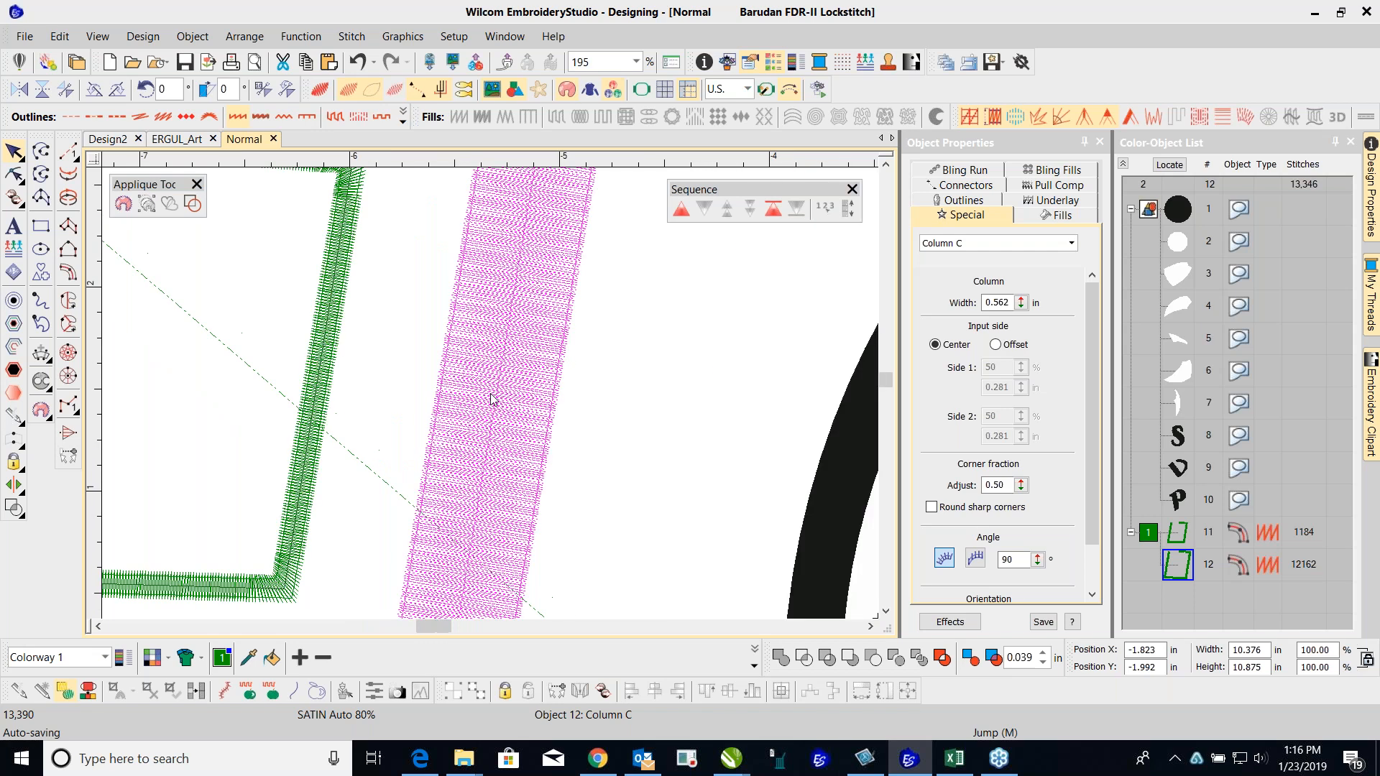
pyautogui.press('z')
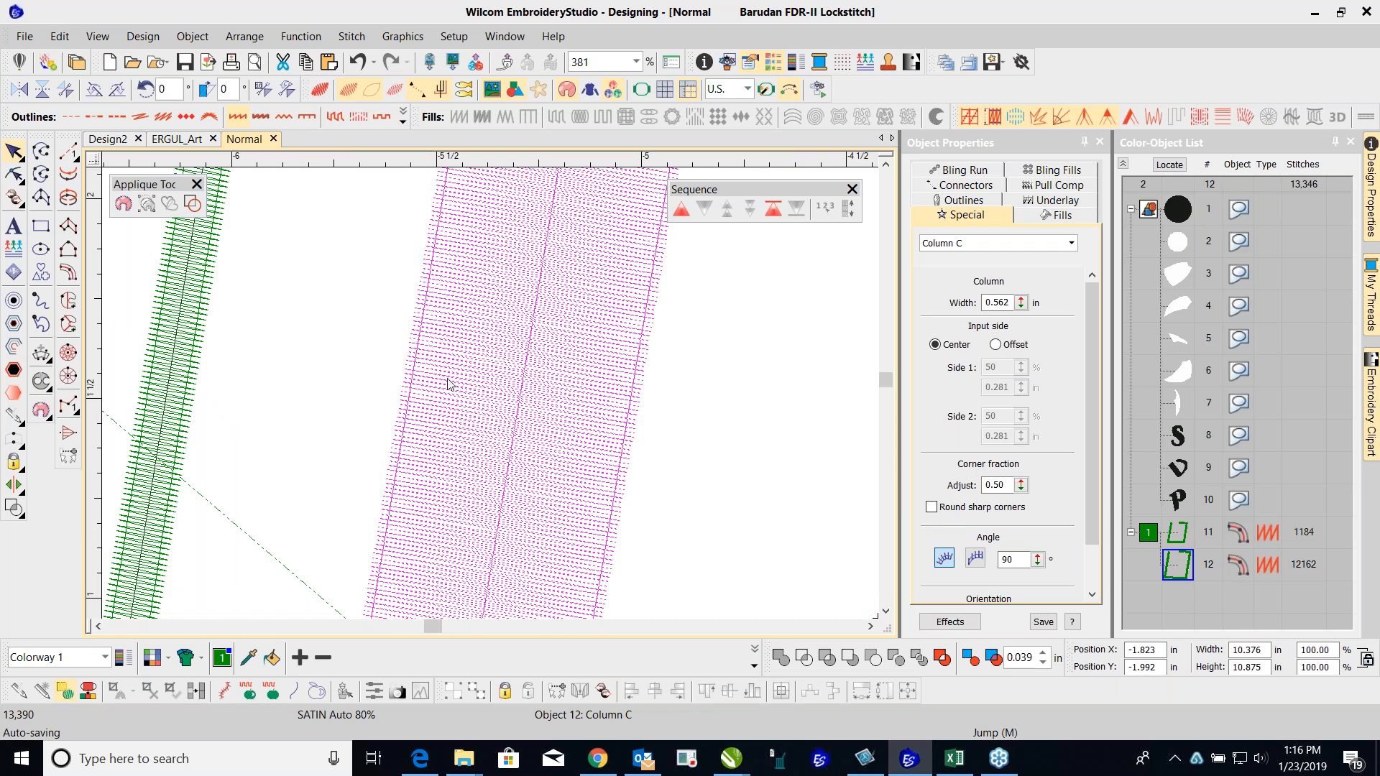
pyautogui.scroll(1, 491, 400)
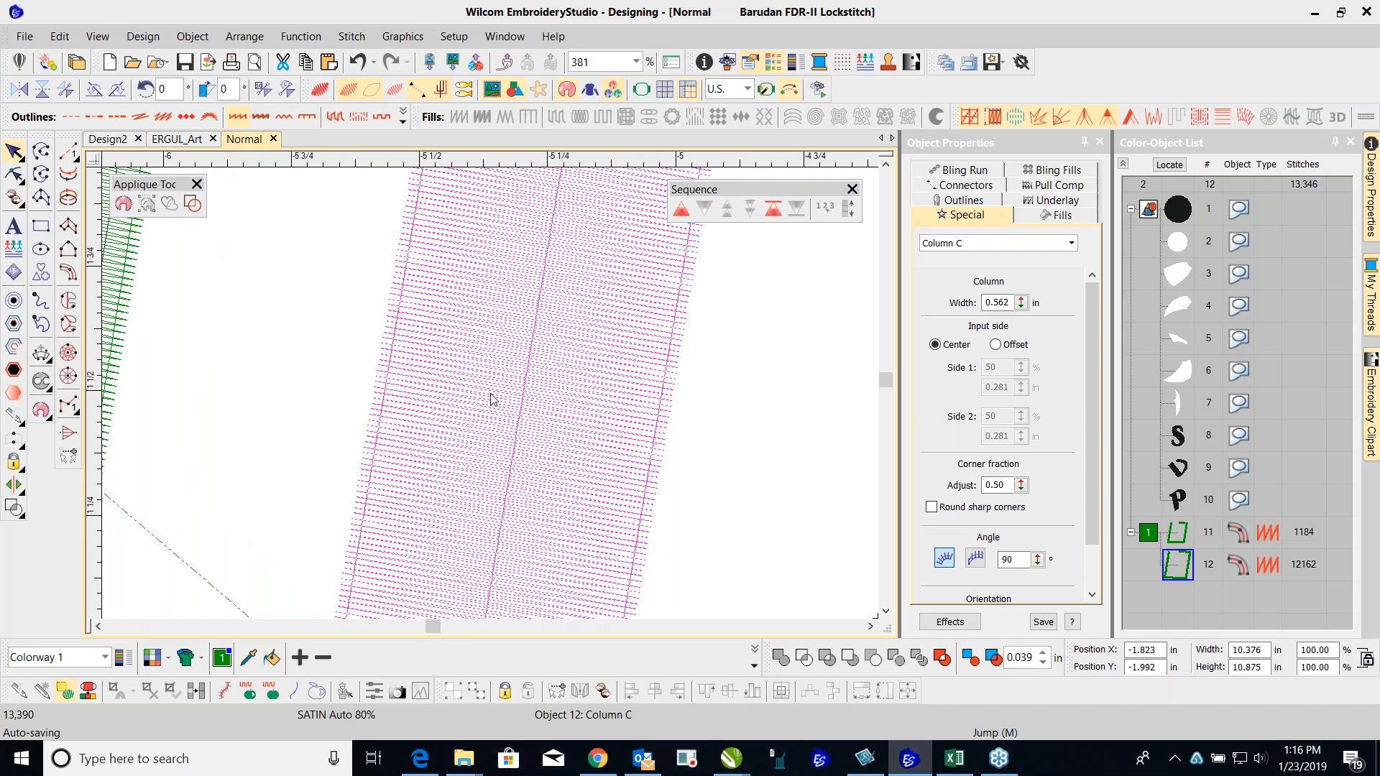
pyautogui.scroll(2, 491, 400)
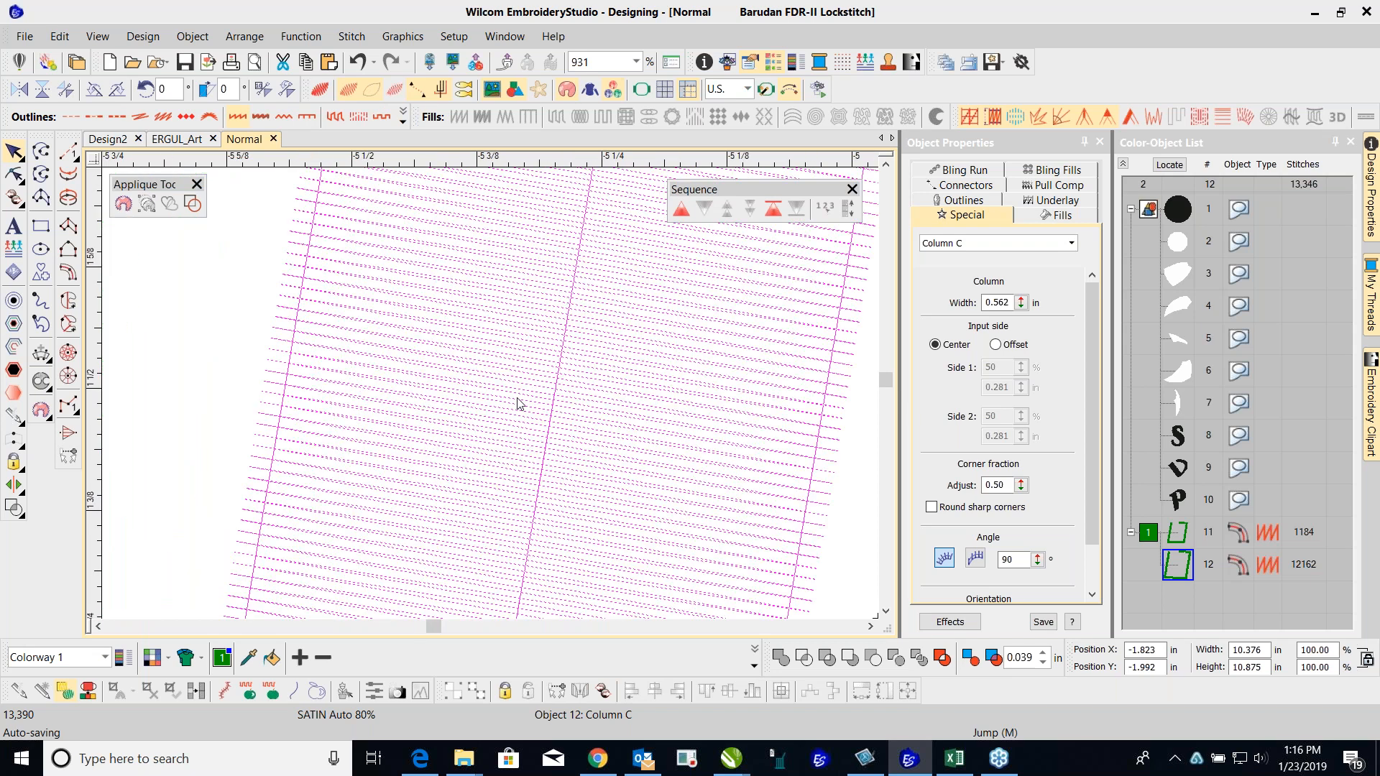
pyautogui.scroll(-1, 491, 397)
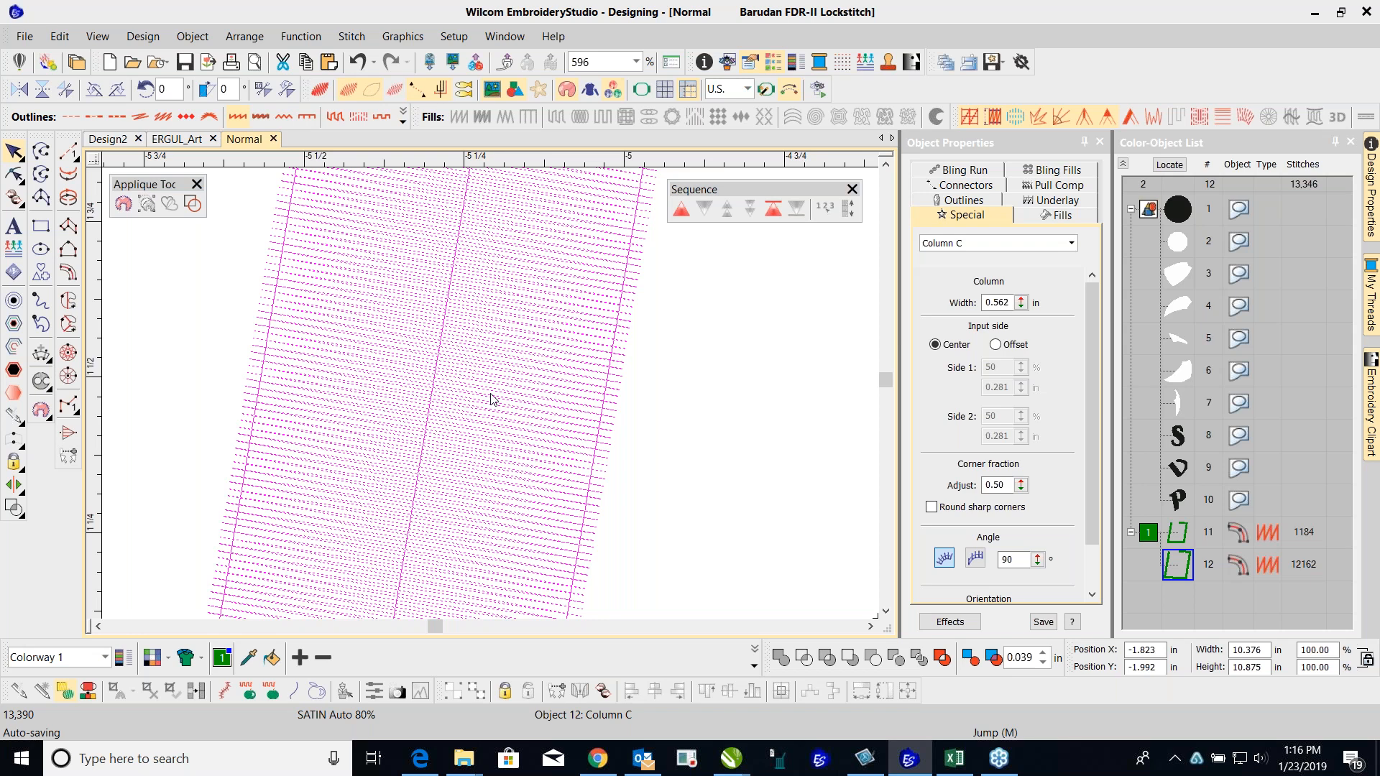
pyautogui.scroll(-2, 496, 390)
pyautogui.scroll(2, 491, 393)
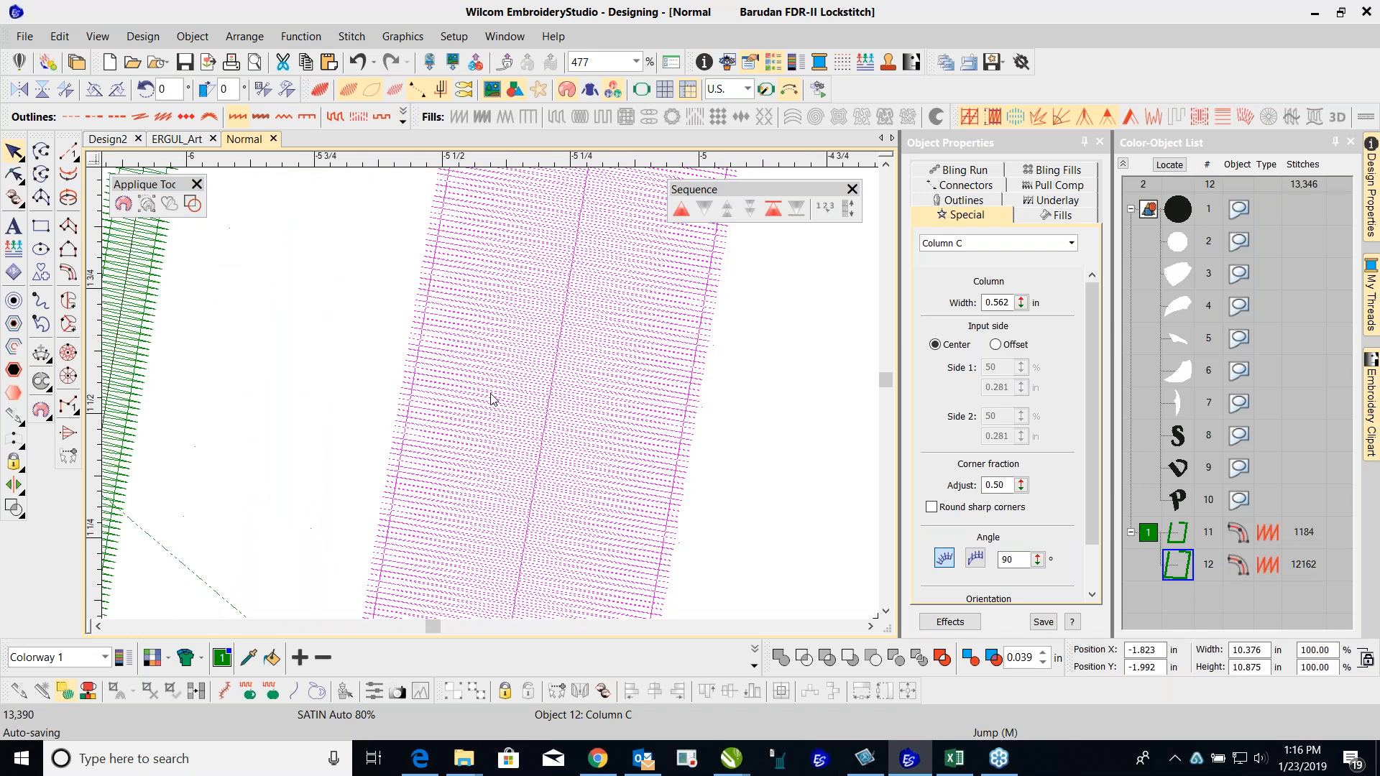
pyautogui.scroll(-2, 493, 394)
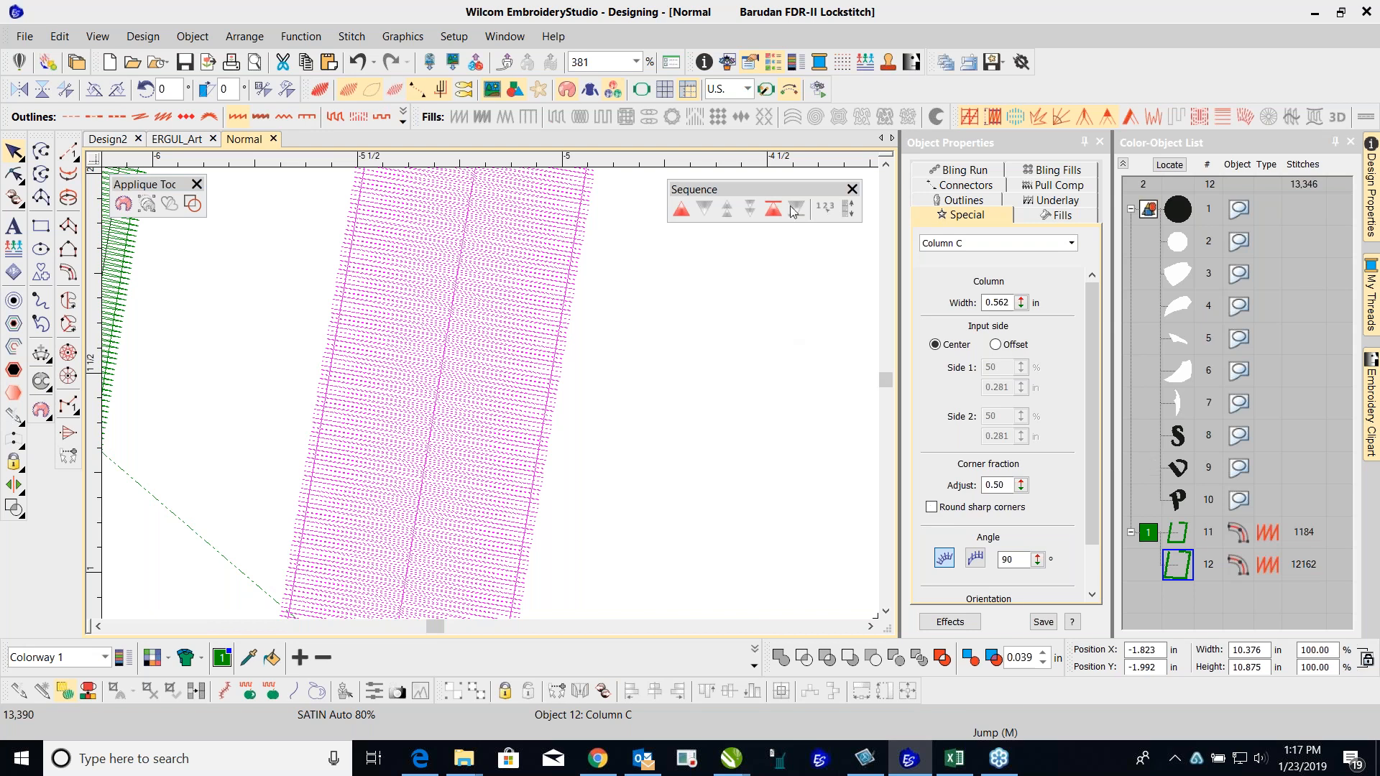
pyautogui.rightClick(460, 306)
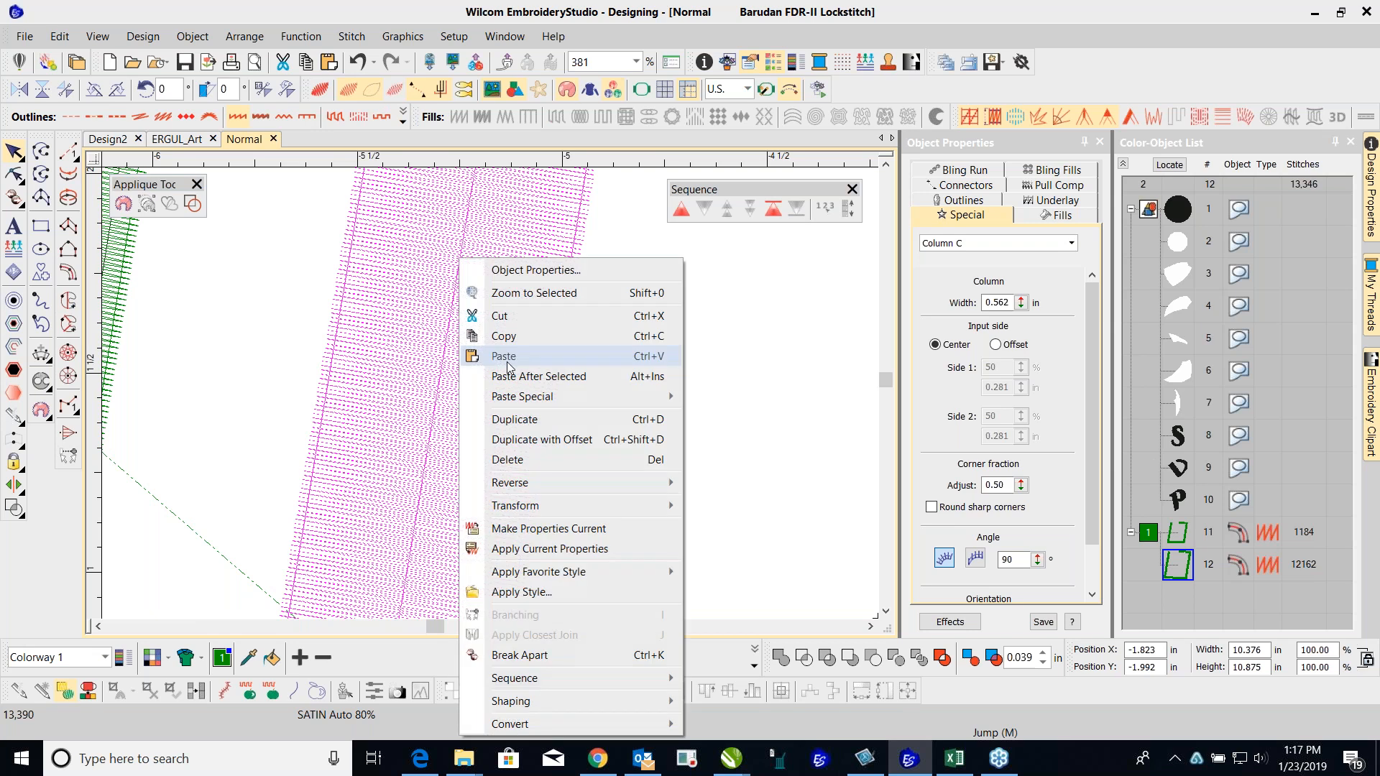
pyautogui.moveTo(511, 724)
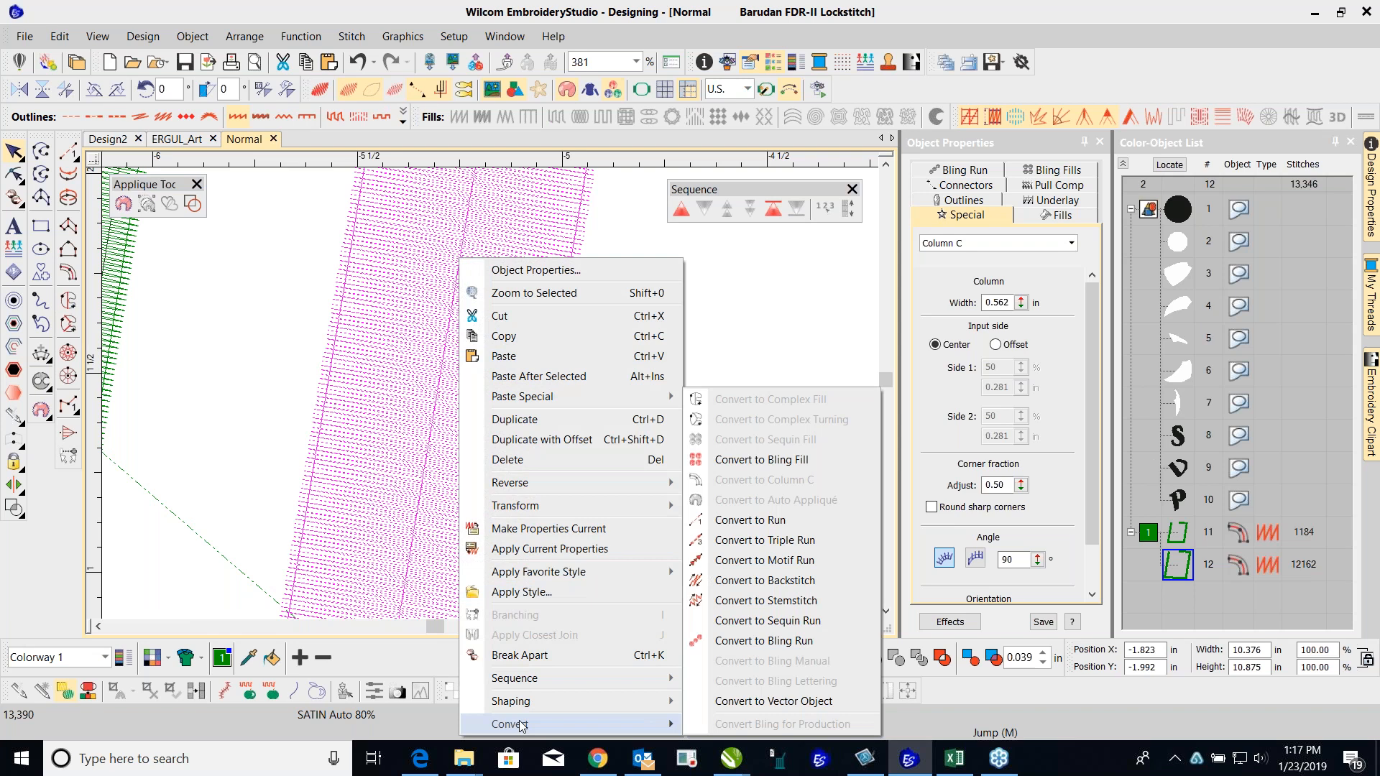
pyautogui.click(286, 539)
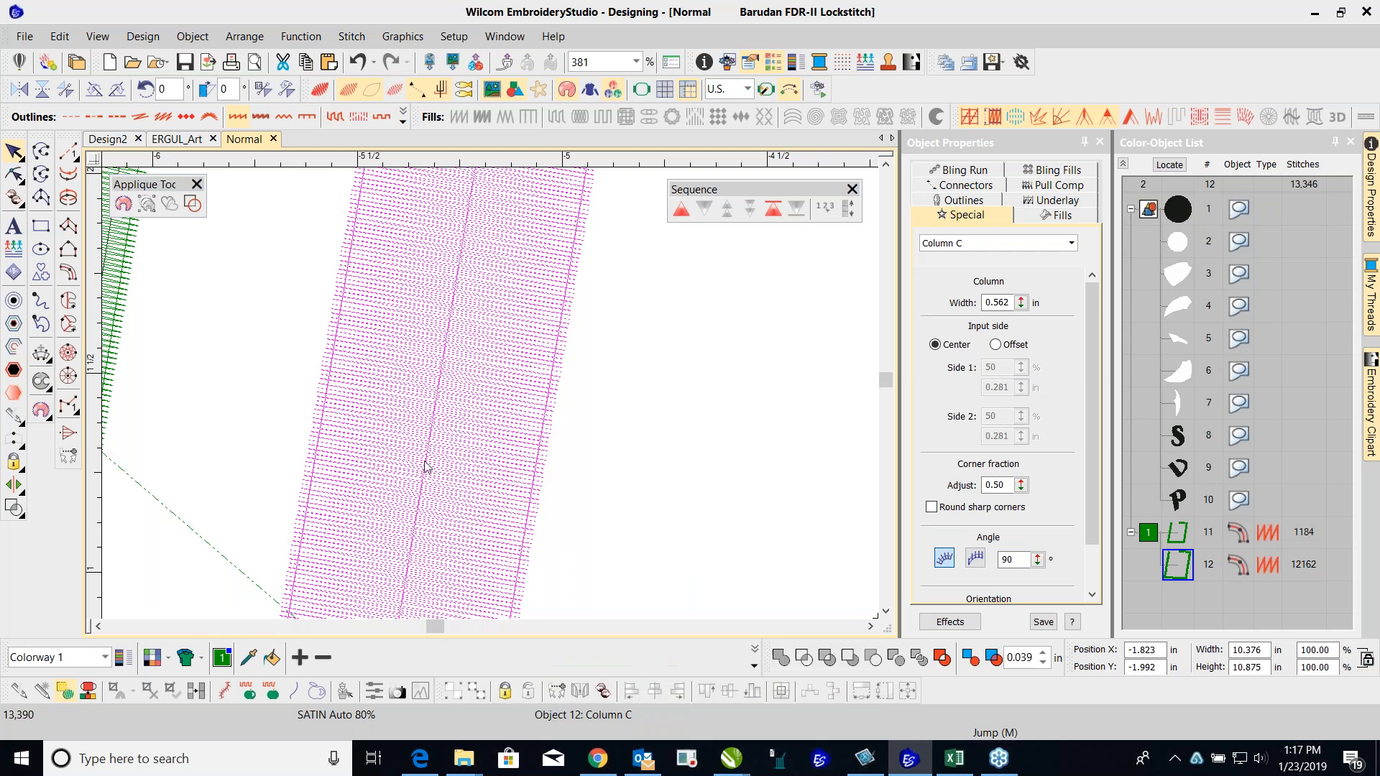
pyautogui.click(72, 303)
pyautogui.click(68, 404)
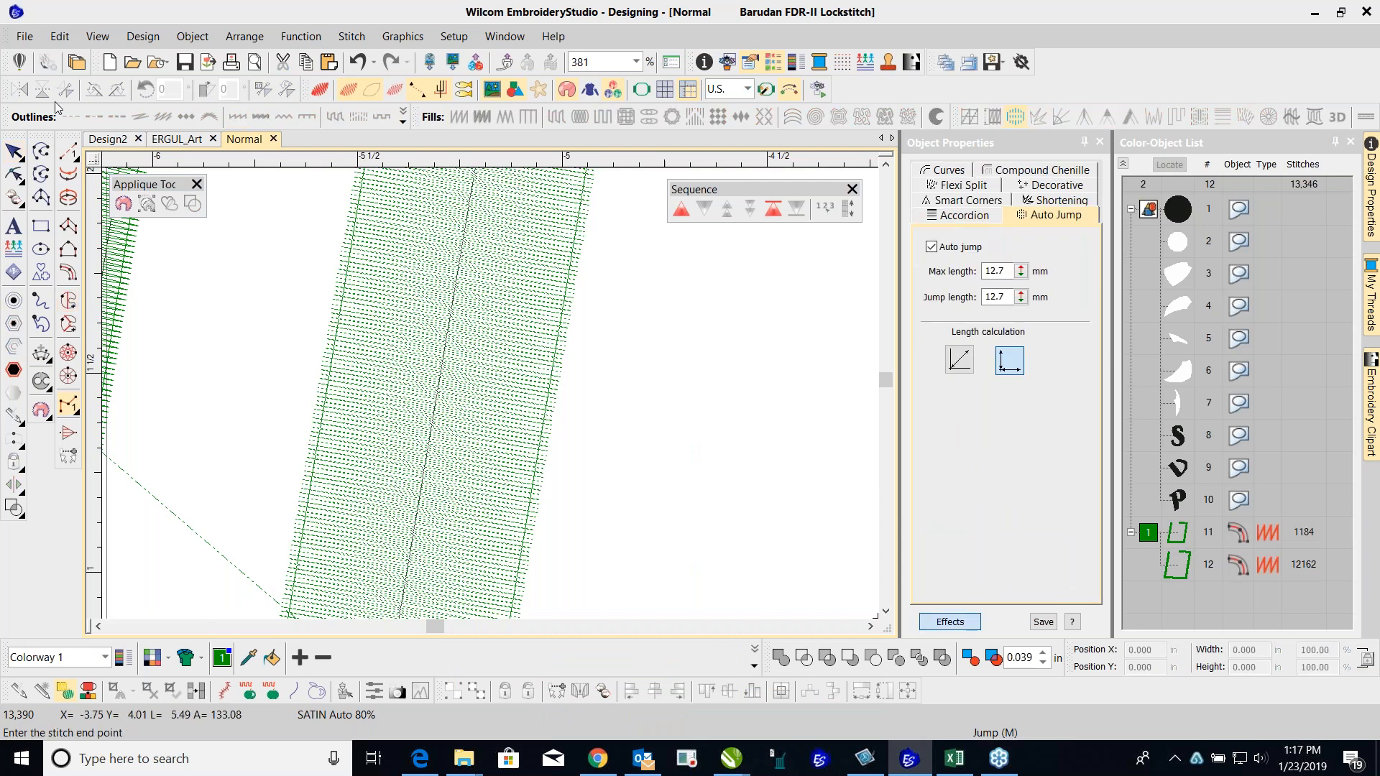
pyautogui.click(14, 151)
# Step: Change the enlarged column's outline stitch type to Tatami and turn on the realistic stitch view
pyautogui.click(483, 339)
pyautogui.scroll(-3, 484, 339)
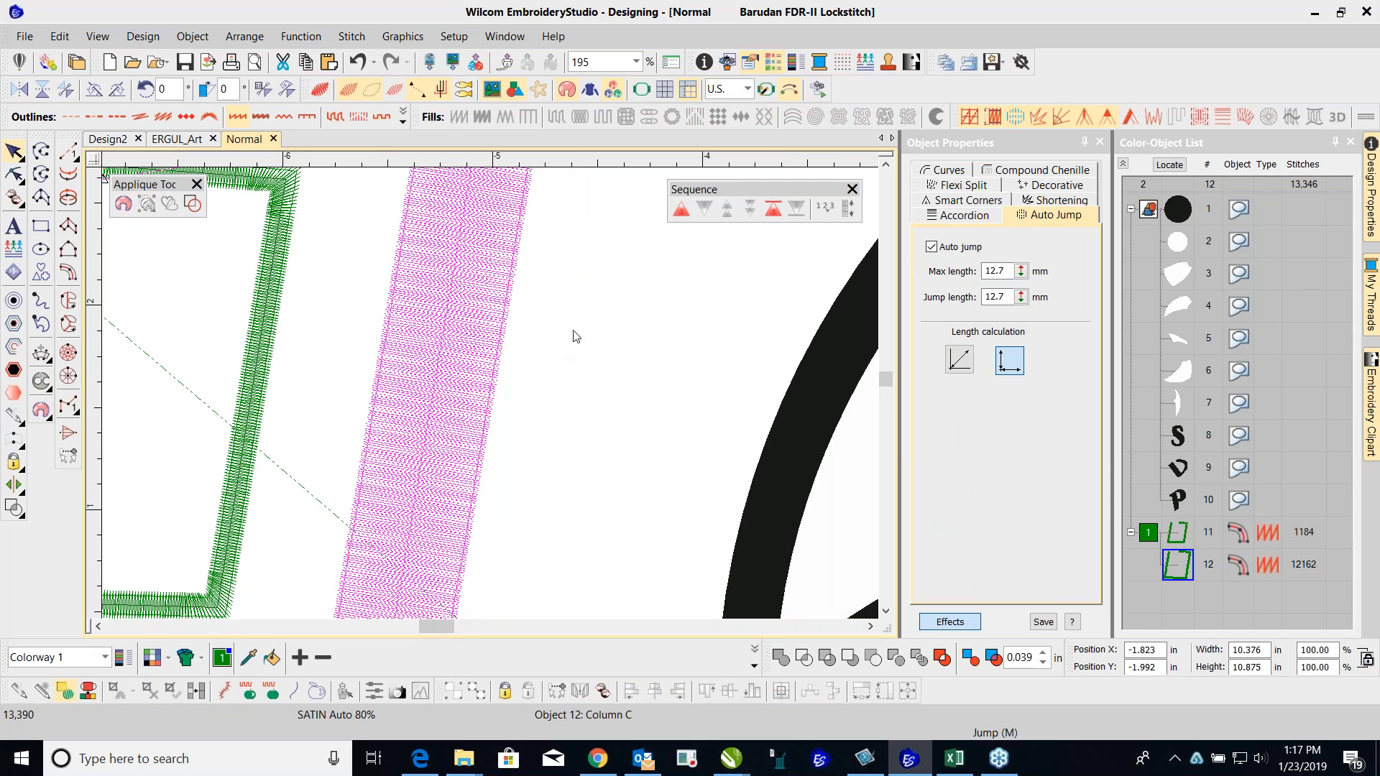
pyautogui.click(546, 352)
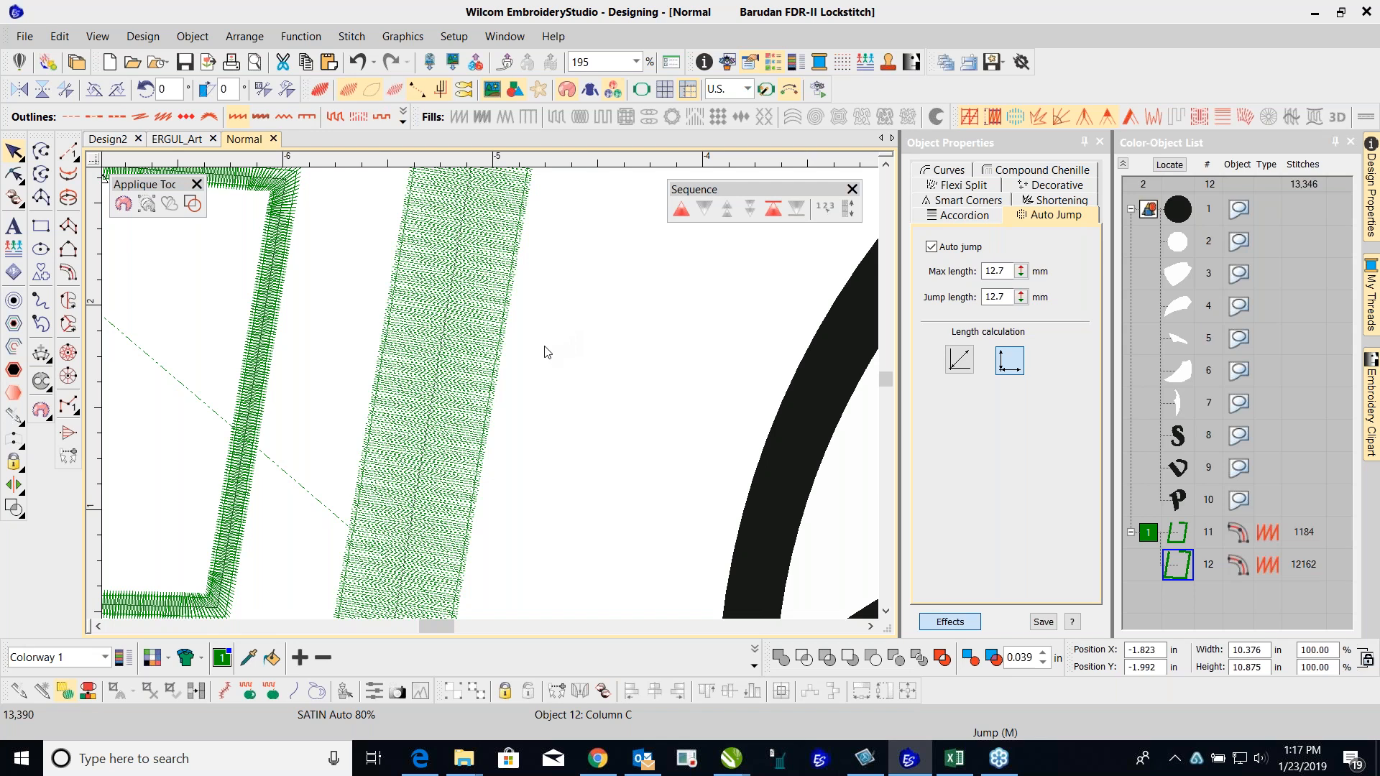
pyautogui.click(472, 374)
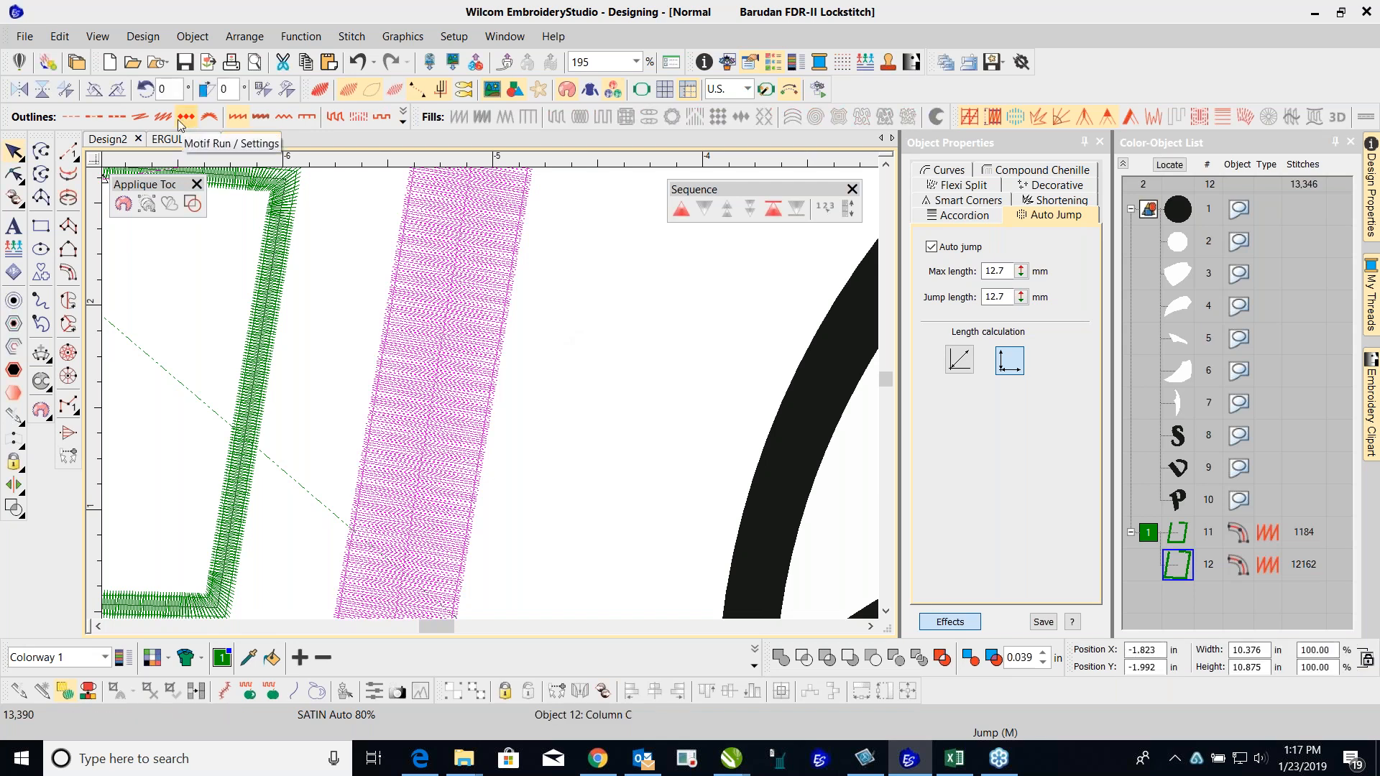
pyautogui.click(332, 118)
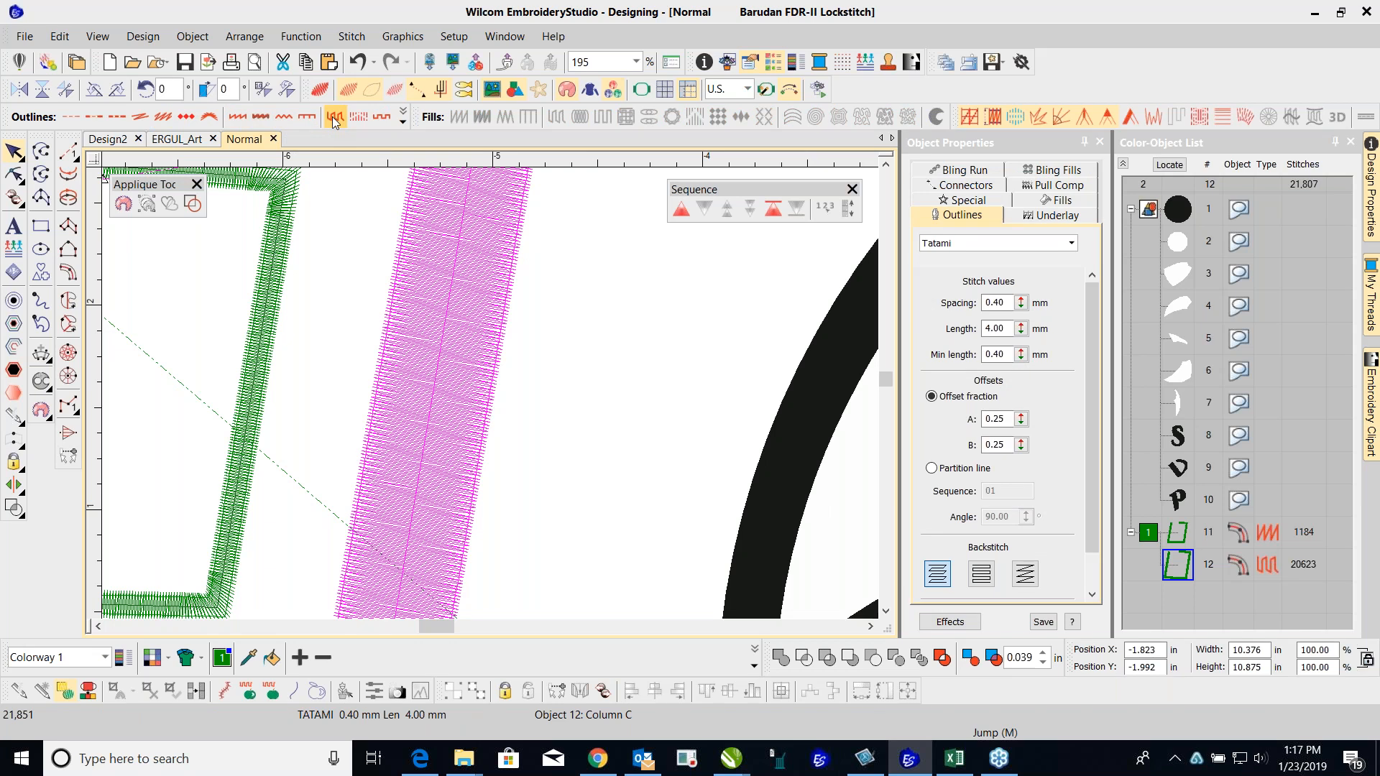
pyautogui.press('t')
# Step: Undo and redo the Tatami change to compare satin and tatami stitching on the enlarged column
pyautogui.click(357, 62)
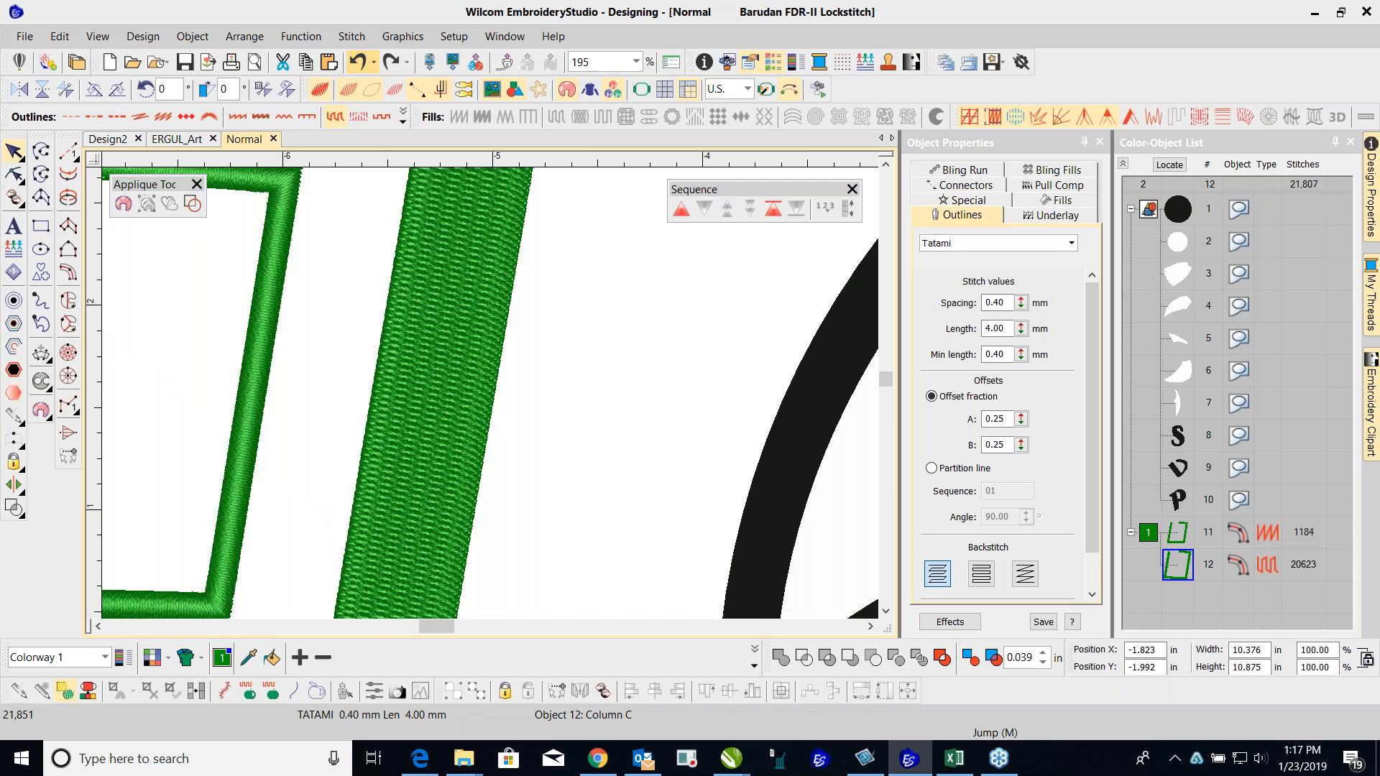
pyautogui.click(359, 59)
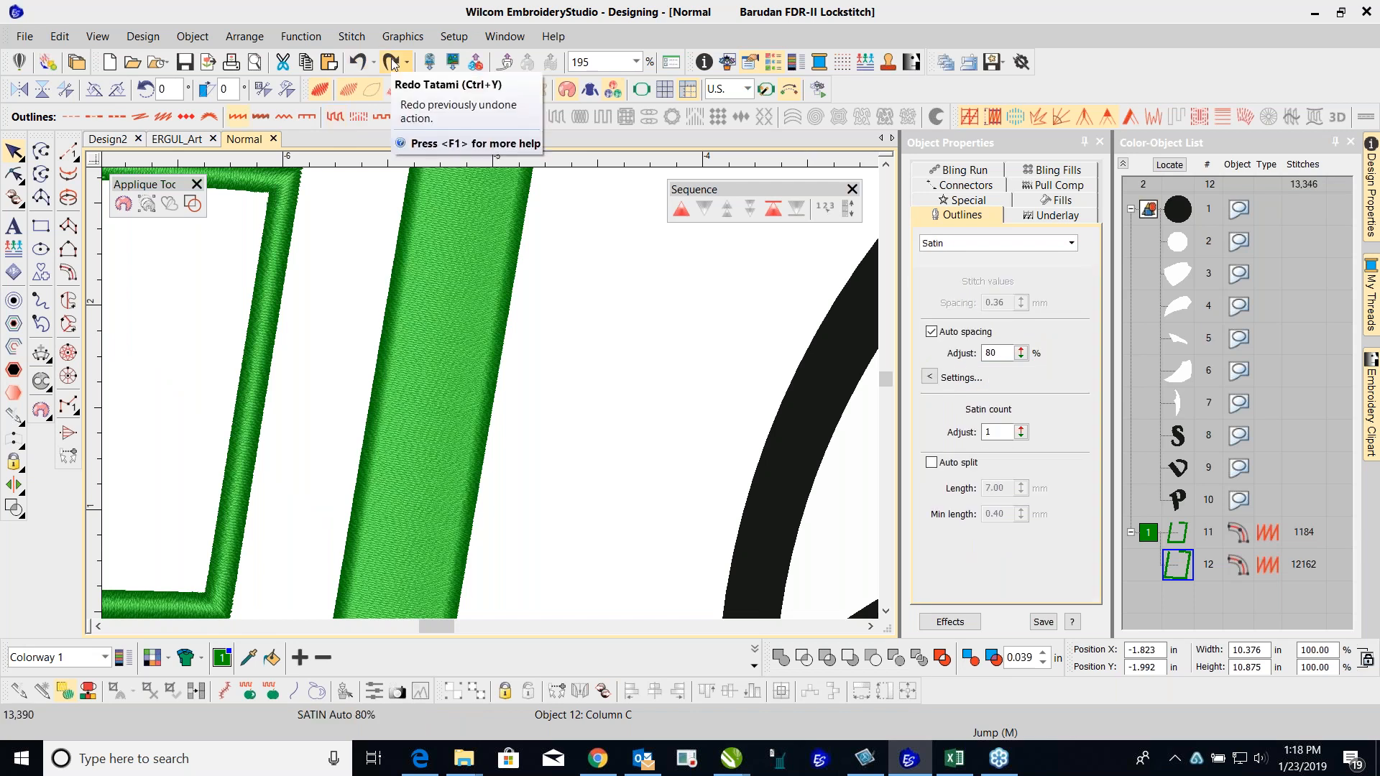
pyautogui.click(392, 62)
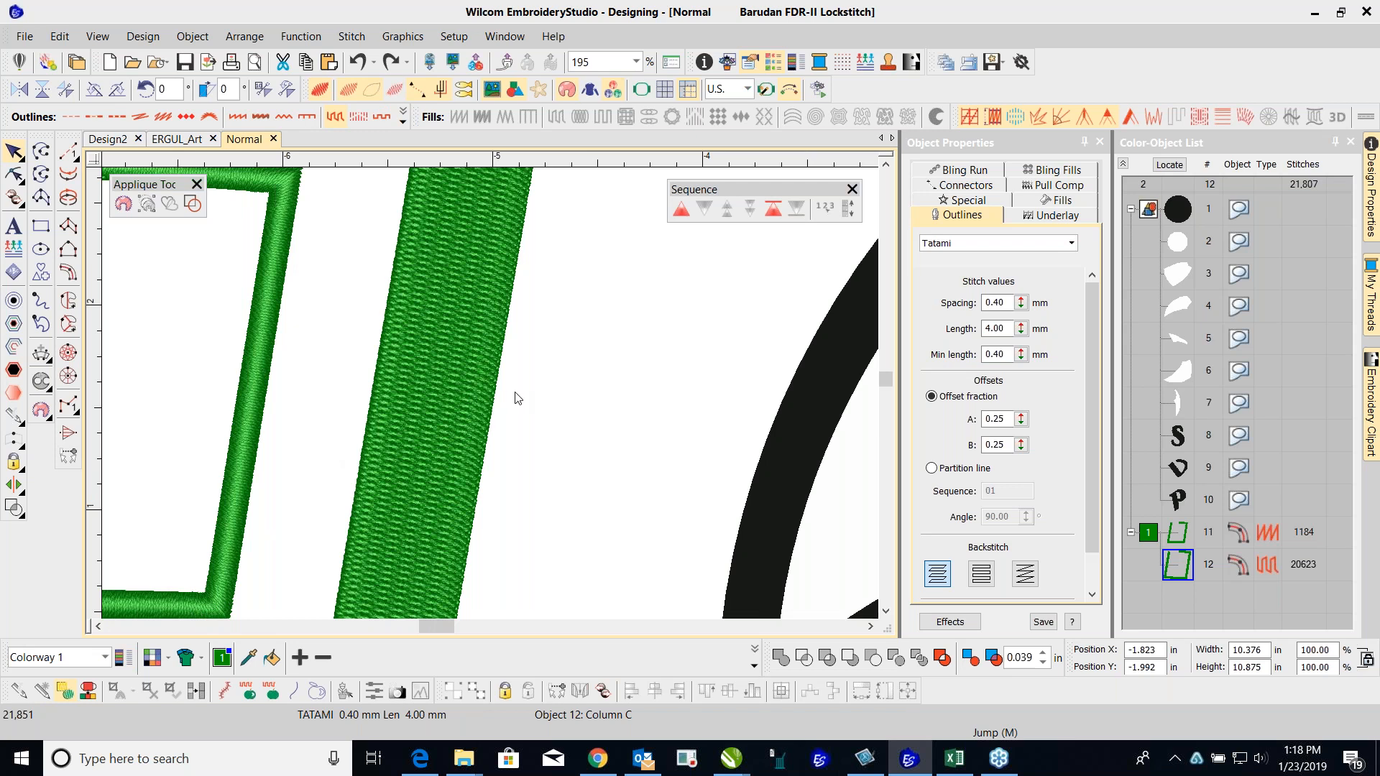
# Step: Delete the enlarged column outline and the small green outline, leaving only the ball logo in the design
pyautogui.press('0')
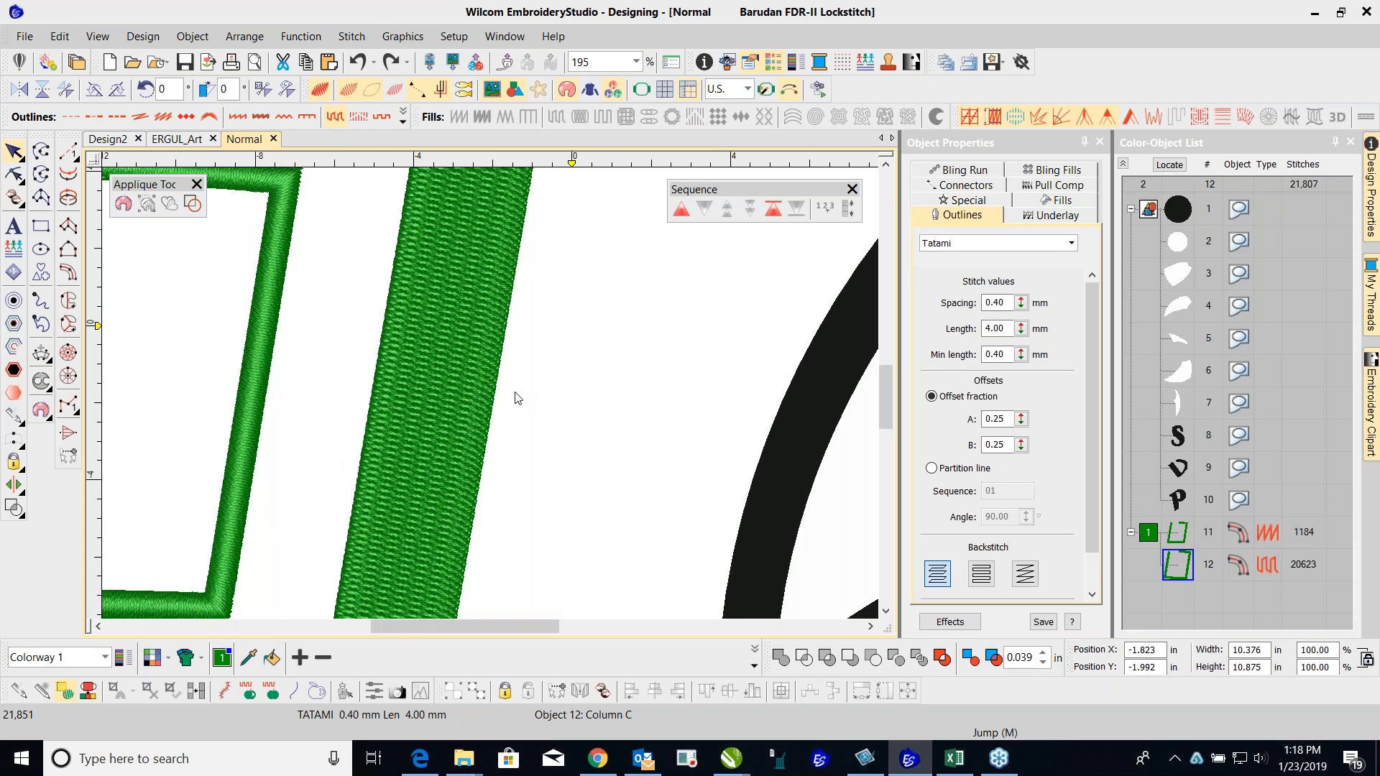
pyautogui.press('1')
pyautogui.press('0')
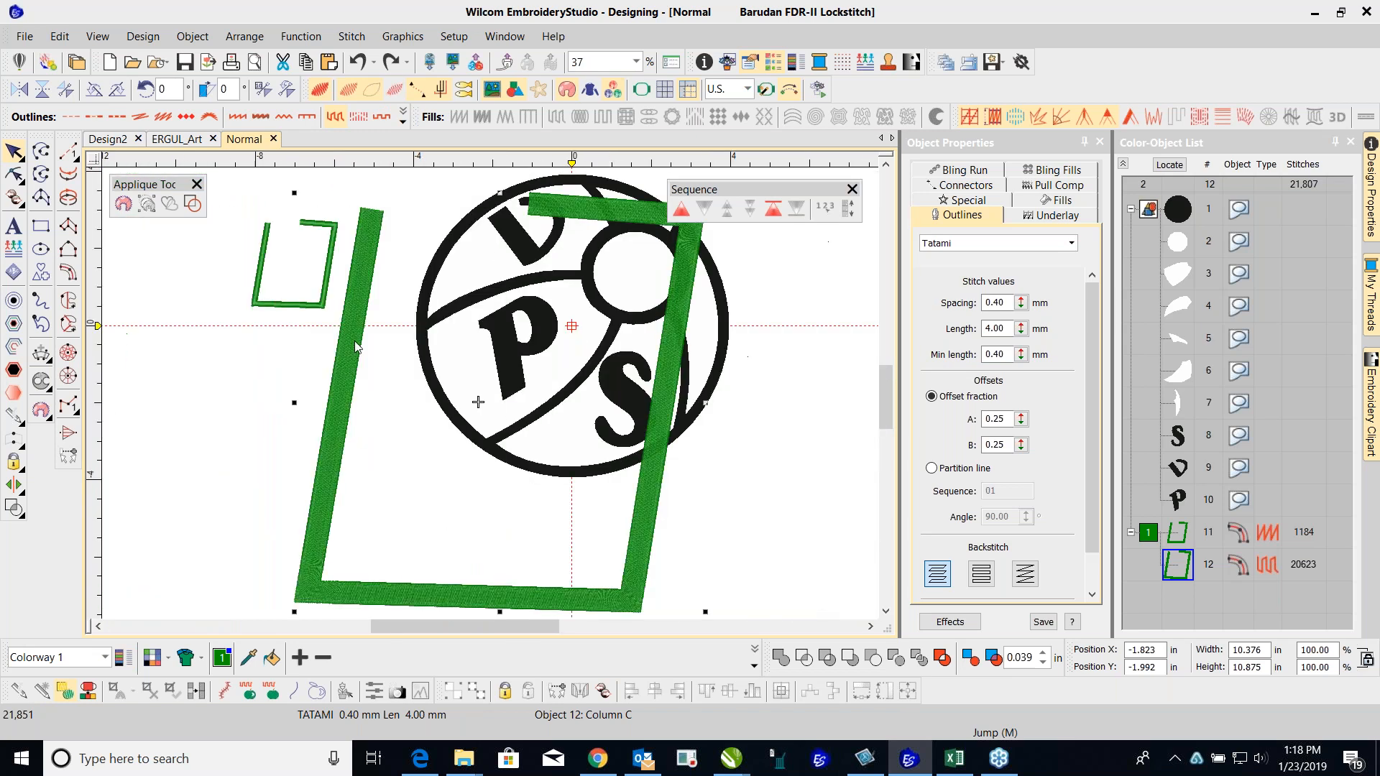
pyautogui.press('Delete')
pyautogui.click(323, 308)
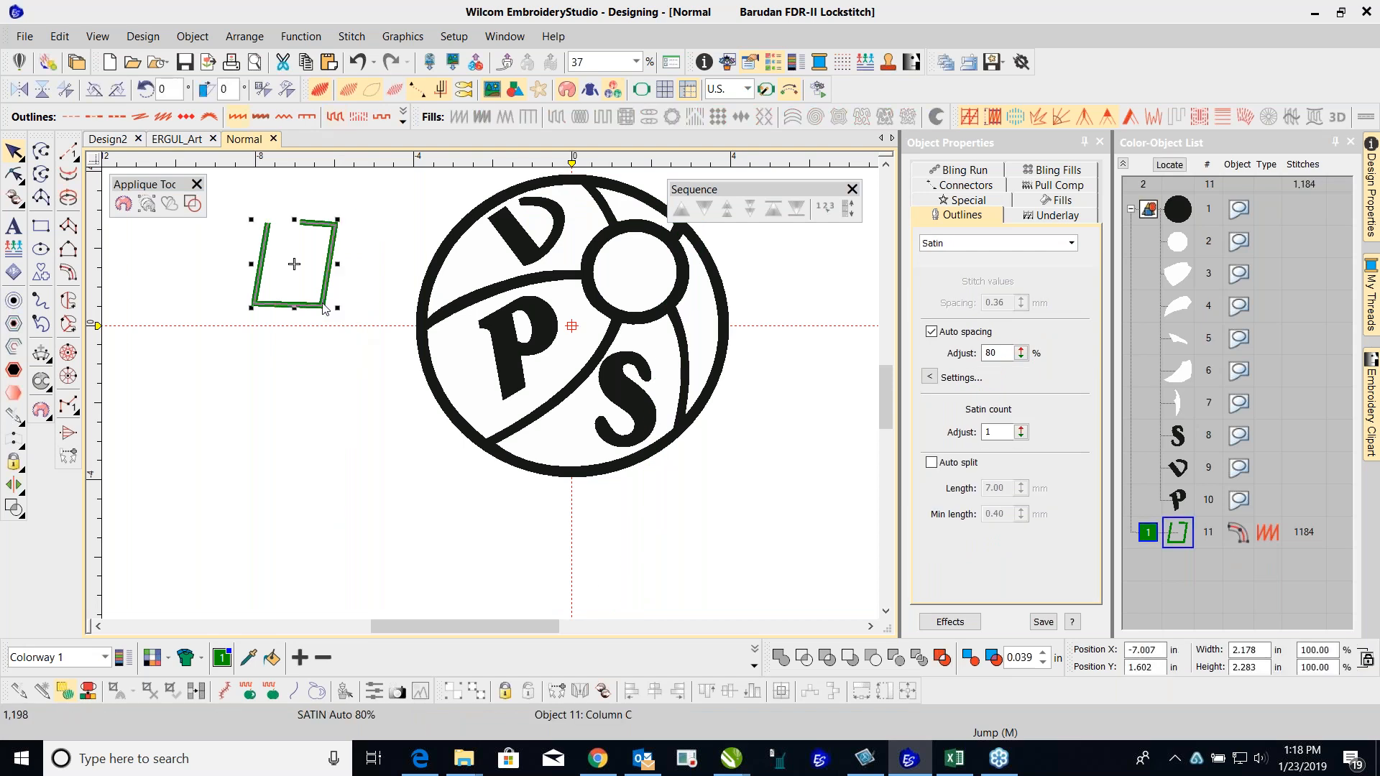
pyautogui.press('Delete')
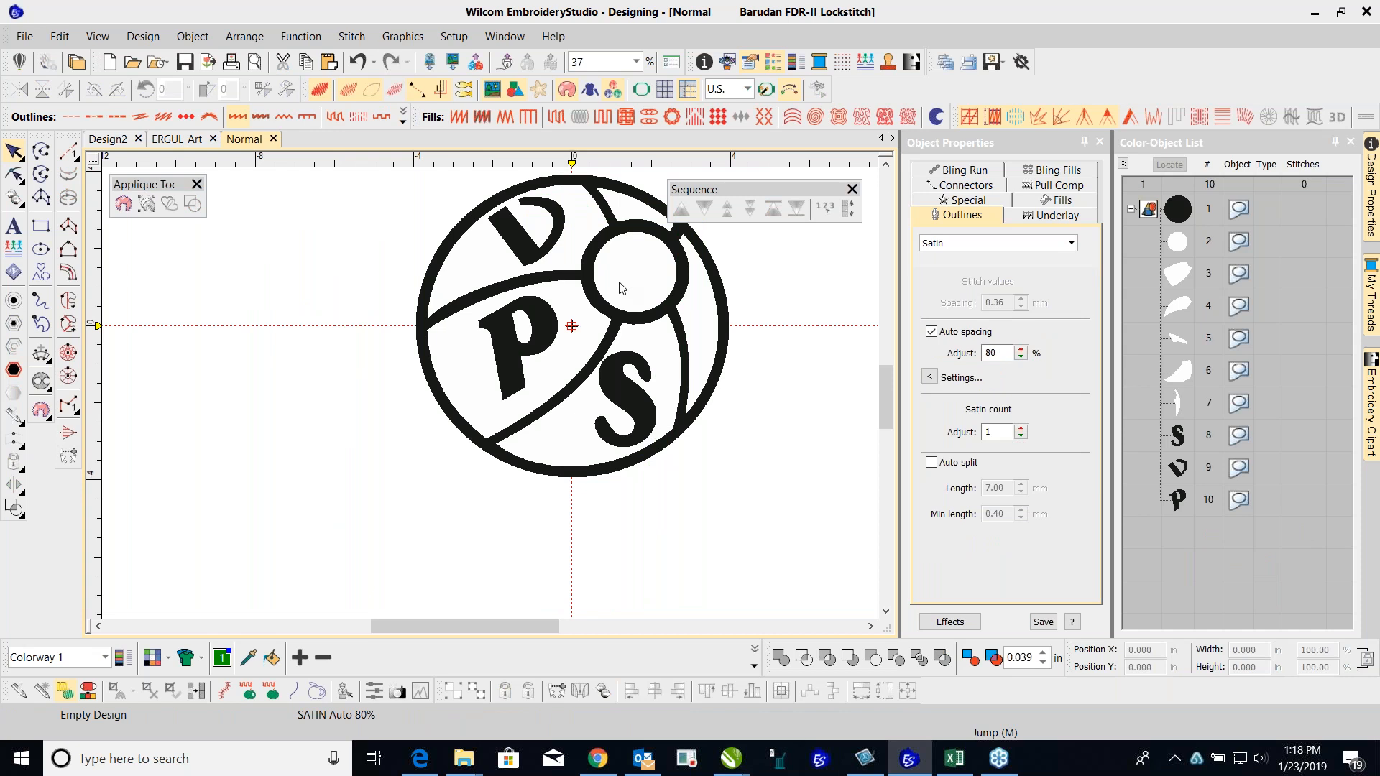
pyautogui.press('0')
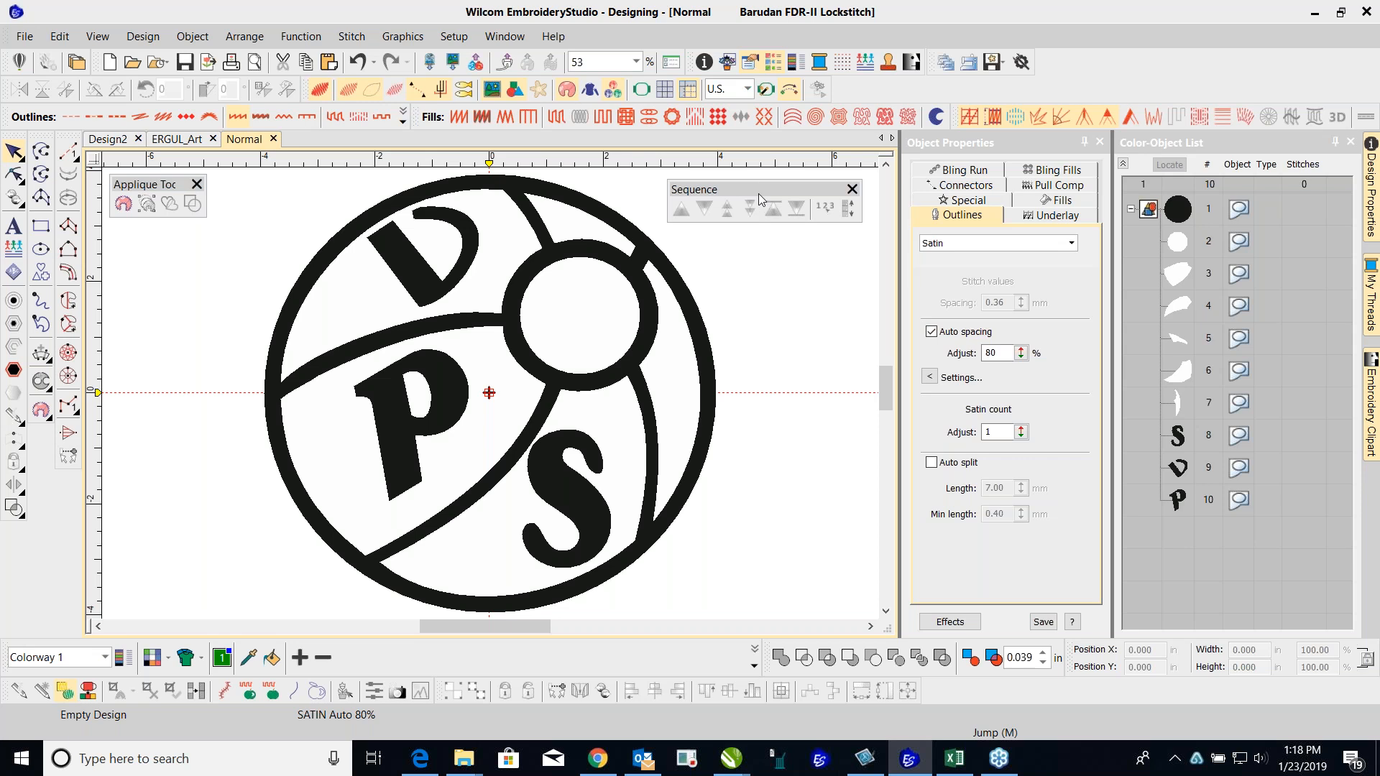
# Step: Dock the floating Sequence toolbar with the main toolbars above the design area
pyautogui.moveTo(758, 193); pyautogui.dragTo(1035, 68)
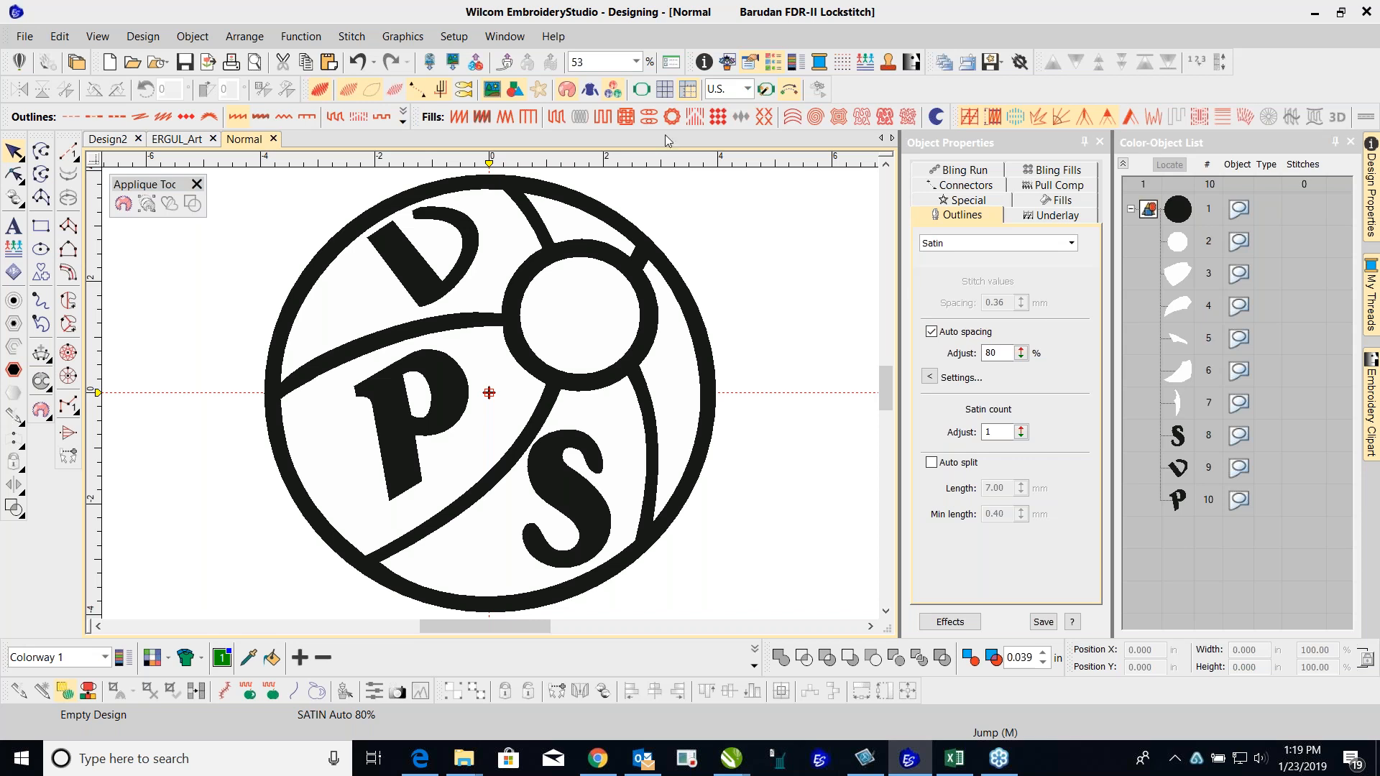
# Step: Review the general program options, including the crosshair cursor setting, and close the dialog without applying changes
pyautogui.click(452, 37)
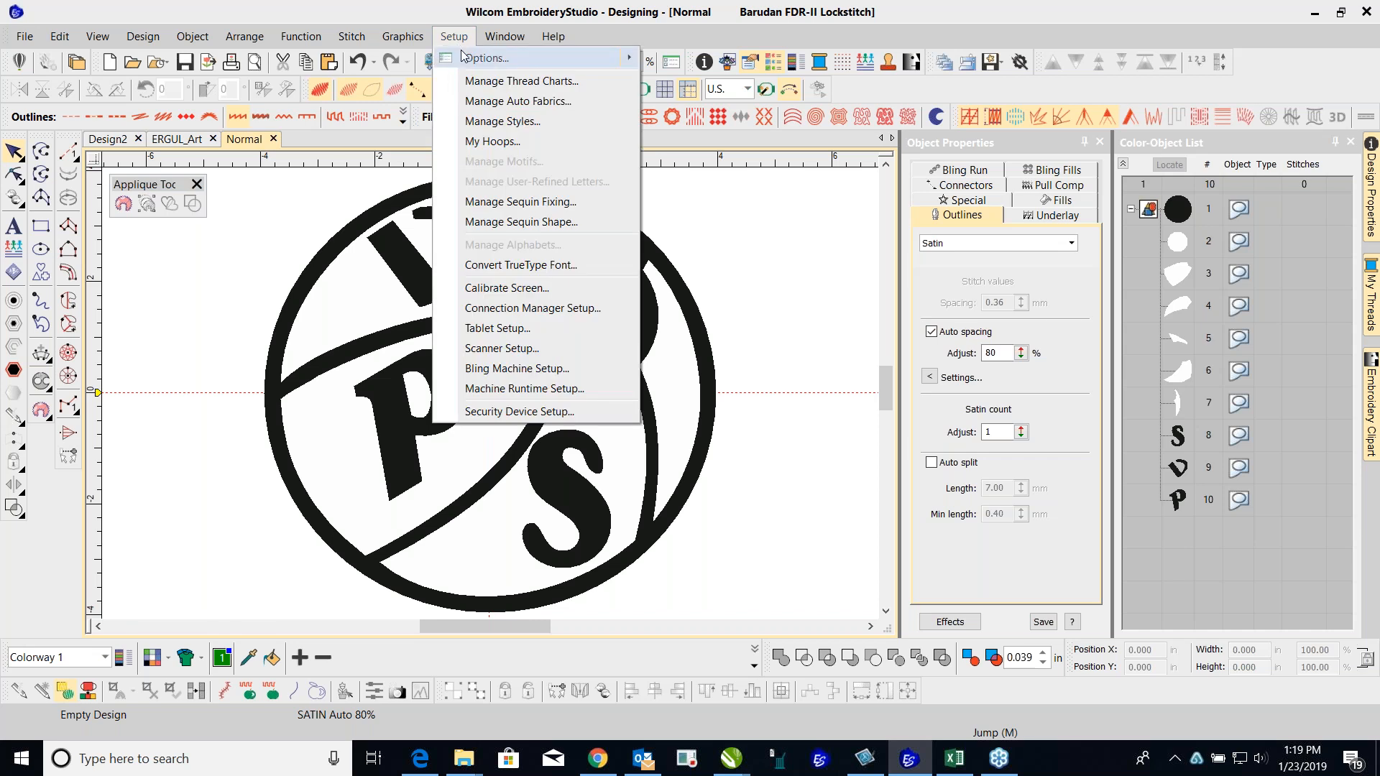
pyautogui.click(464, 58)
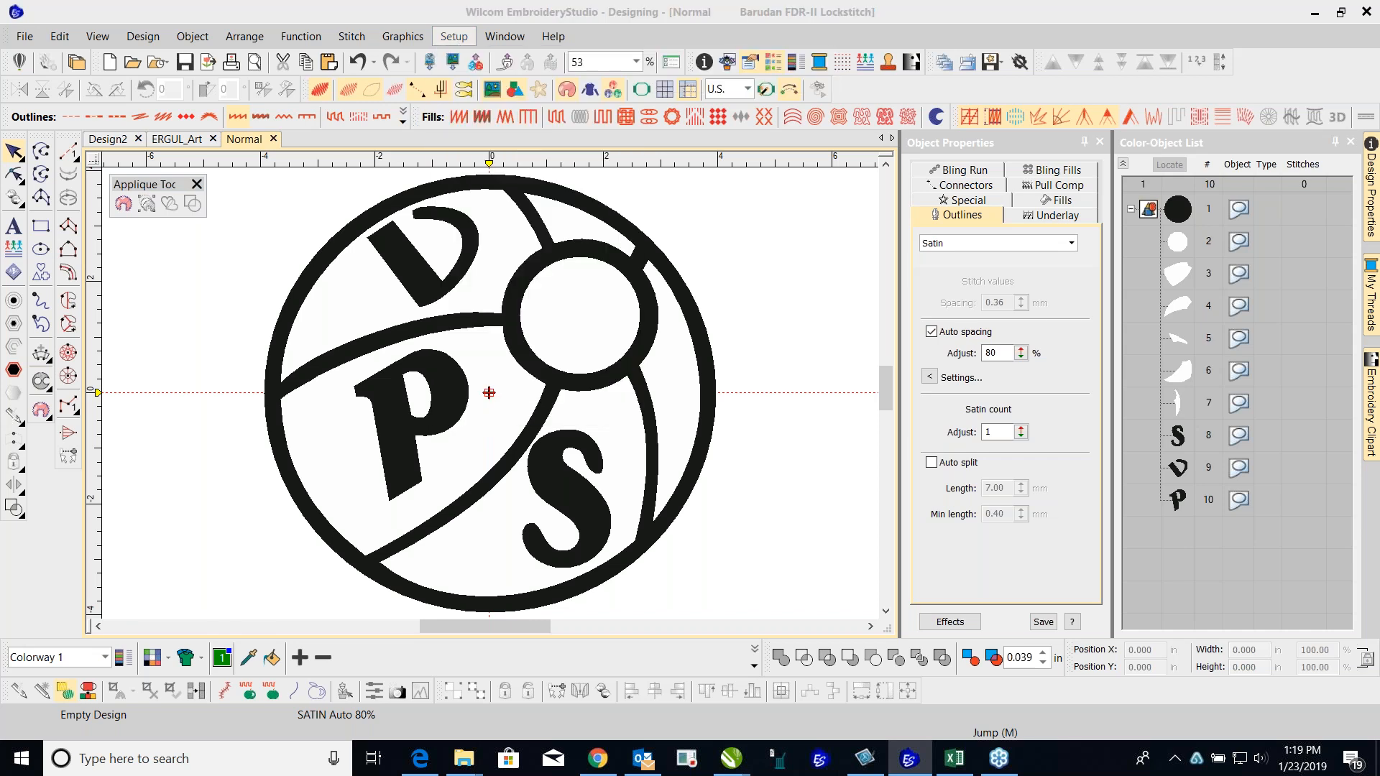
pyautogui.moveTo(805, 193); pyautogui.dragTo(886, 168)
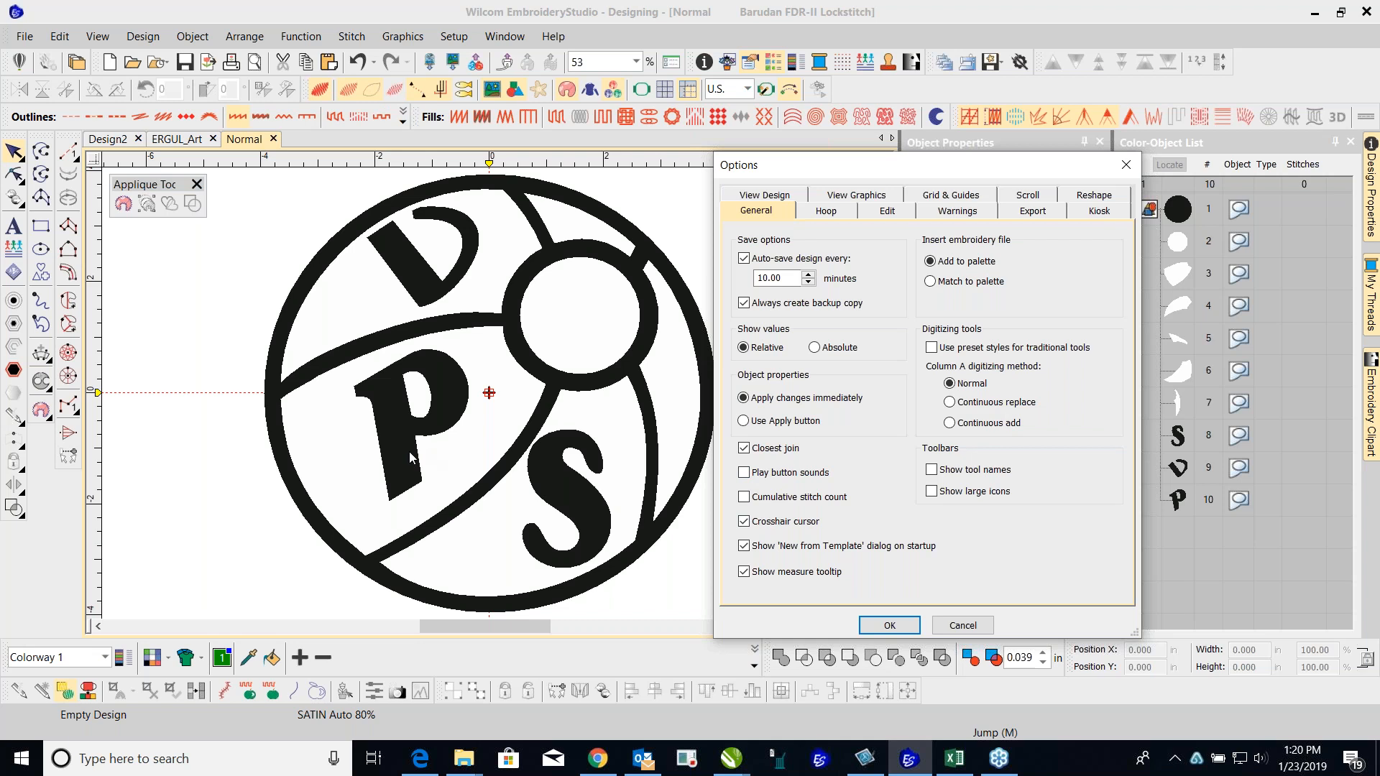
pyautogui.click(744, 522)
pyautogui.click(1126, 165)
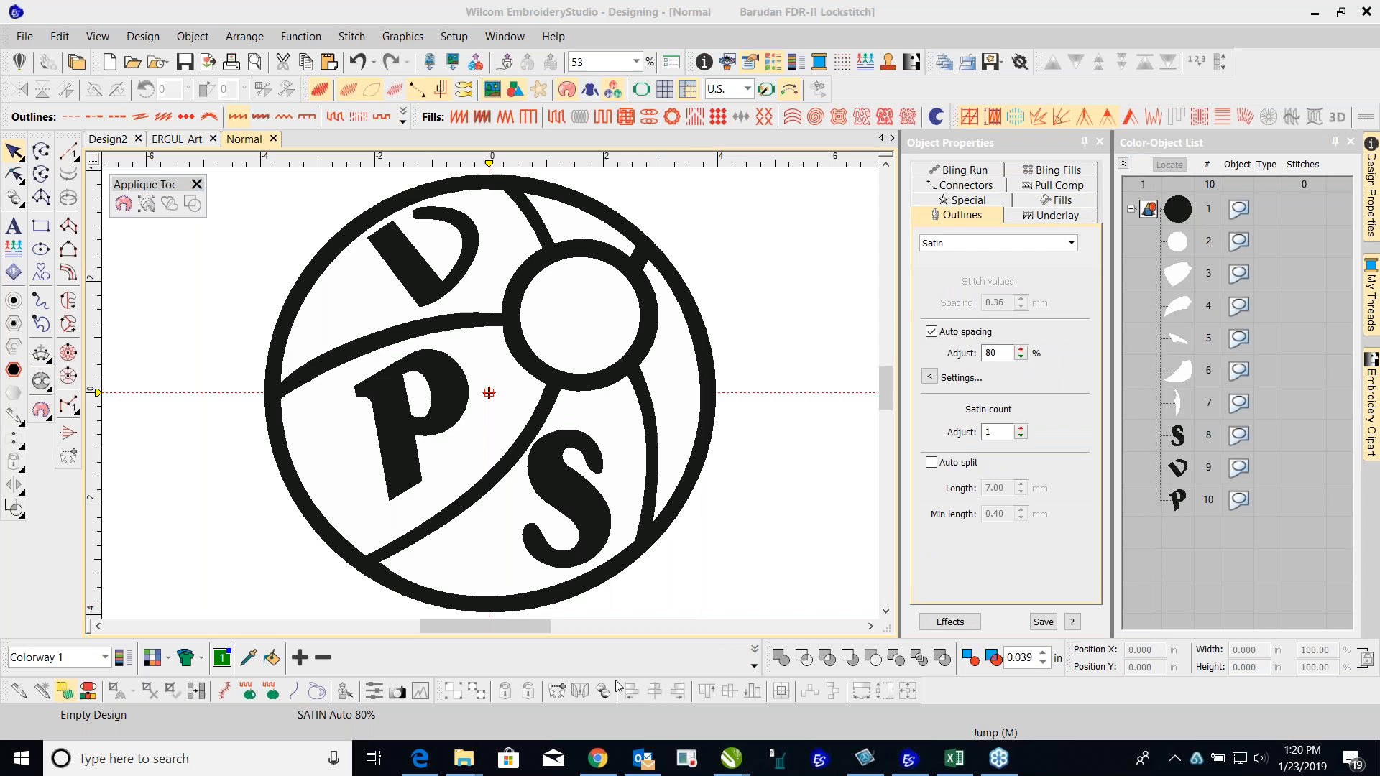
# Step: Switch to File Explorer and open the Wilcom folder inside Program Files (x86) on Local Disk (C:)
pyautogui.moveTo(466, 760)
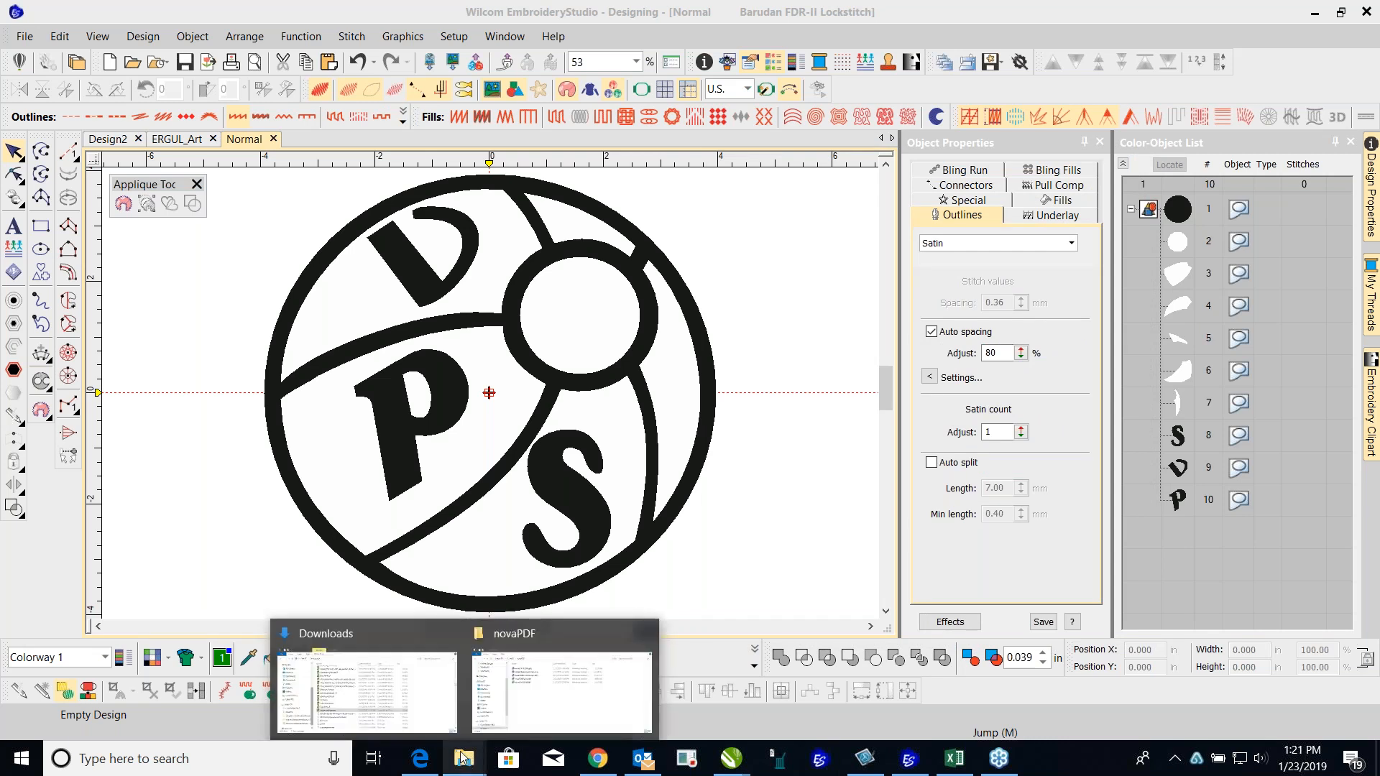
pyautogui.click(415, 712)
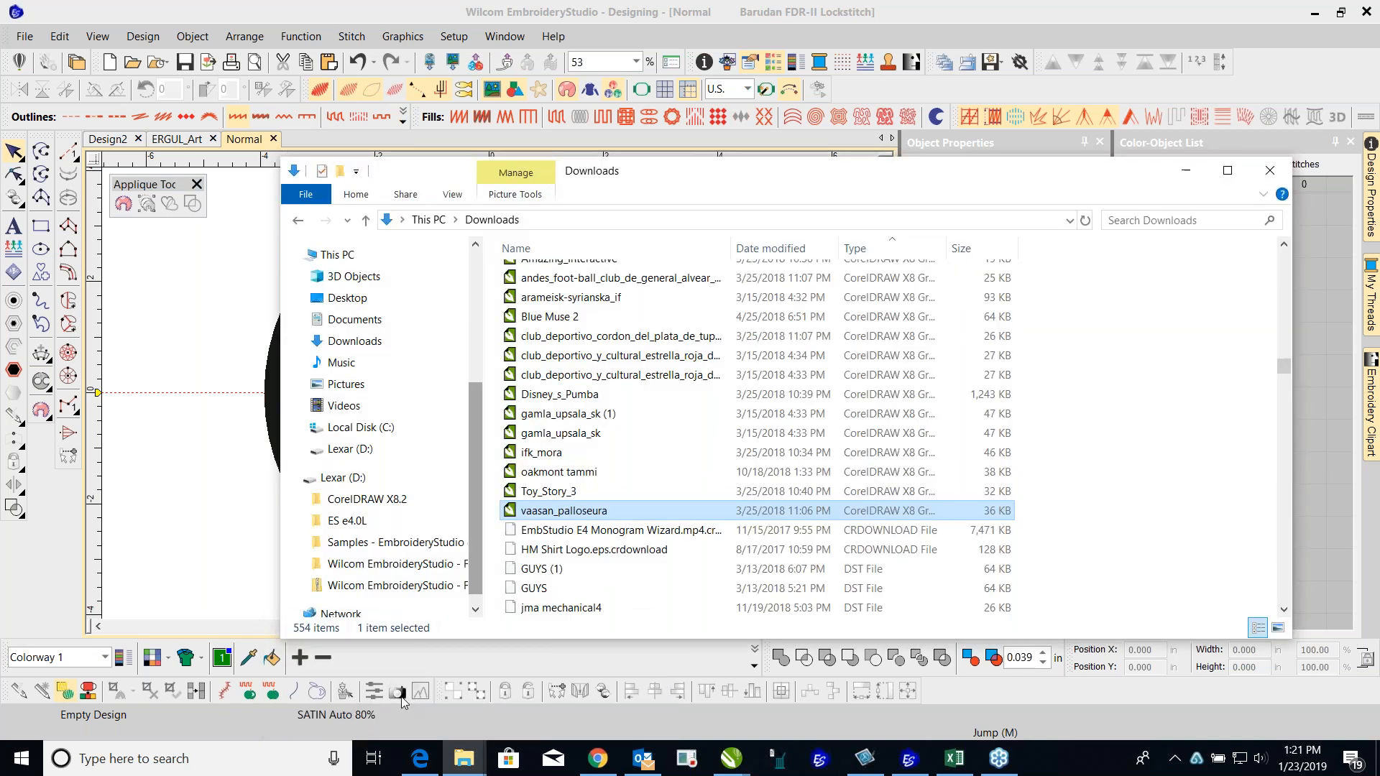
pyautogui.scroll(1, 373, 485)
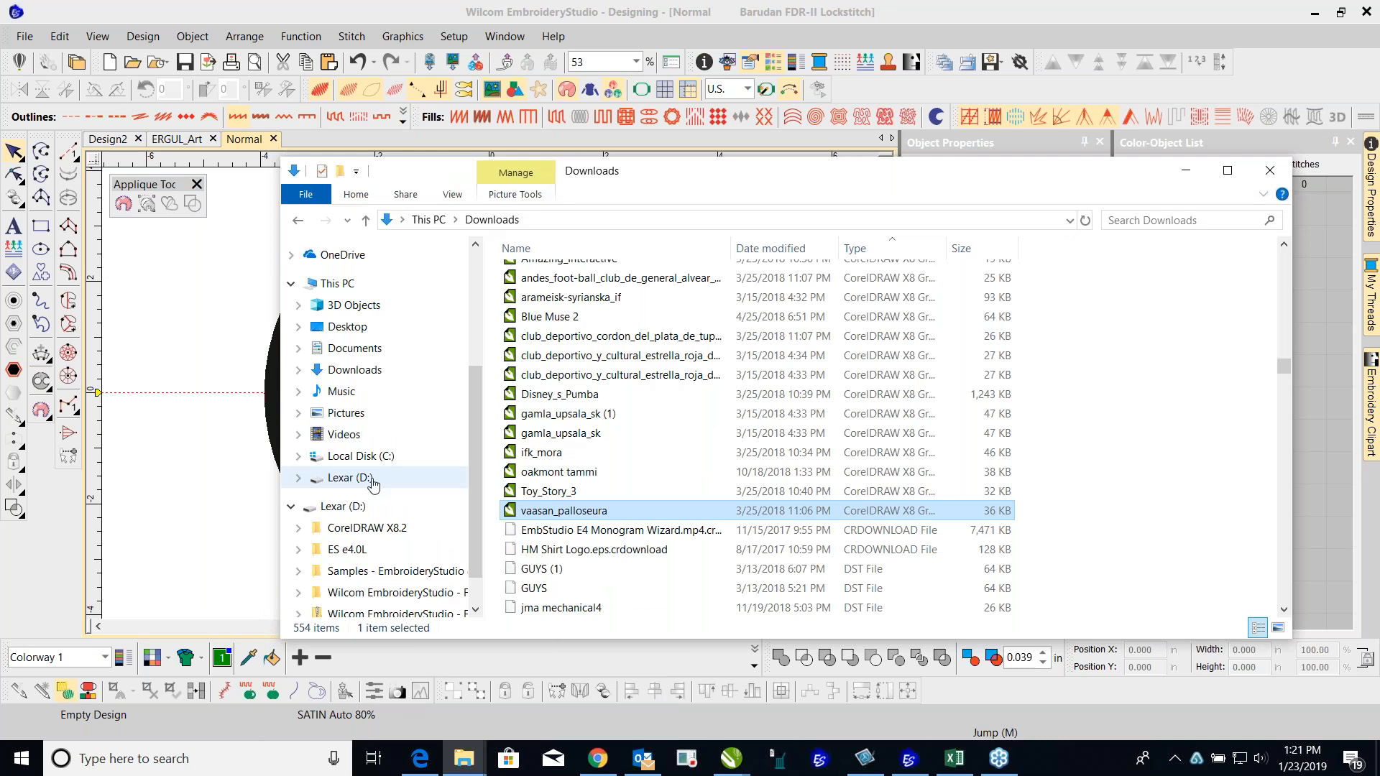
pyautogui.click(359, 455)
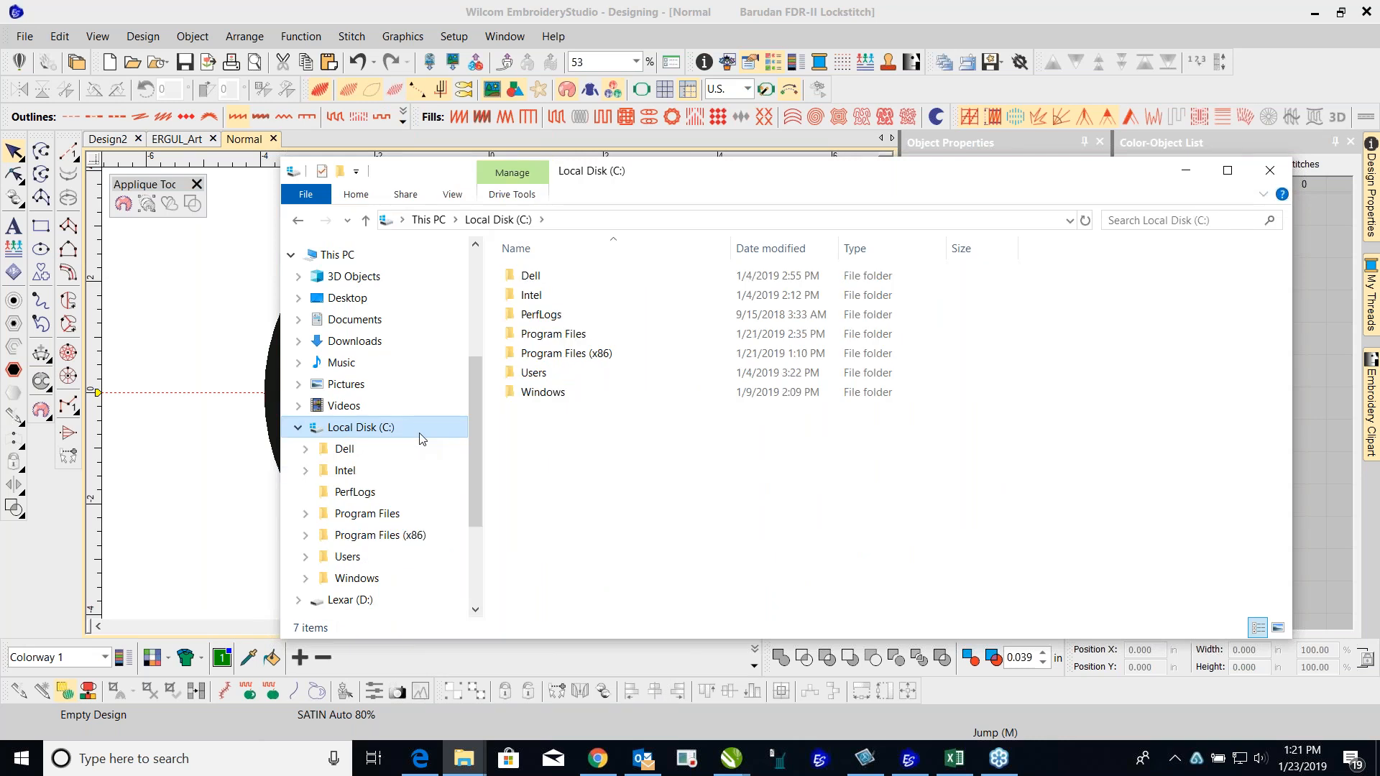
pyautogui.click(585, 361)
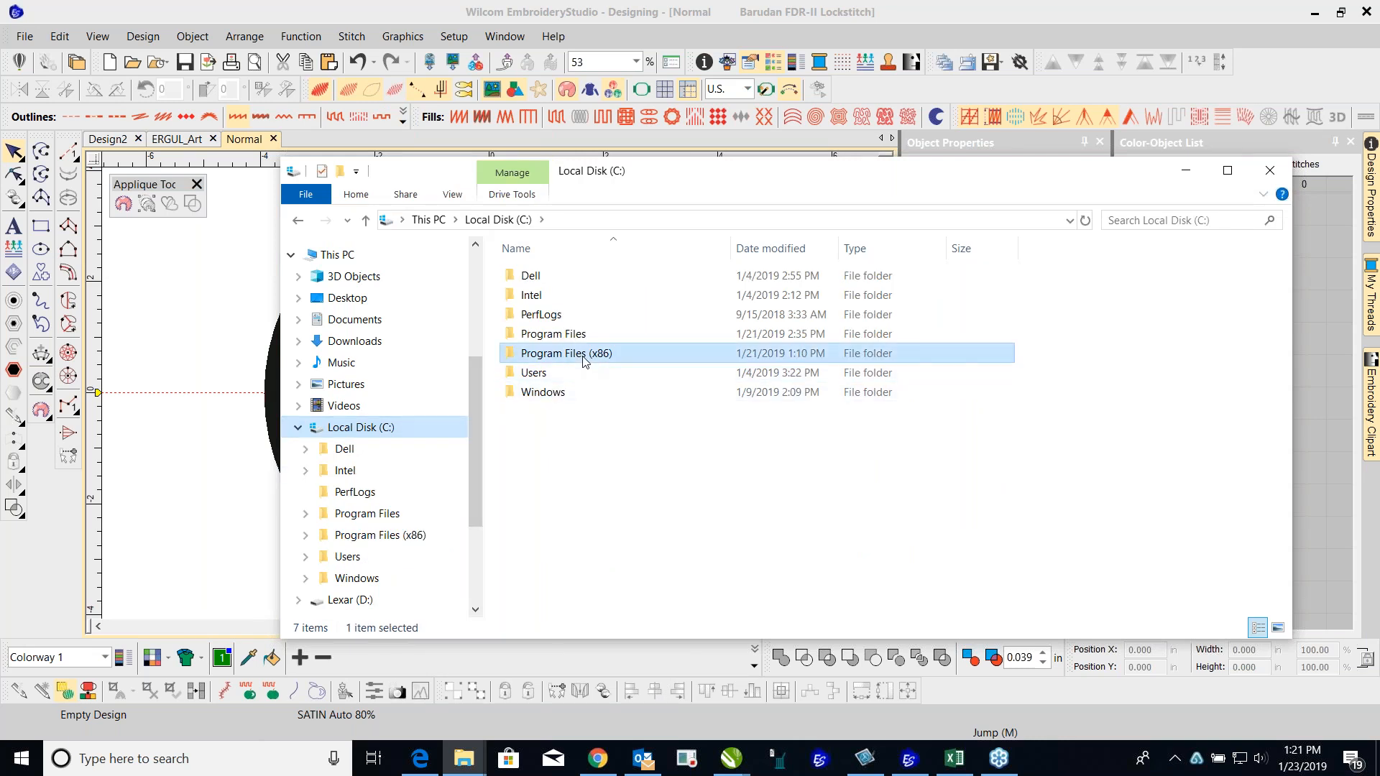
pyautogui.doubleClick(583, 361)
pyautogui.scroll(-3, 586, 360)
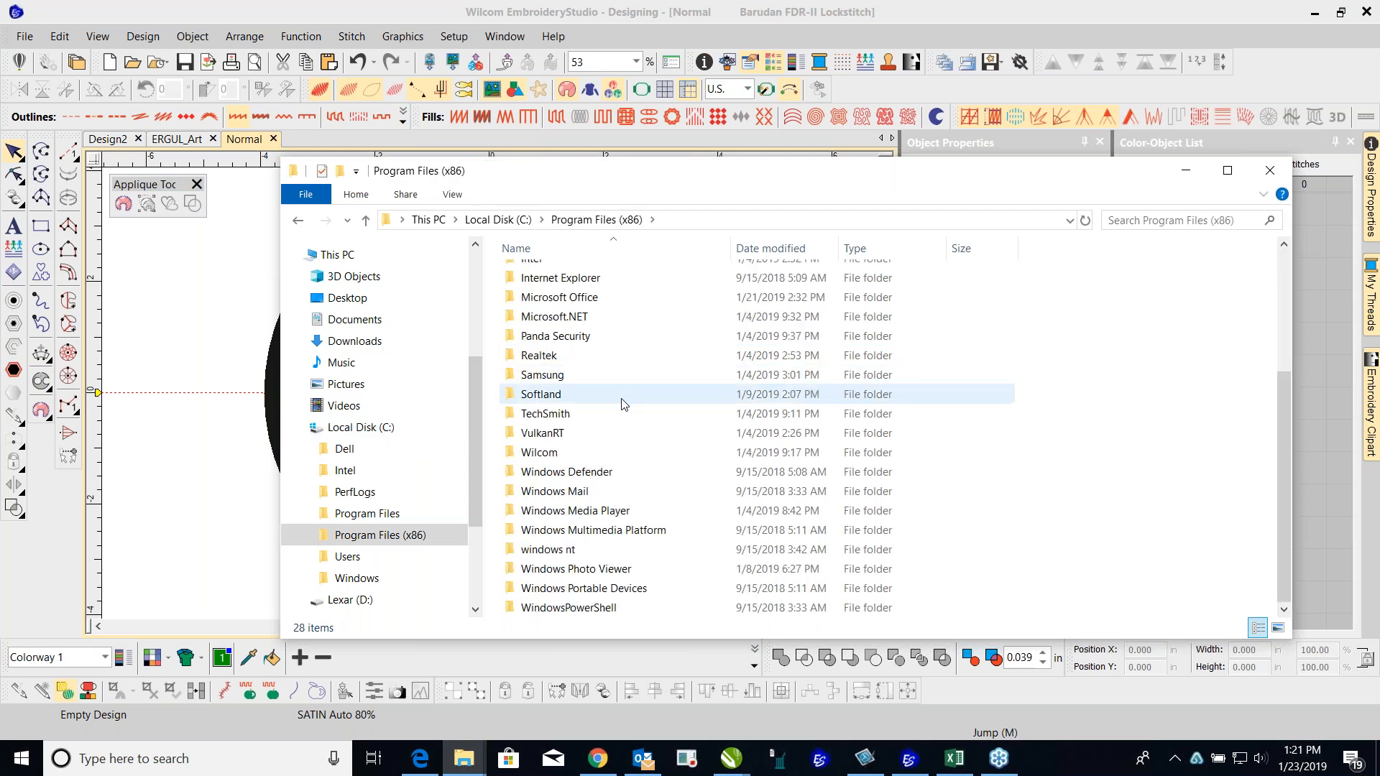
pyautogui.click(532, 454)
pyautogui.doubleClick(532, 456)
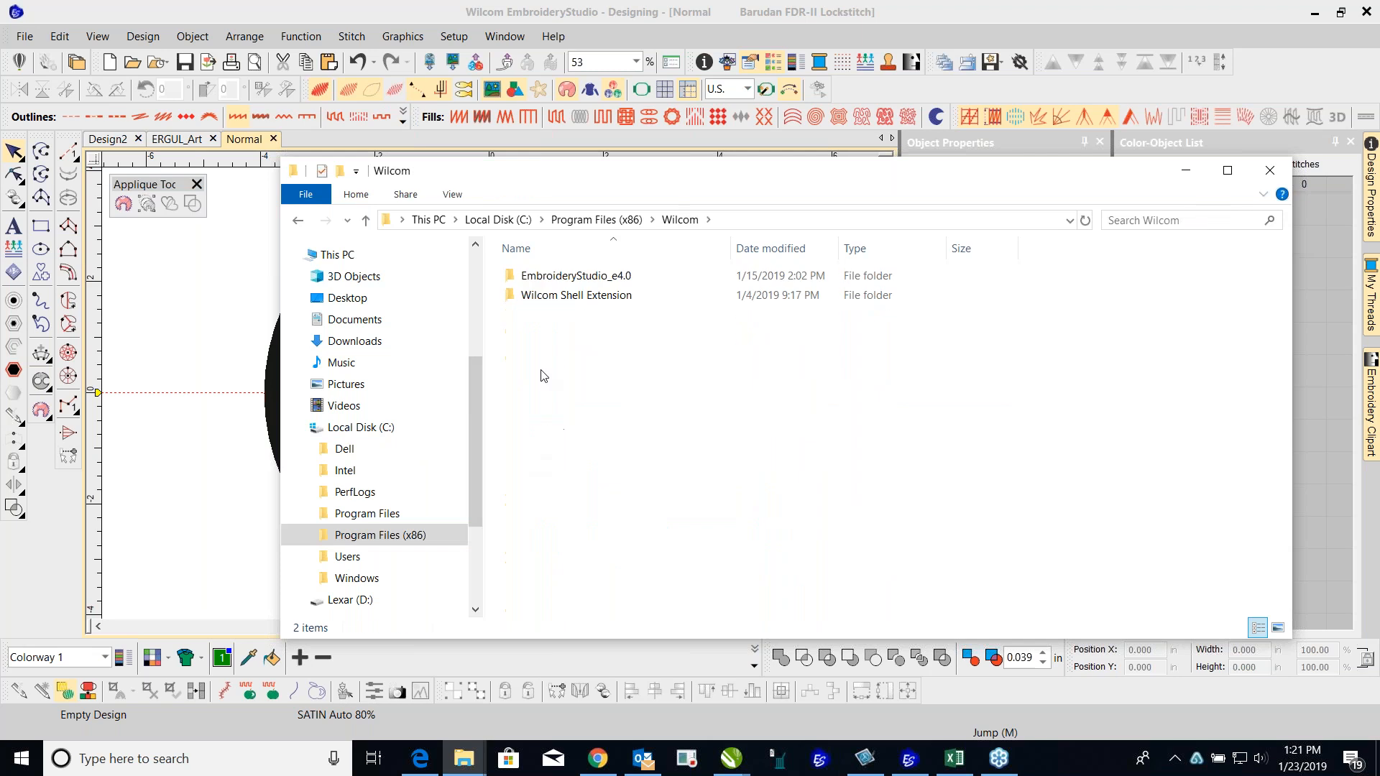
# Step: Open the BACKUP folder inside EmbroideryStudio_e4.0 and delete all the backup design files in it
pyautogui.click(568, 278)
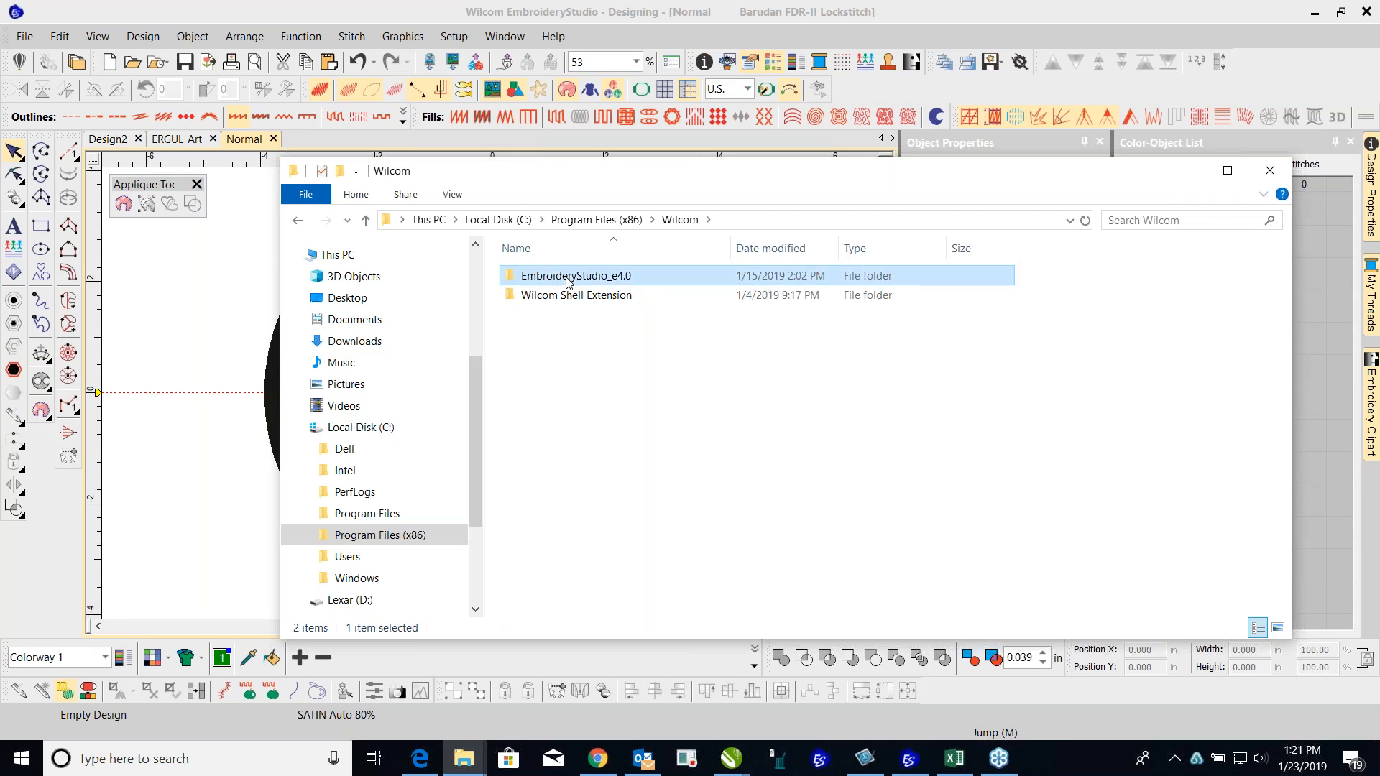
pyautogui.doubleClick(568, 278)
pyautogui.press('b')
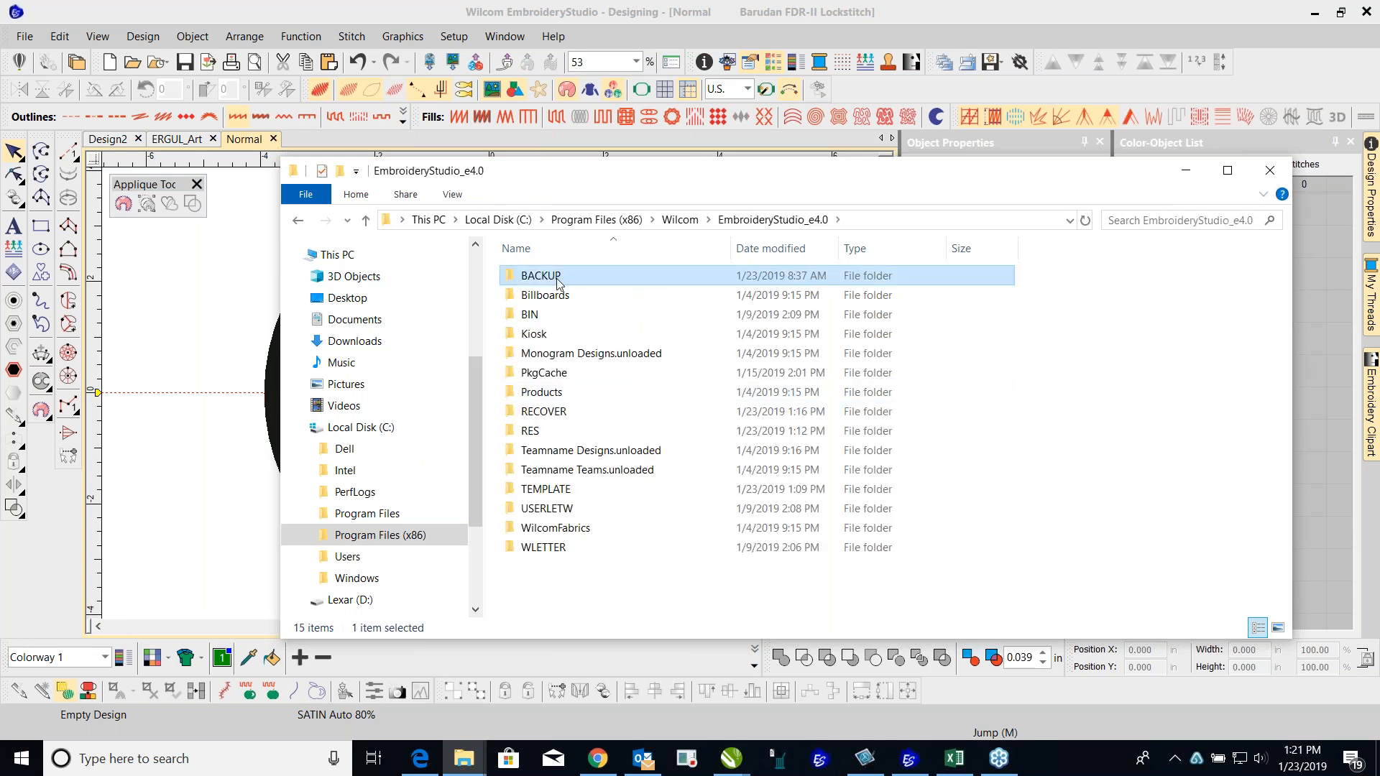
pyautogui.press('Return')
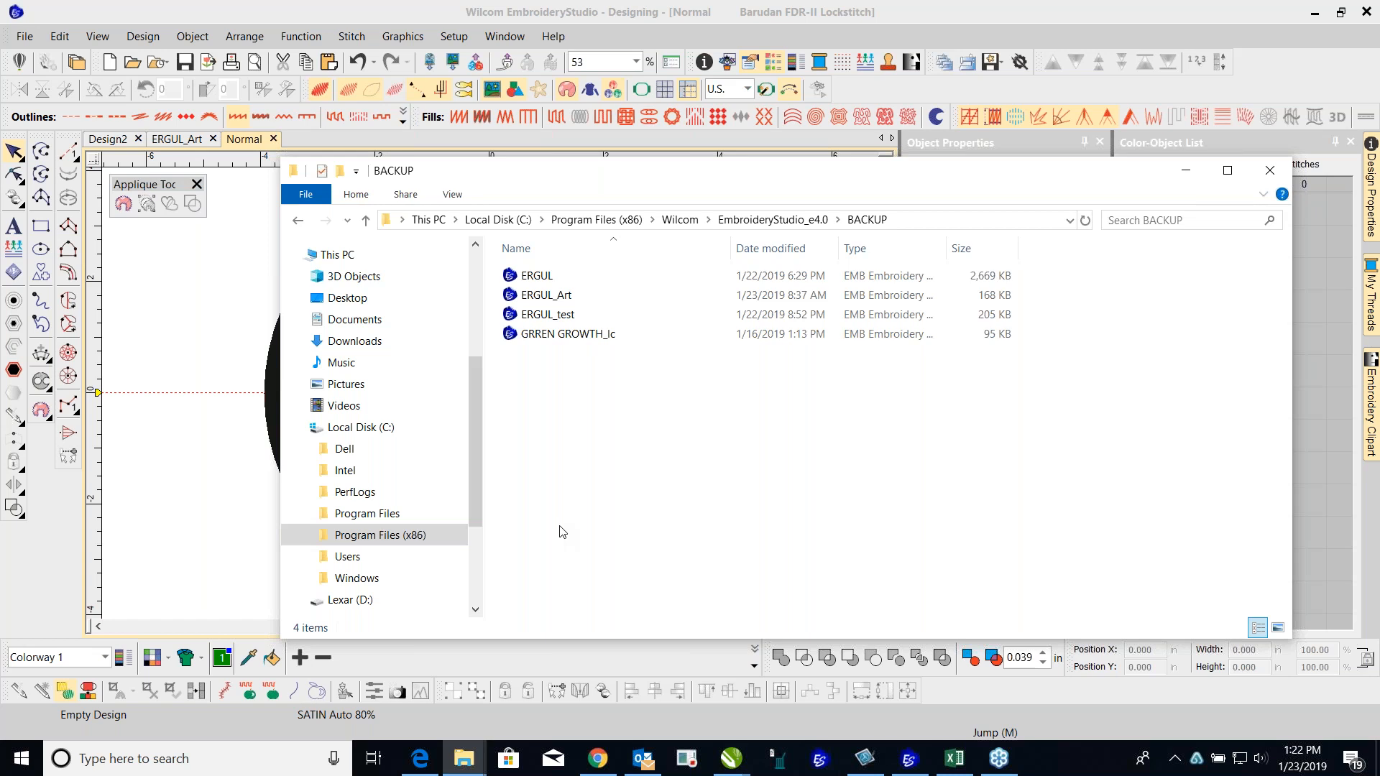
pyautogui.hotkey('ctrl', 'a')
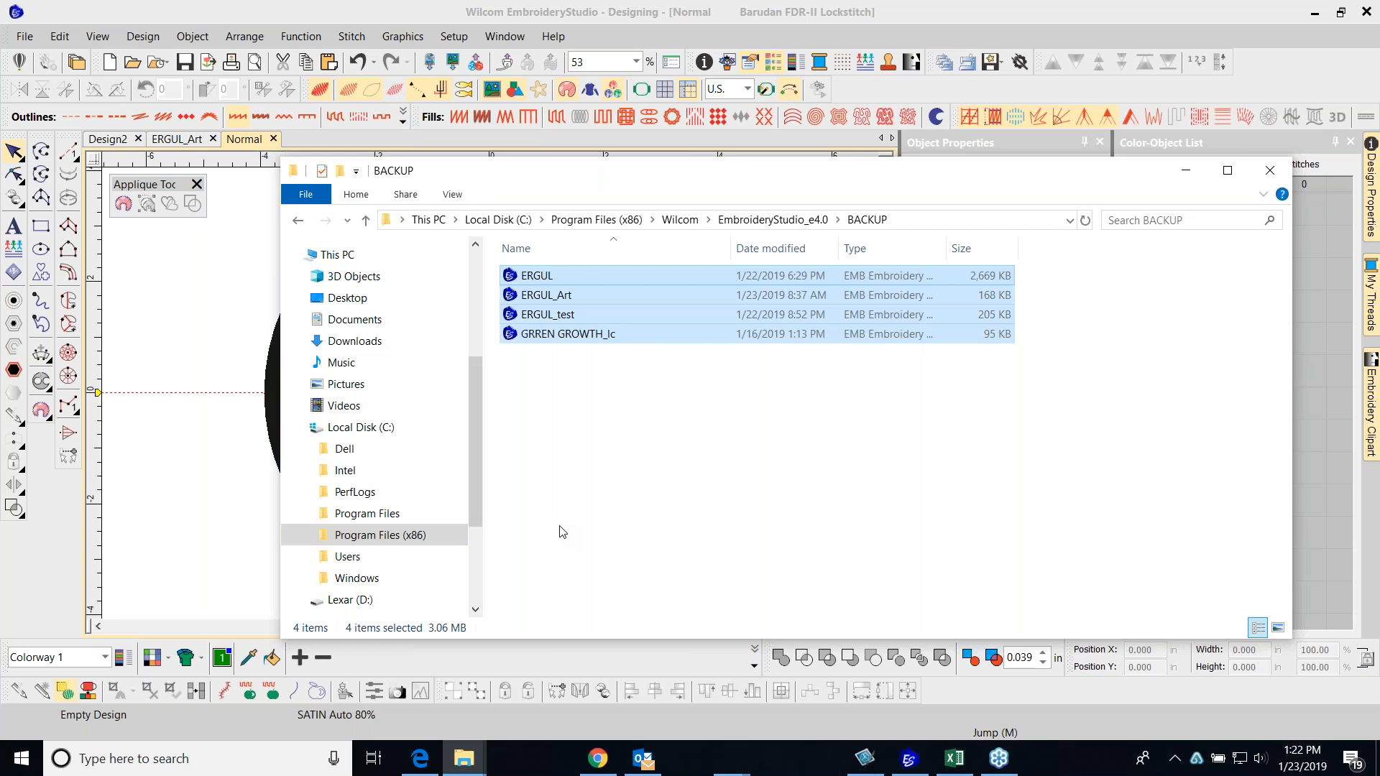
pyautogui.press('Delete')
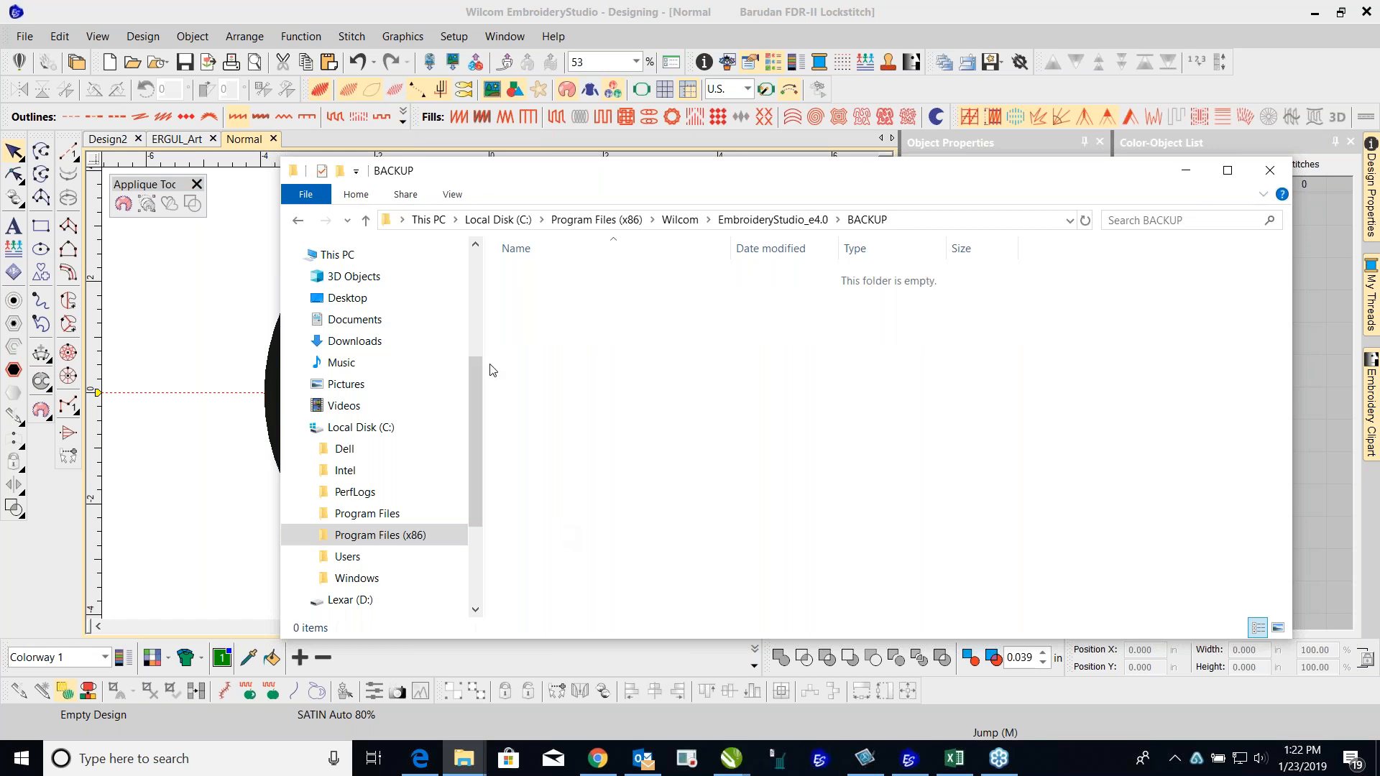
# Step: Delete all the files in the RECOVER folder of EmbroideryStudio_e4.0
pyautogui.click(297, 222)
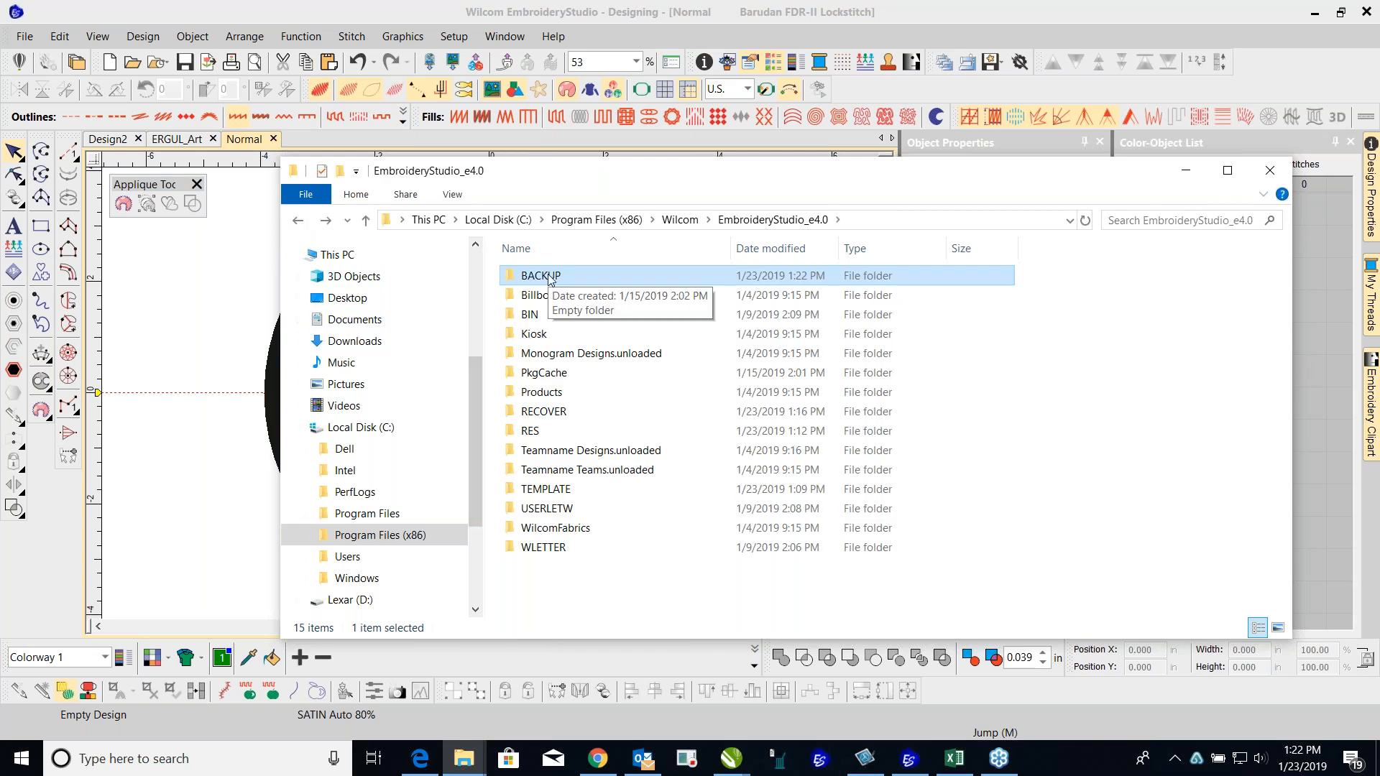
pyautogui.doubleClick(548, 411)
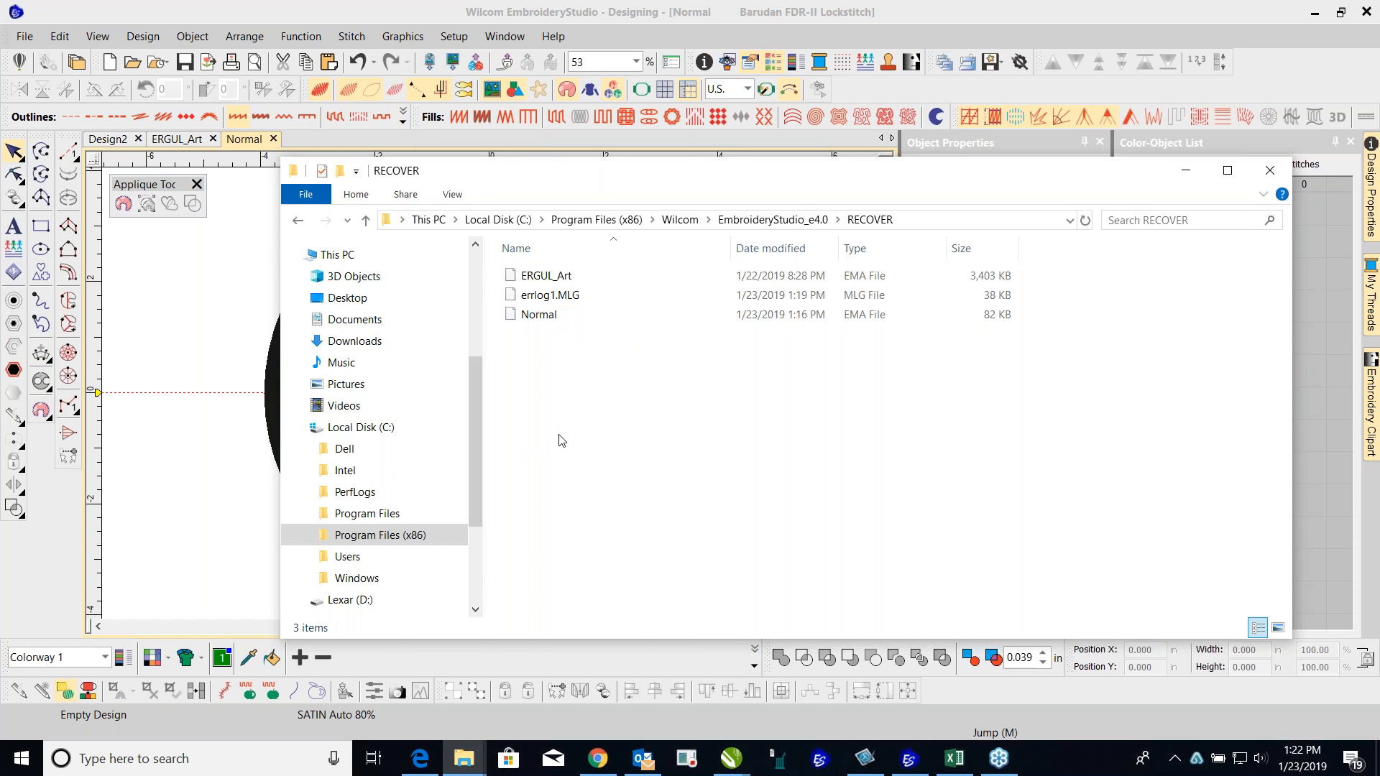
pyautogui.hotkey('ctrl', 'a')
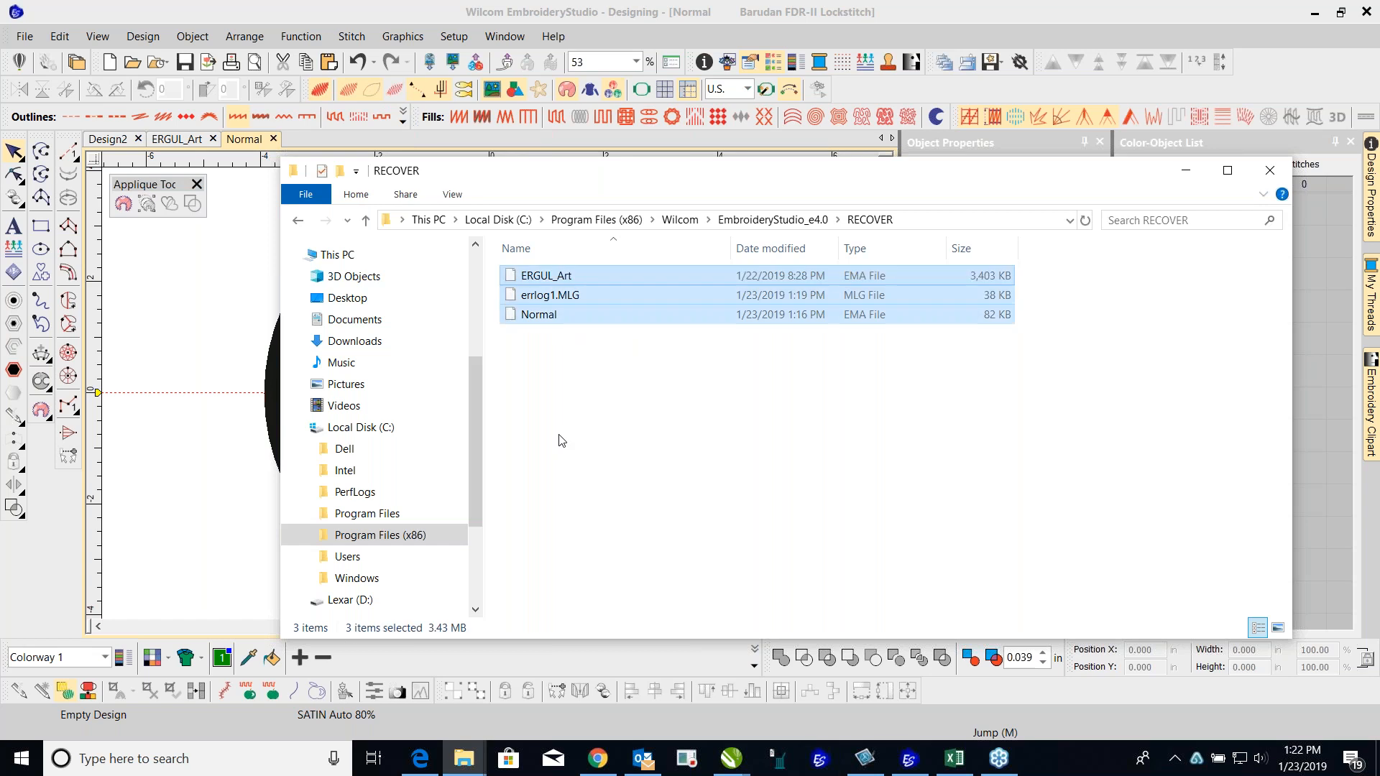
pyautogui.press('Delete')
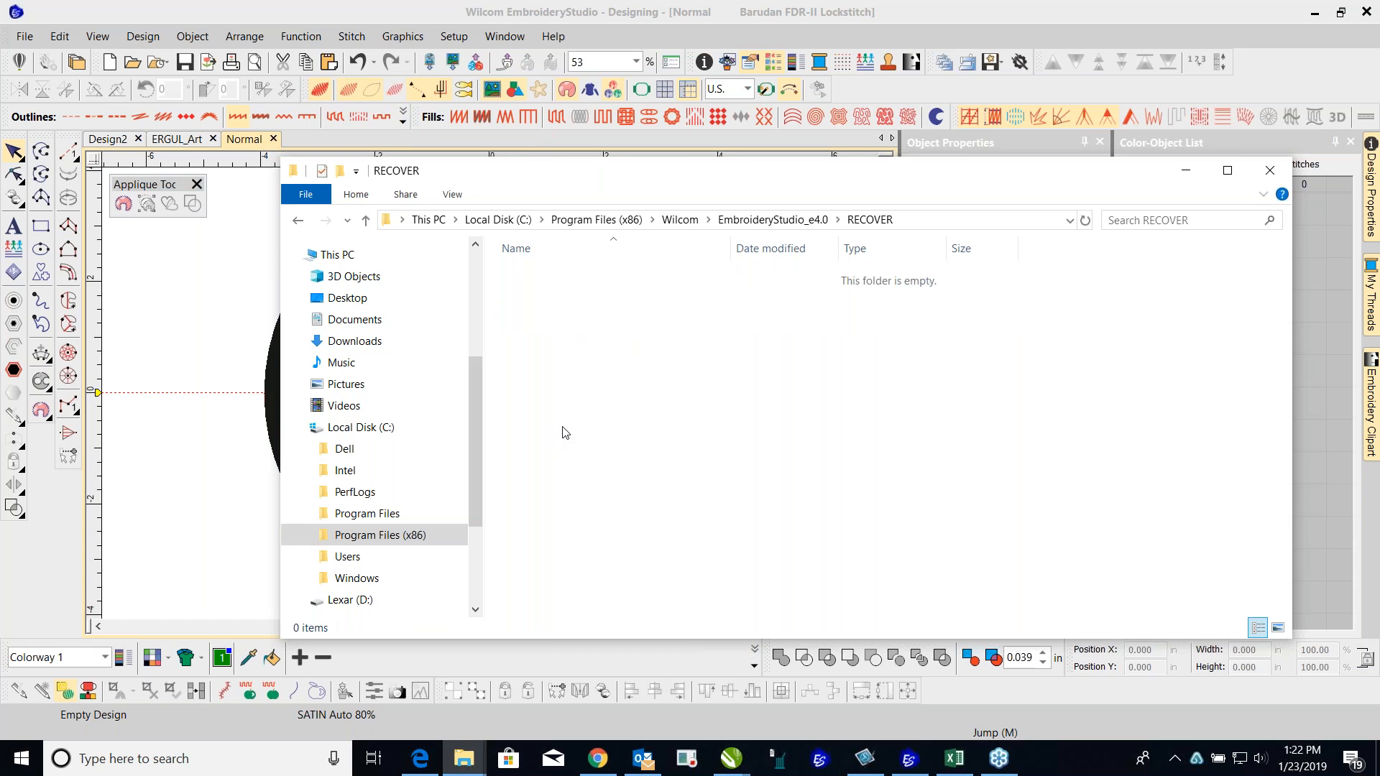
# Step: Examine the contents of the TEMPLATE and WLETTER folders, returning to the EmbroideryStudio_e4.0 folder
pyautogui.click(296, 224)
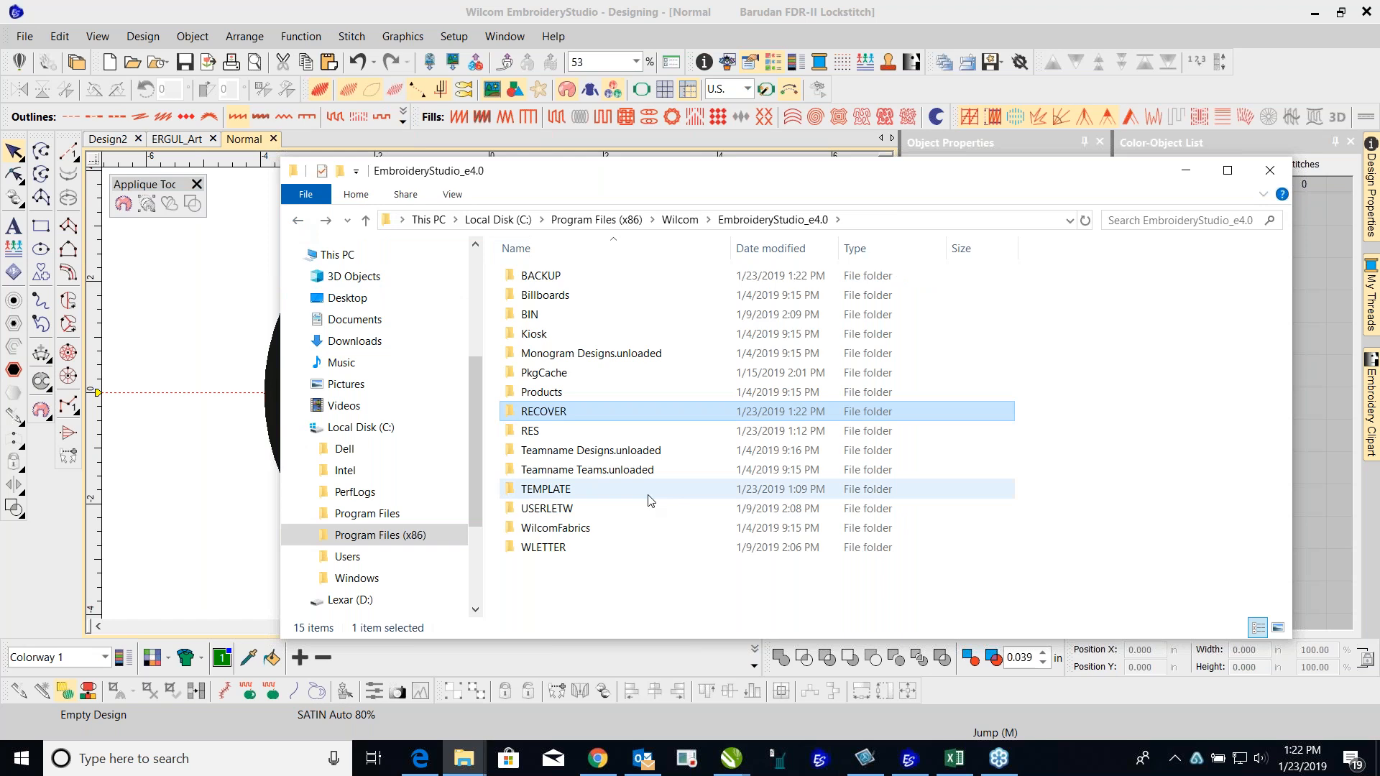
pyautogui.click(535, 492)
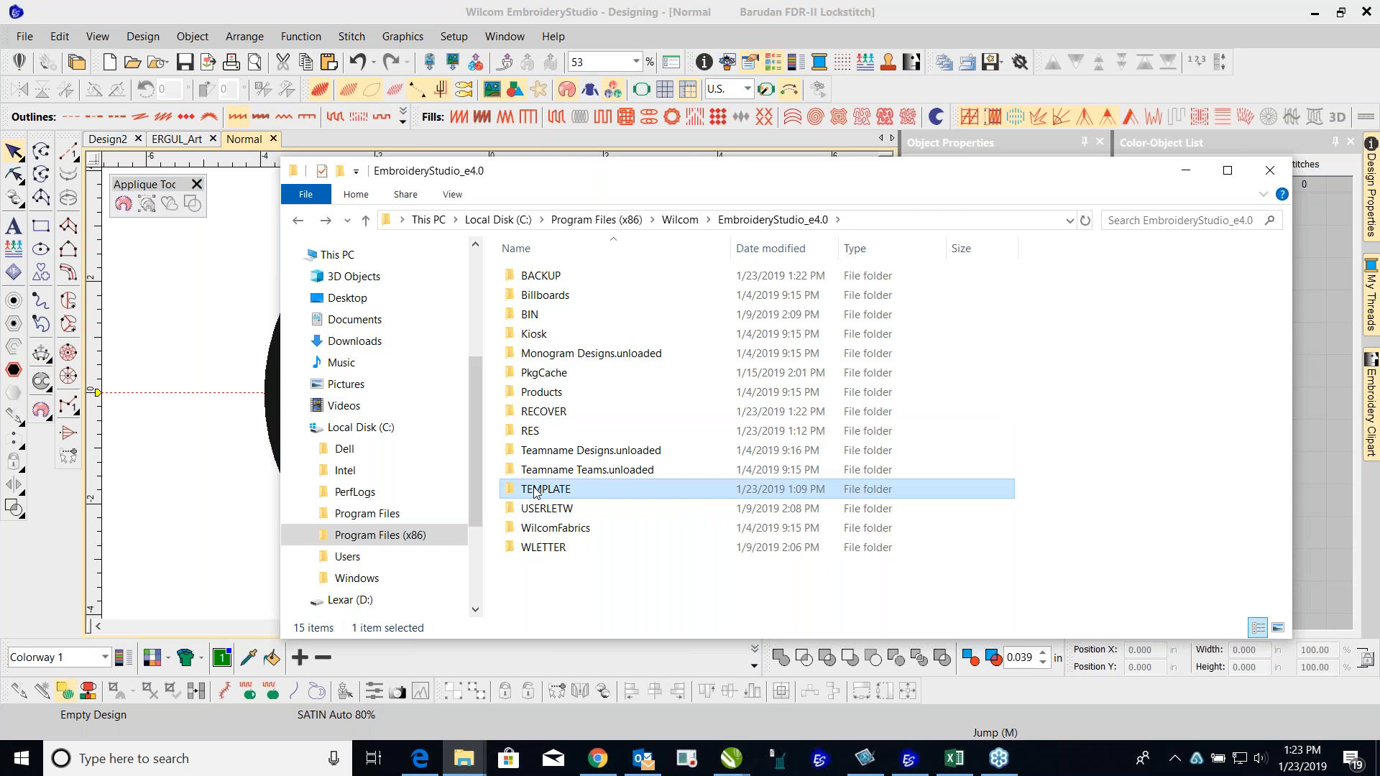
pyautogui.doubleClick(535, 492)
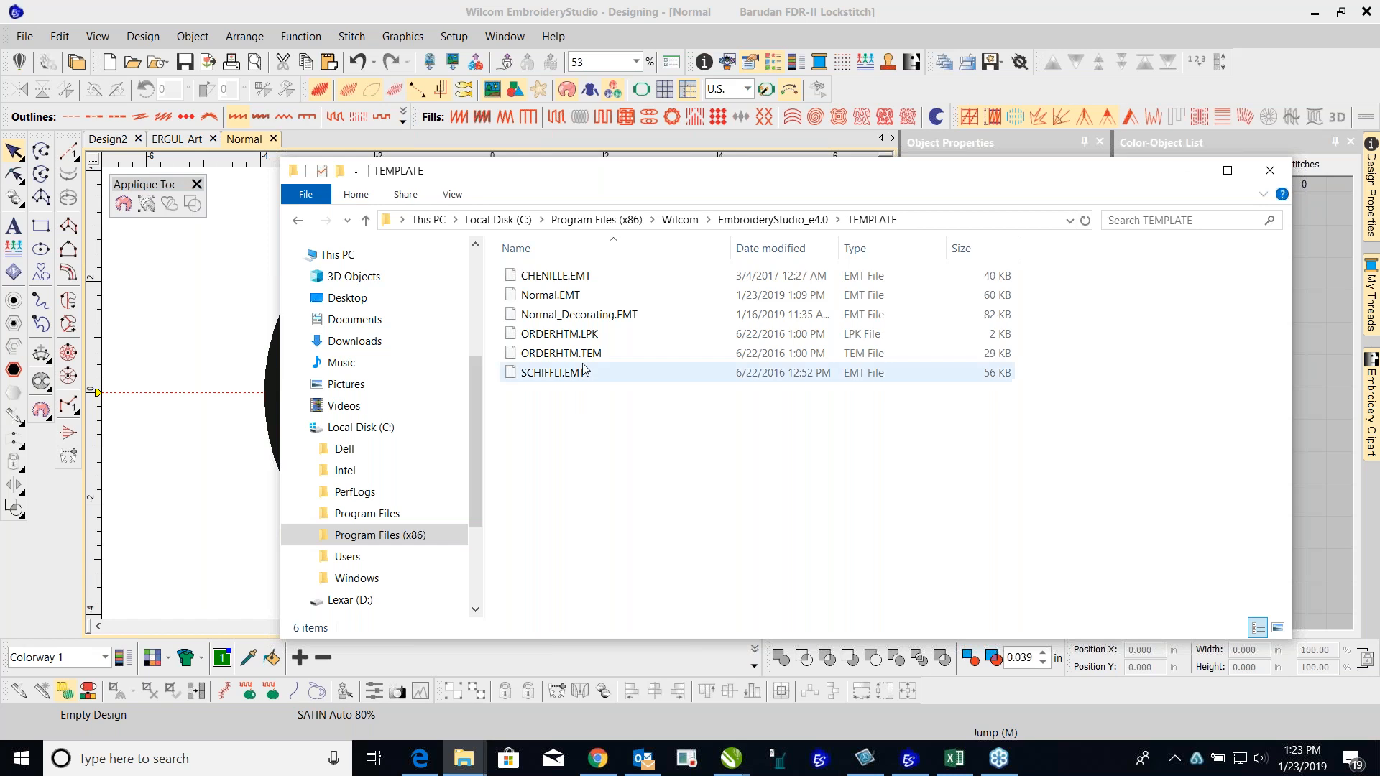
pyautogui.click(298, 222)
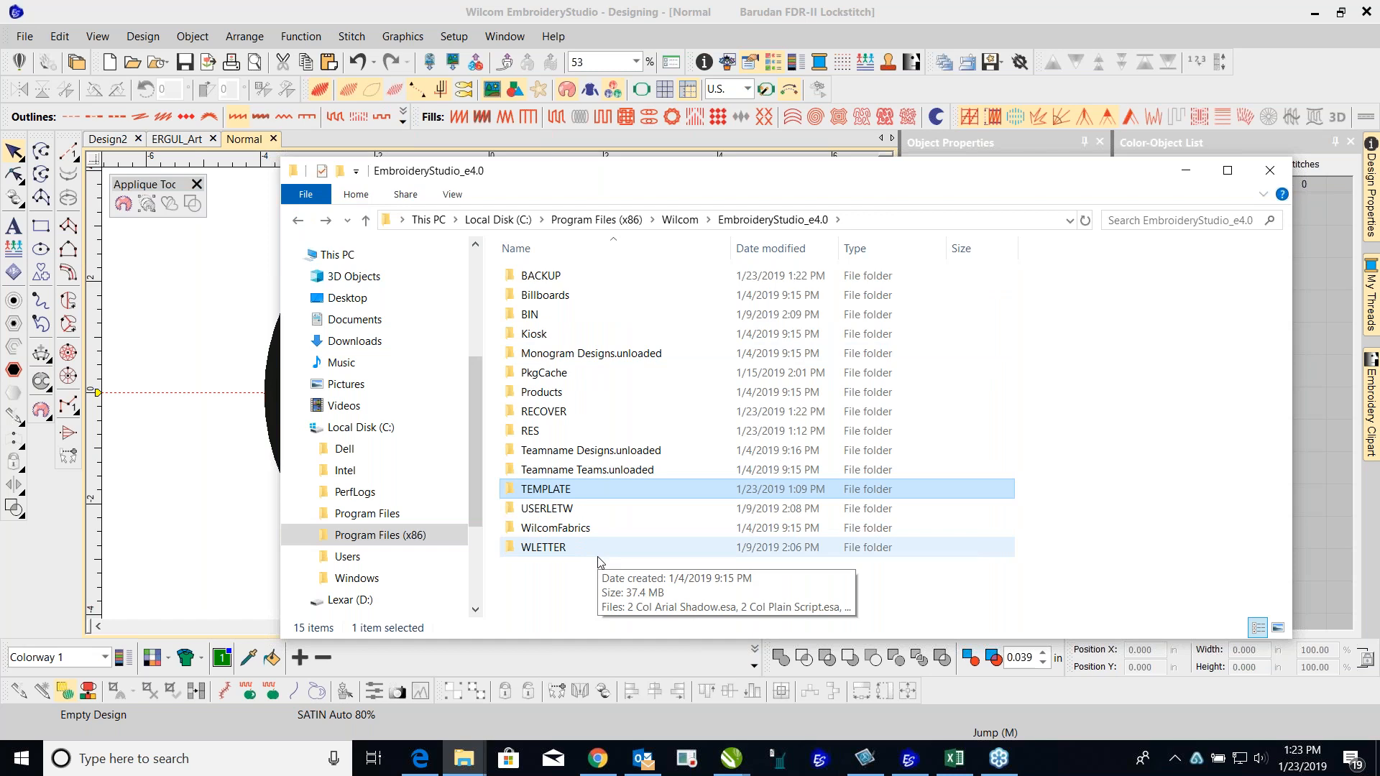
pyautogui.doubleClick(541, 552)
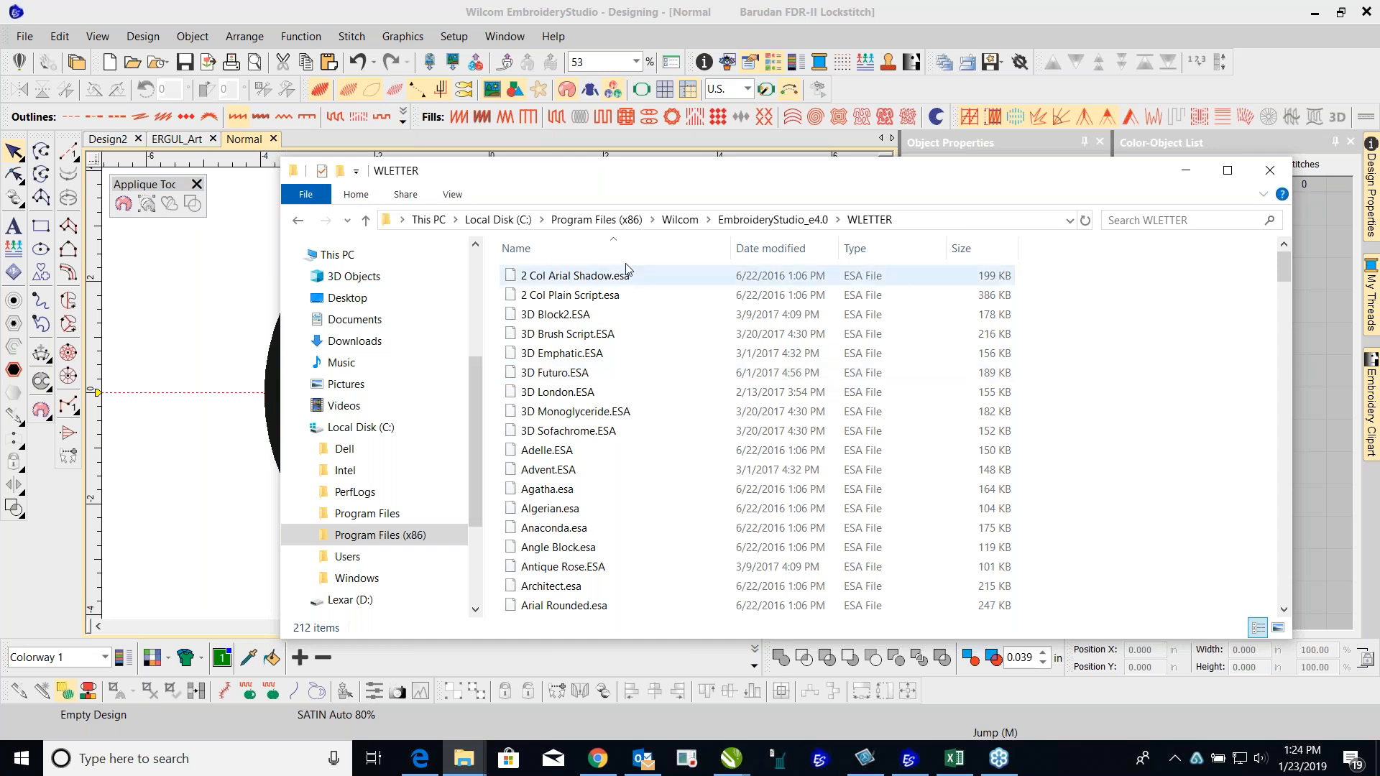
pyautogui.click(299, 221)
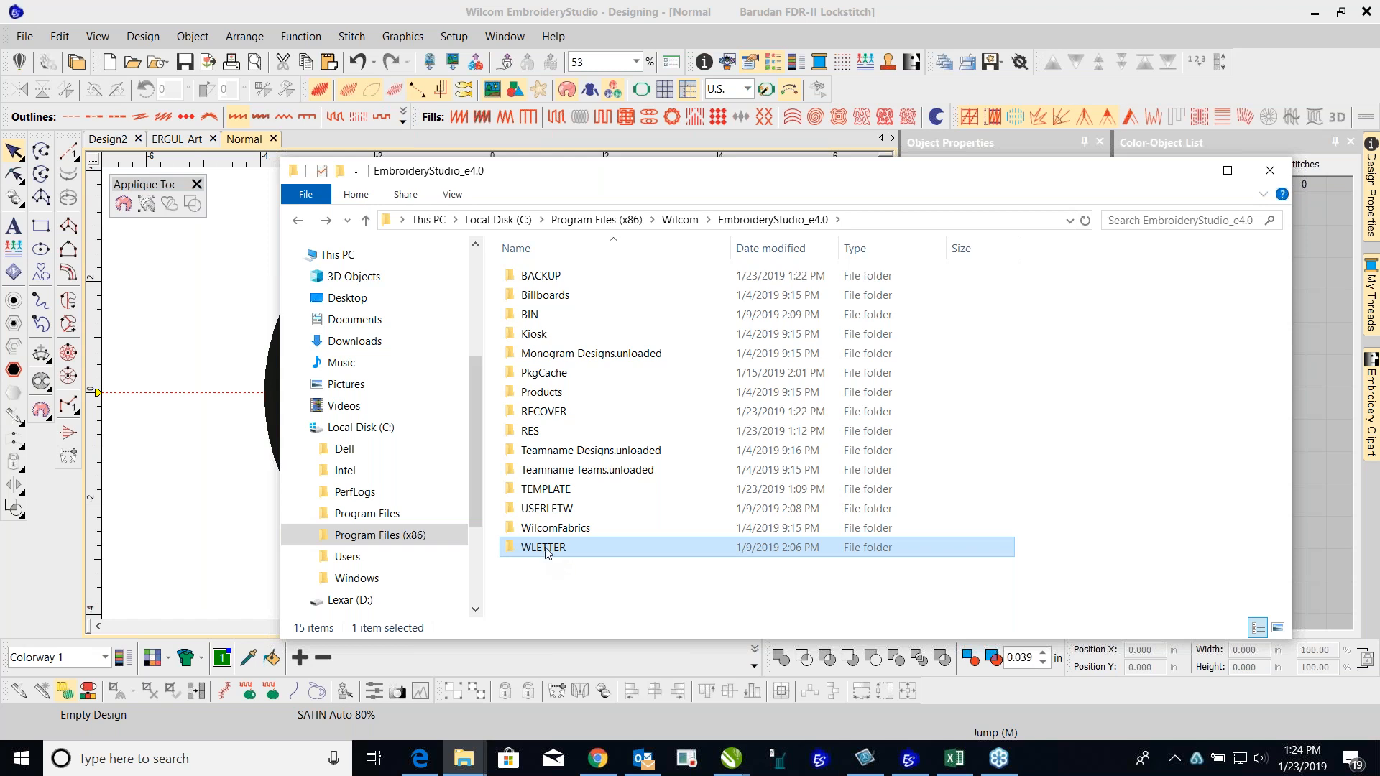
pyautogui.moveTo(546, 553)
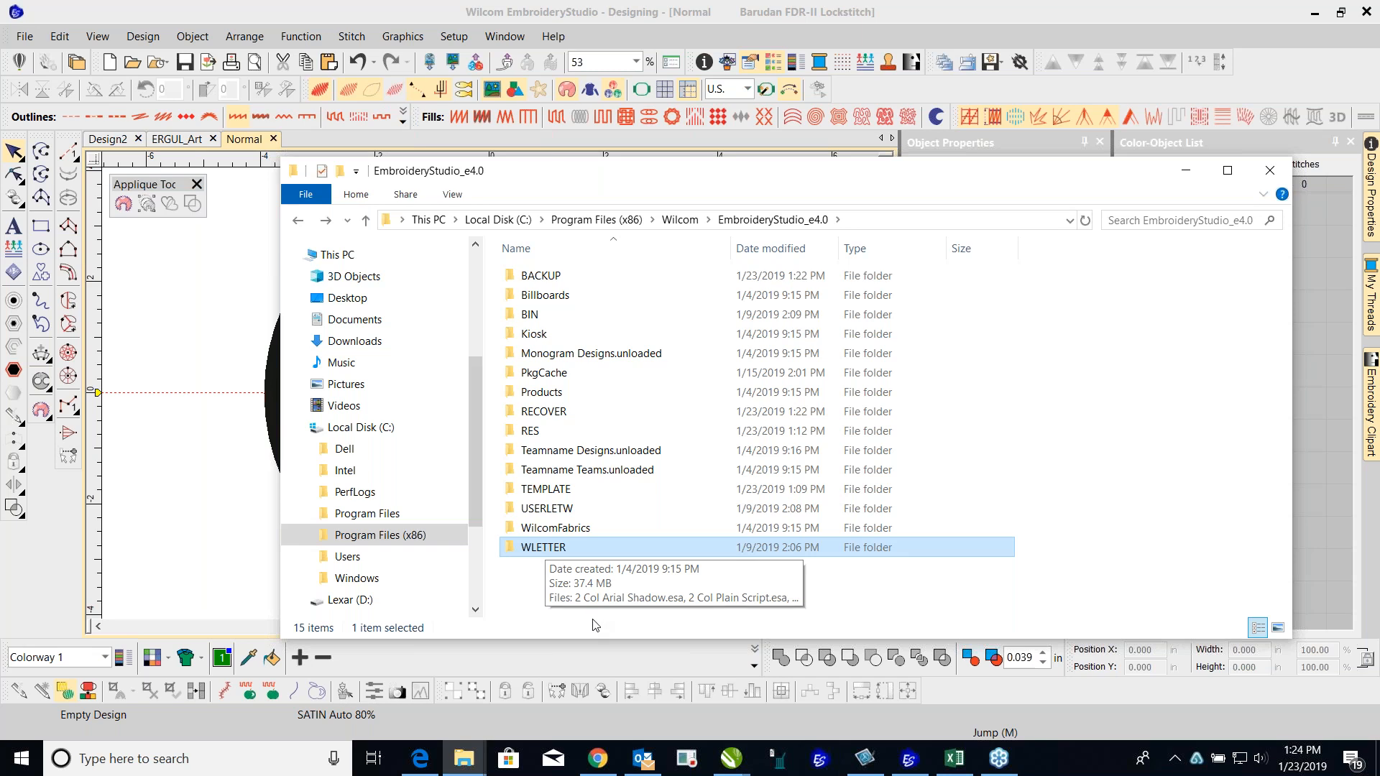
pyautogui.keyDown('ctrl'); pyautogui.click(534, 514); pyautogui.keyUp('ctrl')
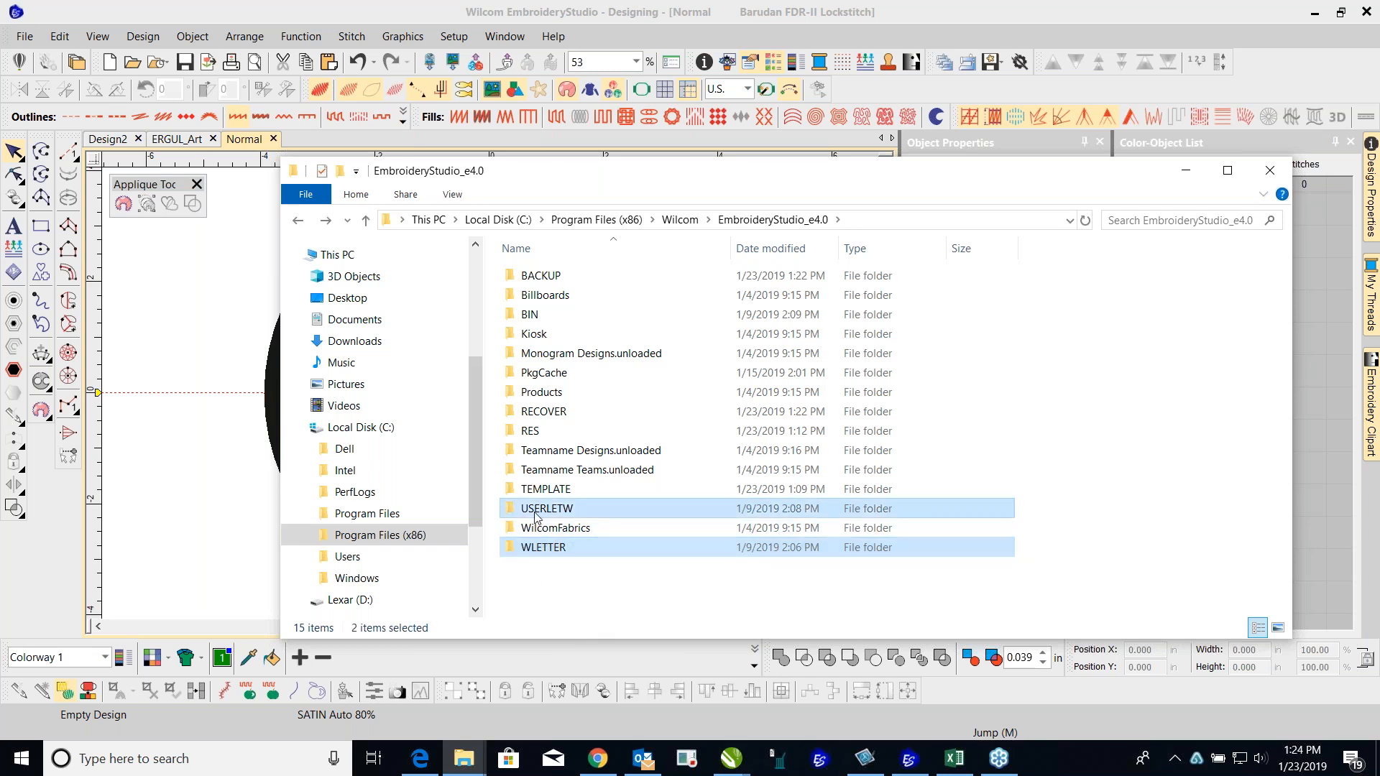
pyautogui.keyDown('ctrl'); pyautogui.click(537, 494); pyautogui.keyUp('ctrl')
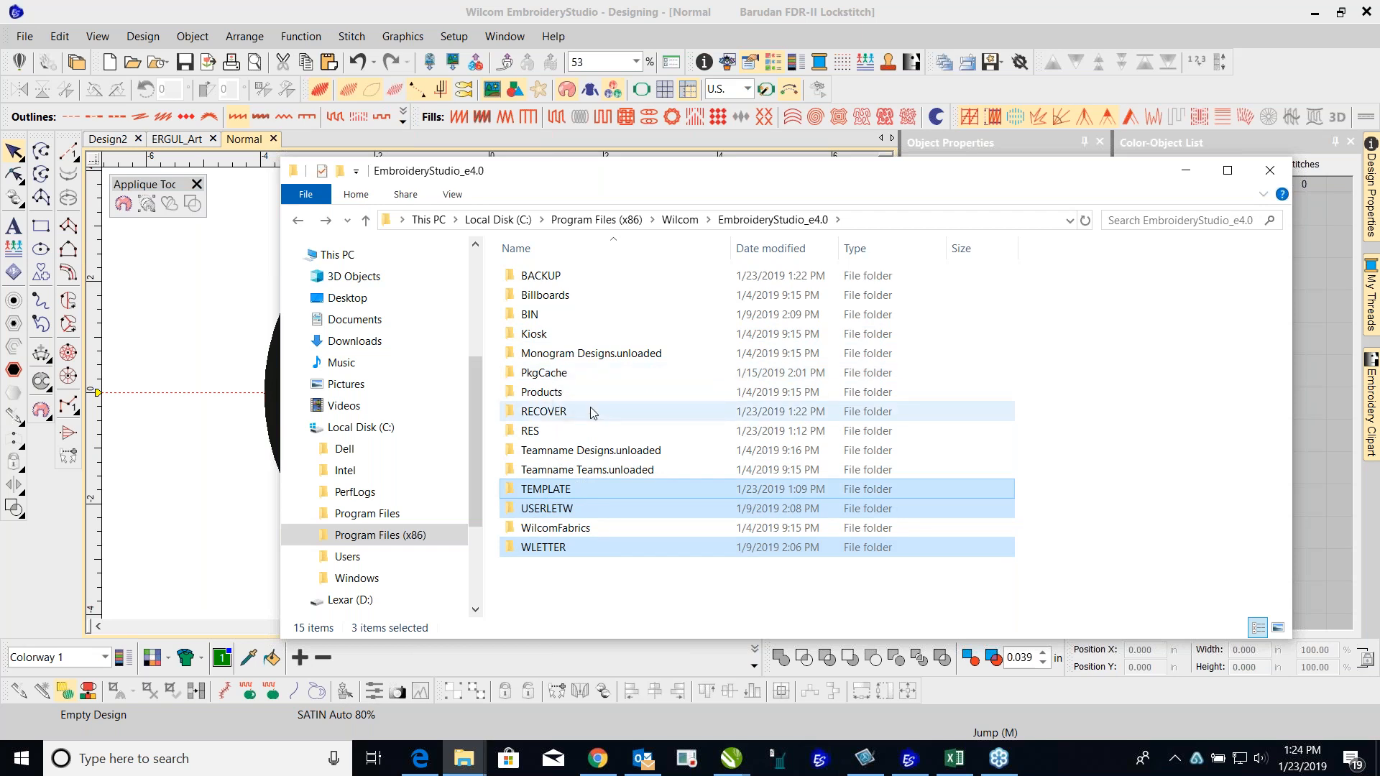
pyautogui.click(551, 559)
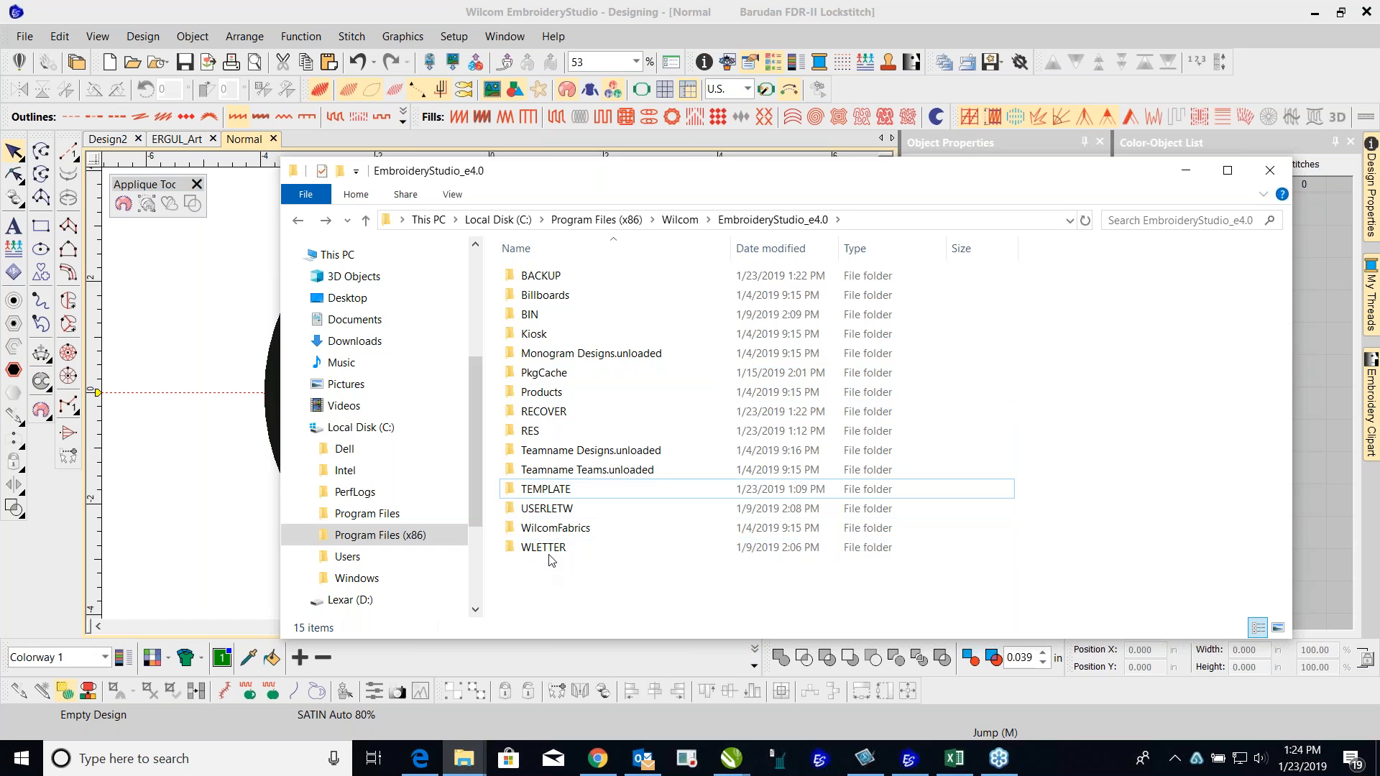
# Step: Look through the files in the RES folder and return to the EmbroideryStudio_e4.0 folder
pyautogui.click(540, 435)
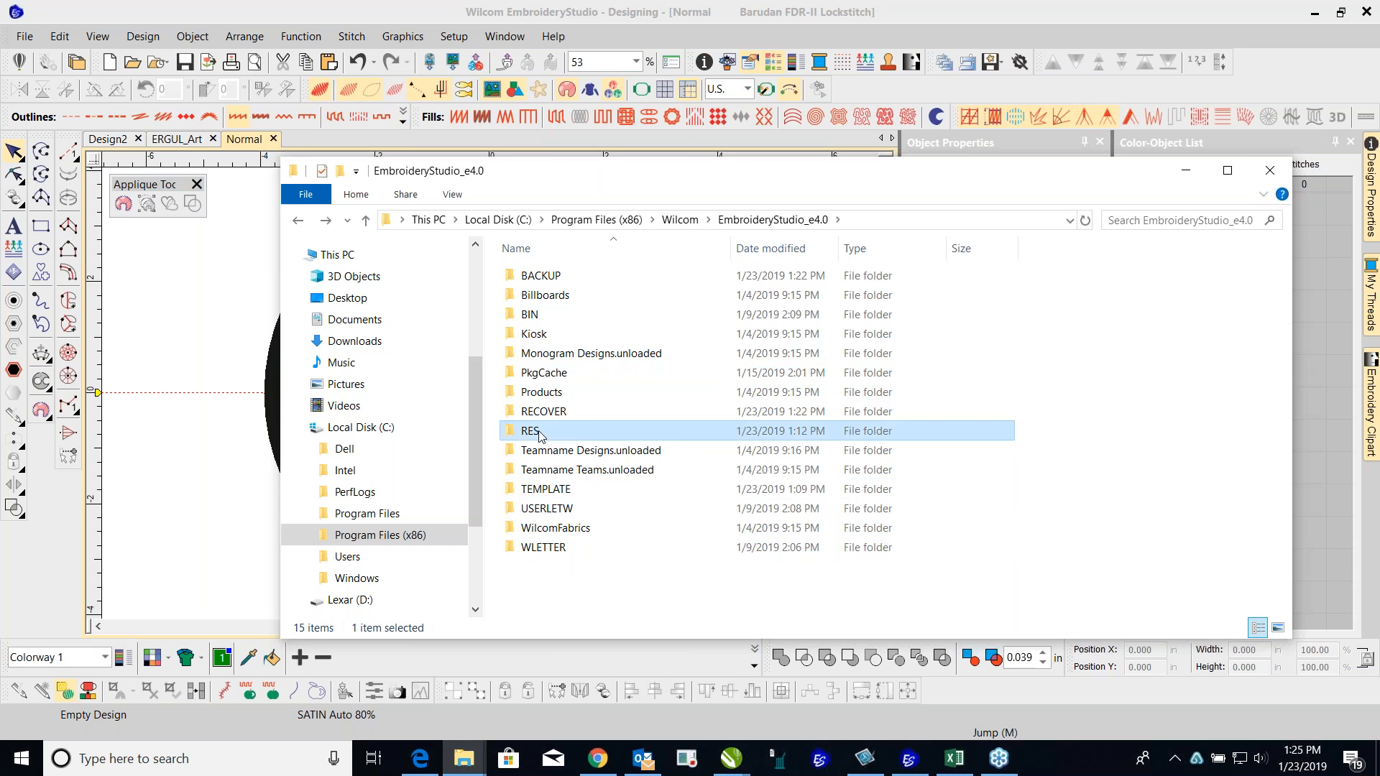
pyautogui.doubleClick(540, 432)
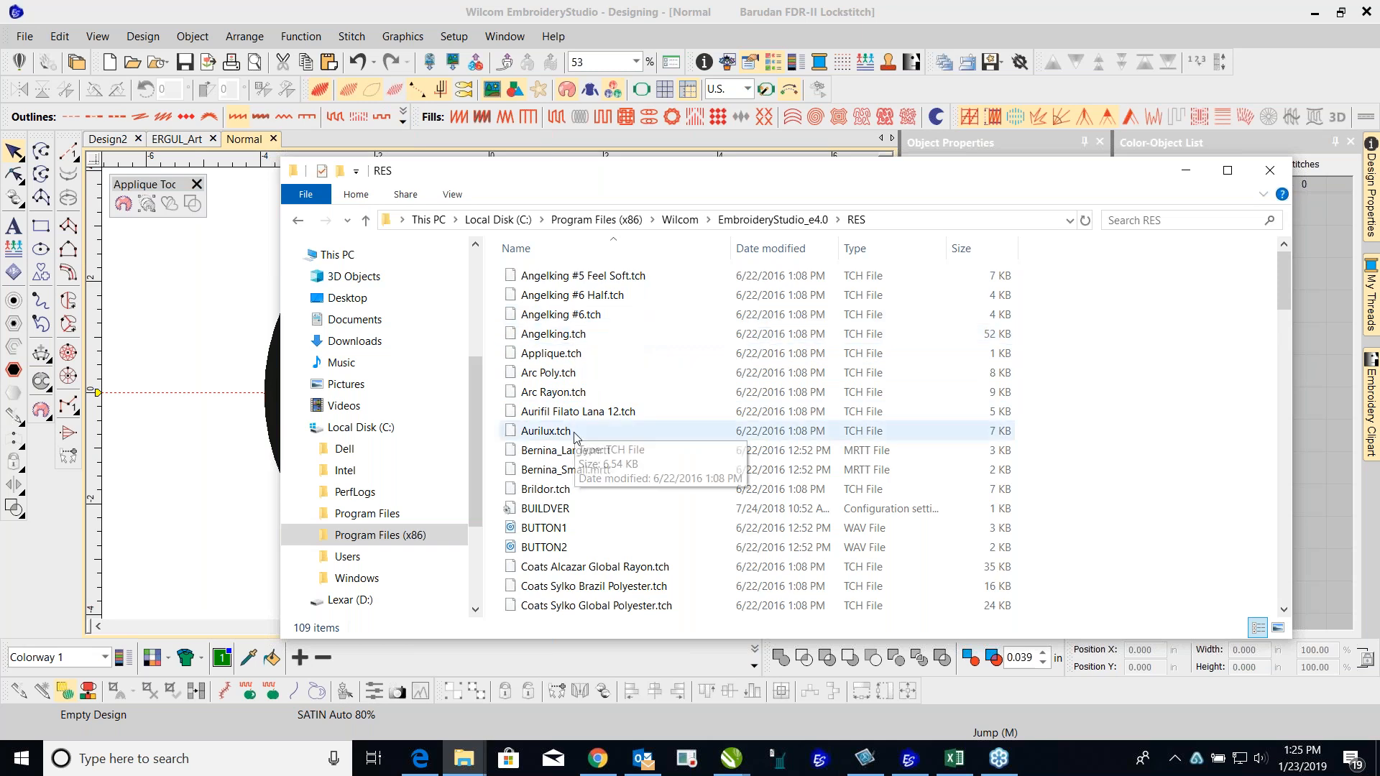
pyautogui.scroll(-2, 575, 435)
pyautogui.scroll(2, 574, 435)
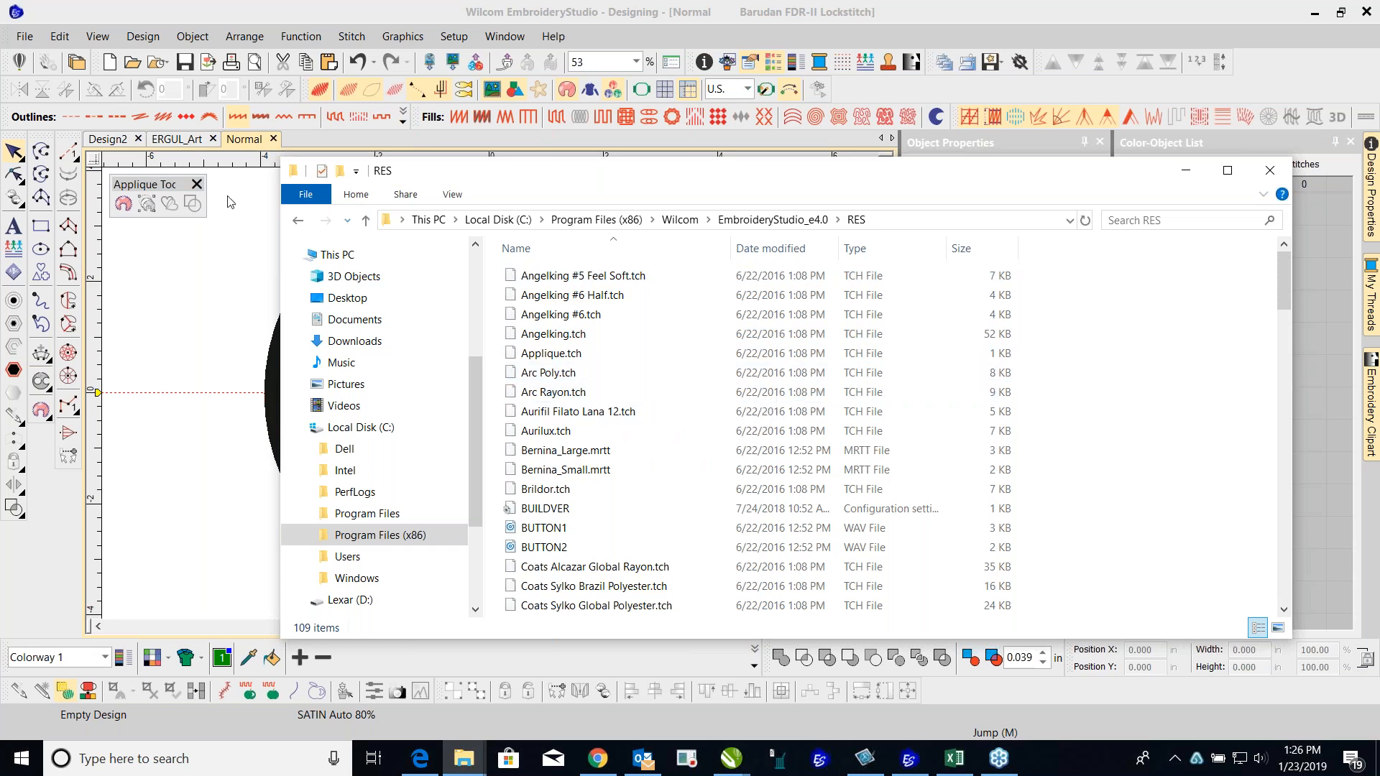
pyautogui.click(297, 222)
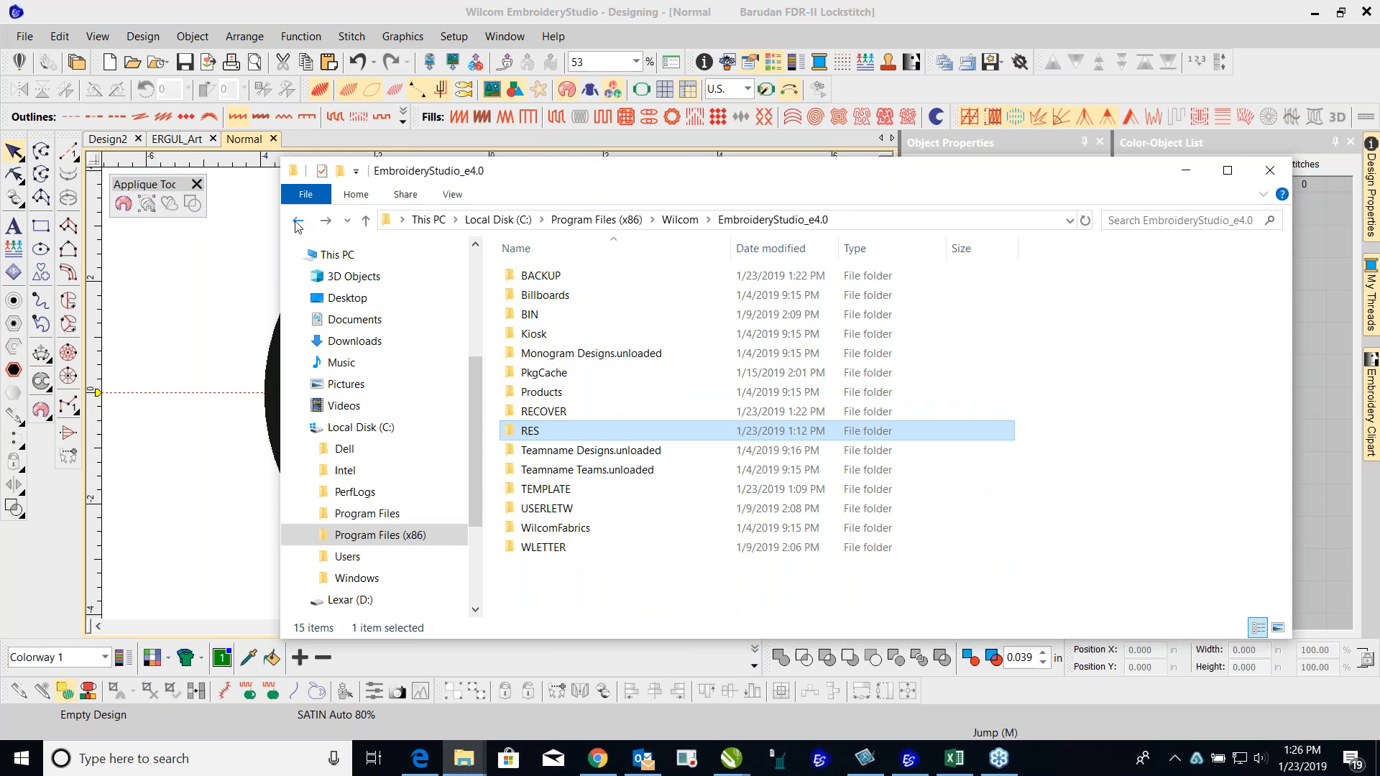
# Step: Copy the RES, TEMPLATE, USERLETW, WilcomFabrics and WLETTER folders together
pyautogui.keyDown('ctrl'); pyautogui.click(556, 491); pyautogui.keyUp('ctrl')
pyautogui.keyDown('ctrl'); pyautogui.click(568, 508); pyautogui.keyUp('ctrl')
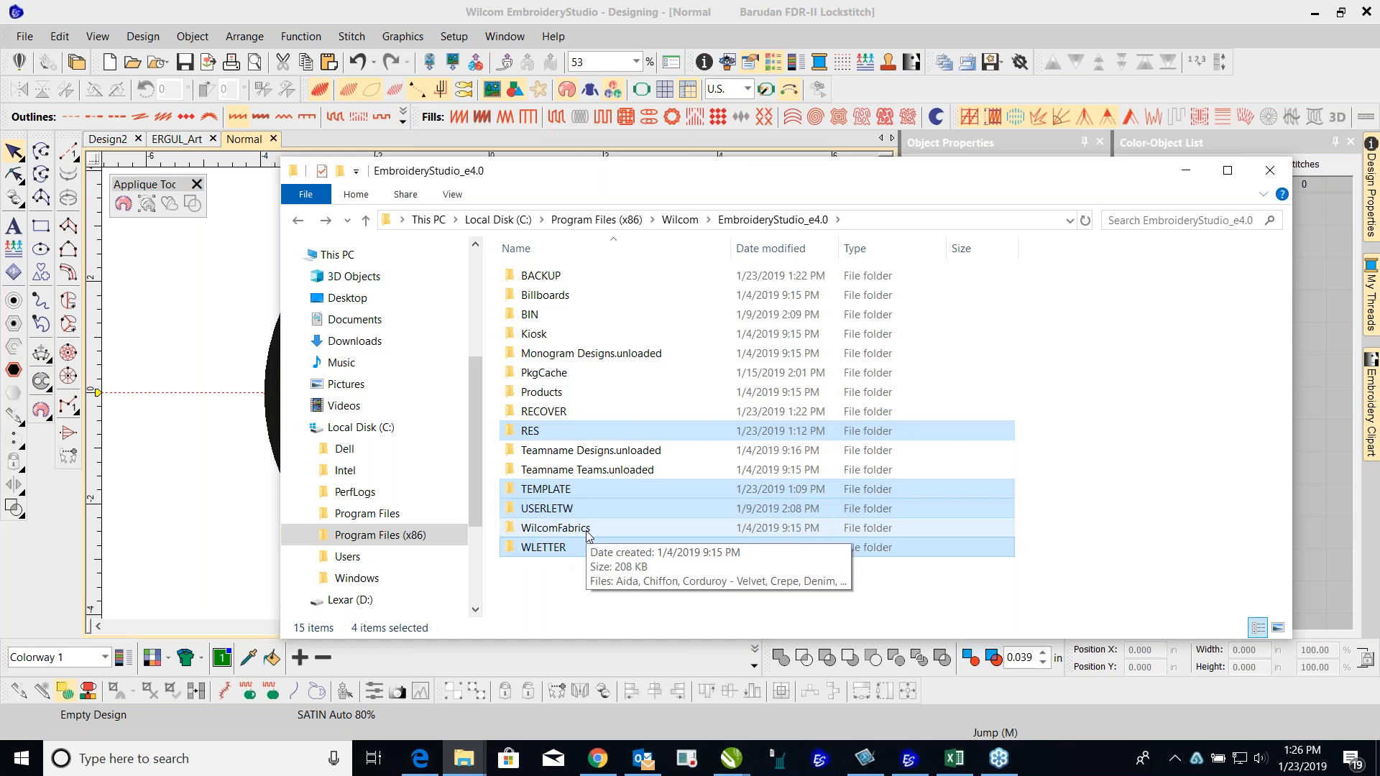
pyautogui.keyDown('ctrl'); pyautogui.click(586, 530); pyautogui.keyUp('ctrl')
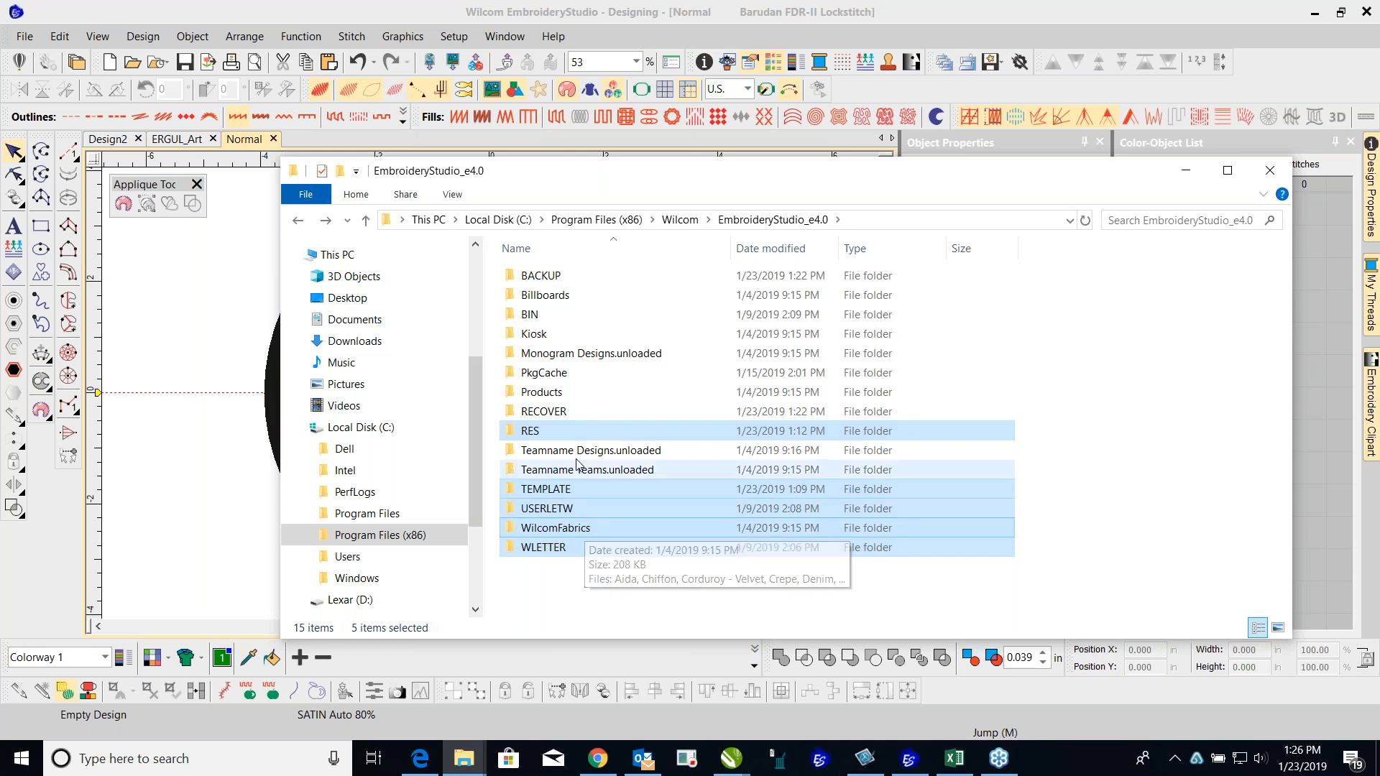
pyautogui.rightClick(573, 435)
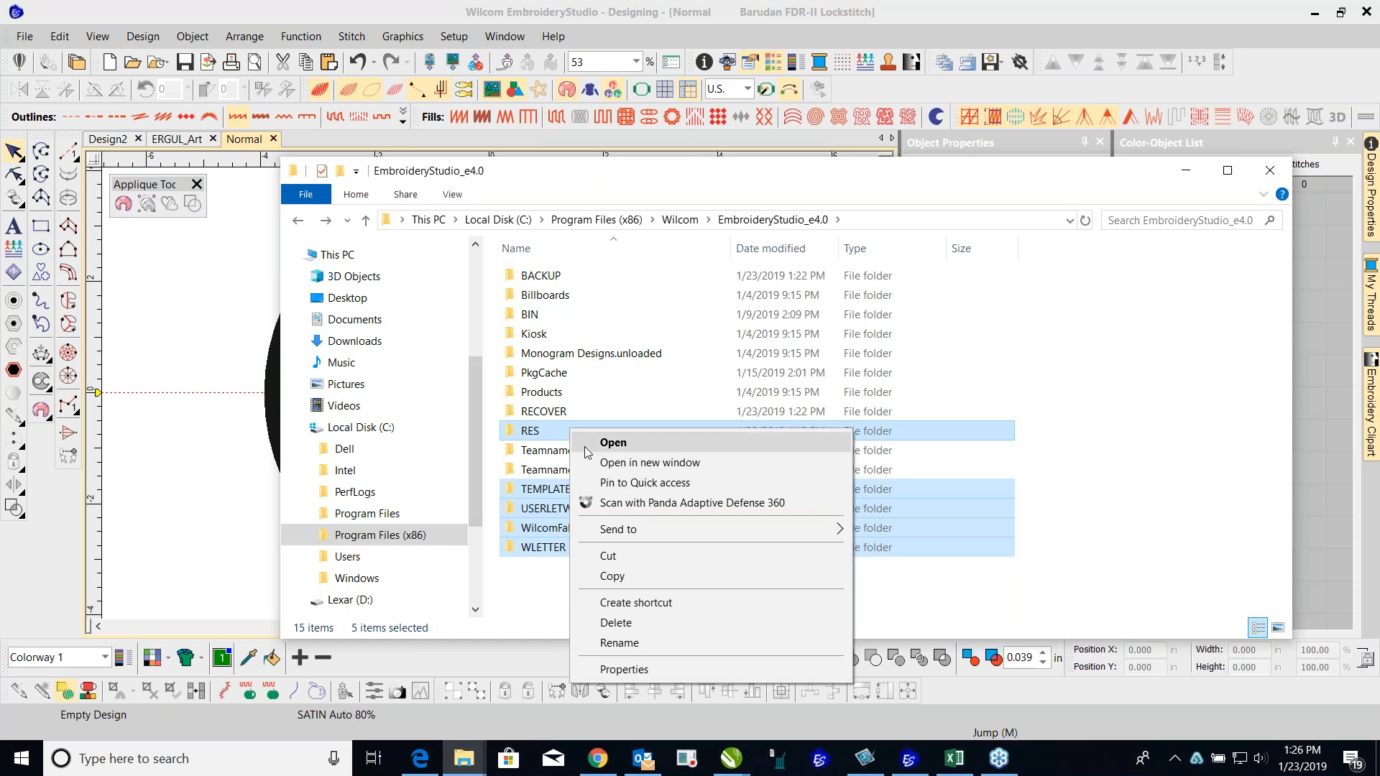
pyautogui.click(635, 577)
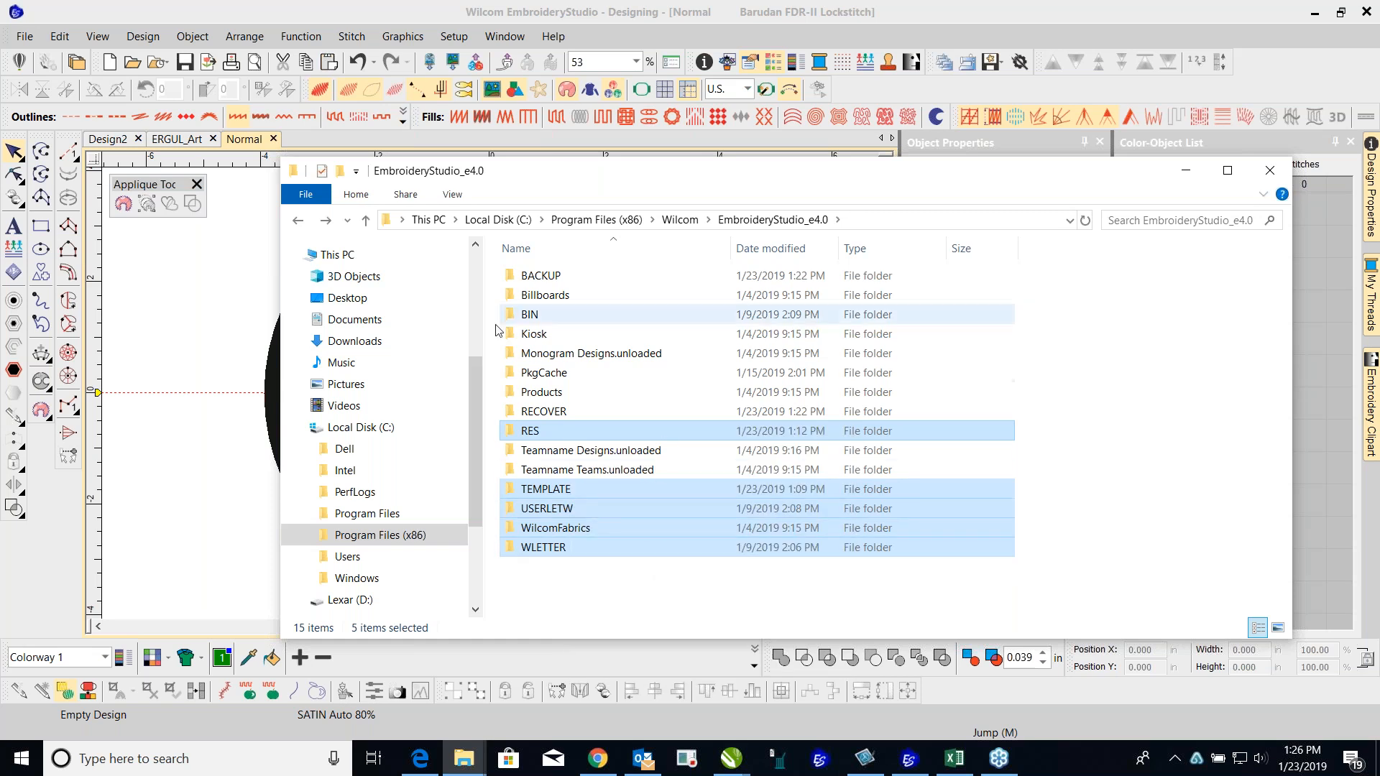
# Step: Paste the copied folders into the WILCOM BACKUP folder in Documents, skipping files that already exist there
pyautogui.click(353, 322)
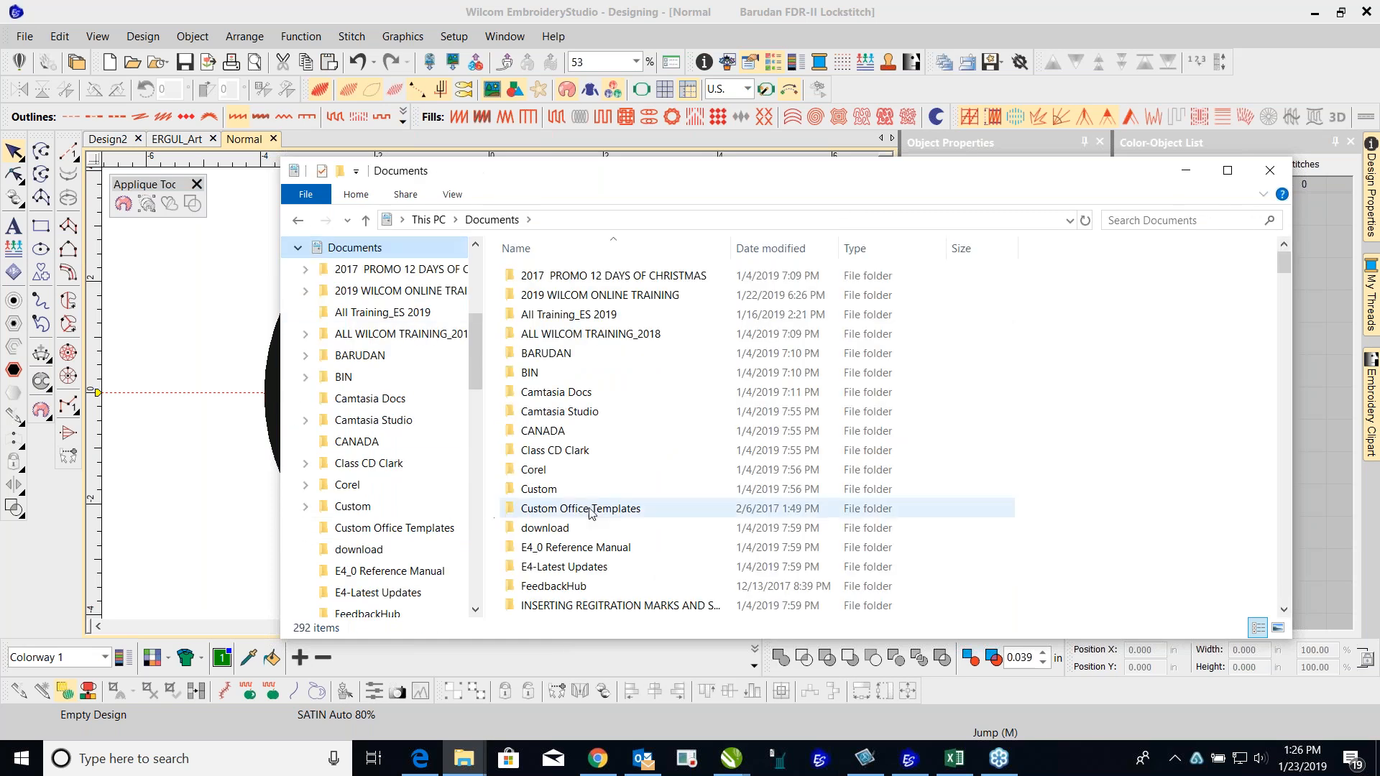
pyautogui.scroll(-10, 748, 453)
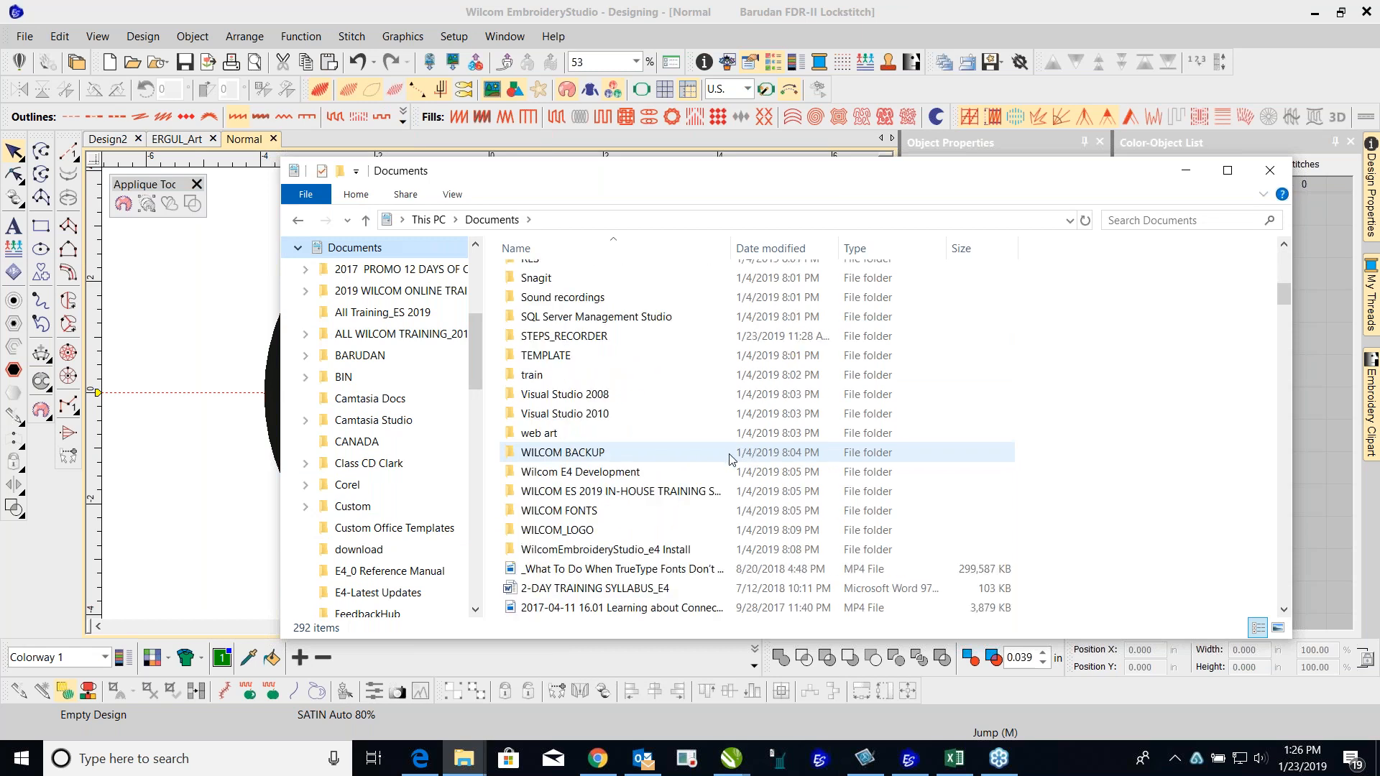
pyautogui.doubleClick(594, 454)
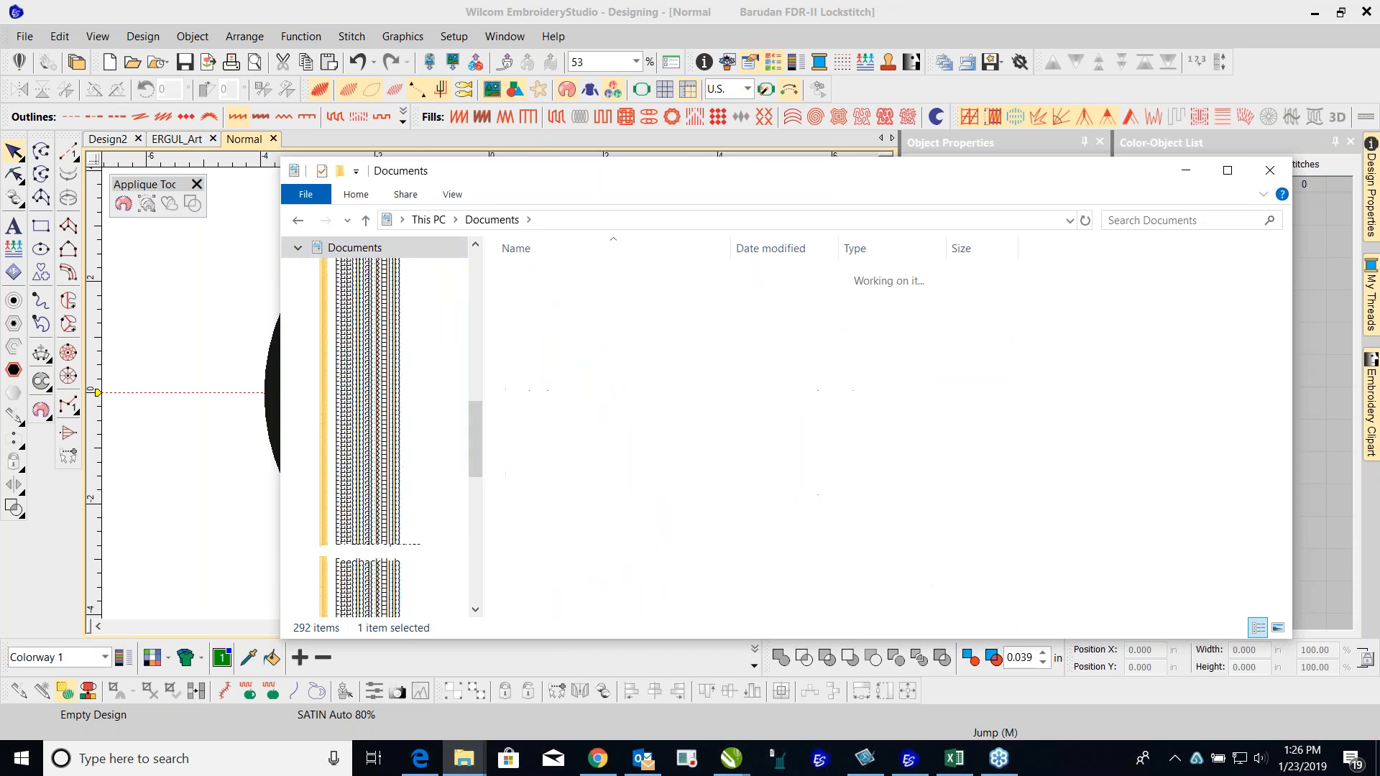
pyautogui.rightClick(648, 449)
pyautogui.click(697, 601)
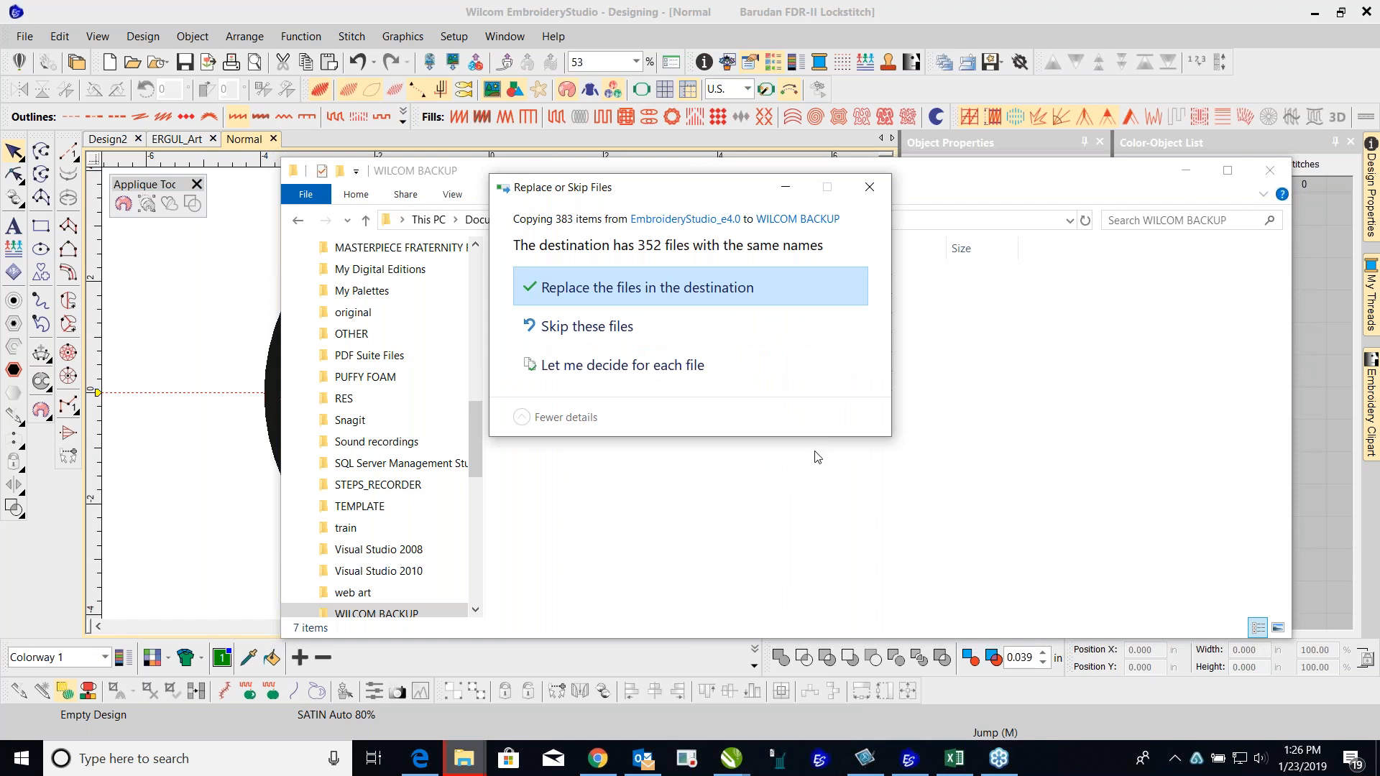
pyautogui.click(625, 327)
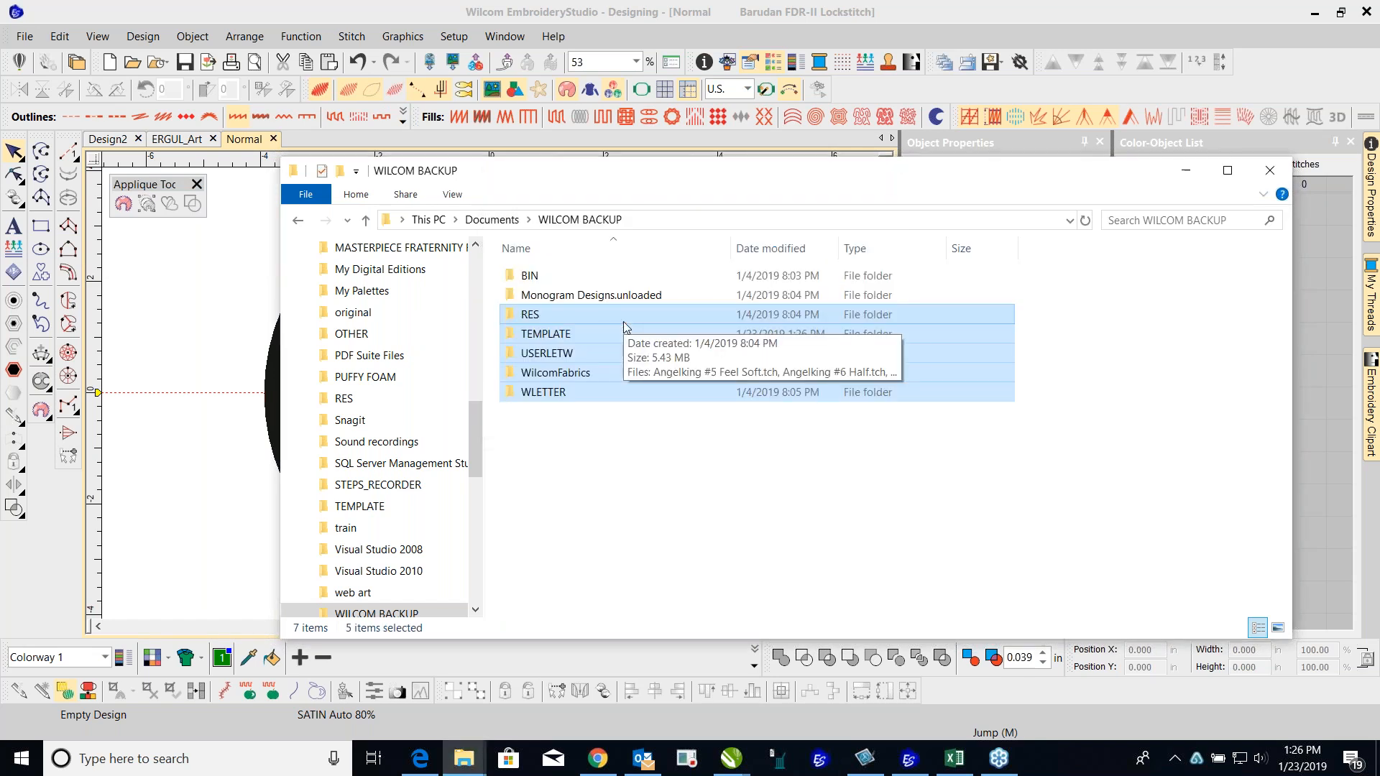
# Step: Leave the WILCOM BACKUP folder and close File Explorer to return to the ball logo design in EmbroideryStudio
pyautogui.click(564, 464)
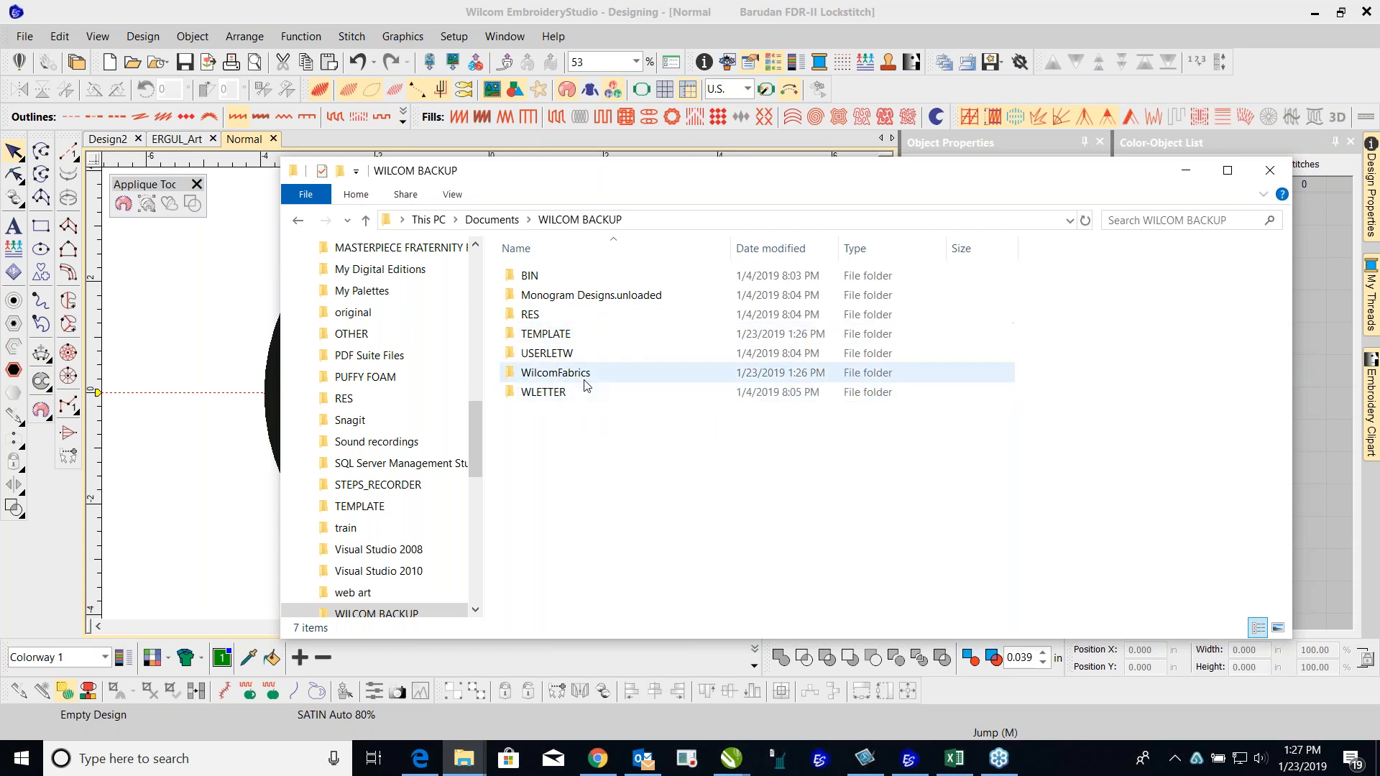
pyautogui.click(298, 221)
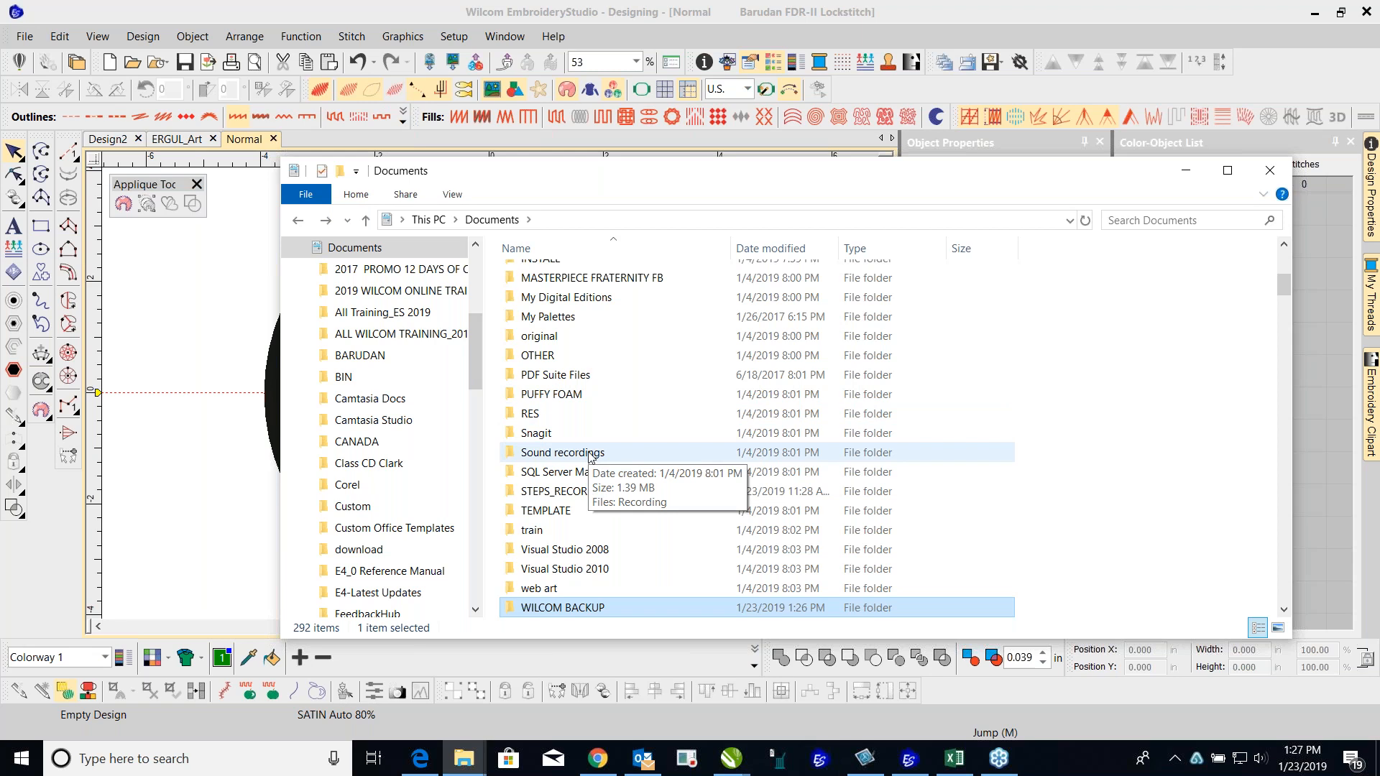
pyautogui.click(1270, 171)
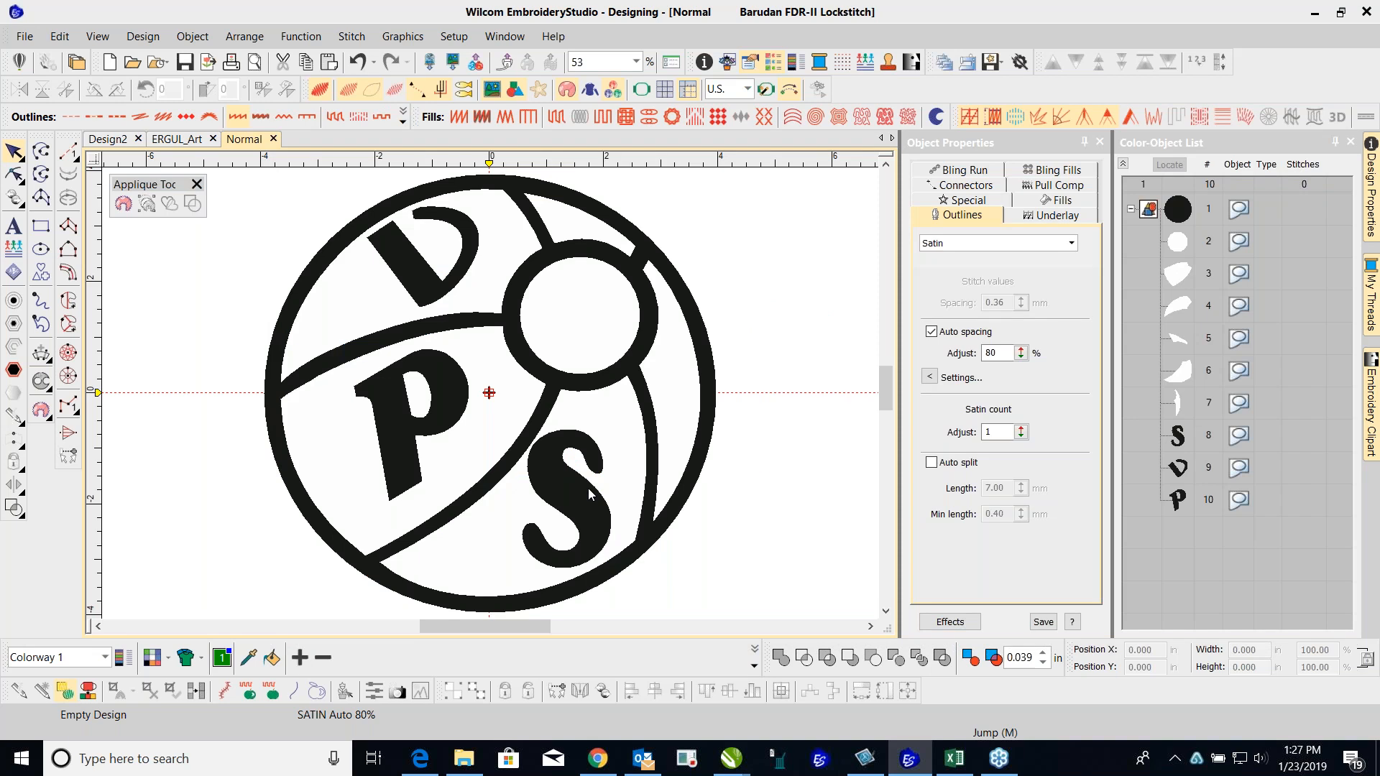
# Step: Launch the Purge Recovery utility from the Wilcom EmbroideryStudio e4 program group and bring its dialog forward
pyautogui.click(23, 763)
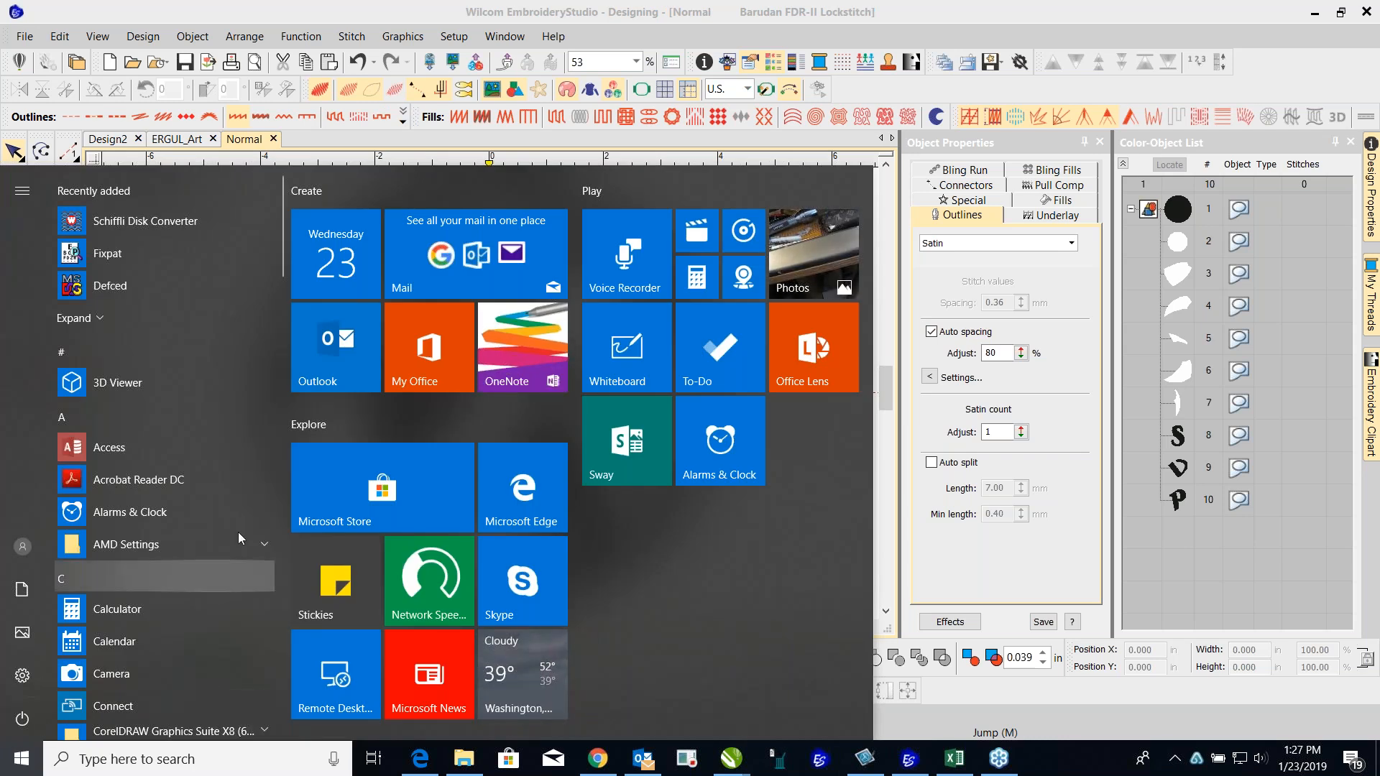
pyautogui.moveTo(282, 244); pyautogui.dragTo(235, 631)
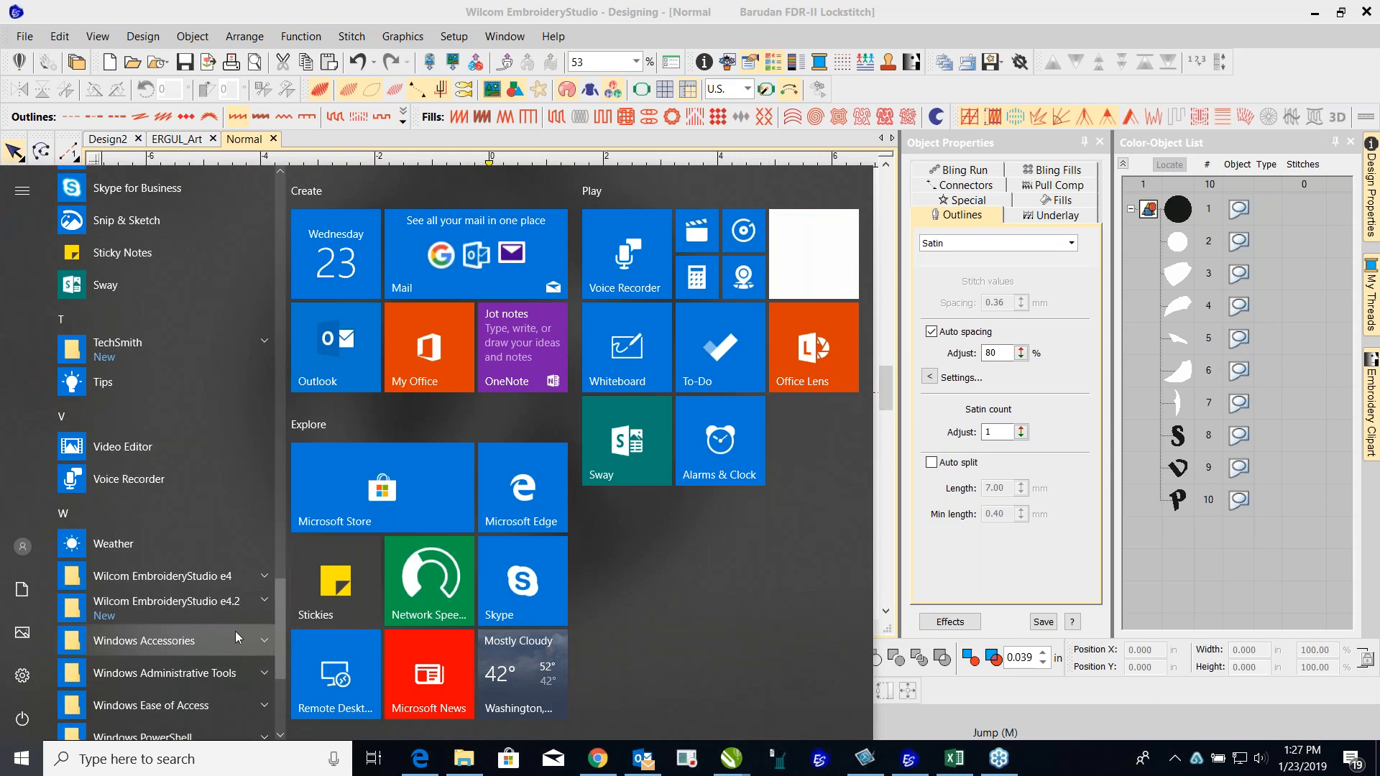
pyautogui.click(264, 577)
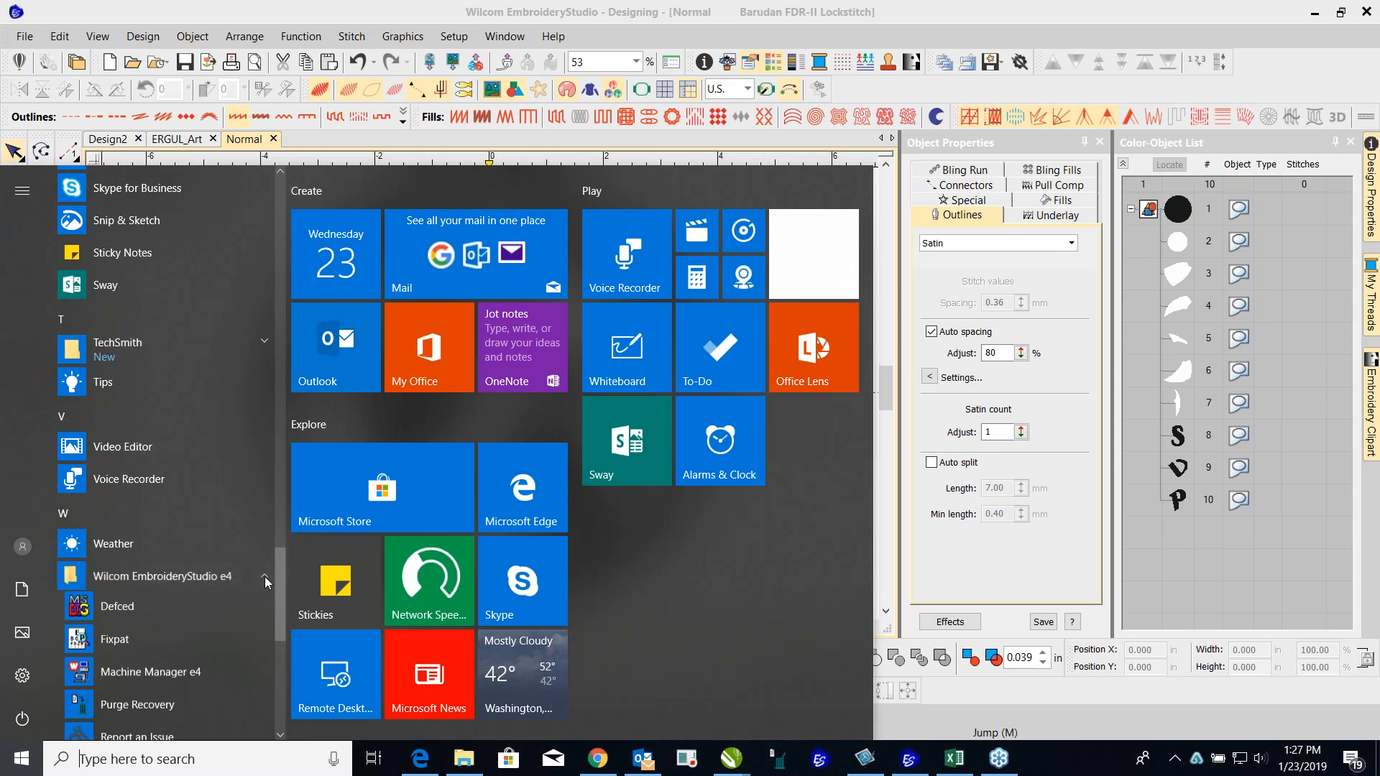
pyautogui.scroll(-1, 137, 606)
pyautogui.rightClick(138, 607)
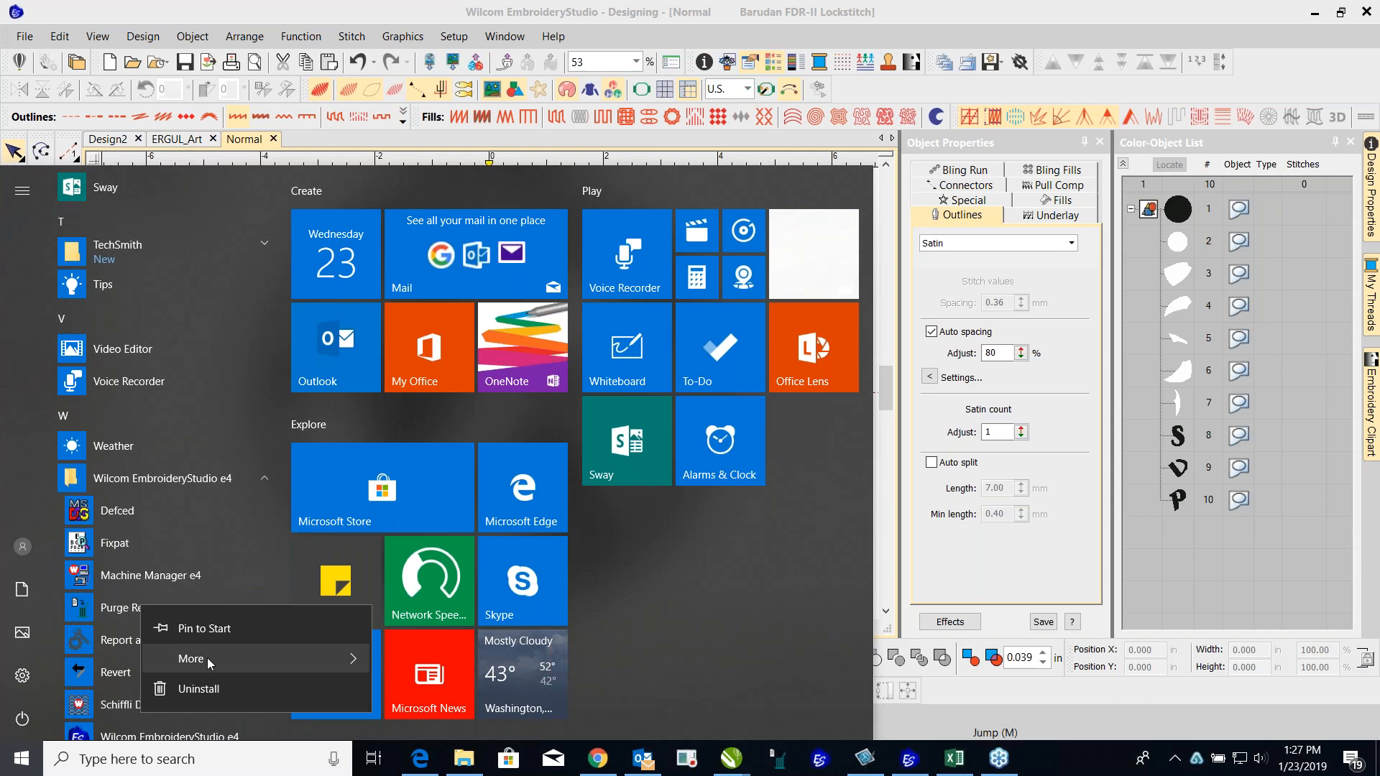
pyautogui.moveTo(338, 662)
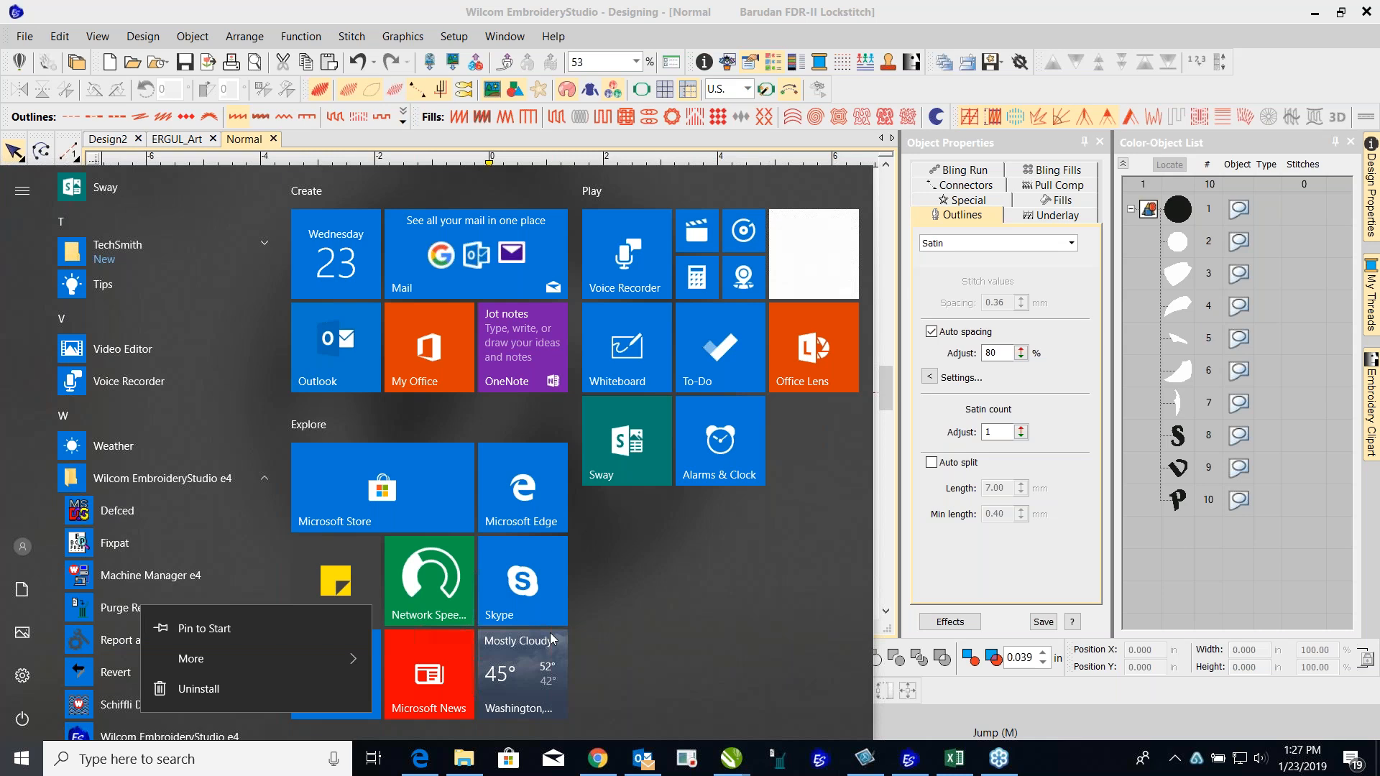
pyautogui.click(736, 620)
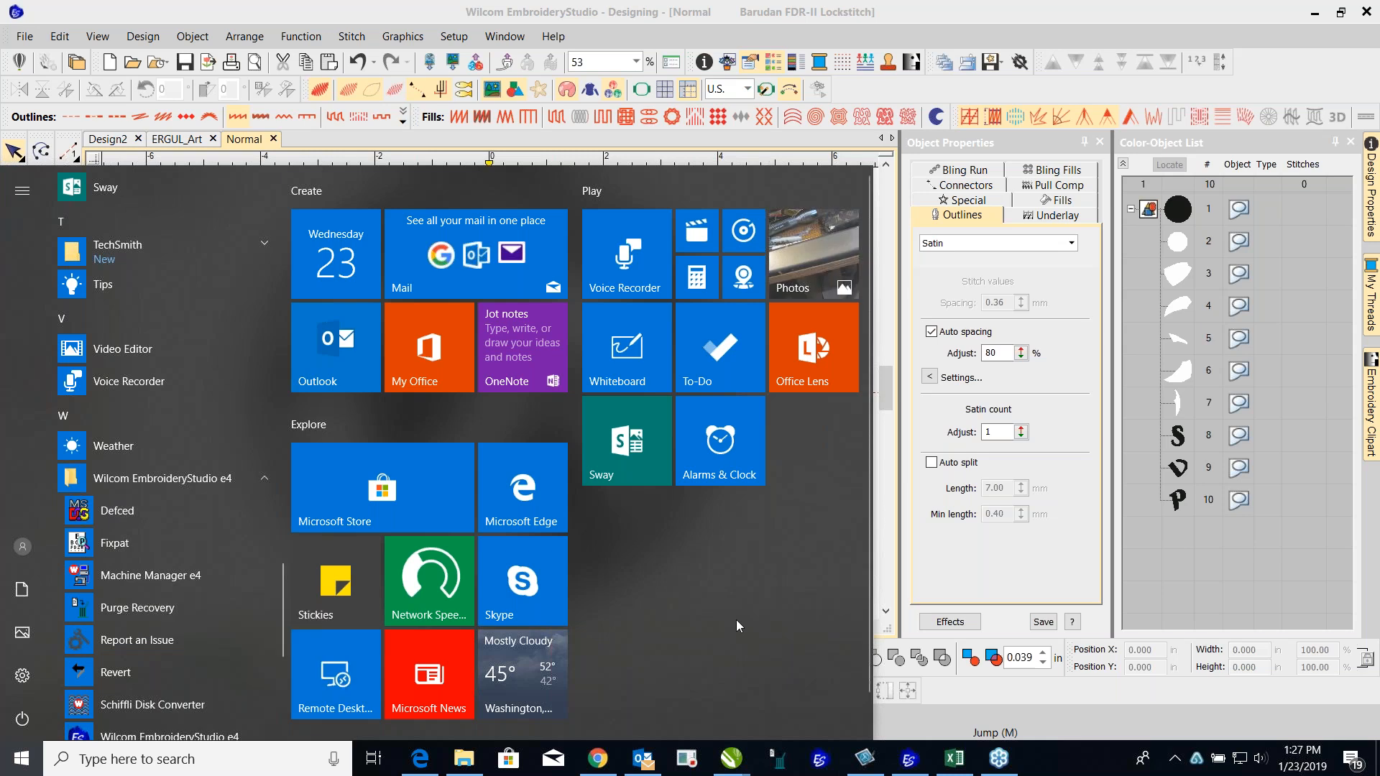
pyautogui.click(777, 763)
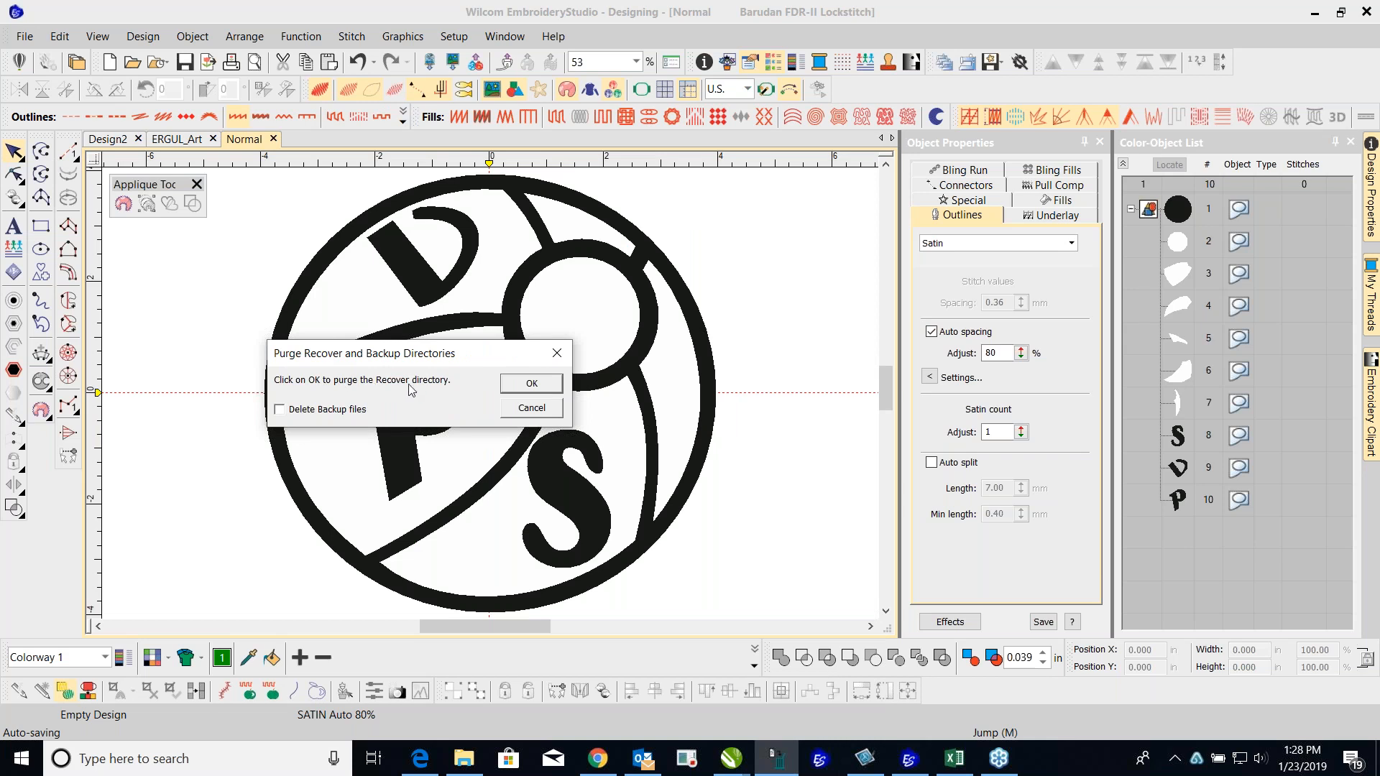
# Step: Purge the Recover directory with deletion of the backup files included, and dismiss the utility's message
pyautogui.click(283, 411)
pyautogui.click(519, 388)
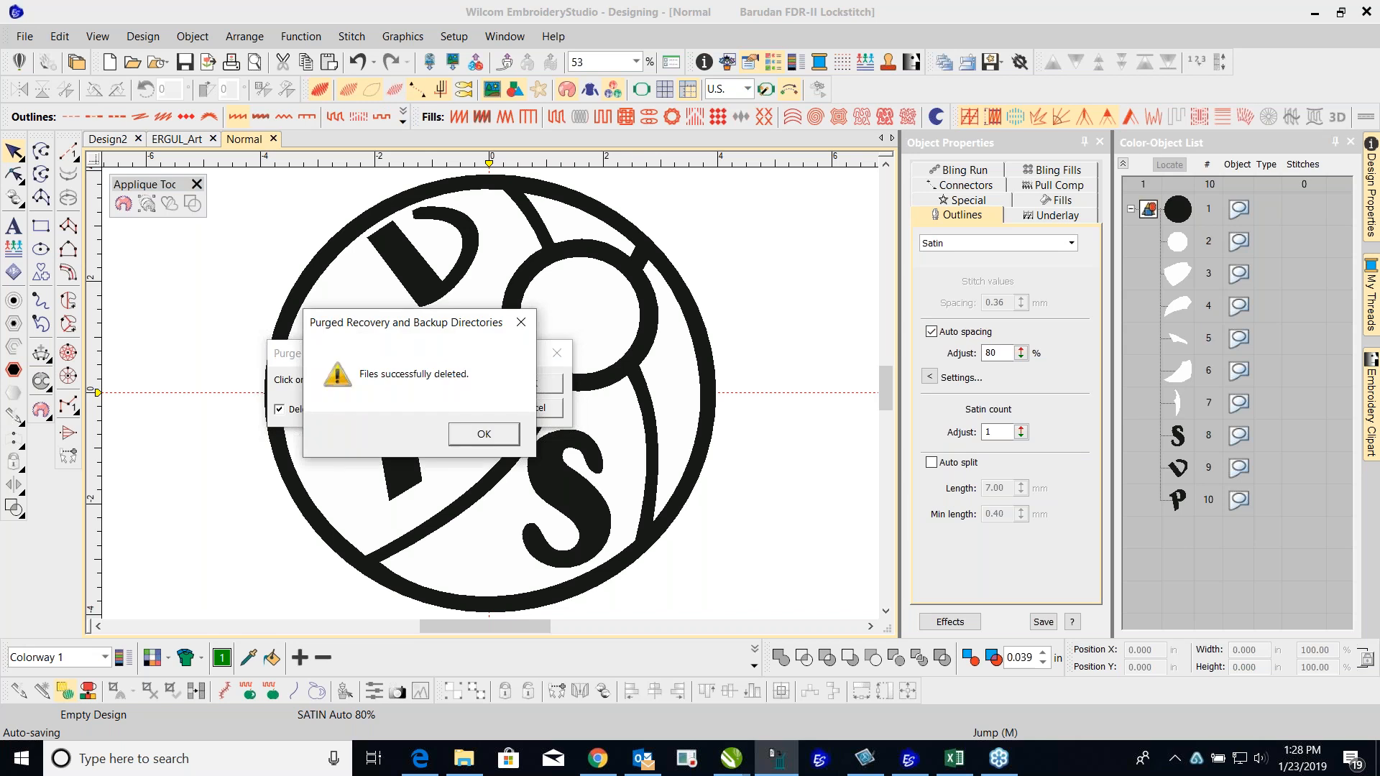
pyautogui.click(496, 435)
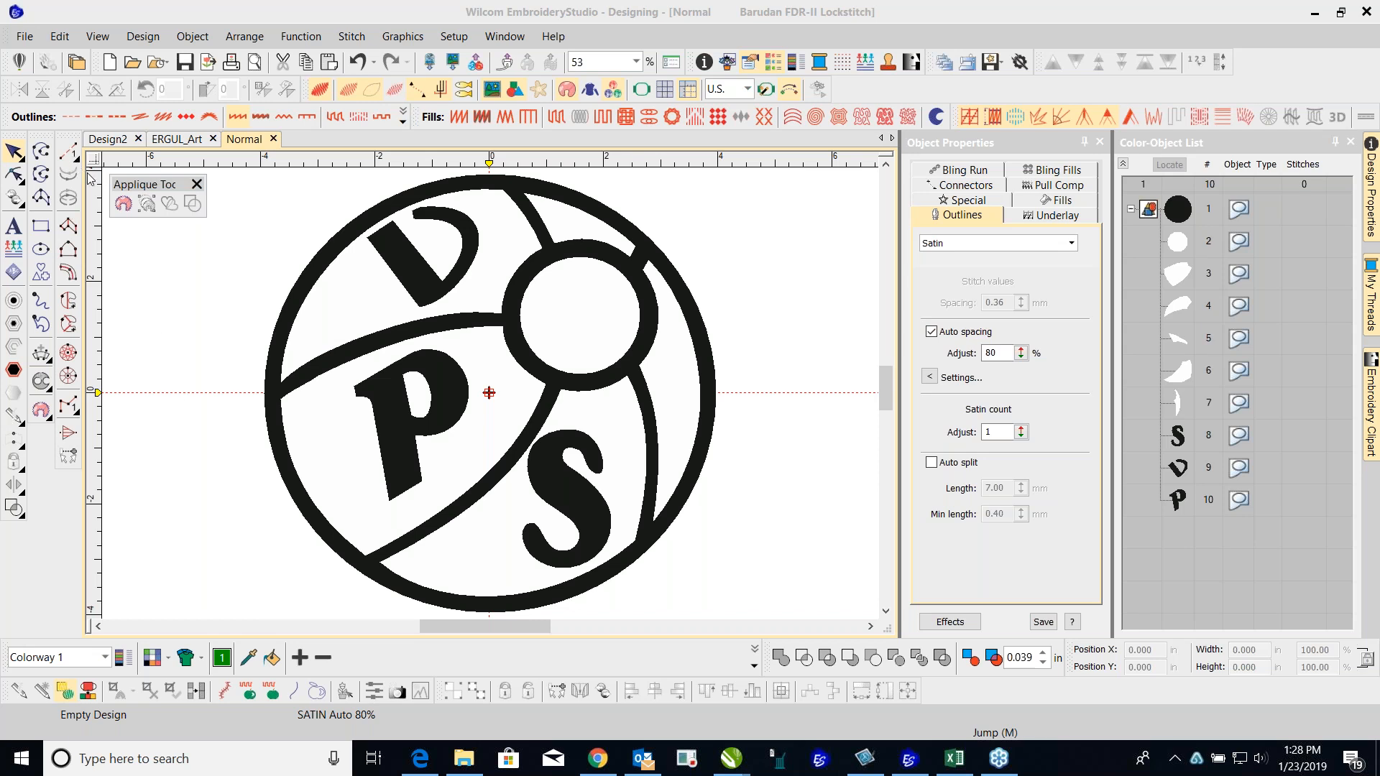
# Step: Digitize a straight horizontal run stitch line about 2.29 in long beside the ball logo and leave it deselected
pyautogui.click(69, 151)
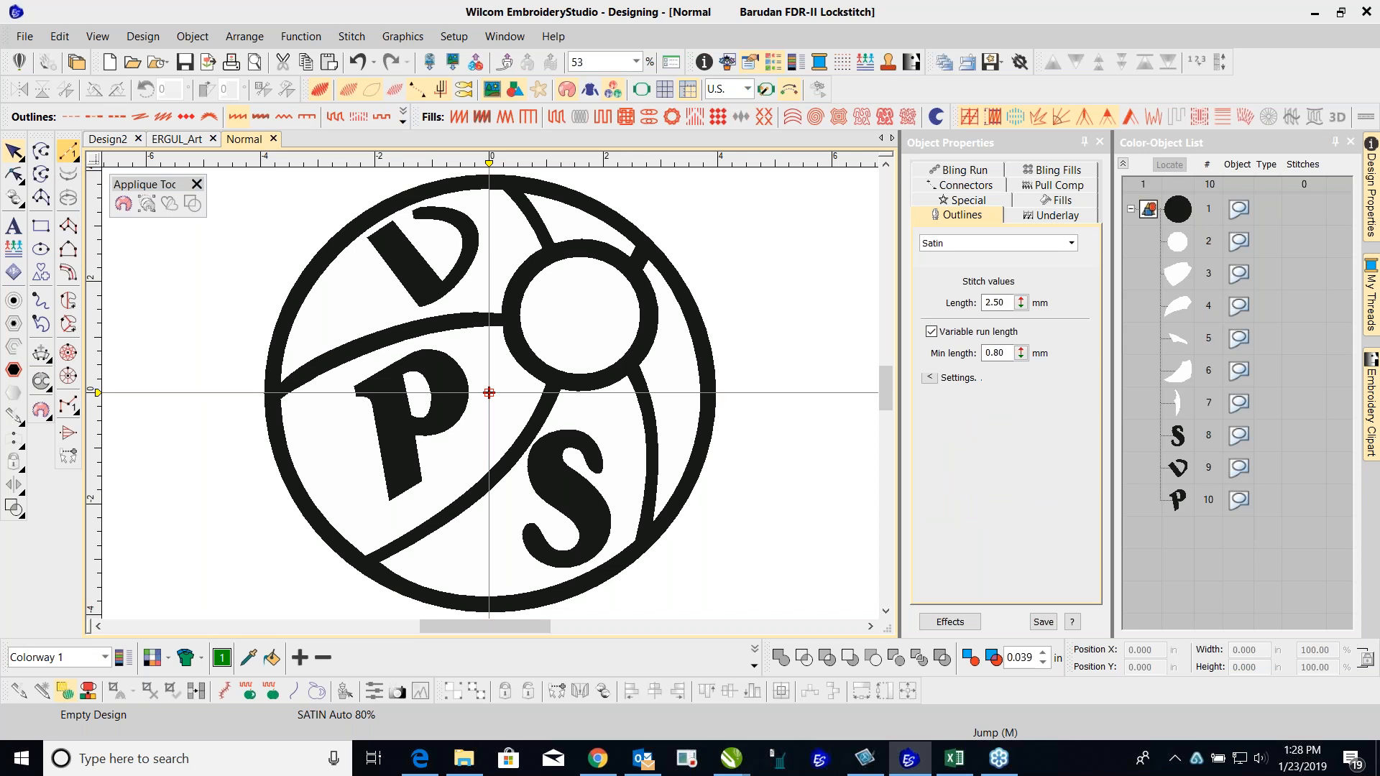
pyautogui.click(119, 266)
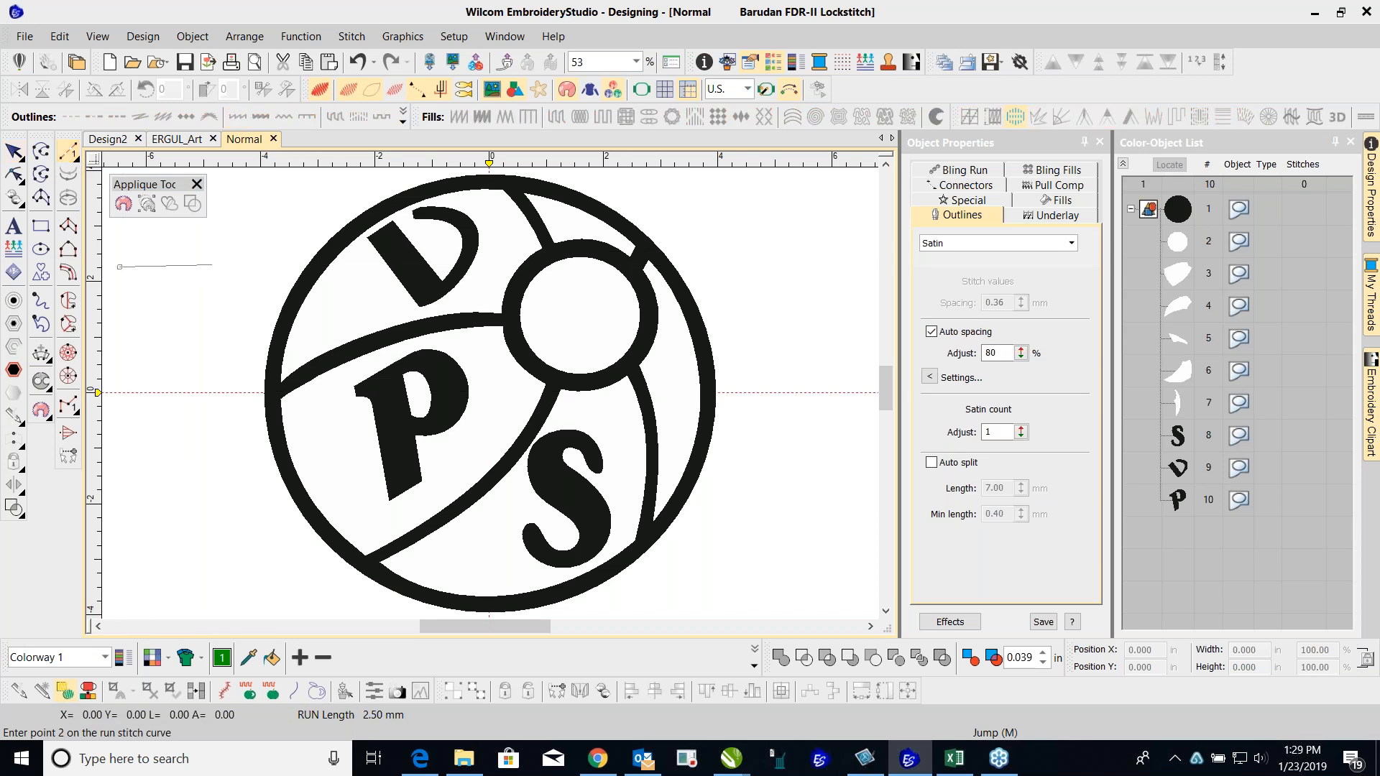
pyautogui.click(250, 267)
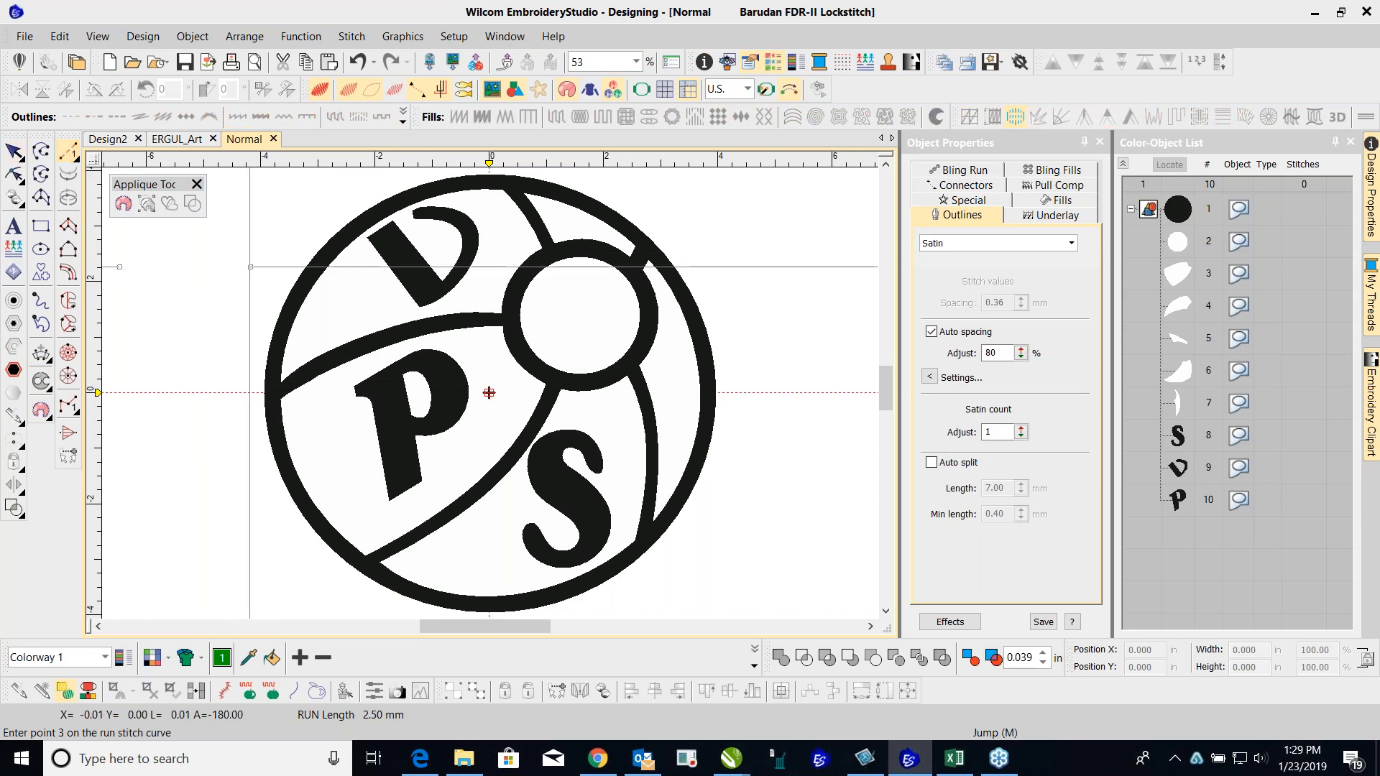
pyautogui.press('Return')
pyautogui.scroll(1, 184, 267)
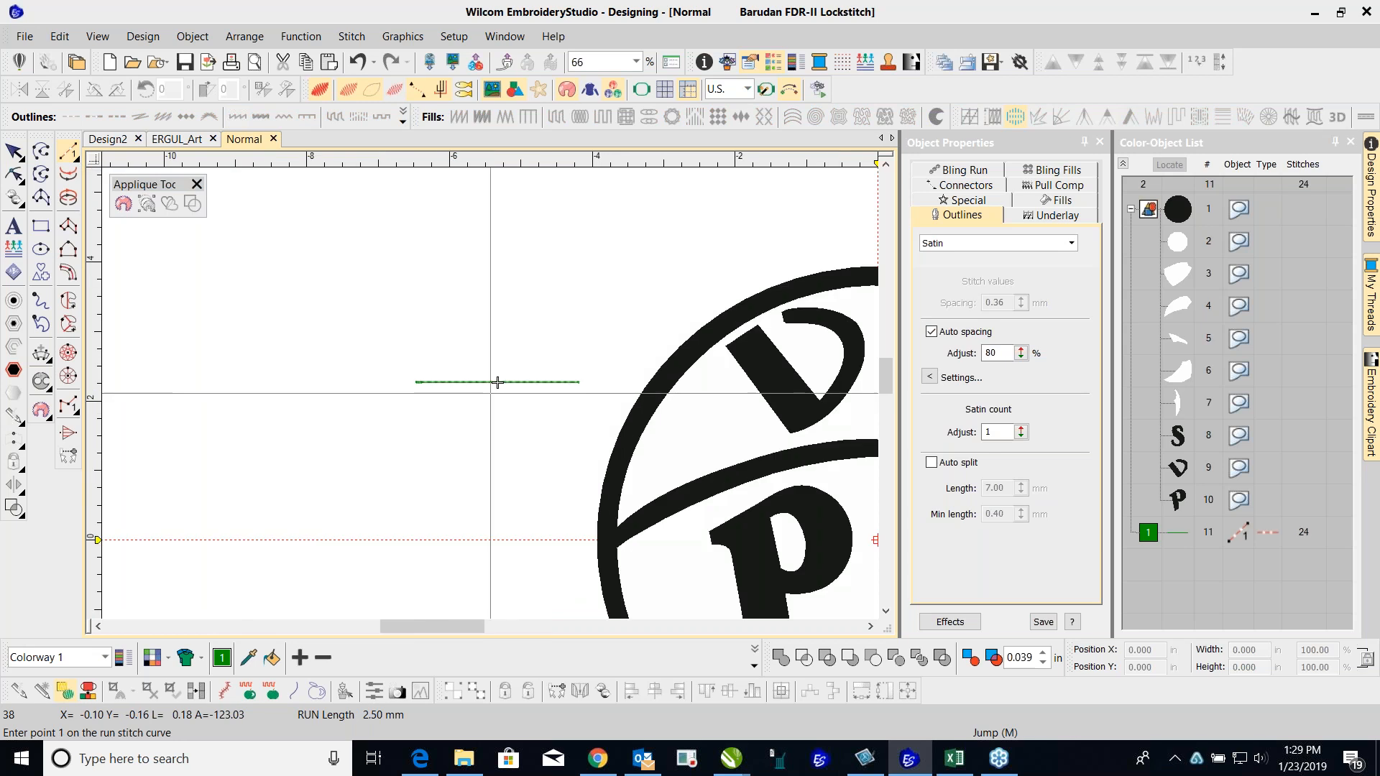
pyautogui.scroll(1, 498, 382)
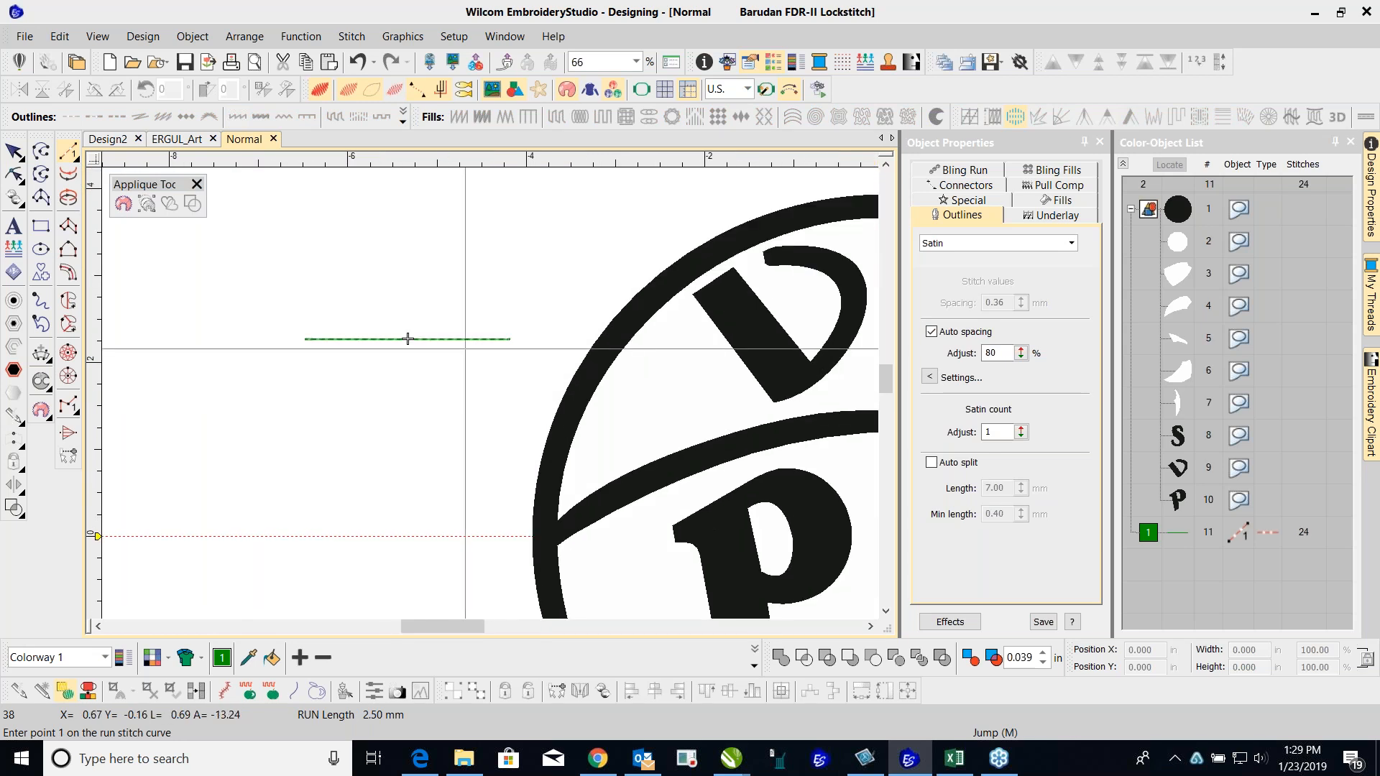
pyautogui.scroll(2, 407, 338)
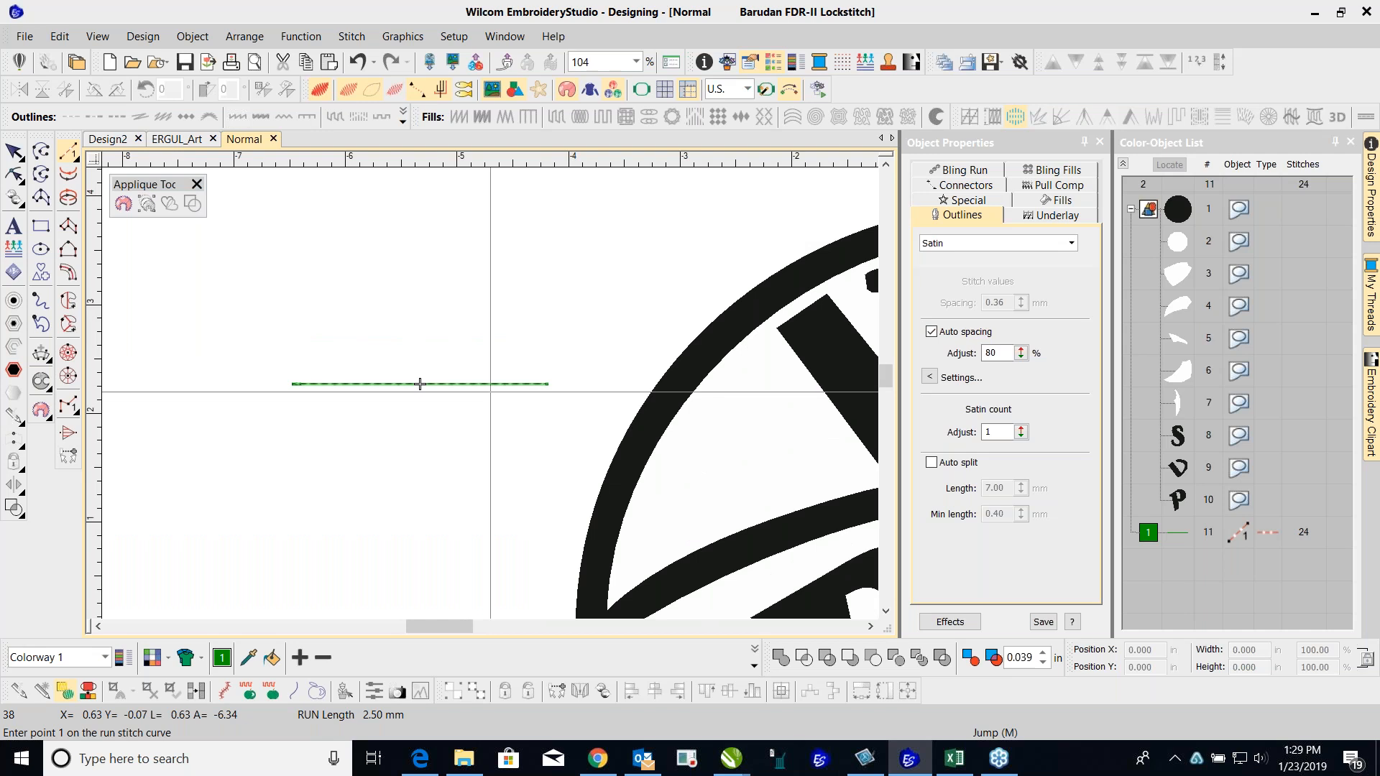
pyautogui.press('Escape')
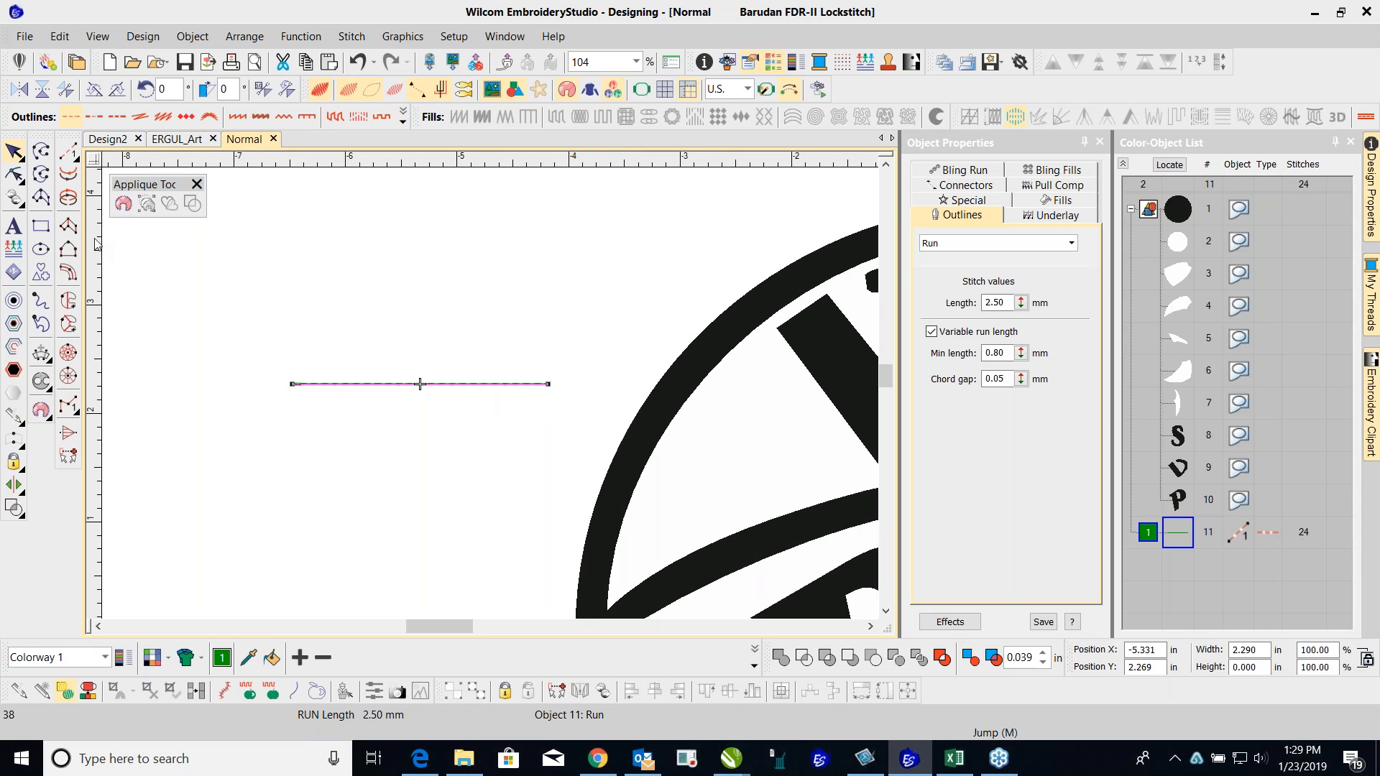
pyautogui.click(154, 272)
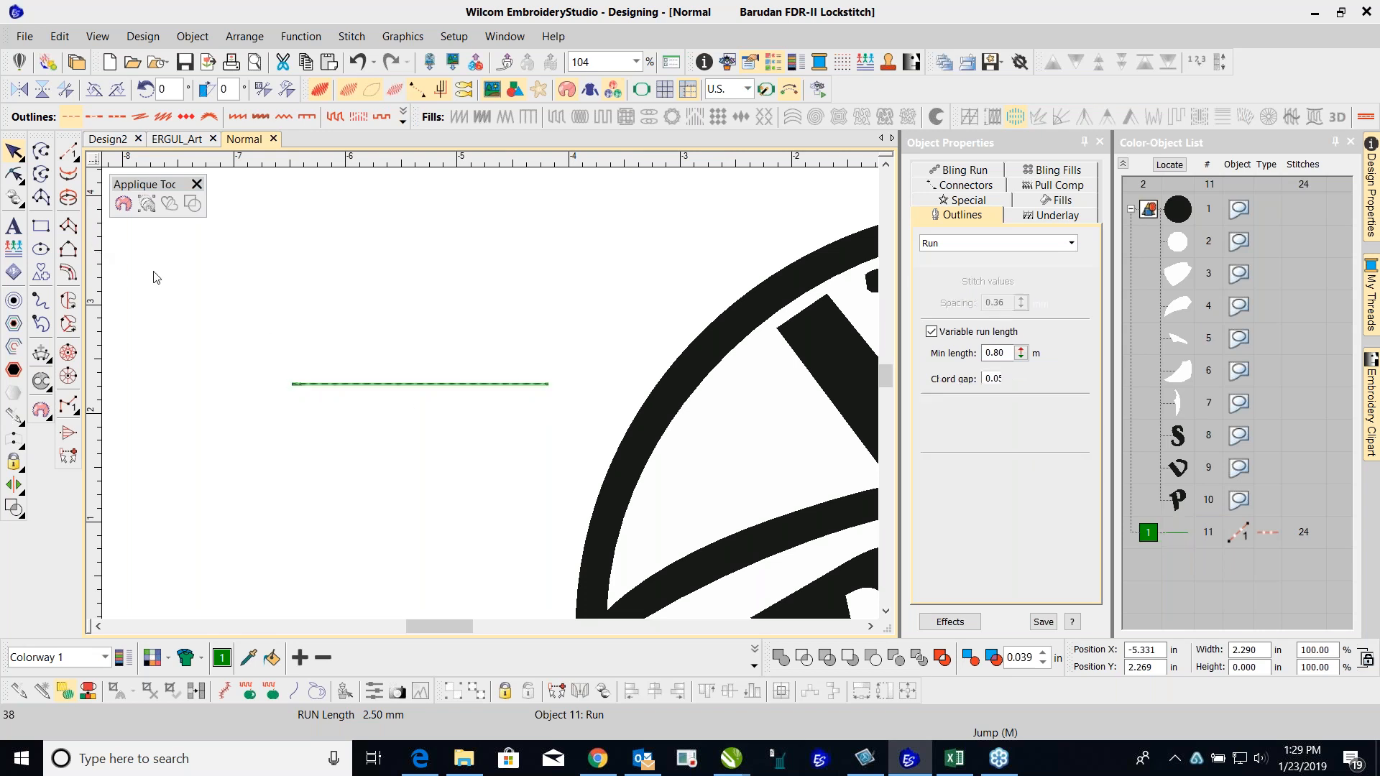
# Step: Digitize a horizontal satin Column A about 2.3 in long and 0.09 in wide just below the run line
pyautogui.click(68, 227)
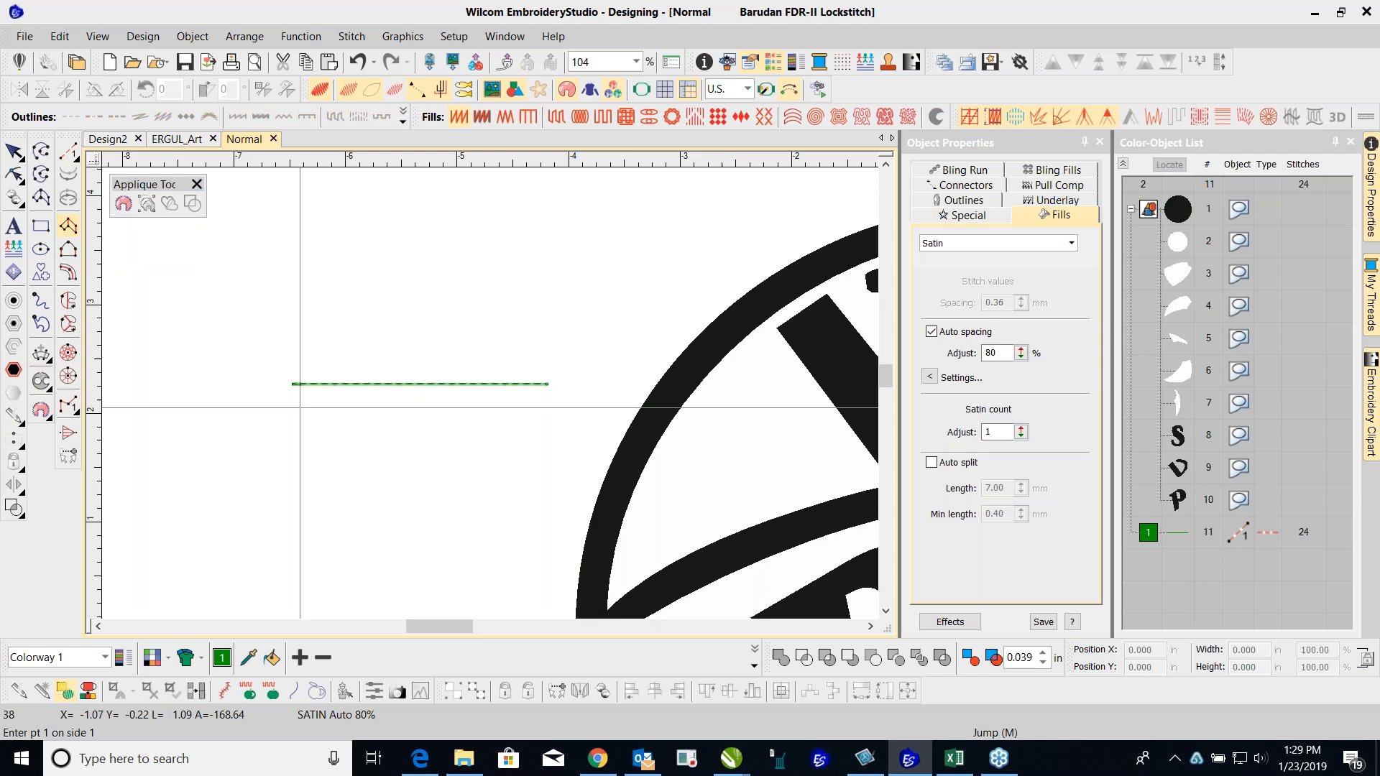
pyautogui.click(295, 401)
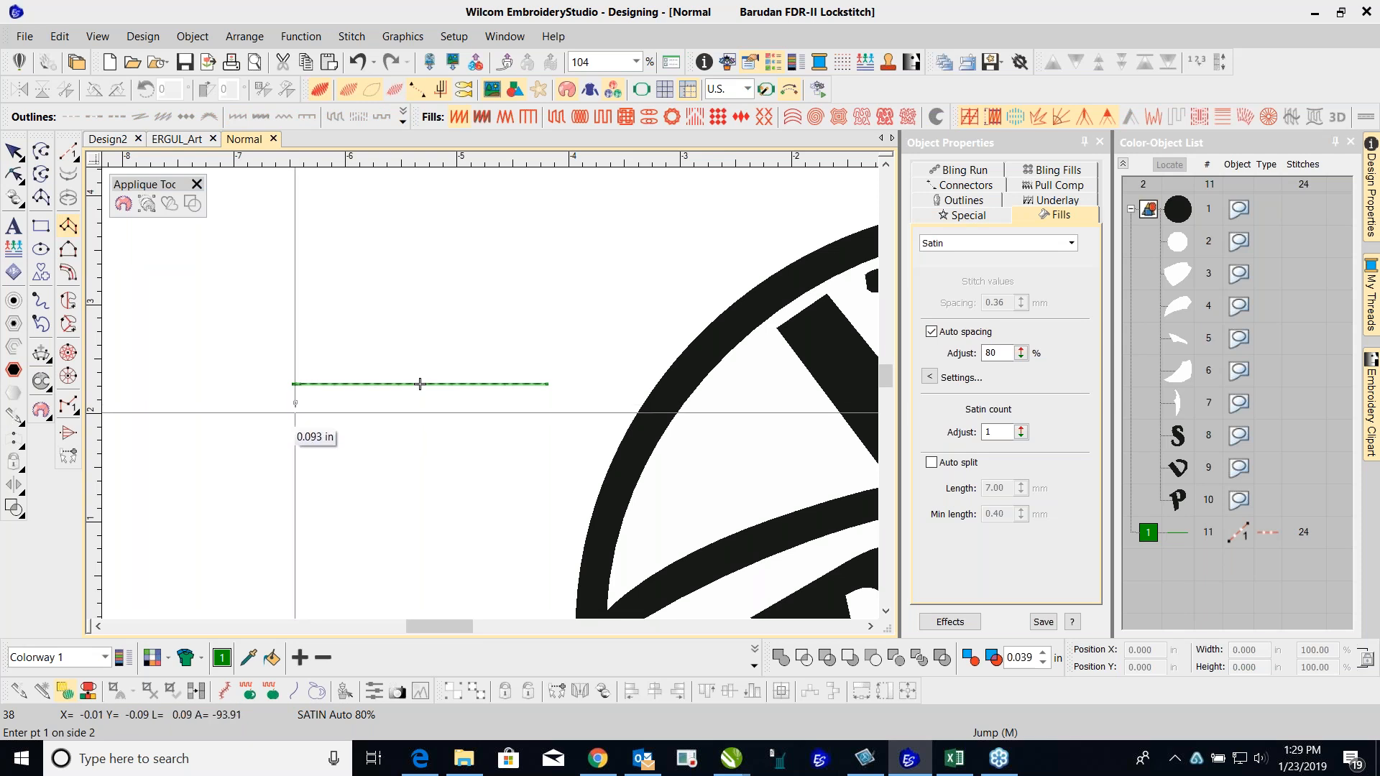
pyautogui.click(294, 411)
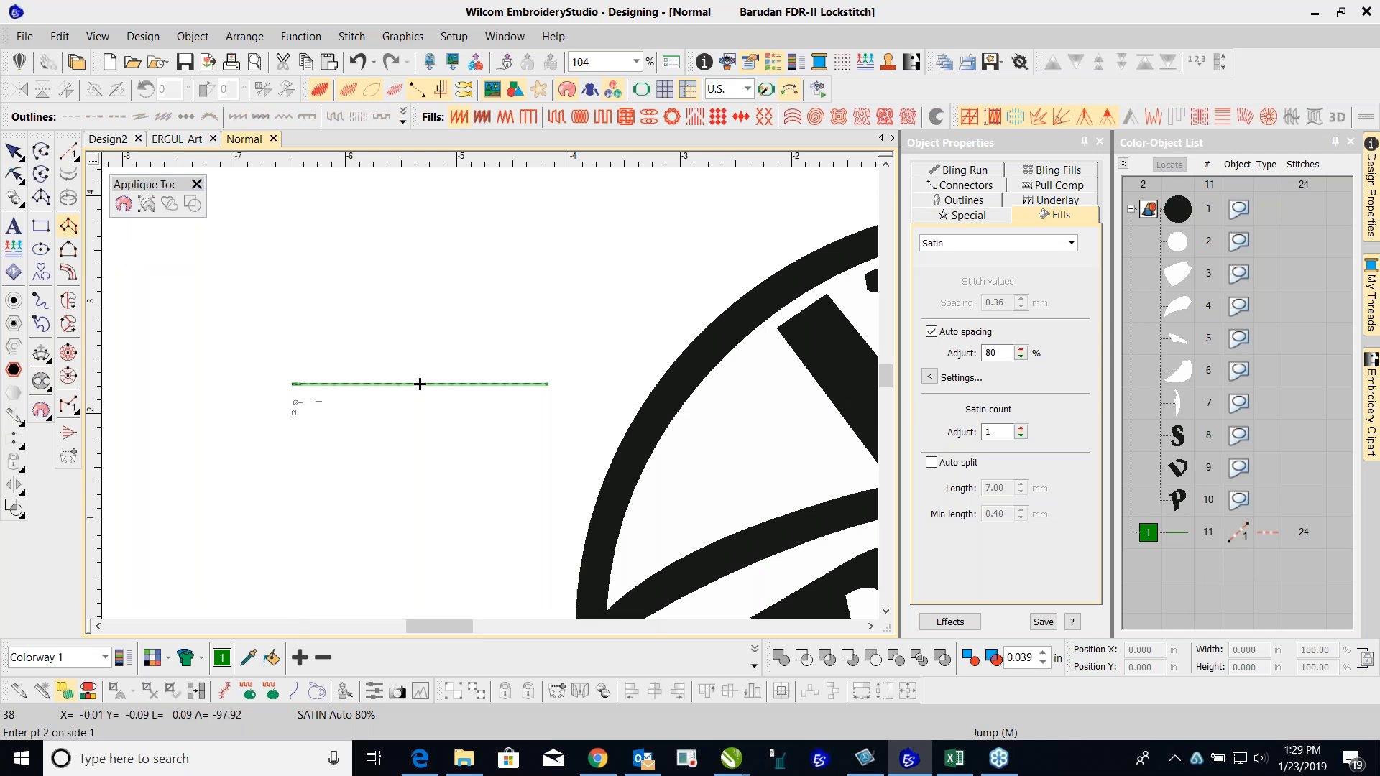
pyautogui.click(549, 399)
pyautogui.press('Return')
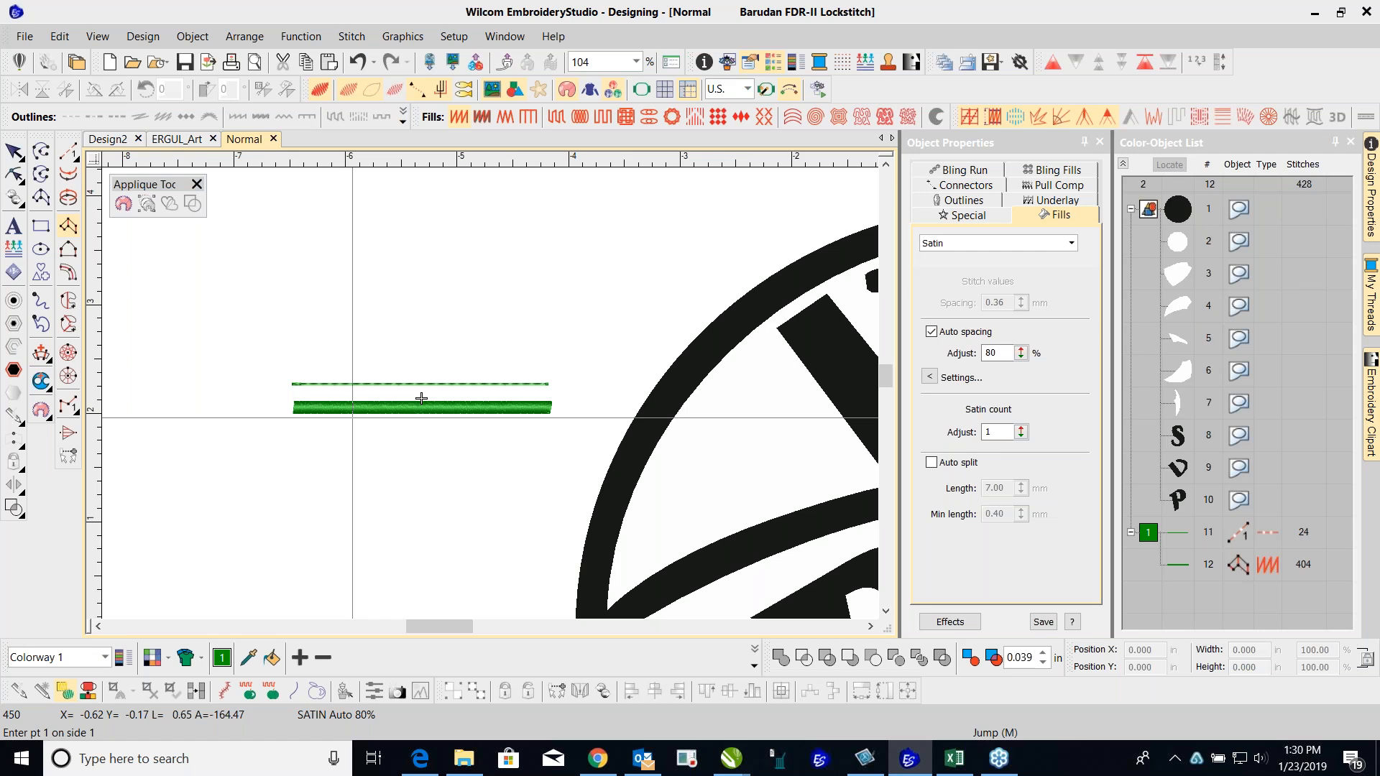
pyautogui.press('Escape')
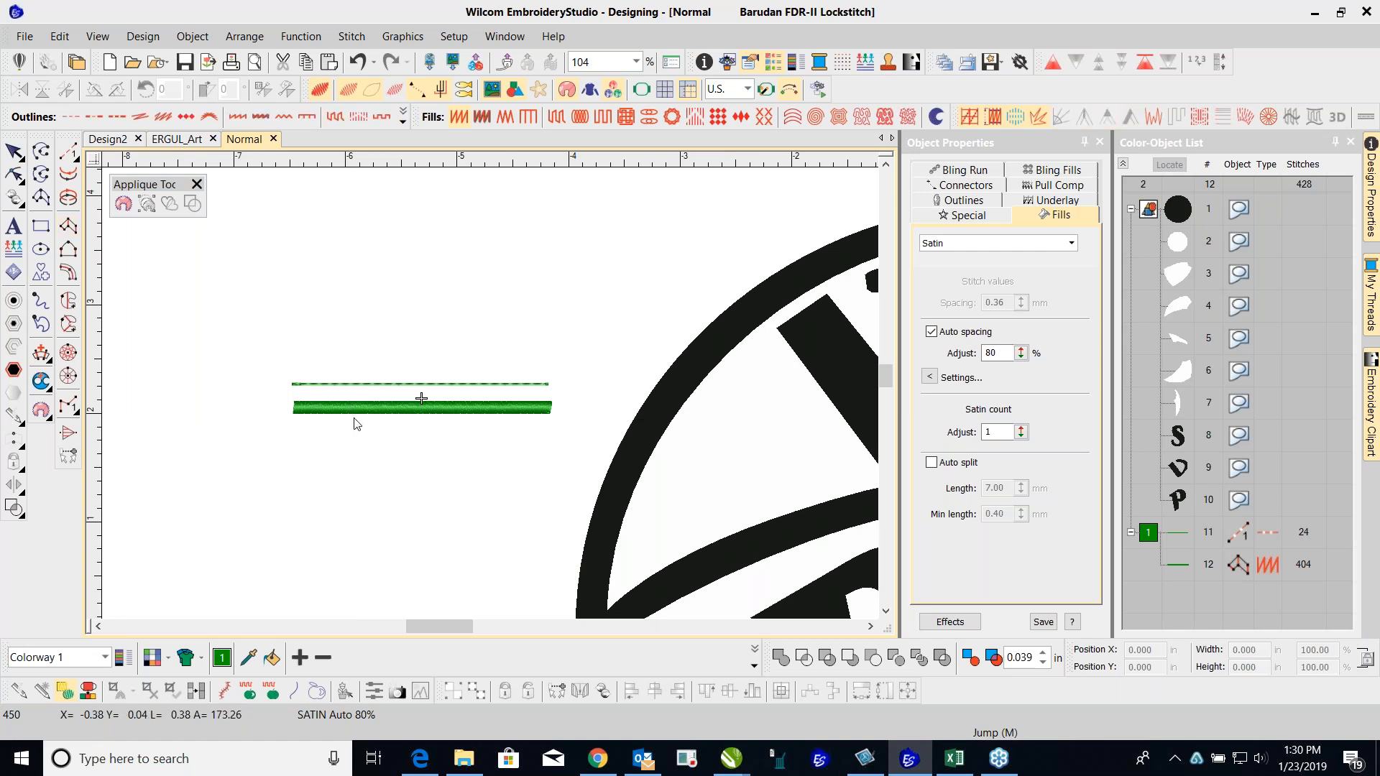
# Step: Duplicate the satin column below the original and stretch the copy to a height of about 0.35 in
pyautogui.click(366, 415)
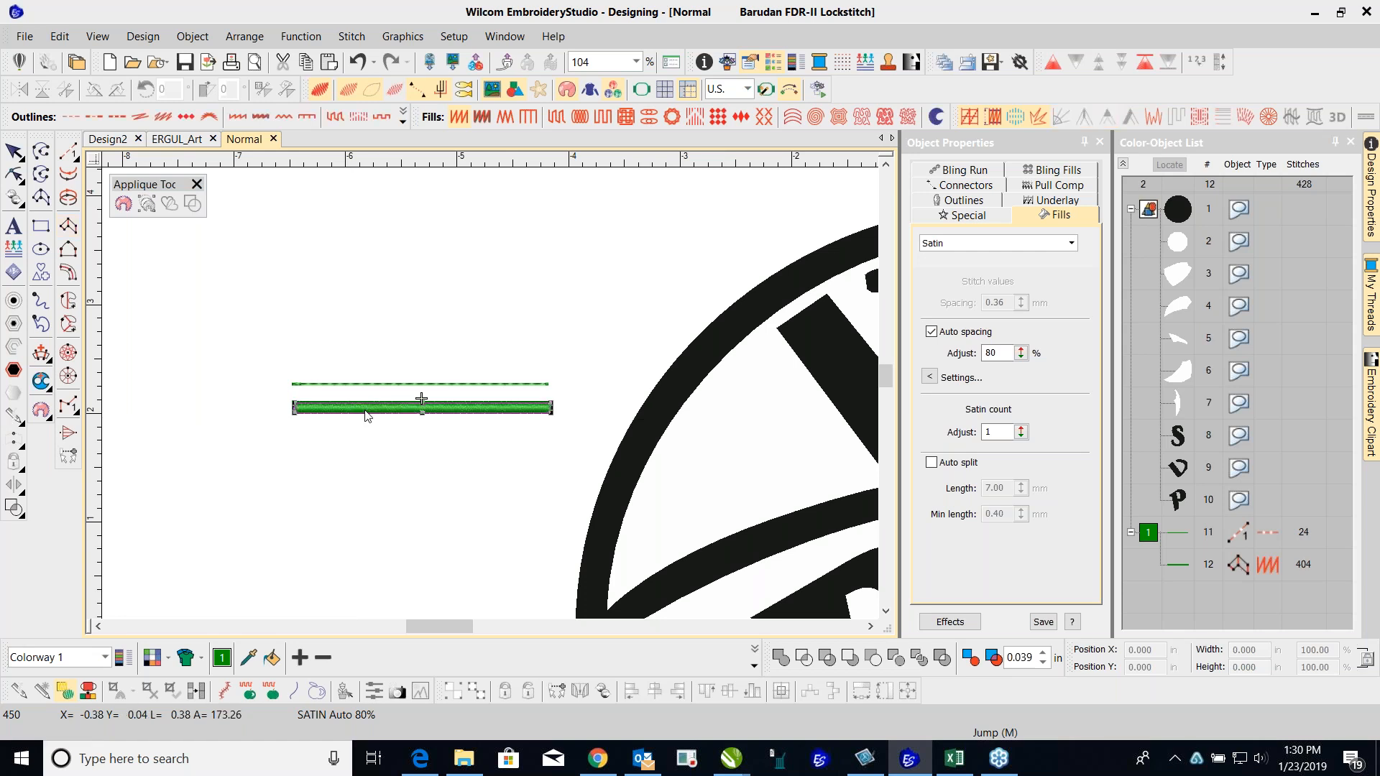
pyautogui.moveTo(427, 408); pyautogui.dragTo(404, 482)
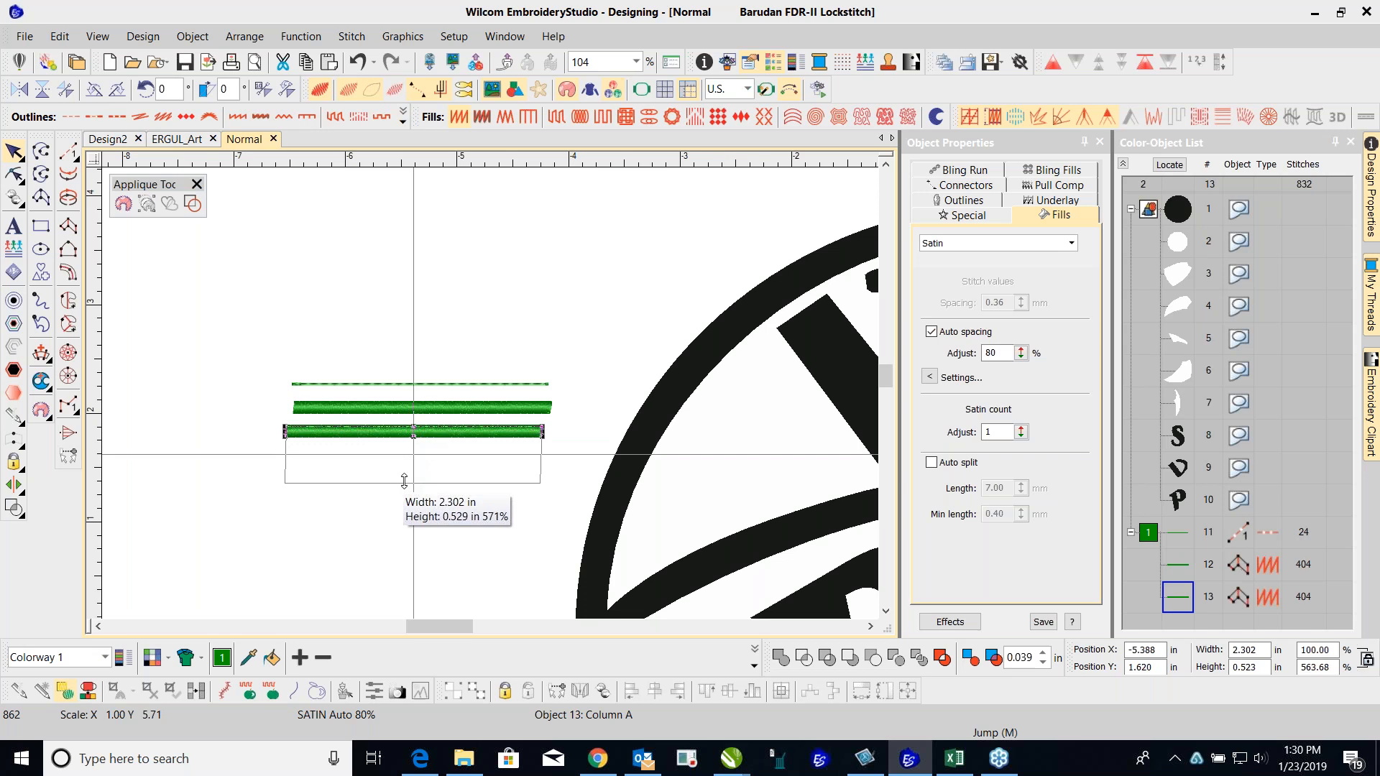
pyautogui.moveTo(403, 479); pyautogui.dragTo(403, 482)
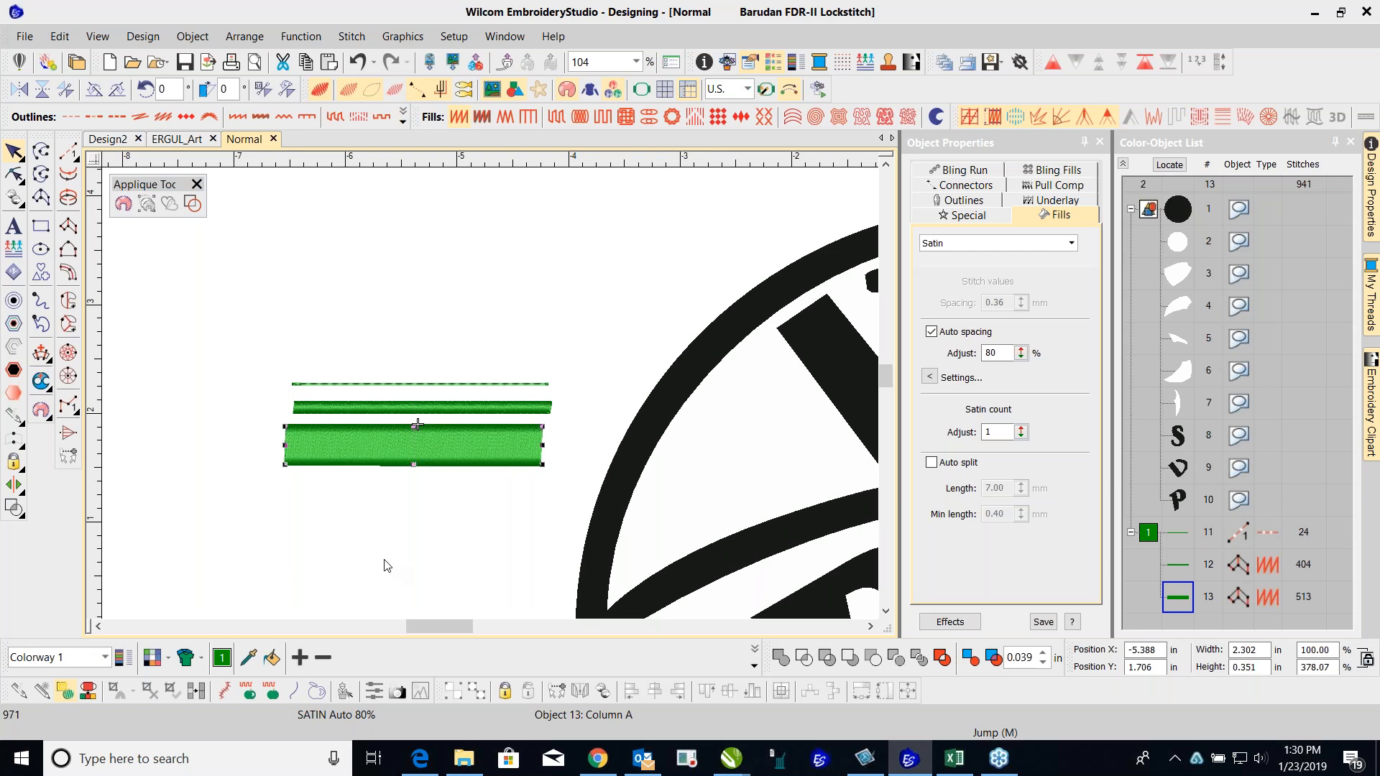
pyautogui.click(248, 348)
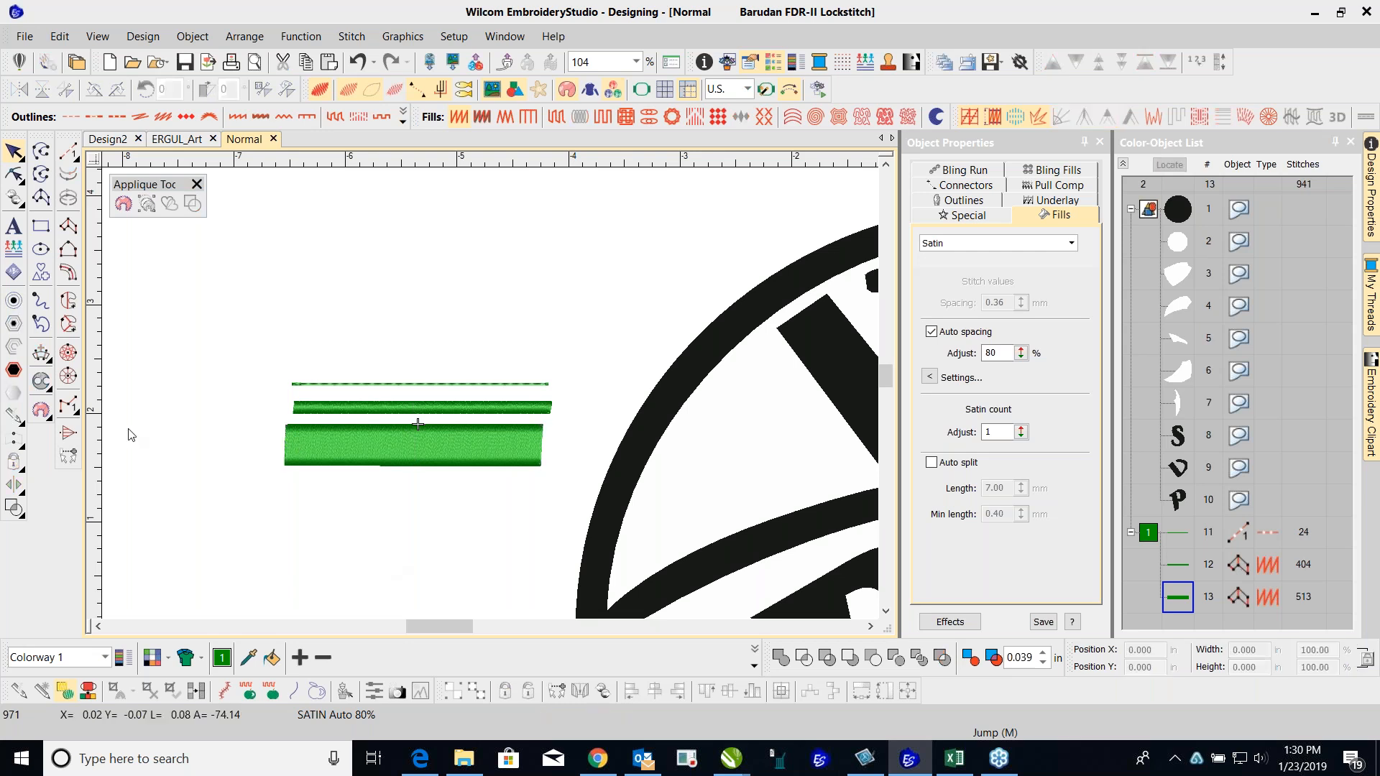
# Step: Digitize a four-sided Tatami Complex Fill about 2.43 by 1.75 in below the satin columns, with a diagonal stitch angle
pyautogui.click(68, 301)
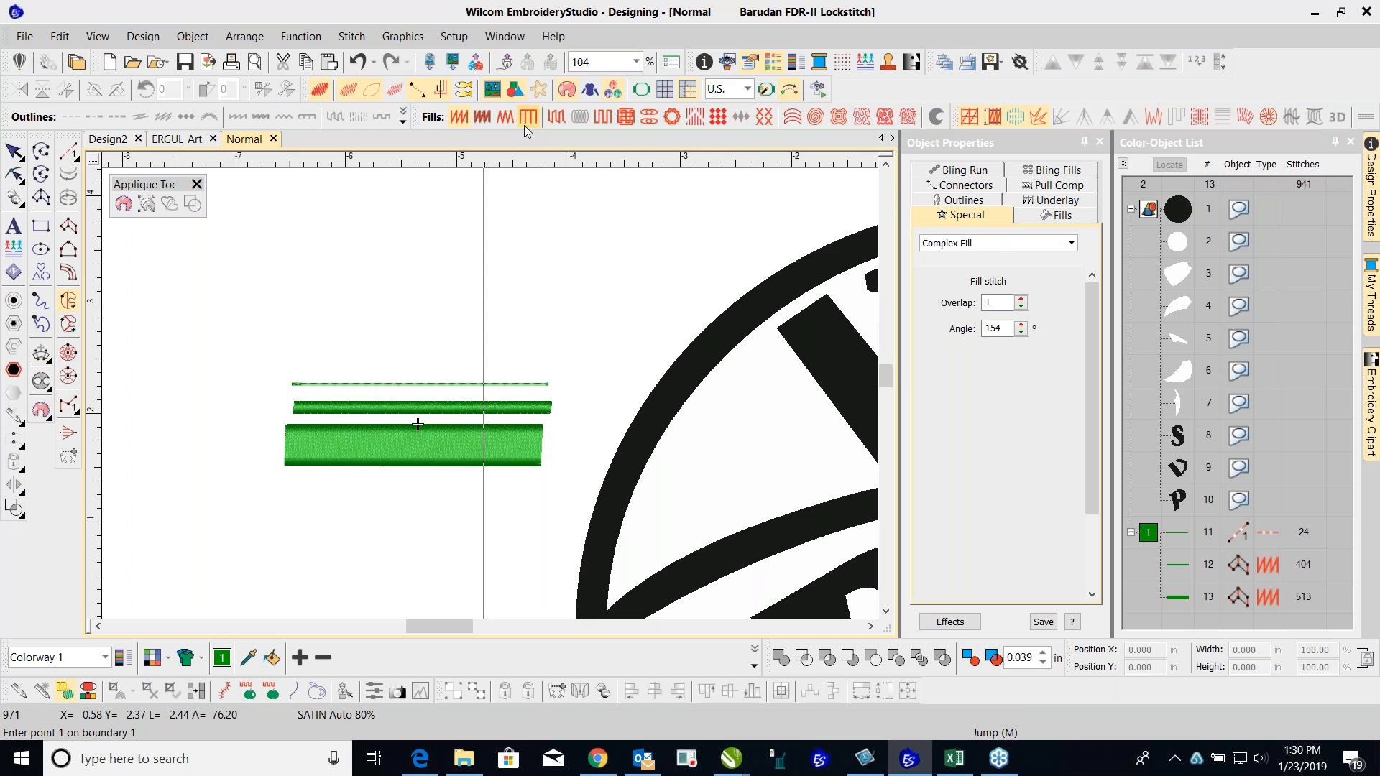
pyautogui.click(554, 117)
pyautogui.click(299, 496)
pyautogui.click(277, 607)
pyautogui.click(629, 579)
pyautogui.click(653, 390)
pyautogui.press('Return')
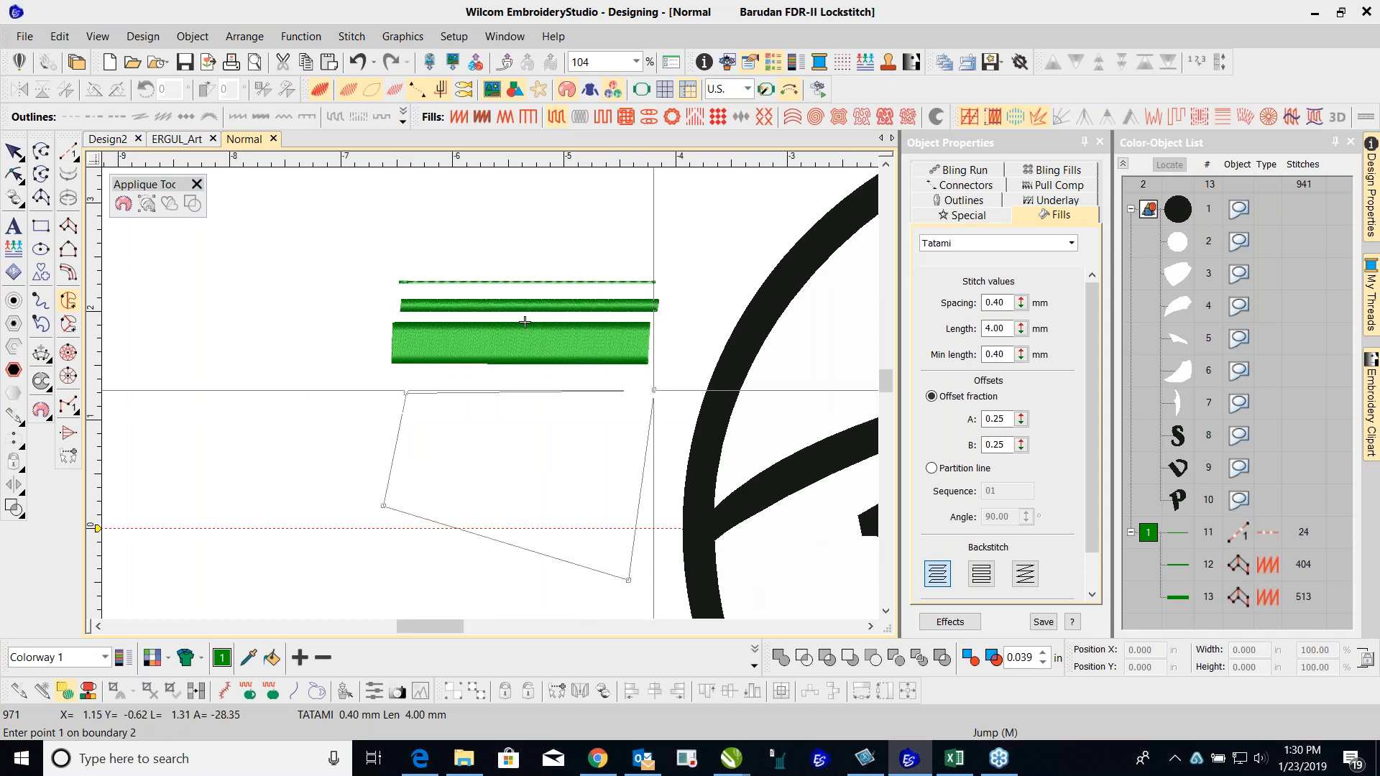
pyautogui.press('Return')
pyautogui.click(434, 573)
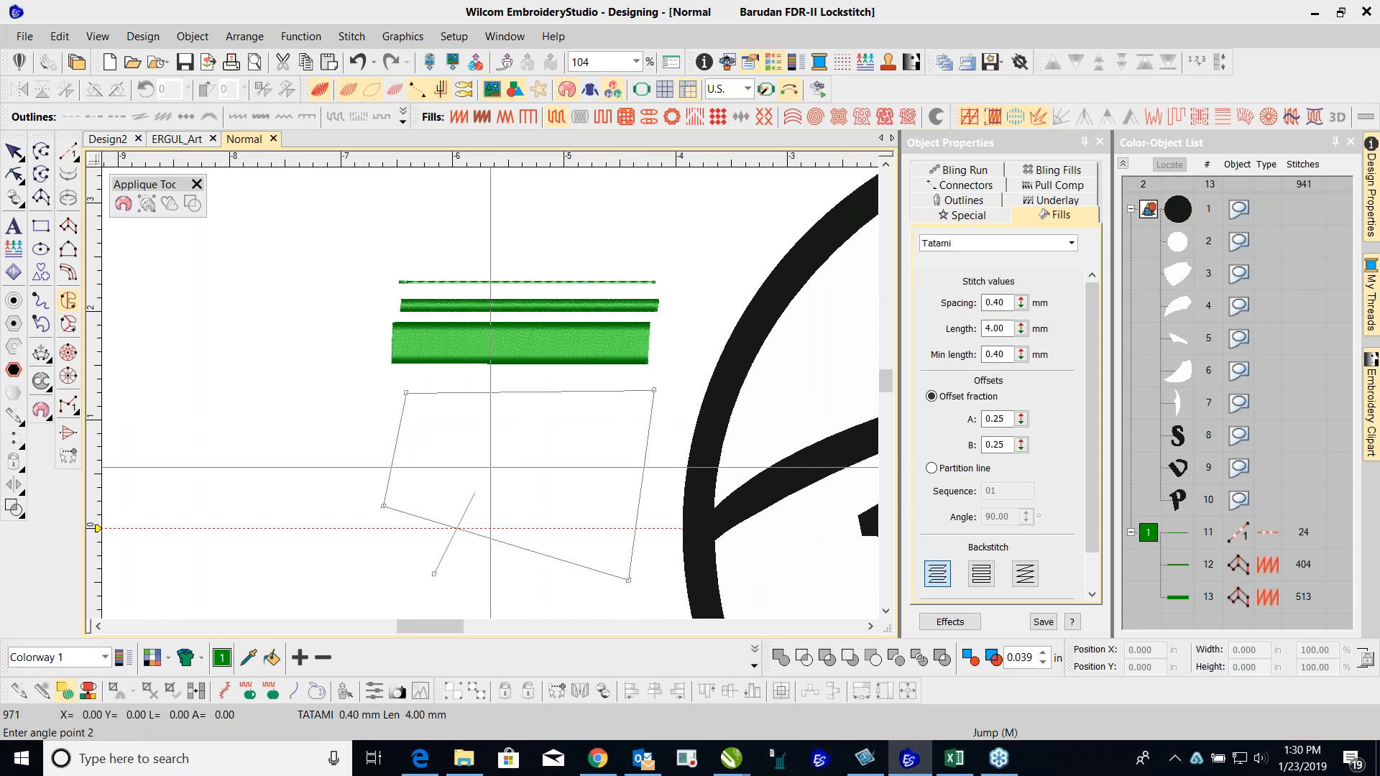
pyautogui.click(490, 467)
pyautogui.press('Escape')
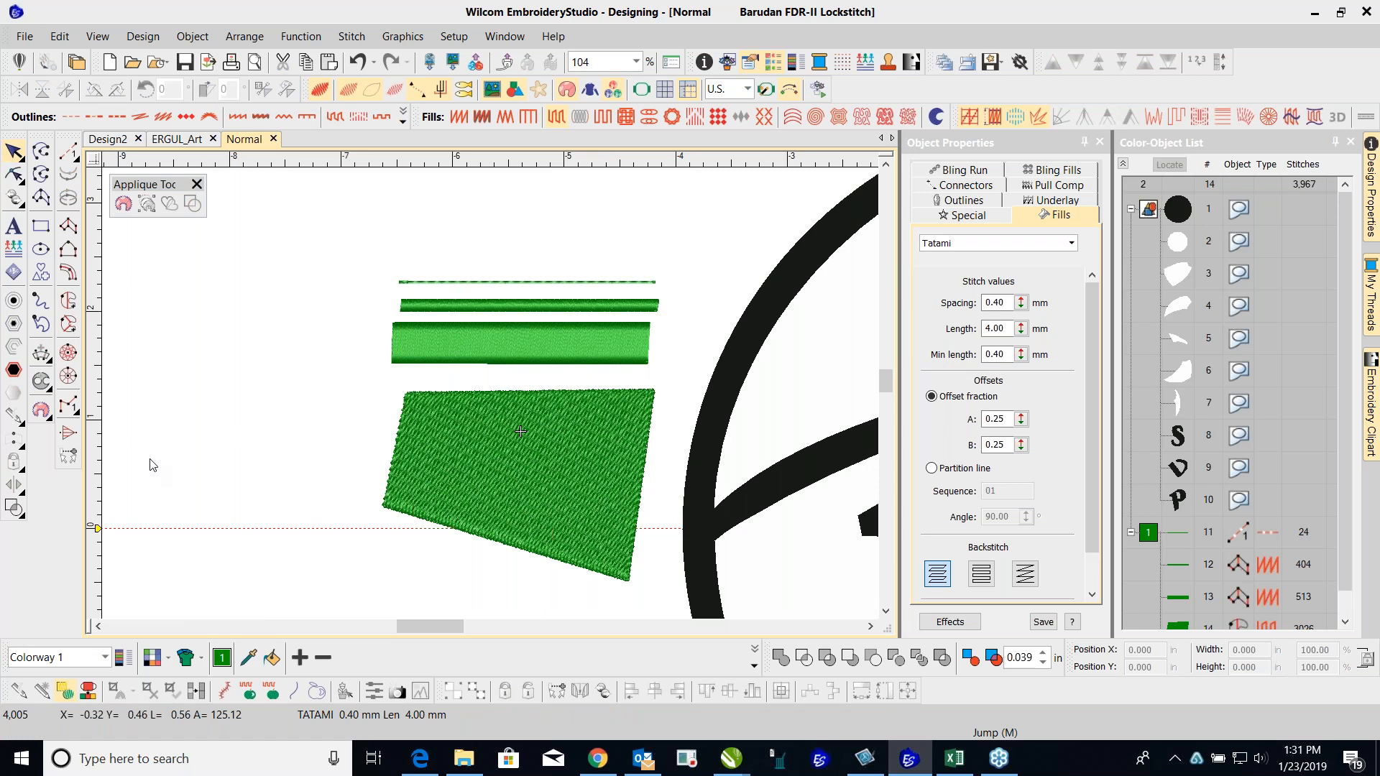
# Step: Examine the tatami sample and compare the stitch samples with the ball logo's bands and letters
pyautogui.click(413, 427)
pyautogui.click(247, 406)
pyautogui.click(431, 404)
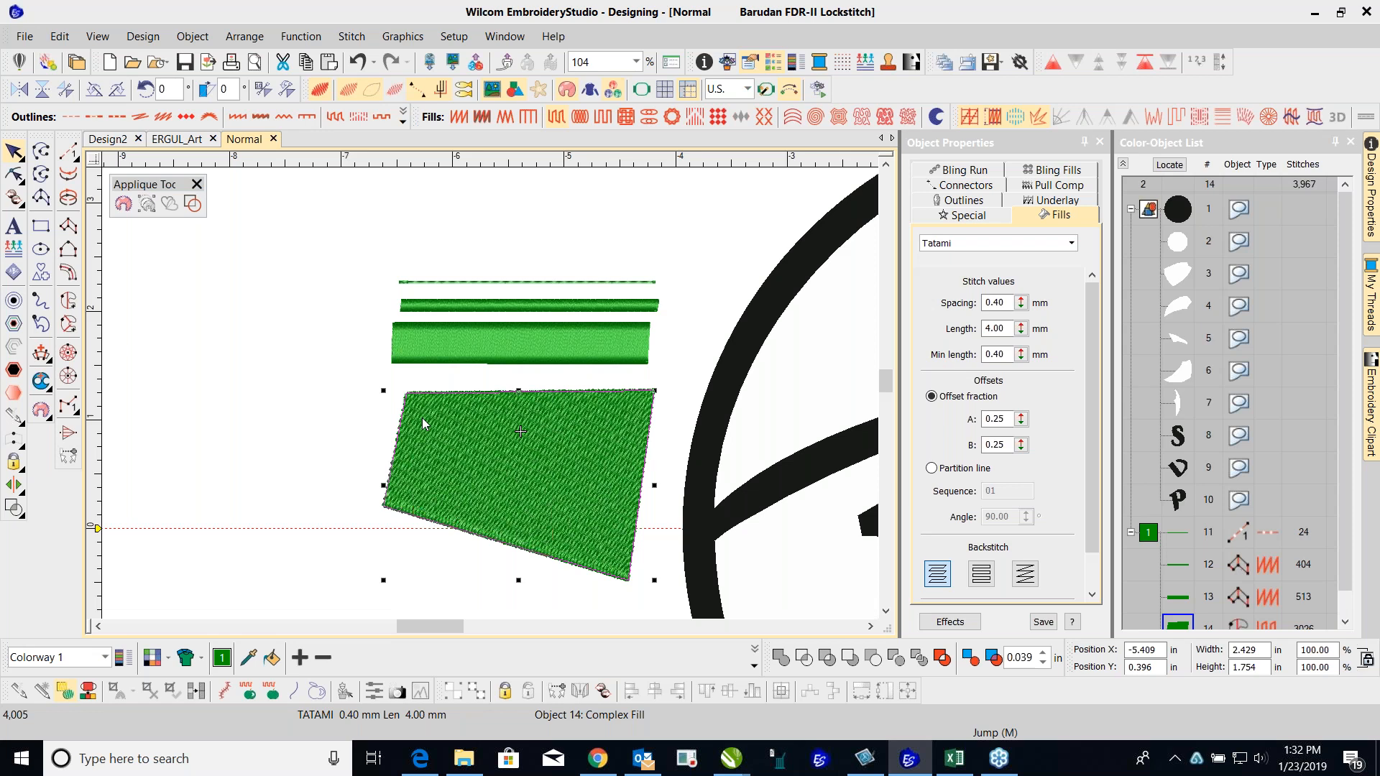
pyautogui.click(306, 310)
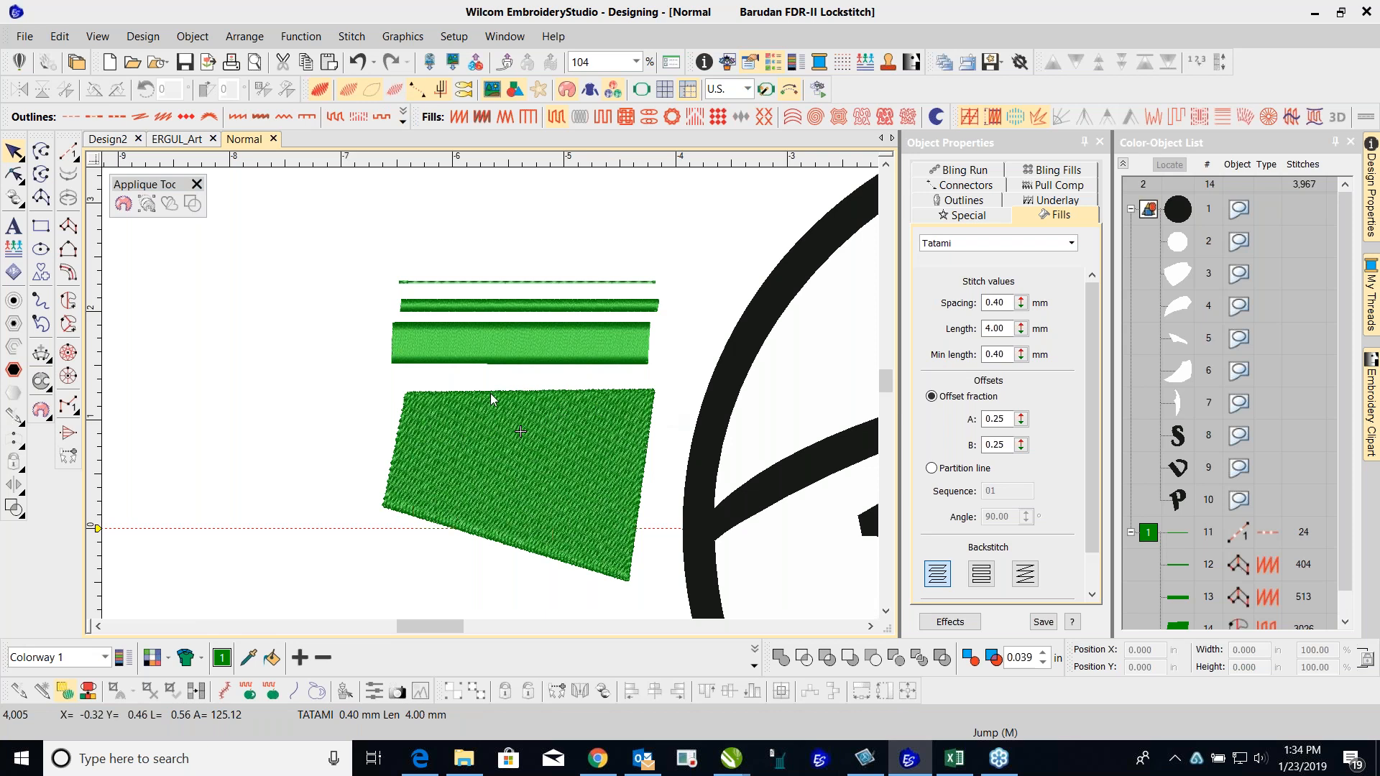
pyautogui.scroll(-2, 491, 393)
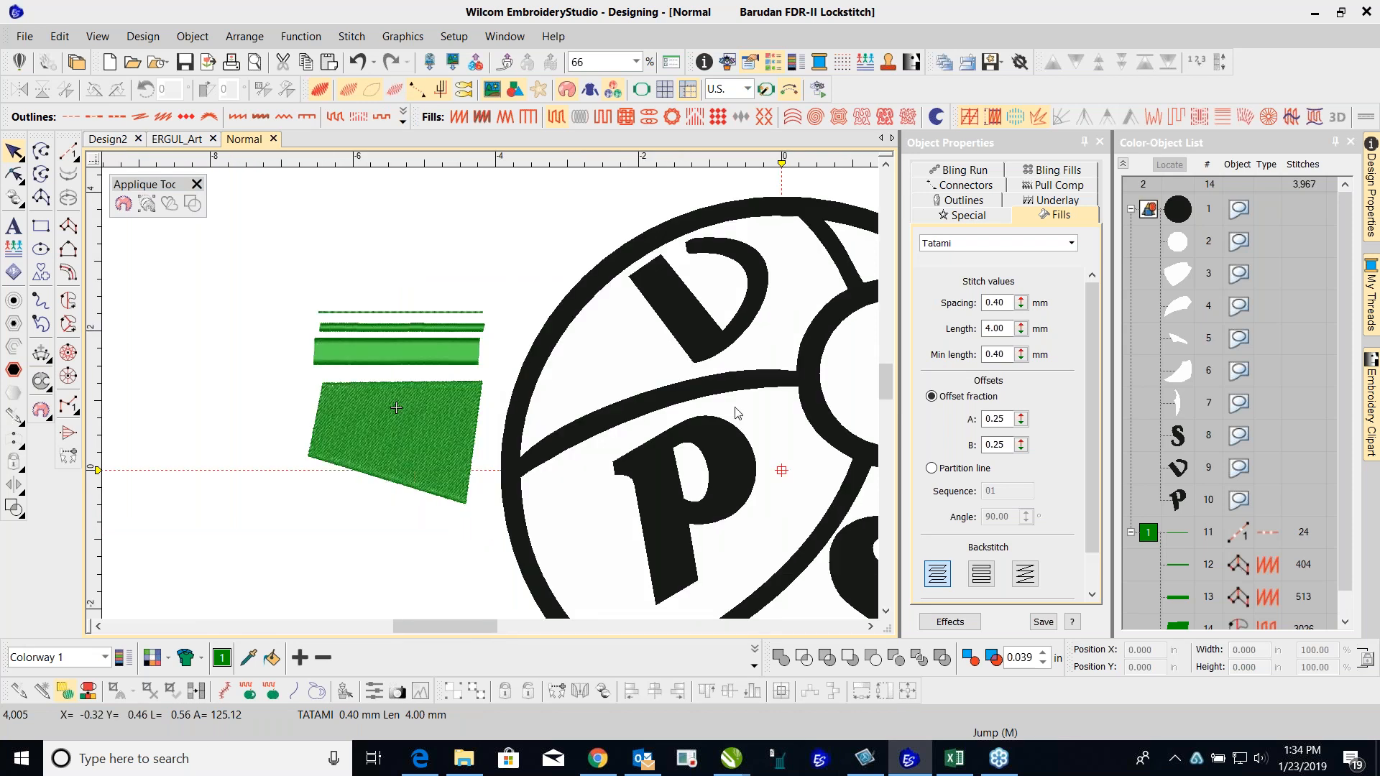
pyautogui.scroll(3, 491, 399)
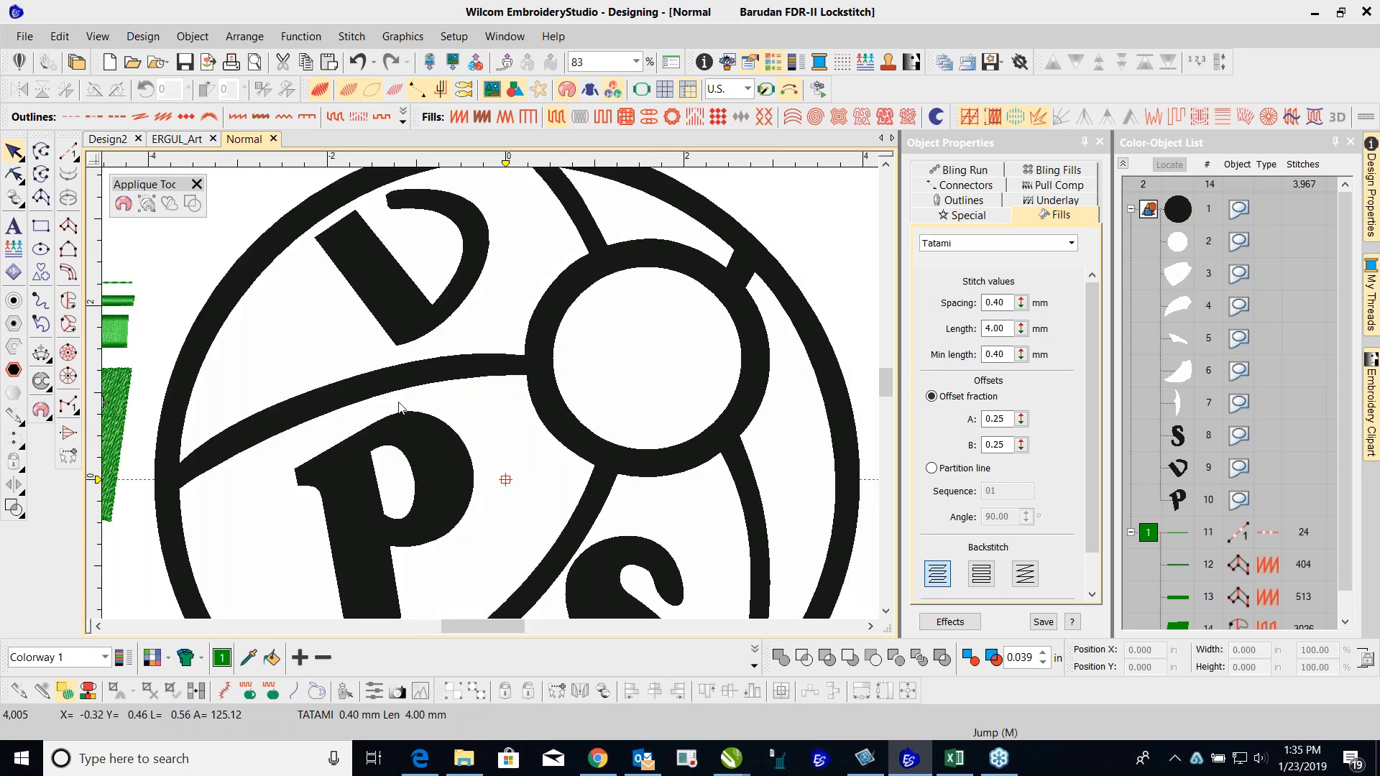
pyautogui.scroll(-2, 491, 398)
pyautogui.scroll(-2, 491, 397)
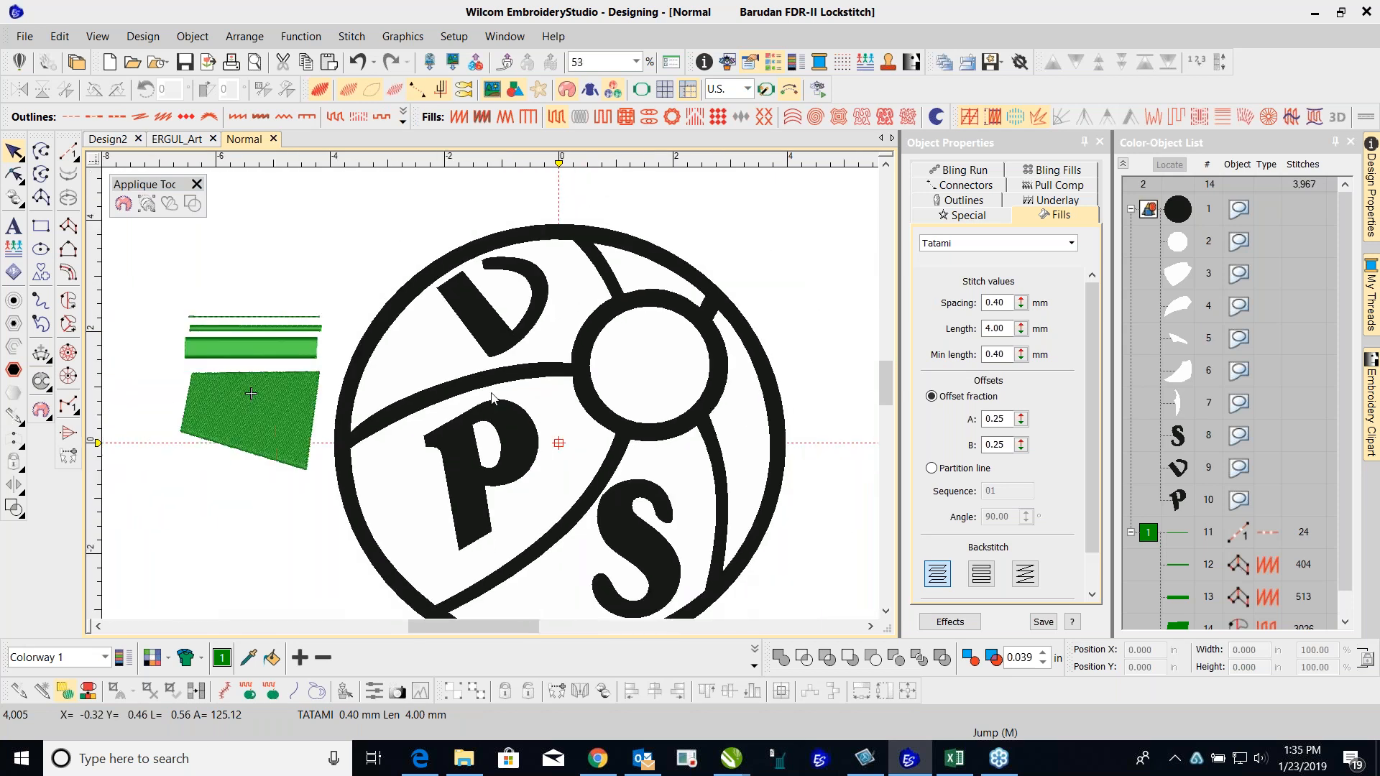
# Step: Delete all the green run, satin and tatami stitch samples beside the ball logo
pyautogui.moveTo(136, 263); pyautogui.dragTo(344, 496)
pyautogui.press('Delete')
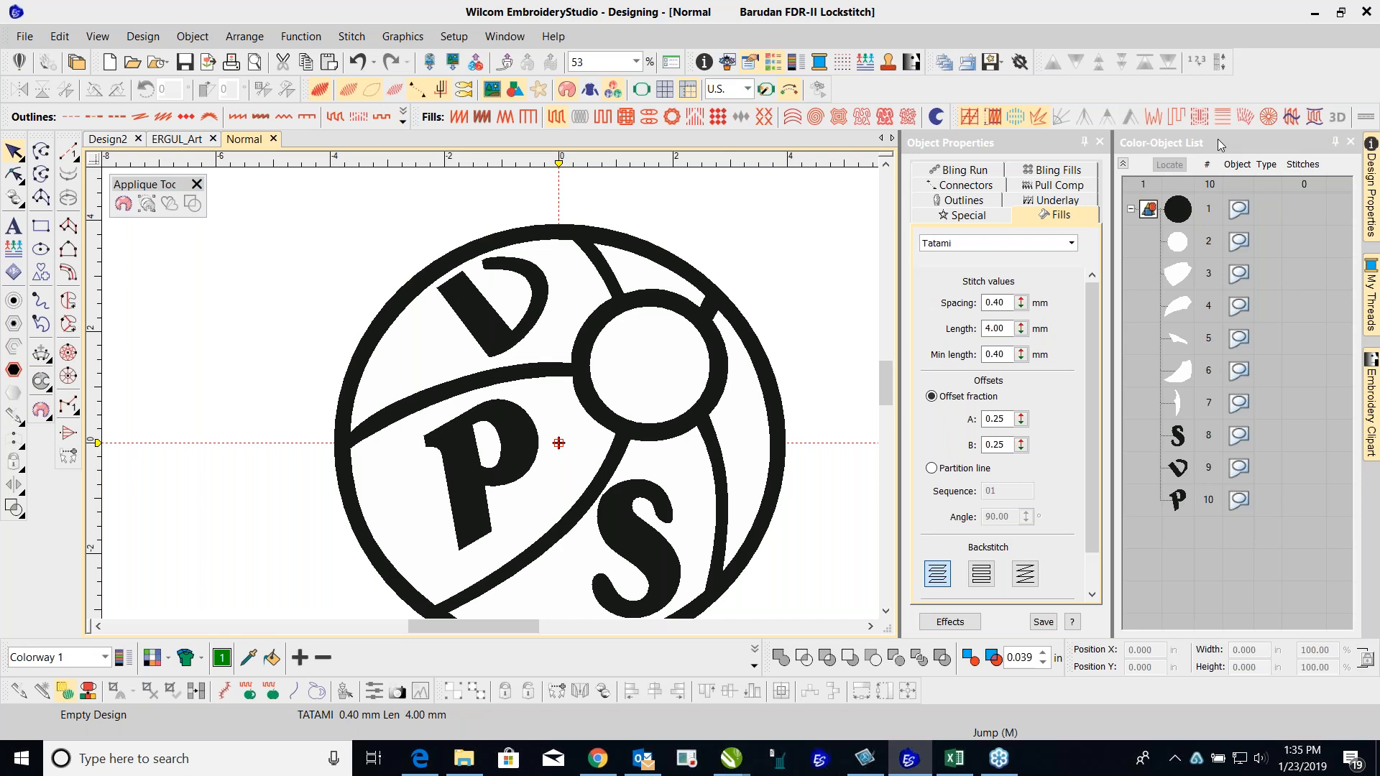
# Step: Collapse the Object Properties docker to auto-hide, reveal it, and pin it back in place
pyautogui.click(1084, 142)
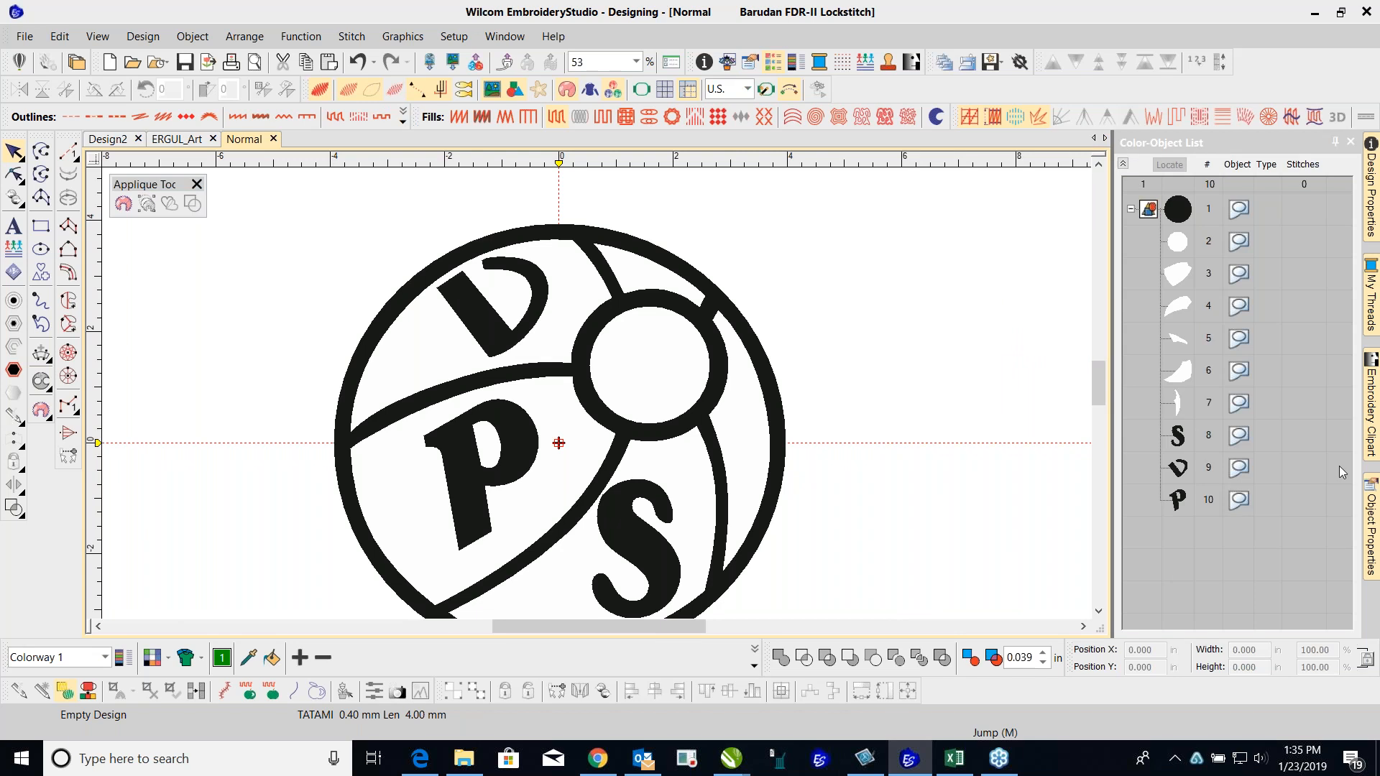
pyautogui.moveTo(1373, 505)
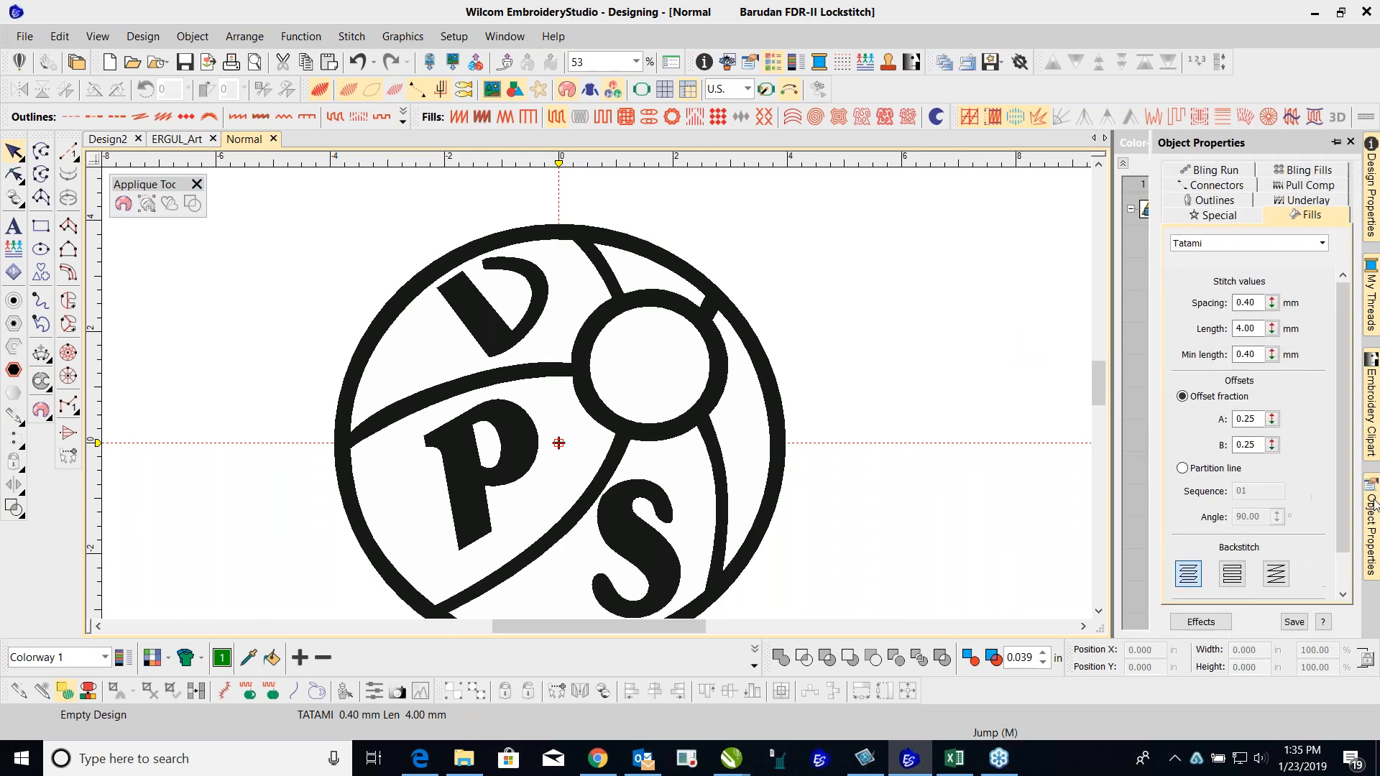
pyautogui.click(1337, 143)
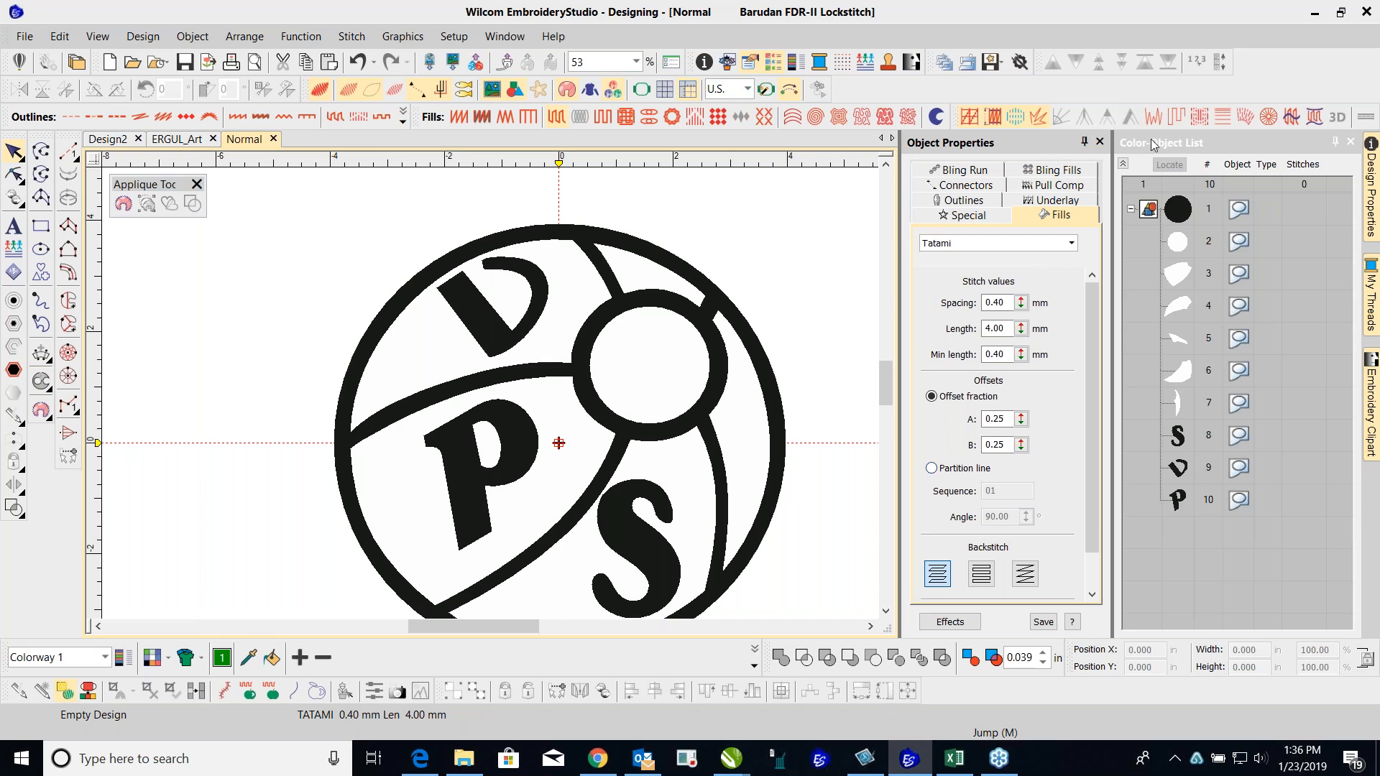
# Step: Select the ball's white vector shapes one by one from the object list to locate each in the logo
pyautogui.click(1175, 247)
pyautogui.click(1177, 279)
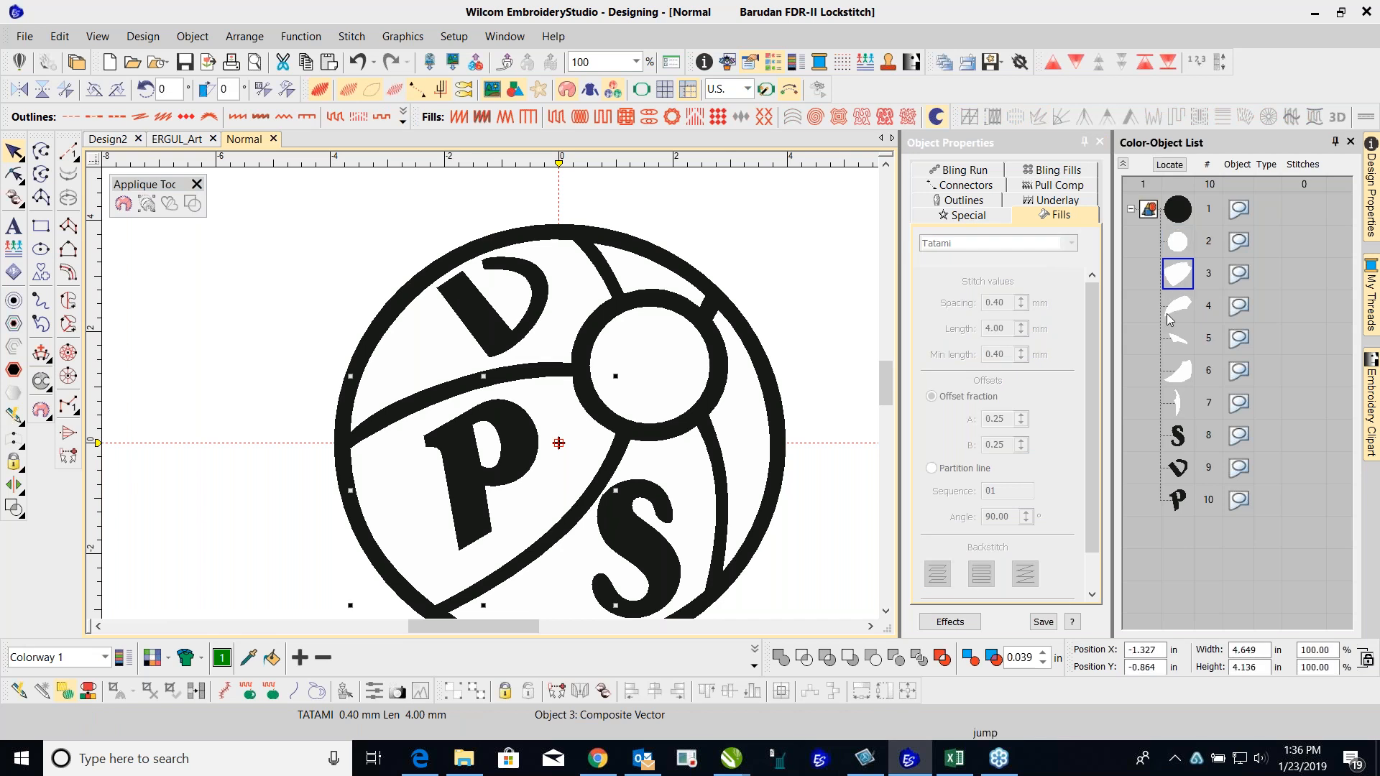
pyautogui.click(1180, 308)
pyautogui.click(1180, 335)
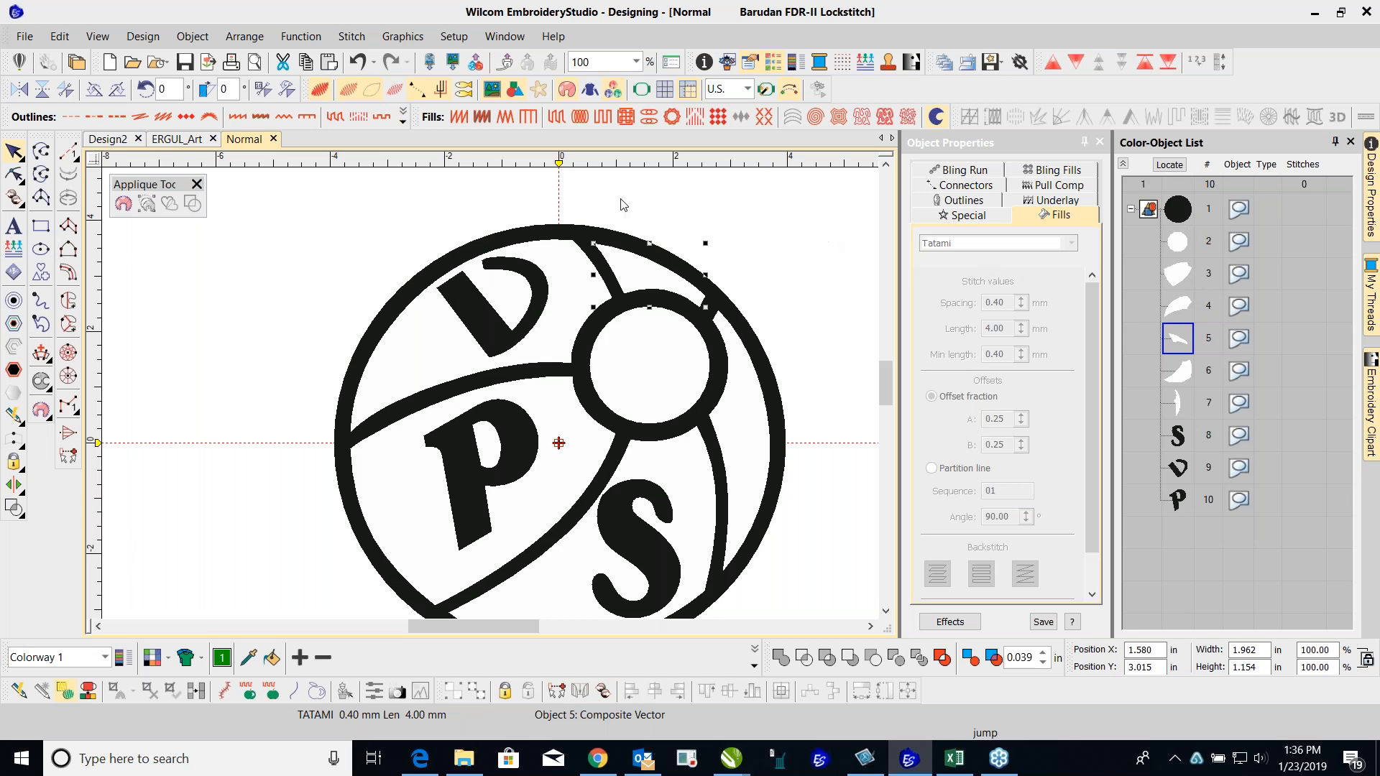
pyautogui.click(514, 90)
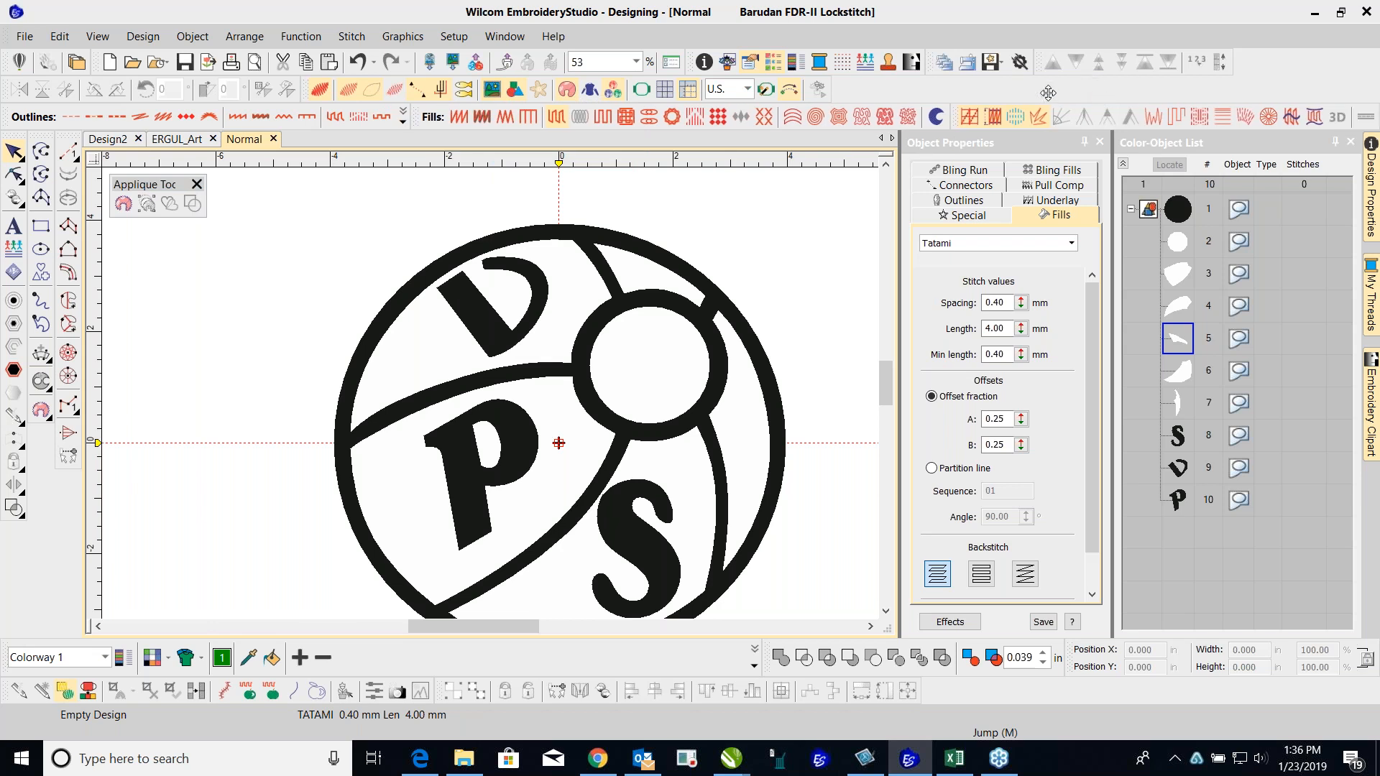
# Step: Shift the Fills toolbar to make room for more outline stitch types and inspect the outline types still hidden
pyautogui.moveTo(417, 118); pyautogui.dragTo(487, 116)
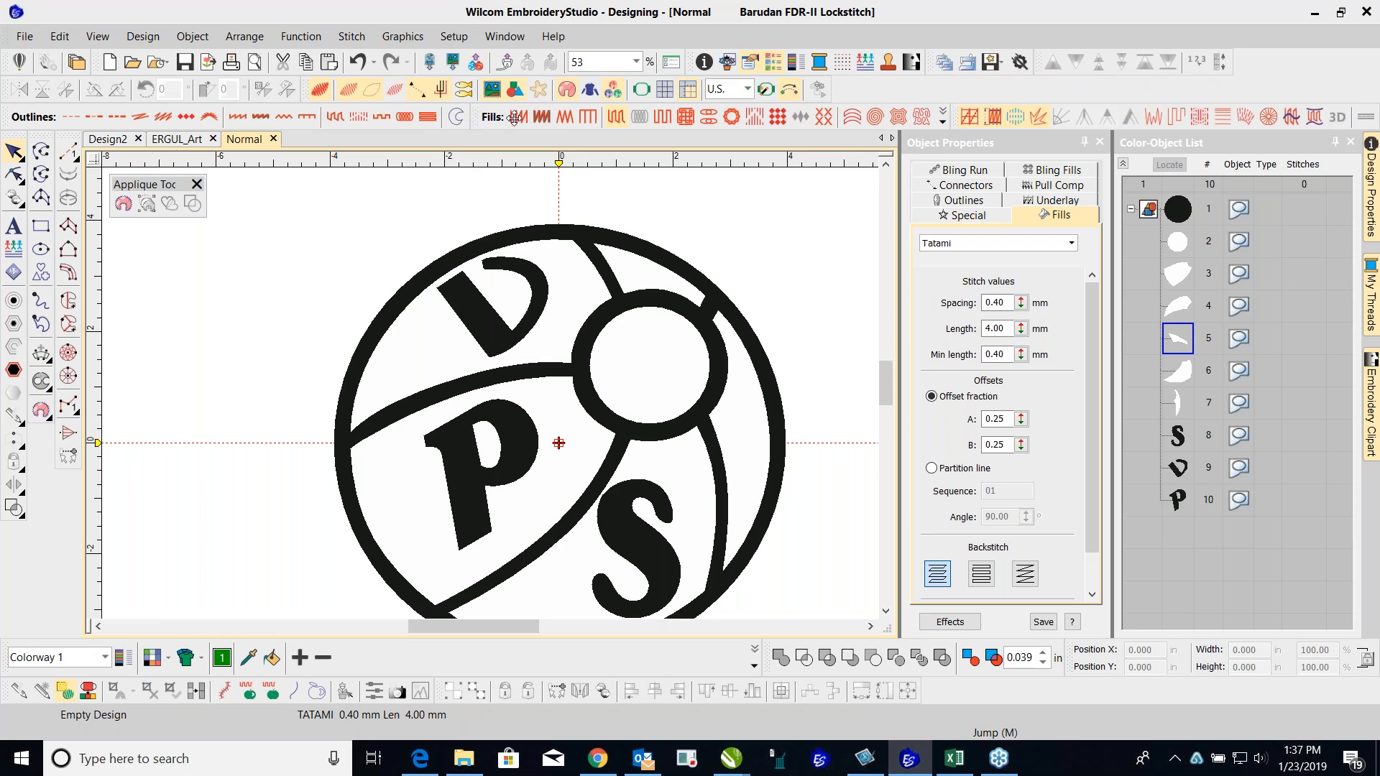
pyautogui.moveTo(470, 112)
pyautogui.mouseDown()
pyautogui.moveTo(455, 135)
pyautogui.moveTo(499, 117)
pyautogui.moveTo(467, 117)
pyautogui.mouseUp()
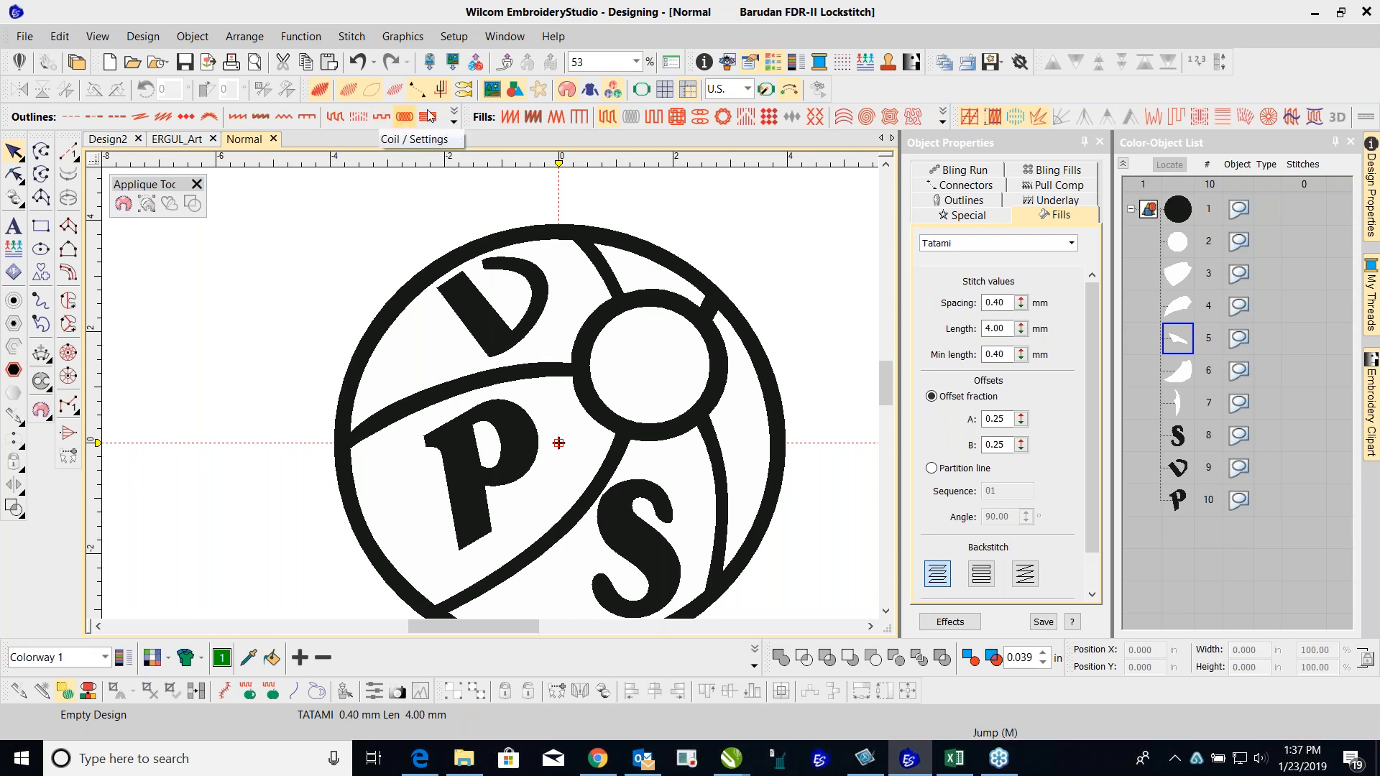
pyautogui.click(455, 124)
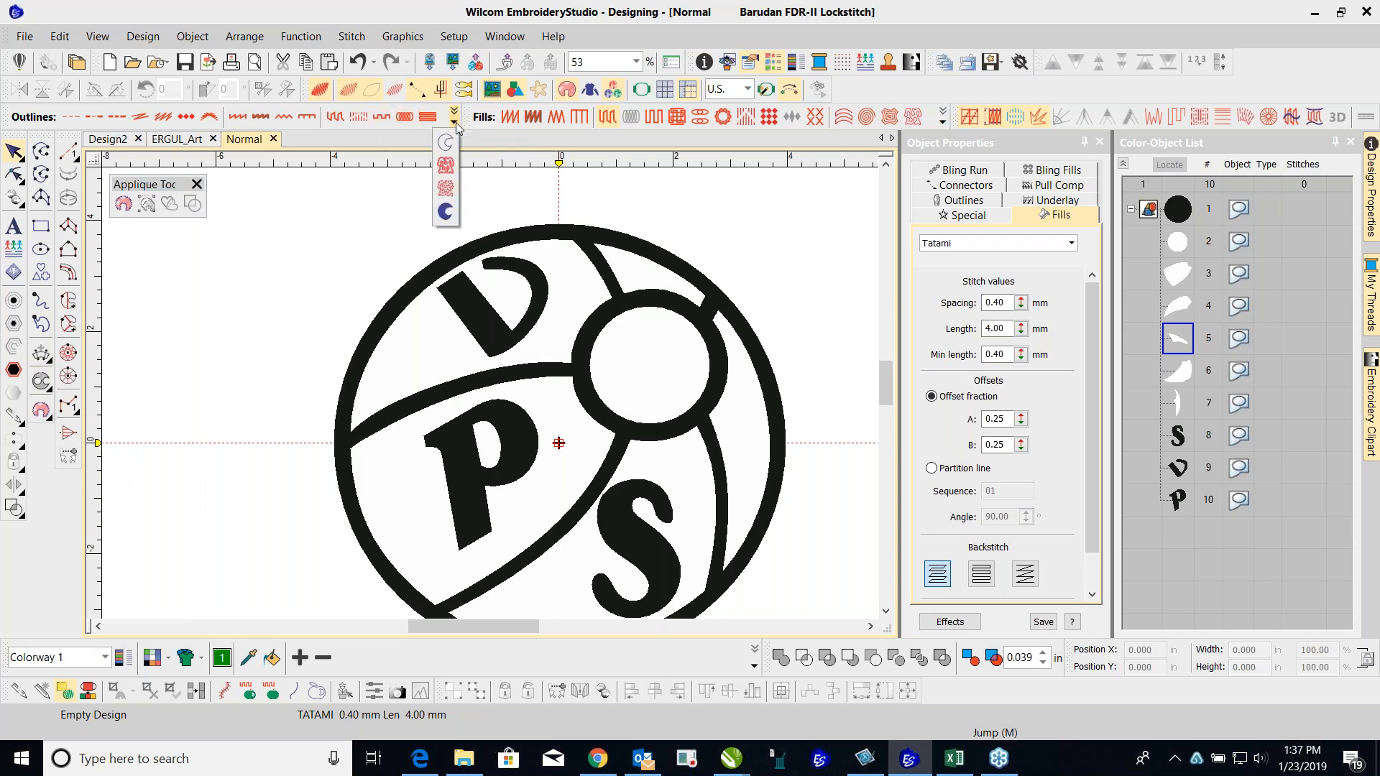
pyautogui.click(292, 190)
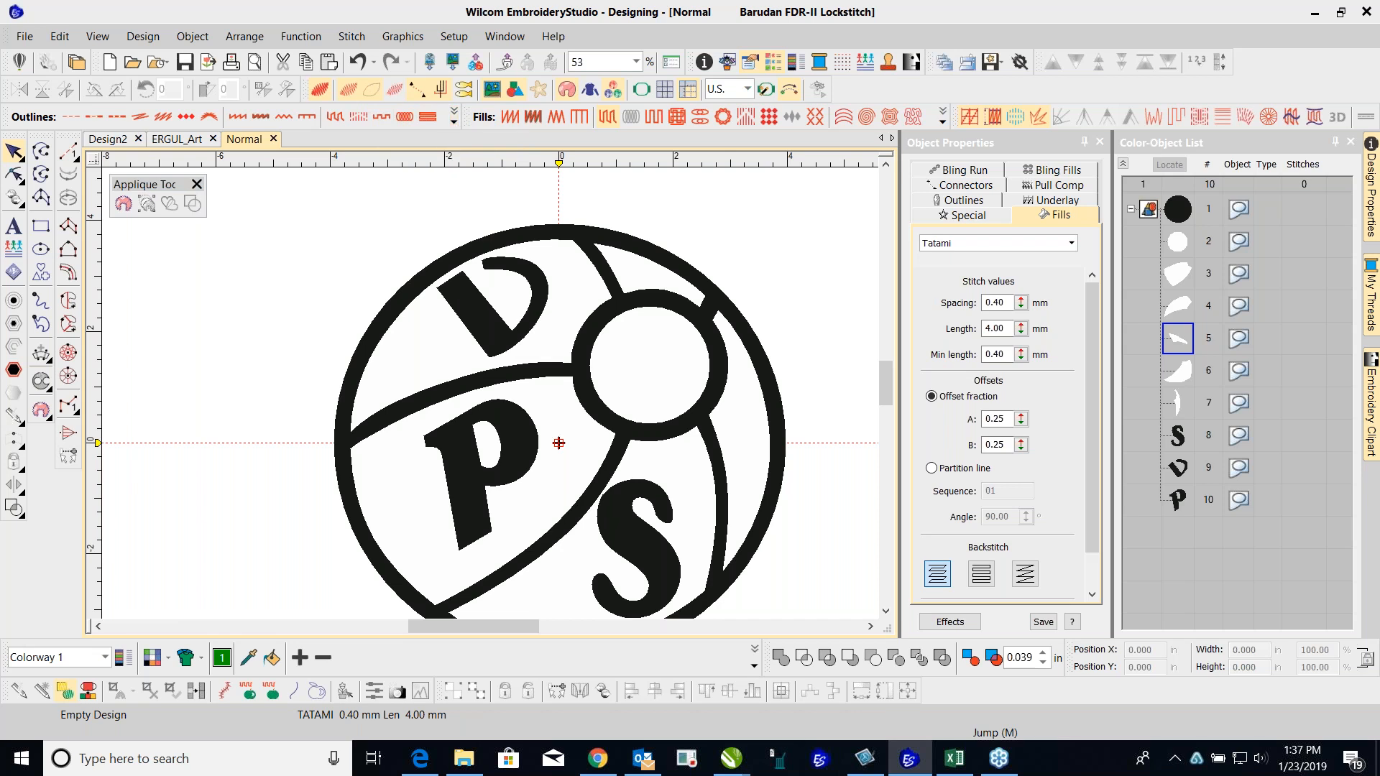
pyautogui.moveTo(465, 115); pyautogui.dragTo(480, 113)
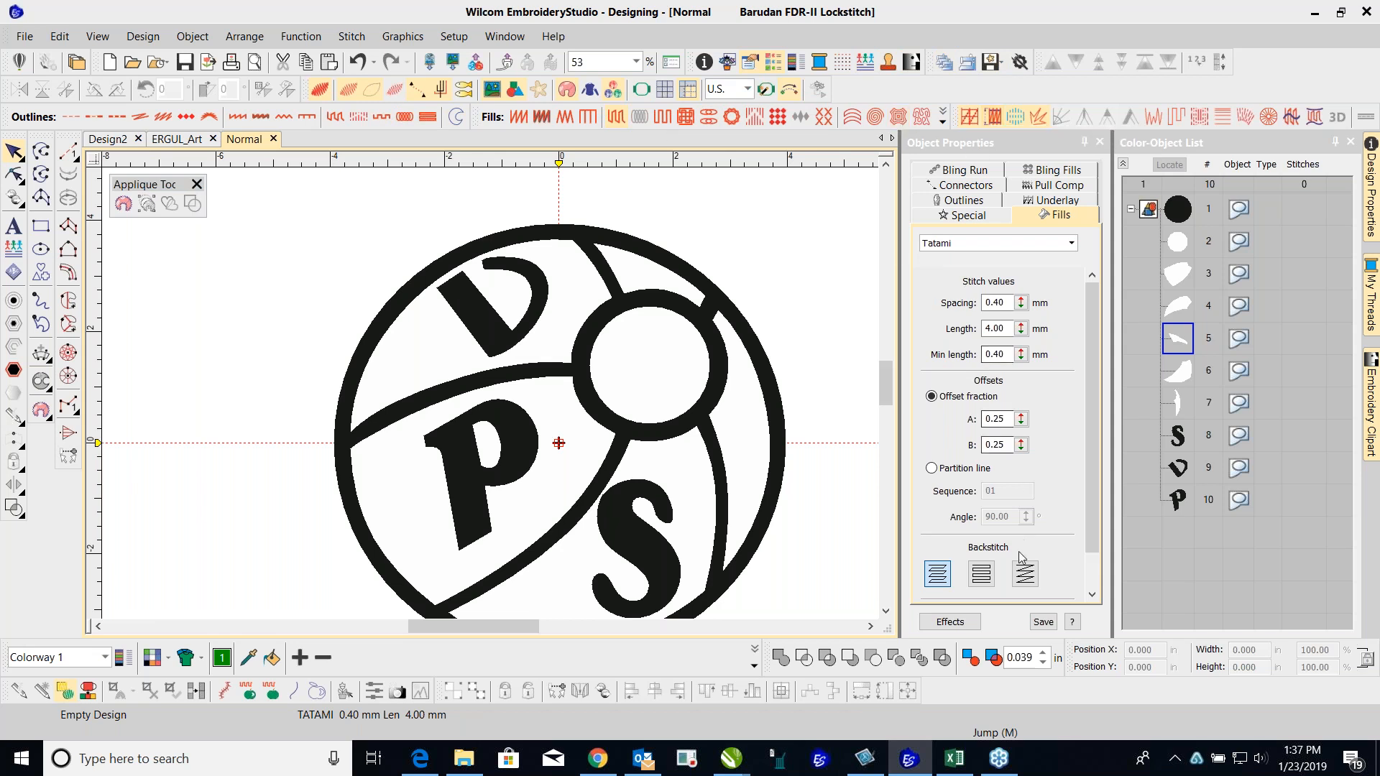
# Step: Set the Tatami fill's stitch spacing to 0.38 mm and stitch length to 3.80 mm
pyautogui.click(1051, 623)
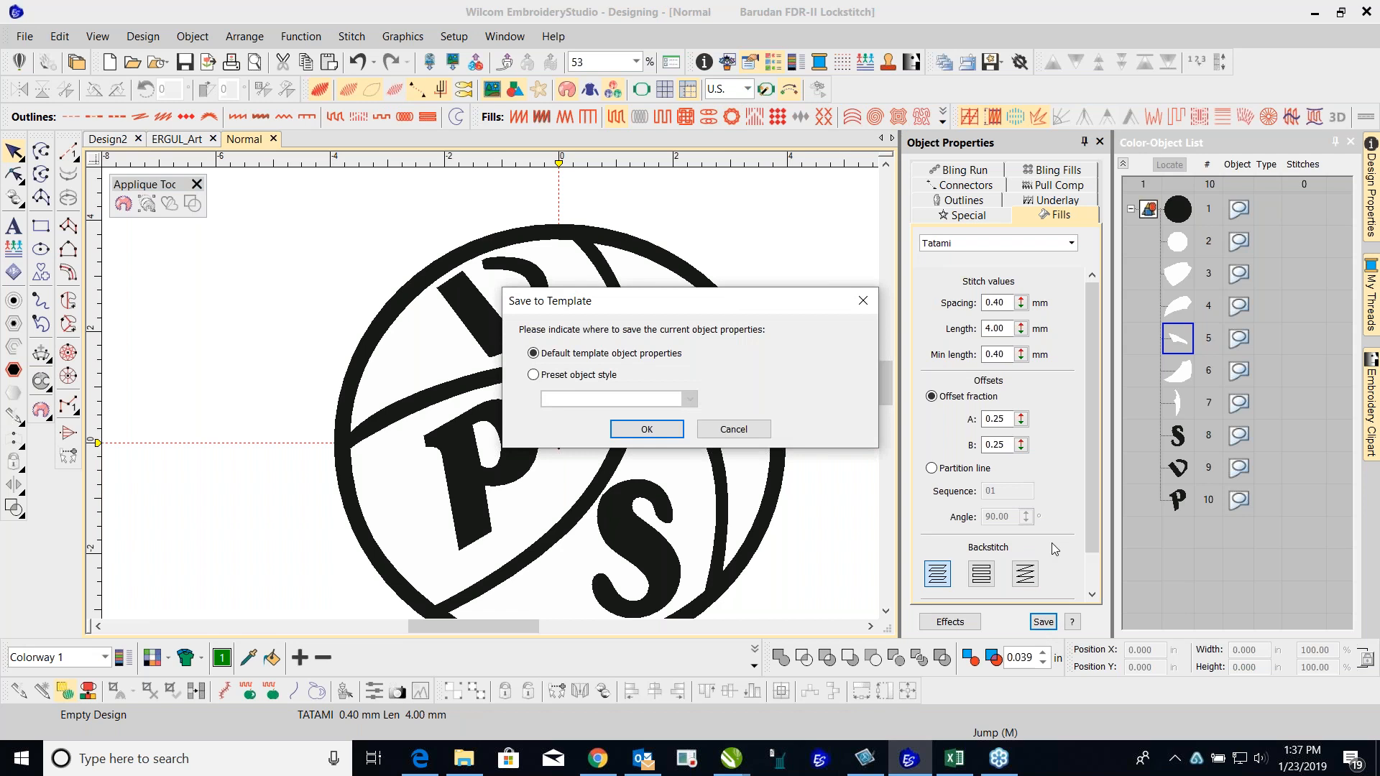
pyautogui.click(864, 300)
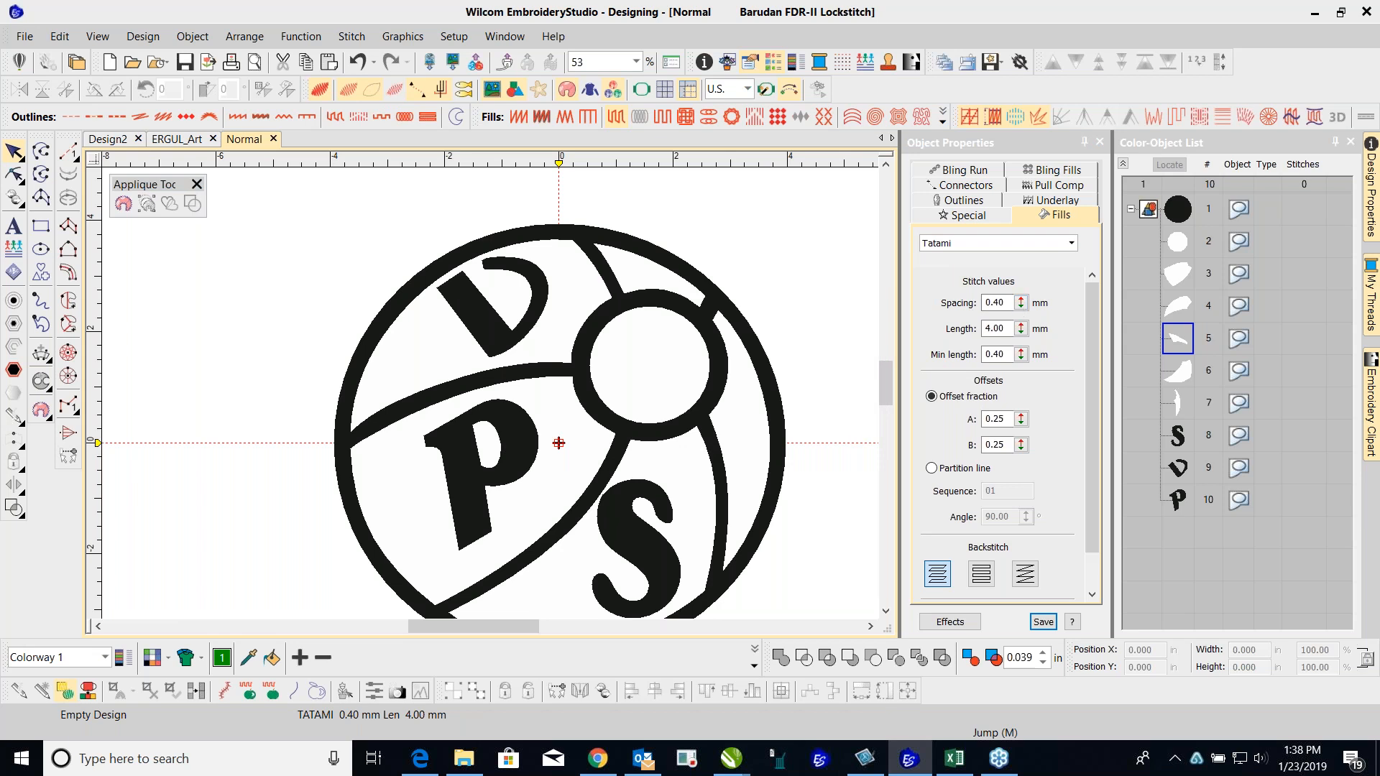
pyautogui.doubleClick(1000, 303)
pyautogui.write('38')
pyautogui.press('Return')
pyautogui.moveTo(1005, 330); pyautogui.dragTo(963, 331)
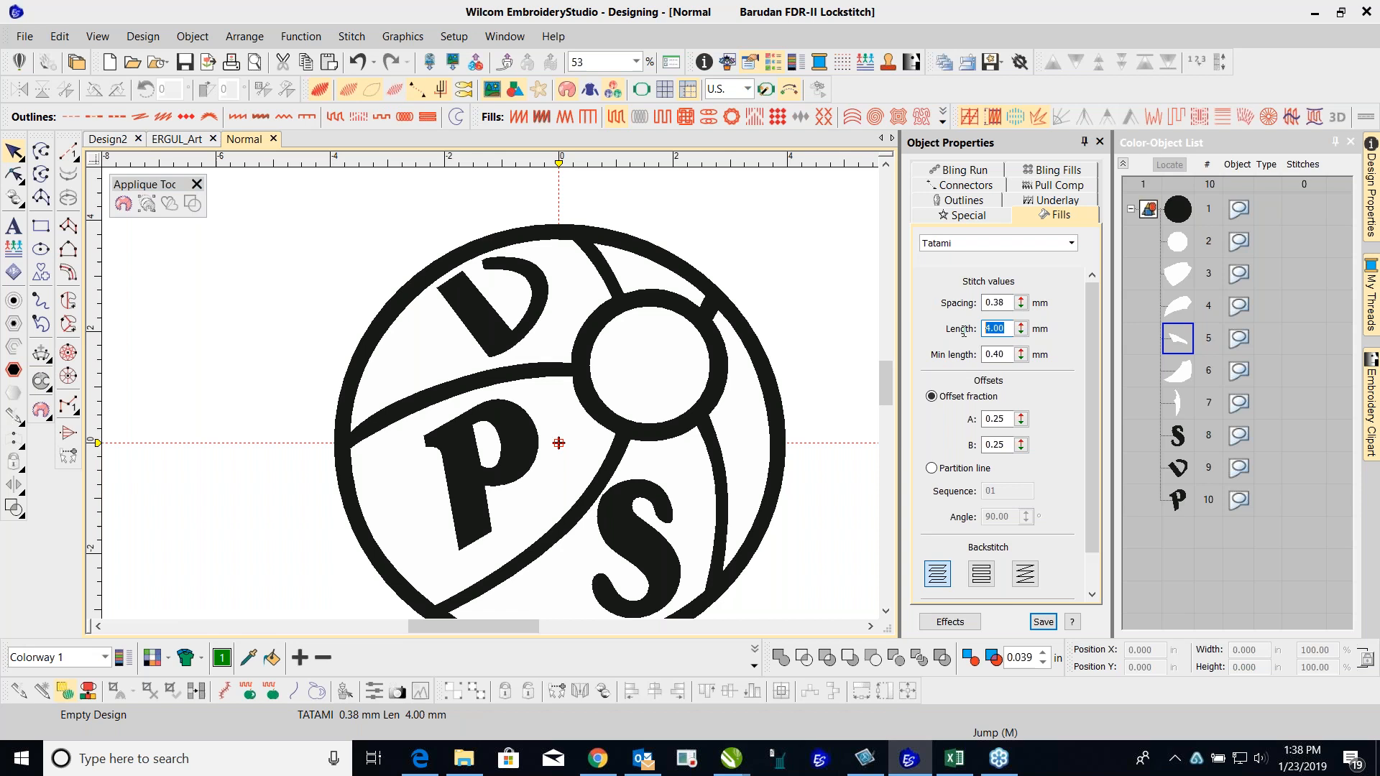
pyautogui.write('3.8')
pyautogui.press('Return')
# Step: Set the Tatami offset fractions to 0.66 for A and 0.67 for B
pyautogui.doubleClick(996, 421)
pyautogui.write('0.66')
pyautogui.press('Return')
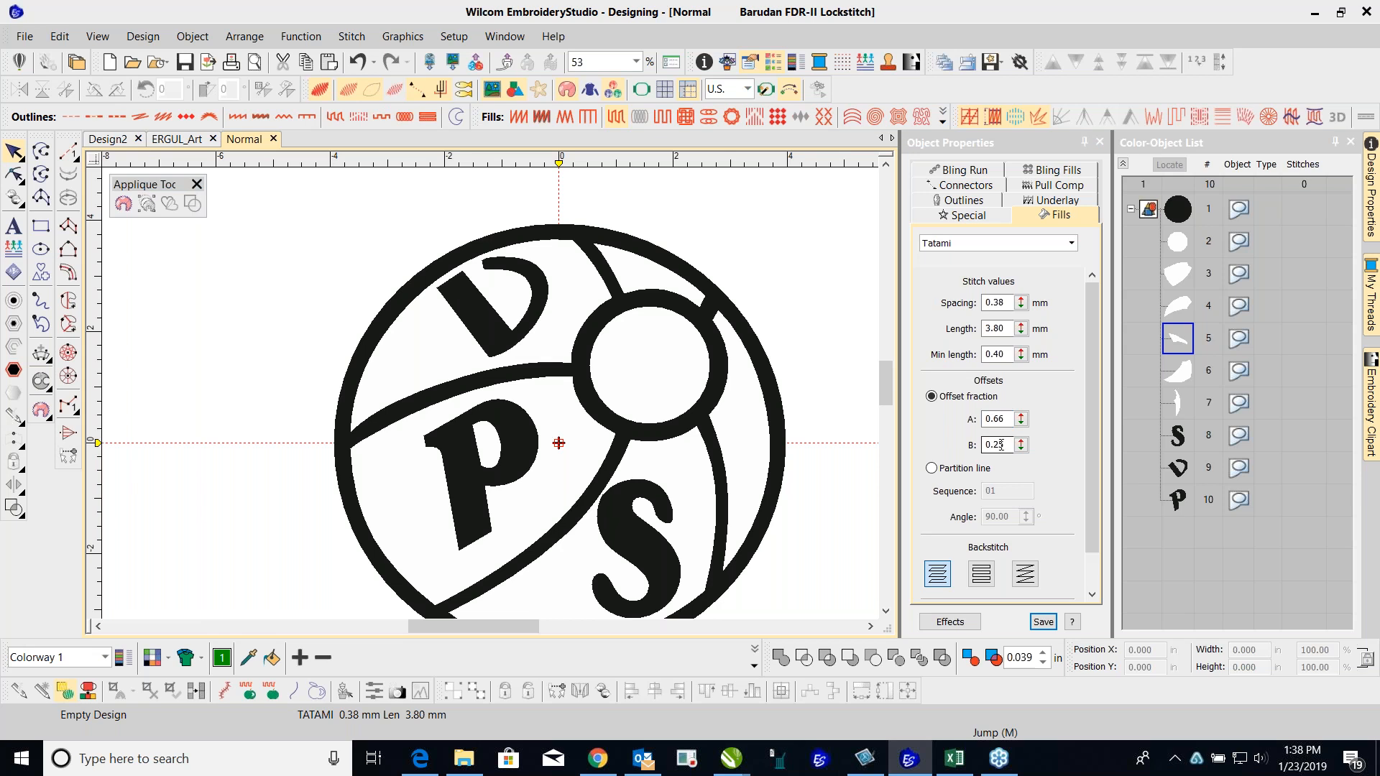
pyautogui.doubleClick(1000, 444)
pyautogui.write('67')
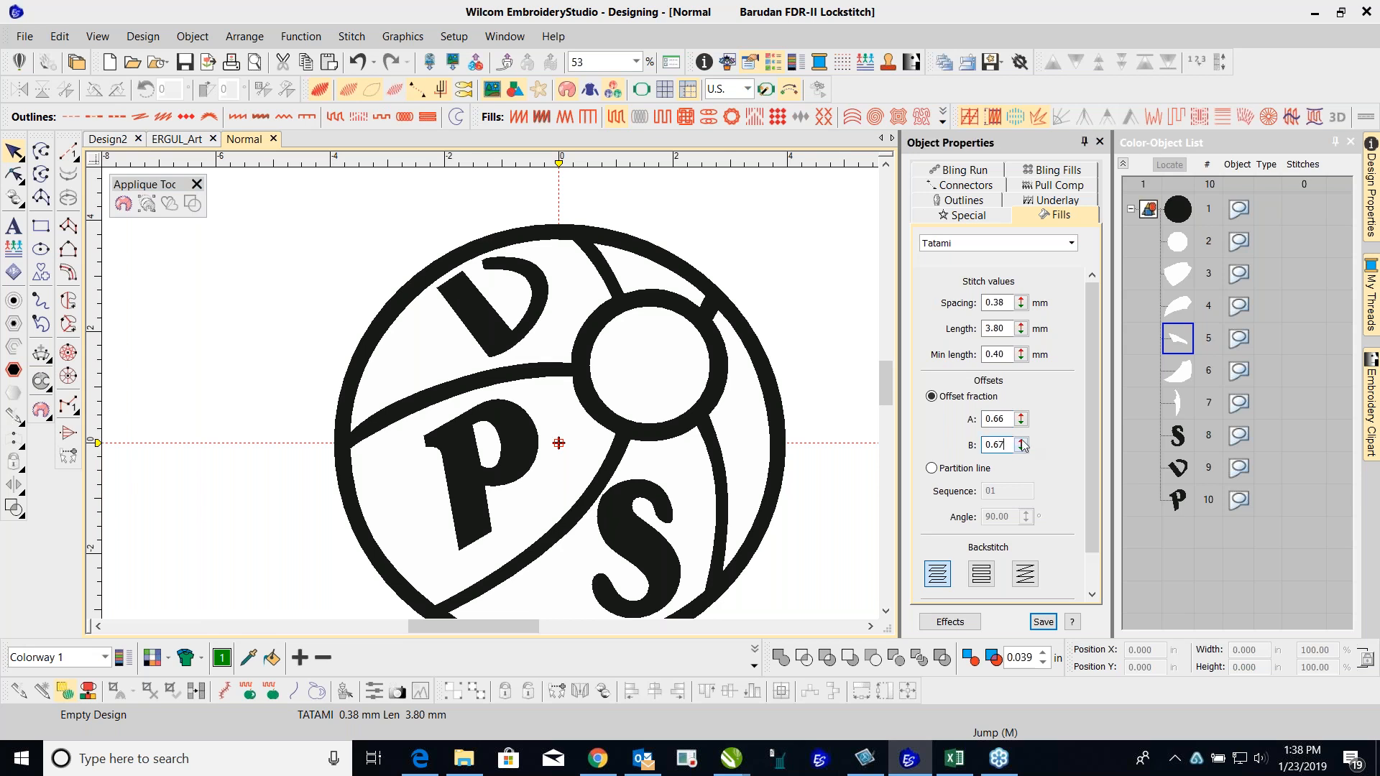
# Step: Save the current Tatami settings as the default object properties of the Normal template
pyautogui.moveTo(1095, 518); pyautogui.dragTo(1092, 559)
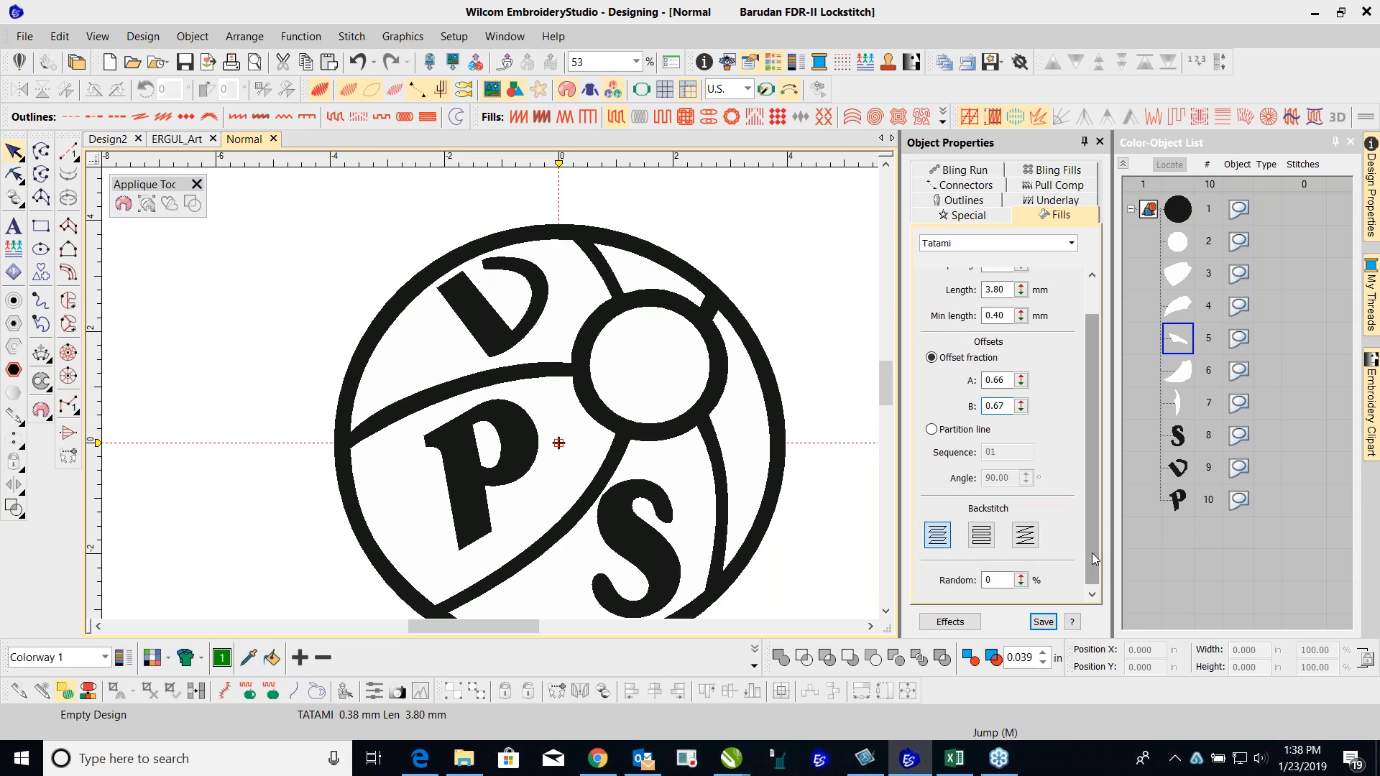
pyautogui.click(1044, 622)
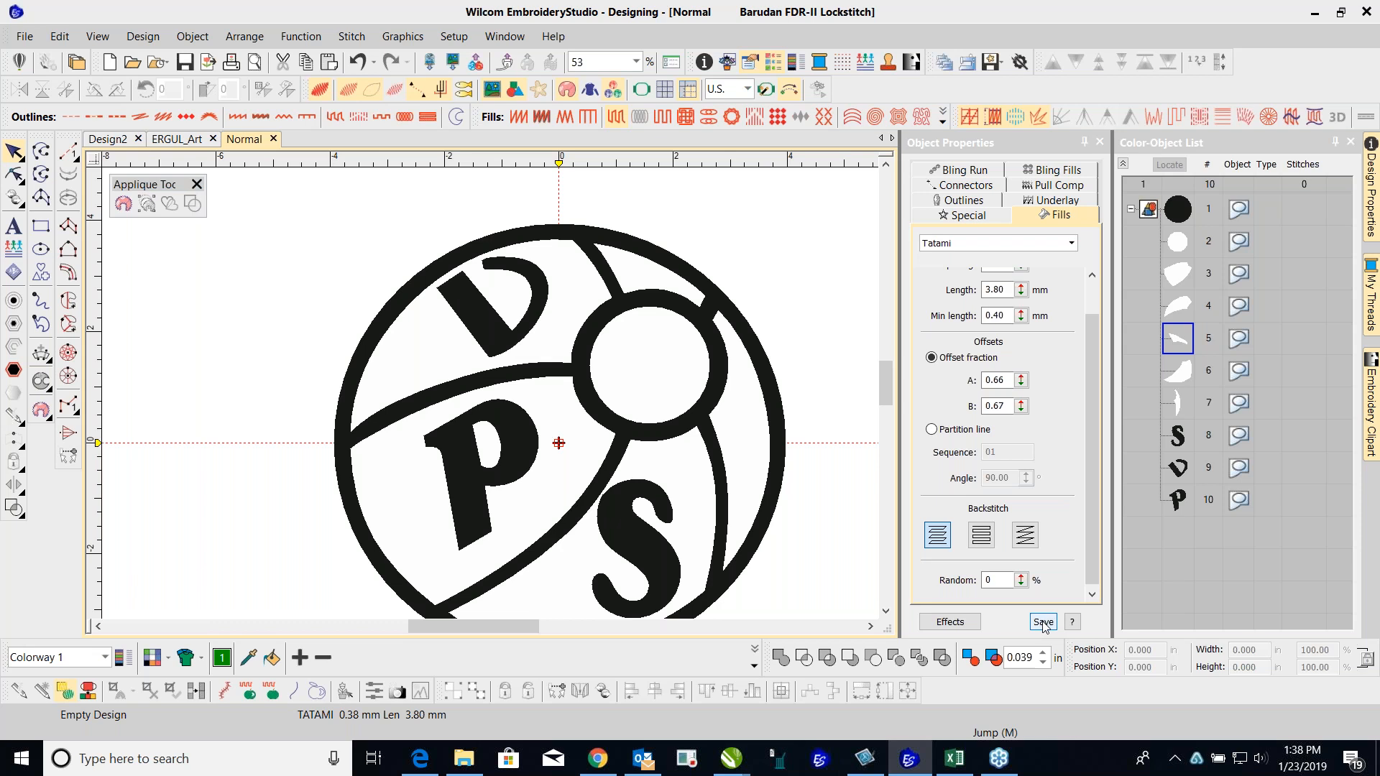
pyautogui.click(1044, 622)
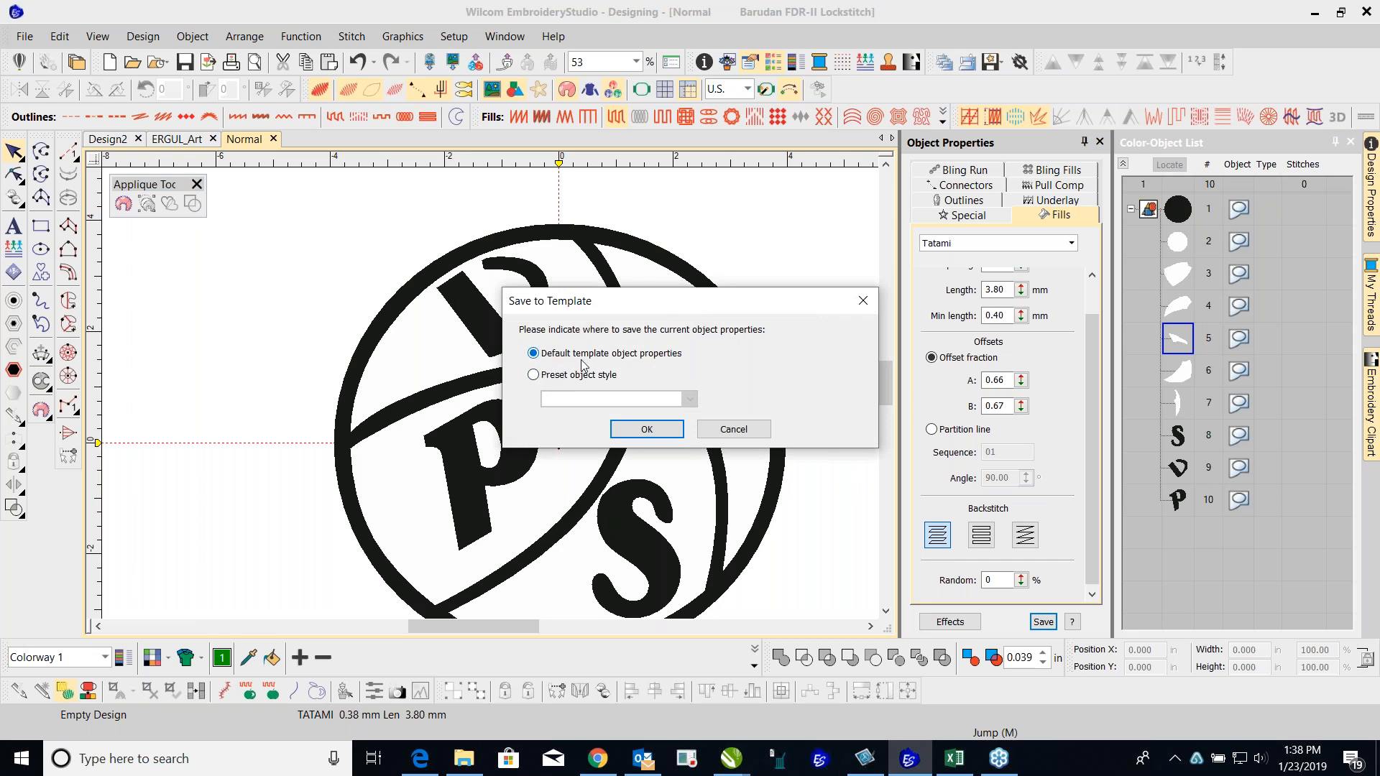
pyautogui.click(648, 429)
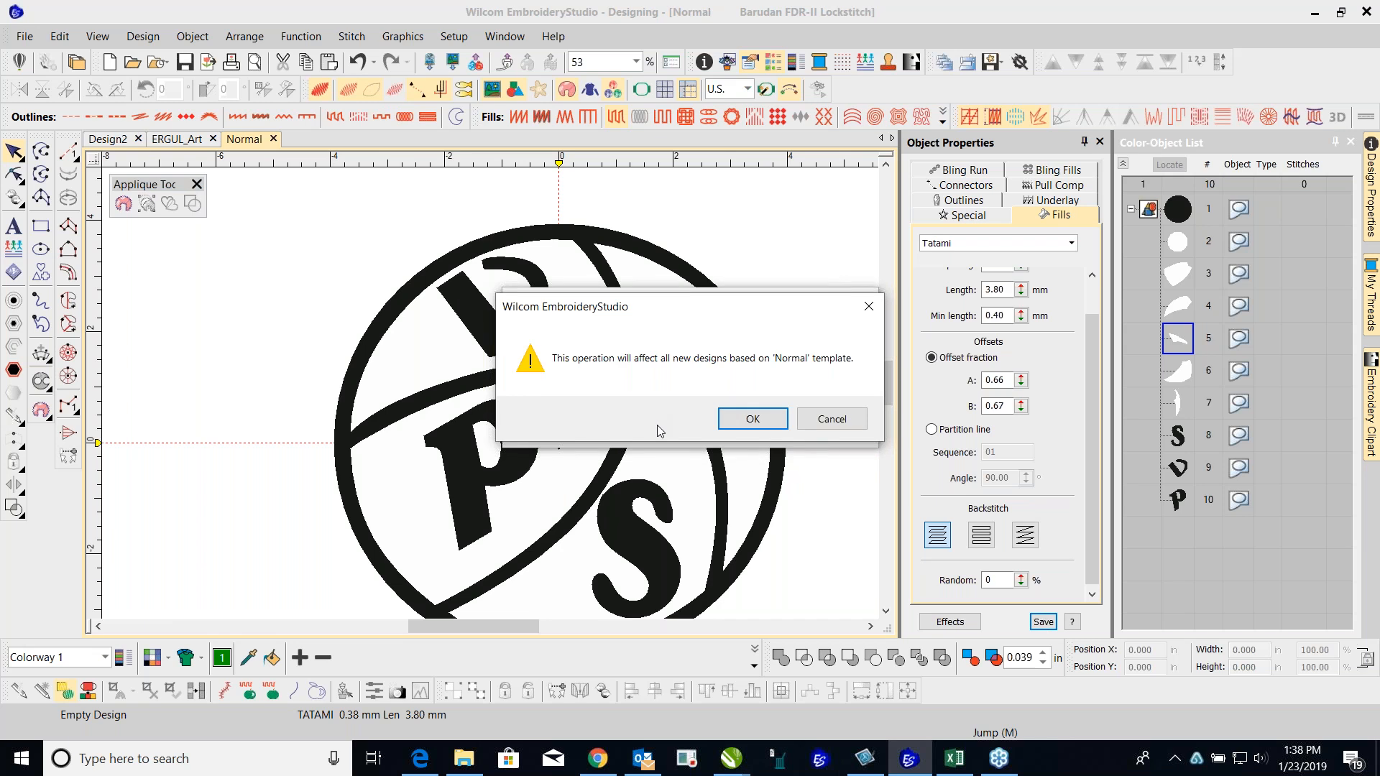
pyautogui.click(751, 420)
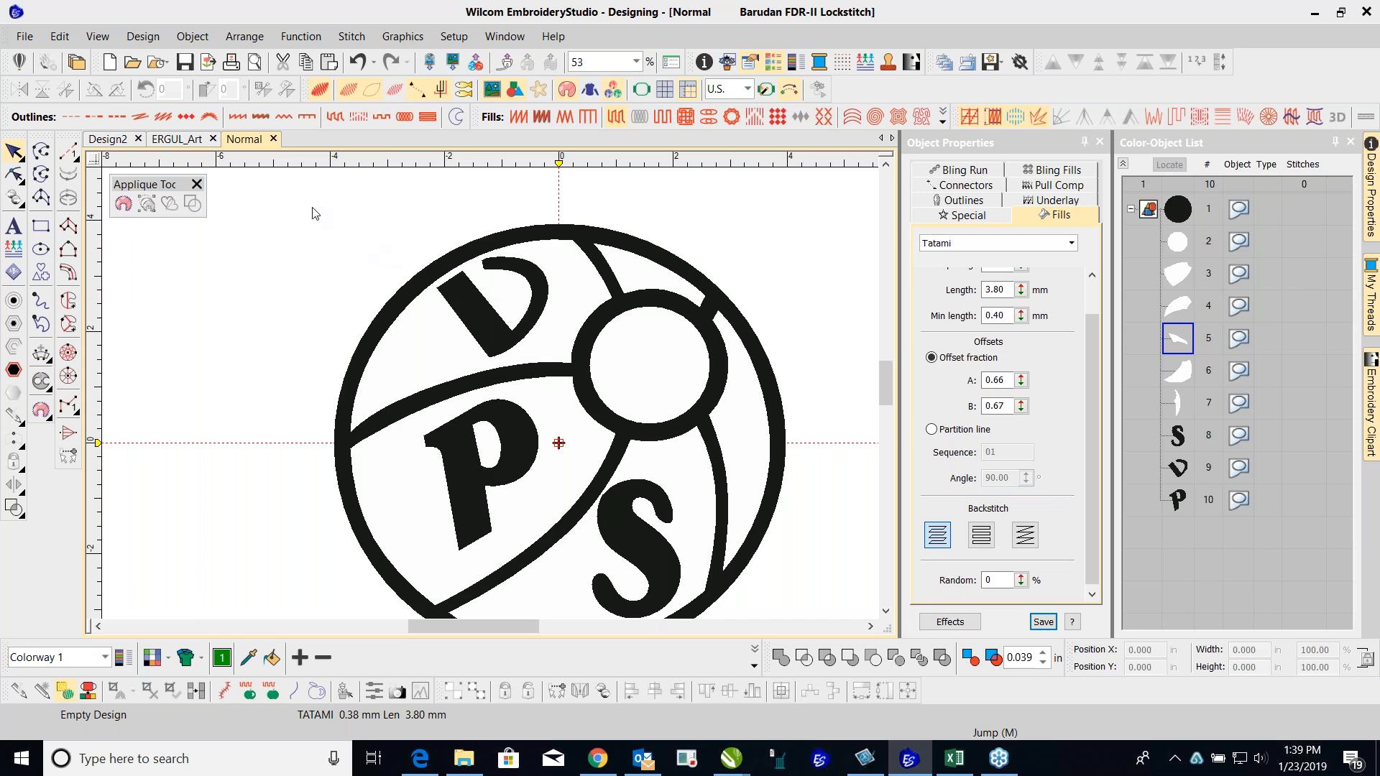
# Step: Review the EMB file versions available for saving the design, leaving without saving
pyautogui.click(24, 37)
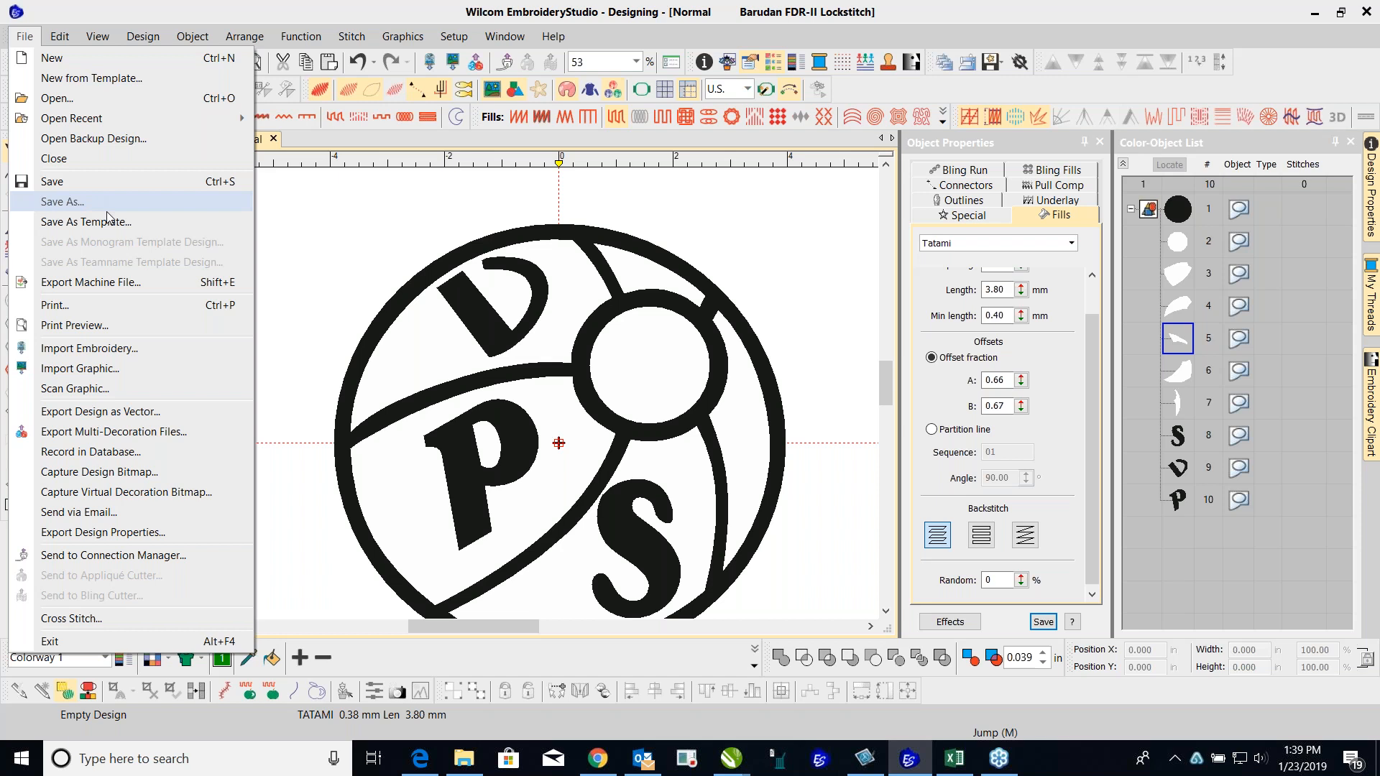
pyautogui.click(306, 251)
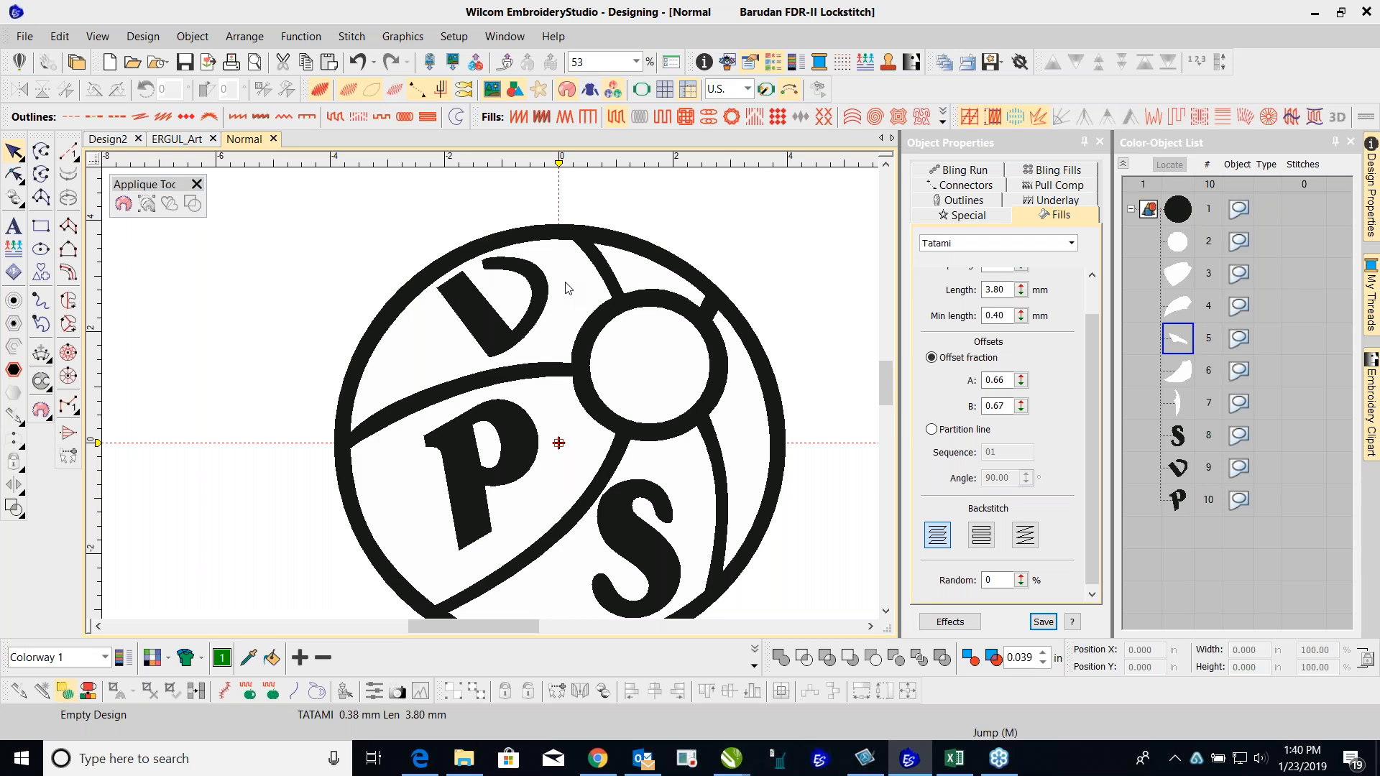
pyautogui.click(21, 37)
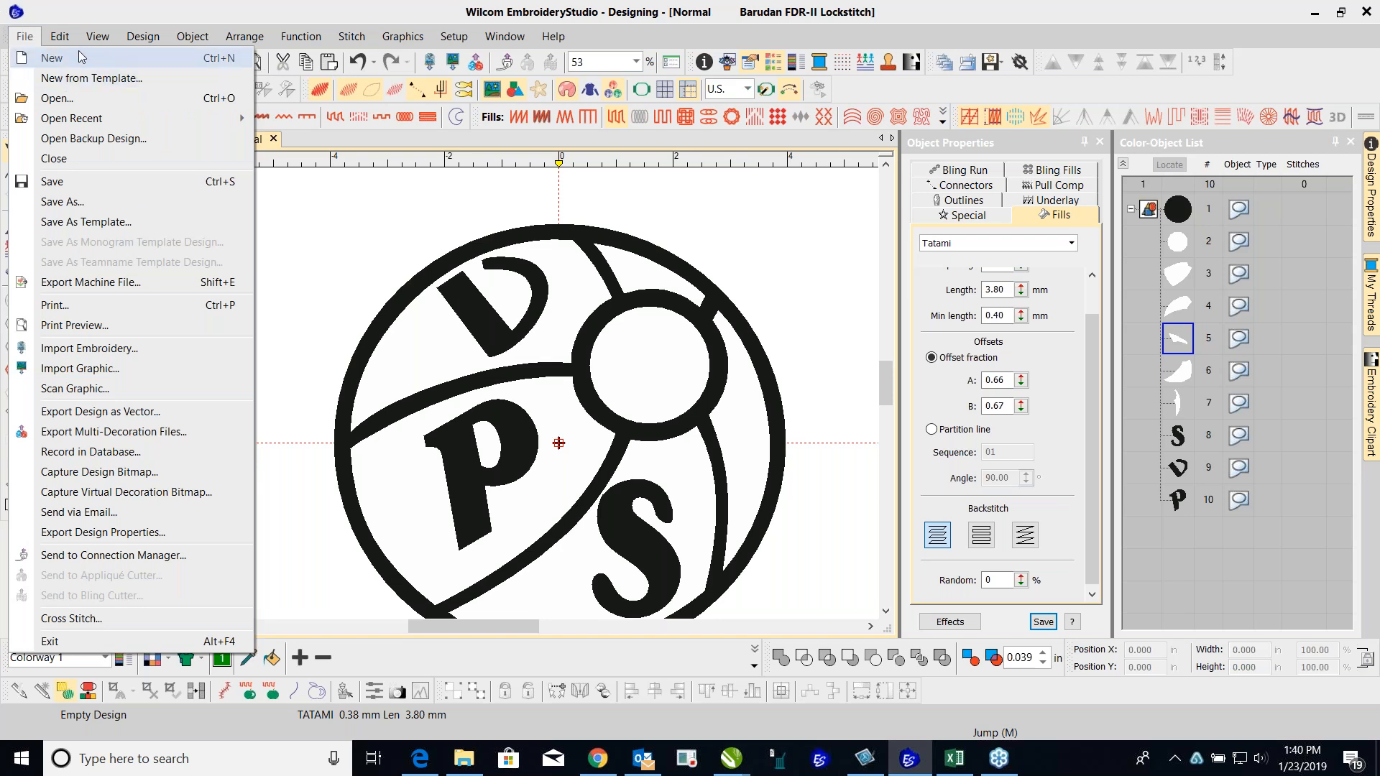
pyautogui.click(83, 202)
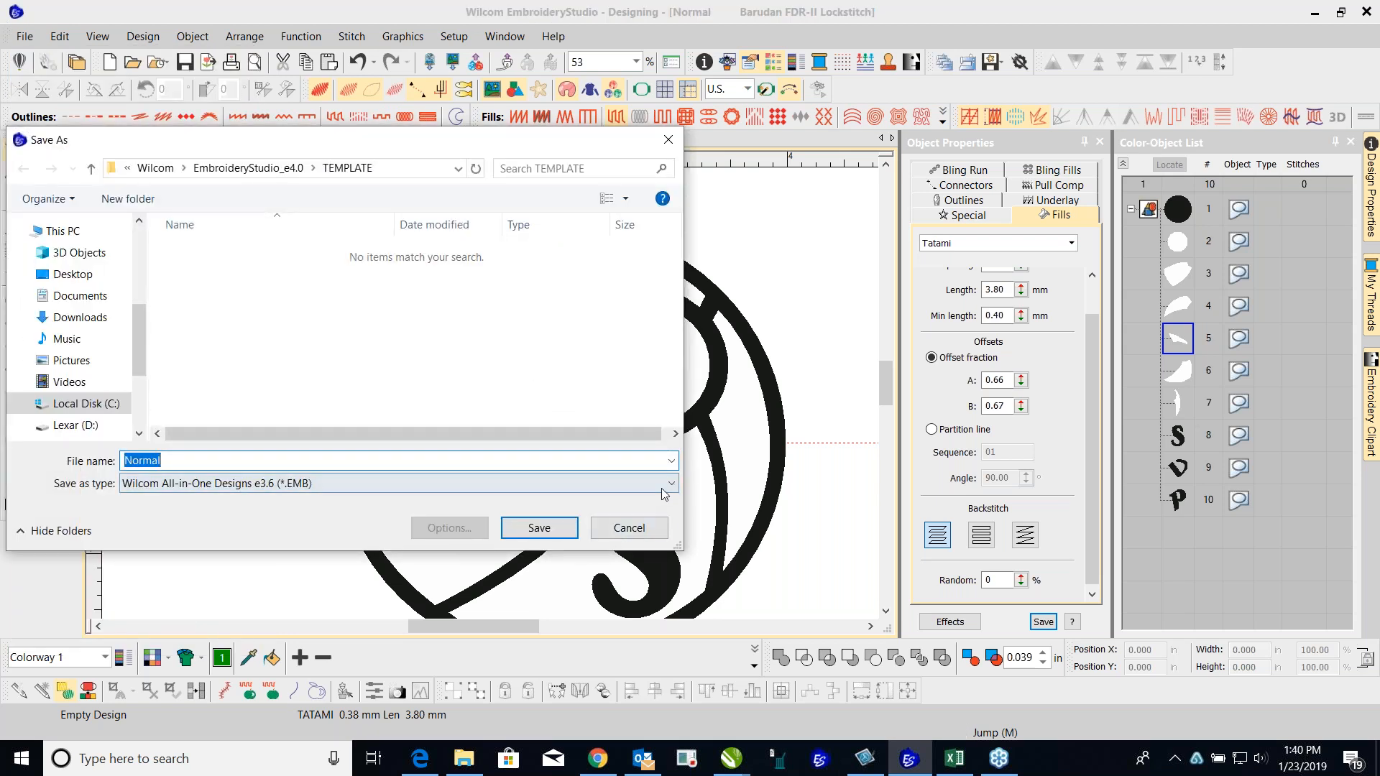
pyautogui.click(670, 487)
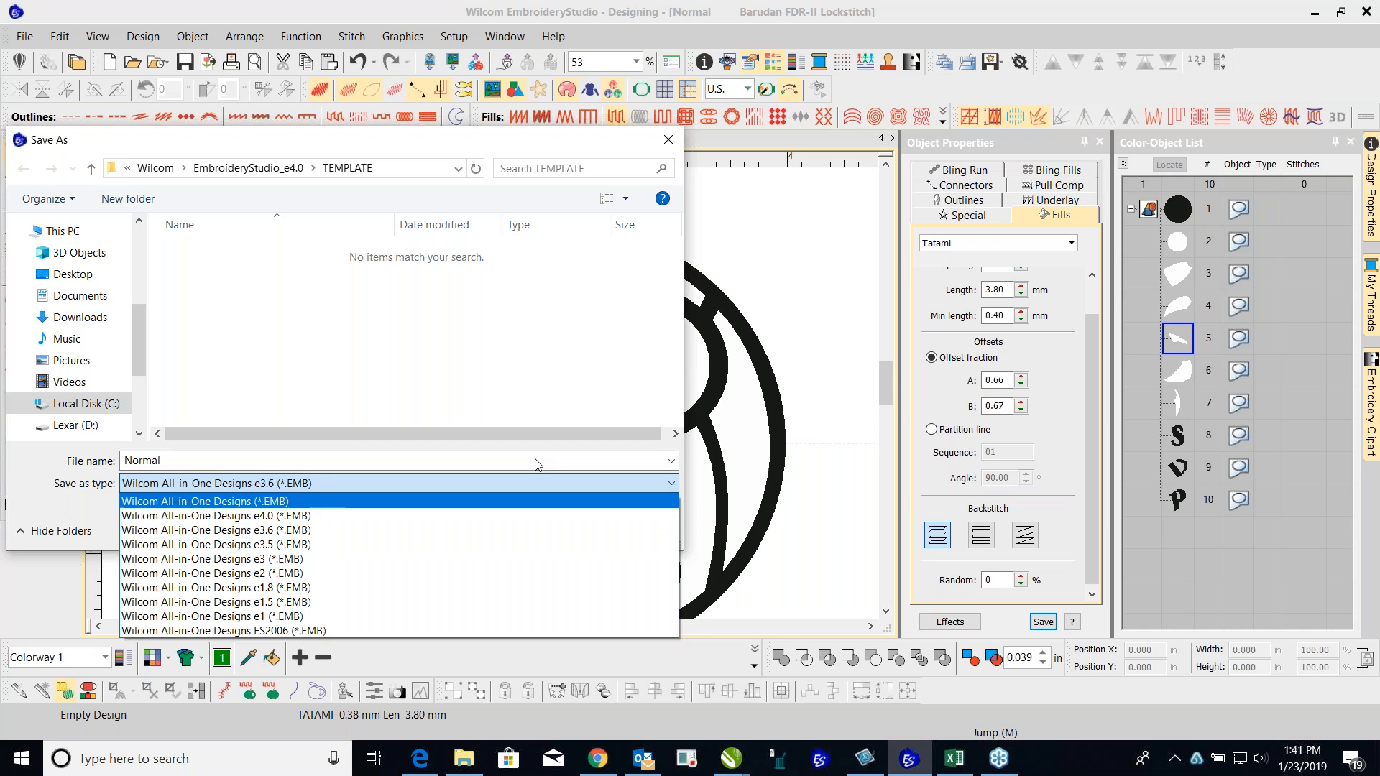
pyautogui.click(760, 263)
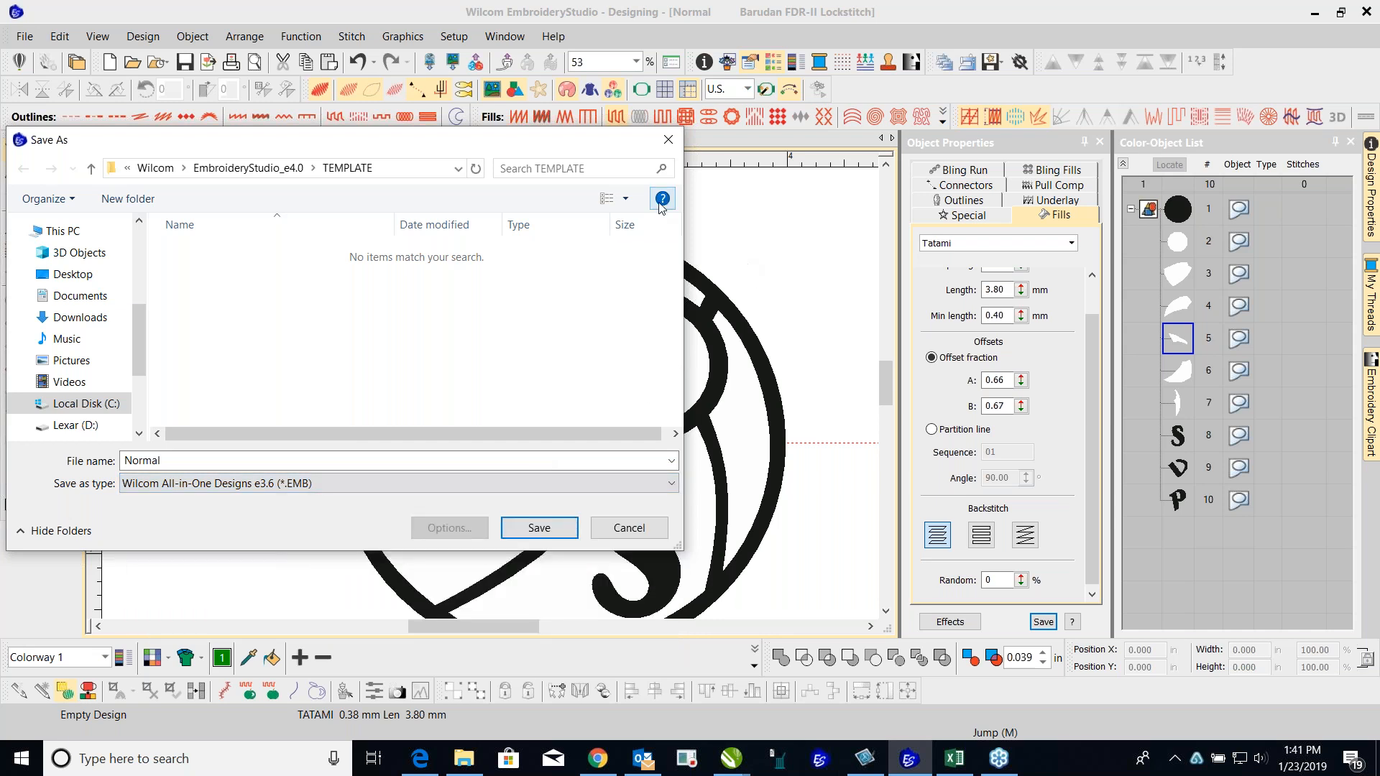
pyautogui.click(668, 139)
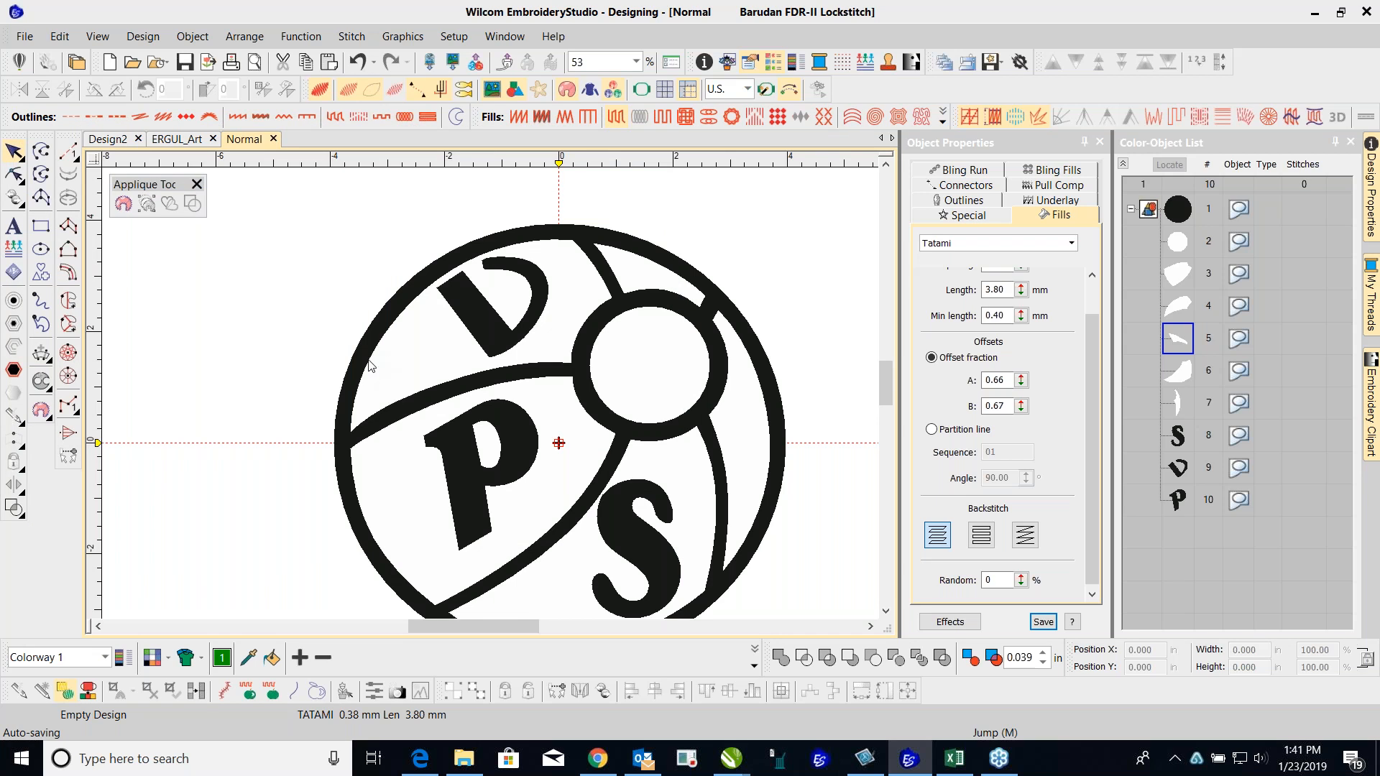
# Step: Start exporting the ball design as a machine file and set the file type to Tajima (*.DST)
pyautogui.click(29, 41)
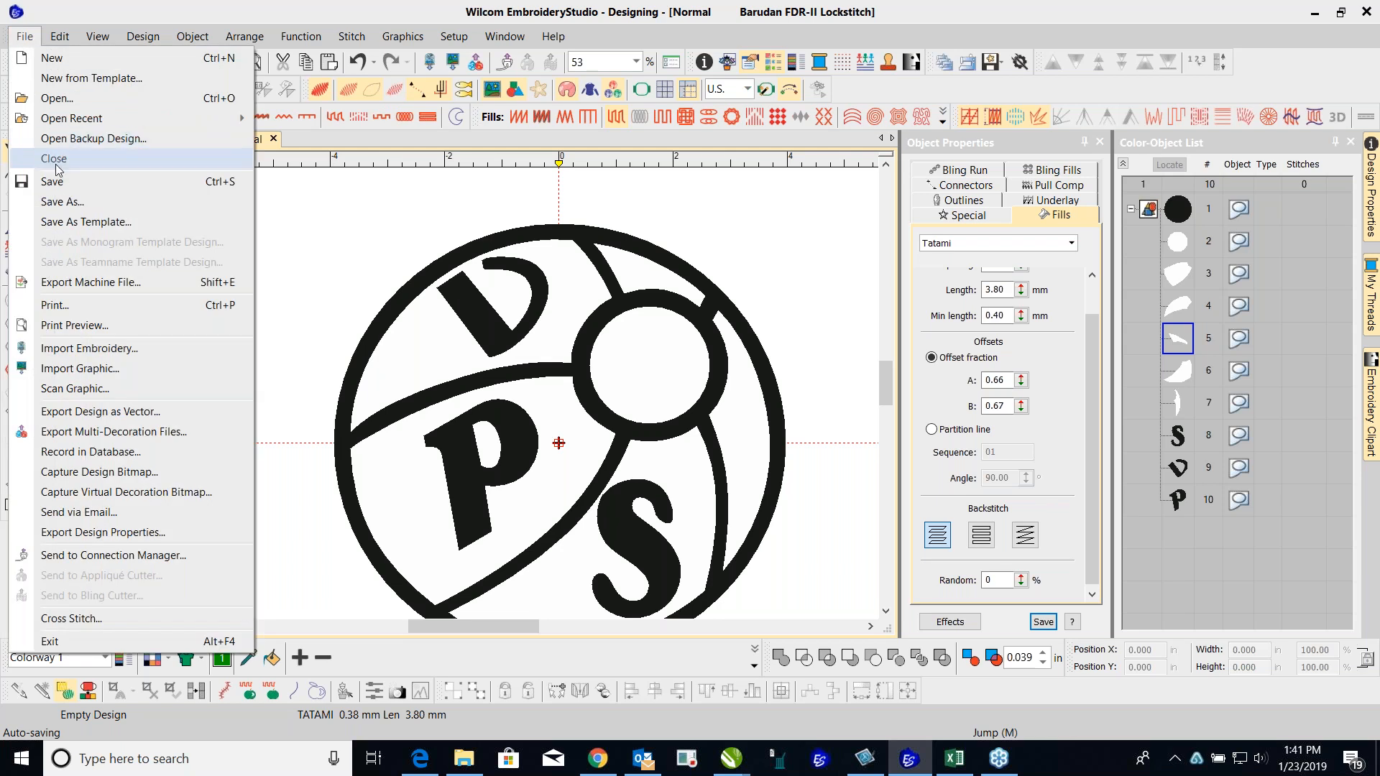
pyautogui.click(96, 285)
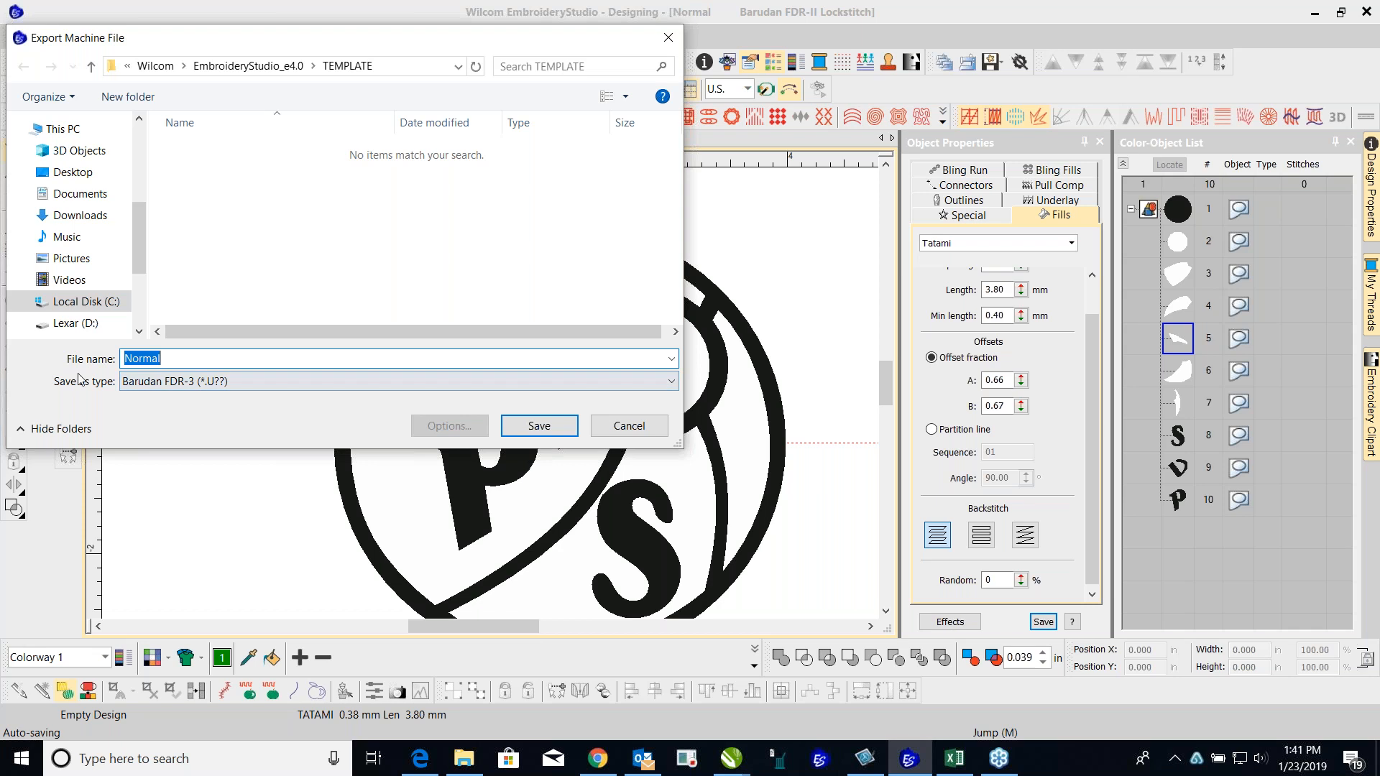
pyautogui.click(672, 383)
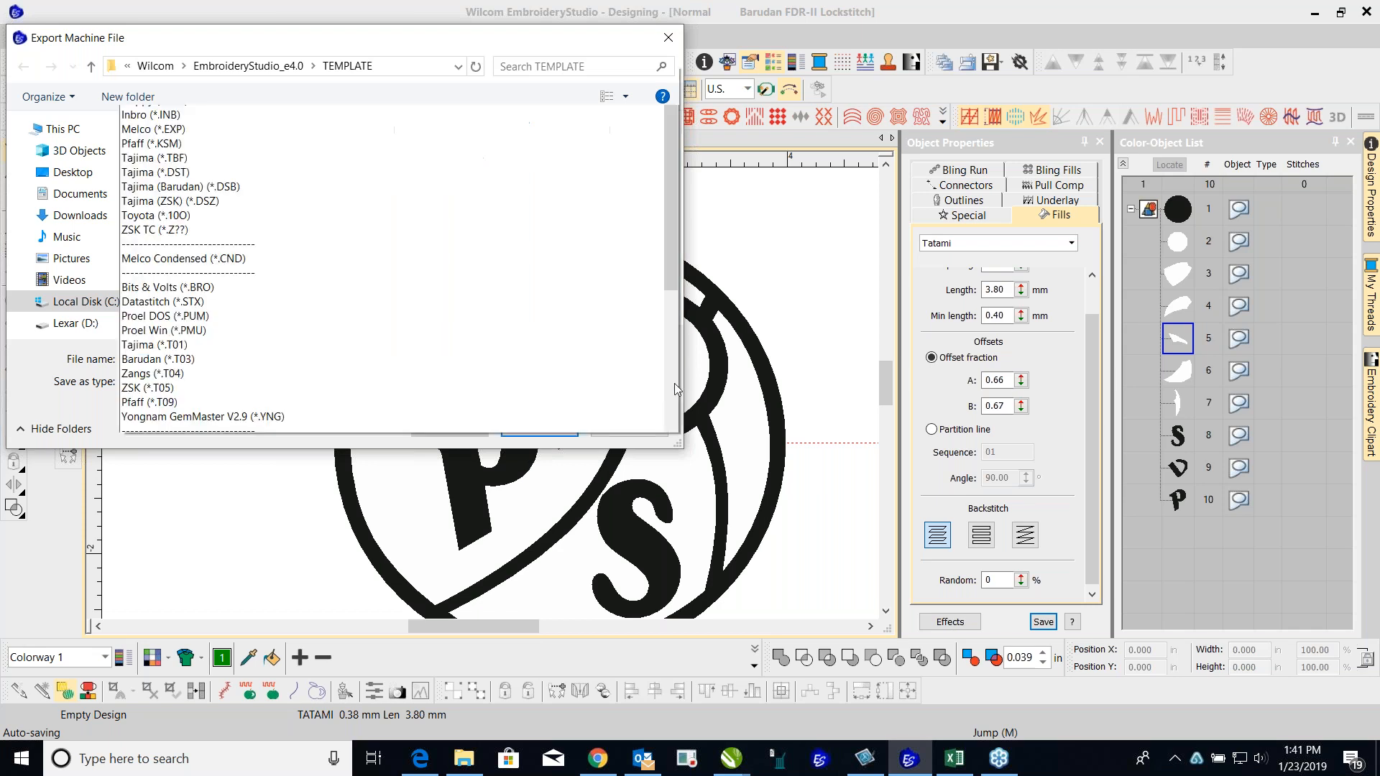
pyautogui.moveTo(672, 214)
pyautogui.mouseDown()
pyautogui.moveTo(662, 293)
pyautogui.moveTo(662, 197)
pyautogui.mouseUp()
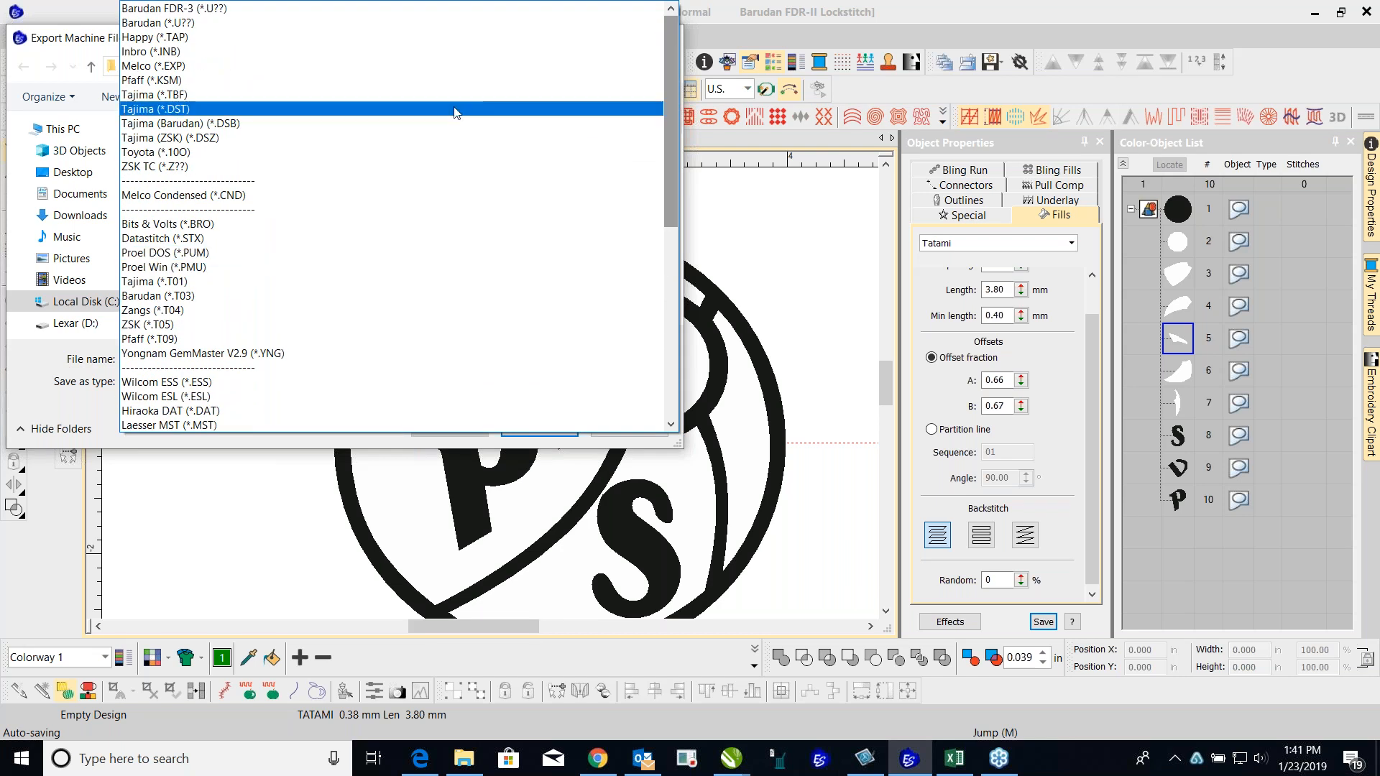
pyautogui.click(371, 110)
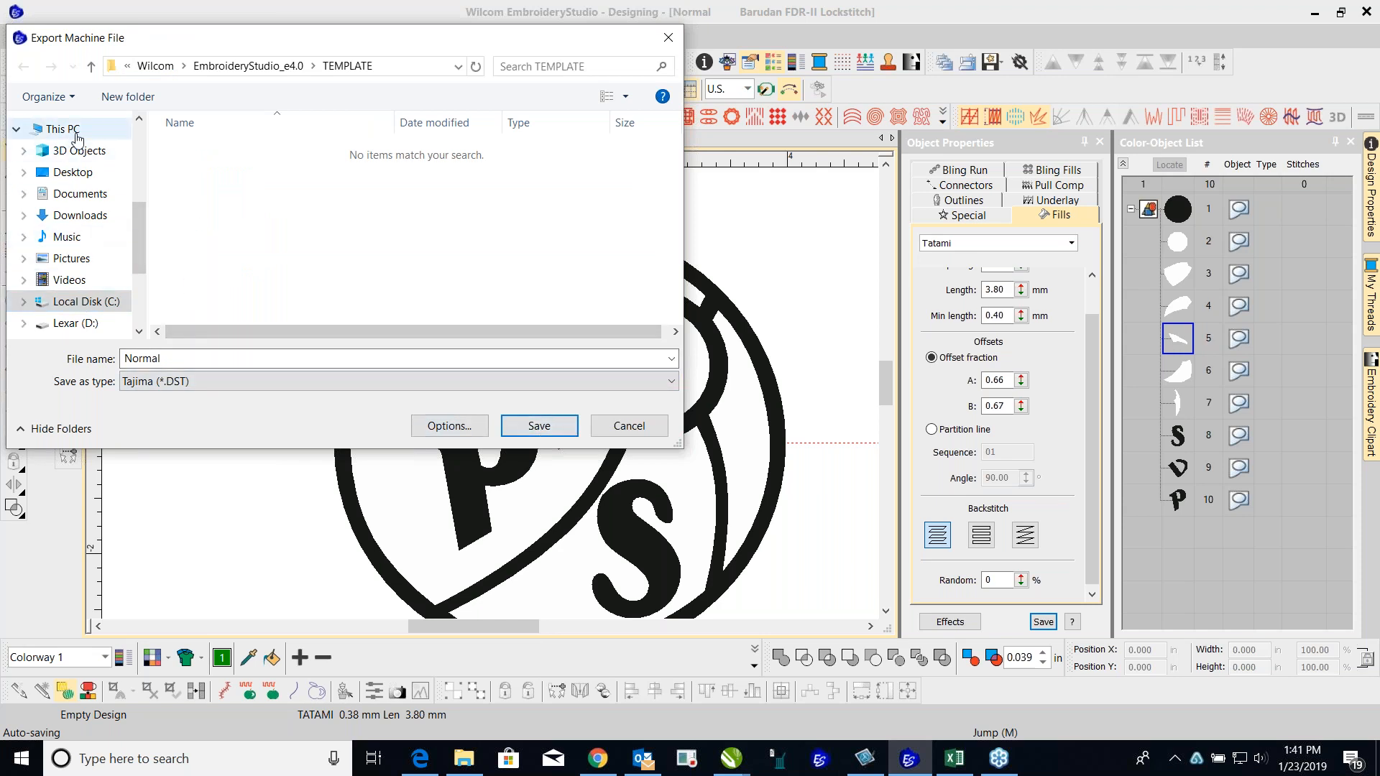
# Step: Browse to the Desktop as the export location and pick the existing G split DST file
pyautogui.scroll(2, 134, 214)
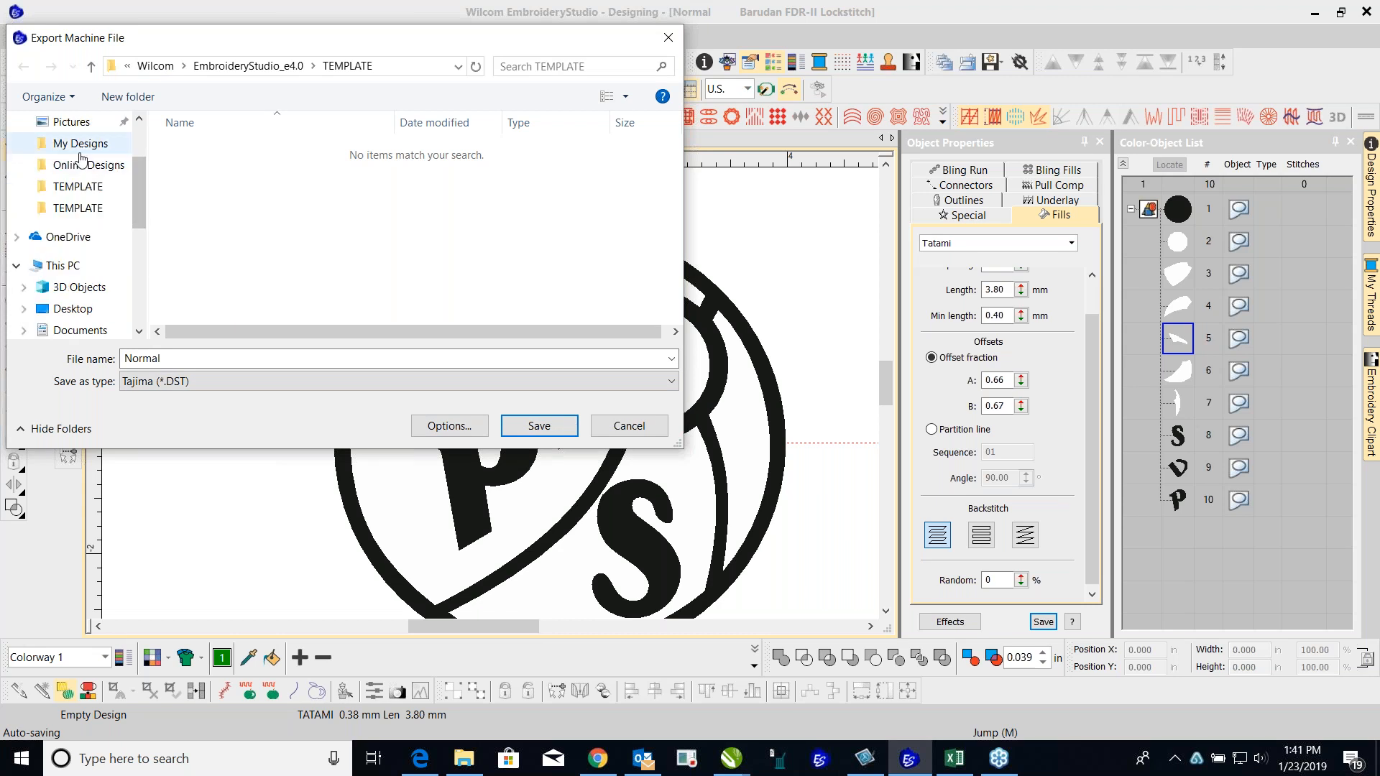
pyautogui.scroll(2, 89, 150)
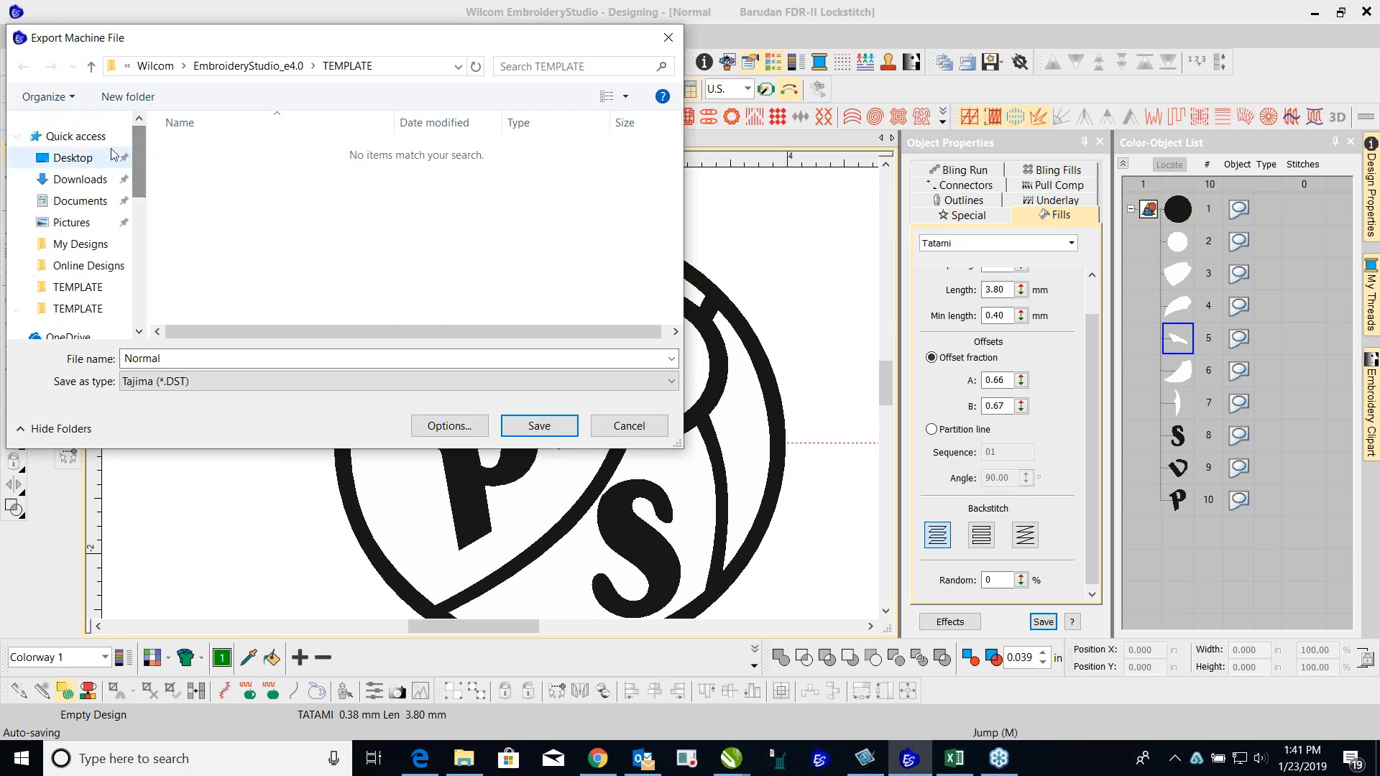
pyautogui.click(88, 156)
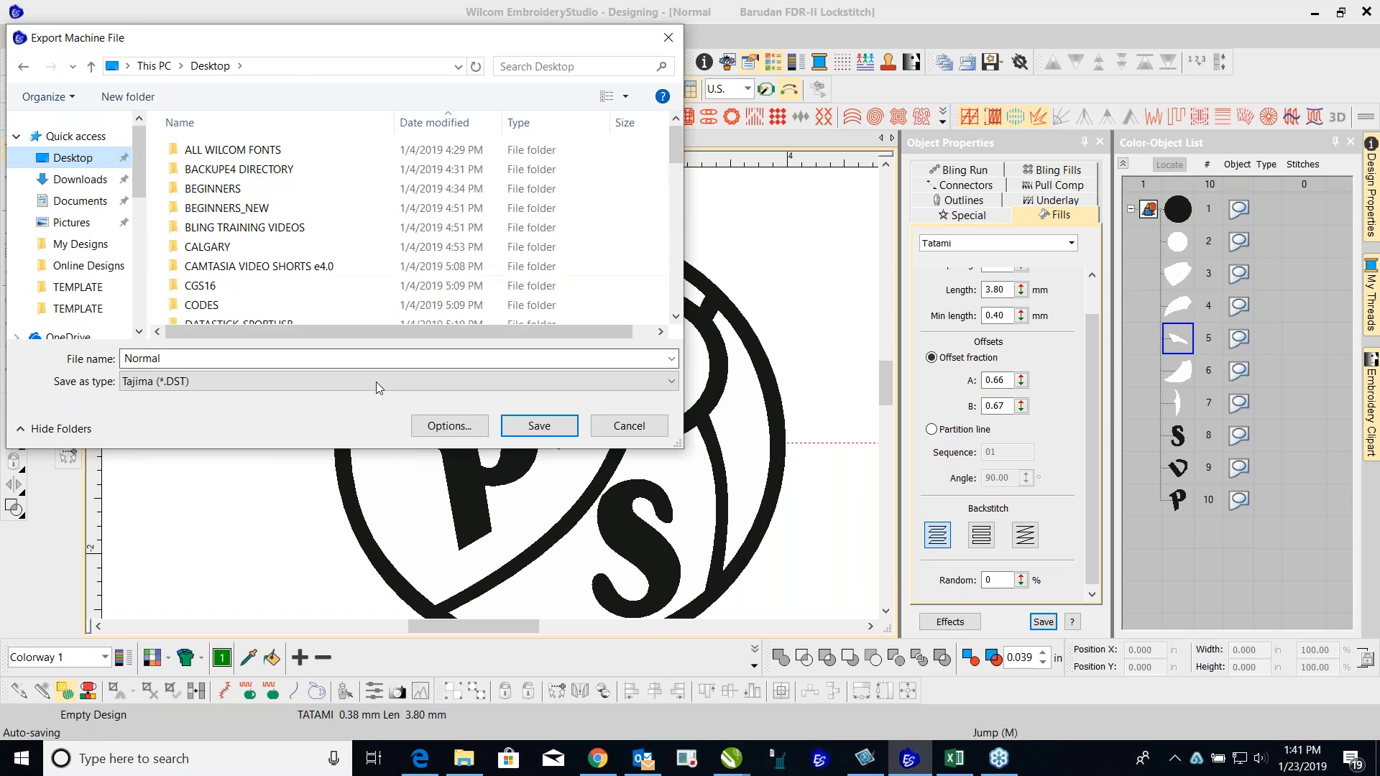
pyautogui.moveTo(679, 159); pyautogui.dragTo(660, 320)
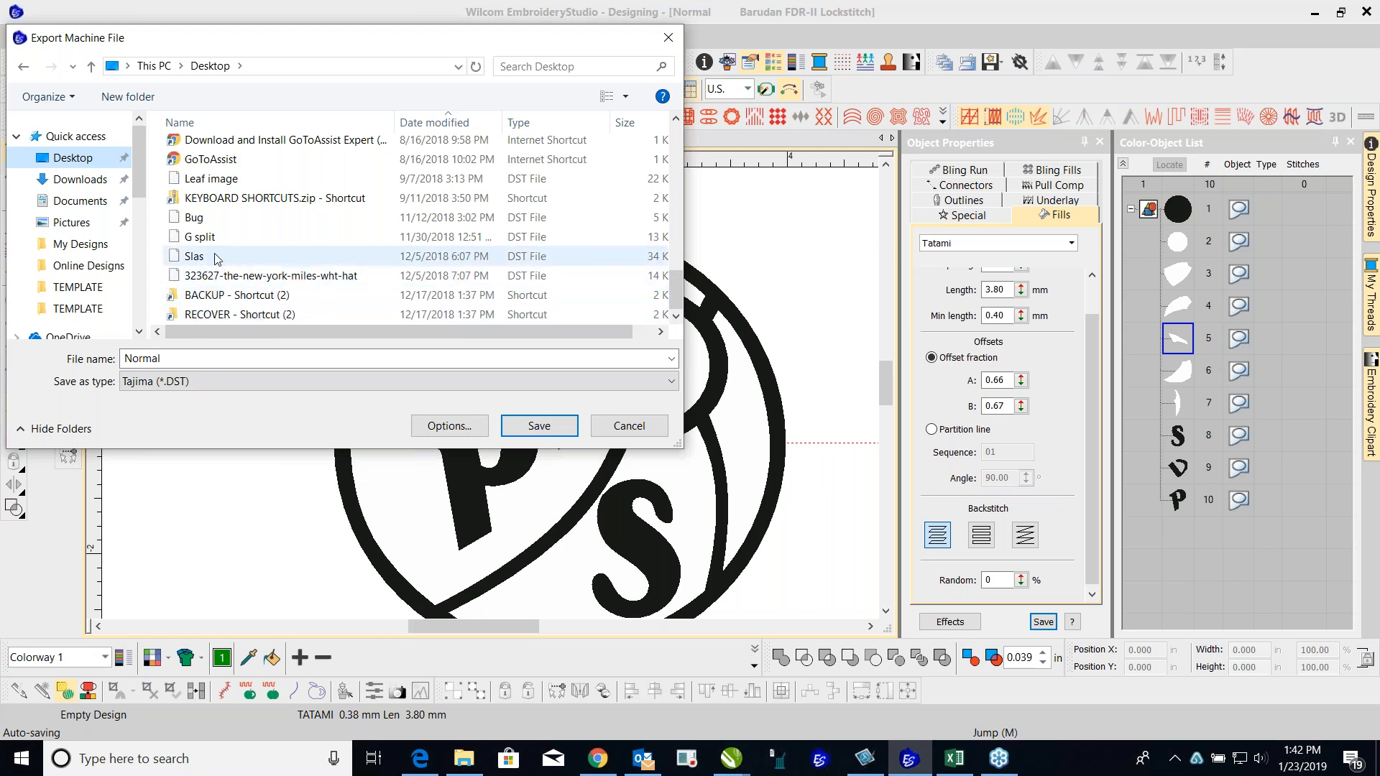
pyautogui.click(208, 245)
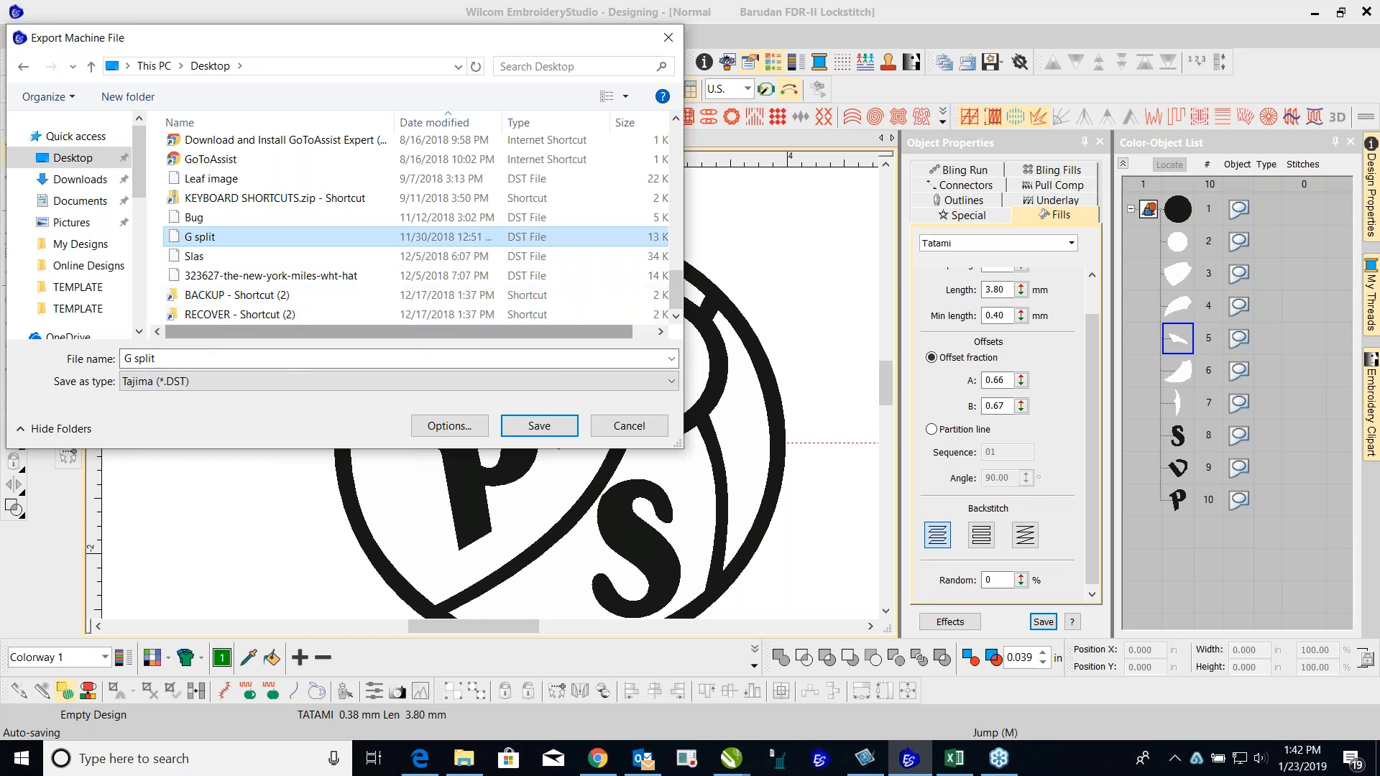
# Step: Review the TBF/DST save options, leaving the machine file export without saving
pyautogui.click(445, 425)
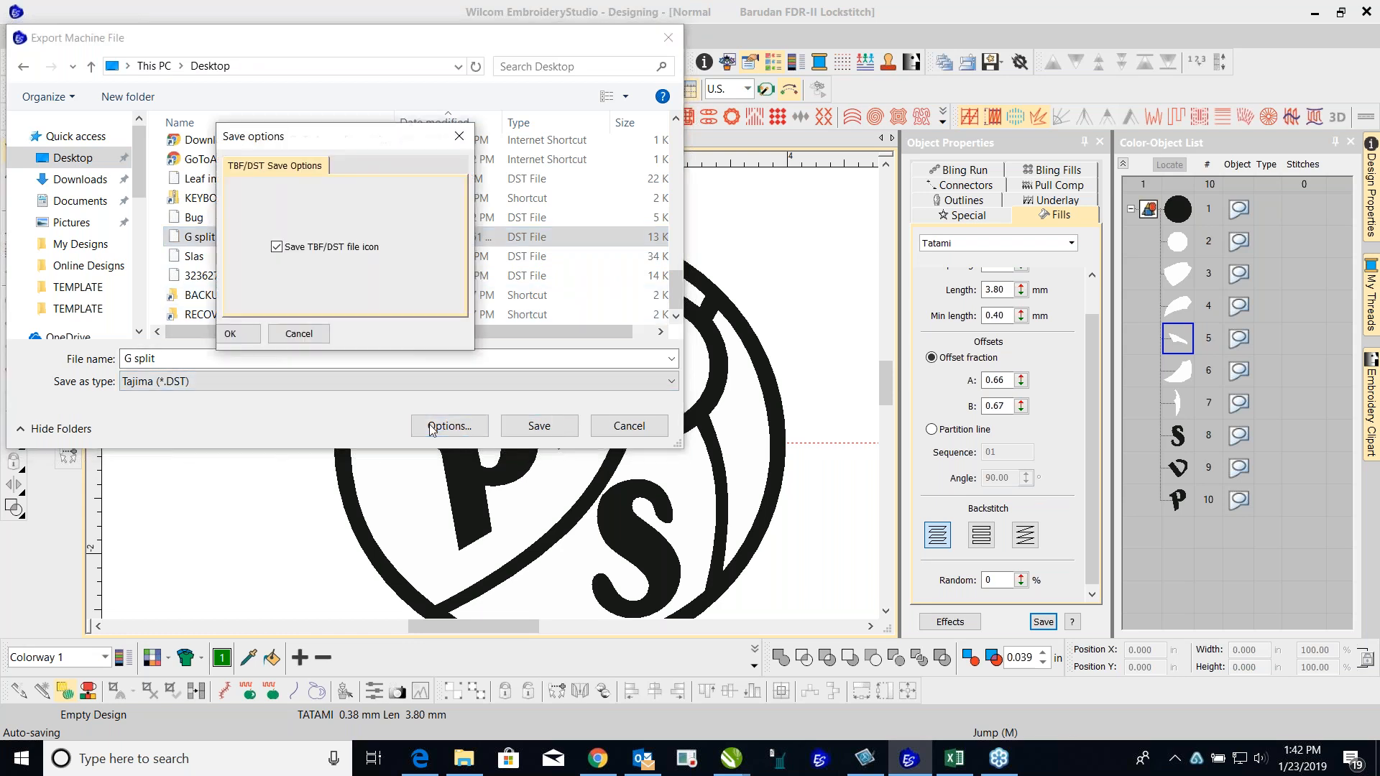
pyautogui.click(460, 138)
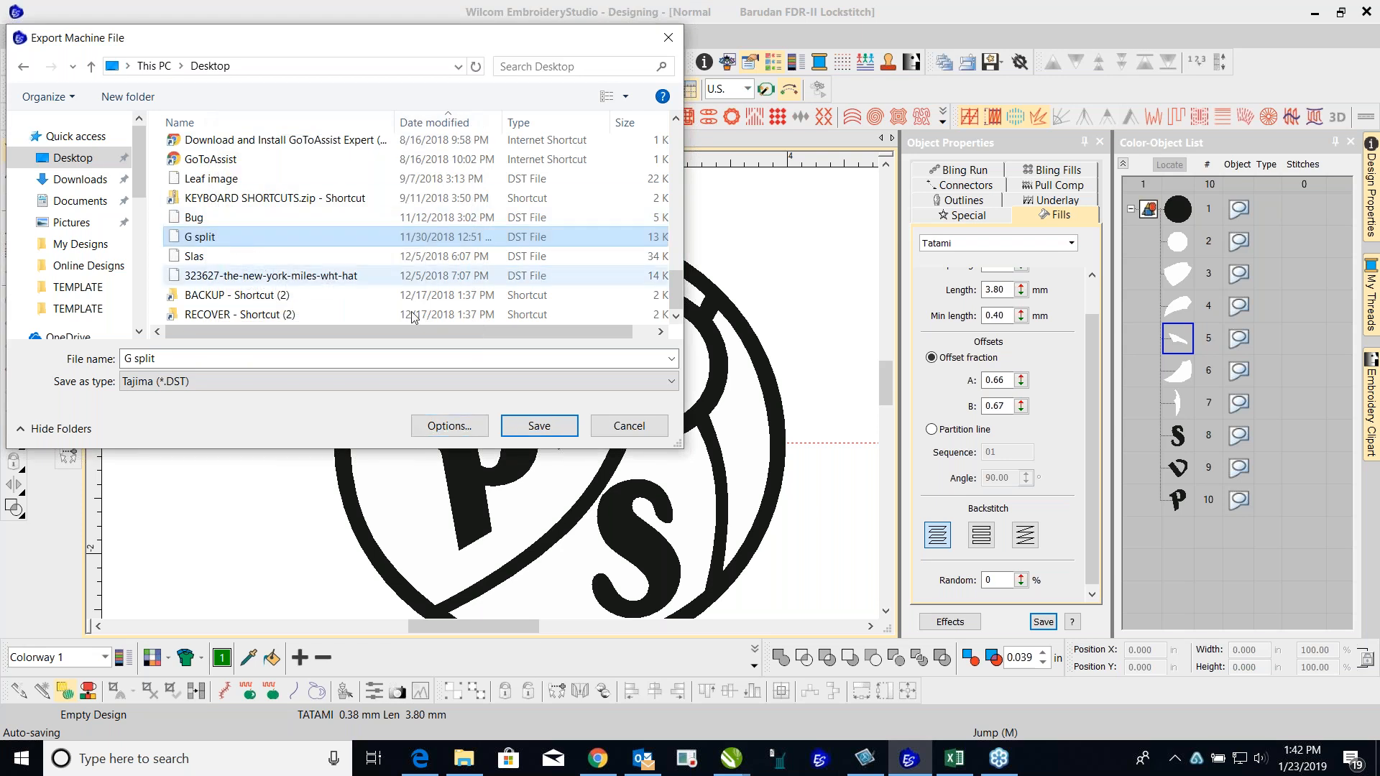
pyautogui.click(666, 41)
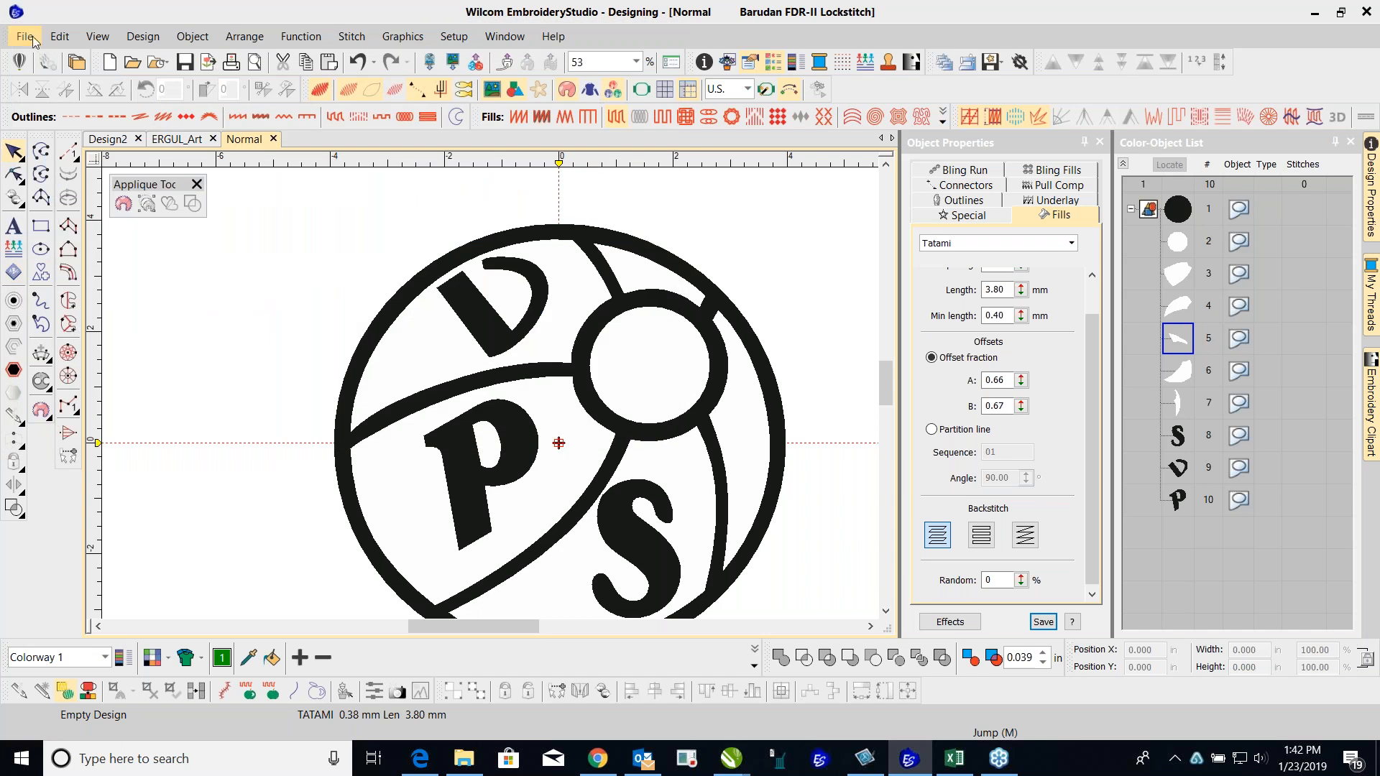
# Step: Set up another machine file export of the ball design in Tajima (*.DST) format with the Desktop as destination
pyautogui.click(25, 38)
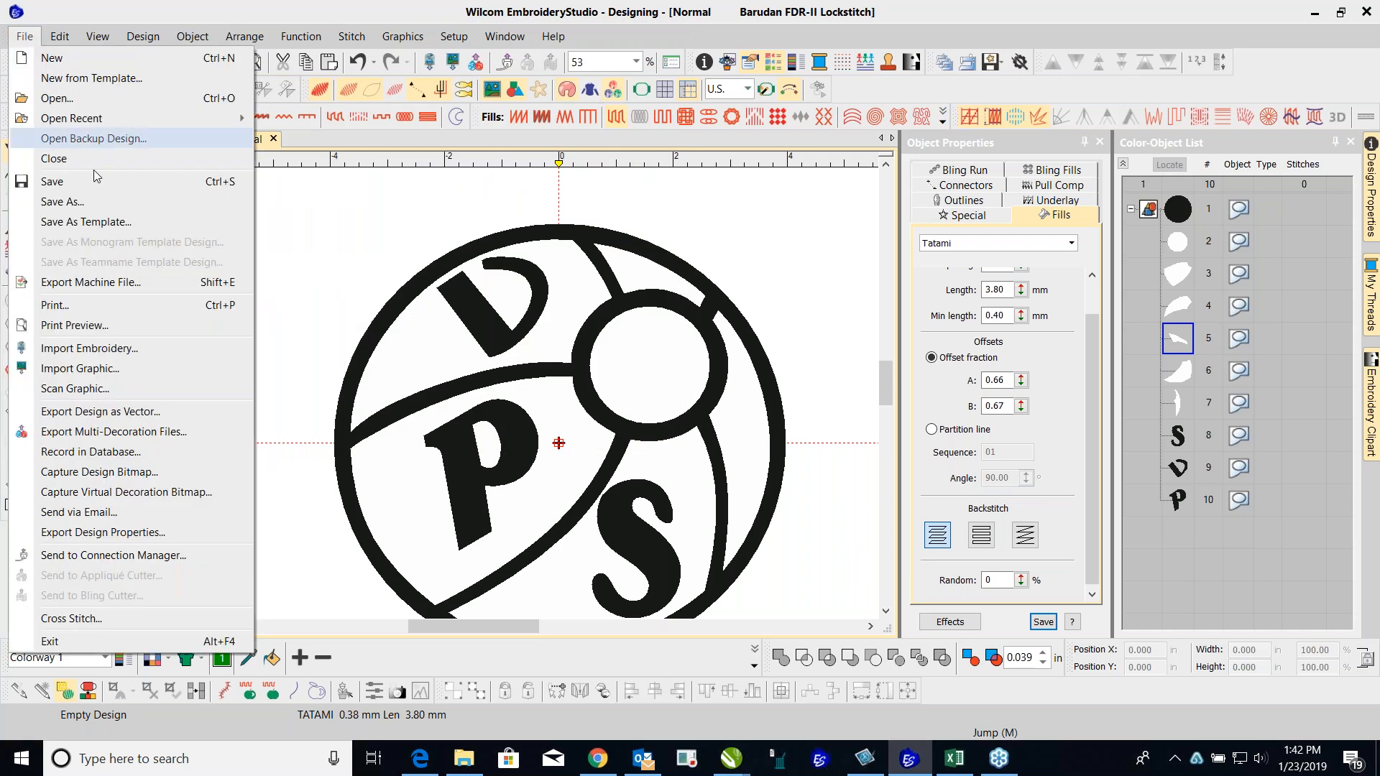
pyautogui.click(104, 277)
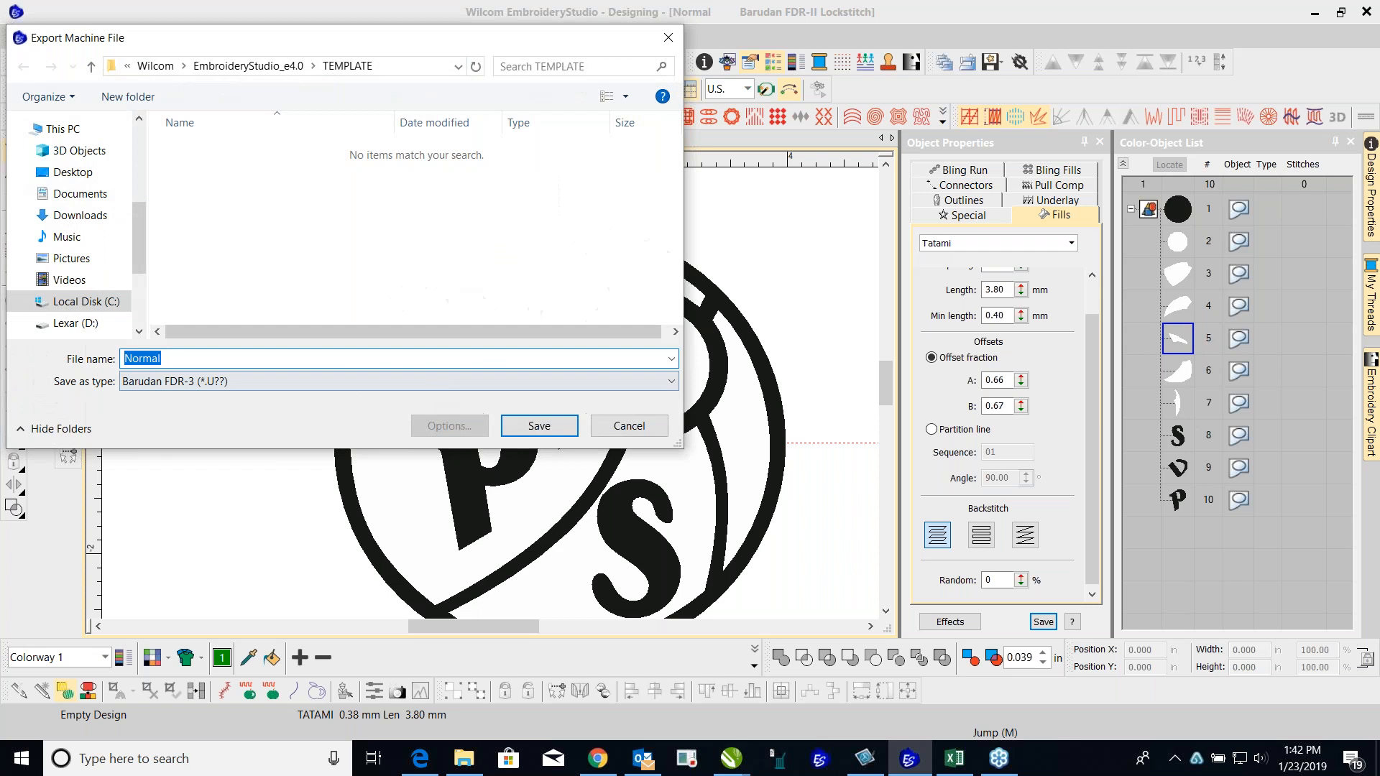
pyautogui.click(638, 388)
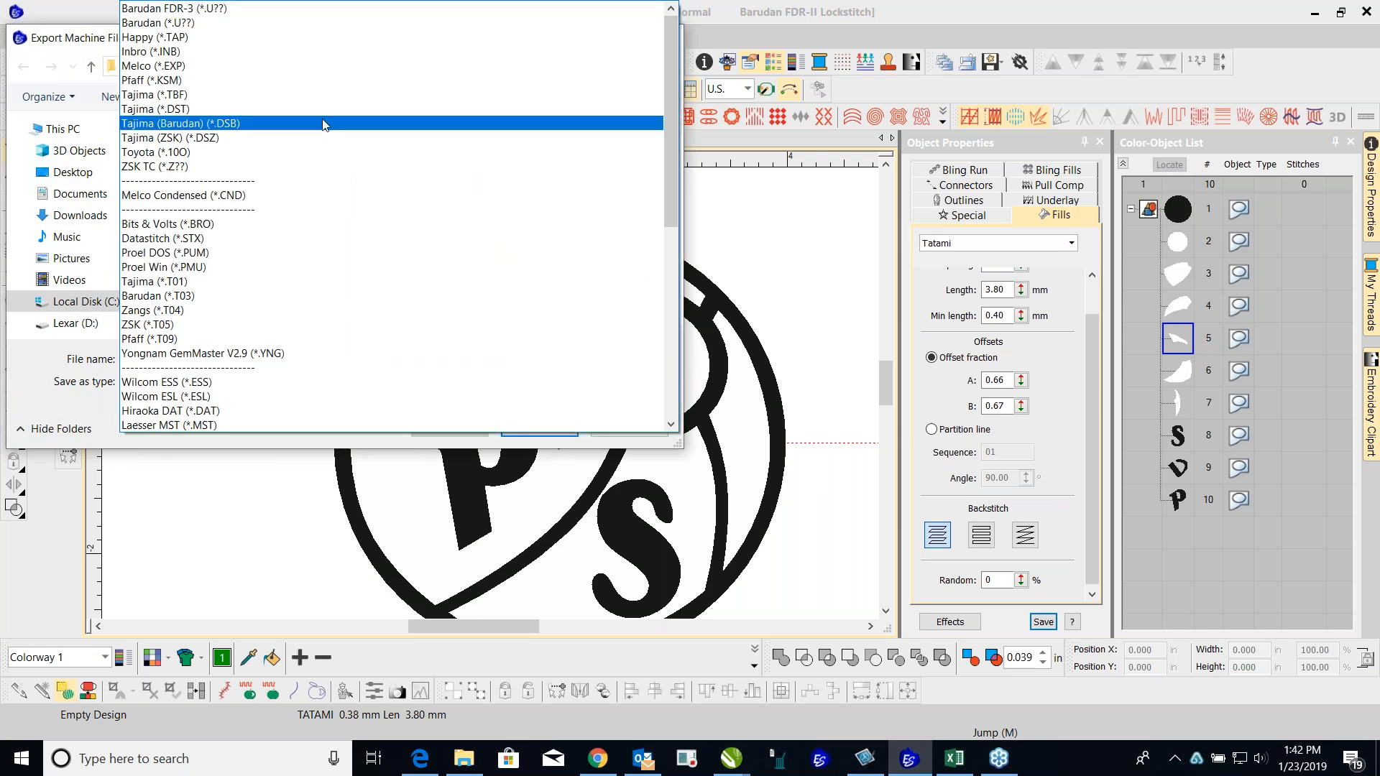
pyautogui.click(349, 129)
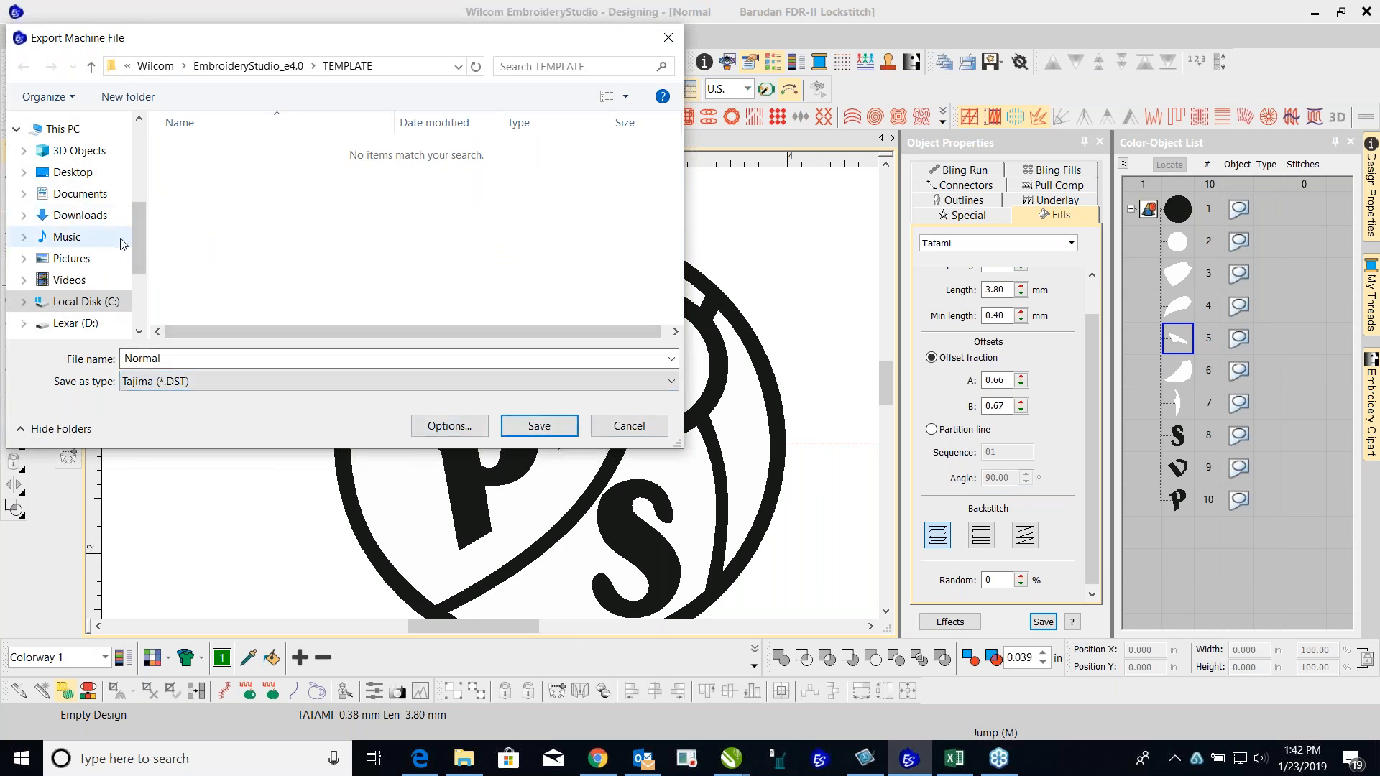
pyautogui.moveTo(134, 239); pyautogui.dragTo(135, 160)
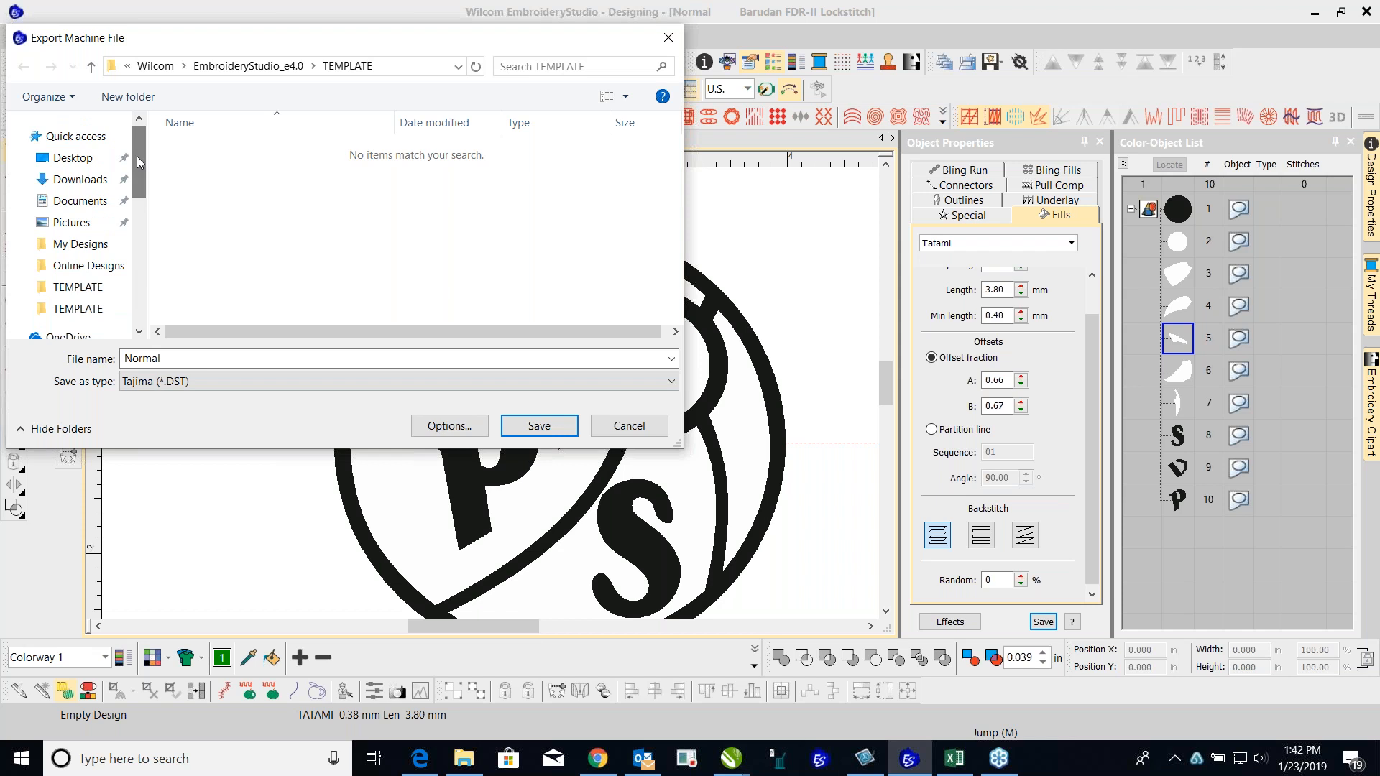
pyautogui.click(100, 159)
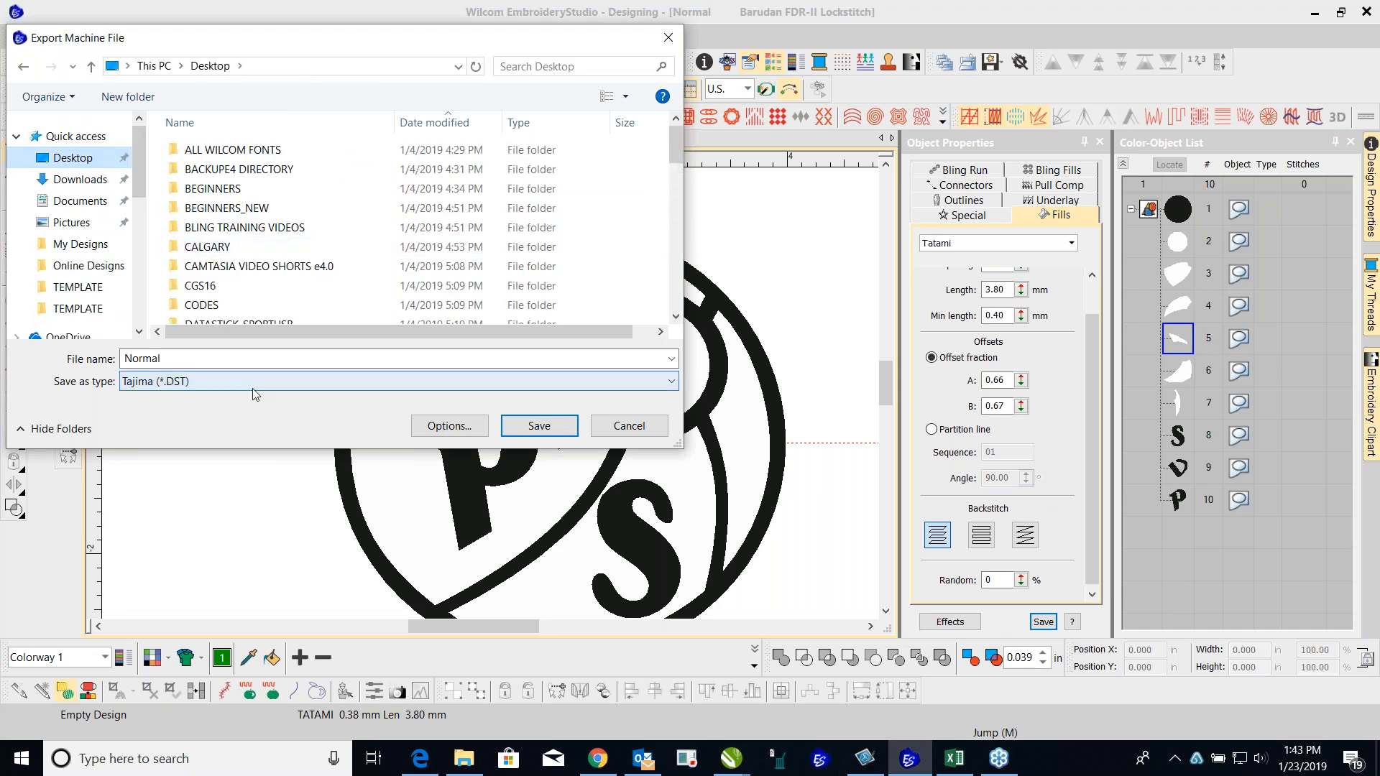
# Step: Enter go as the machine file's name, then close the export without saving
pyautogui.click(179, 360)
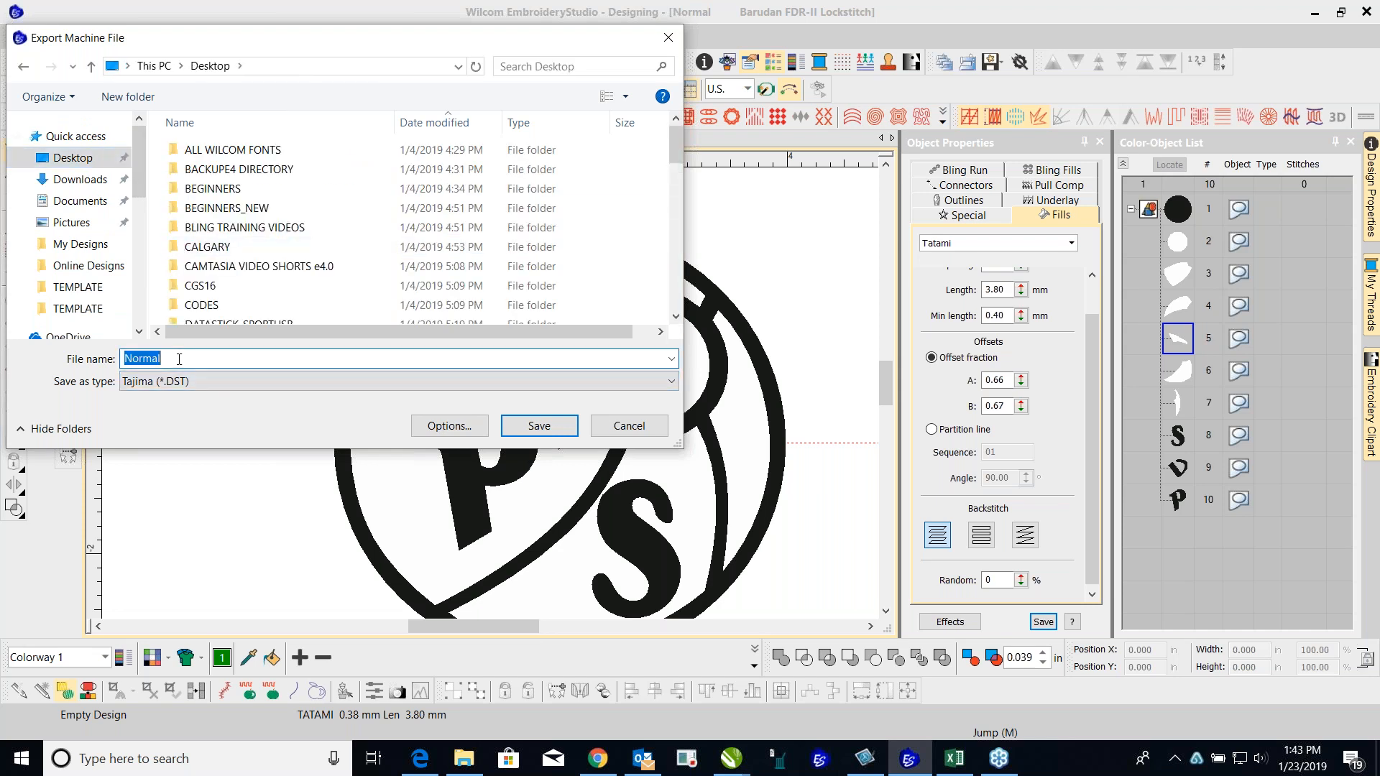
pyautogui.write('go')
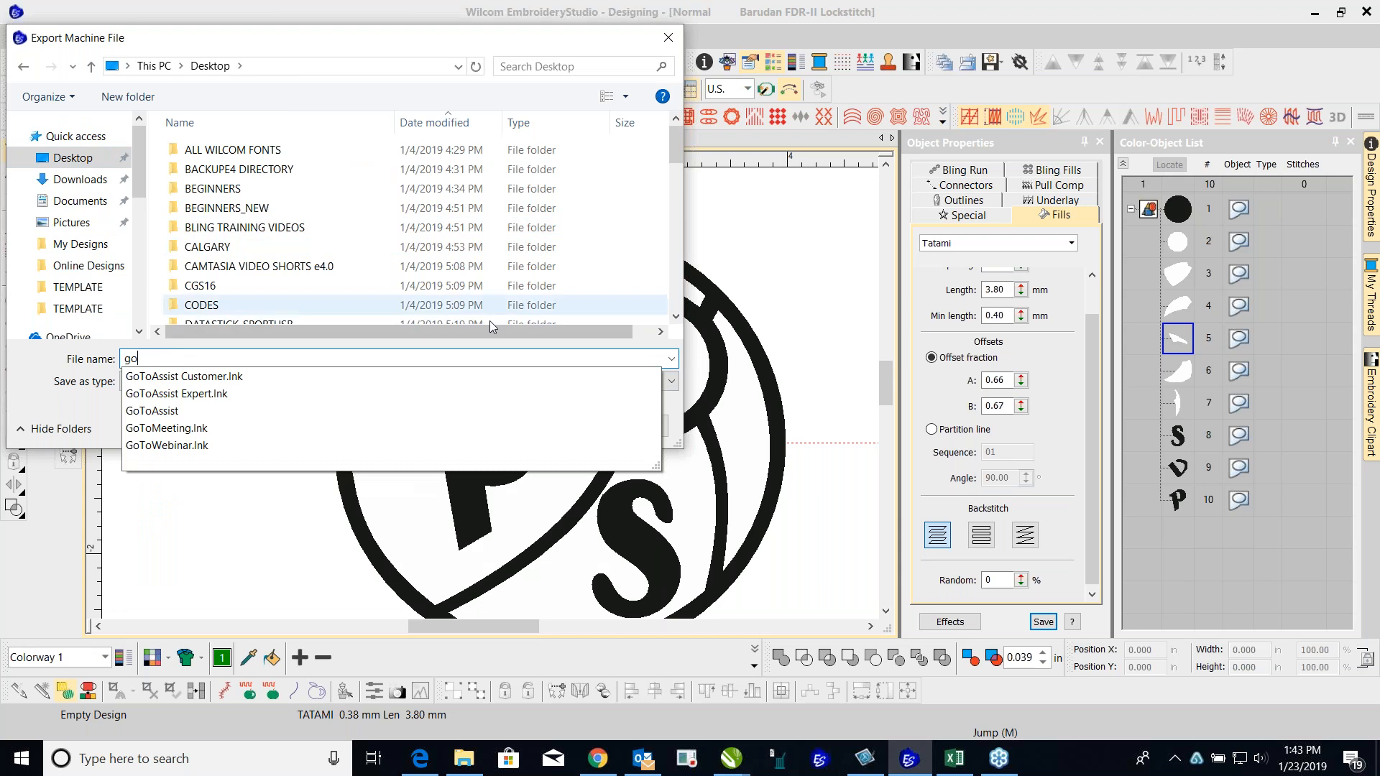
pyautogui.click(646, 293)
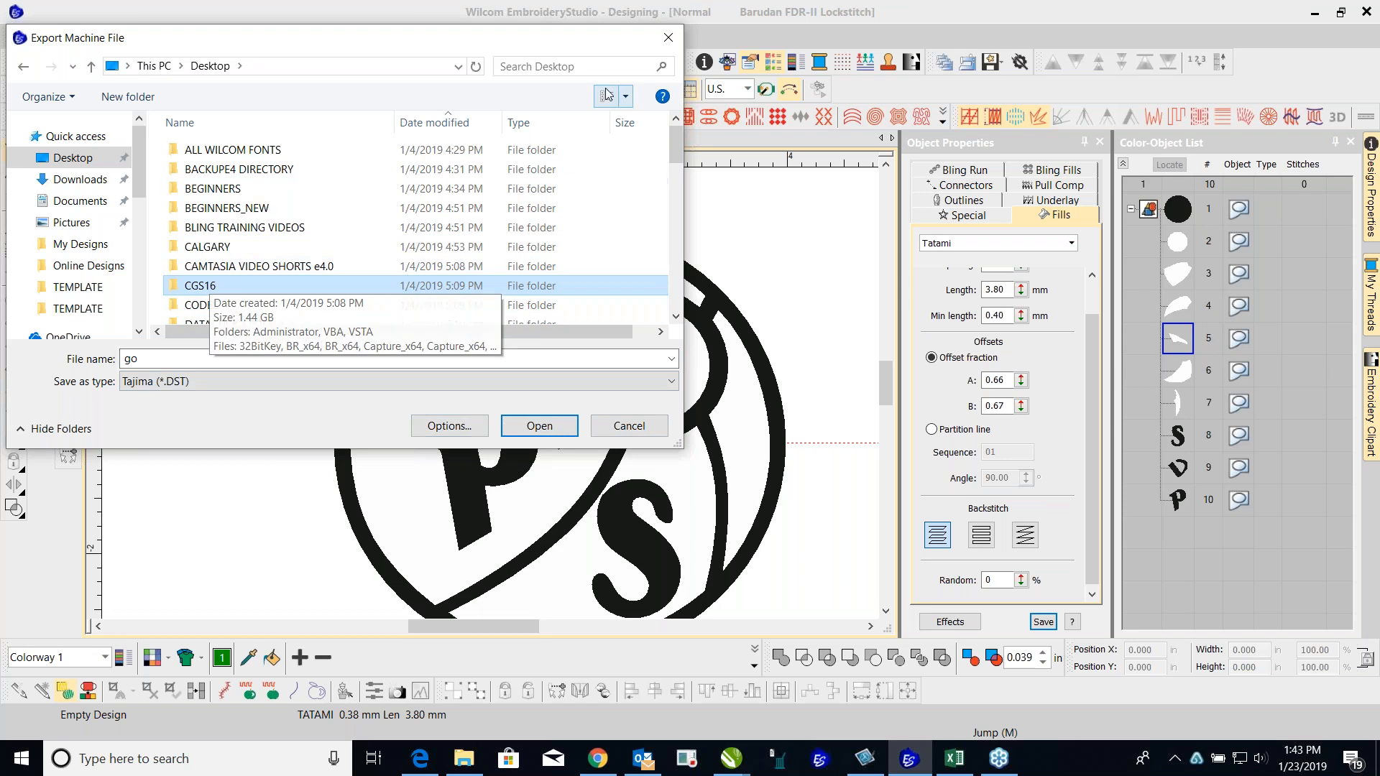
pyautogui.click(668, 37)
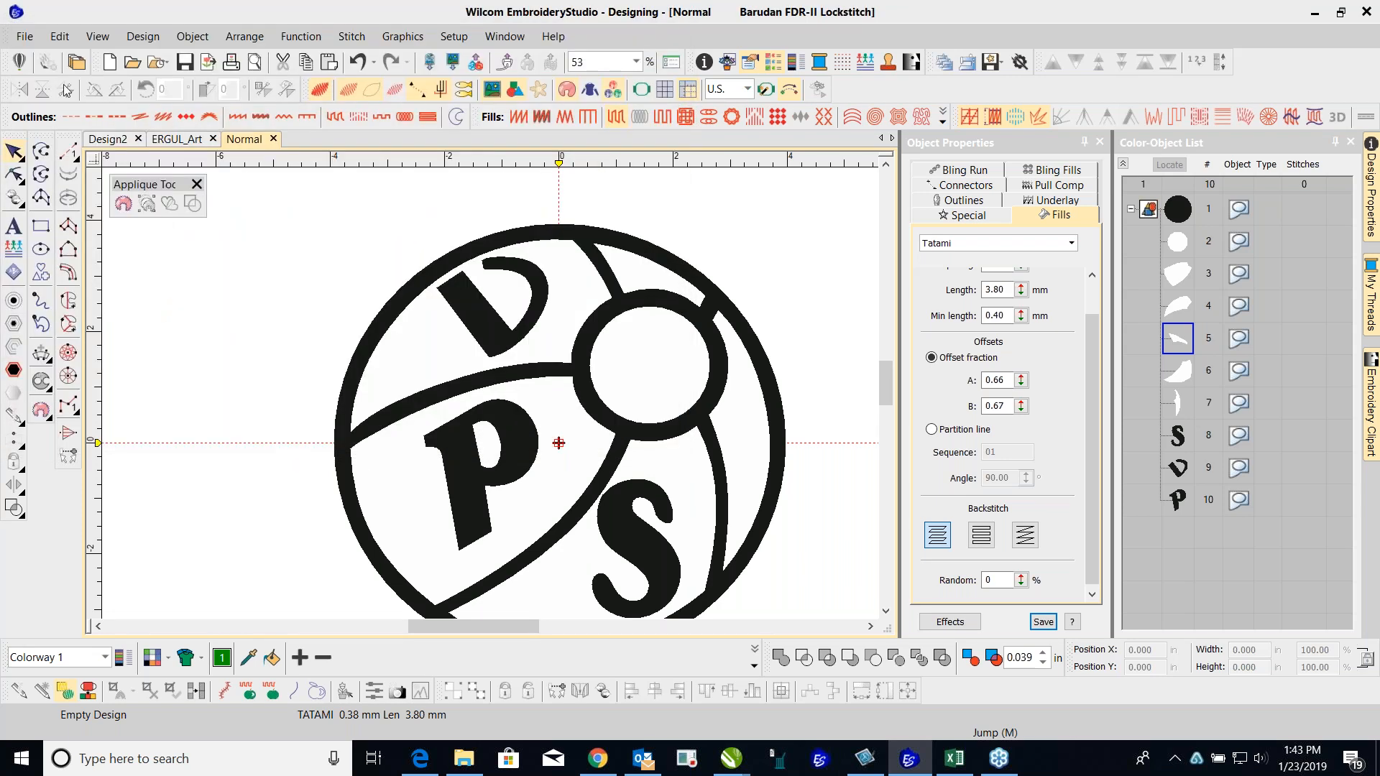
# Step: Create a new blank design
pyautogui.click(24, 36)
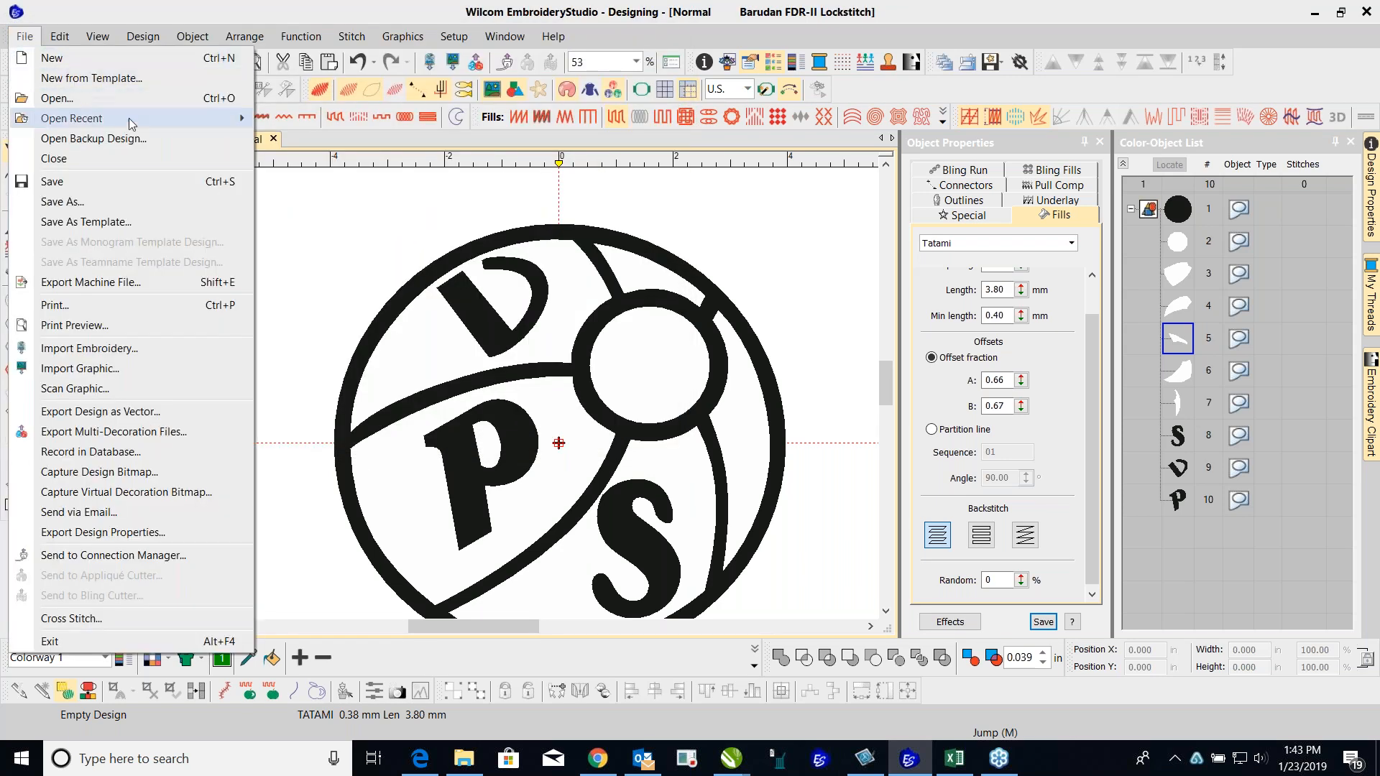
pyautogui.click(291, 215)
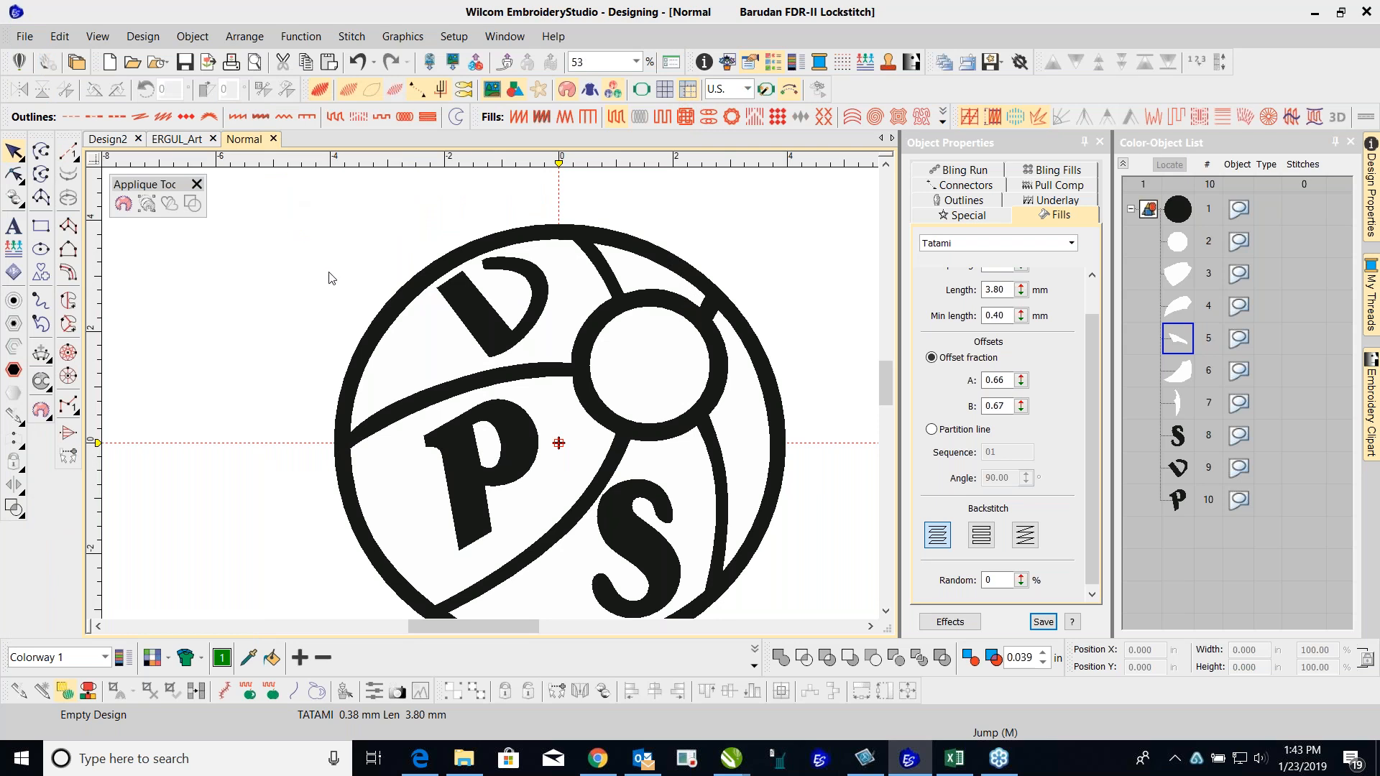
pyautogui.click(109, 62)
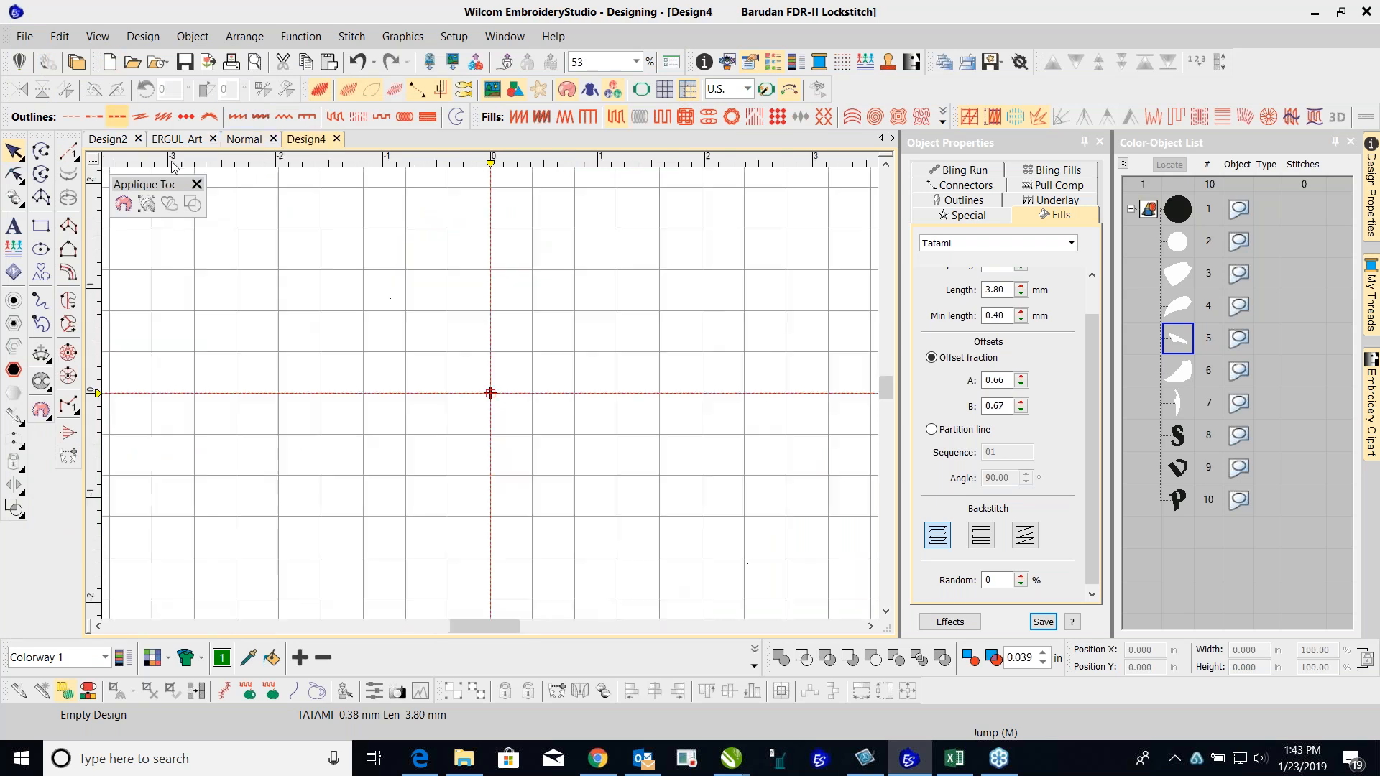
# Step: Open the ERGUL design from the recently used files
pyautogui.click(24, 36)
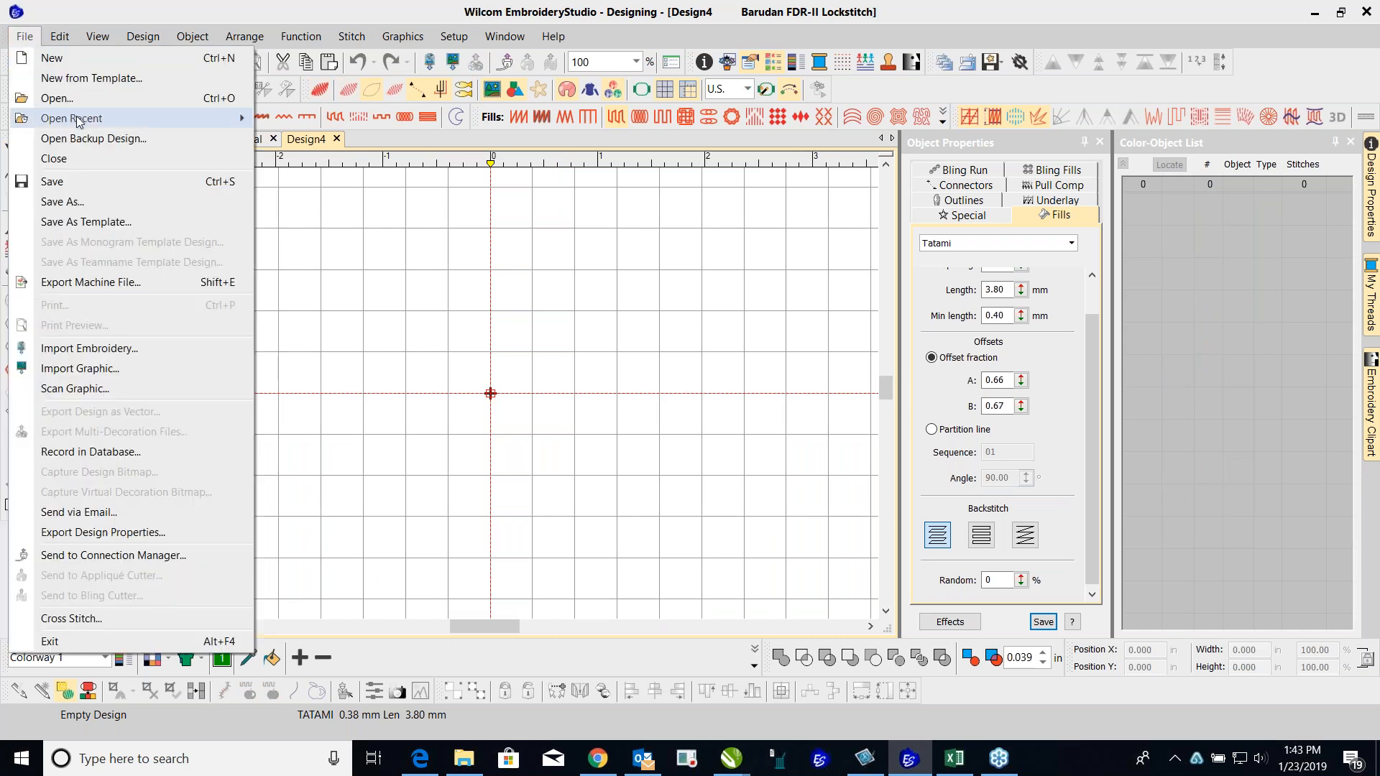
pyautogui.moveTo(80, 125)
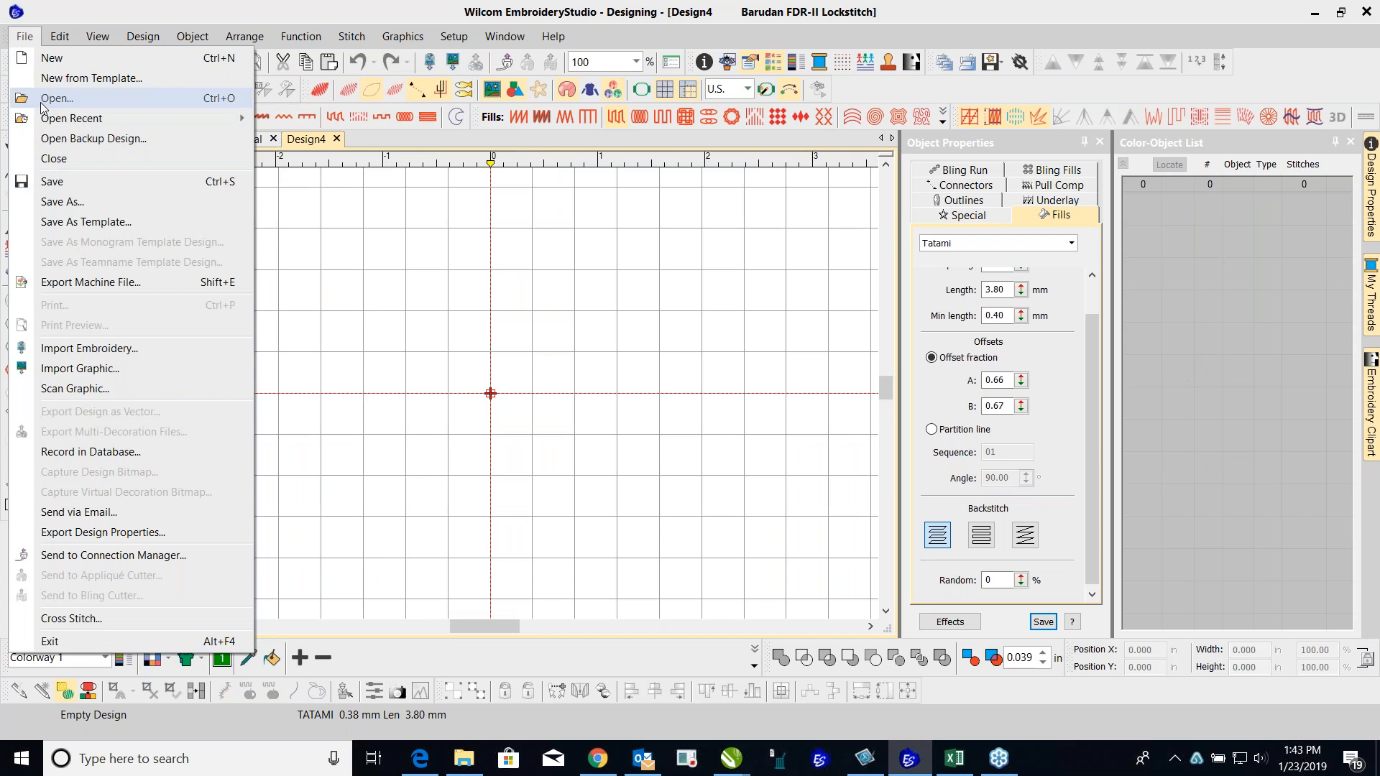
pyautogui.click(305, 246)
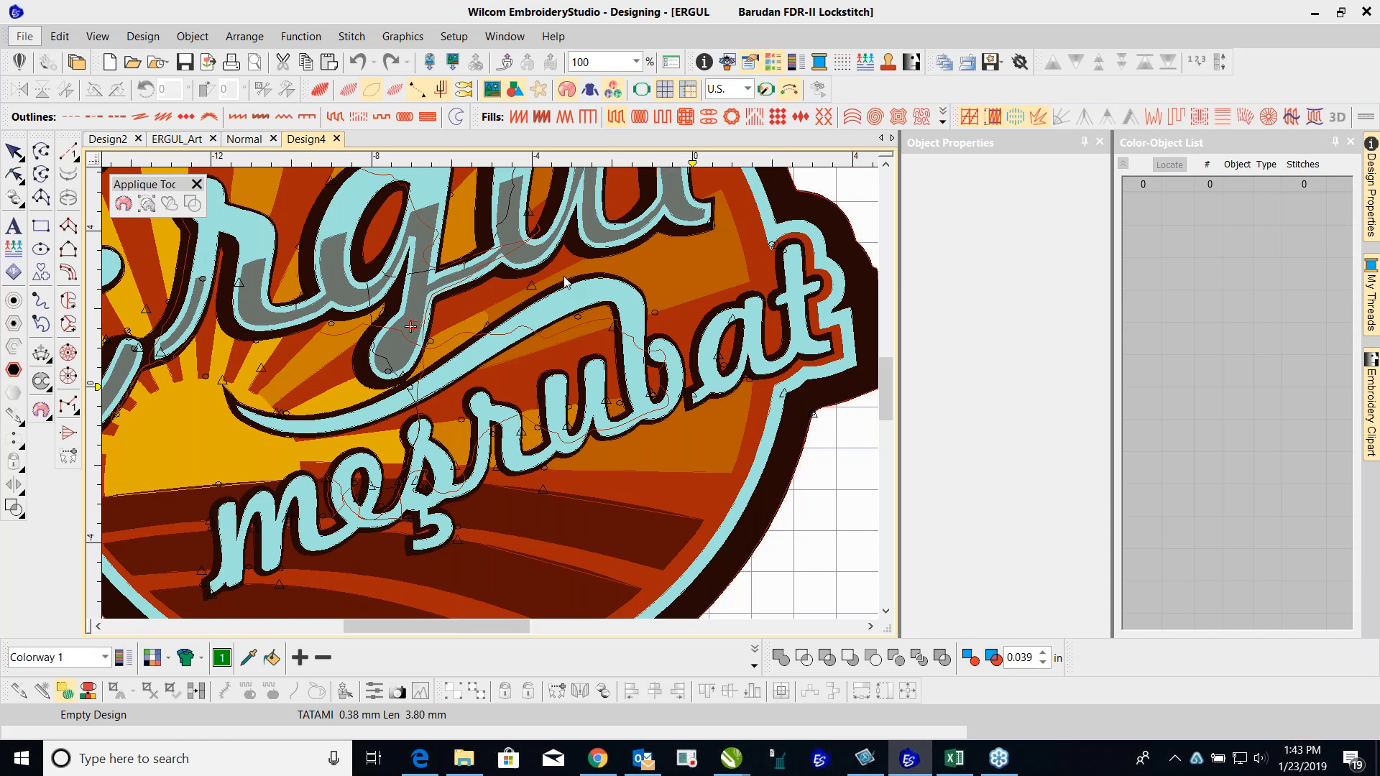
pyautogui.scroll(-6, 564, 282)
pyautogui.moveTo(434, 309); pyautogui.dragTo(679, 558)
pyautogui.press('Delete')
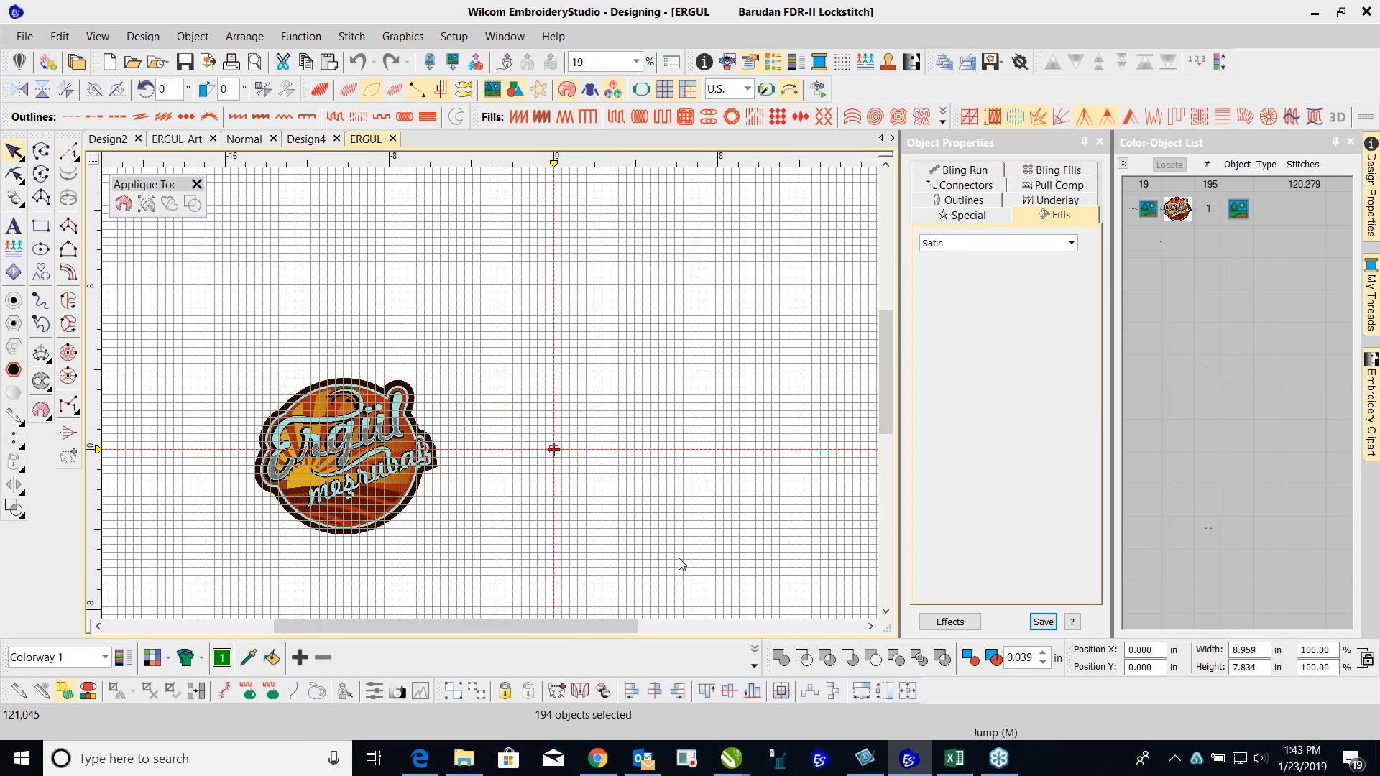
pyautogui.scroll(2, 417, 456)
pyautogui.click(358, 62)
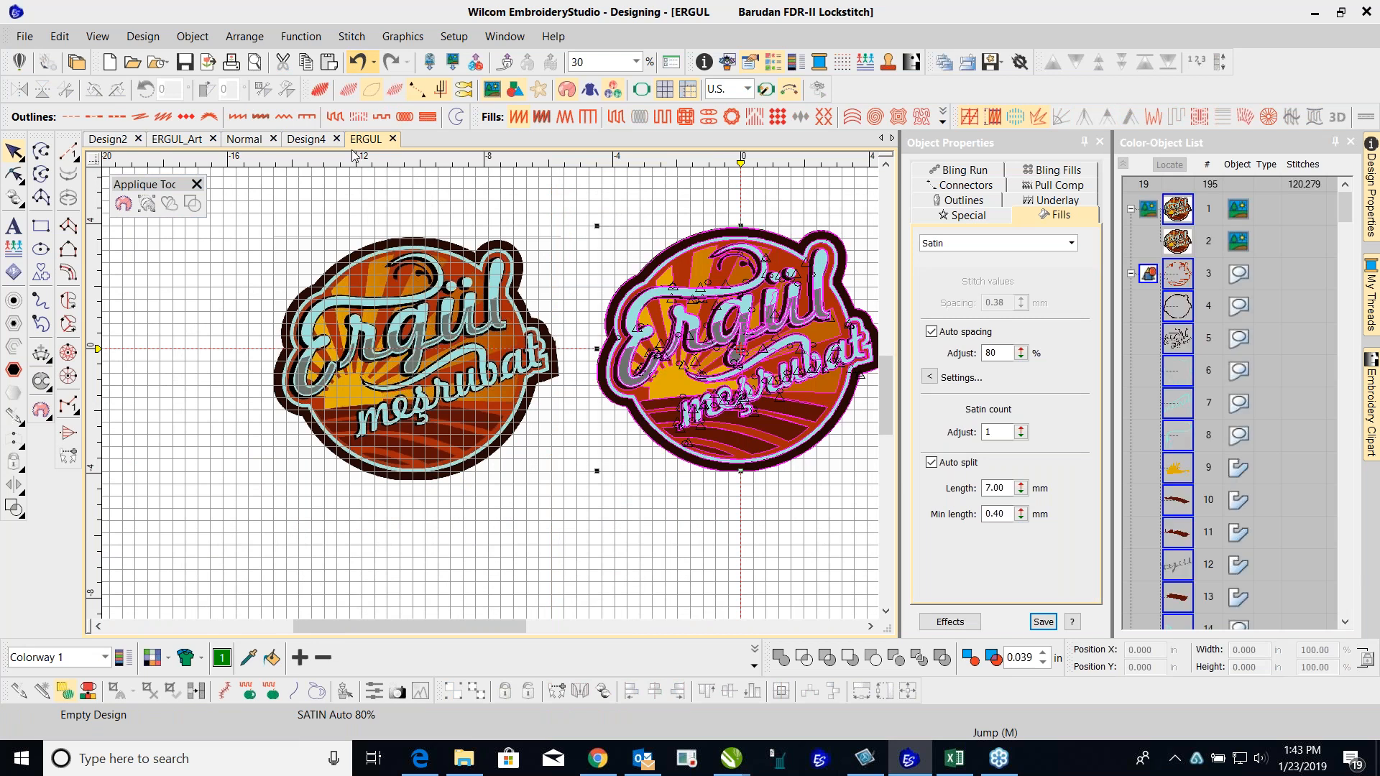
# Step: Delete the bitmap artwork lying to the left of the stitched ERGUL logo
pyautogui.click(373, 267)
pyautogui.press('Delete')
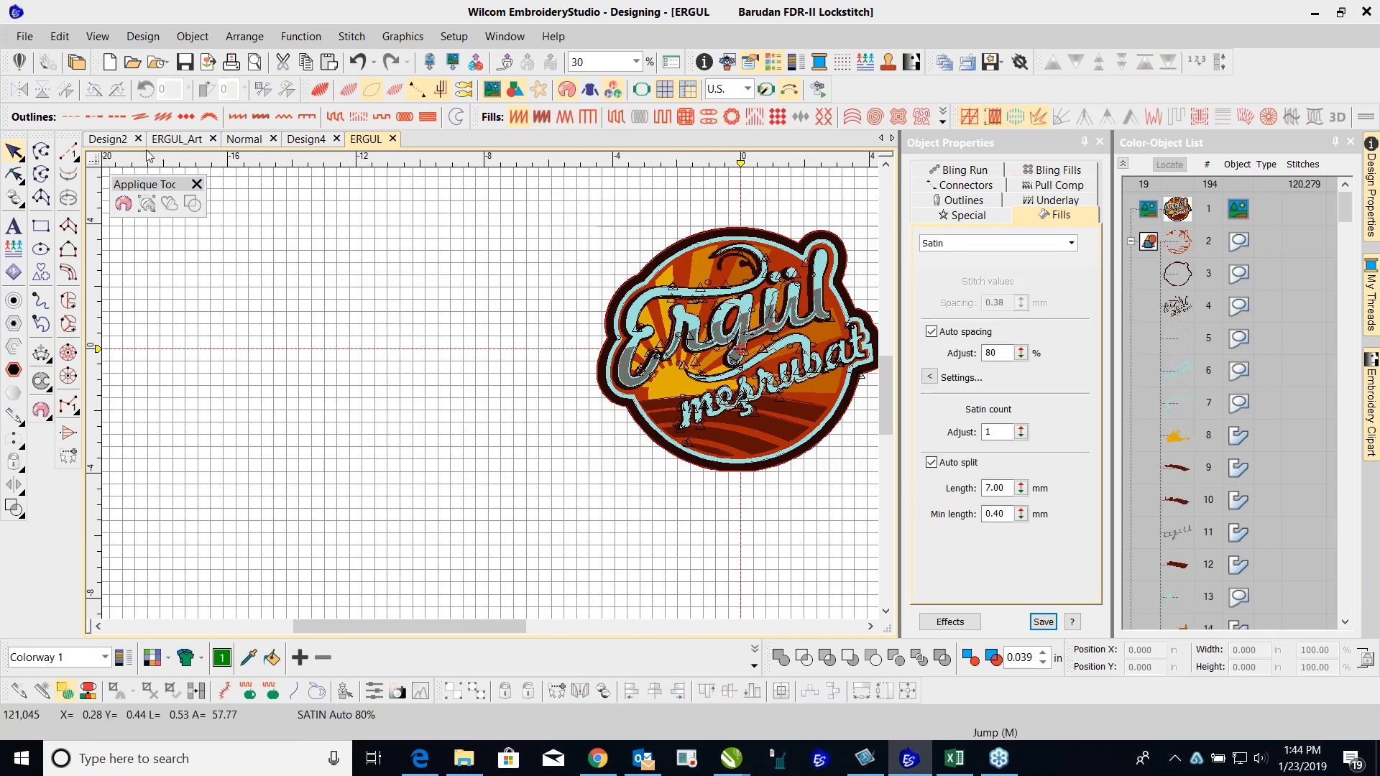
# Step: Export the ERGUL design to the Desktop as a Tajima (*.DST) machine file named goo
pyautogui.click(26, 40)
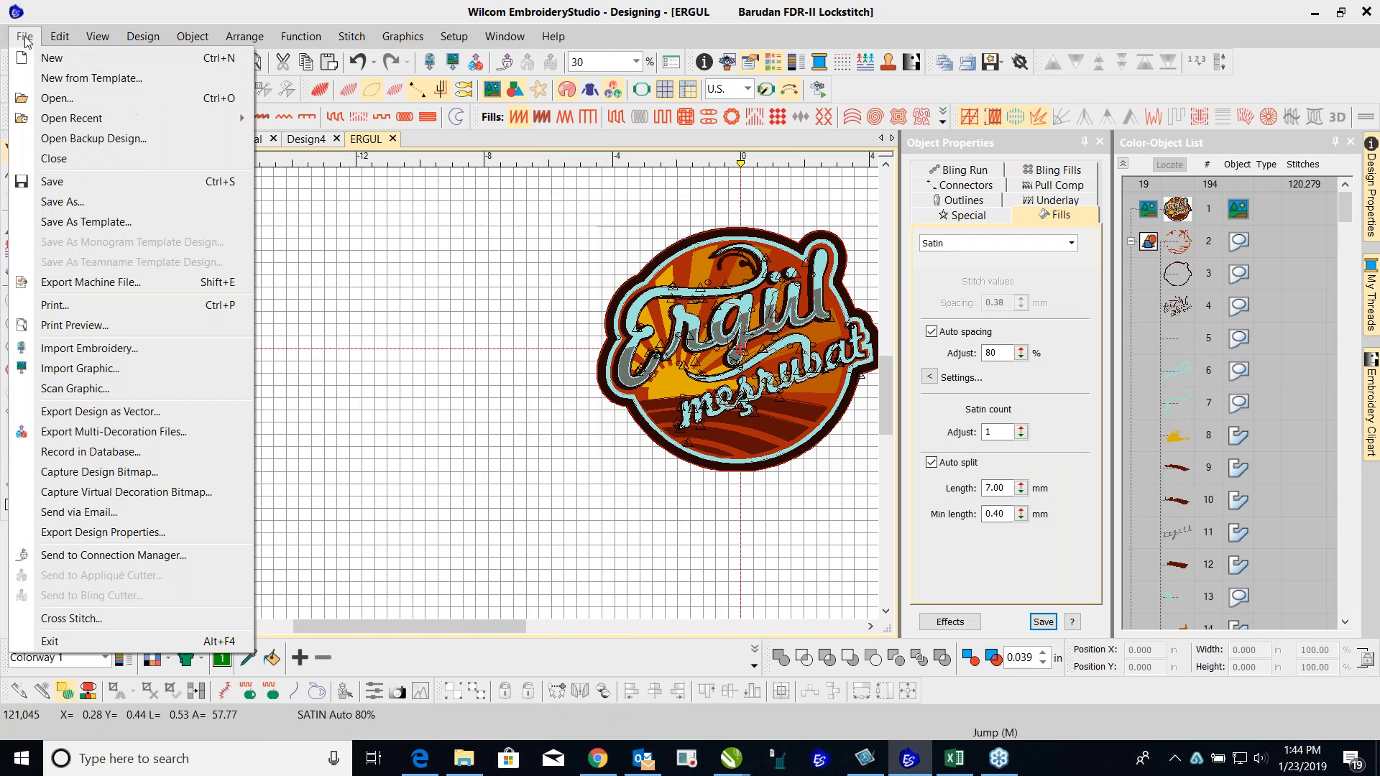
pyautogui.click(85, 281)
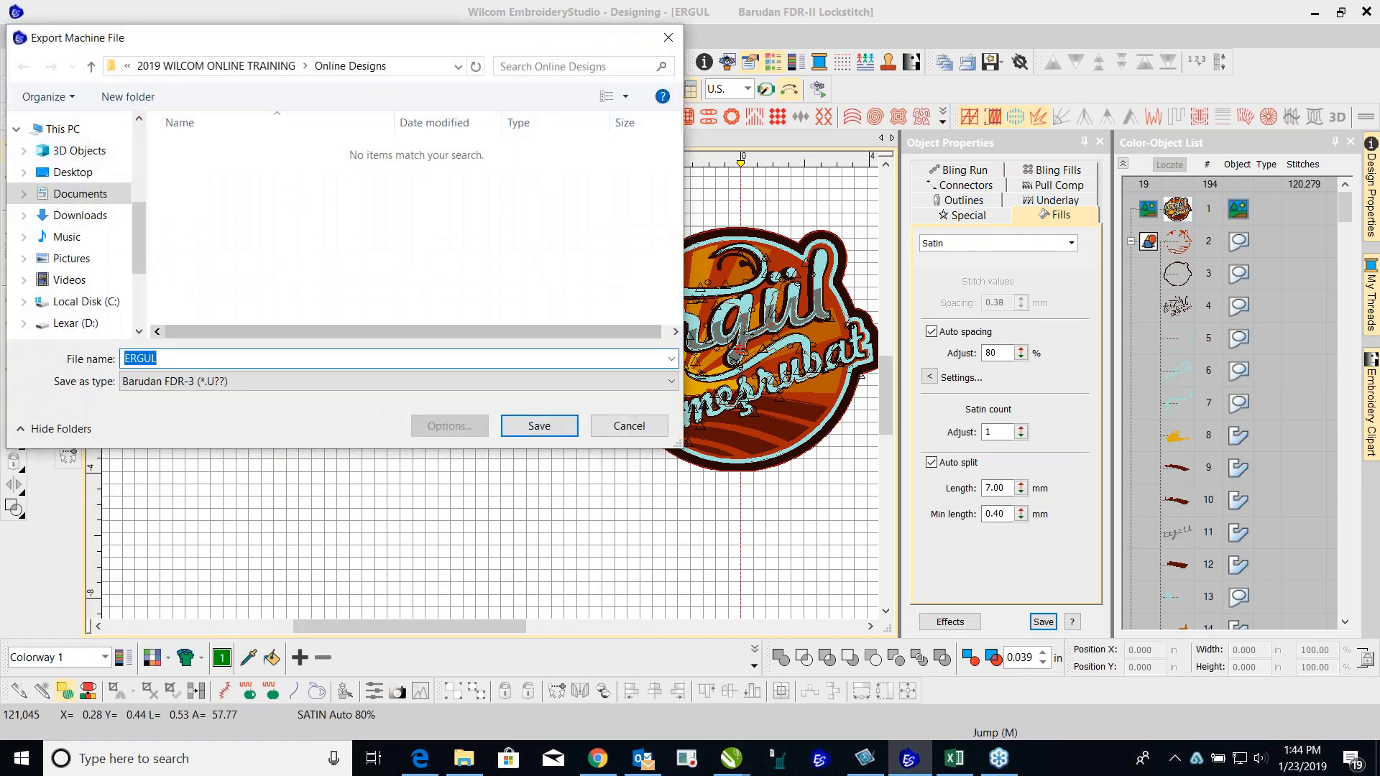
pyautogui.click(667, 381)
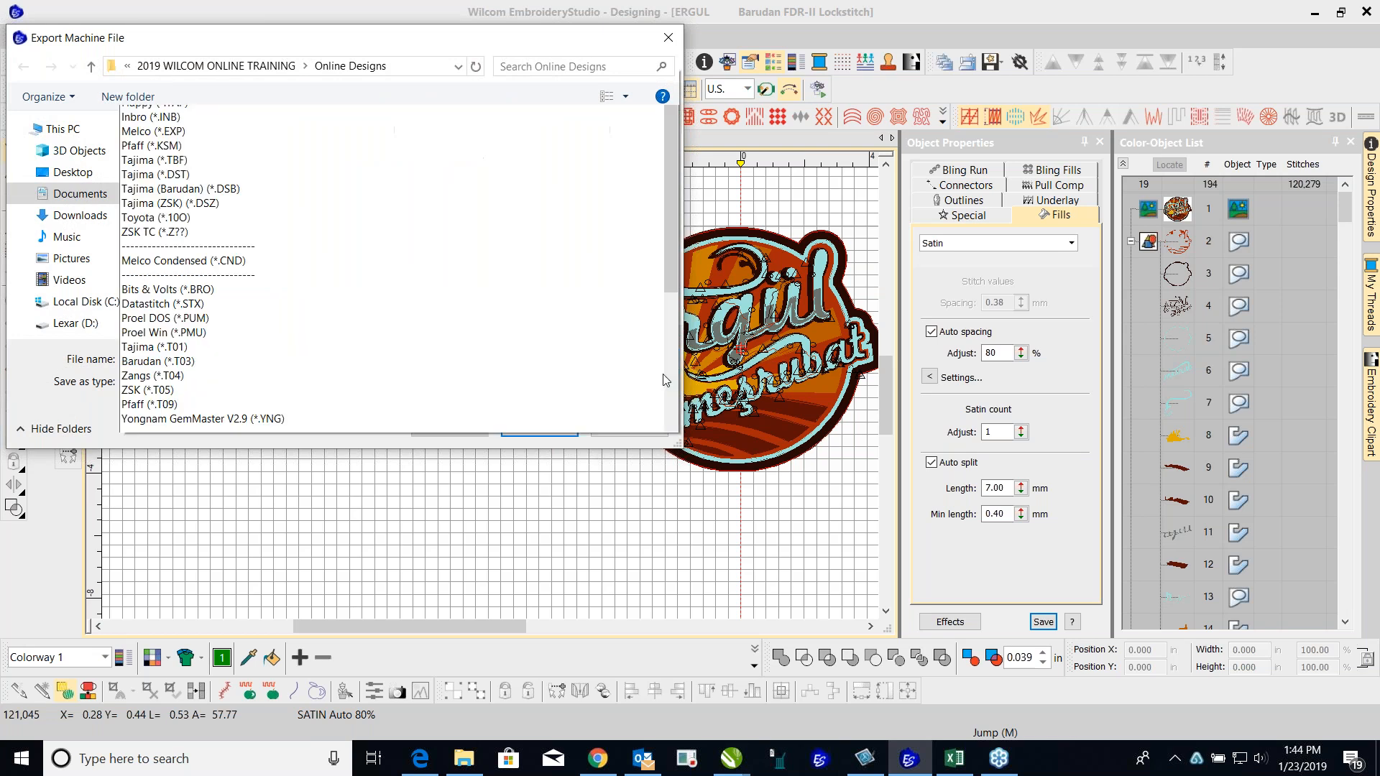
pyautogui.click(312, 109)
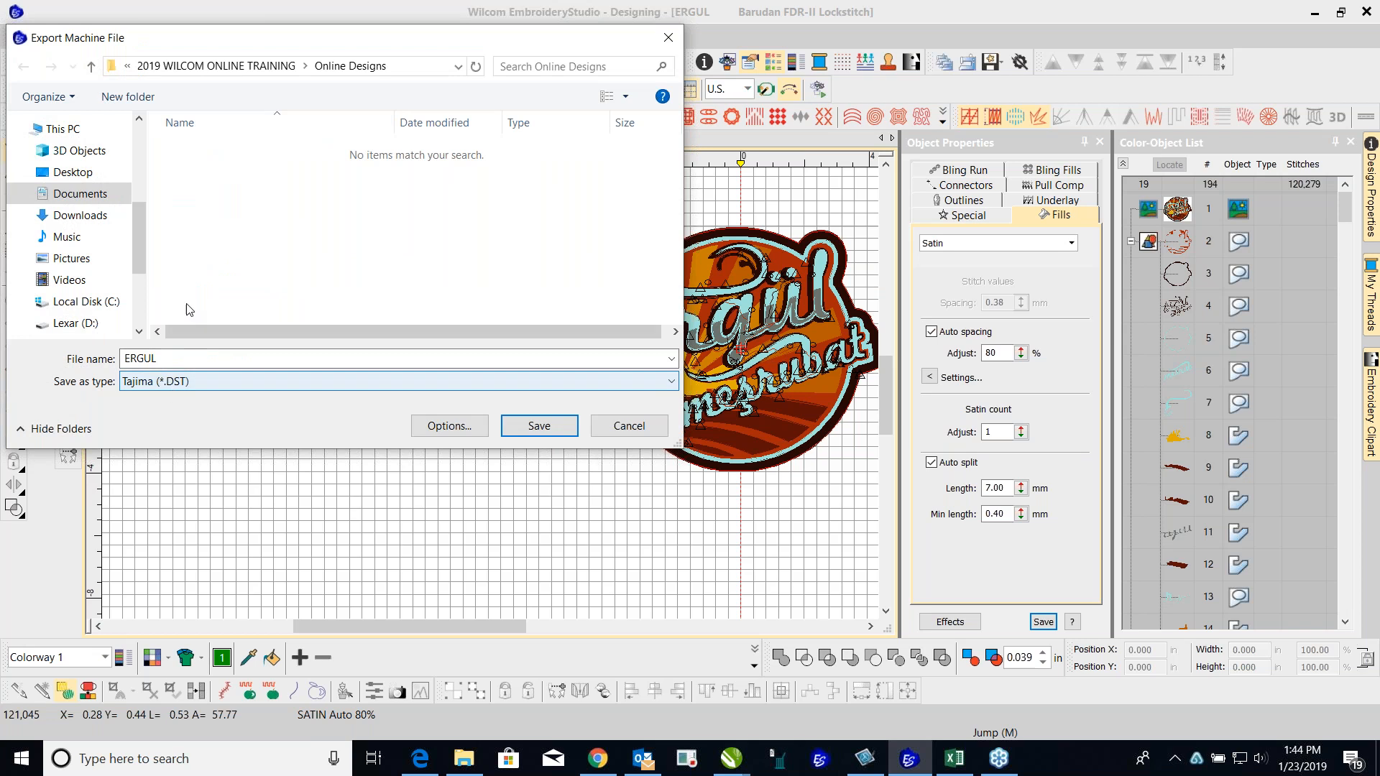
pyautogui.click(69, 173)
pyautogui.moveTo(163, 358); pyautogui.dragTo(57, 358)
pyautogui.write('goo')
pyautogui.click(519, 430)
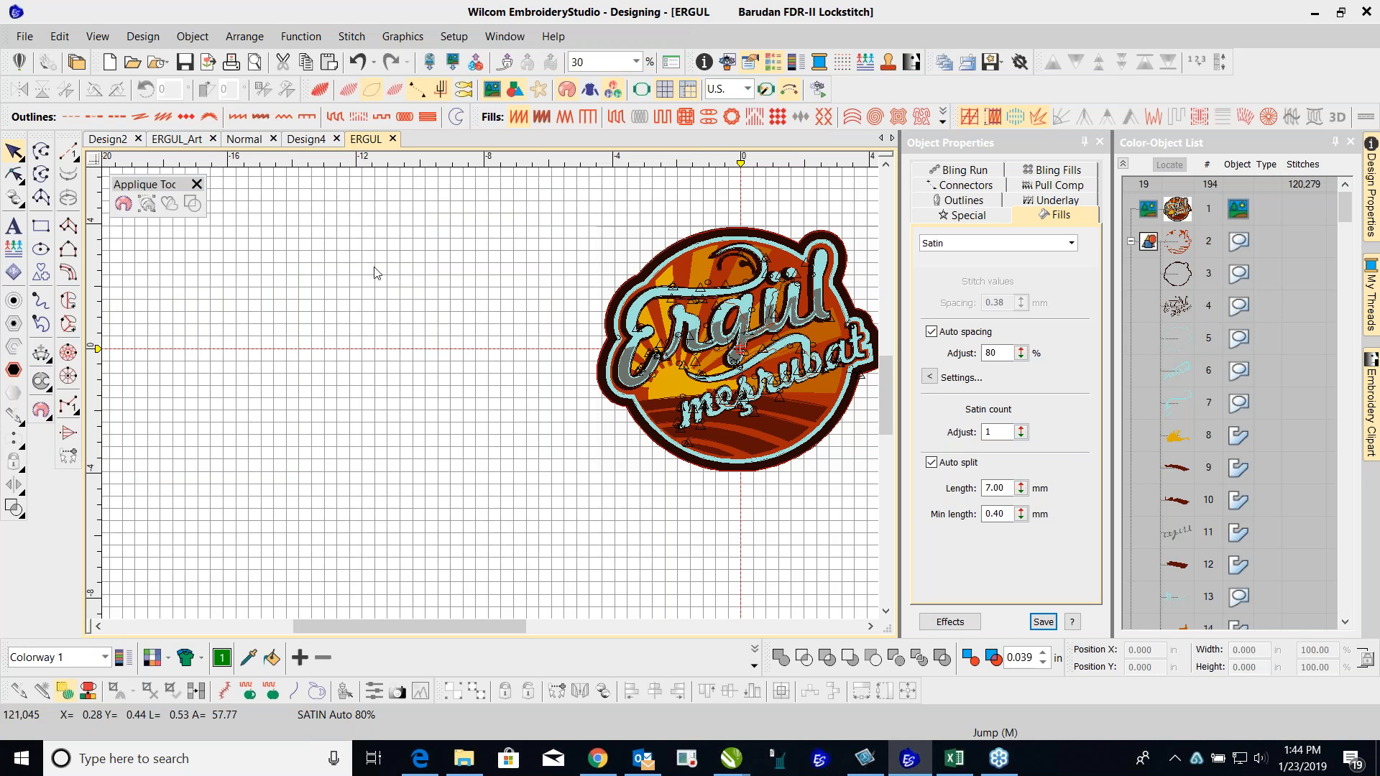
# Step: Close the ERGUL design without saving changes and close the empty Design4
pyautogui.scroll(-1, 579, 210)
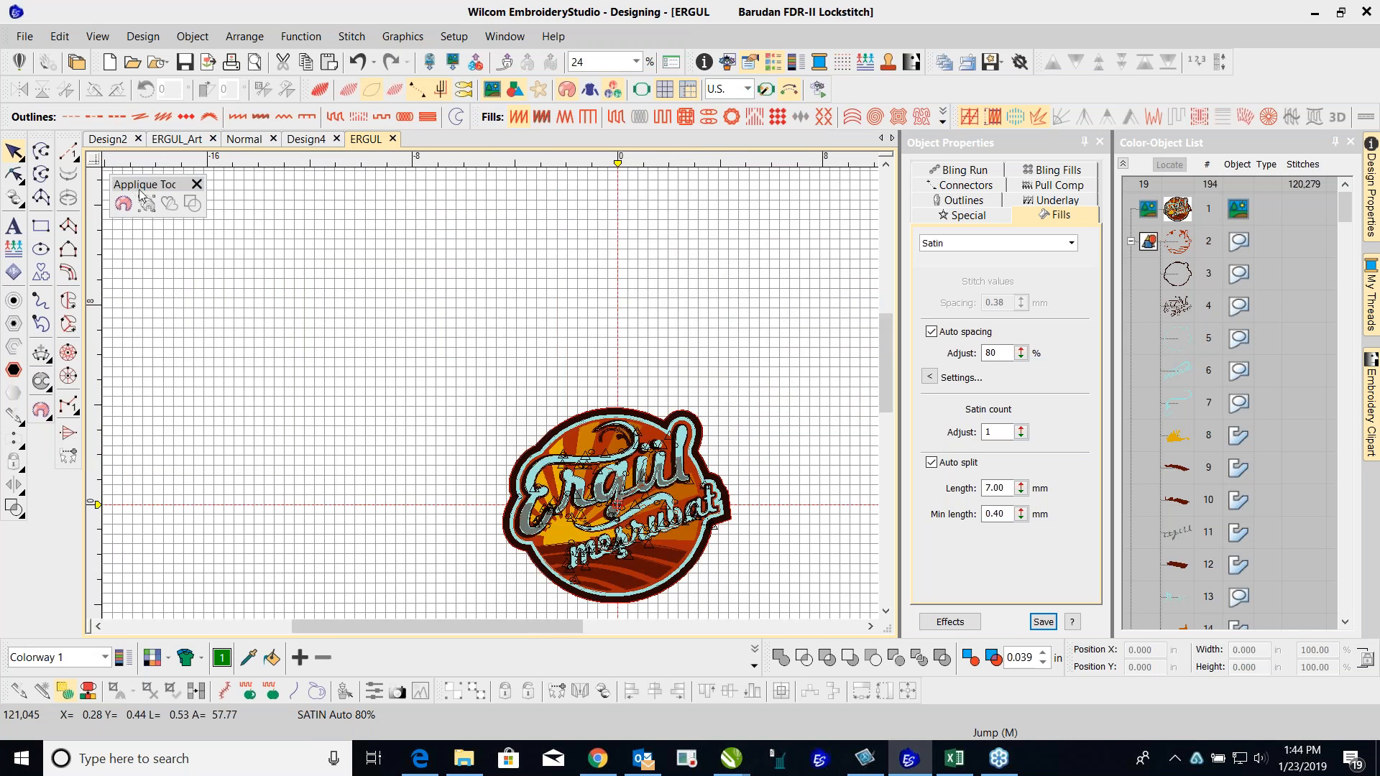
pyautogui.click(393, 138)
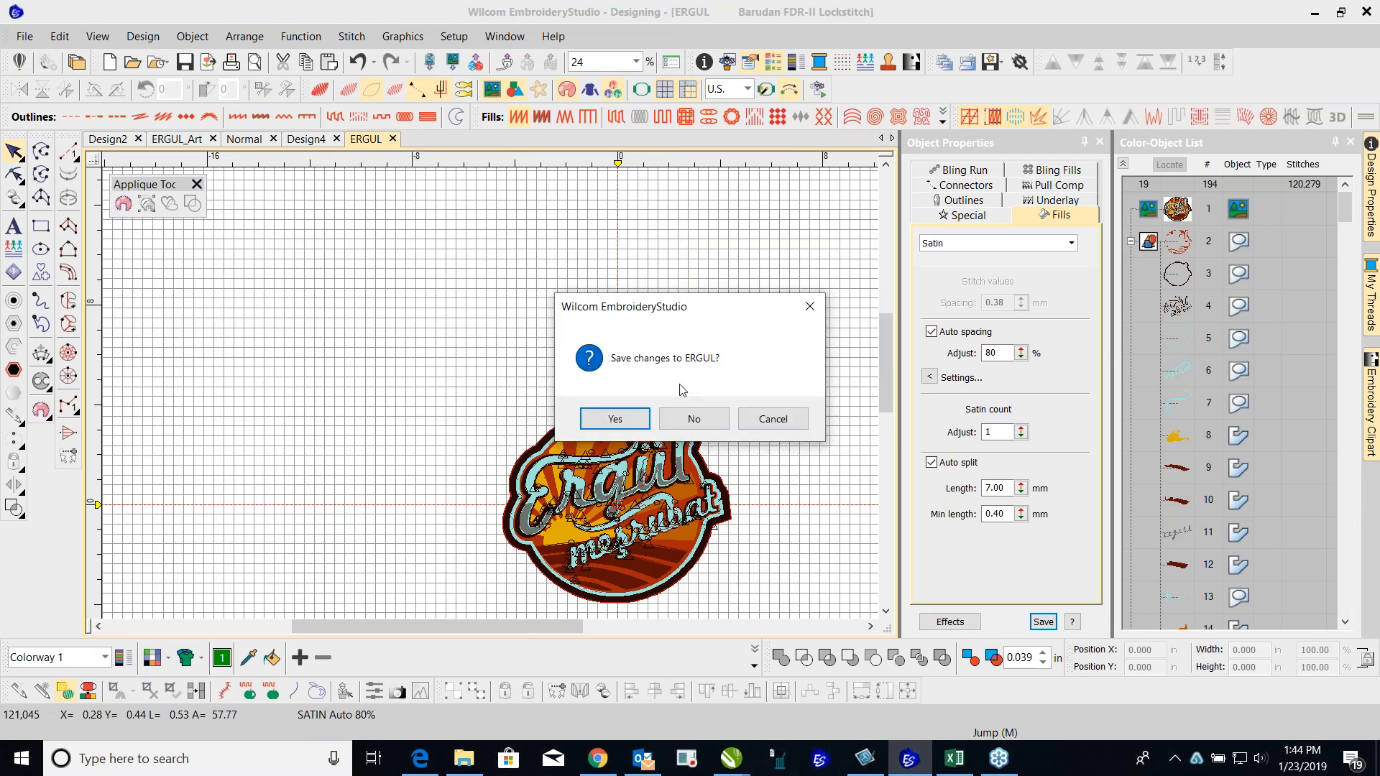
pyautogui.click(680, 408)
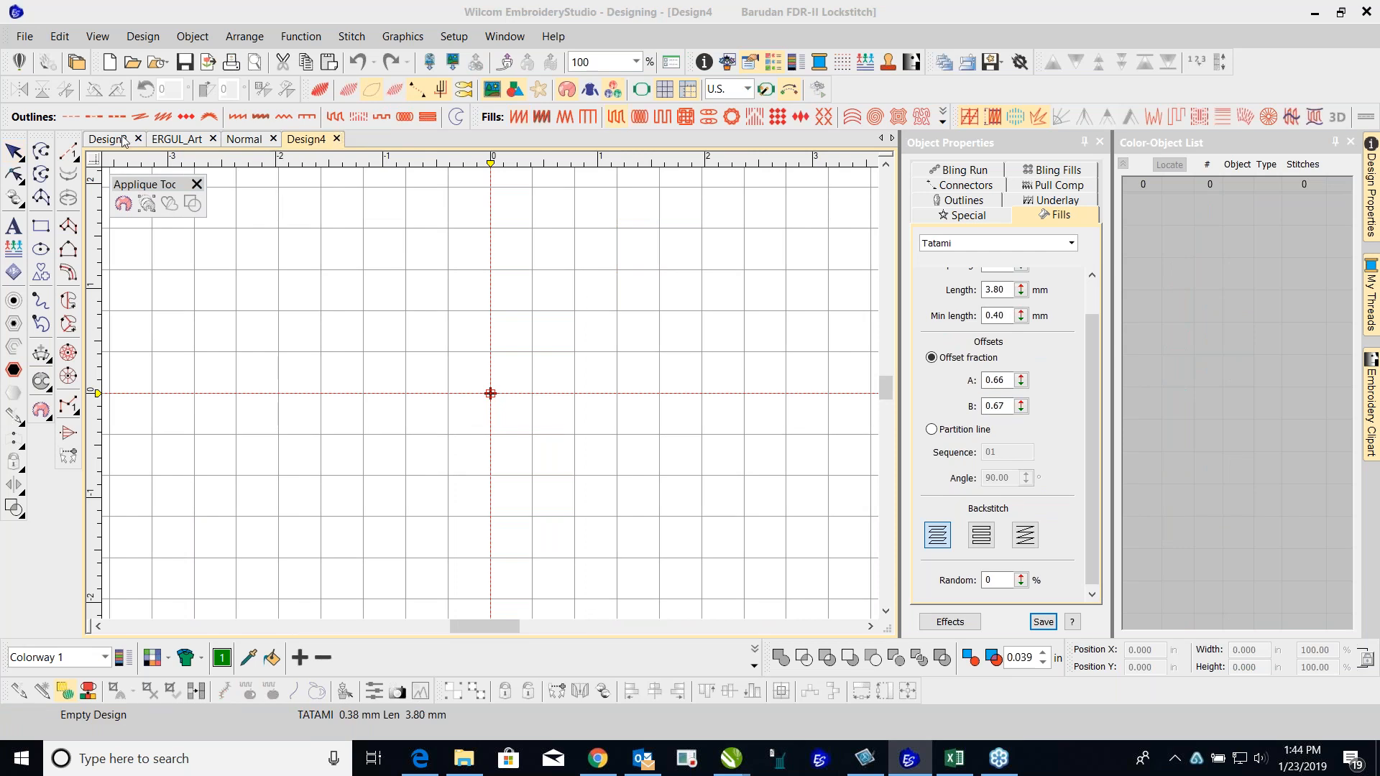
pyautogui.click(337, 139)
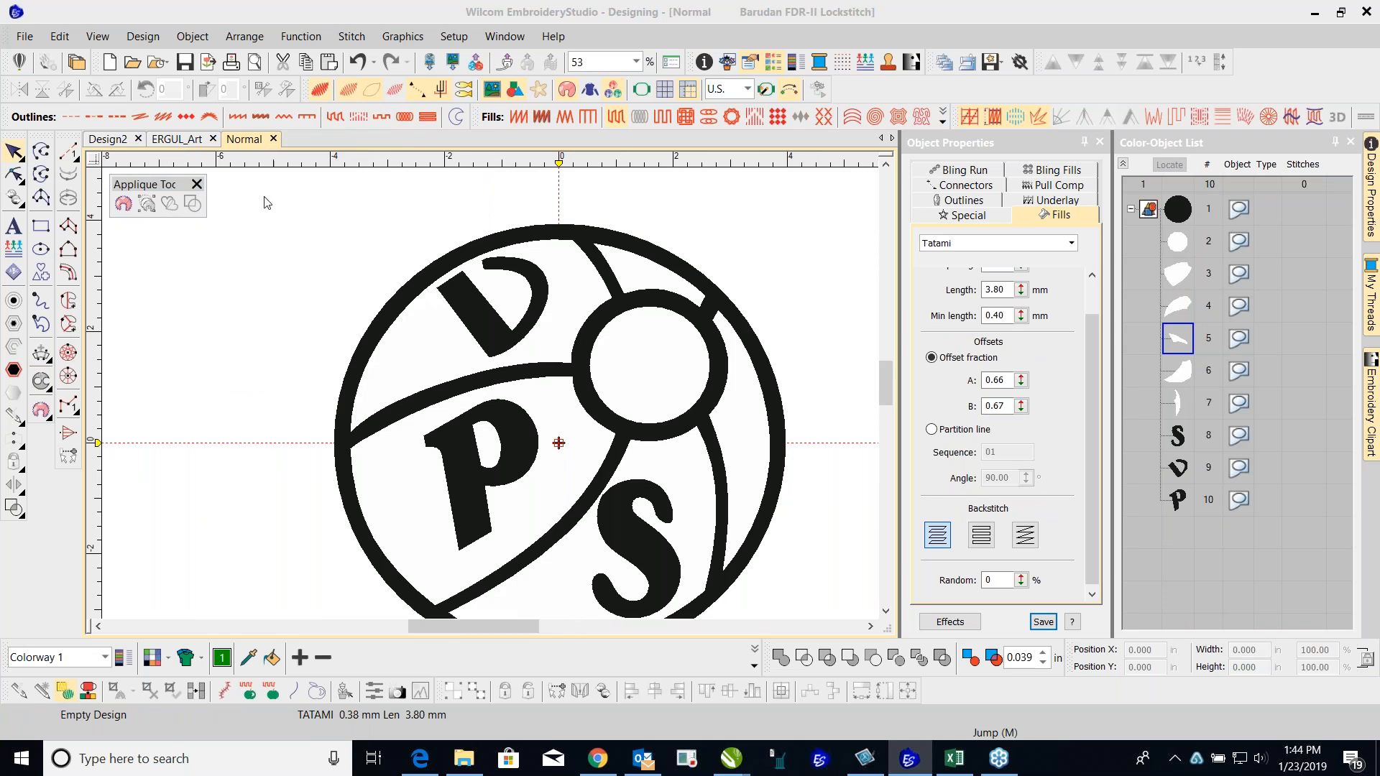
# Step: Create a new blank design and browse the Desktop for Tajima (*.DST) files to open
pyautogui.click(110, 62)
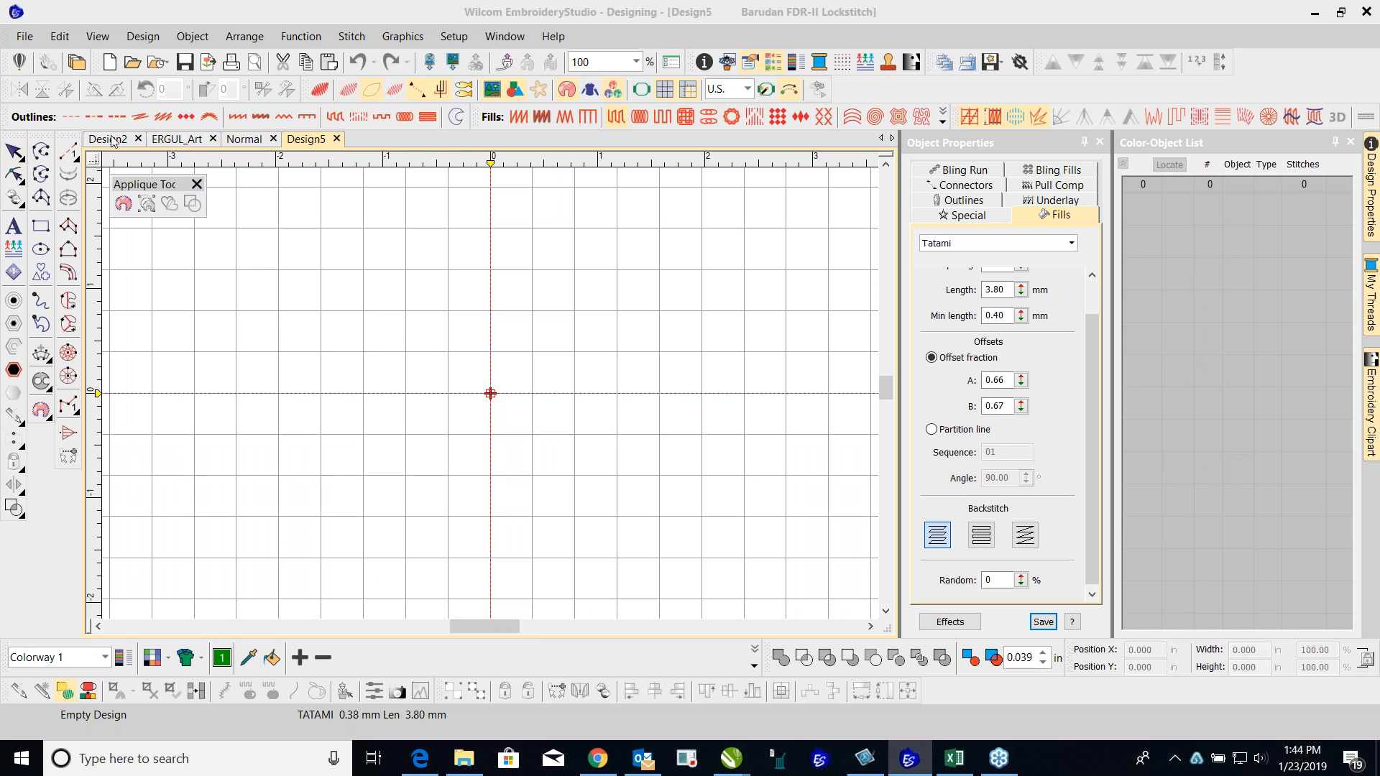
pyautogui.click(25, 37)
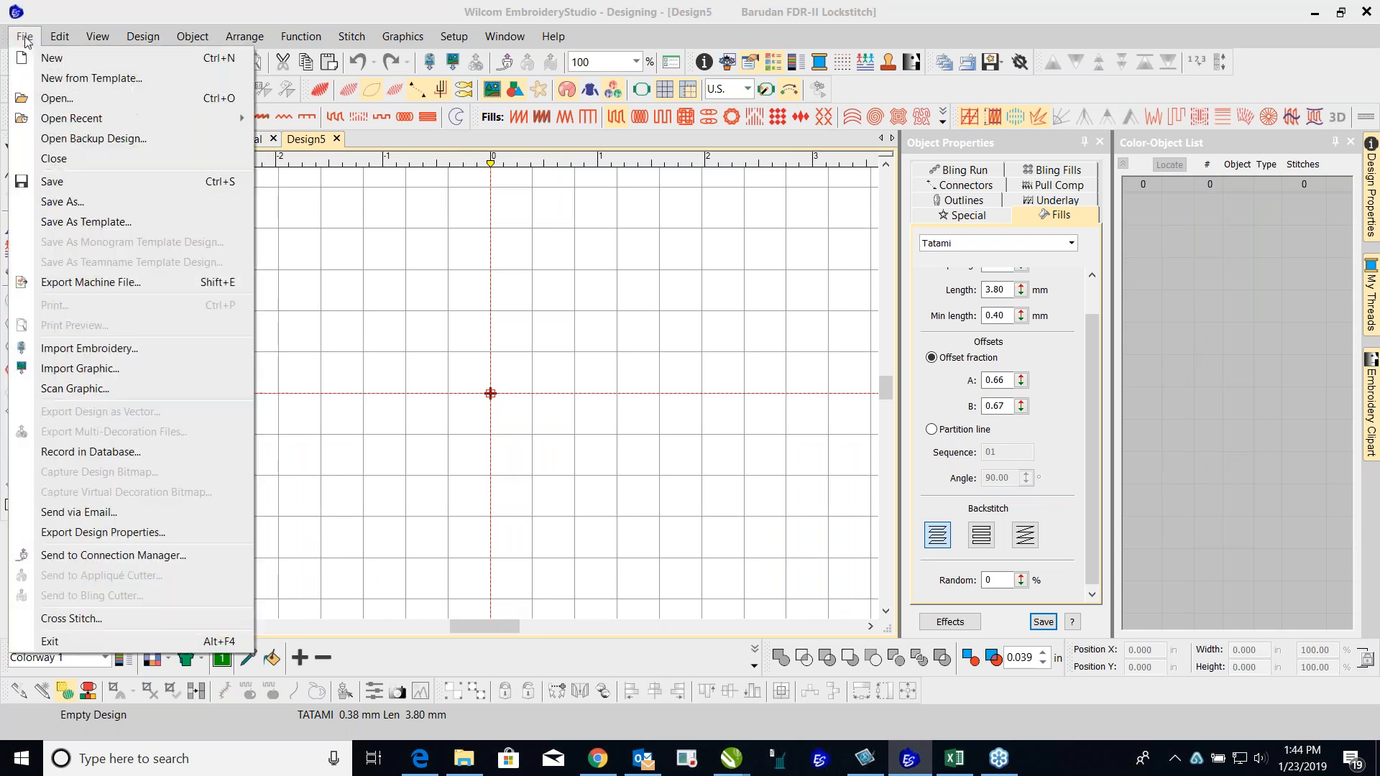
pyautogui.click(50, 101)
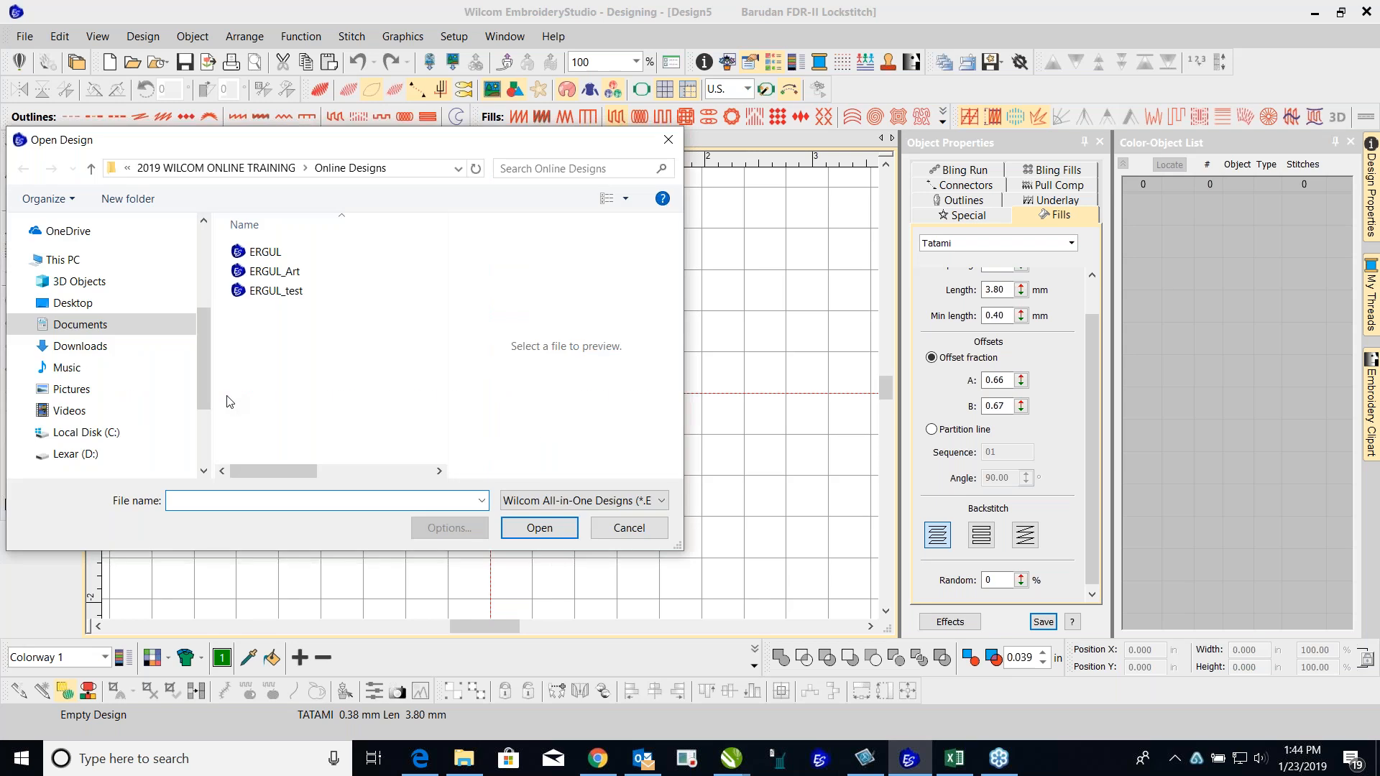
pyautogui.click(661, 501)
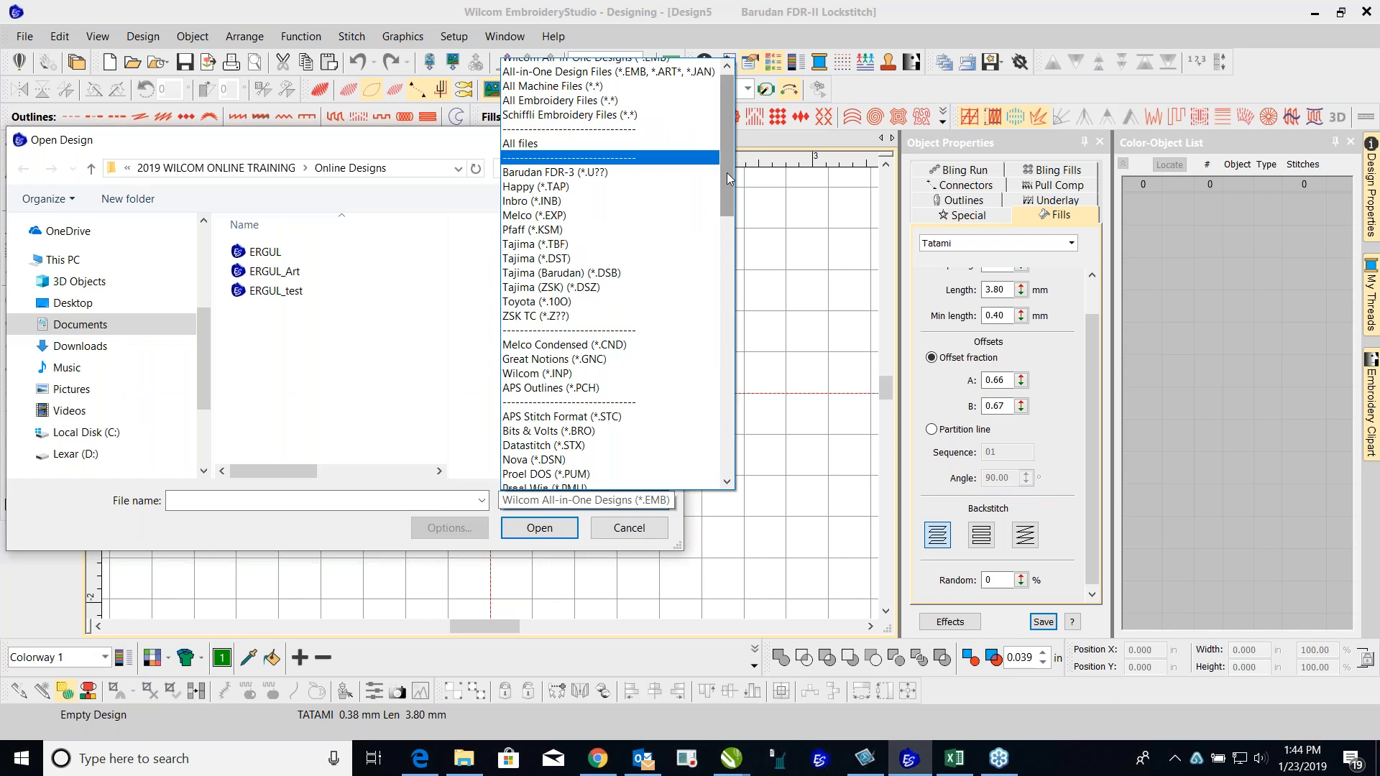
pyautogui.click(628, 258)
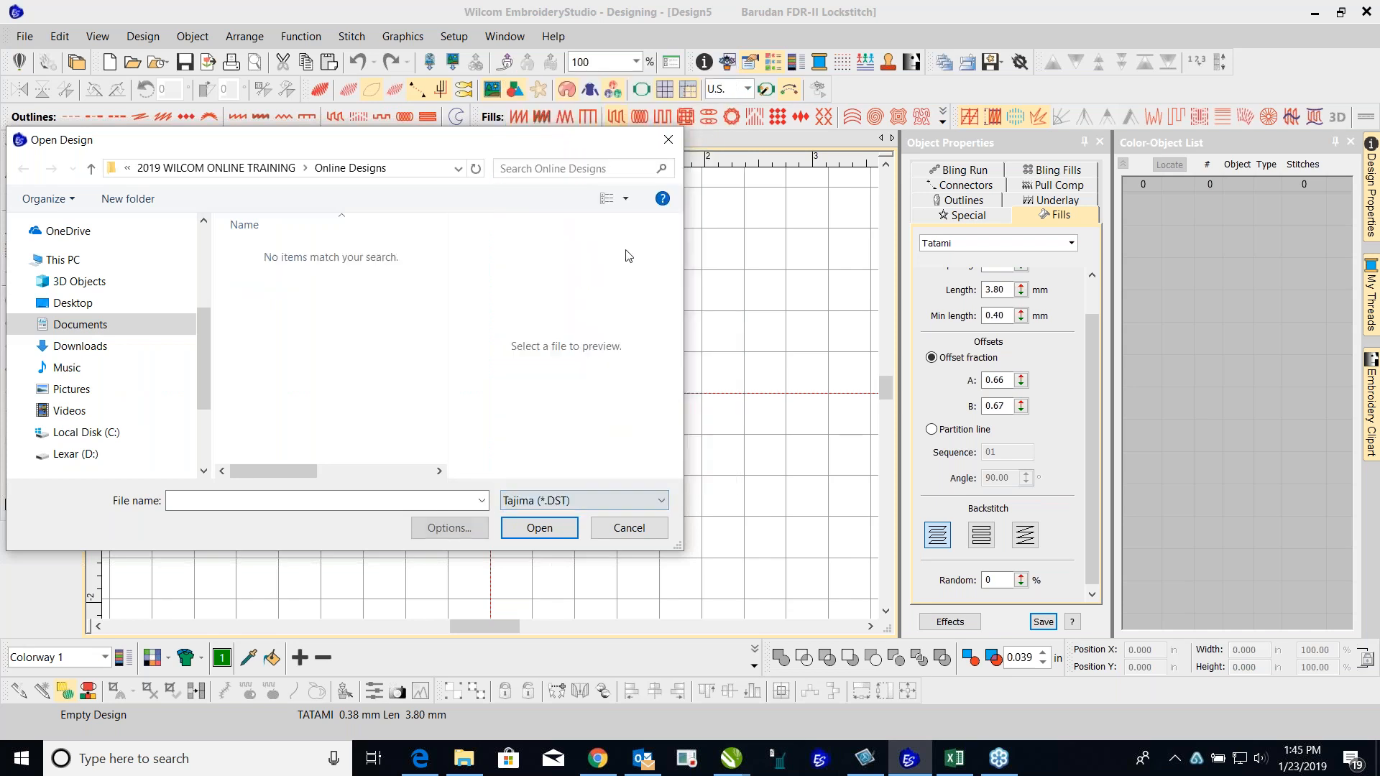
pyautogui.click(128, 305)
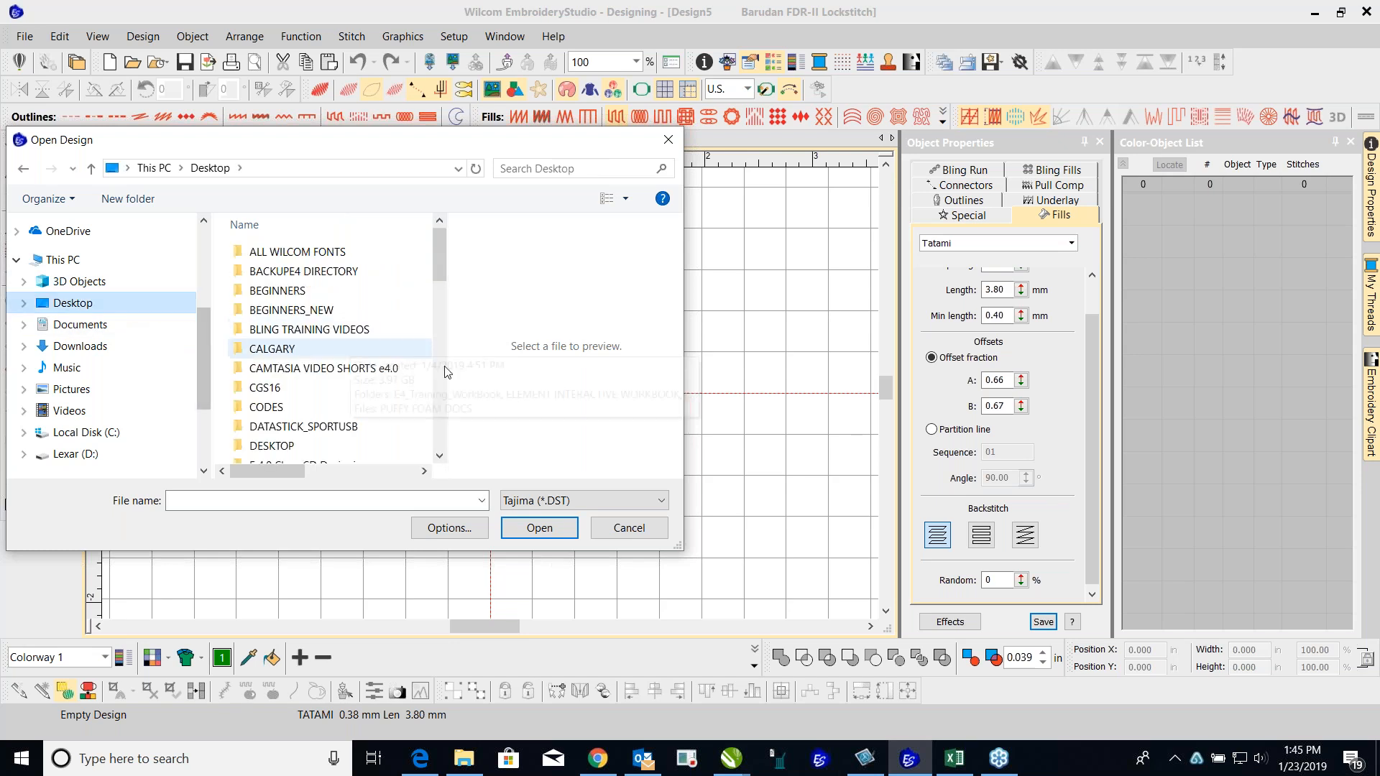
pyautogui.moveTo(437, 273); pyautogui.dragTo(437, 439)
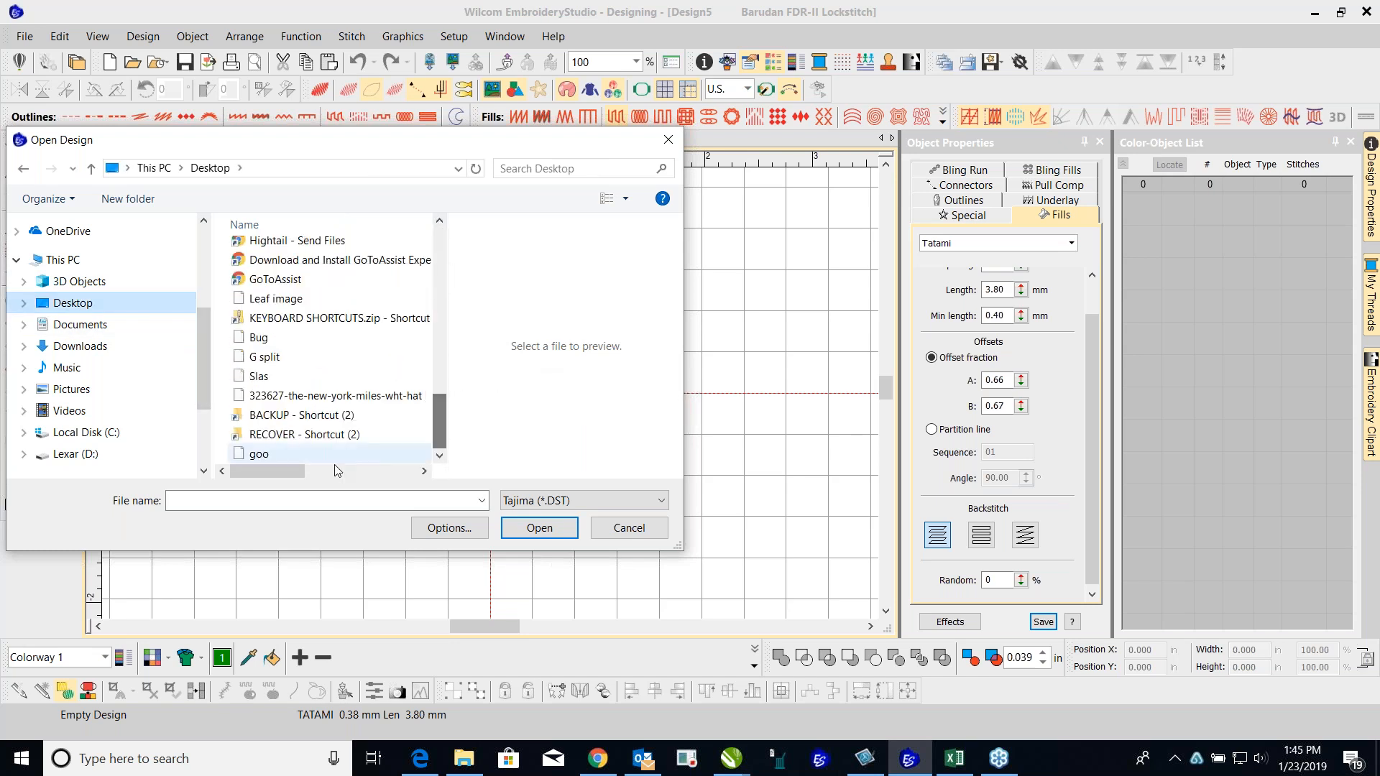
# Step: Open the goo machine file with Objects / outlines recognition enabled in the open options
pyautogui.click(276, 454)
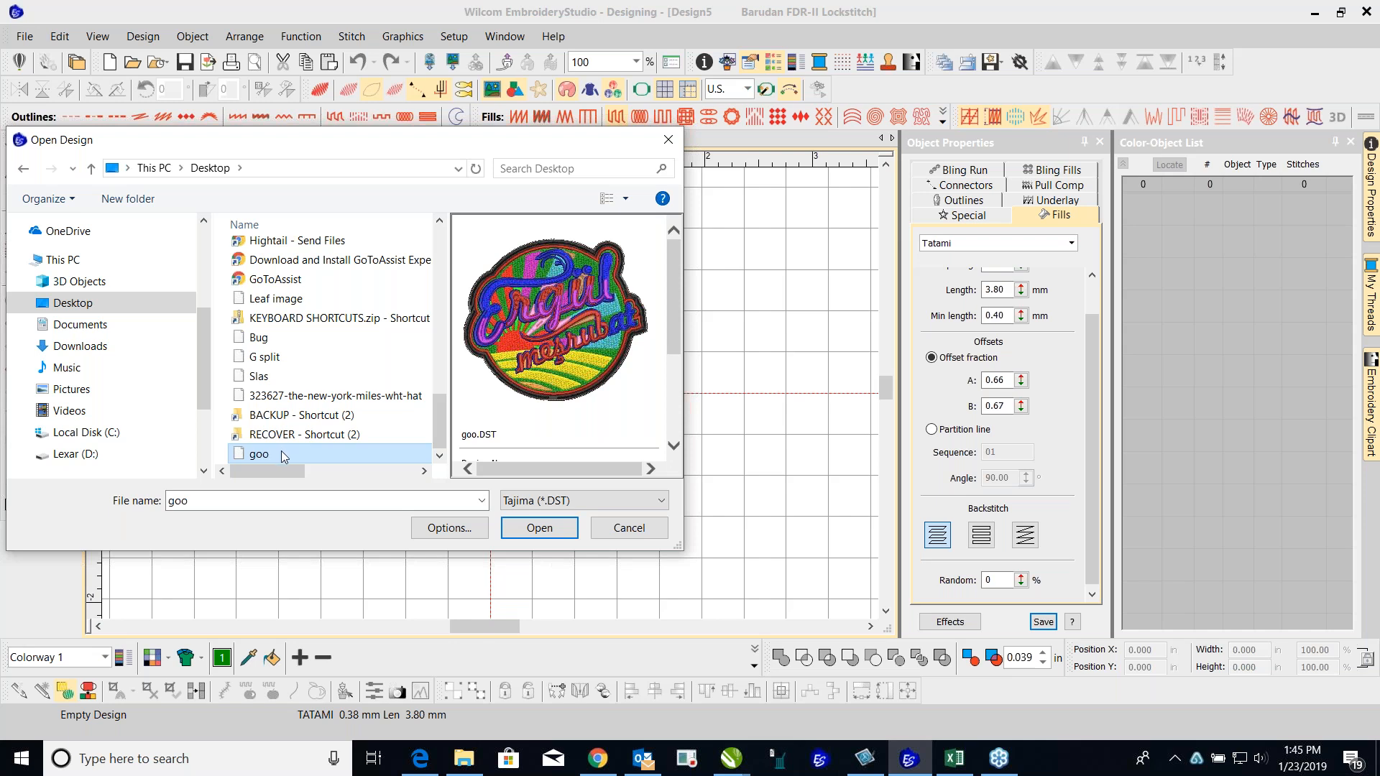
pyautogui.click(463, 532)
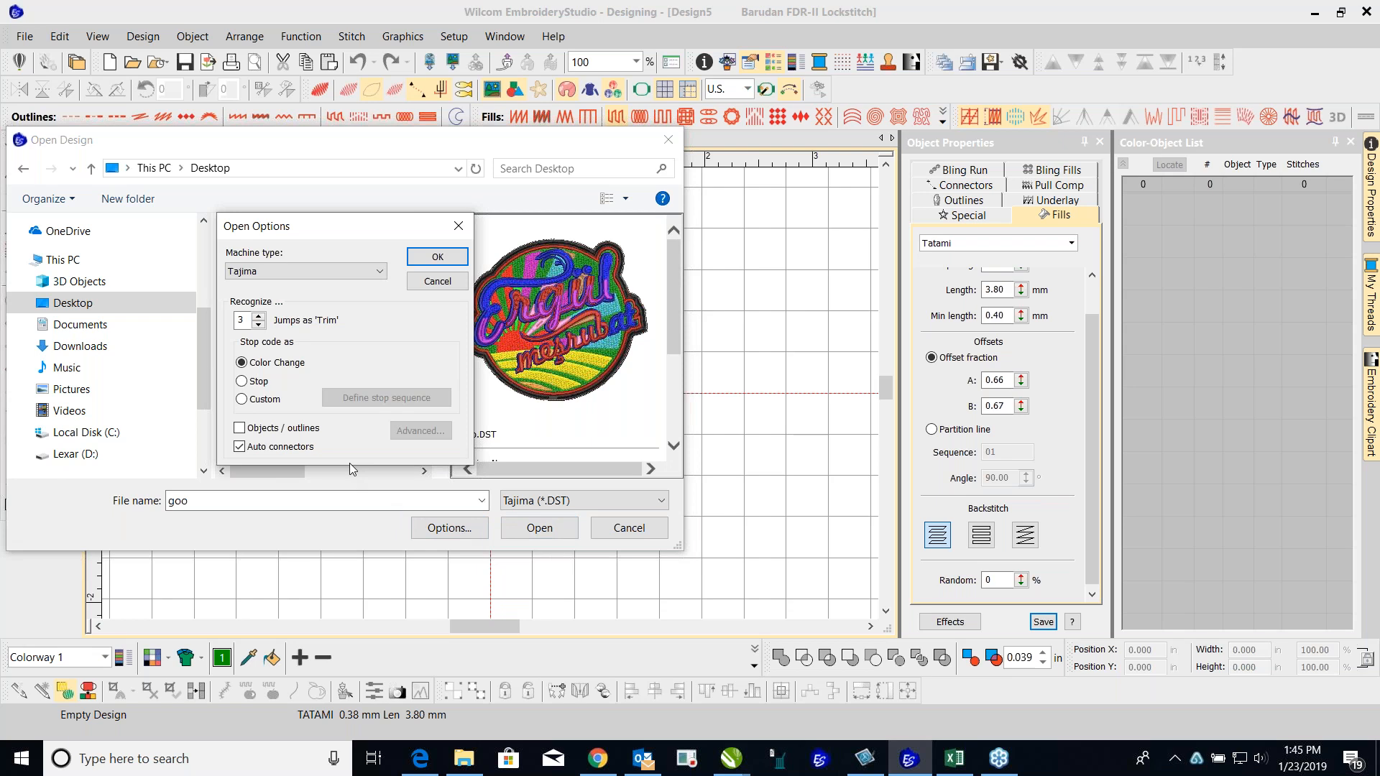
pyautogui.click(240, 429)
pyautogui.click(439, 258)
pyautogui.click(530, 528)
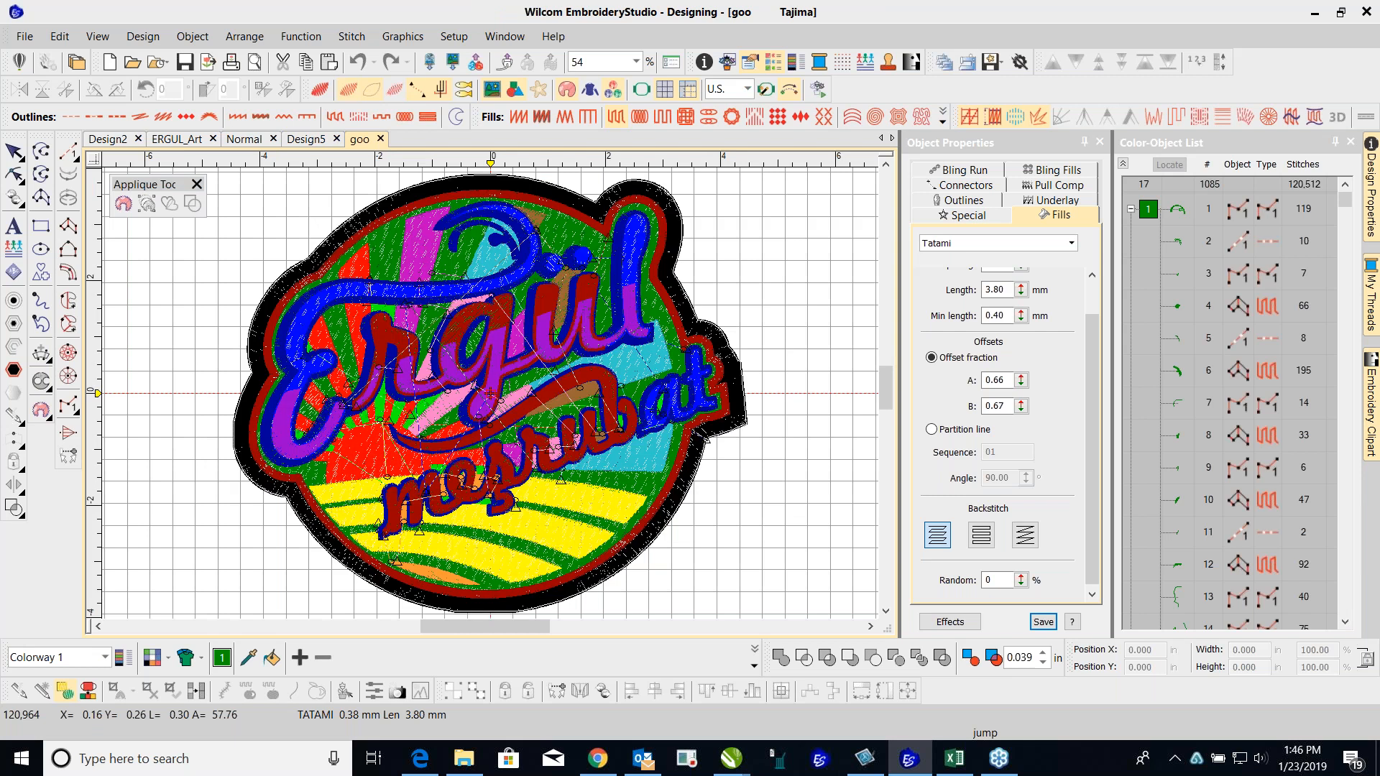
# Step: Display the goo design in realistic stitch view and examine its size, stitch, color and trim details in the design properties
pyautogui.press('t')
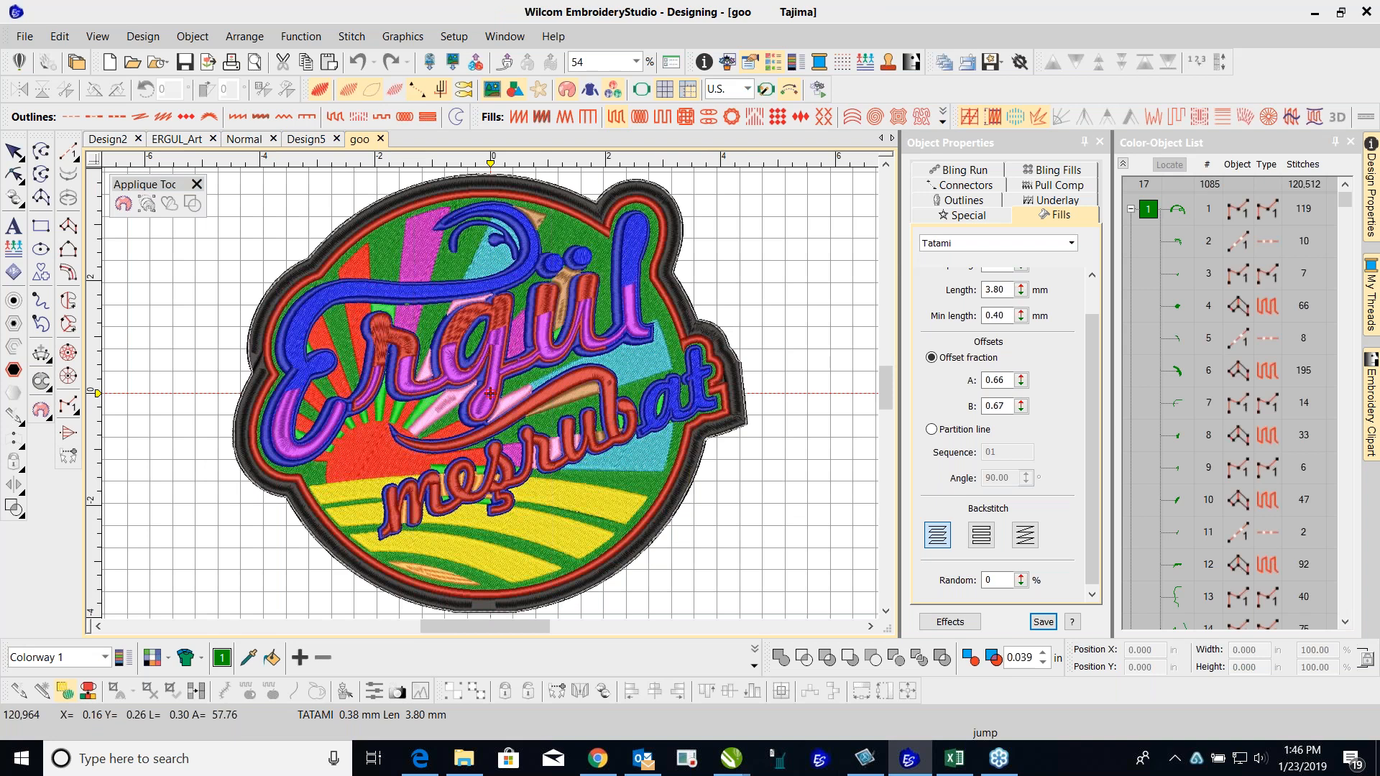
pyautogui.click(704, 63)
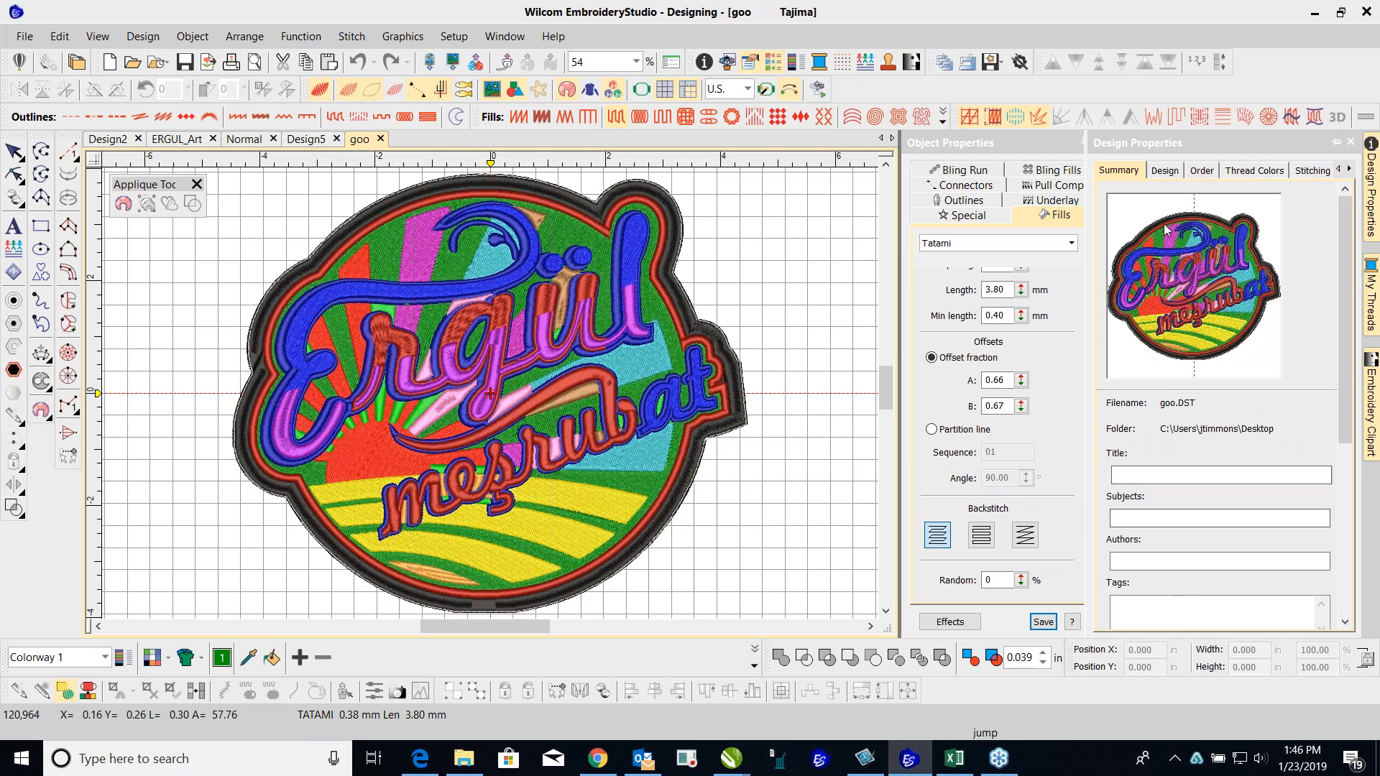
pyautogui.click(1162, 170)
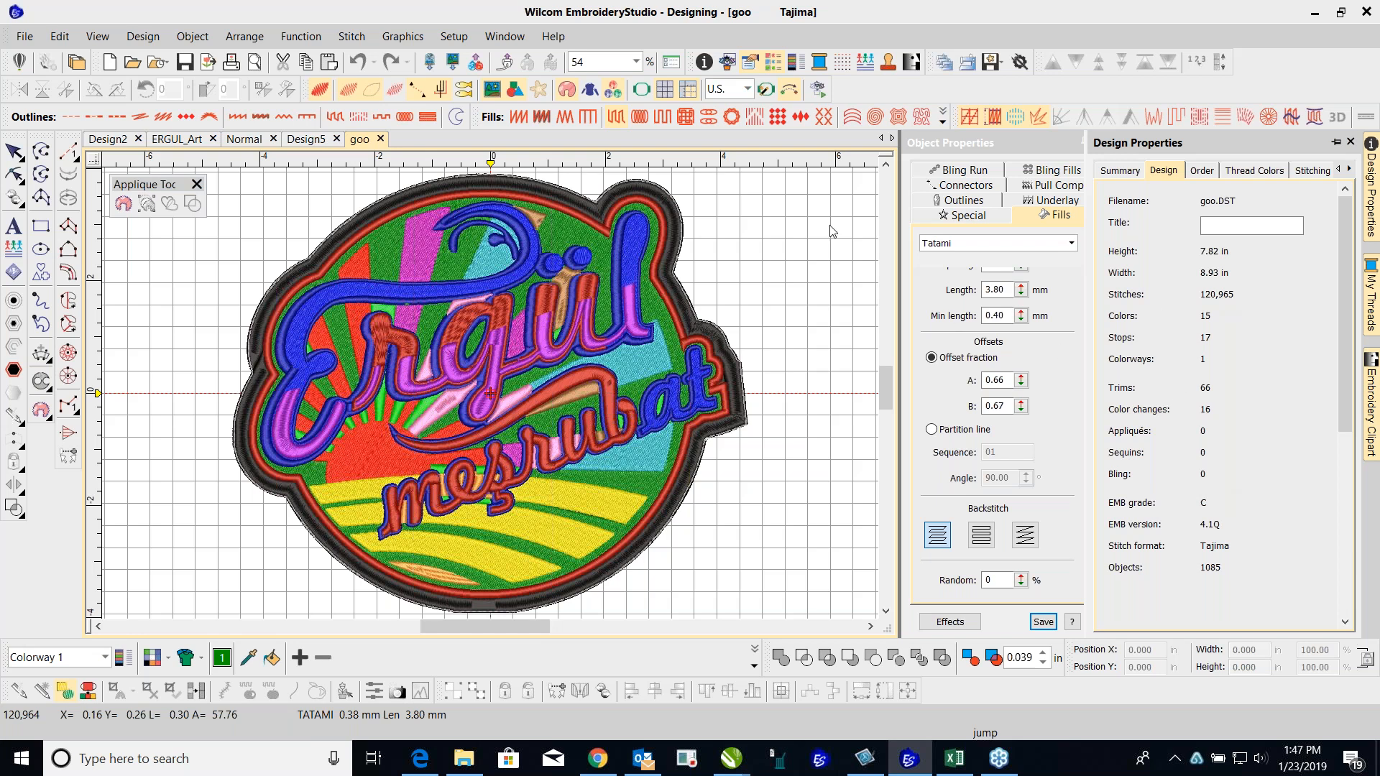
# Step: Close the goo design without saving and reopen it from the recently used files
pyautogui.click(380, 140)
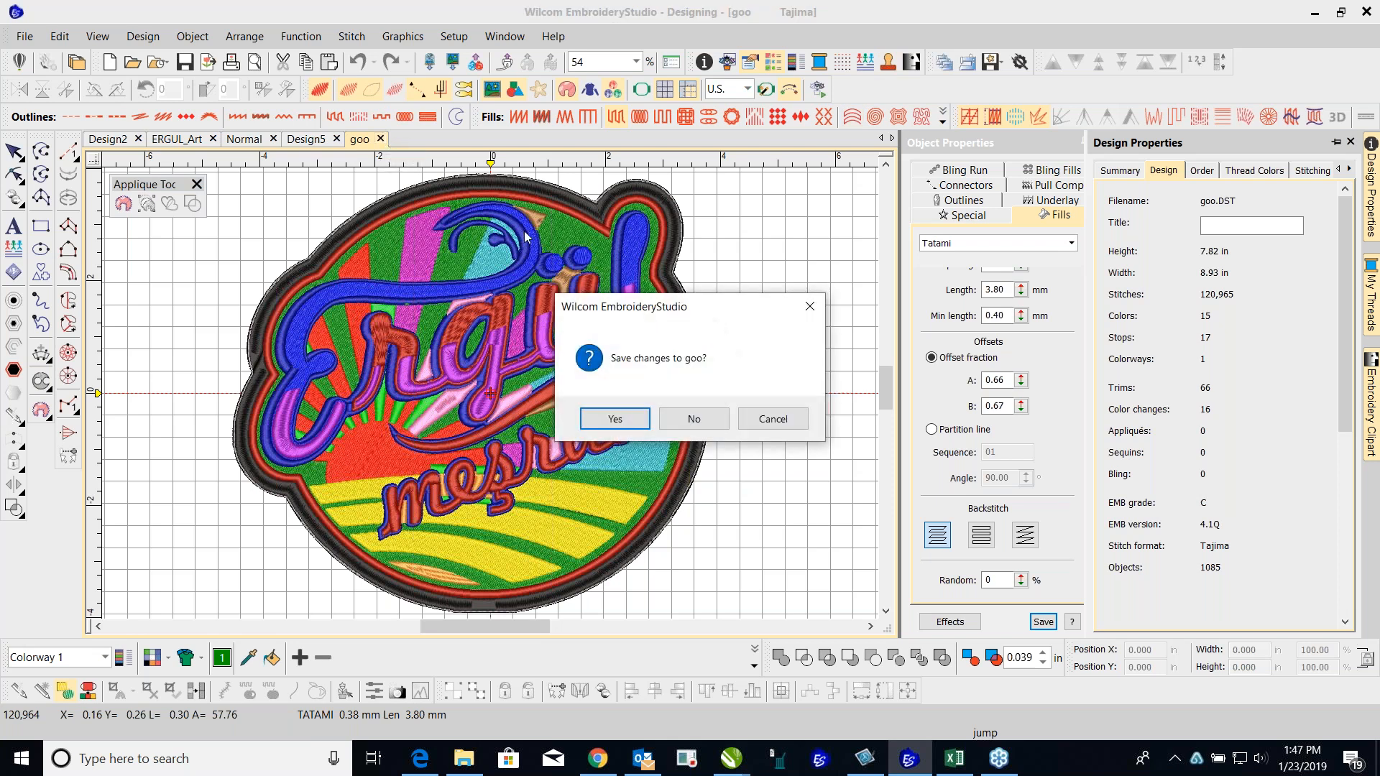
pyautogui.click(694, 419)
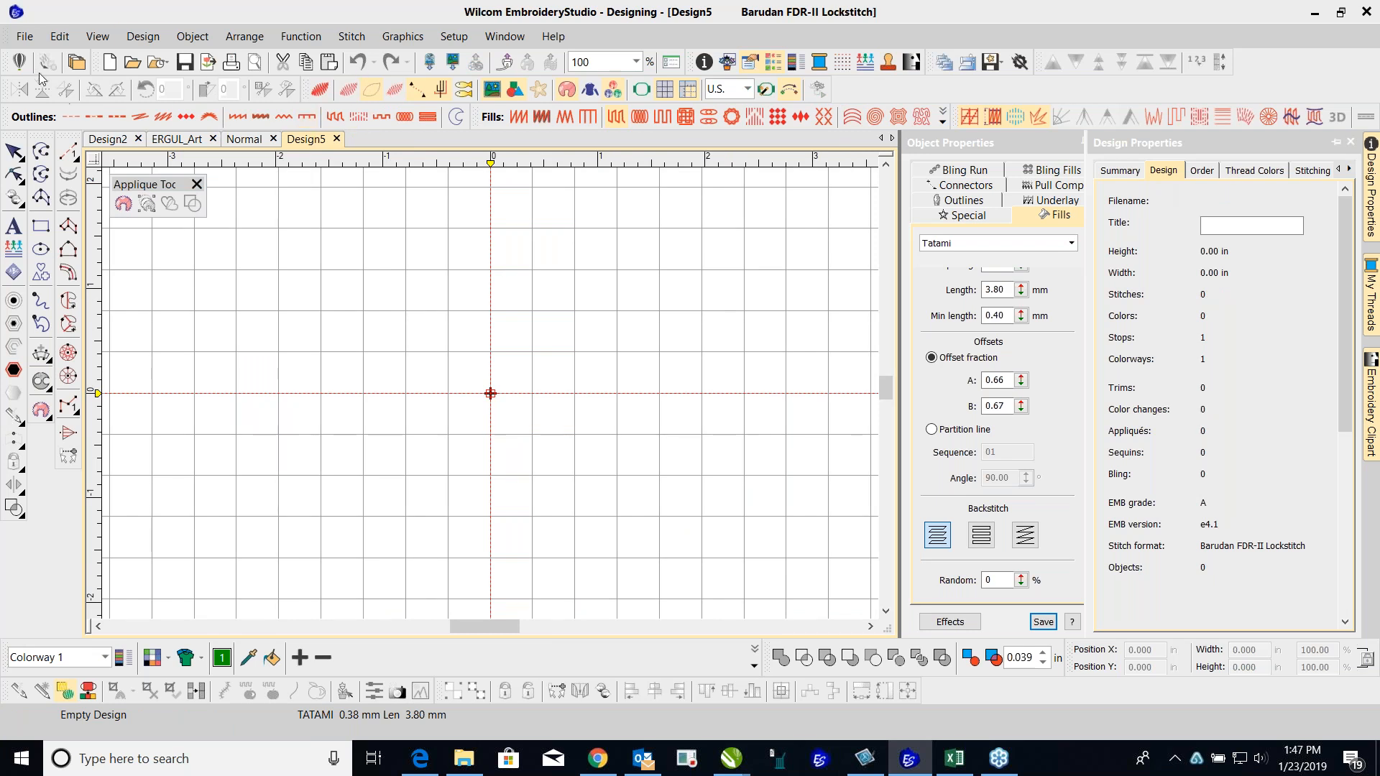
pyautogui.click(19, 62)
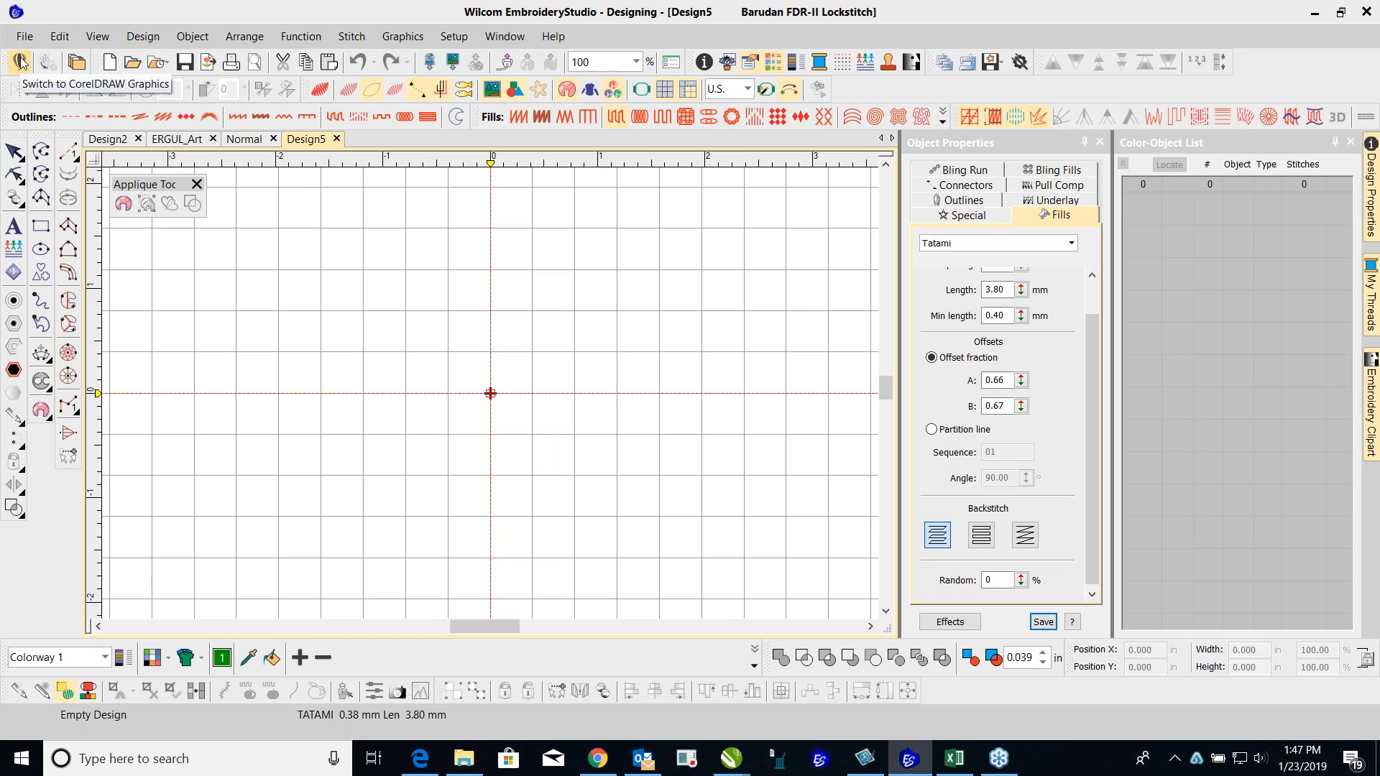
pyautogui.click(25, 36)
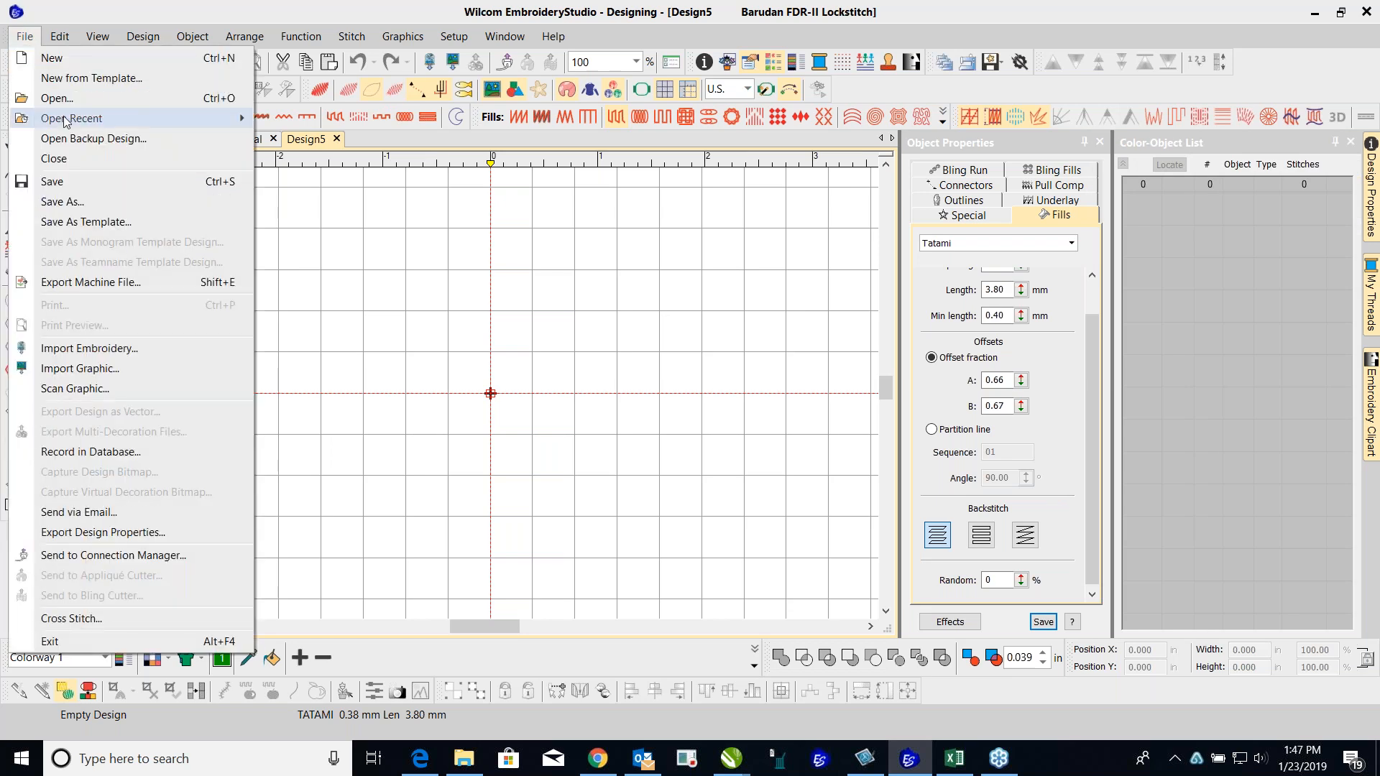
pyautogui.moveTo(96, 117)
pyautogui.click(294, 146)
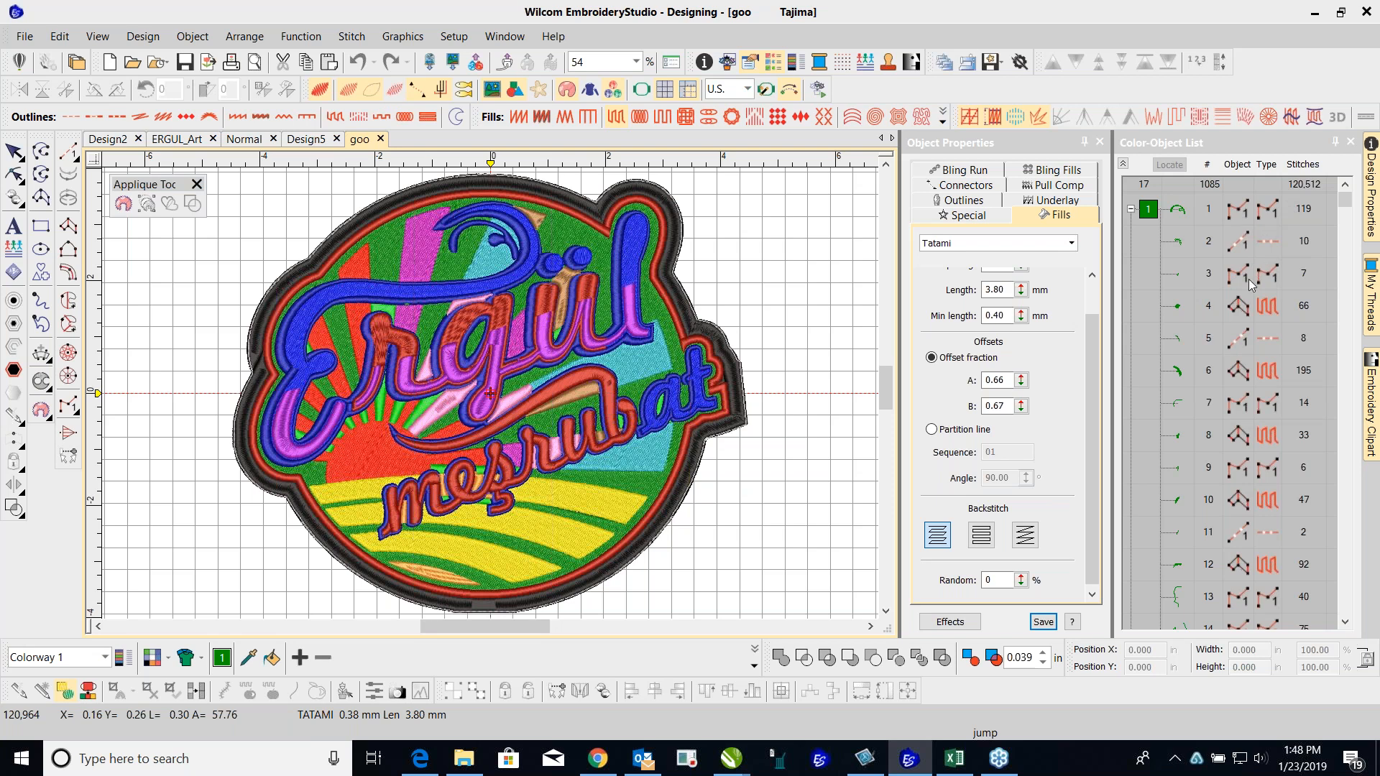
# Step: Examine the recognized stitch objects of goo in the object list, selecting objects 4 and 6
pyautogui.click(1179, 307)
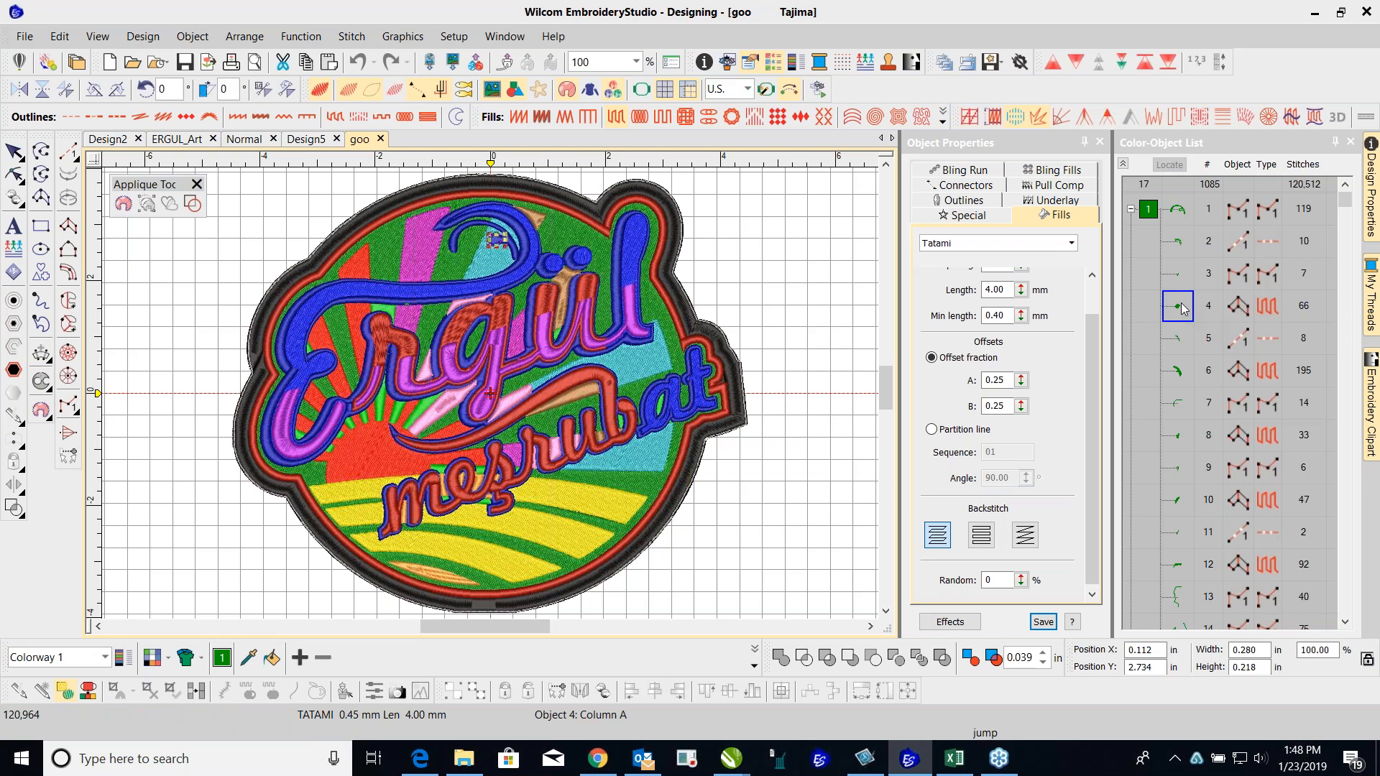
pyautogui.click(1245, 370)
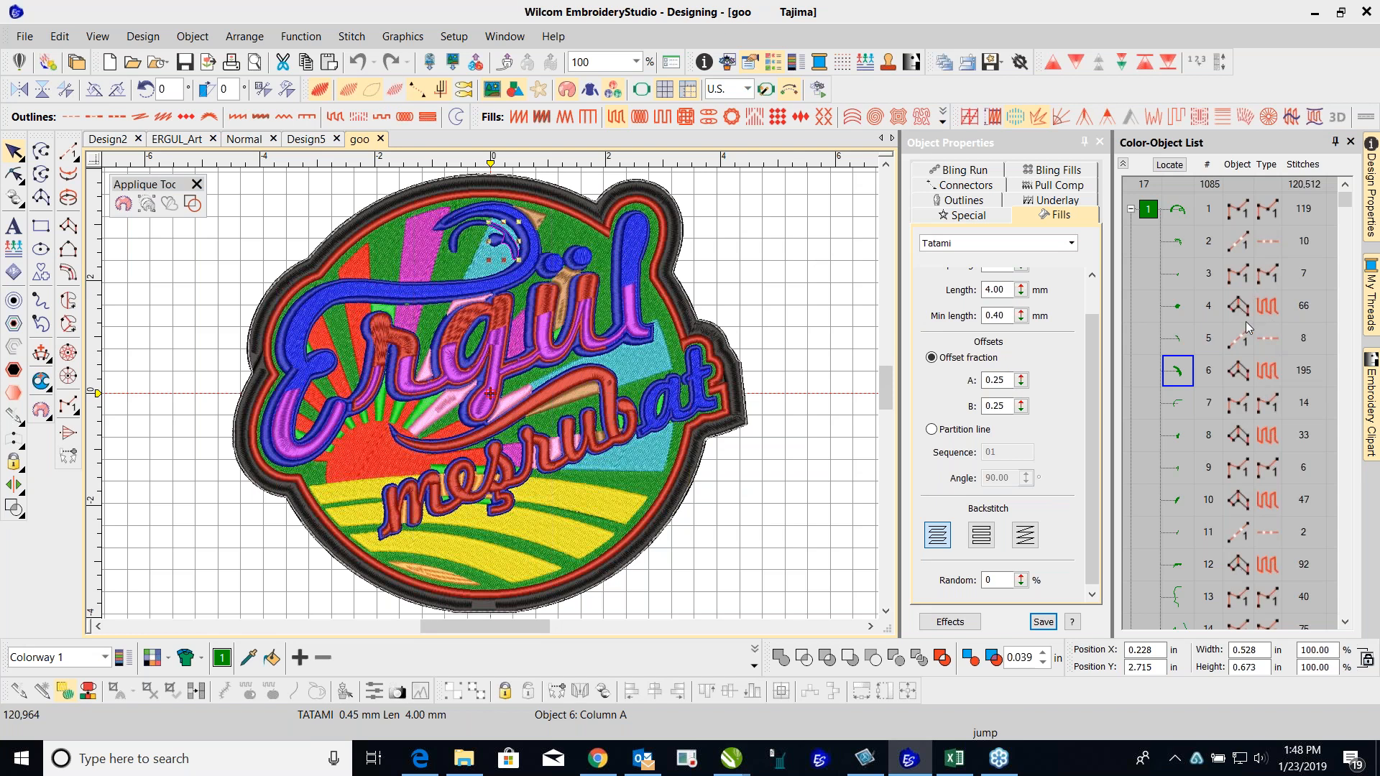
pyautogui.scroll(-2, 1244, 322)
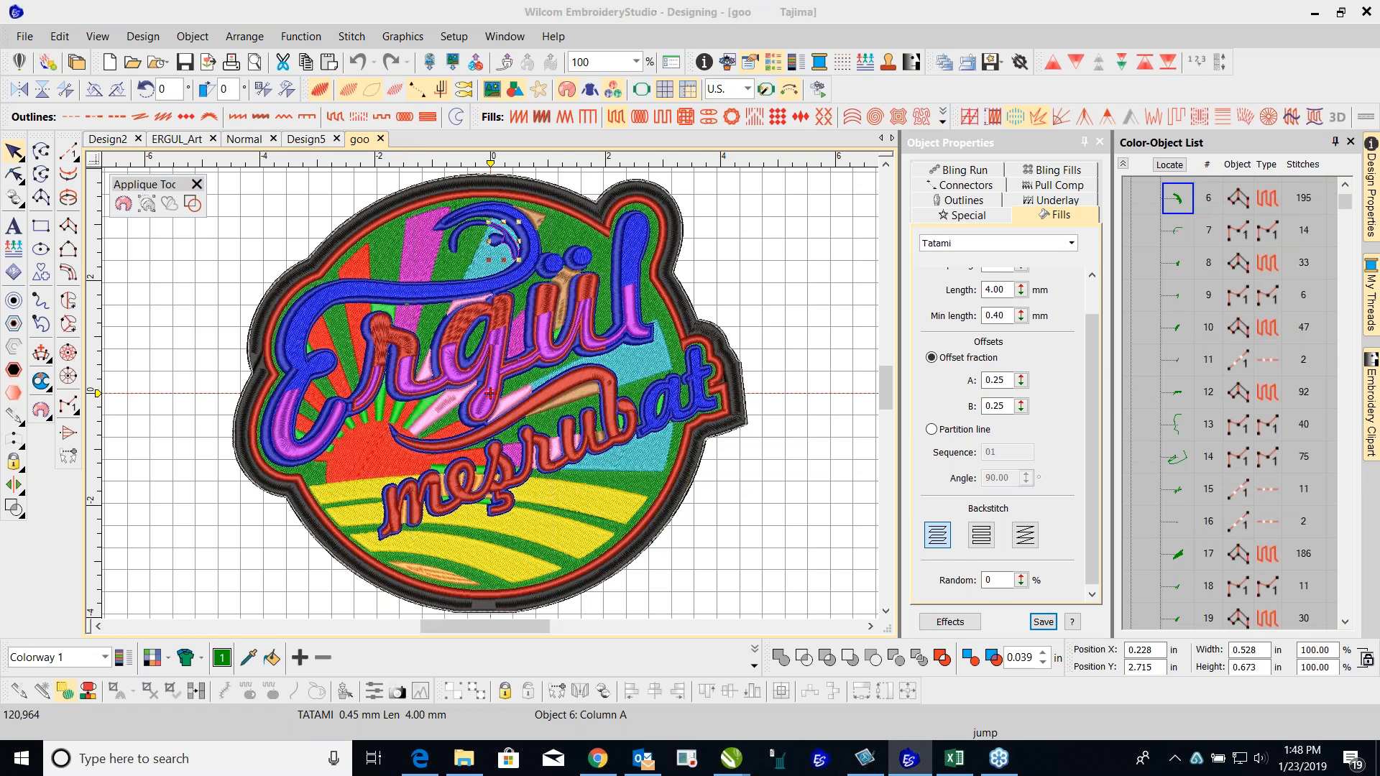
# Step: Close the goo design and reopen the goo DST machine file from the Desktop with Objects / outlines recognition disabled in the open options
pyautogui.click(690, 417)
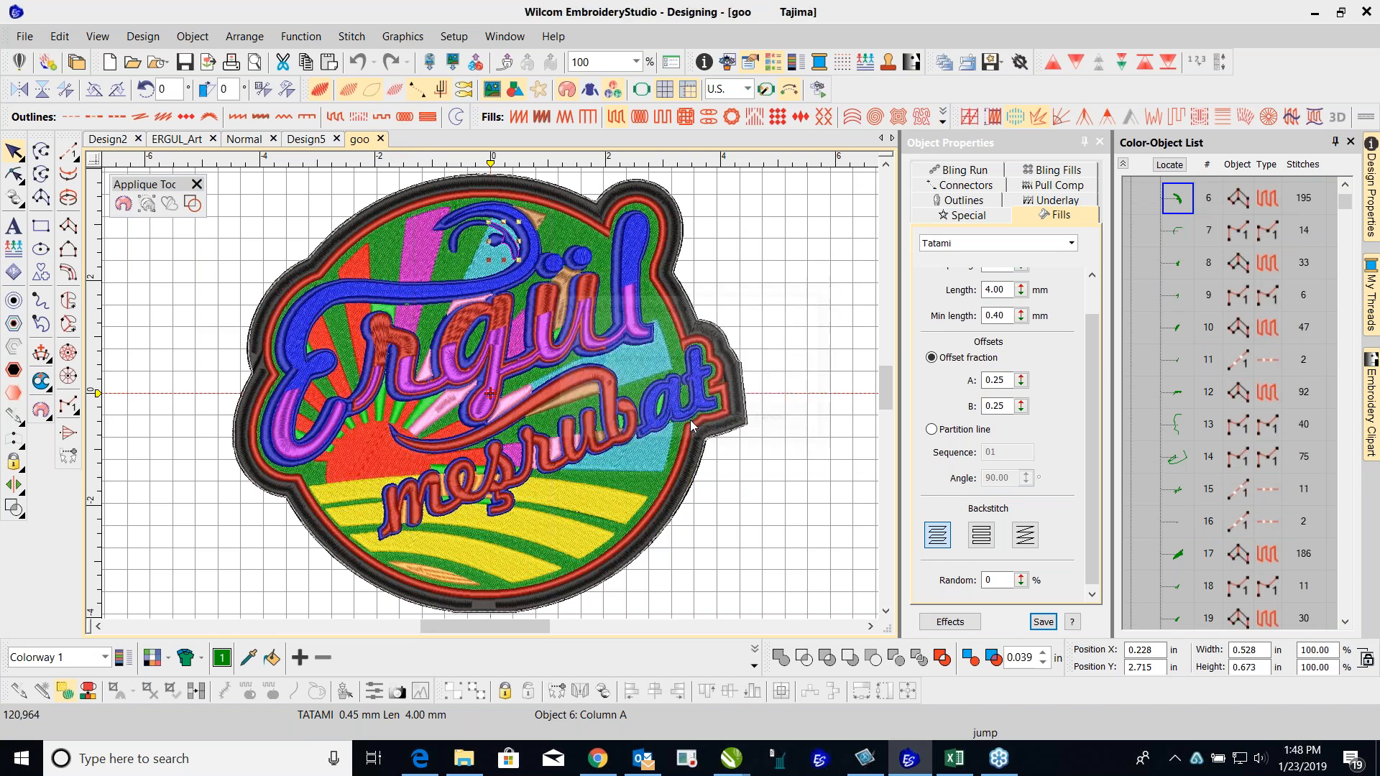
pyautogui.click(28, 37)
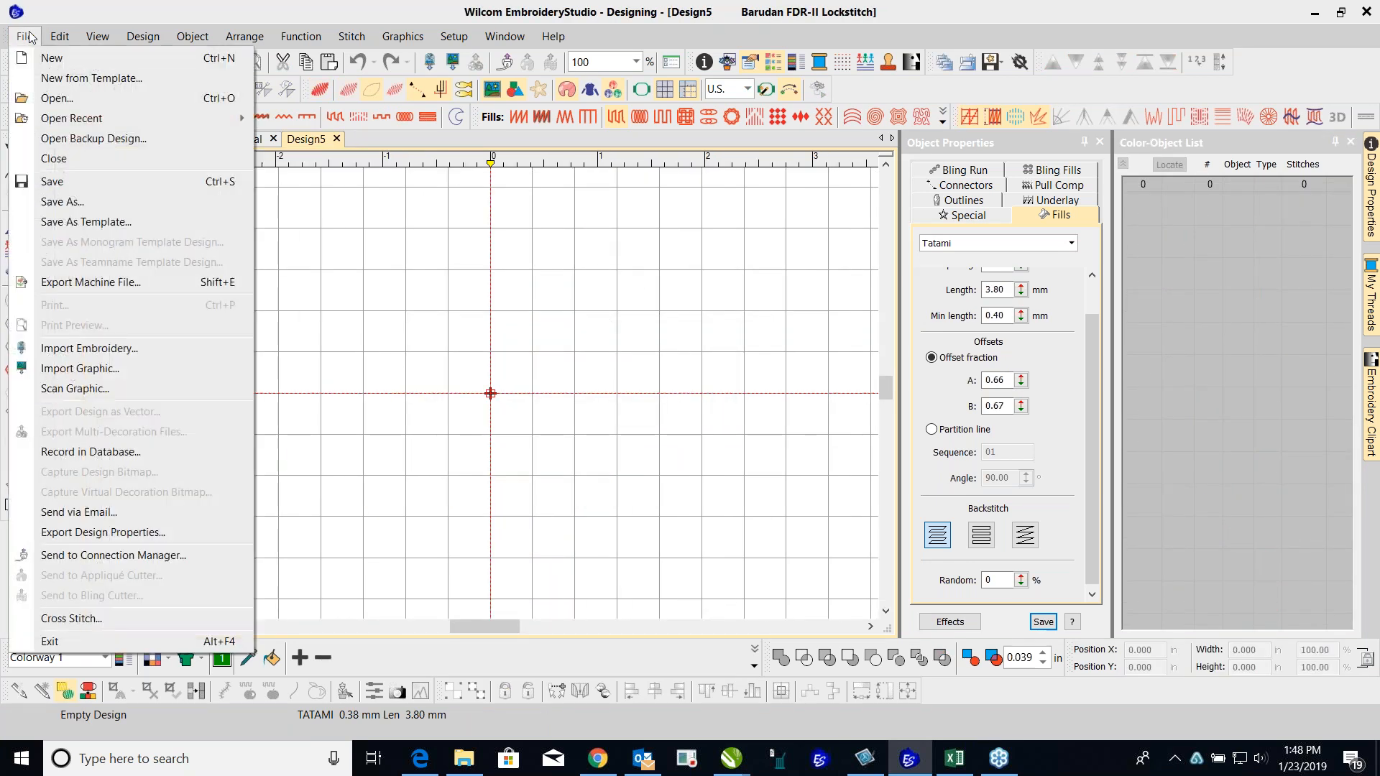
pyautogui.click(62, 78)
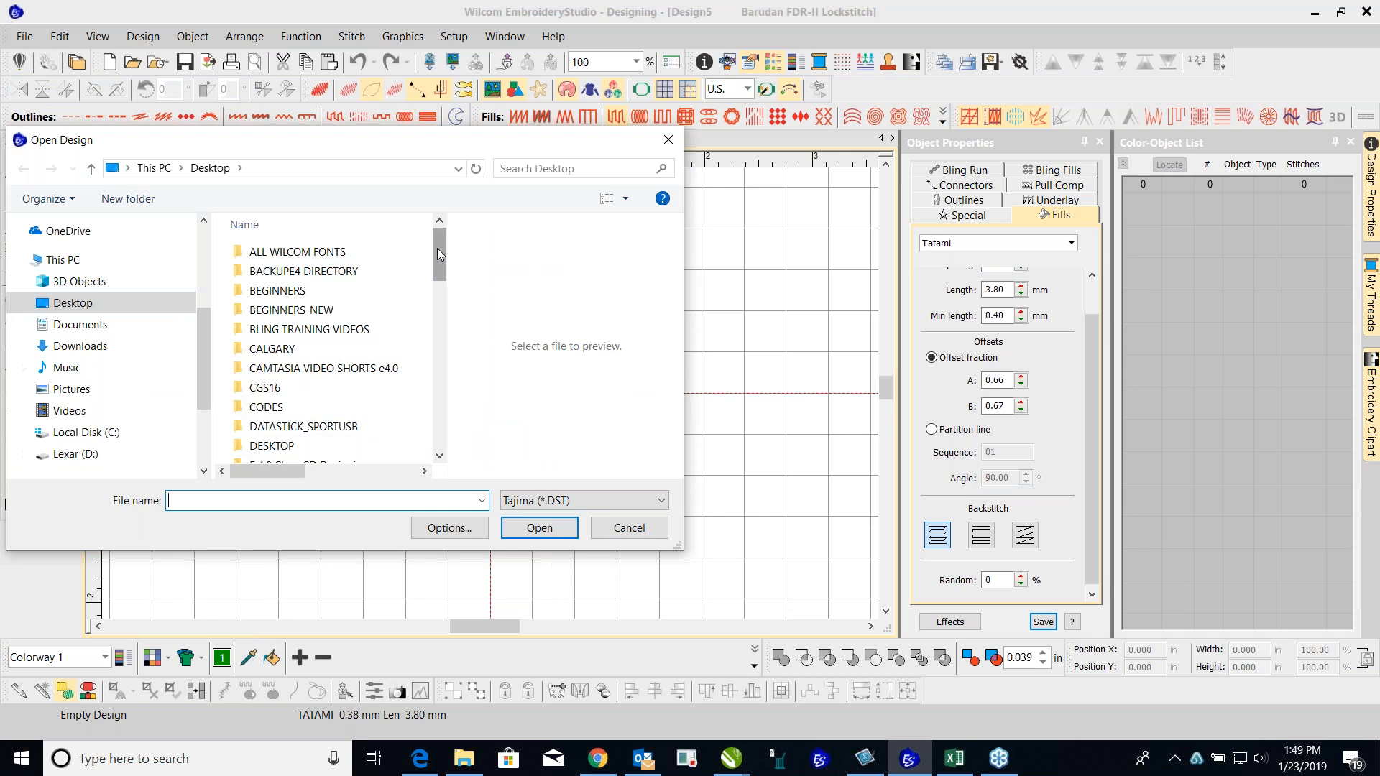
pyautogui.moveTo(437, 253); pyautogui.dragTo(437, 418)
pyautogui.click(277, 453)
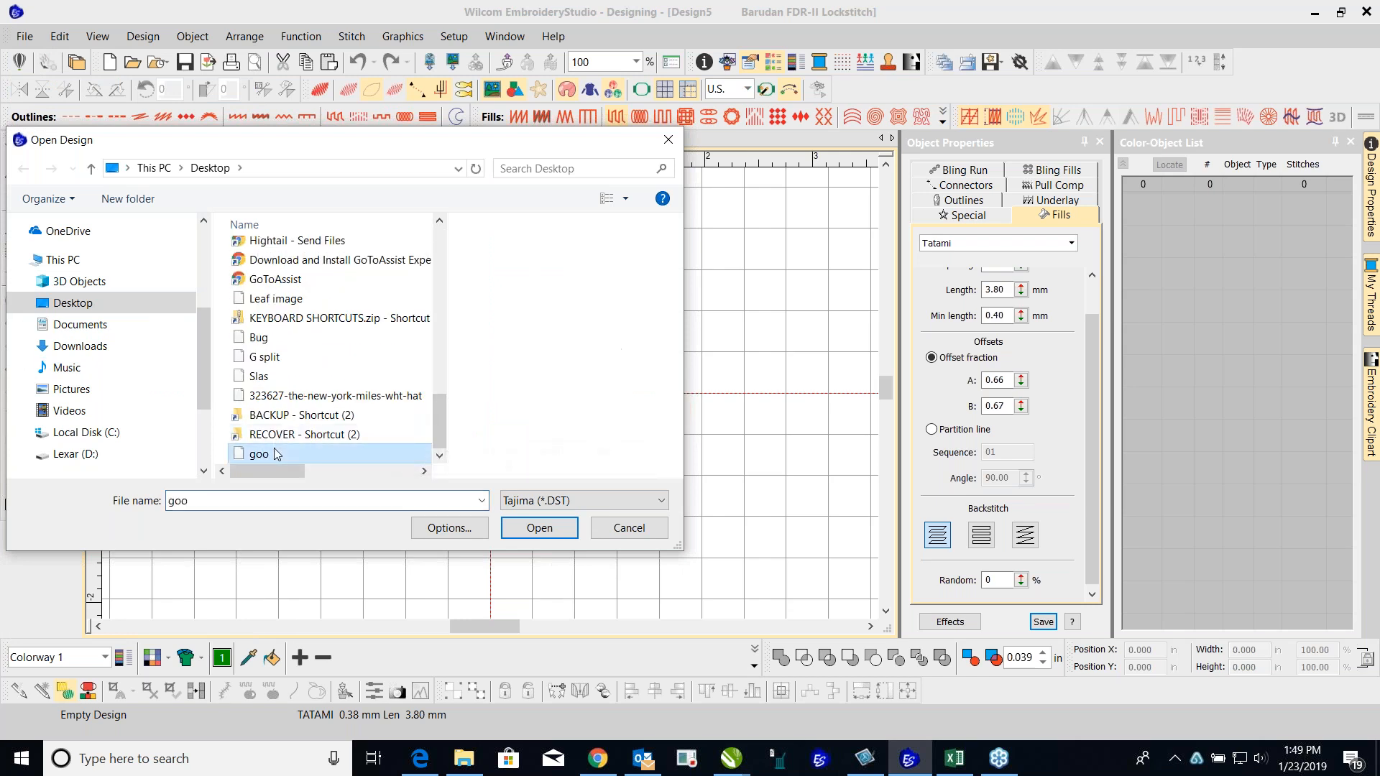
pyautogui.click(448, 527)
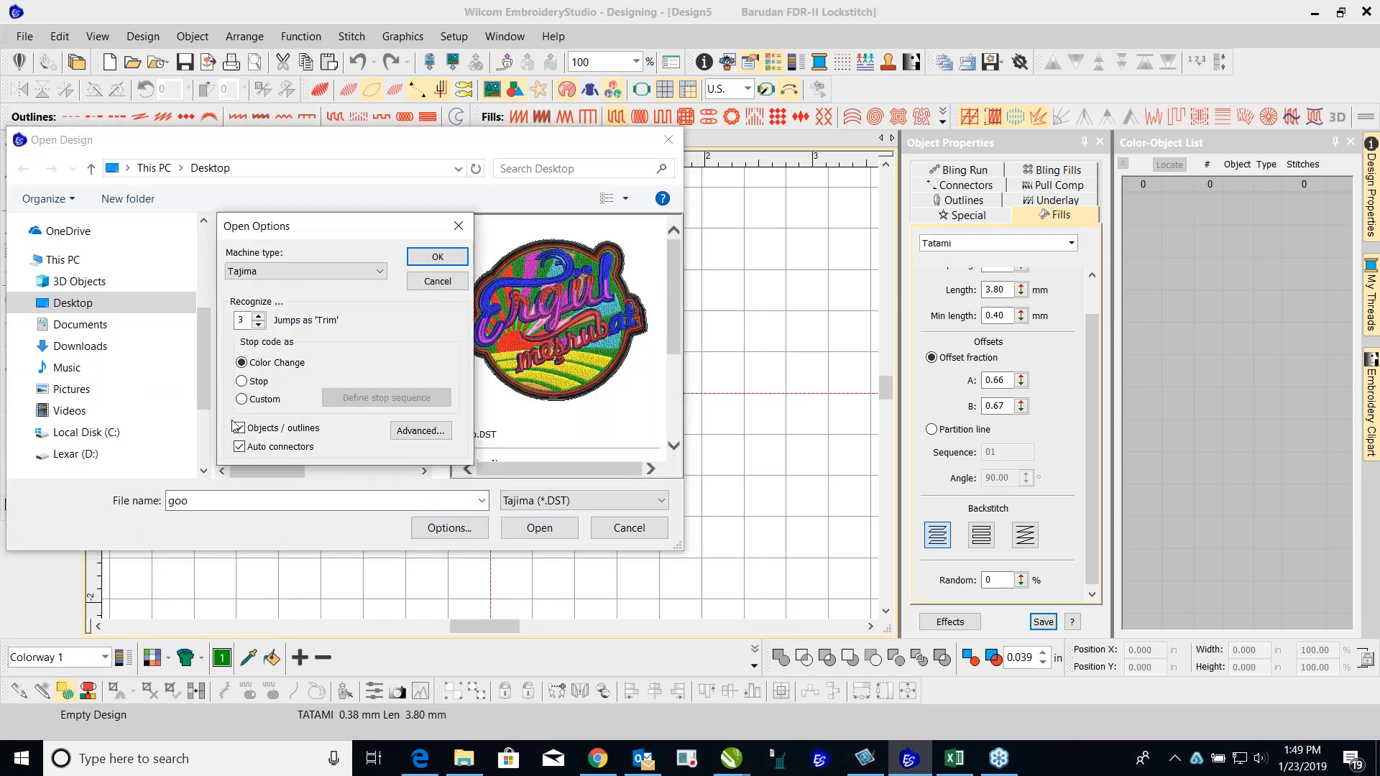
pyautogui.click(240, 428)
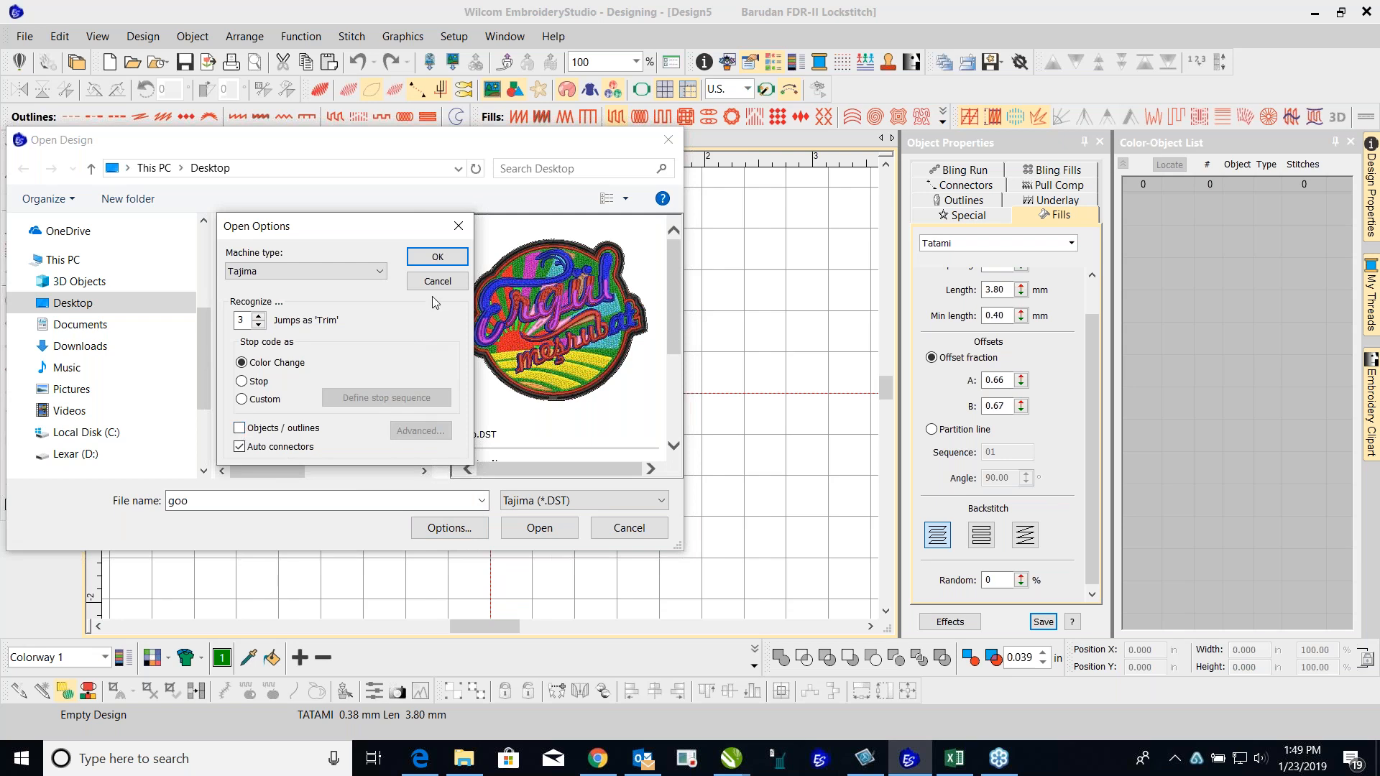
pyautogui.click(437, 258)
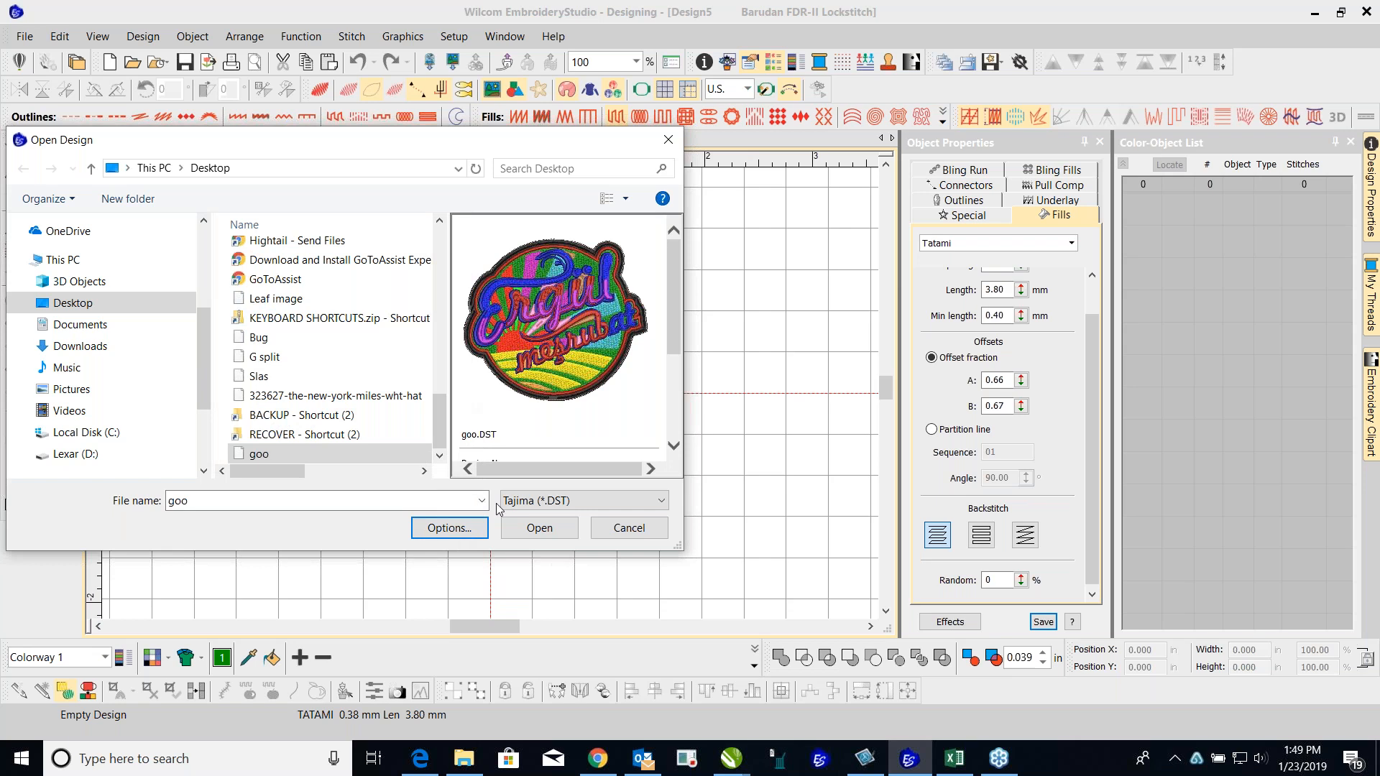
pyautogui.click(538, 529)
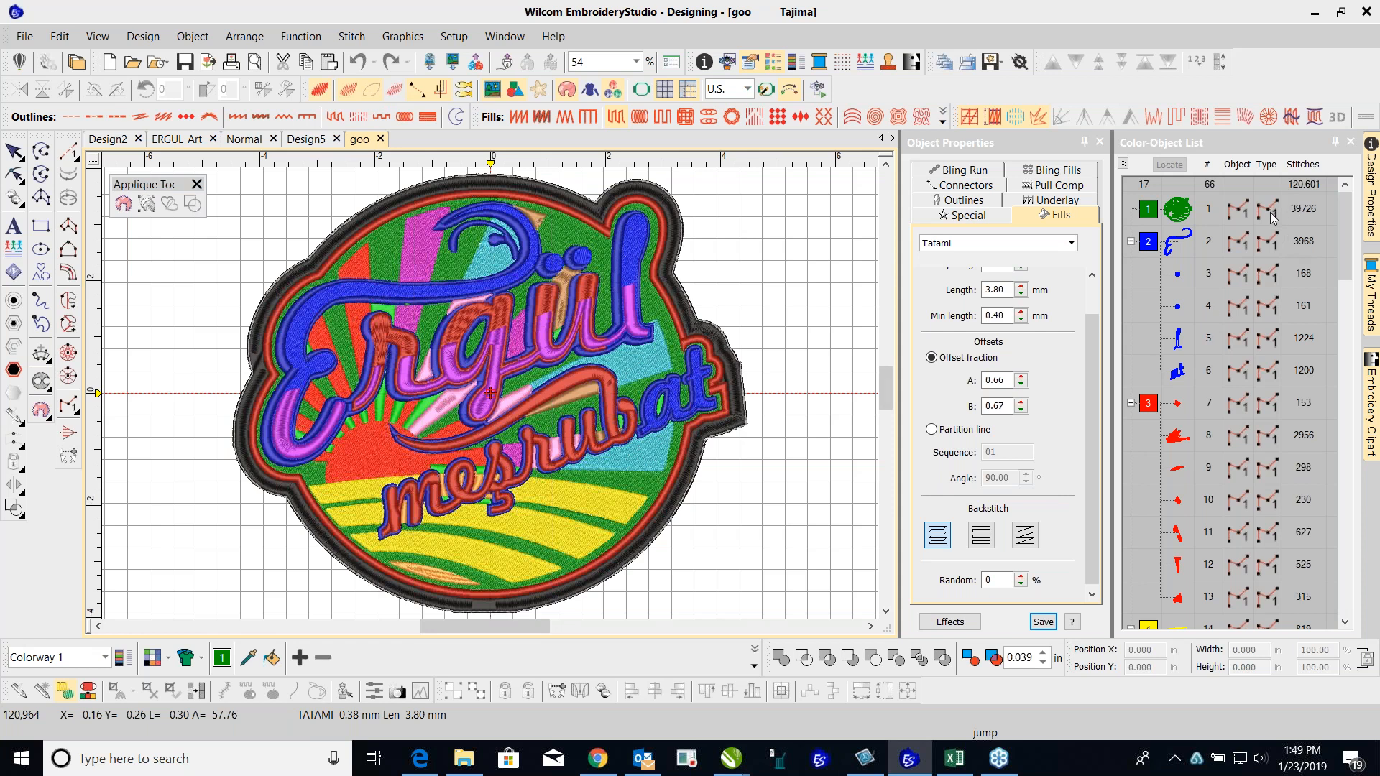
# Step: Review the unrecognized stitch objects of goo in the object list, and select the whole design with the Reshape tool
pyautogui.scroll(-7, 1266, 227)
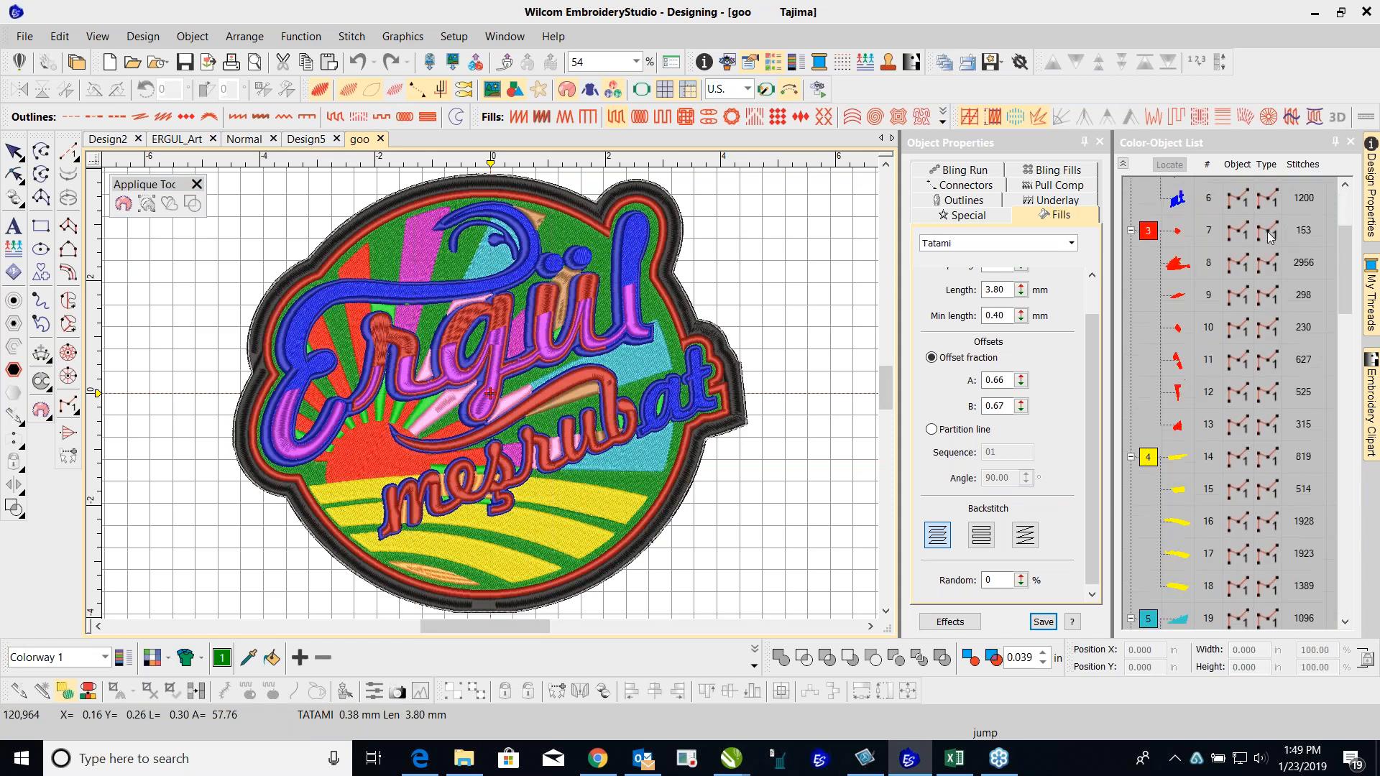
pyautogui.scroll(-7, 1268, 233)
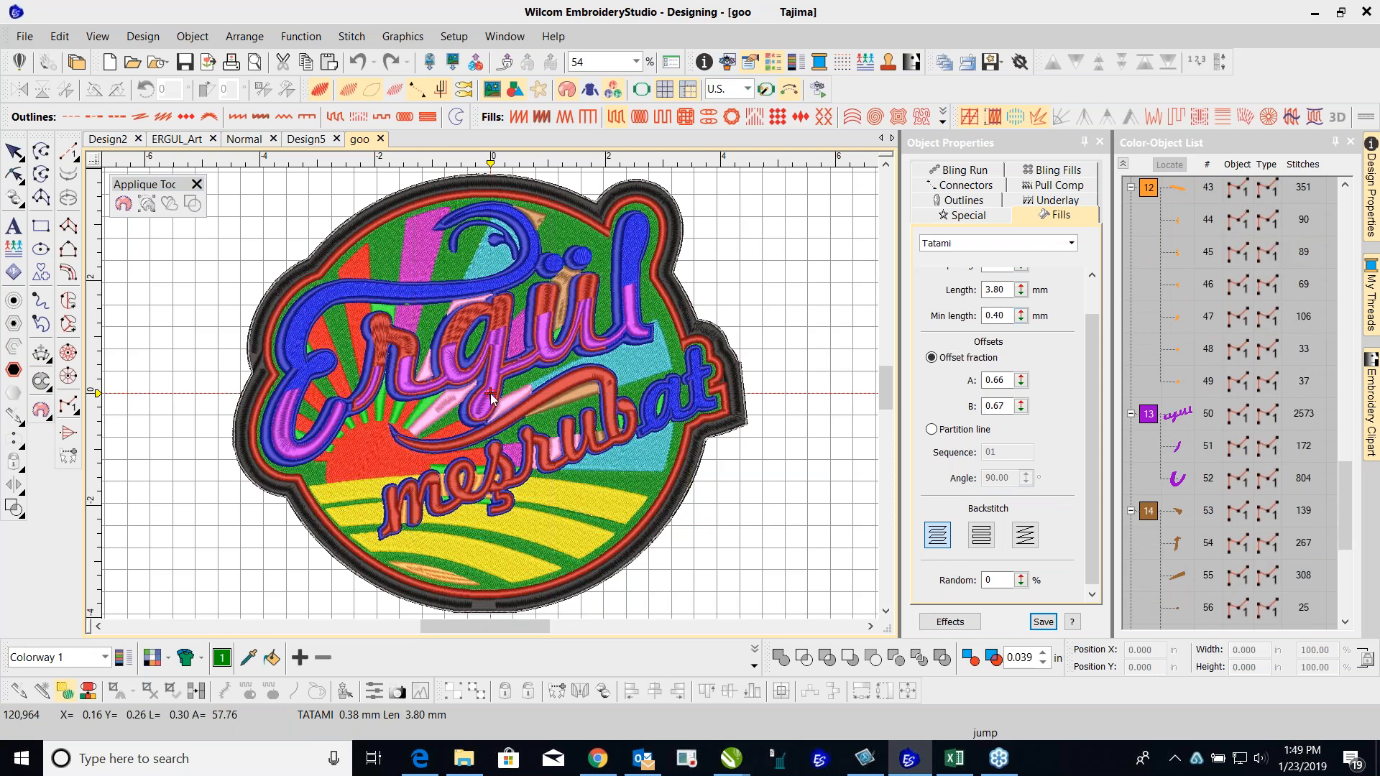
pyautogui.scroll(-1, 490, 398)
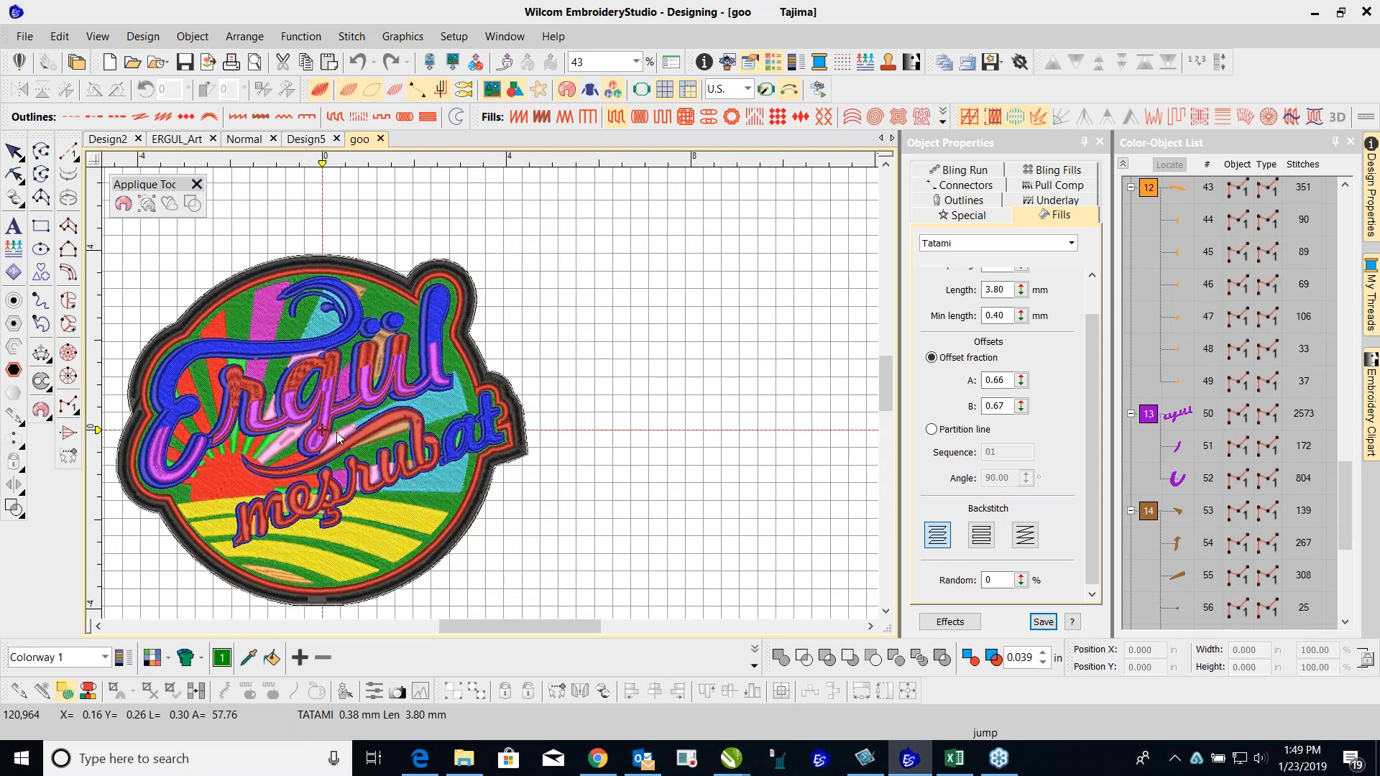
pyautogui.scroll(-2, 491, 397)
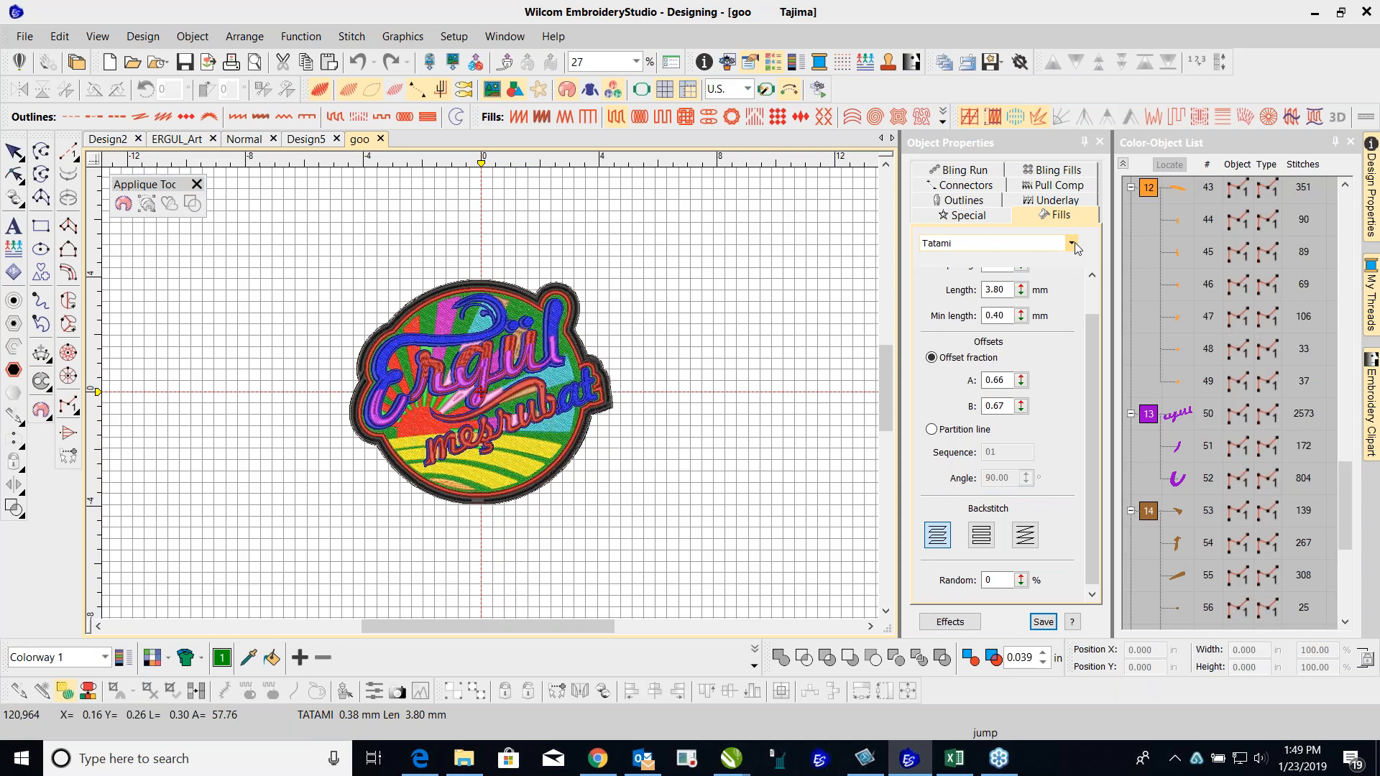
pyautogui.click(726, 63)
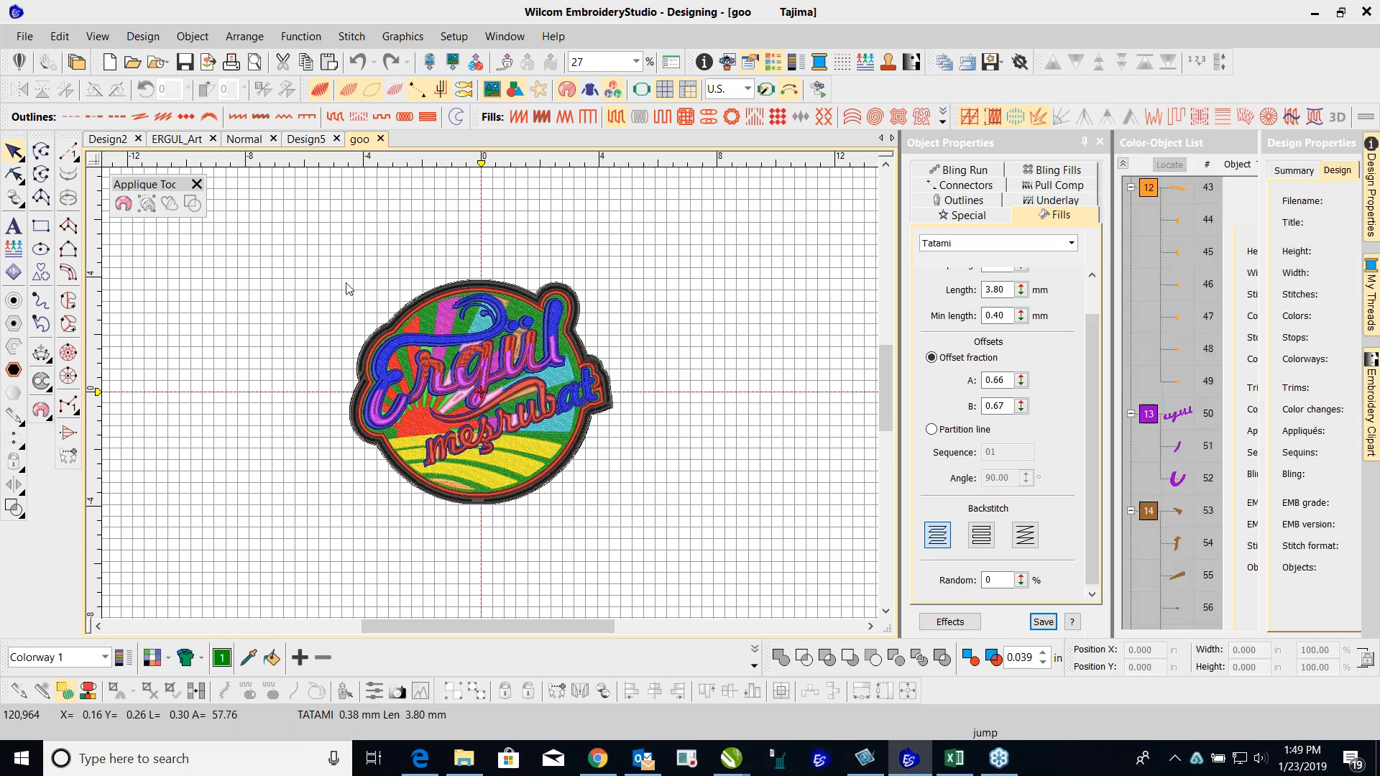
pyautogui.moveTo(700, 558); pyautogui.dragTo(318, 242)
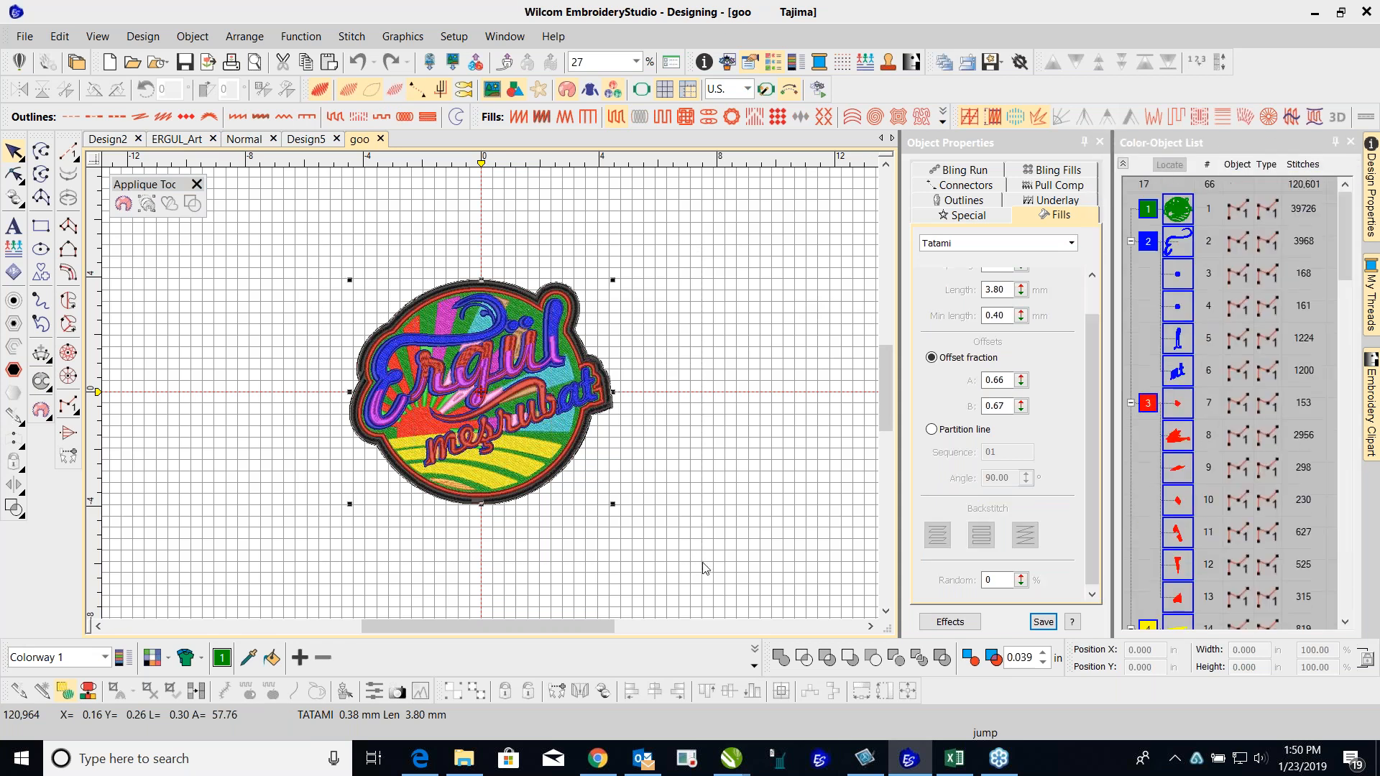
pyautogui.click(16, 174)
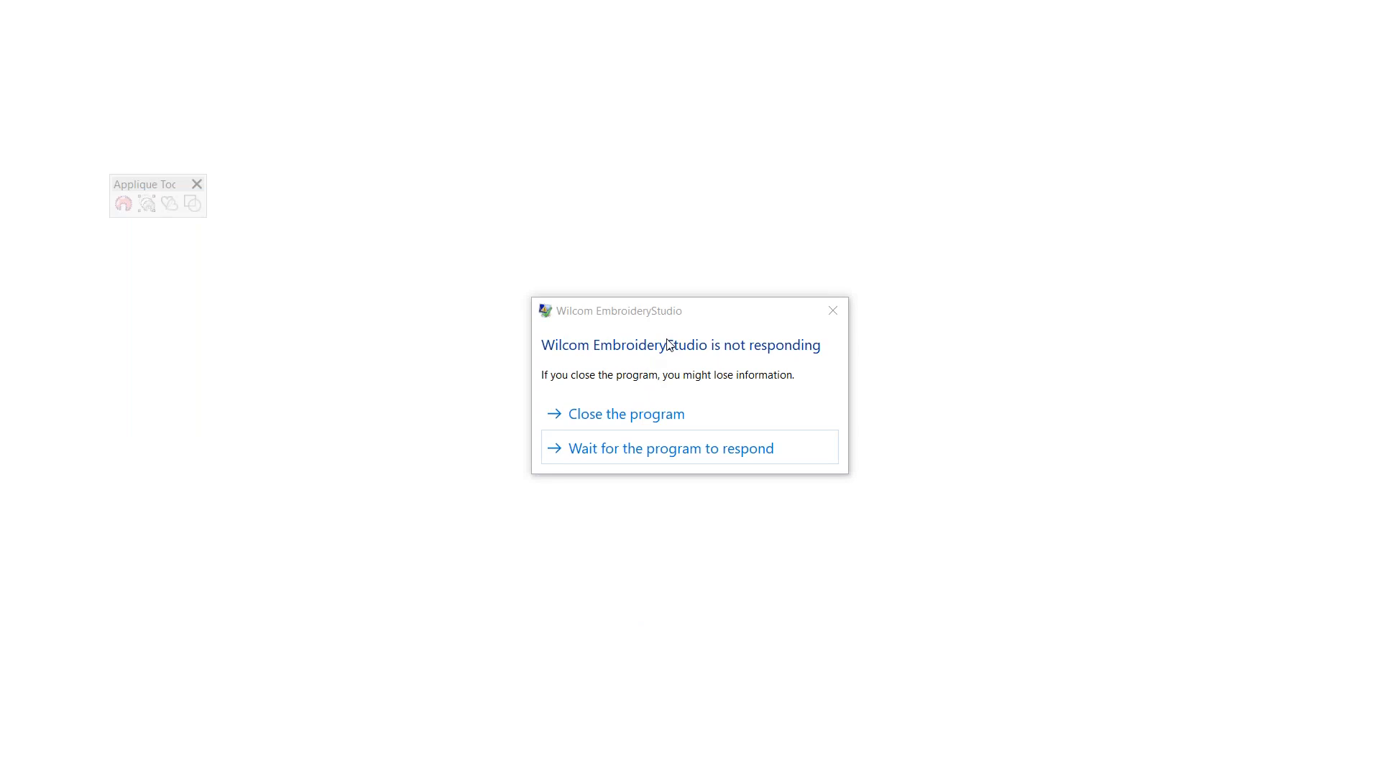
# Step: Close the unresponsive EmbroideryStudio program and deselect the artwork in the CorelDRAW window
pyautogui.click(652, 453)
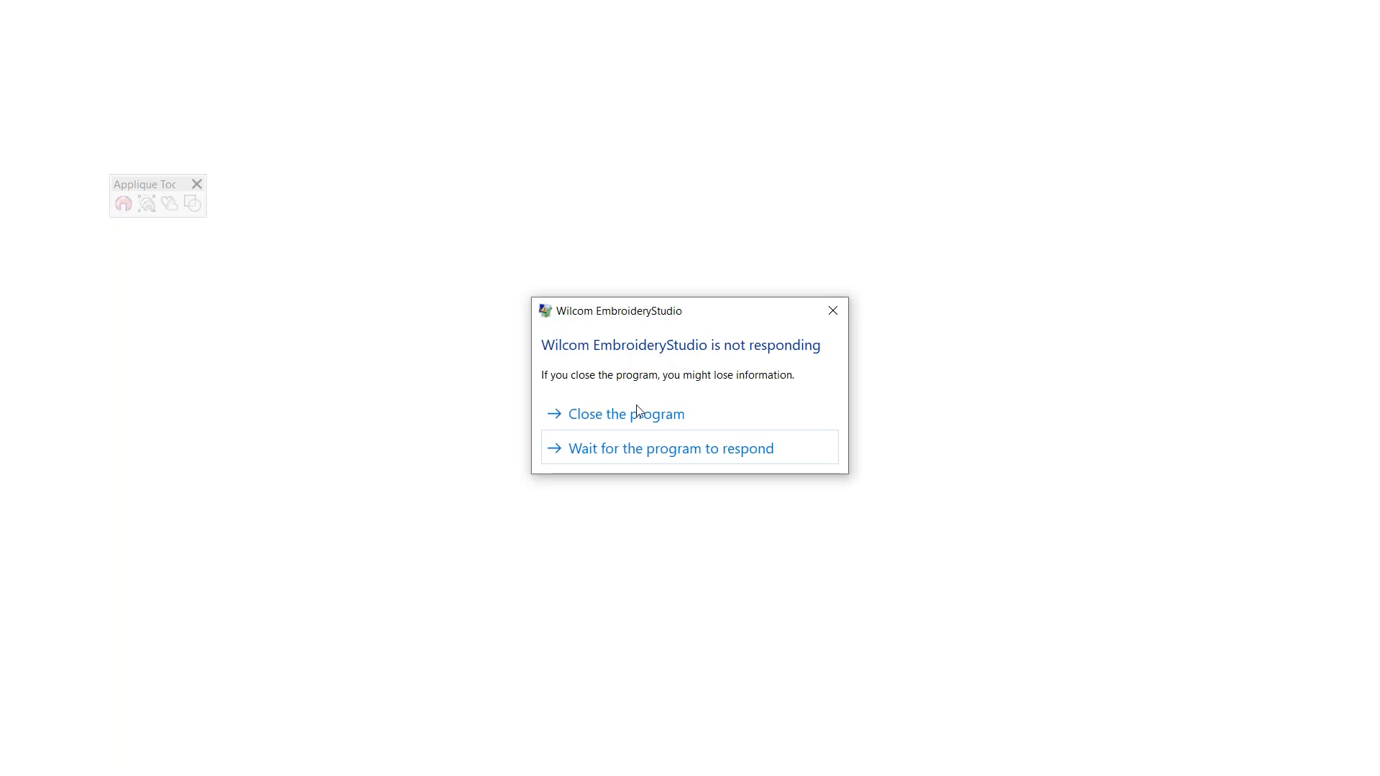
pyautogui.click(636, 412)
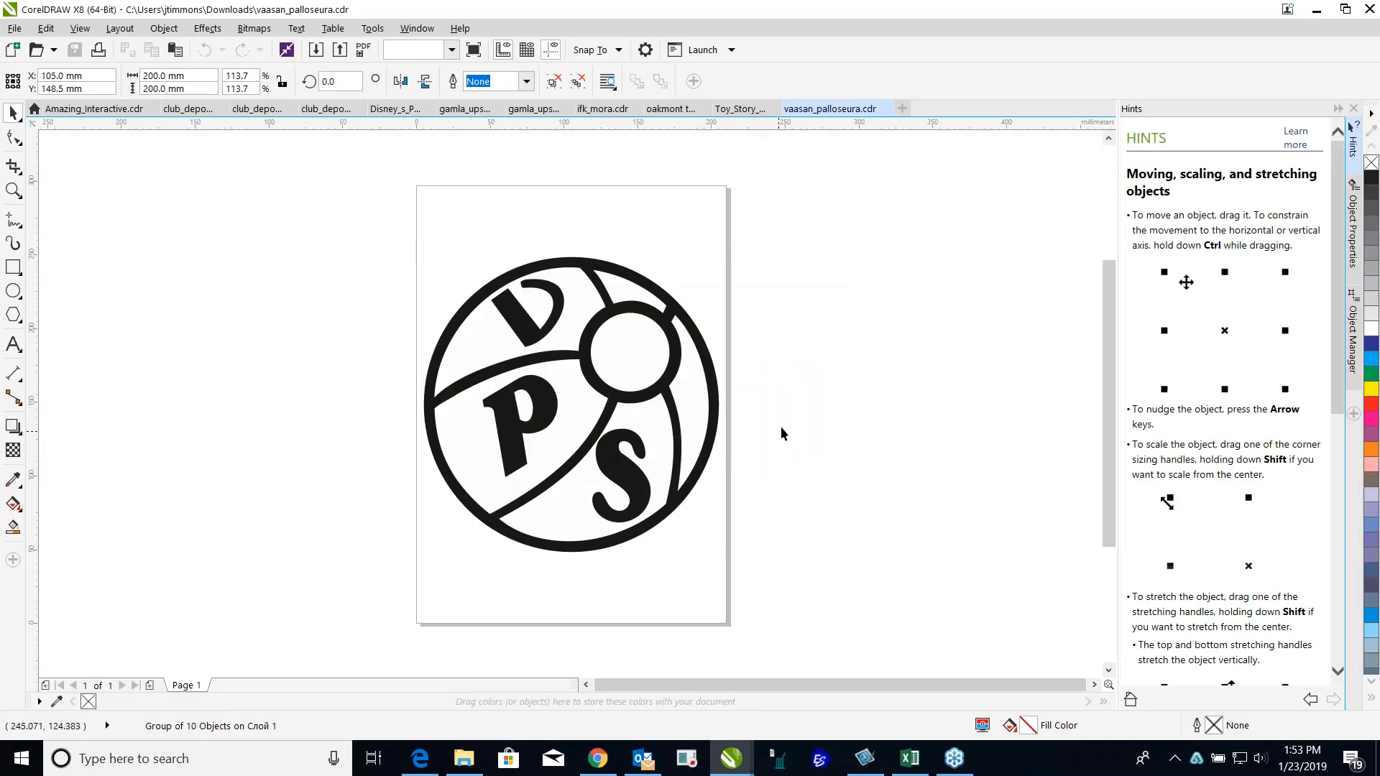
pyautogui.click(884, 609)
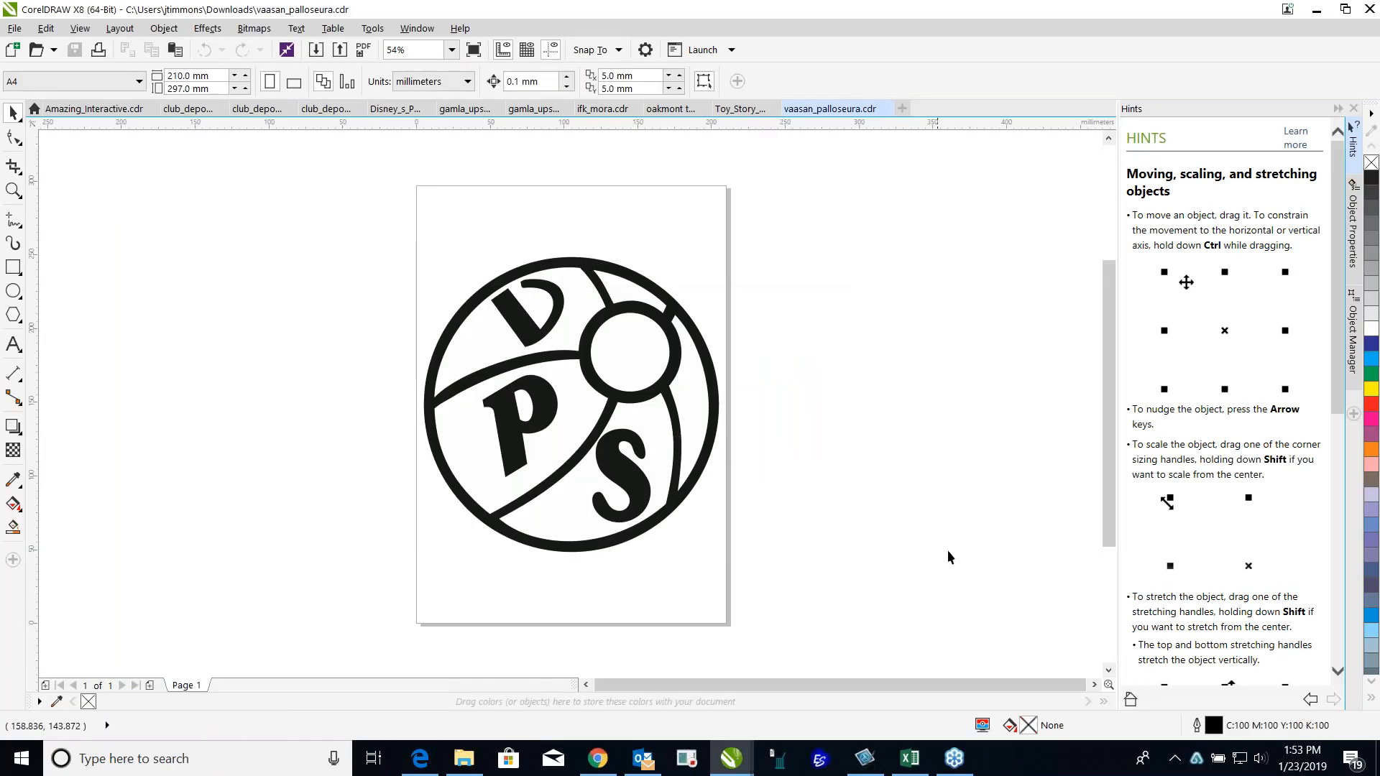
# Step: Install the EmbroideryStudio link to CorelDRAW for Graphics Mode, and close the partly loaded EmbroideryStudio window
pyautogui.click(820, 760)
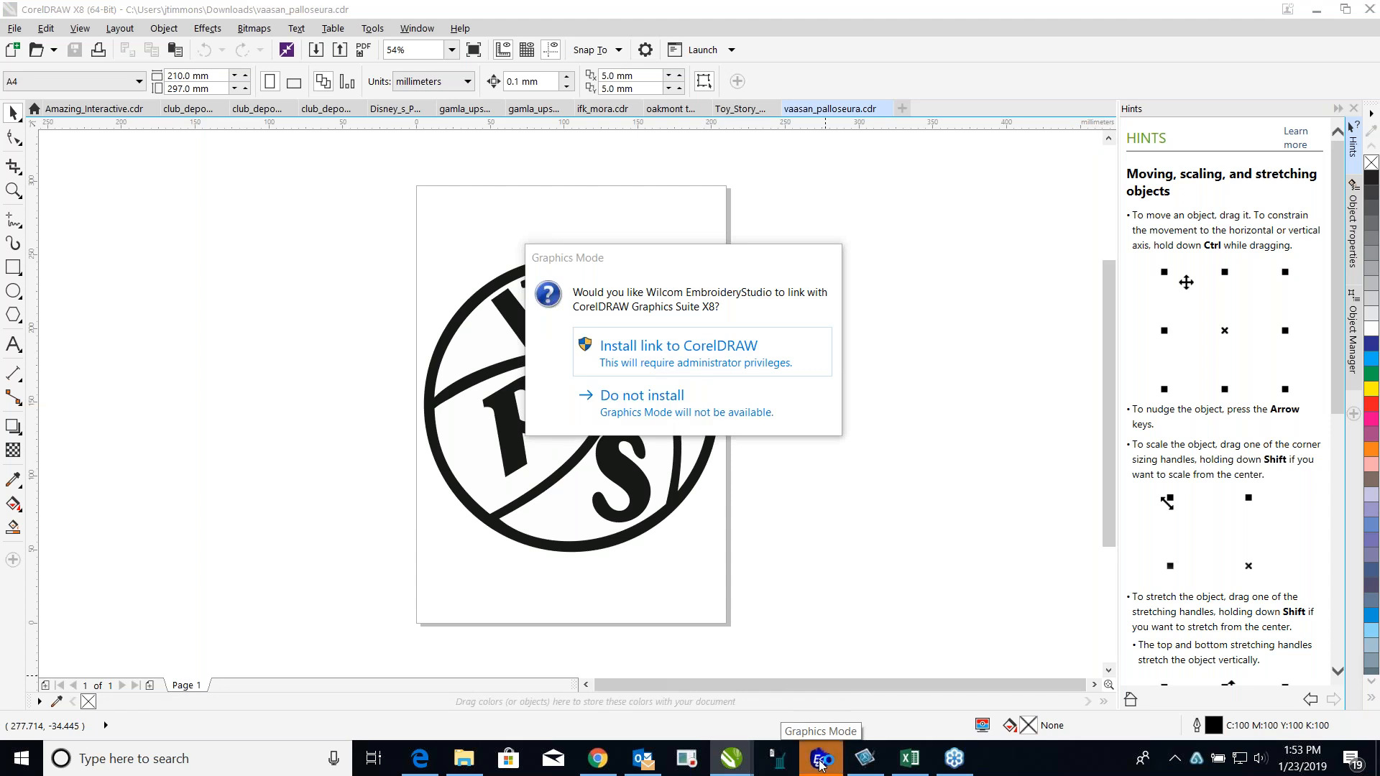
pyautogui.moveTo(820, 764)
pyautogui.click(682, 361)
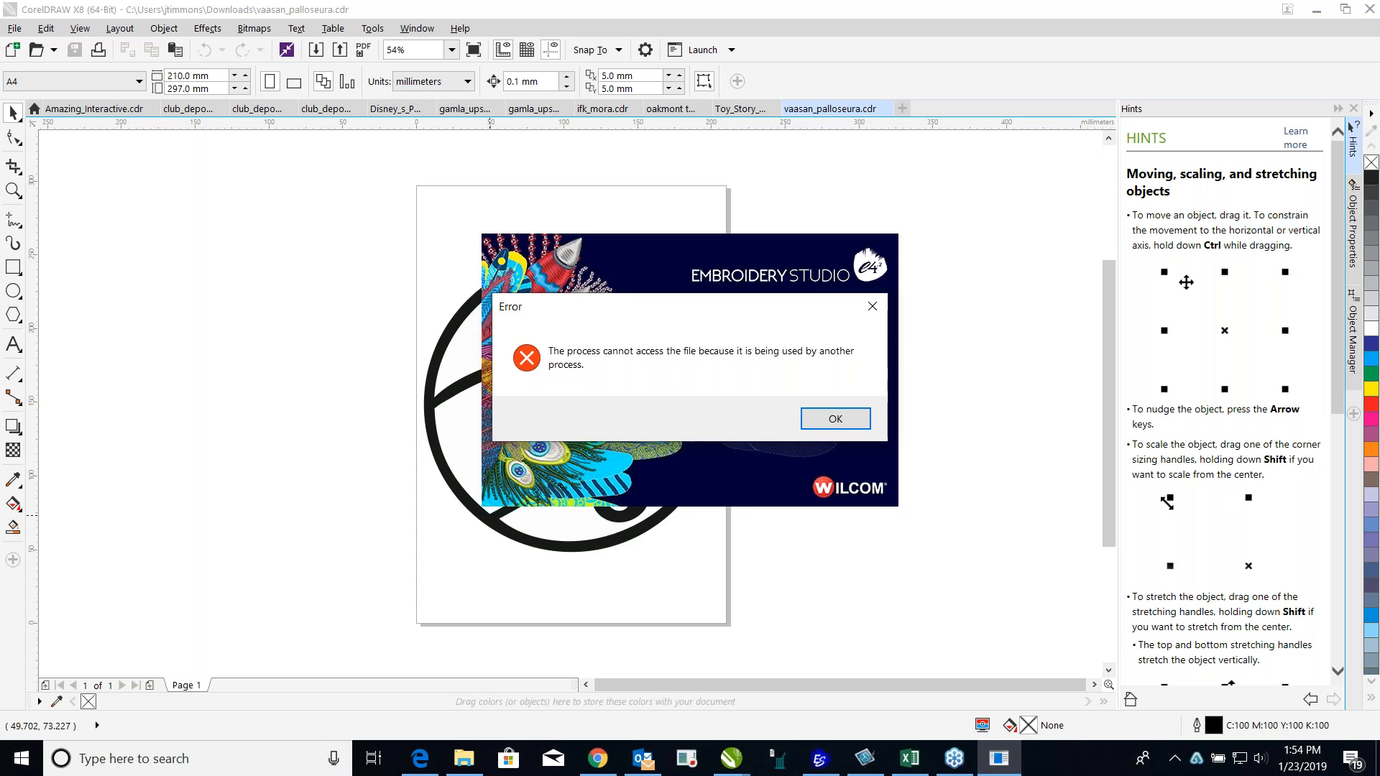
pyautogui.click(805, 416)
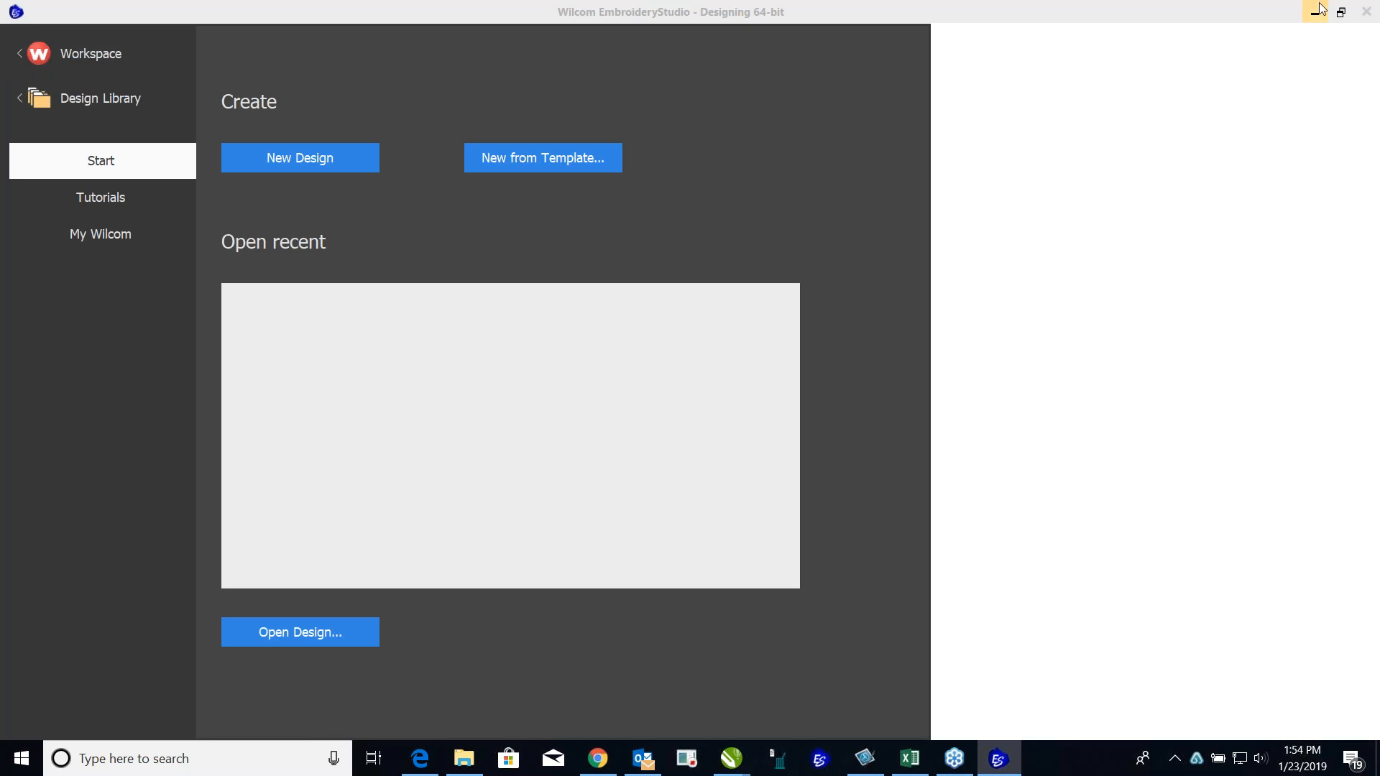
pyautogui.click(1366, 11)
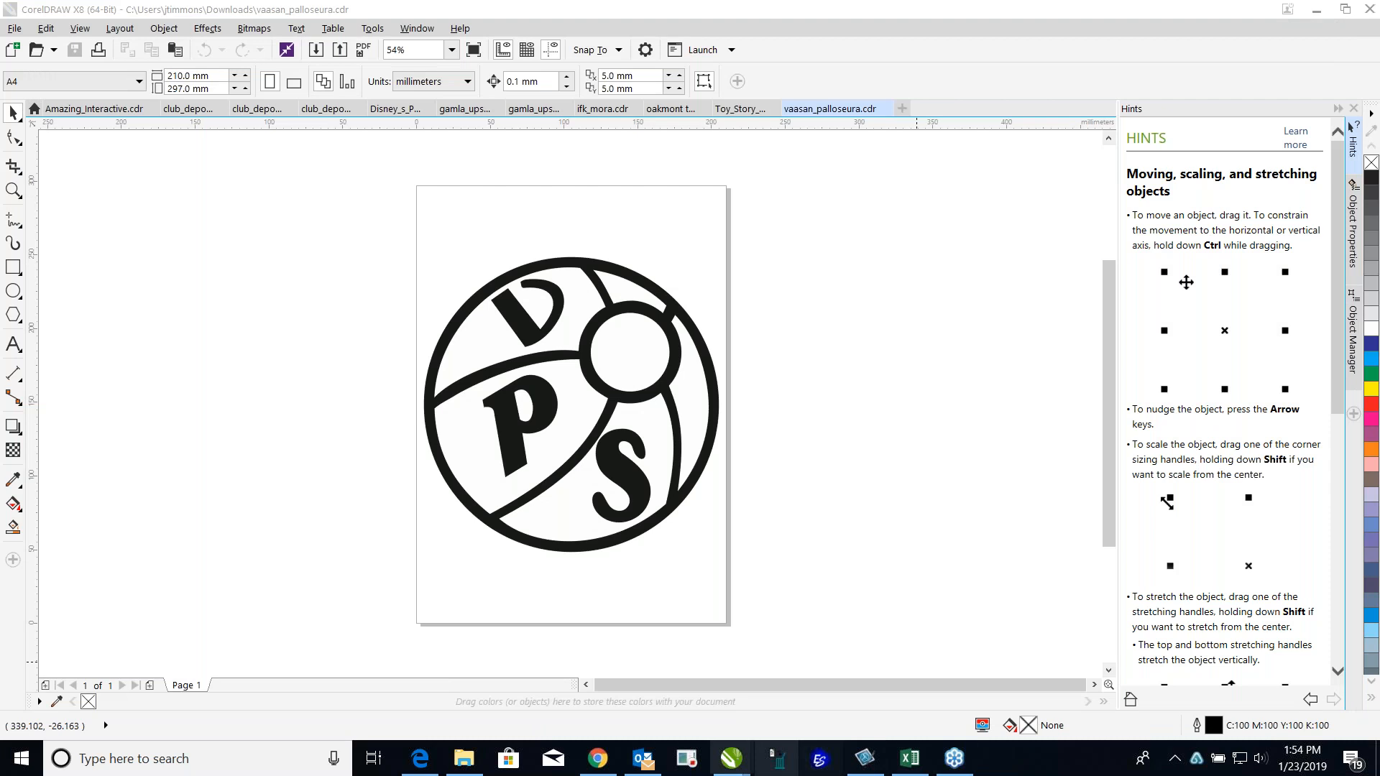
# Step: Relaunch Wilcom EmbroideryStudio from the desktop, bring up the vaasan_palloseura.cdr CorelDRAW window while it loads, and switch to EmbroideryStudio
pyautogui.click(1375, 763)
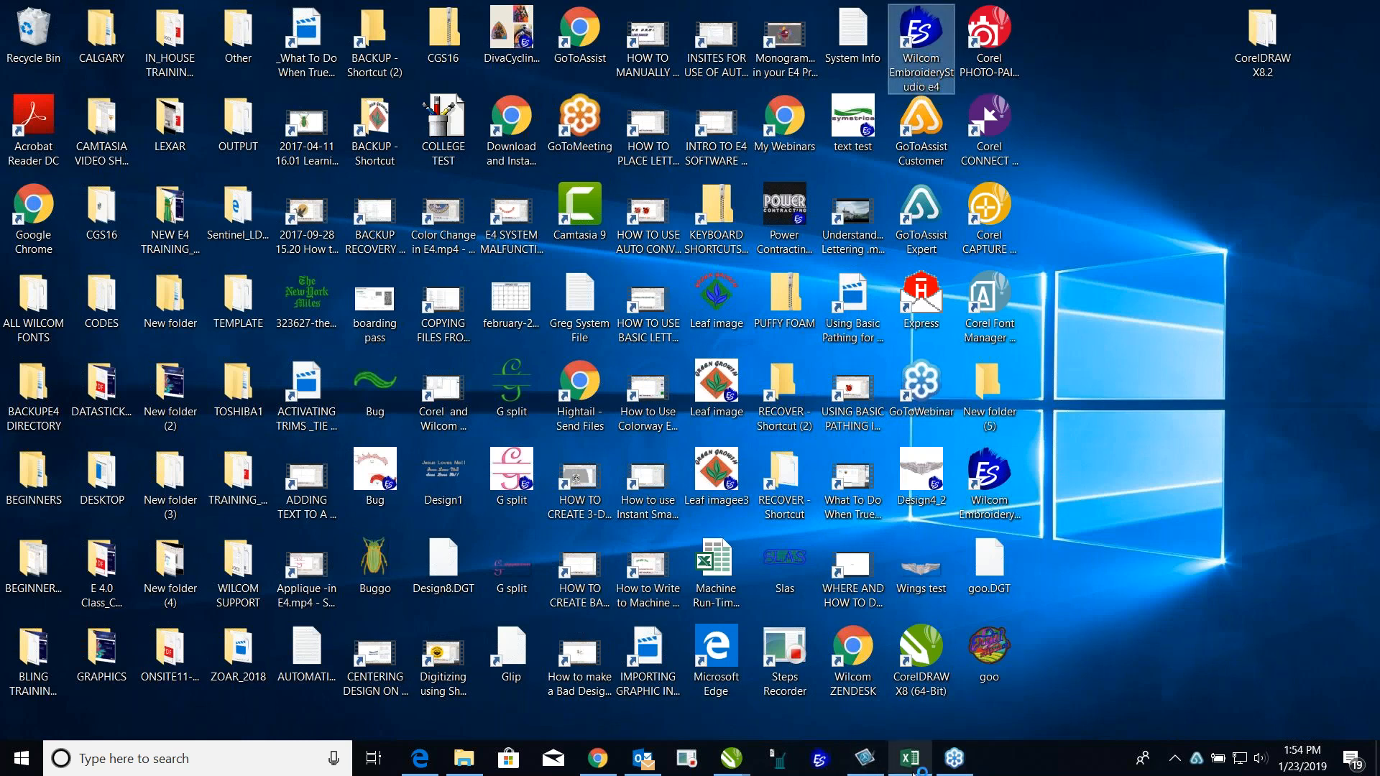
pyautogui.click(733, 769)
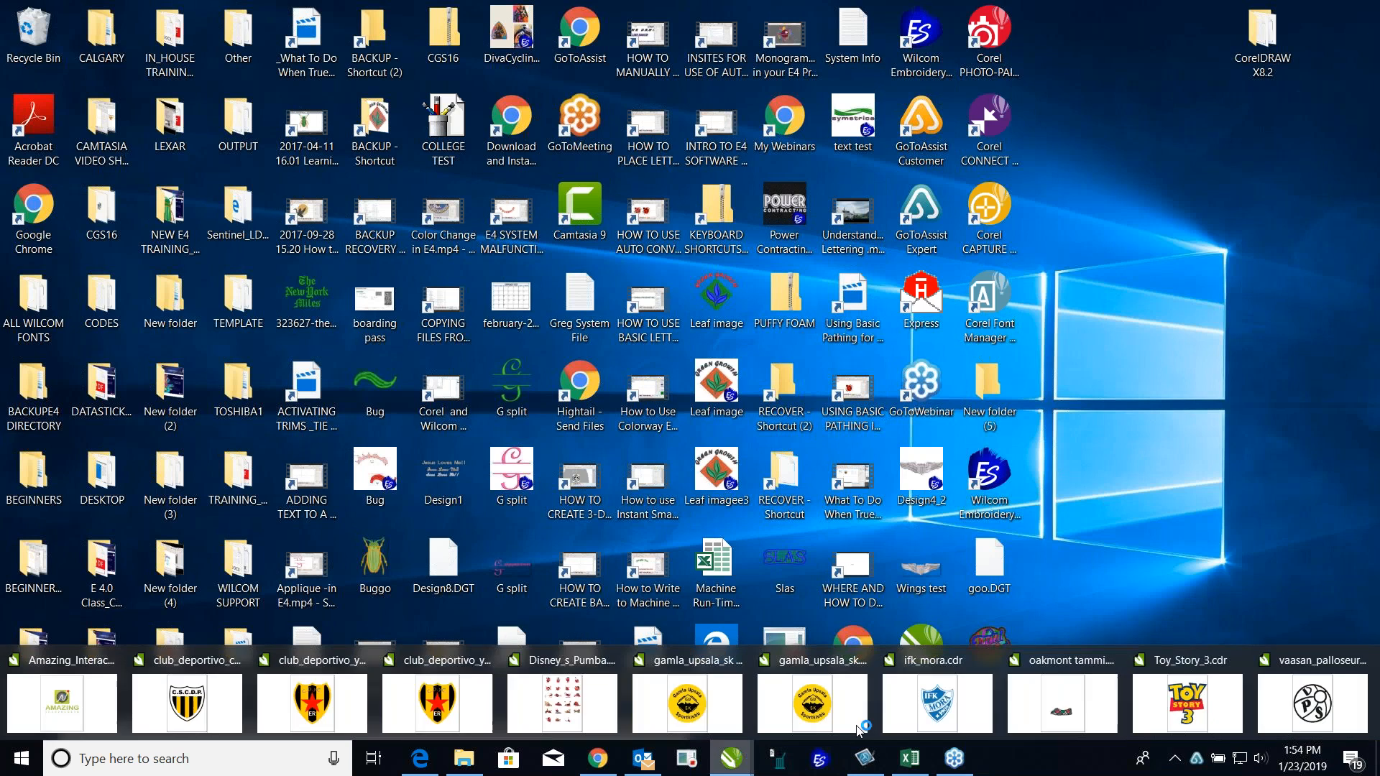
pyautogui.click(1290, 724)
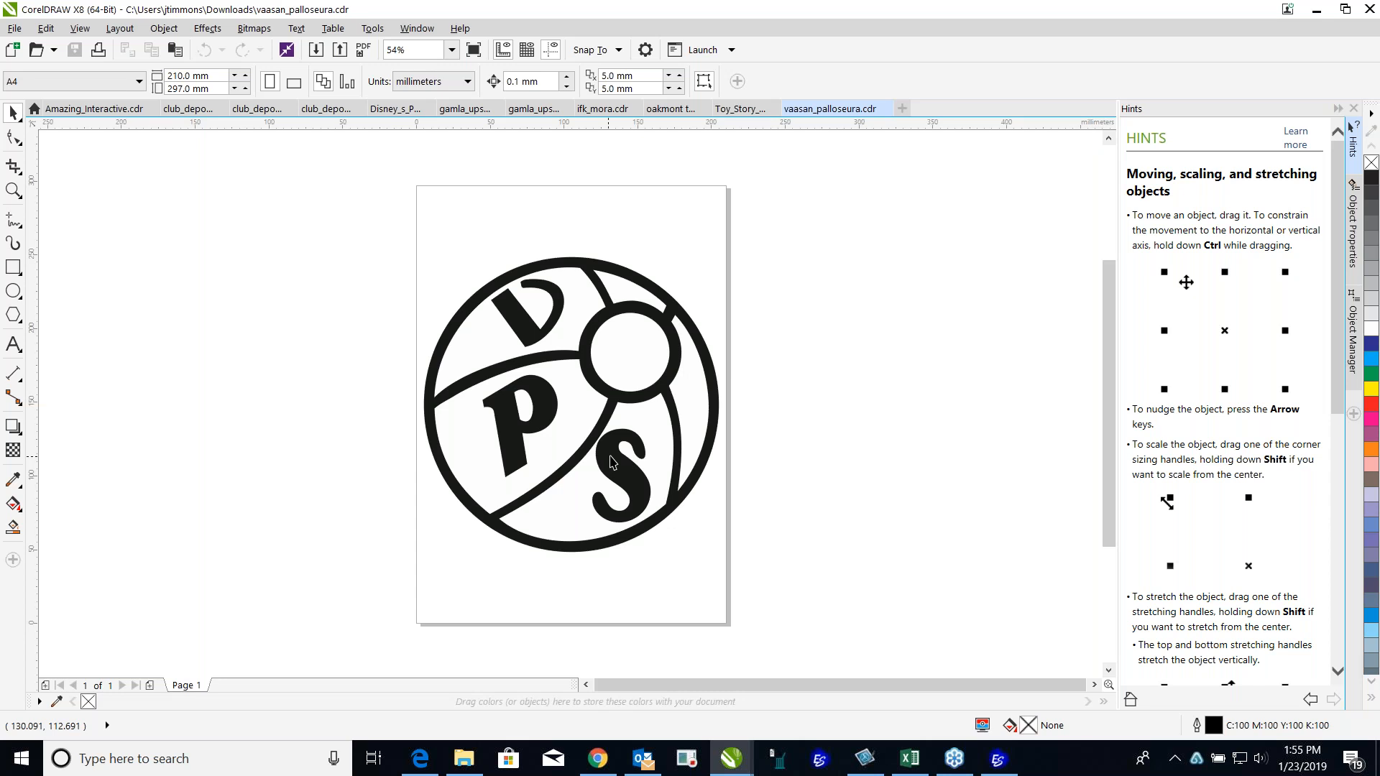
pyautogui.click(999, 760)
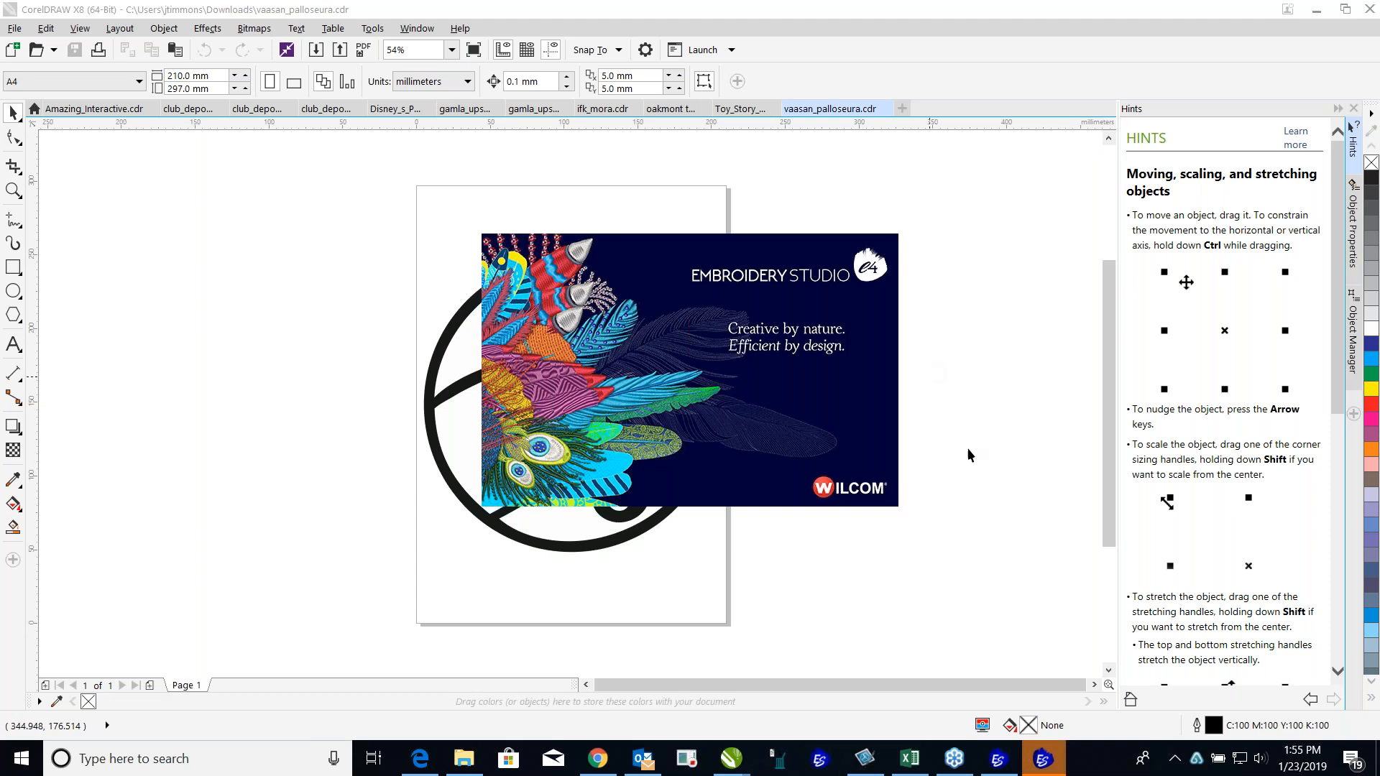
pyautogui.moveTo(1042, 758)
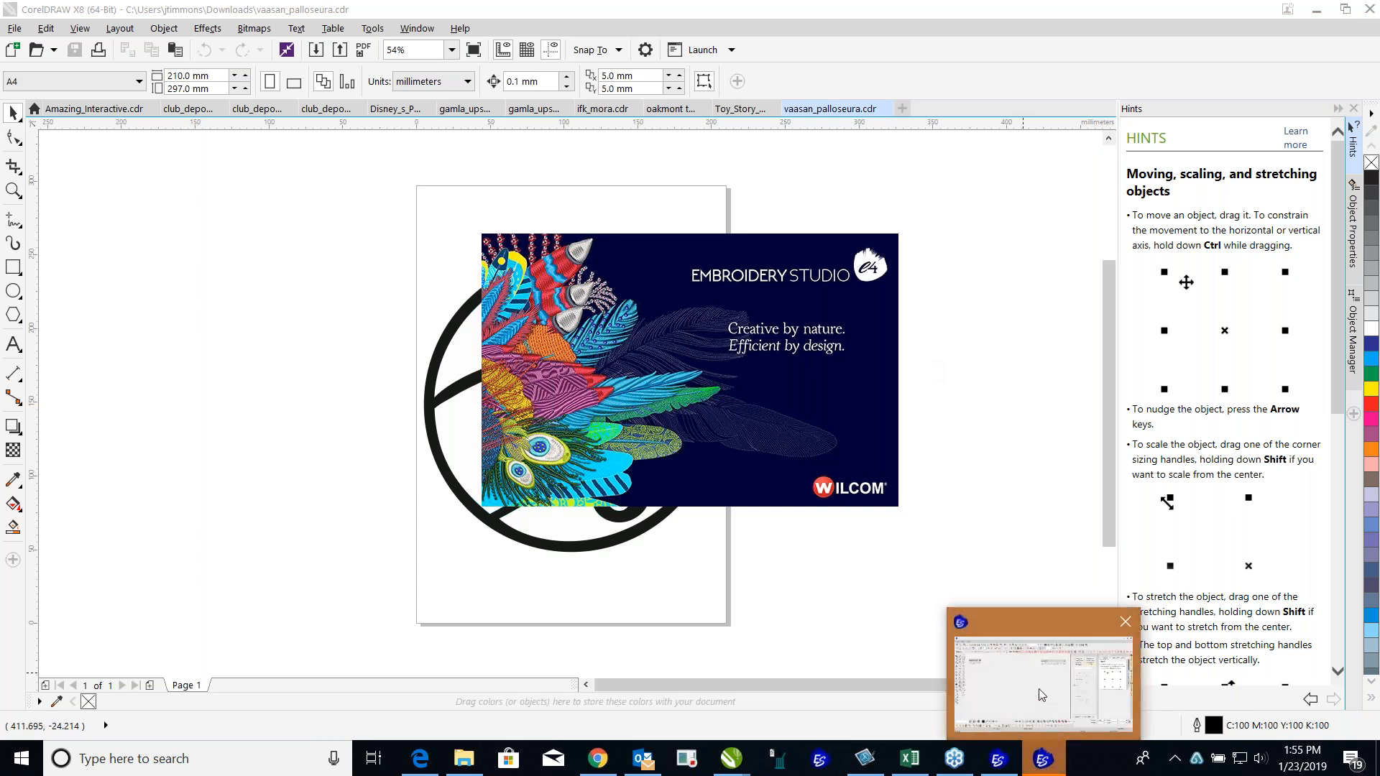
pyautogui.click(1038, 688)
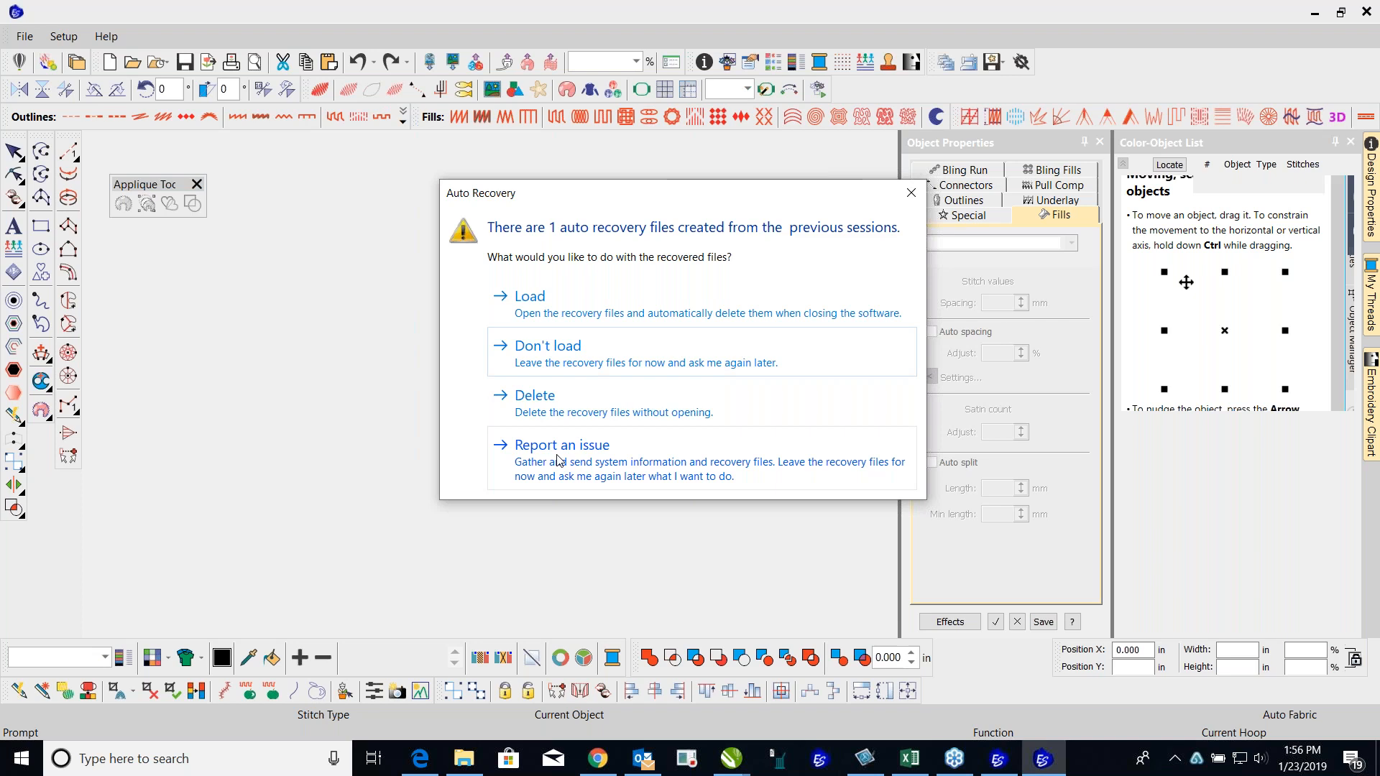
# Step: Try to load the auto recovery file from the previous session and salvage its stitches
pyautogui.click(544, 313)
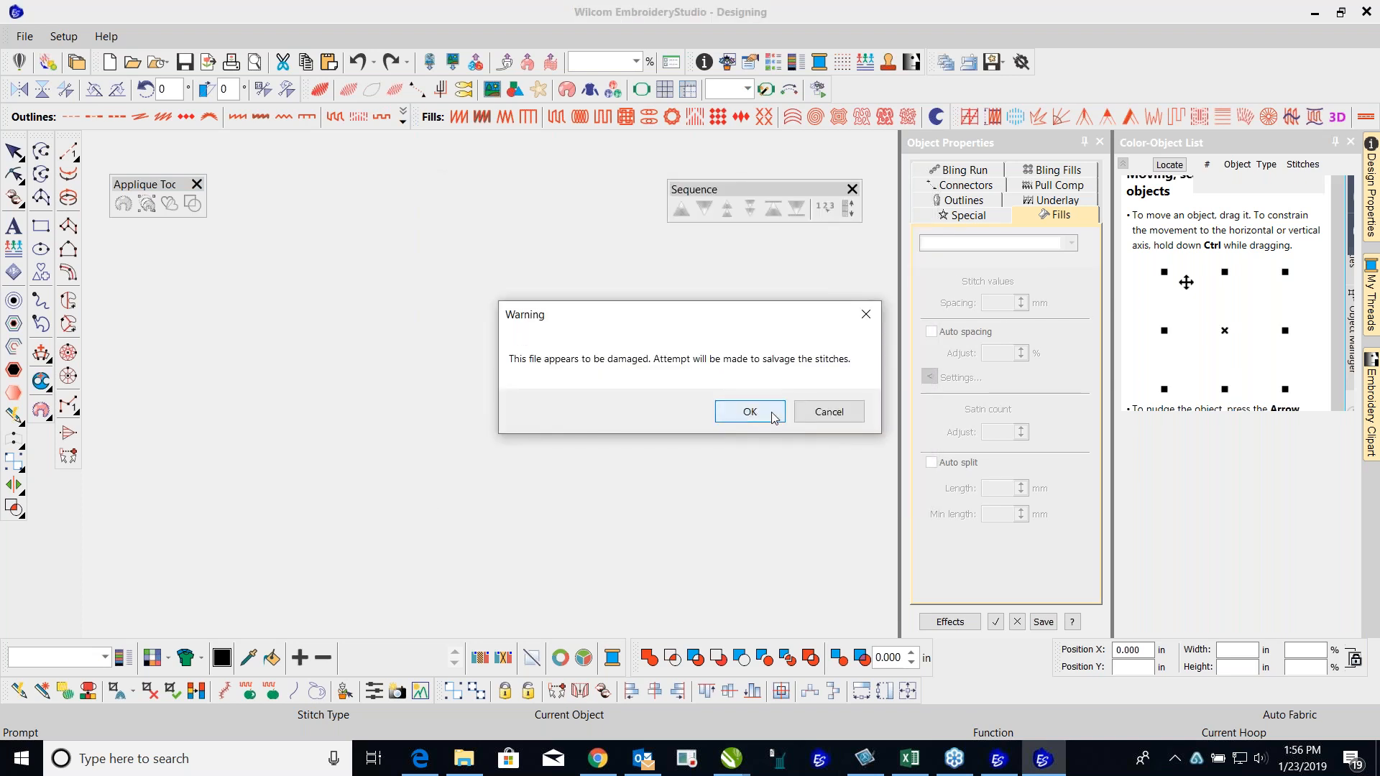
pyautogui.click(773, 416)
pyautogui.click(804, 418)
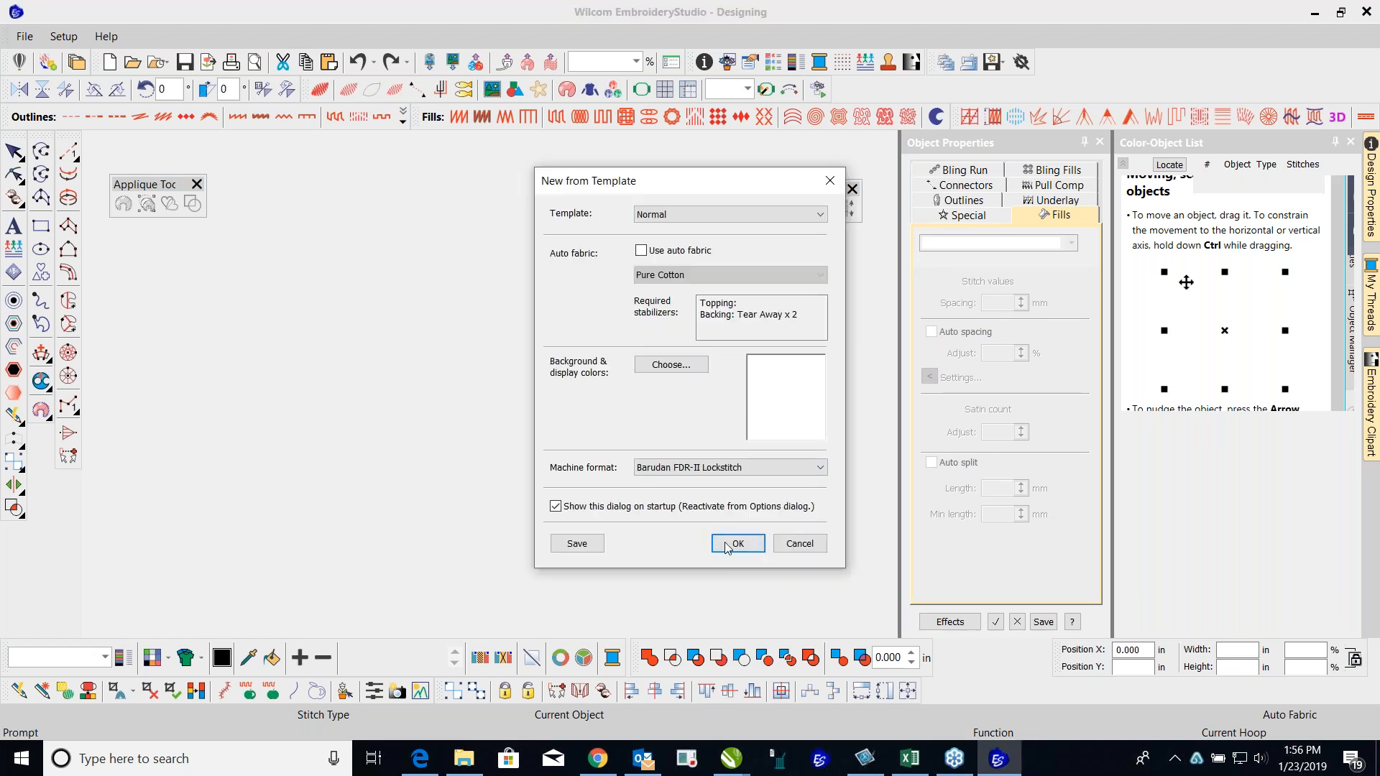
# Step: Create a design from the Normal template in Barudan FDR-II Lockstitch format and dock the floating Sequence toolbar
pyautogui.click(726, 540)
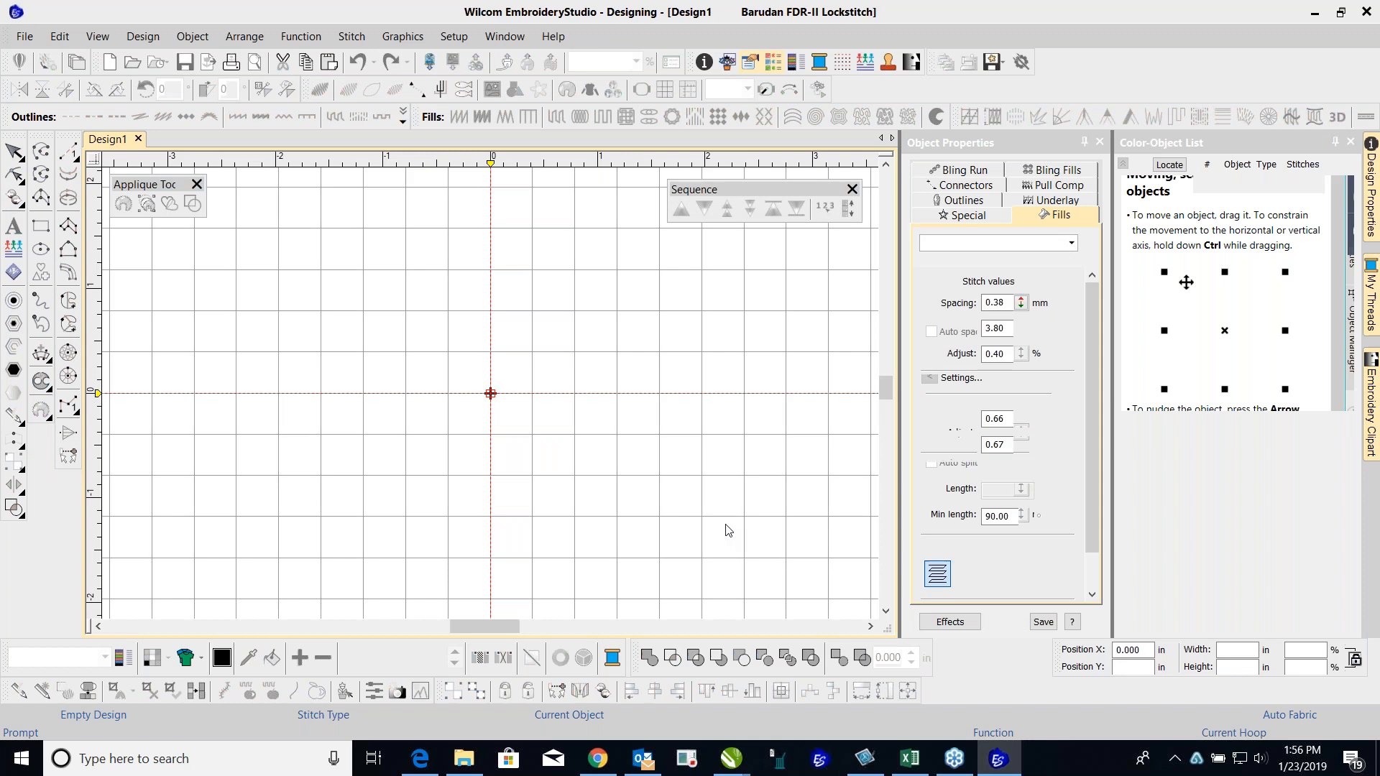
pyautogui.doubleClick(785, 188)
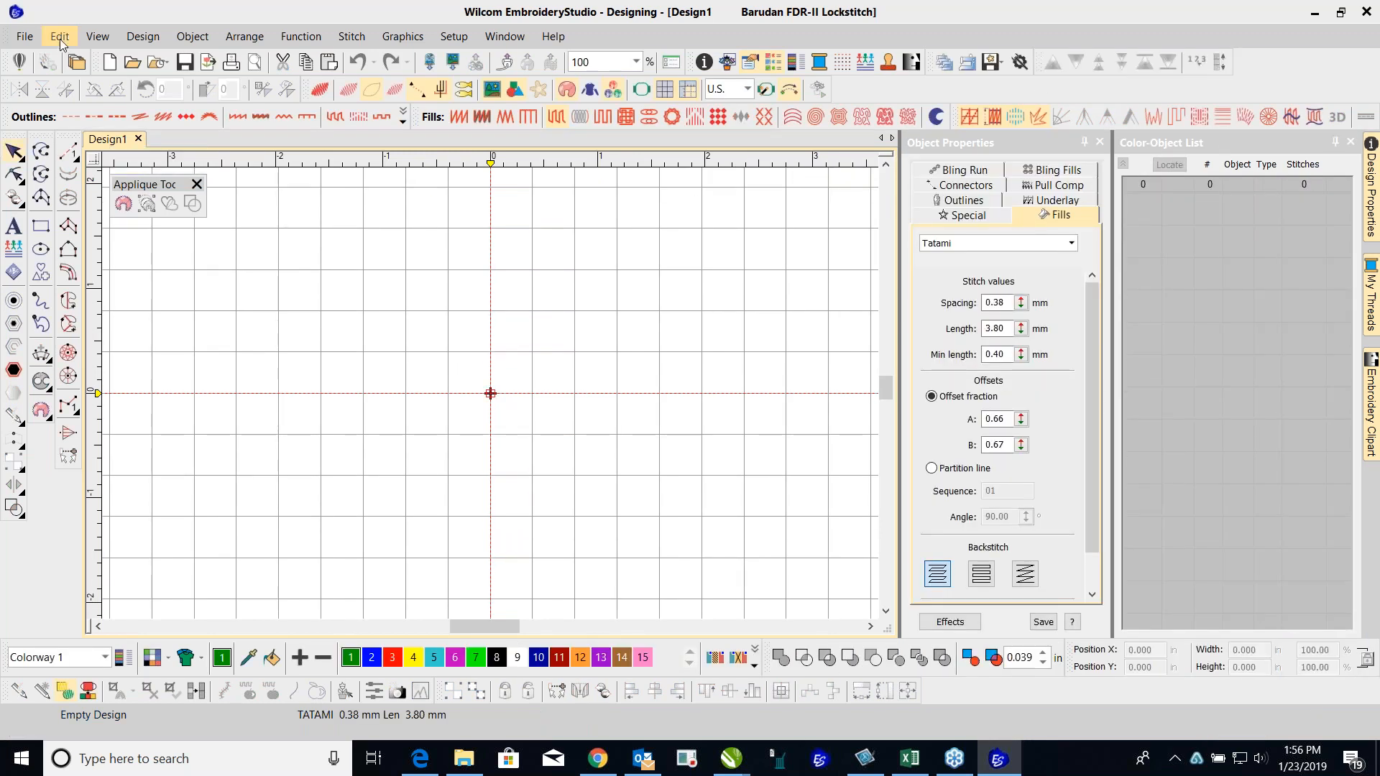
# Step: Check the recently used designs and sort the Desktop files in the Open Design dialog by date modified
pyautogui.click(21, 38)
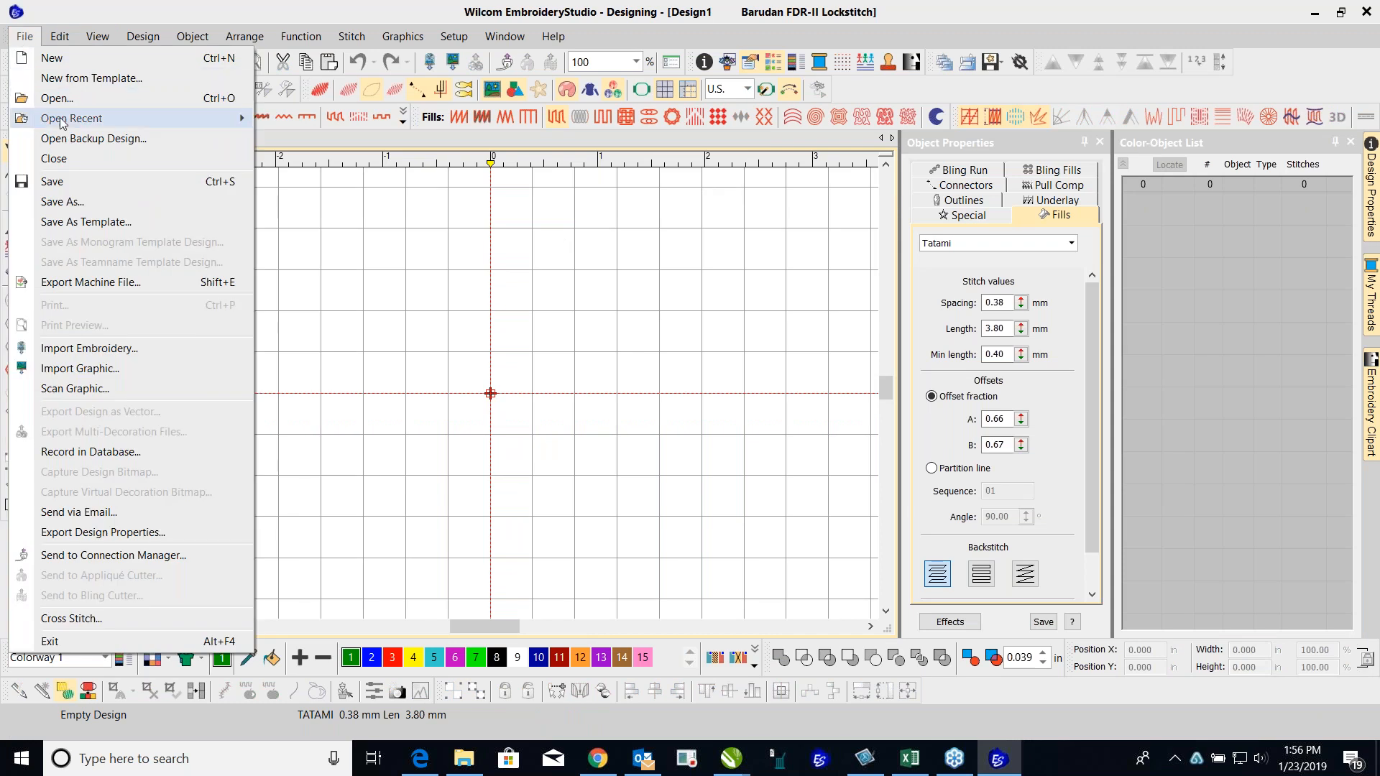
pyautogui.moveTo(62, 123)
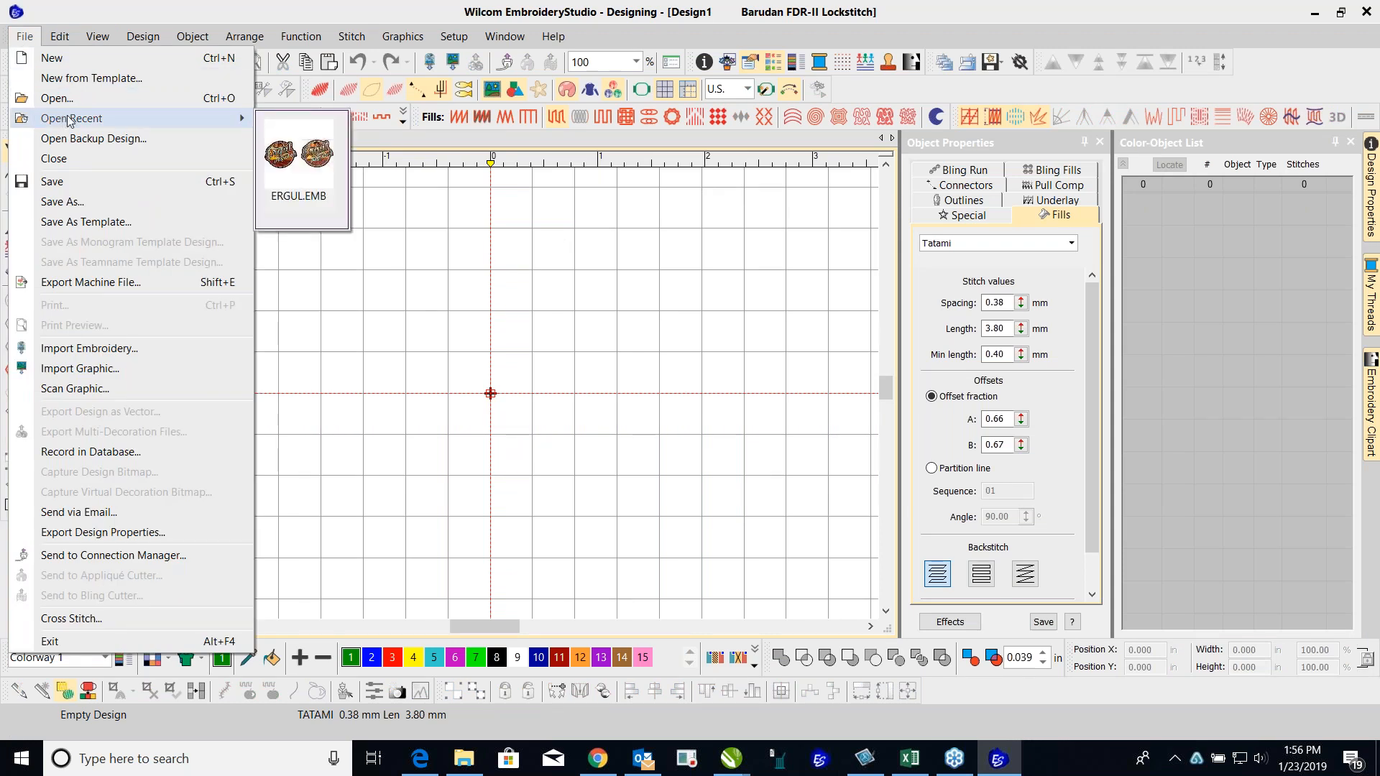
pyautogui.click(373, 263)
pyautogui.click(26, 40)
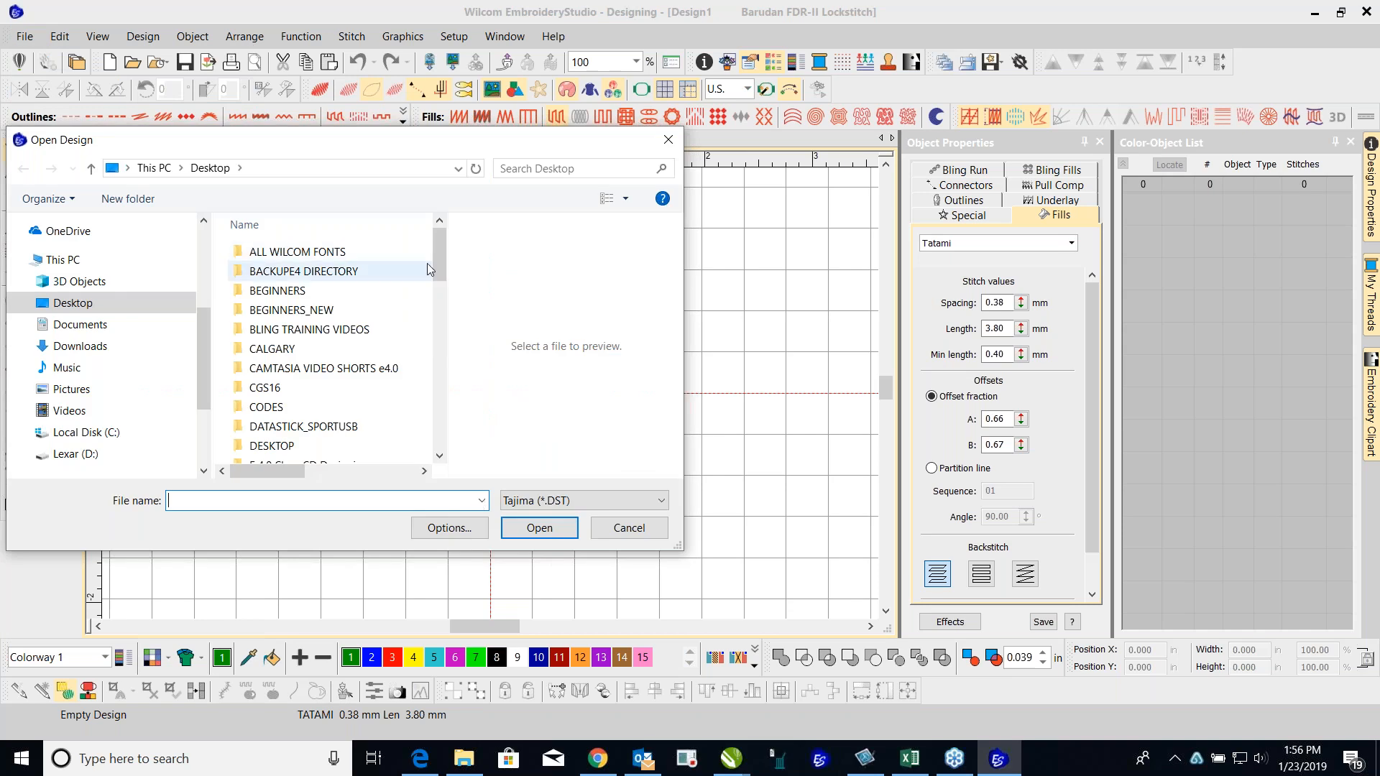
pyautogui.rightClick(545, 263)
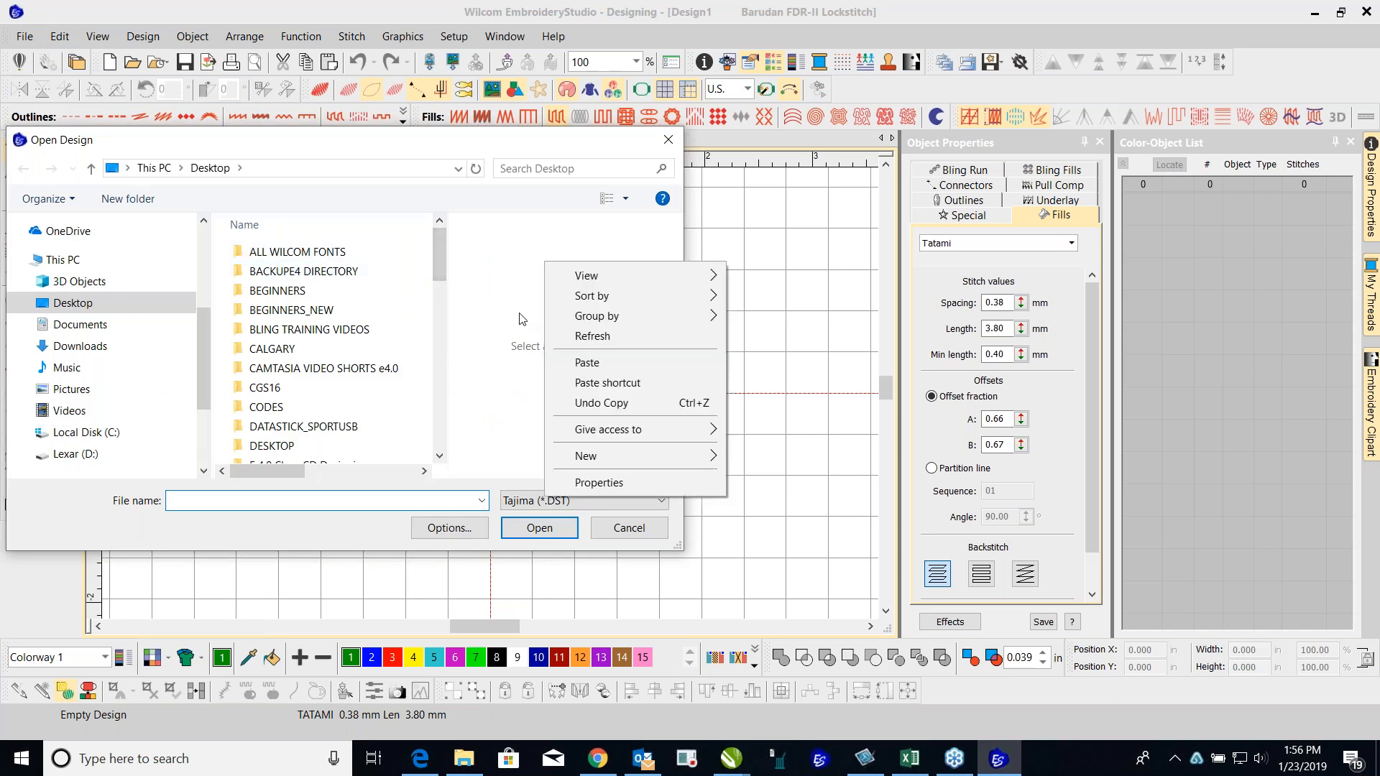
pyautogui.moveTo(584, 307)
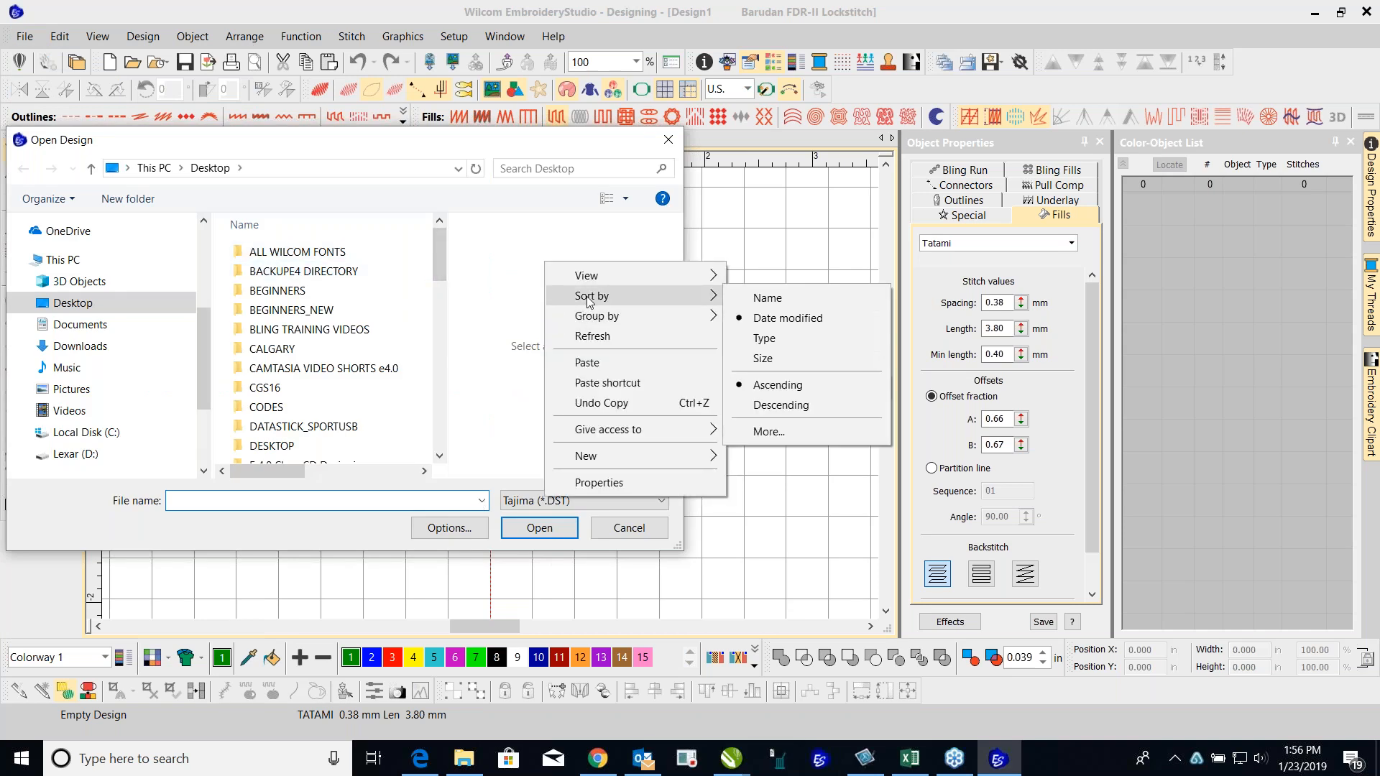
pyautogui.click(768, 320)
# Step: Browse the Desktop files for a Tajima DST design and switch to the Documents folder
pyautogui.moveTo(439, 265); pyautogui.dragTo(421, 389)
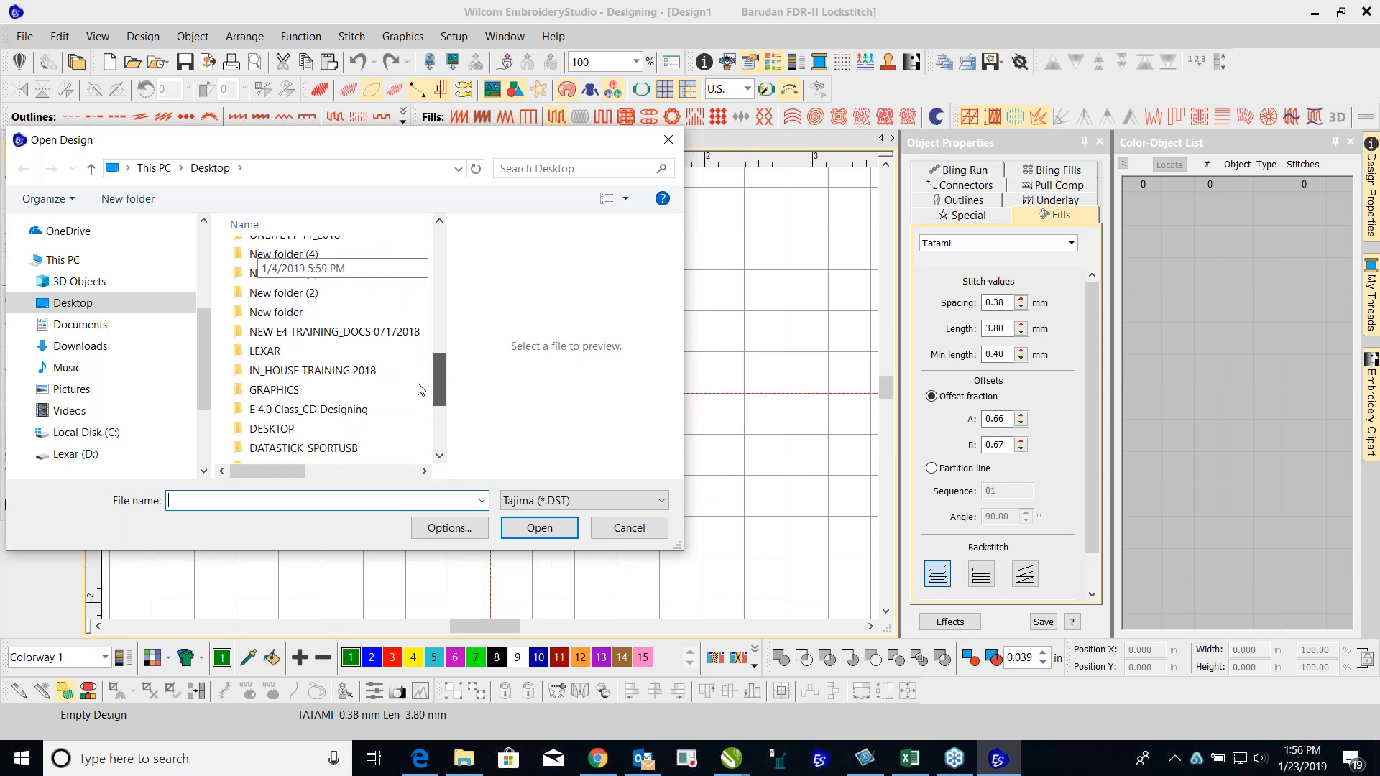
pyautogui.moveTo(421, 390); pyautogui.dragTo(429, 286)
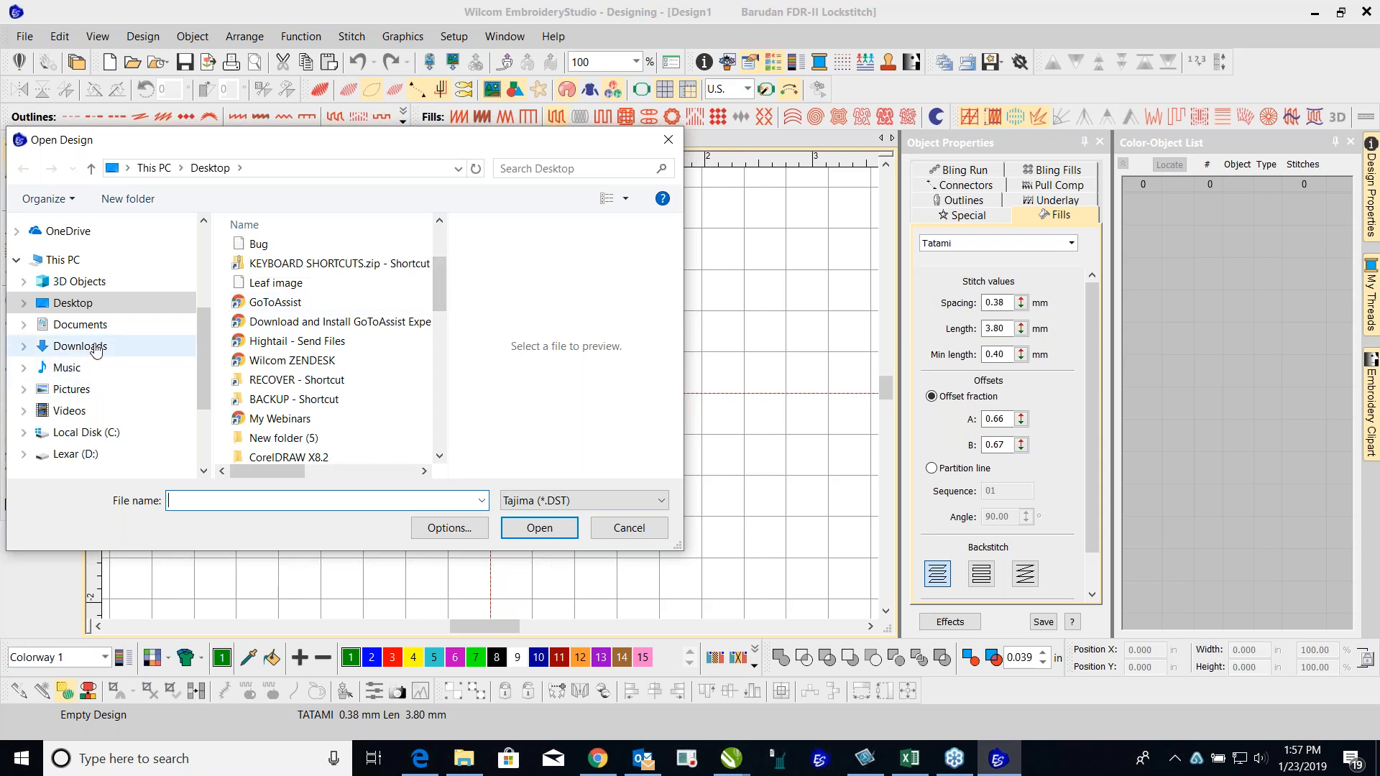
pyautogui.click(81, 325)
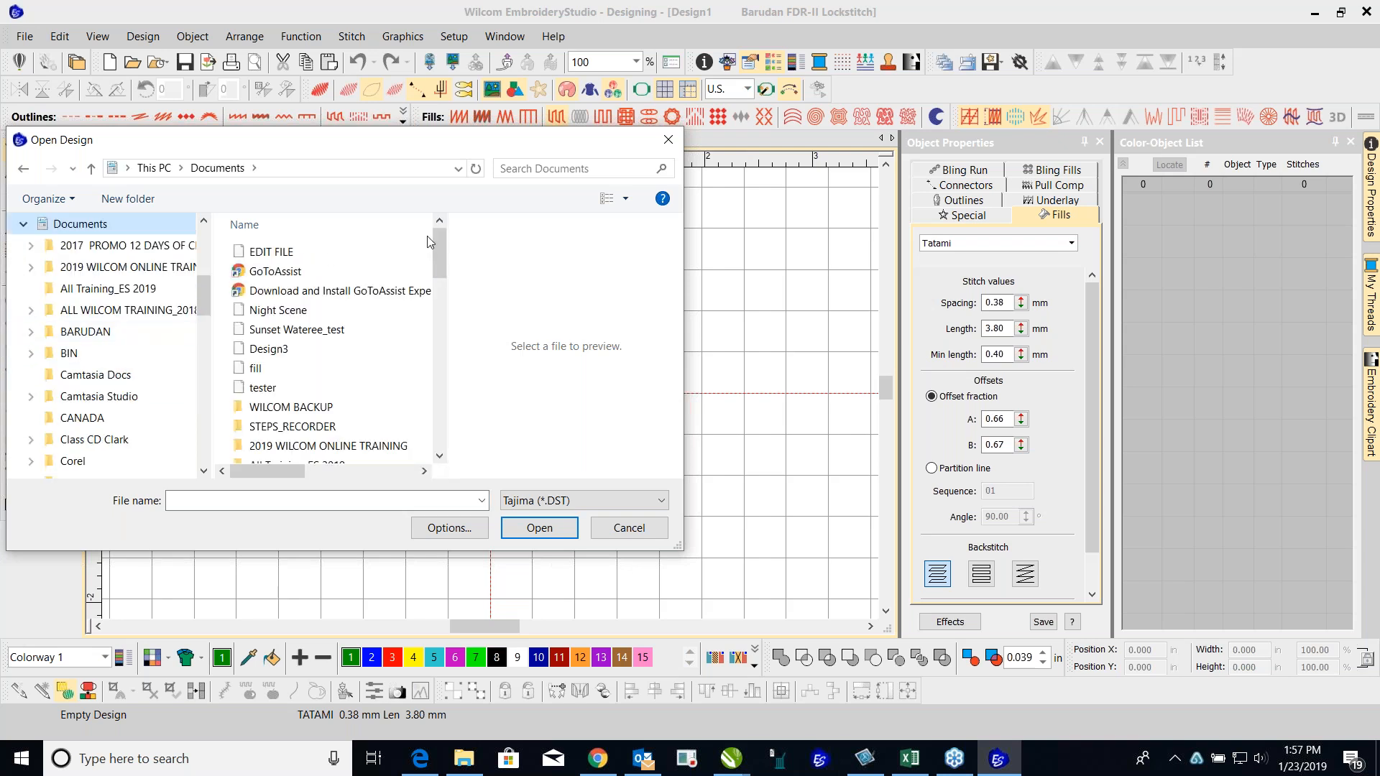
pyautogui.moveTo(441, 240); pyautogui.dragTo(438, 275)
pyautogui.doubleClick(352, 304)
pyautogui.click(321, 258)
pyautogui.doubleClick(319, 258)
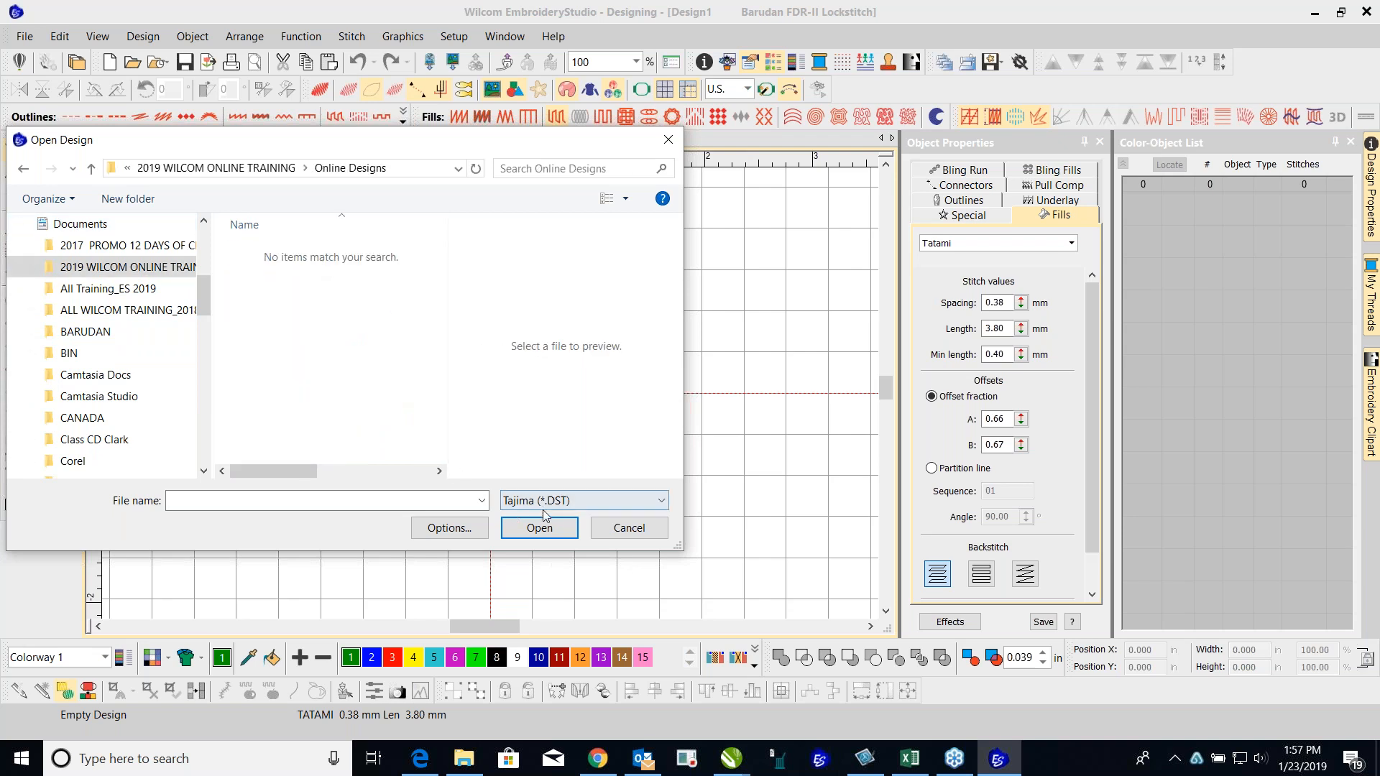
pyautogui.click(662, 505)
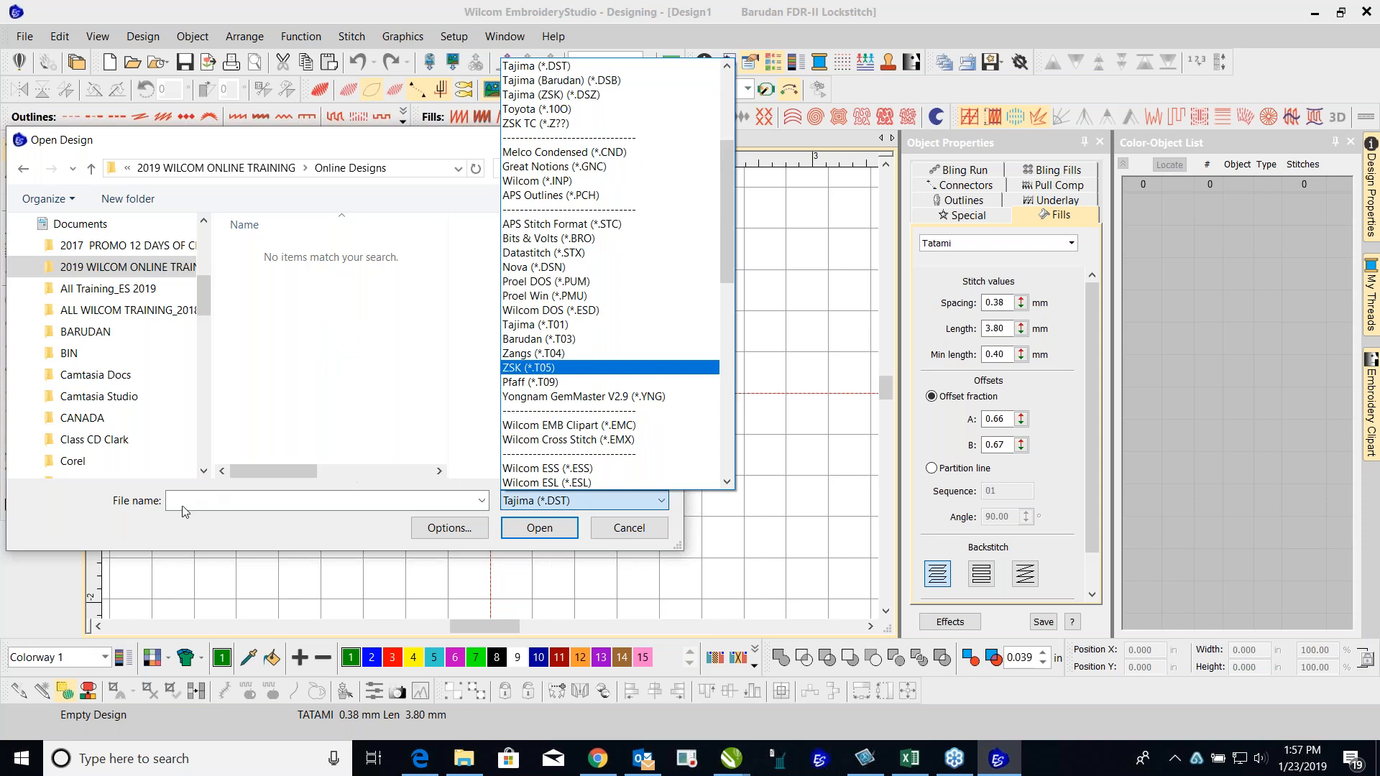
pyautogui.moveTo(727, 268); pyautogui.dragTo(727, 166)
pyautogui.click(601, 159)
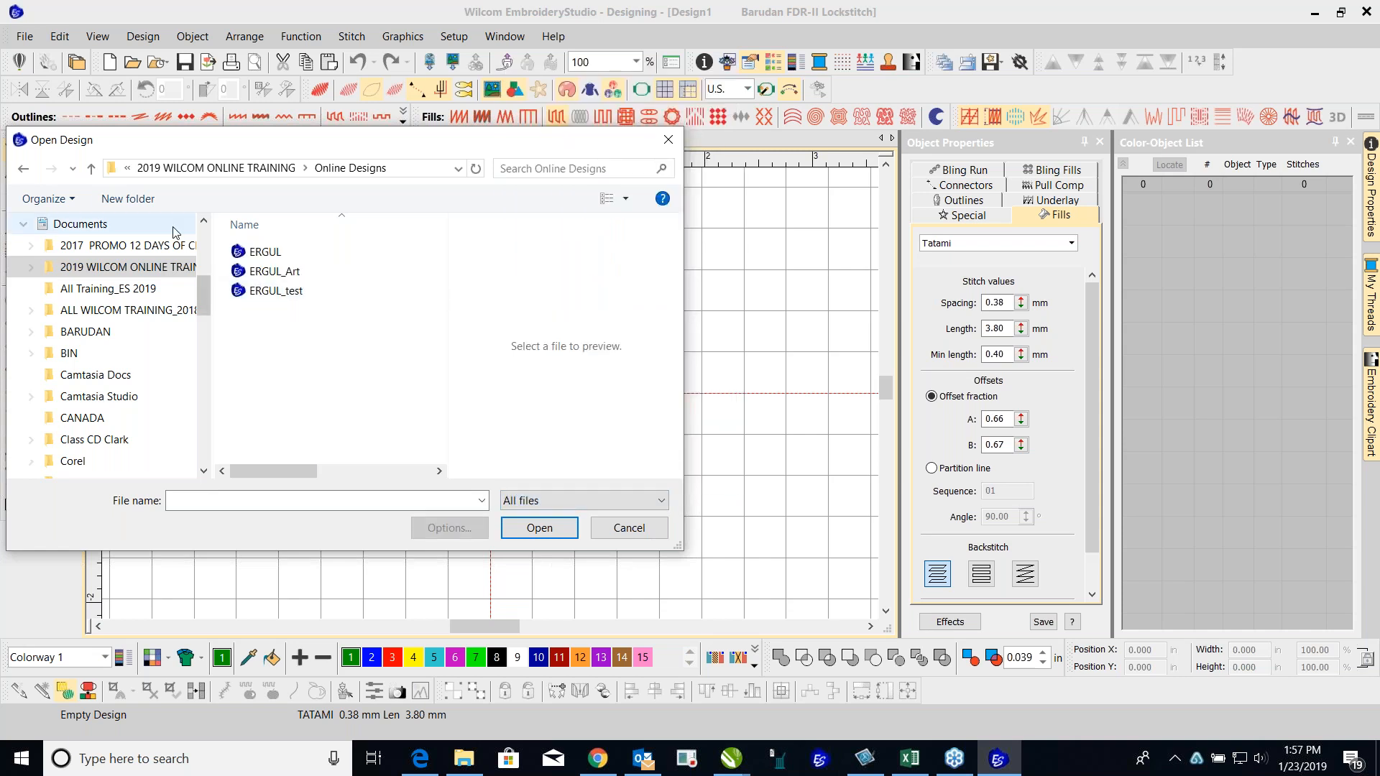
pyautogui.click(23, 169)
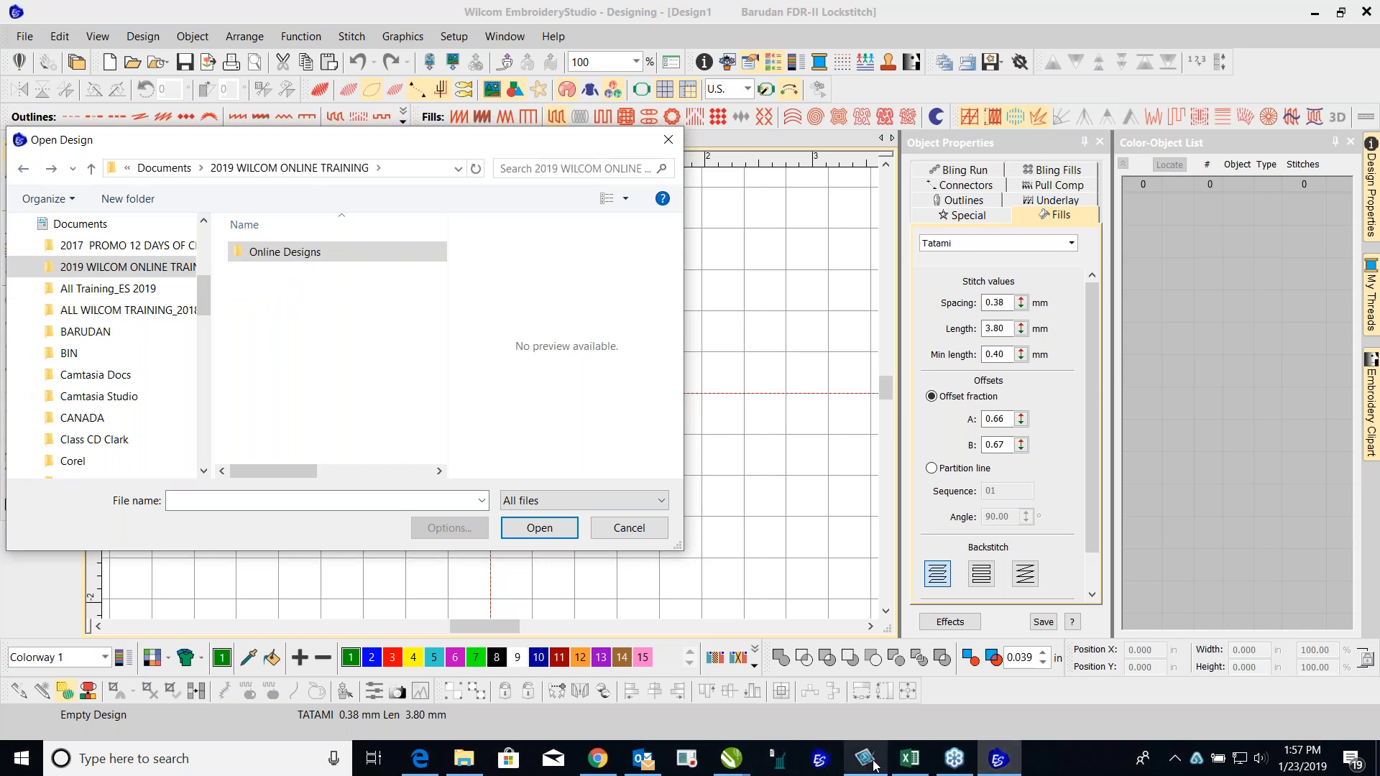
# Step: Switch to CorelDRAW and copy the whole circular logo from vaasan_palloseura.cdr
pyautogui.click(730, 758)
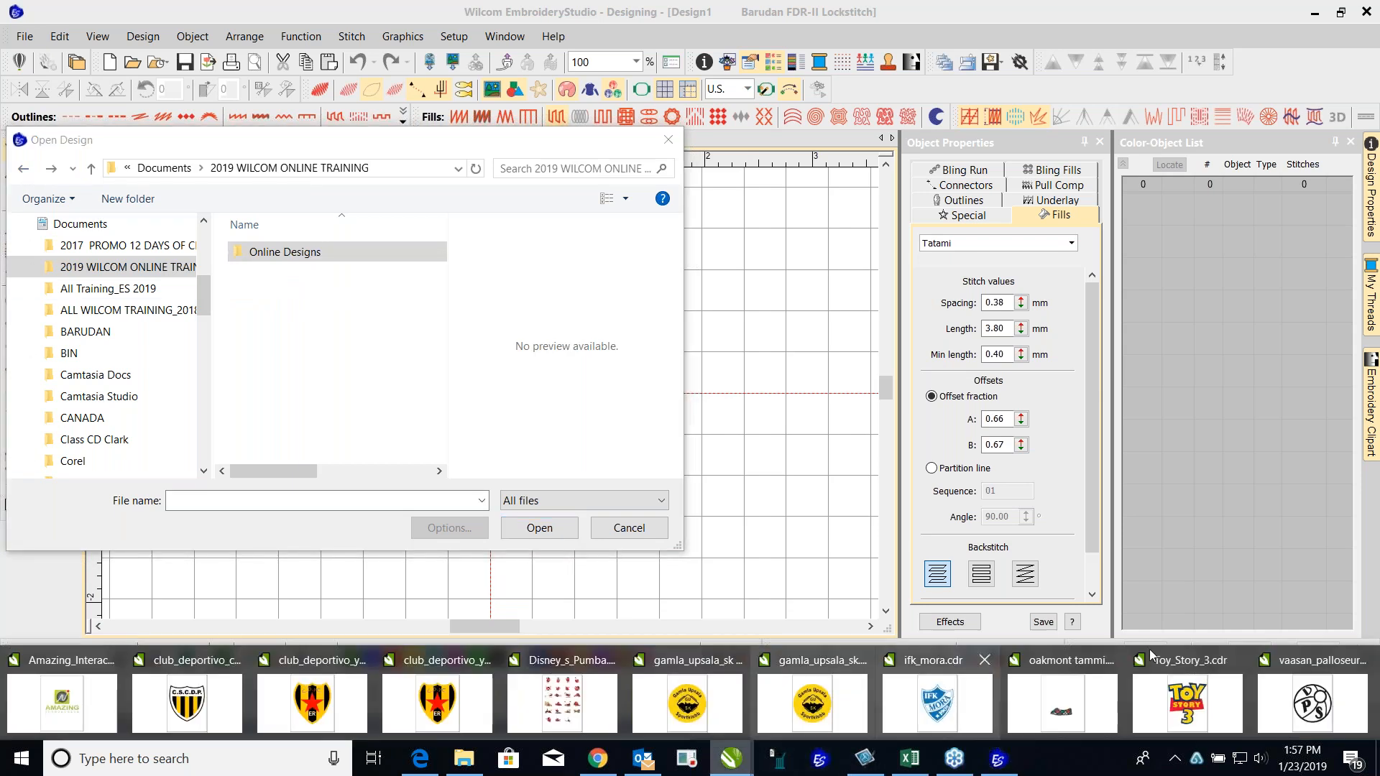
pyautogui.click(1302, 687)
pyautogui.moveTo(363, 232); pyautogui.dragTo(751, 576)
pyautogui.rightClick(611, 377)
pyautogui.click(671, 493)
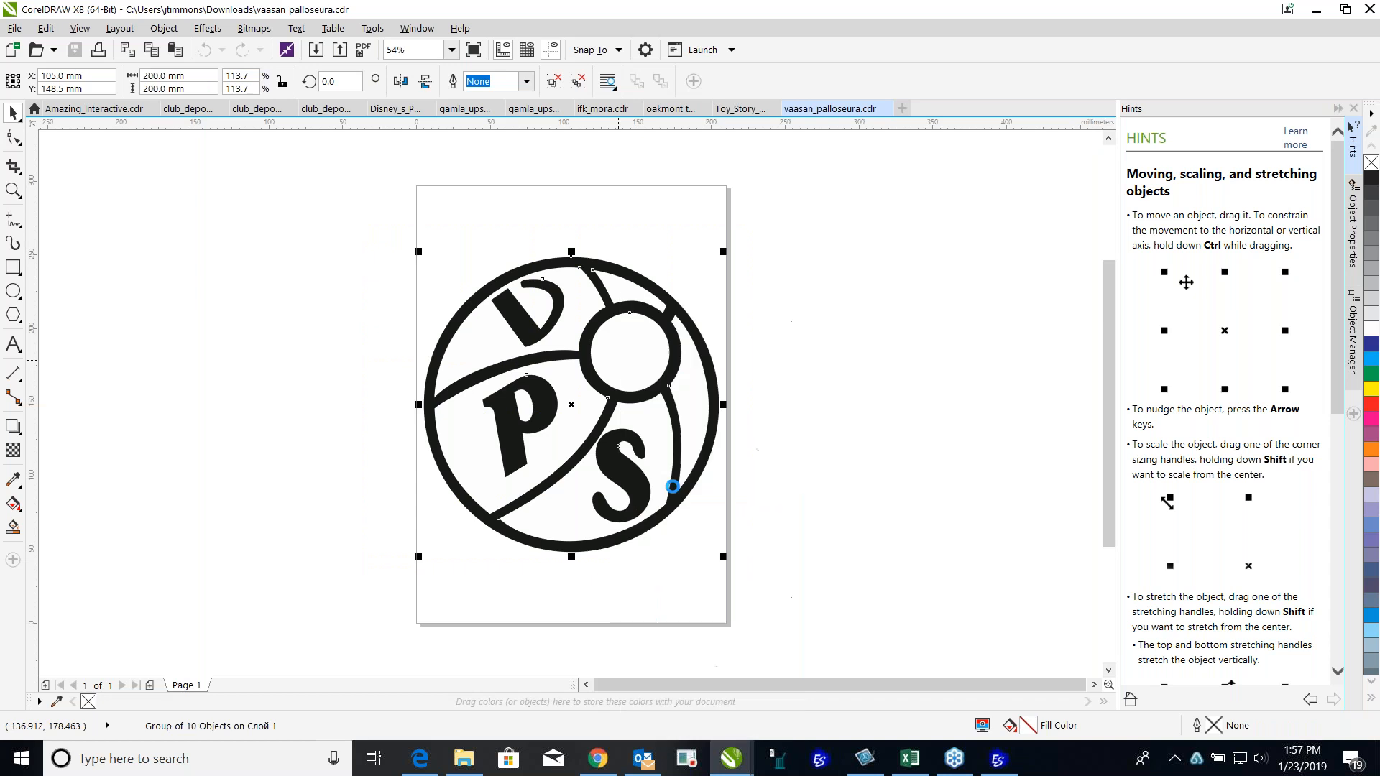
# Step: Switch back to Wilcom EmbroideryStudio, paste the copied logo into the empty Design1 and hide the grid
pyautogui.click(997, 759)
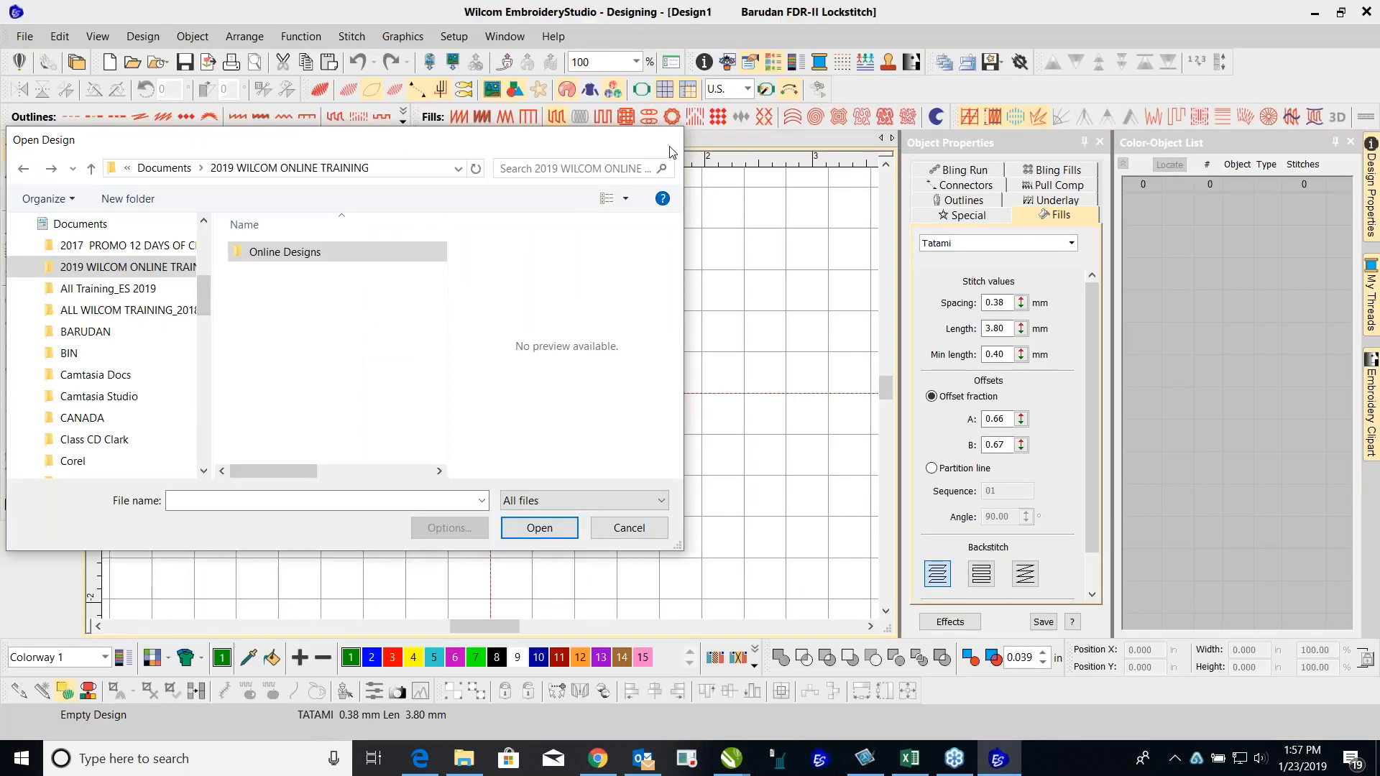
pyautogui.click(668, 140)
pyautogui.hotkey('ctrl', 'v')
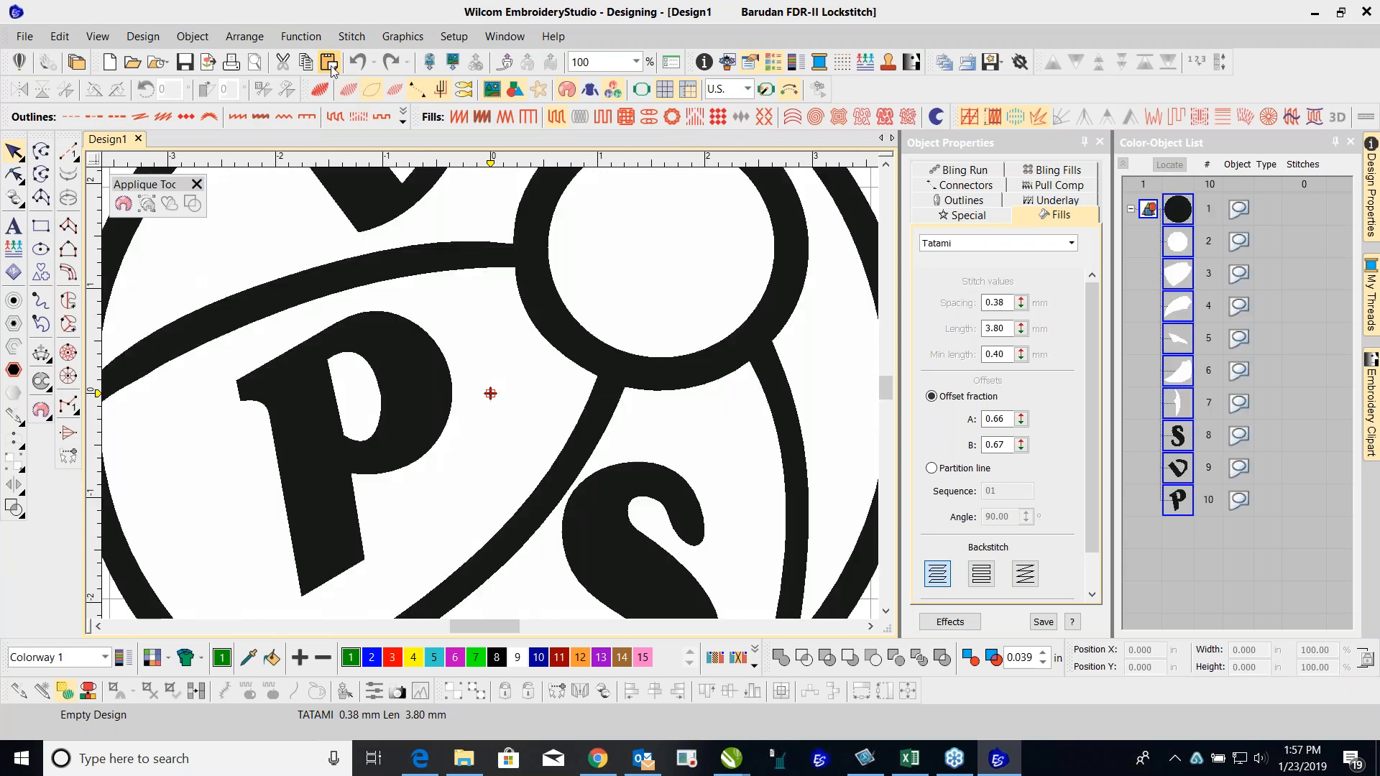
pyautogui.click(664, 90)
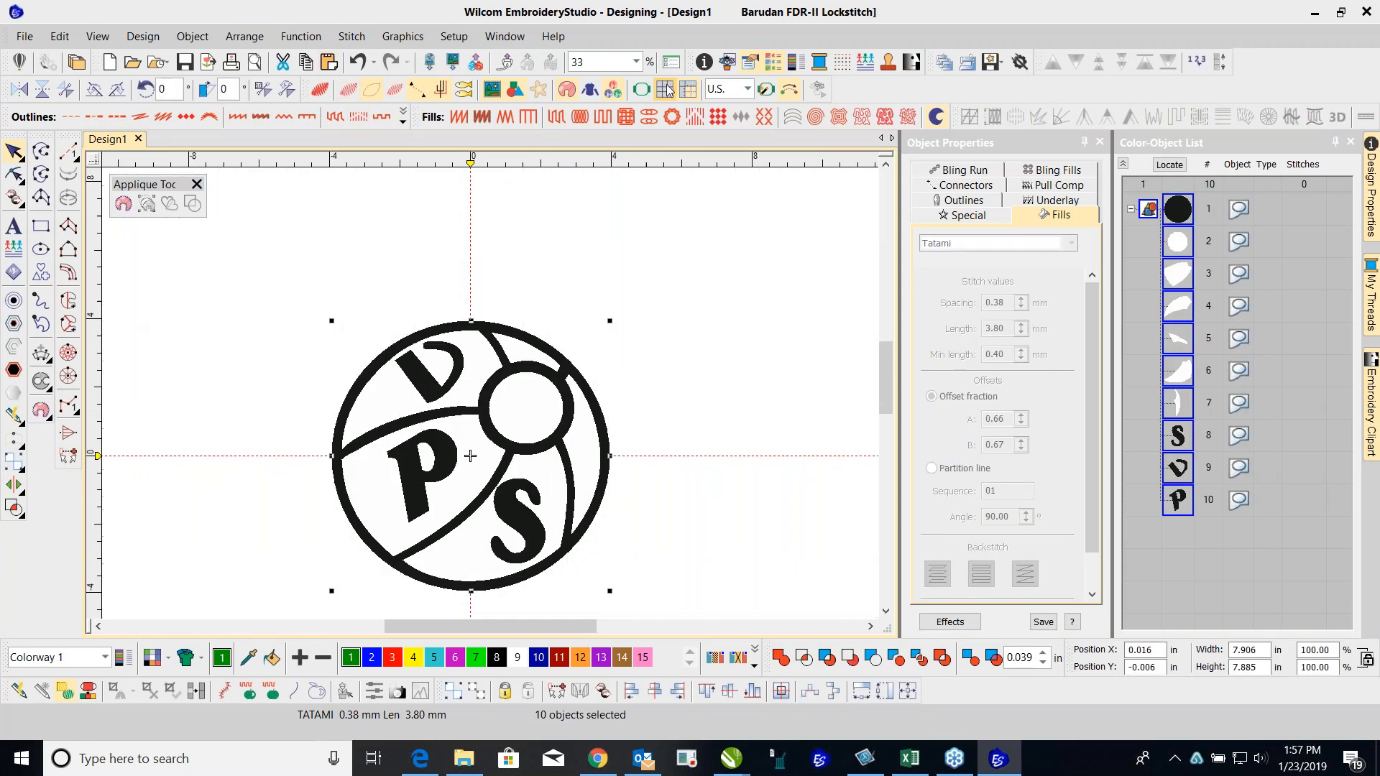
pyautogui.click(614, 297)
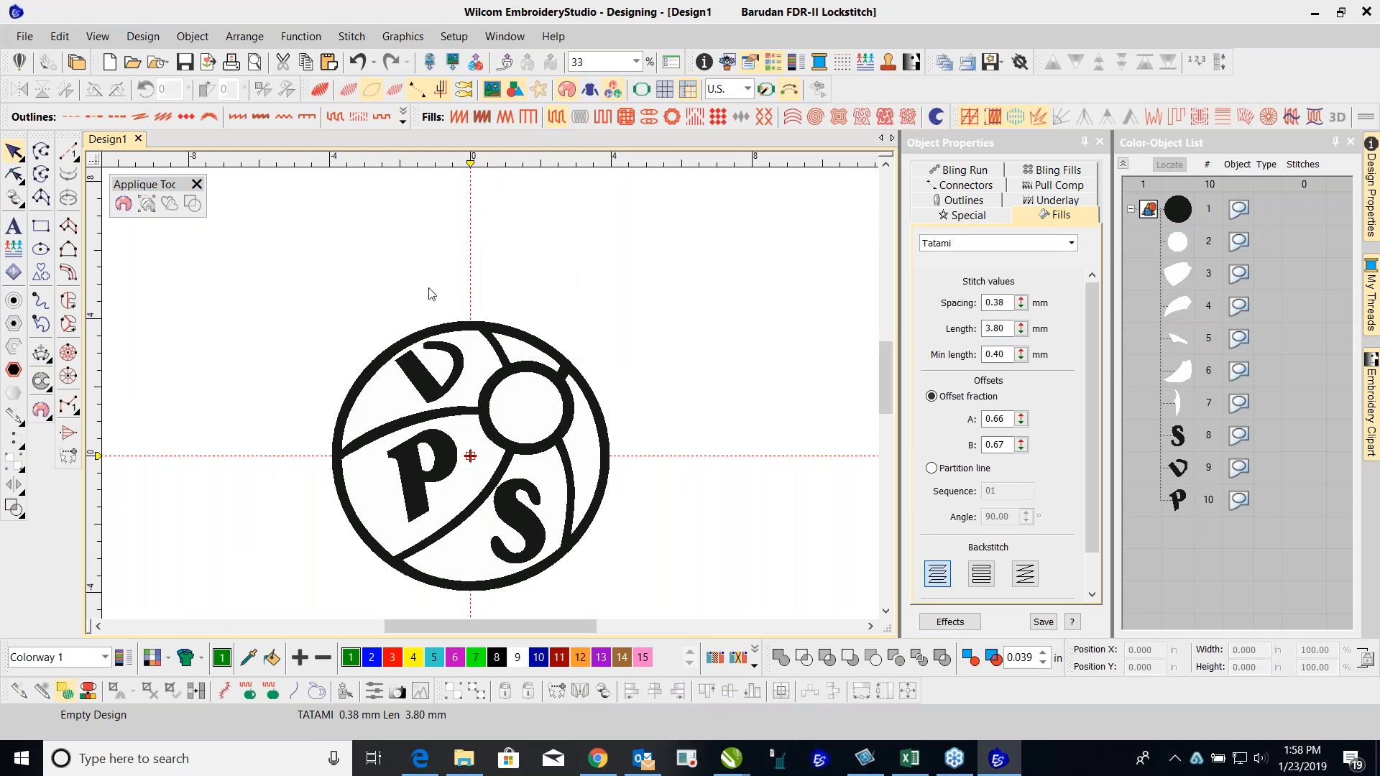
# Step: Select the whole logo and scale it proportionally to a width of 3 in
pyautogui.moveTo(307, 296); pyautogui.dragTo(572, 506)
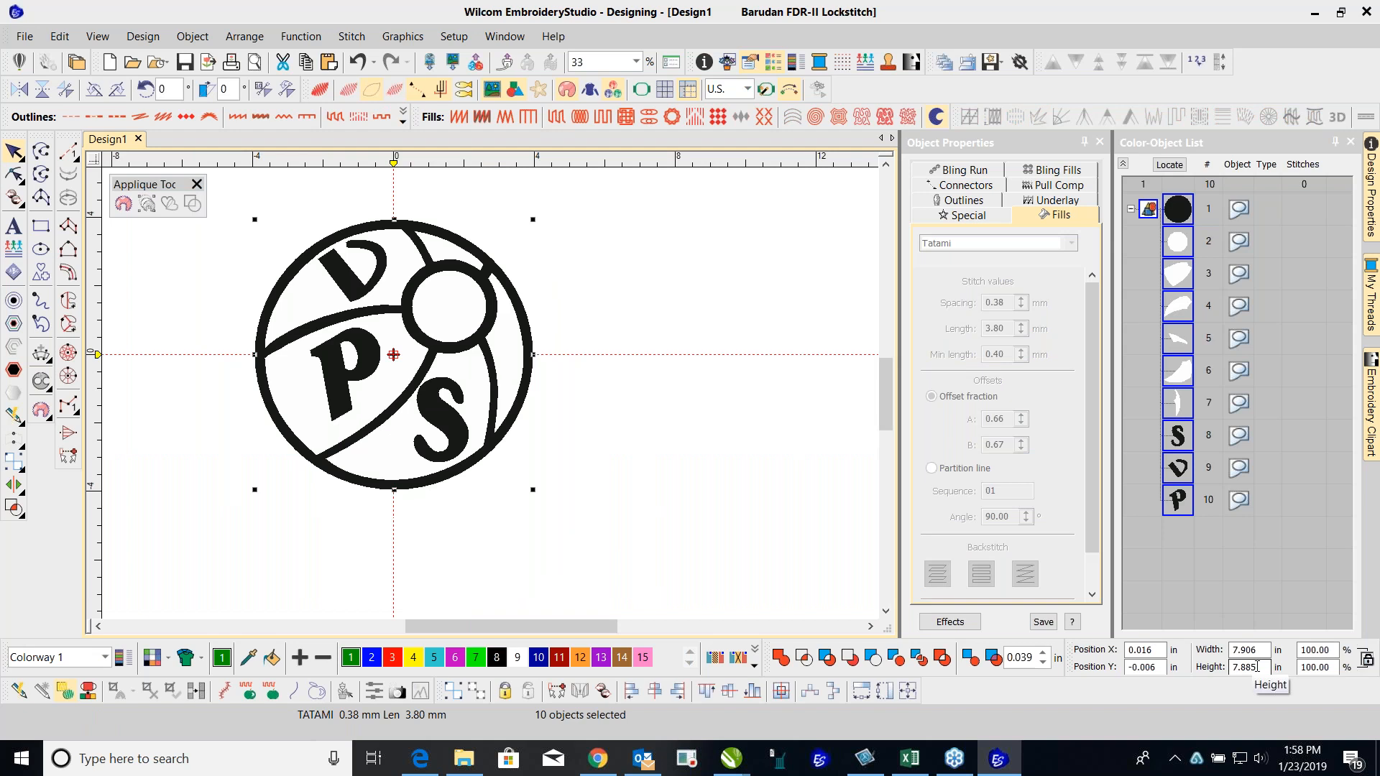
pyautogui.moveTo(1263, 652); pyautogui.dragTo(1202, 657)
pyautogui.write('3.')
pyautogui.press('Return')
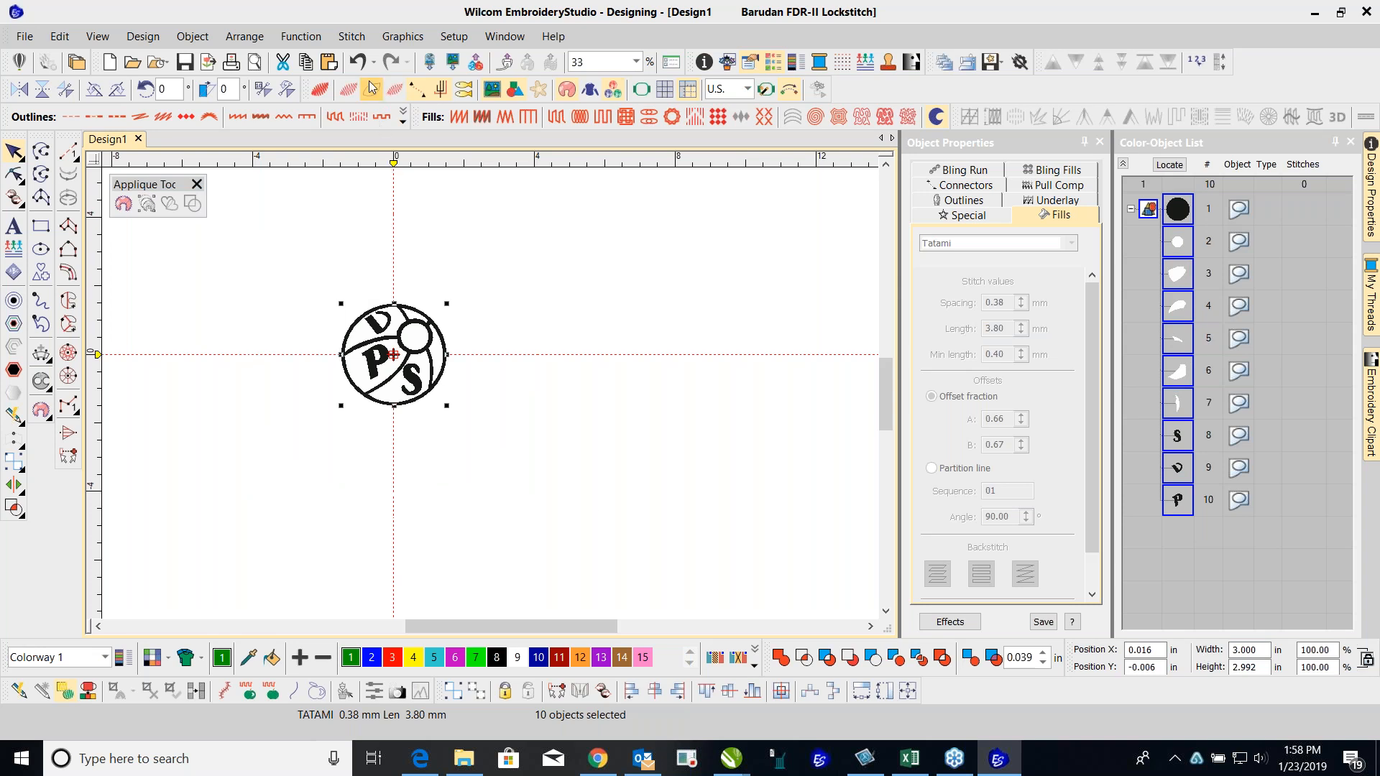
# Step: Undo and redo the logo's resize to compare the artwork at both sizes
pyautogui.click(357, 62)
pyautogui.click(389, 62)
pyautogui.click(358, 62)
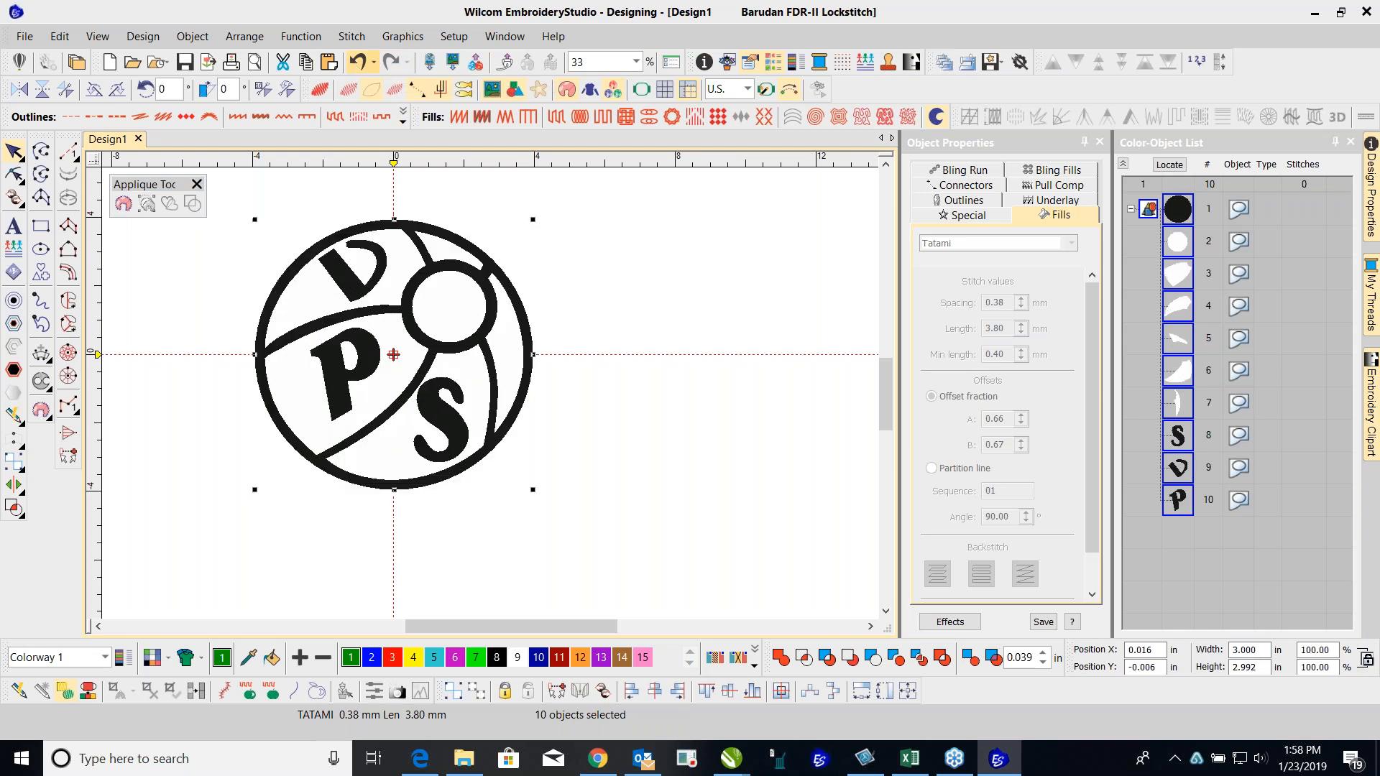
pyautogui.click(357, 62)
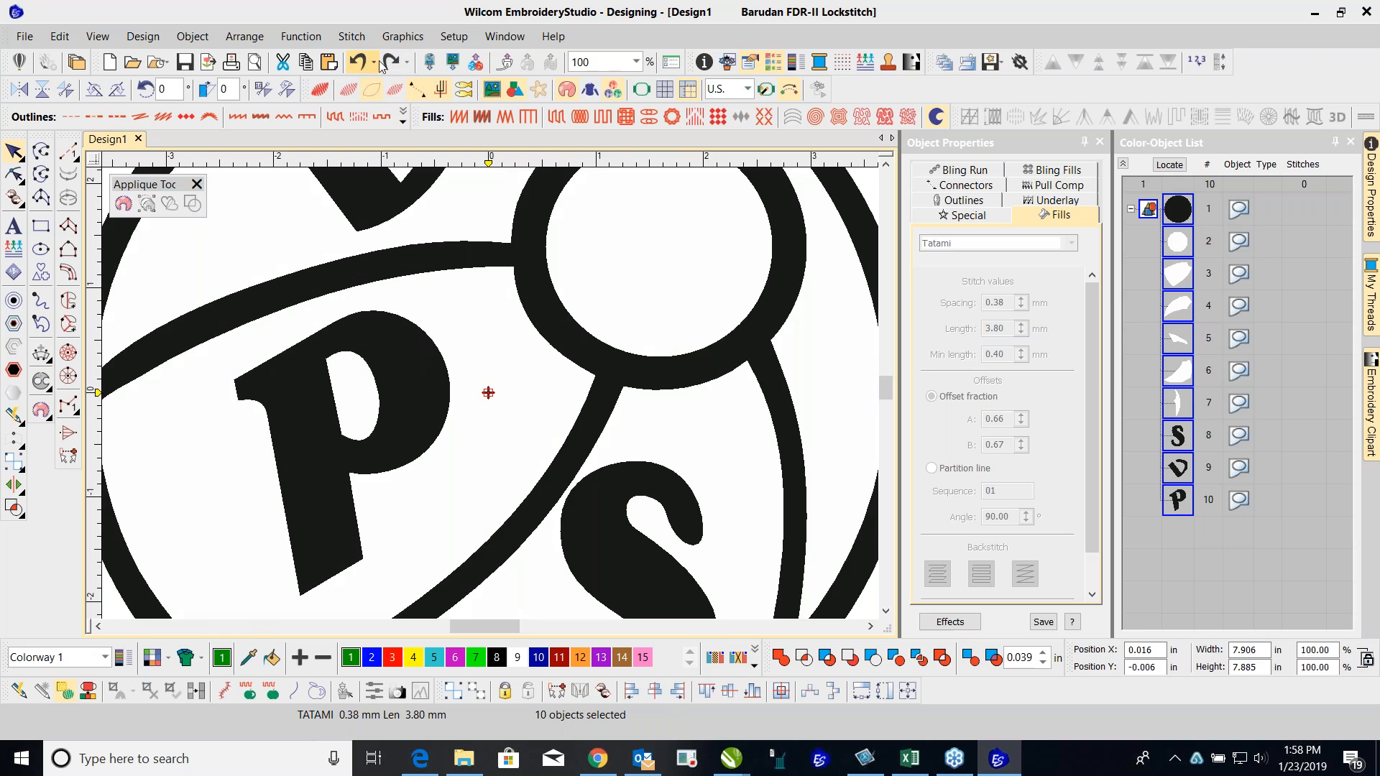
pyautogui.click(388, 62)
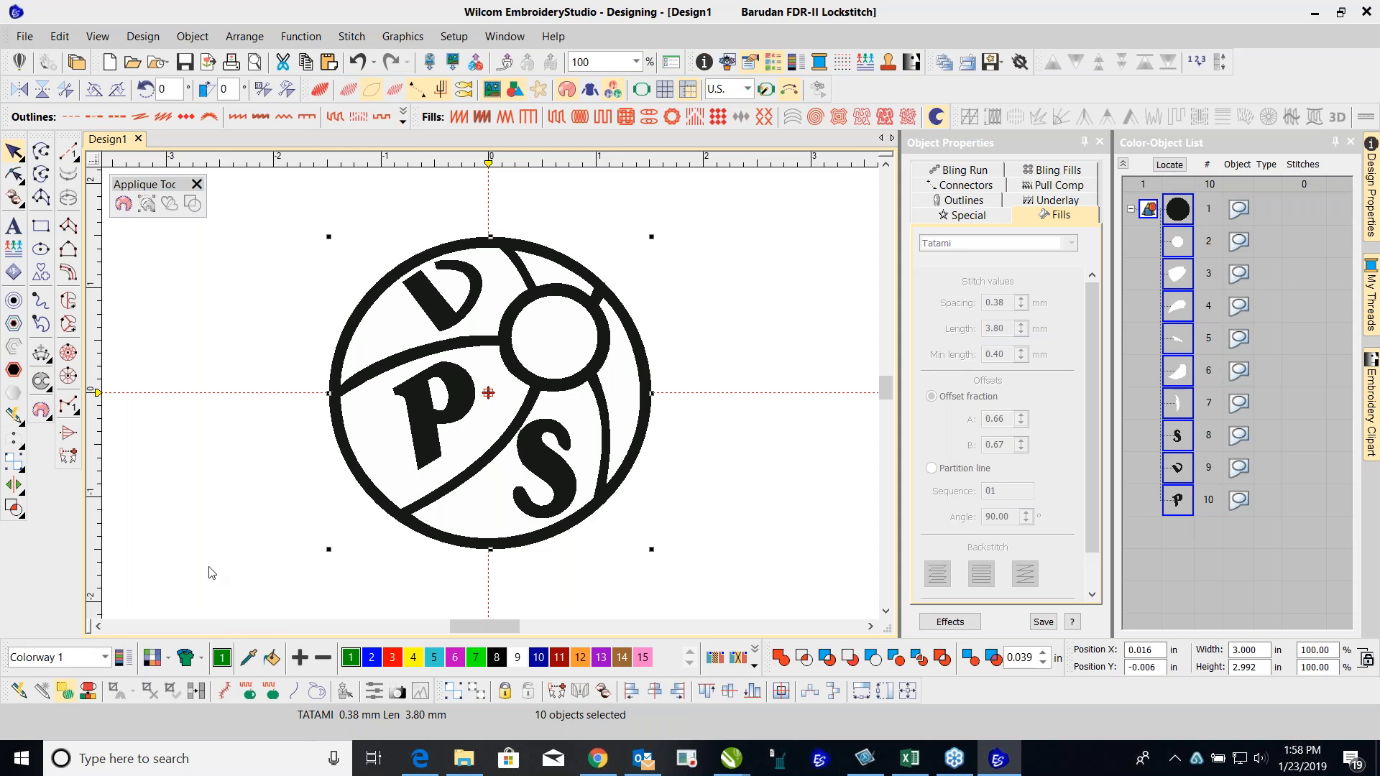
# Step: Float the Auto-Digitizing tools over the design area and convert the selected vector logo to embroidery
pyautogui.moveTo(4, 691); pyautogui.dragTo(144, 584)
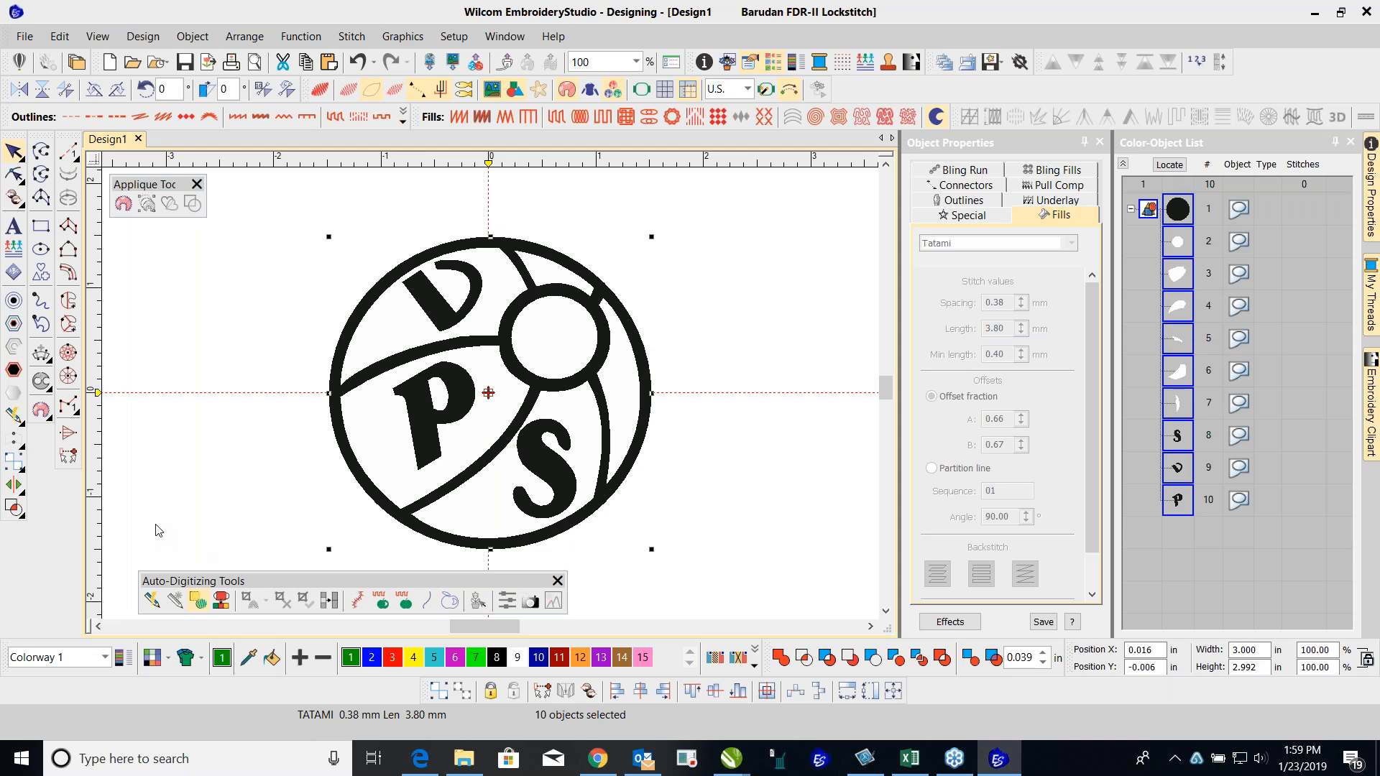
pyautogui.click(151, 601)
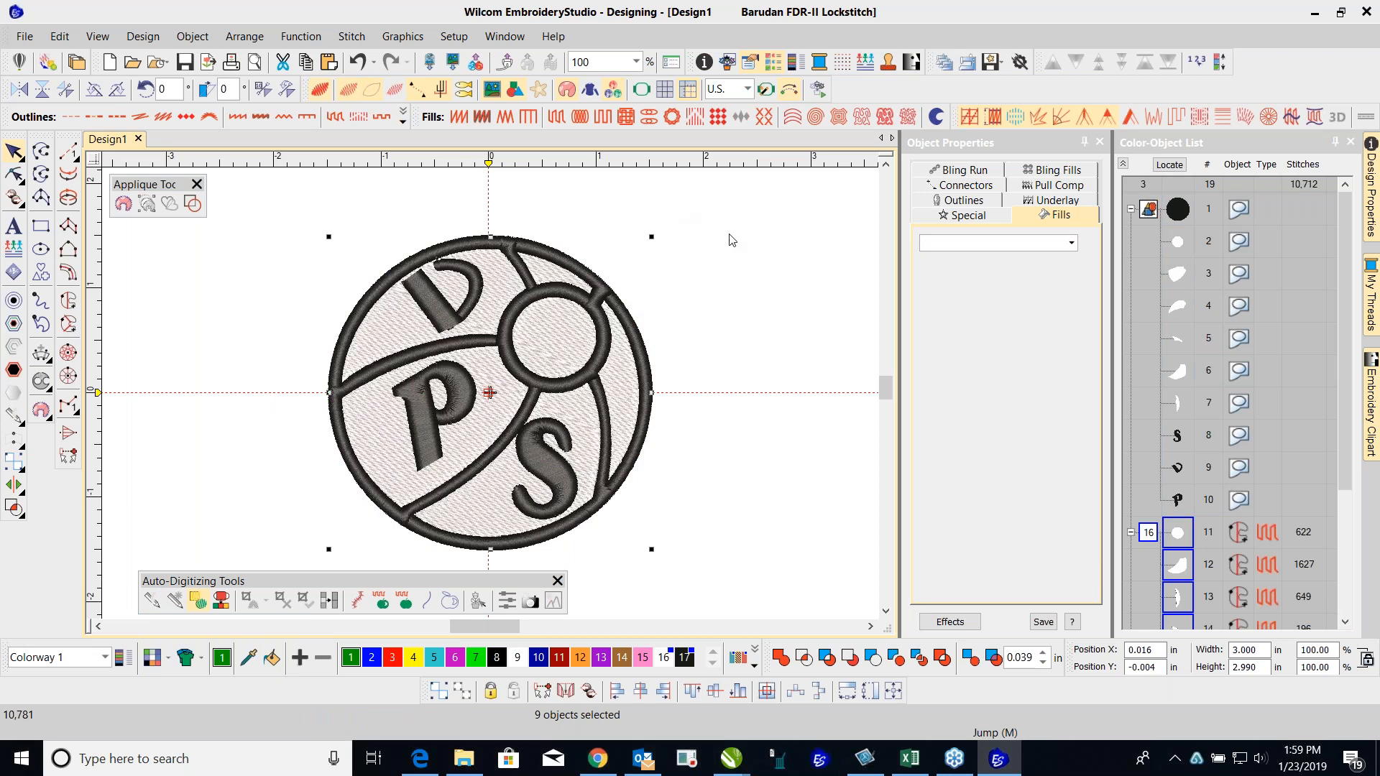
# Step: Undo the embroidery conversion, then reselect all the logo's vector objects and convert them again
pyautogui.click(357, 62)
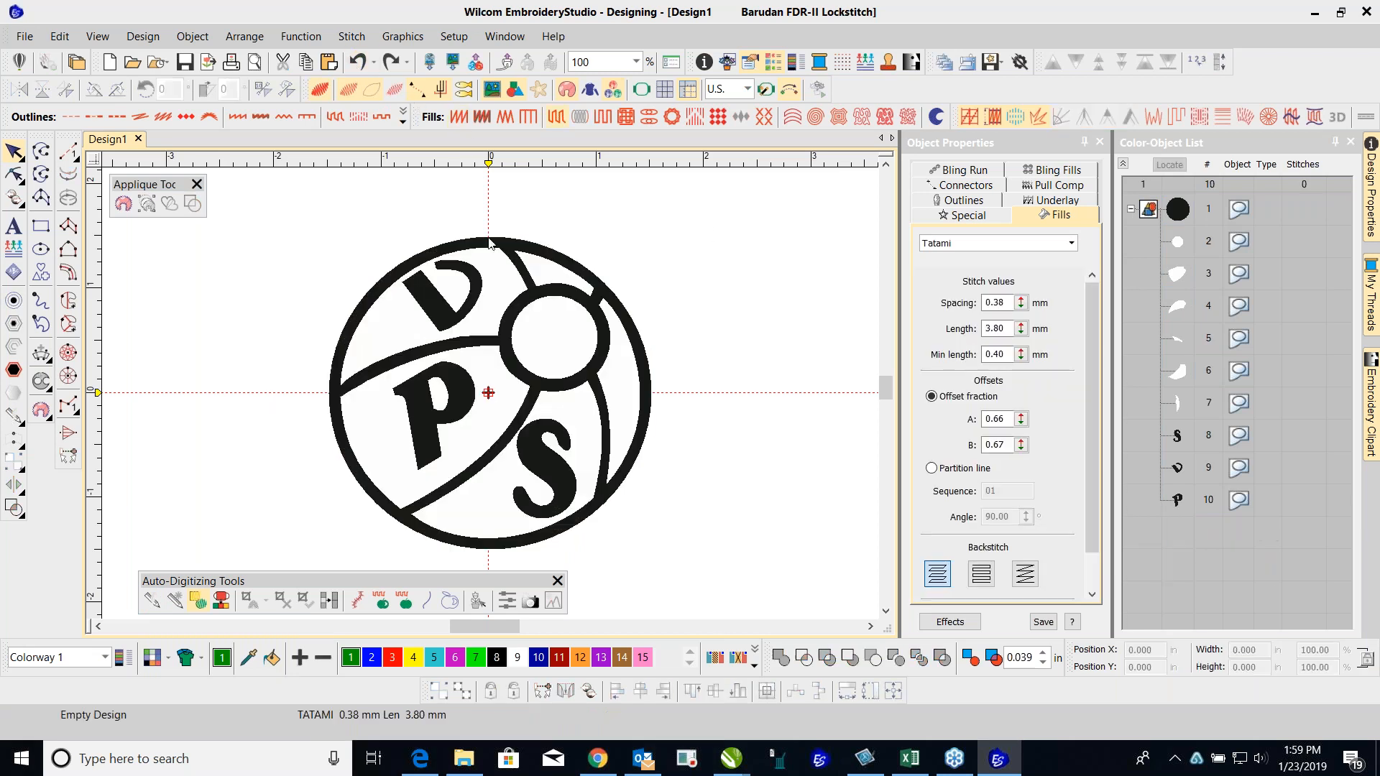
pyautogui.moveTo(311, 230); pyautogui.dragTo(697, 566)
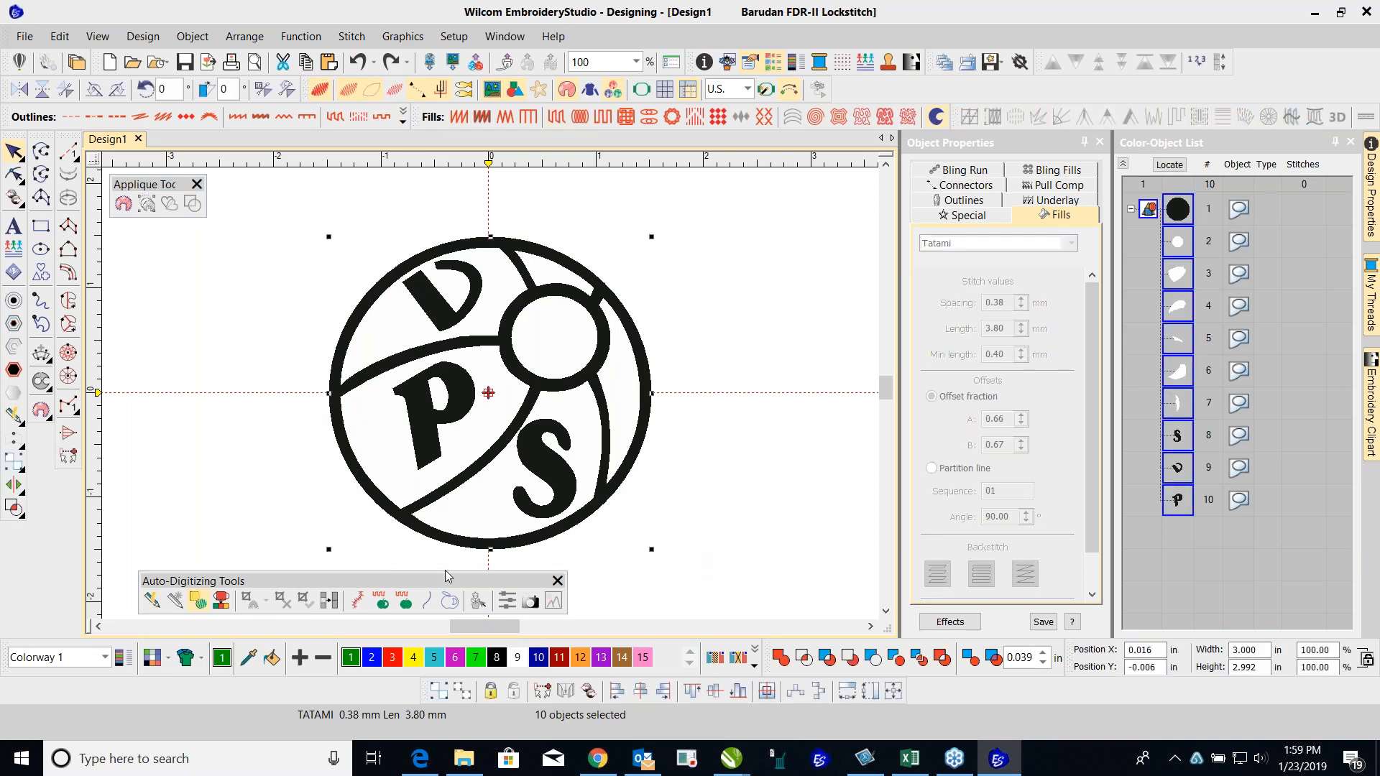
pyautogui.click(152, 600)
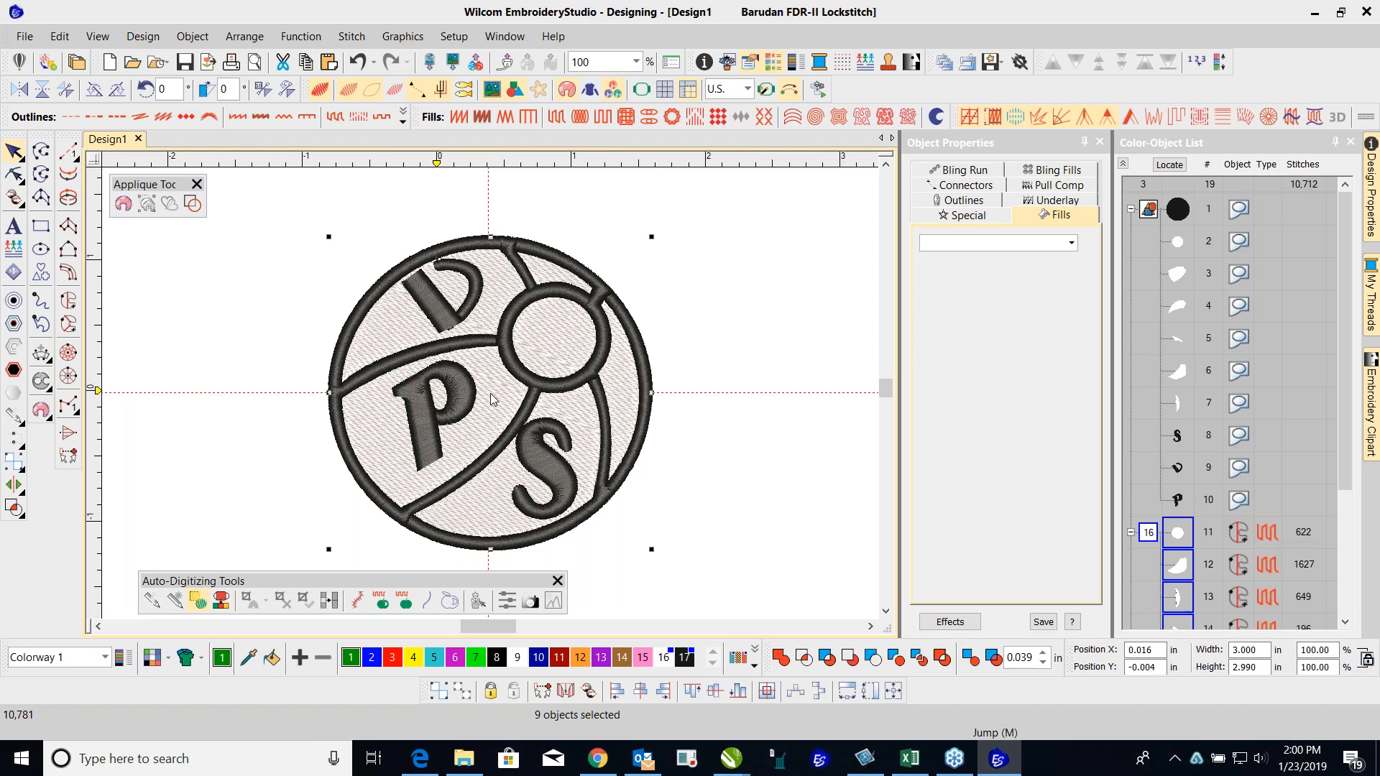
# Step: Examine the converted stitching up close, including the outer border, the small circle, the joins and the letters
pyautogui.scroll(2, 493, 391)
pyautogui.scroll(2, 493, 391)
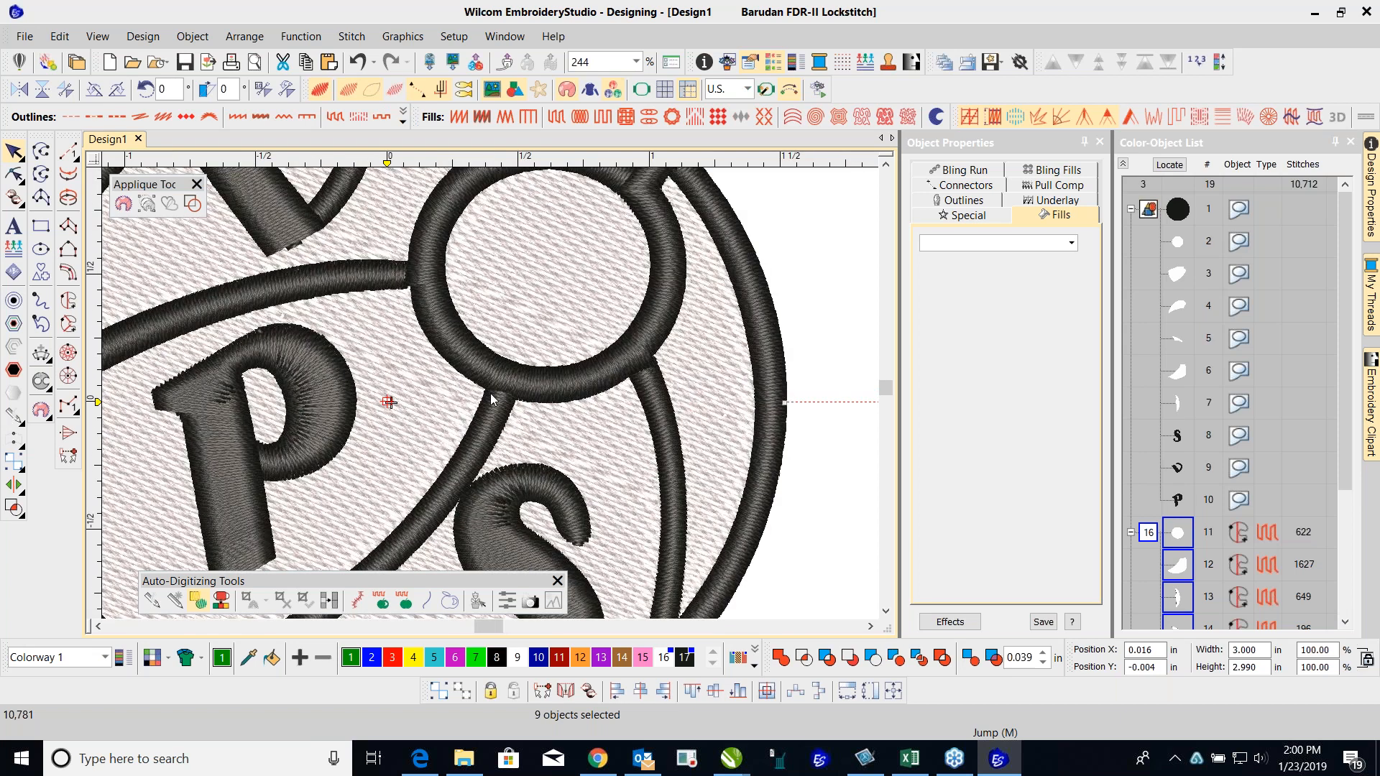
pyautogui.scroll(-4, 493, 398)
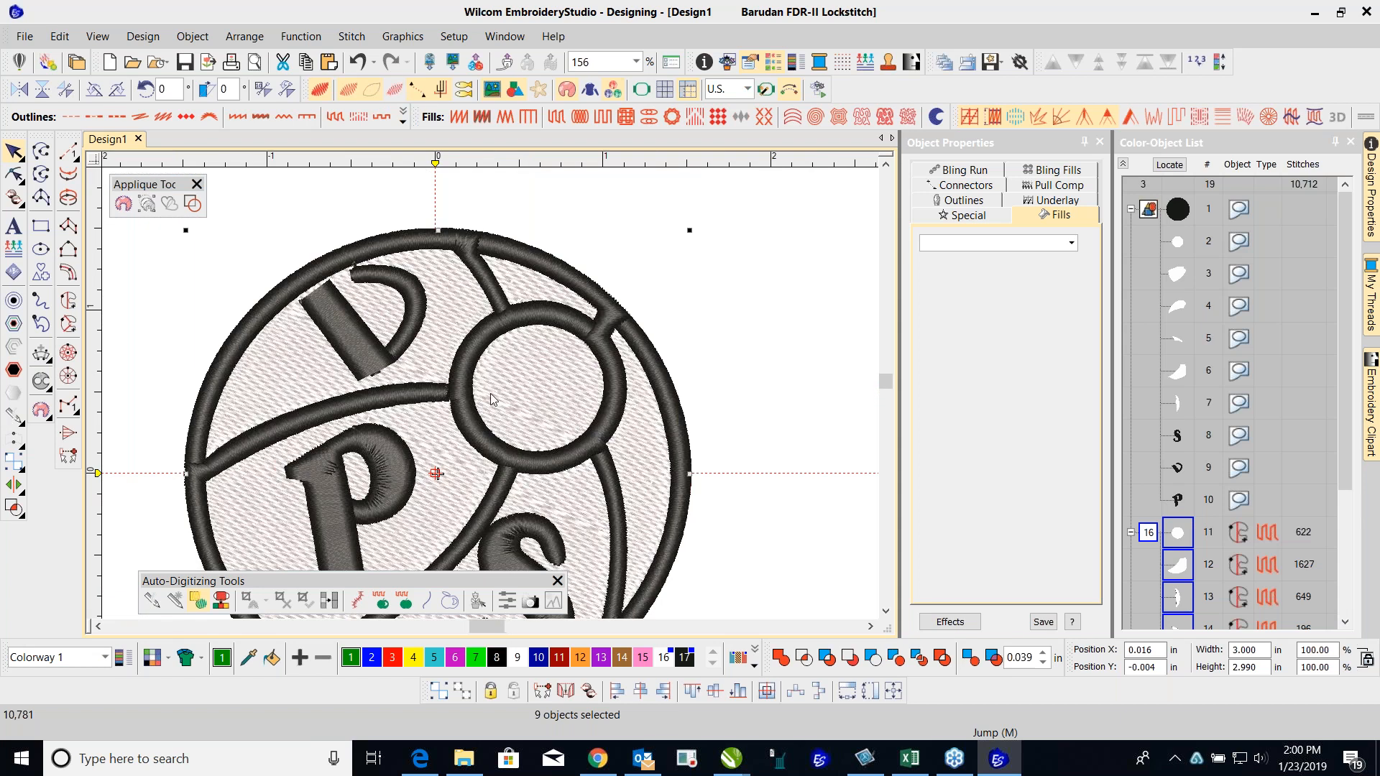
pyautogui.scroll(2, 493, 397)
pyautogui.scroll(2, 492, 397)
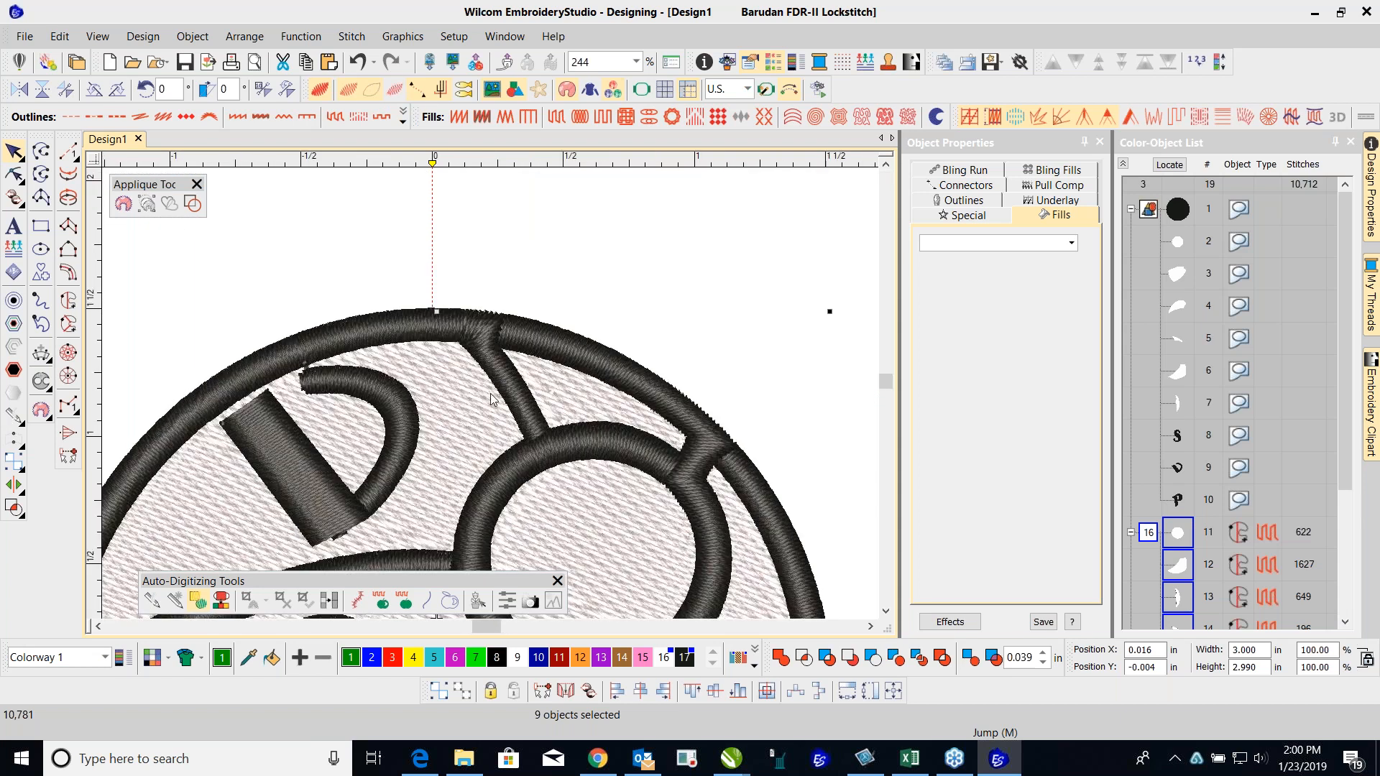
pyautogui.scroll(2, 496, 380)
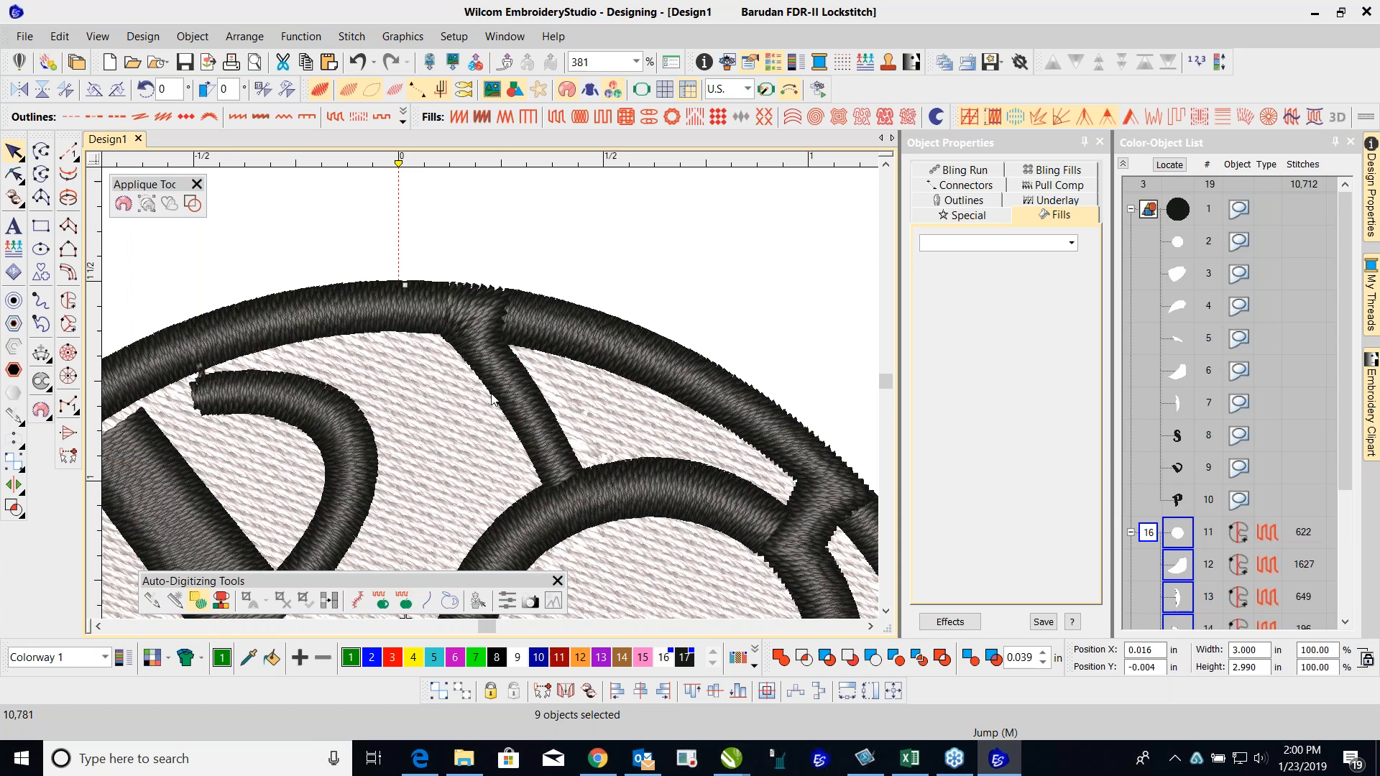
pyautogui.scroll(-2, 623, 499)
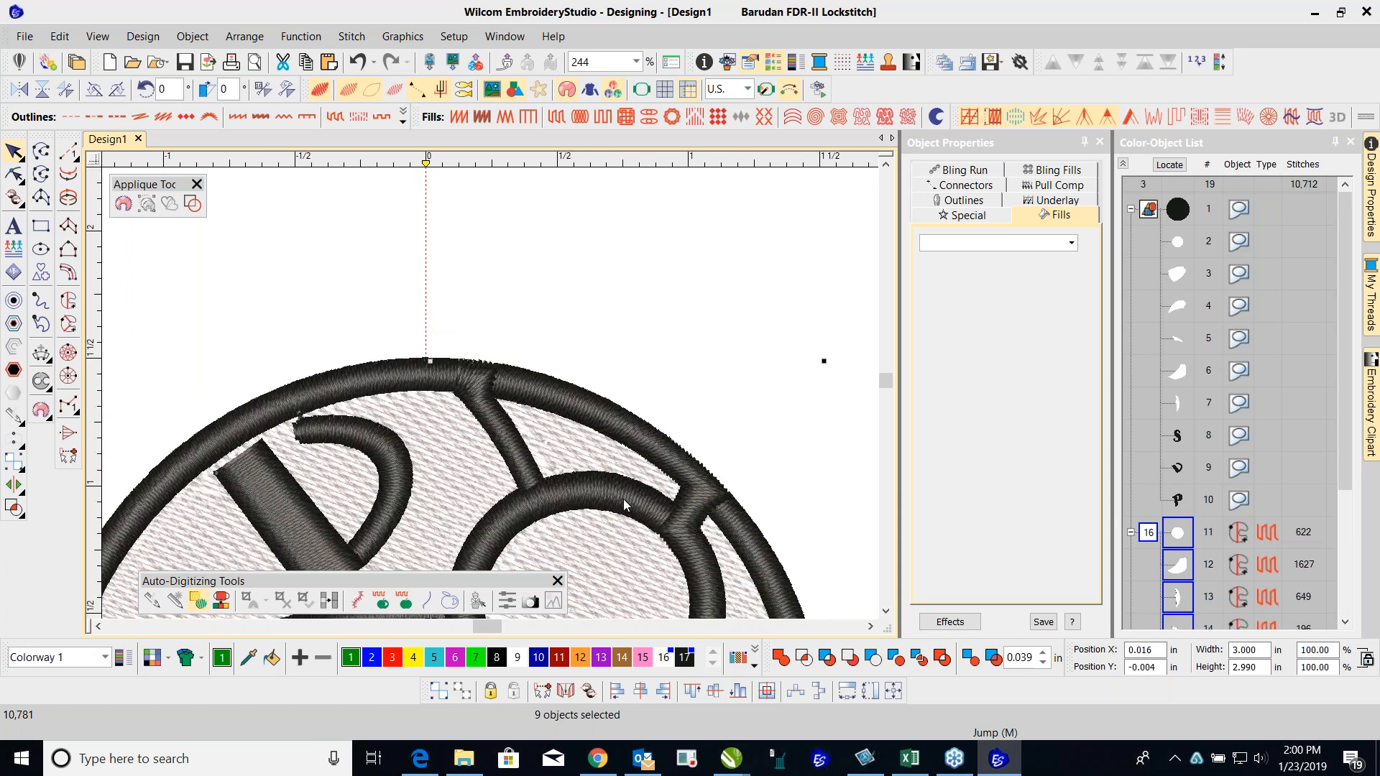
pyautogui.scroll(-2, 623, 498)
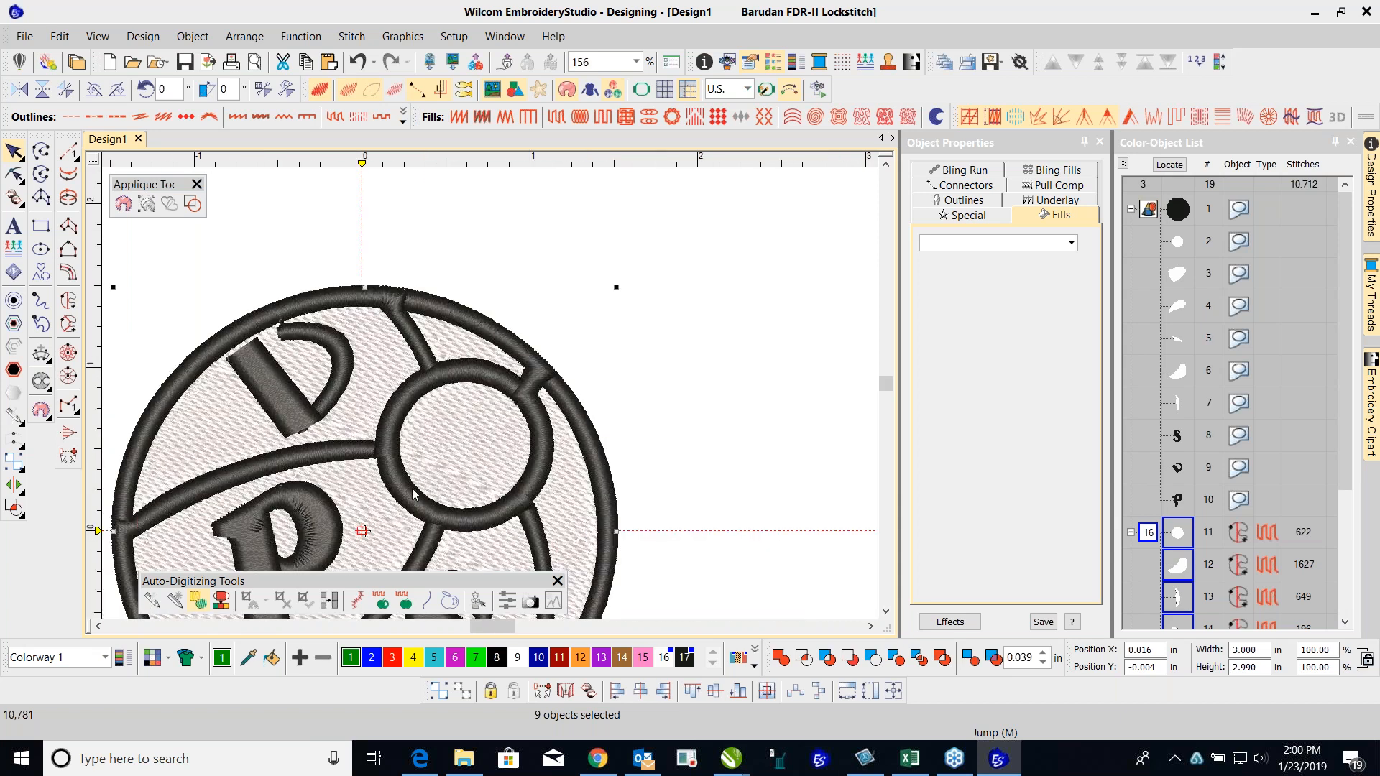
pyautogui.scroll(-1, 492, 397)
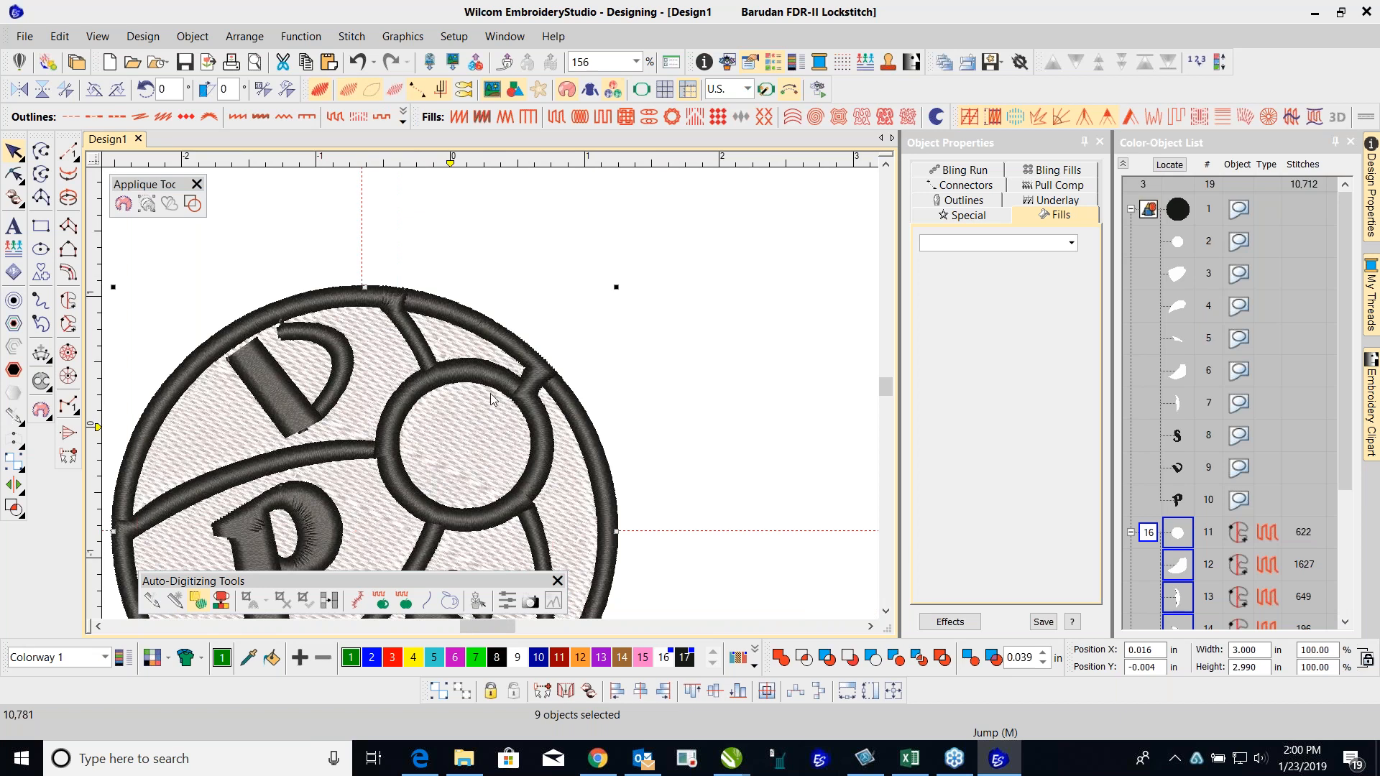
pyautogui.scroll(2, 490, 394)
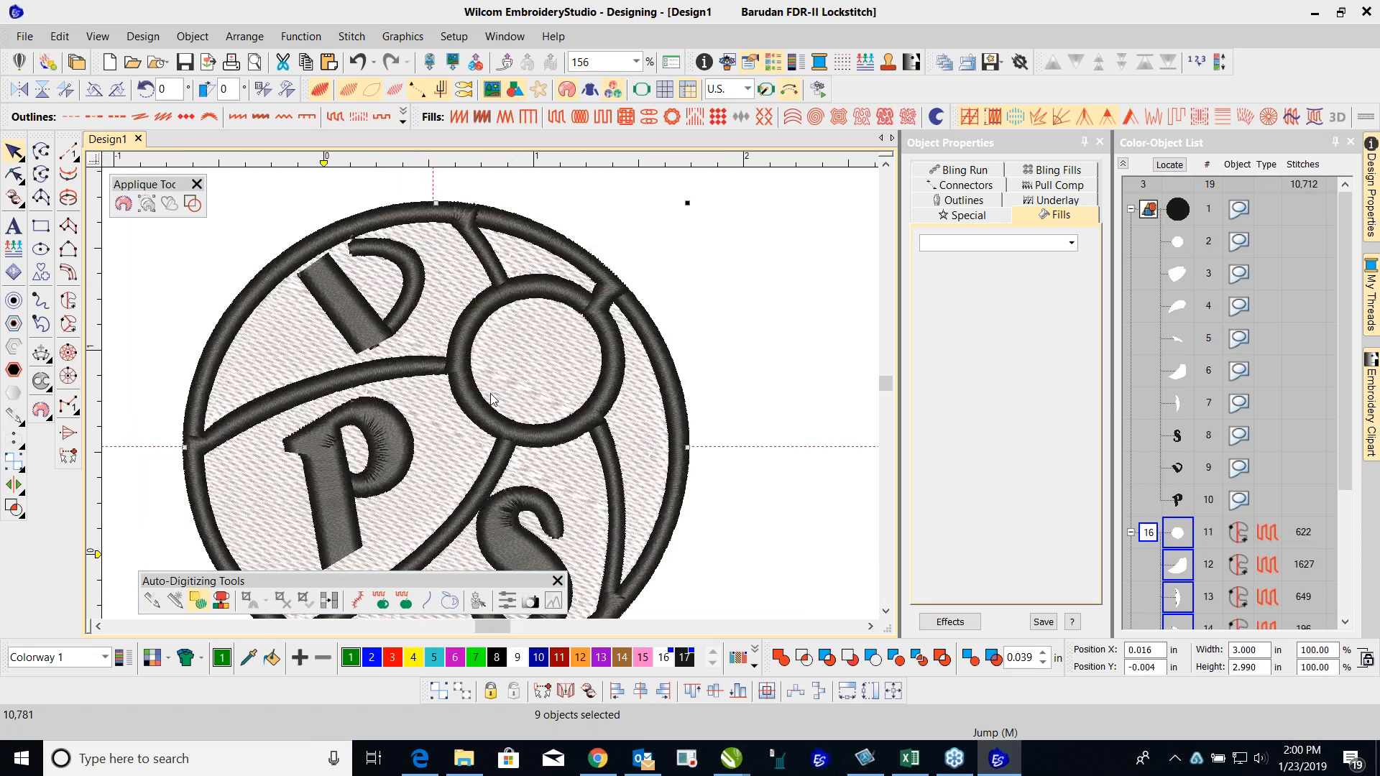
pyautogui.scroll(2, 491, 398)
pyautogui.scroll(-1, 490, 394)
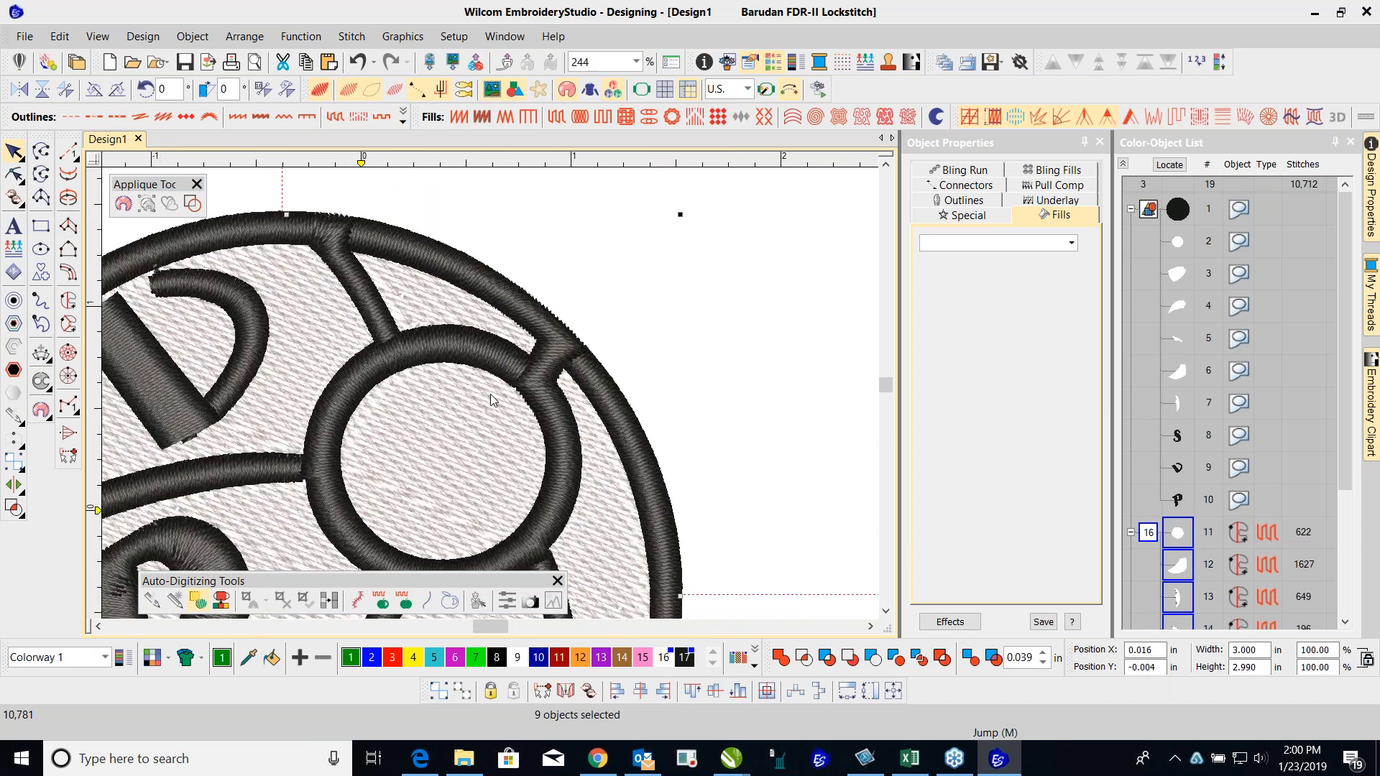
pyautogui.scroll(-1, 490, 396)
pyautogui.scroll(1, 190, 508)
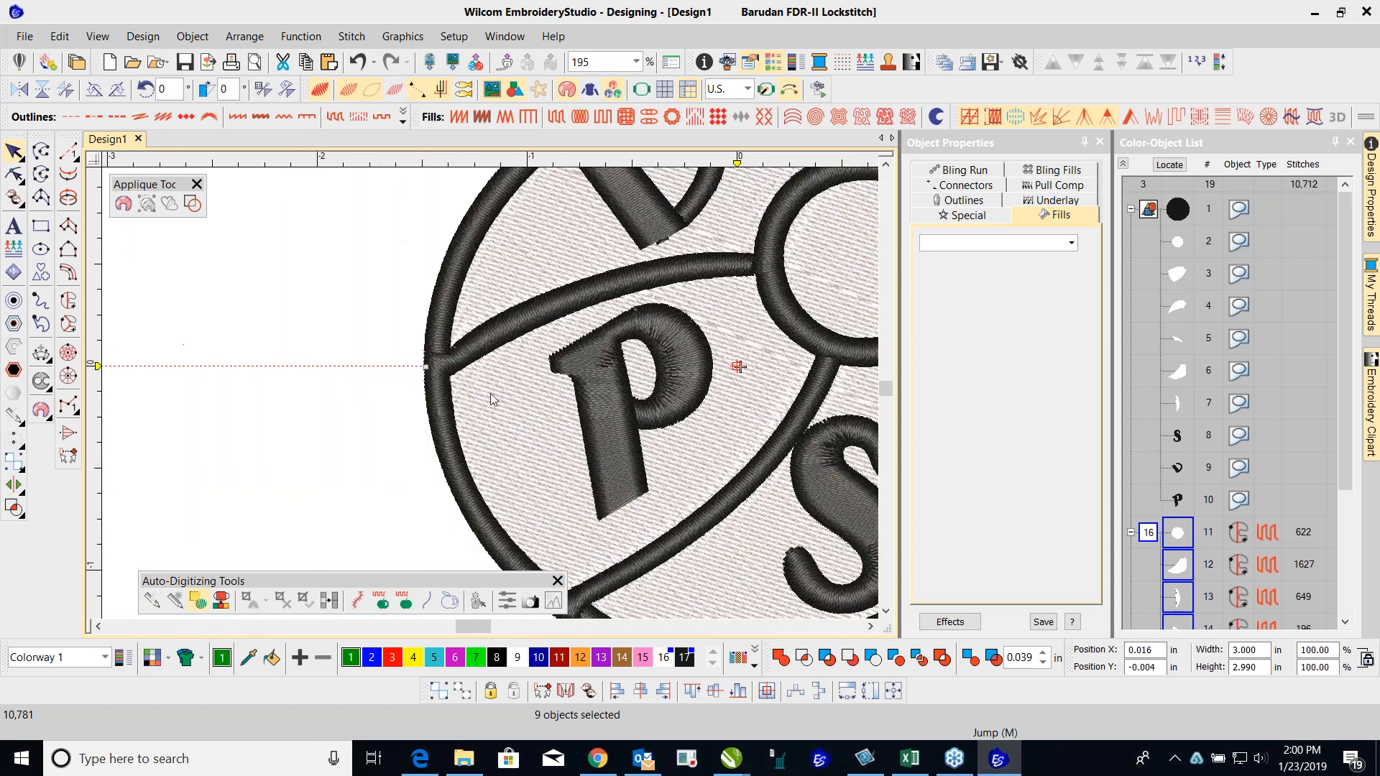
pyautogui.scroll(-1, 490, 395)
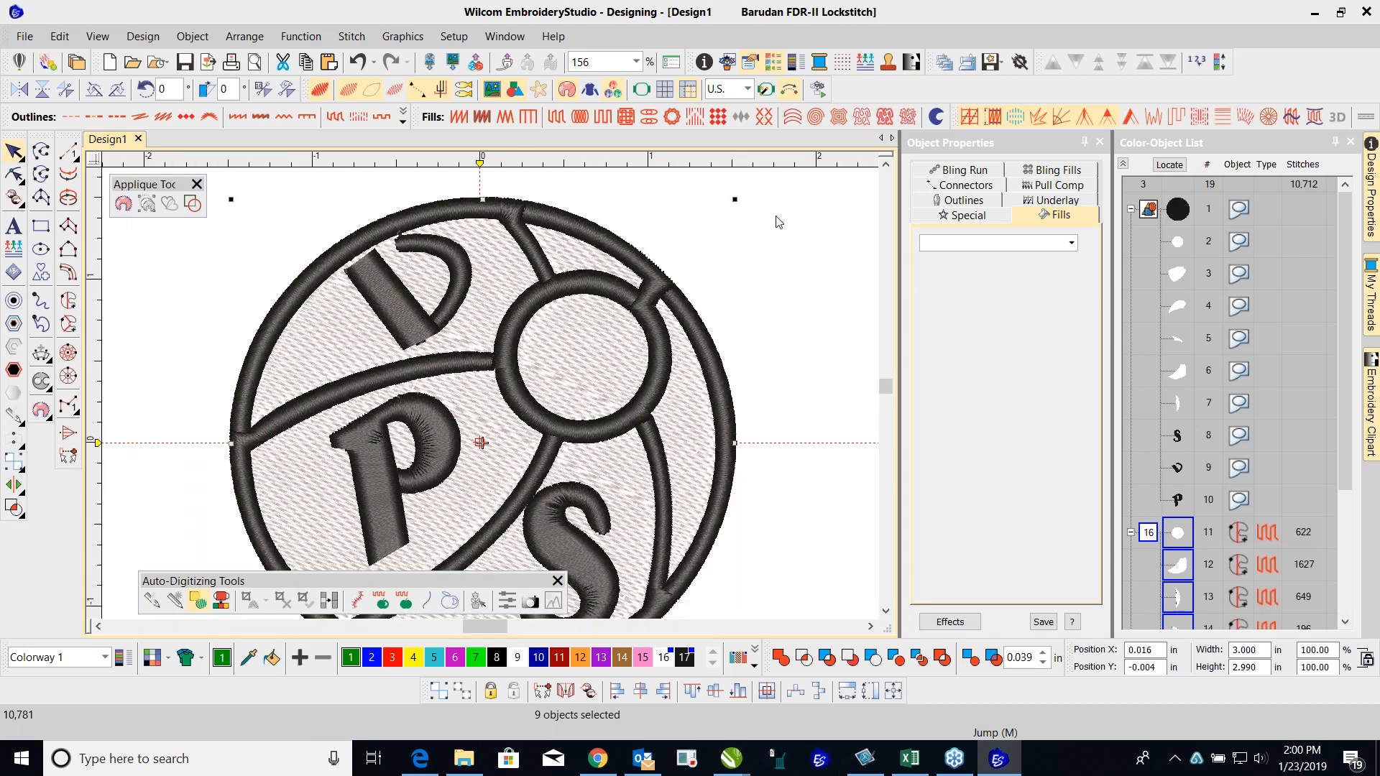
# Step: Deselect the embroidery objects and switch the measurement units to Metric
pyautogui.click(780, 221)
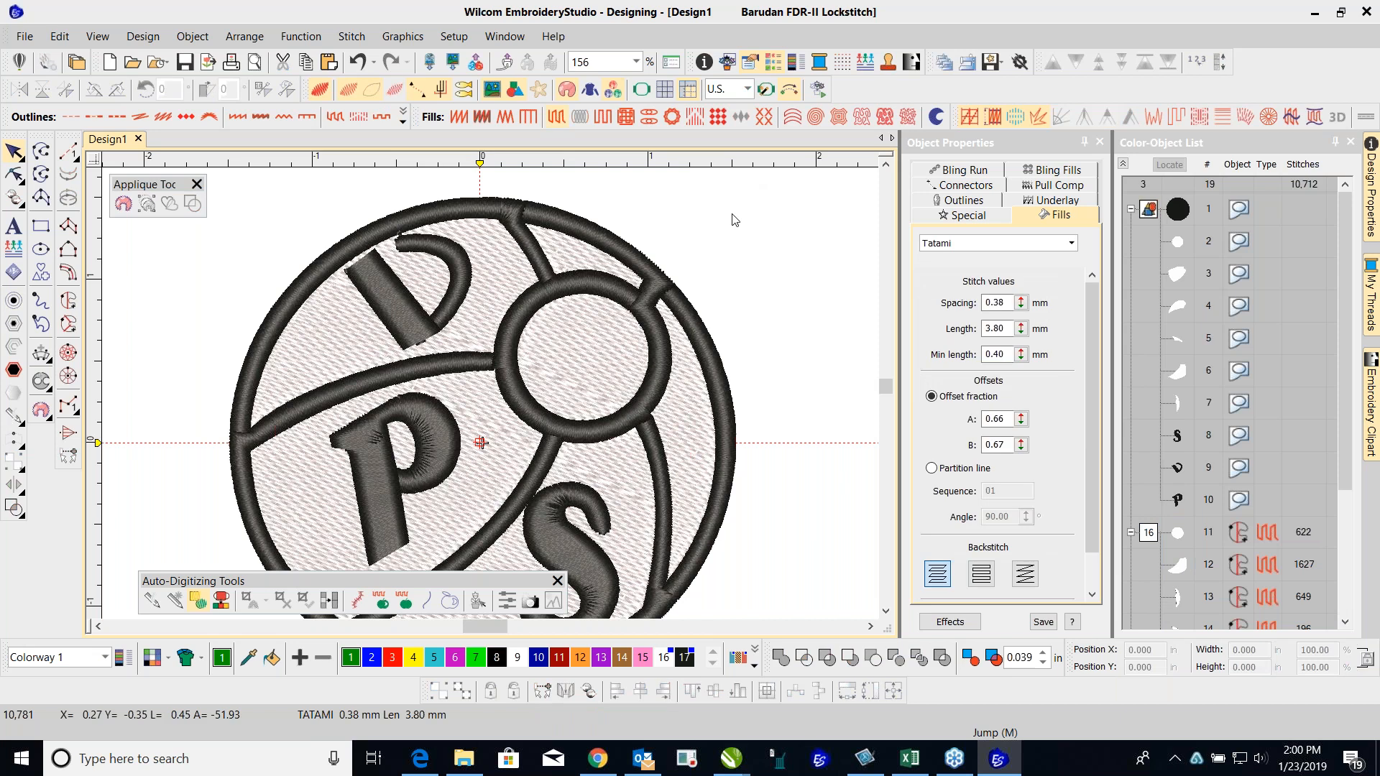
pyautogui.click(748, 93)
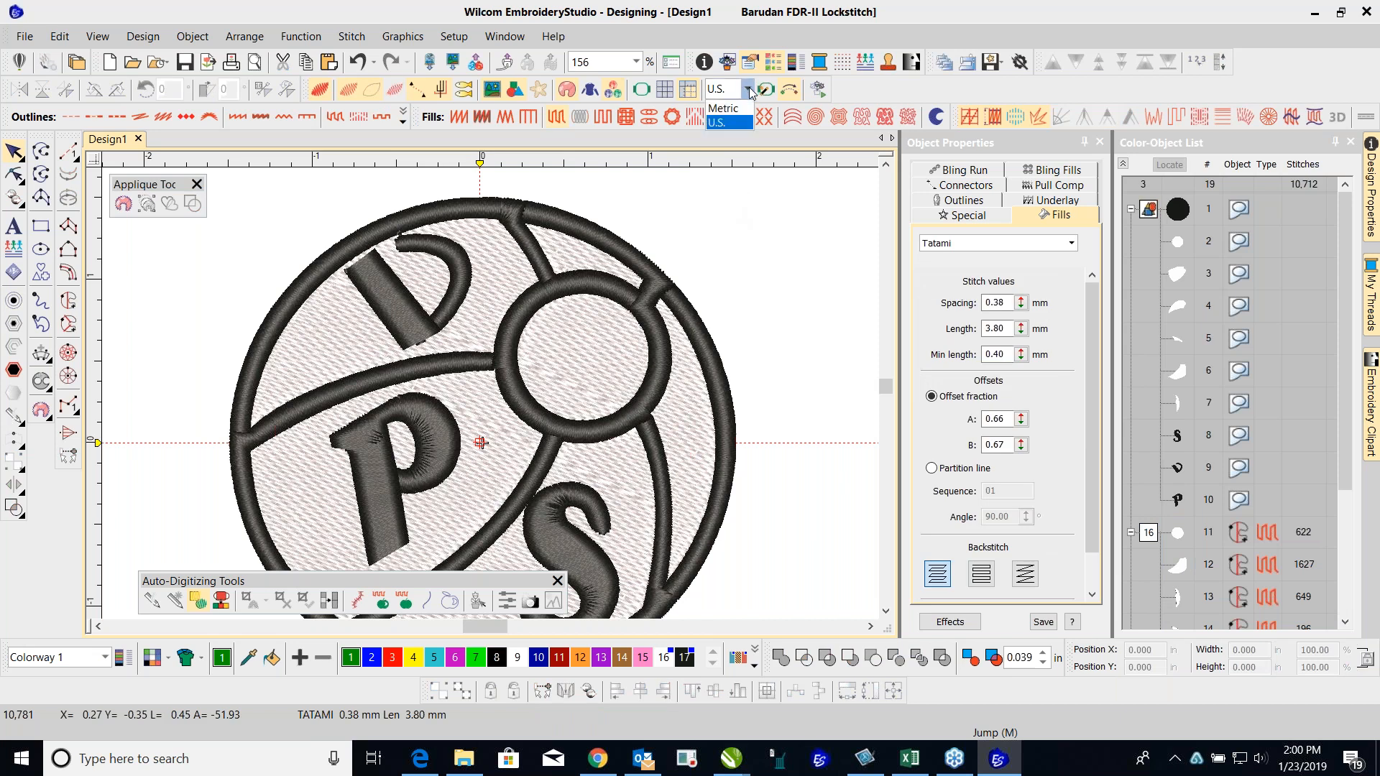
pyautogui.click(738, 111)
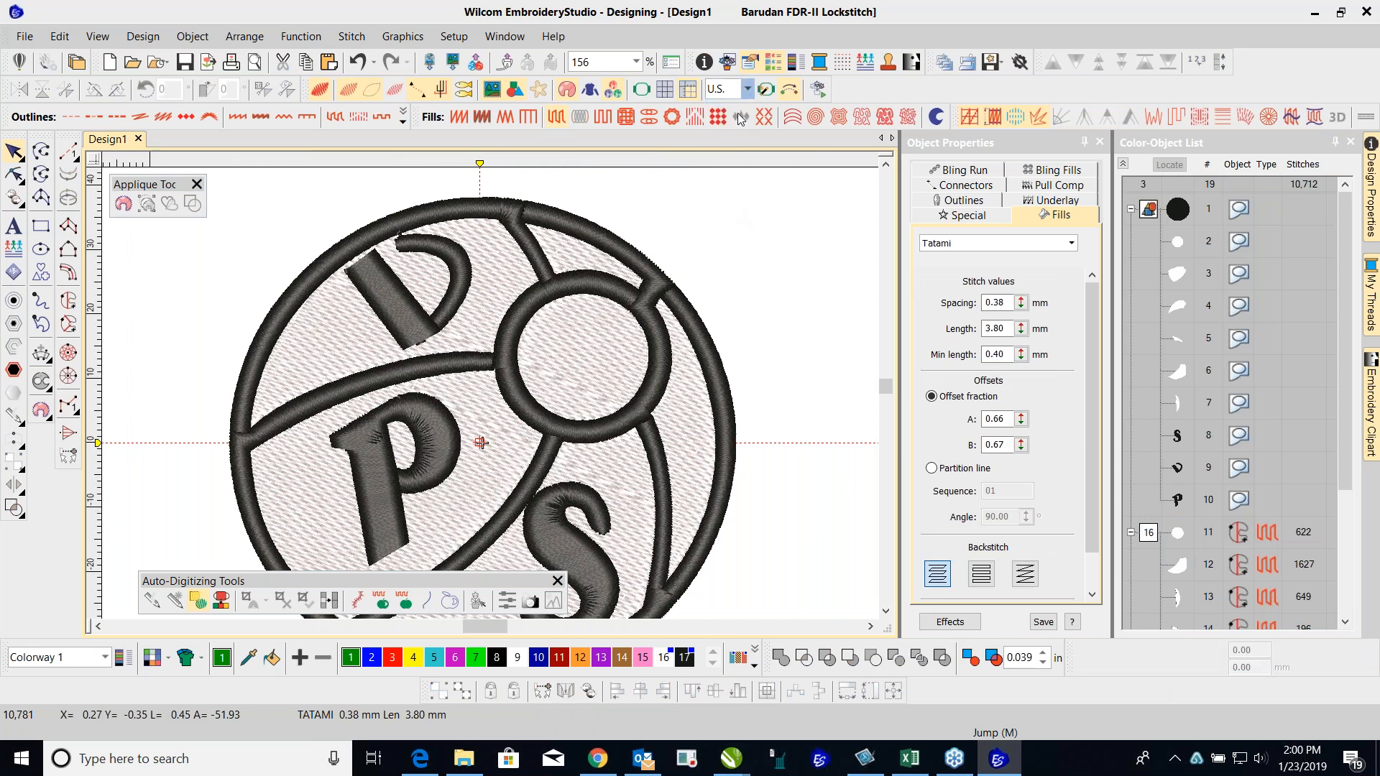
pyautogui.scroll(-2, 641, 323)
pyautogui.scroll(2, 491, 397)
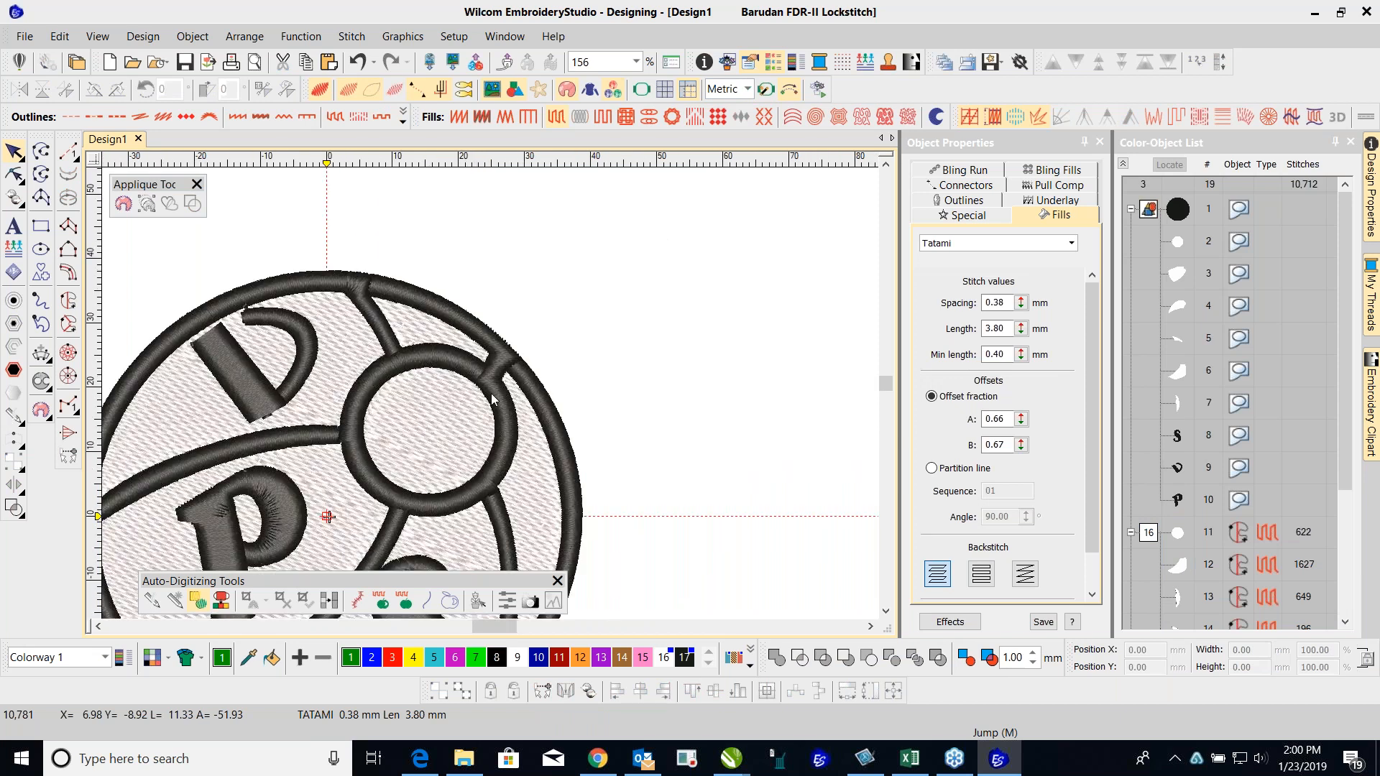
# Step: Measure the width of the letter P's vertical stem
pyautogui.scroll(-1, 491, 399)
pyautogui.scroll(2, 490, 397)
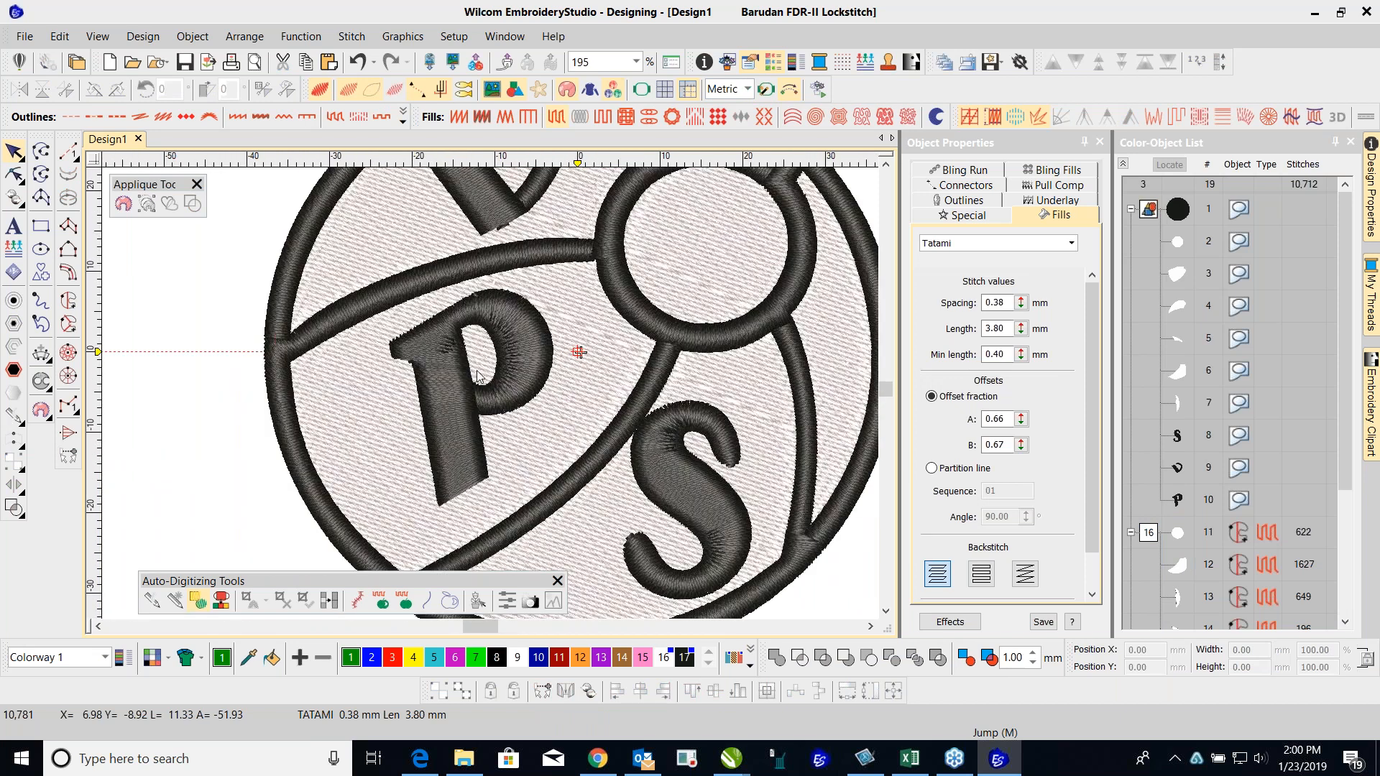
pyautogui.scroll(2, 477, 375)
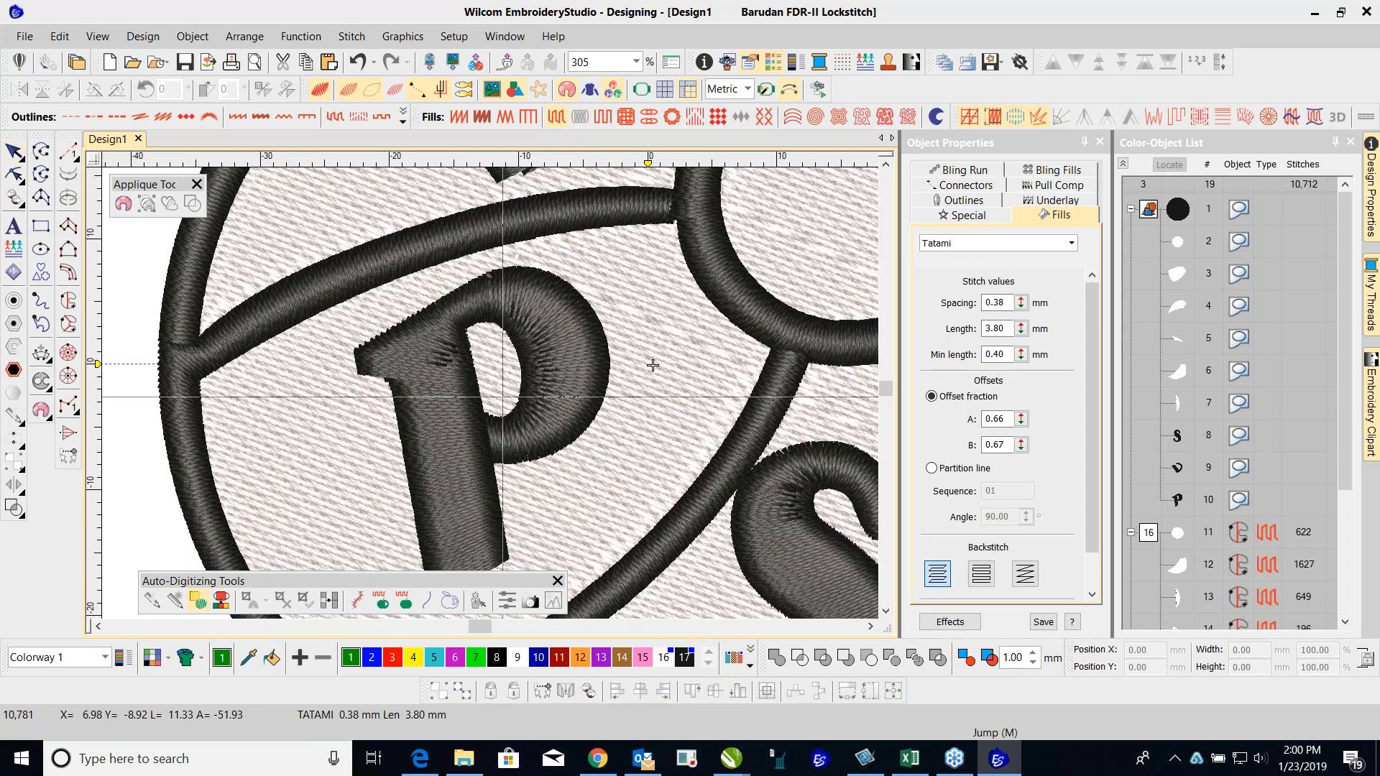
pyautogui.press('m')
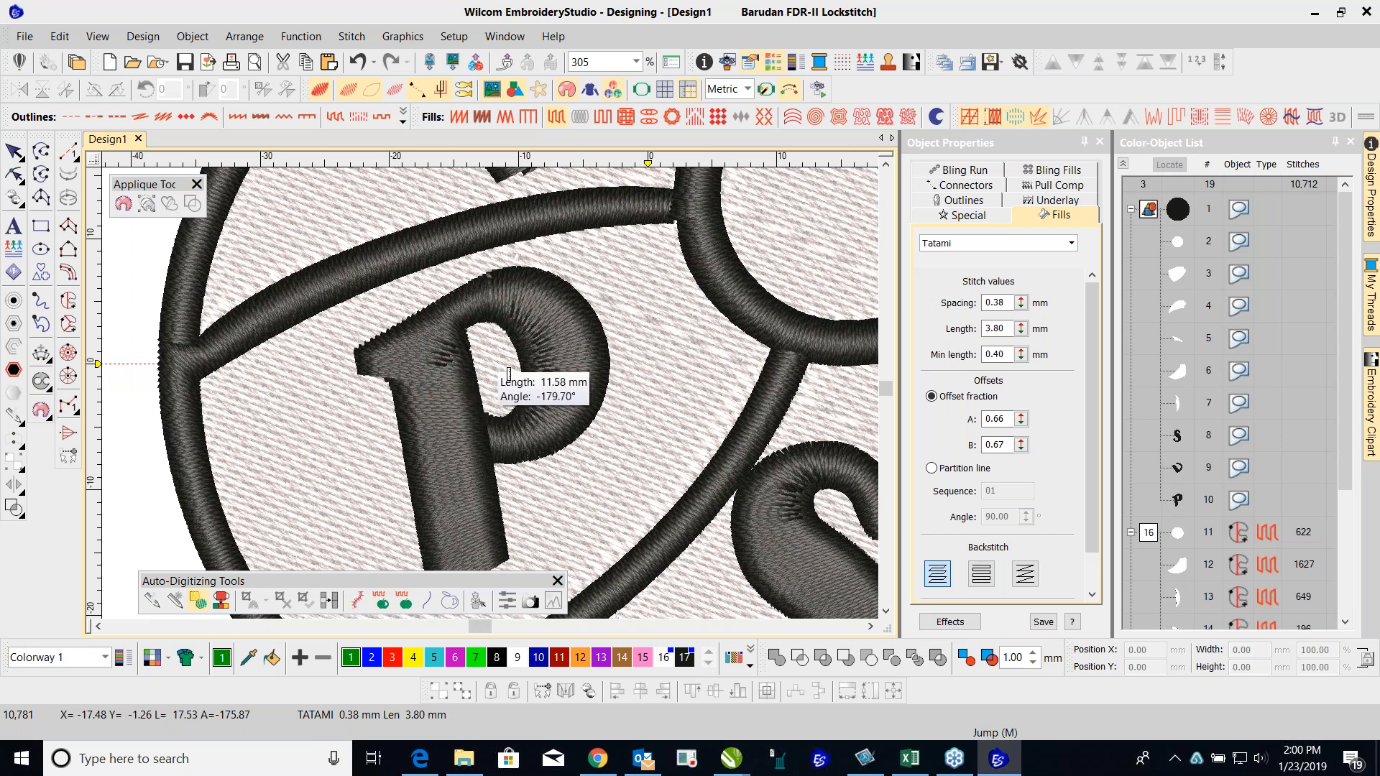
pyautogui.click(399, 420)
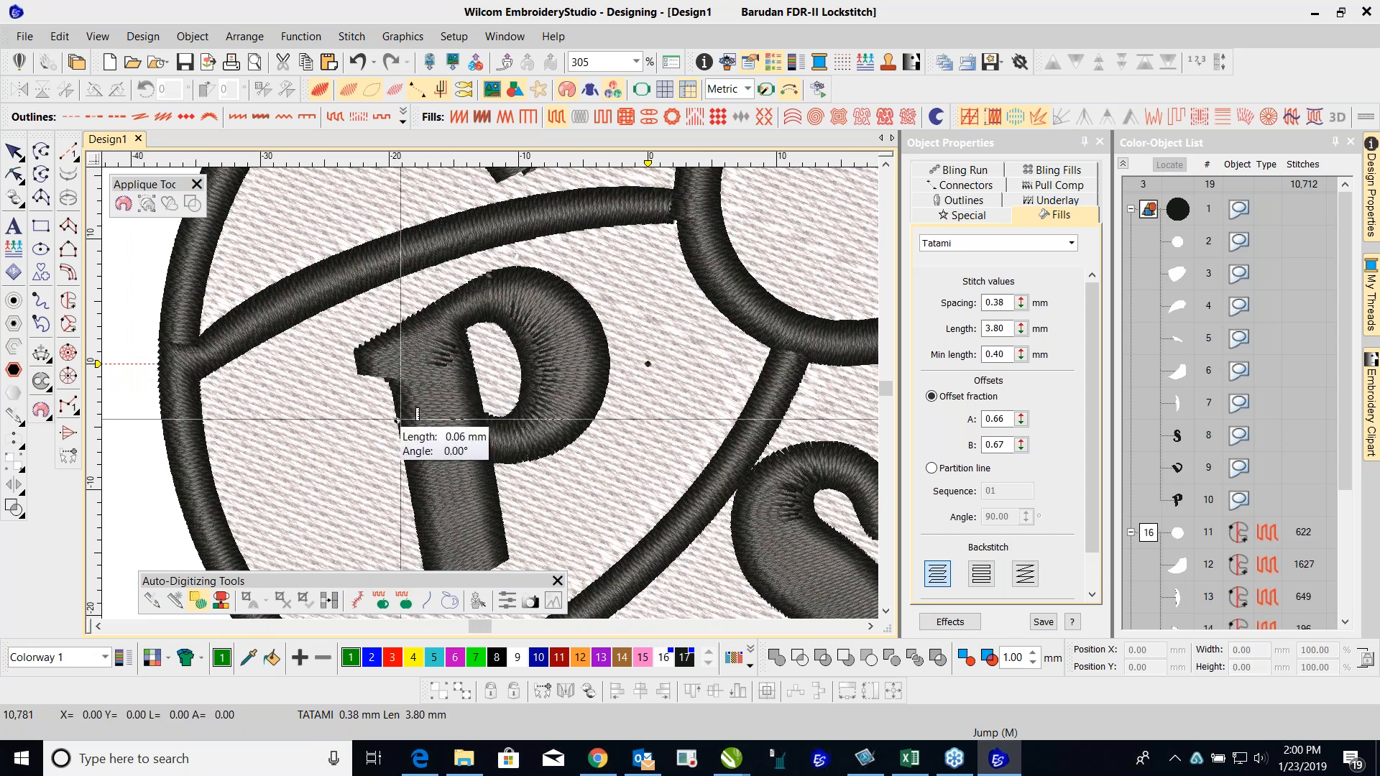
pyautogui.click(473, 388)
pyautogui.press('Escape')
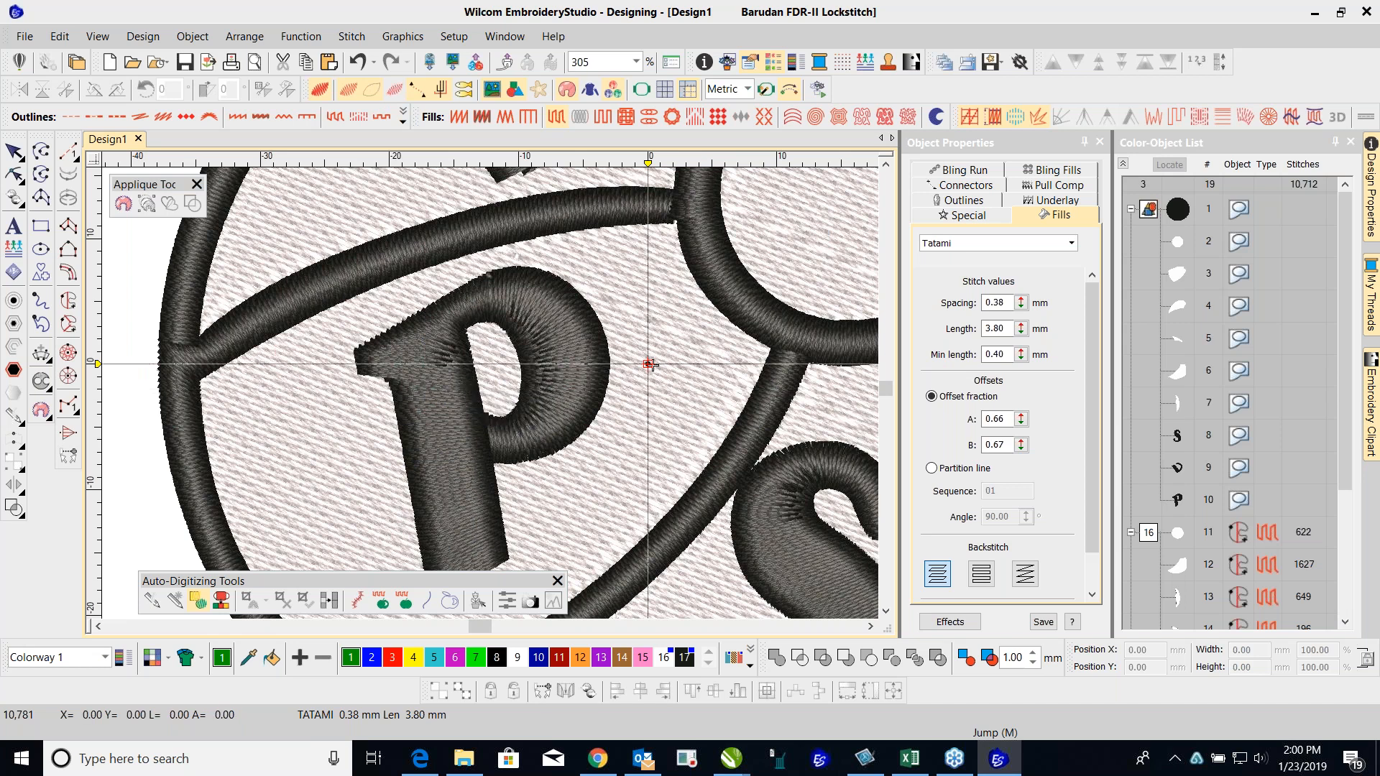
pyautogui.press('Escape')
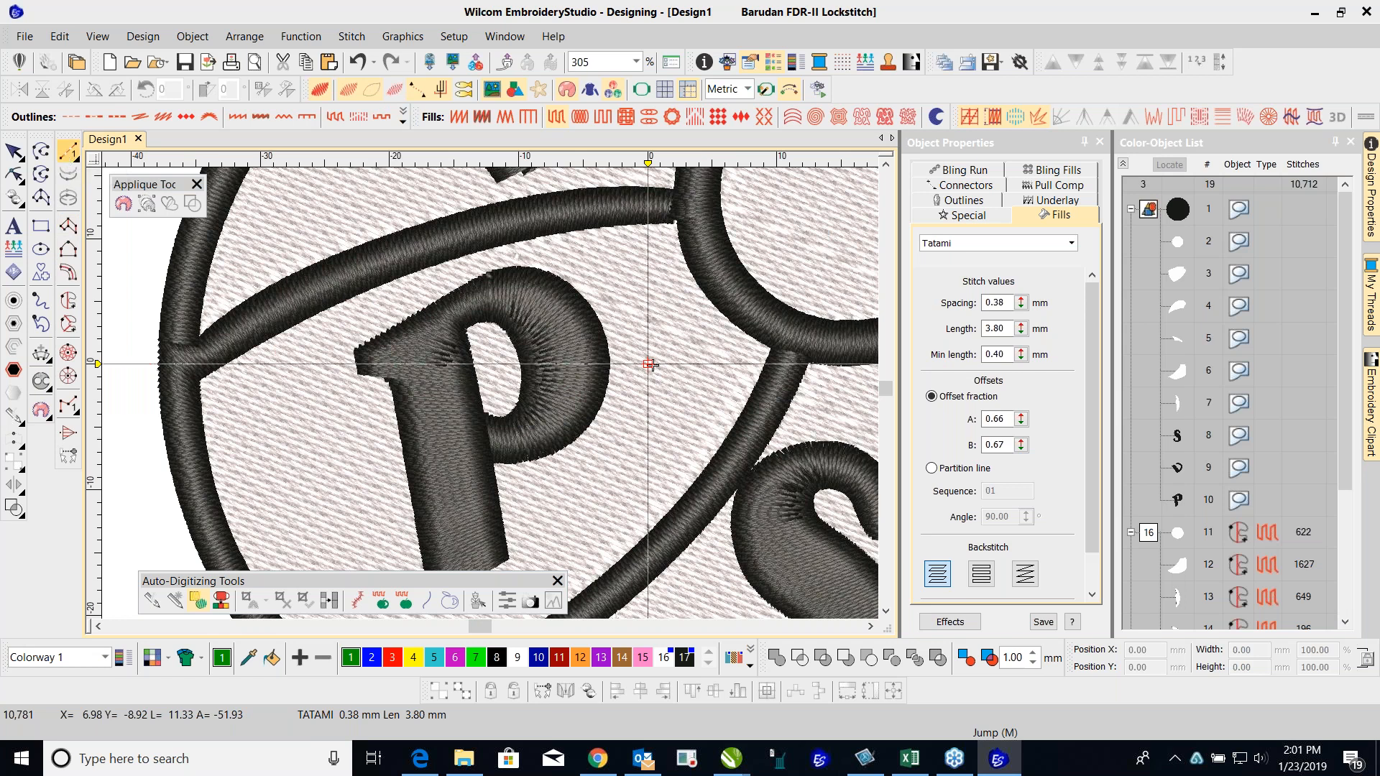
# Step: Digitize a closed four-sided run-stitch outline in red, colour 3, around the corners of the letter P's stem
pyautogui.click(68, 153)
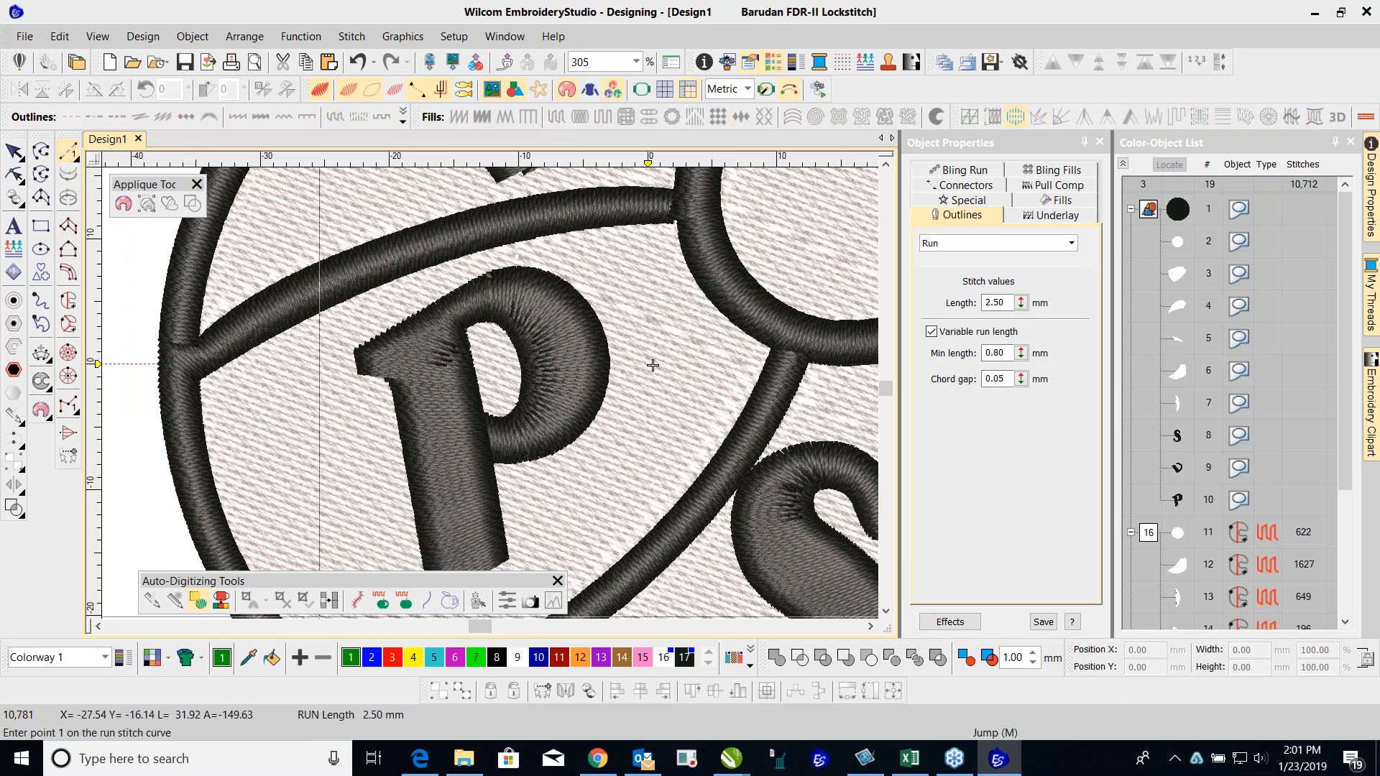
pyautogui.click(393, 657)
pyautogui.scroll(-1, 500, 529)
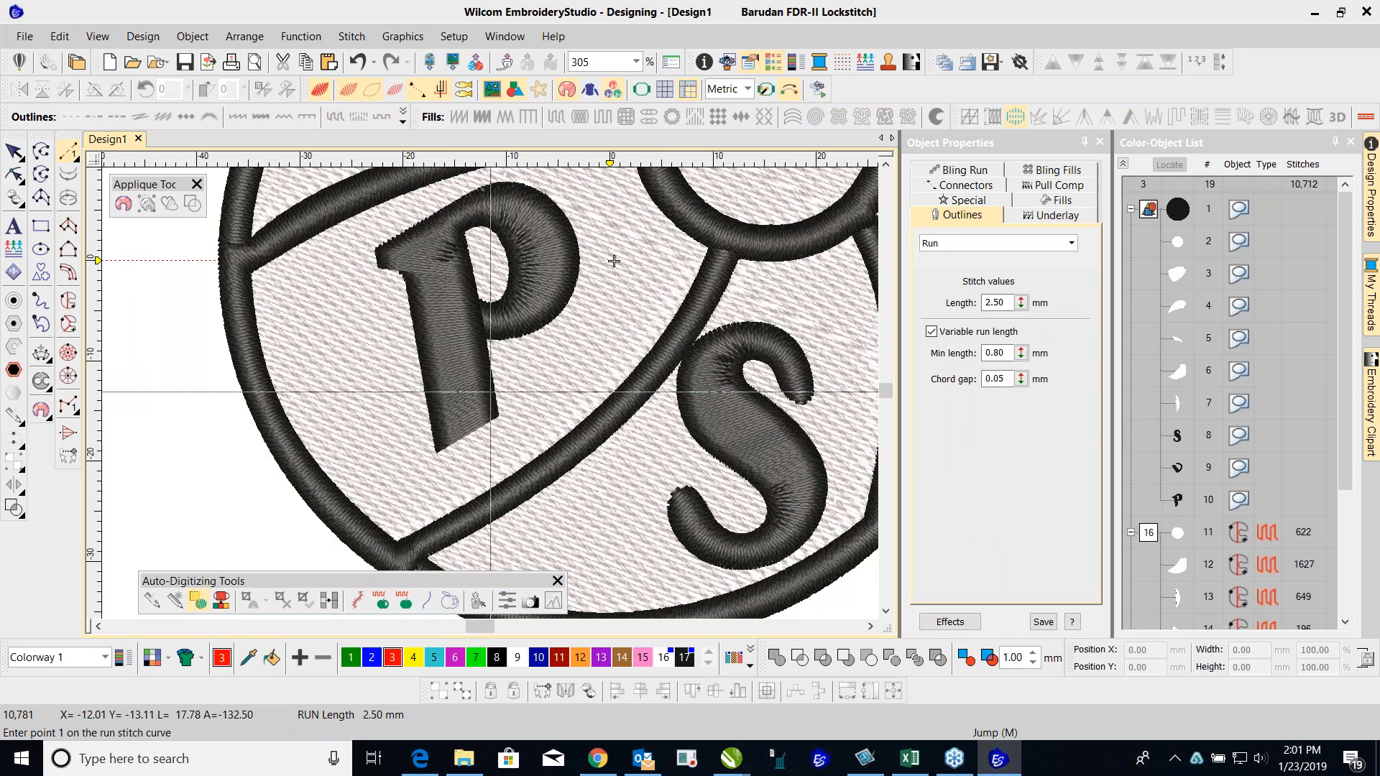
pyautogui.click(401, 268)
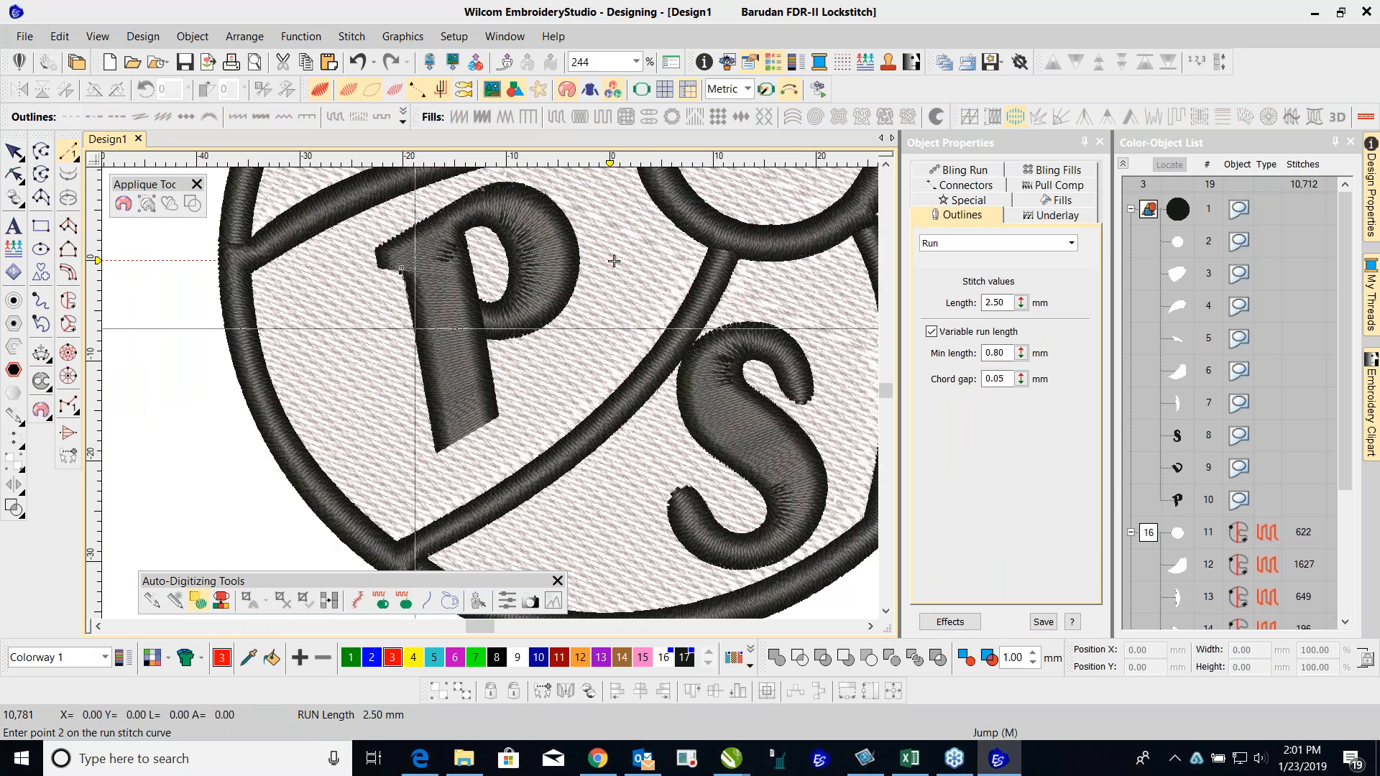
pyautogui.click(436, 452)
pyautogui.click(497, 416)
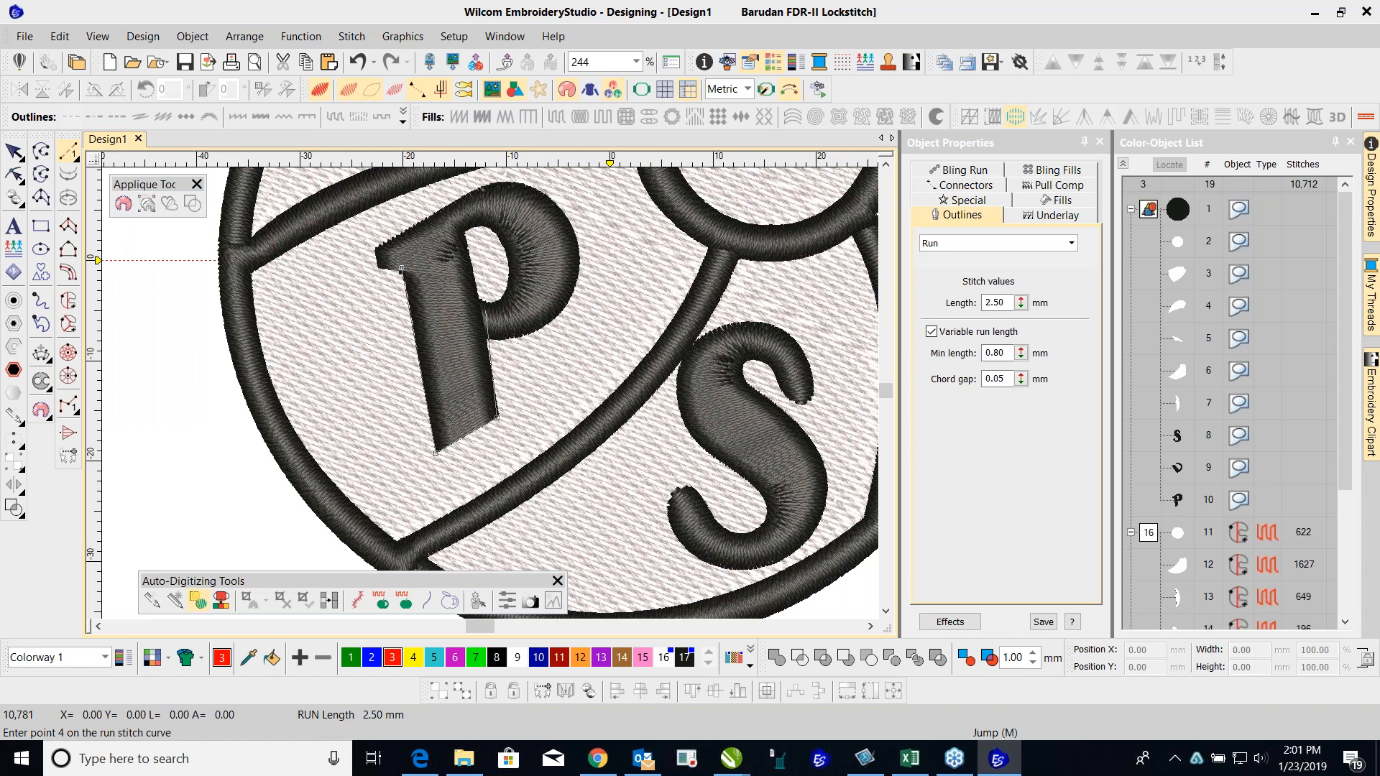
pyautogui.click(463, 231)
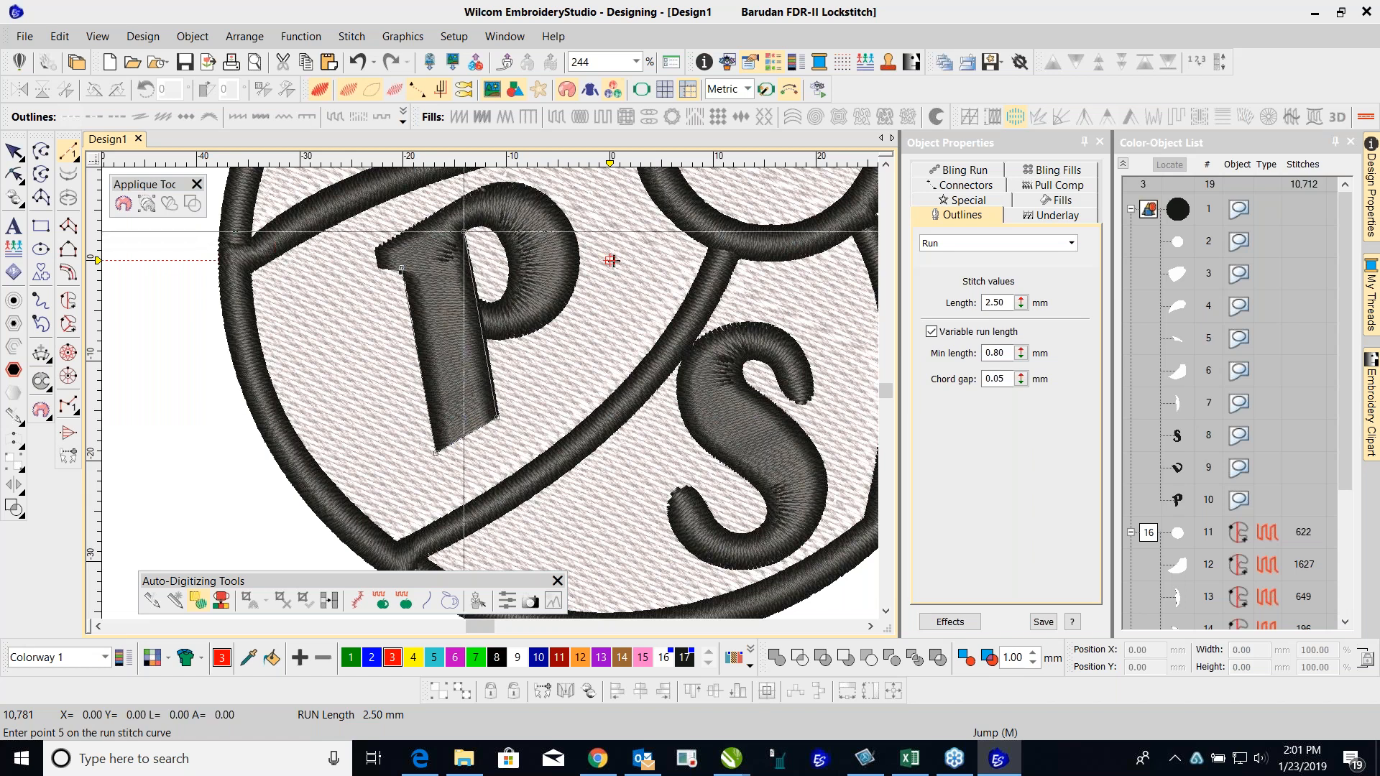
pyautogui.click(401, 268)
pyautogui.press('Return')
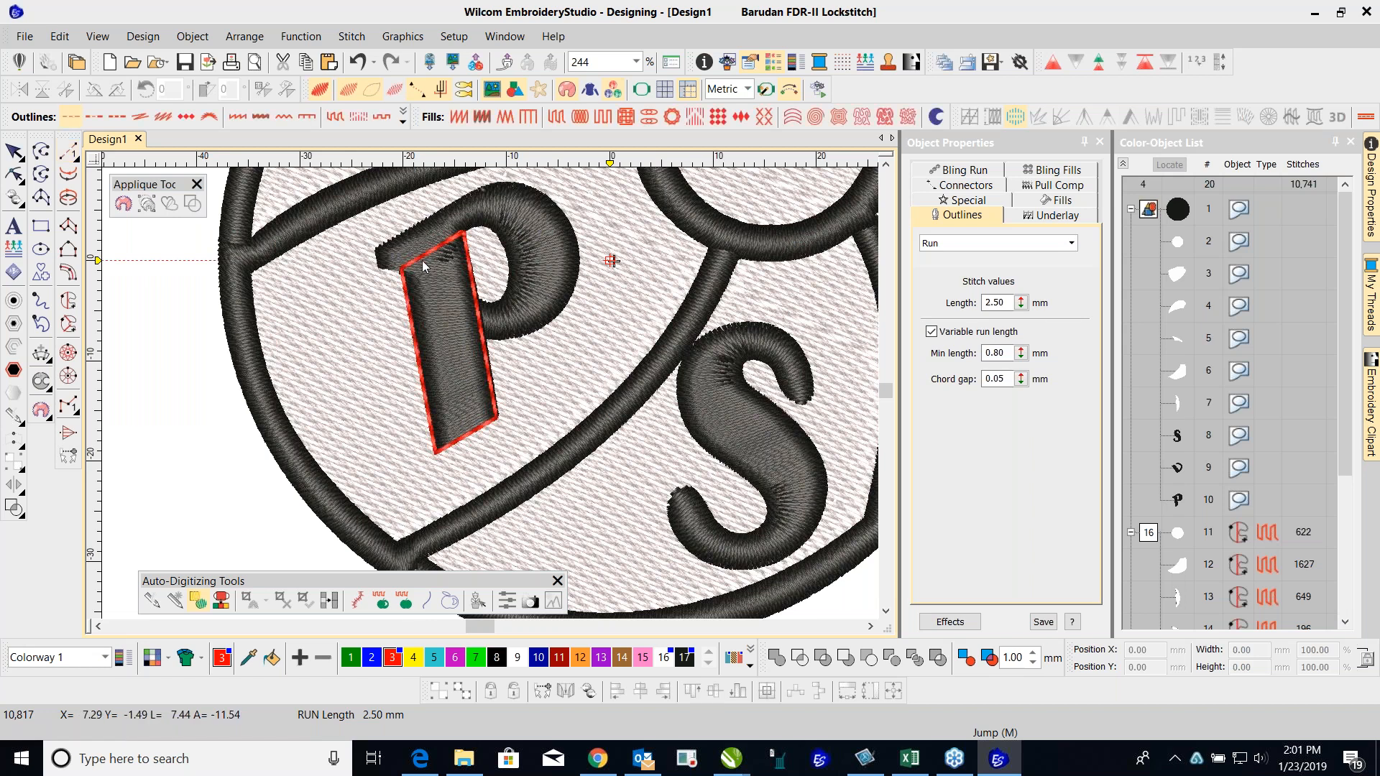
# Step: Reshape the red outline by moving its two right-hand corner points outward to widen it, and deselect it
pyautogui.click(429, 250)
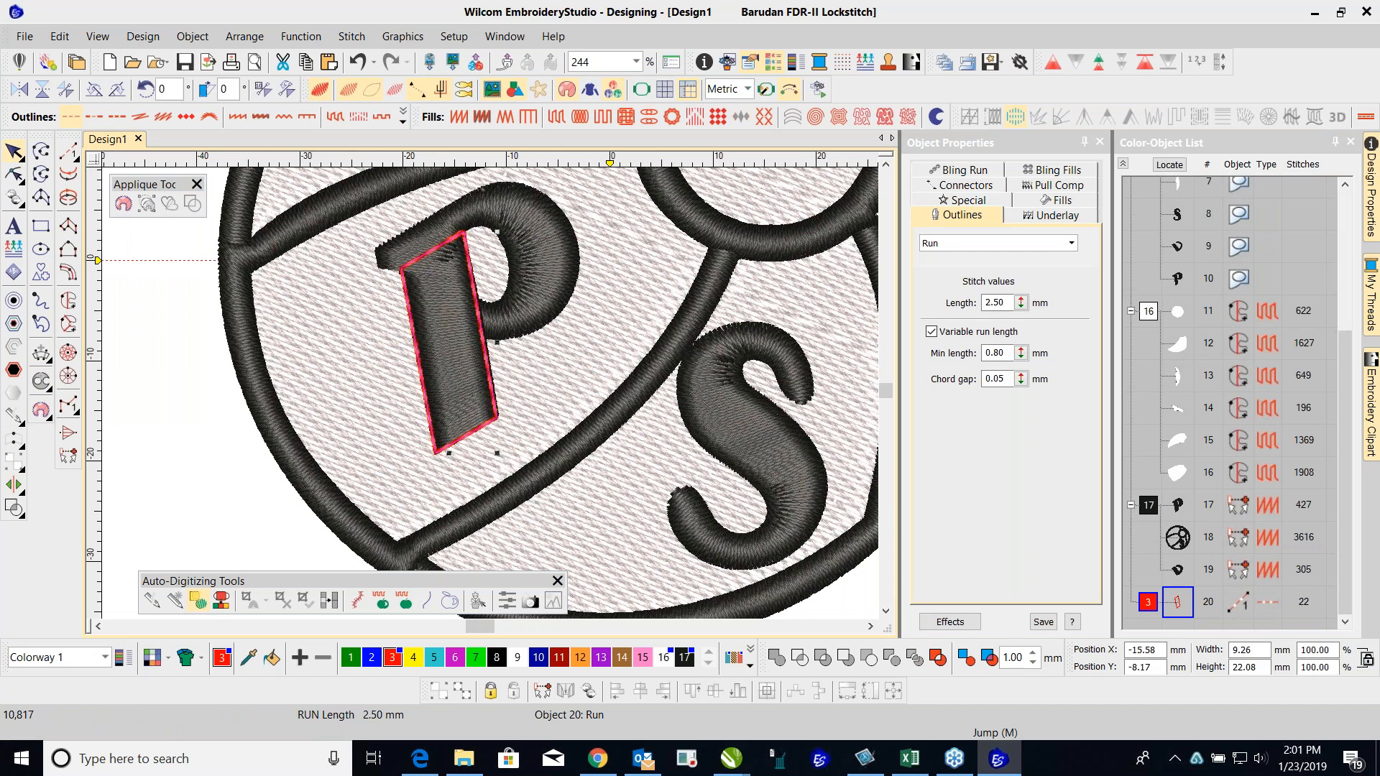
pyautogui.press('h')
pyautogui.moveTo(439, 207); pyautogui.dragTo(518, 400)
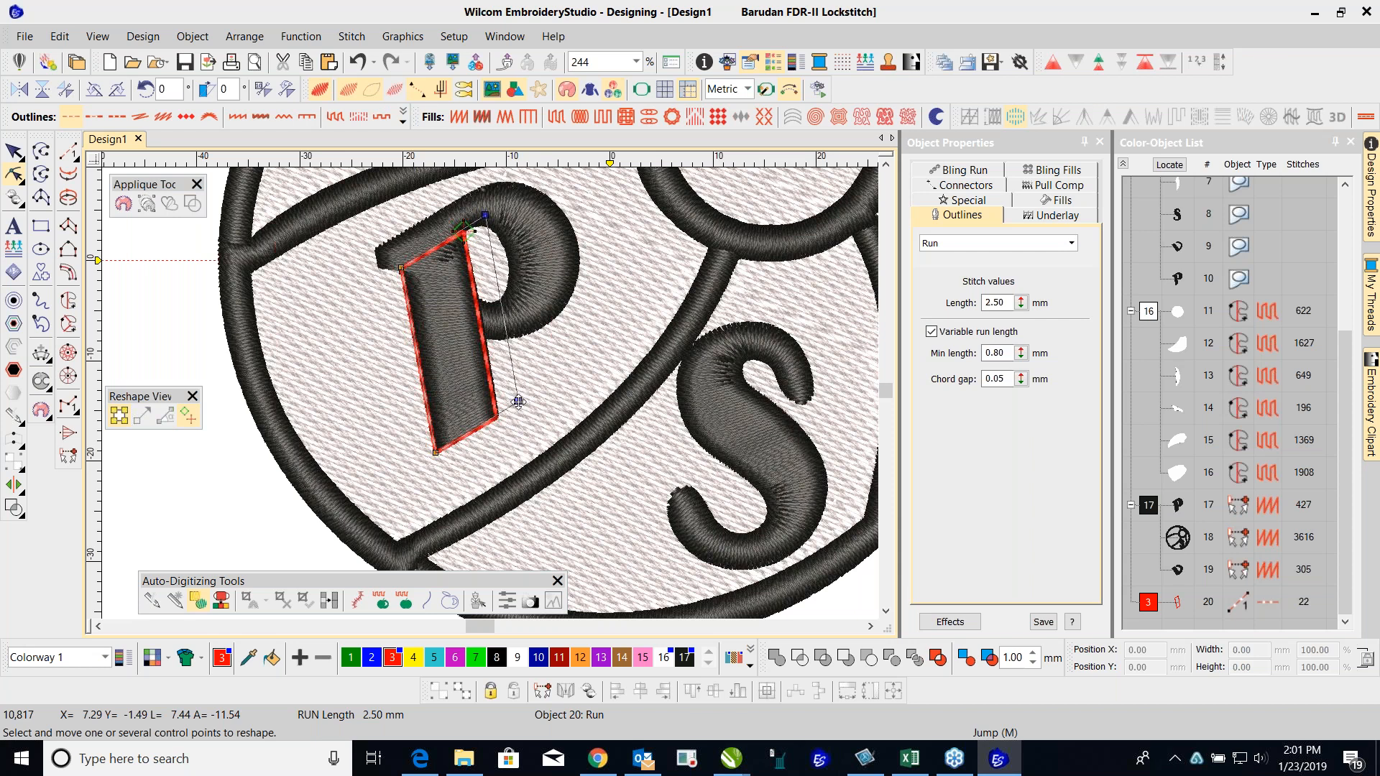
pyautogui.click(14, 150)
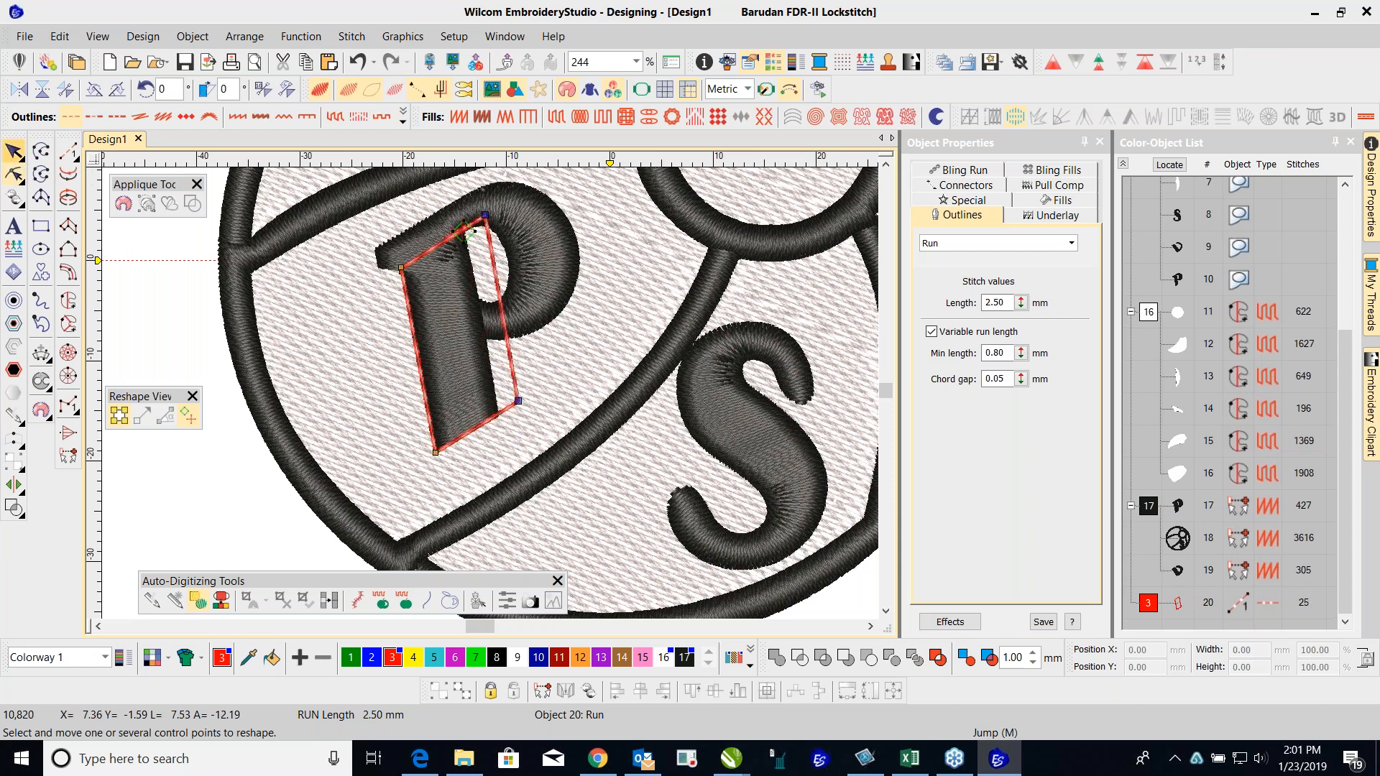
pyautogui.click(187, 287)
# Step: Measure the lower edge of the widened red outline in millimetres
pyautogui.press('m')
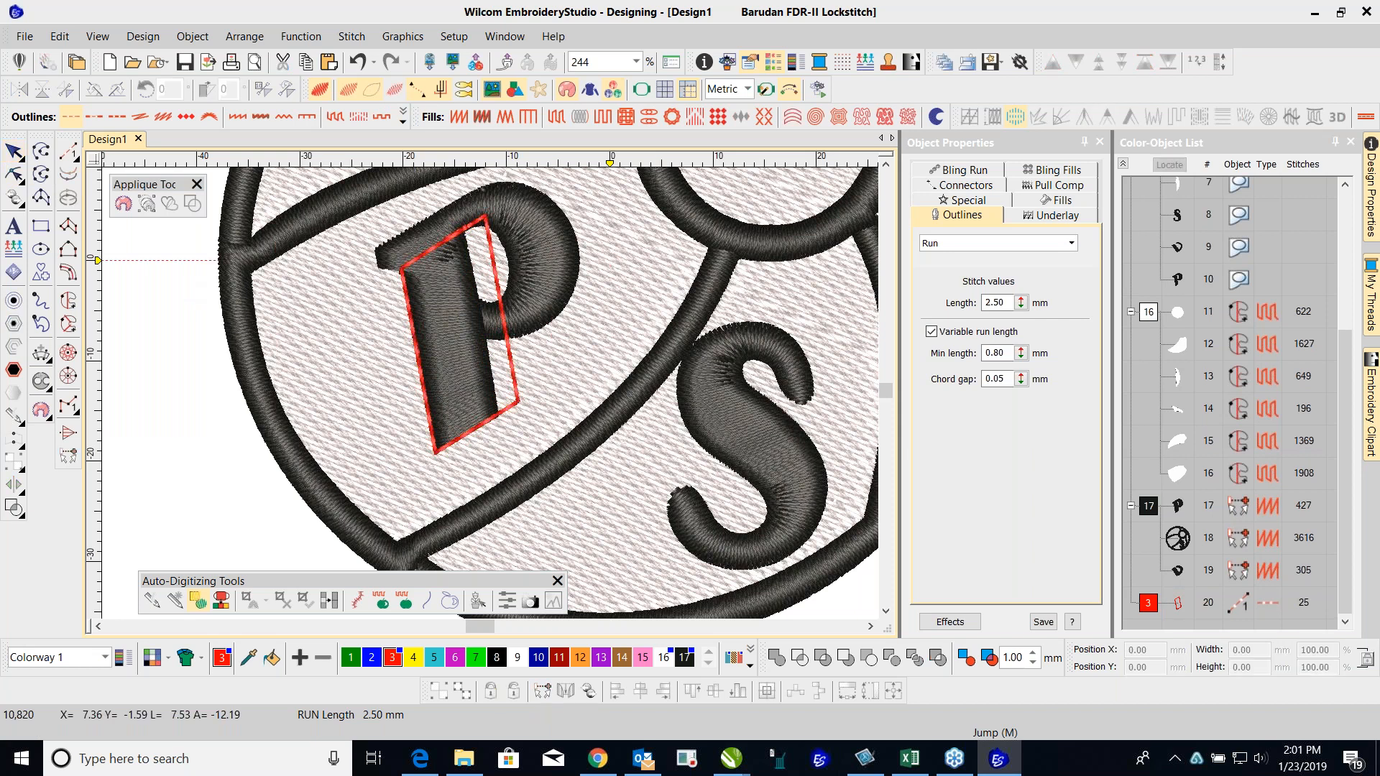
pyautogui.click(441, 443)
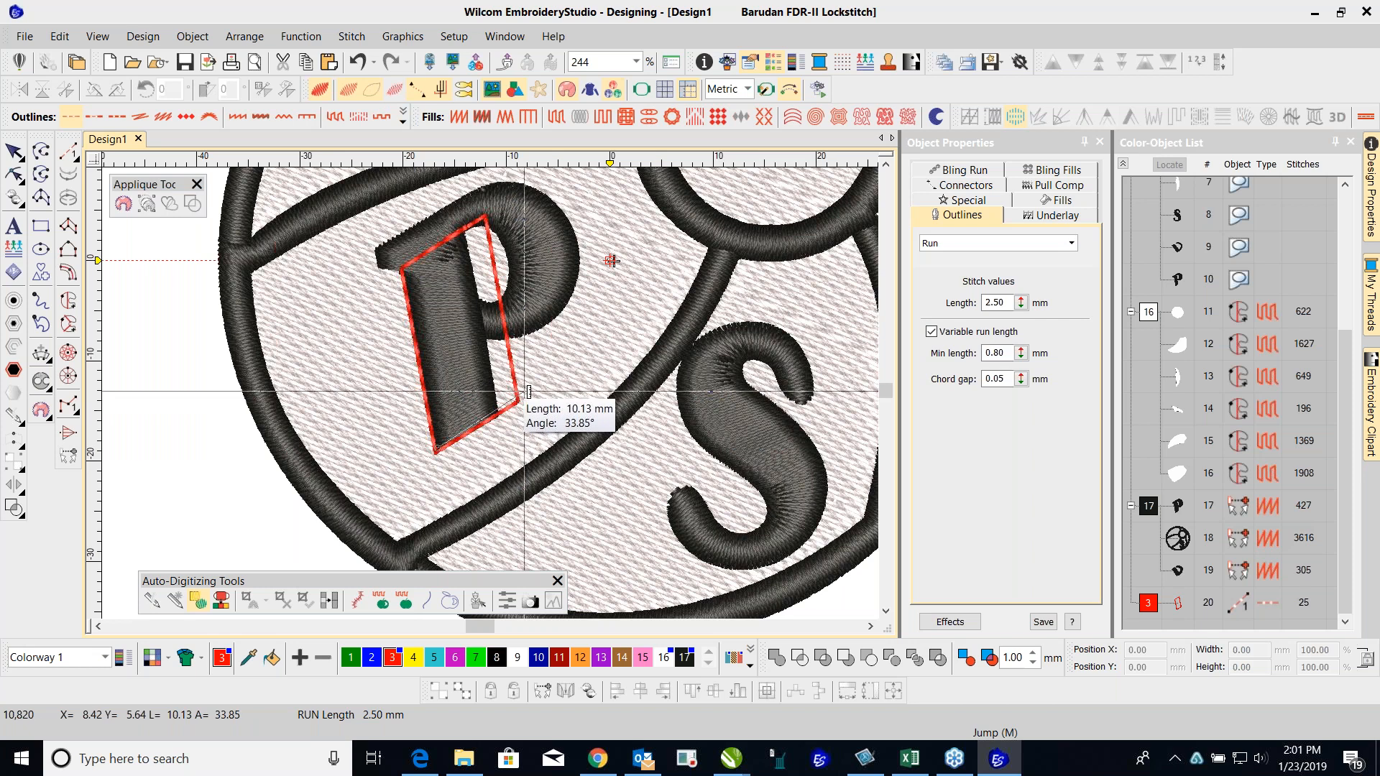
pyautogui.press('Escape')
pyautogui.press('Escape')
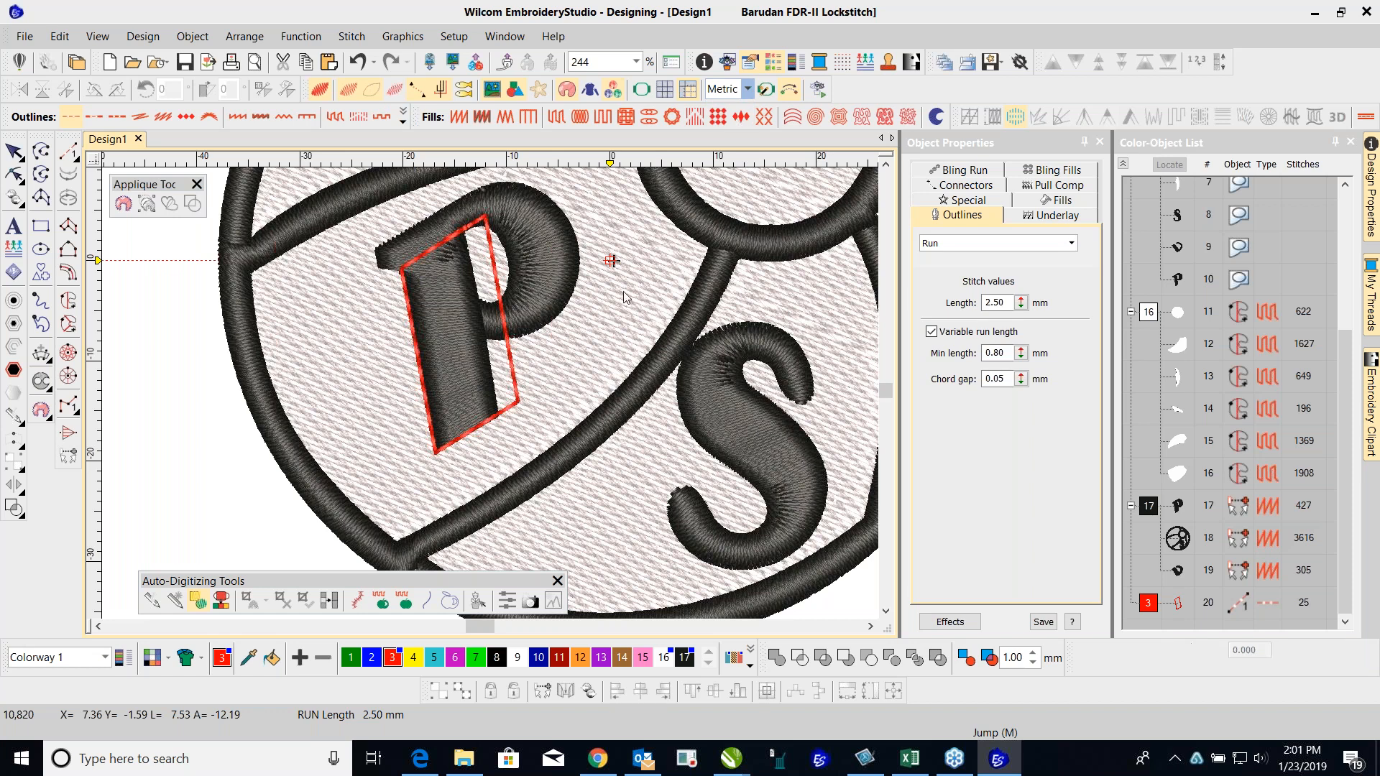
# Step: Measure the red outline's lower edge in U.S. units, and return the measurement units to Metric
pyautogui.press('m')
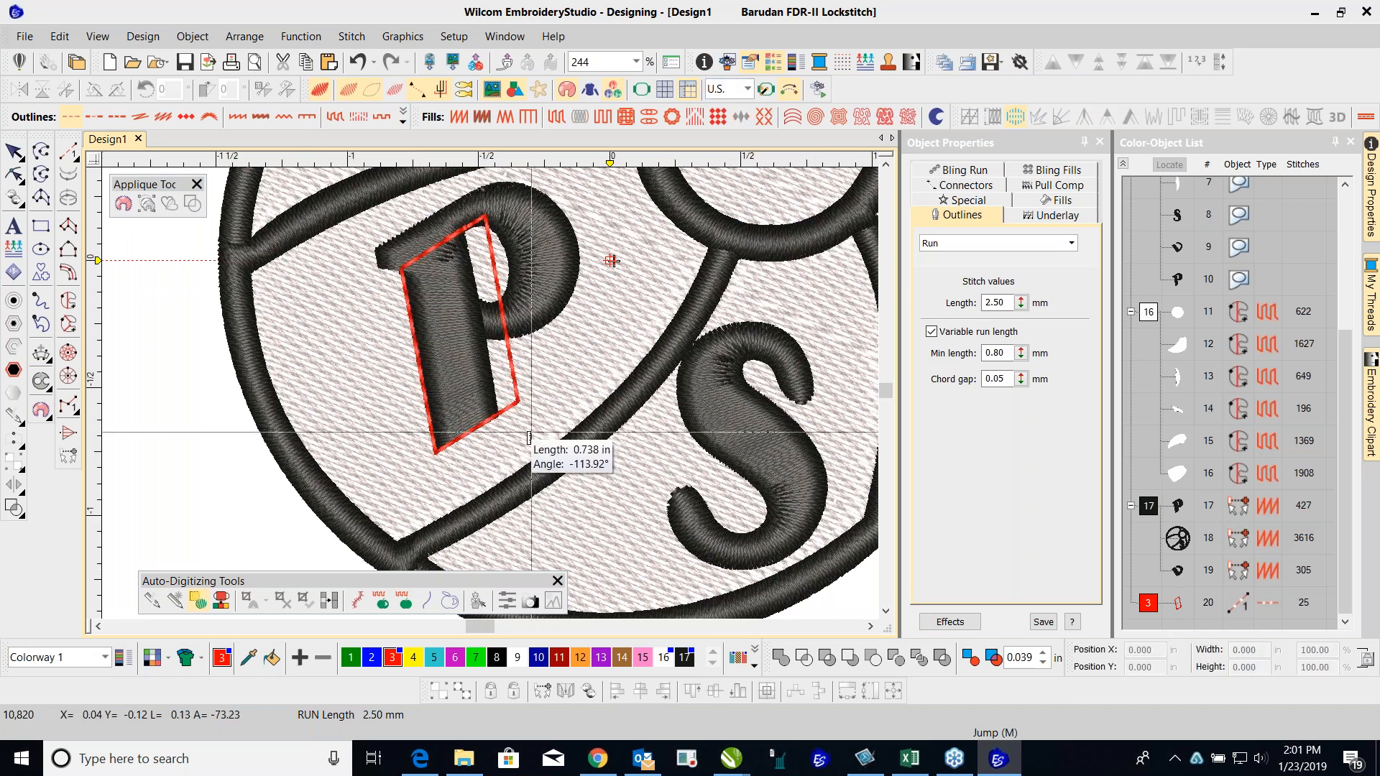
pyautogui.click(436, 452)
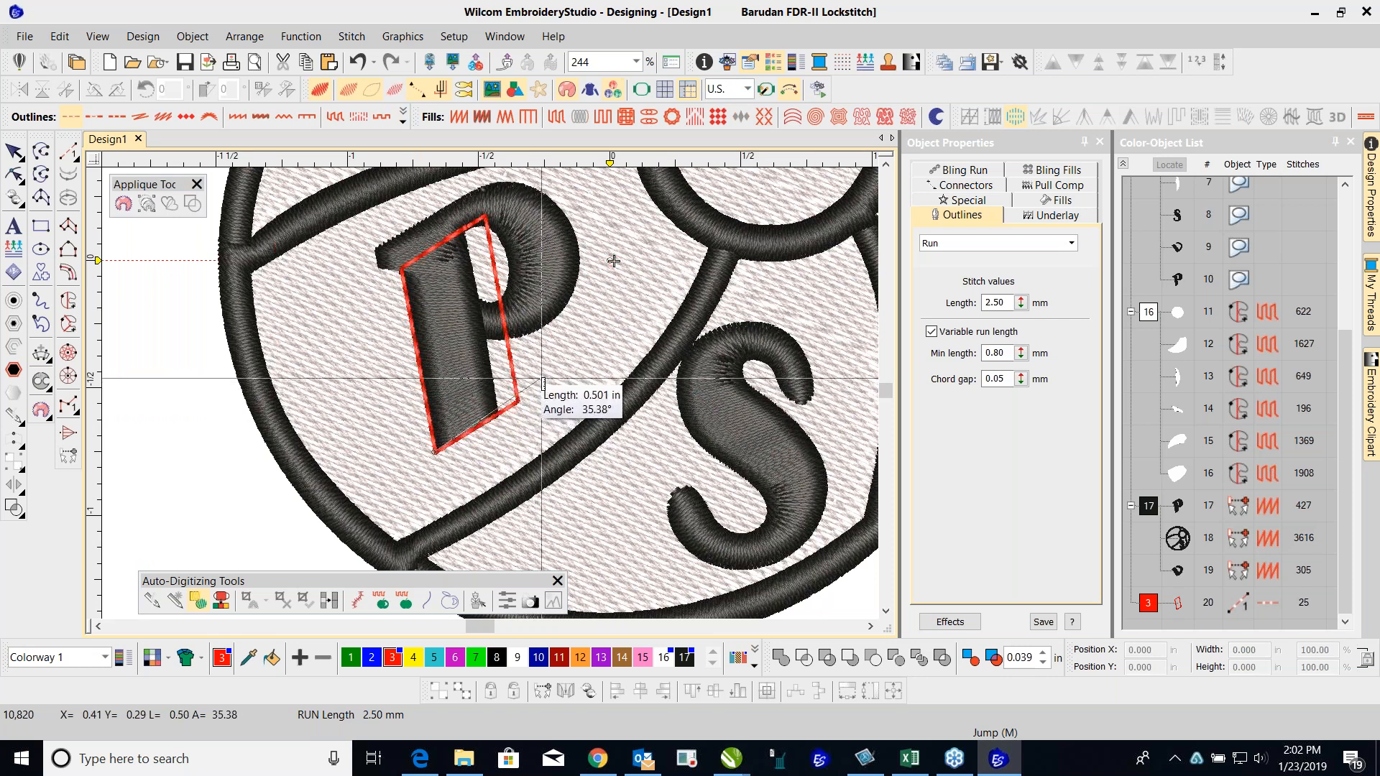
pyautogui.press('Escape')
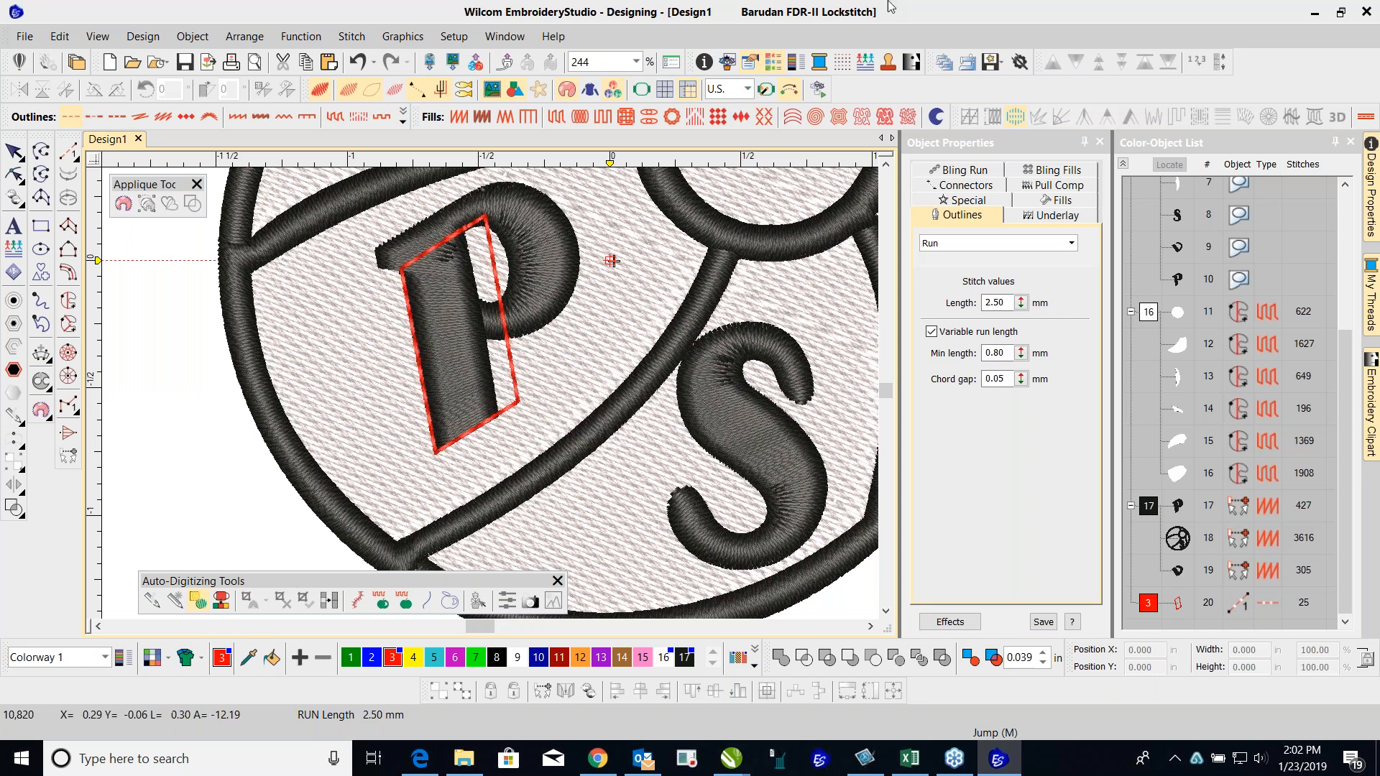
pyautogui.click(748, 88)
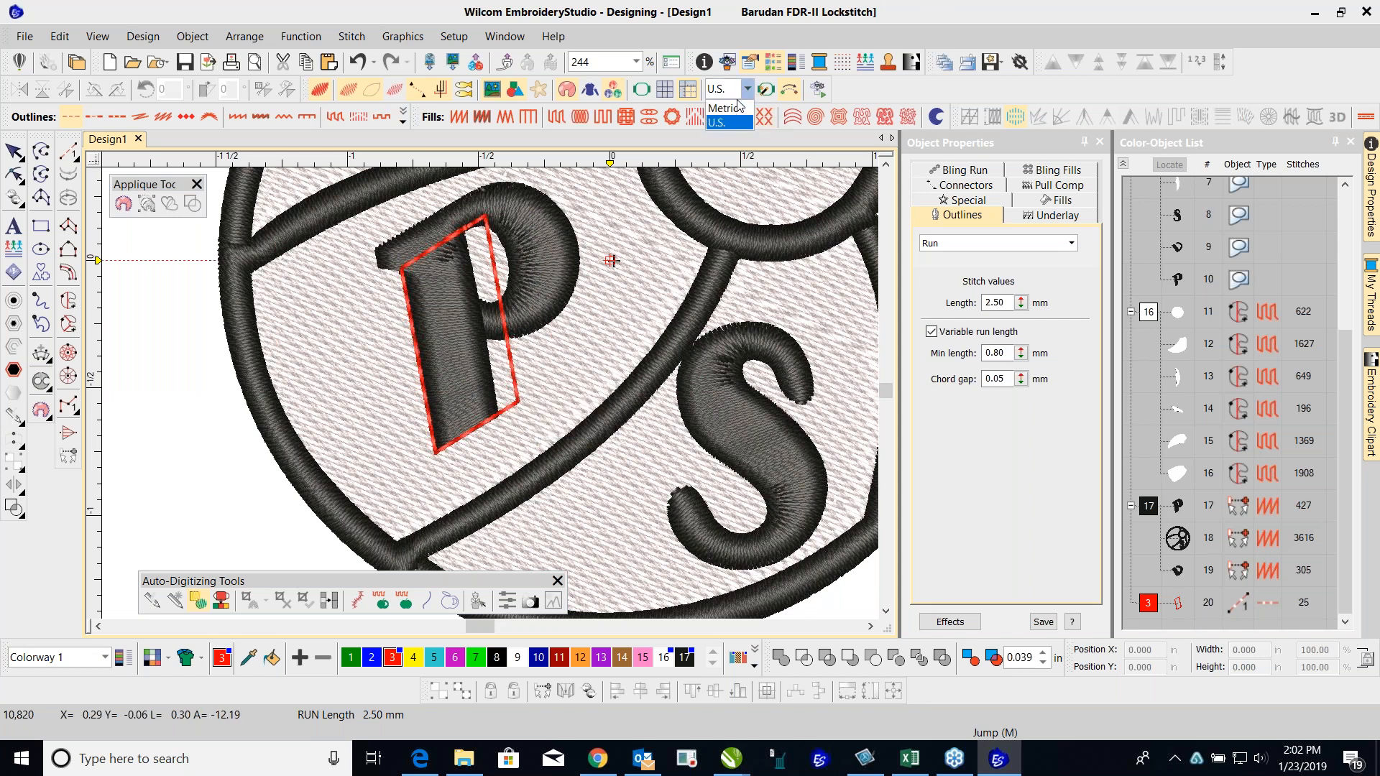
pyautogui.click(731, 108)
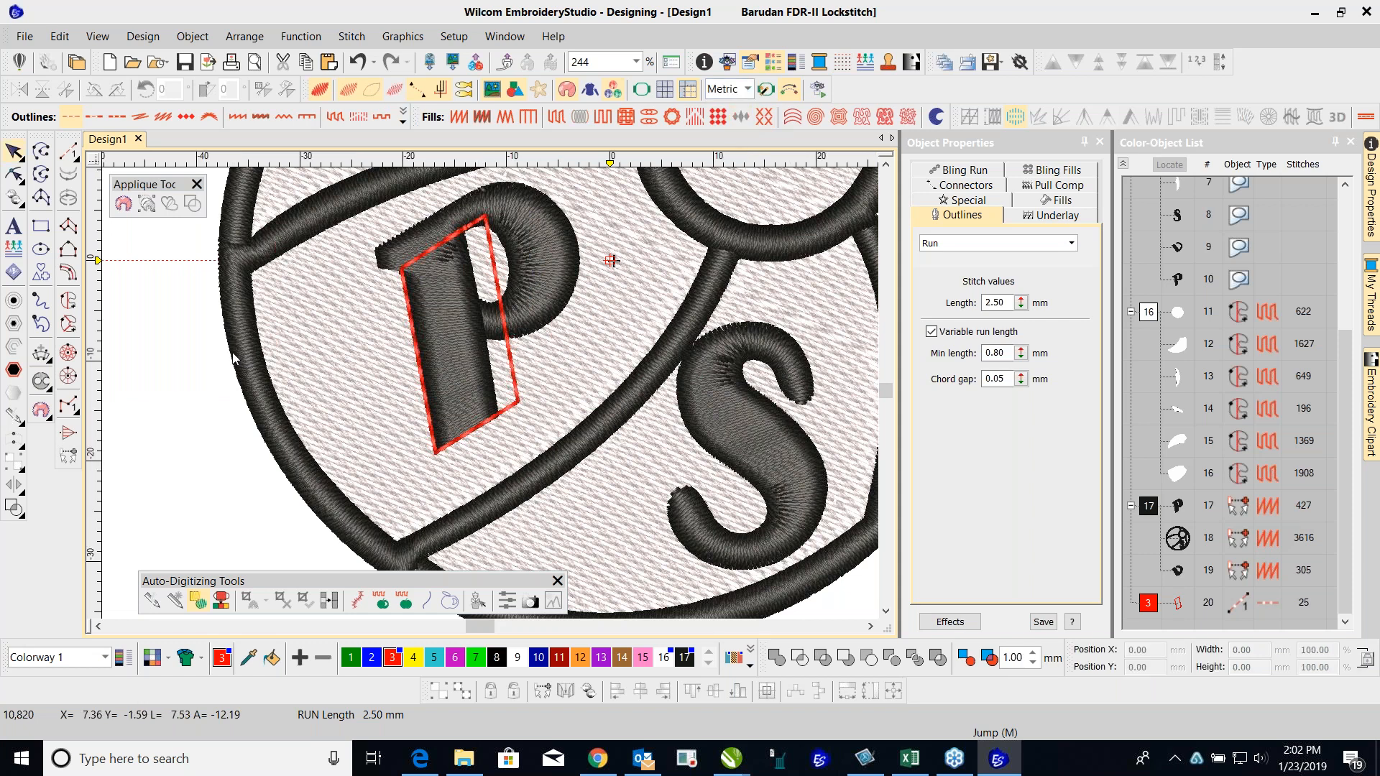
# Step: Turn on Auto split for the letter P's satin fill with a split length of 3.5 mm
pyautogui.click(485, 362)
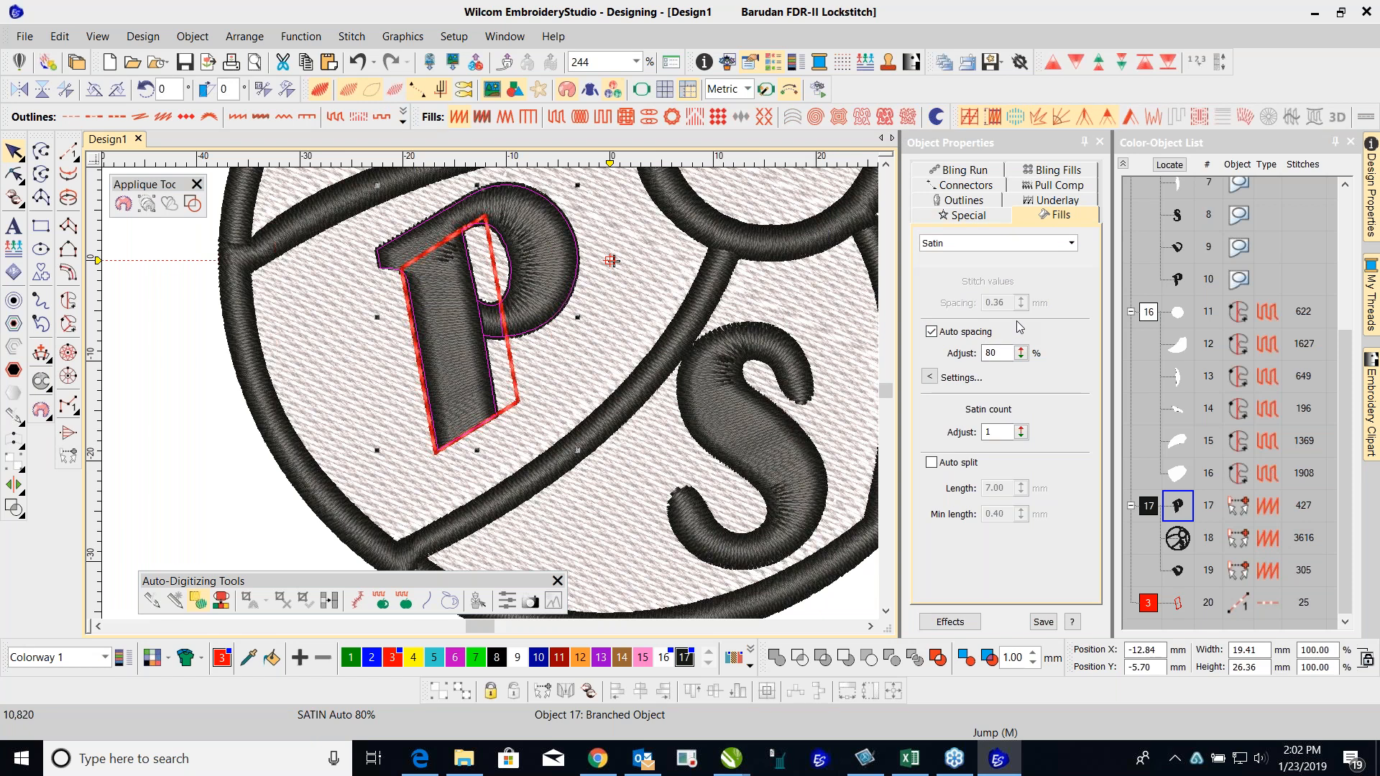
pyautogui.click(933, 462)
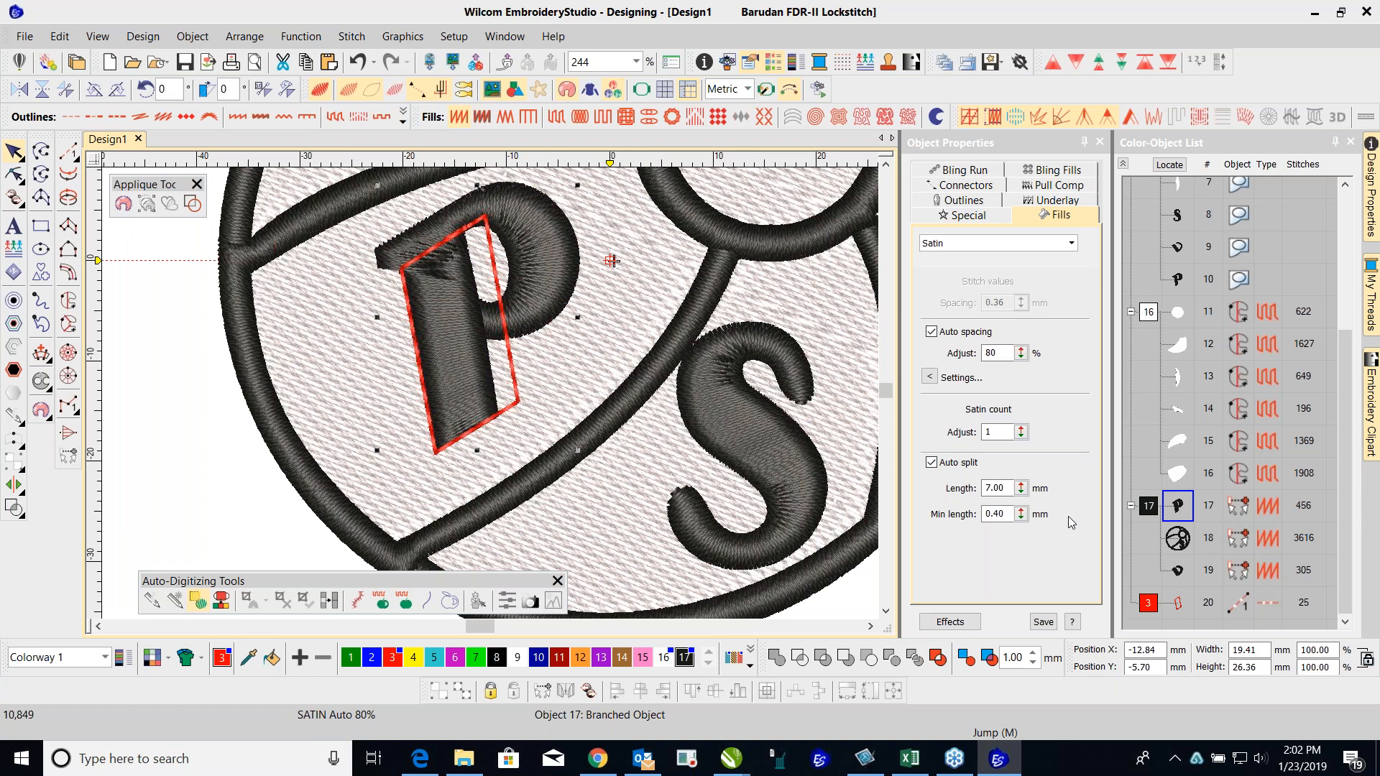
pyautogui.click(990, 487)
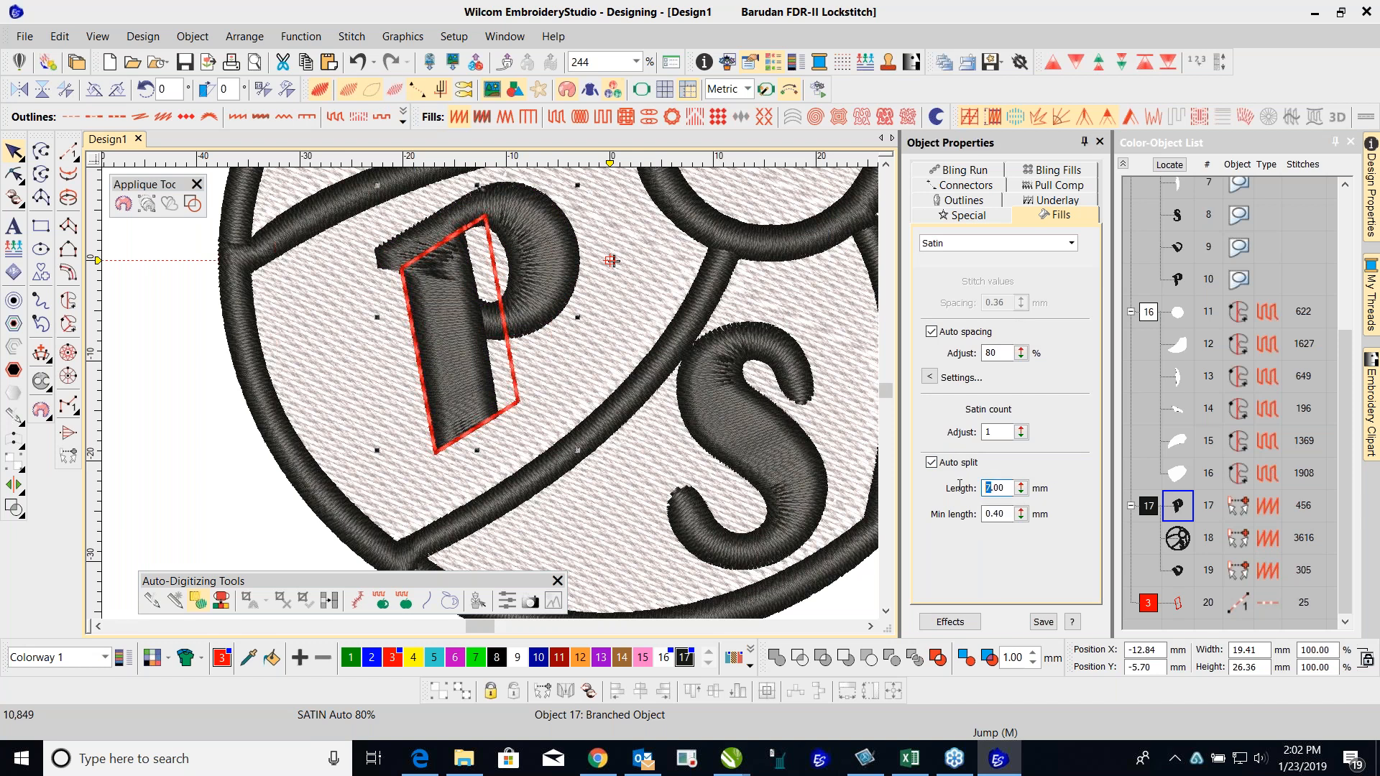
pyautogui.doubleClick(992, 487)
pyautogui.write('3.5')
pyautogui.press('Return')
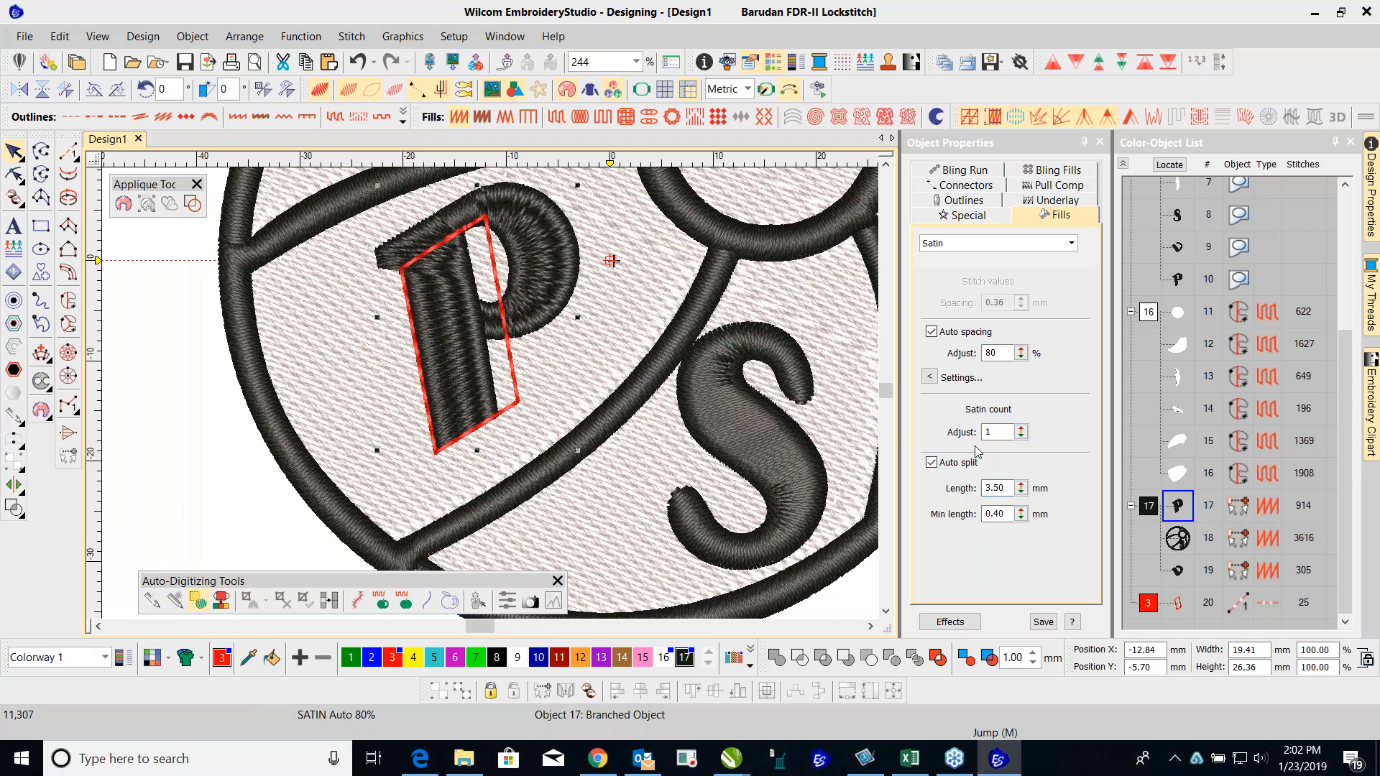
# Step: Set the letter P's Auto split length to 7.0 mm
pyautogui.click(1023, 489)
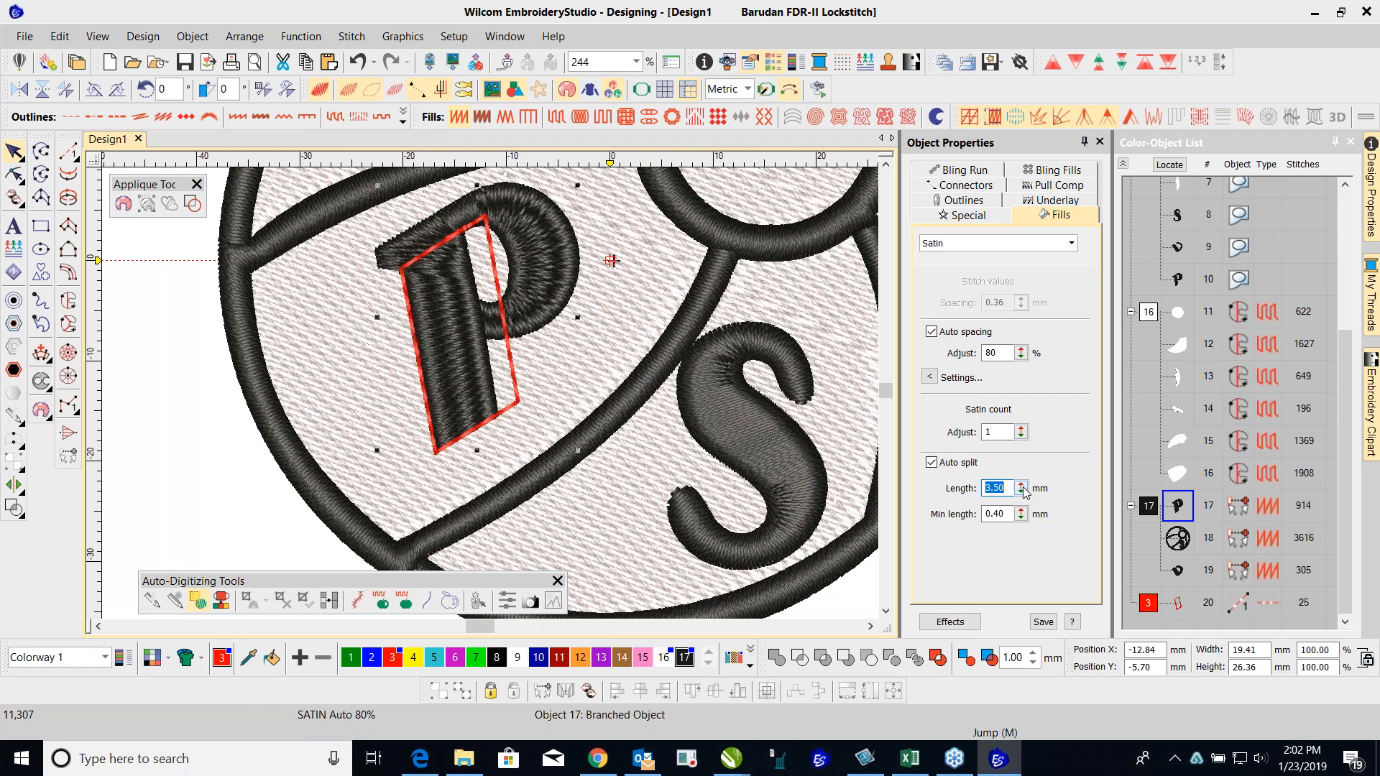
pyautogui.moveTo(1023, 490); pyautogui.dragTo(951, 488)
pyautogui.write('7.0')
pyautogui.press('Return')
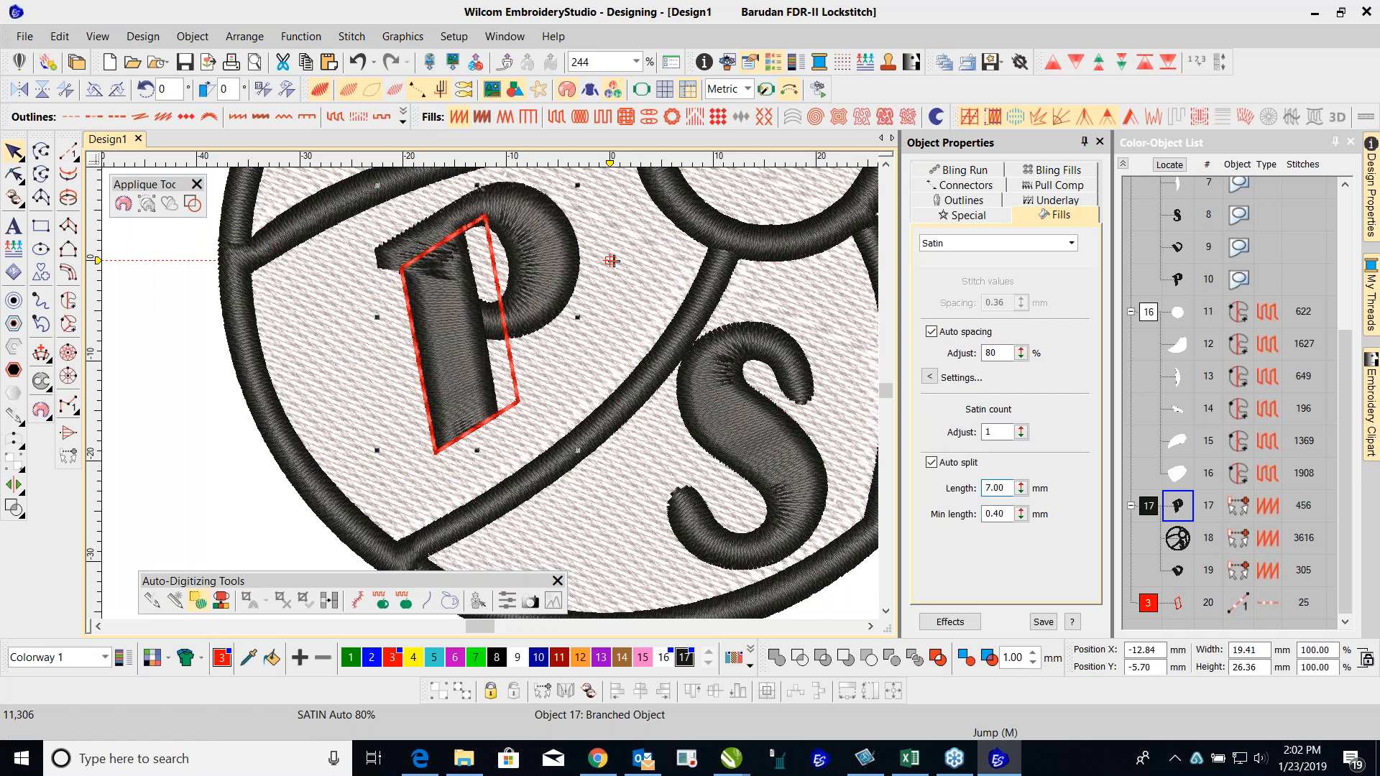
# Step: Move the red run outline off the letter P into the empty area outside the logo's circle, and deselect it
pyautogui.click(181, 282)
pyautogui.moveTo(494, 261); pyautogui.dragTo(204, 330)
pyautogui.press('Escape')
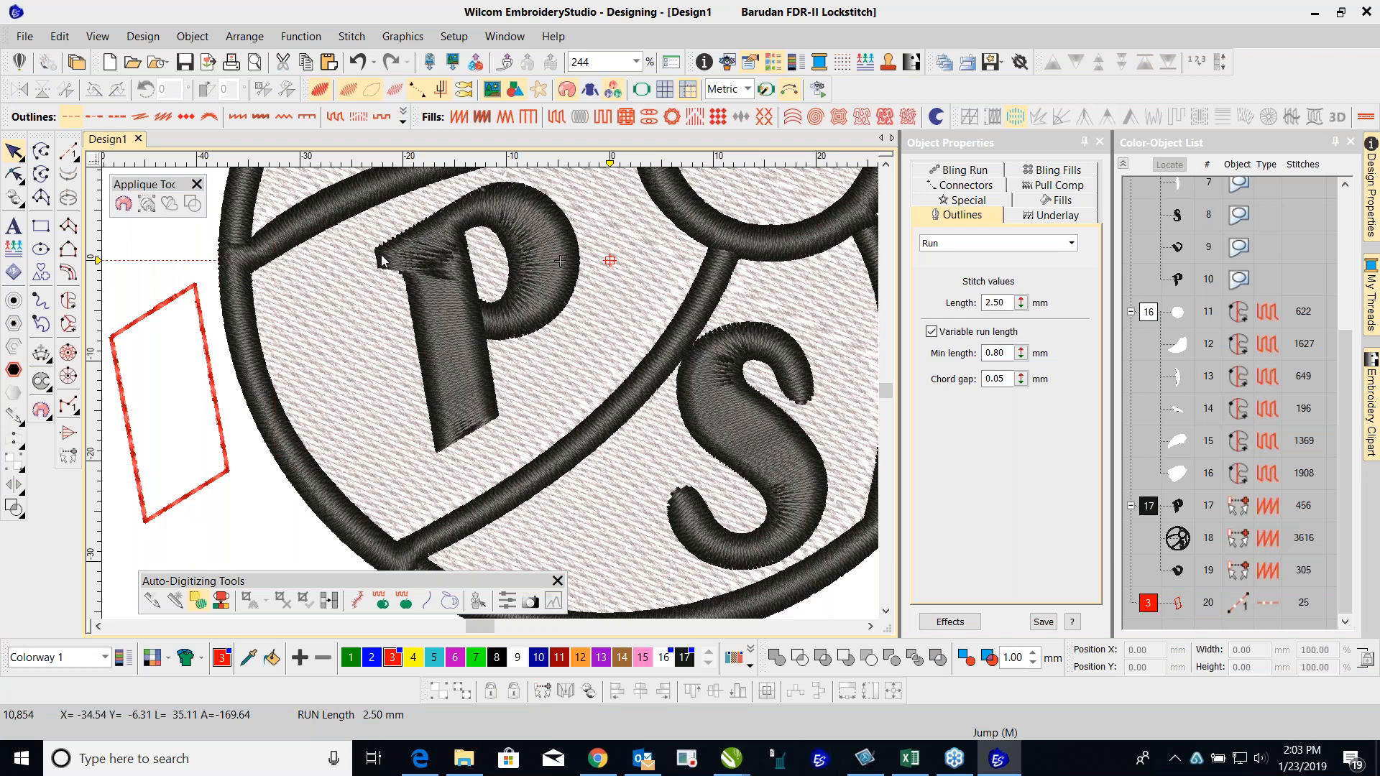
# Step: Measure across the top of the letter P from the serif's outer tip to the stem's far edge
pyautogui.press('m')
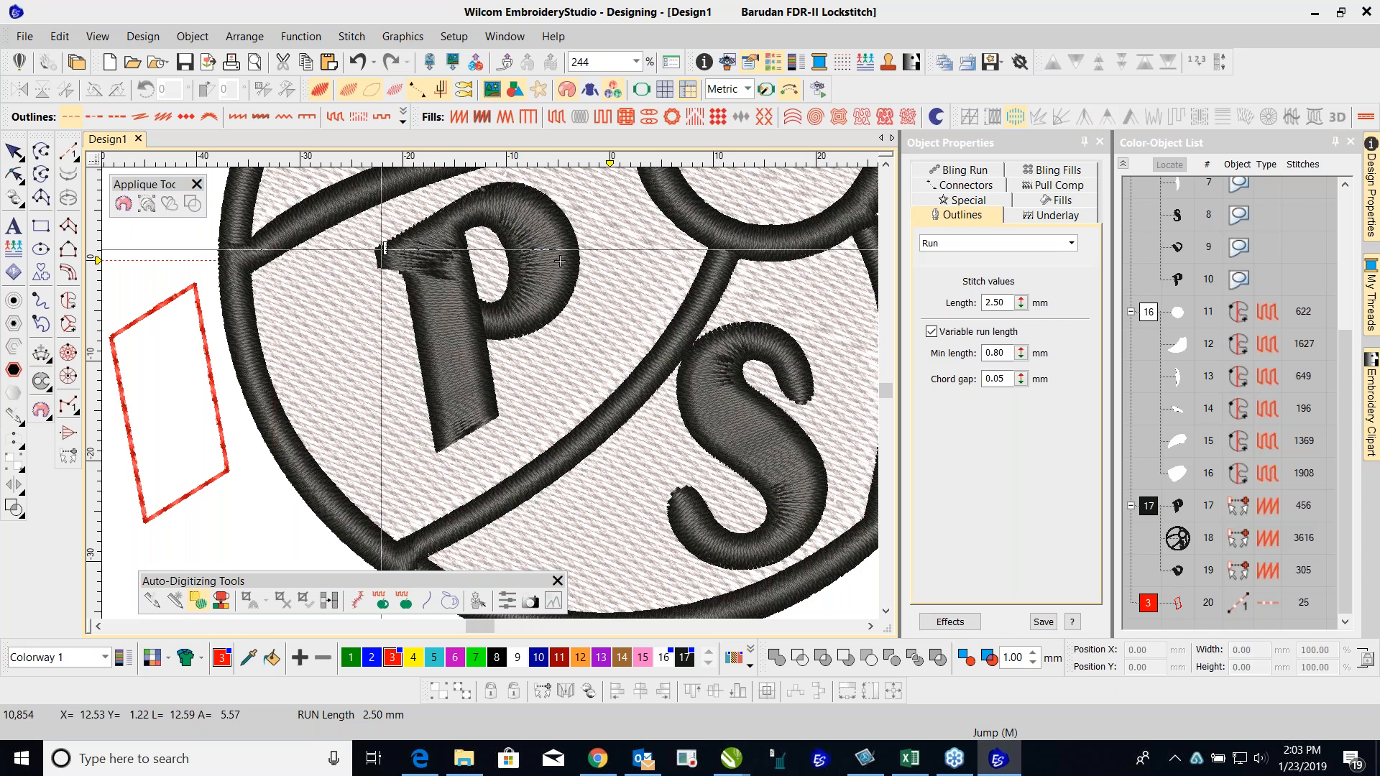
pyautogui.click(376, 251)
pyautogui.click(469, 257)
pyautogui.press('Escape')
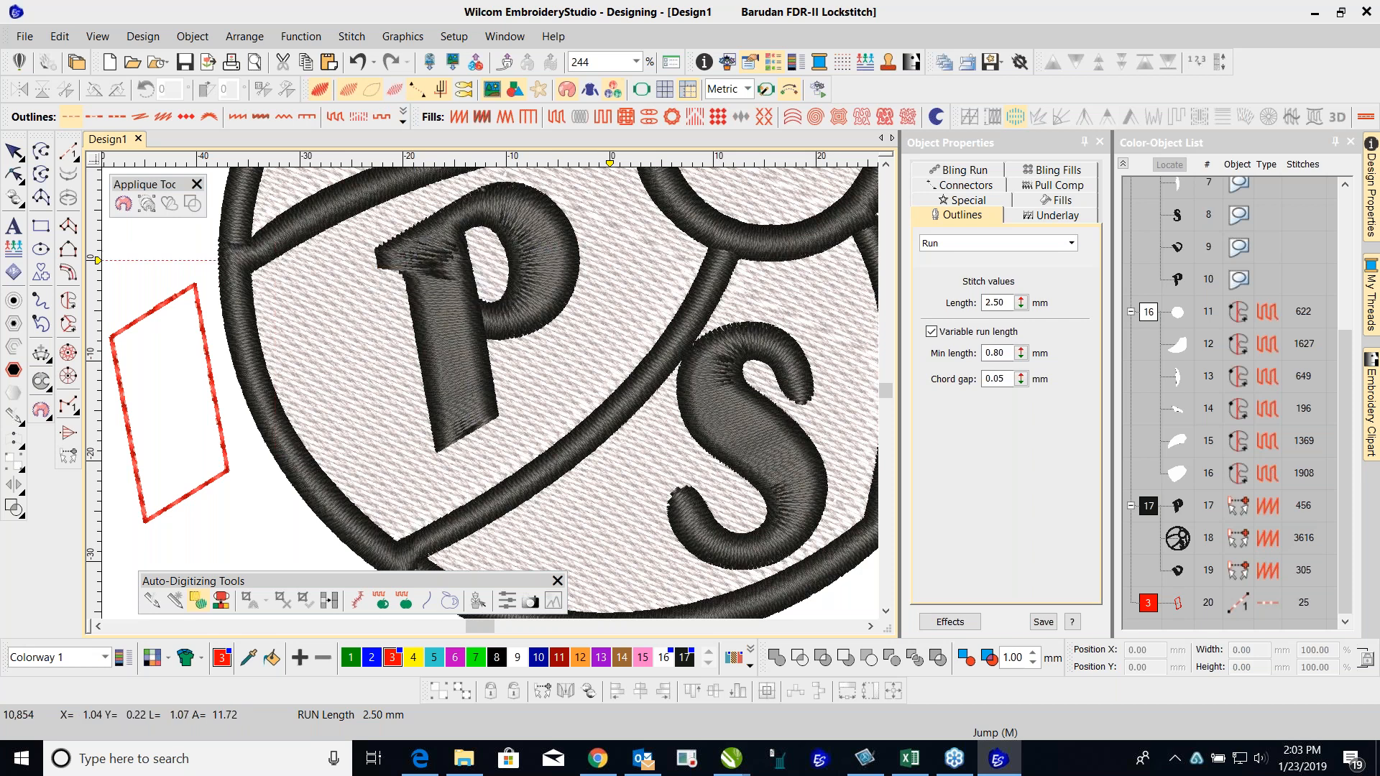
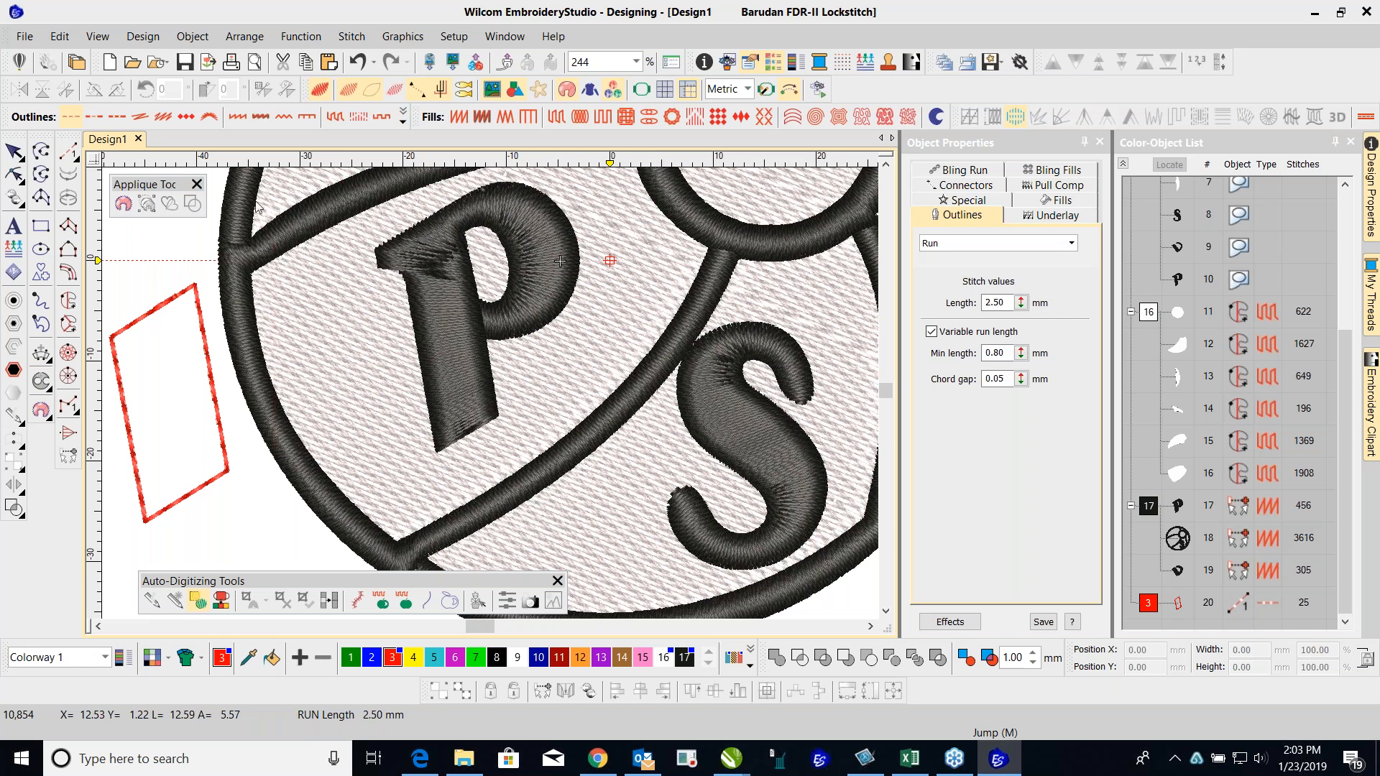
# Step: Digitize the letter P's slanted stem as a four-point Column A shape from its foot to the top, and give it a Satin fill
pyautogui.click(69, 227)
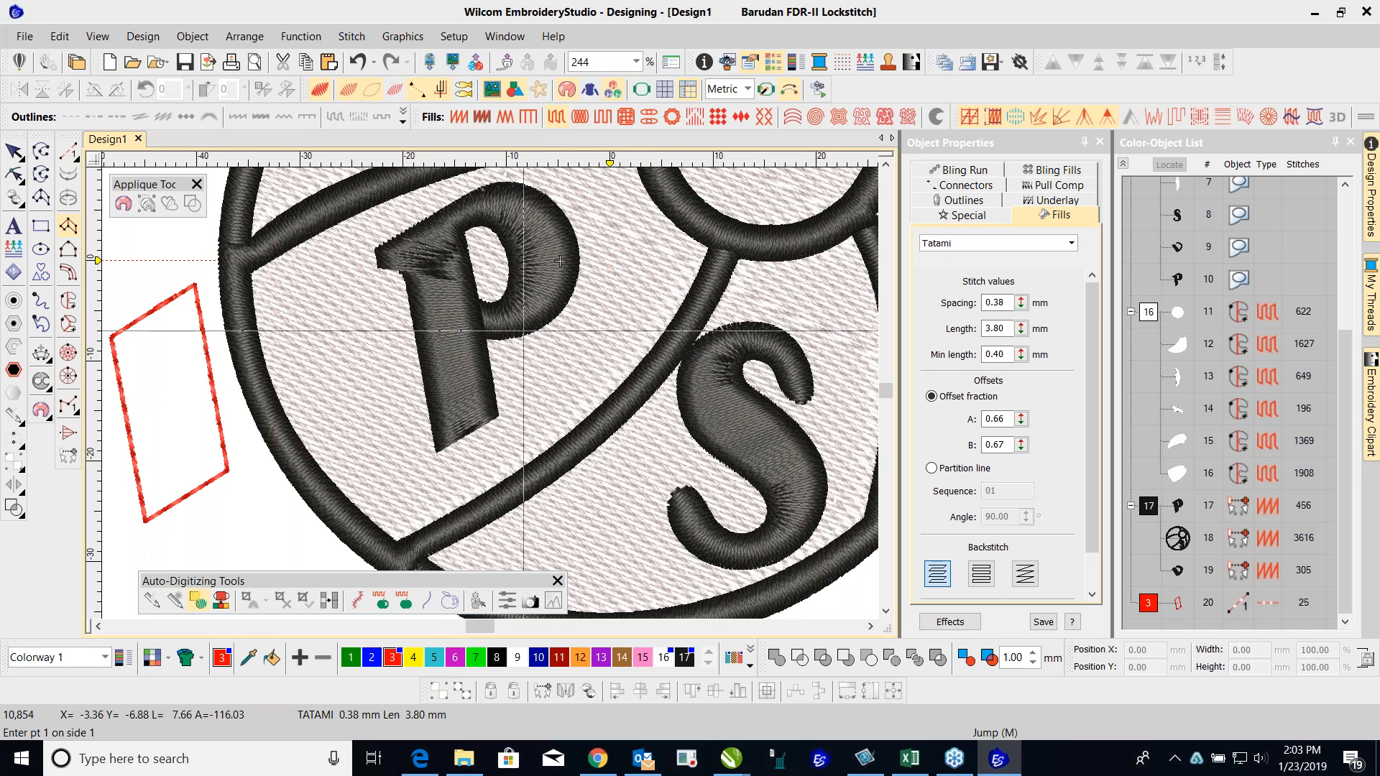
pyautogui.click(438, 451)
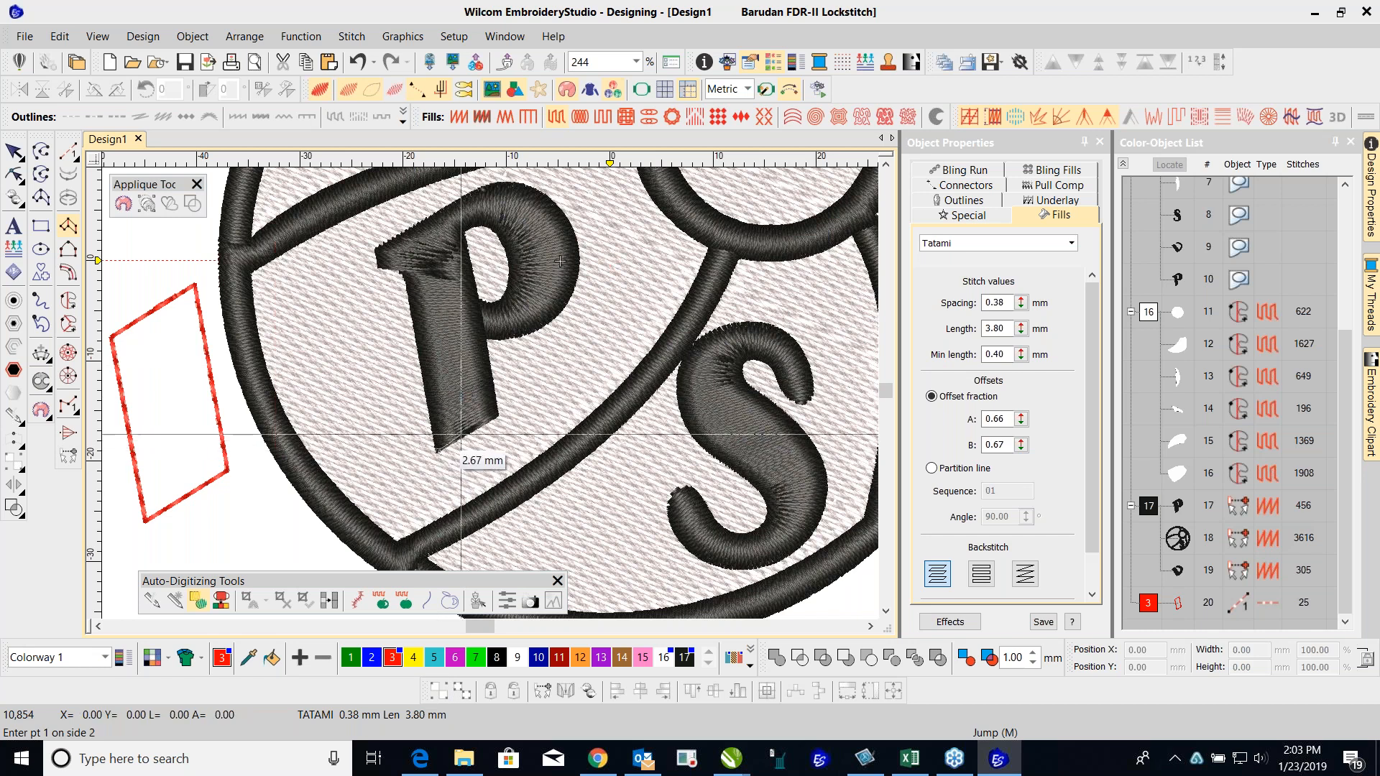
pyautogui.click(498, 415)
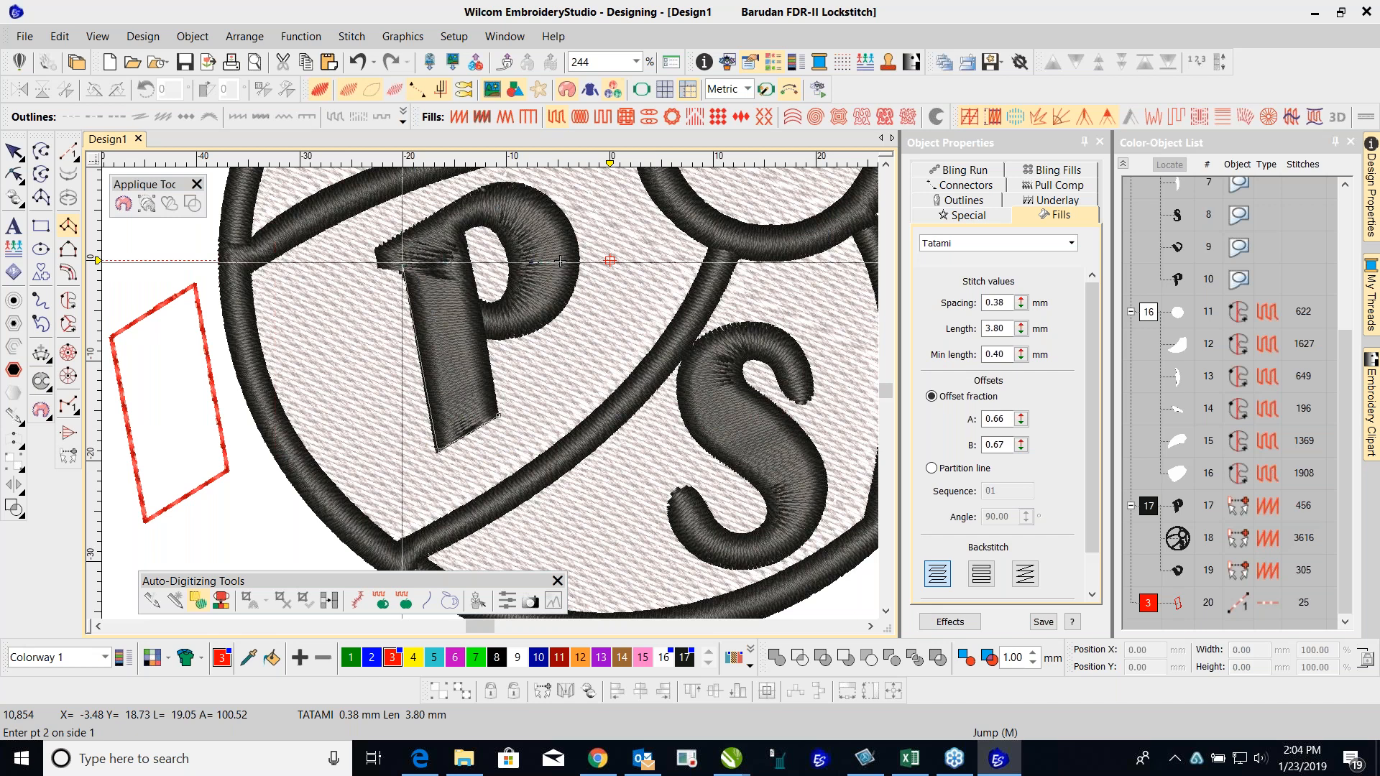
pyautogui.click(403, 262)
pyautogui.click(460, 237)
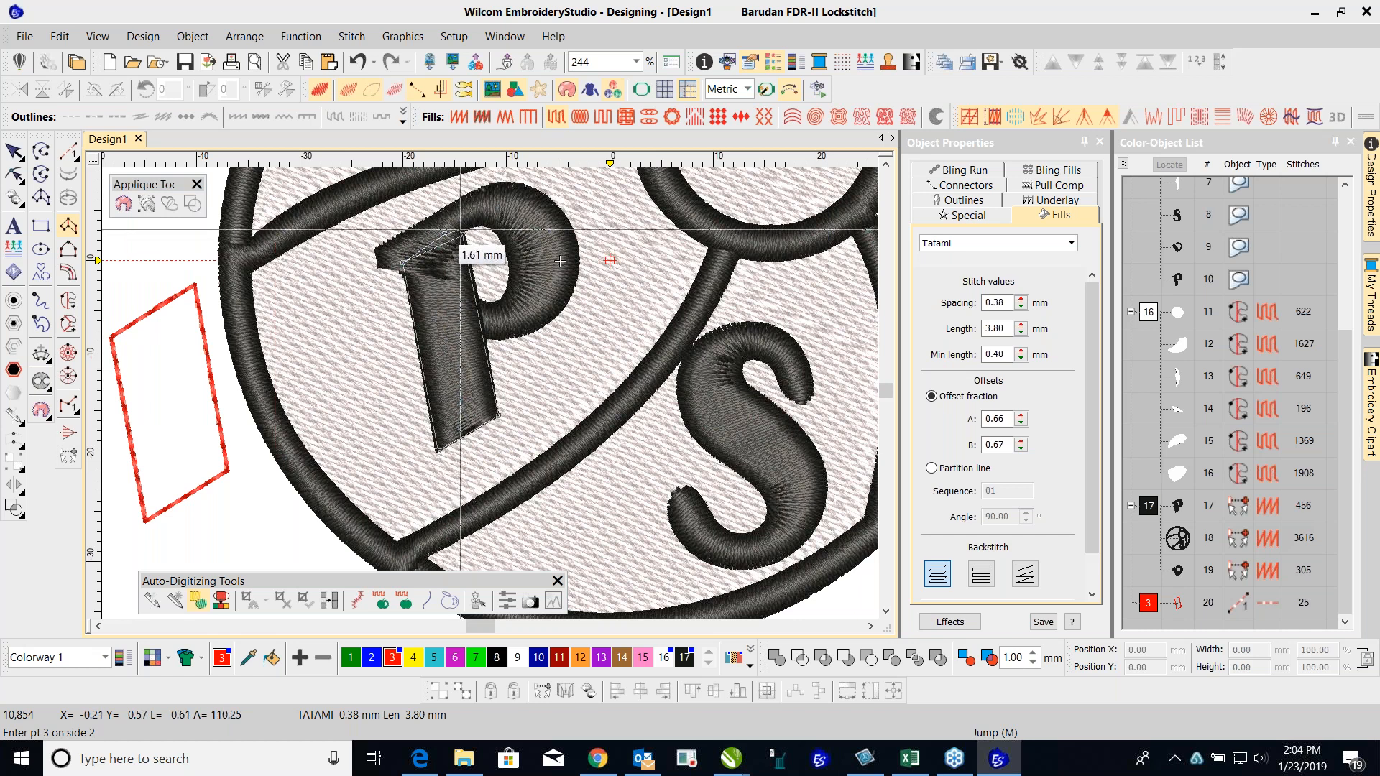
pyautogui.press('Return')
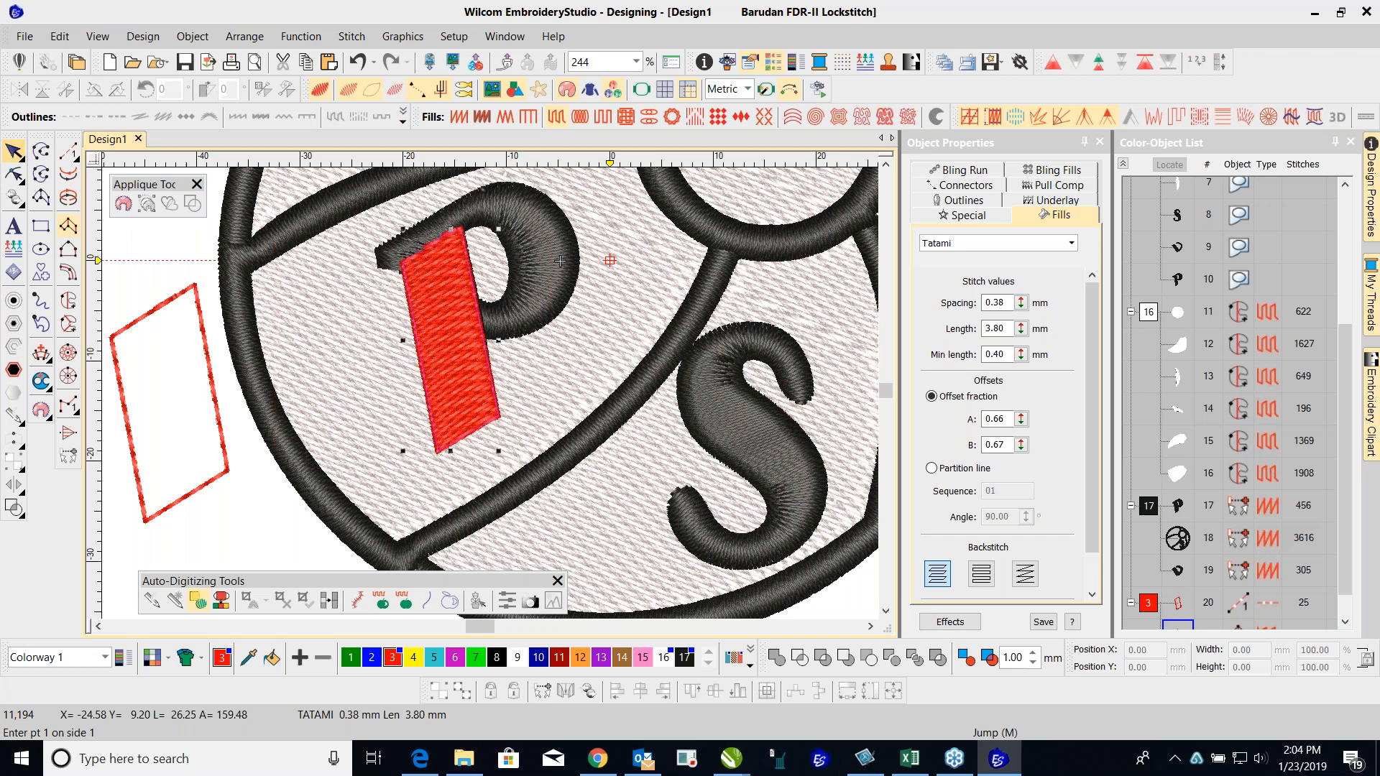
pyautogui.click(13, 150)
pyautogui.click(460, 117)
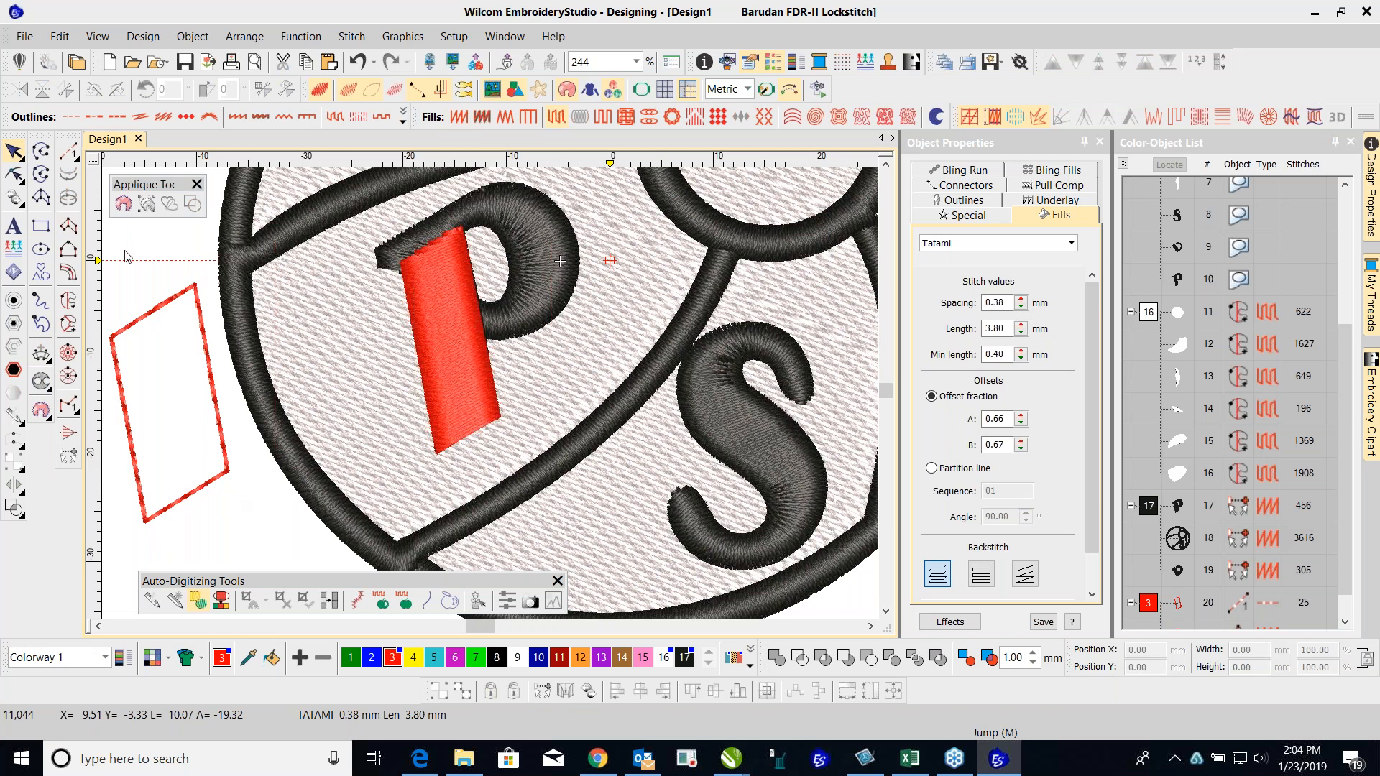
# Step: Start a second Column A shape at the P's serif tip, placing point pairs across the serif to the stem's upper edge
pyautogui.click(68, 225)
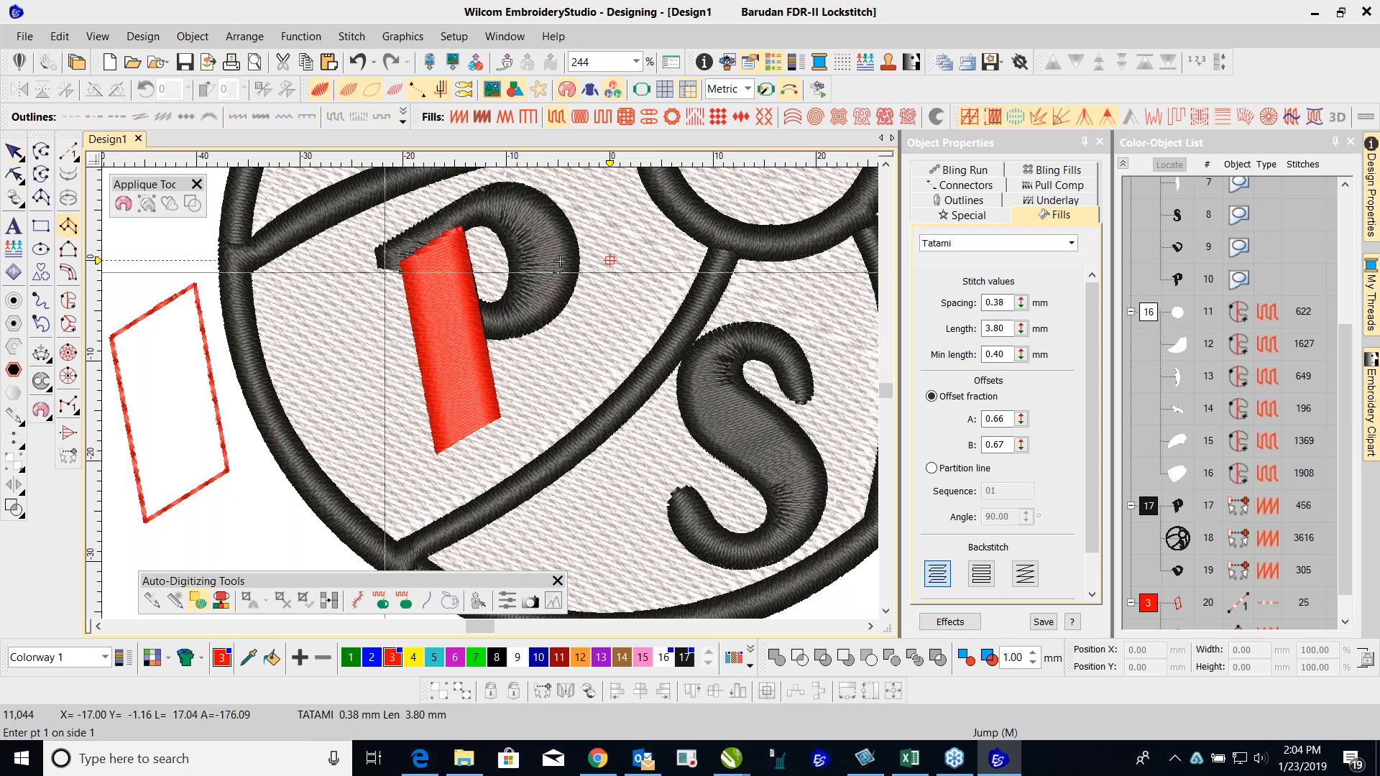
pyautogui.click(385, 269)
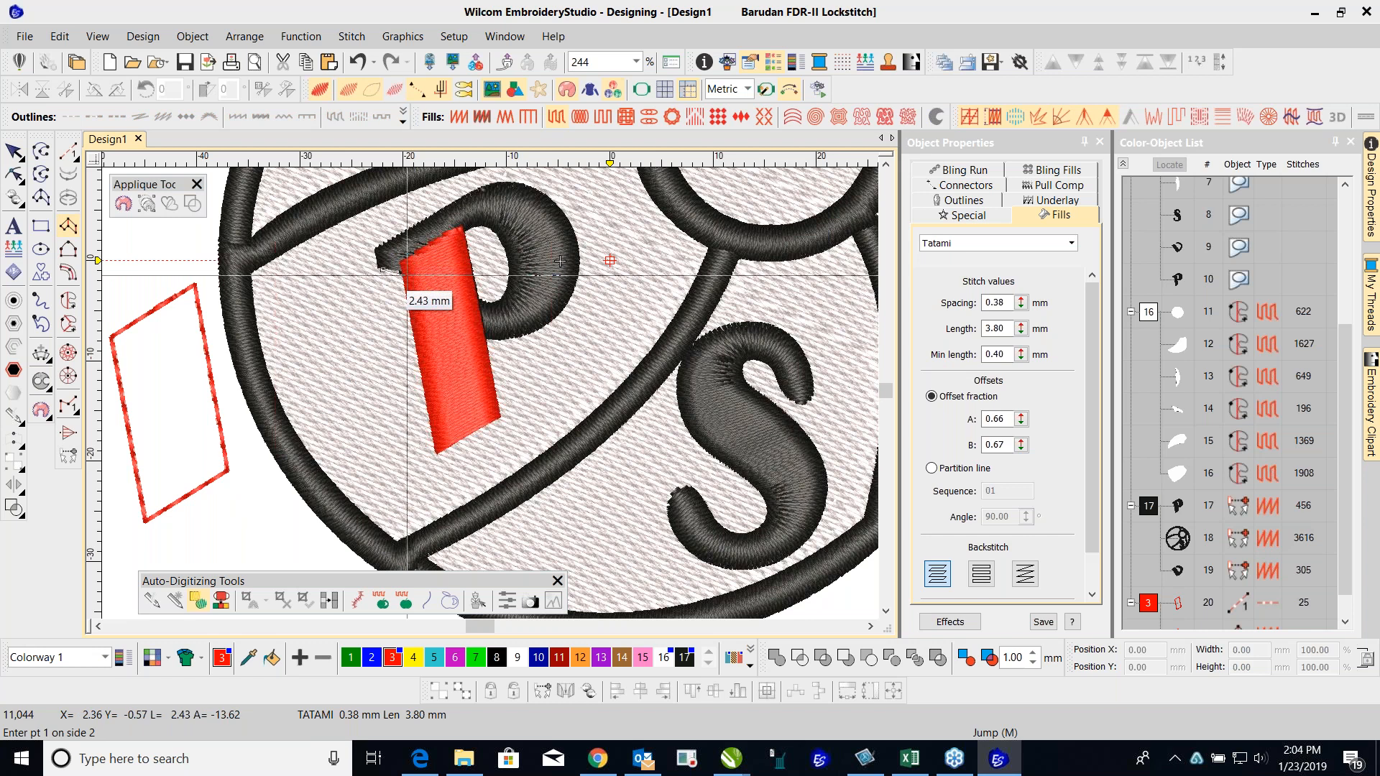
pyautogui.click(380, 249)
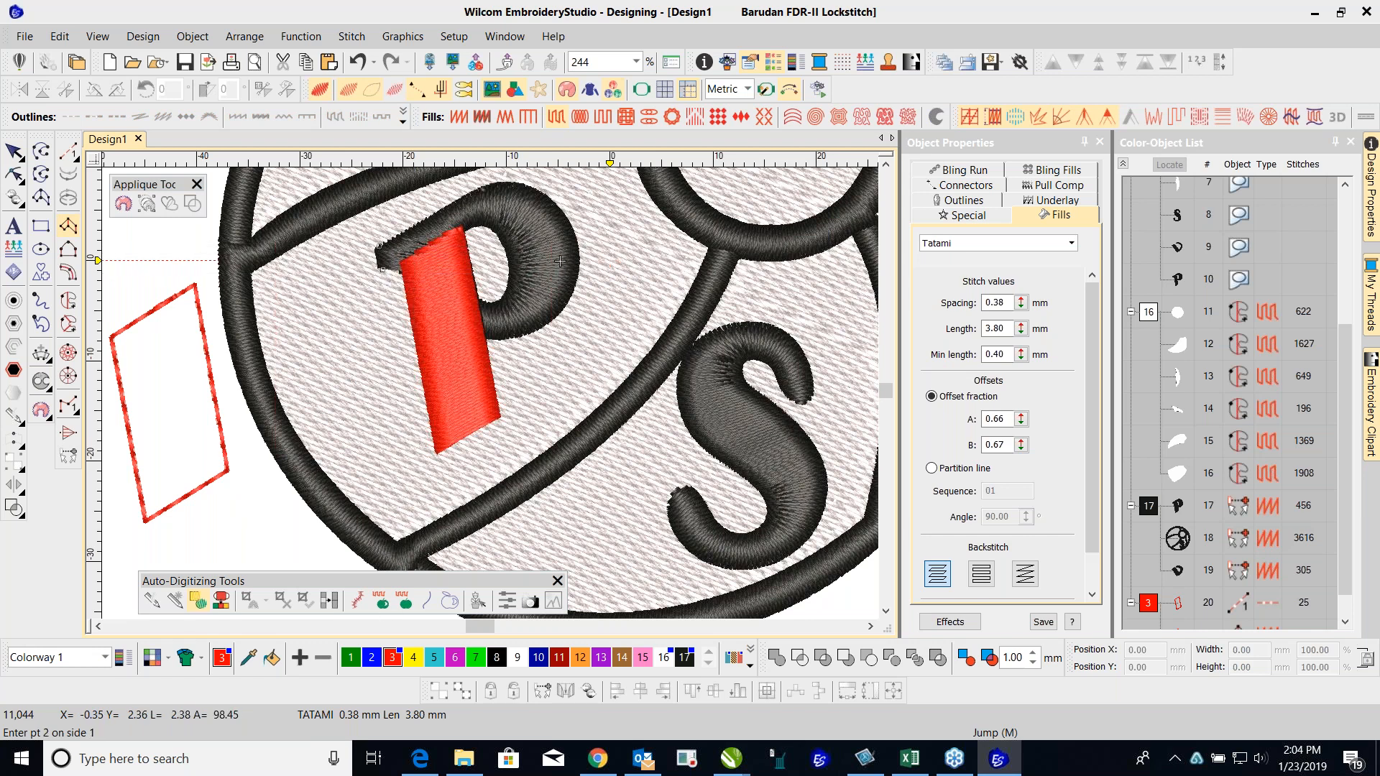
pyautogui.click(408, 268)
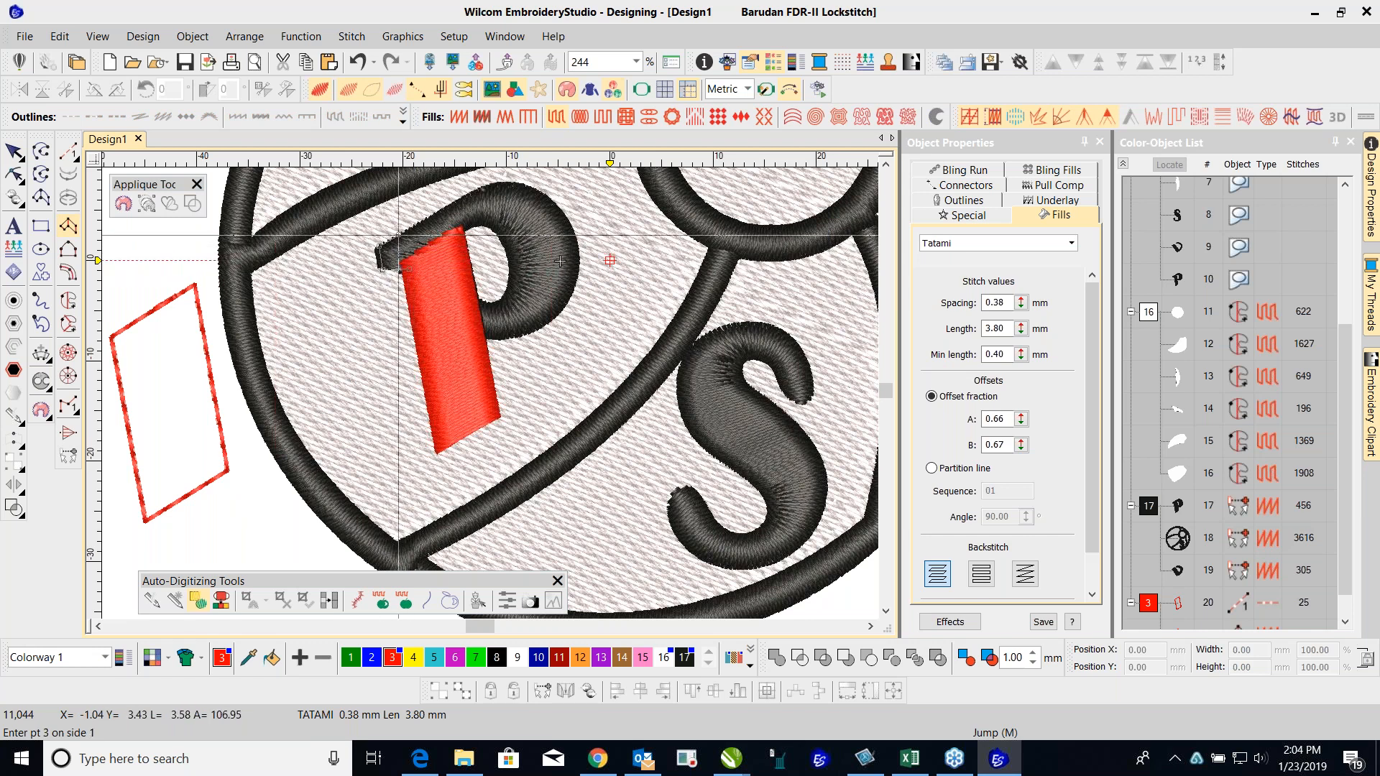
pyautogui.click(468, 226)
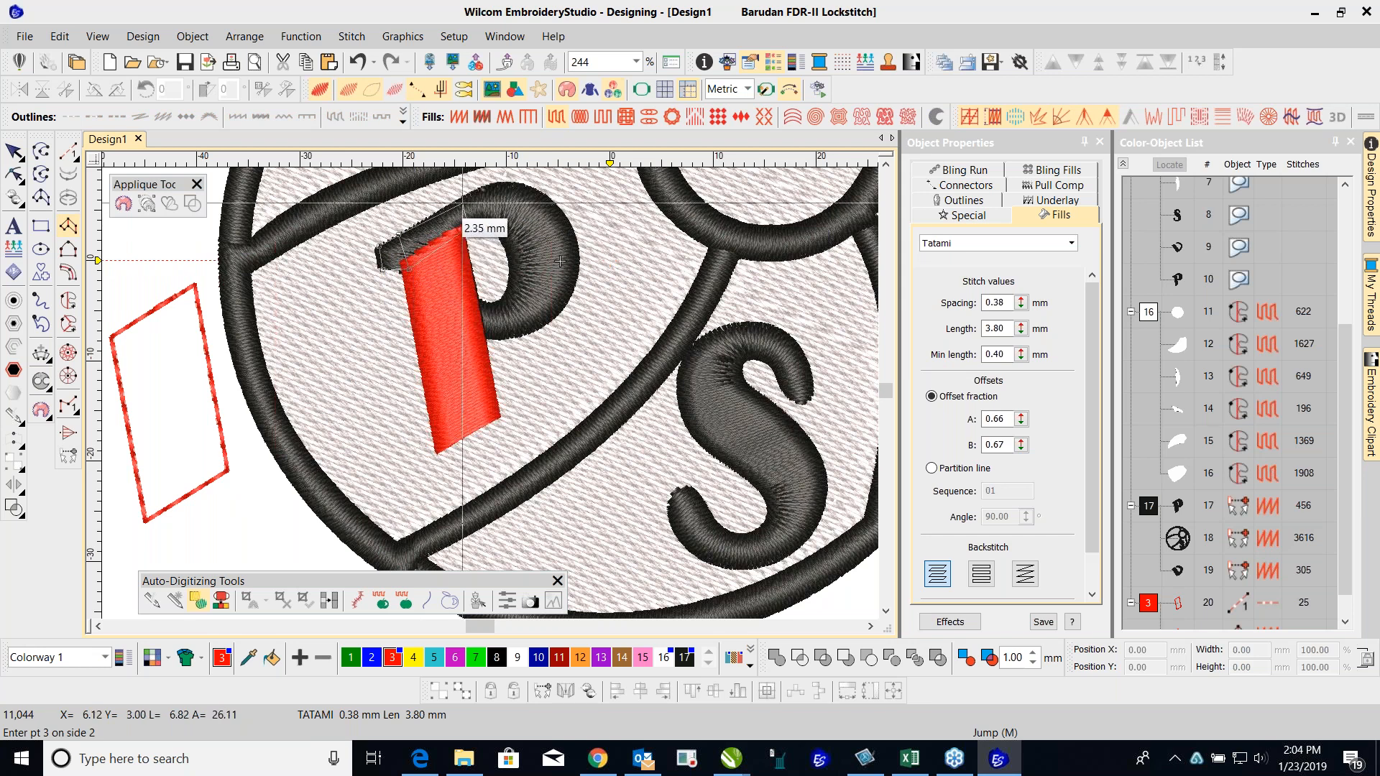
# Step: Continue the column's point pairs around the P's bowl back to the stem, complete it as a Satin fill, and deselect it
pyautogui.scroll(3, 560, 260)
pyautogui.click(497, 318)
pyautogui.click(507, 285)
pyautogui.click(554, 294)
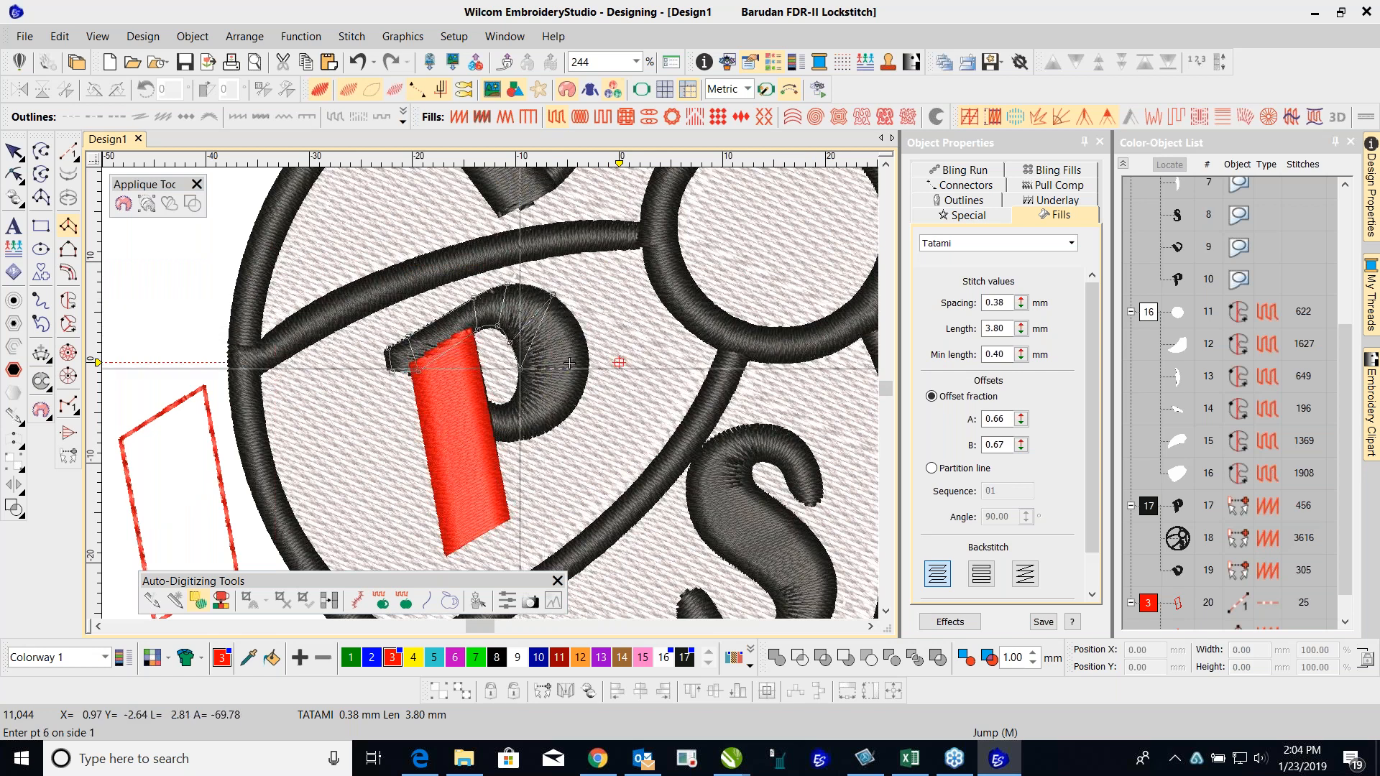
pyautogui.click(578, 359)
pyautogui.click(590, 351)
pyautogui.click(521, 388)
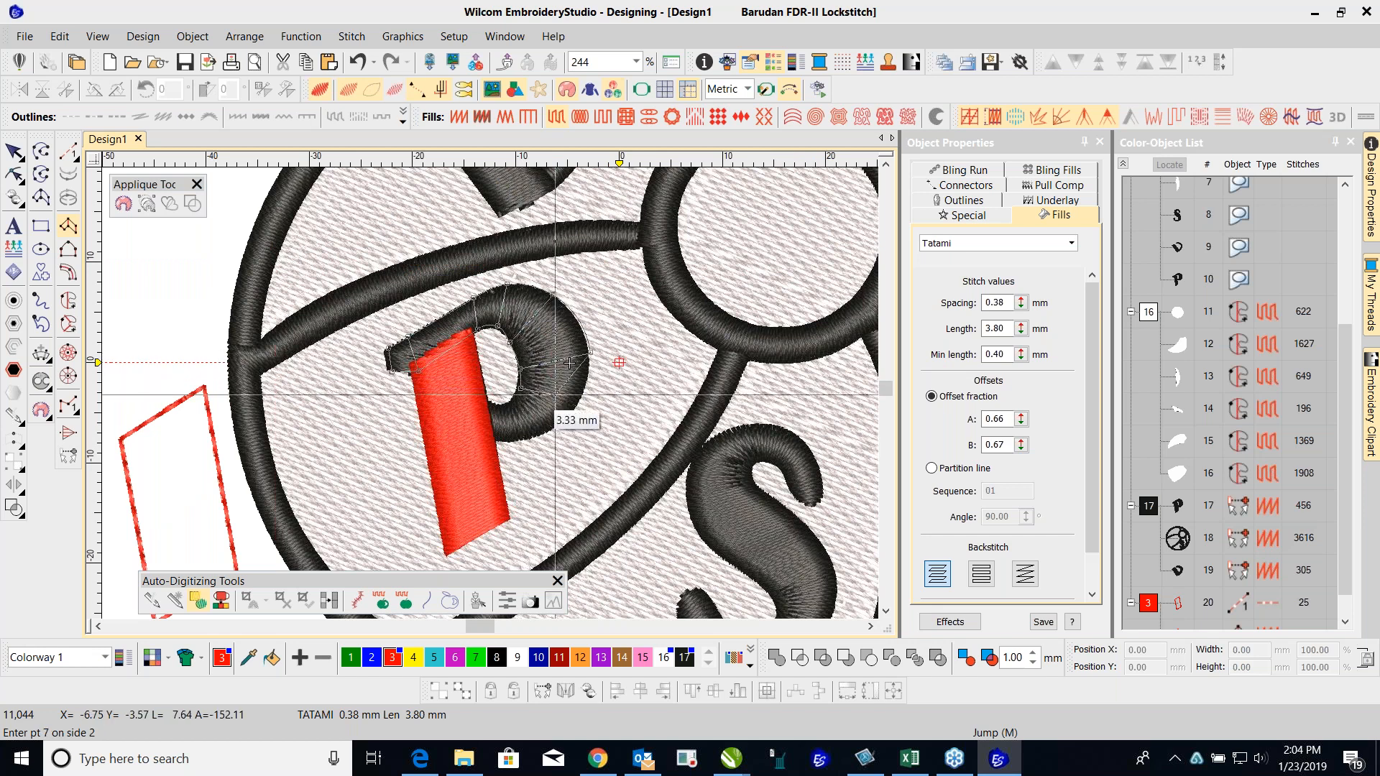
pyautogui.click(571, 411)
pyautogui.click(510, 405)
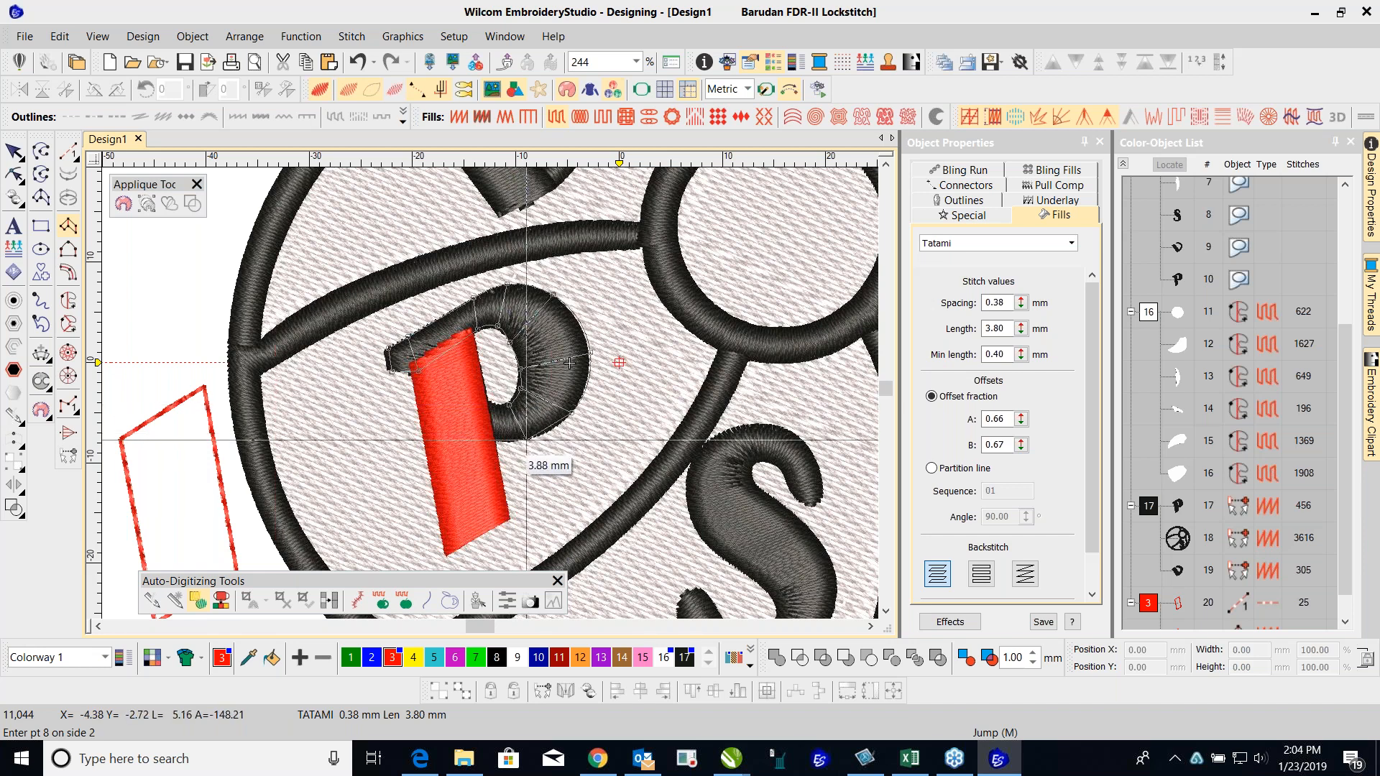
pyautogui.click(482, 399)
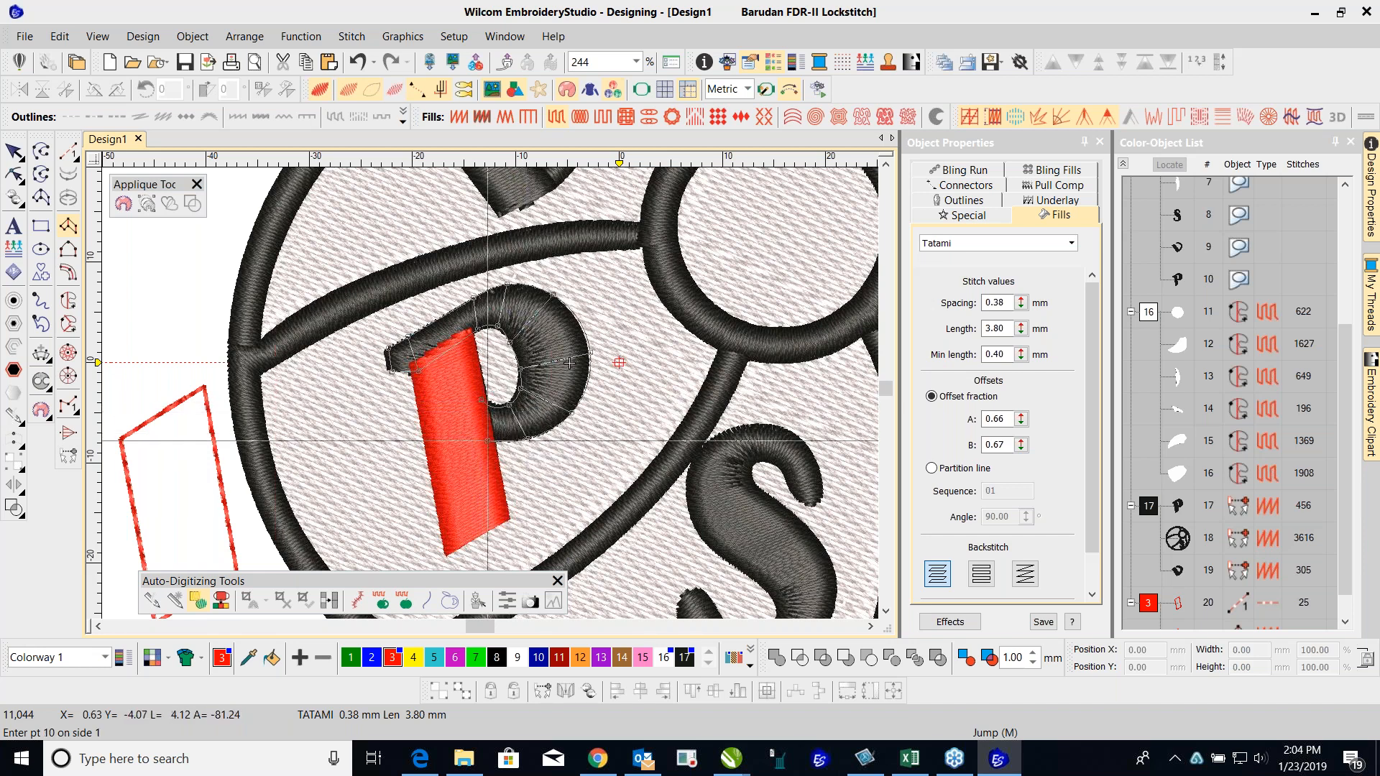
pyautogui.click(488, 440)
pyautogui.press('Return')
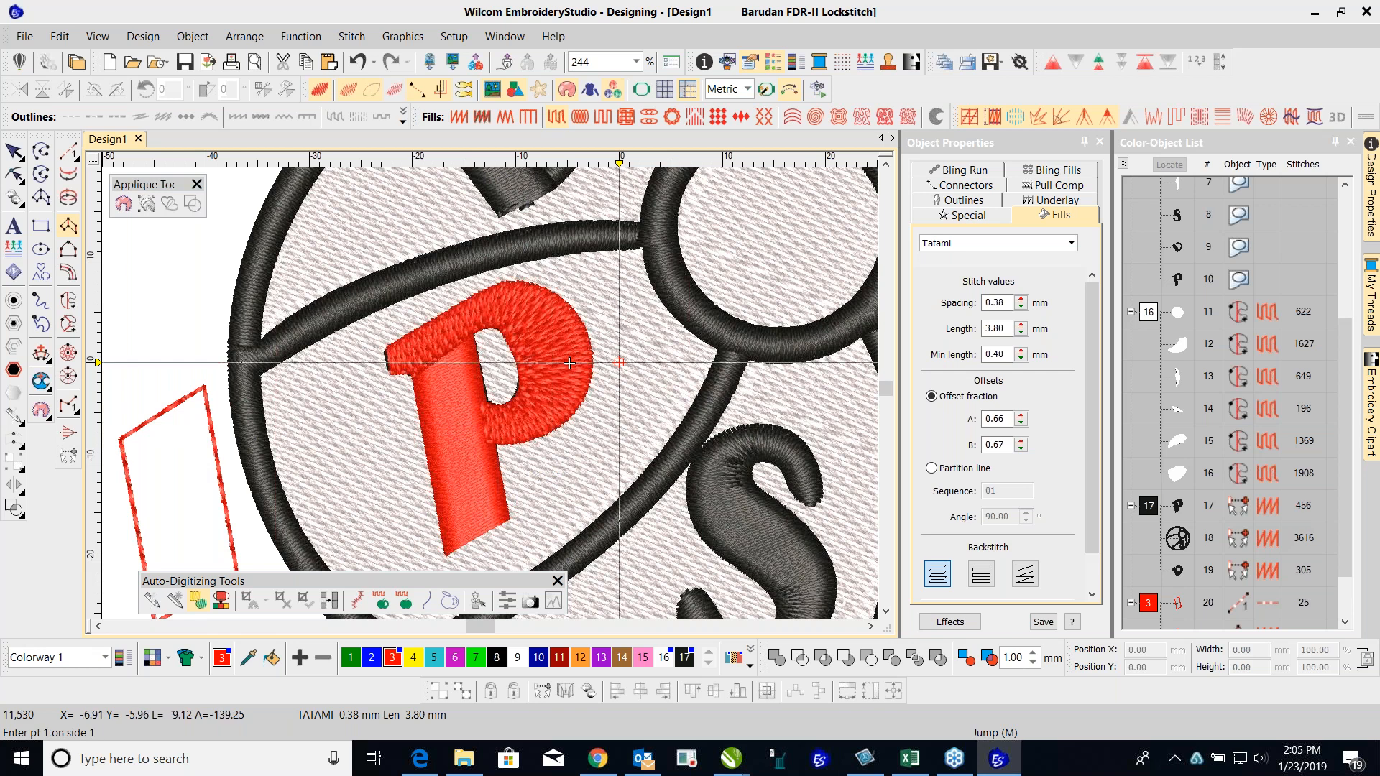
pyautogui.press('Escape')
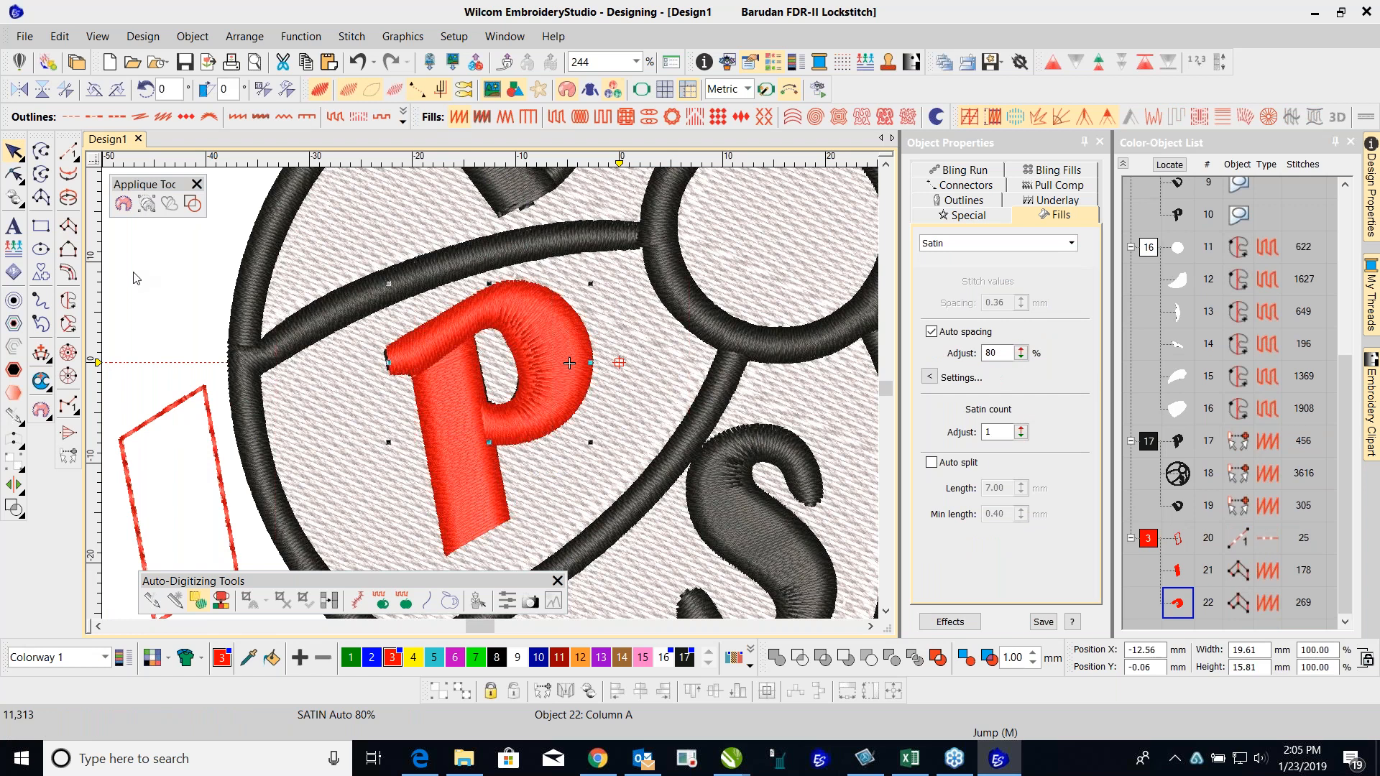
pyautogui.click(159, 294)
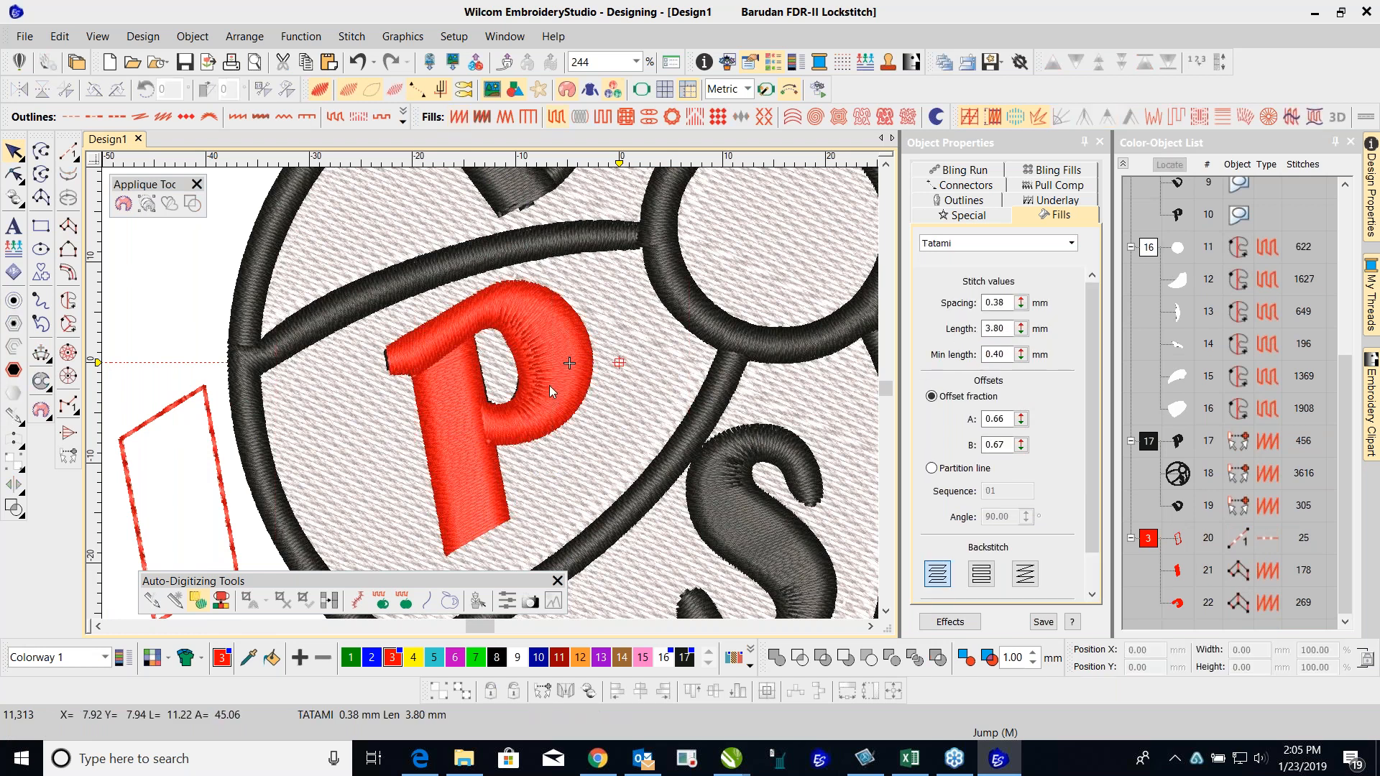
# Step: Select all three red objects and move them about 38 mm left and 5.5 mm down, outside the logo's circle
pyautogui.scroll(-2, 549, 383)
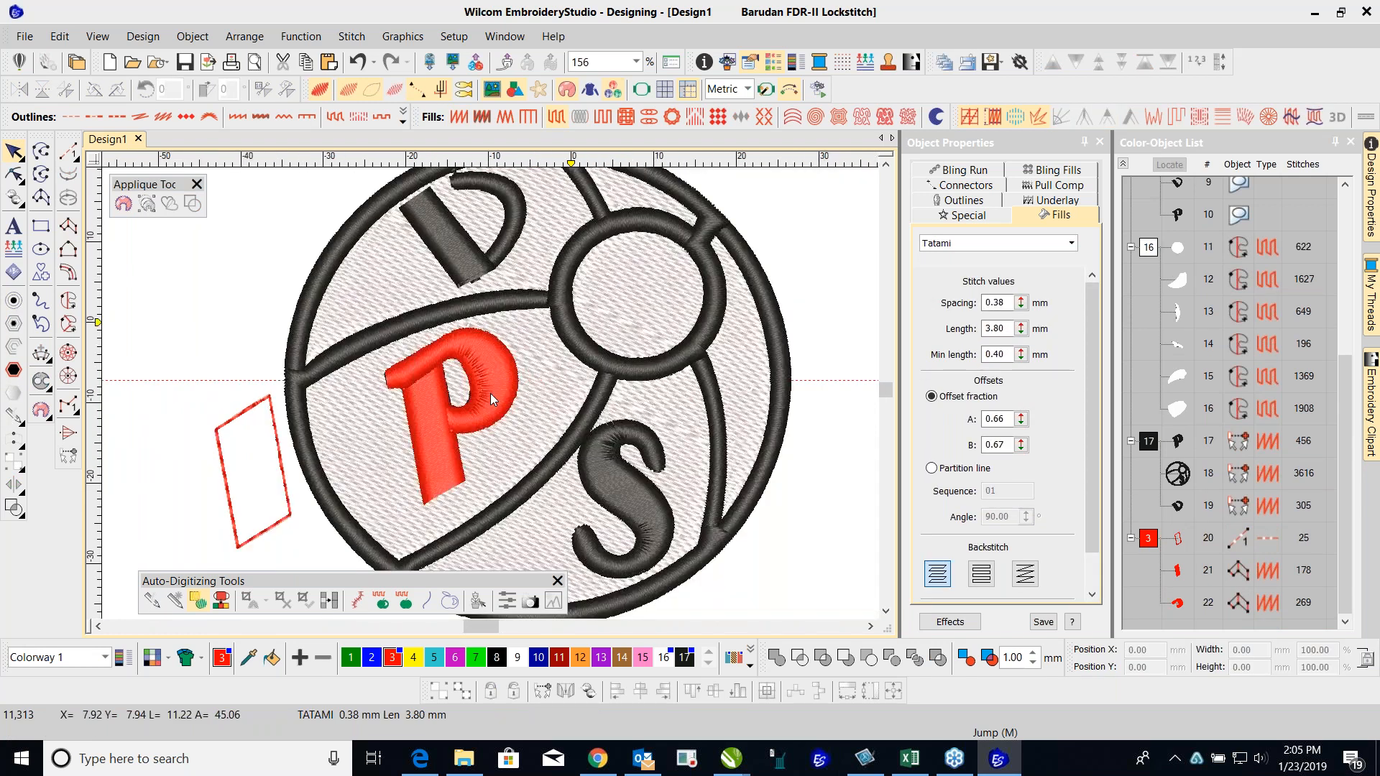
pyautogui.scroll(1, 491, 394)
pyautogui.click(1148, 542)
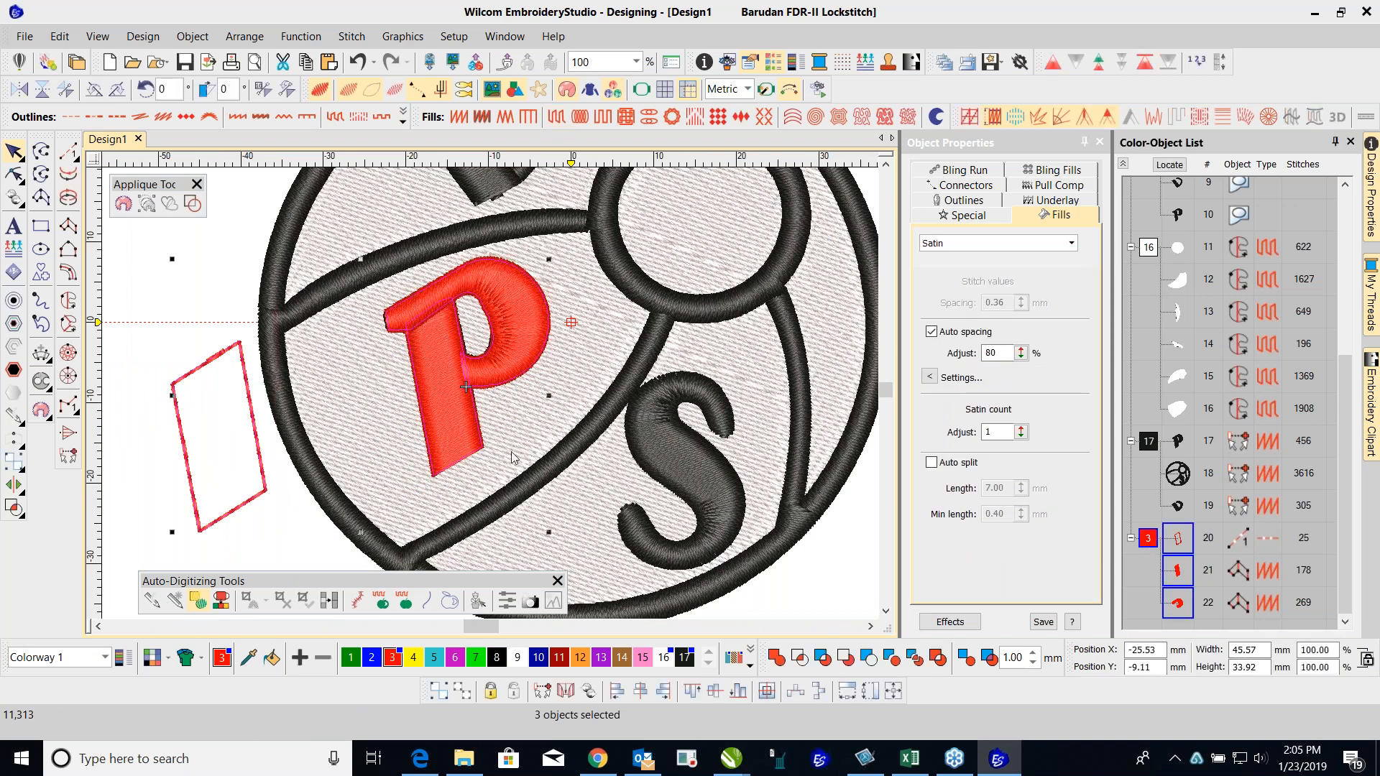
pyautogui.press('Left')
pyautogui.press('Left')
pyautogui.press('Left')
pyautogui.press('Left')
pyautogui.press('Left')
pyautogui.press('Left')
pyautogui.press('Left')
pyautogui.press('Left')
pyautogui.press('Left')
pyautogui.press('Left')
pyautogui.press('Left')
pyautogui.press('Left')
pyautogui.press('Left')
pyautogui.press('Left')
pyautogui.press('Left')
pyautogui.press('Left')
pyautogui.press('Left')
pyautogui.press('Left')
pyautogui.press('Left')
pyautogui.press('Left')
pyautogui.press('Left')
pyautogui.press('Left')
pyautogui.press('Left')
pyautogui.press('Left')
pyautogui.press('Left')
pyautogui.press('Left')
pyautogui.press('Left')
pyautogui.press('Left')
pyautogui.press('Left')
pyautogui.press('Left')
pyautogui.press('Left')
pyautogui.press('Left')
pyautogui.press('Left')
pyautogui.press('Left')
pyautogui.press('Left')
pyautogui.press('Left')
pyautogui.press('Left')
pyautogui.press('Left')
pyautogui.press('Left')
pyautogui.press('Left')
pyautogui.press('Left')
pyautogui.press('Left')
pyautogui.press('Left')
pyautogui.press('Left')
pyautogui.press('Left')
pyautogui.press('Left')
pyautogui.press('Left')
pyautogui.press('Left')
pyautogui.press('Left')
pyautogui.press('Left')
pyautogui.press('Left')
pyautogui.press('Left')
pyautogui.press('Left')
pyautogui.press('Left')
pyautogui.press('Left')
pyautogui.press('Left')
pyautogui.press('Left')
pyautogui.press('Left')
pyautogui.press('Left')
pyautogui.press('Left')
pyautogui.press('Left')
pyautogui.press('Left')
pyautogui.press('Left')
pyautogui.press('Left')
pyautogui.press('Left')
pyautogui.press('Left')
pyautogui.press('Left')
pyautogui.press('Left')
pyautogui.press('Left')
pyautogui.press('Left')
pyautogui.press('Left')
pyautogui.press('Left')
pyautogui.press('Left')
pyautogui.press('Left')
pyautogui.press('Left')
pyautogui.press('Left')
pyautogui.press('Left')
pyautogui.press('Left')
pyautogui.press('Left')
pyautogui.press('Left')
pyautogui.press('Left')
pyautogui.press('Left')
pyautogui.press('Left')
pyautogui.press('Left')
pyautogui.press('Left')
pyautogui.press('Left')
pyautogui.press('Left')
pyautogui.press('Left')
pyautogui.press('Left')
pyautogui.press('Left')
pyautogui.press('Left')
pyautogui.press('Left')
pyautogui.press('Left')
pyautogui.press('Left')
pyautogui.press('Left')
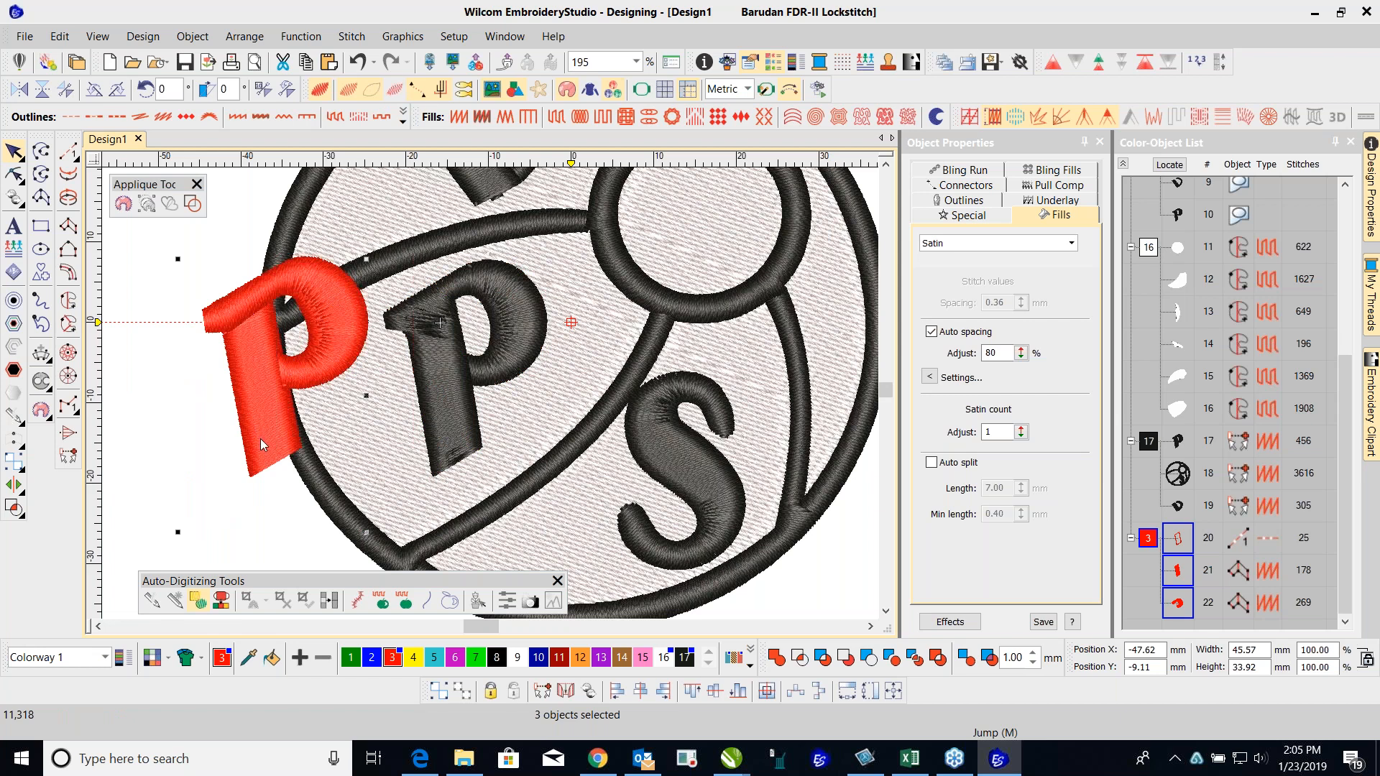
pyautogui.click(238, 220)
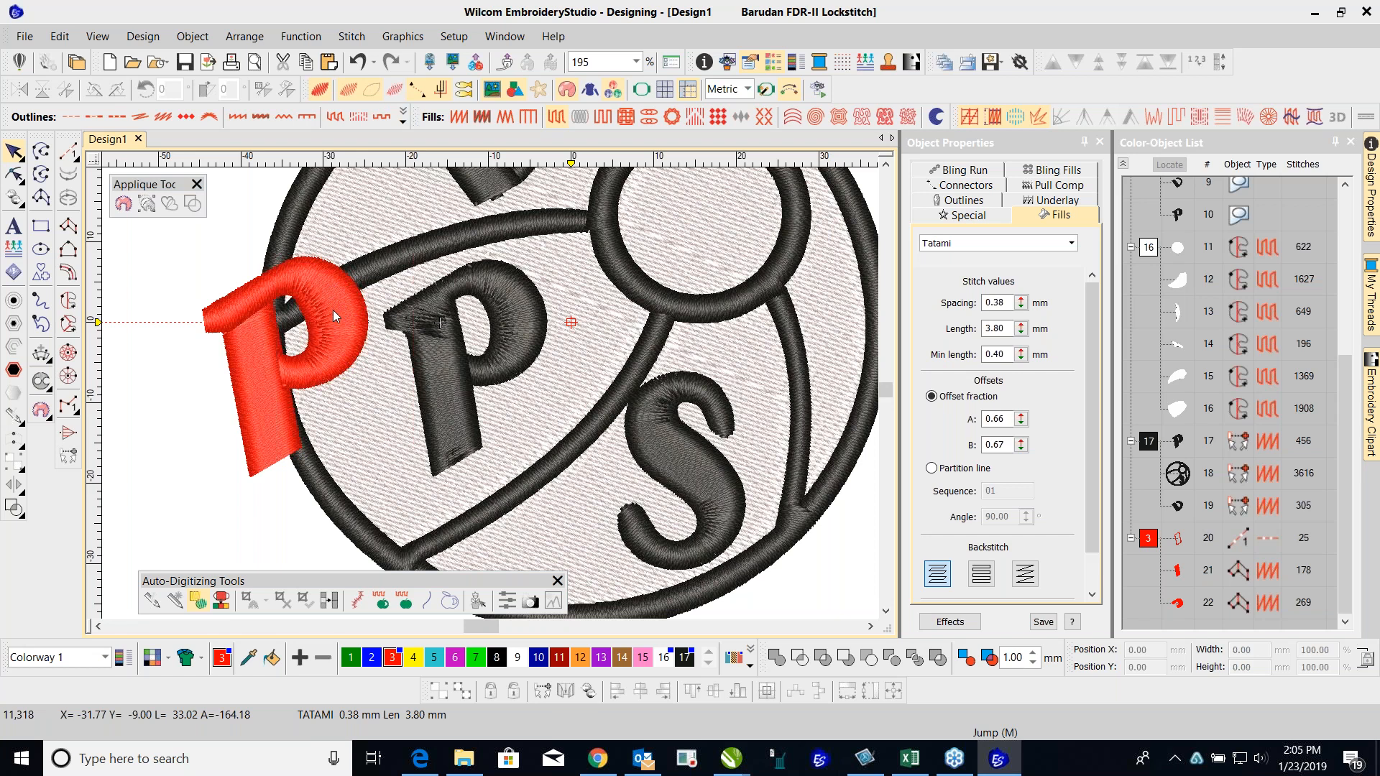
pyautogui.click(1147, 540)
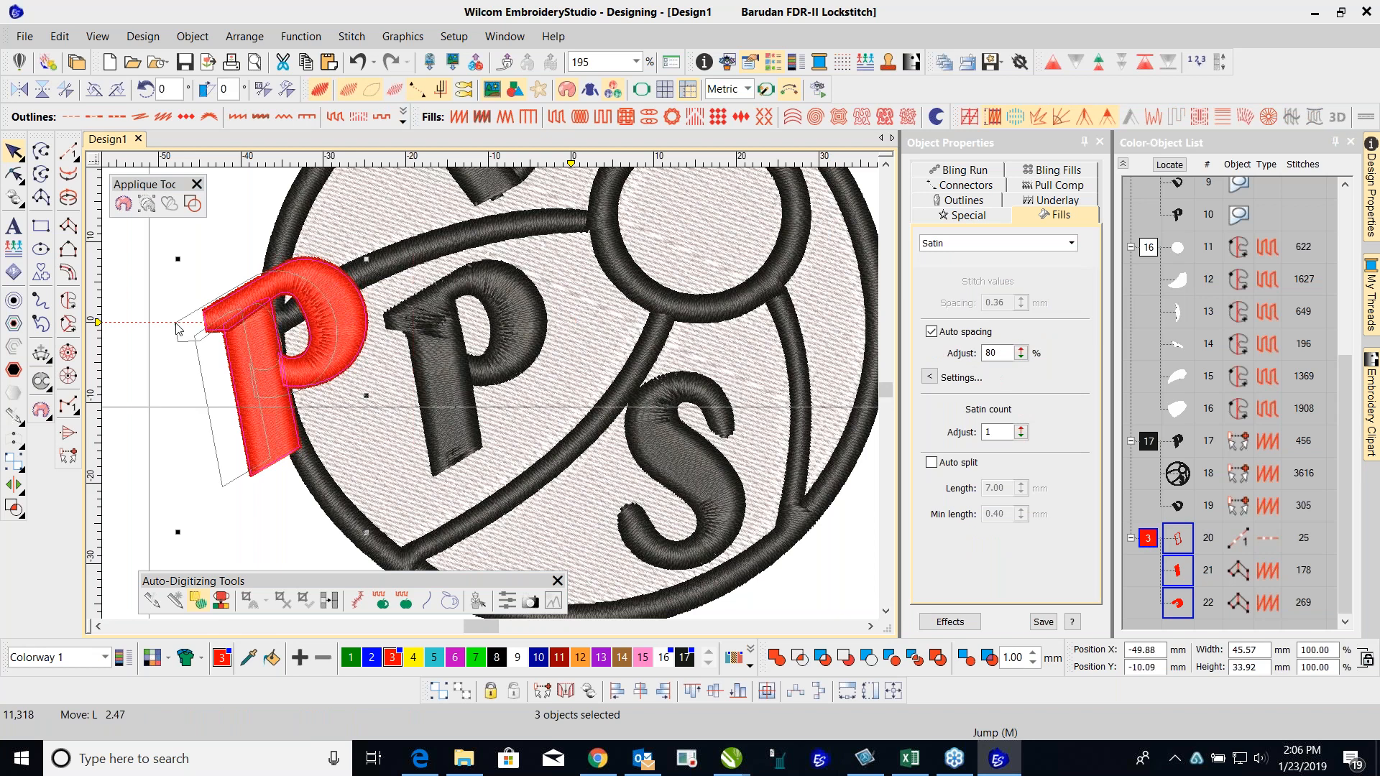
pyautogui.moveTo(293, 295); pyautogui.dragTo(160, 321)
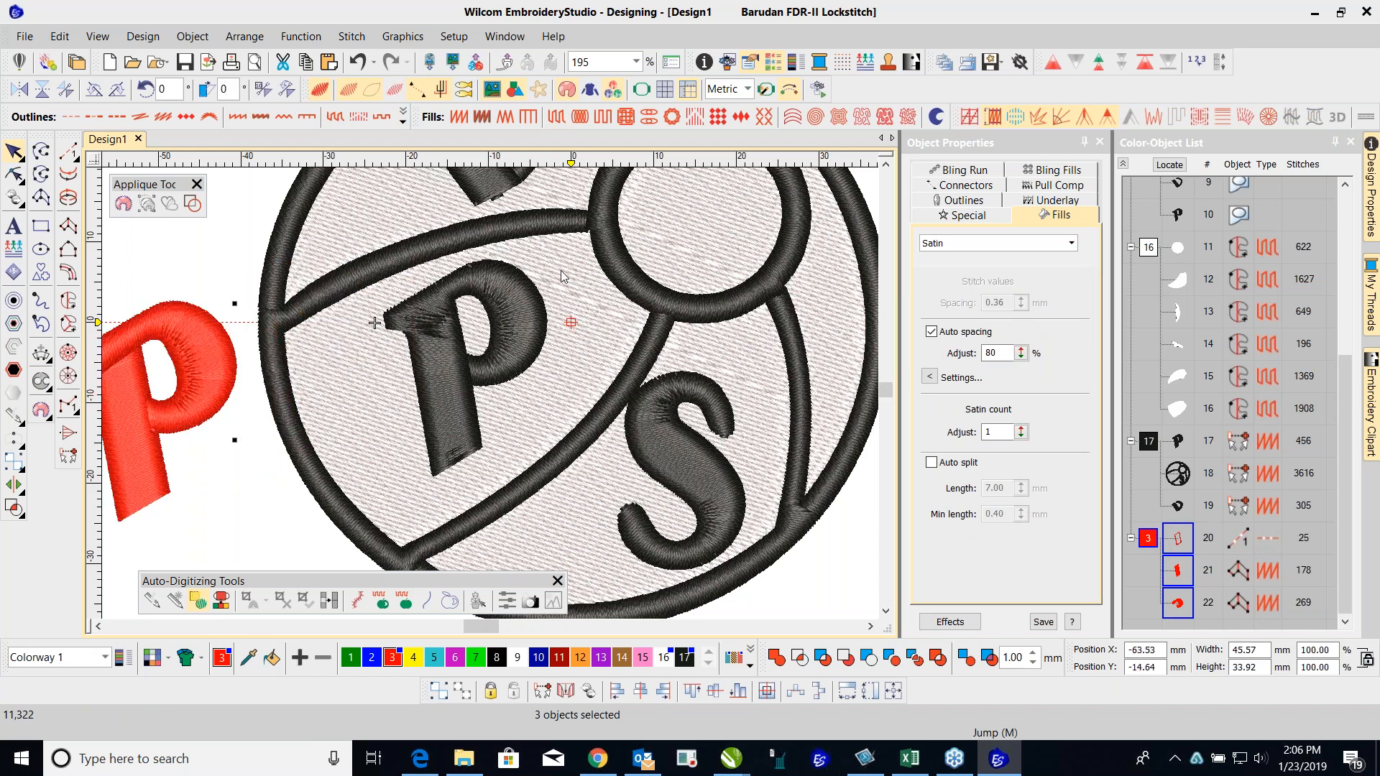
# Step: Examine the stitching of the black P, S and D and compare them with the redigitized red P, leaving nothing selected
pyautogui.scroll(-3, 563, 276)
pyautogui.scroll(4, 561, 421)
pyautogui.scroll(-2, 491, 397)
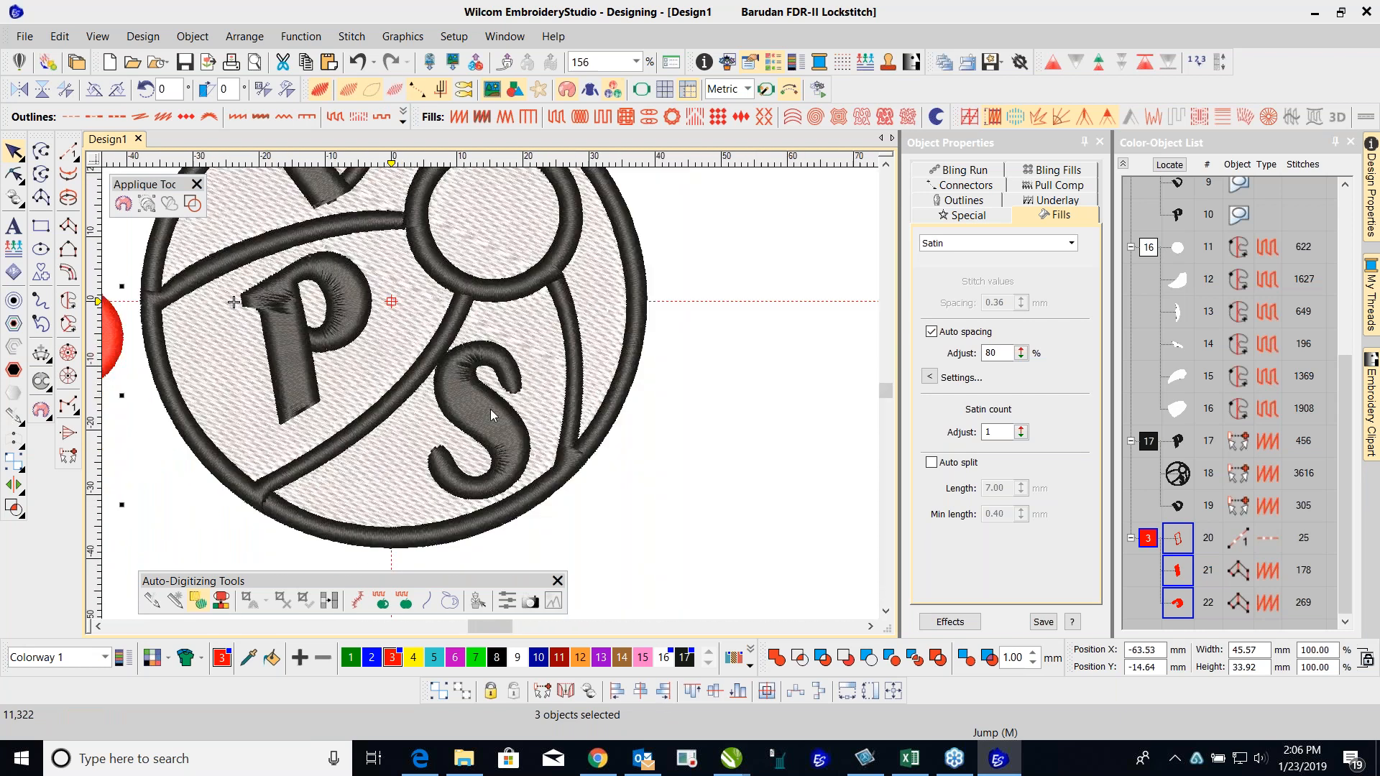
pyautogui.scroll(2, 491, 397)
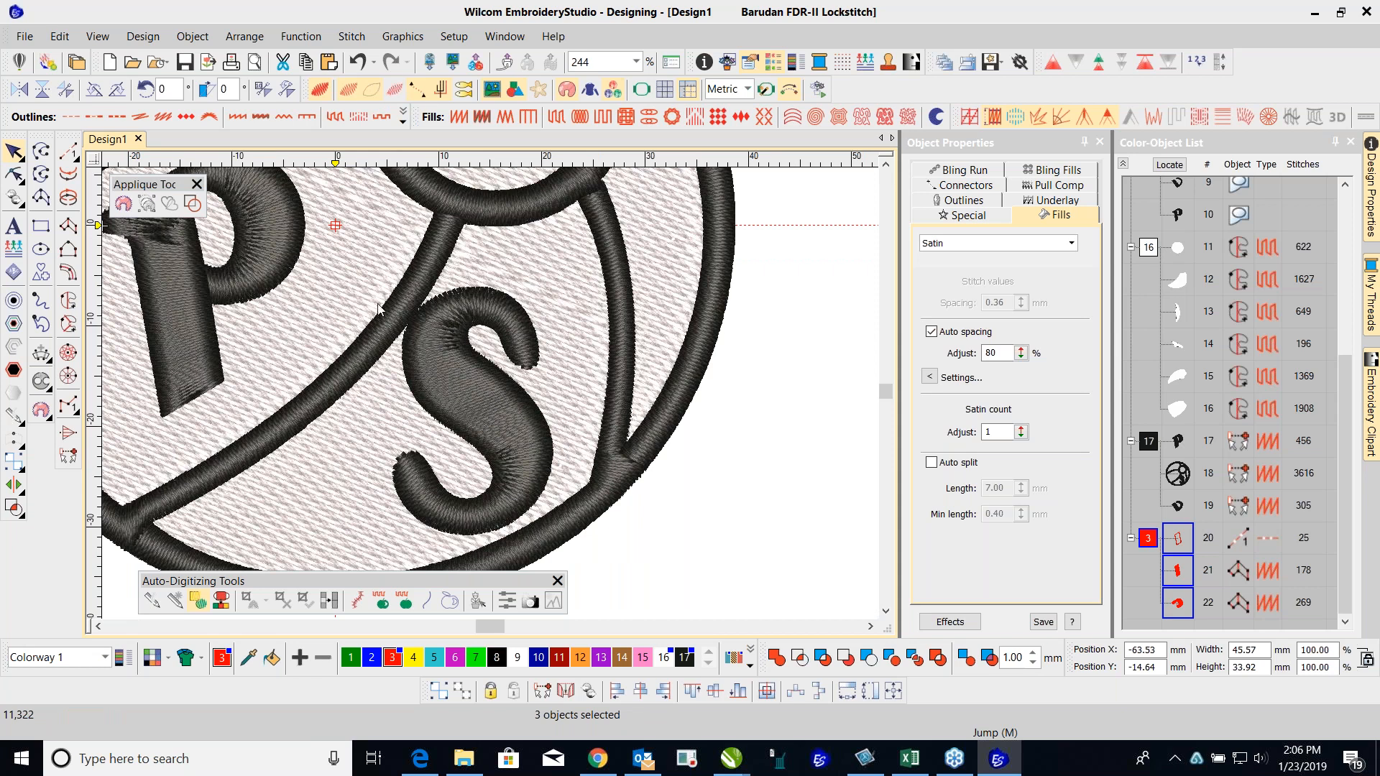
pyautogui.scroll(-2, 491, 397)
pyautogui.scroll(1, 493, 392)
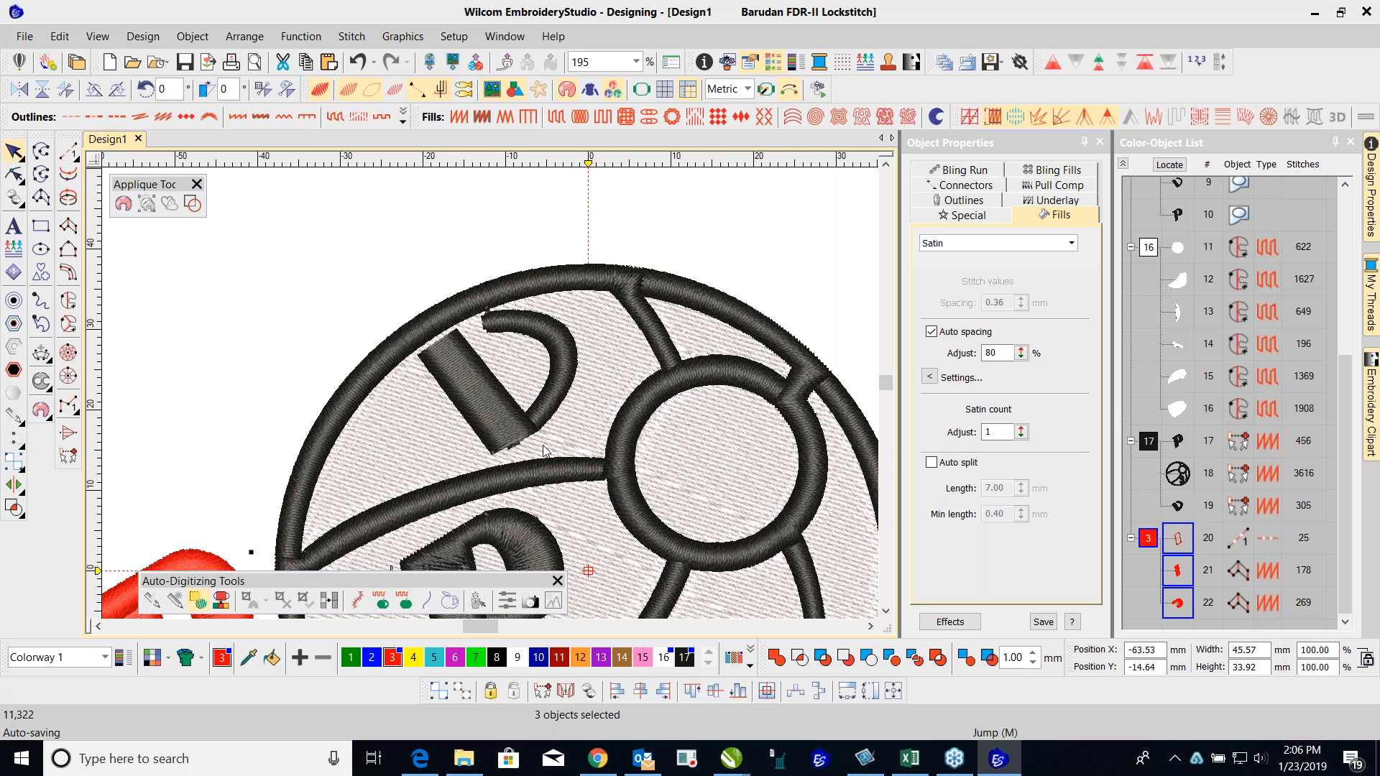
pyautogui.scroll(-2, 543, 451)
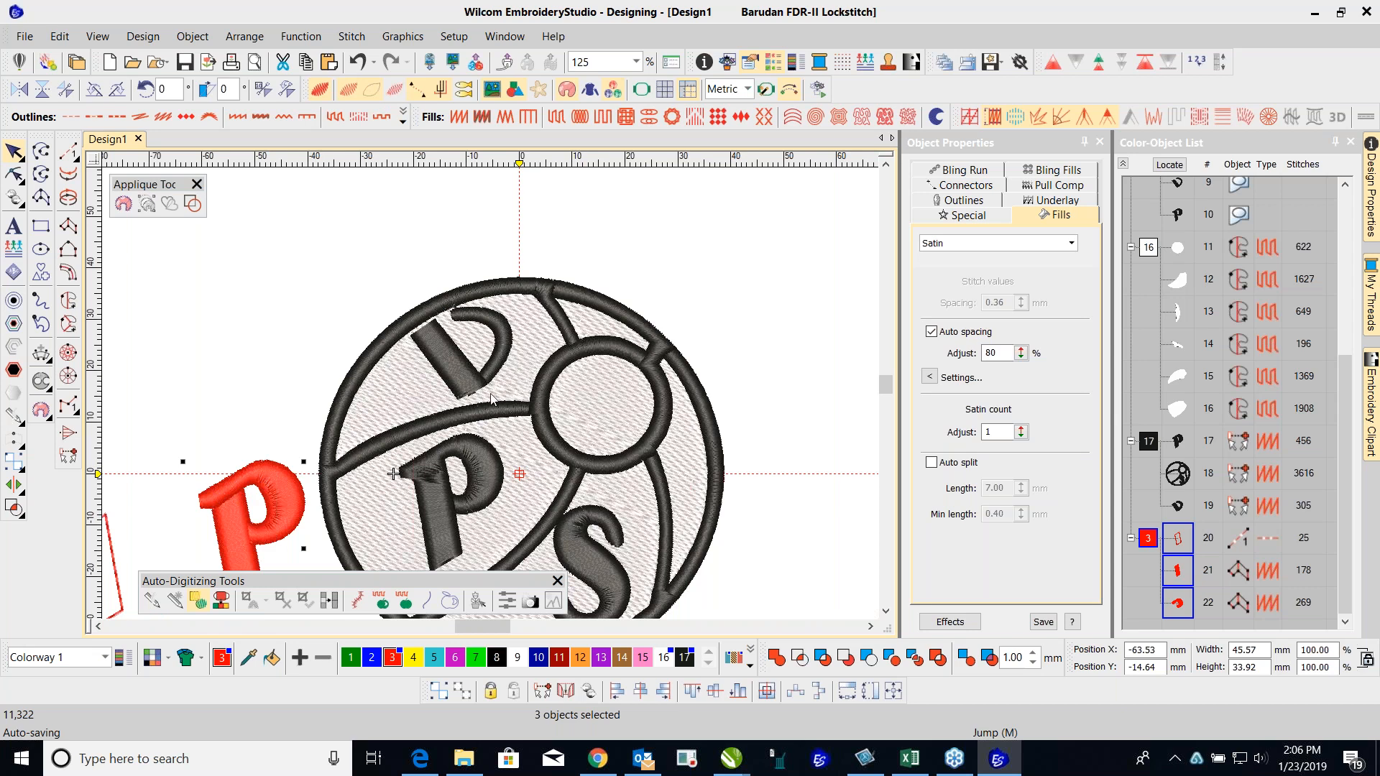
pyautogui.scroll(2, 491, 396)
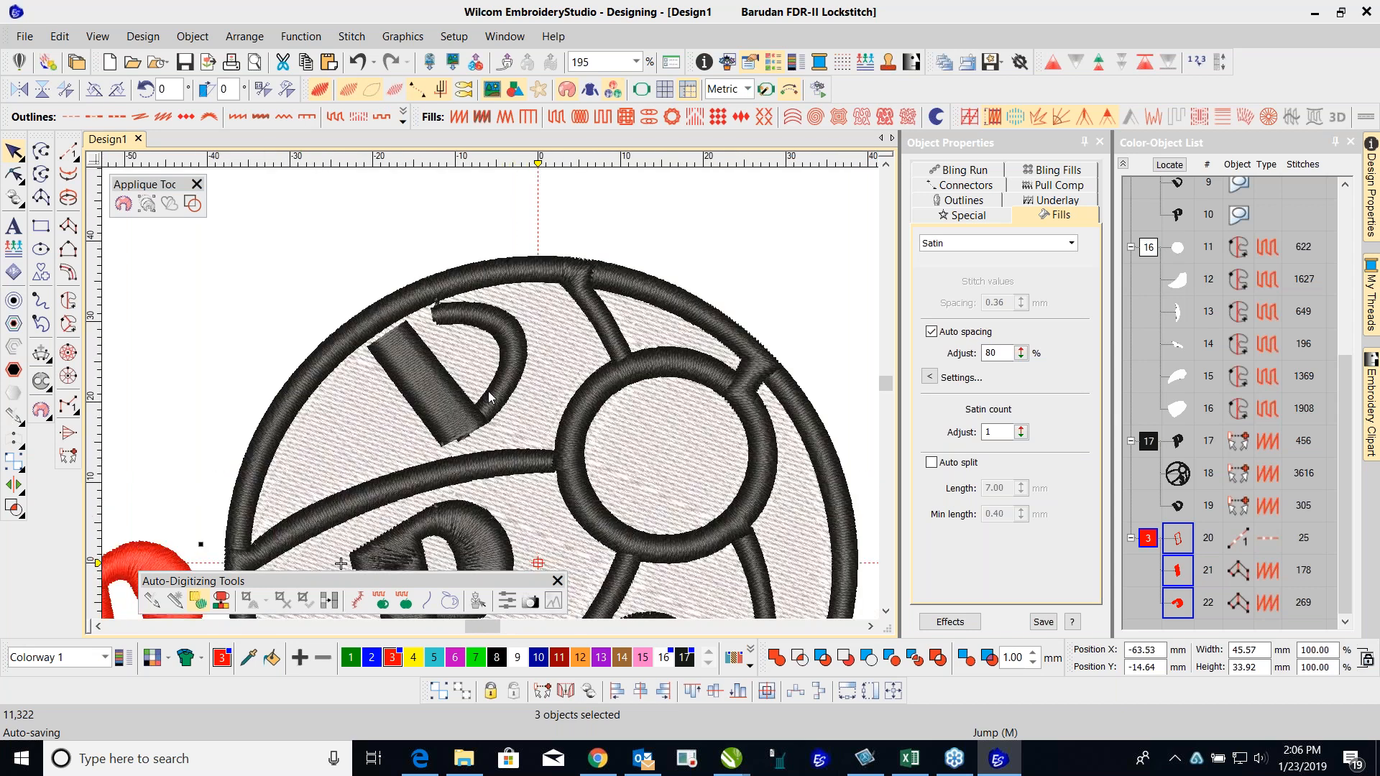
pyautogui.scroll(-2, 491, 396)
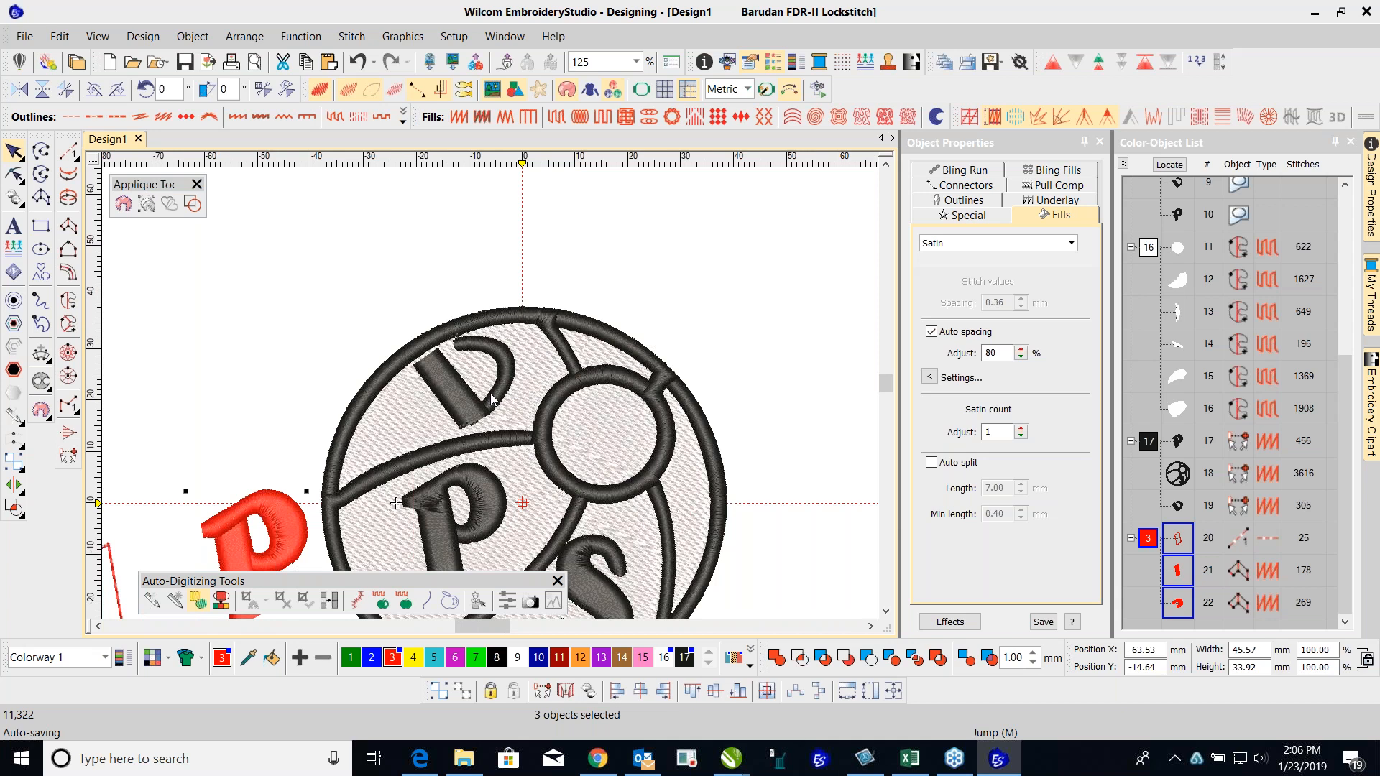
pyautogui.scroll(-1, 491, 396)
pyautogui.scroll(1, 356, 480)
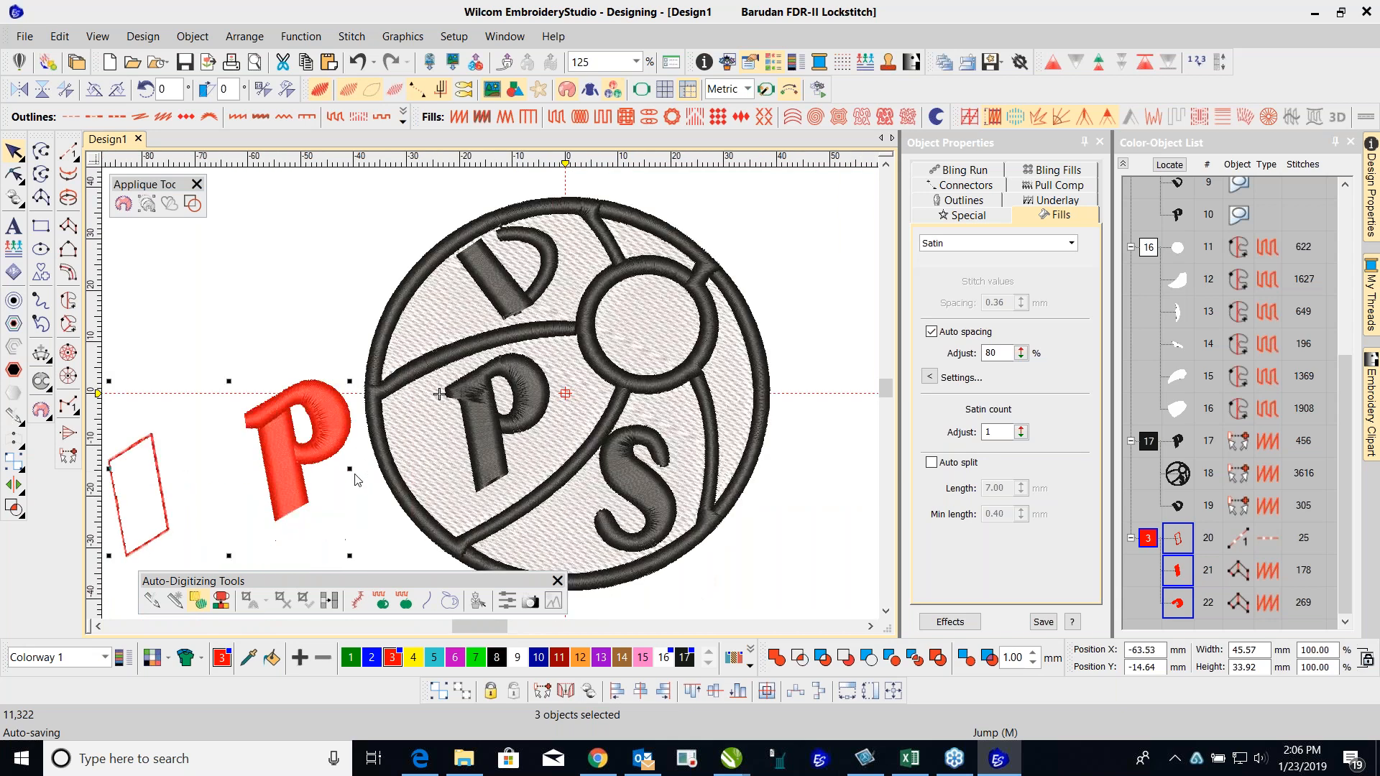
pyautogui.click(253, 313)
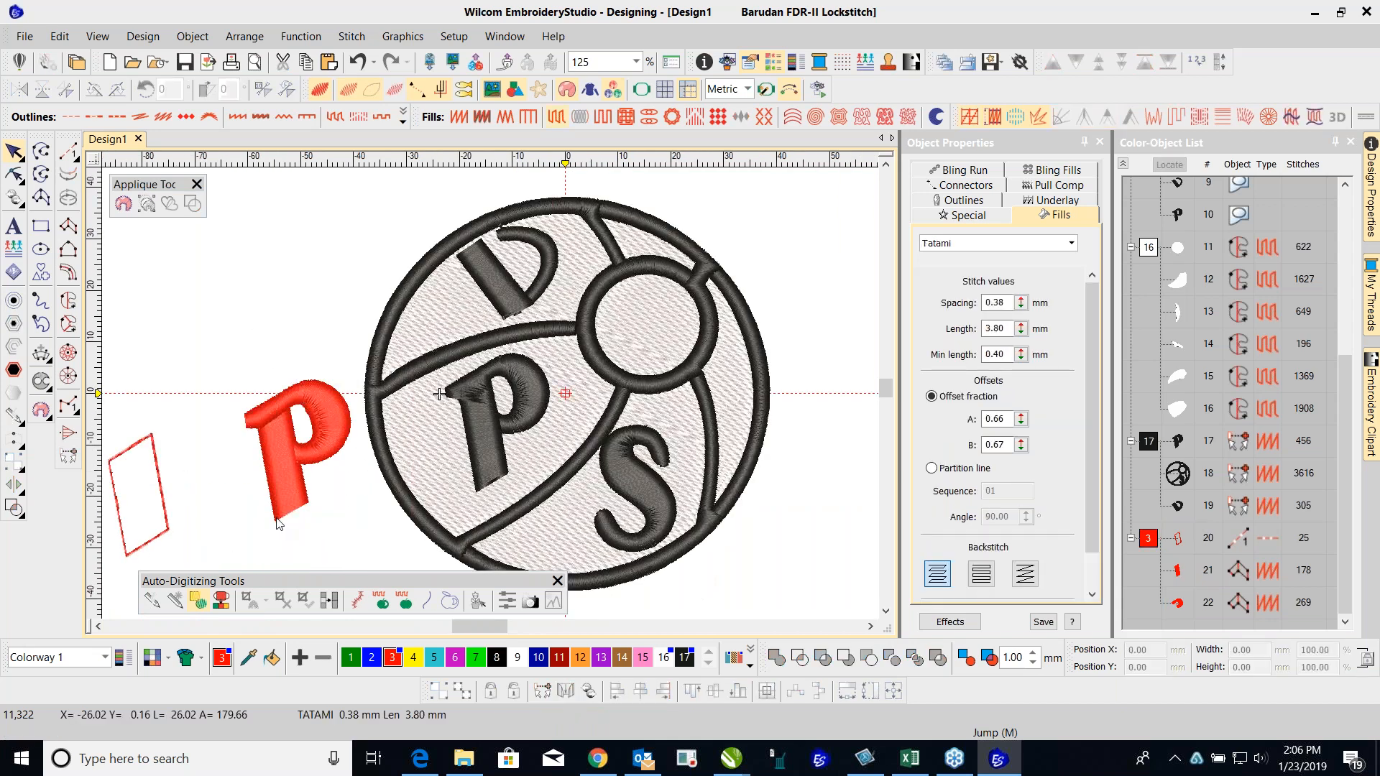
# Step: Place a copy of the red P's stem above the red P and delete that copy
pyautogui.click(304, 505)
pyautogui.moveTo(306, 505); pyautogui.dragTo(326, 335)
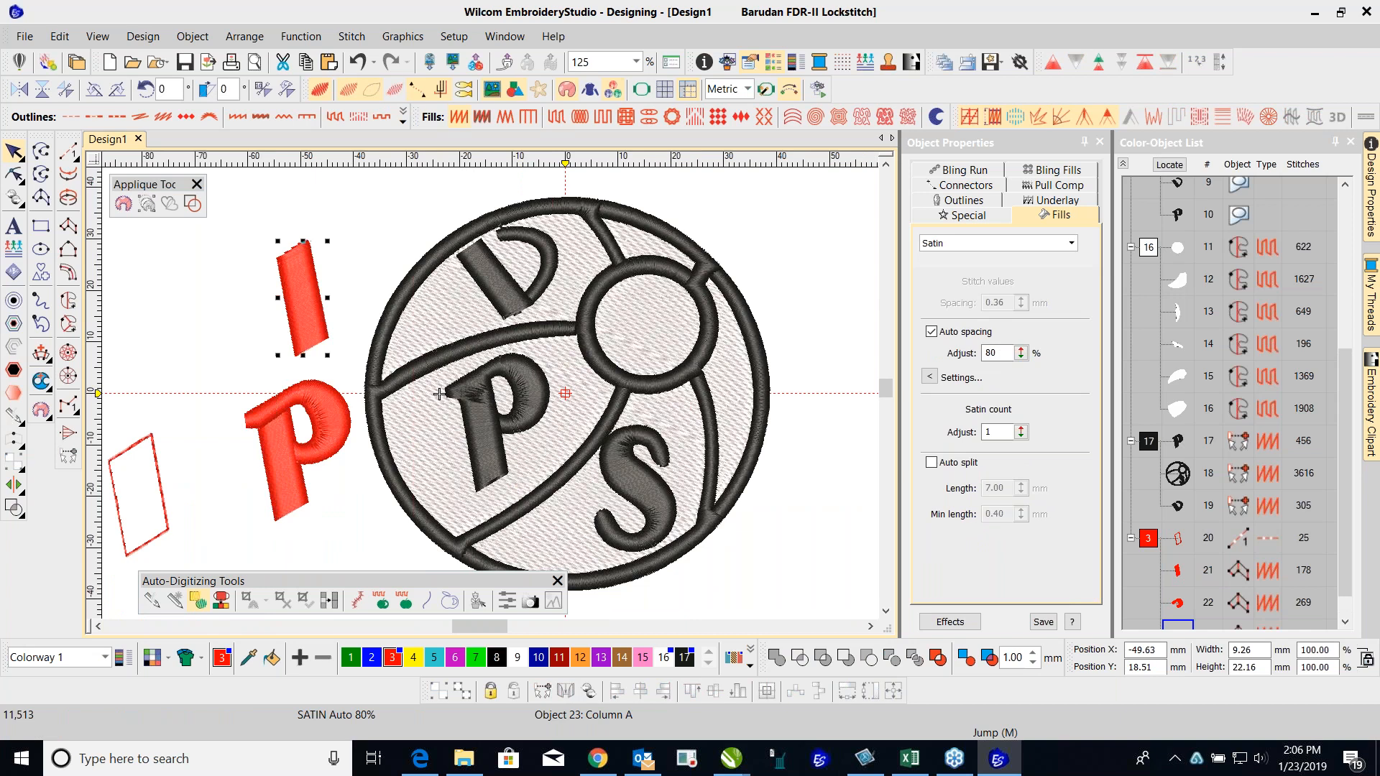
pyautogui.press('Delete')
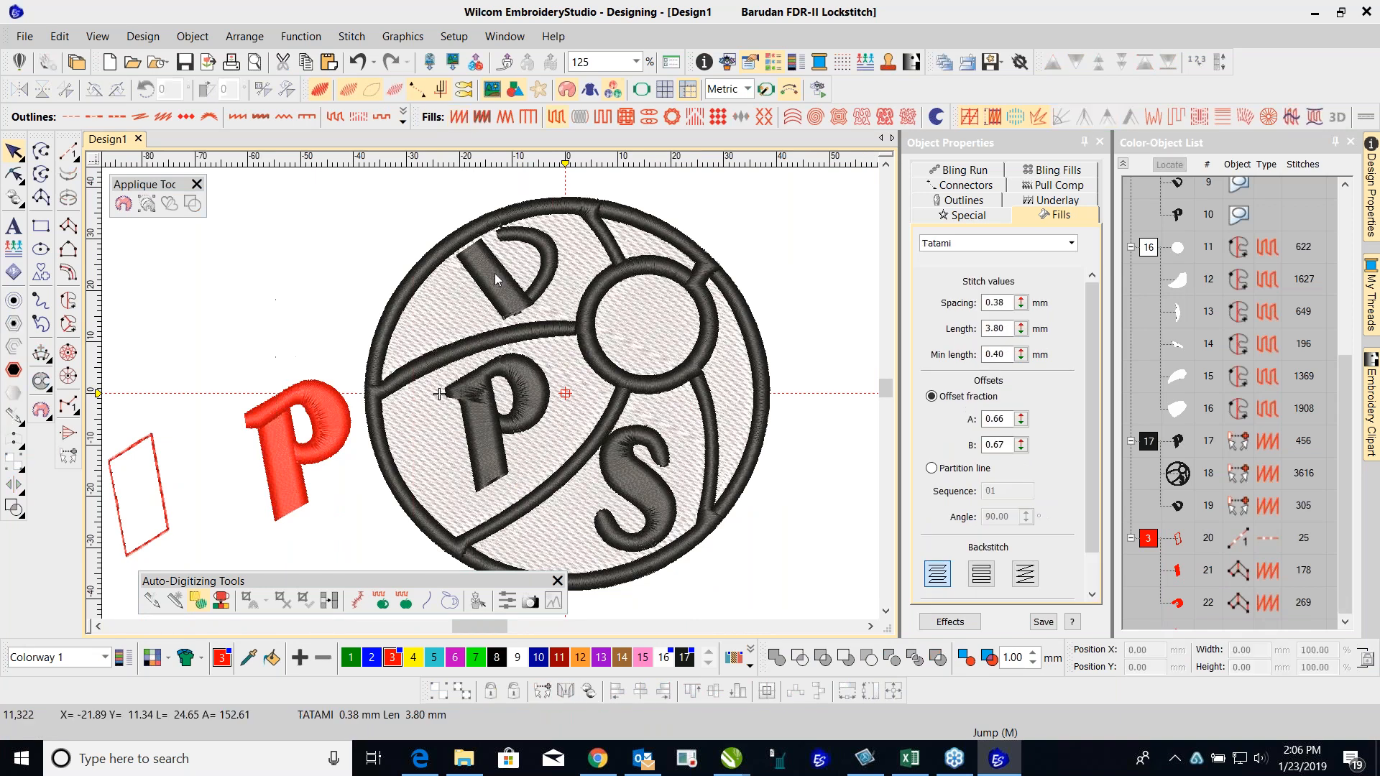
pyautogui.scroll(2, 491, 397)
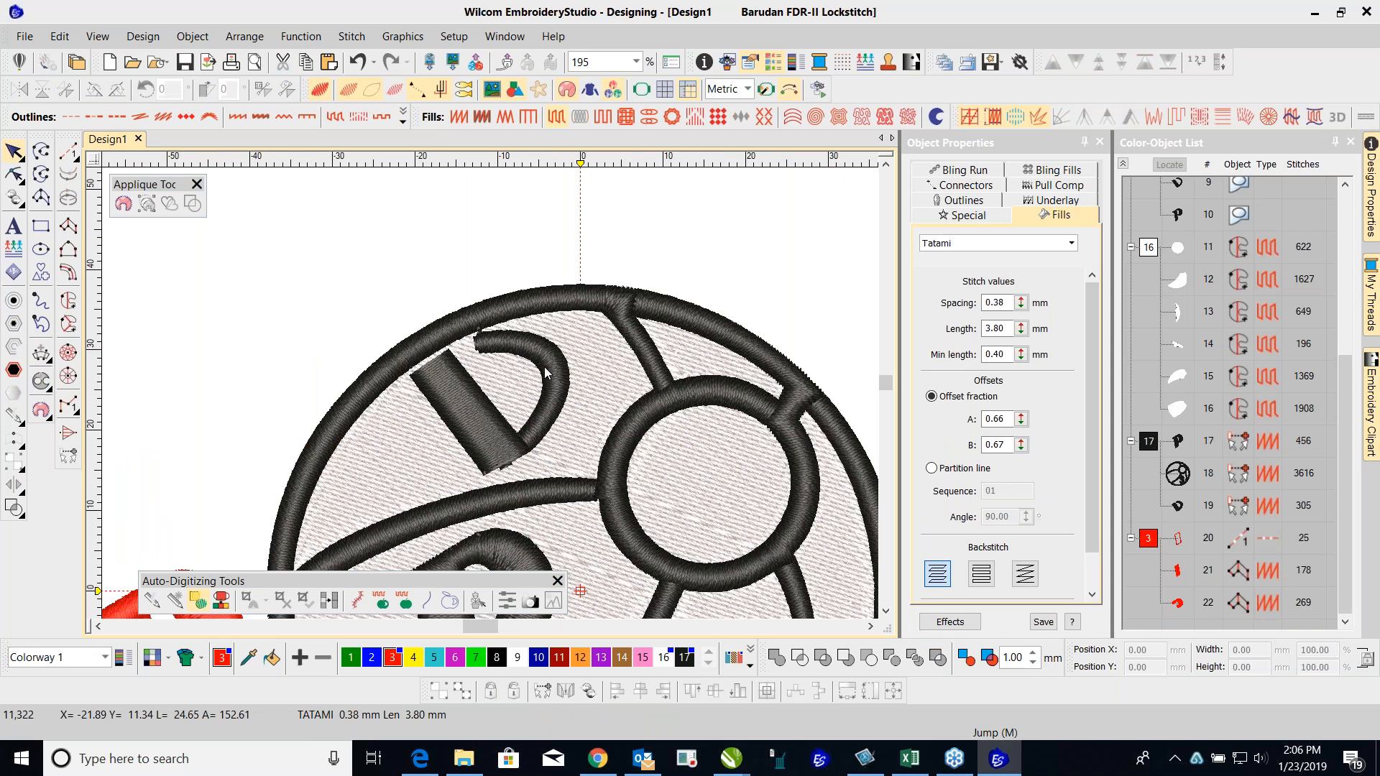
# Step: Digitize the stem of the D with Column A, placing its point pairs over the black stem, and complete the shape
pyautogui.click(69, 225)
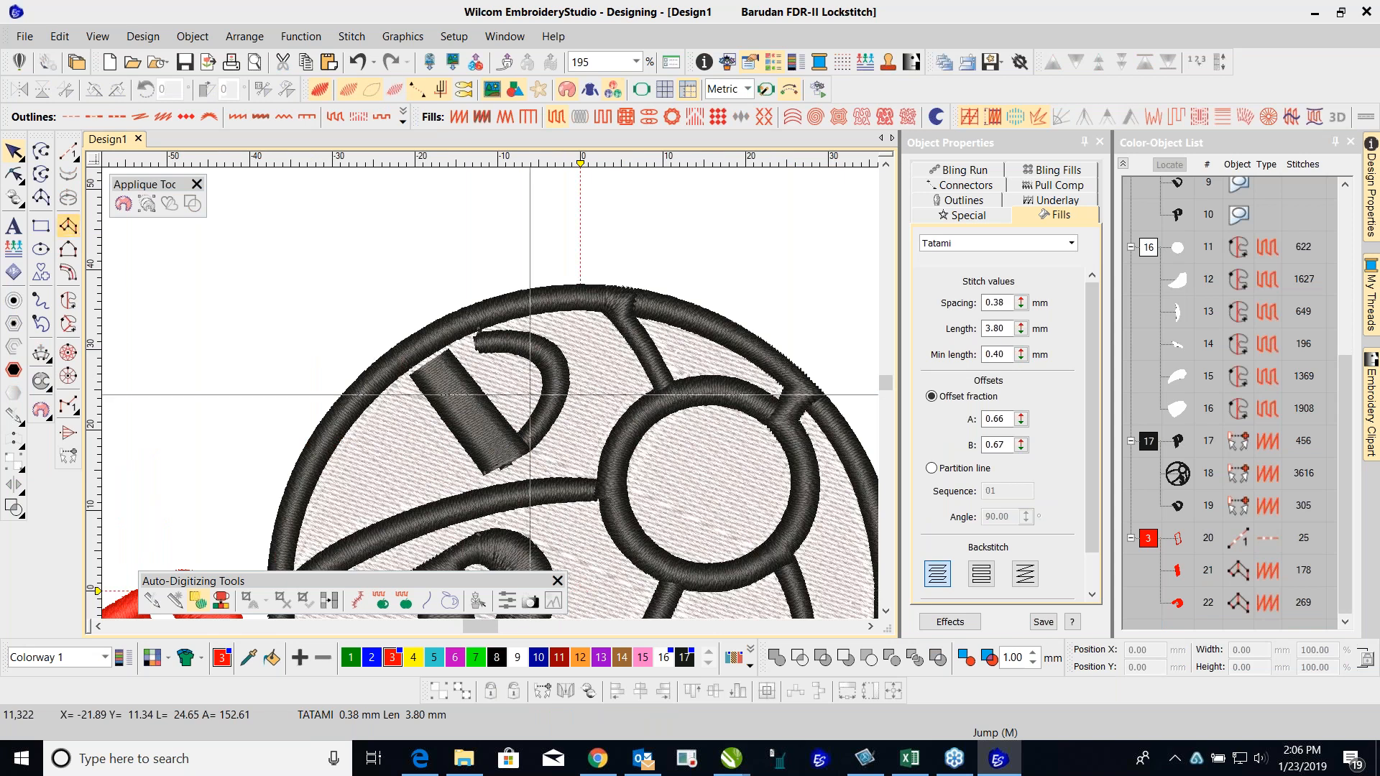
pyautogui.click(449, 352)
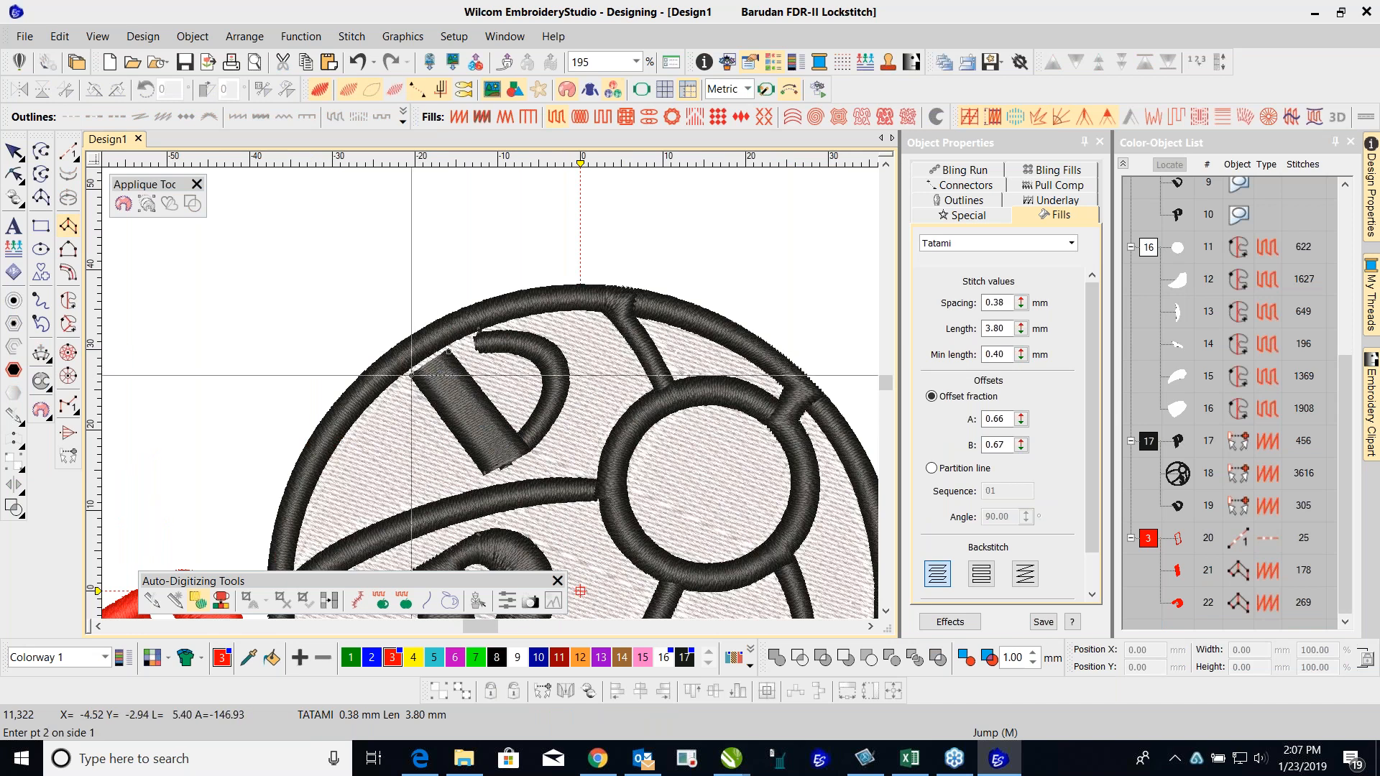
pyautogui.click(517, 433)
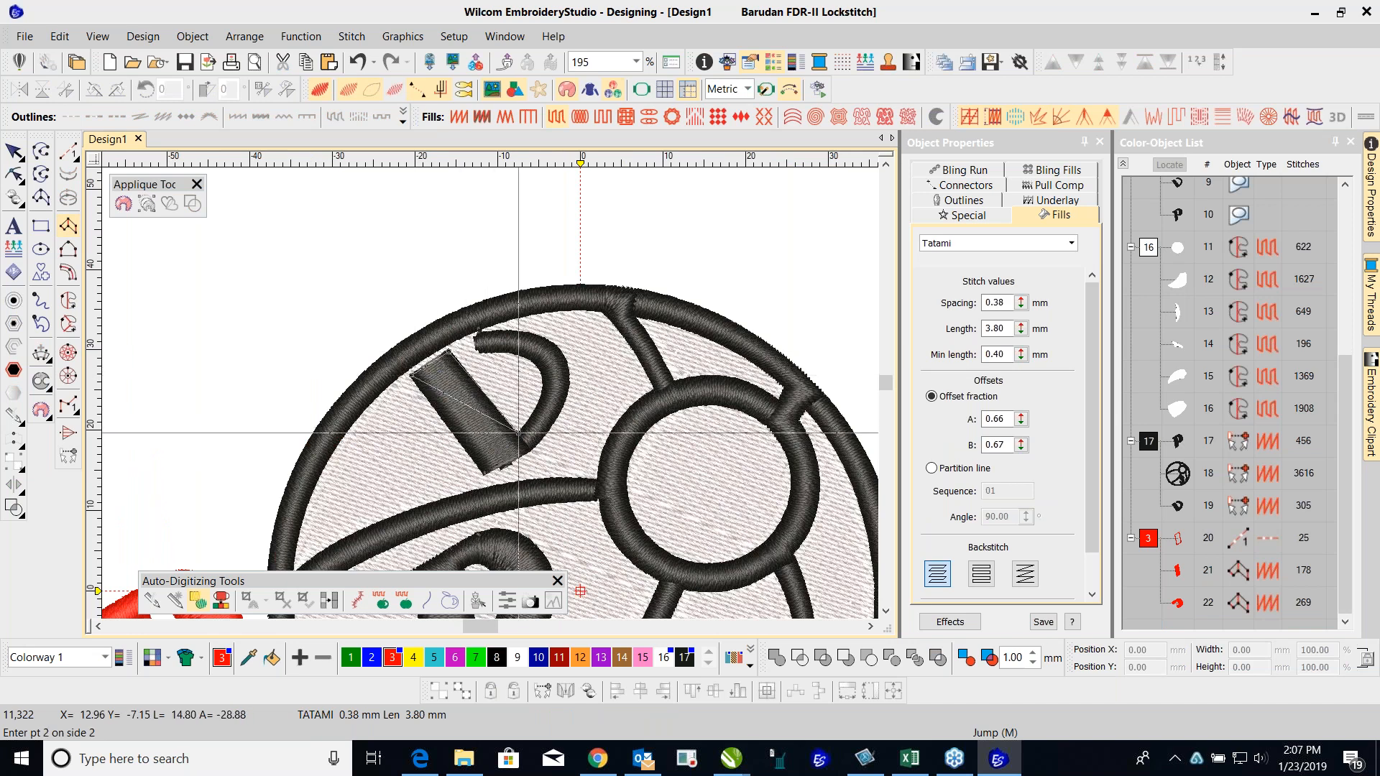
pyautogui.click(475, 465)
pyautogui.click(502, 453)
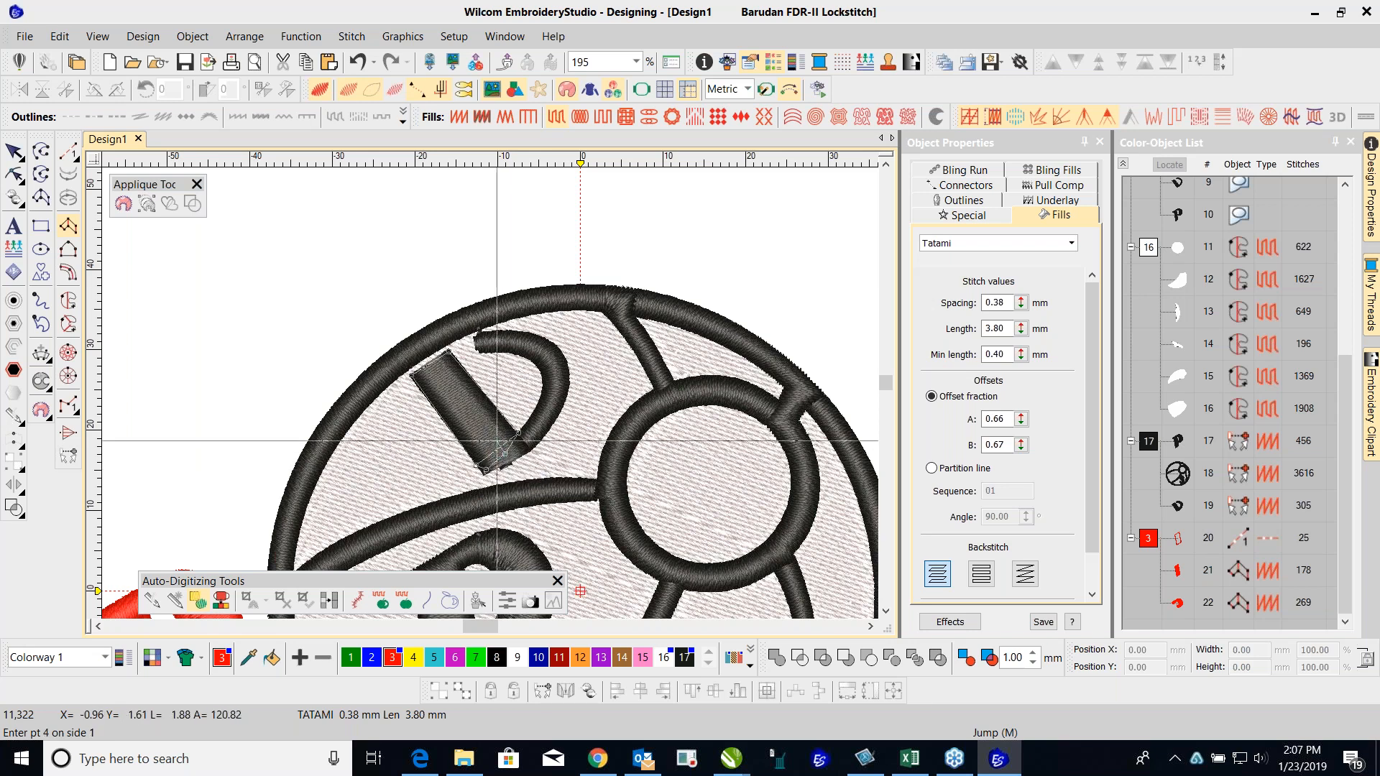
pyautogui.press('Return')
pyautogui.press('Escape')
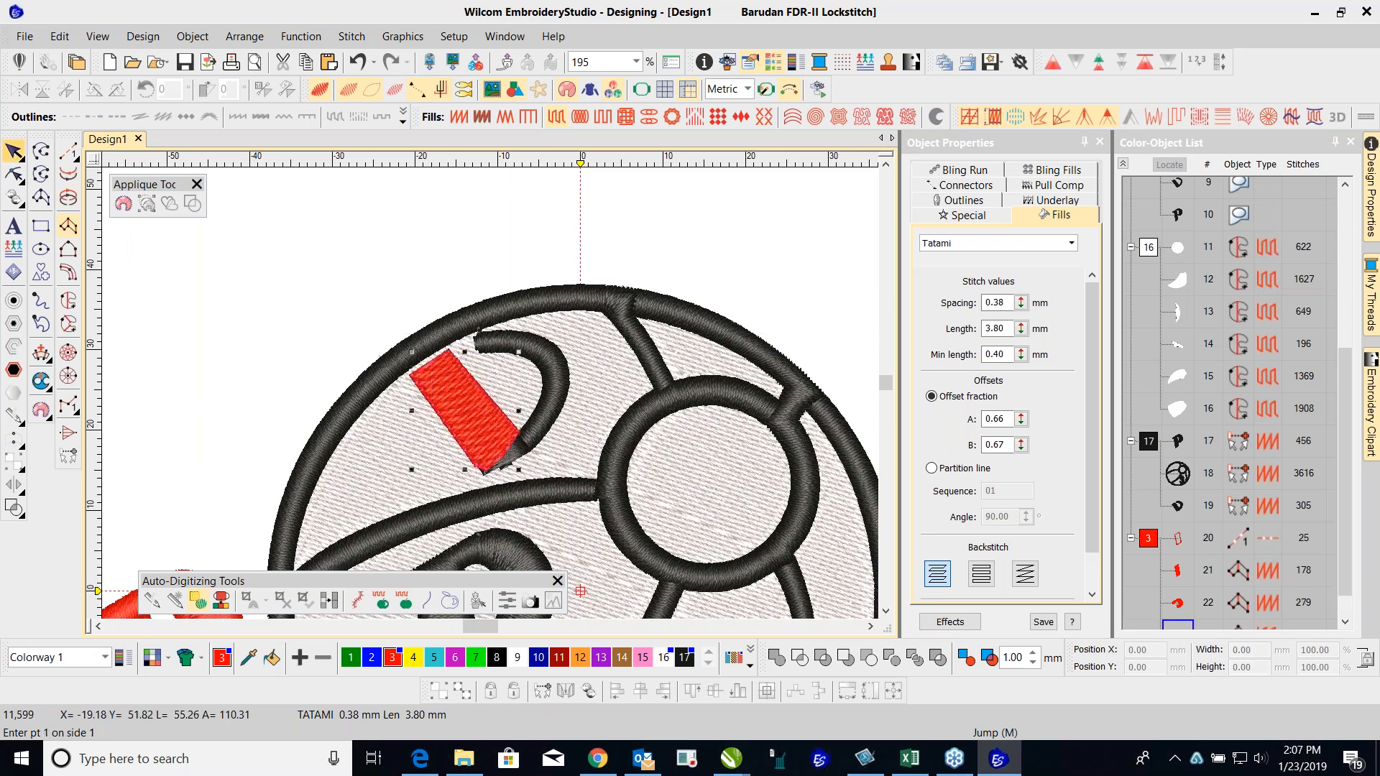
# Step: Change the new red D stem's fill from Tatami to Satin
pyautogui.press('t')
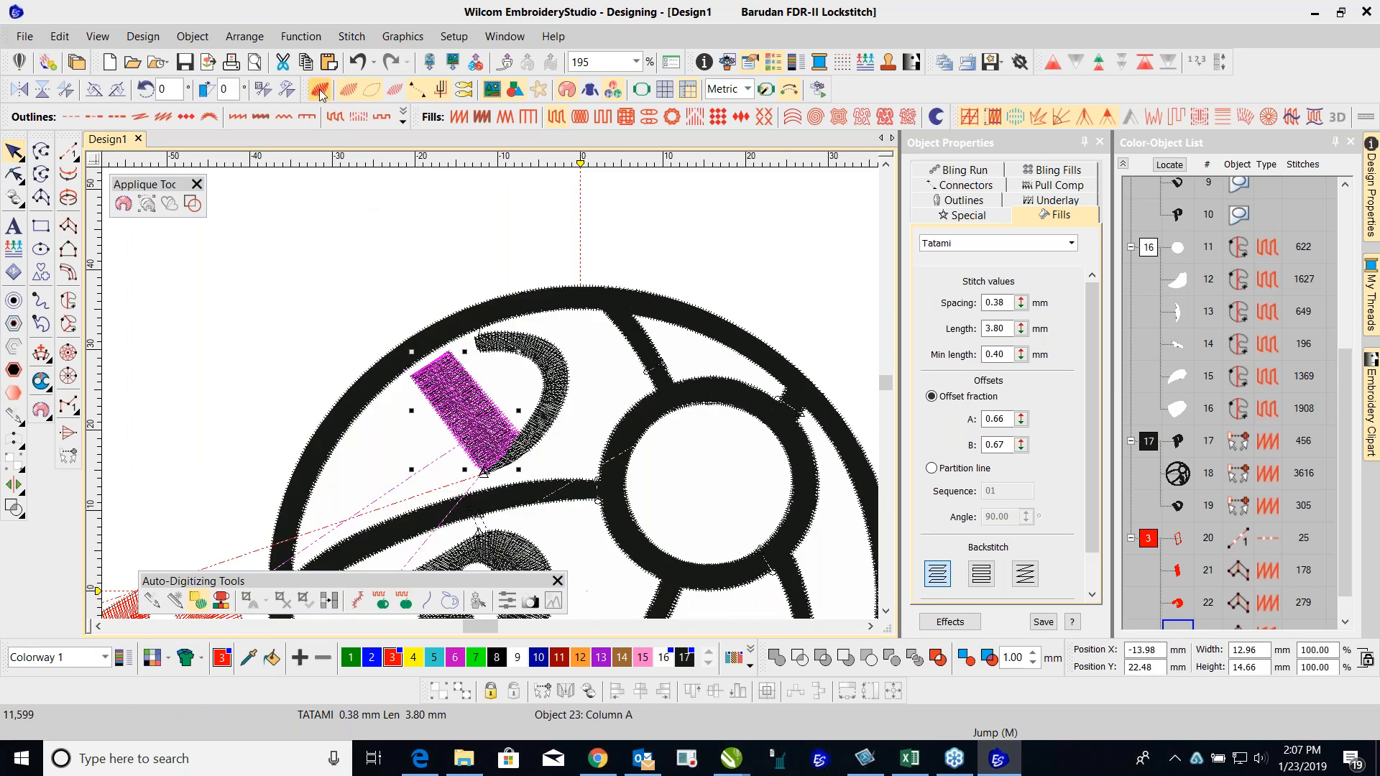
pyautogui.click(320, 92)
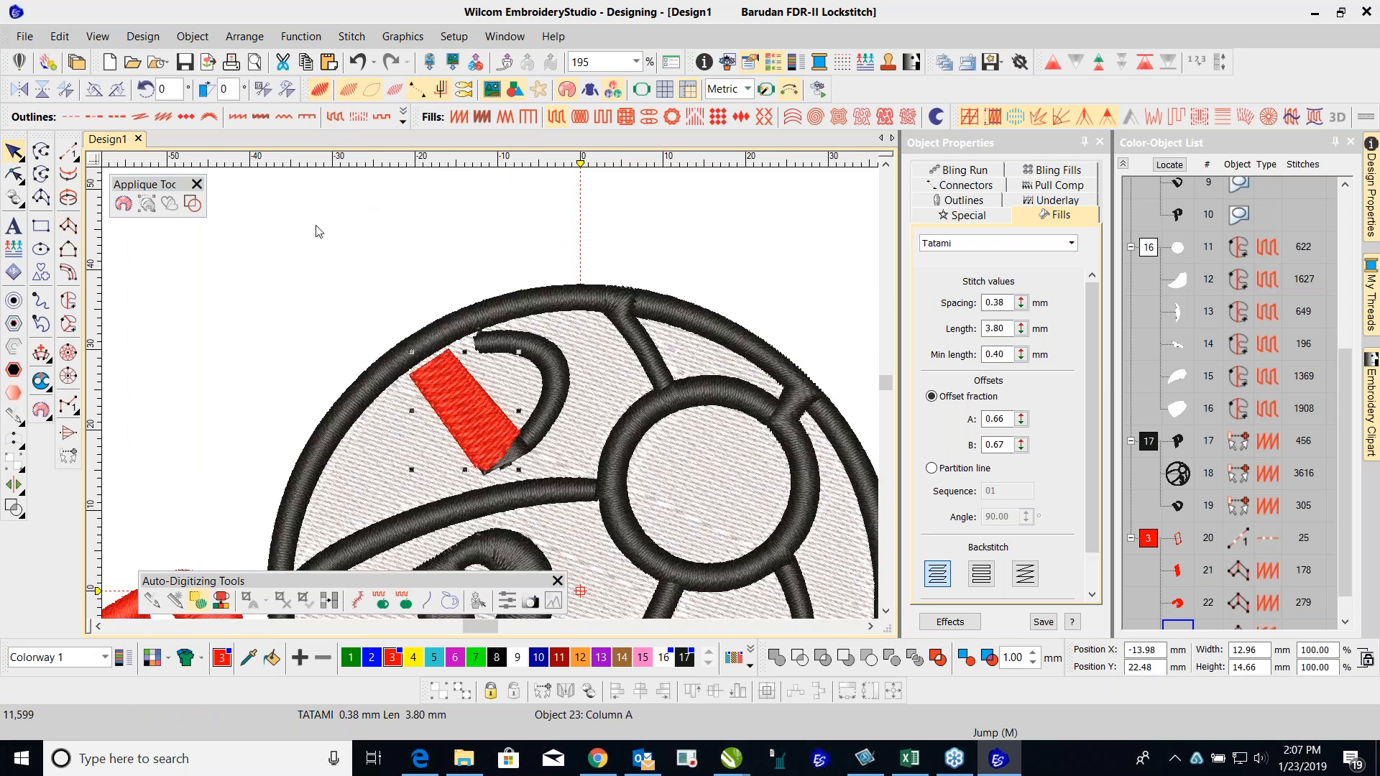
pyautogui.click(730, 235)
pyautogui.click(483, 390)
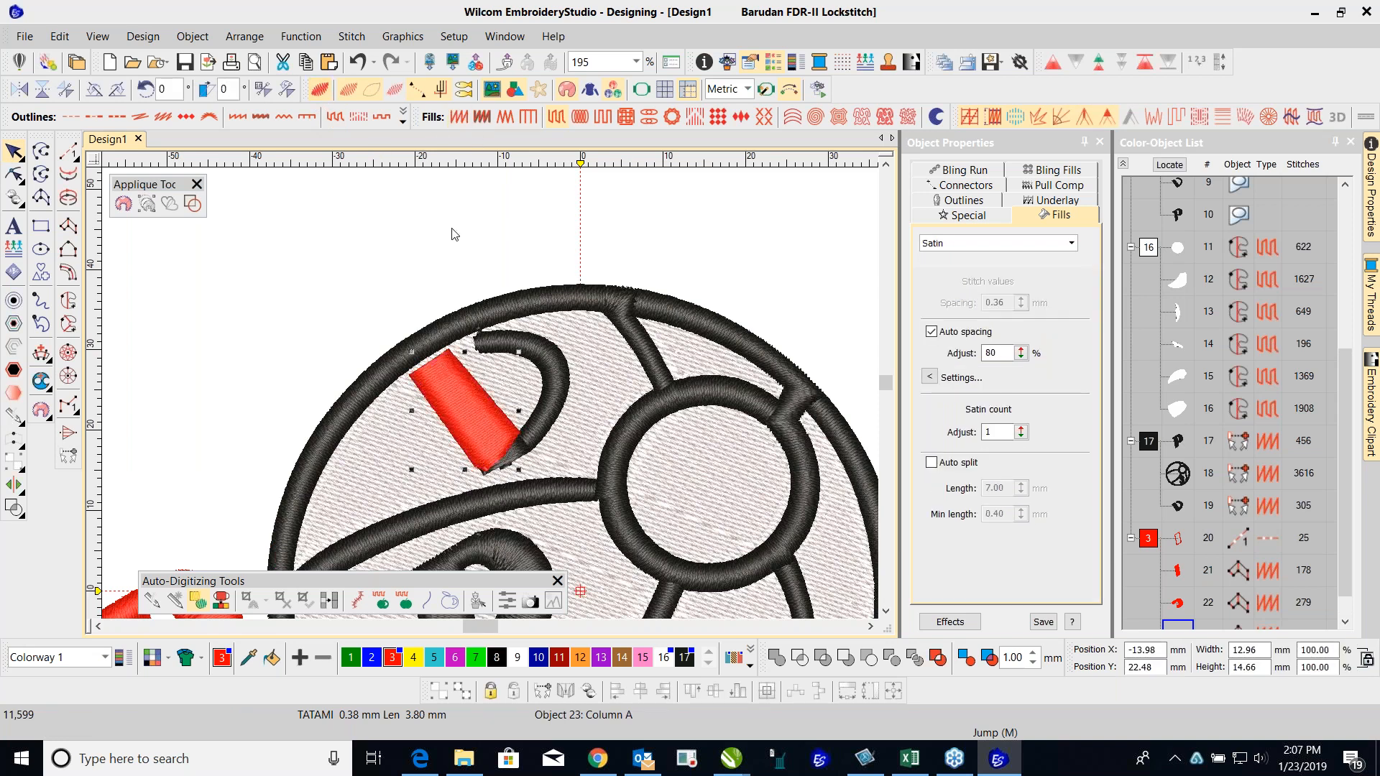
# Step: Start a Column A shape at the foot of the D's stem, placing point pairs up to the bowl's outer side
pyautogui.click(71, 227)
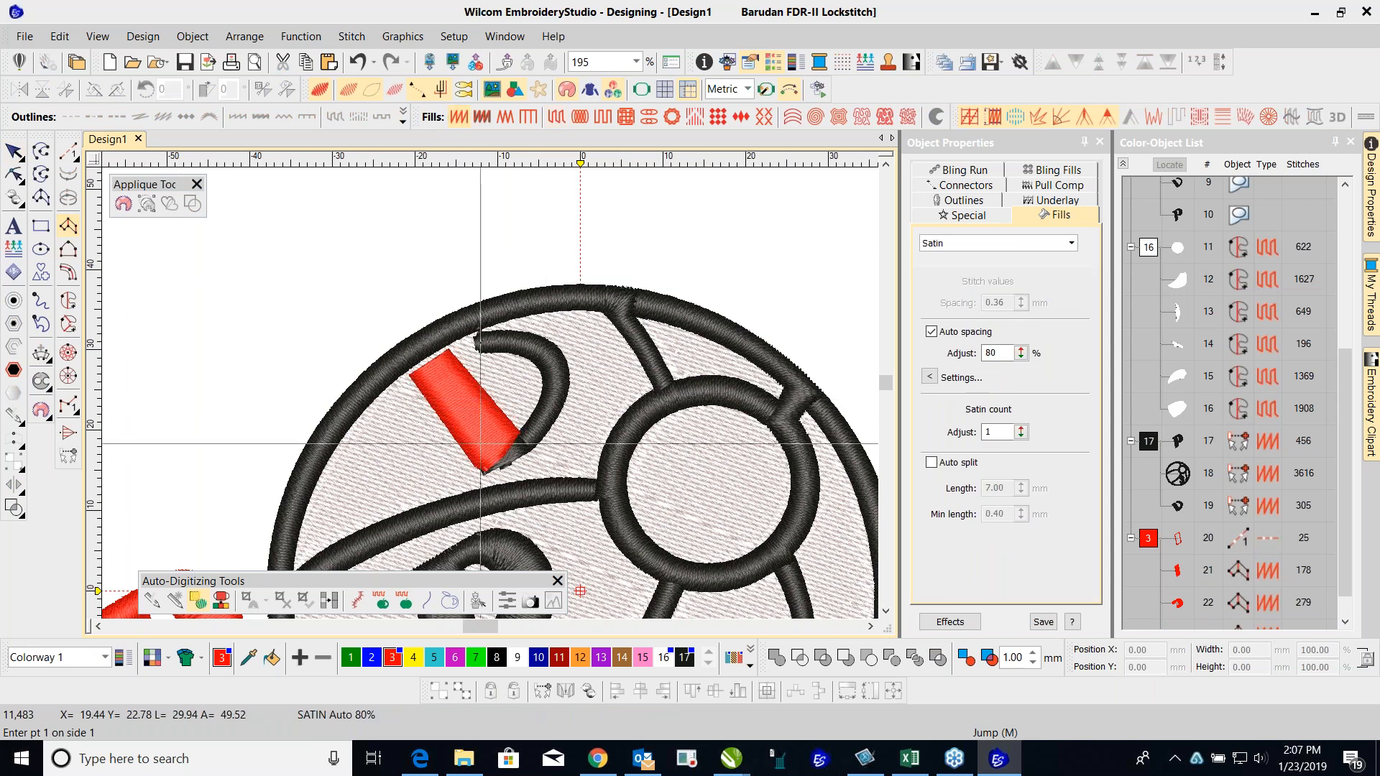
pyautogui.click(475, 462)
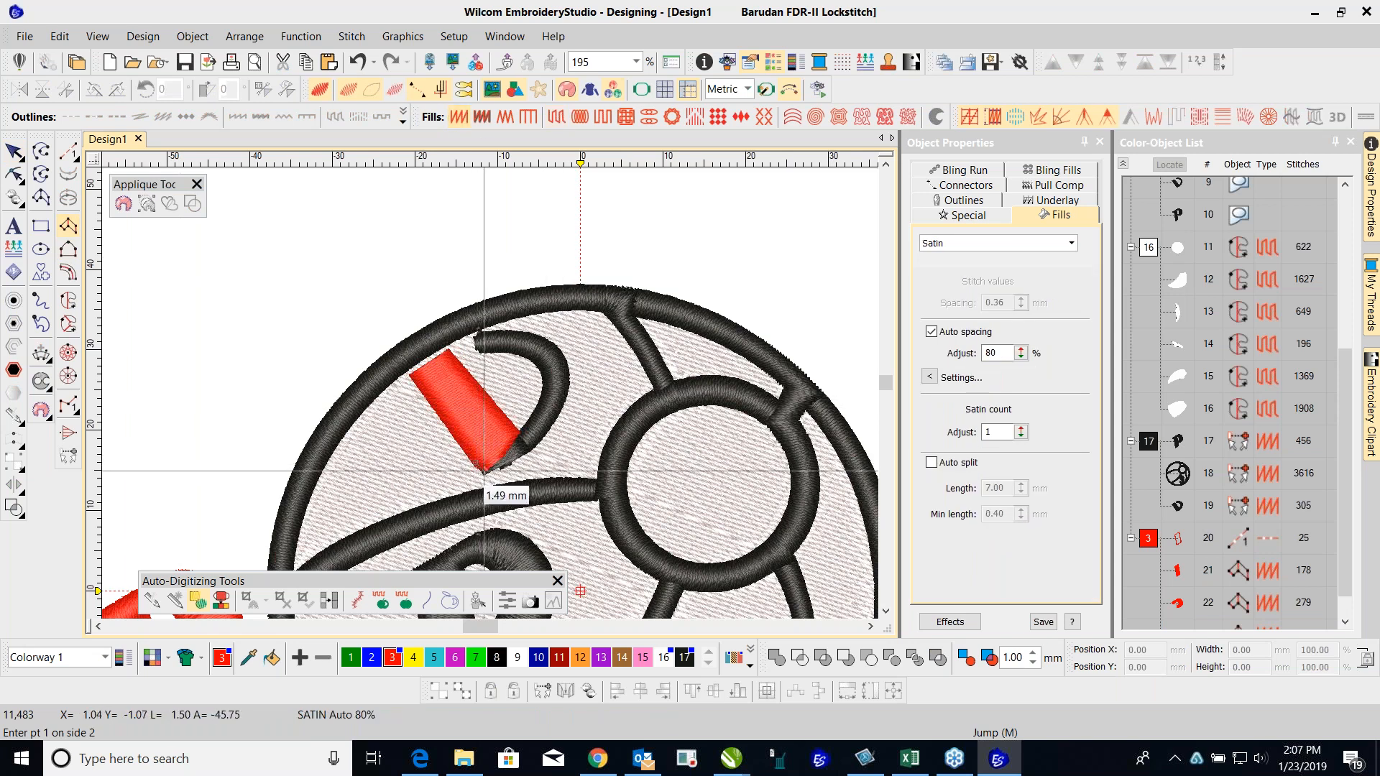
pyautogui.click(492, 478)
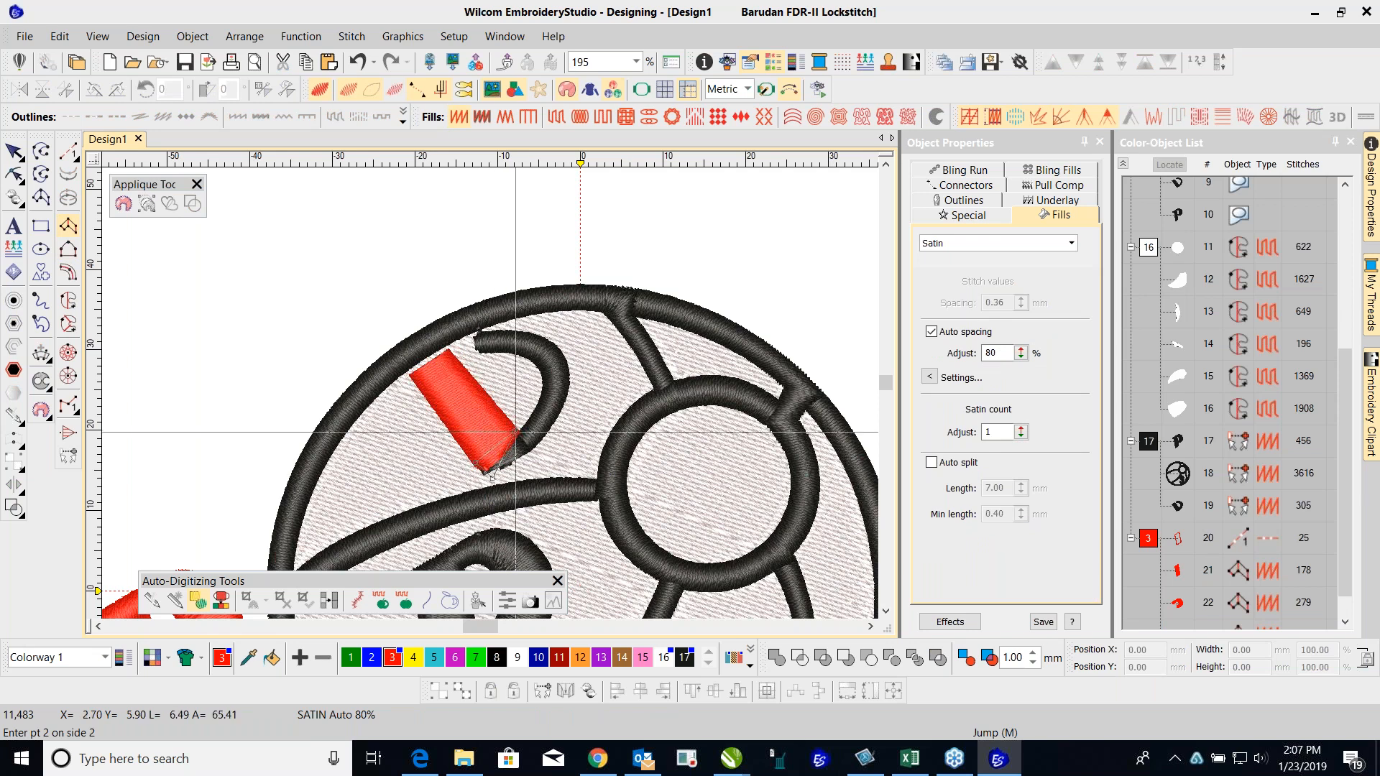
pyautogui.click(530, 447)
pyautogui.click(536, 406)
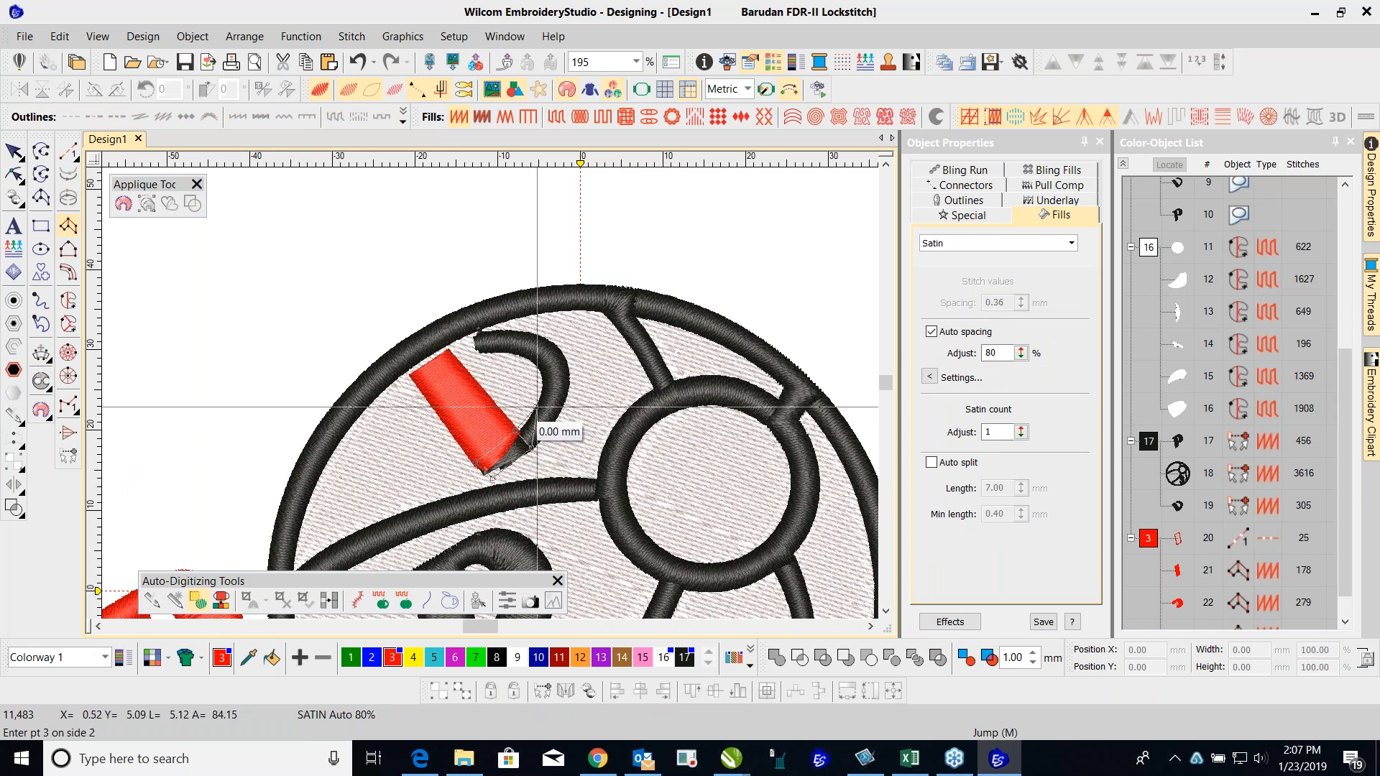
pyautogui.click(556, 418)
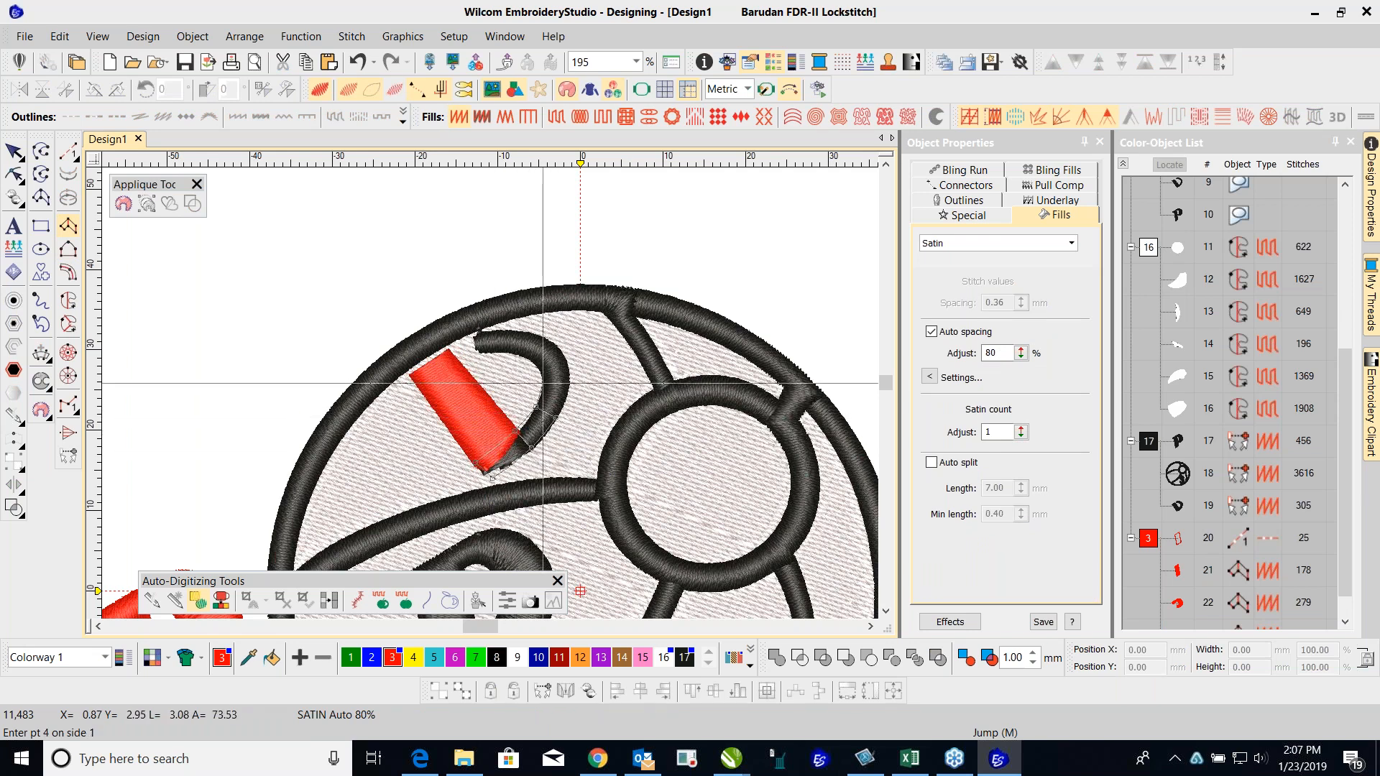
pyautogui.click(572, 383)
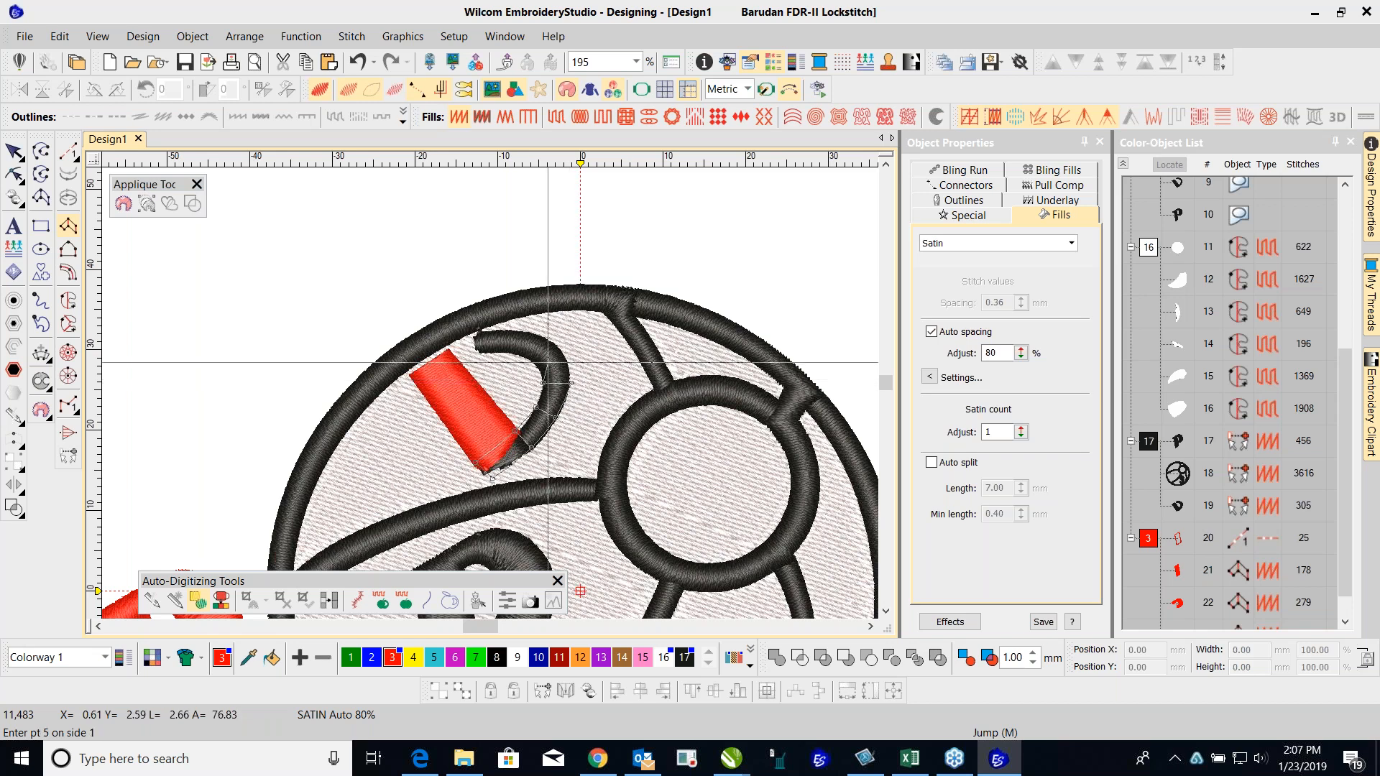
# Step: Continue the column's point pairs around the D's bowl to its upper end, complete it as a Satin fill, and deselect it
pyautogui.click(538, 363)
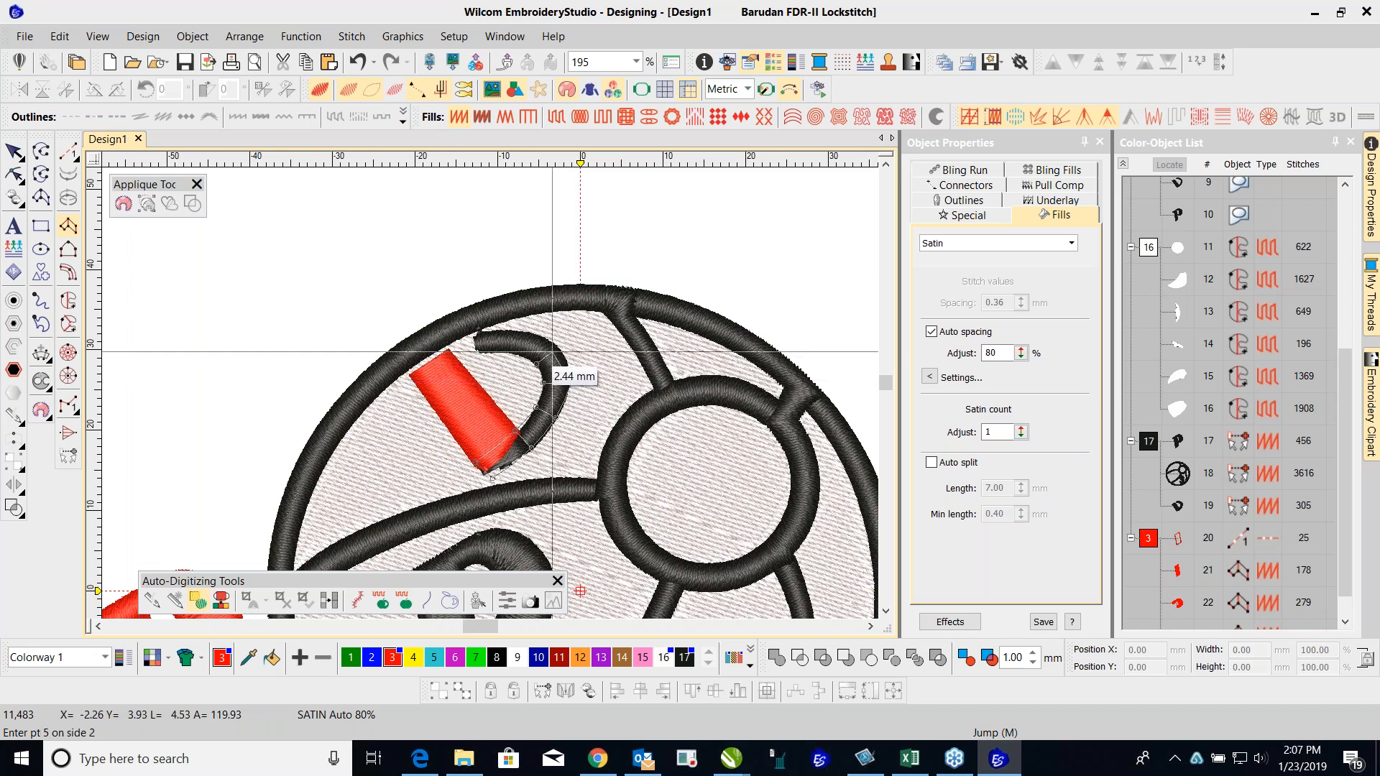
pyautogui.click(556, 345)
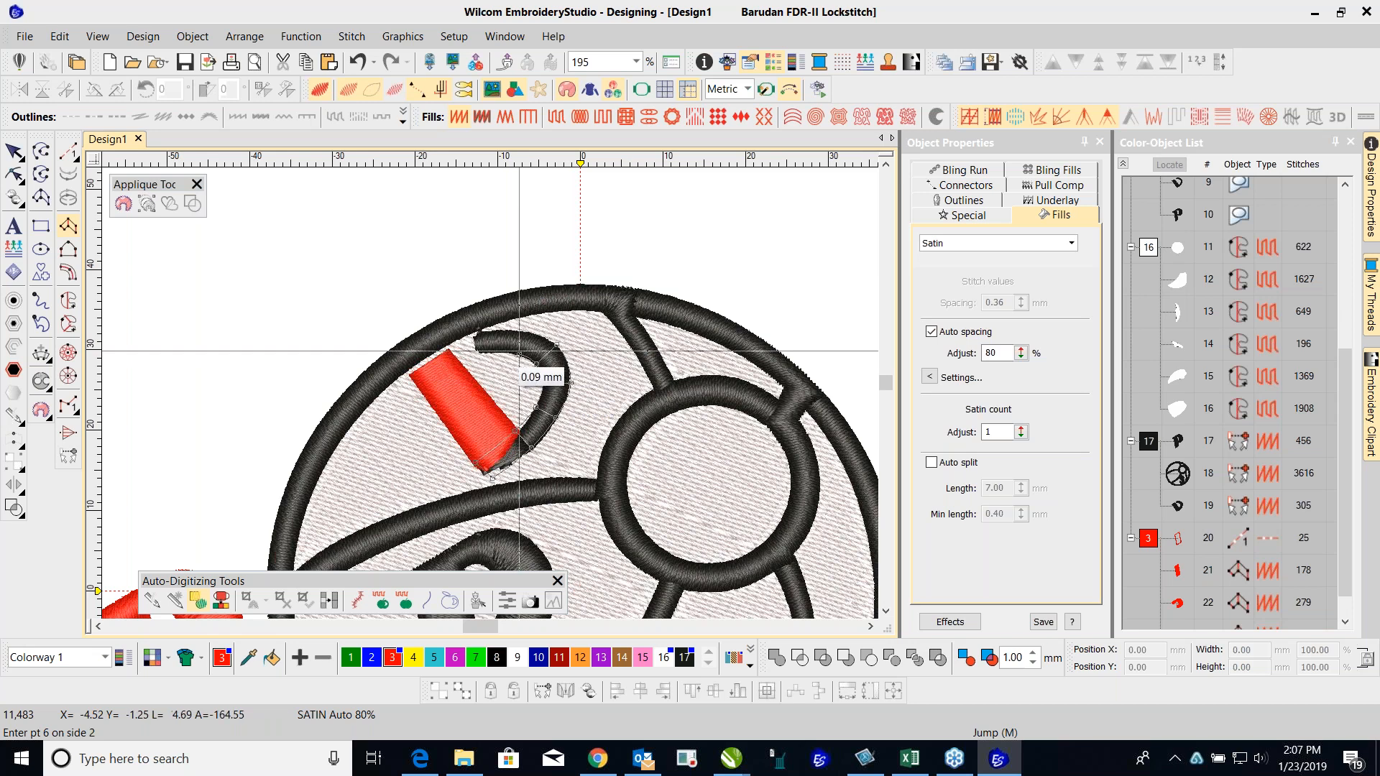
pyautogui.click(525, 332)
pyautogui.click(524, 333)
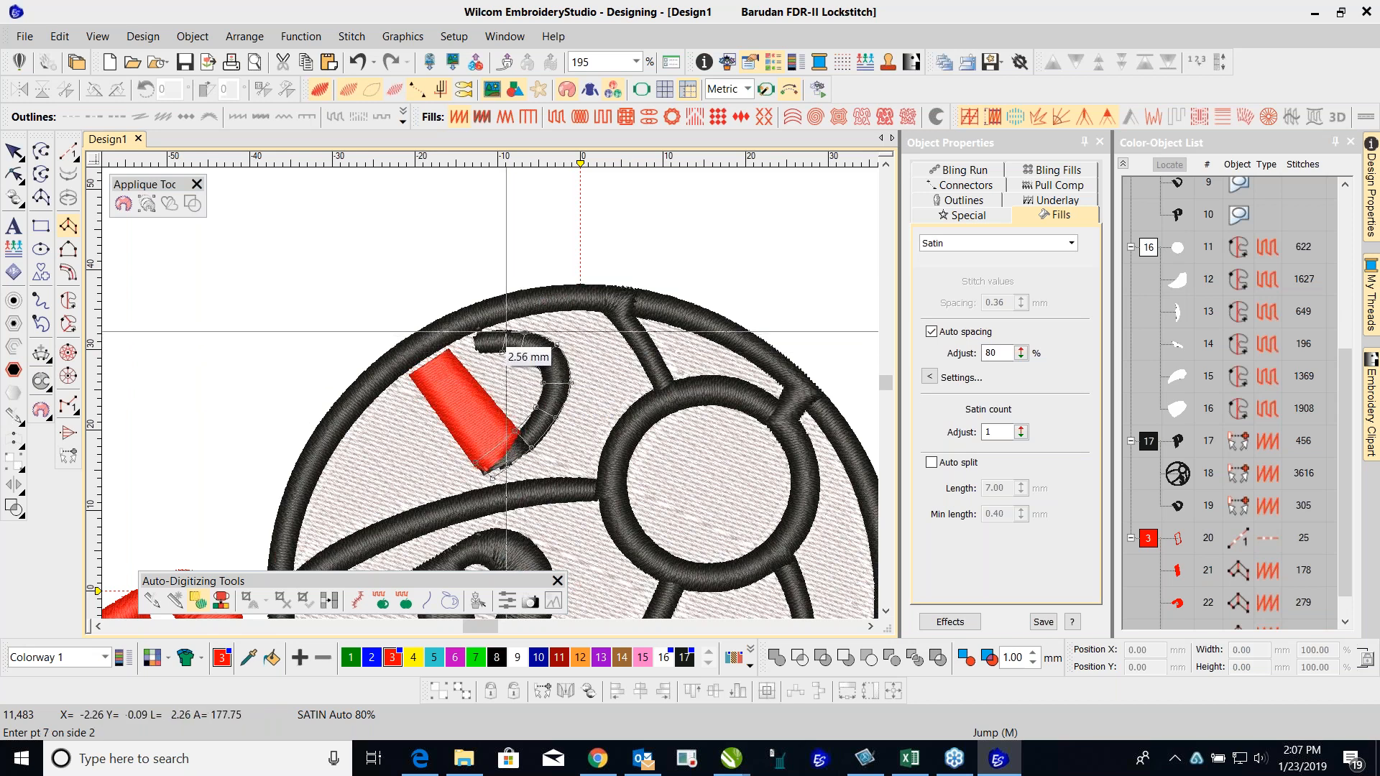
pyautogui.click(501, 352)
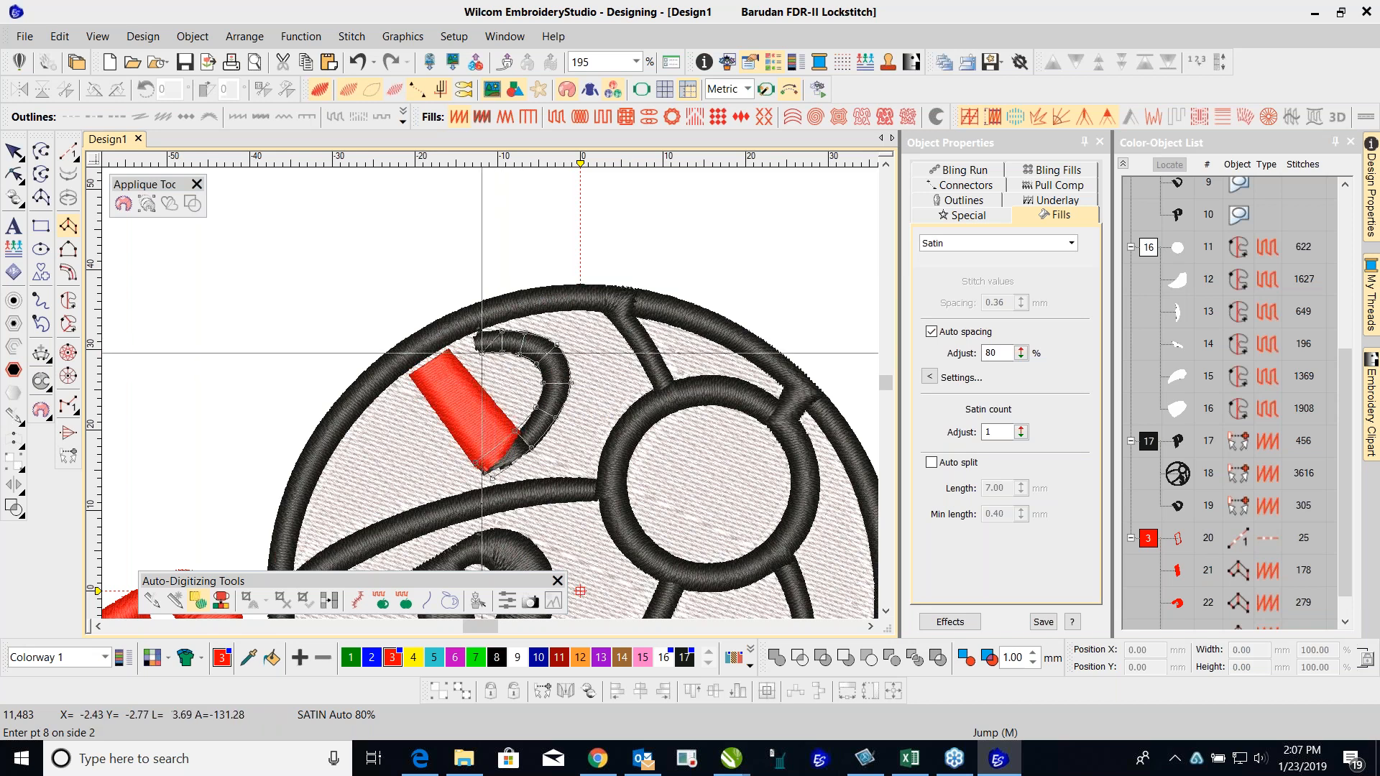
pyautogui.click(481, 333)
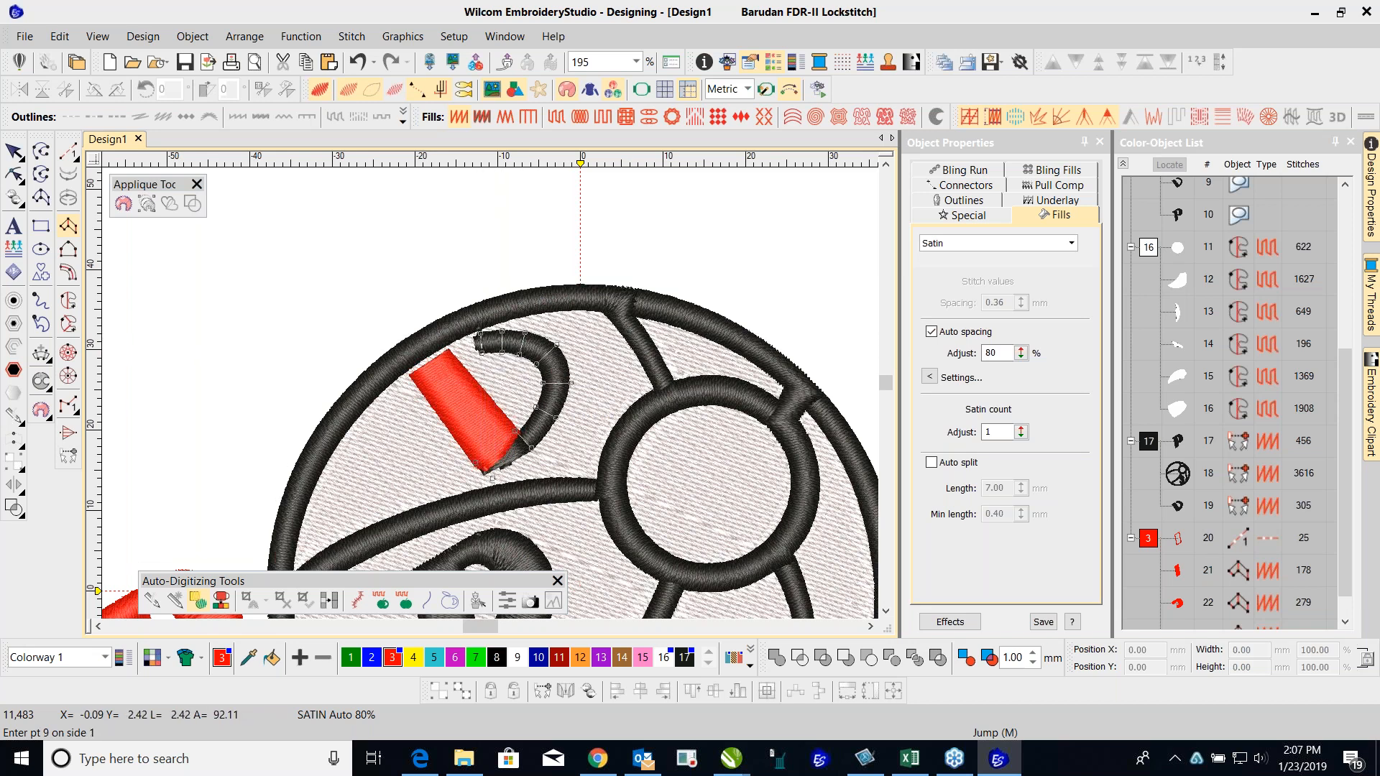
pyautogui.press('Return')
pyautogui.click(20, 154)
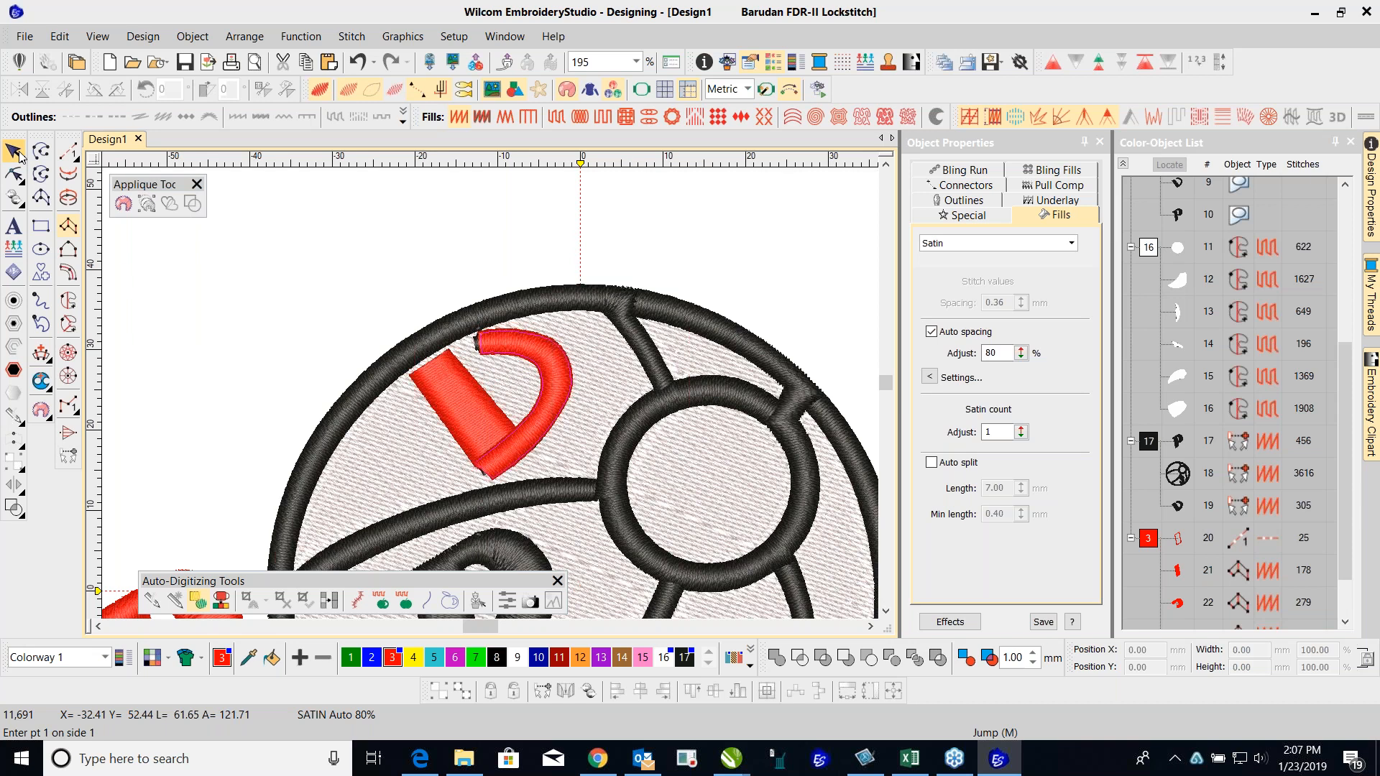
pyautogui.click(496, 271)
# Step: Move both red D pieces together to about X -29.6 mm, Y 34.2 mm, outside the circle's upper-left edge, and deselect them
pyautogui.scroll(-3, 435, 510)
pyautogui.scroll(2, 432, 514)
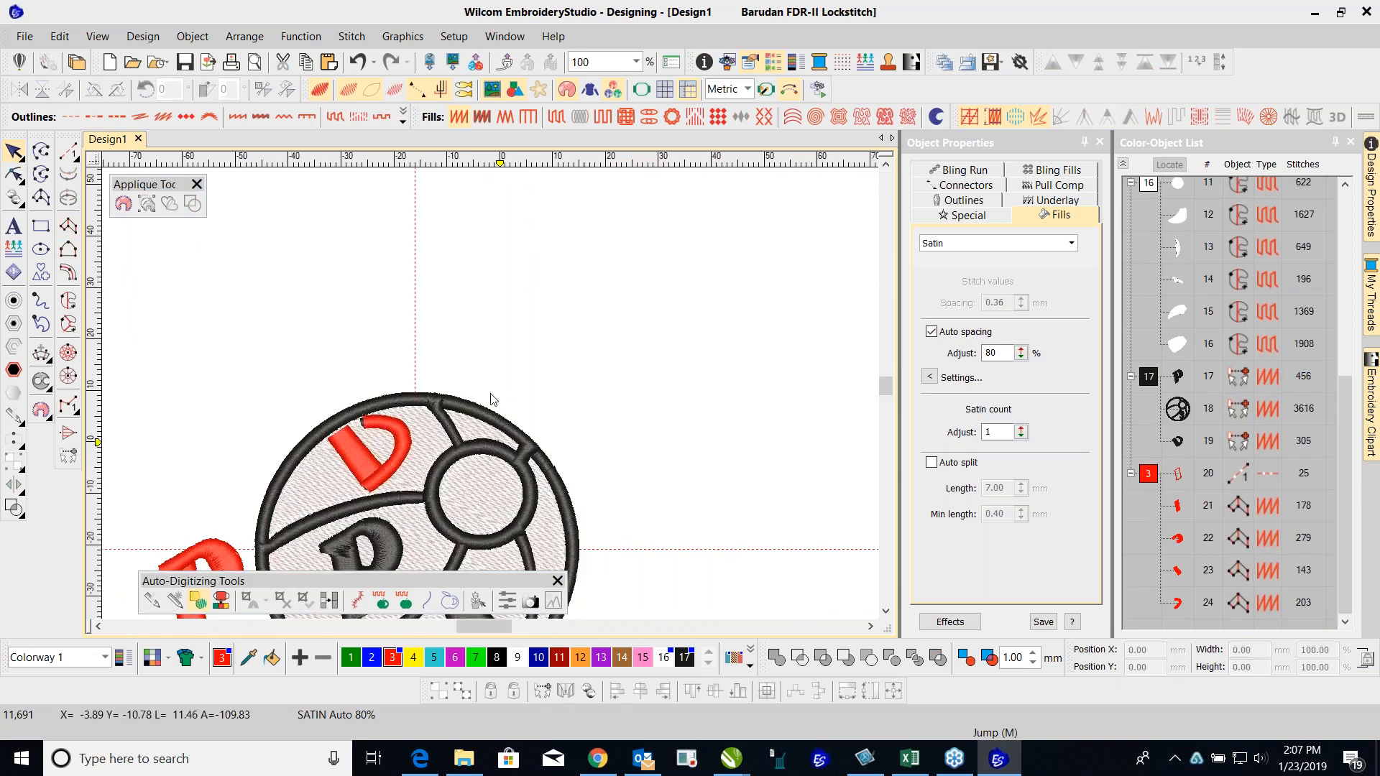
pyautogui.click(441, 310)
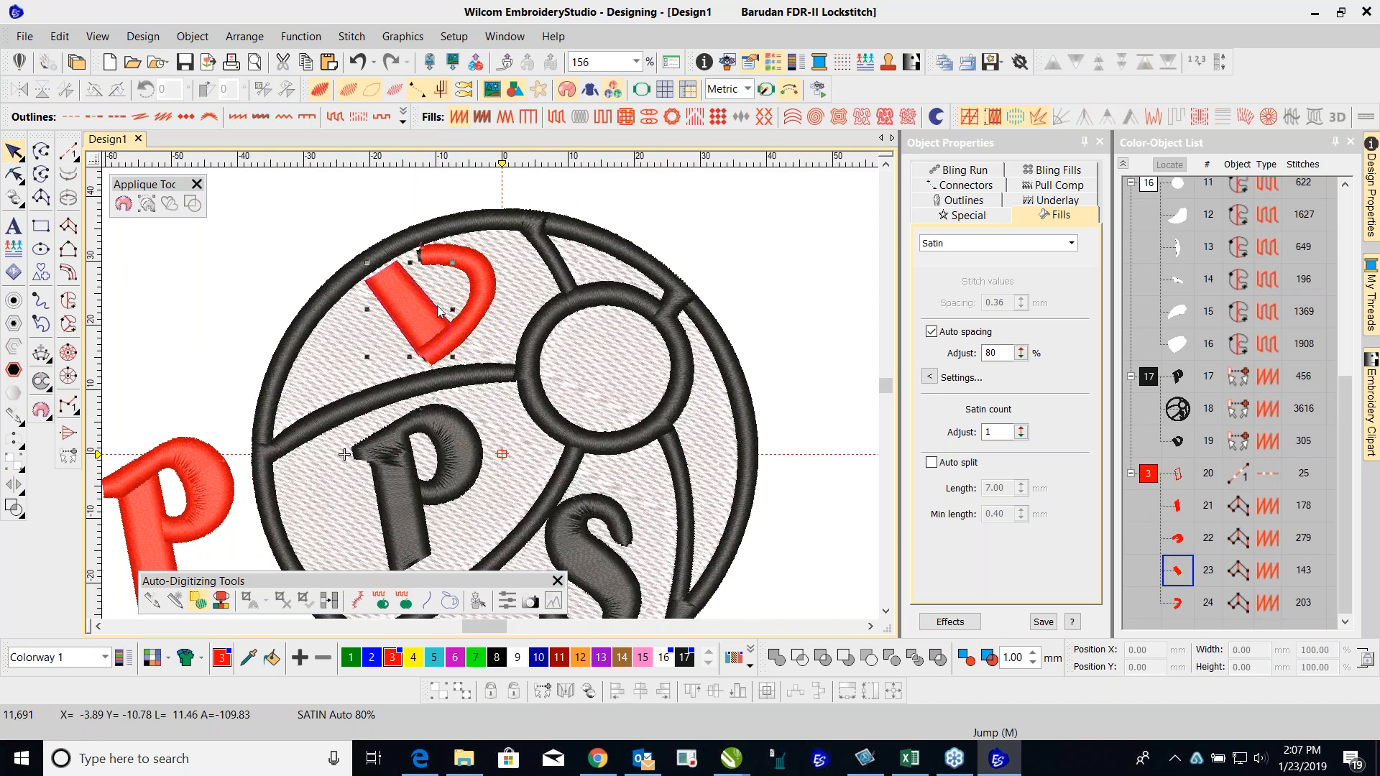
pyautogui.keyDown('ctrl'); pyautogui.click(467, 279); pyautogui.keyUp('ctrl')
pyautogui.moveTo(467, 279); pyautogui.dragTo(330, 219)
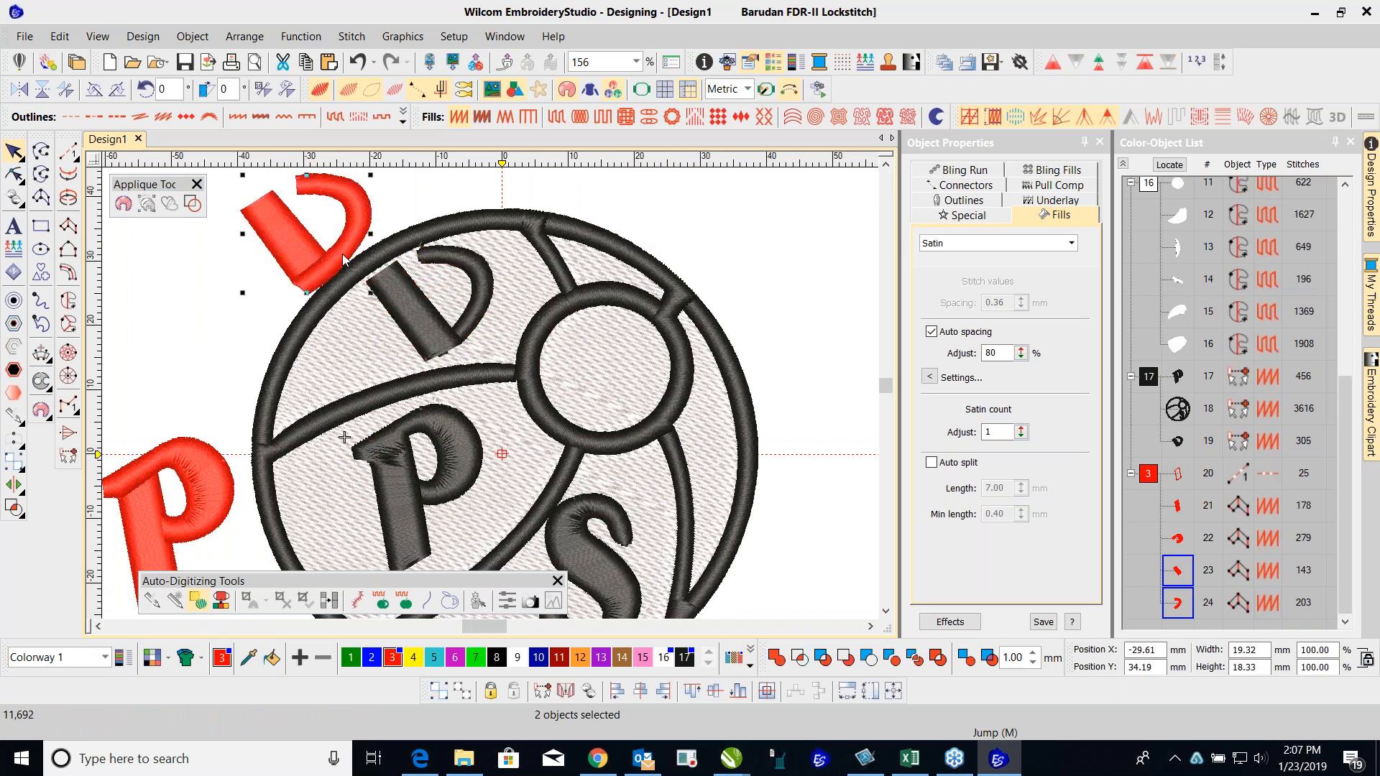
pyautogui.click(210, 266)
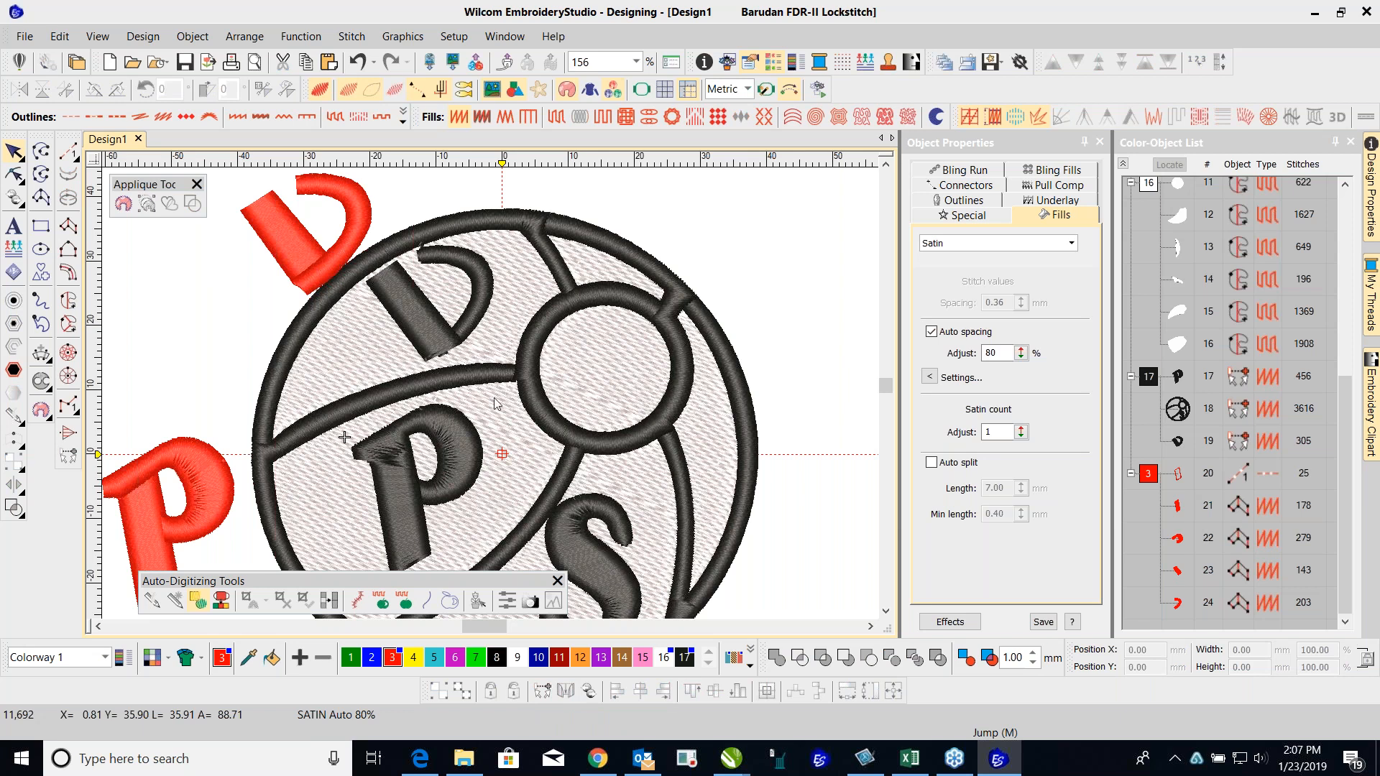
# Step: Compare the red D and P with the black lettering and examine the logo's branched black outline, leaving nothing selected
pyautogui.scroll(-2, 497, 404)
pyautogui.scroll(1, 353, 230)
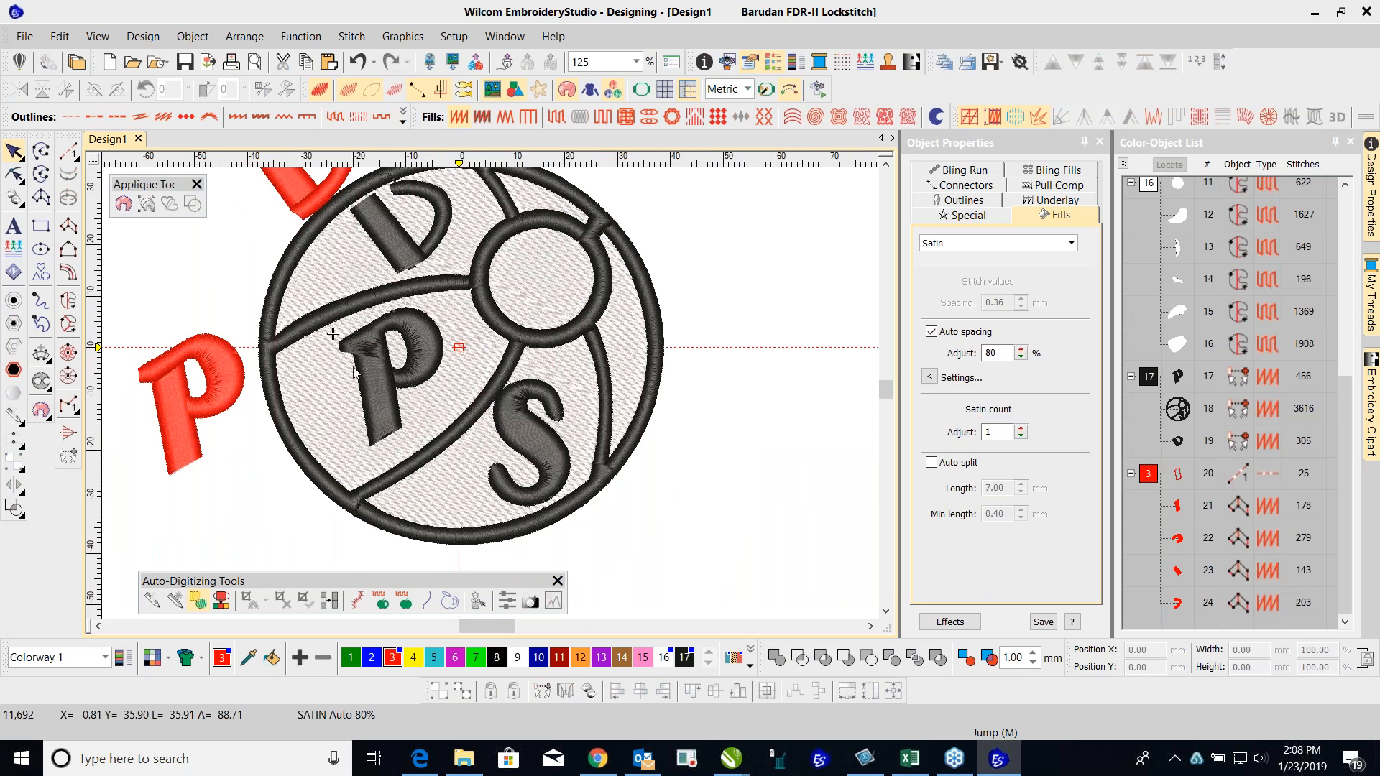
pyautogui.scroll(2, 287, 345)
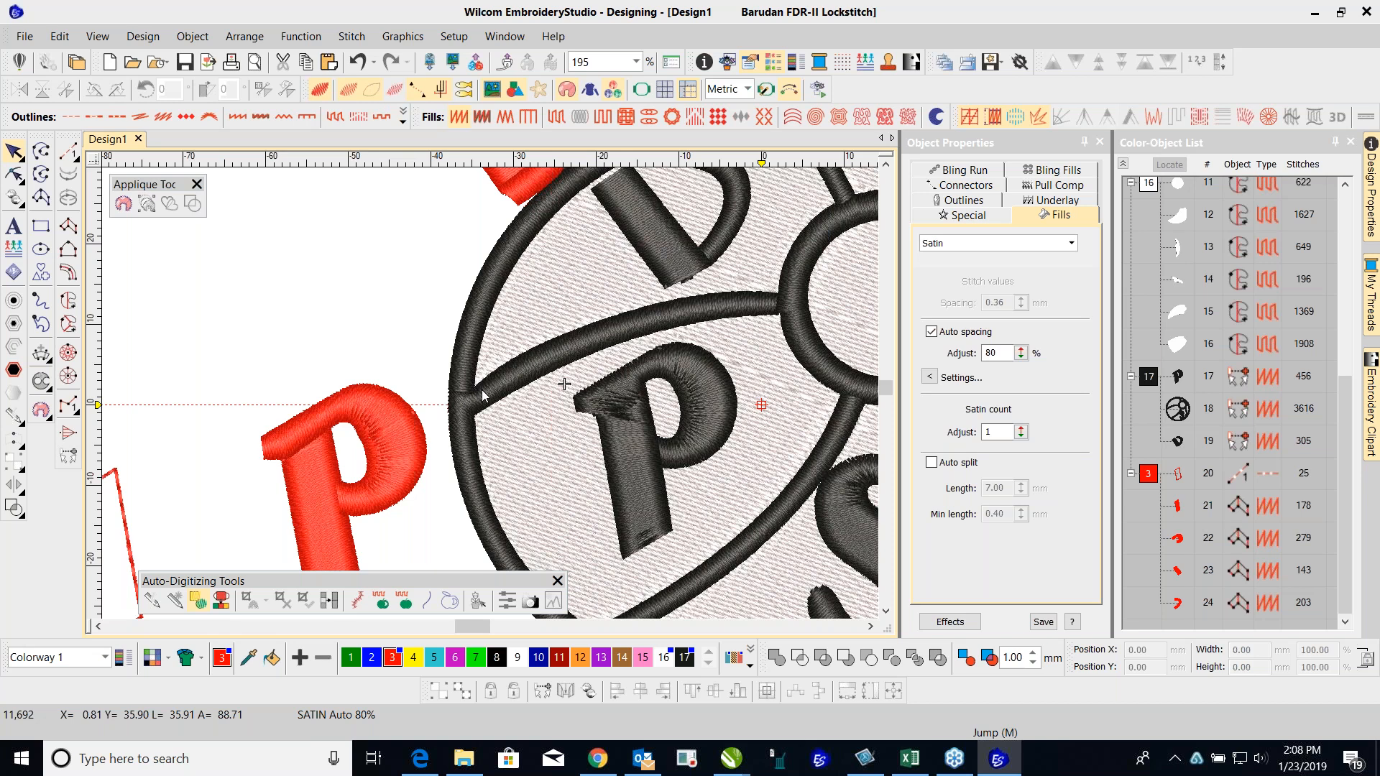
pyautogui.click(453, 394)
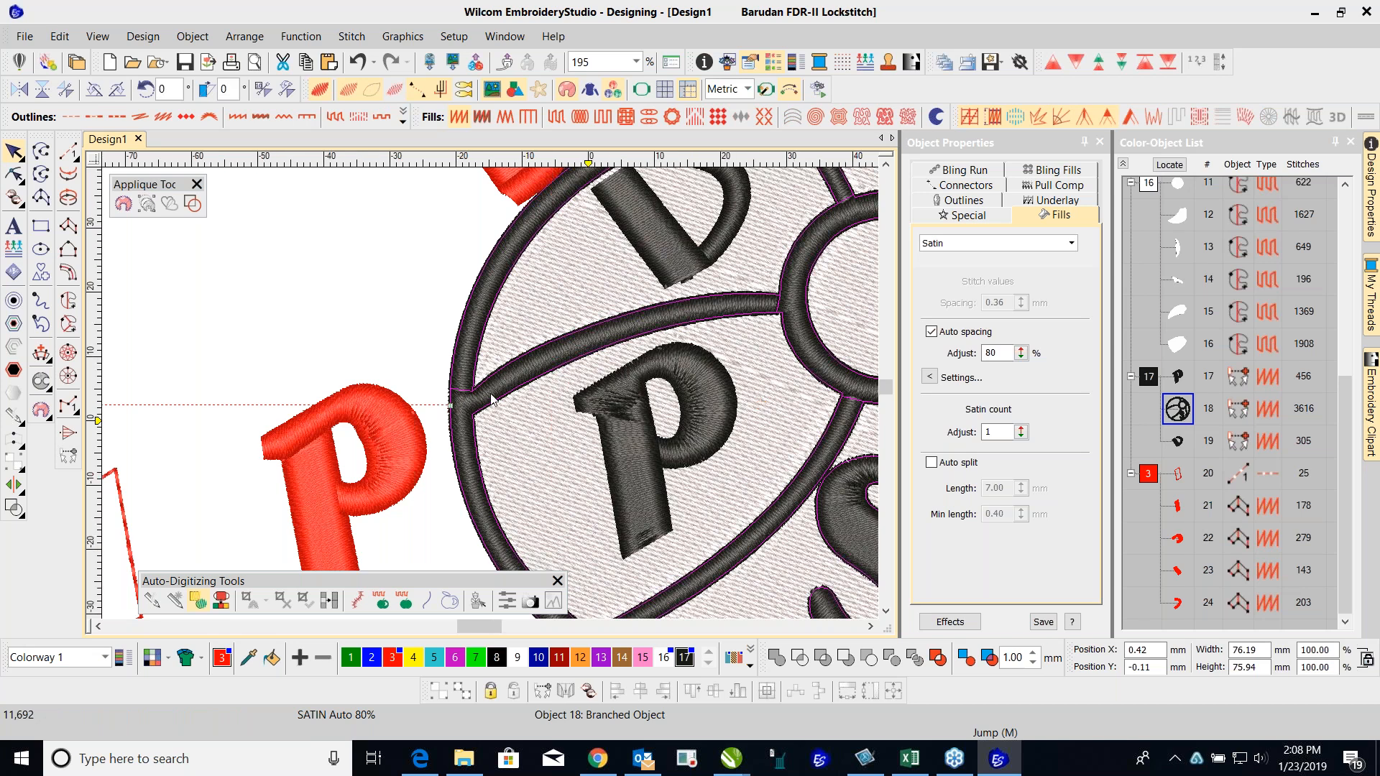
pyautogui.press('Escape')
pyautogui.scroll(-2, 506, 352)
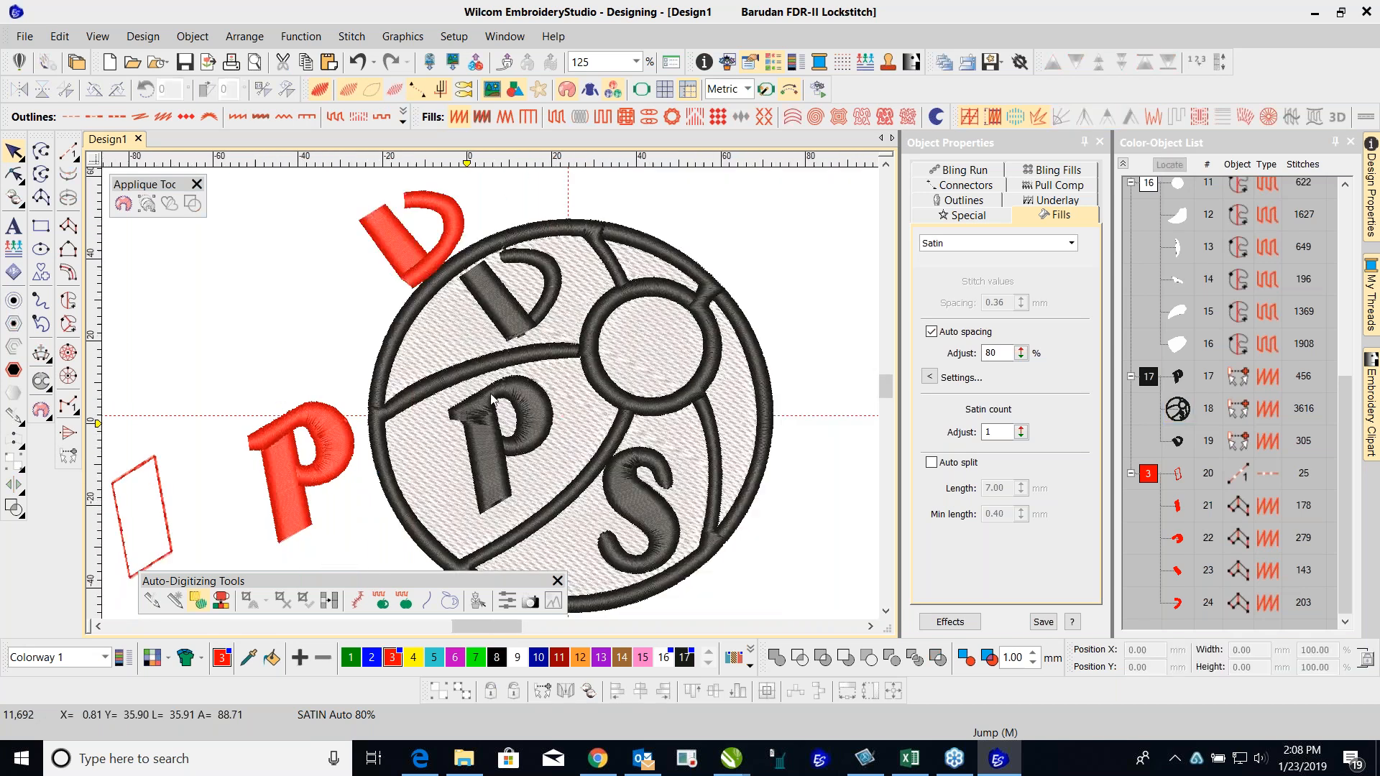
pyautogui.scroll(-1, 441, 470)
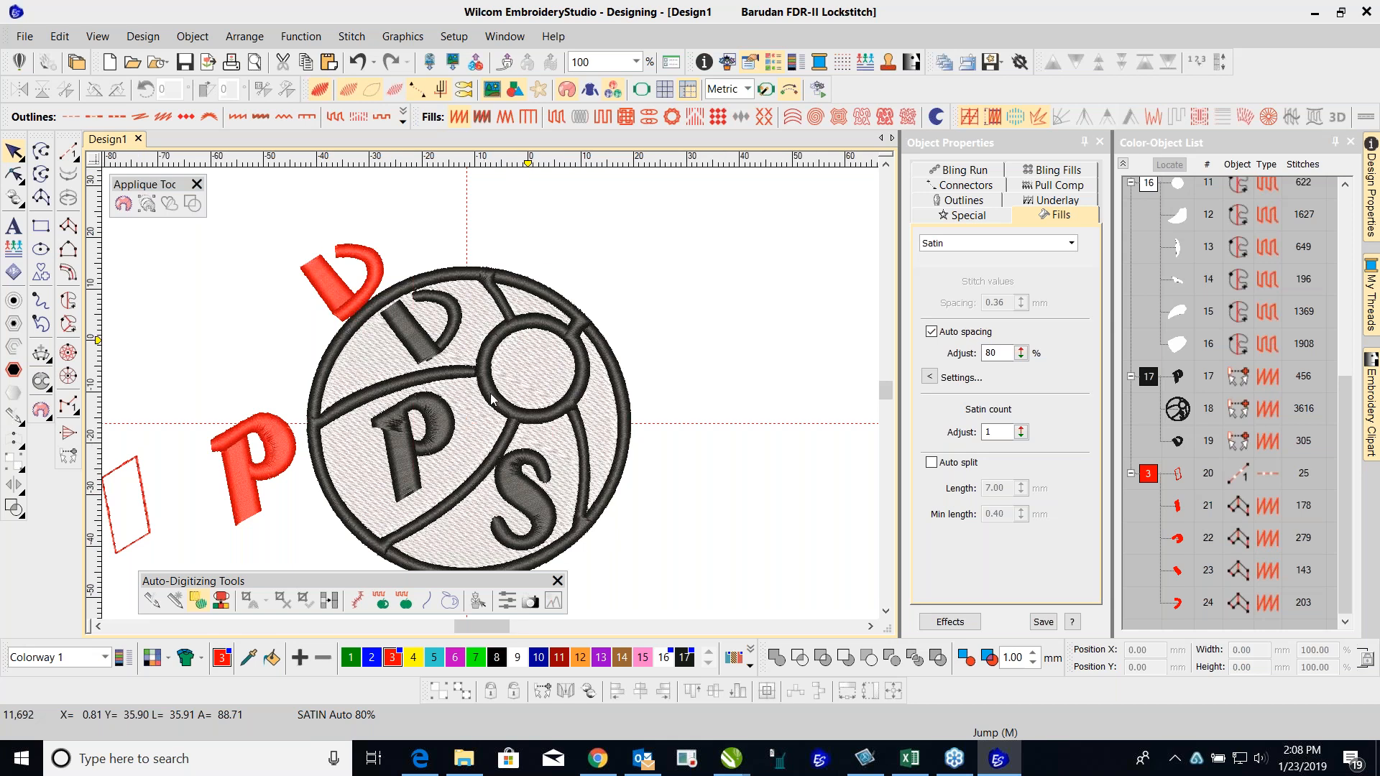
pyautogui.scroll(1, 528, 310)
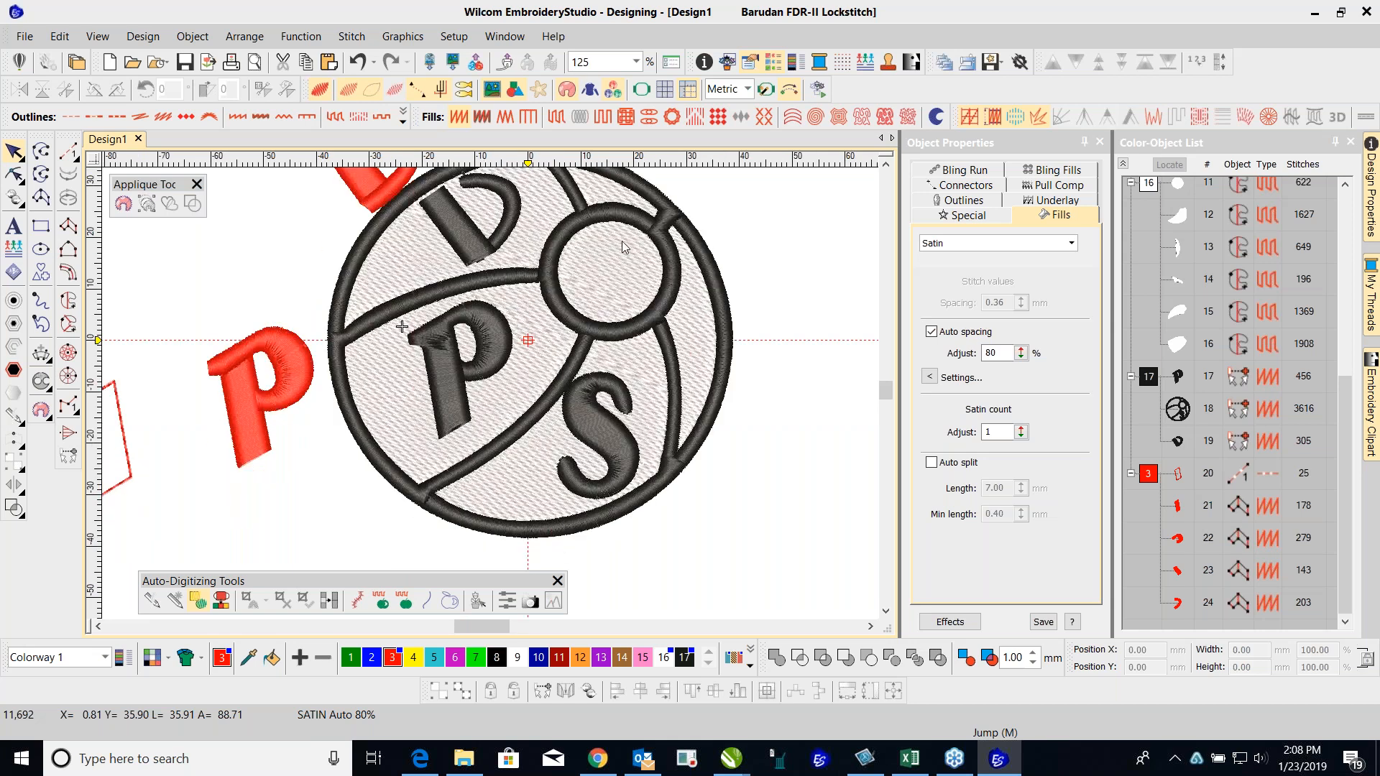
pyautogui.click(889, 167)
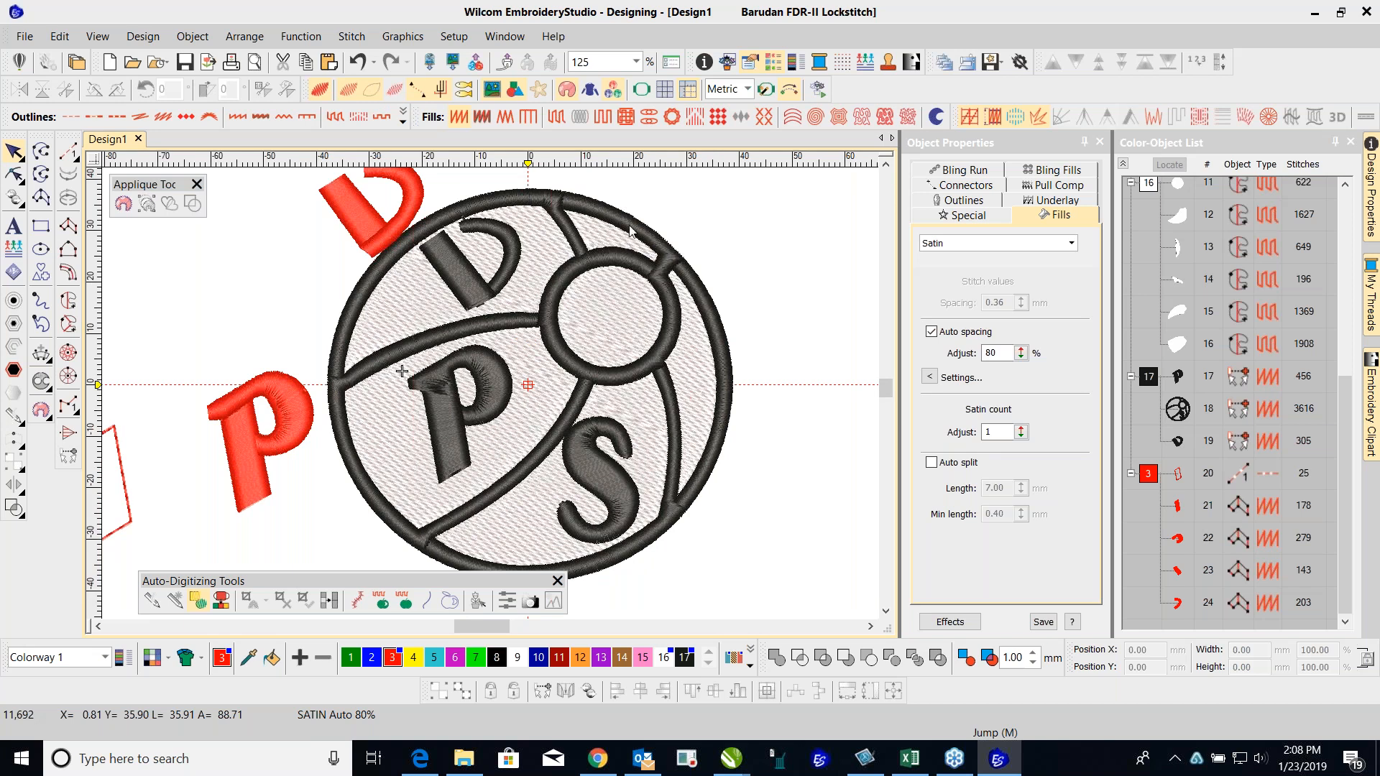
# Step: Measure the width of the black outer ring near the logo's upper-right edge
pyautogui.scroll(3, 630, 230)
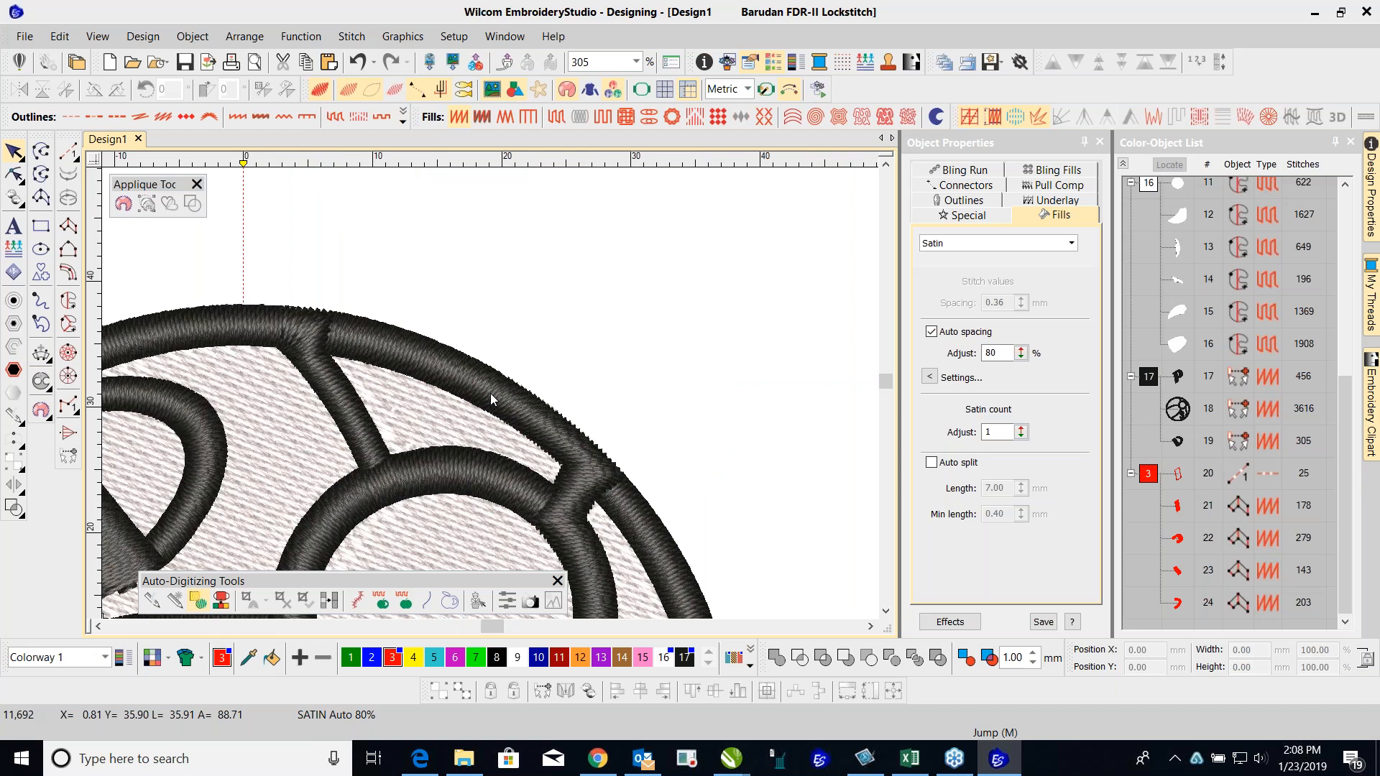
pyautogui.scroll(-3, 490, 394)
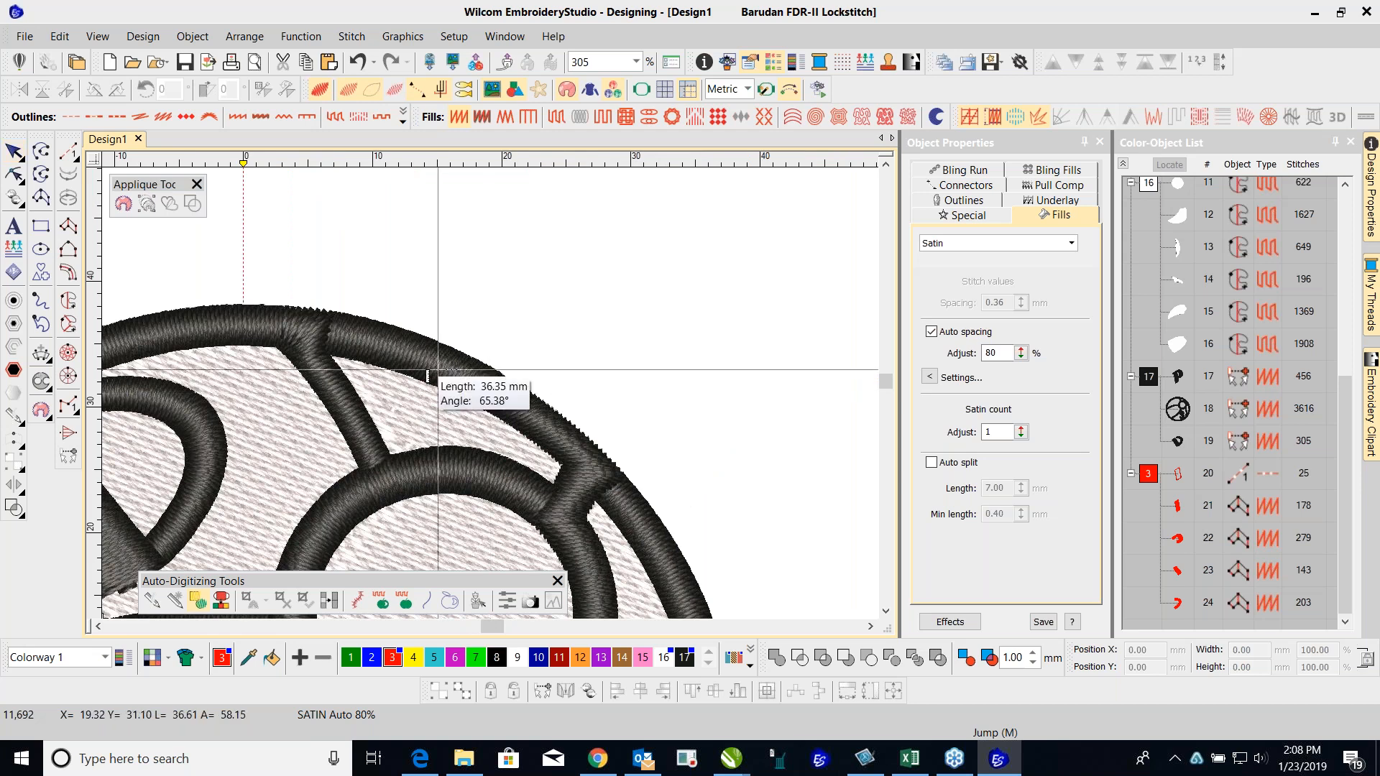
pyautogui.click(411, 377)
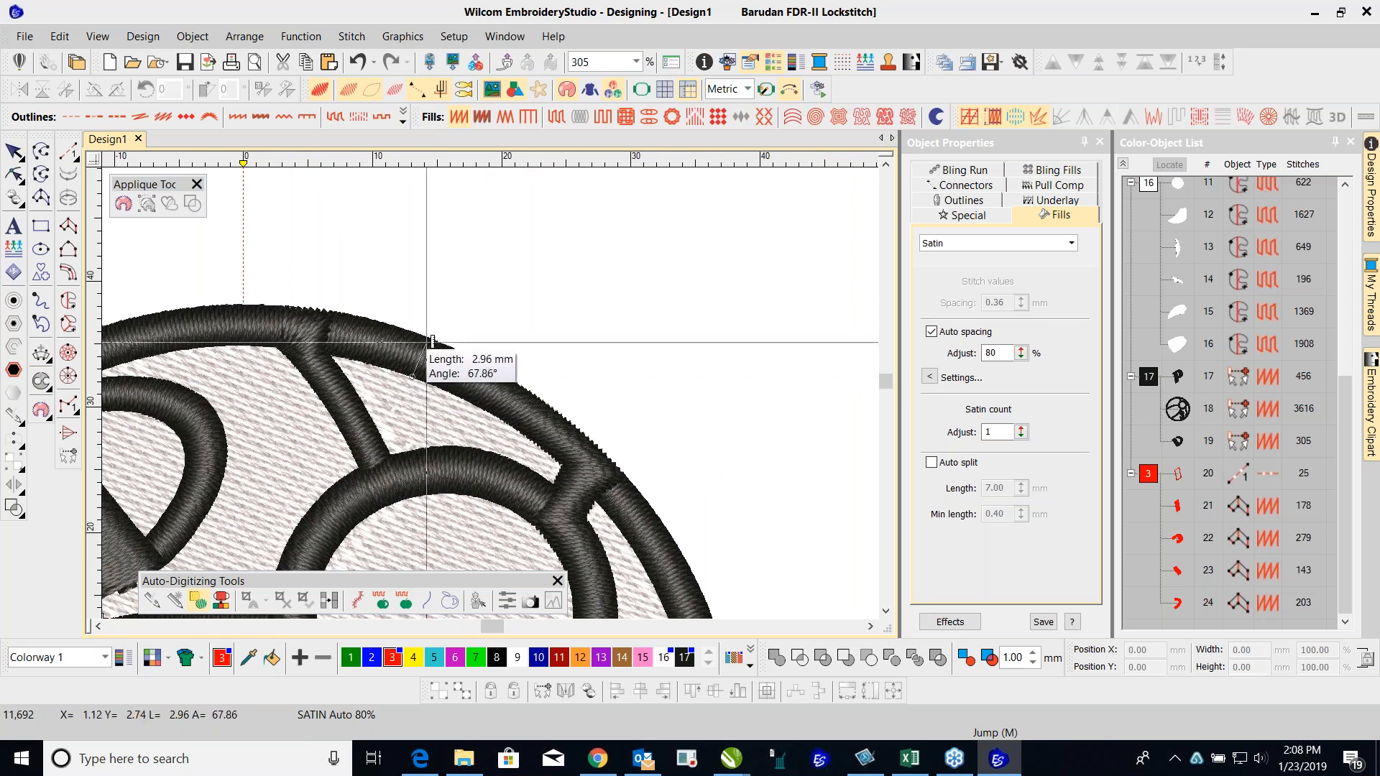
pyautogui.click(429, 340)
pyautogui.press('Escape')
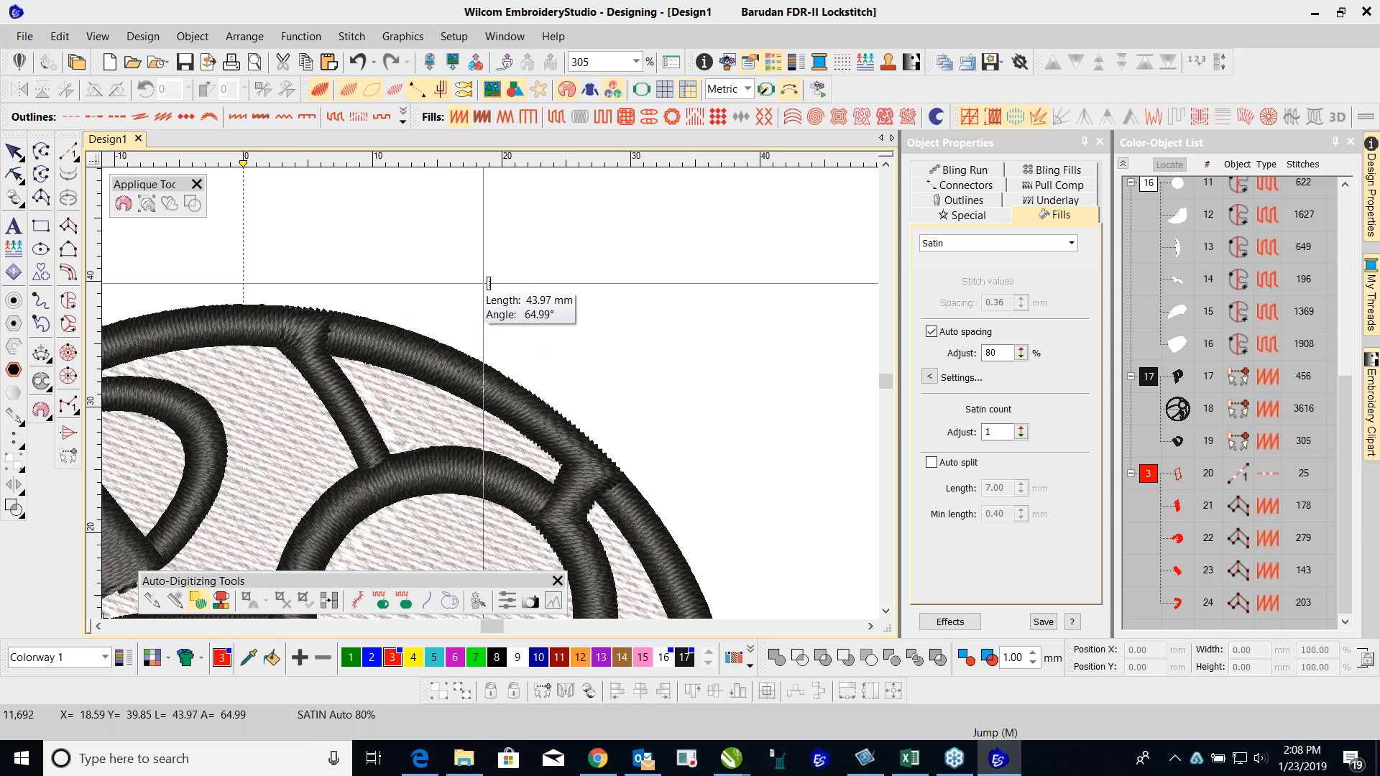
pyautogui.press('Escape')
pyautogui.scroll(-2, 490, 394)
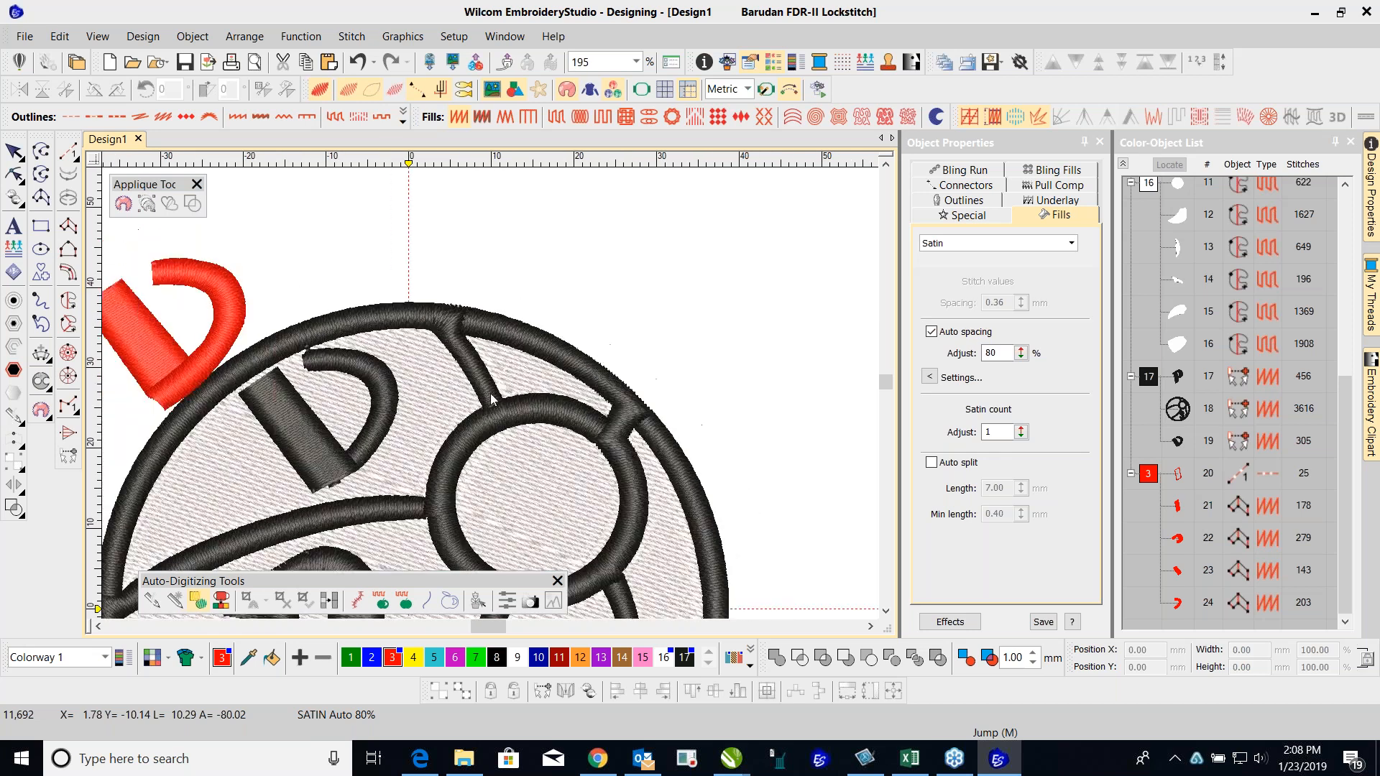
pyautogui.scroll(-2, 501, 415)
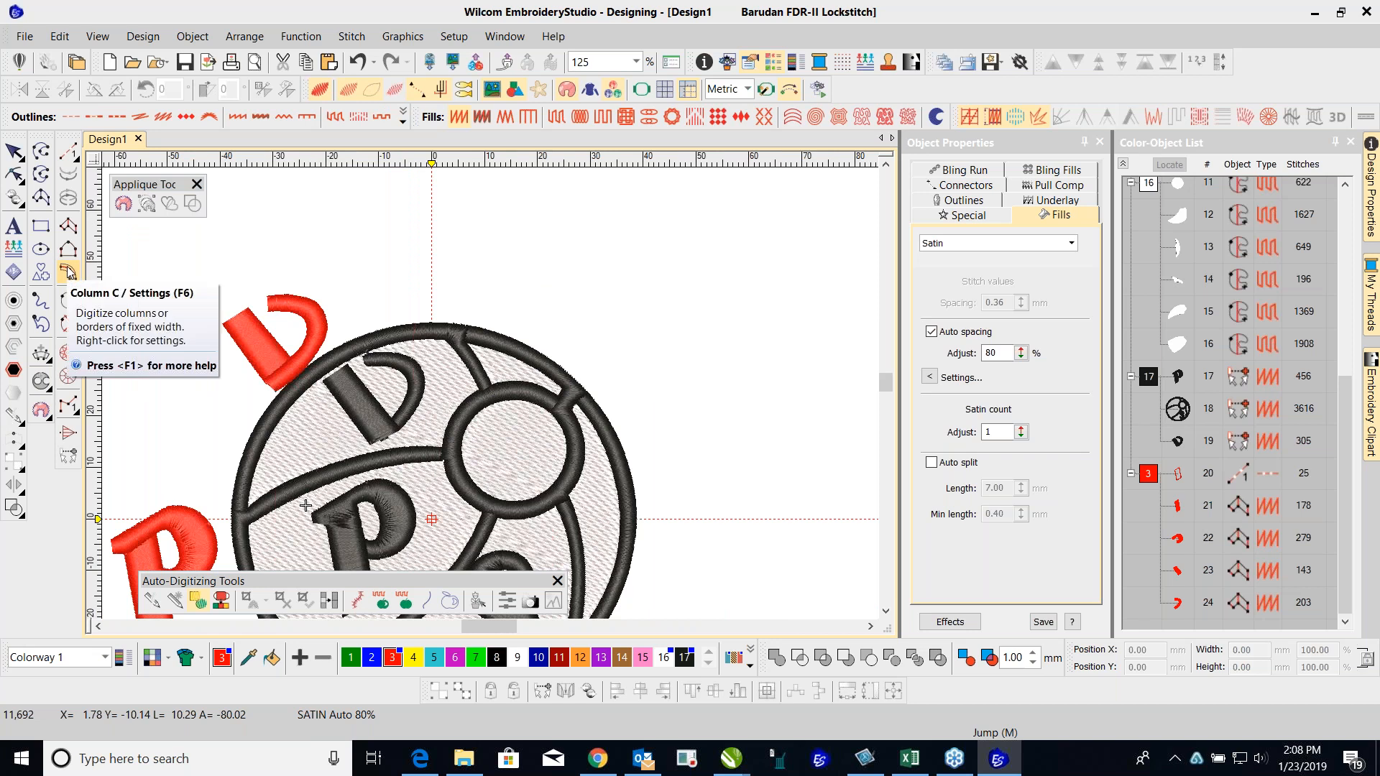
pyautogui.click(68, 272)
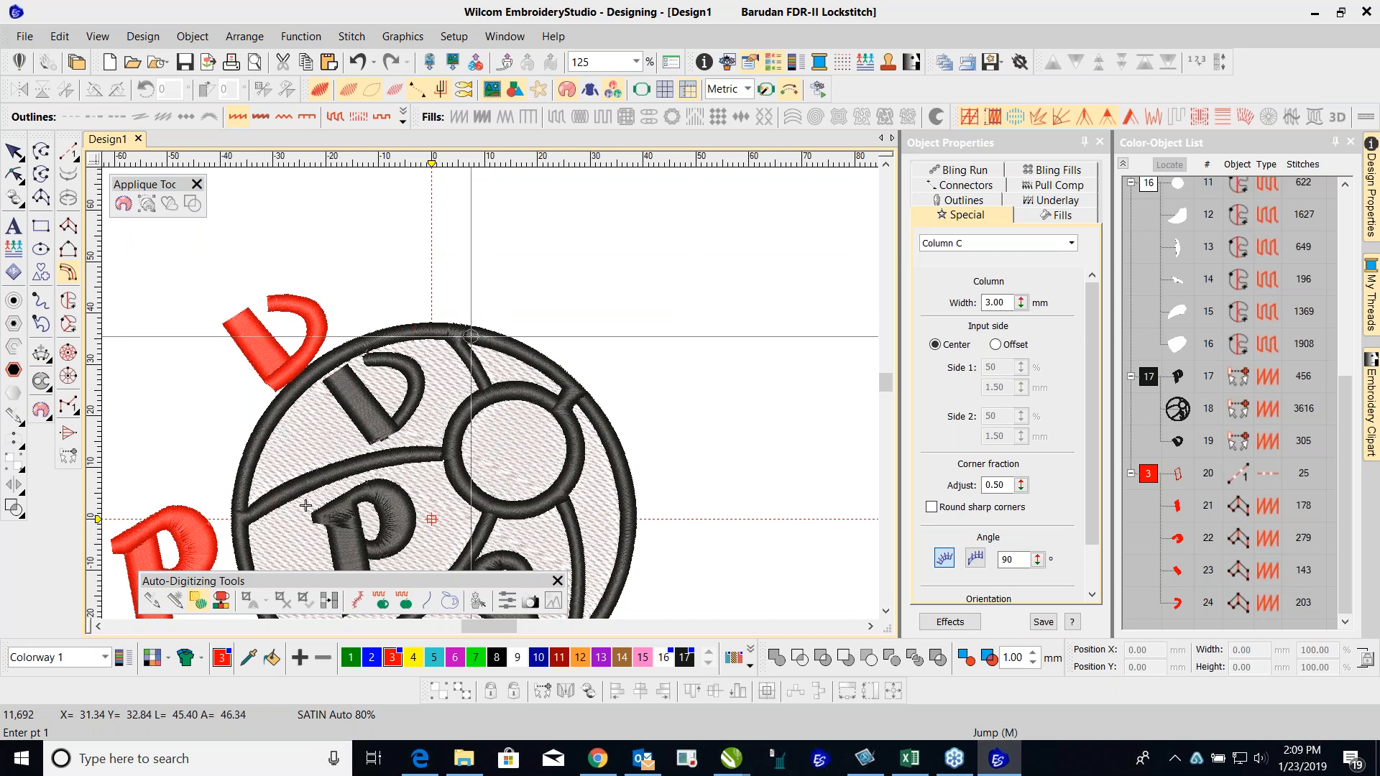
pyautogui.press('Escape')
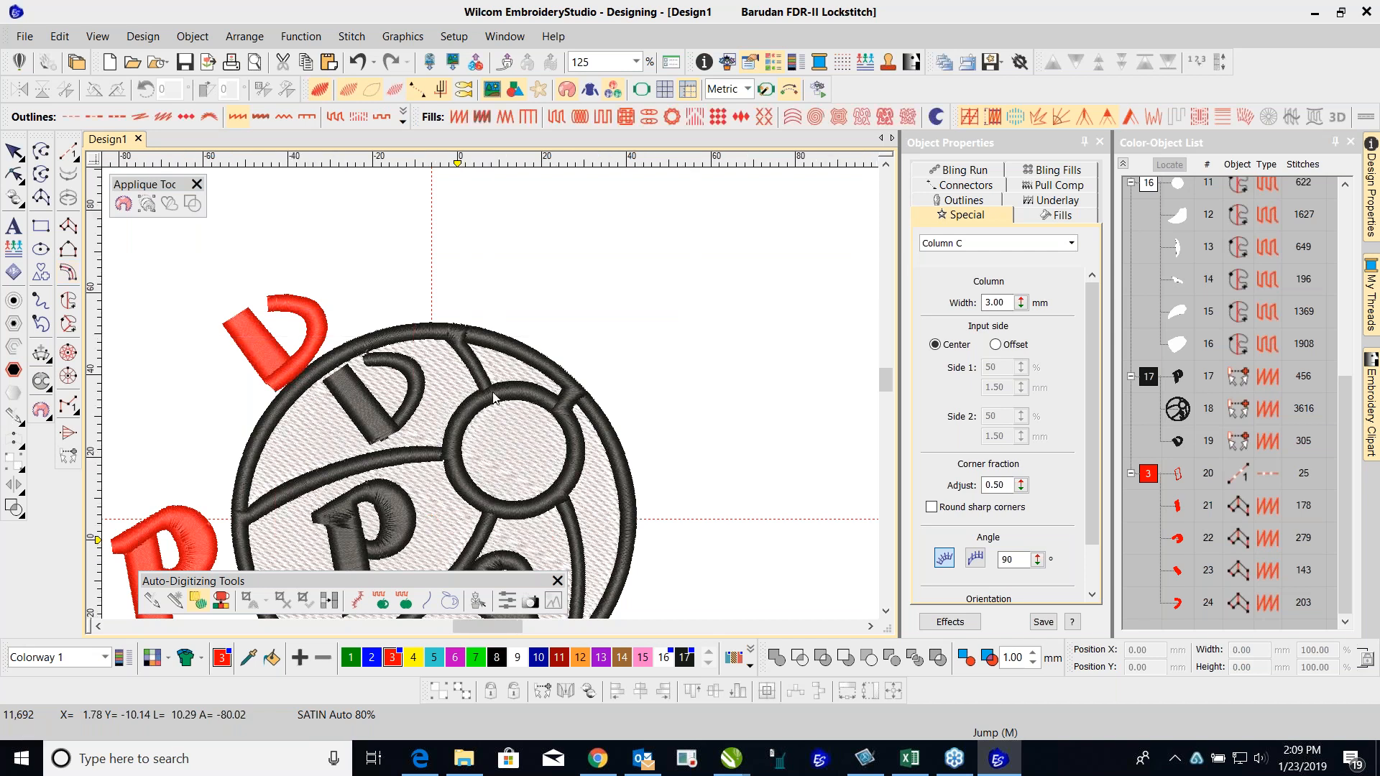
pyautogui.scroll(-1, 470, 336)
pyautogui.moveTo(885, 383); pyautogui.dragTo(886, 391)
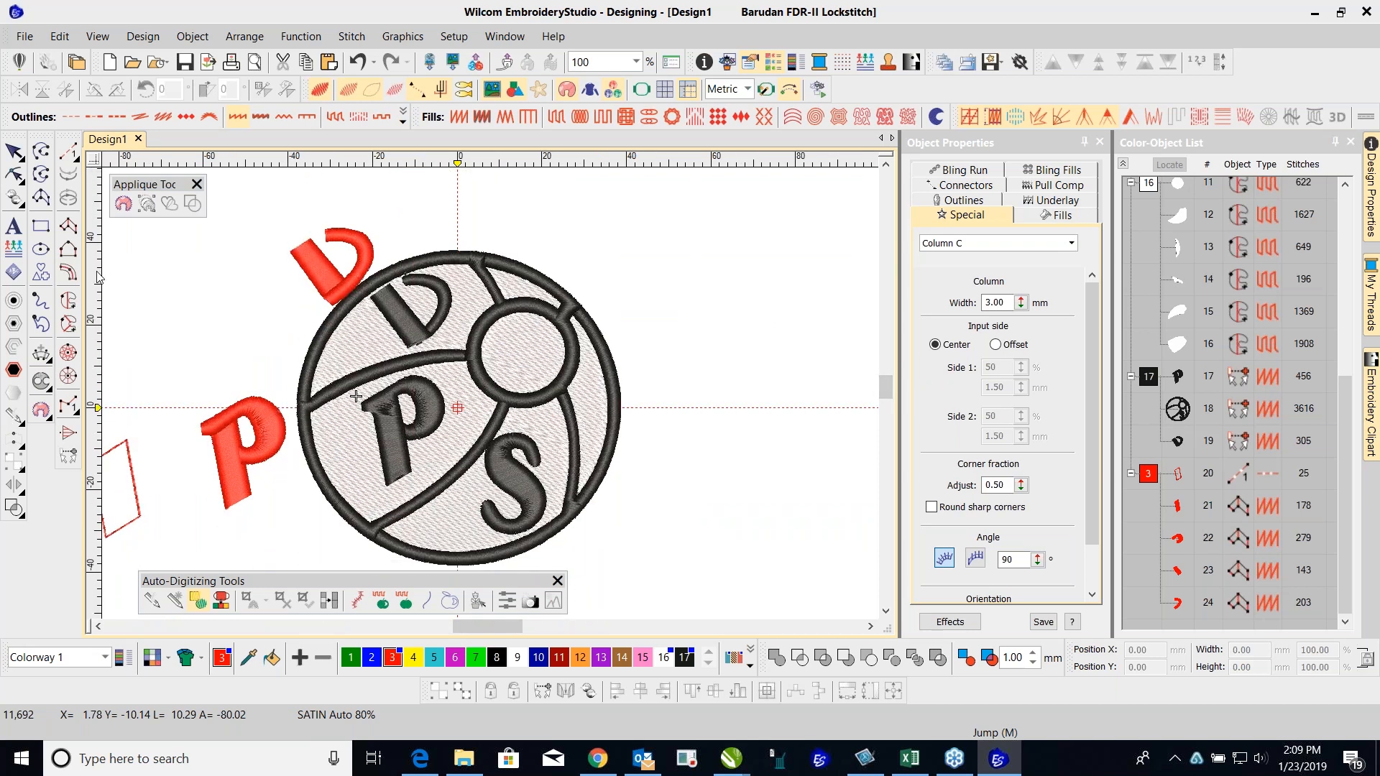
pyautogui.click(41, 250)
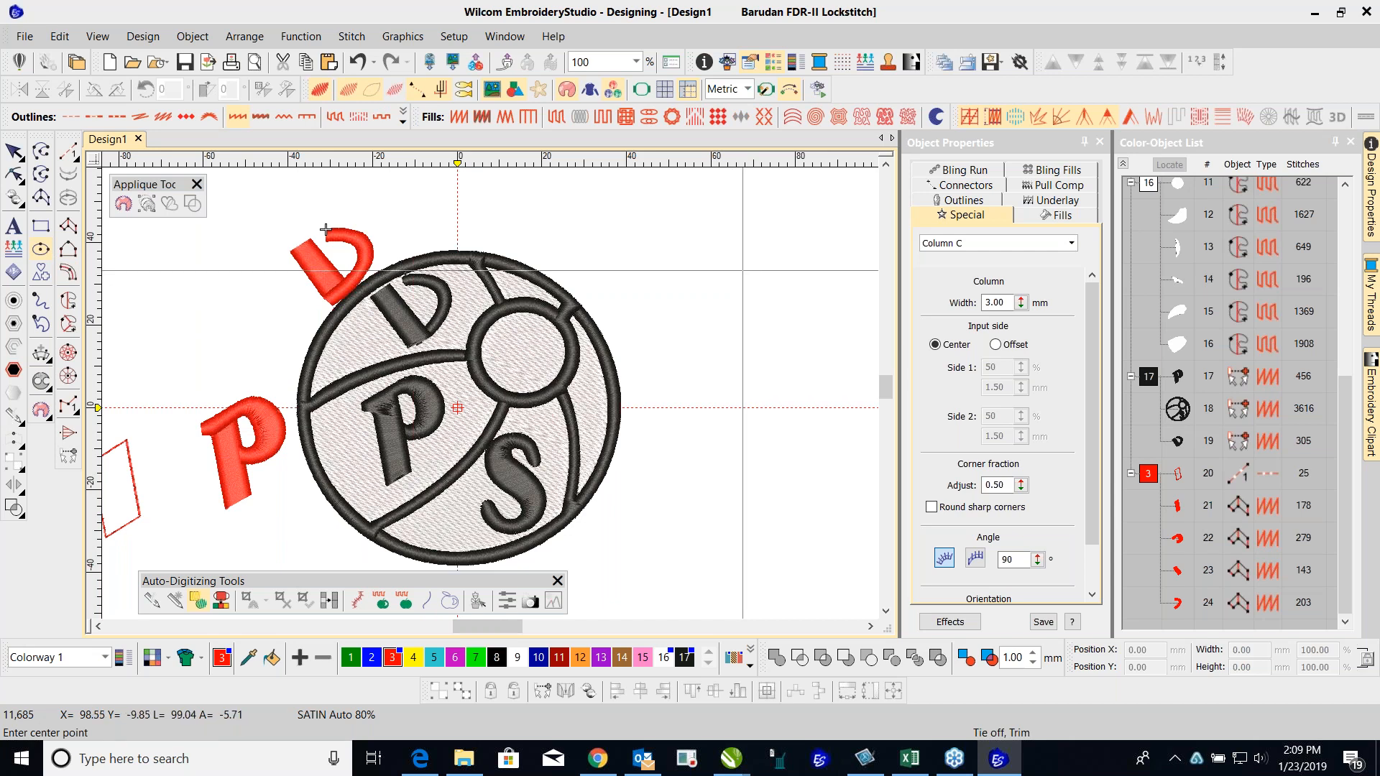
pyautogui.press('Escape')
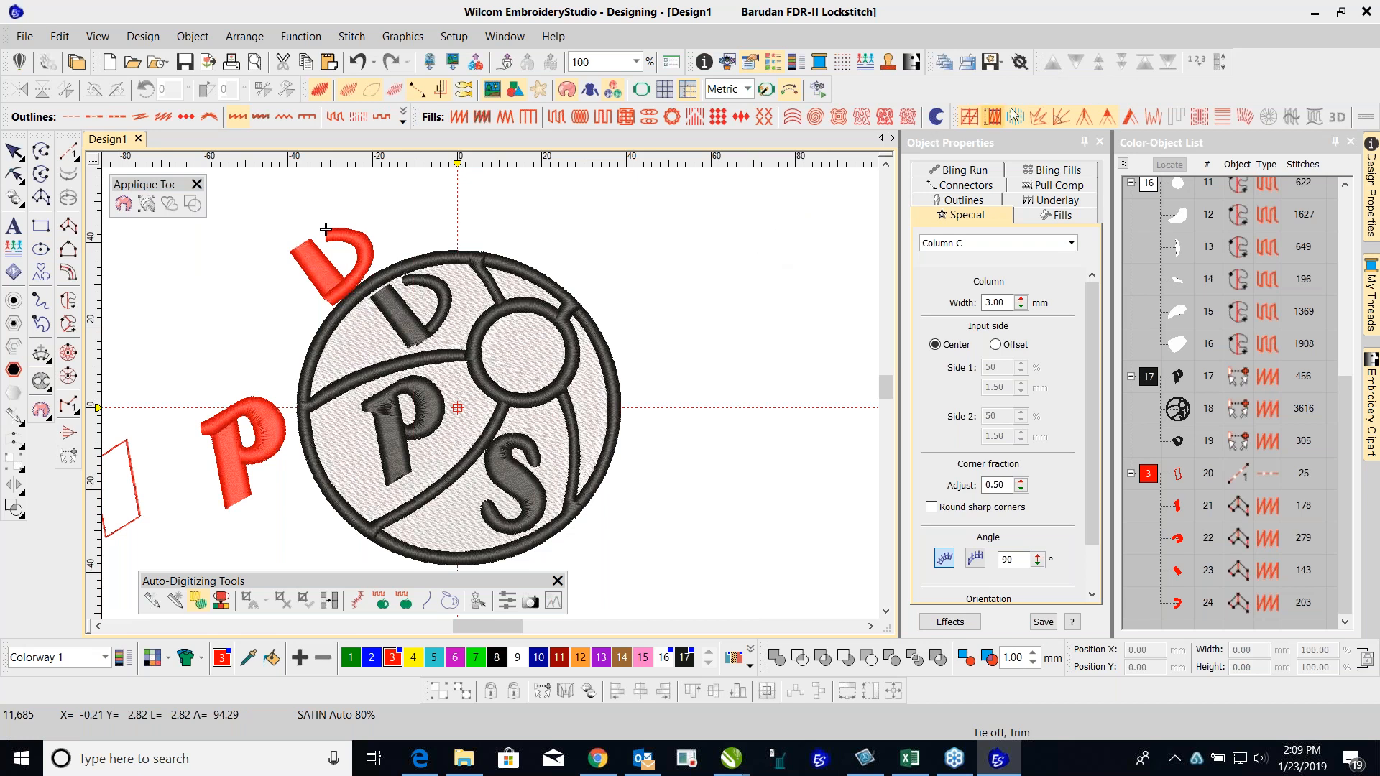
# Step: Show the Reshape Tools toolbar in the workspace
pyautogui.rightClick(1263, 70)
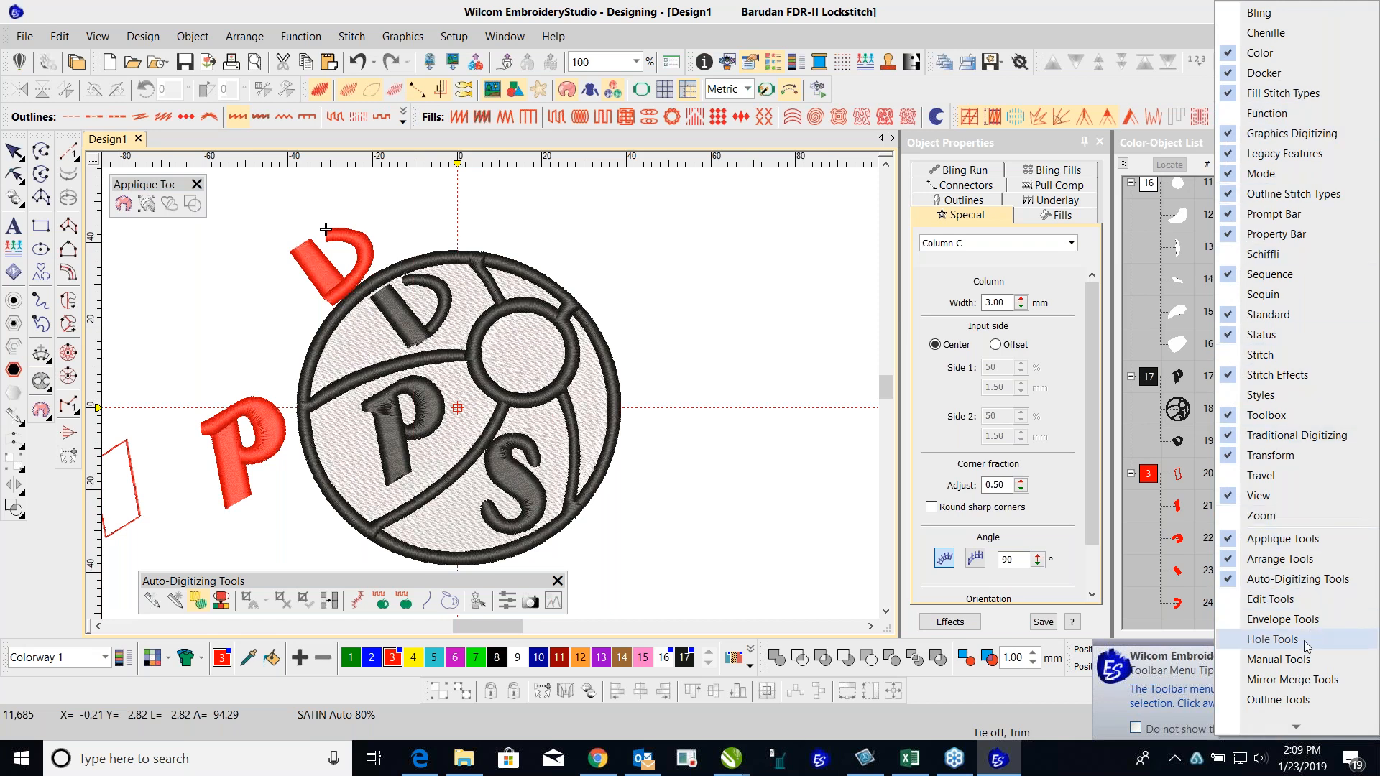
pyautogui.moveTo(1295, 728)
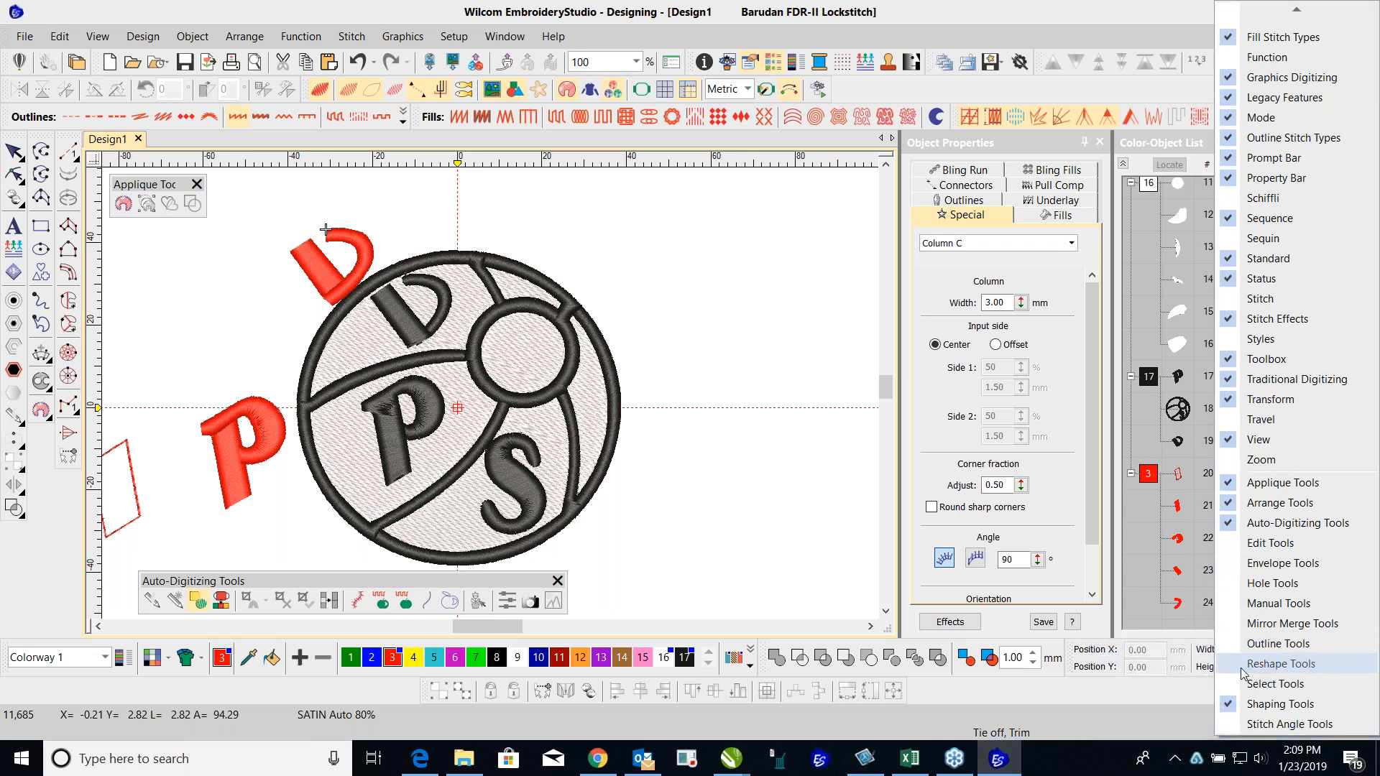
pyautogui.click(1254, 671)
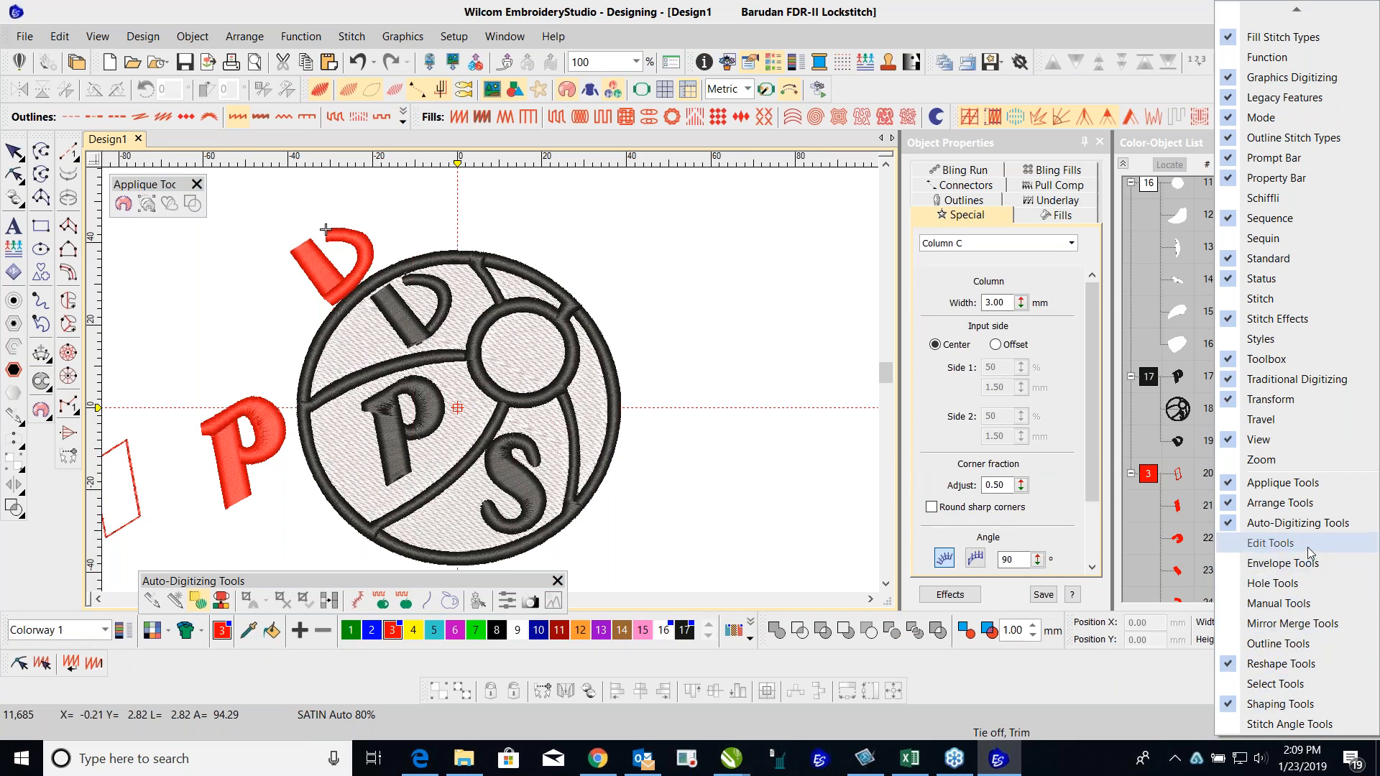
pyautogui.click(744, 447)
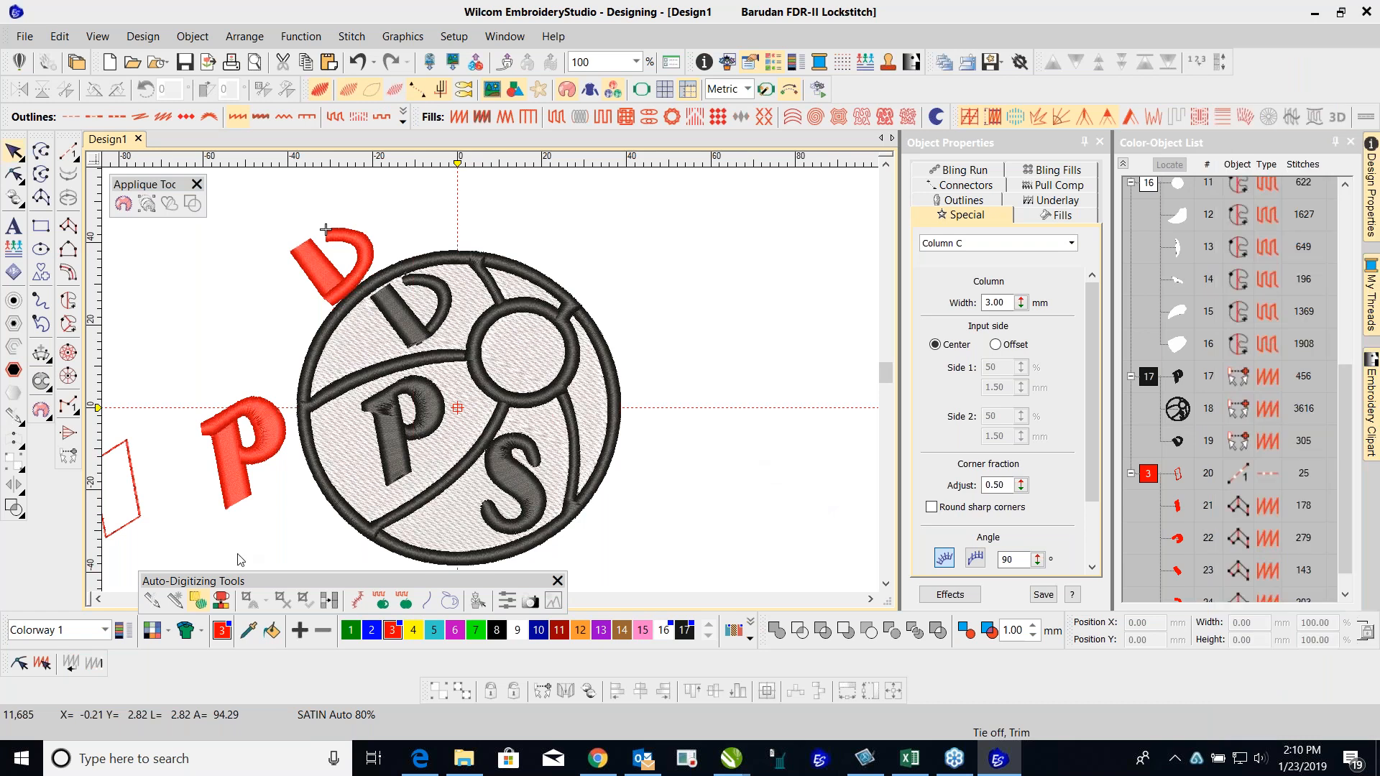
# Step: Draw a circle from the logo's centre as a 3 mm wide Column C satin ring, about 78 mm across, over the black outer ring
pyautogui.click(41, 251)
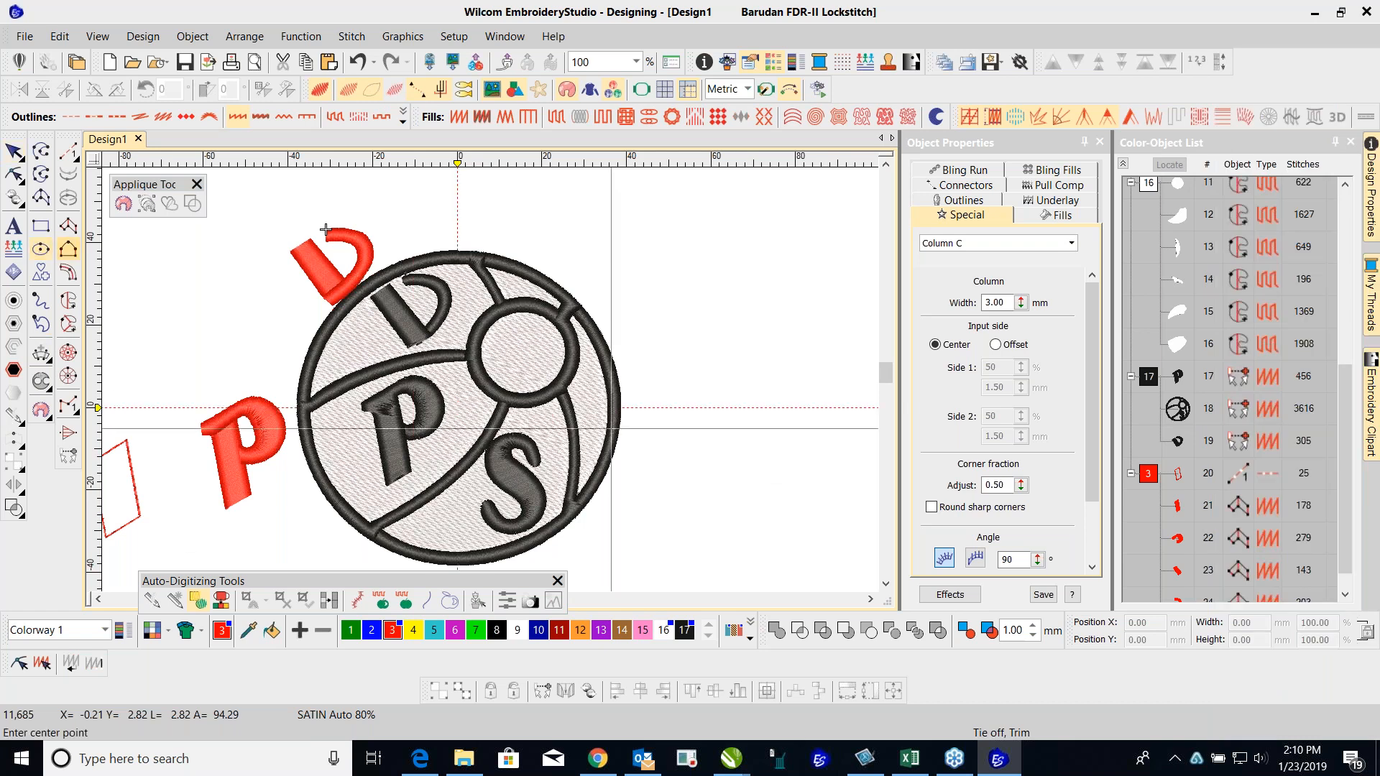
pyautogui.click(462, 407)
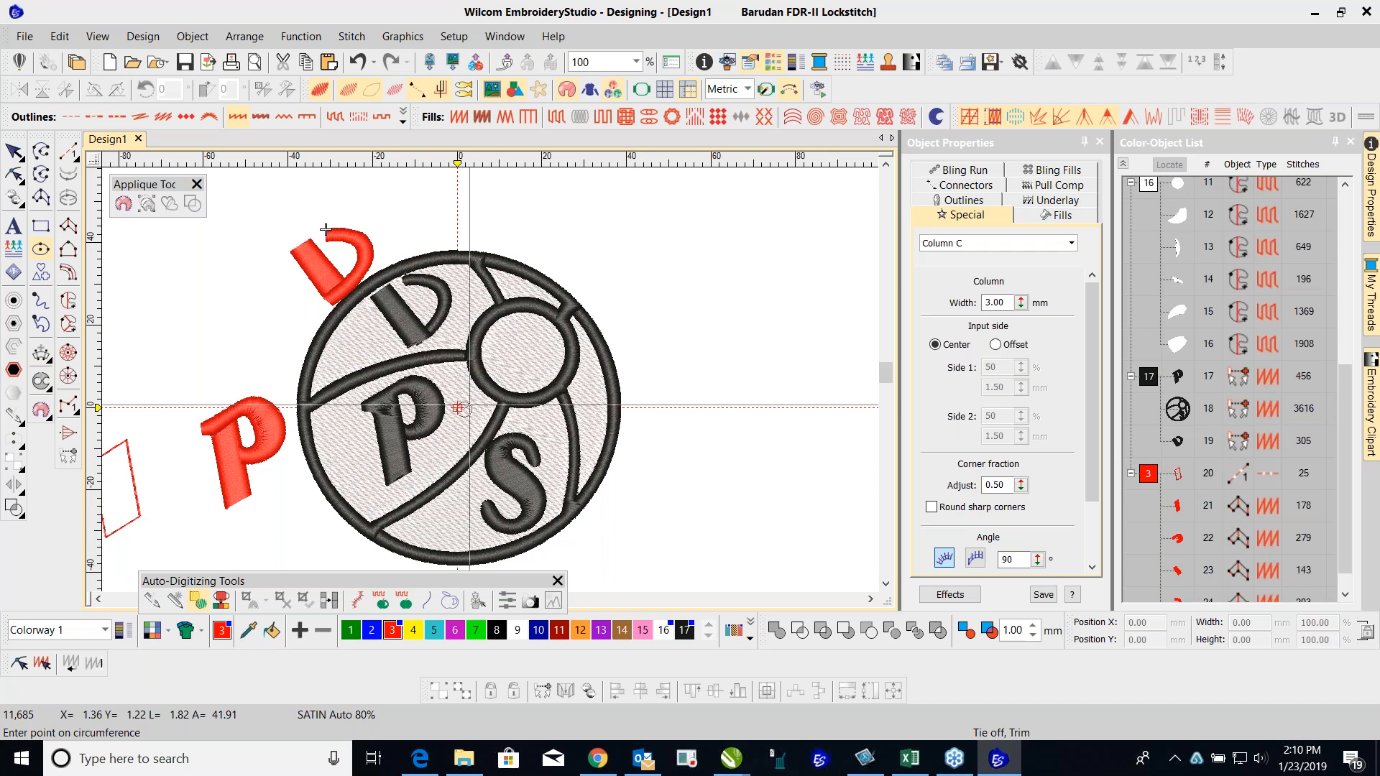
pyautogui.click(563, 289)
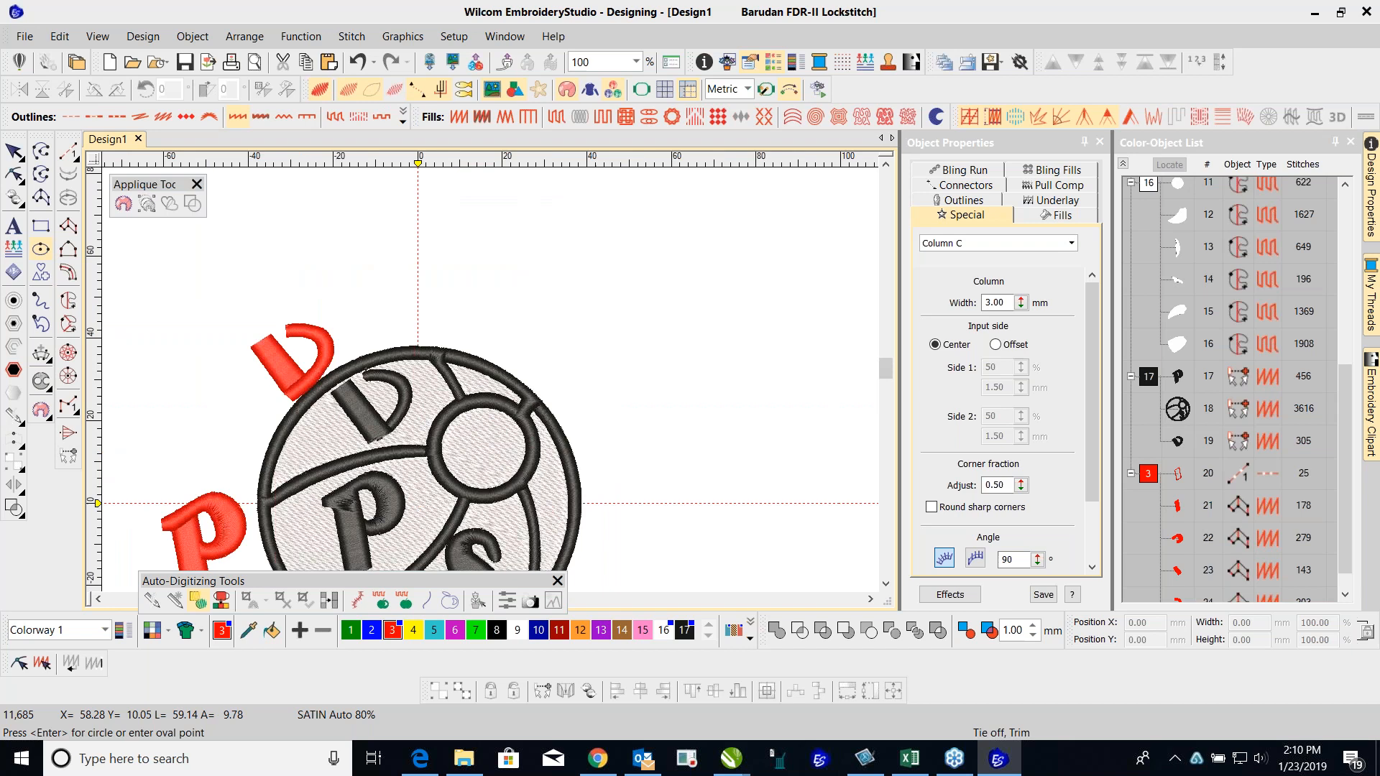
pyautogui.press('Return')
pyautogui.scroll(-1, 321, 544)
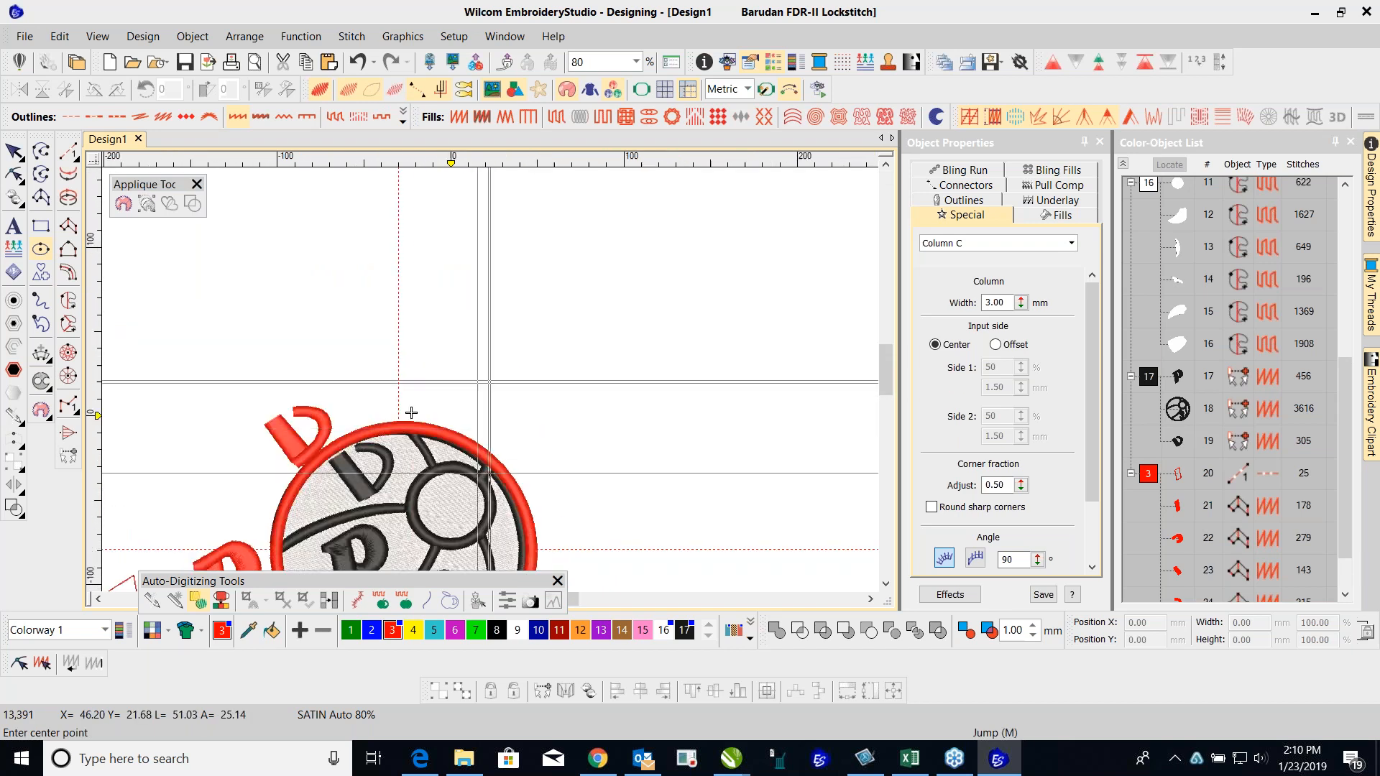
pyautogui.scroll(-3, 411, 412)
pyautogui.scroll(2, 439, 359)
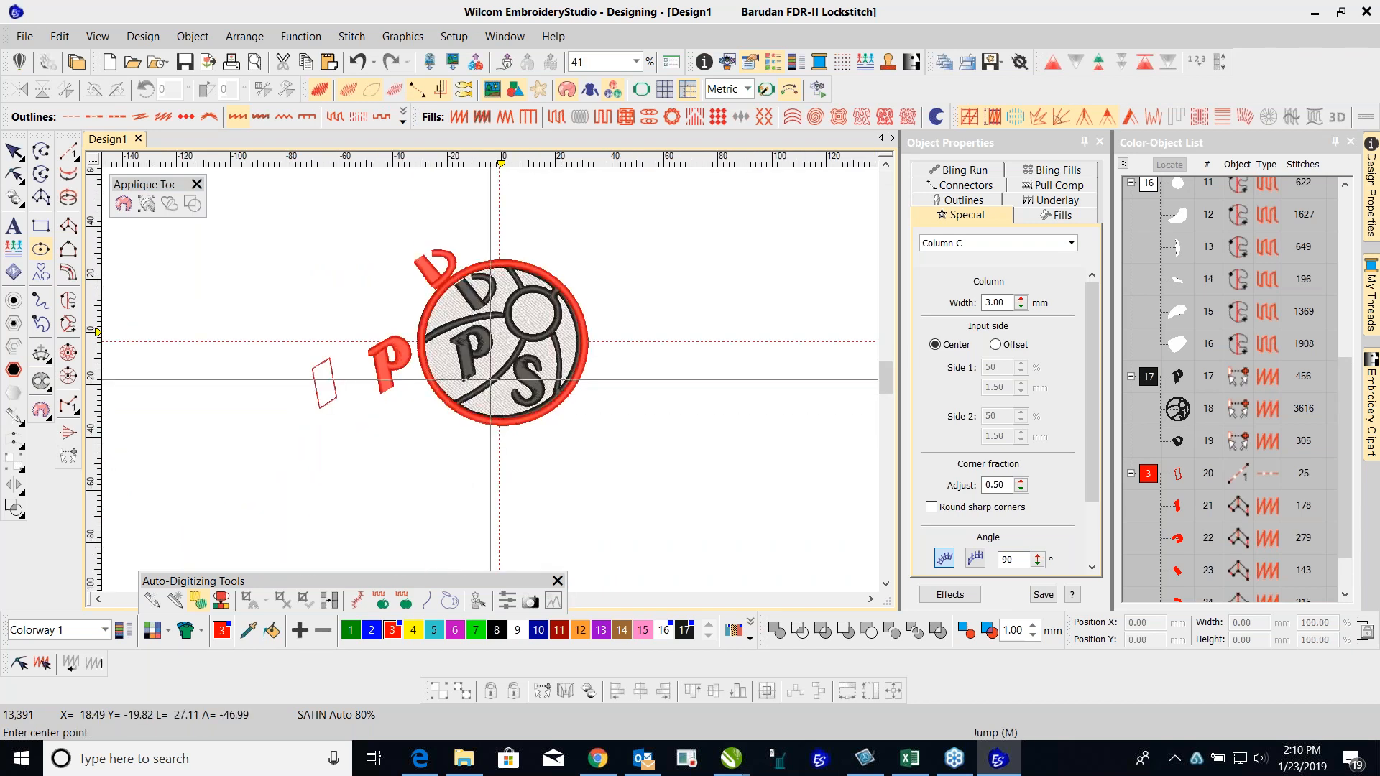
# Step: Nudge the large red ring to about X 0.84 mm, Y -0.08 mm, centred over the black outer ring, and deselect it
pyautogui.click(12, 151)
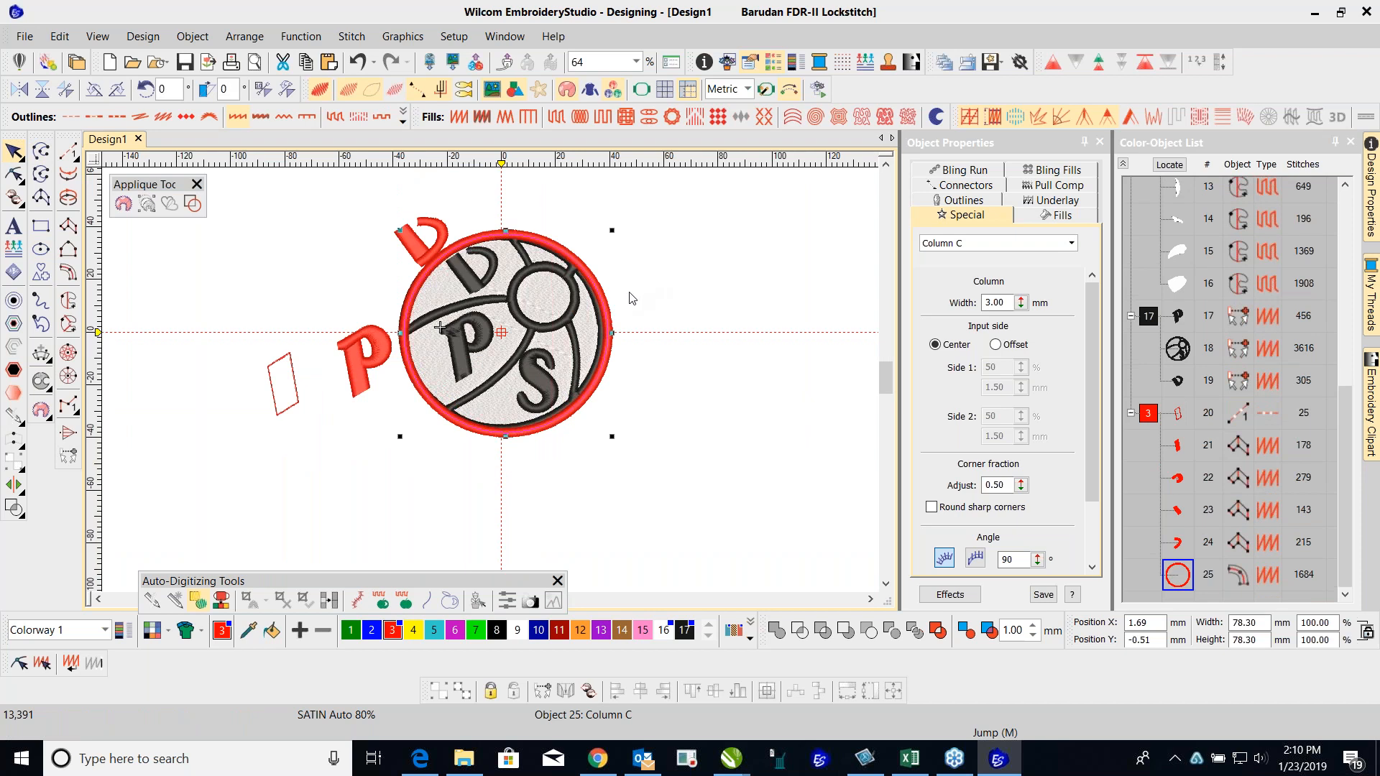
pyautogui.scroll(1, 481, 427)
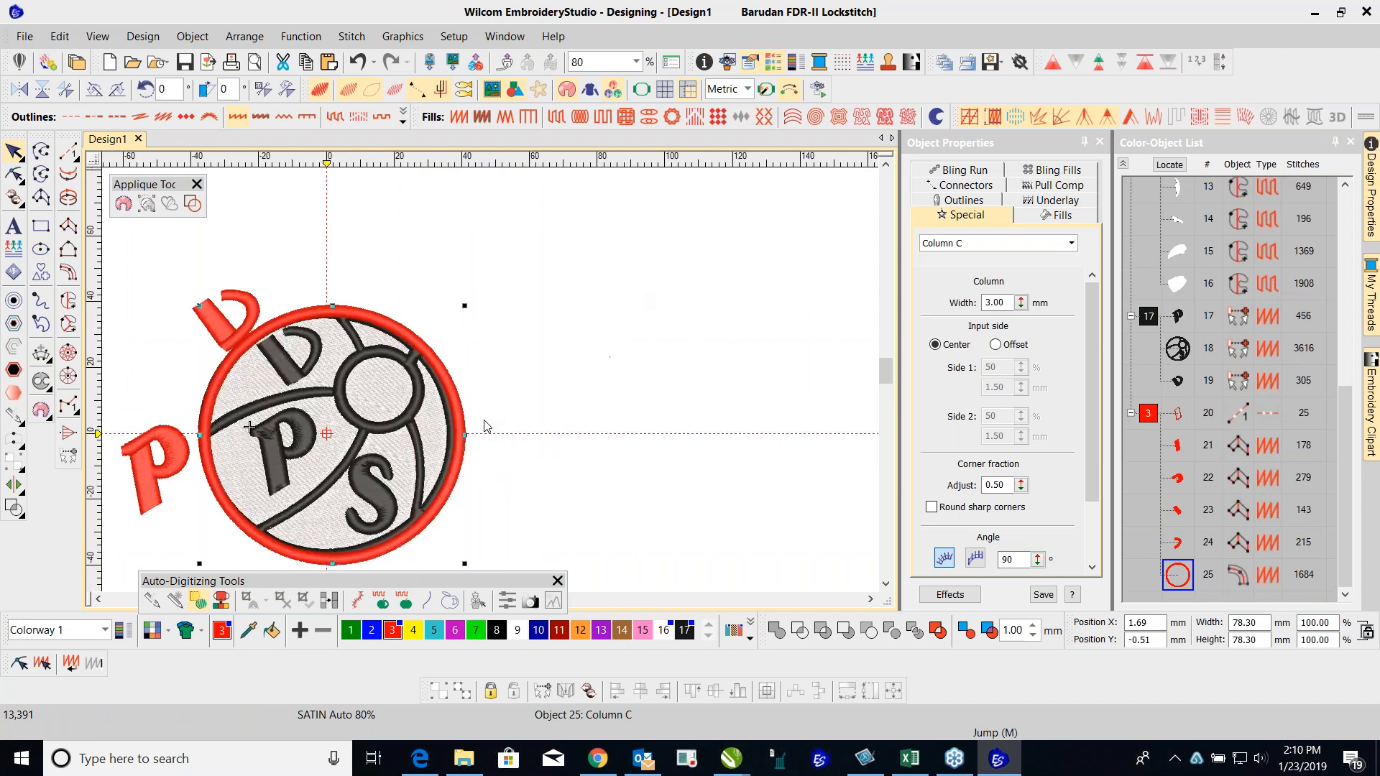
pyautogui.press('Left')
pyautogui.press('Left')
pyautogui.press('Left')
pyautogui.press('Left')
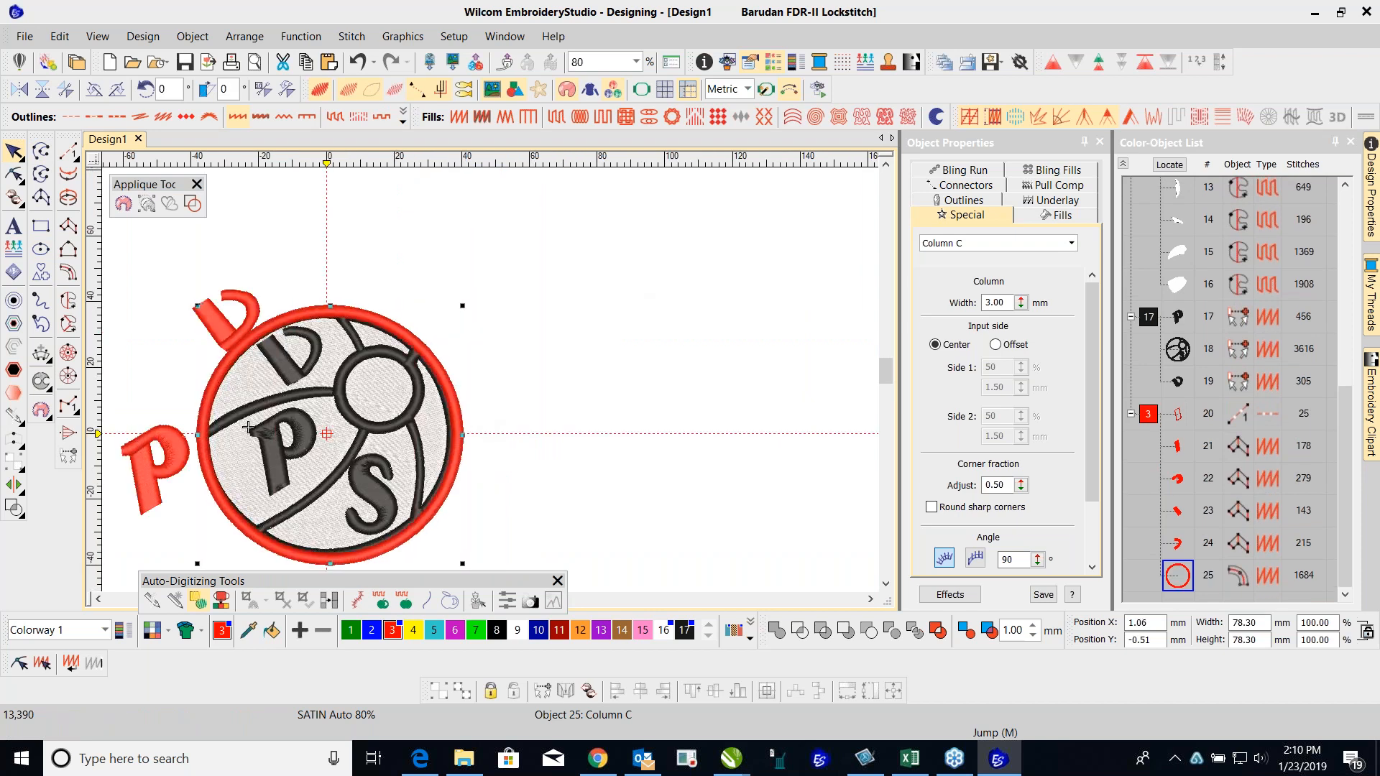
pyautogui.press('Up')
pyautogui.press('Up')
pyautogui.click(562, 361)
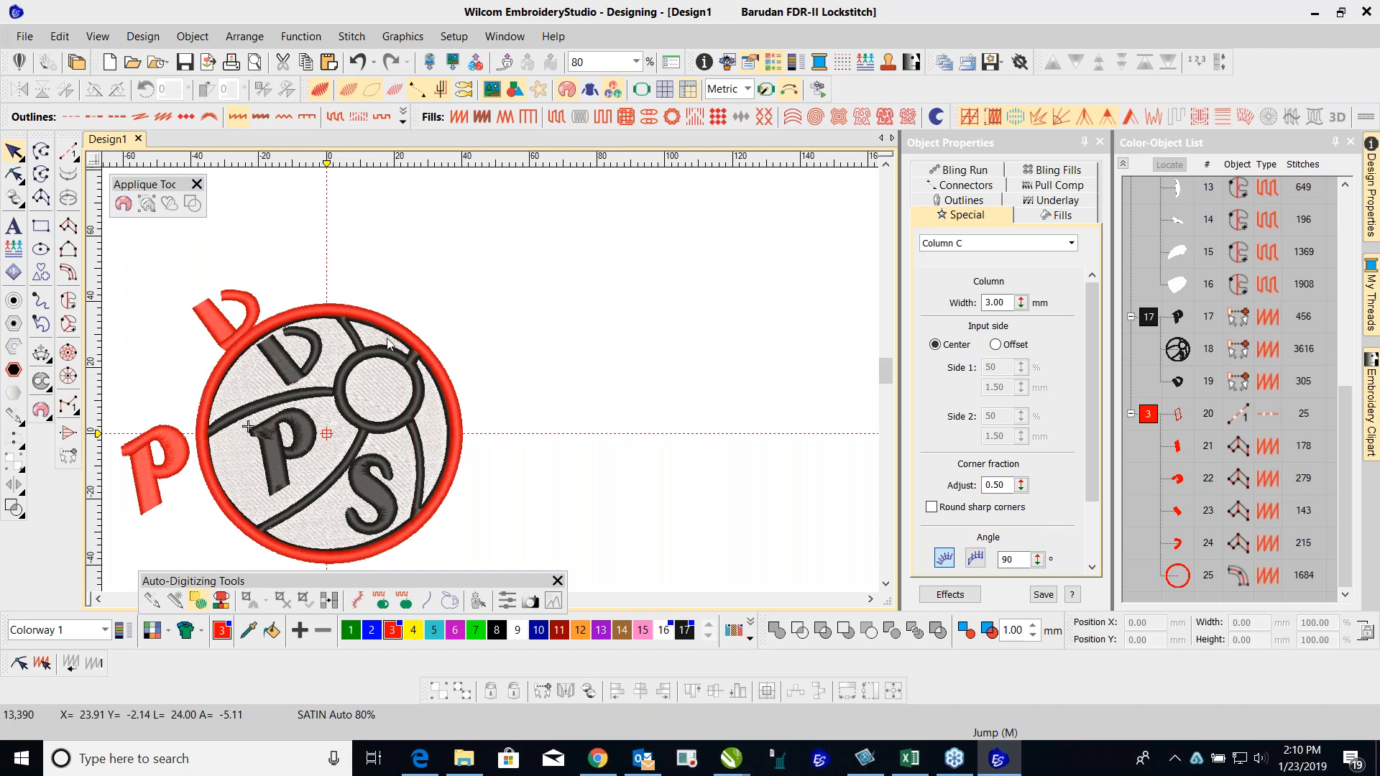
# Step: Try duplicating the black branched outline, and undo the duplication
pyautogui.scroll(1, 287, 485)
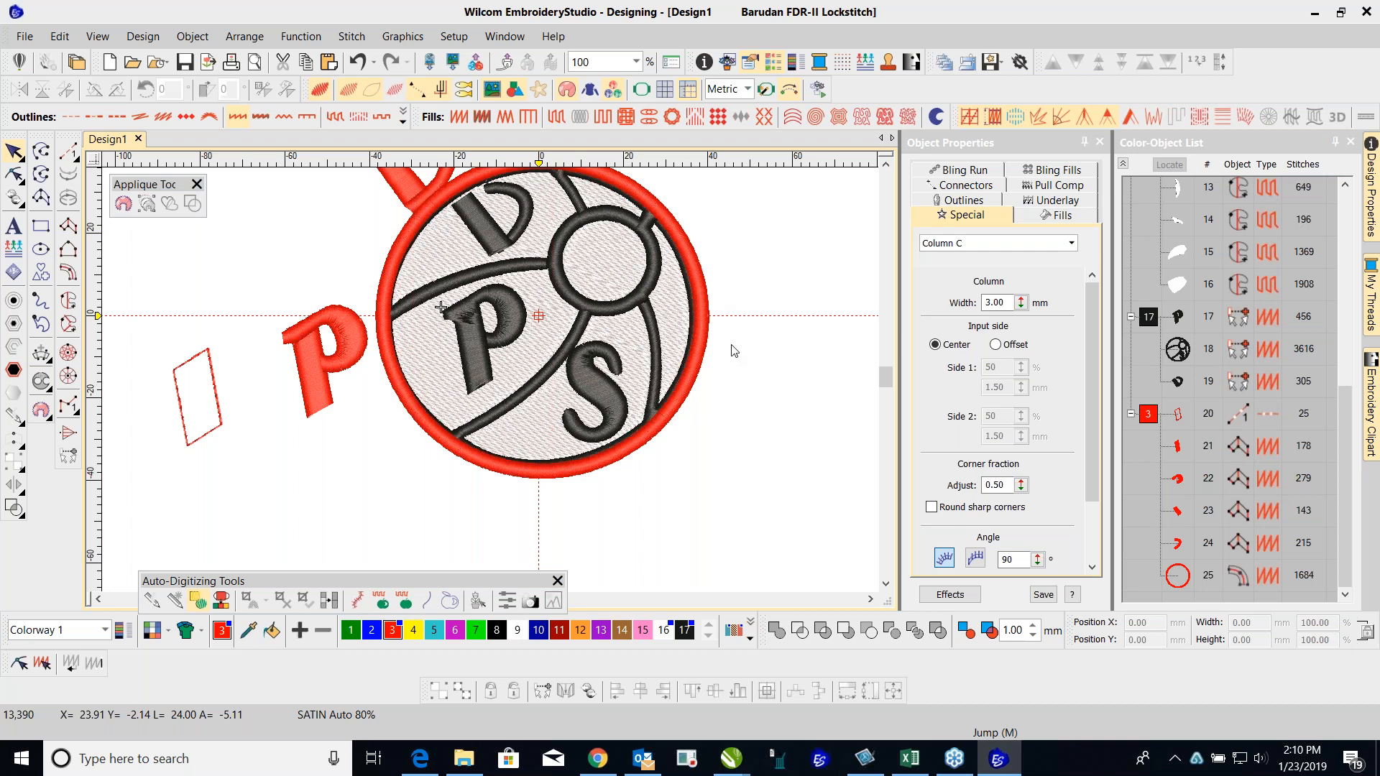
pyautogui.click(707, 304)
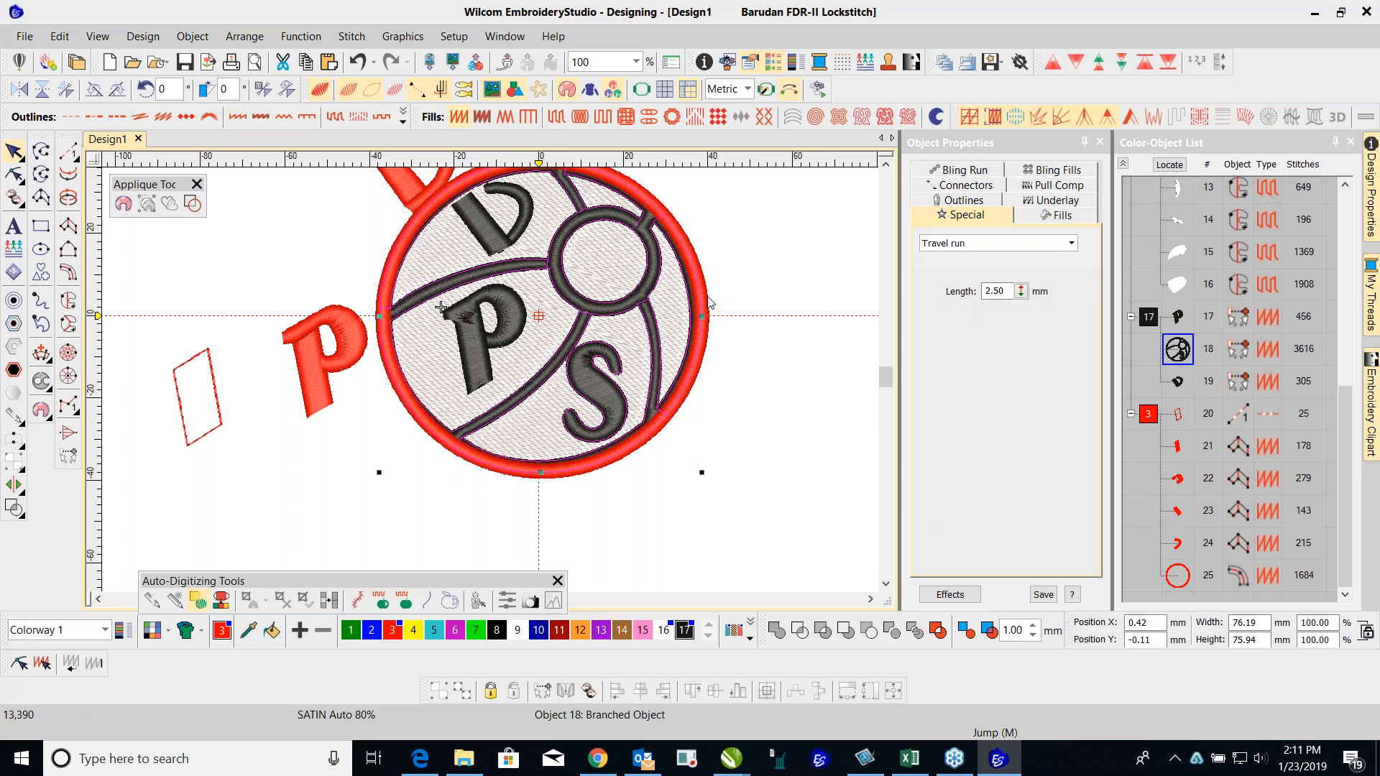
pyautogui.hotkey('ctrl', 'd')
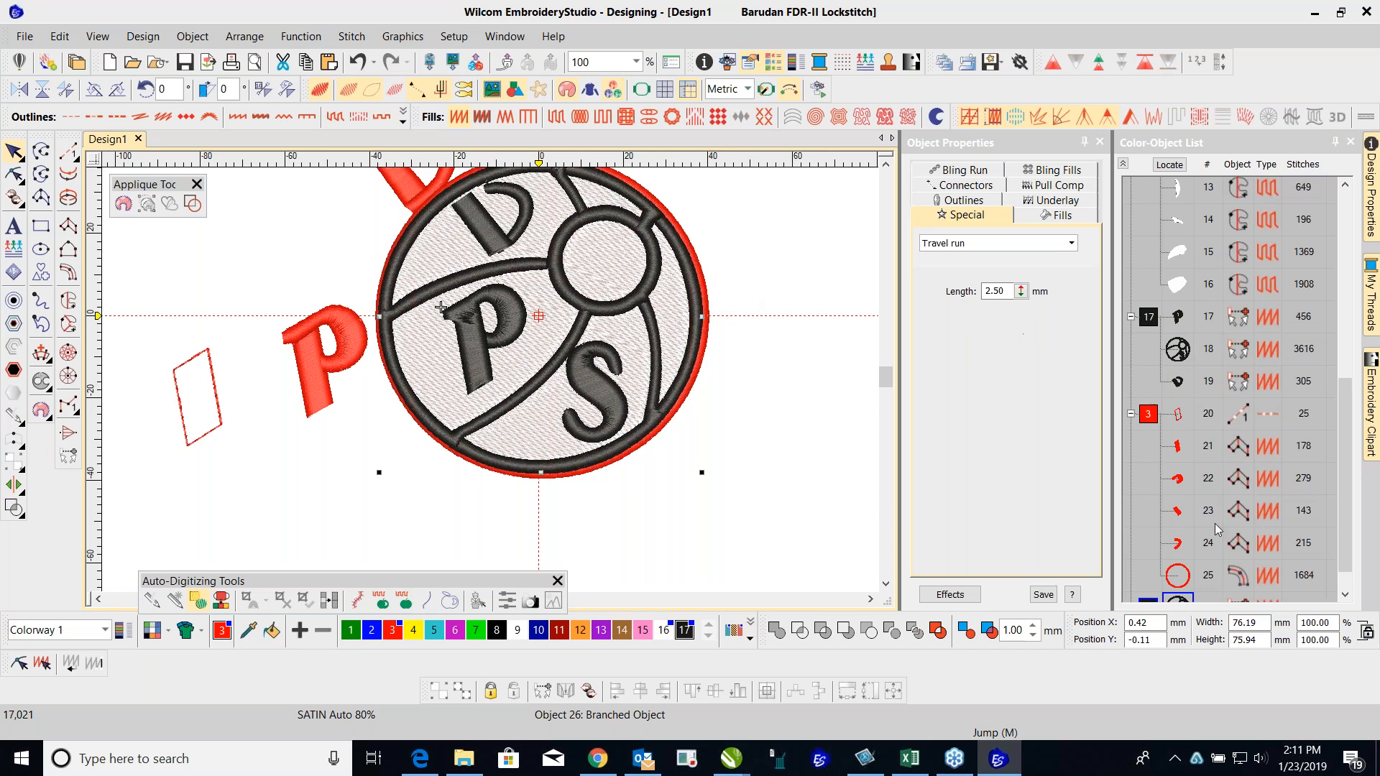
pyautogui.scroll(-1, 1348, 442)
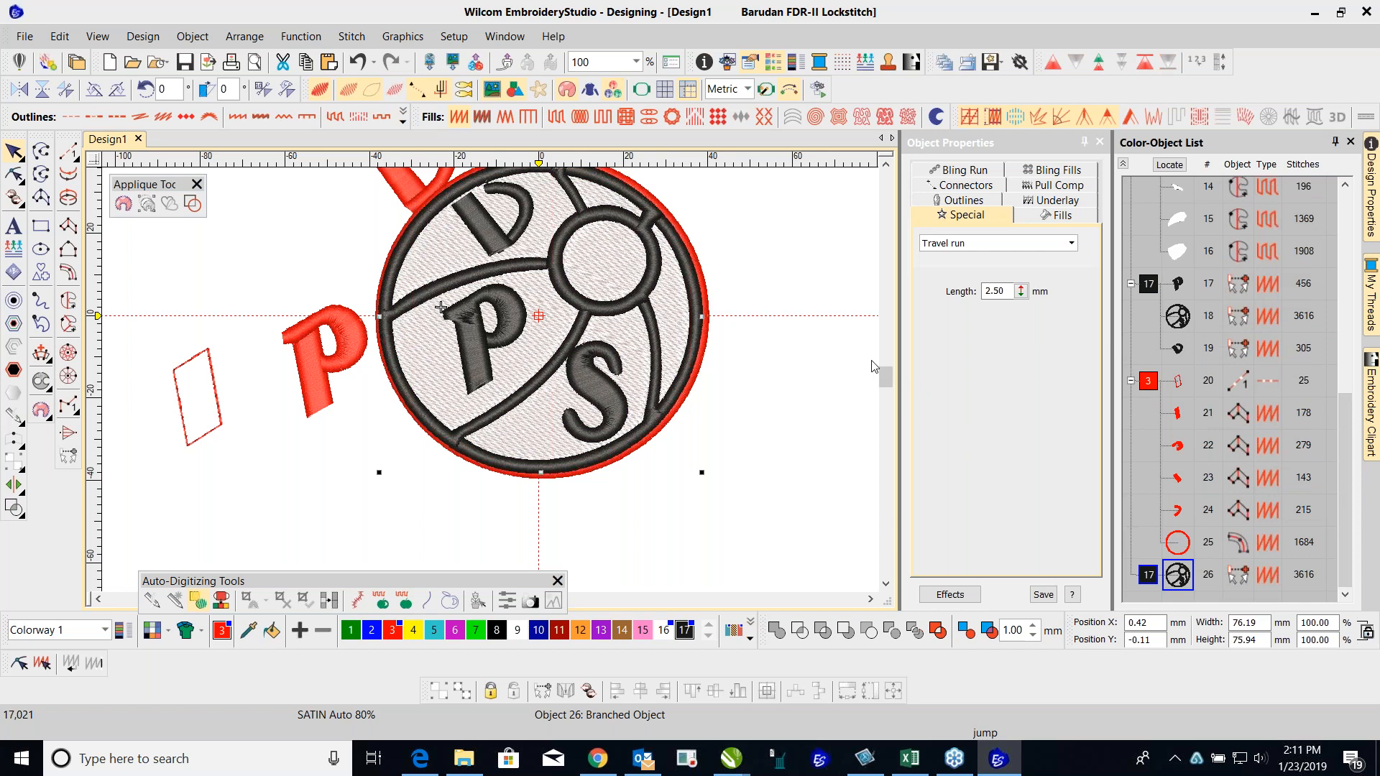
pyautogui.click(1177, 543)
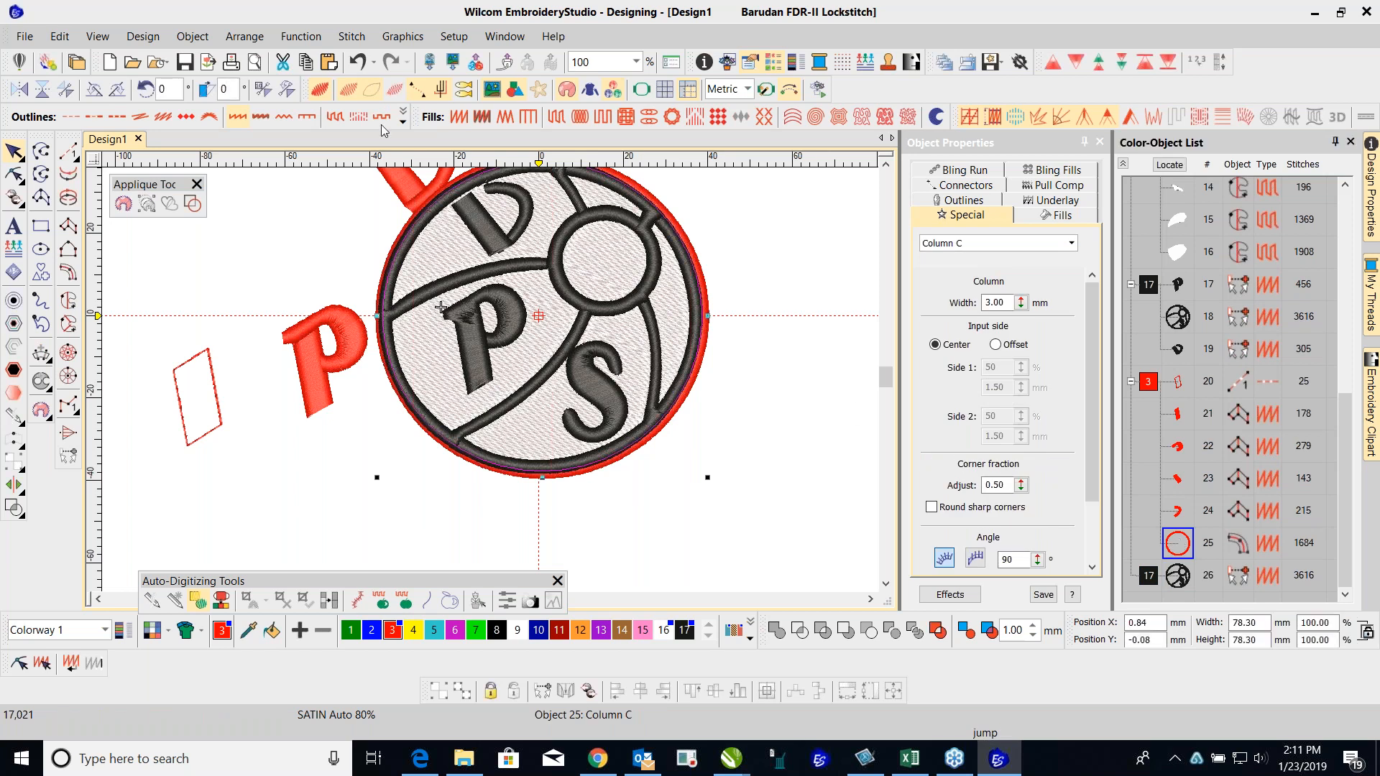
pyautogui.click(357, 61)
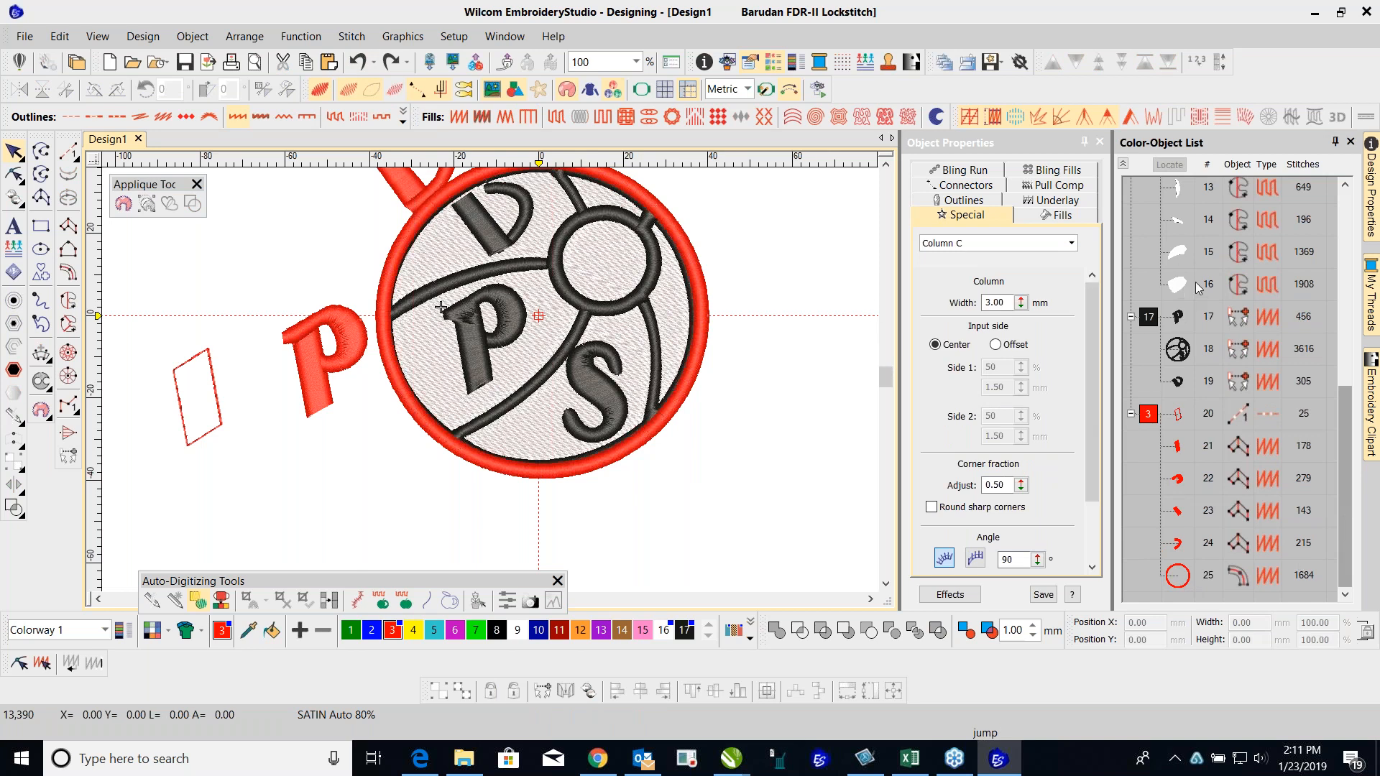
# Step: Duplicate the large red ring, shrink the copy to about 20.2 mm across, and place it inside the small inner circle at about X 15.4 mm, Y 13.5 mm
pyautogui.click(1188, 575)
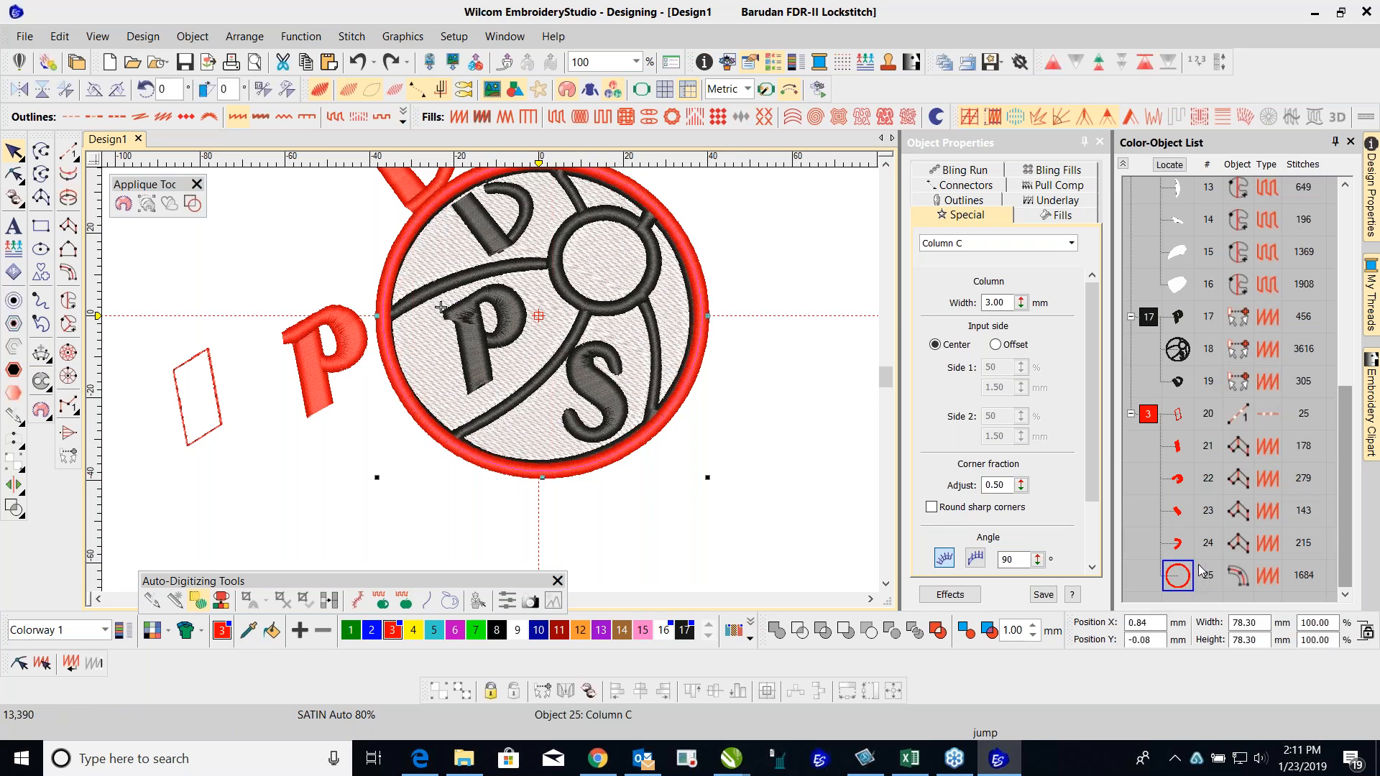
pyautogui.hotkey('ctrl', 'd')
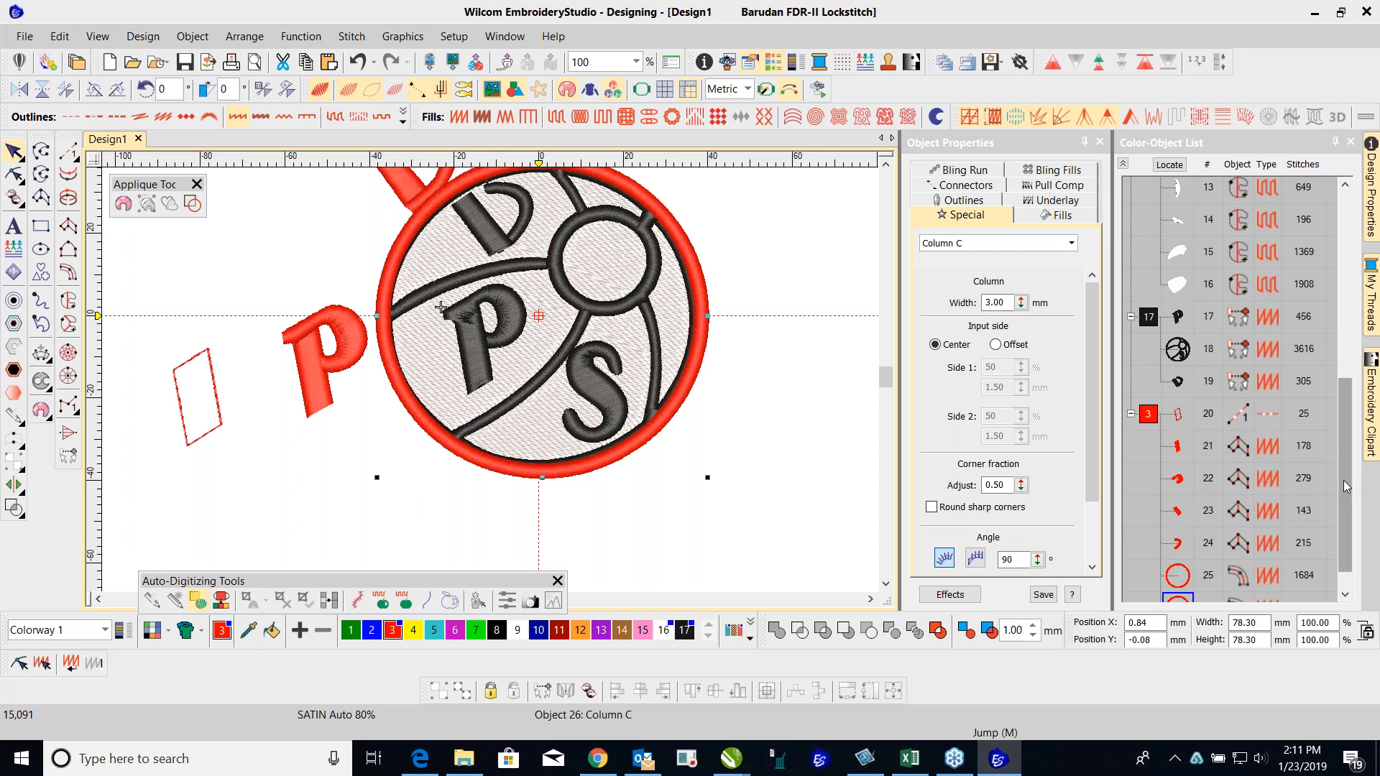
pyautogui.moveTo(1345, 479); pyautogui.dragTo(1346, 525)
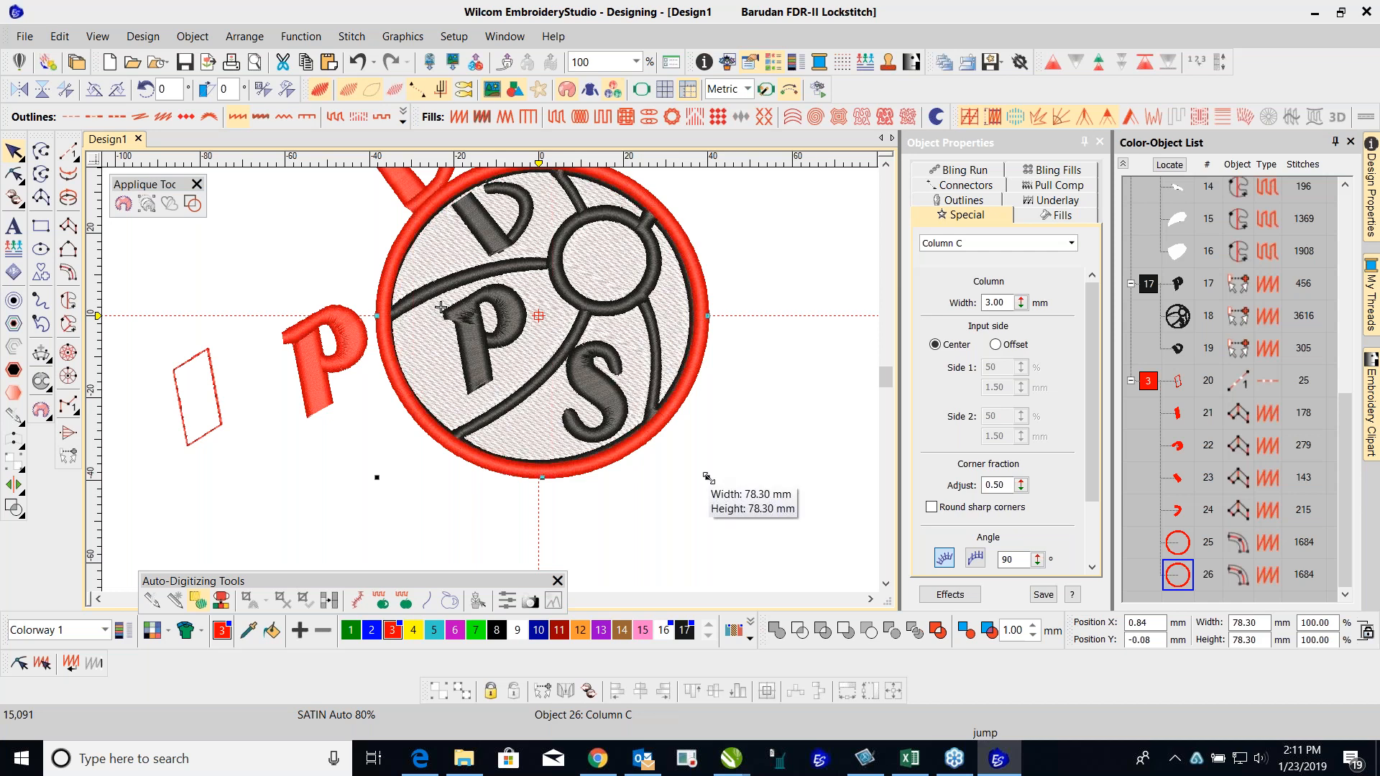
pyautogui.moveTo(708, 476); pyautogui.dragTo(462, 237)
pyautogui.moveTo(381, 210); pyautogui.dragTo(567, 278)
pyautogui.scroll(2, 557, 367)
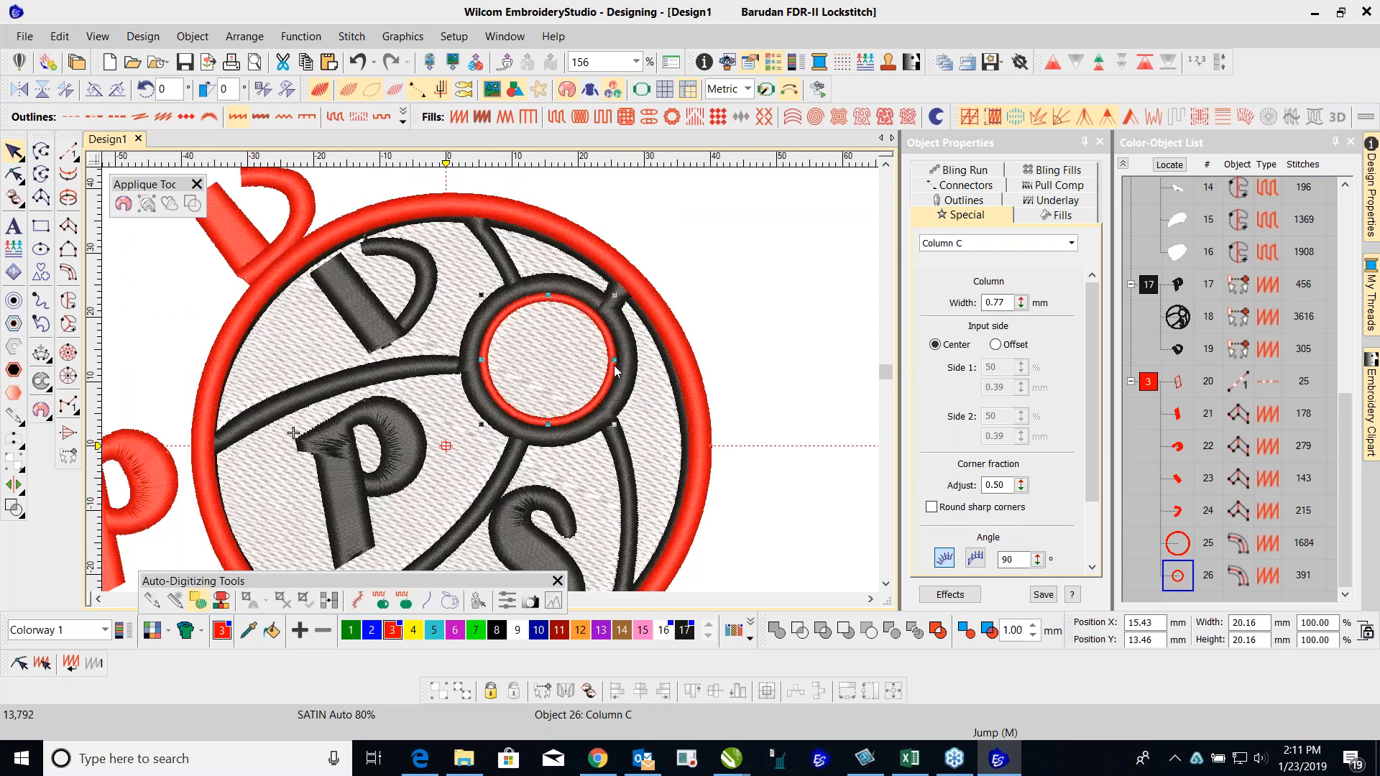
pyautogui.moveTo(614, 360); pyautogui.dragTo(624, 359)
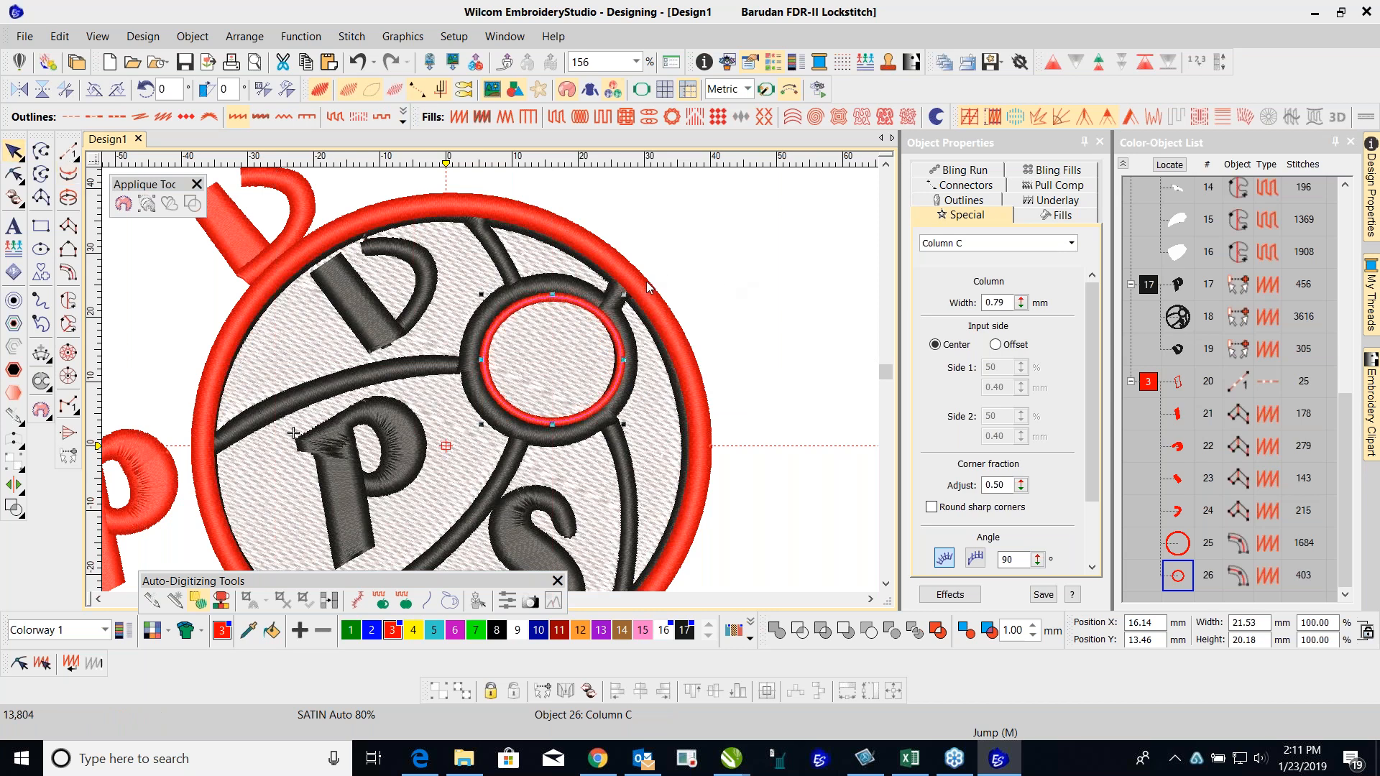
pyautogui.moveTo(623, 294); pyautogui.dragTo(622, 295)
pyautogui.click(358, 62)
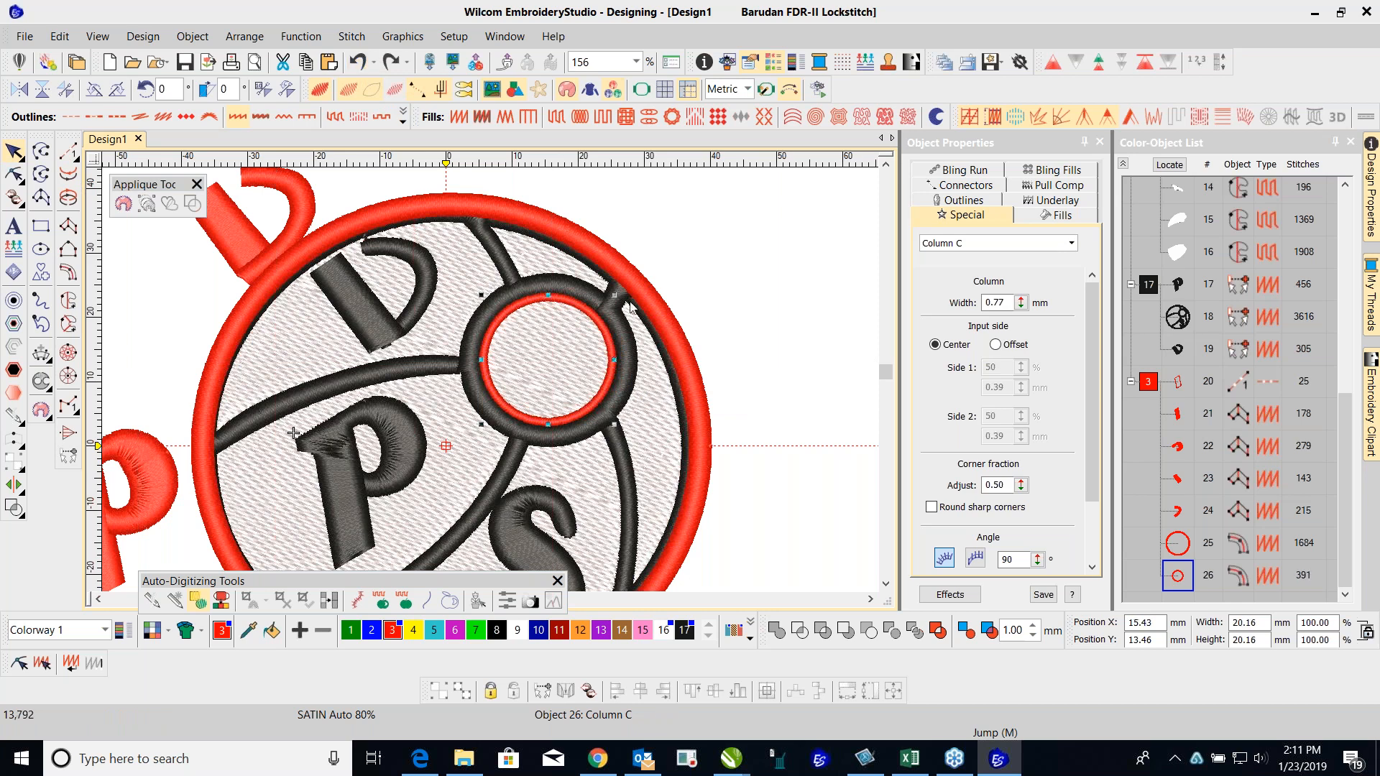
# Step: Enlarge the small red ring proportionally about its centre to about 24.7 mm across, over the inner circle's black outline, and deselect it
pyautogui.moveTo(615, 295); pyautogui.dragTo(630, 278)
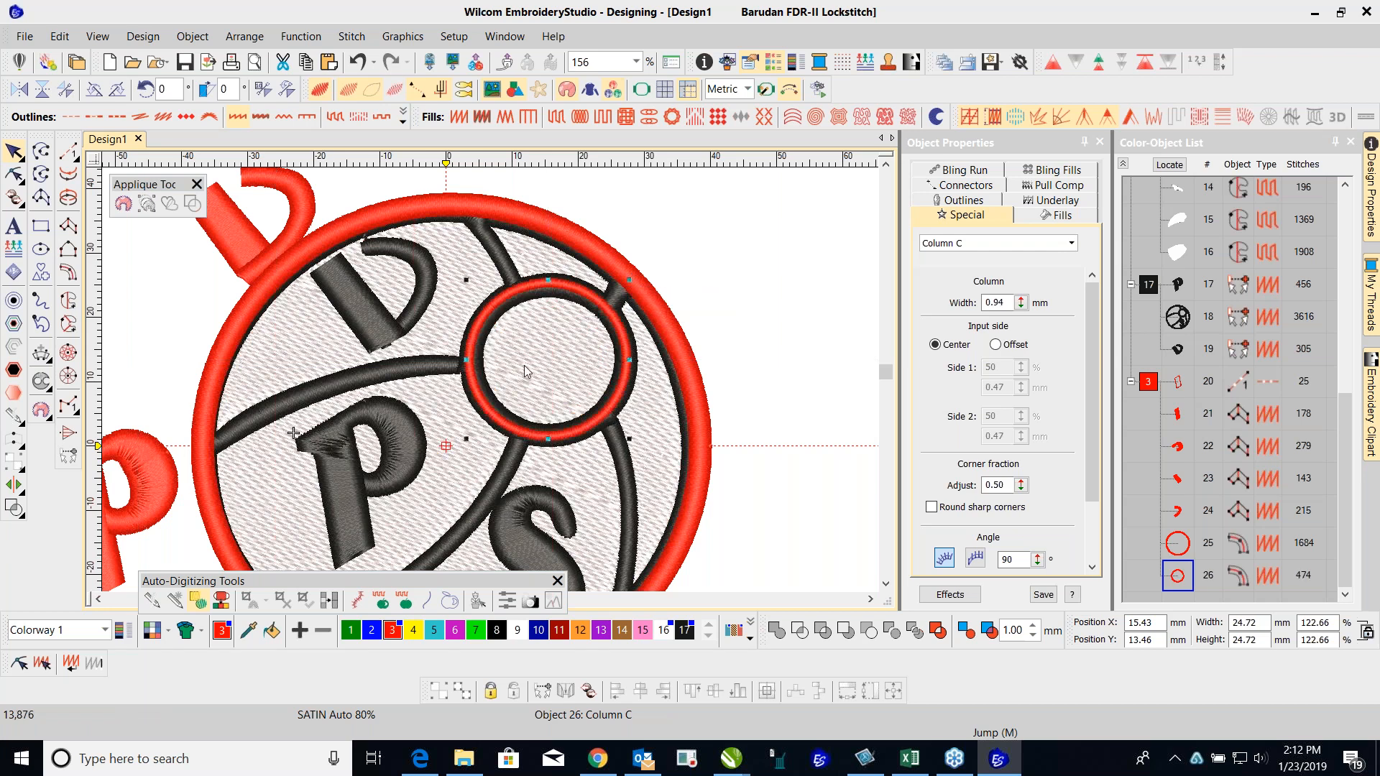
pyautogui.press('Escape')
# Step: Measure across the inner circle's black outline beneath the small red ring
pyautogui.press('m')
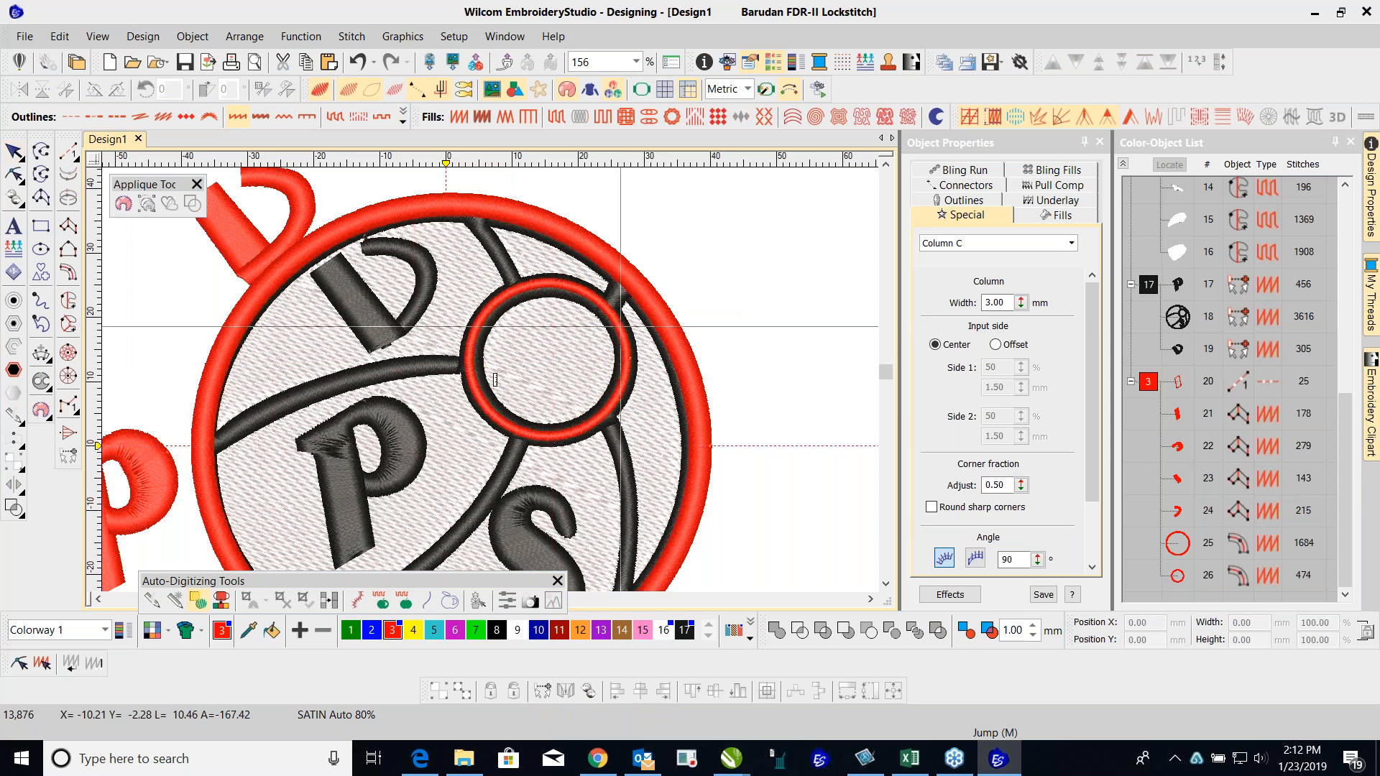
pyautogui.scroll(3, 618, 328)
pyautogui.scroll(3, 488, 381)
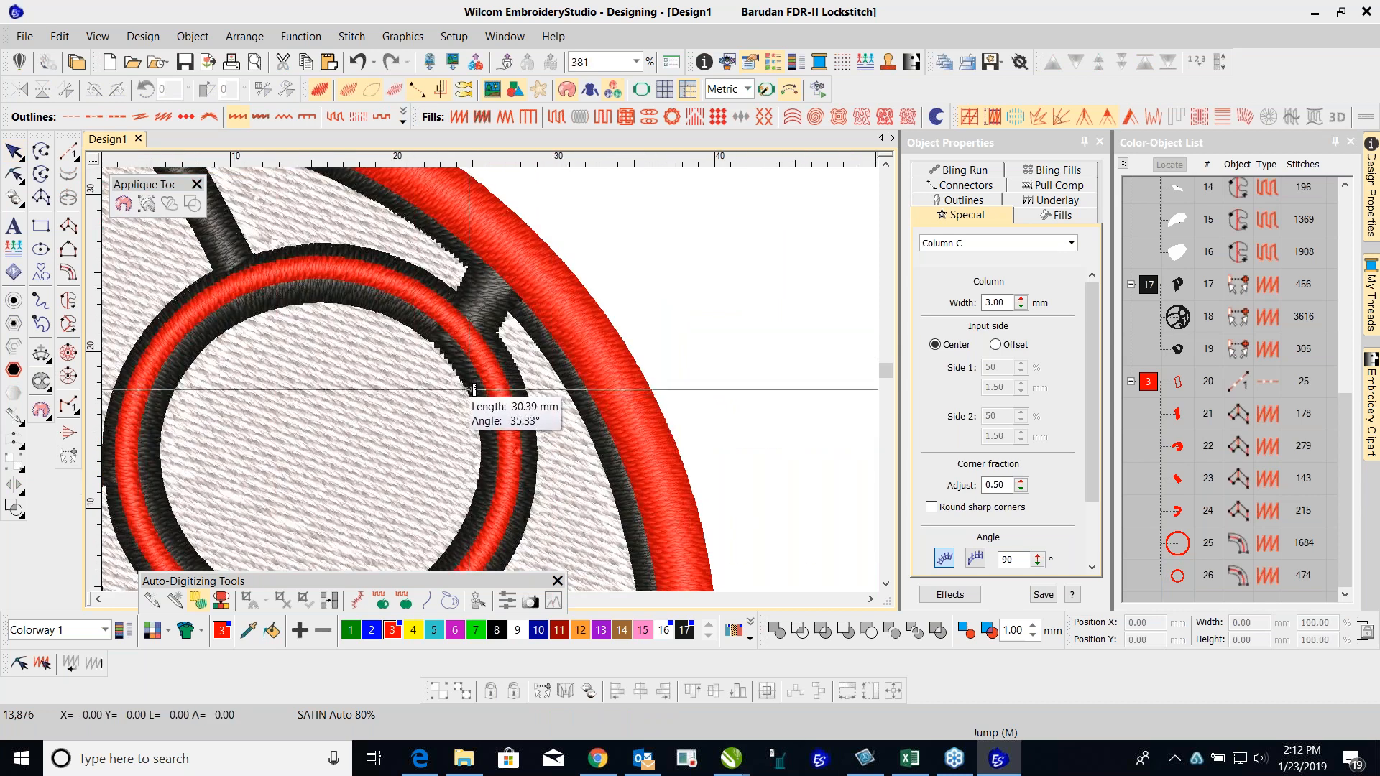
pyautogui.moveTo(508, 373); pyautogui.dragTo(518, 368)
pyautogui.press('Escape')
# Step: Widen the small red ring's Column C stitching to 3 mm, fine-tune the width to 2.60 mm, and deselect the ring
pyautogui.click(502, 388)
pyautogui.rightClick(501, 388)
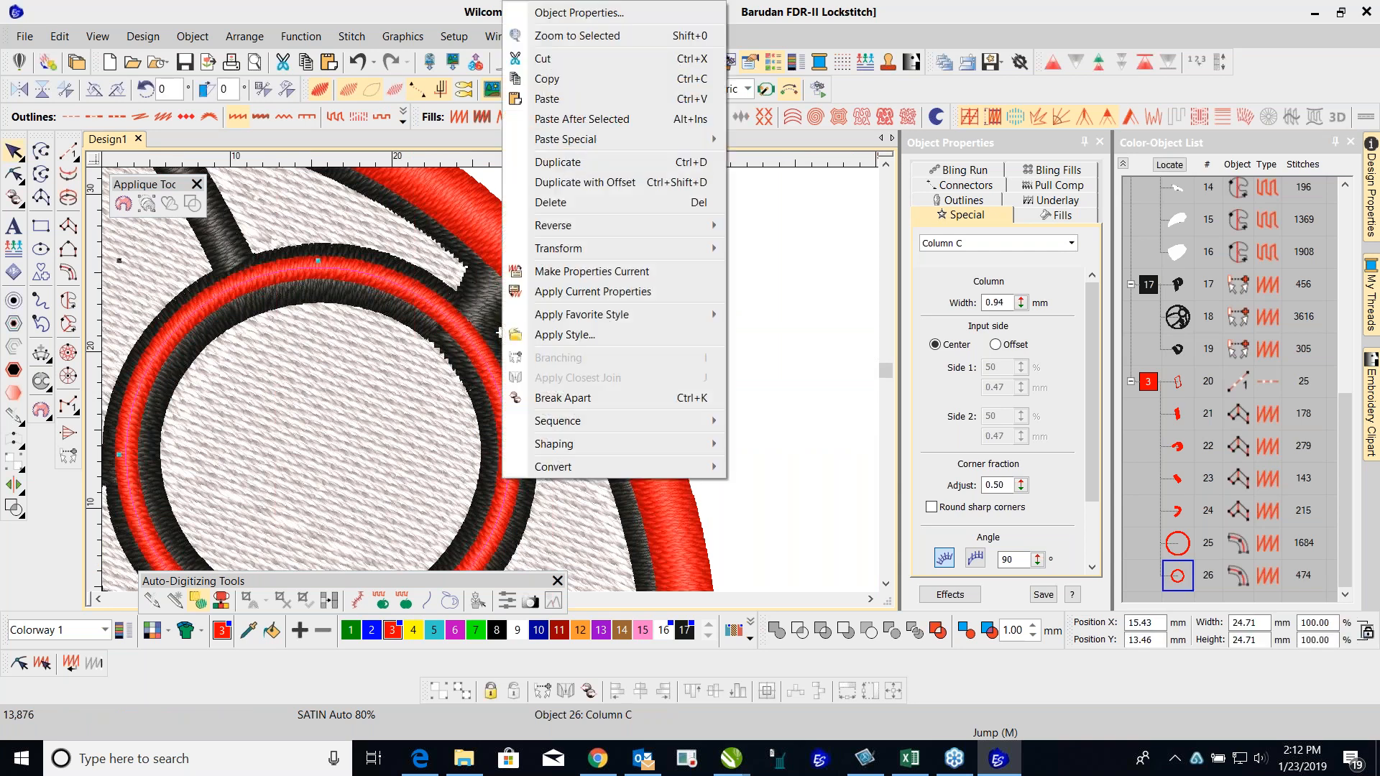
pyautogui.click(1001, 303)
pyautogui.moveTo(1004, 303); pyautogui.dragTo(953, 299)
pyautogui.write('3')
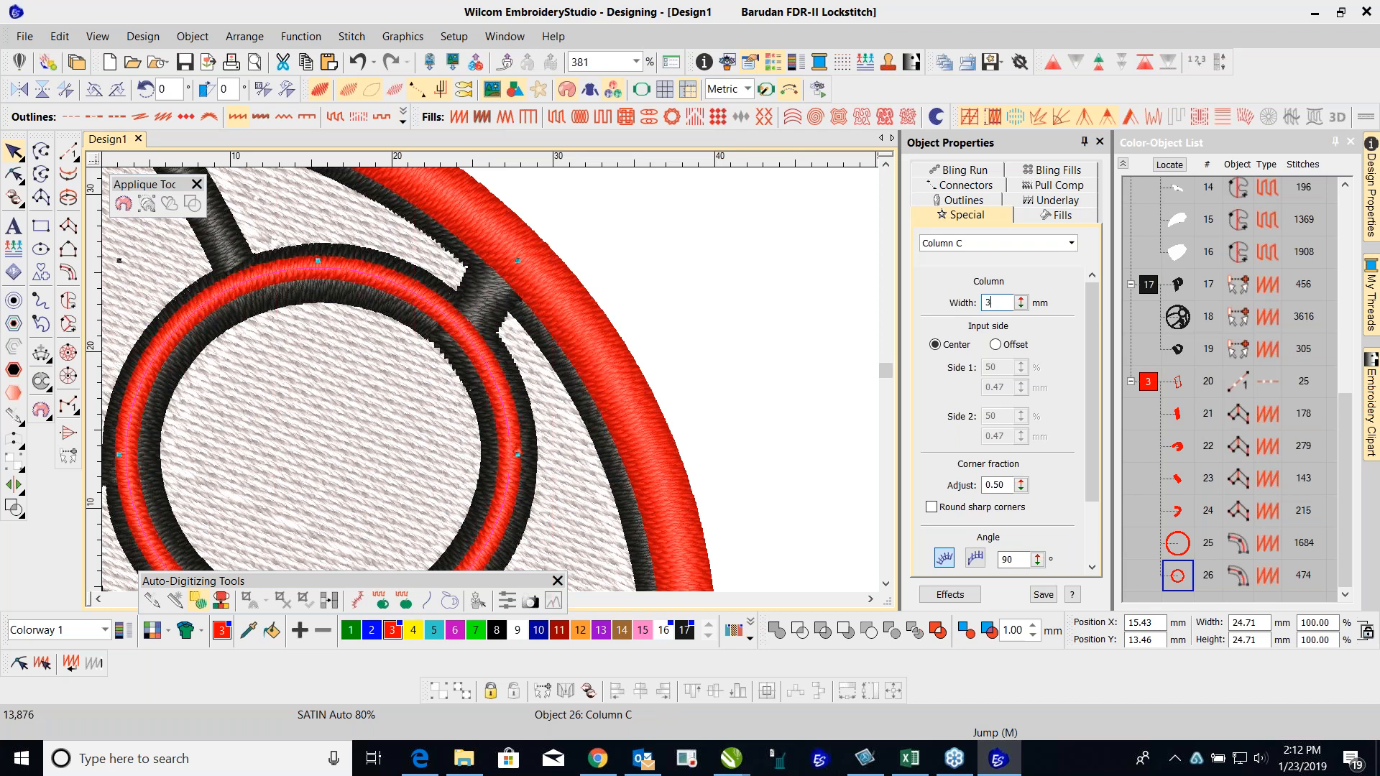
pyautogui.press('Return')
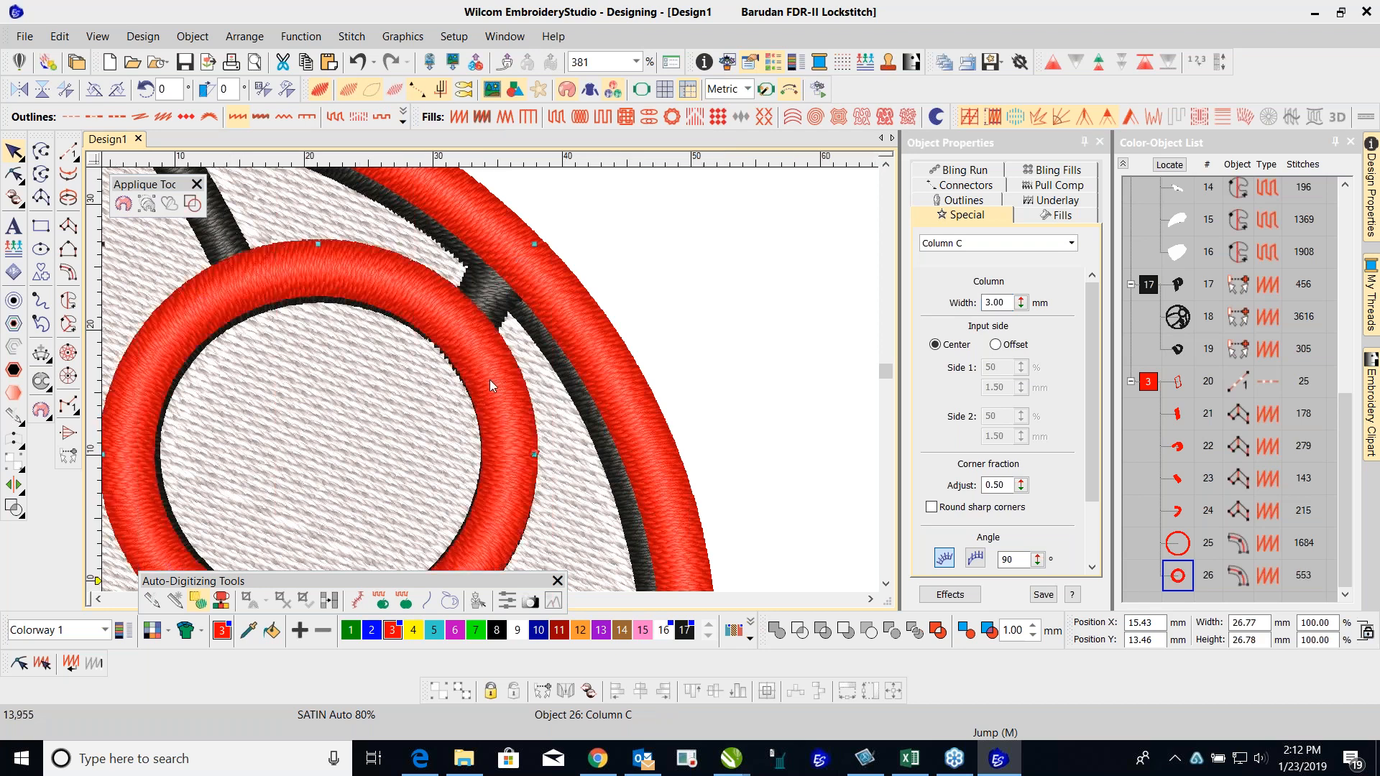
pyautogui.scroll(-3, 490, 379)
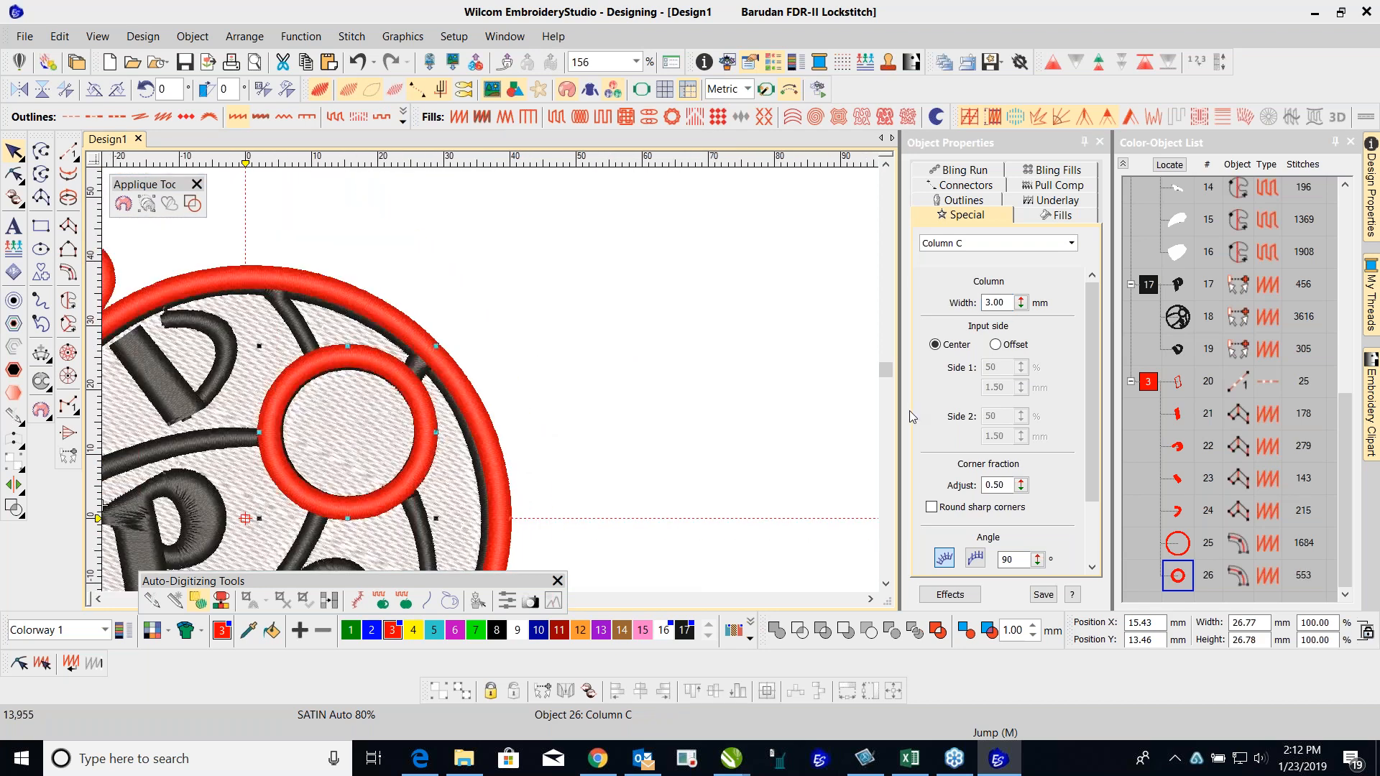
pyautogui.moveTo(1020, 303); pyautogui.dragTo(943, 382)
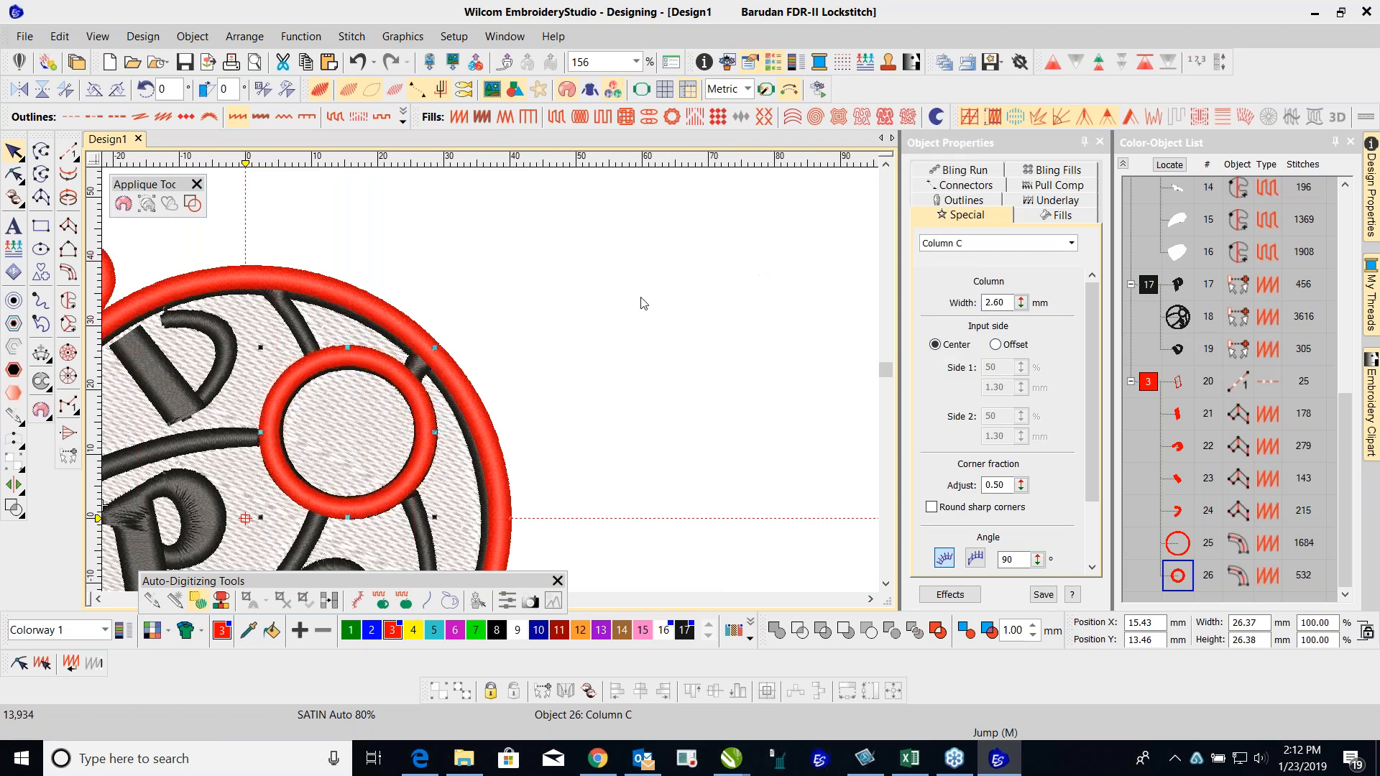
pyautogui.press('Escape')
# Step: Digitize a 3 mm wide Column C curve over the black line beside the S, from the small ring down to the outer ring
pyautogui.scroll(-2, 376, 422)
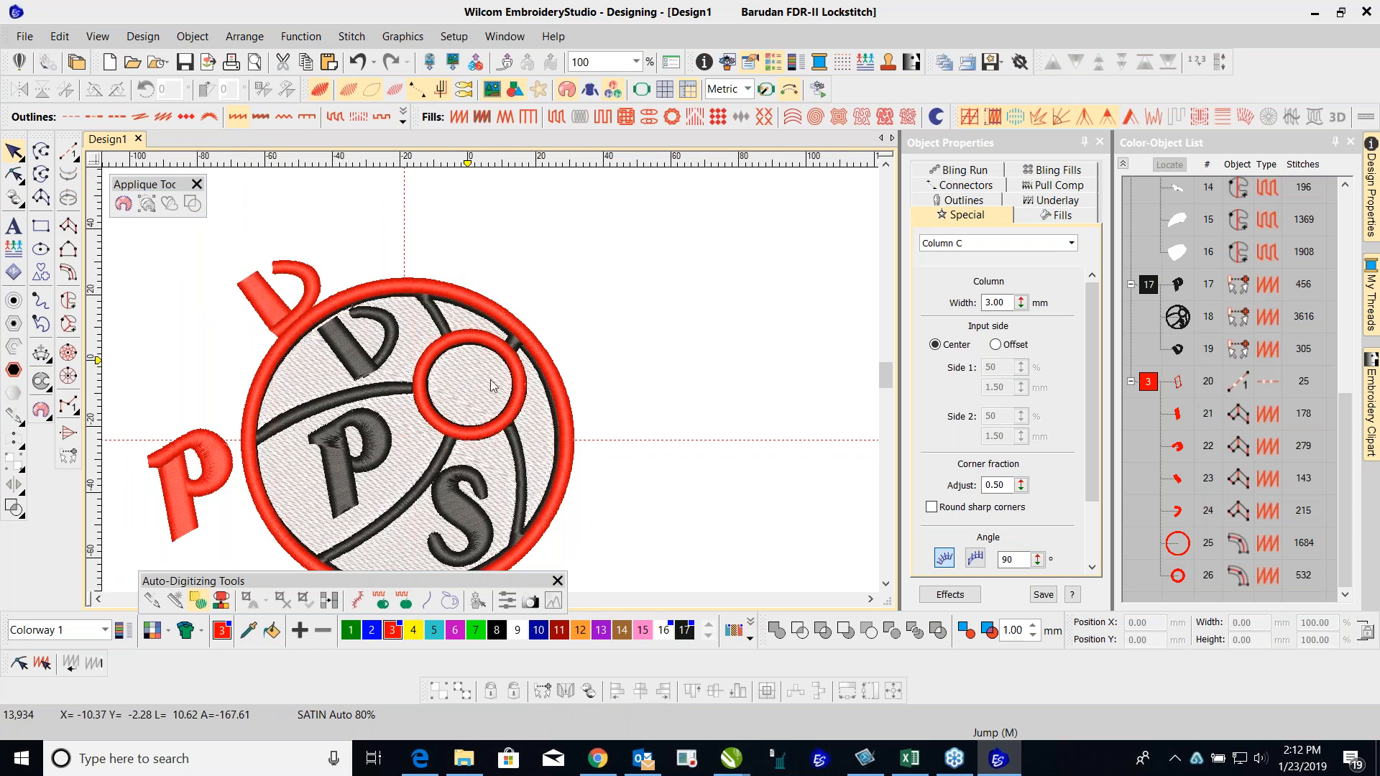
pyautogui.scroll(-1, 499, 387)
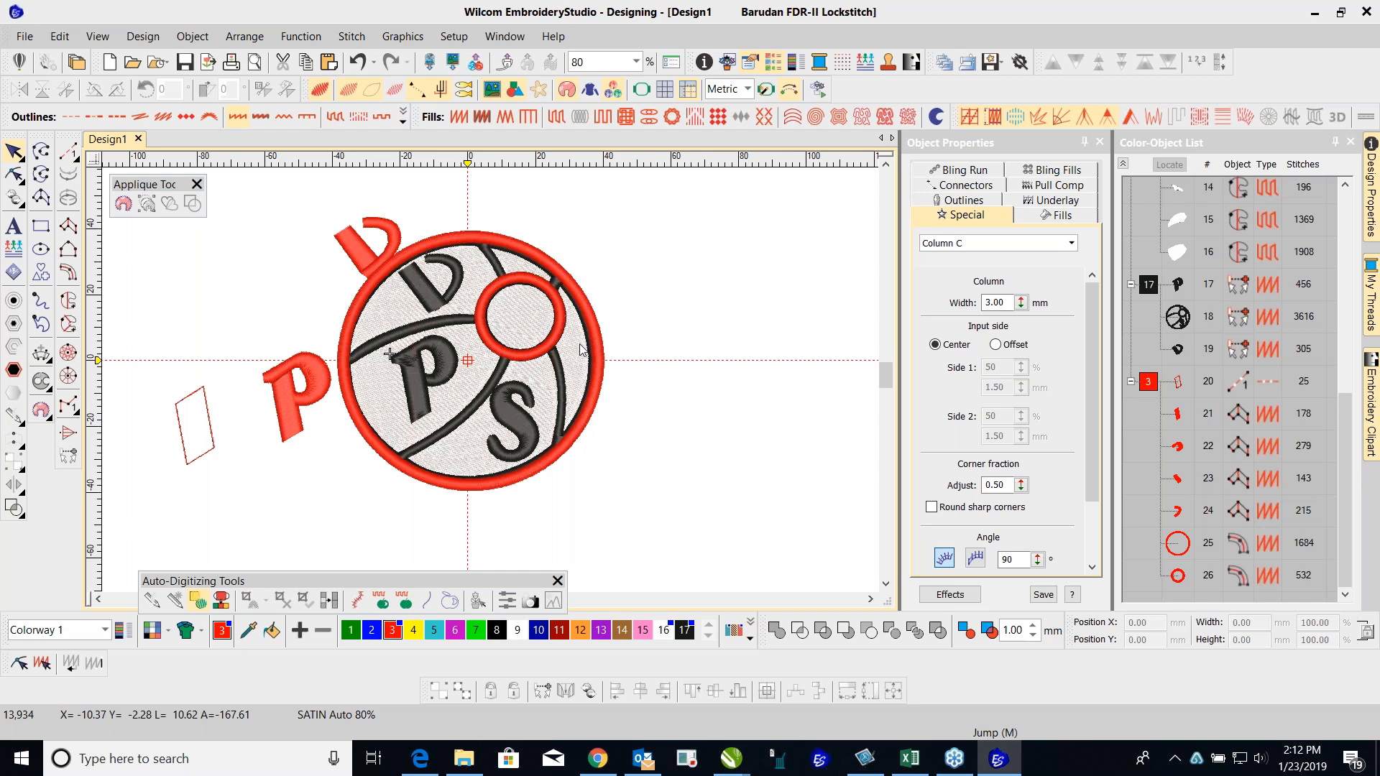
pyautogui.scroll(1, 491, 386)
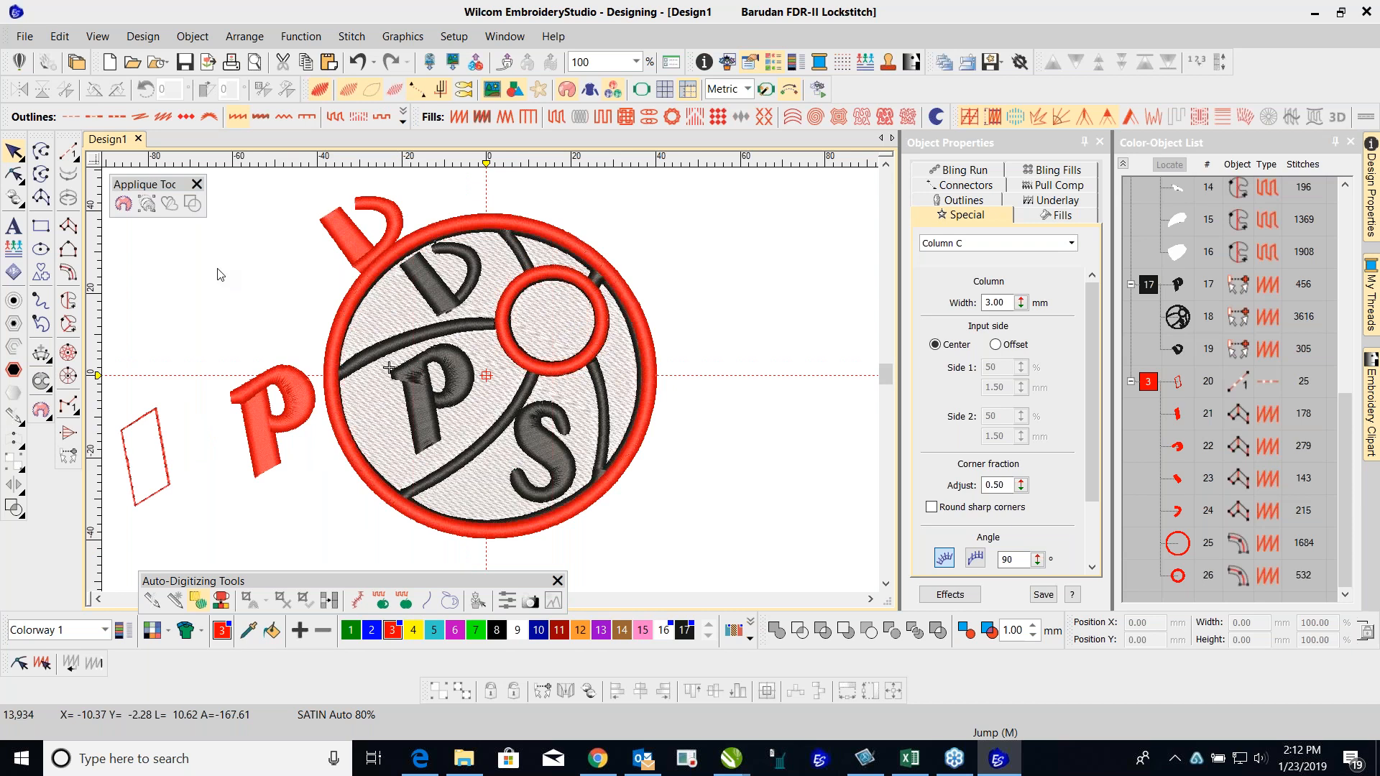
pyautogui.click(71, 272)
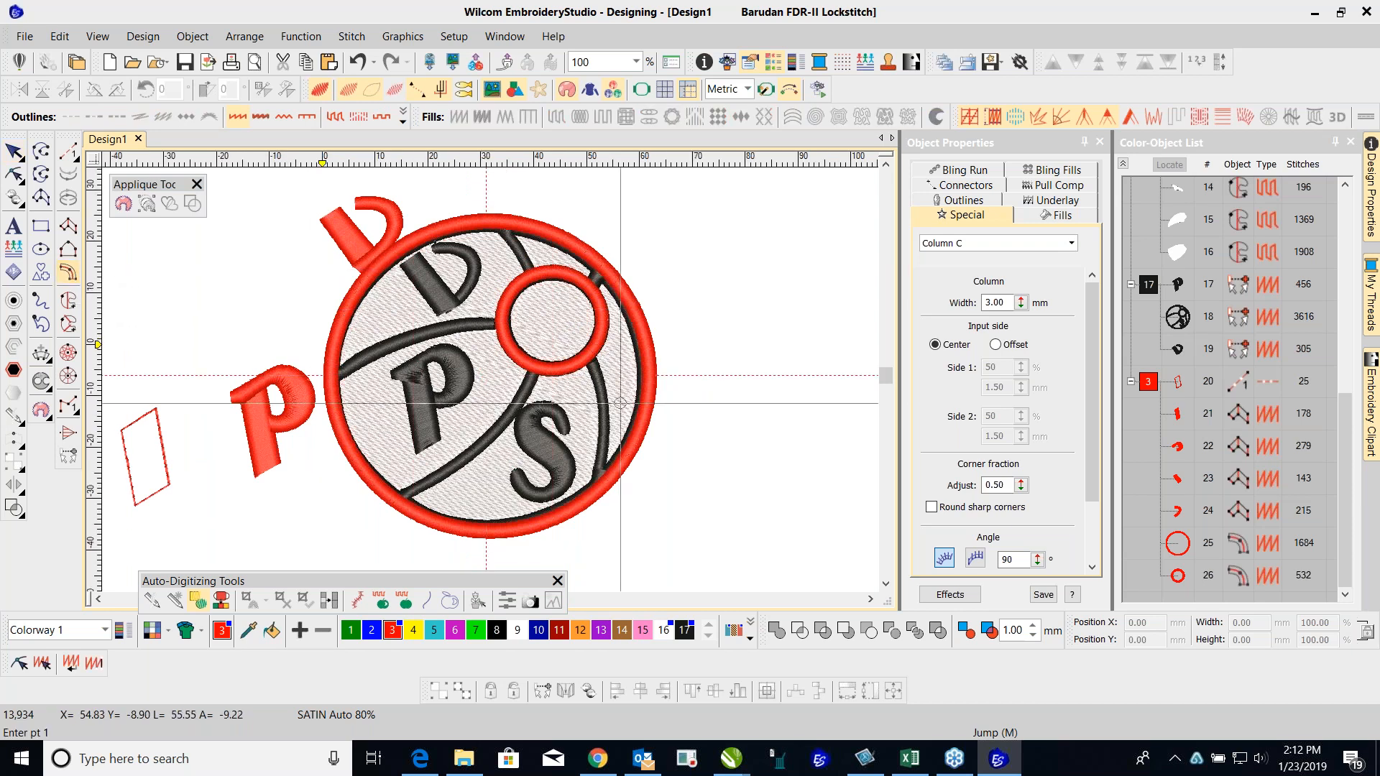
pyautogui.scroll(1, 200, 333)
pyautogui.scroll(1, 200, 334)
pyautogui.click(141, 329)
pyautogui.click(471, 363)
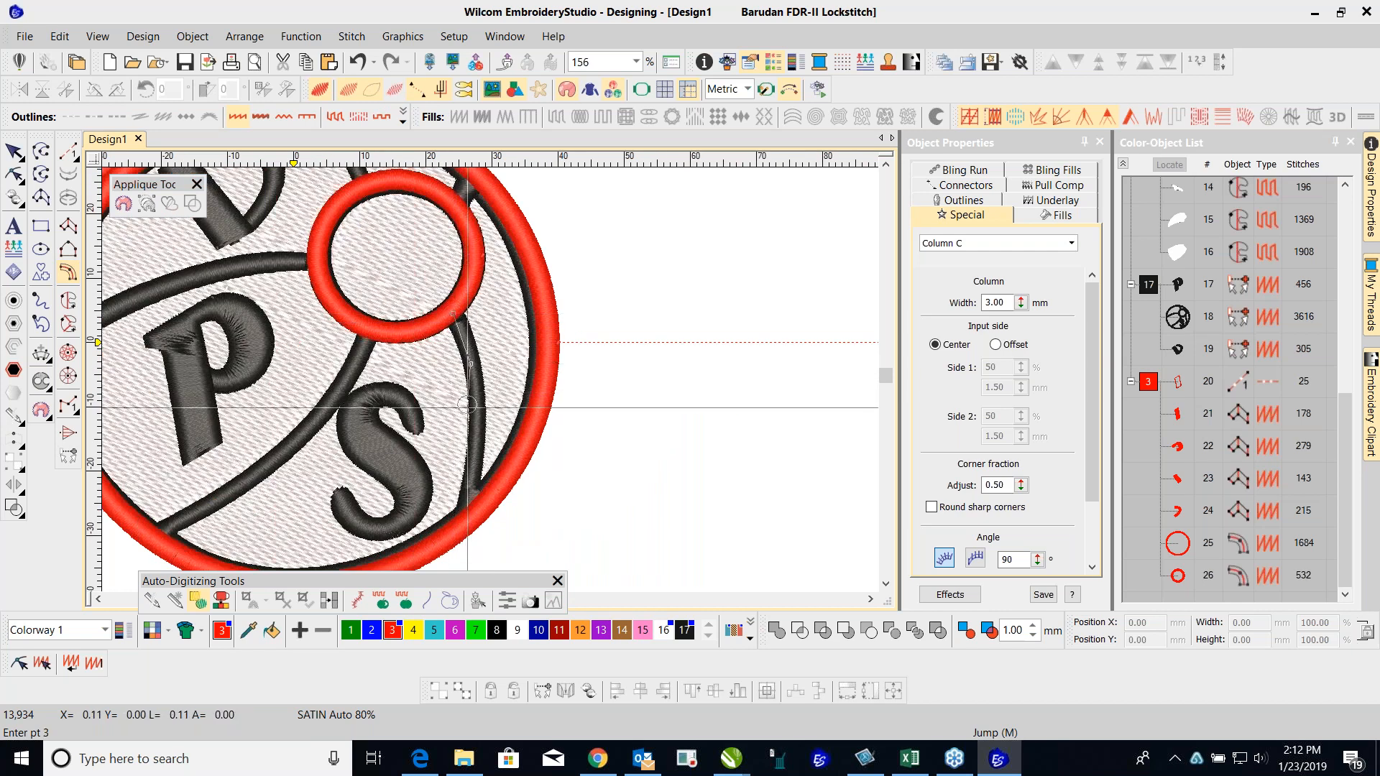
pyautogui.click(474, 437)
pyautogui.click(472, 478)
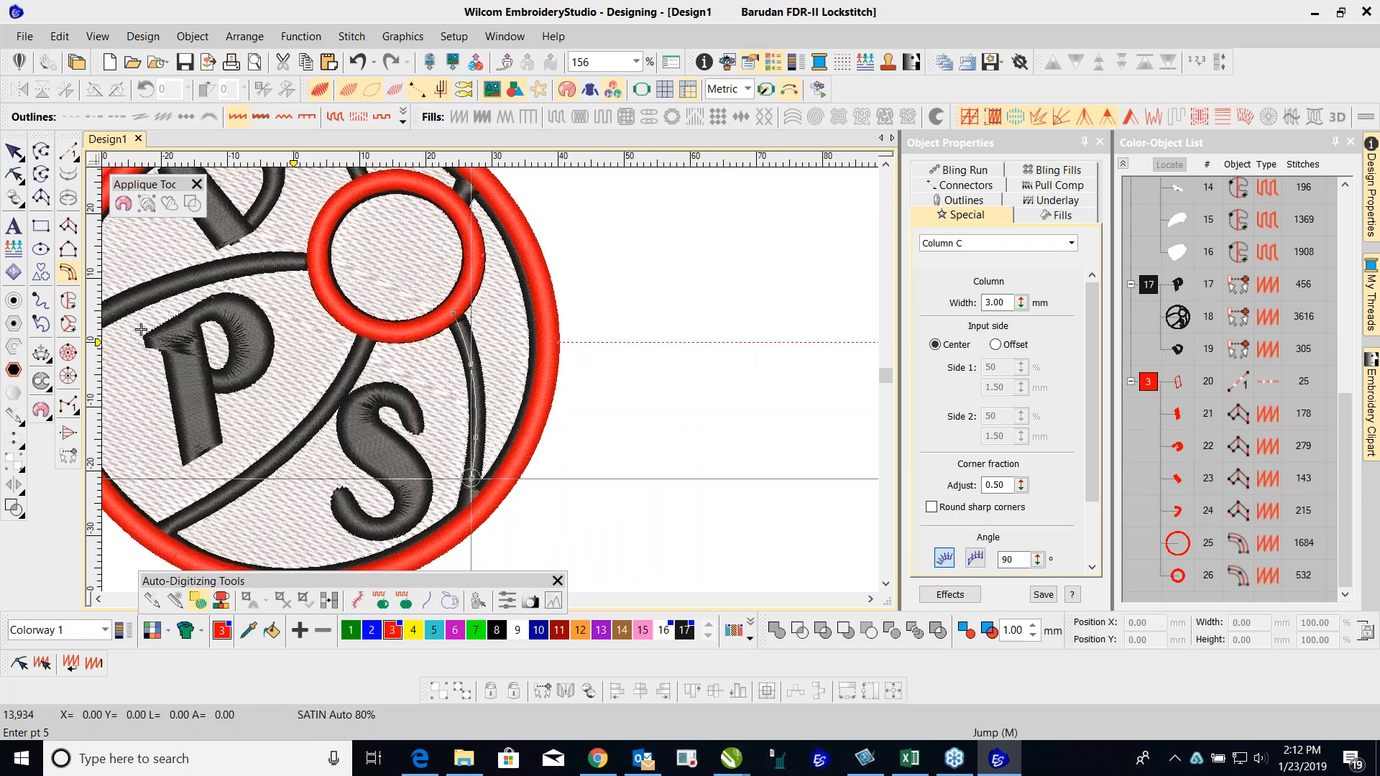
pyautogui.click(465, 520)
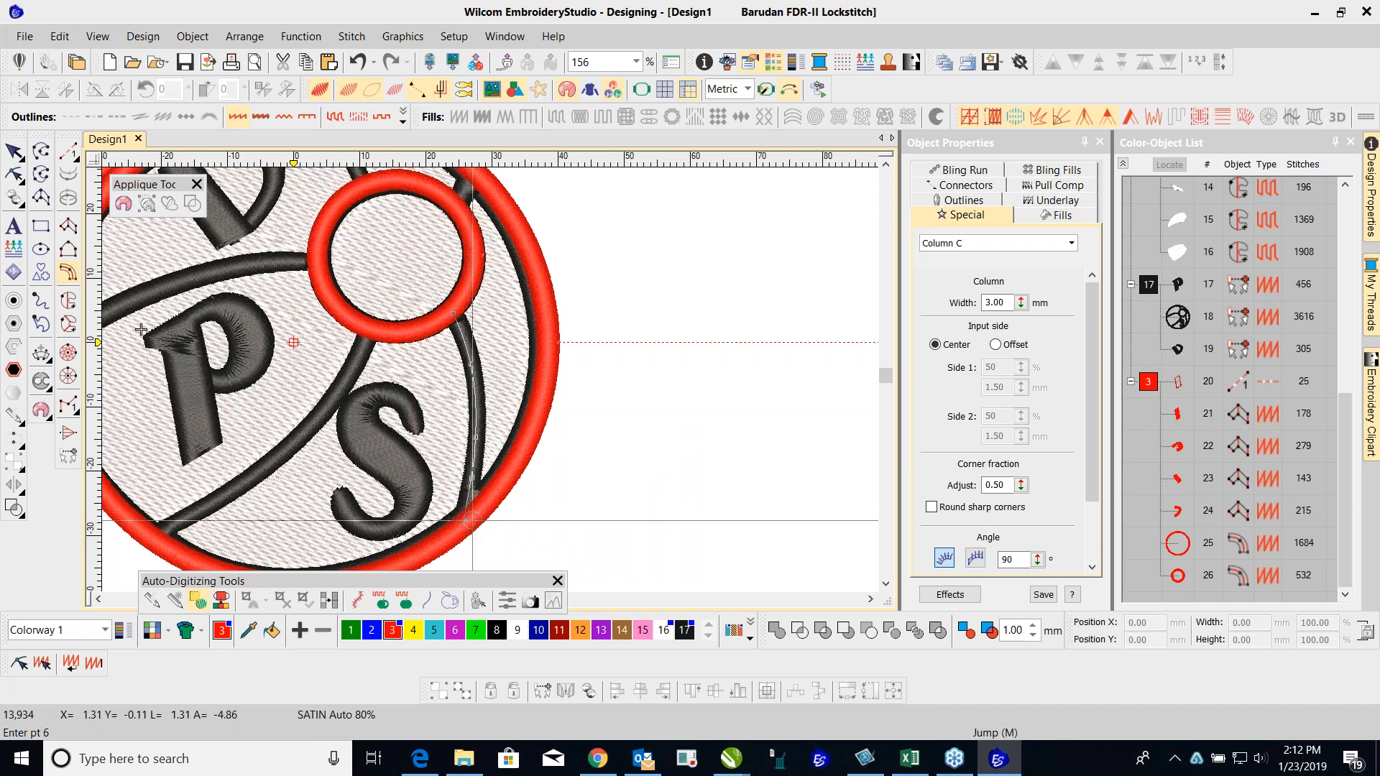
pyautogui.press('Return')
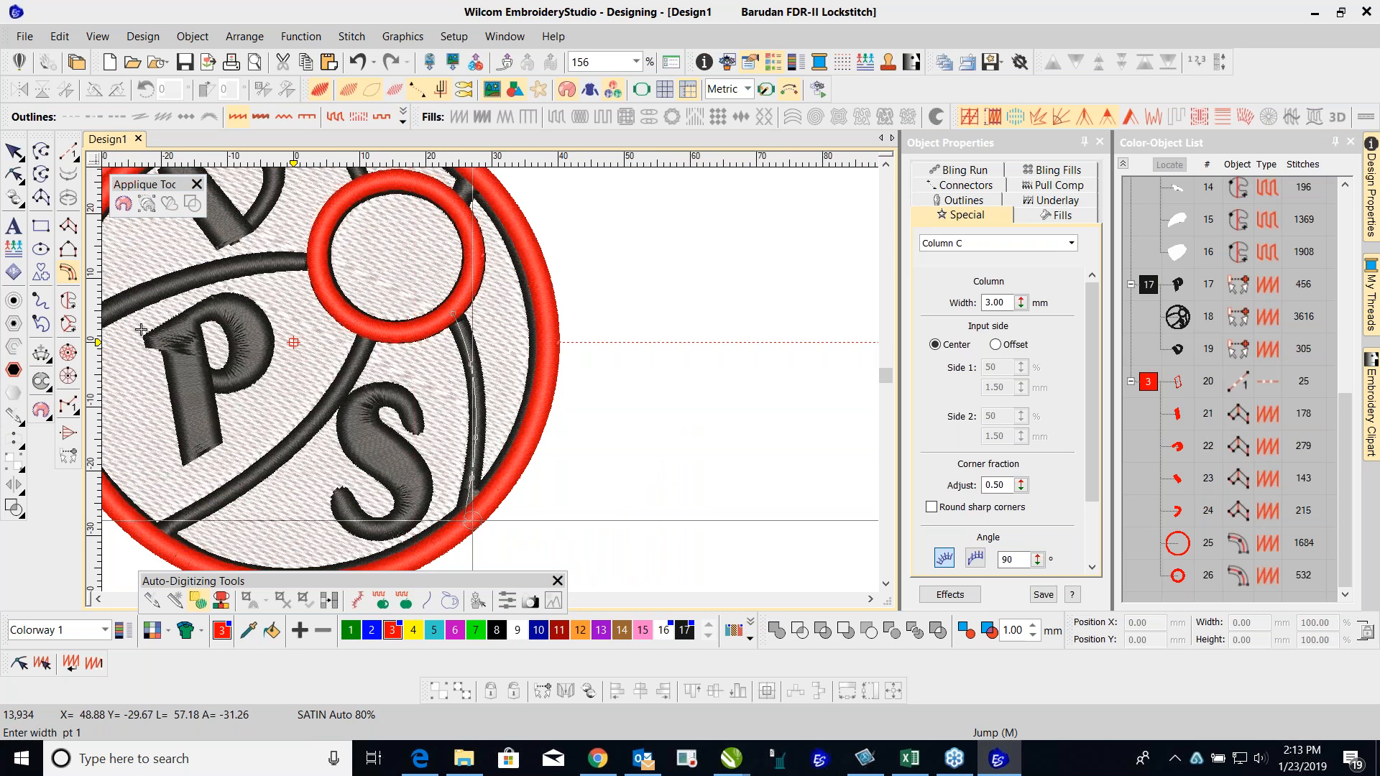
pyautogui.click(514, 439)
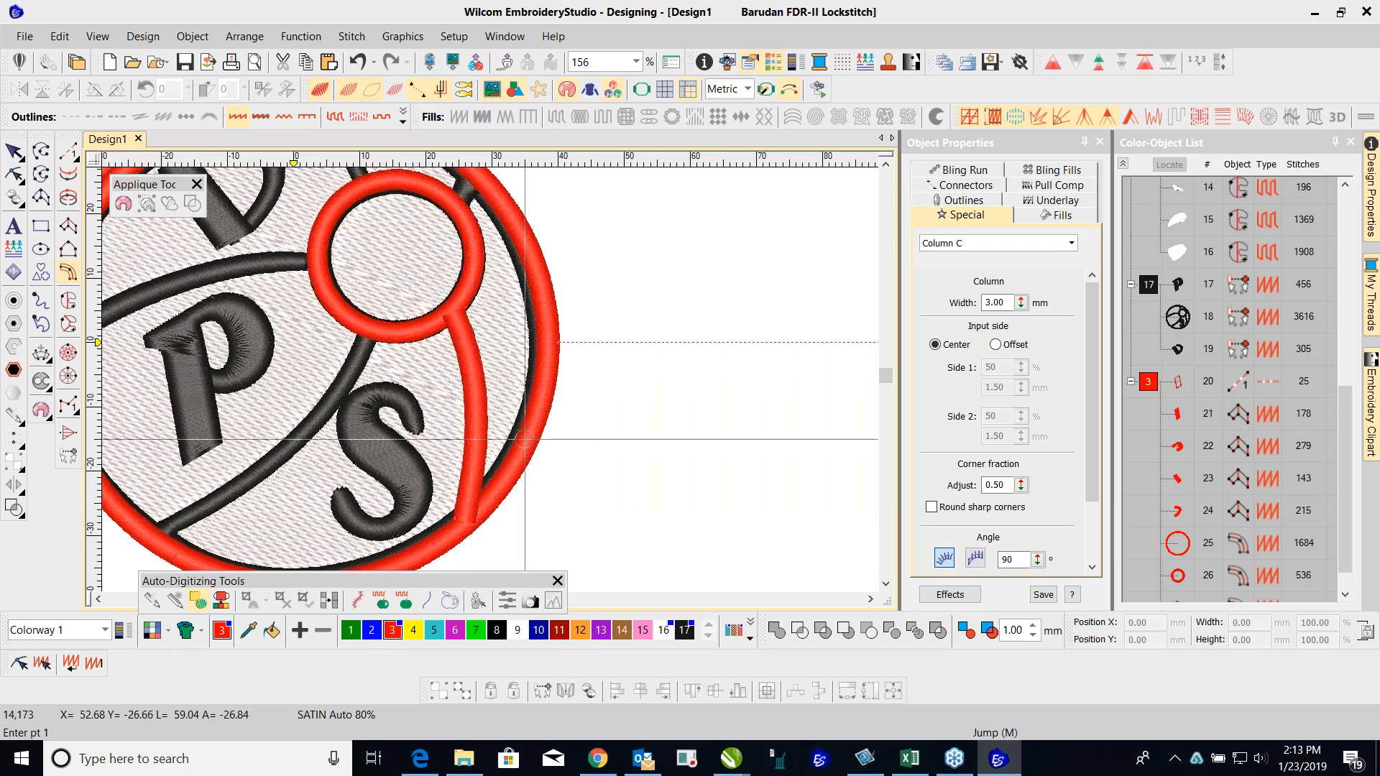
pyautogui.press('Escape')
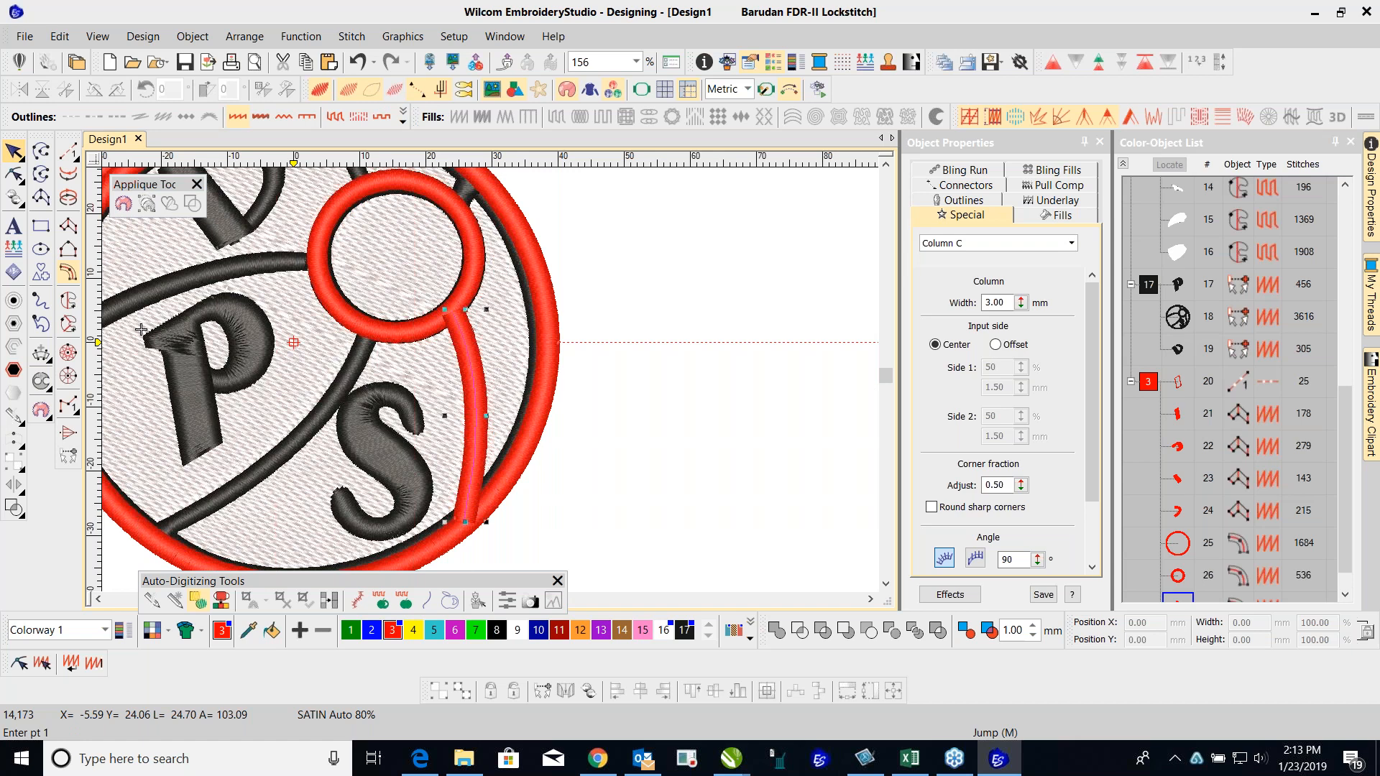
pyautogui.click(610, 343)
# Step: Digitize a 3 mm wide Column C curve over the black line between the P and the S, down to the outer ring
pyautogui.press('c')
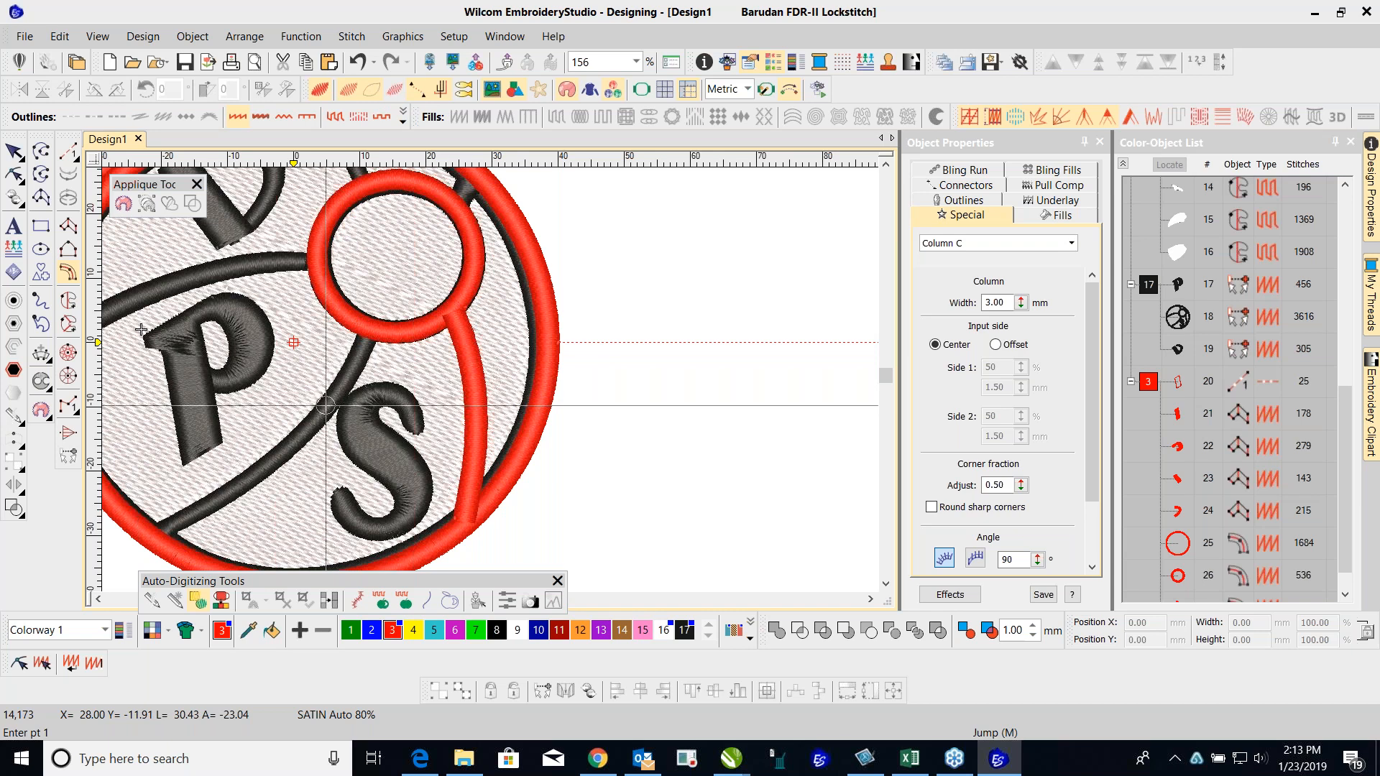
pyautogui.click(372, 331)
pyautogui.click(326, 410)
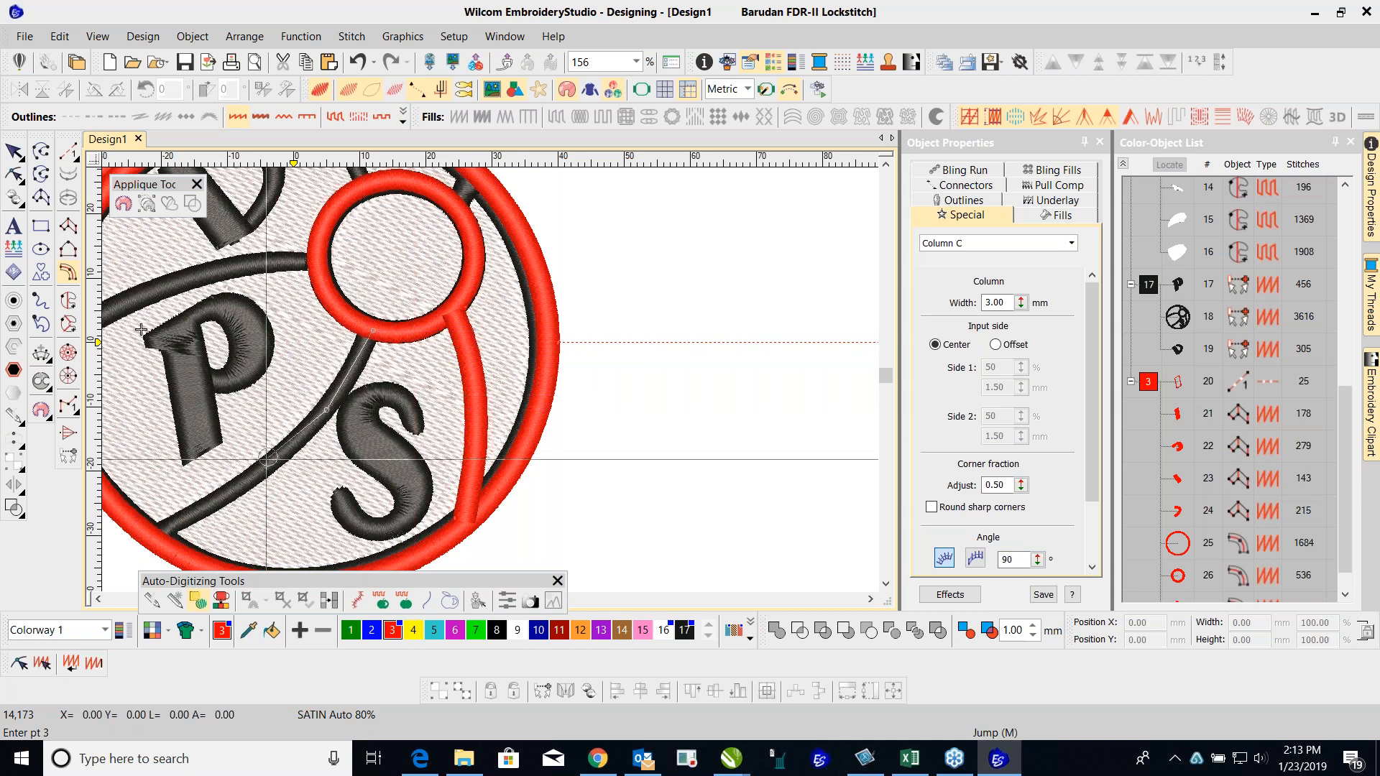
pyautogui.click(260, 472)
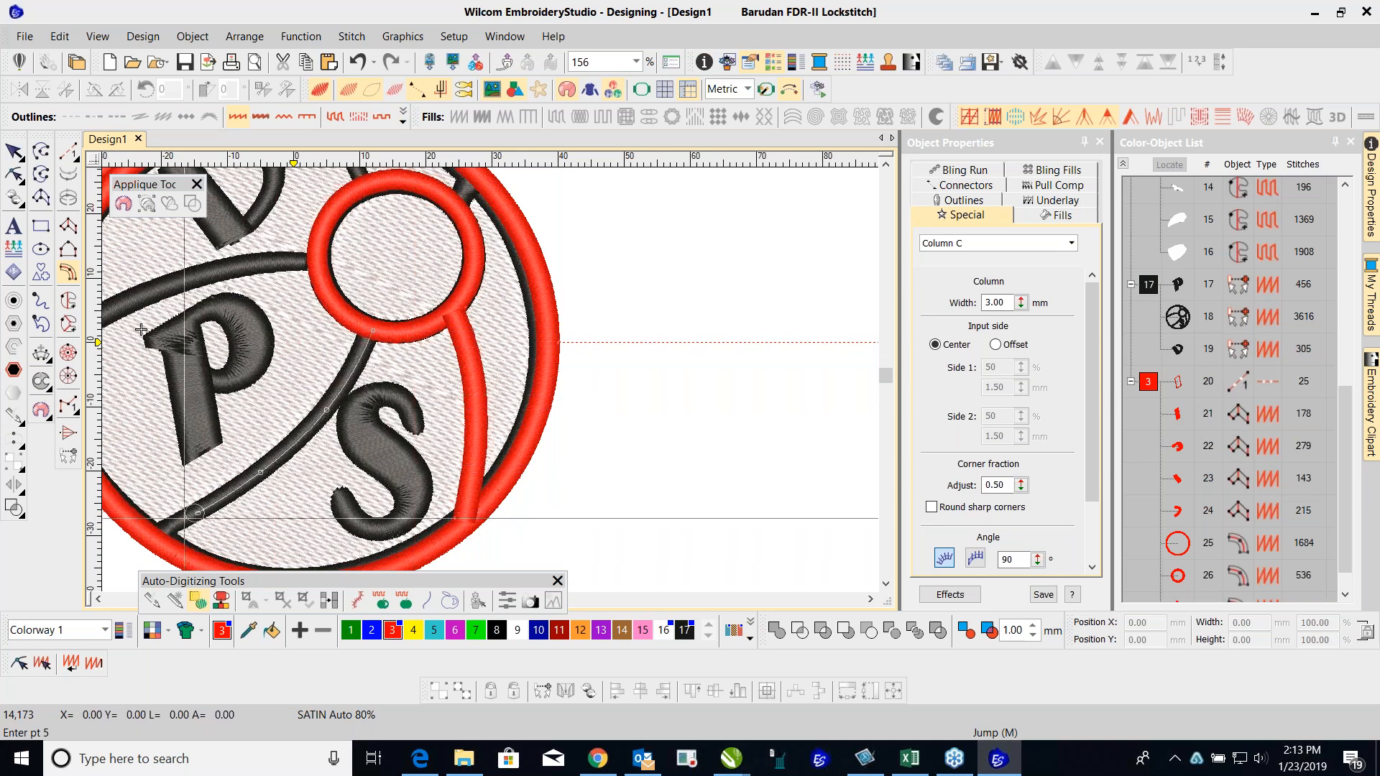
pyautogui.click(198, 512)
pyautogui.press('Return')
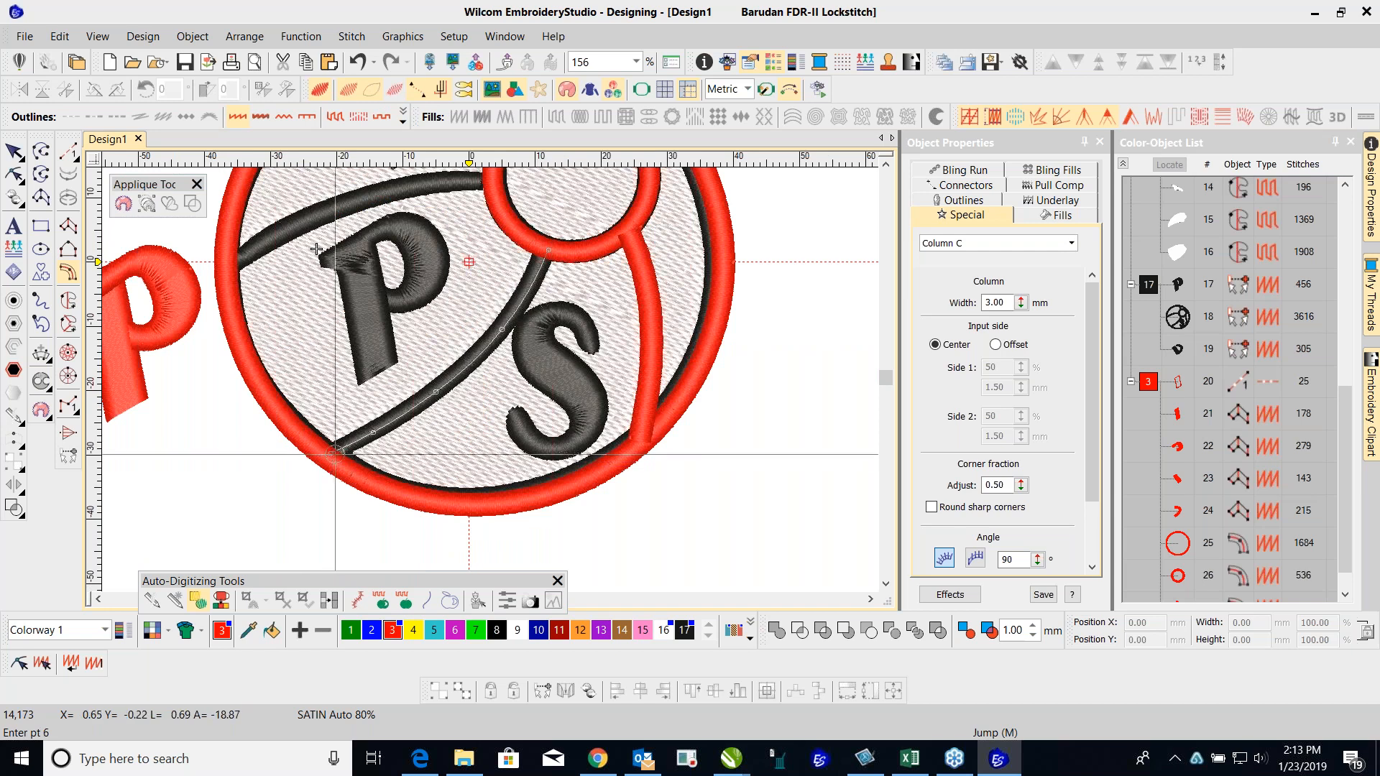
pyautogui.press('Return')
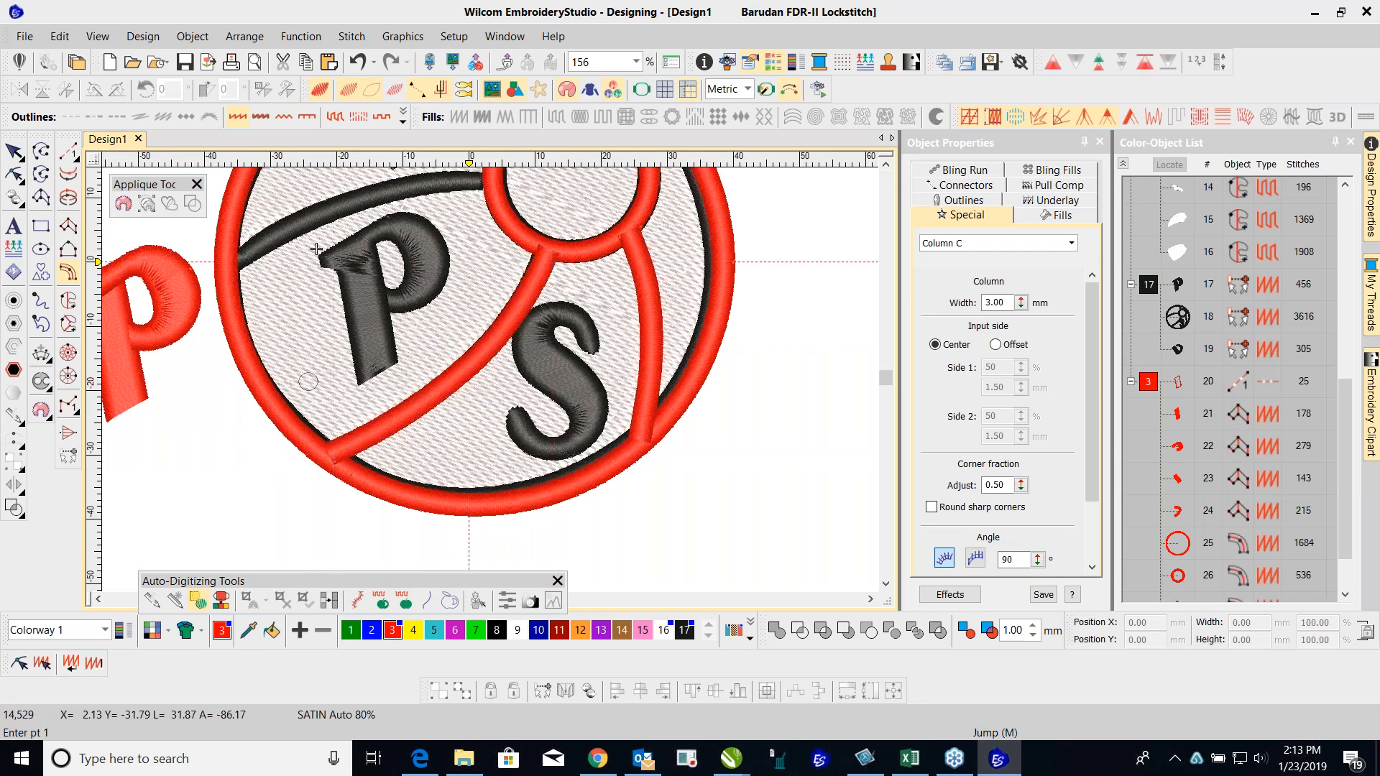
# Step: Move the red curve between the P and S to about X -6.0 mm, Y -13.1 mm, and shrink it proportionally to about 34.4 mm wide
pyautogui.click(13, 153)
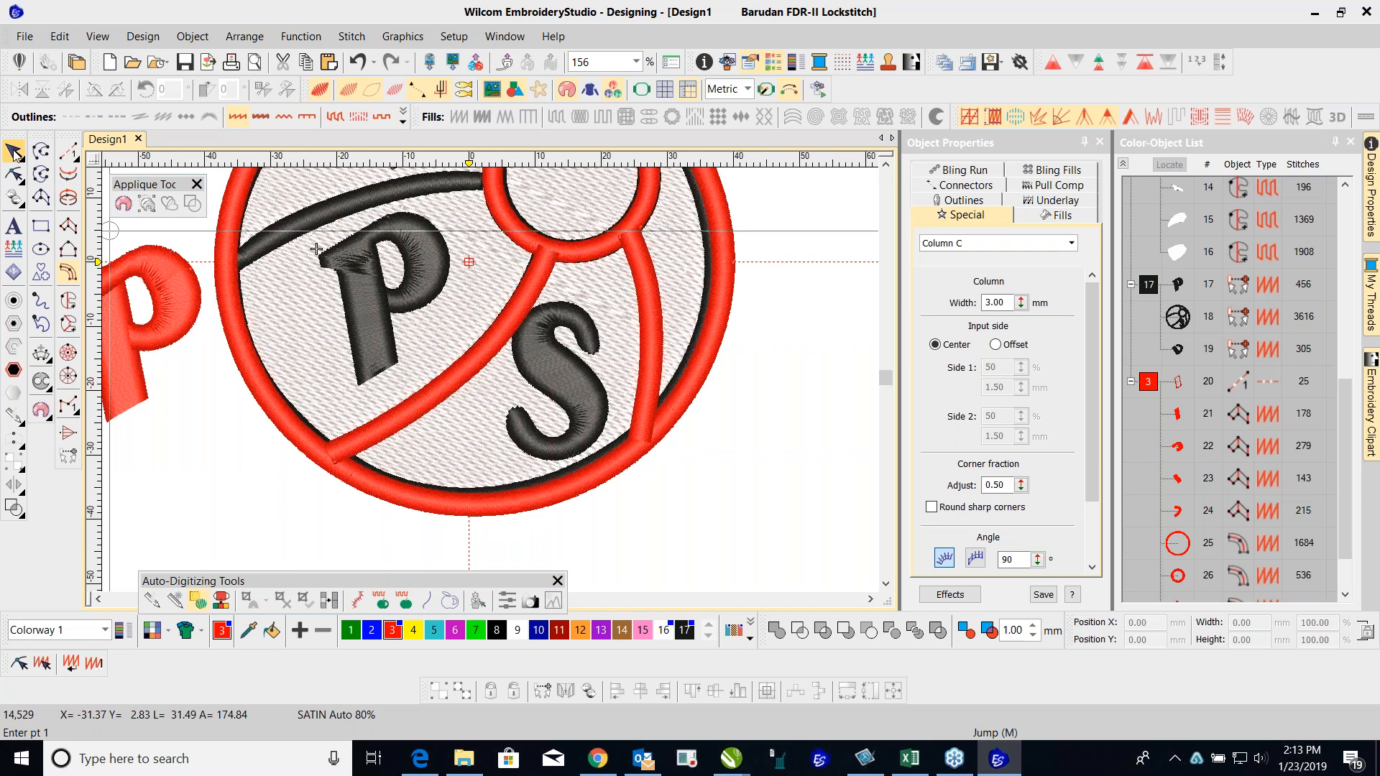
pyautogui.click(505, 342)
pyautogui.moveTo(501, 336); pyautogui.dragTo(483, 338)
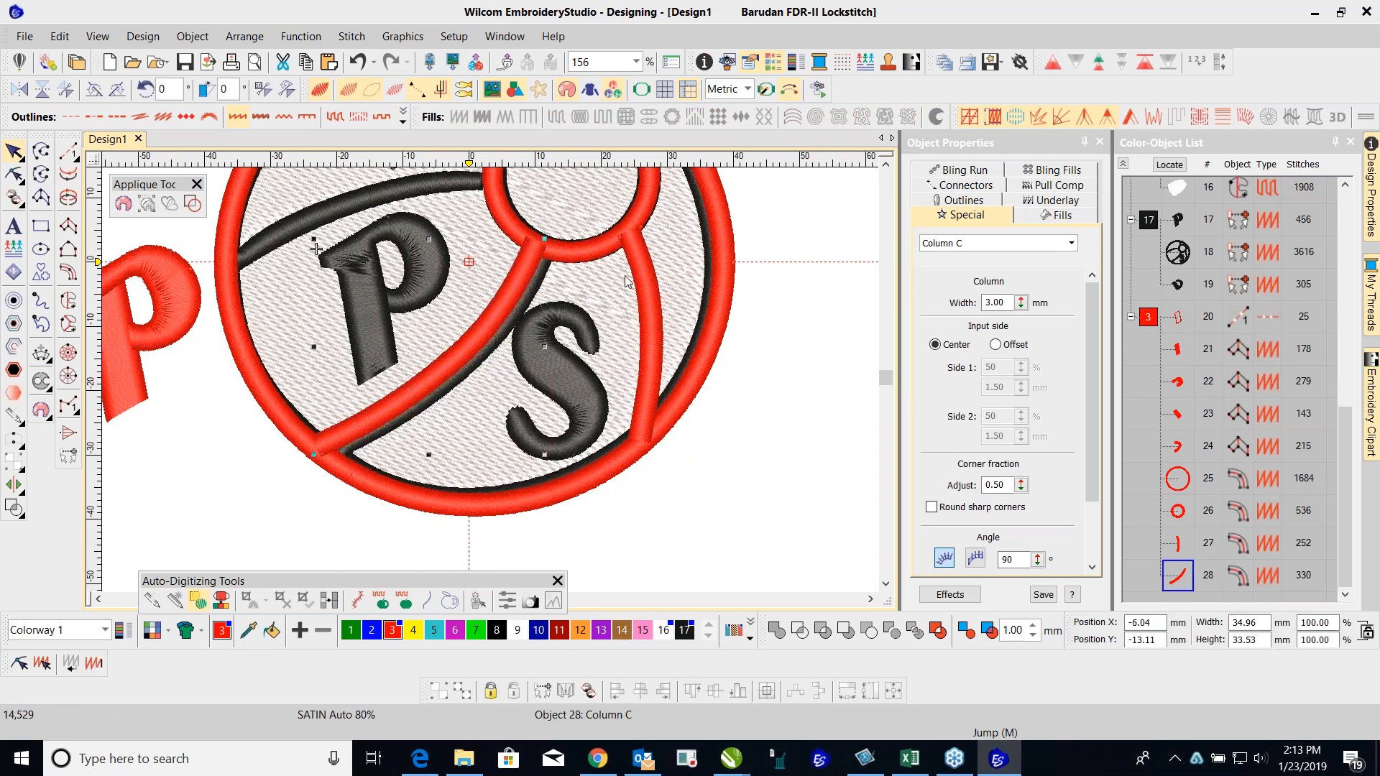
pyautogui.moveTo(544, 241); pyautogui.dragTo(540, 242)
pyautogui.click(818, 269)
# Step: Duplicate the red curve between the P and S, placing the copy at about X -26.8 mm, Y -7.0 mm
pyautogui.scroll(-2, 588, 303)
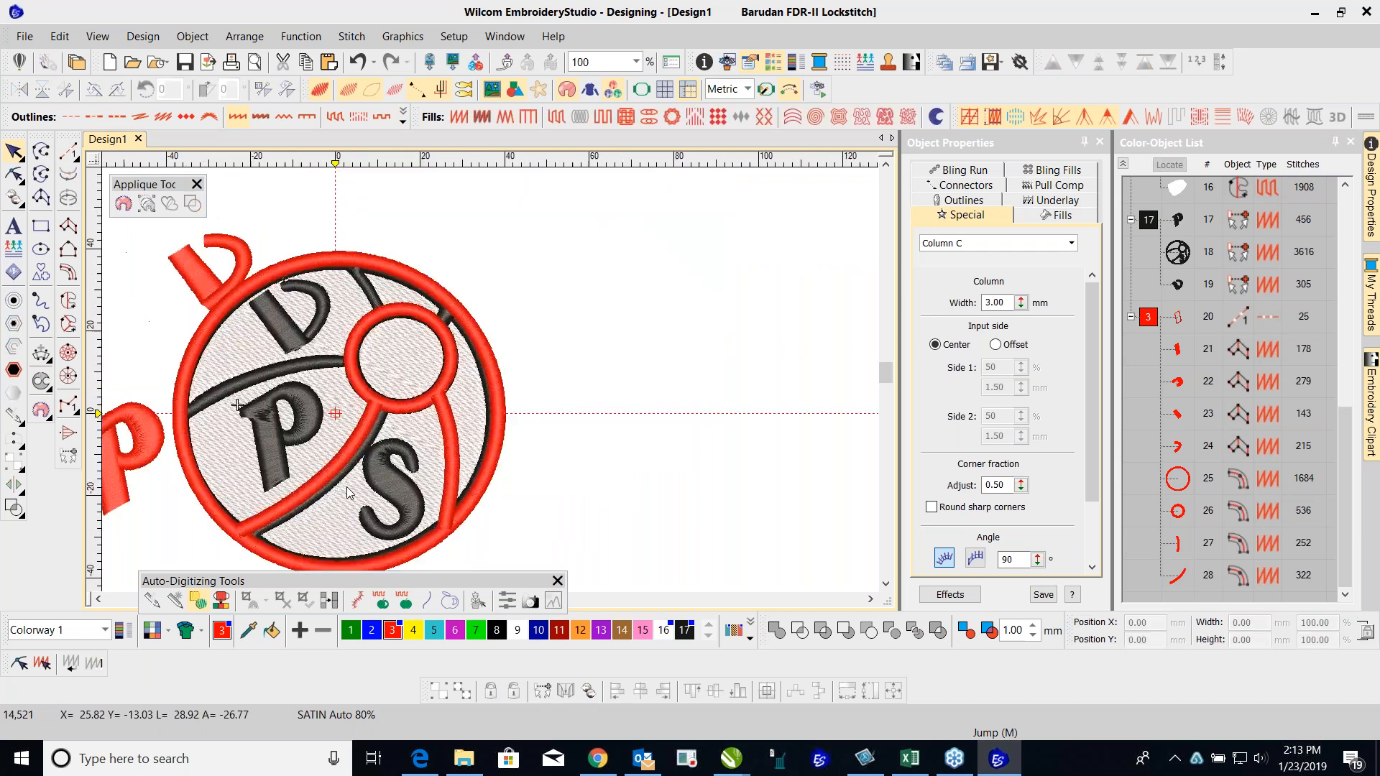
pyautogui.scroll(2, 492, 386)
pyautogui.click(467, 370)
pyautogui.moveTo(464, 365); pyautogui.dragTo(365, 328)
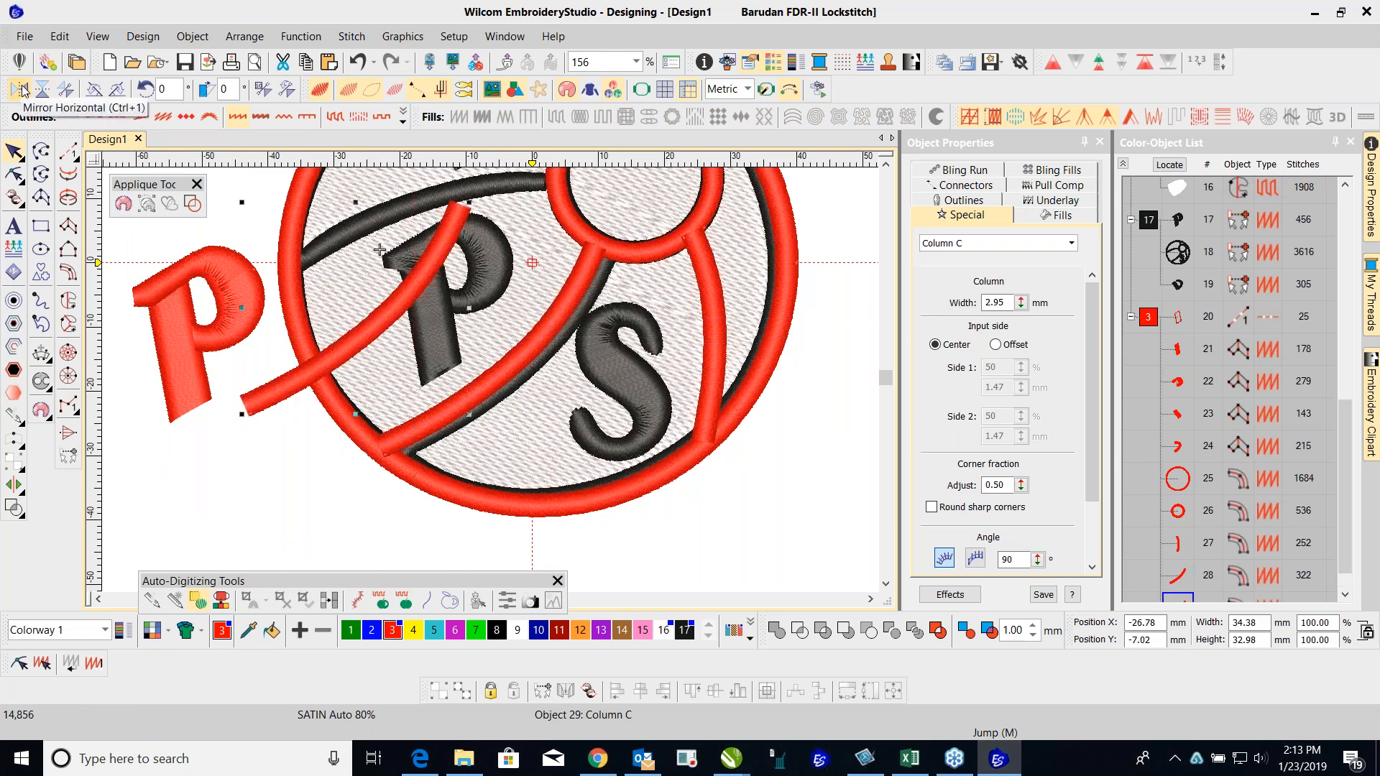
# Step: Rotate the copied curve clockwise in fixed increments until it arches upward, undoing the last two rotations
pyautogui.click(117, 90)
pyautogui.click(117, 90)
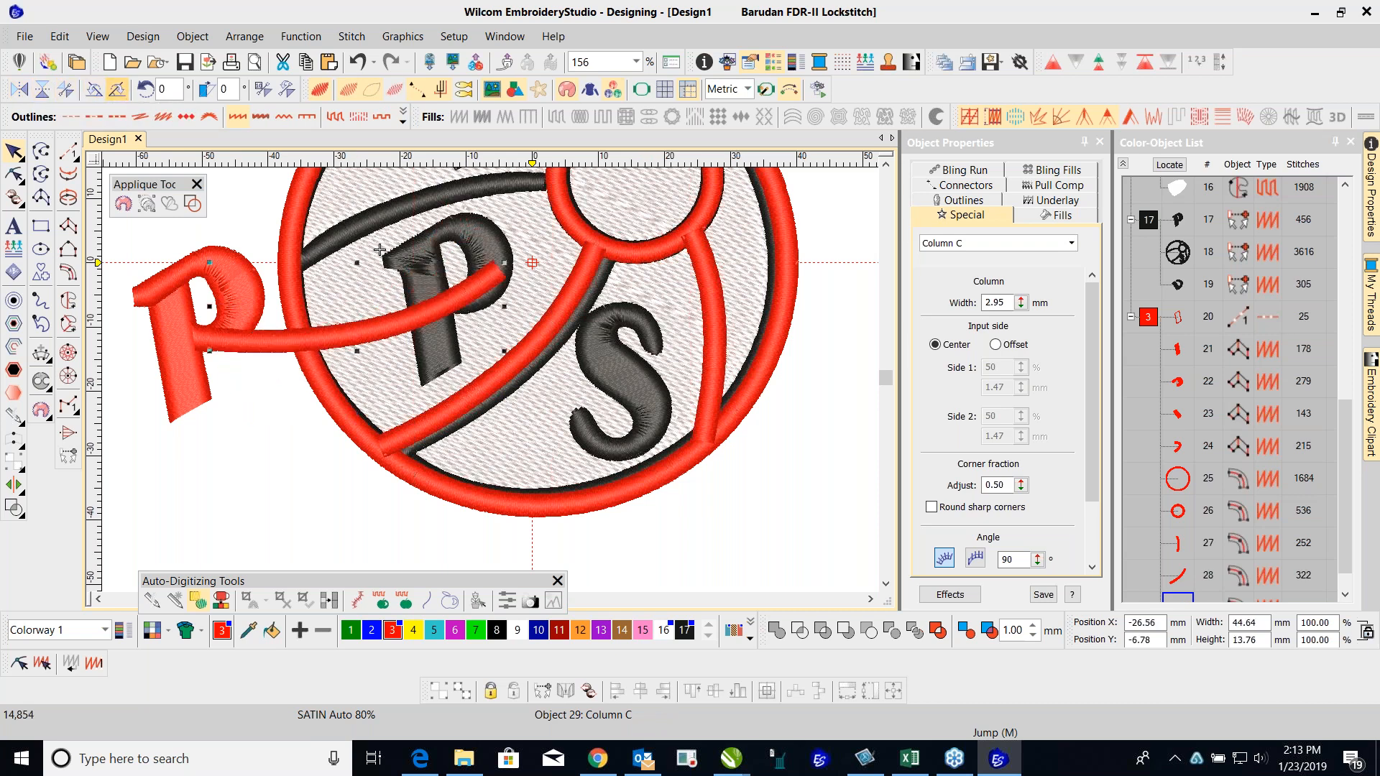
pyautogui.click(117, 90)
pyautogui.click(117, 90)
pyautogui.click(117, 90)
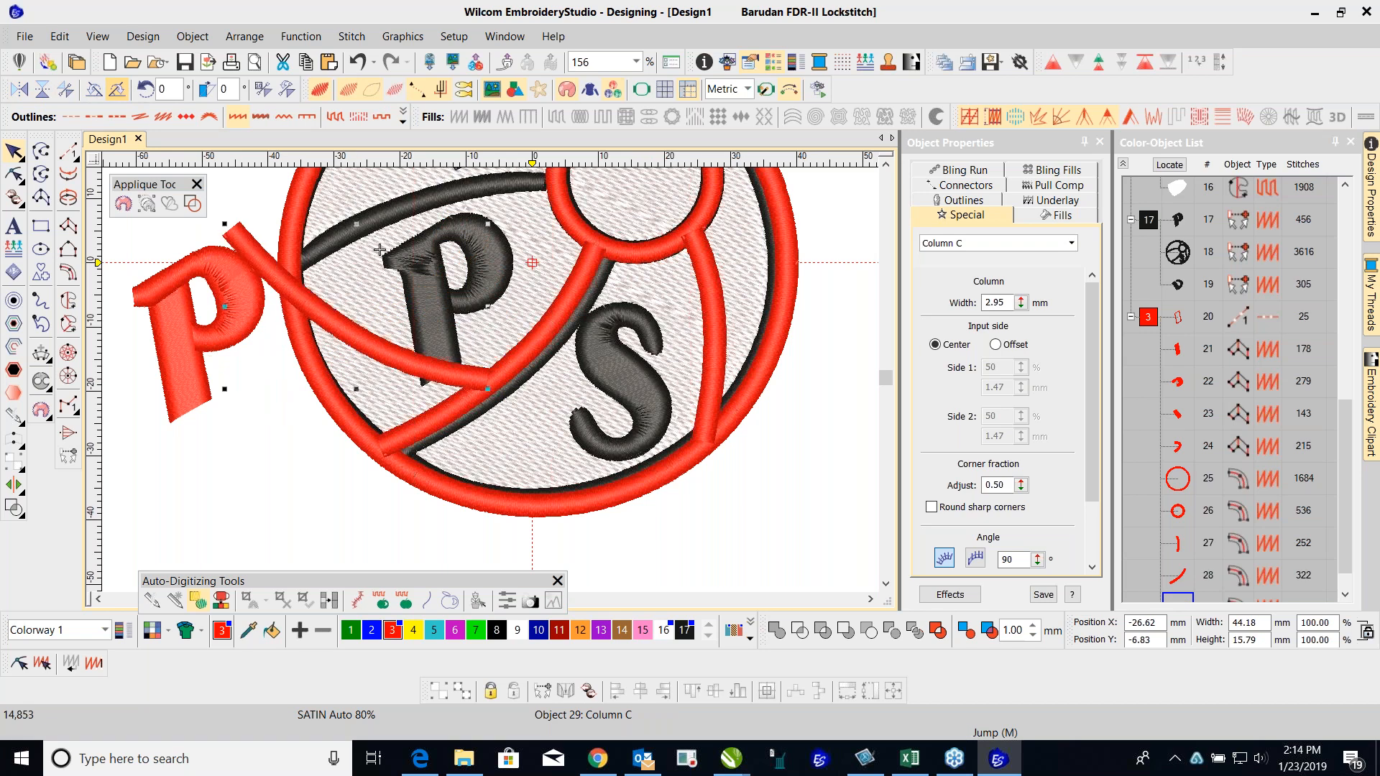
pyautogui.click(117, 89)
pyautogui.click(117, 89)
pyautogui.click(117, 90)
pyautogui.click(117, 90)
pyautogui.click(117, 89)
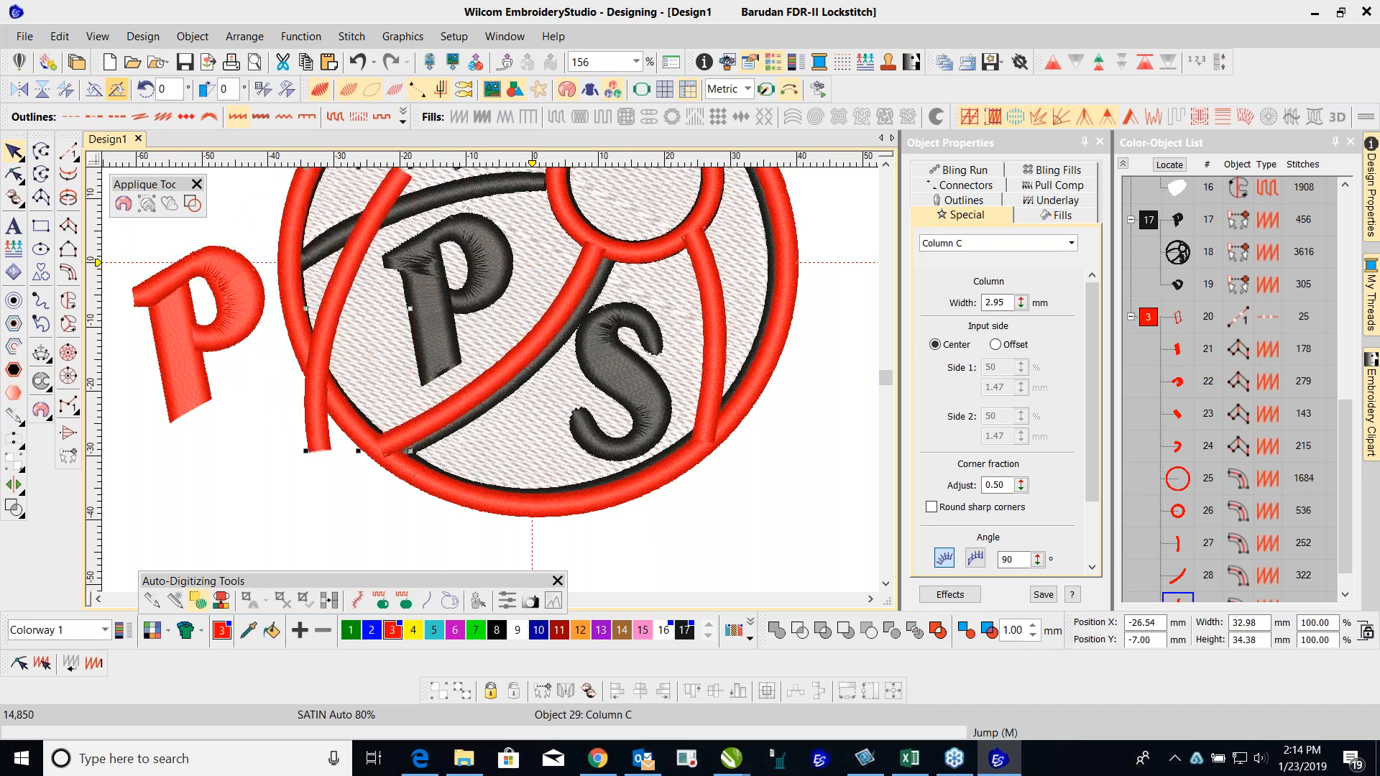
pyautogui.click(117, 90)
pyautogui.click(117, 90)
pyautogui.click(117, 90)
pyautogui.click(117, 90)
pyautogui.click(117, 90)
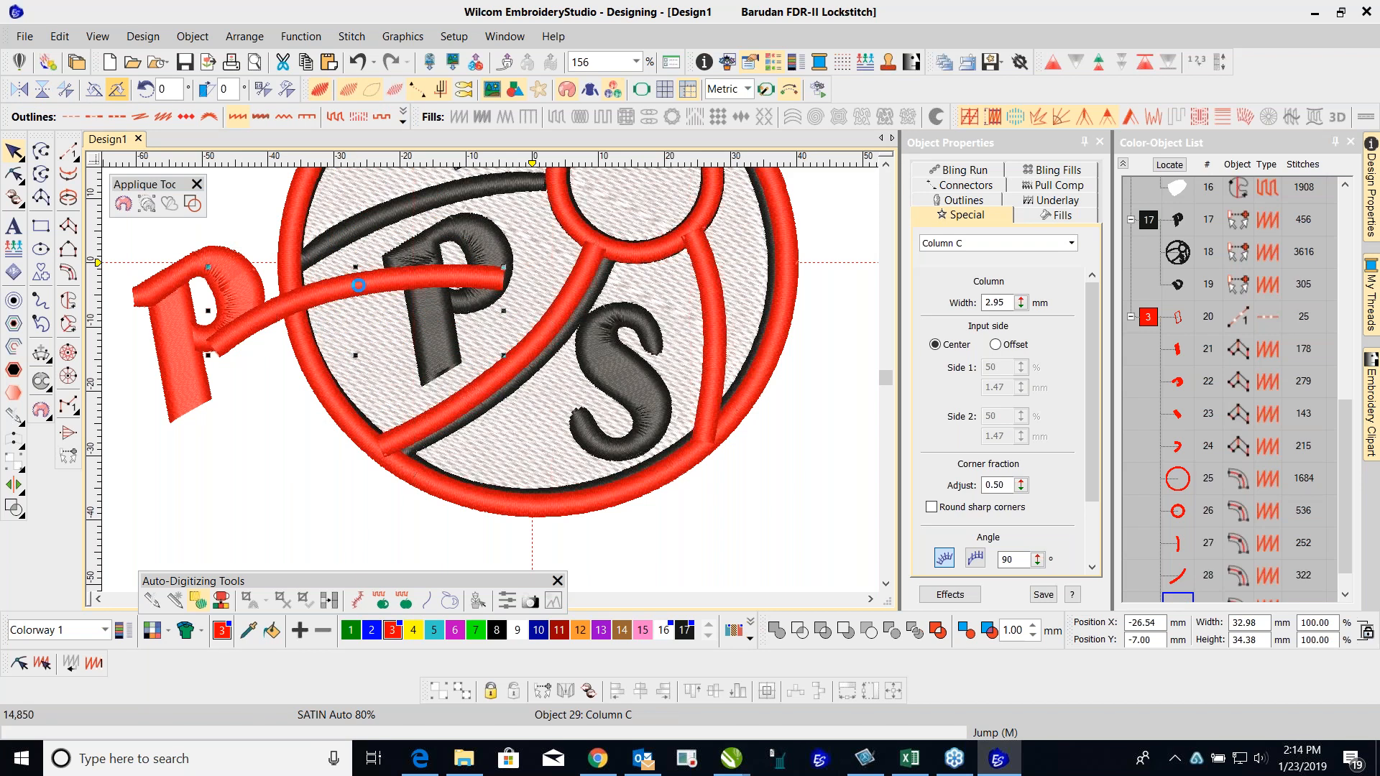
pyautogui.click(356, 64)
pyautogui.click(355, 63)
# Step: Fit the rotated copy over the black curve above the P, at about X -17.6 mm, Y 5.3 mm, fine-tuning its rotation
pyautogui.moveTo(387, 275); pyautogui.dragTo(455, 207)
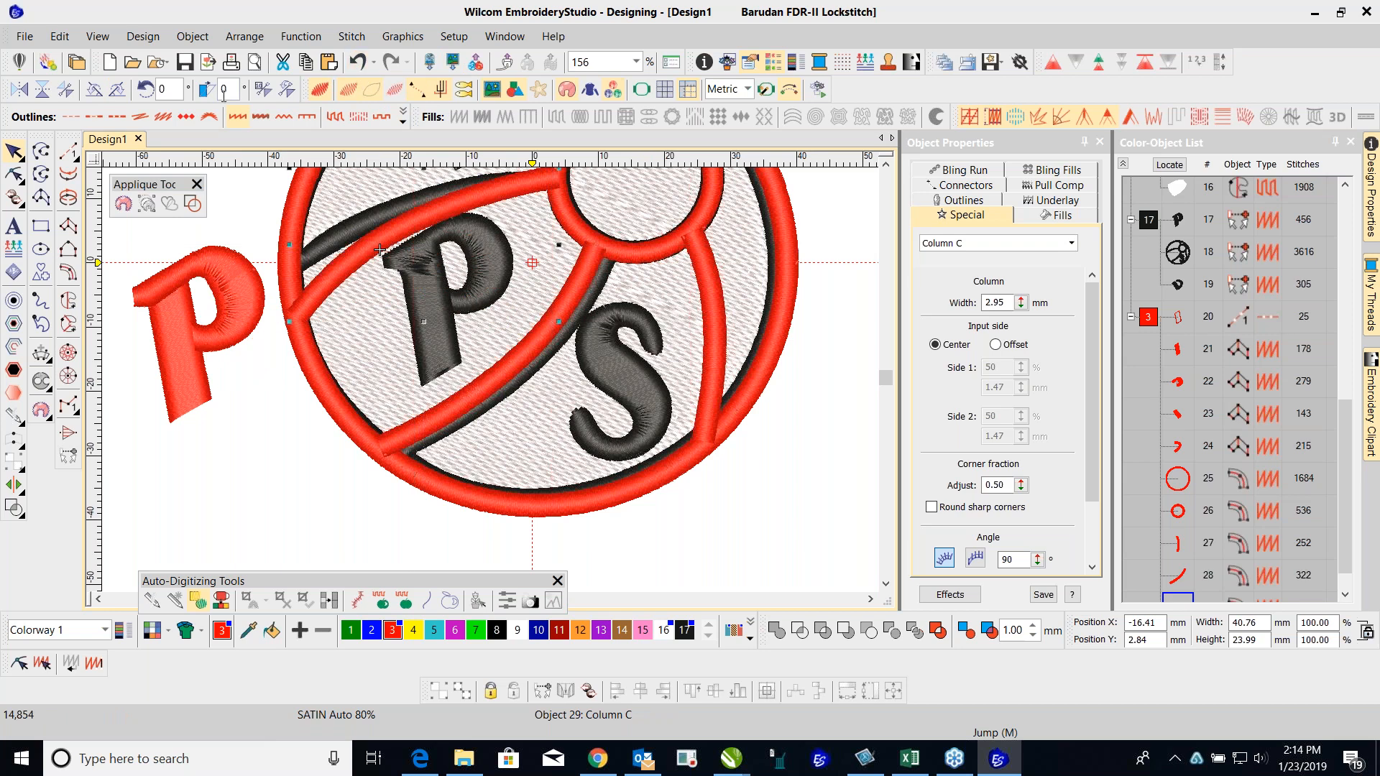
pyautogui.click(118, 89)
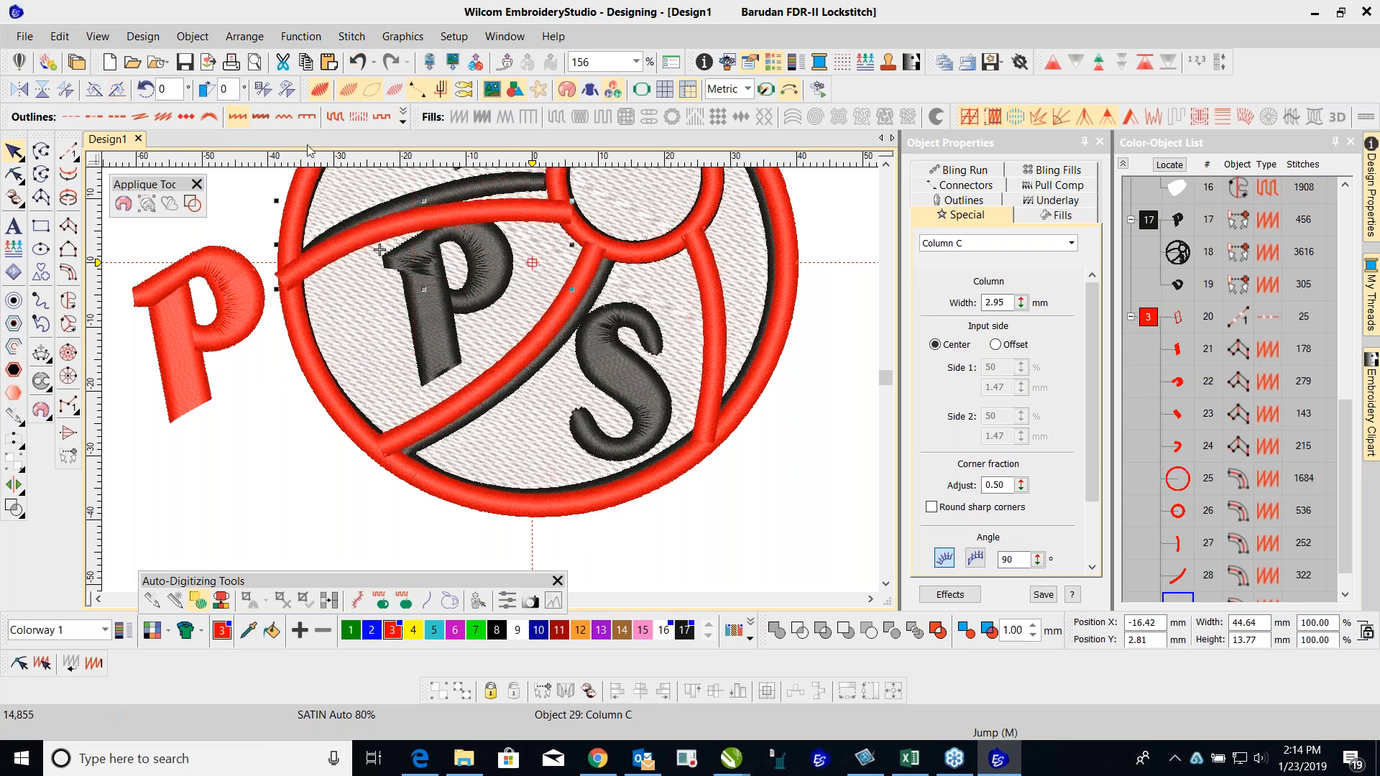
pyautogui.scroll(-1, 474, 218)
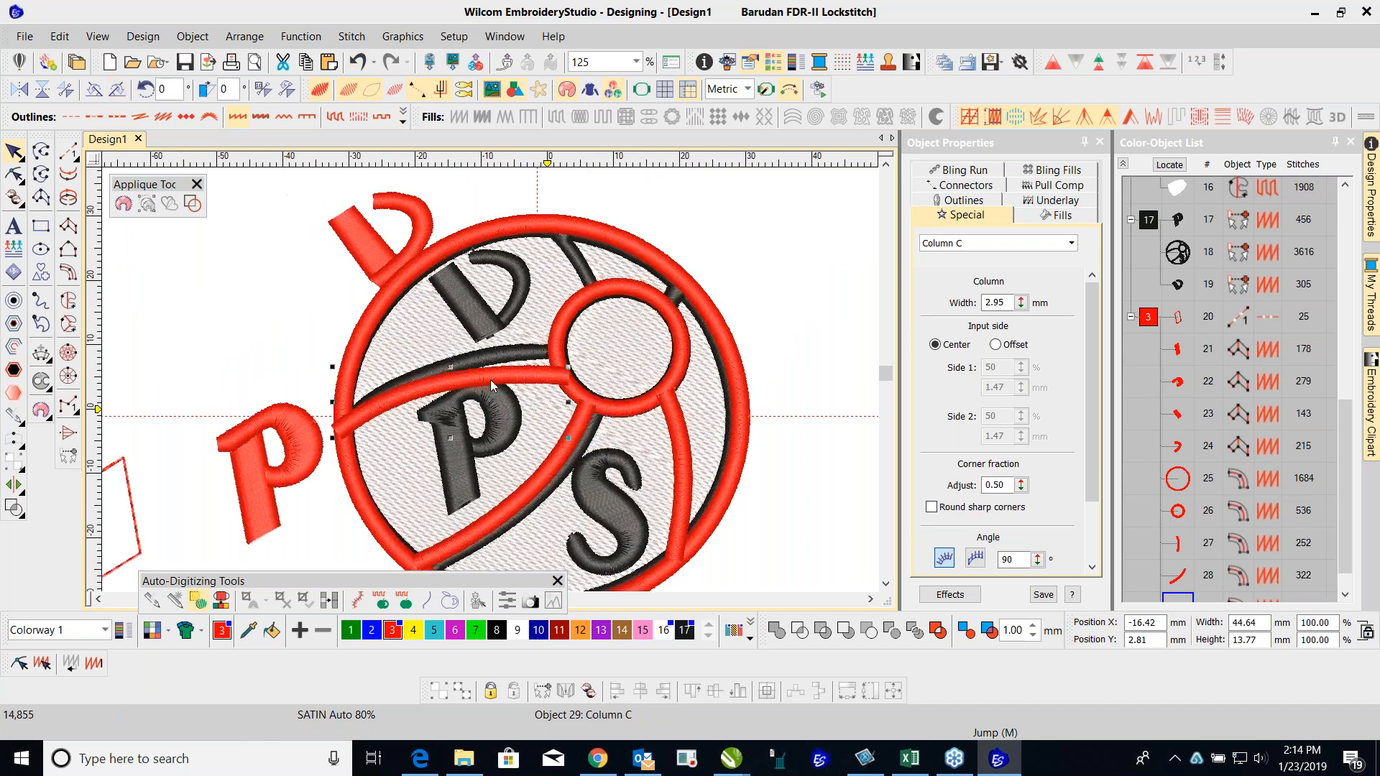
pyautogui.scroll(1, 490, 389)
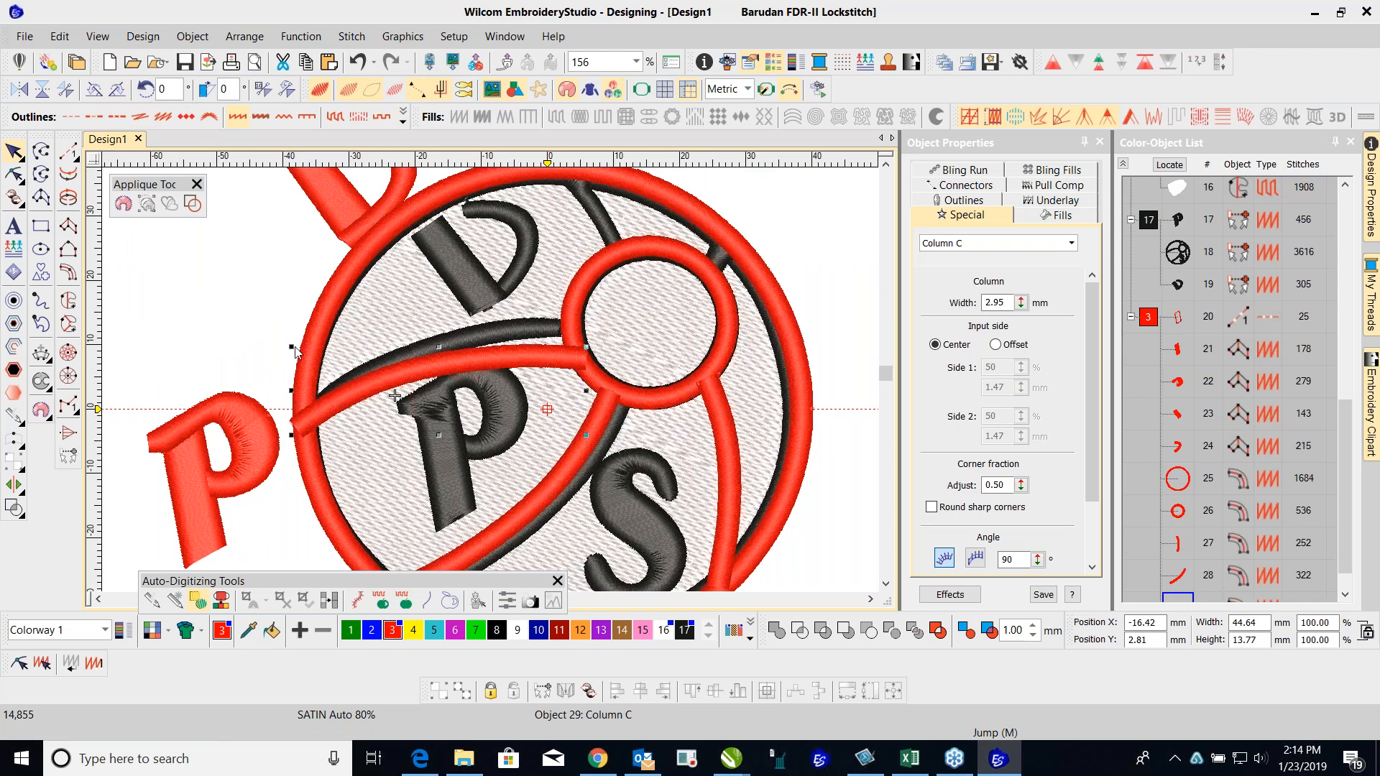
pyautogui.click(334, 399)
pyautogui.moveTo(291, 349); pyautogui.dragTo(284, 362)
pyautogui.moveTo(404, 372); pyautogui.dragTo(398, 358)
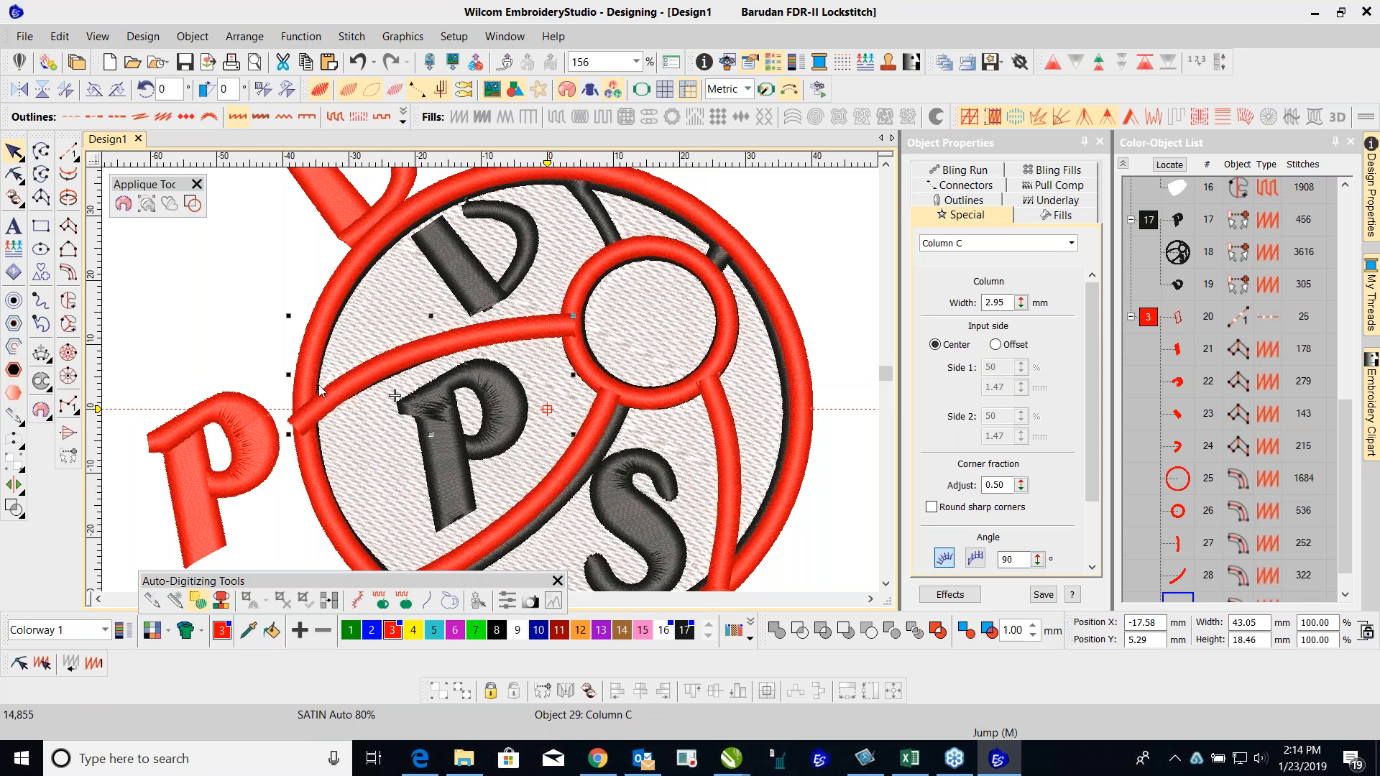
# Step: Reshape the arched curve above the P, pulling both ends back inside the ring borders so it spans about 39.7 mm
pyautogui.press('h')
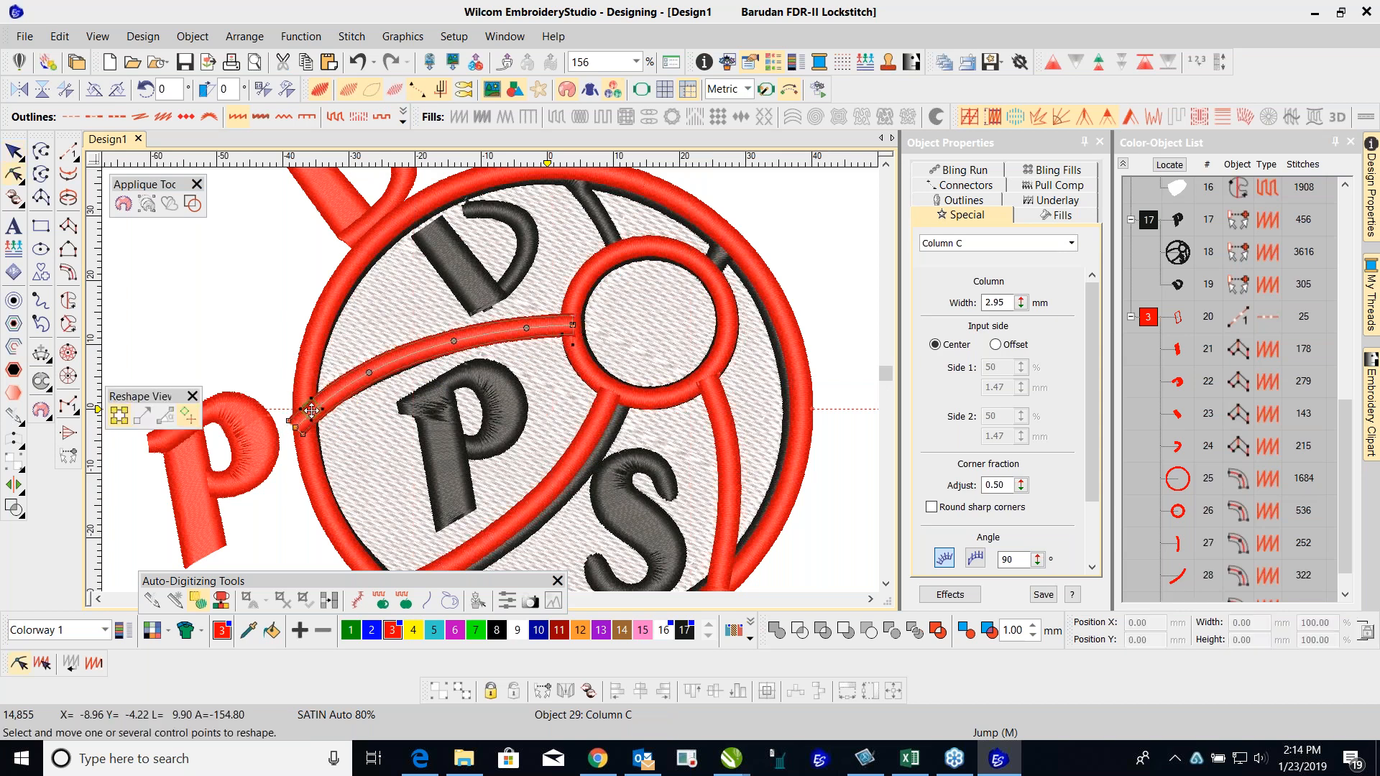
pyautogui.moveTo(295, 428); pyautogui.dragTo(305, 417)
pyautogui.moveTo(573, 325); pyautogui.dragTo(558, 324)
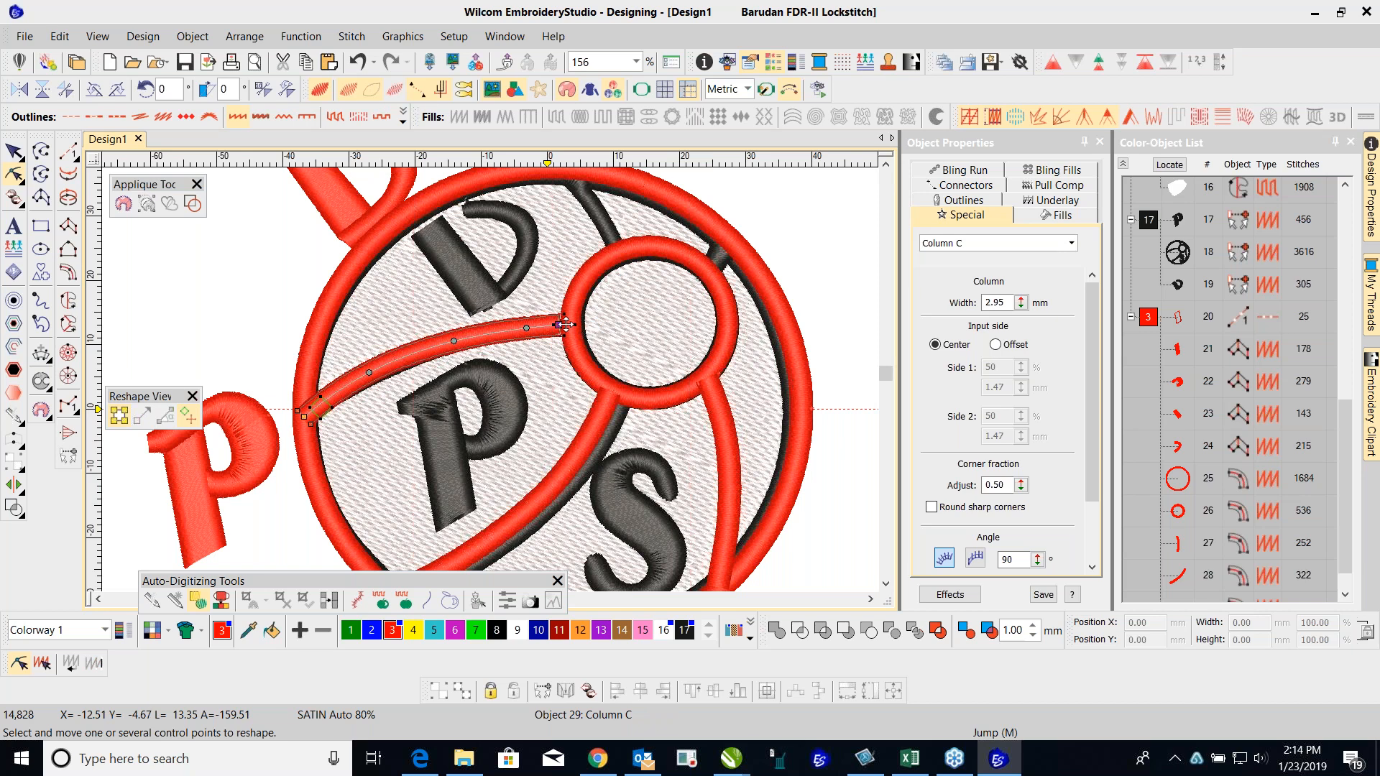
pyautogui.click(14, 151)
pyautogui.click(168, 260)
pyautogui.scroll(-2, 693, 311)
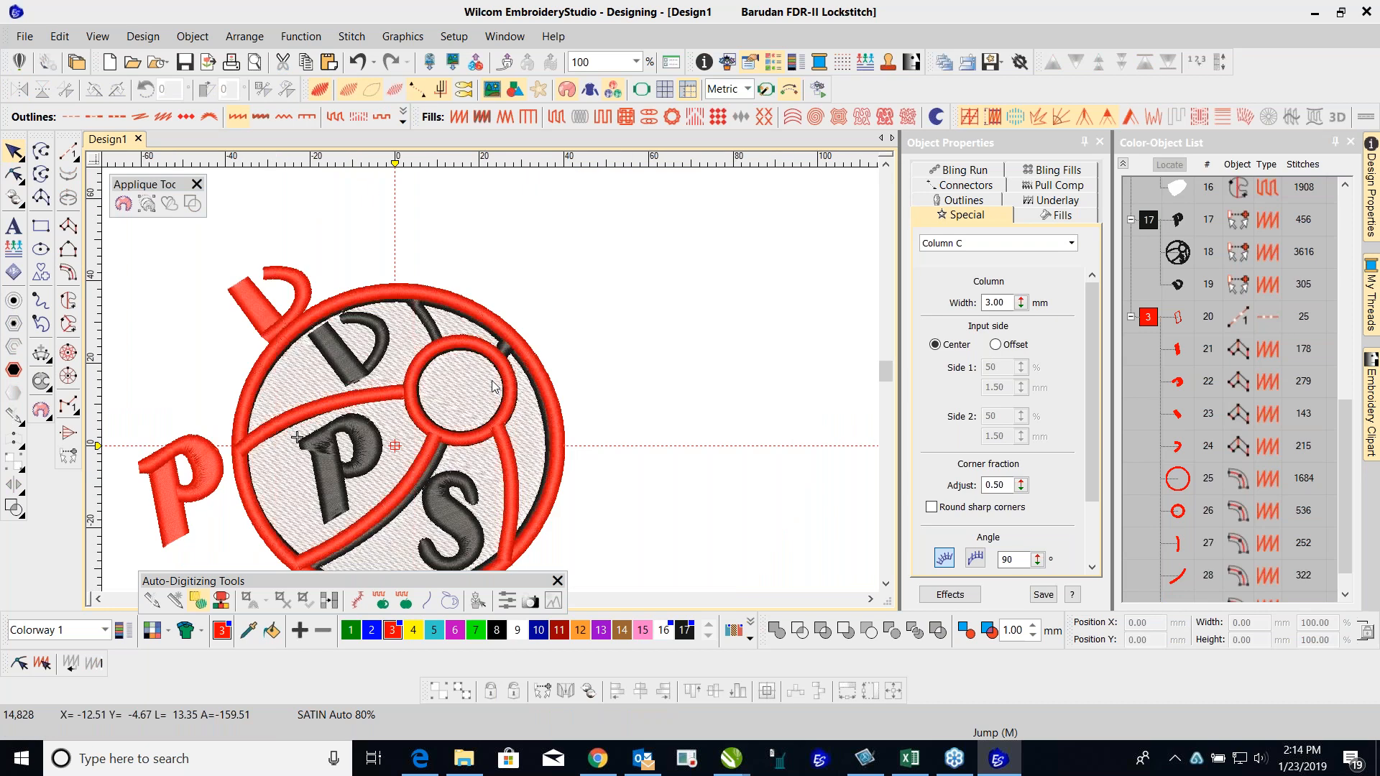
# Step: Digitize a short 3 mm wide Column C bar over the black line joining the small ring's upper right to the outer ring
pyautogui.scroll(2, 502, 383)
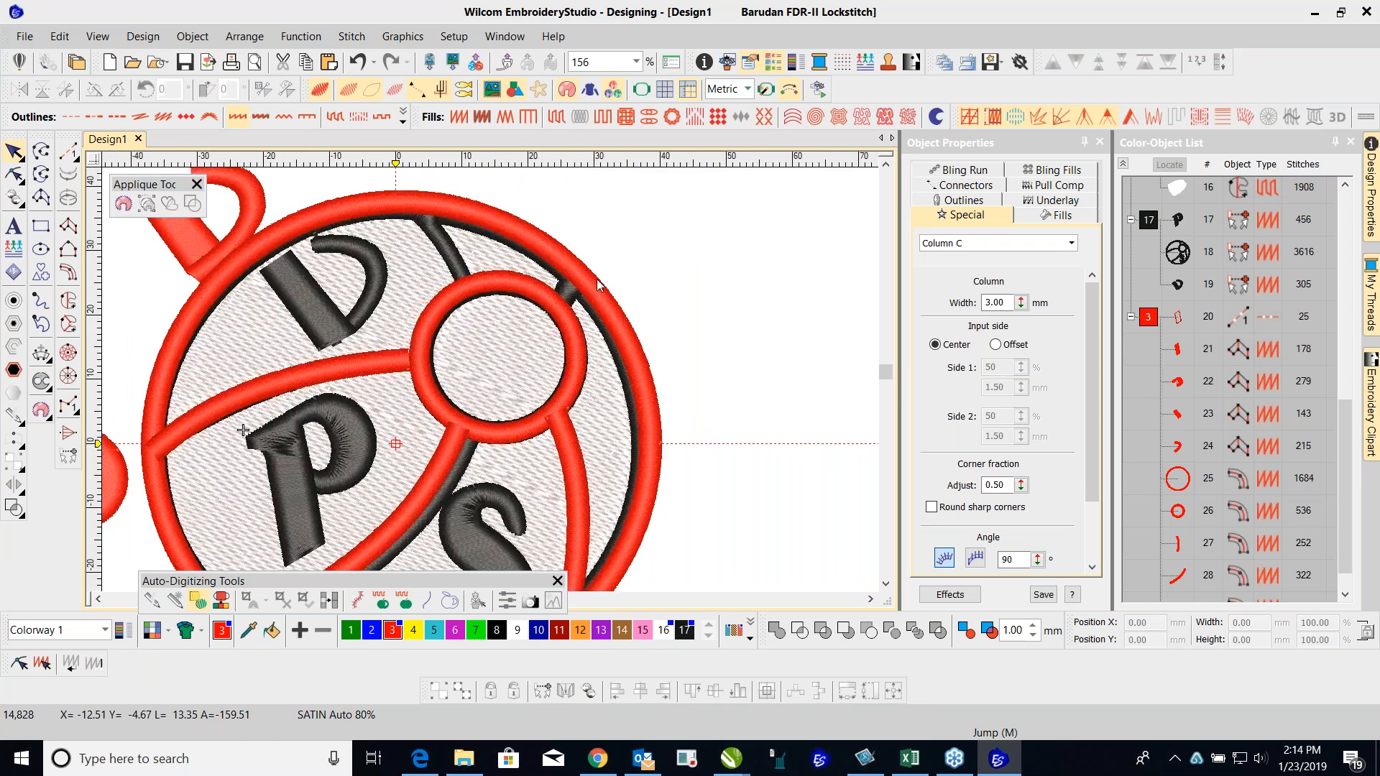
pyautogui.click(69, 272)
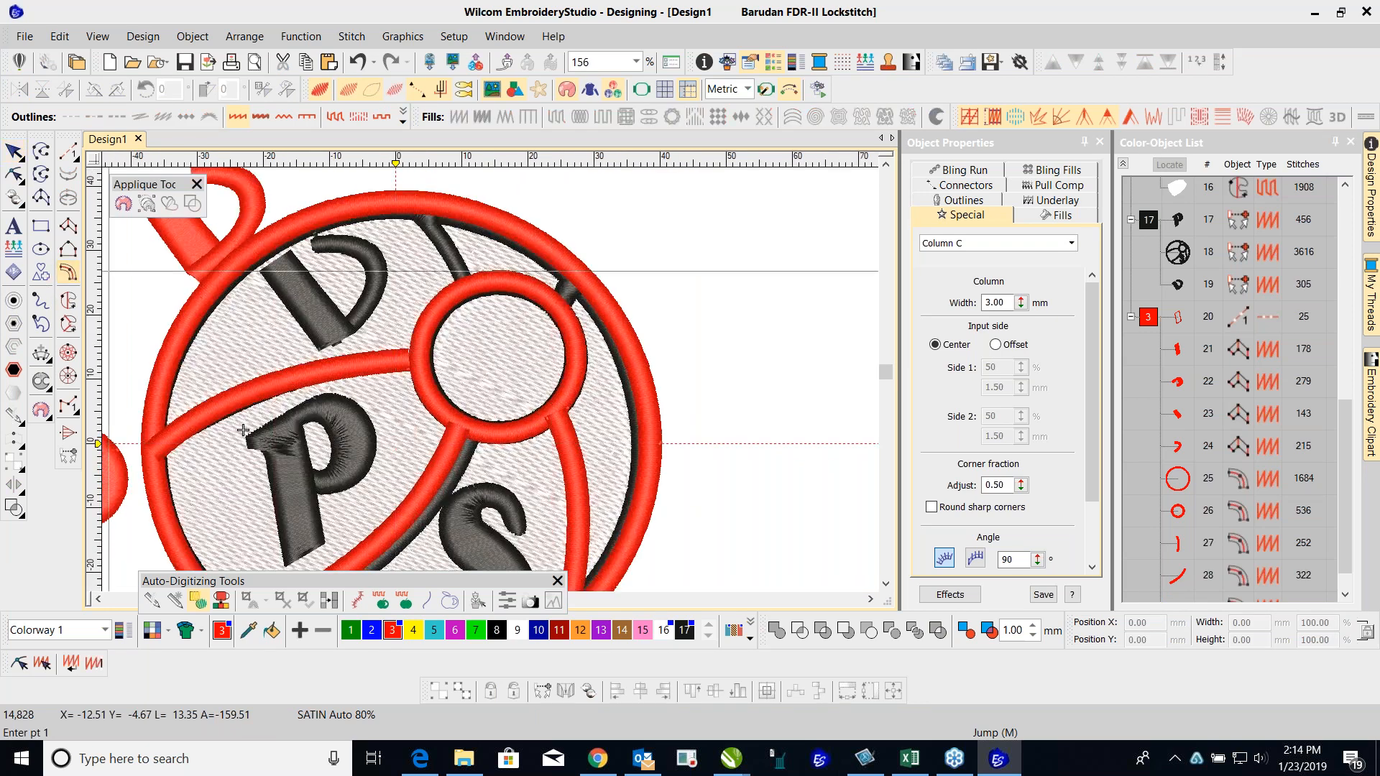
pyautogui.click(577, 279)
pyautogui.click(563, 300)
pyautogui.press('Return')
pyautogui.click(24, 153)
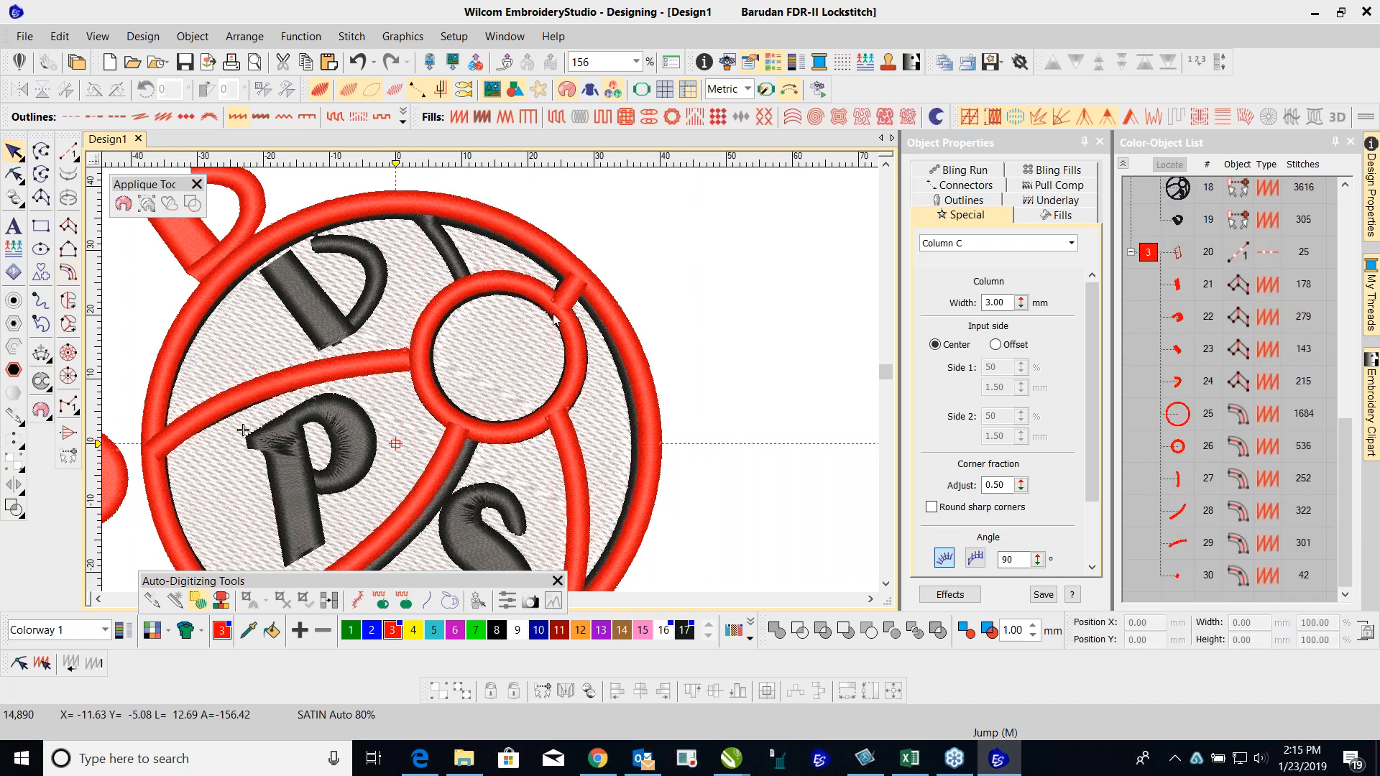
# Step: Move the small red ring slightly down and left to about X 14.65 mm, Y 12.65 mm
pyautogui.press('1')
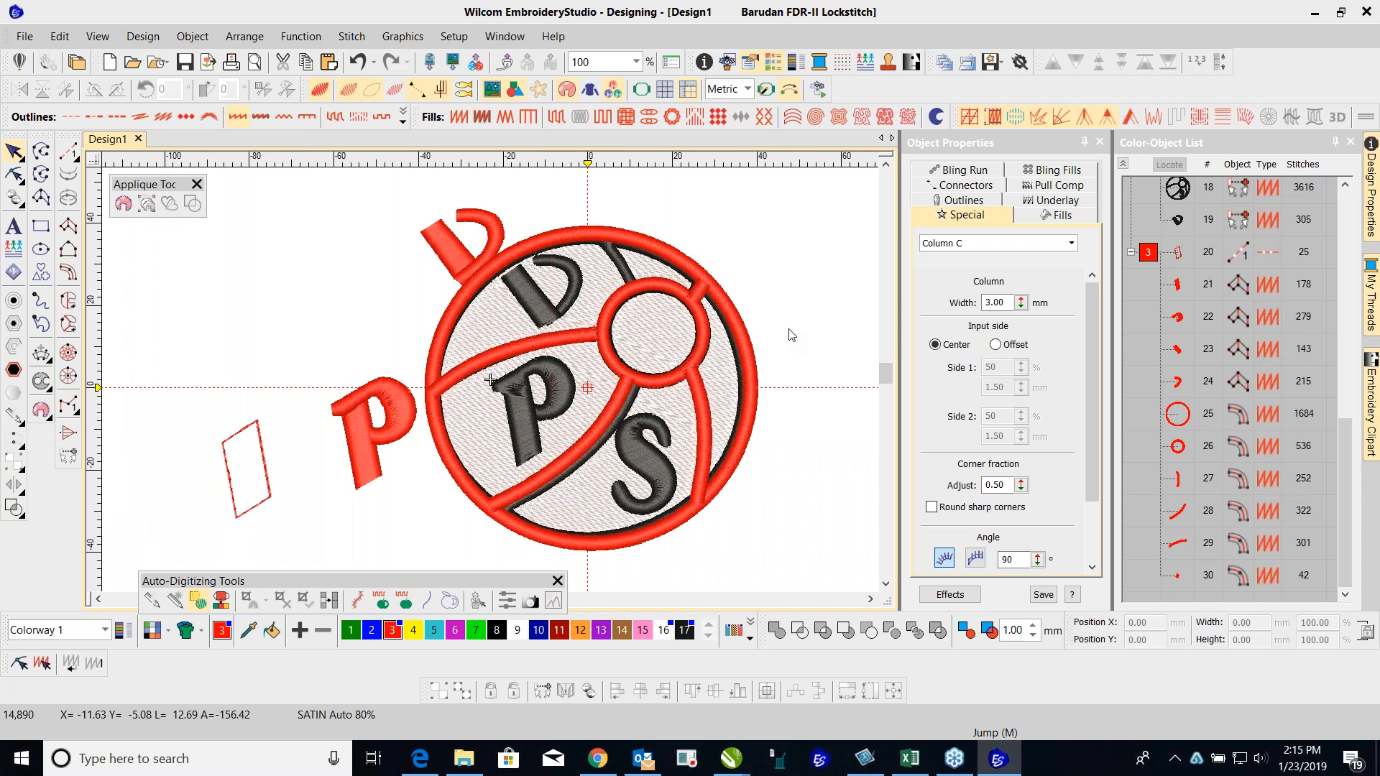
pyautogui.scroll(2, 490, 380)
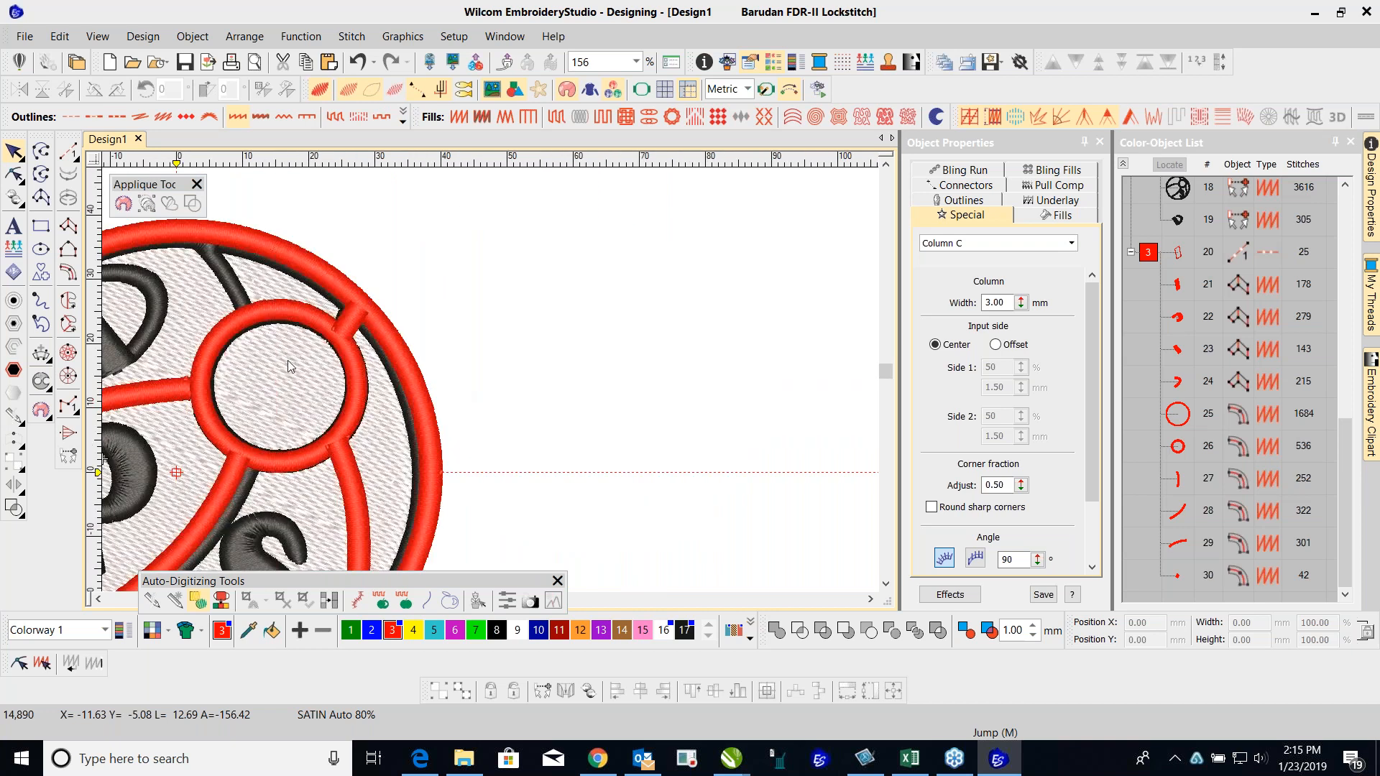
pyautogui.scroll(1, 494, 321)
pyautogui.click(494, 320)
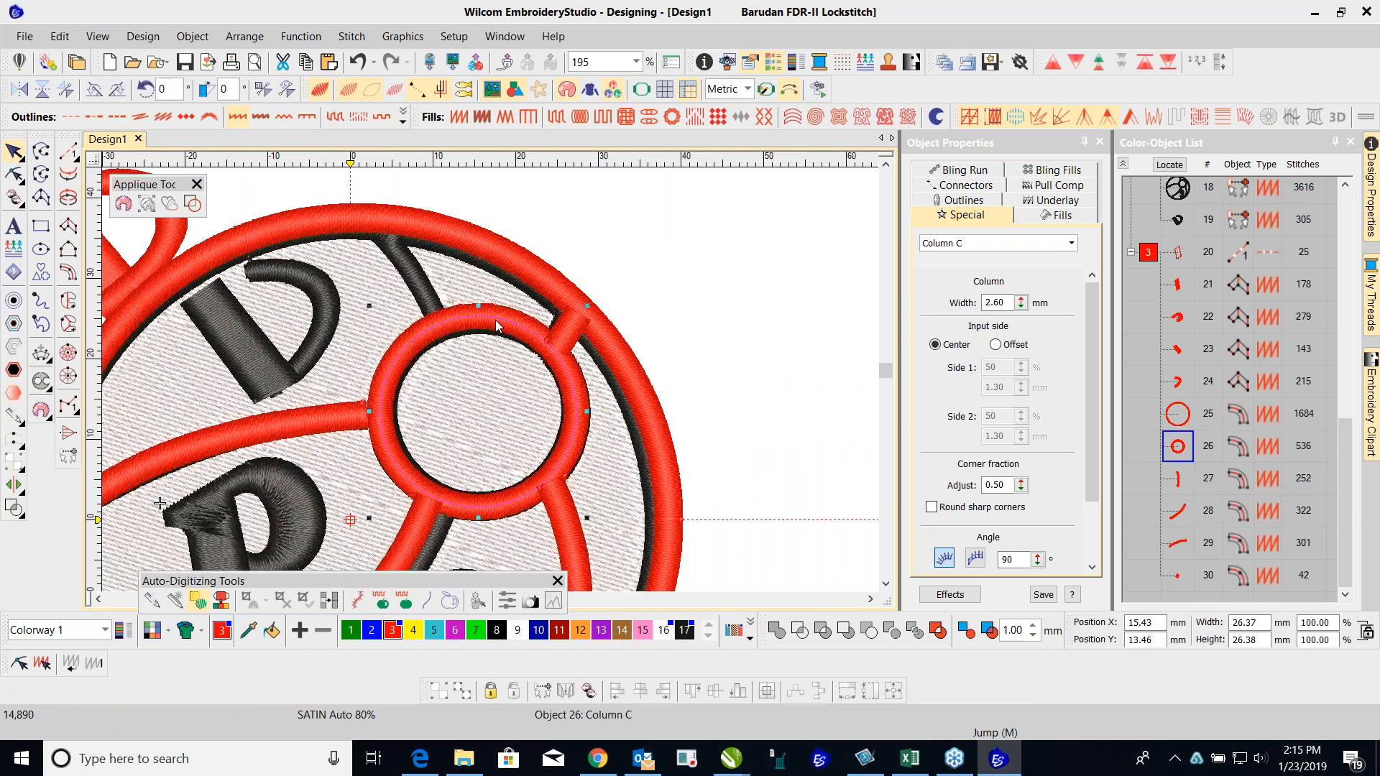
pyautogui.moveTo(495, 320); pyautogui.dragTo(490, 334)
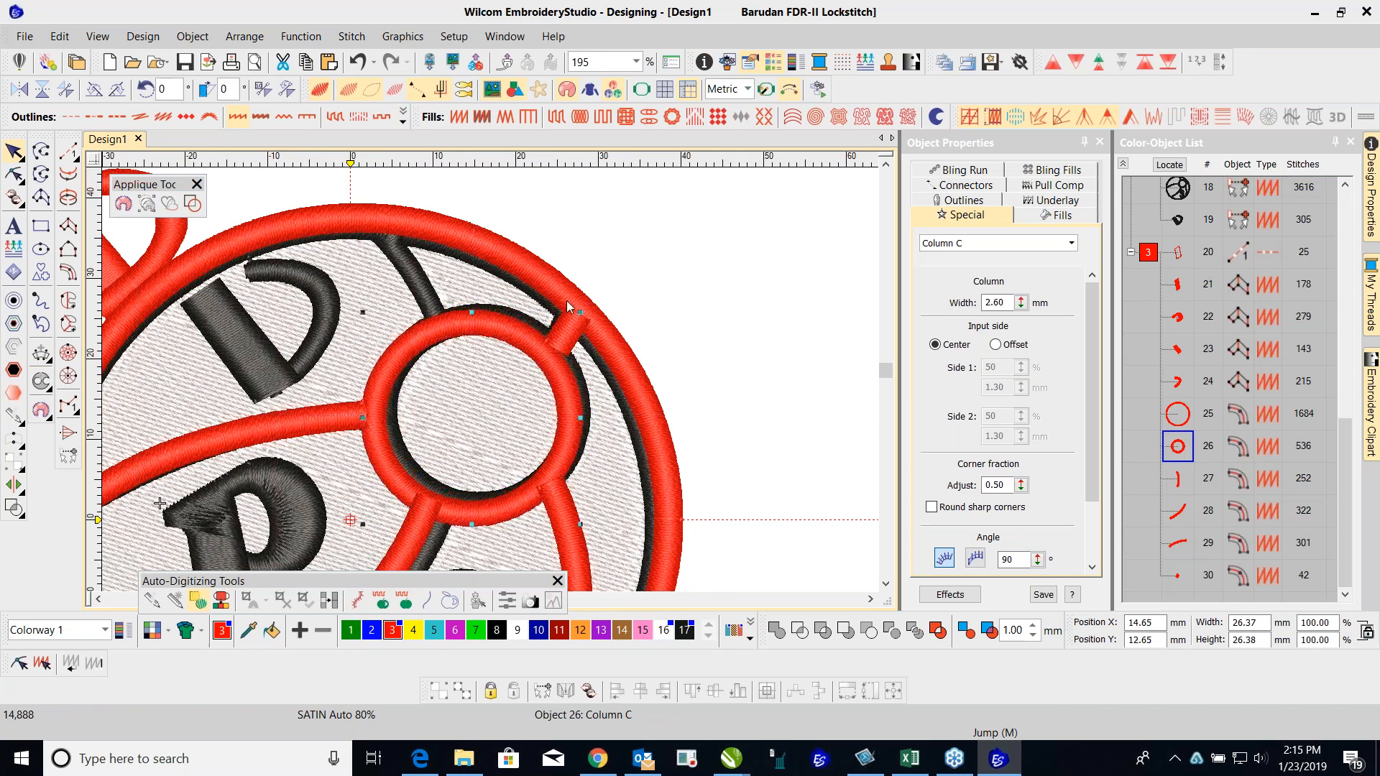
# Step: Reshape the short bar between the small and outer rings, adjusting its end points to fit between the two borders
pyautogui.click(551, 352)
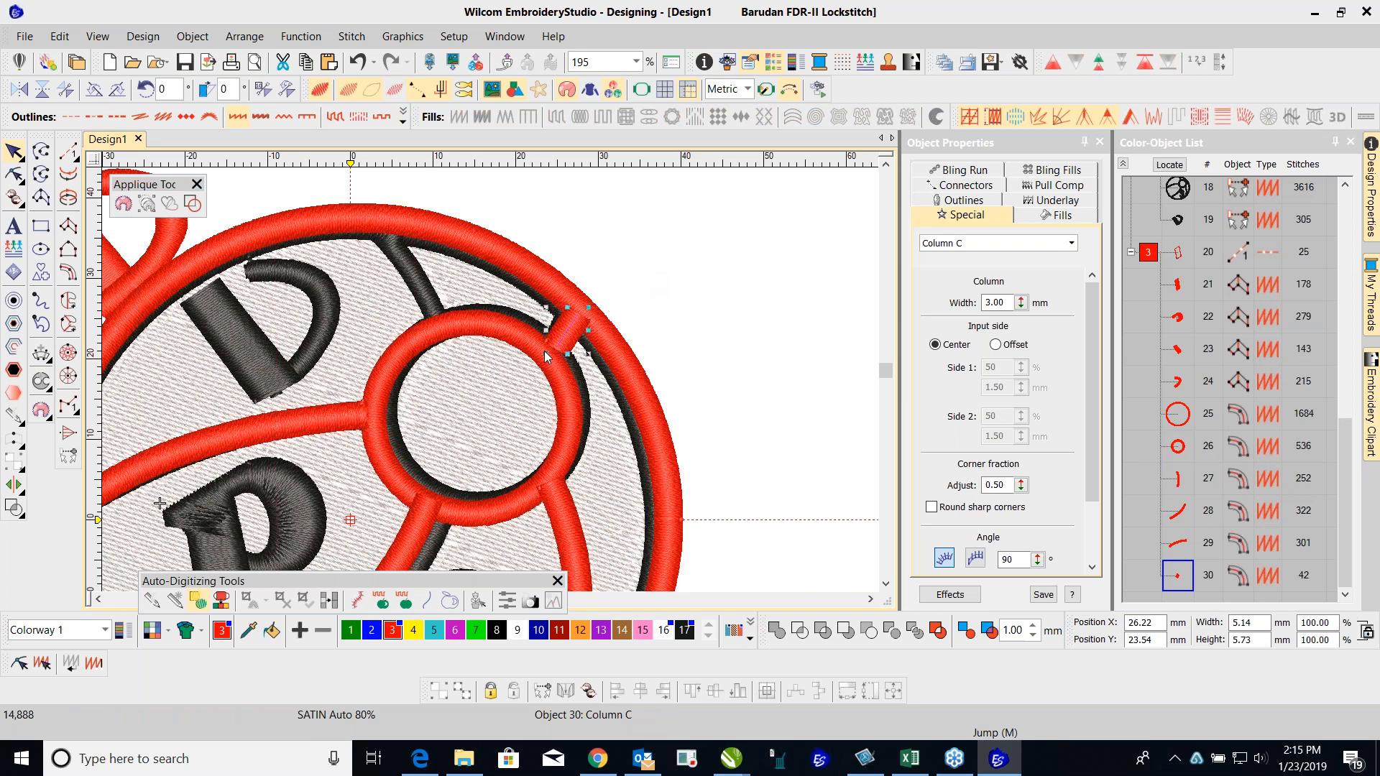
pyautogui.click(13, 173)
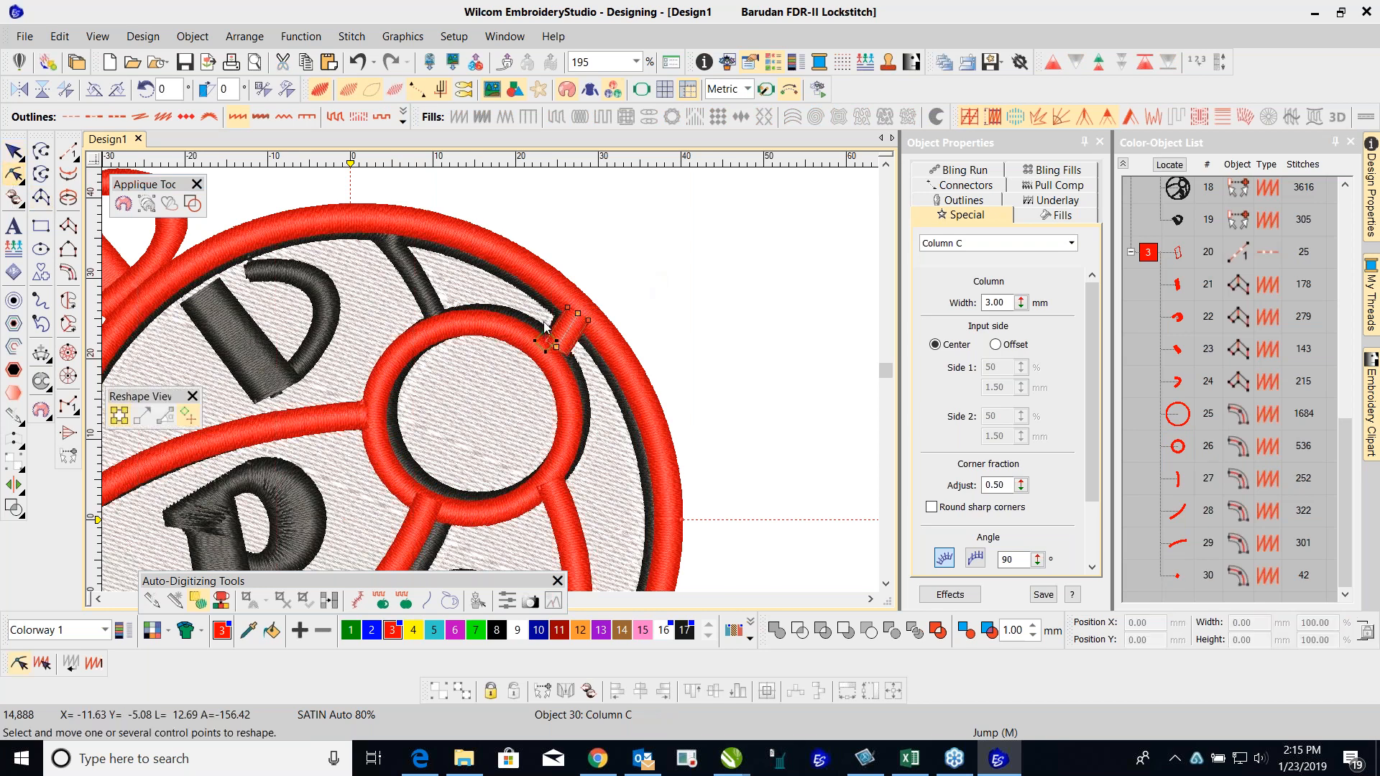
pyautogui.moveTo(542, 341)
pyautogui.mouseDown()
pyautogui.moveTo(537, 323)
pyautogui.moveTo(548, 349)
pyautogui.mouseUp()
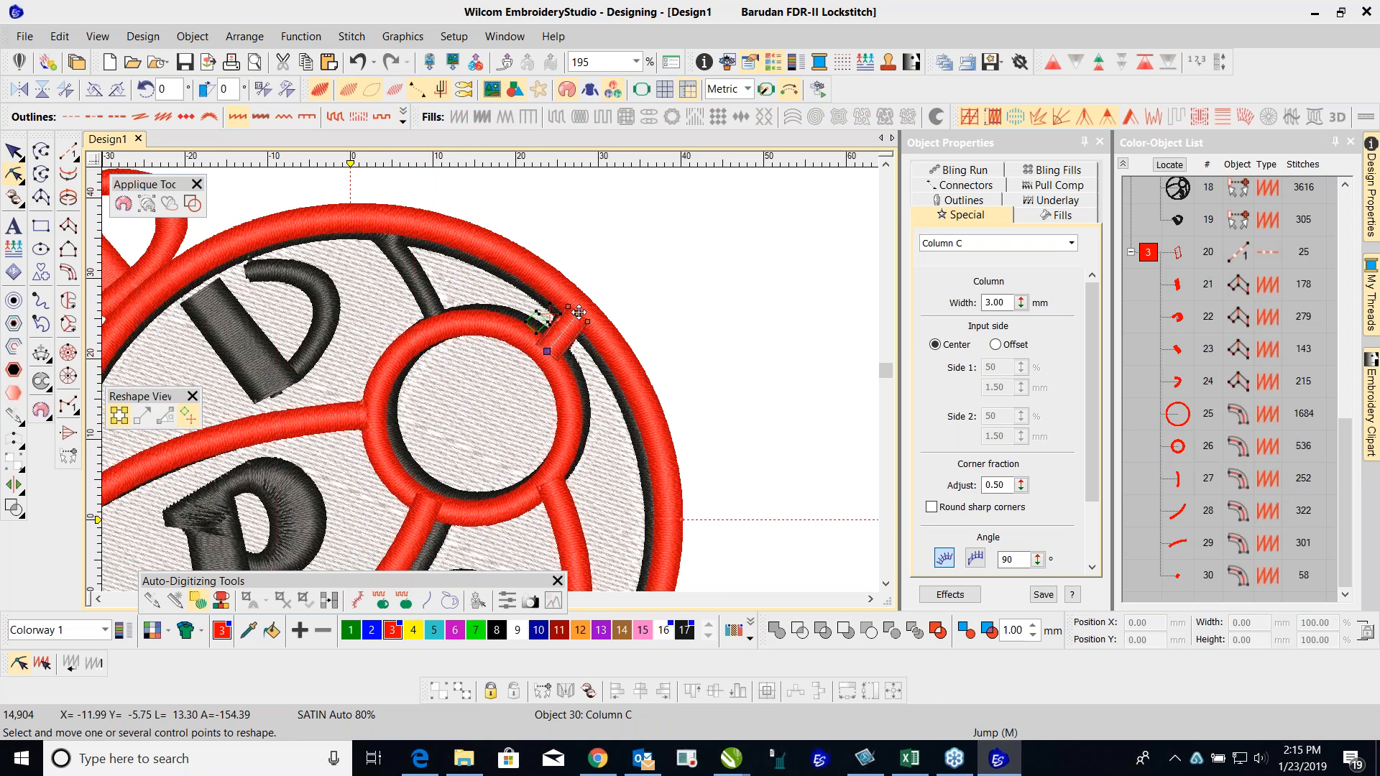
pyautogui.moveTo(537, 322)
pyautogui.mouseDown()
pyautogui.moveTo(546, 347)
pyautogui.moveTo(565, 310)
pyautogui.mouseUp()
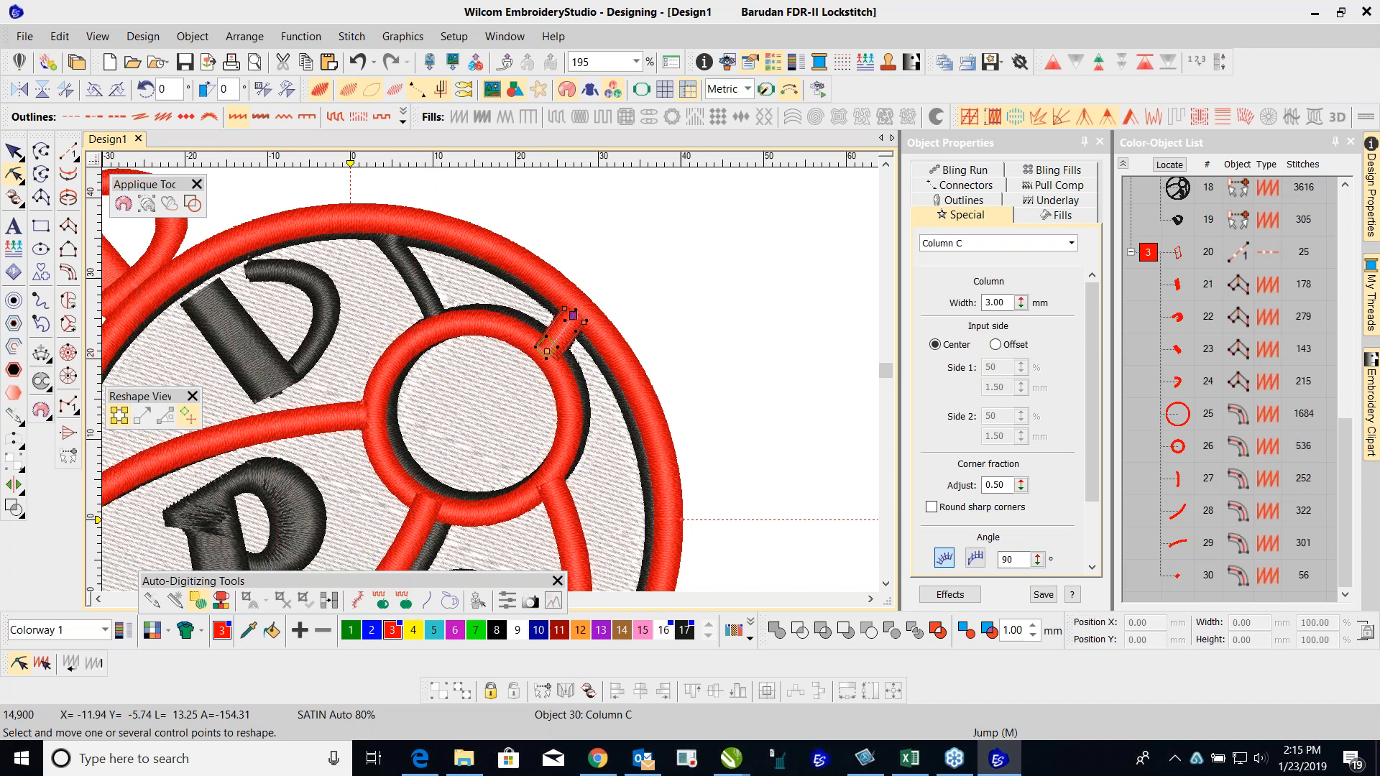
pyautogui.click(10, 150)
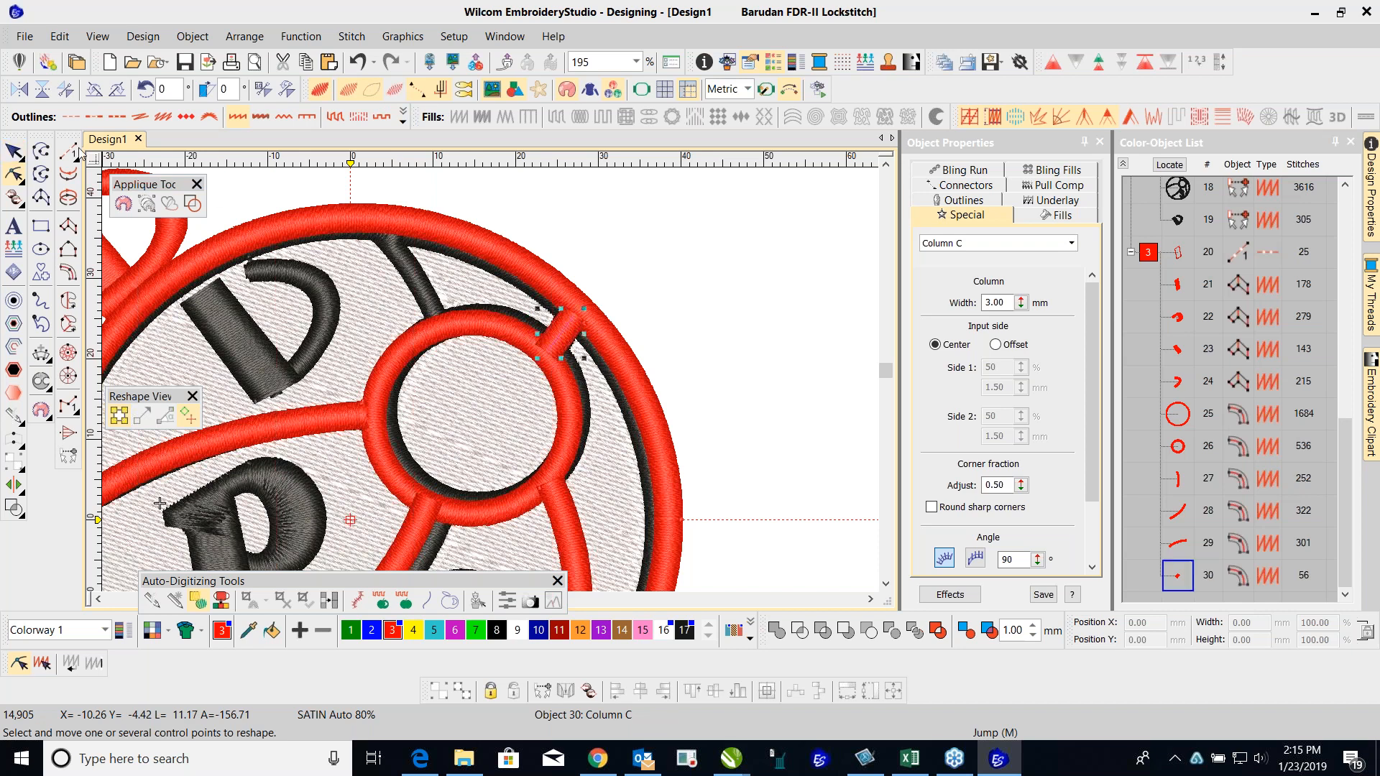
pyautogui.click(328, 414)
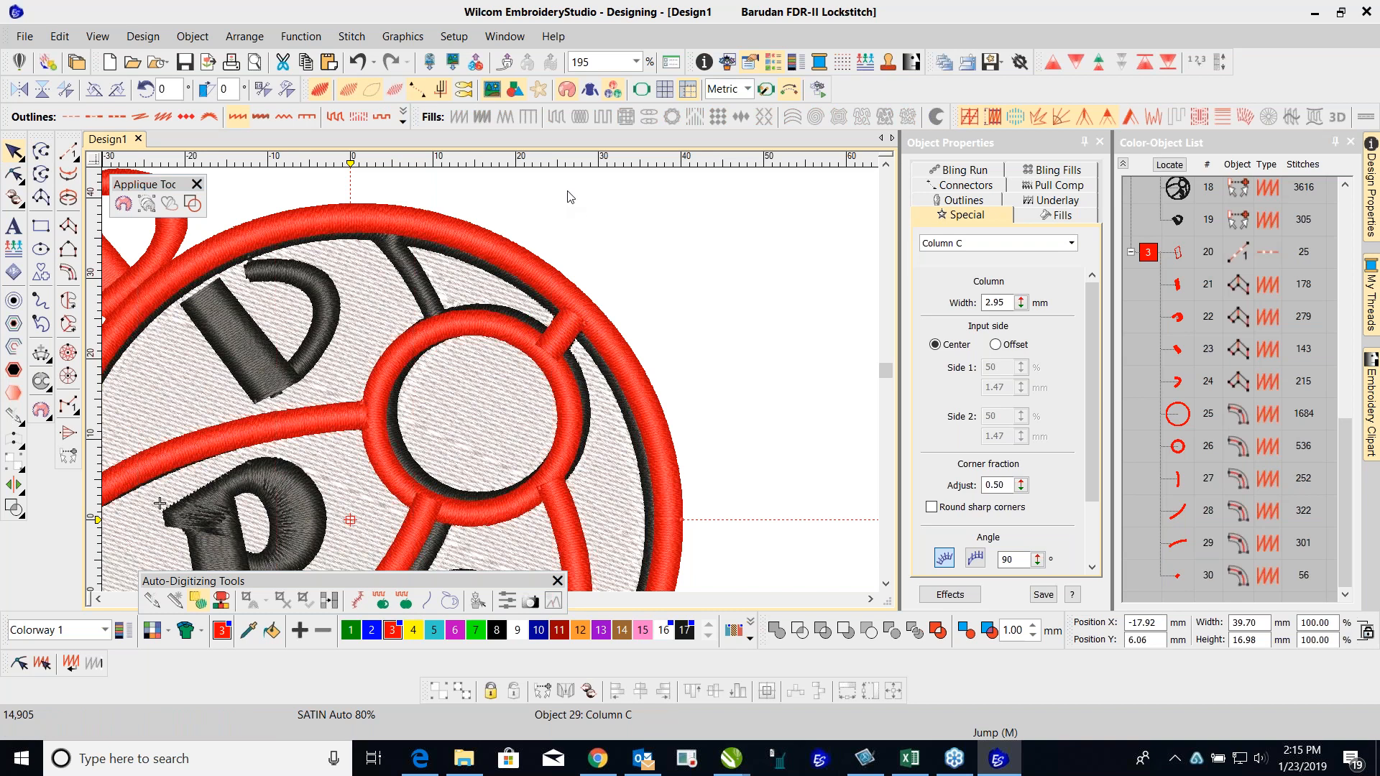
pyautogui.click(569, 196)
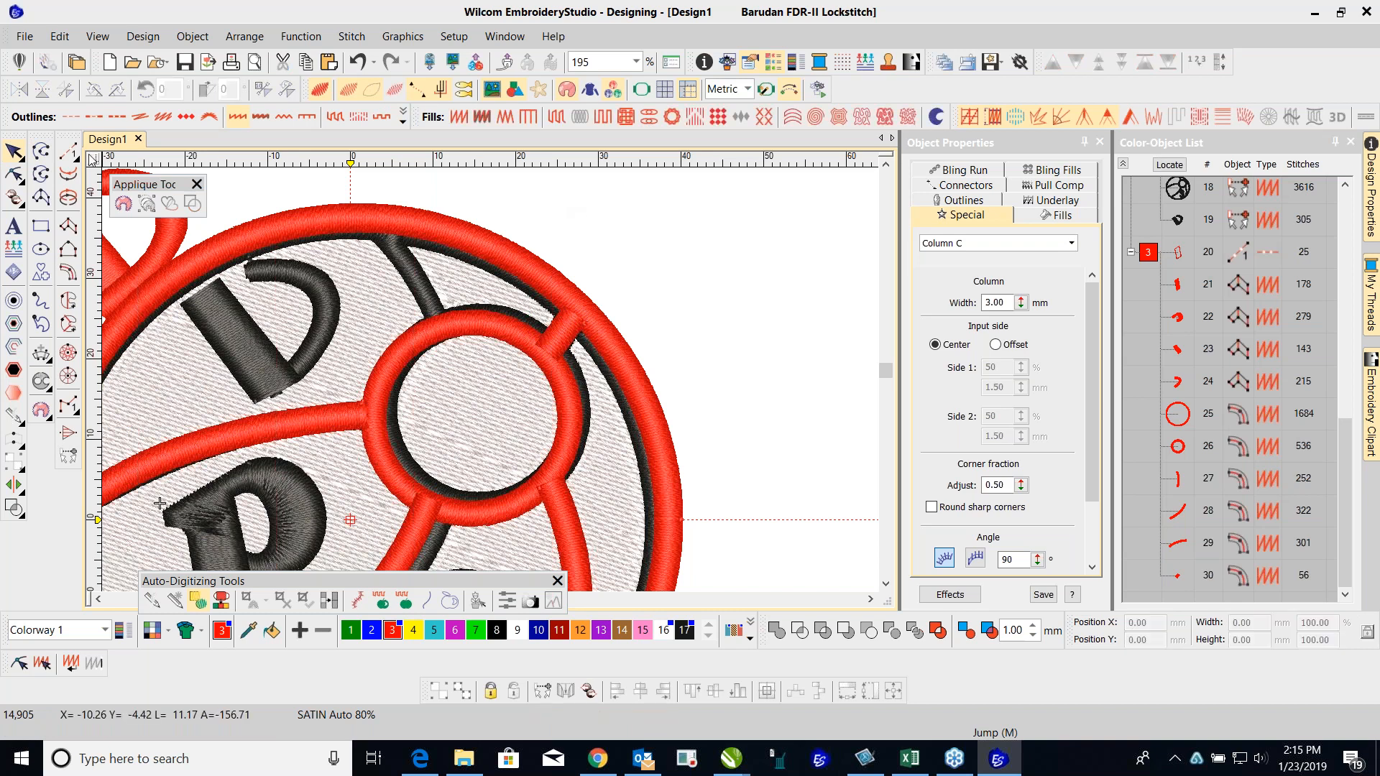
# Step: Digitize a slightly curved 3 mm wide Column C line over the black line from the small ring's upper left to the outer ring
pyautogui.click(68, 272)
pyautogui.click(441, 324)
pyautogui.rightClick(412, 272)
pyautogui.click(370, 220)
pyautogui.press('Return')
pyautogui.press('Return')
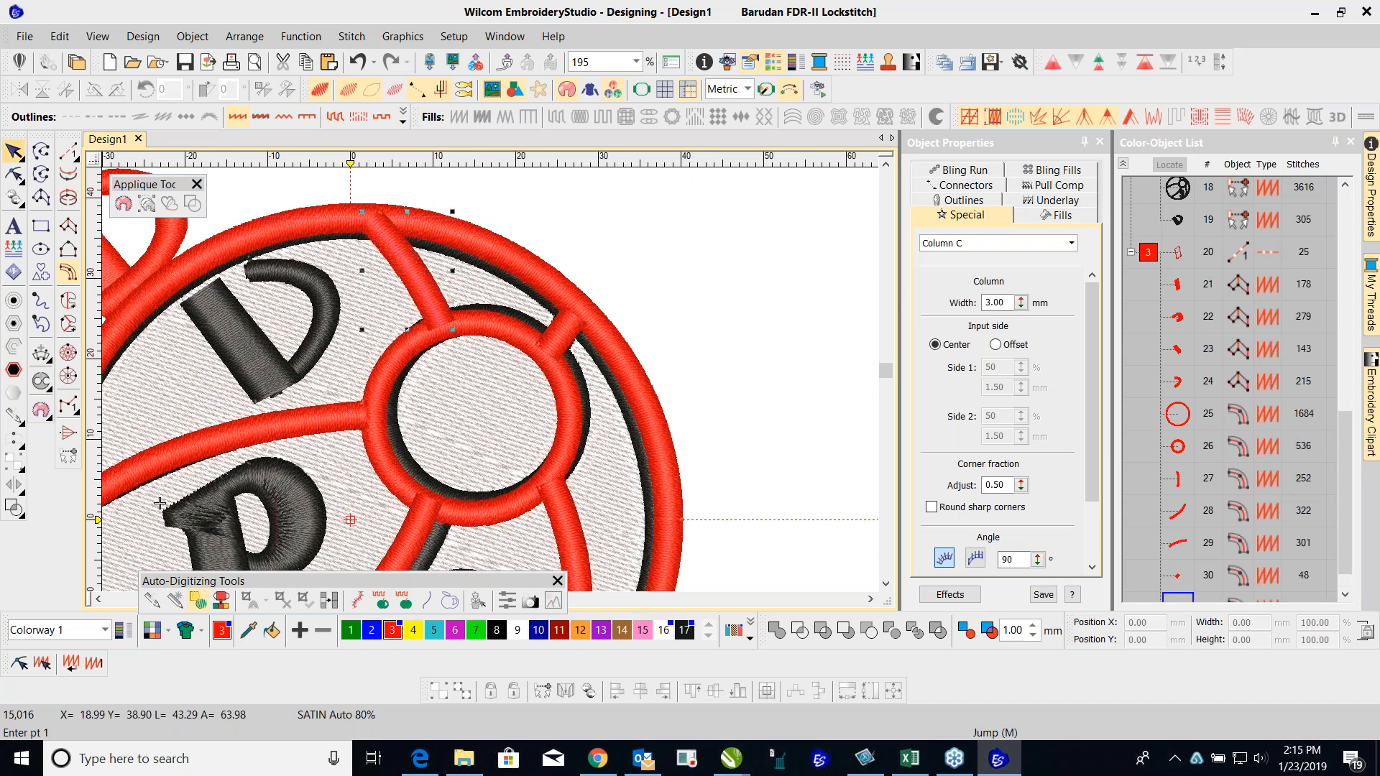
pyautogui.press('Escape')
pyautogui.click(669, 297)
pyautogui.scroll(-4, 670, 297)
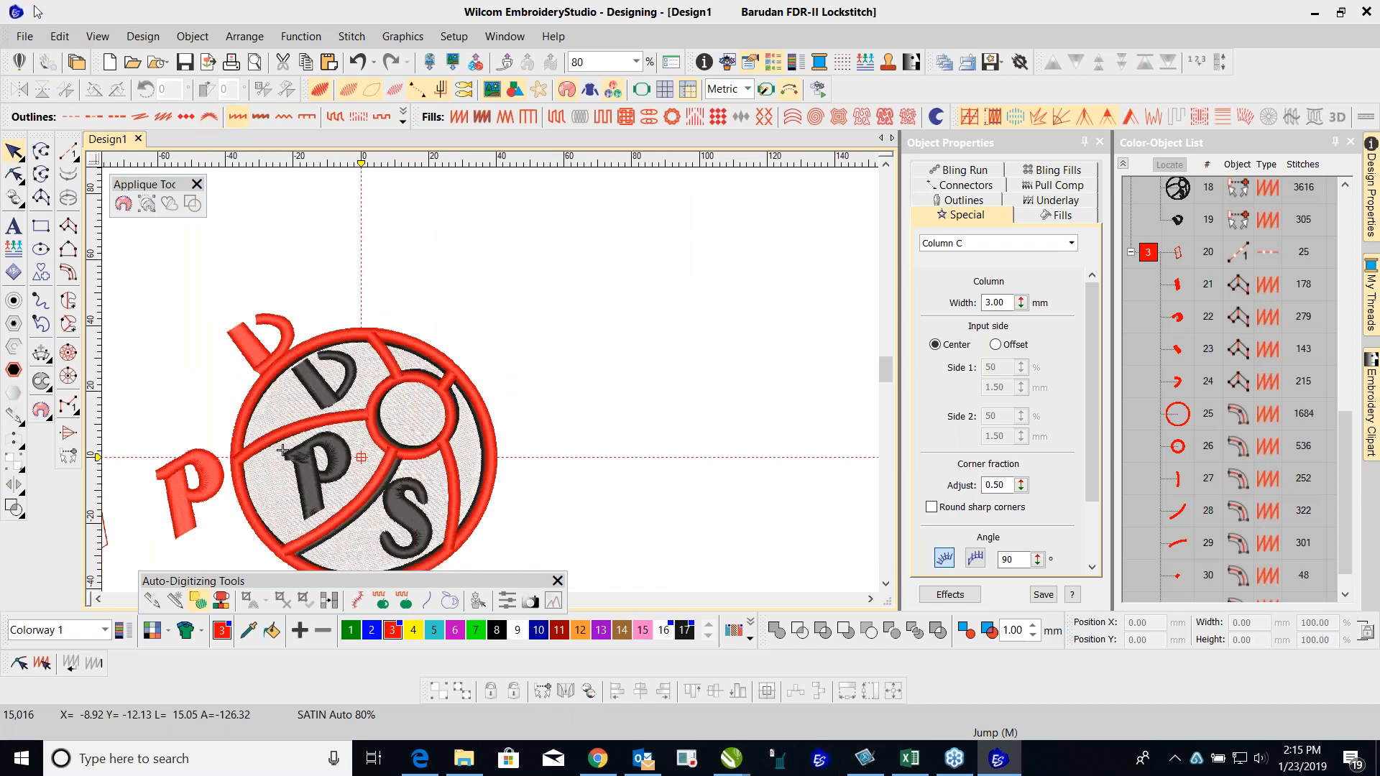
# Step: Begin saving the design under a new name in Documents, with the folder contents sorted in ascending order
pyautogui.click(25, 37)
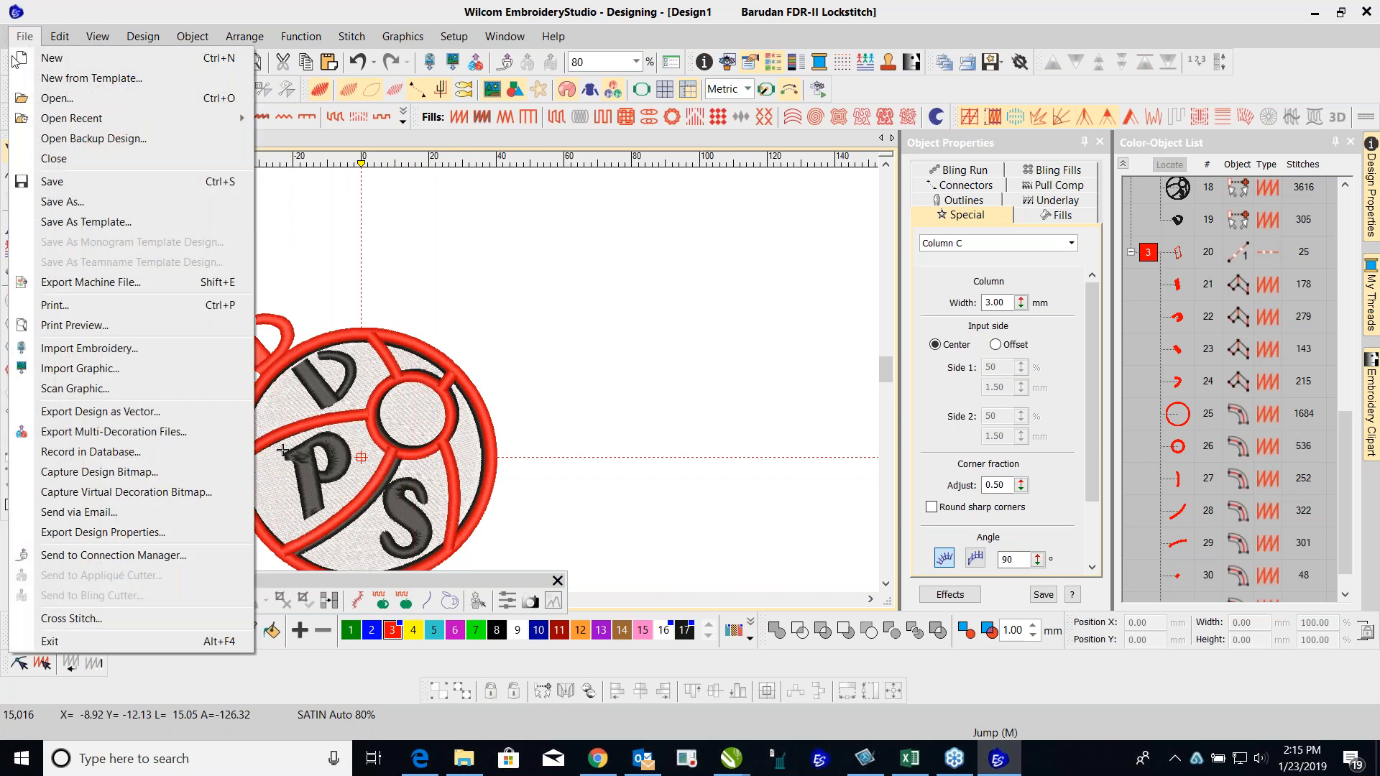
pyautogui.click(50, 203)
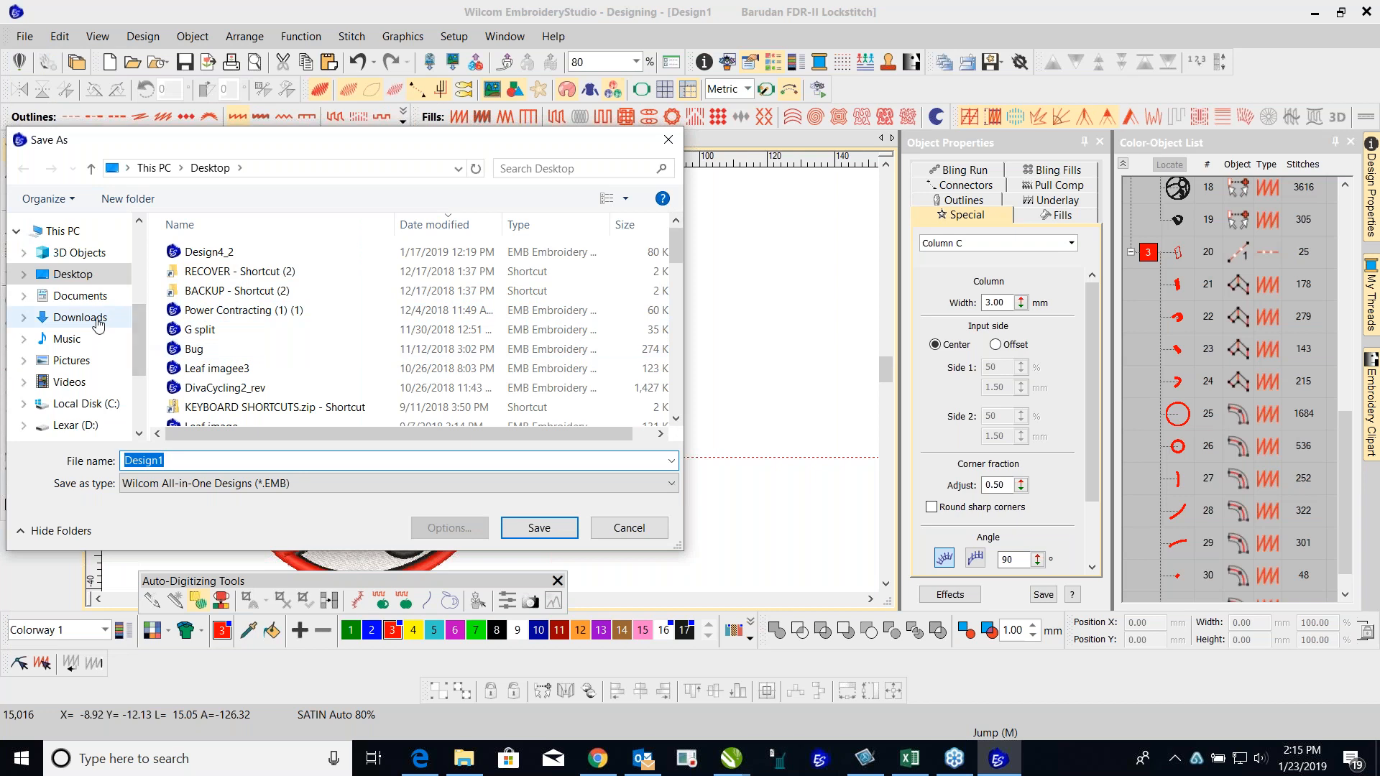
pyautogui.click(80, 295)
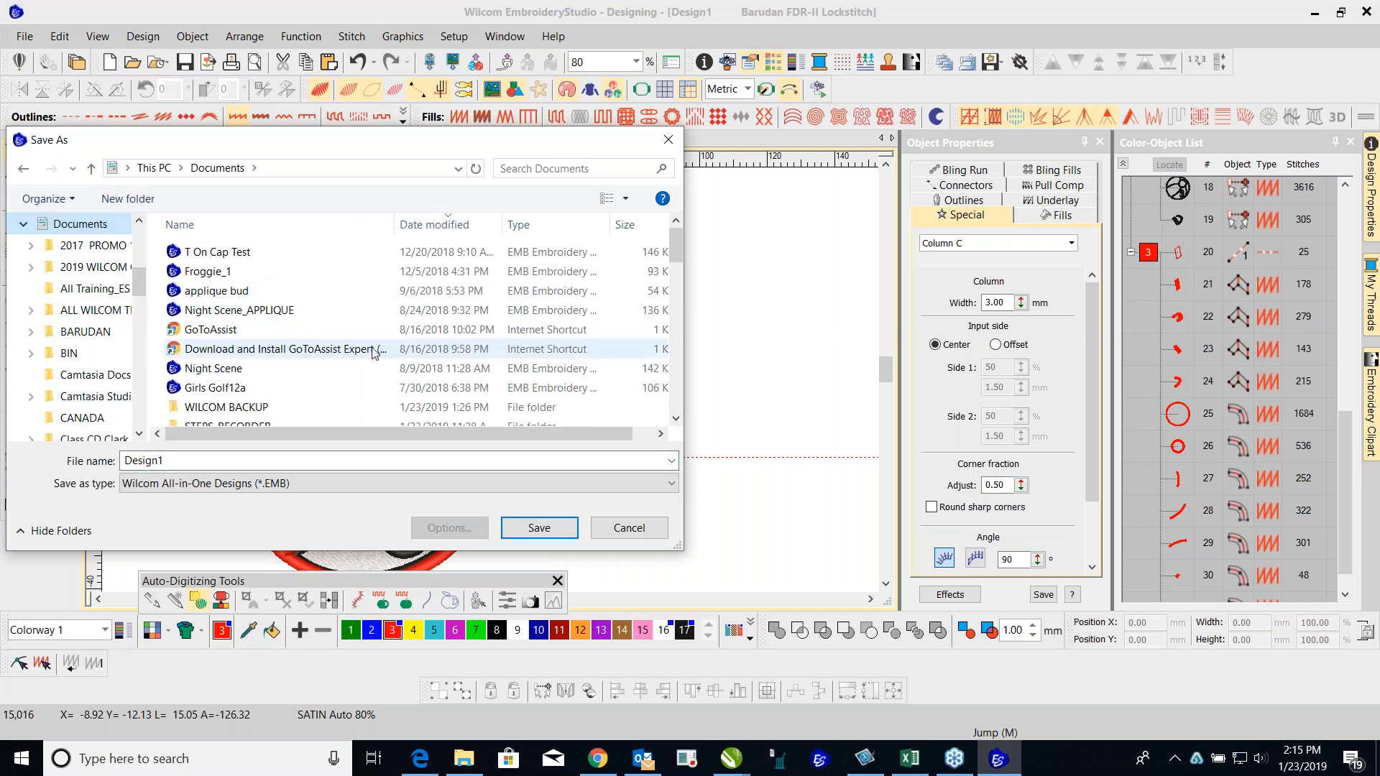
pyautogui.rightClick(355, 287)
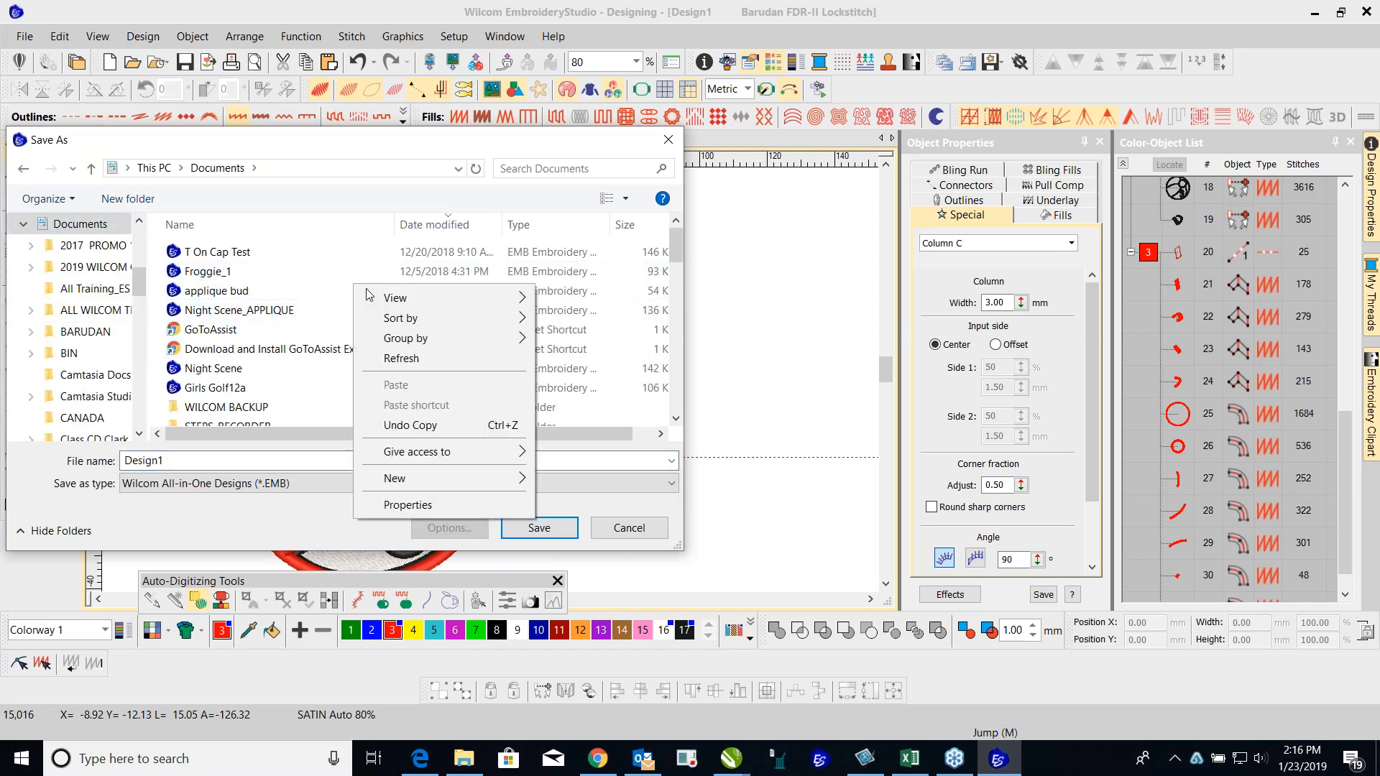
pyautogui.moveTo(402, 318)
pyautogui.click(555, 343)
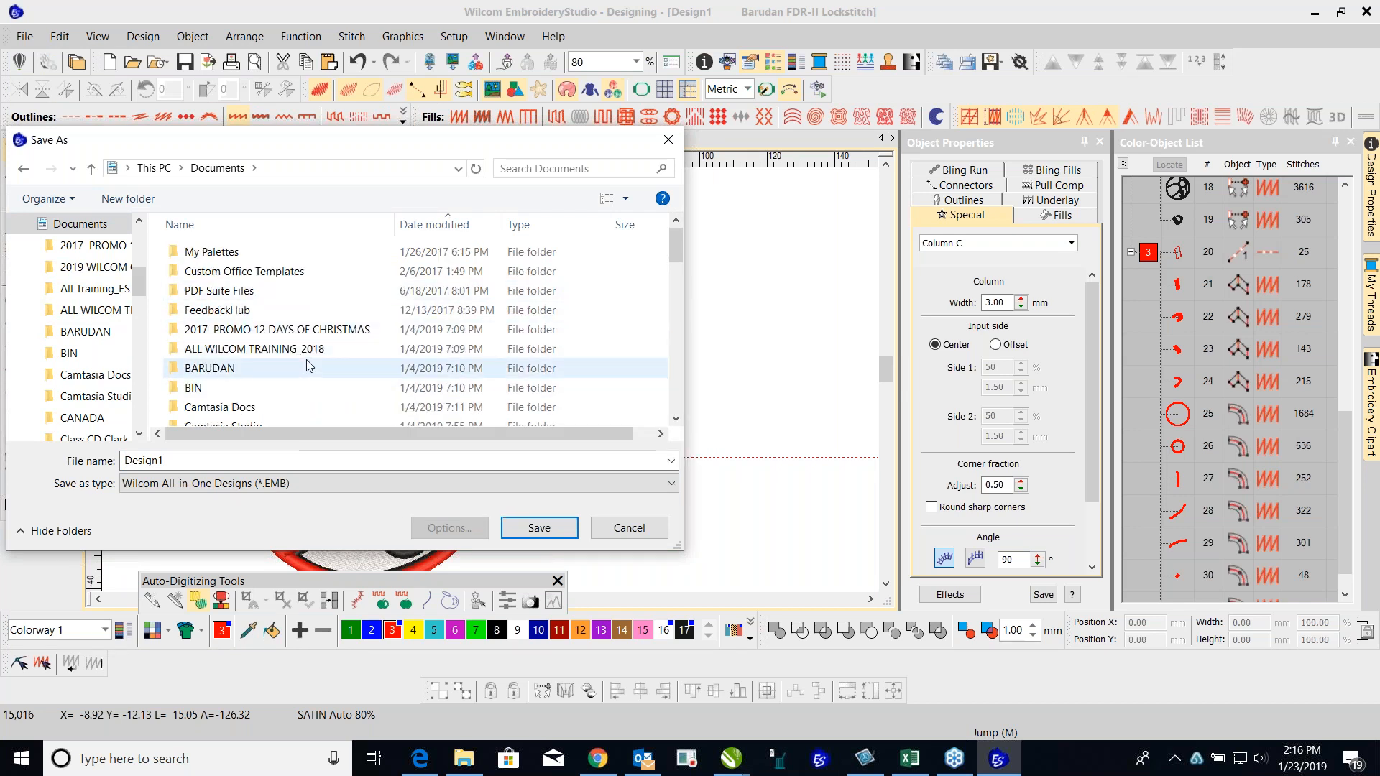
# Step: Browse to the Online Designs folder inside 2019 WILCOM ONLINE TRAINING as the save location
pyautogui.moveTo(676, 239); pyautogui.dragTo(652, 355)
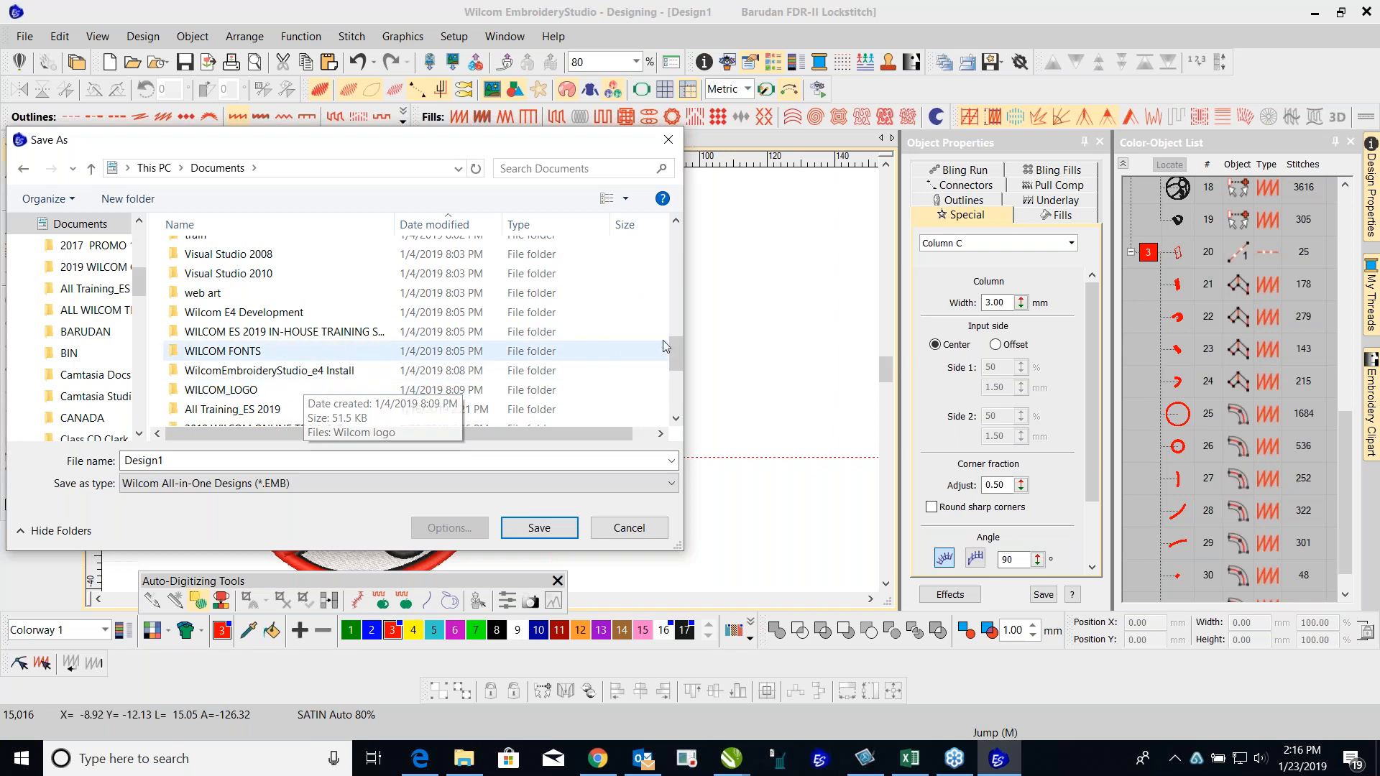
pyautogui.moveTo(675, 346); pyautogui.dragTo(675, 355)
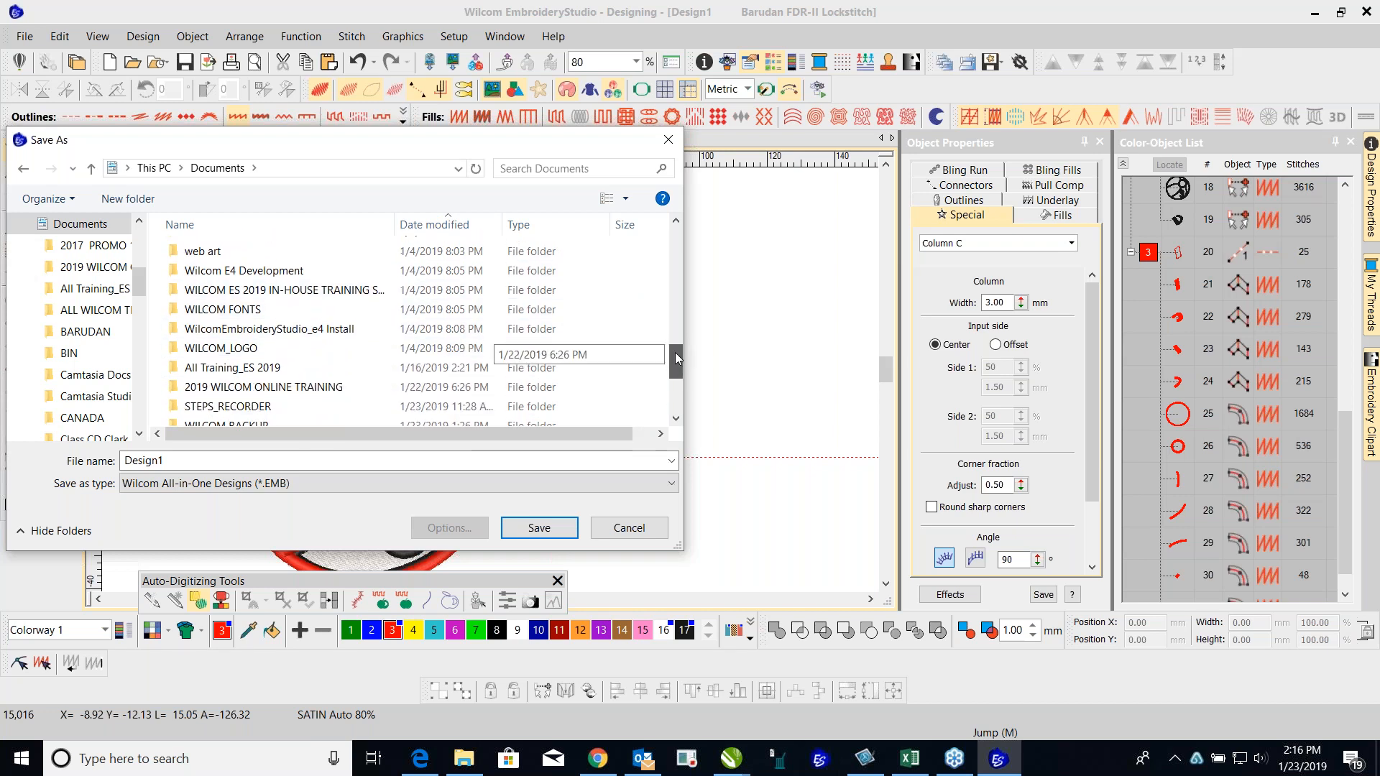
pyautogui.doubleClick(282, 368)
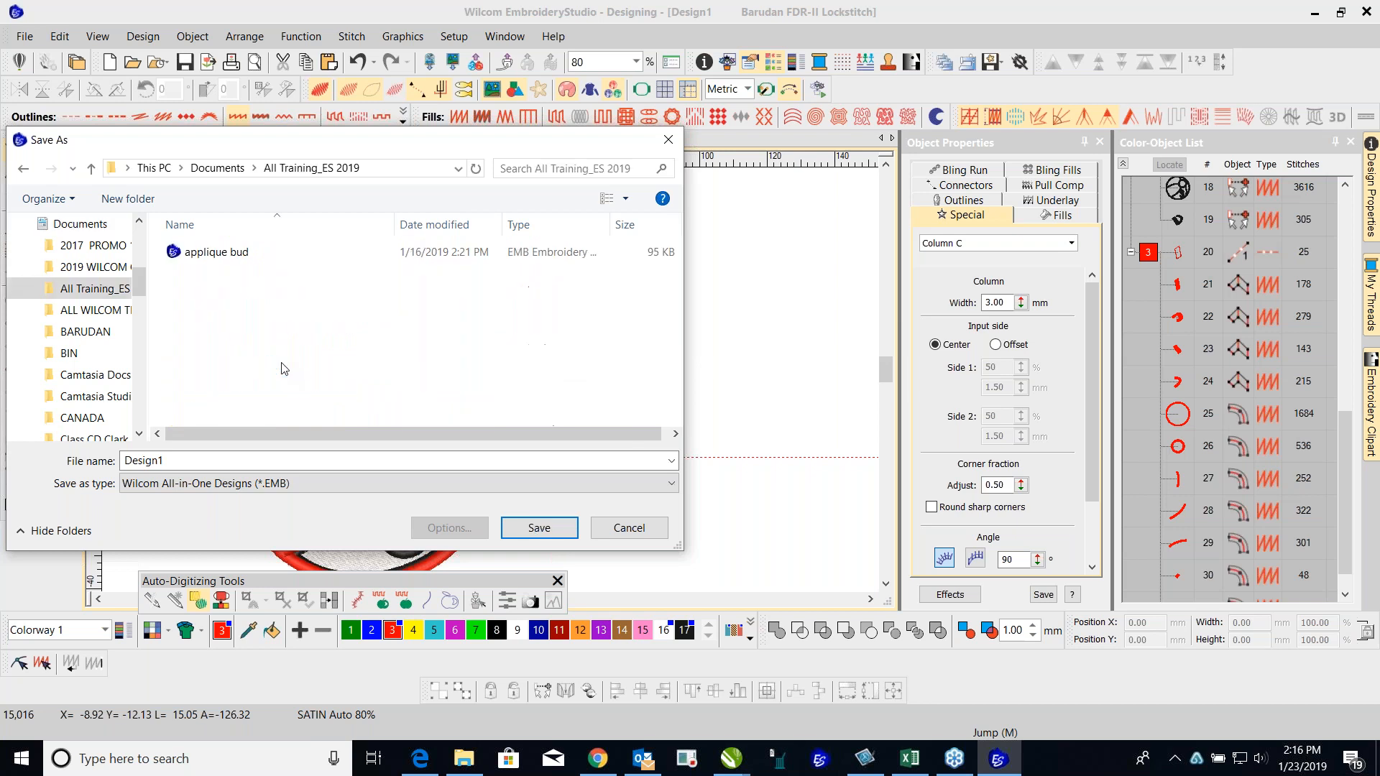
pyautogui.click(23, 168)
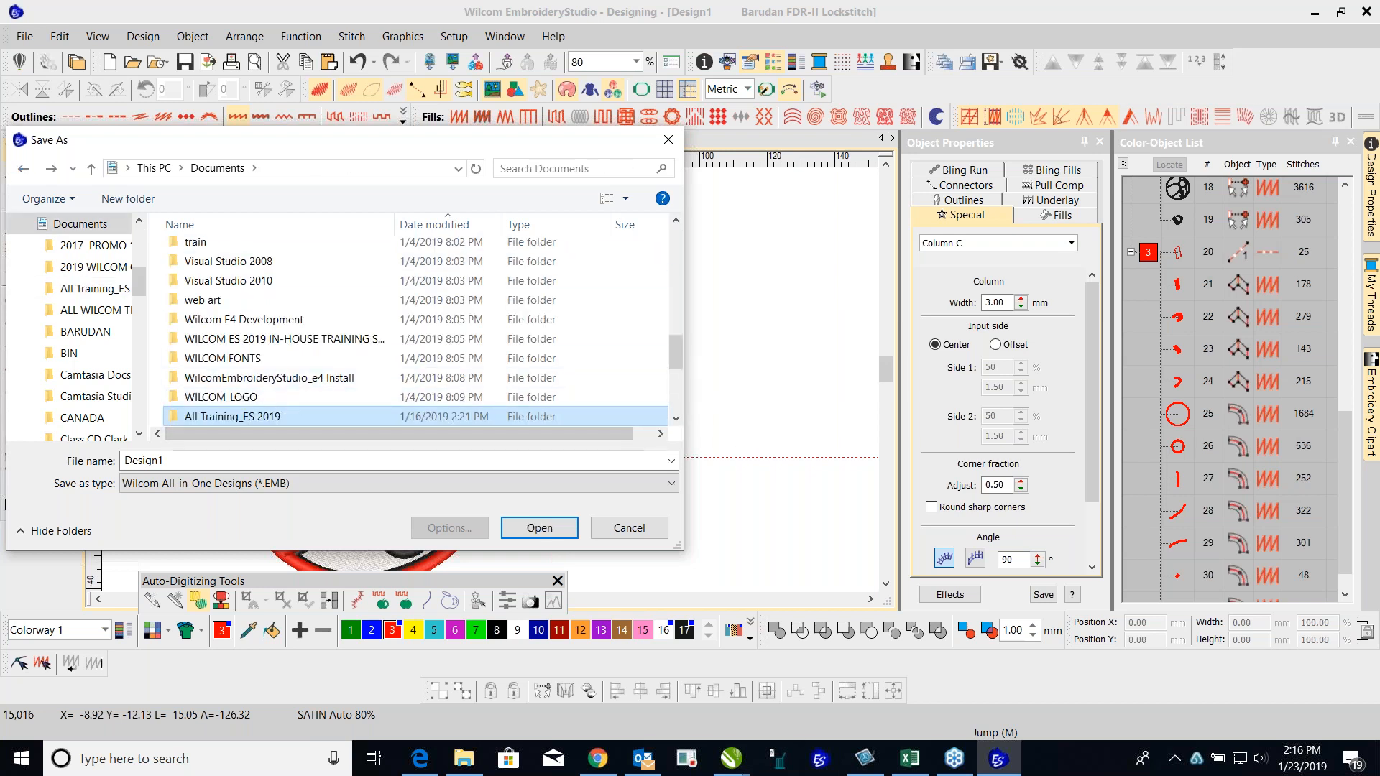
pyautogui.moveTo(675, 351); pyautogui.dragTo(674, 361)
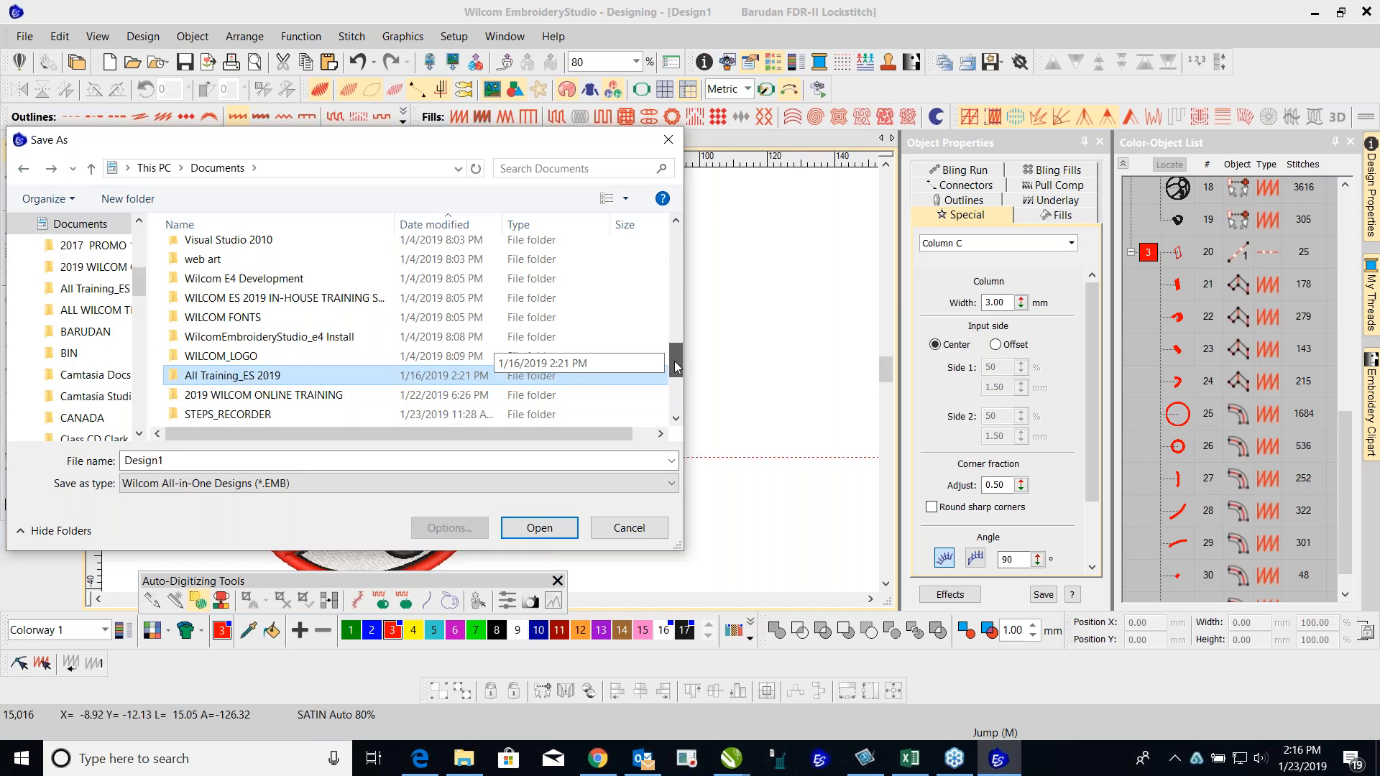
pyautogui.doubleClick(330, 395)
pyautogui.doubleClick(213, 256)
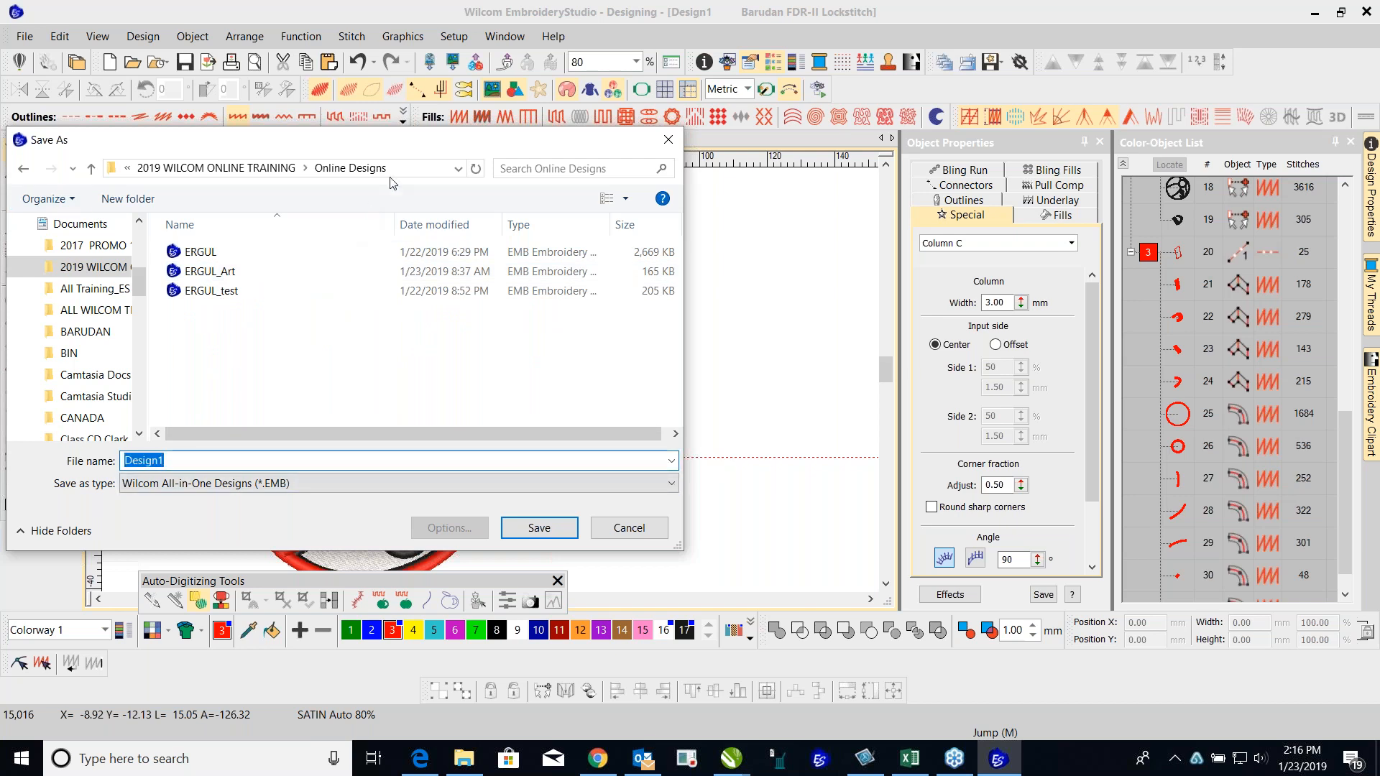
# Step: Save the design as DPS in the Wilcom All-in-One Designs (EMB) format
pyautogui.moveTo(415, 149); pyautogui.dragTo(575, 363)
pyautogui.write('DPS')
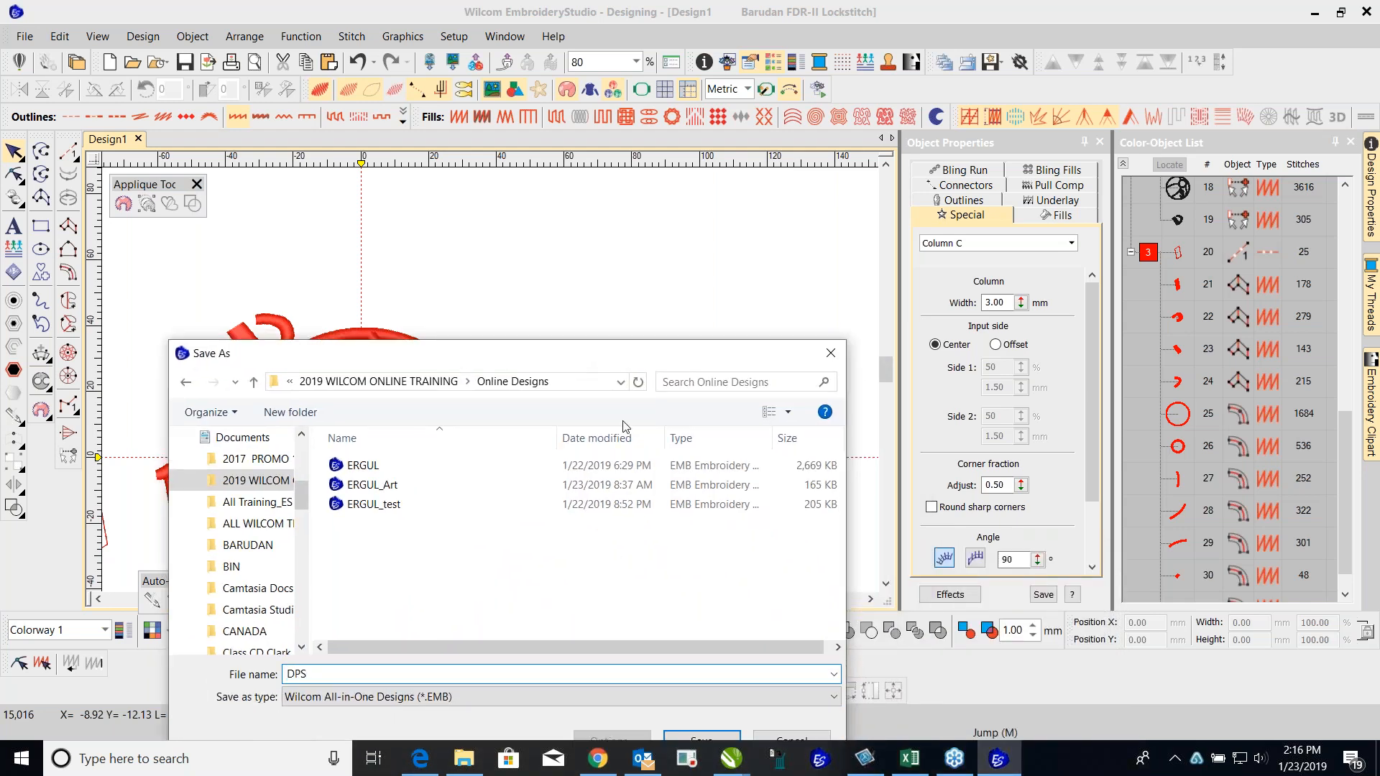
pyautogui.moveTo(624, 353); pyautogui.dragTo(624, 320)
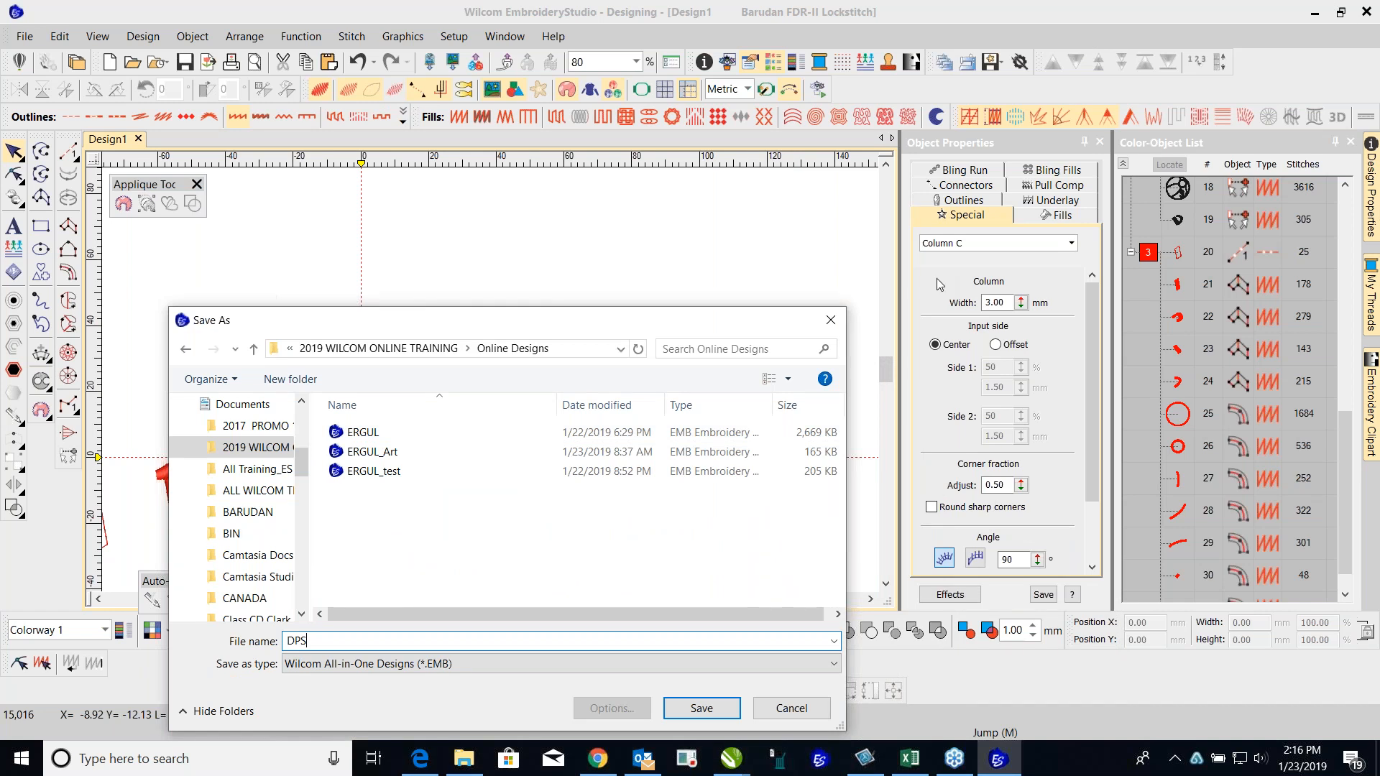
pyautogui.click(701, 707)
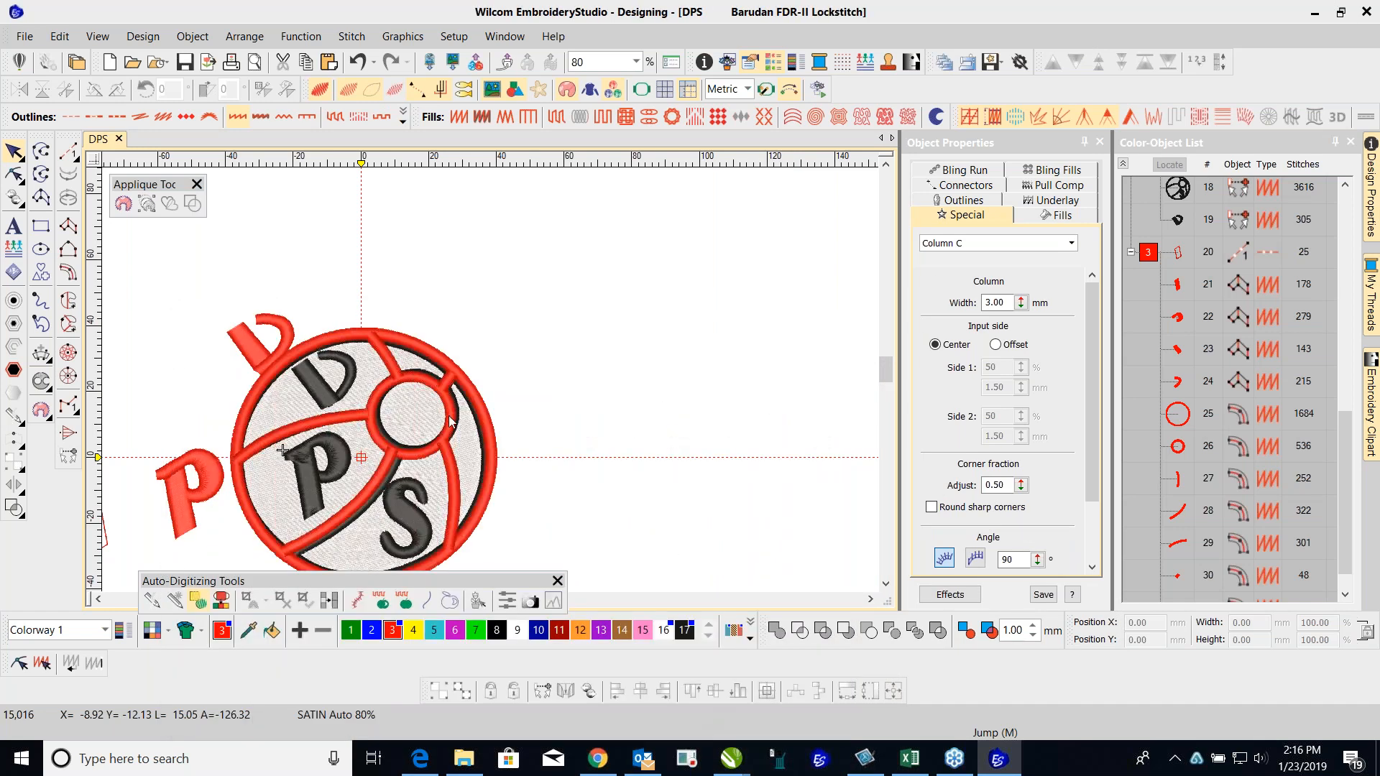
pyautogui.scroll(1, 357, 453)
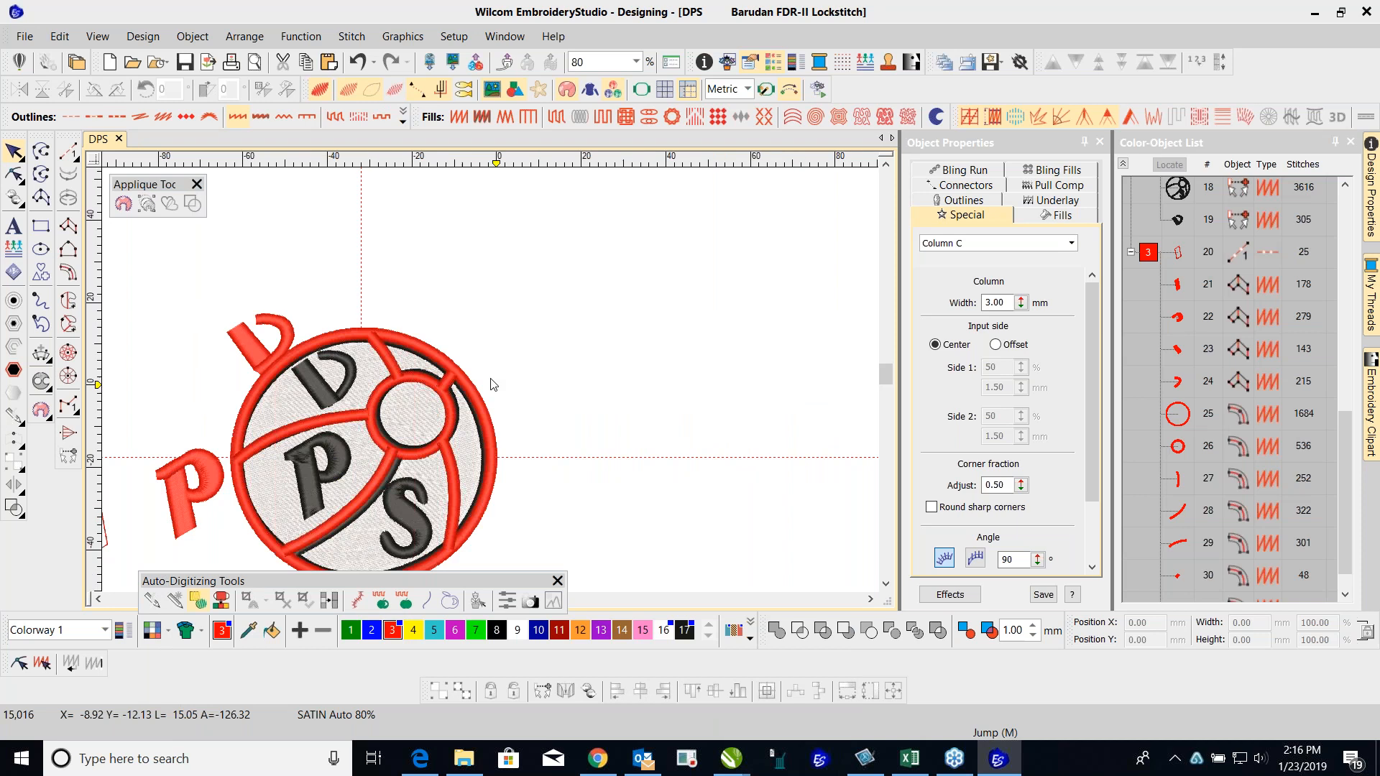
pyautogui.scroll(1, 603, 329)
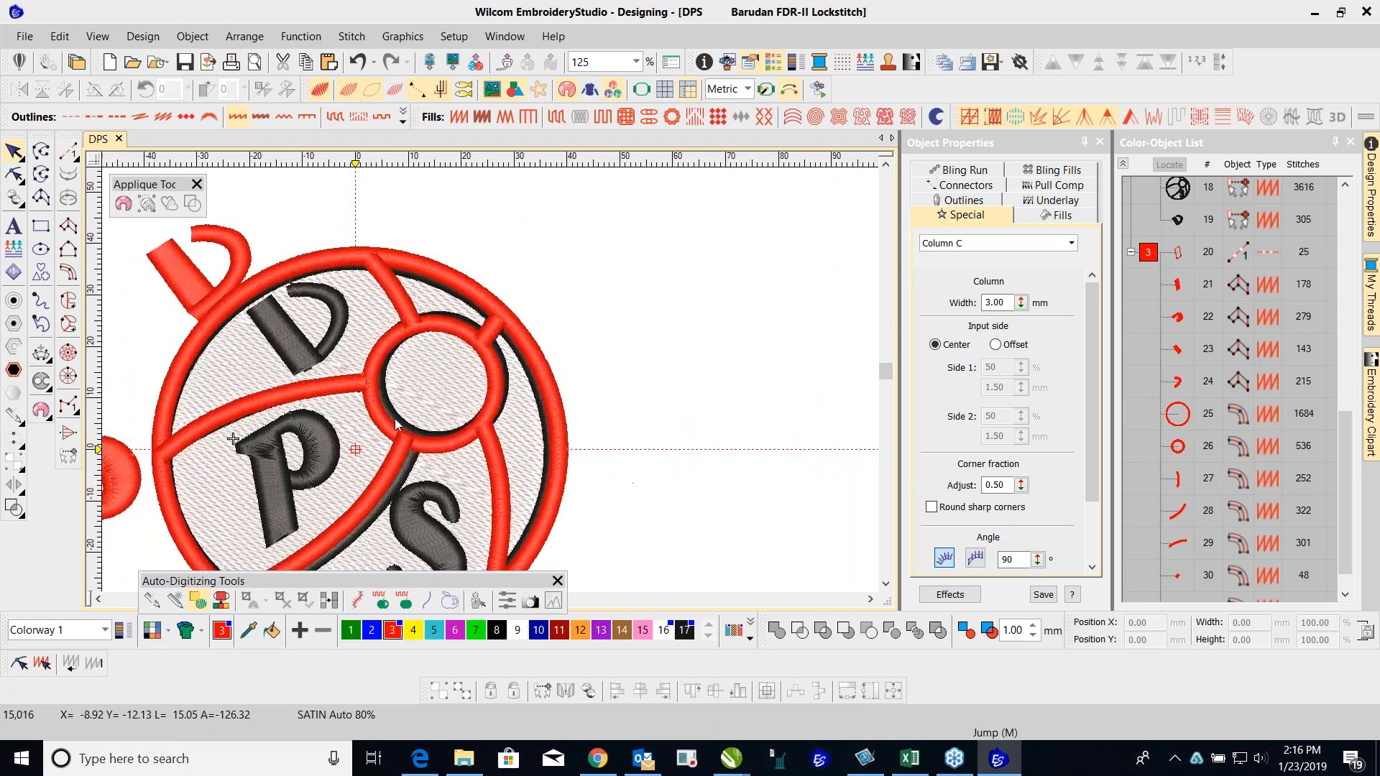
# Step: Examine the small ring's Column C properties and the black branched object in the design and object list
pyautogui.scroll(1, 396, 424)
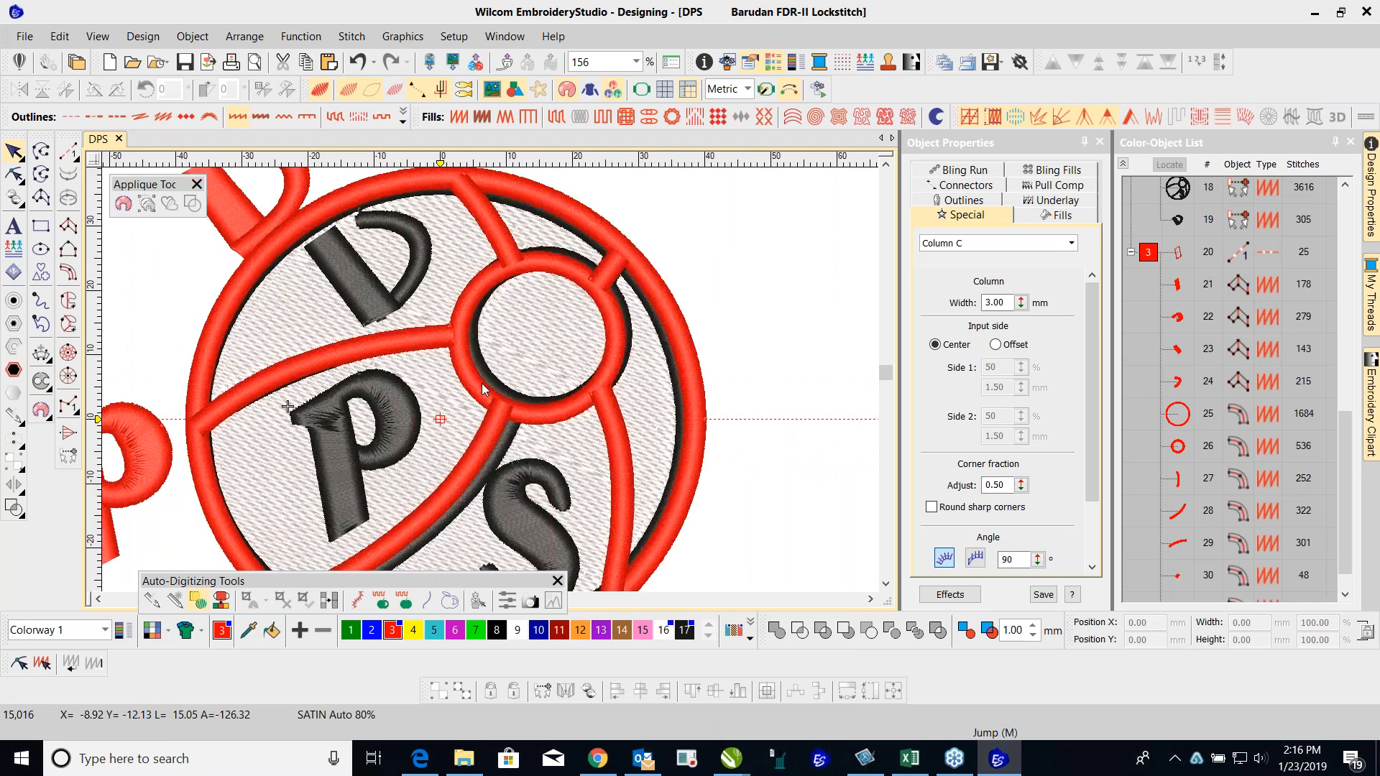
pyautogui.click(479, 385)
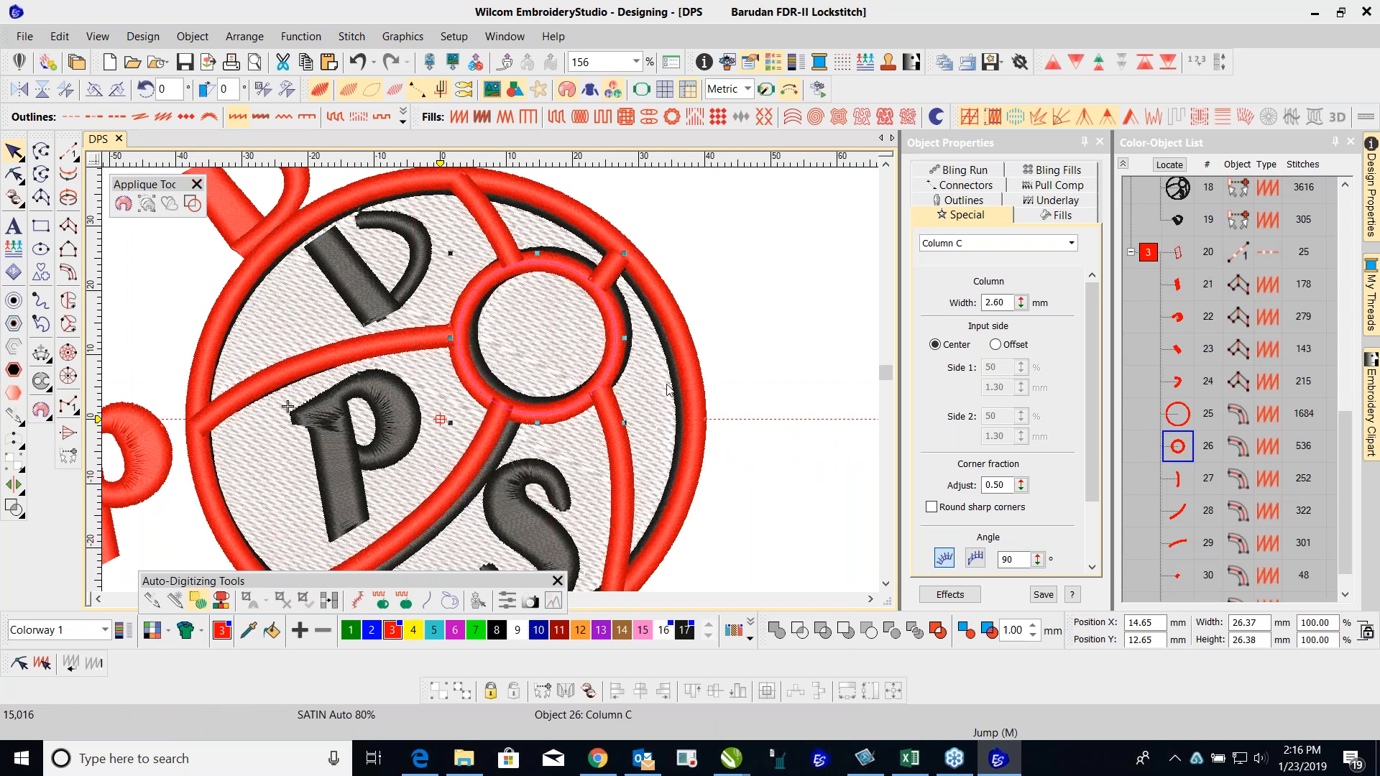
pyautogui.click(759, 309)
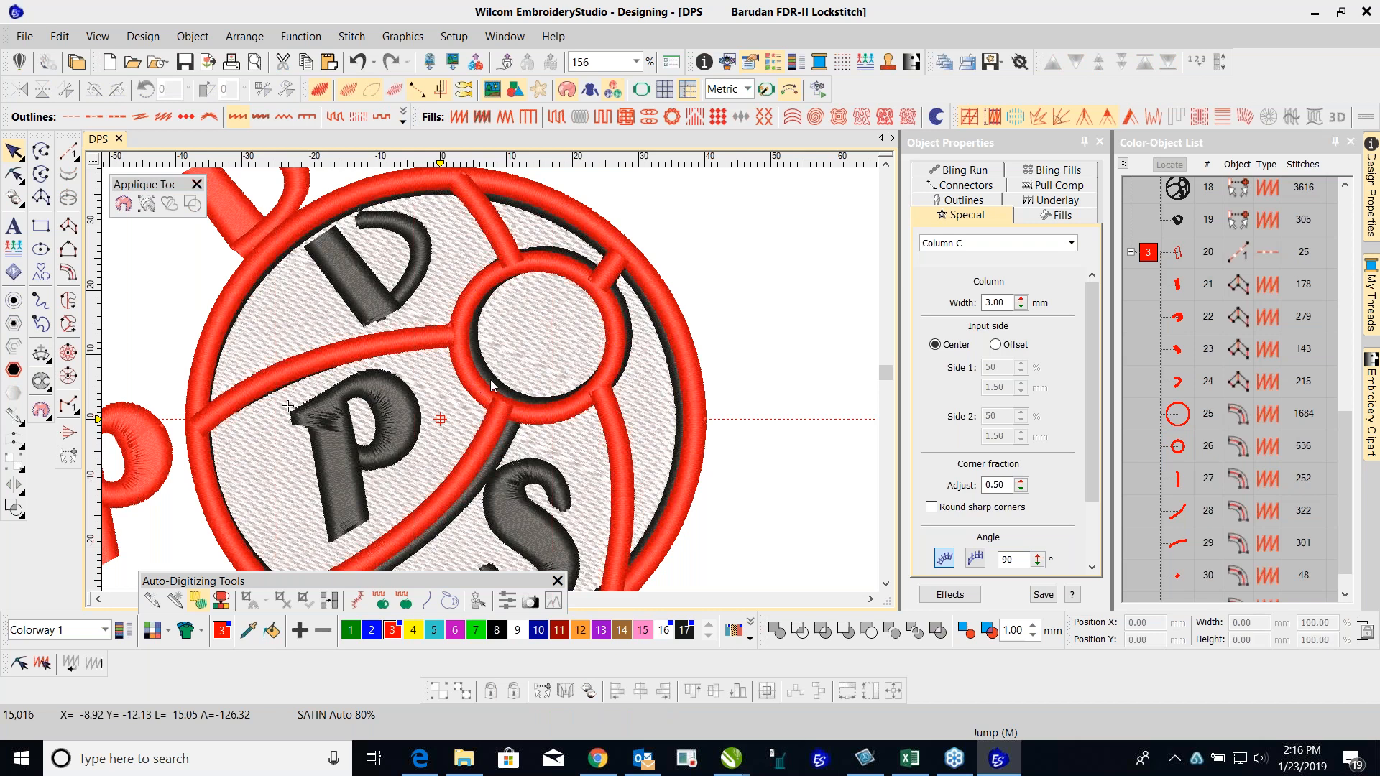
pyautogui.scroll(-1, 503, 402)
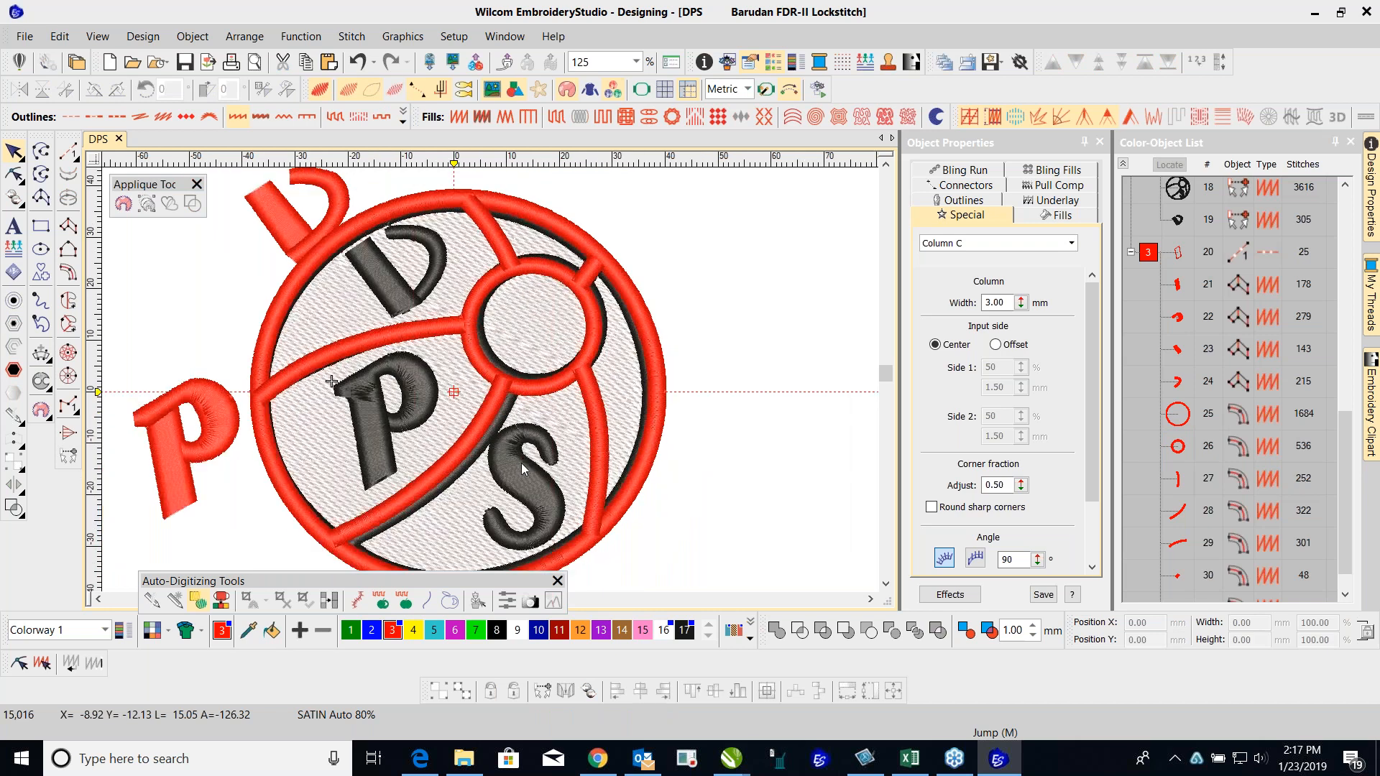
pyautogui.hotkey('ctrl', 'a')
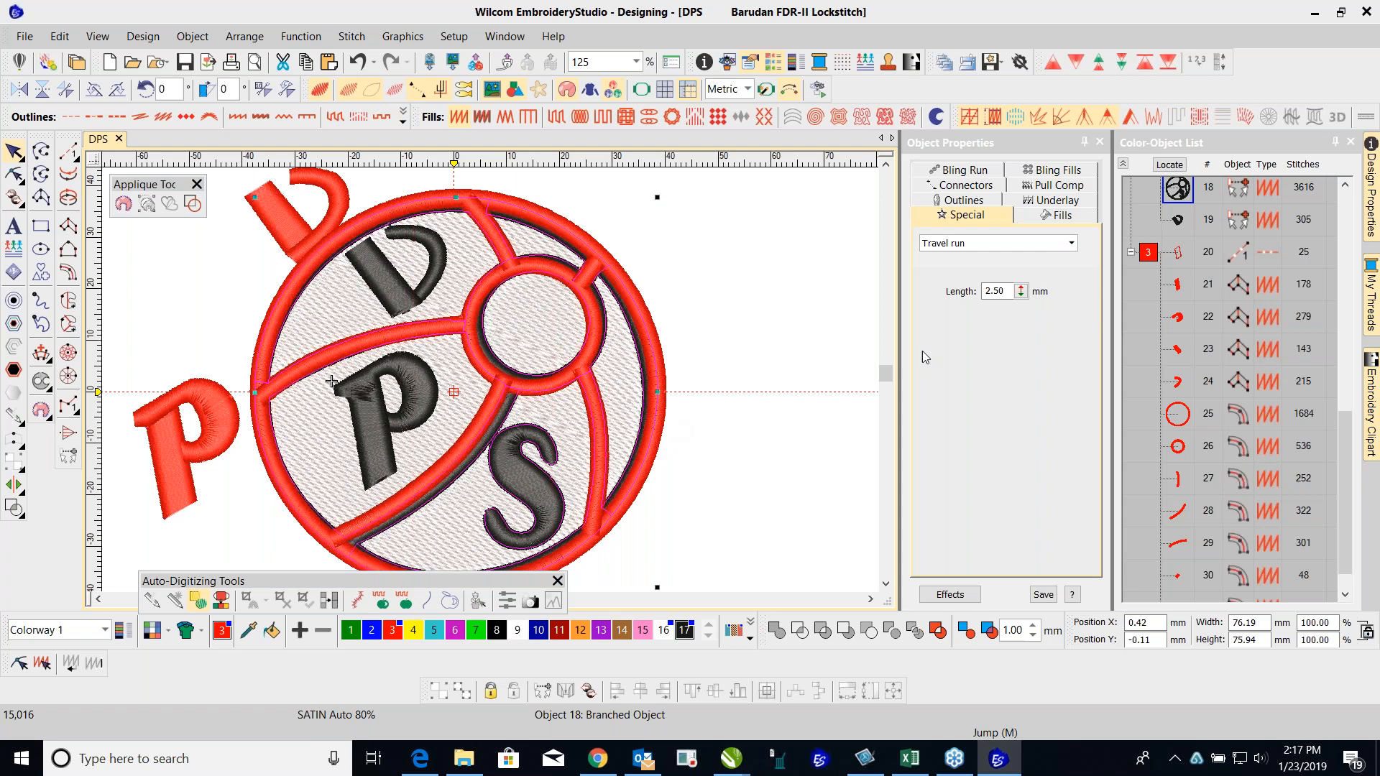
pyautogui.click(1344, 185)
pyautogui.click(1344, 185)
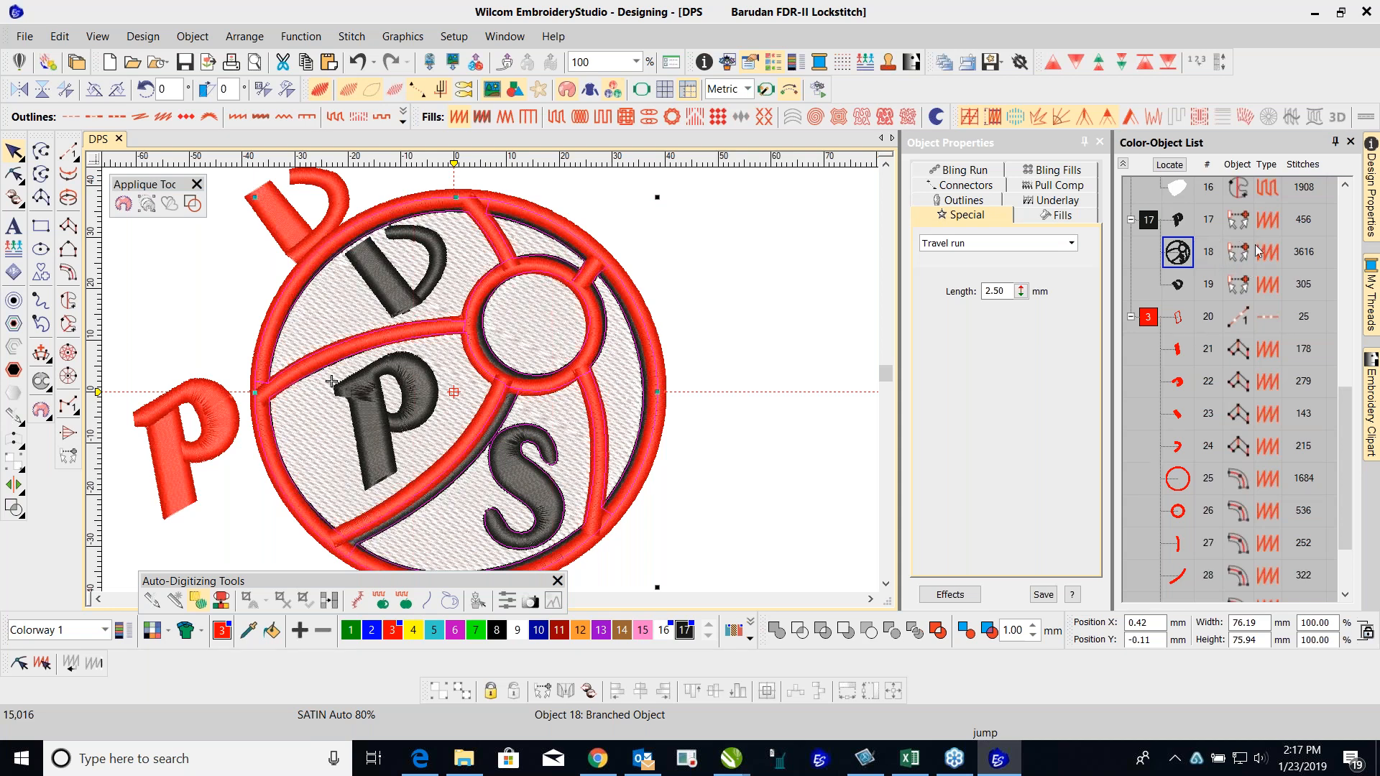
pyautogui.rightClick(1216, 262)
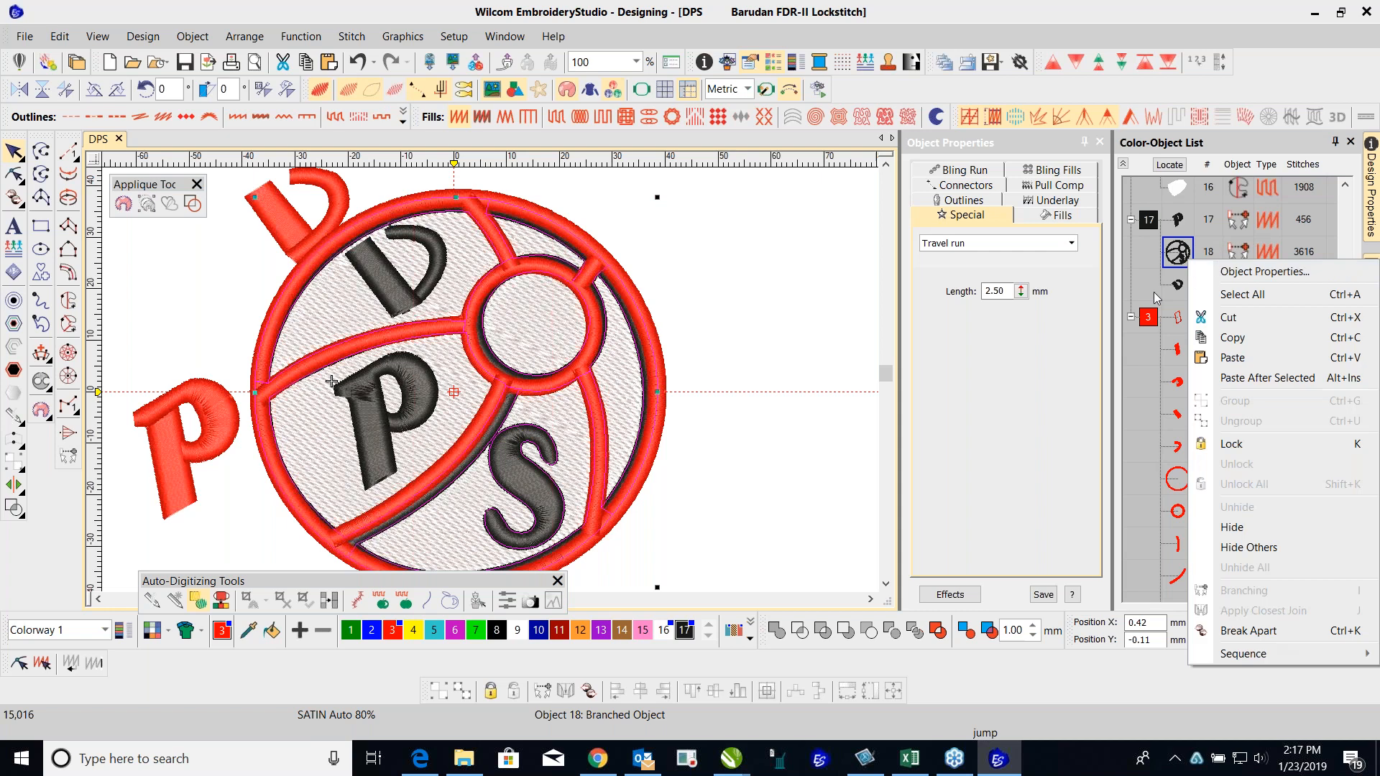
pyautogui.click(766, 334)
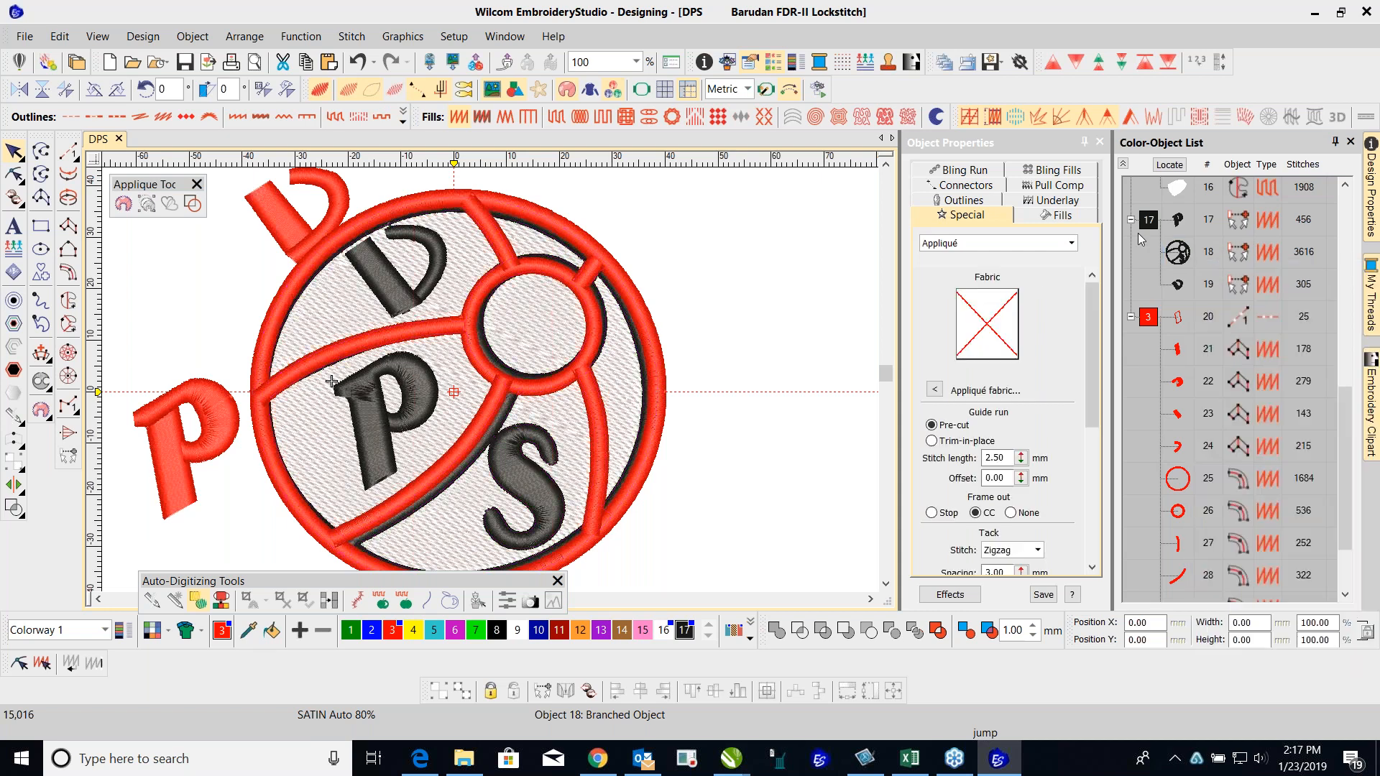
pyautogui.click(1187, 259)
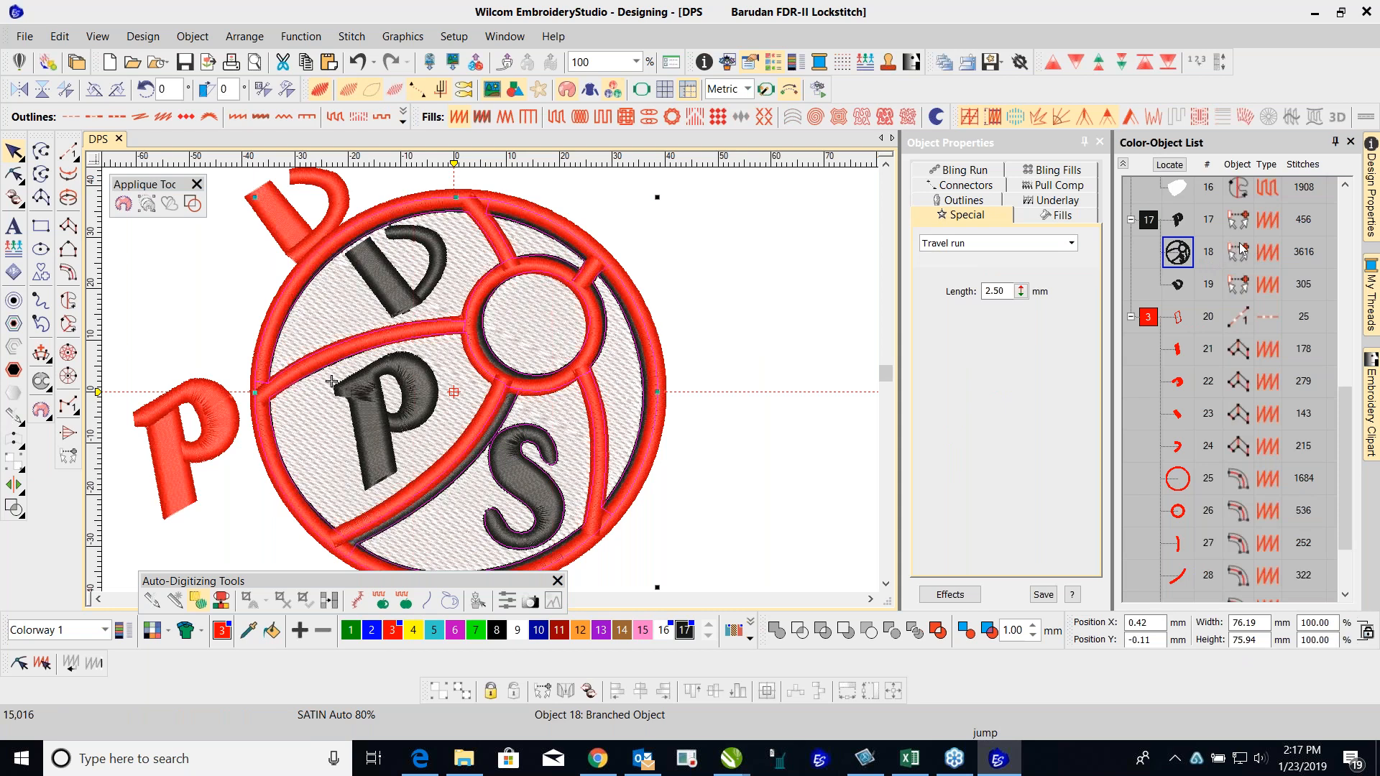
pyautogui.click(819, 242)
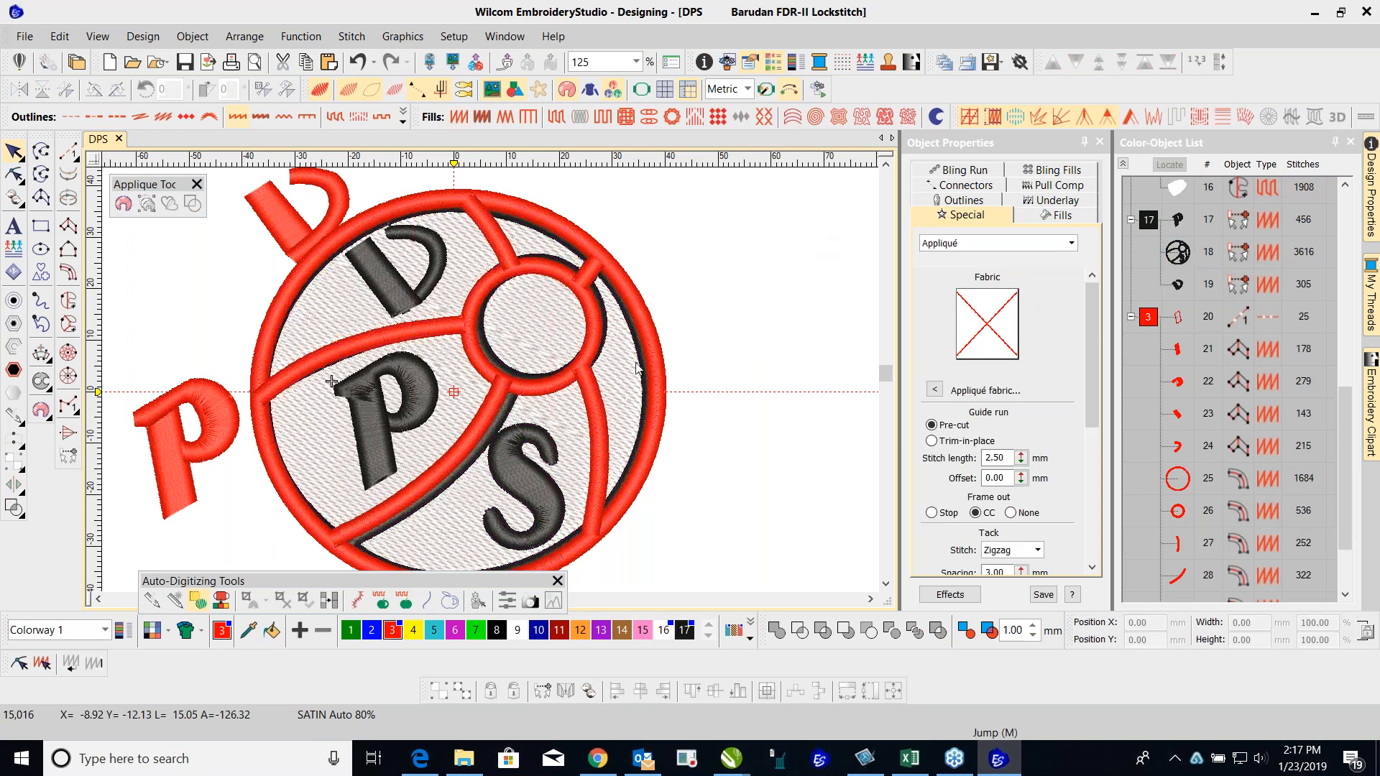
# Step: Reshape the red Column C curve between the P and S by moving its upper end point slightly back from the small ring
pyautogui.click(482, 431)
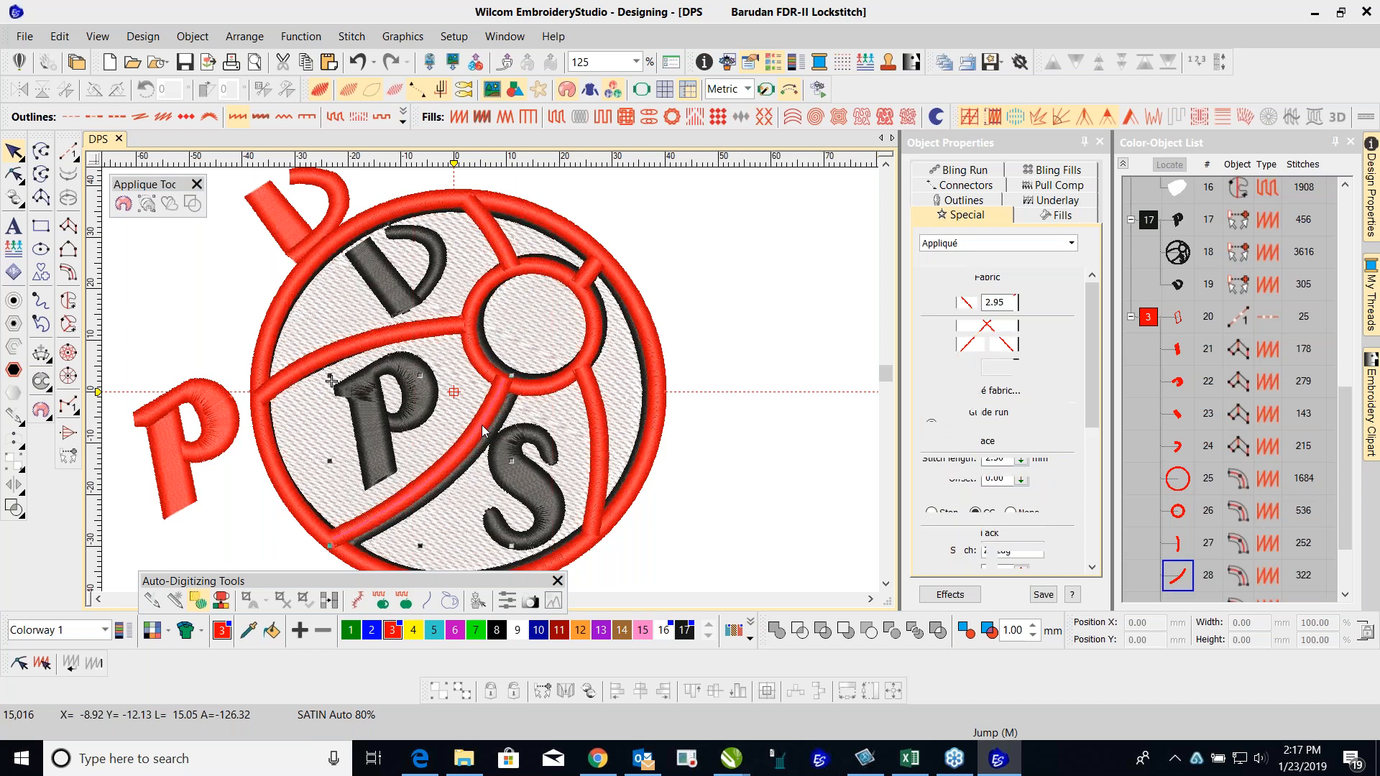
pyautogui.click(13, 173)
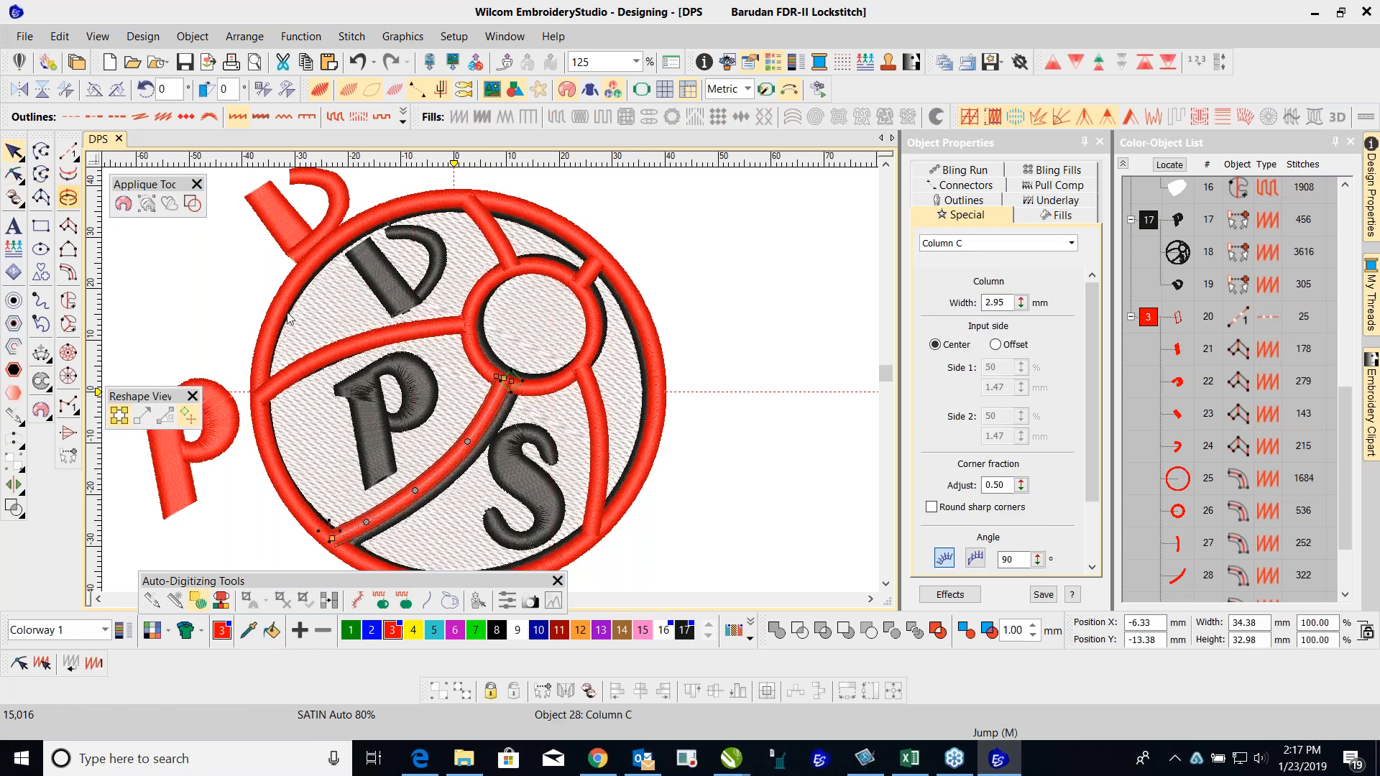
pyautogui.scroll(2, 507, 377)
pyautogui.moveTo(443, 367); pyautogui.dragTo(437, 376)
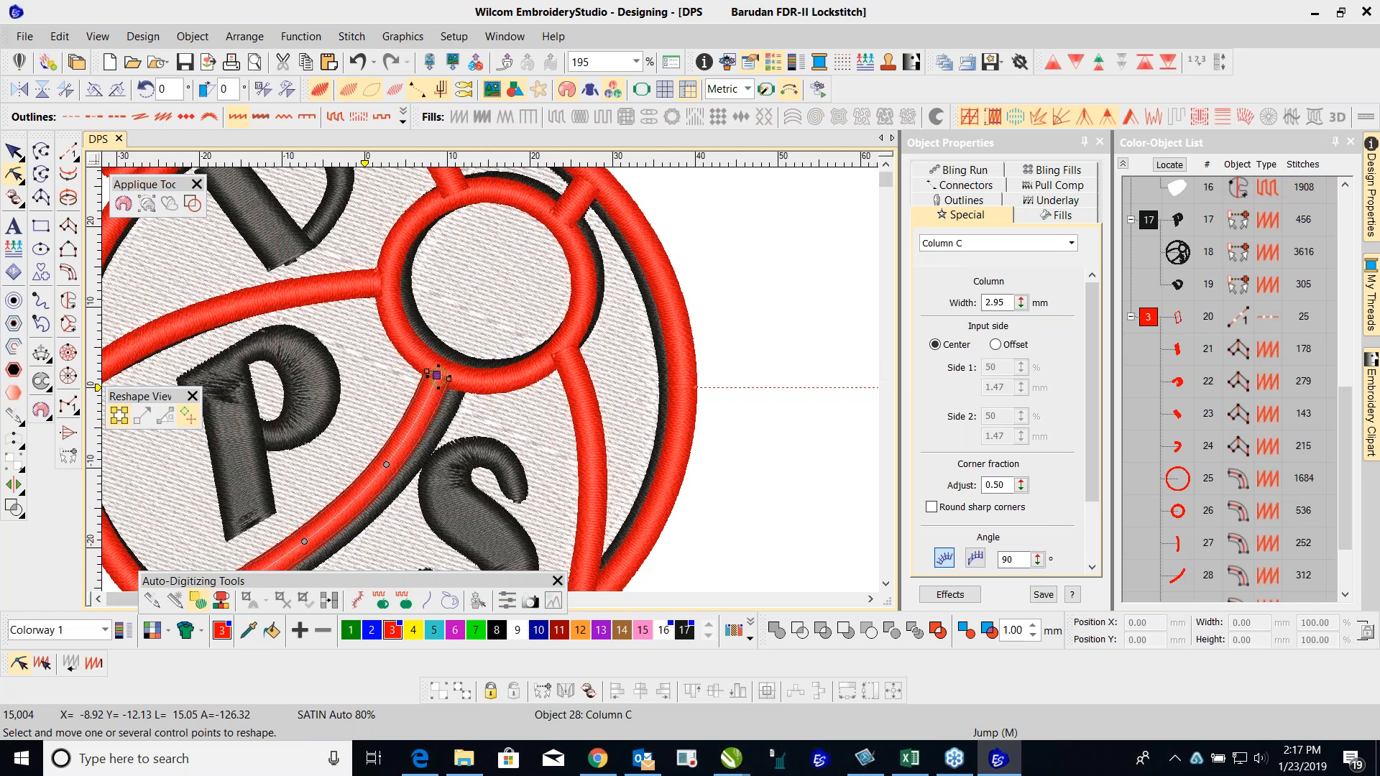
pyautogui.press('Escape')
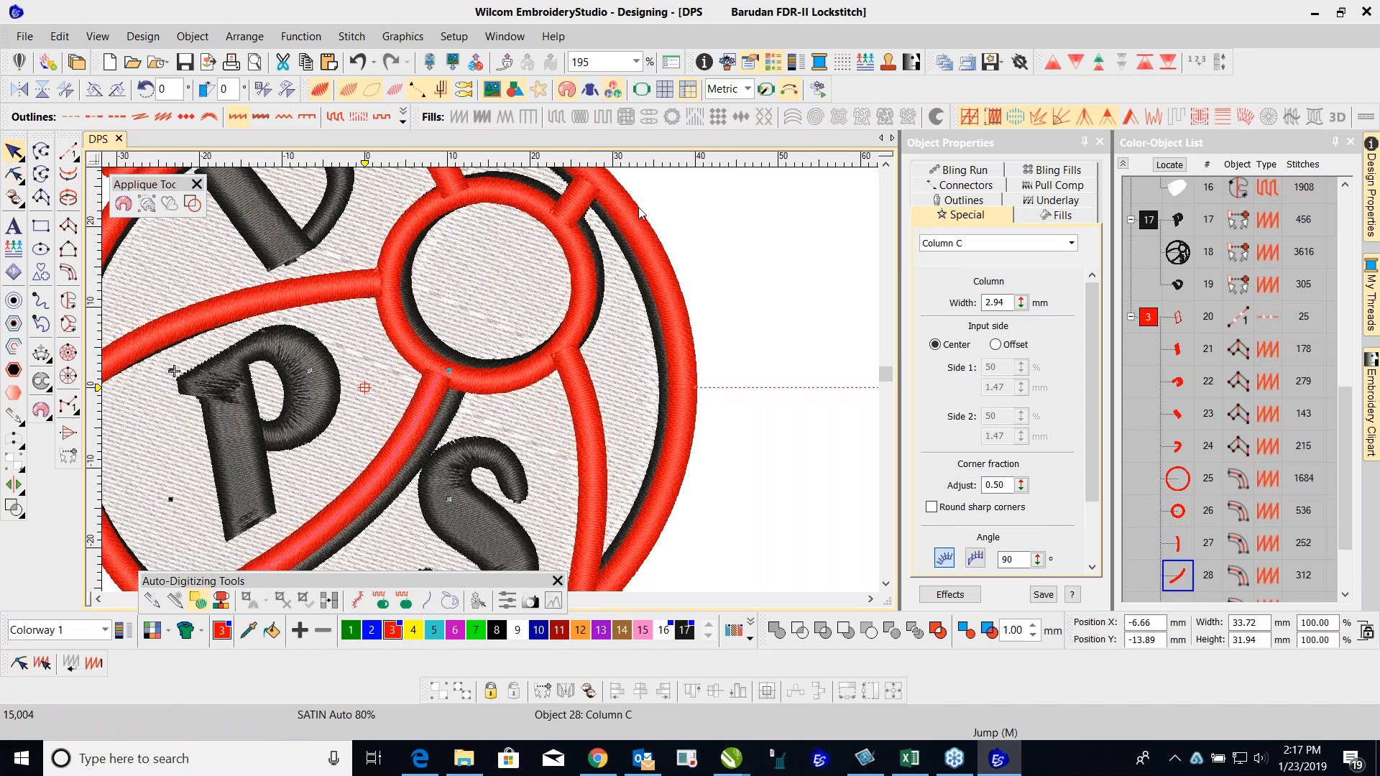
pyautogui.click(789, 233)
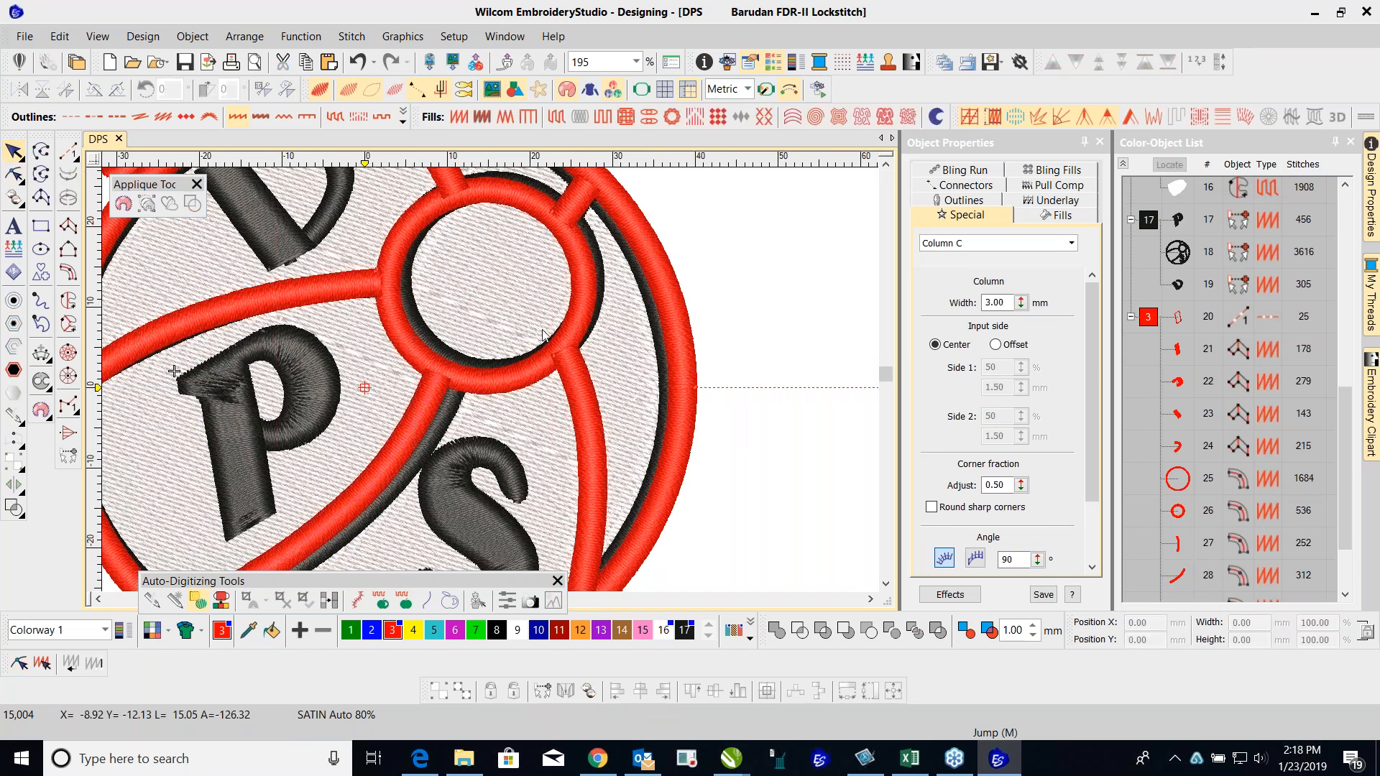
# Step: Break apart the black branched object that contains the ring segments and the letter S
pyautogui.scroll(-2, 424, 429)
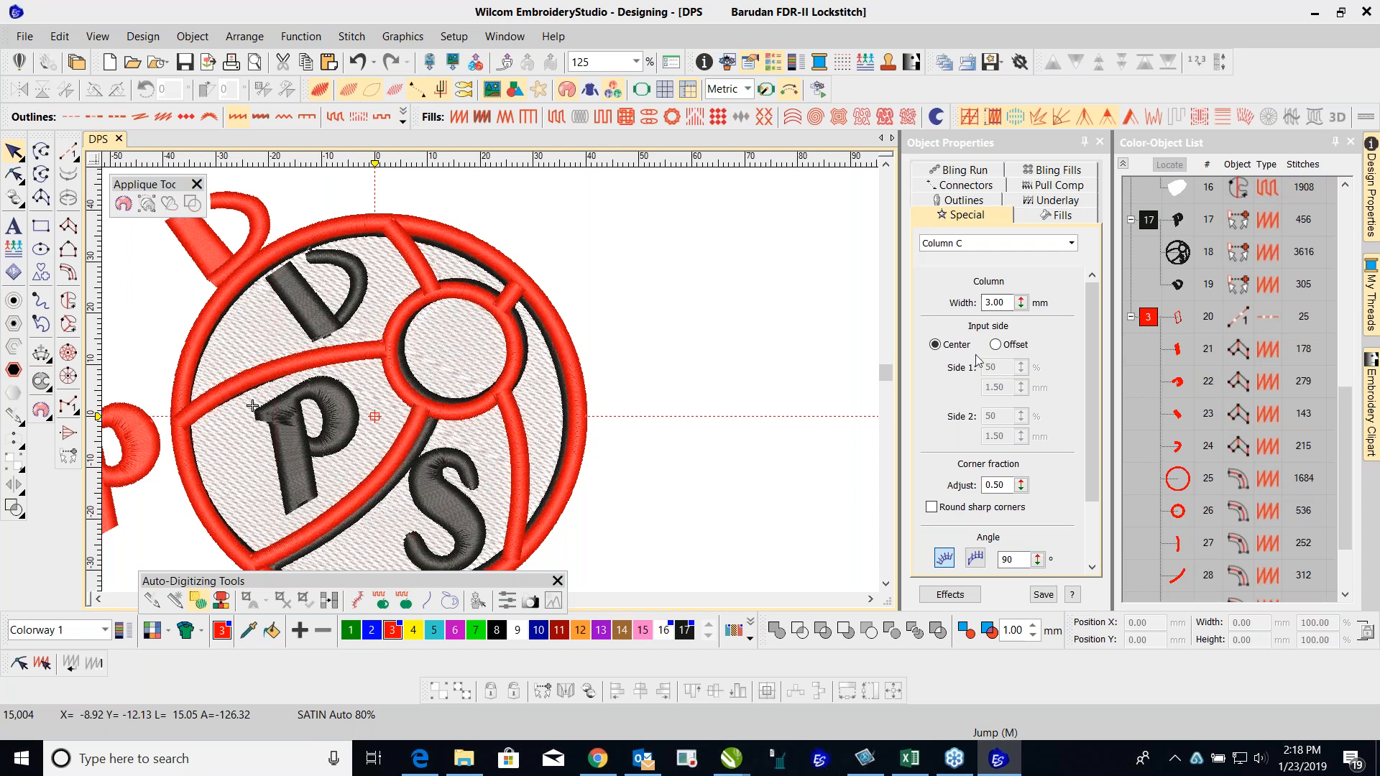
pyautogui.click(1176, 253)
pyautogui.rightClick(1177, 253)
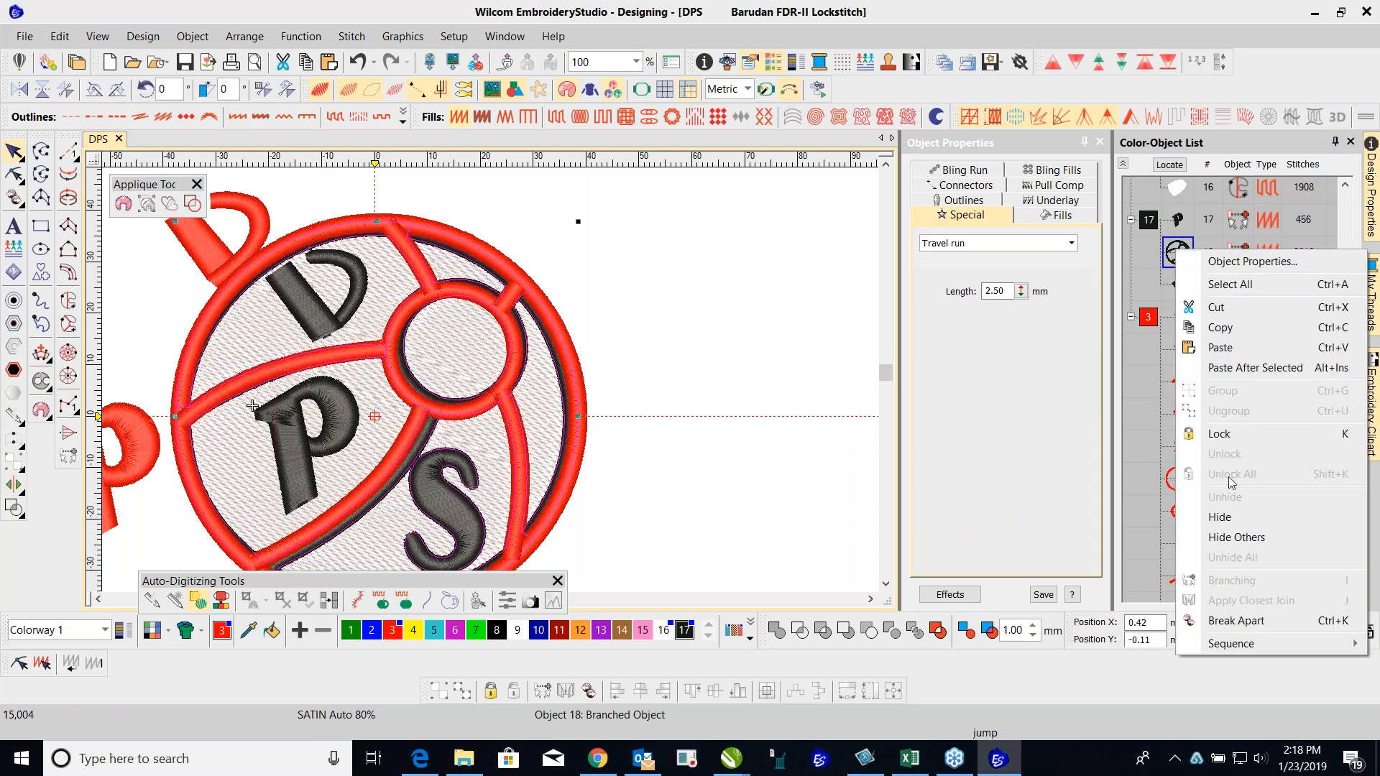
pyautogui.click(1233, 620)
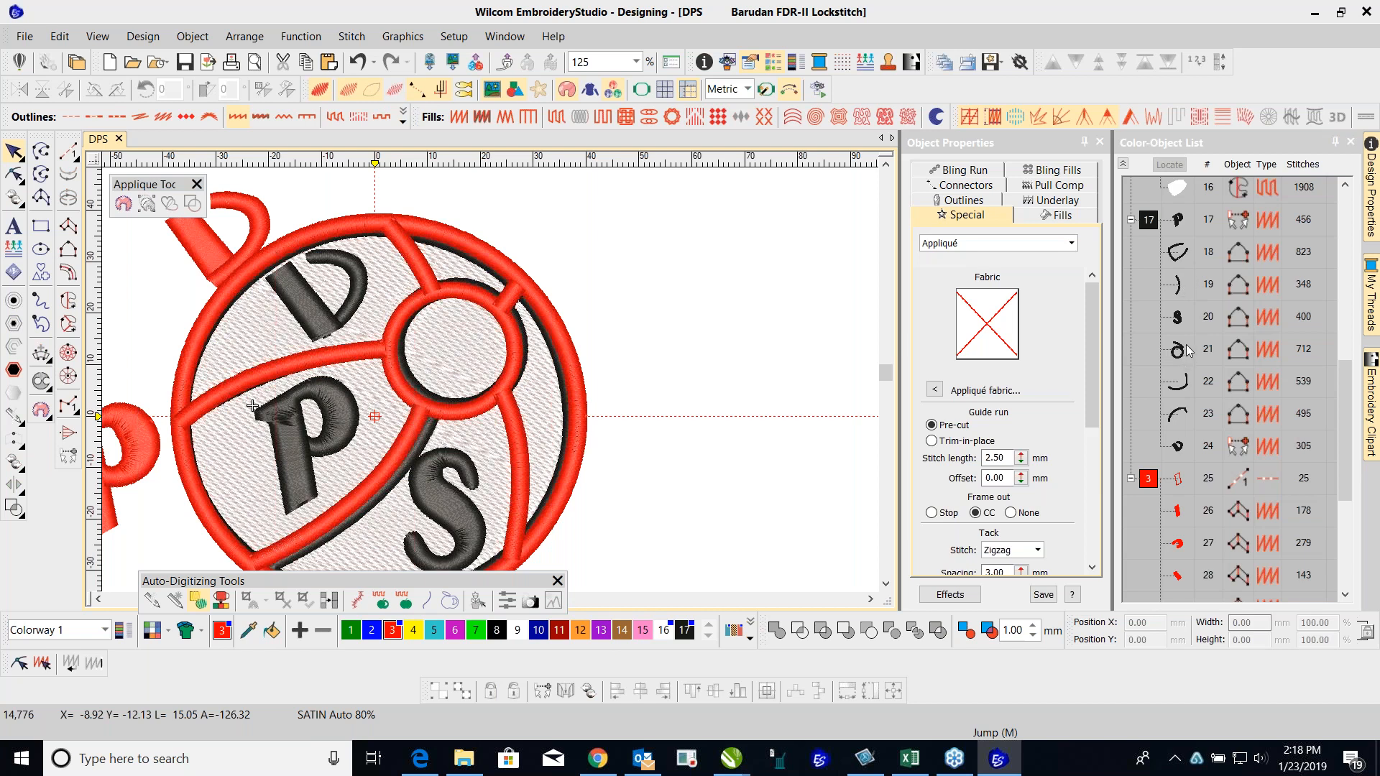
# Step: Recolor the separated black letter S to red, color 3, and deselect it
pyautogui.click(1180, 324)
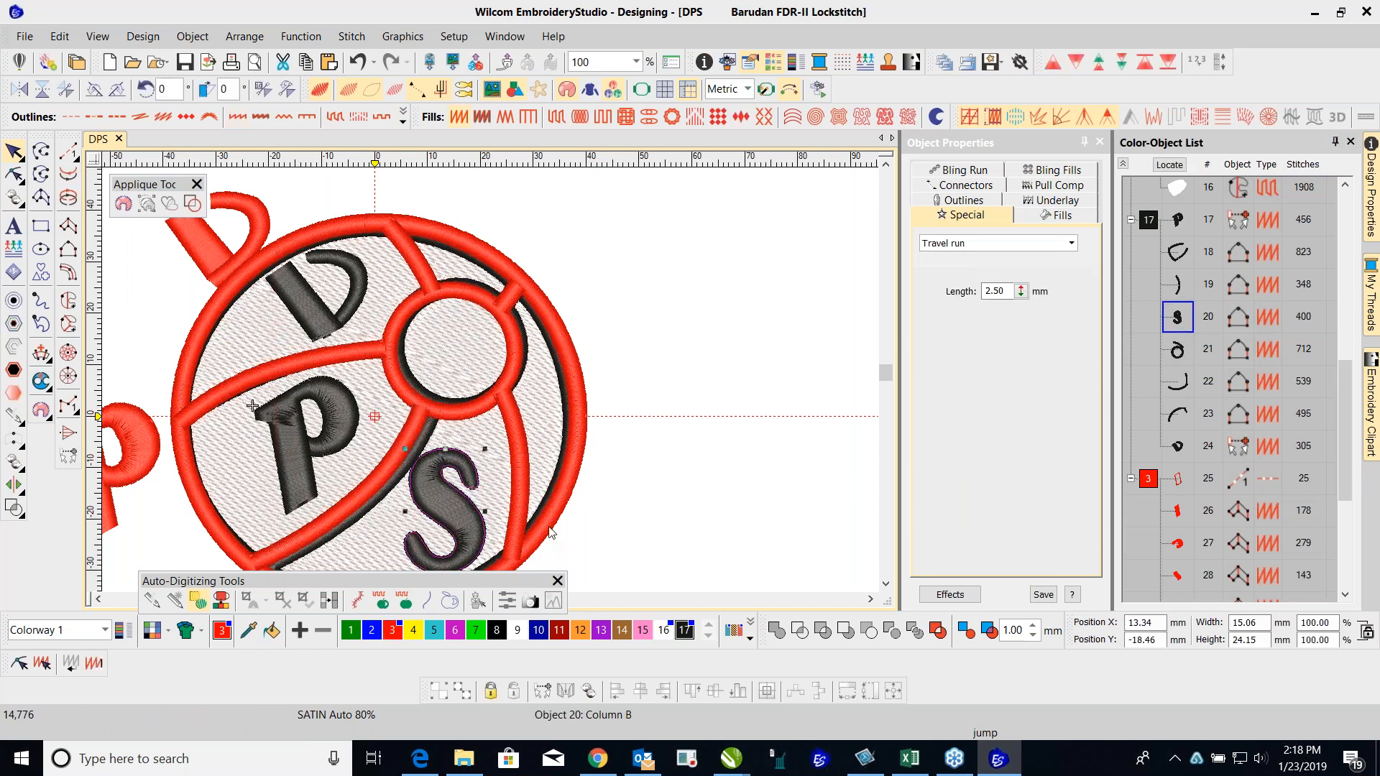
pyautogui.click(392, 629)
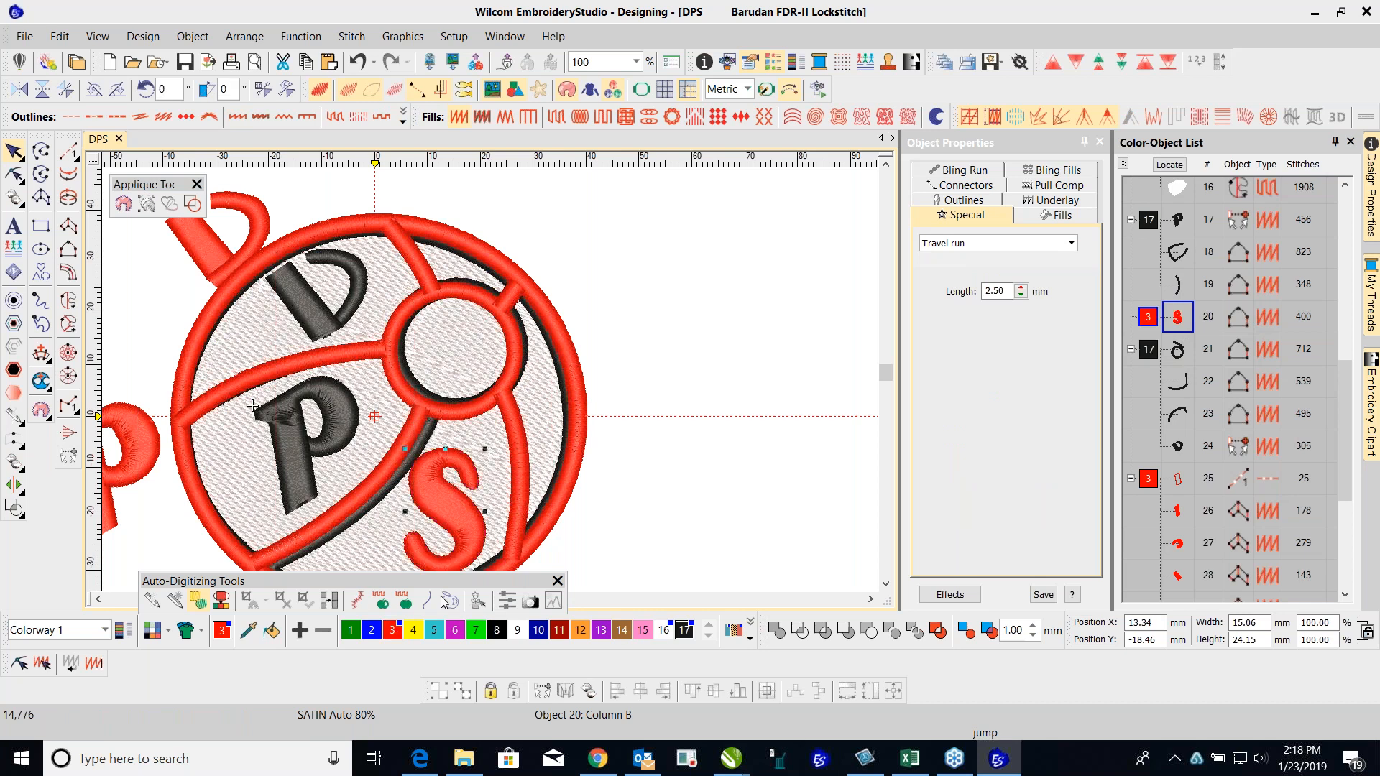
pyautogui.press('Escape')
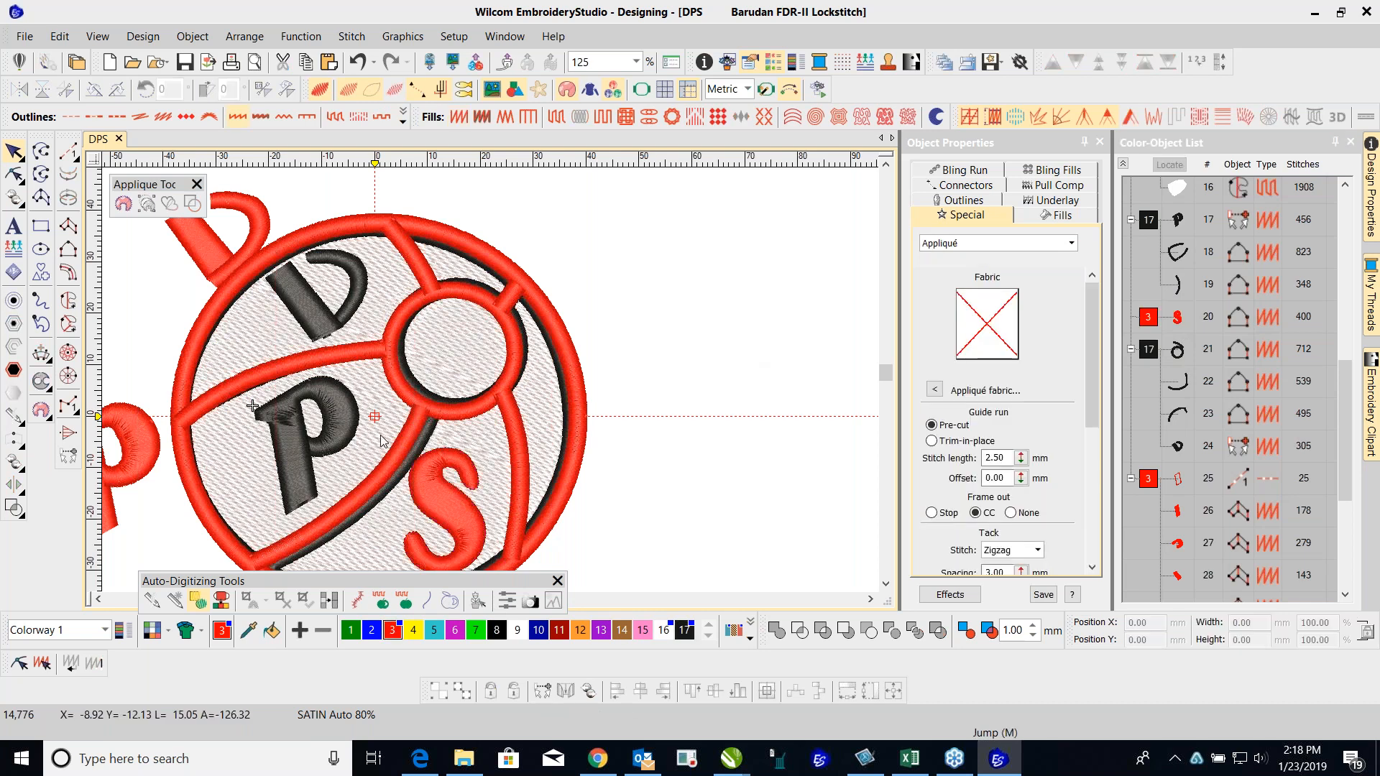
pyautogui.scroll(-1, 368, 453)
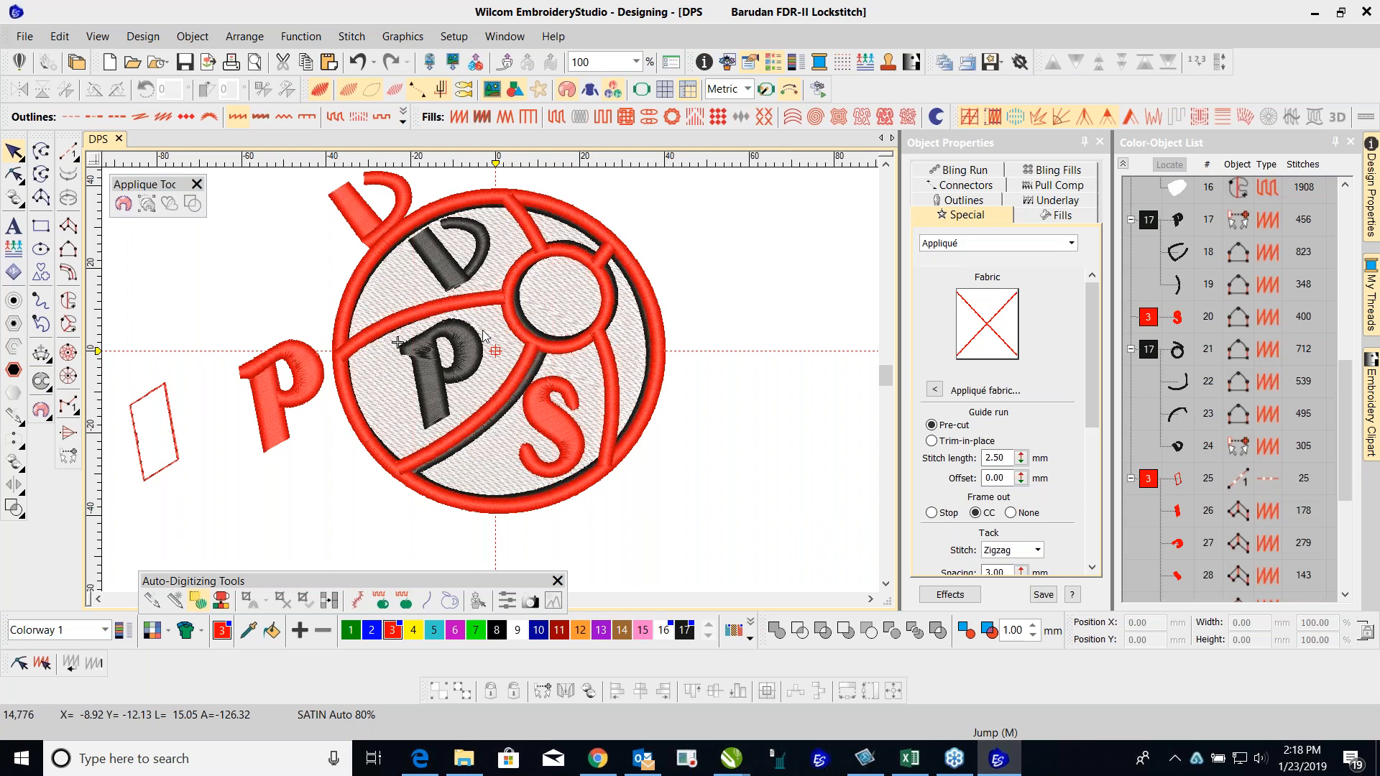
# Step: Move the white crescent fill from the circle's right side outside the logo, and undo the move
pyautogui.click(635, 348)
pyautogui.moveTo(635, 348); pyautogui.dragTo(759, 317)
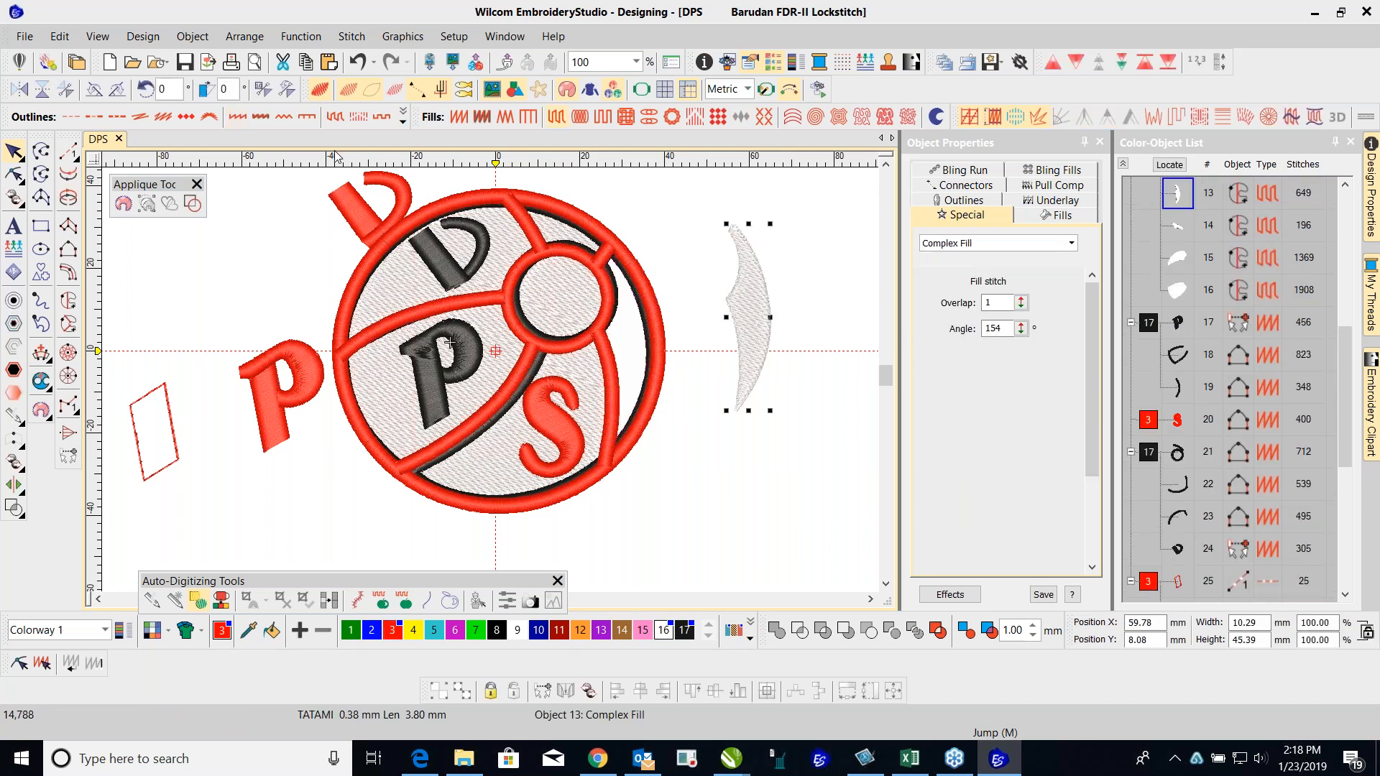
pyautogui.click(359, 62)
pyautogui.click(276, 227)
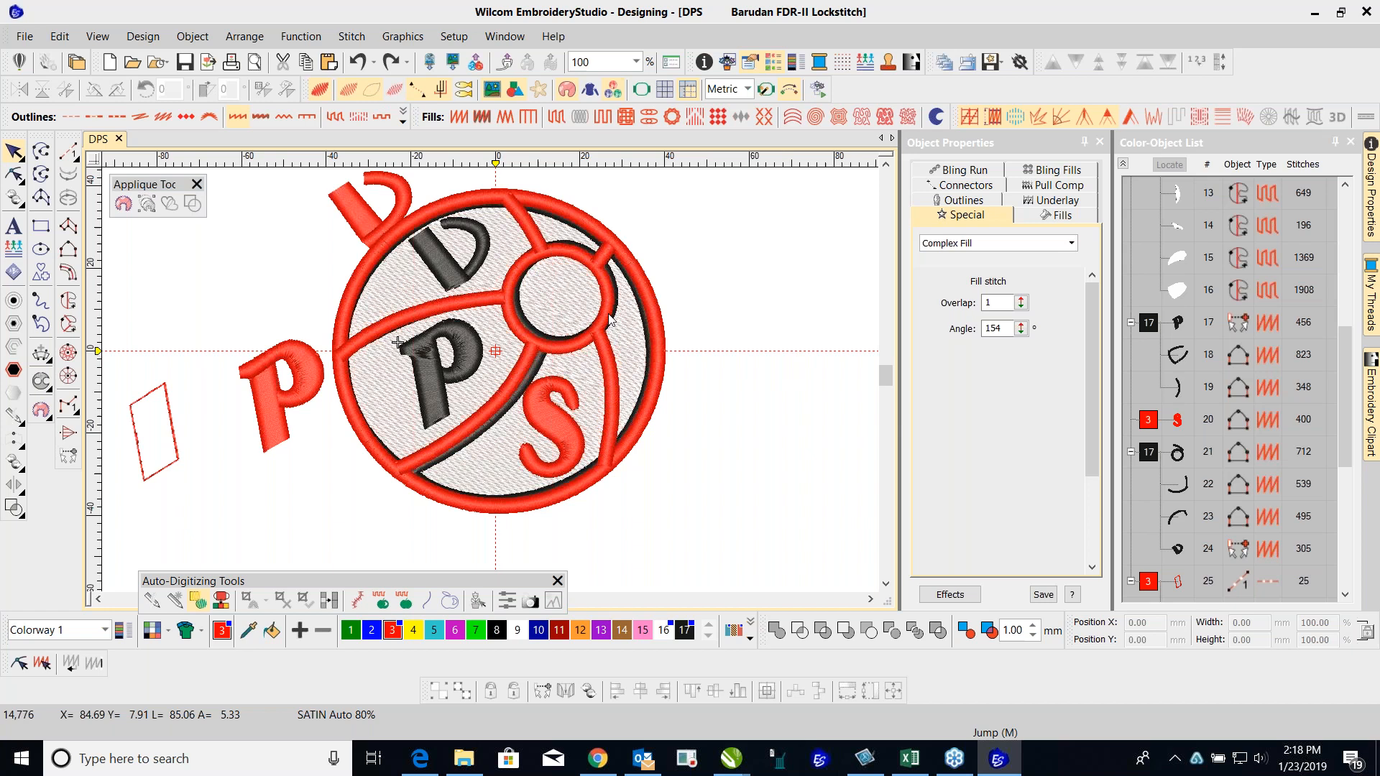
# Step: Duplicate the large outer Column C ring, color the copy green with color 7, and convert it to a Tatami fill
pyautogui.click(574, 213)
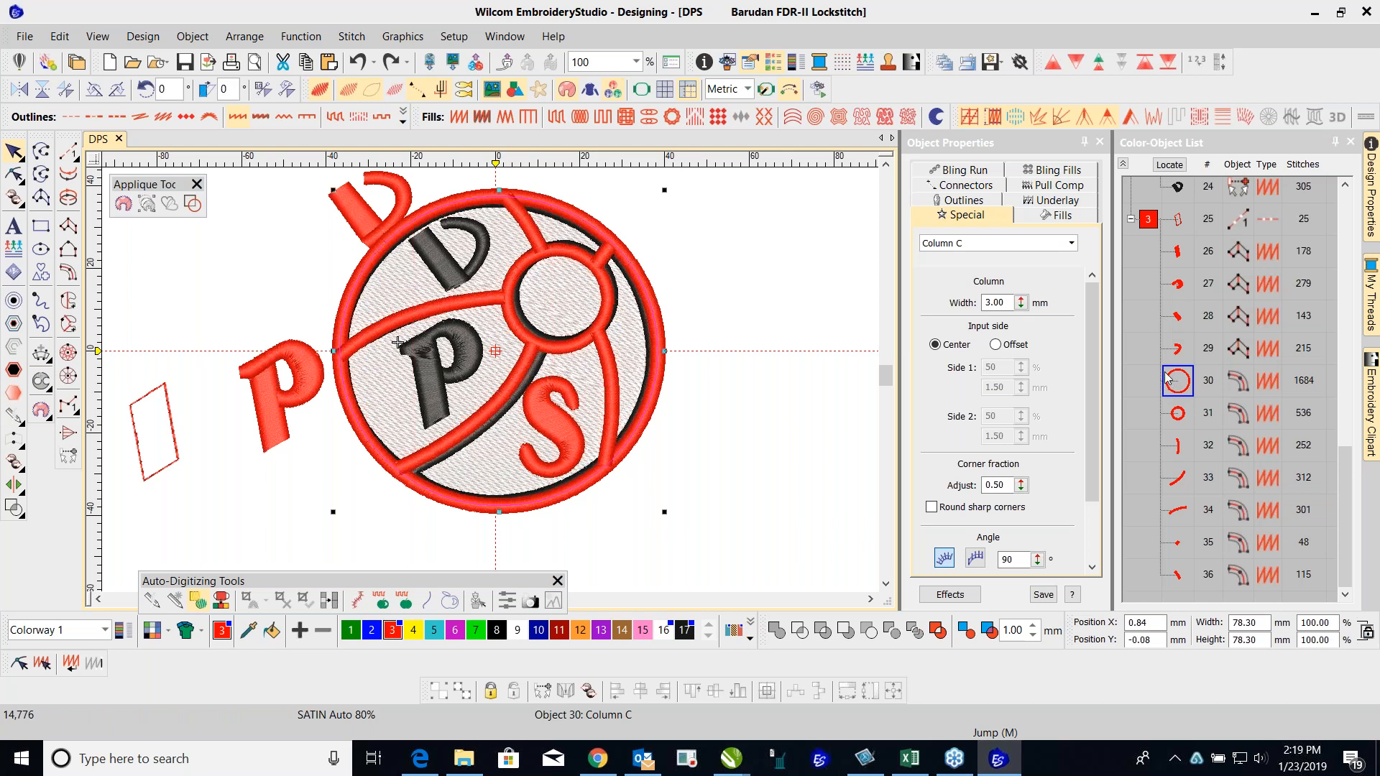
pyautogui.hotkey('ctrl', 'd')
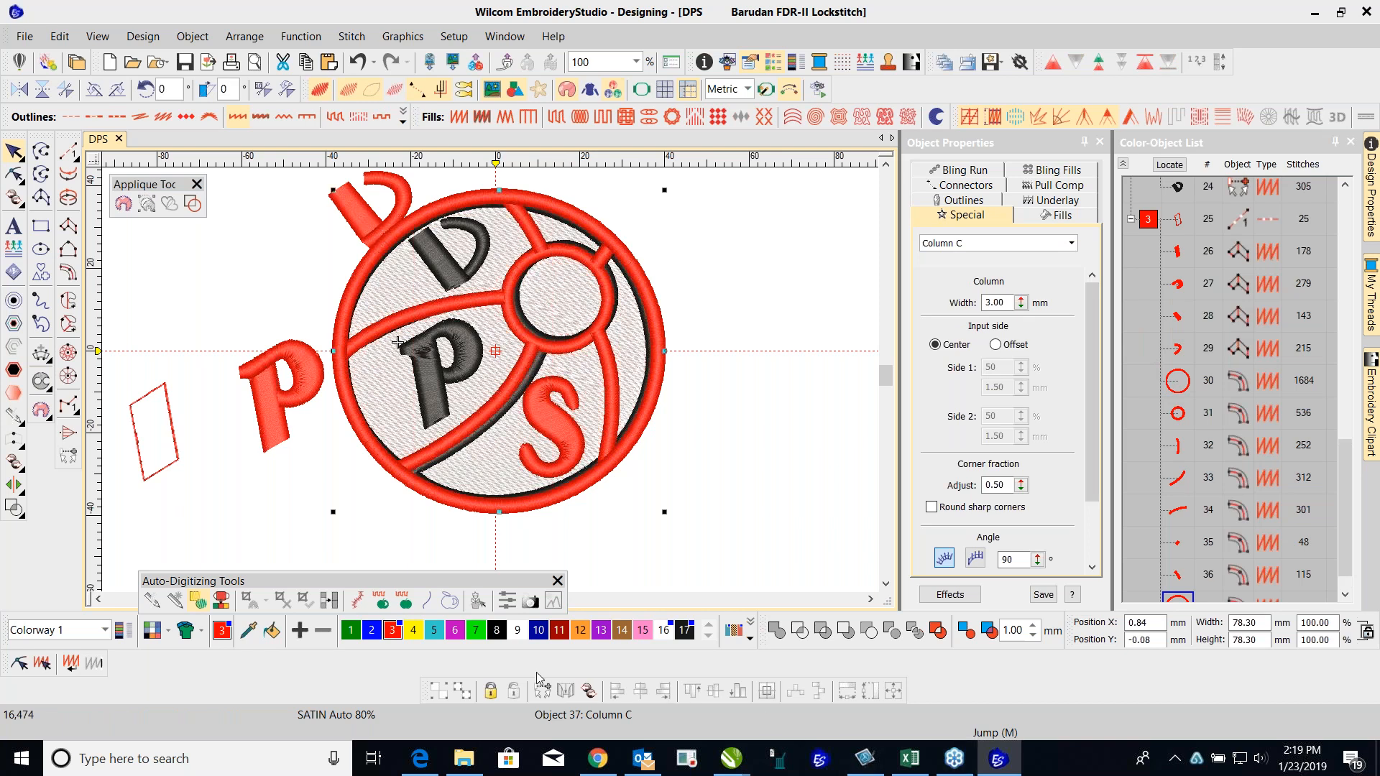
pyautogui.click(474, 630)
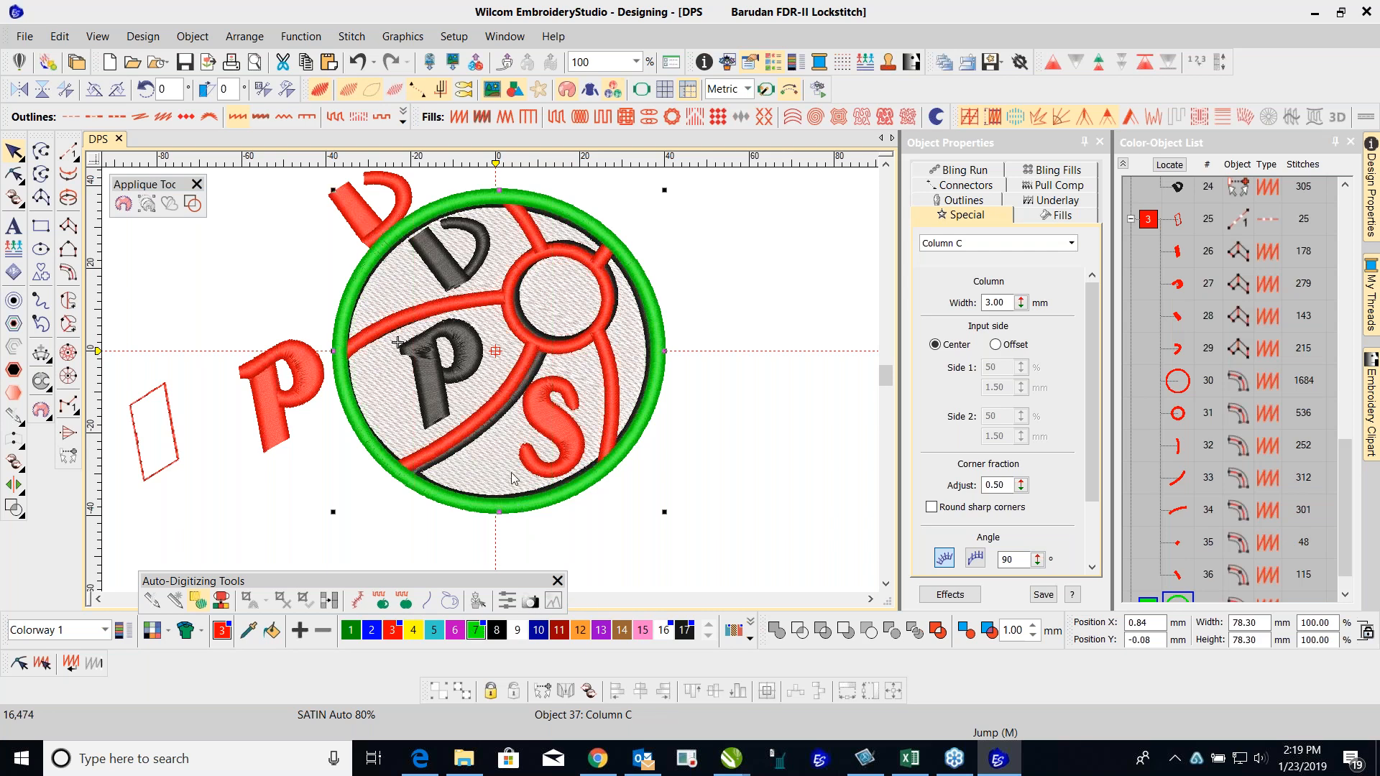
pyautogui.click(556, 118)
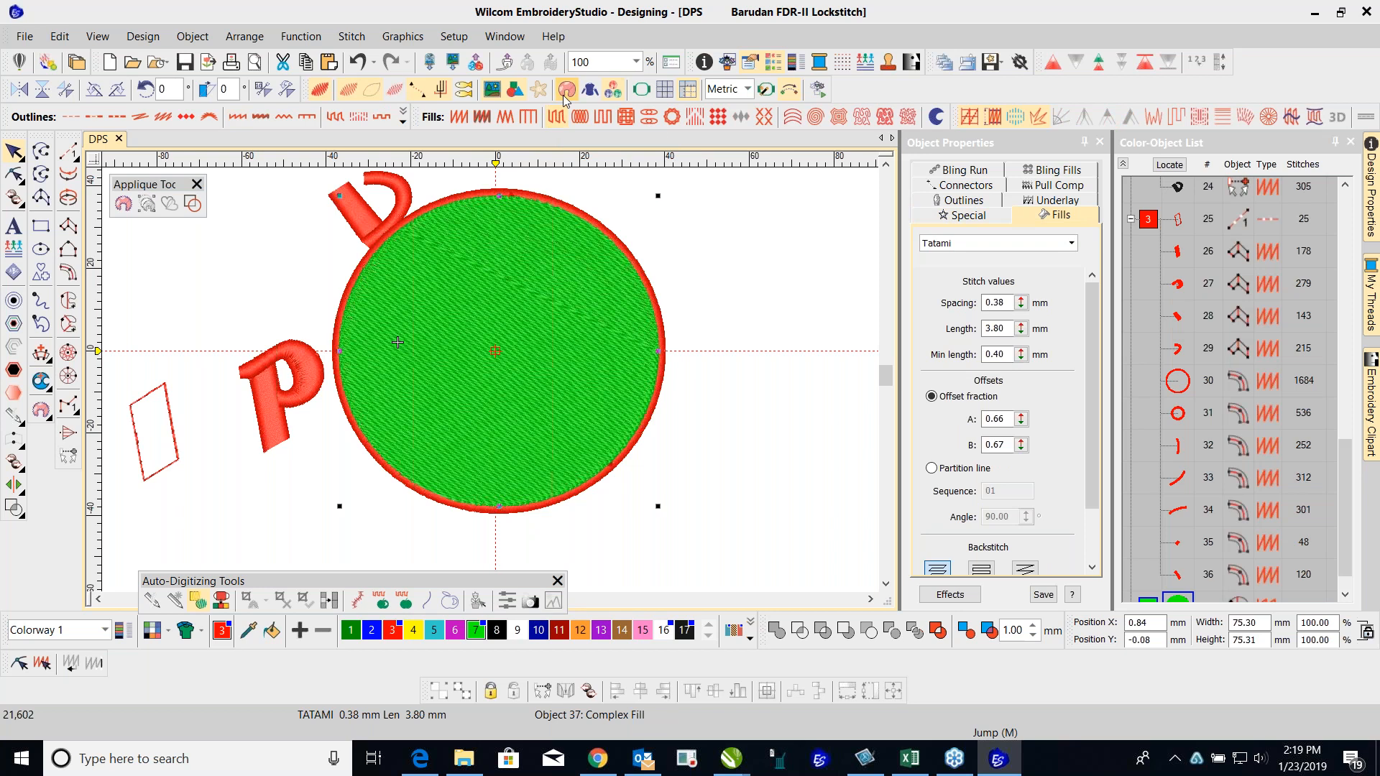
# Step: Change the green circle's stitch angle to slope up to the right, and move its start and end points to the right edge
pyautogui.press('h')
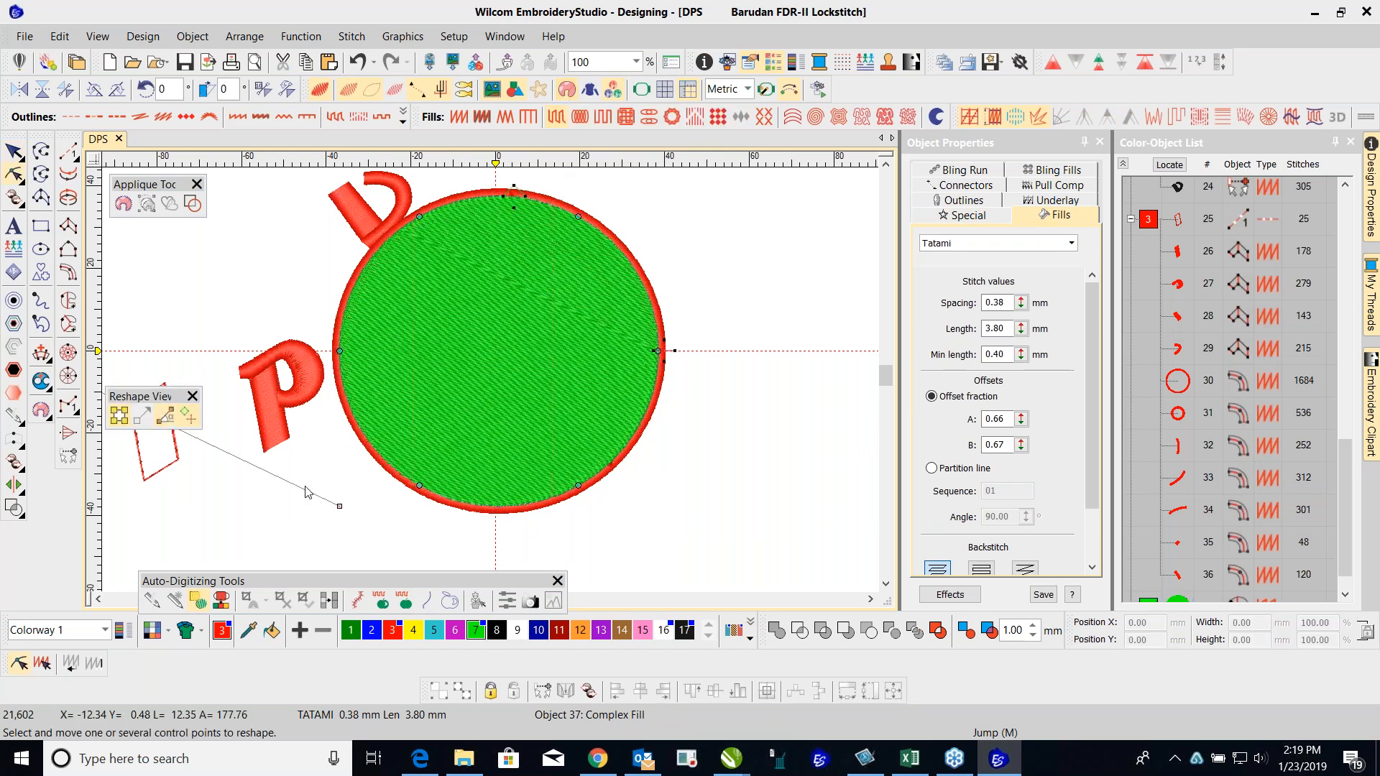
pyautogui.moveTo(339, 506); pyautogui.dragTo(236, 194)
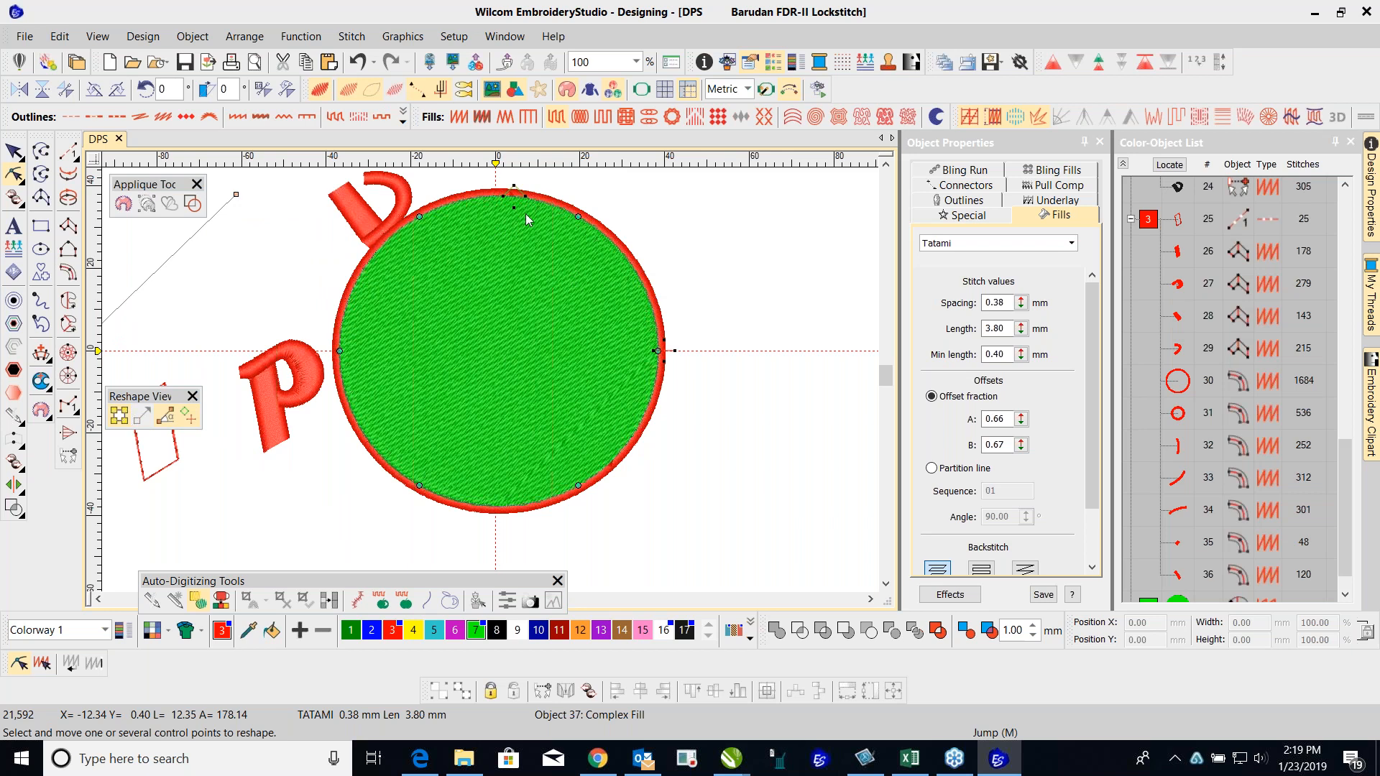
pyautogui.moveTo(510, 194)
pyautogui.mouseDown()
pyautogui.moveTo(561, 407)
pyautogui.moveTo(609, 459)
pyautogui.mouseUp()
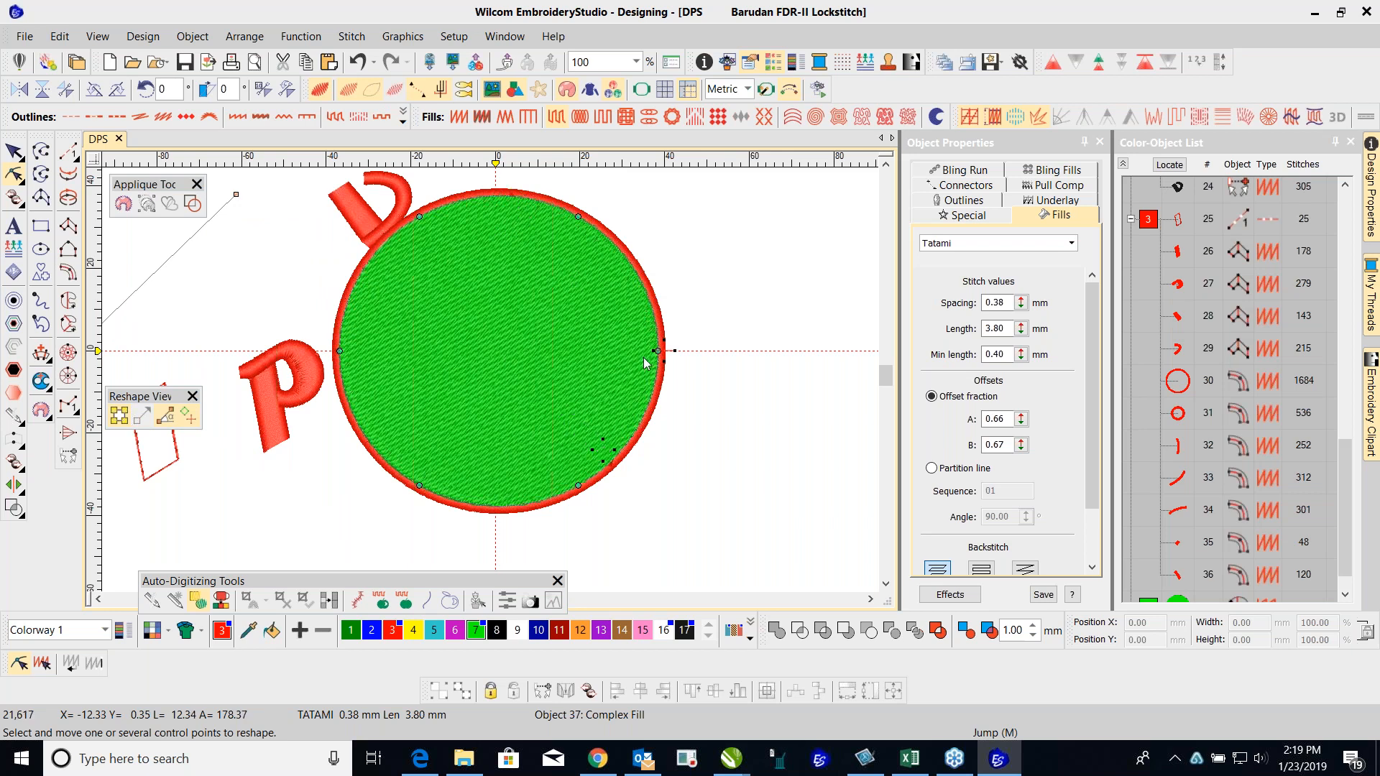
pyautogui.click(390, 237)
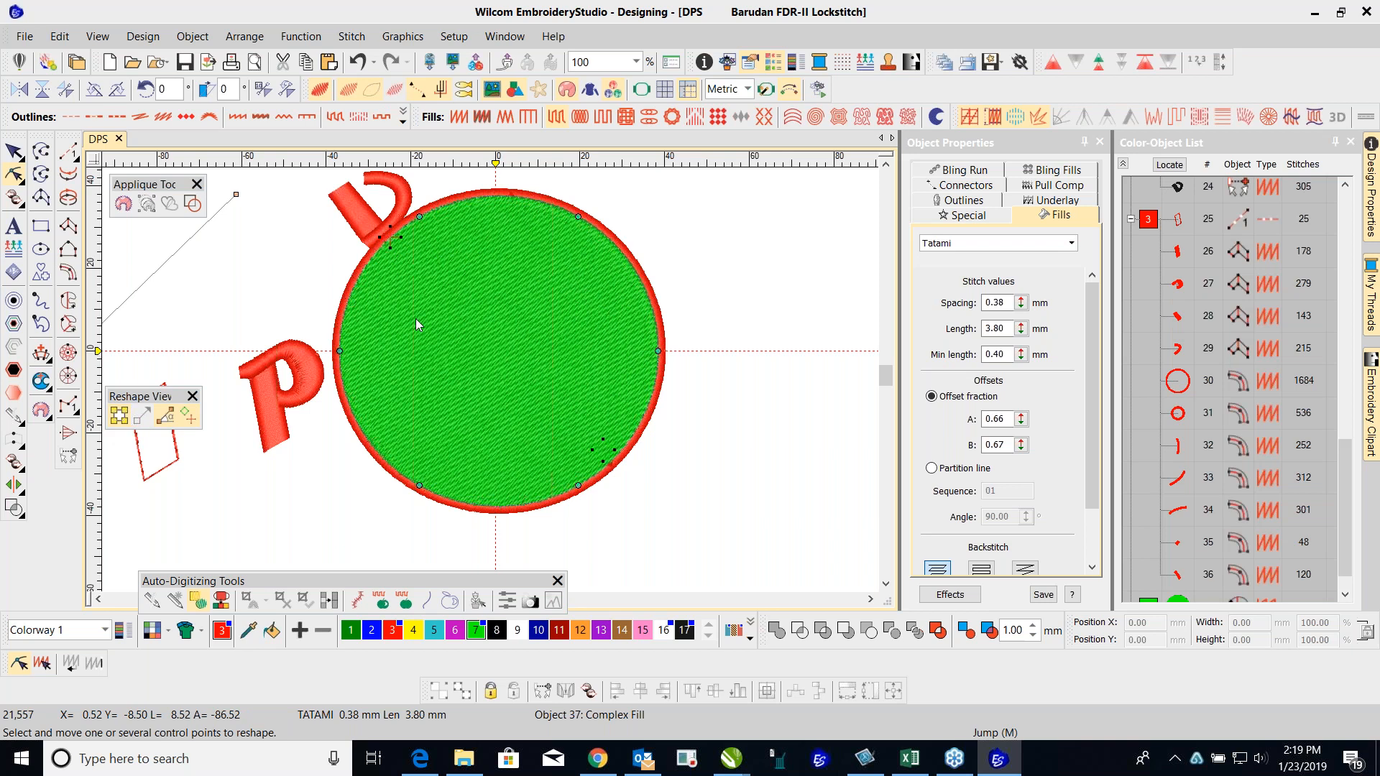
pyautogui.moveTo(402, 234); pyautogui.dragTo(610, 243)
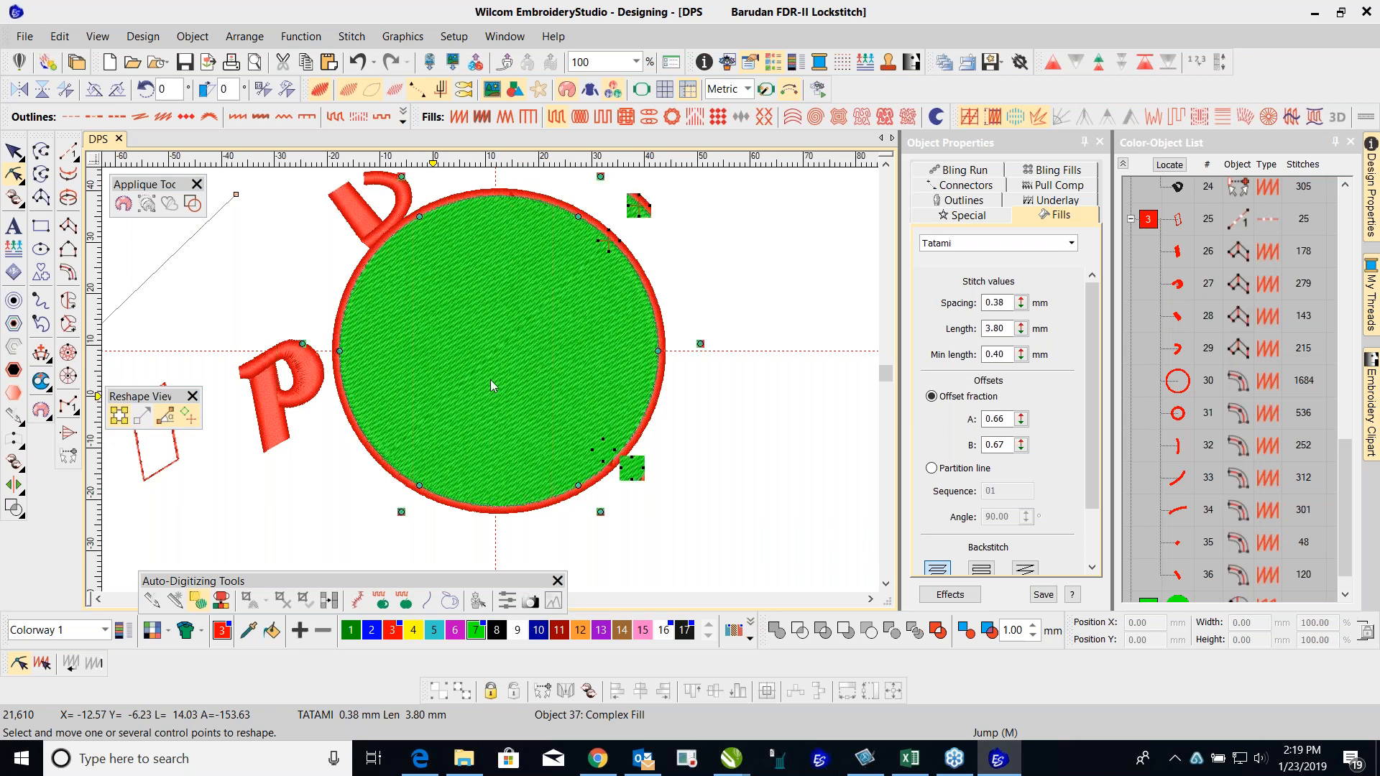
pyautogui.scroll(2, 490, 380)
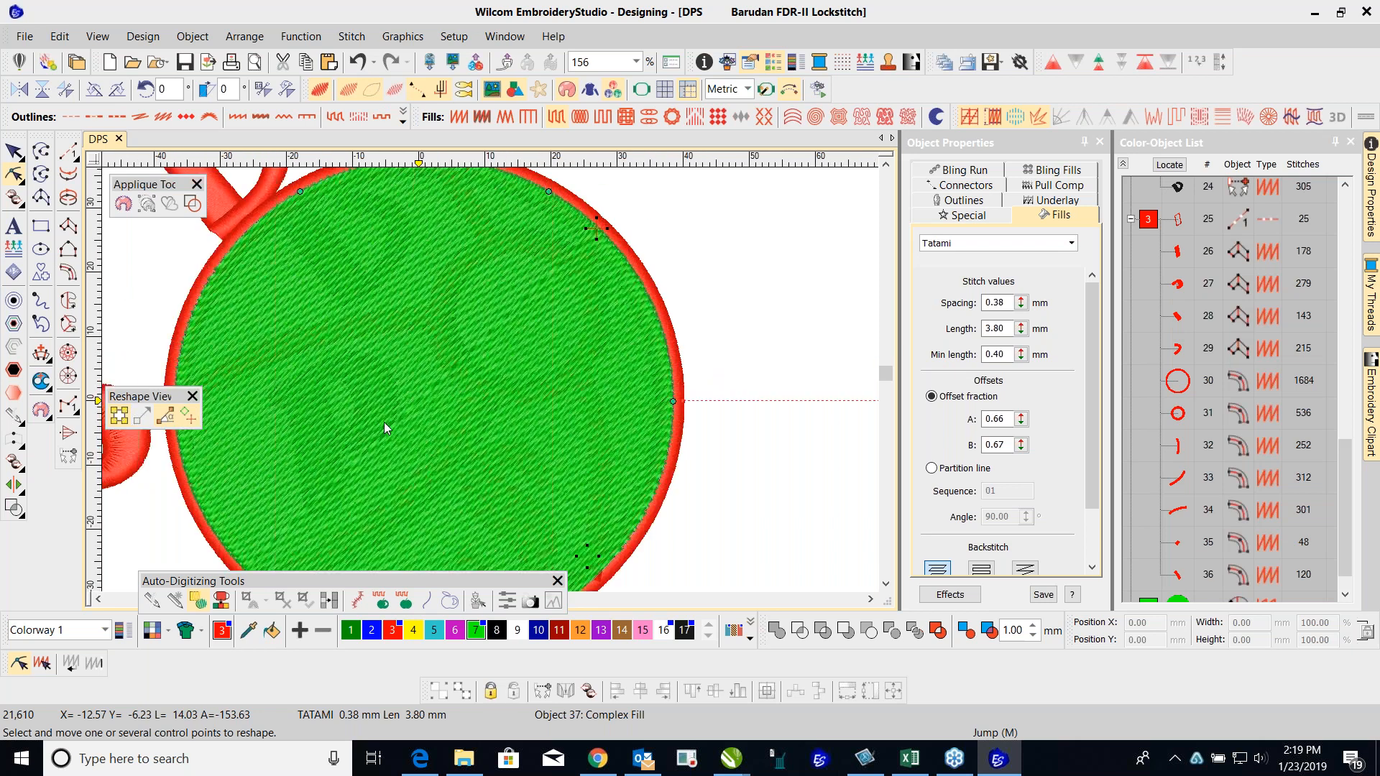
pyautogui.press('1')
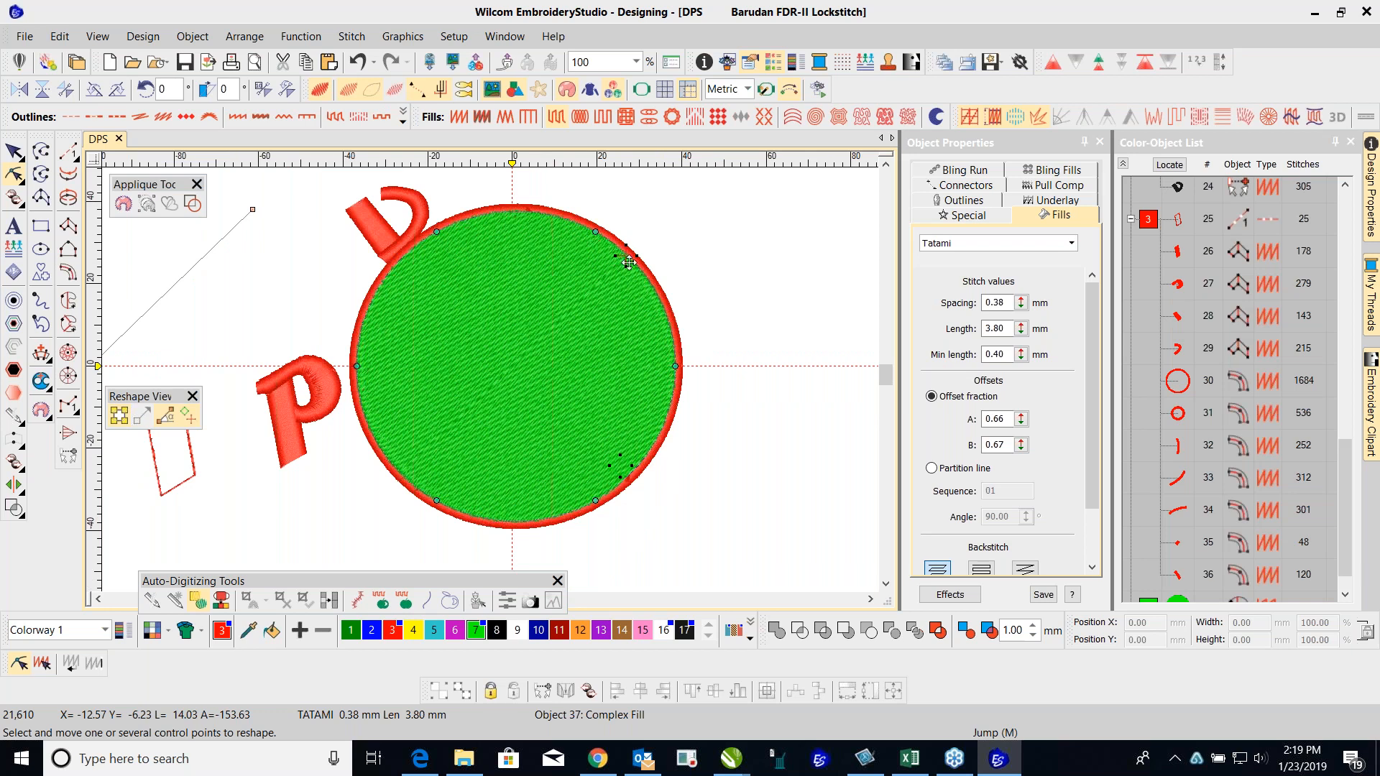
# Step: Move the upper of the green Tatami circle's start and end points from the right edge to the upper-left edge, and deselect the circle
pyautogui.moveTo(616, 255); pyautogui.dragTo(412, 250)
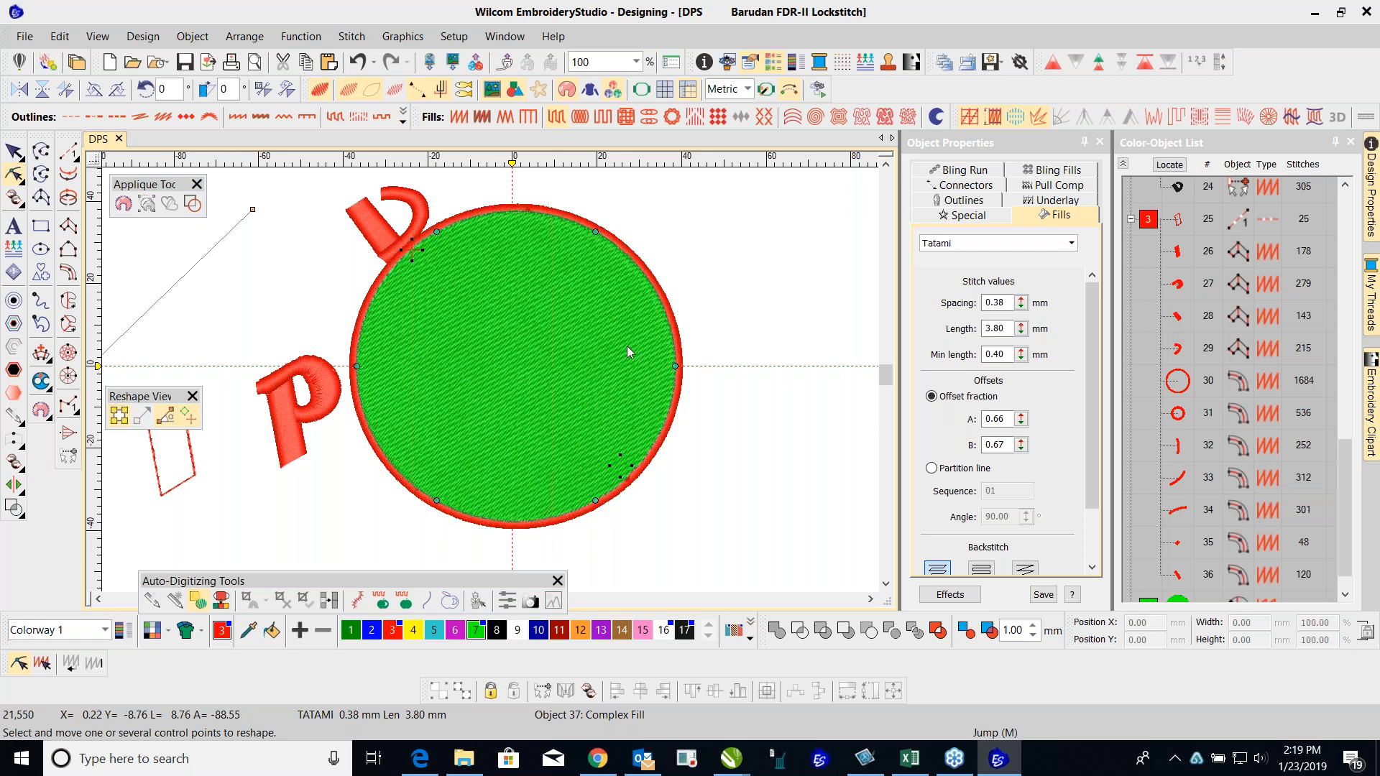
pyautogui.click(14, 153)
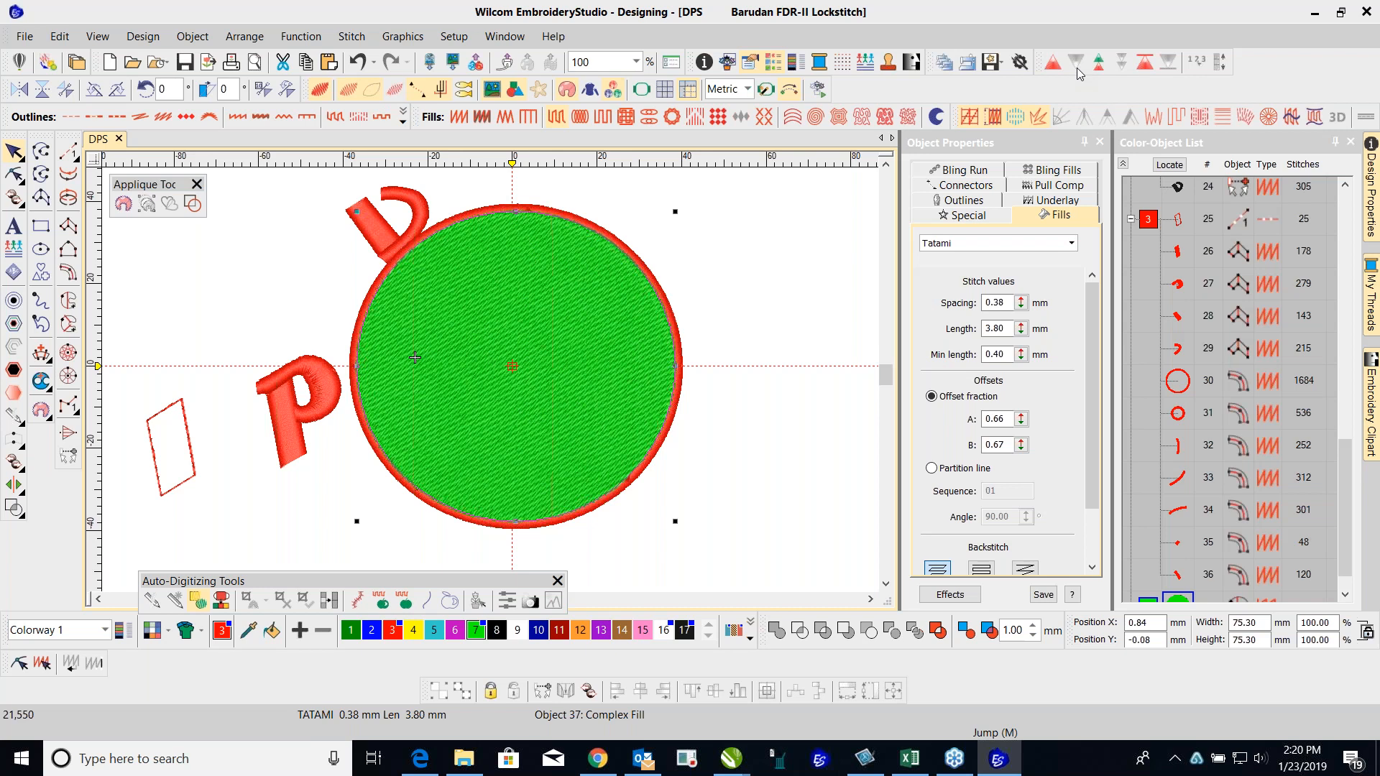
pyautogui.moveTo(1036, 60); pyautogui.dragTo(1083, 62)
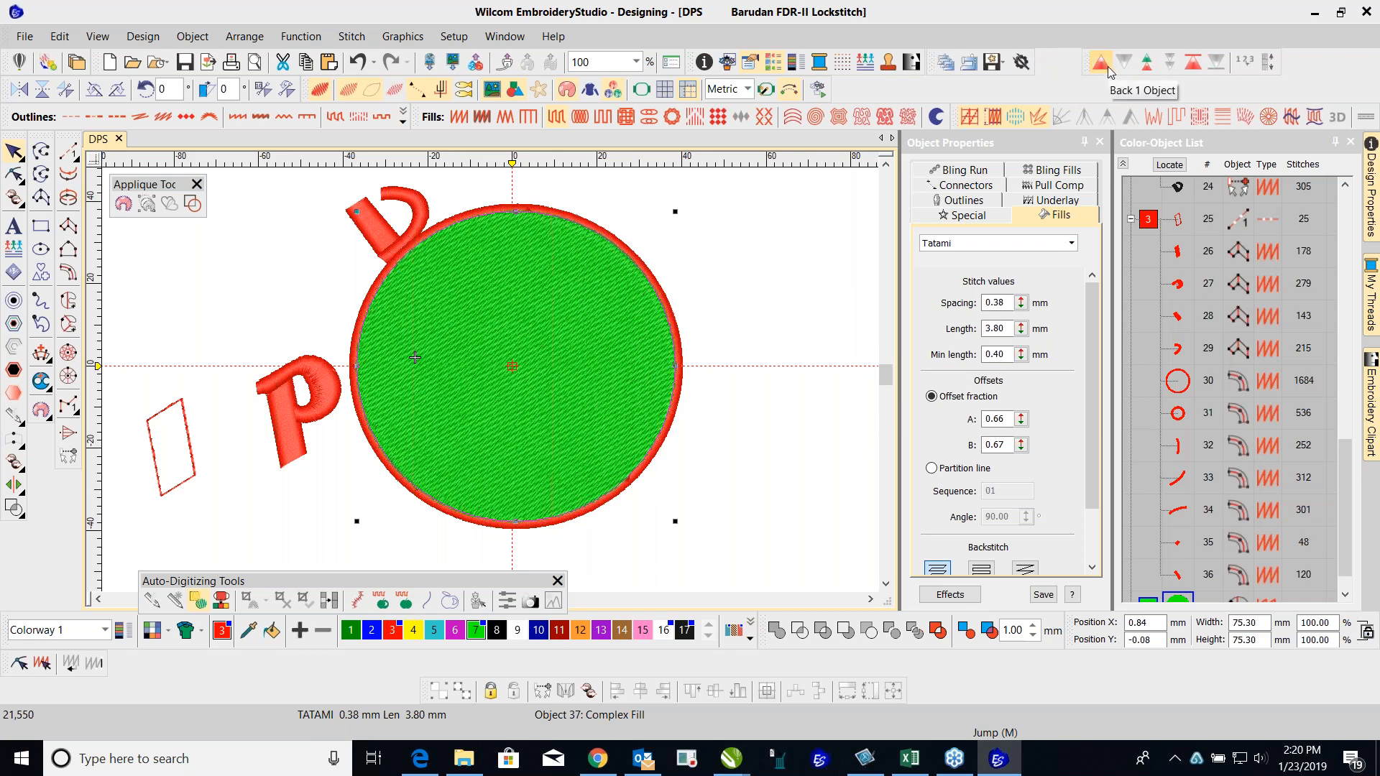
pyautogui.click(780, 219)
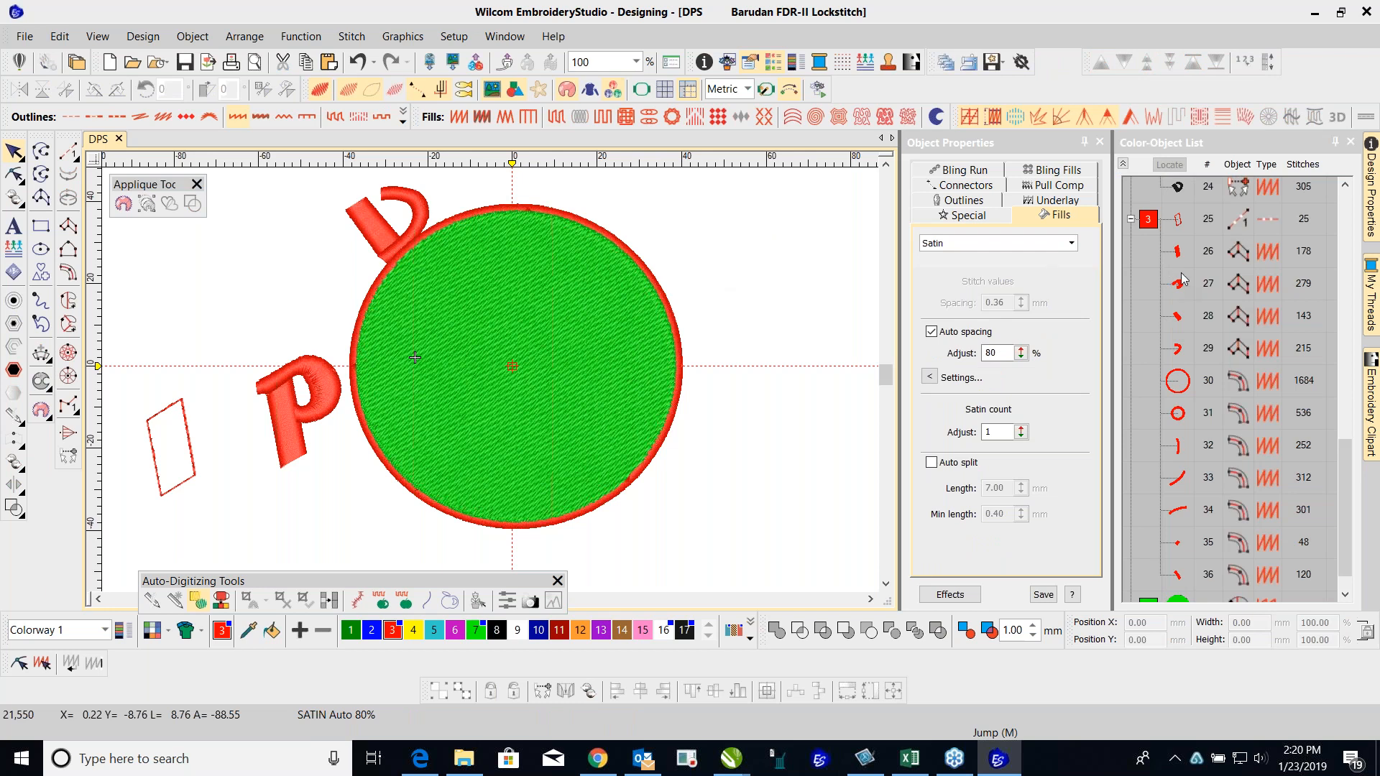
# Step: Examine the red Column C objects by selecting the large outer ring and the small inner ring one at a time
pyautogui.moveTo(1347, 459); pyautogui.dragTo(1348, 463)
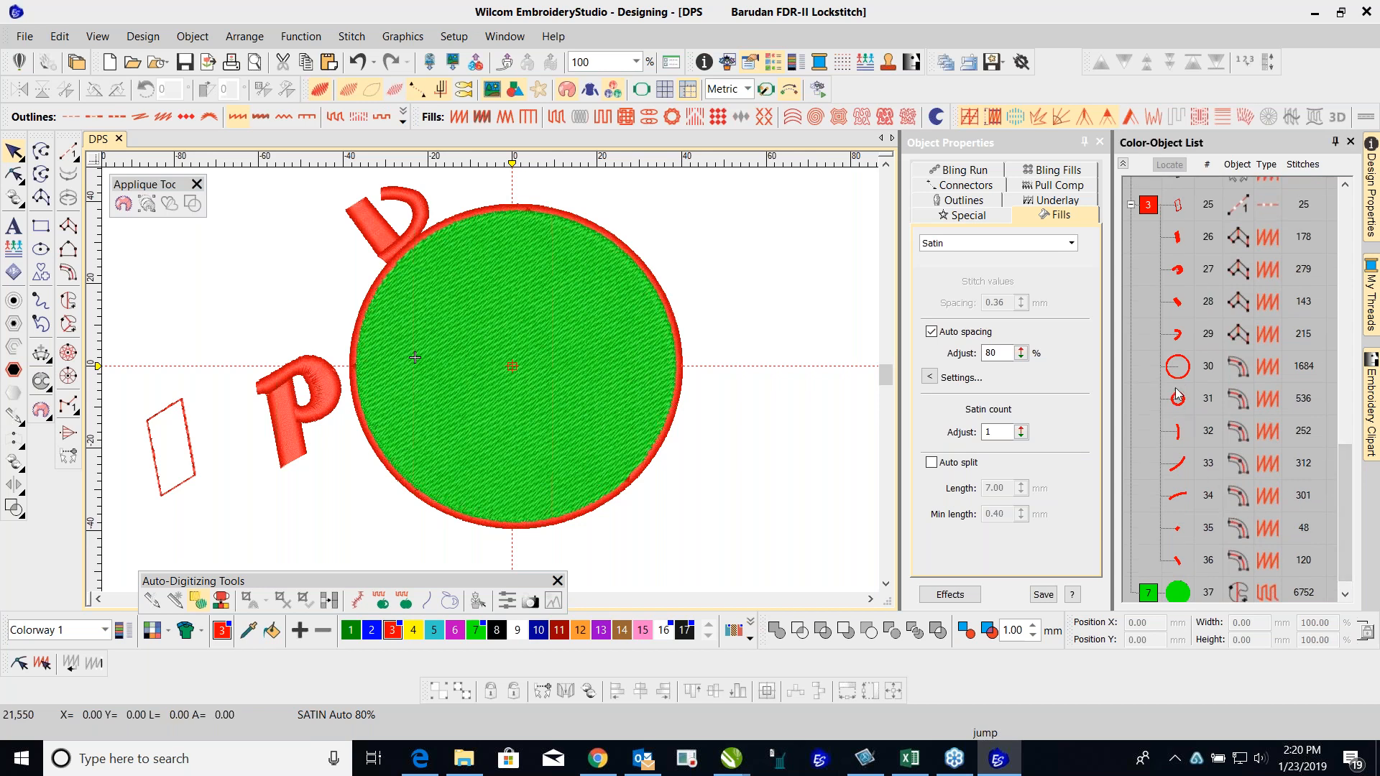
pyautogui.click(1180, 337)
pyautogui.click(1180, 367)
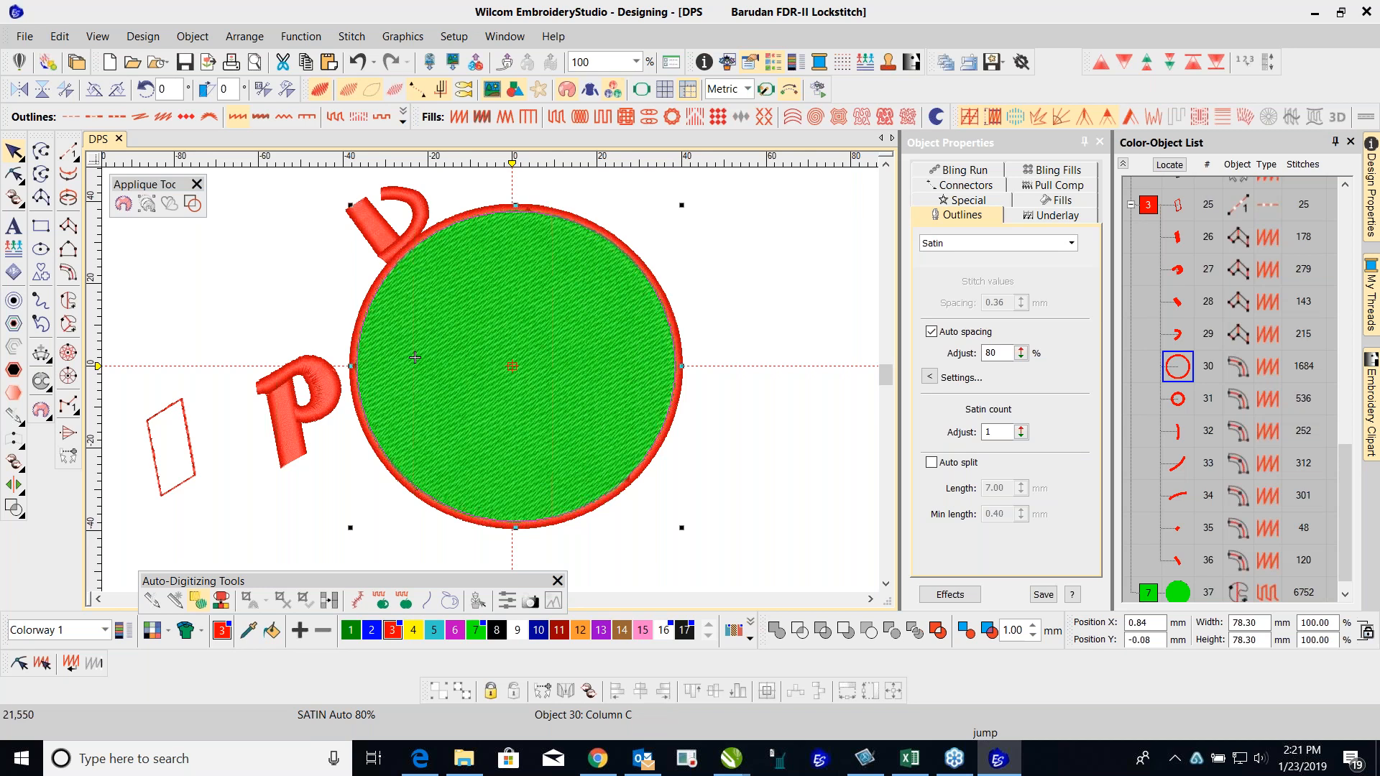
pyautogui.click(1178, 400)
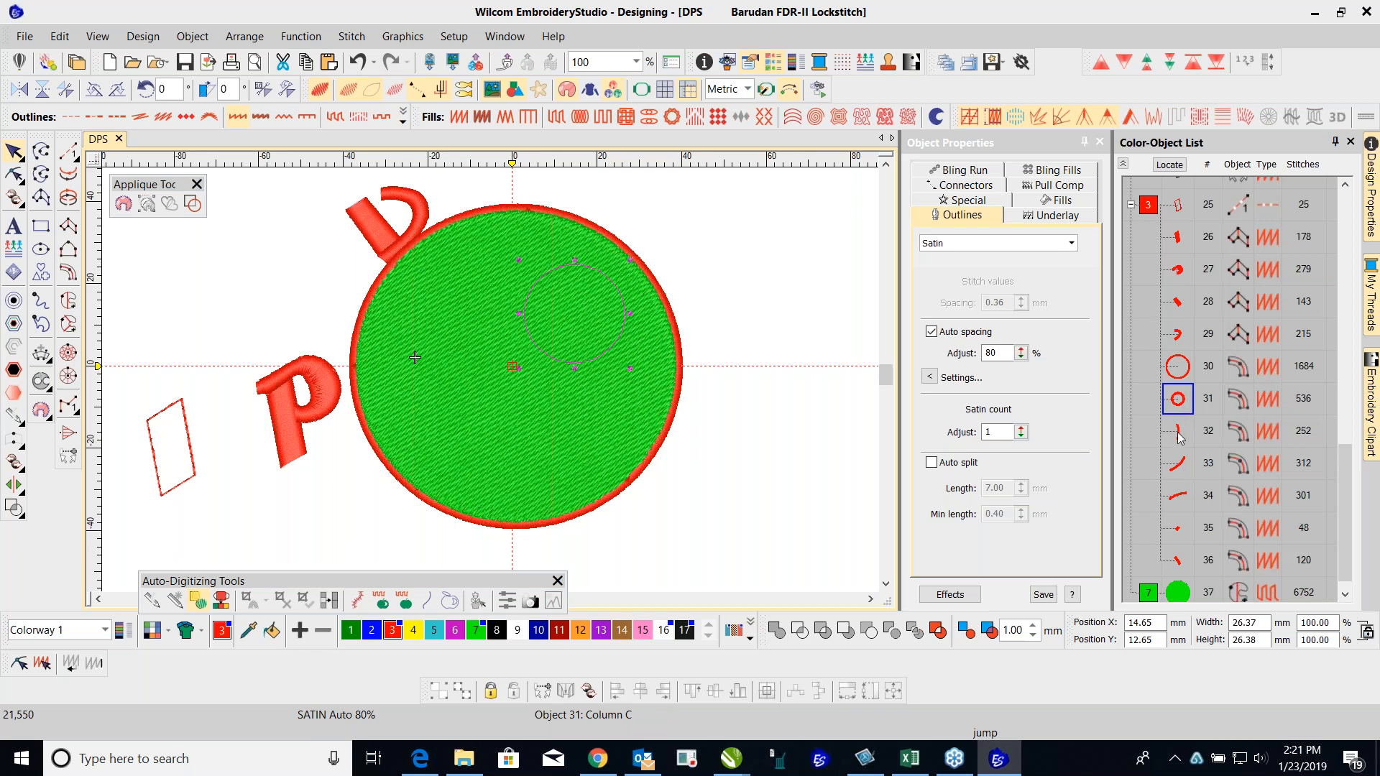
pyautogui.click(805, 275)
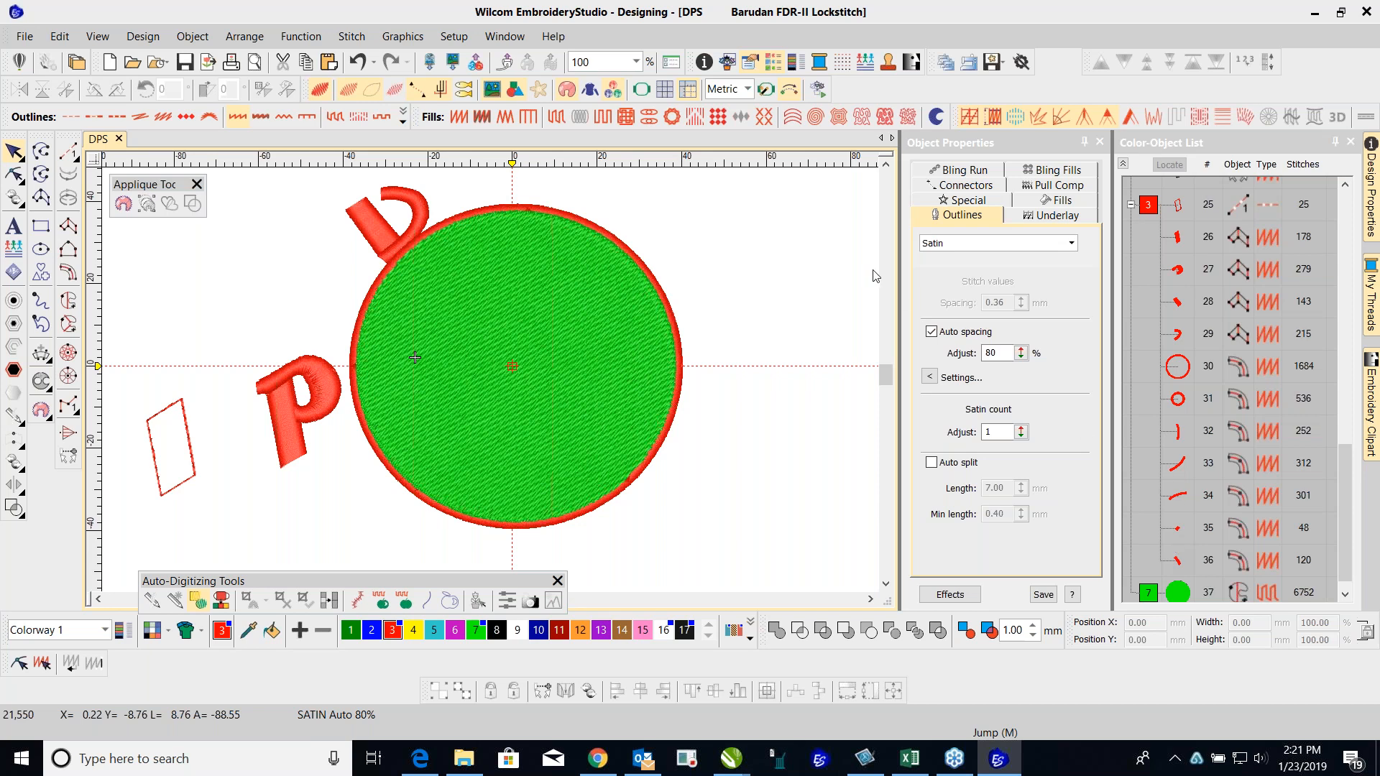
# Step: Branch the seven red Column C rings and curves into one object, with entry at the lower-right ring edge and exit near the upper edge
pyautogui.click(1186, 376)
pyautogui.keyDown('ctrl'); pyautogui.click(1192, 405); pyautogui.keyUp('ctrl')
pyautogui.keyDown('ctrl'); pyautogui.click(1178, 435); pyautogui.keyUp('ctrl')
pyautogui.keyDown('ctrl'); pyautogui.click(1176, 464); pyautogui.keyUp('ctrl')
pyautogui.keyDown('ctrl'); pyautogui.click(1172, 497); pyautogui.keyUp('ctrl')
pyautogui.keyDown('ctrl'); pyautogui.click(1176, 530); pyautogui.keyUp('ctrl')
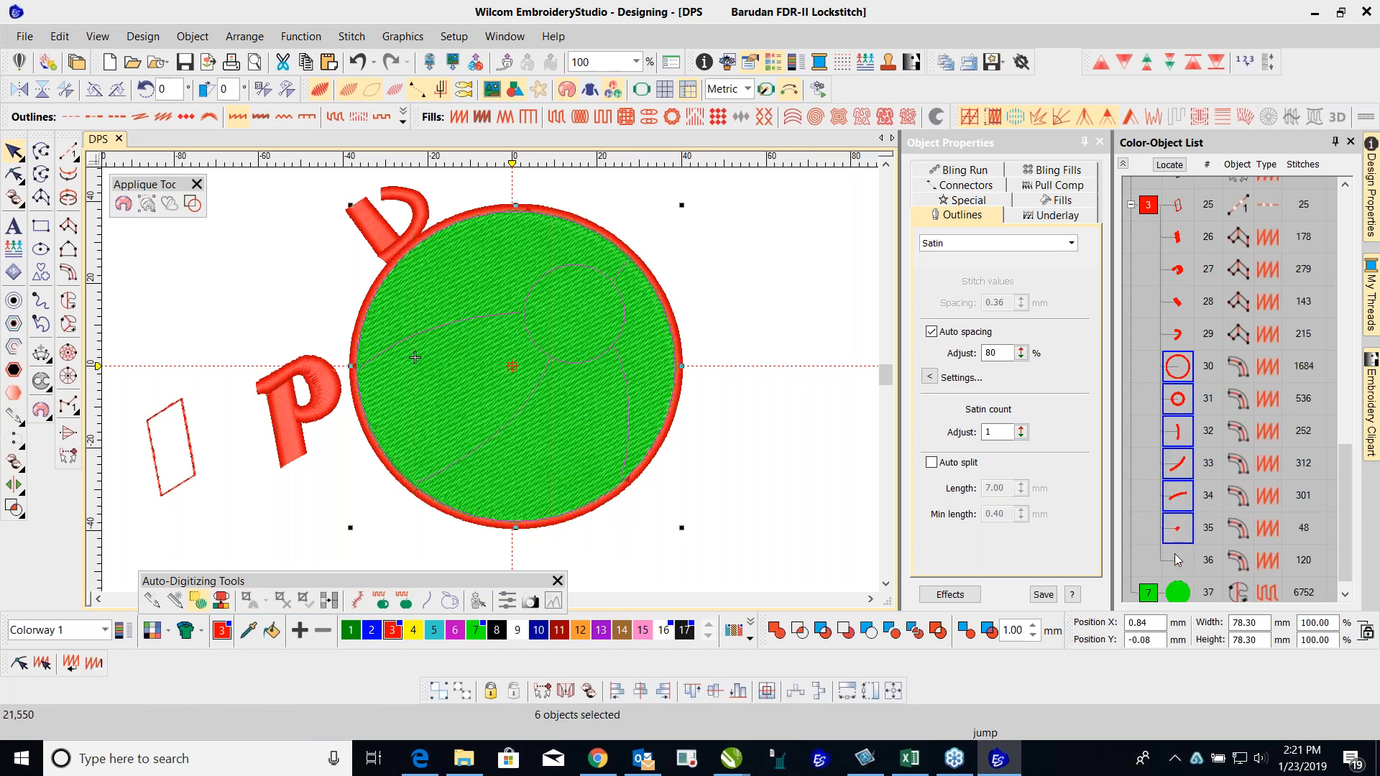
pyautogui.keyDown('ctrl'); pyautogui.click(1177, 559); pyautogui.keyUp('ctrl')
pyautogui.rightClick(1195, 452)
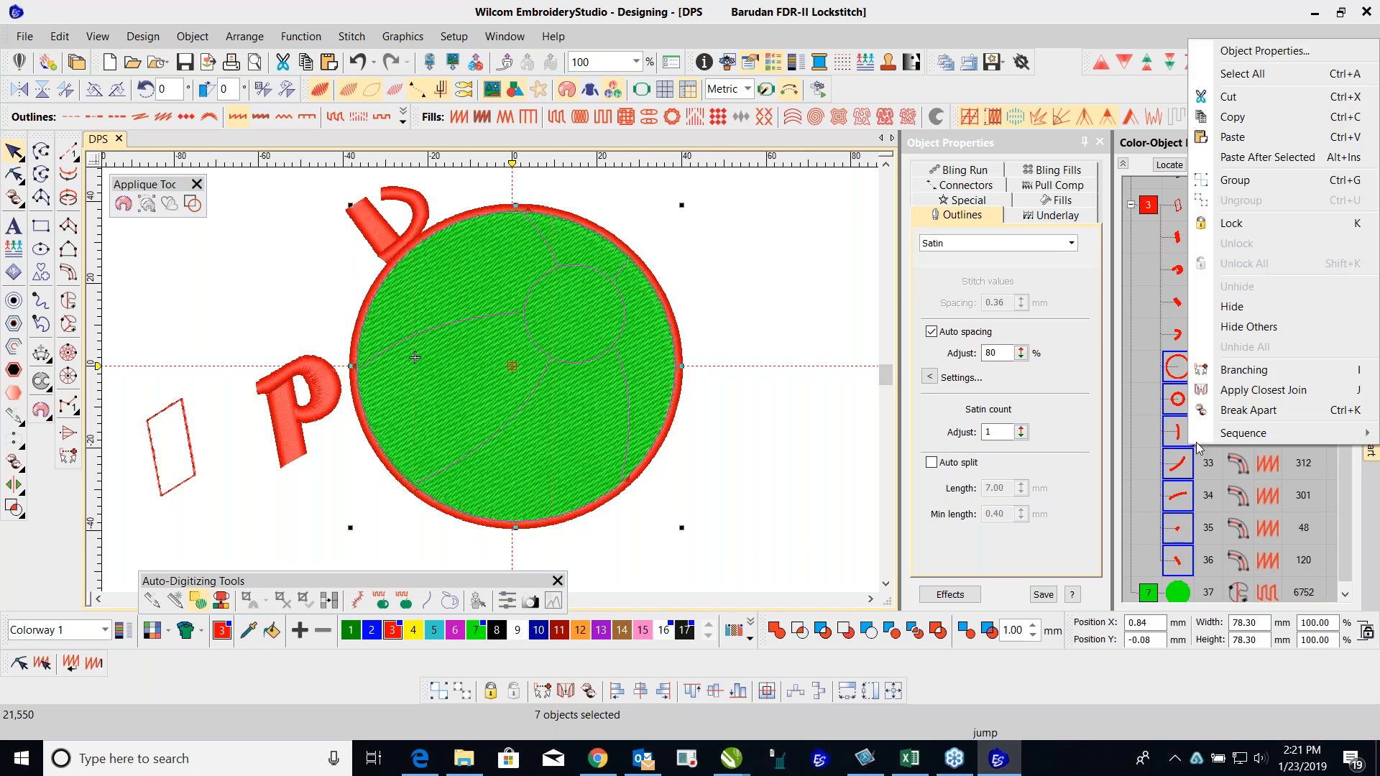
pyautogui.click(1242, 370)
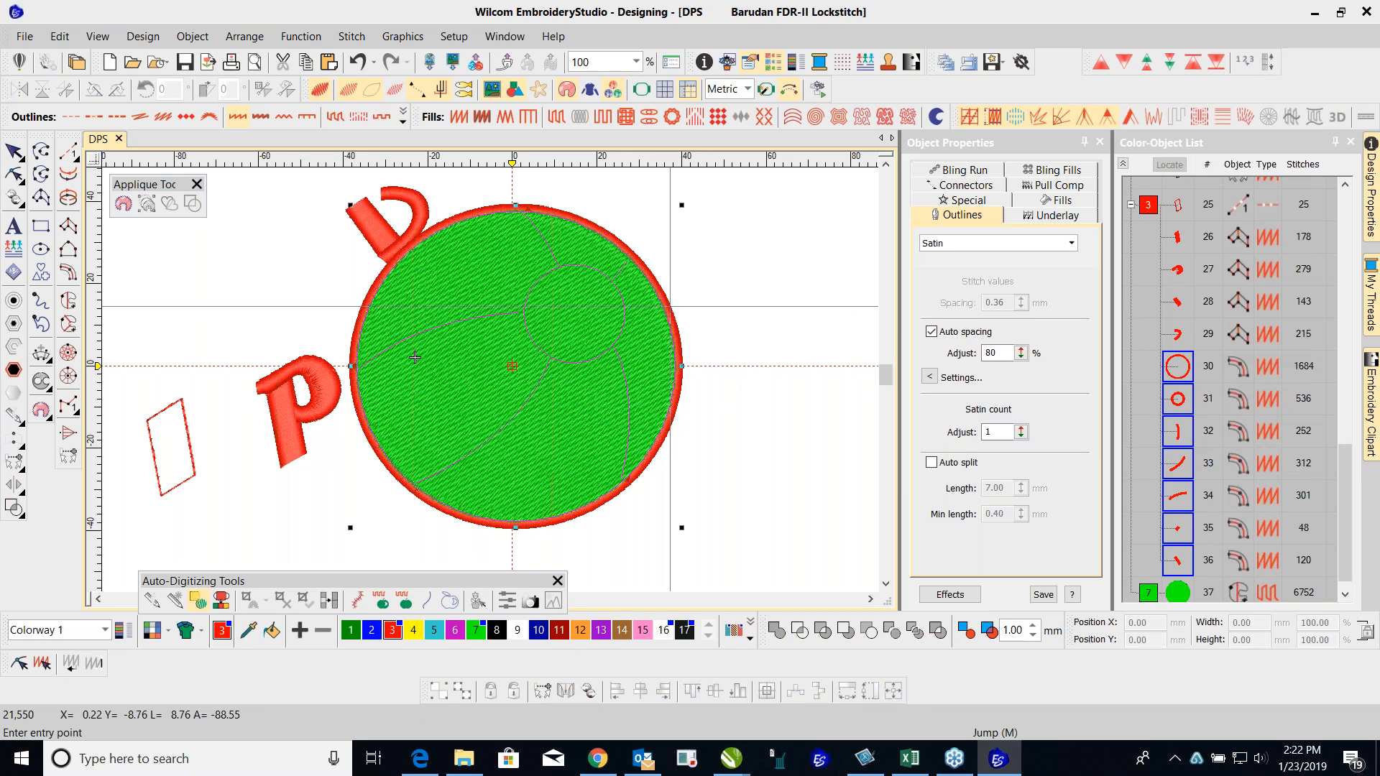
pyautogui.click(622, 485)
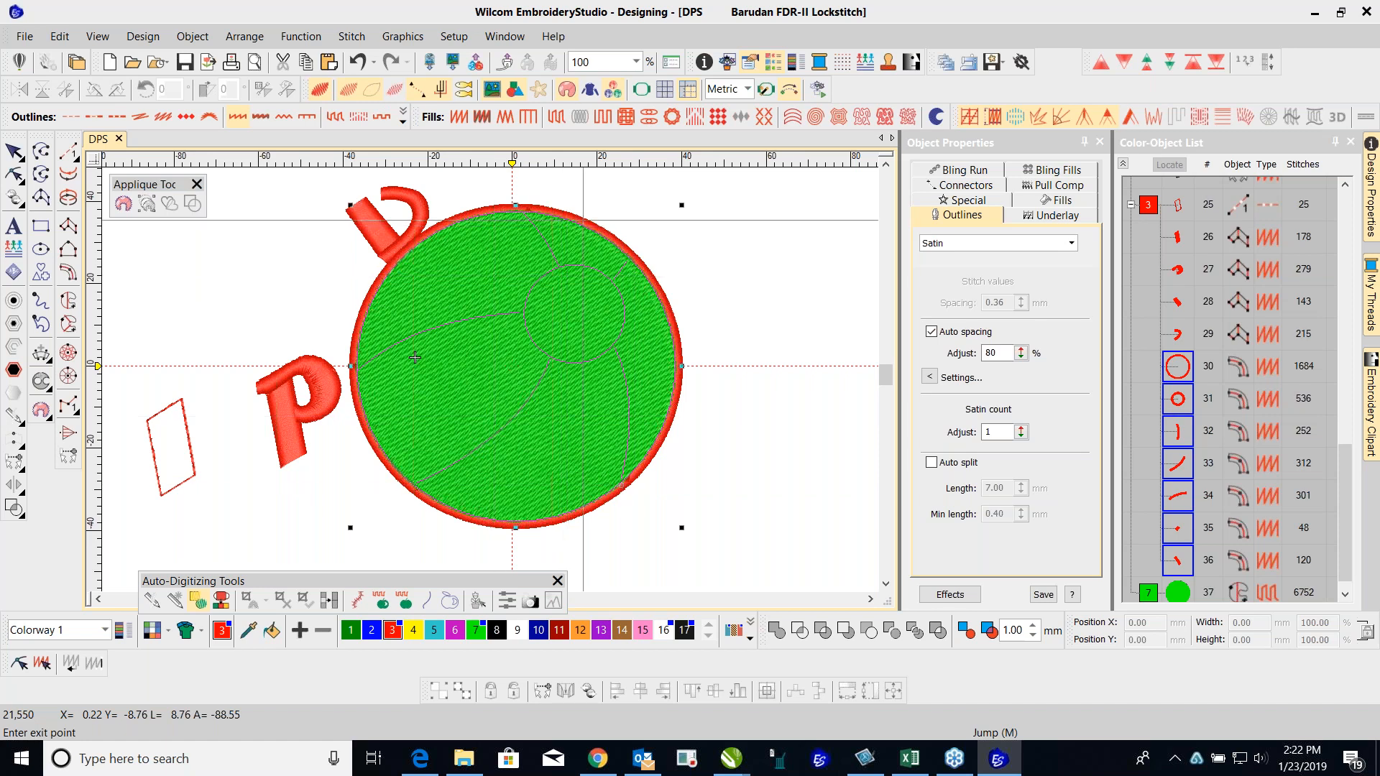
pyautogui.click(583, 218)
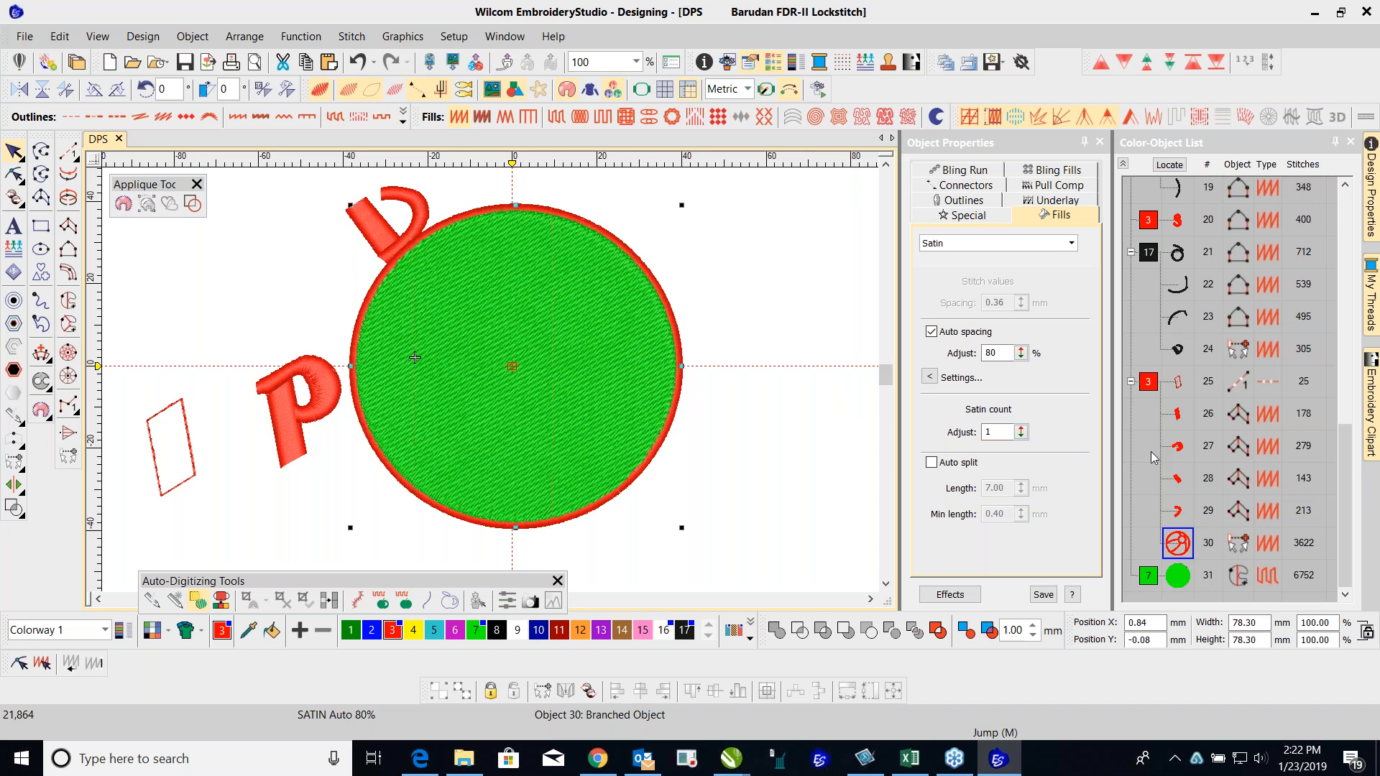
pyautogui.click(823, 343)
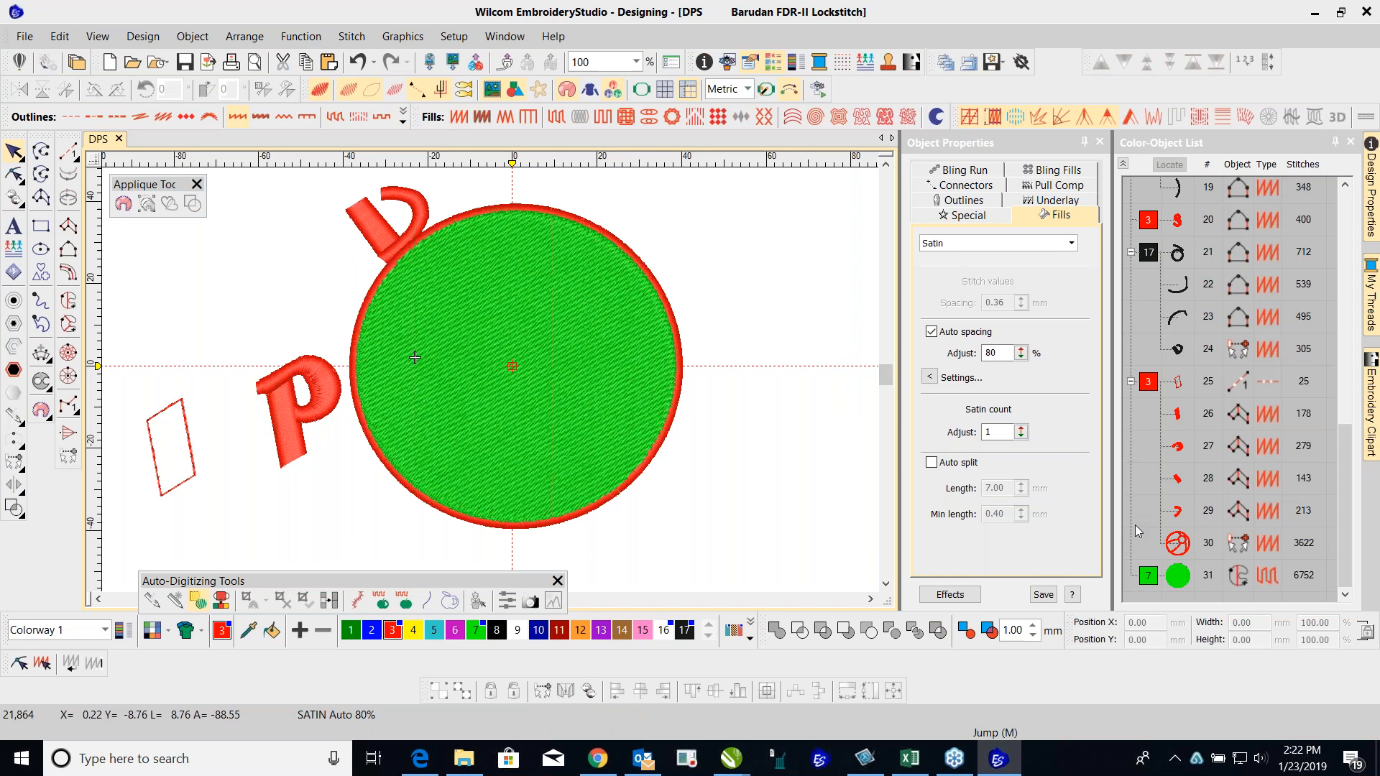
# Step: Resequence the new objects in selection order: green circle, branched rings, letter S, the two P parts, and the two D parts
pyautogui.click(1184, 582)
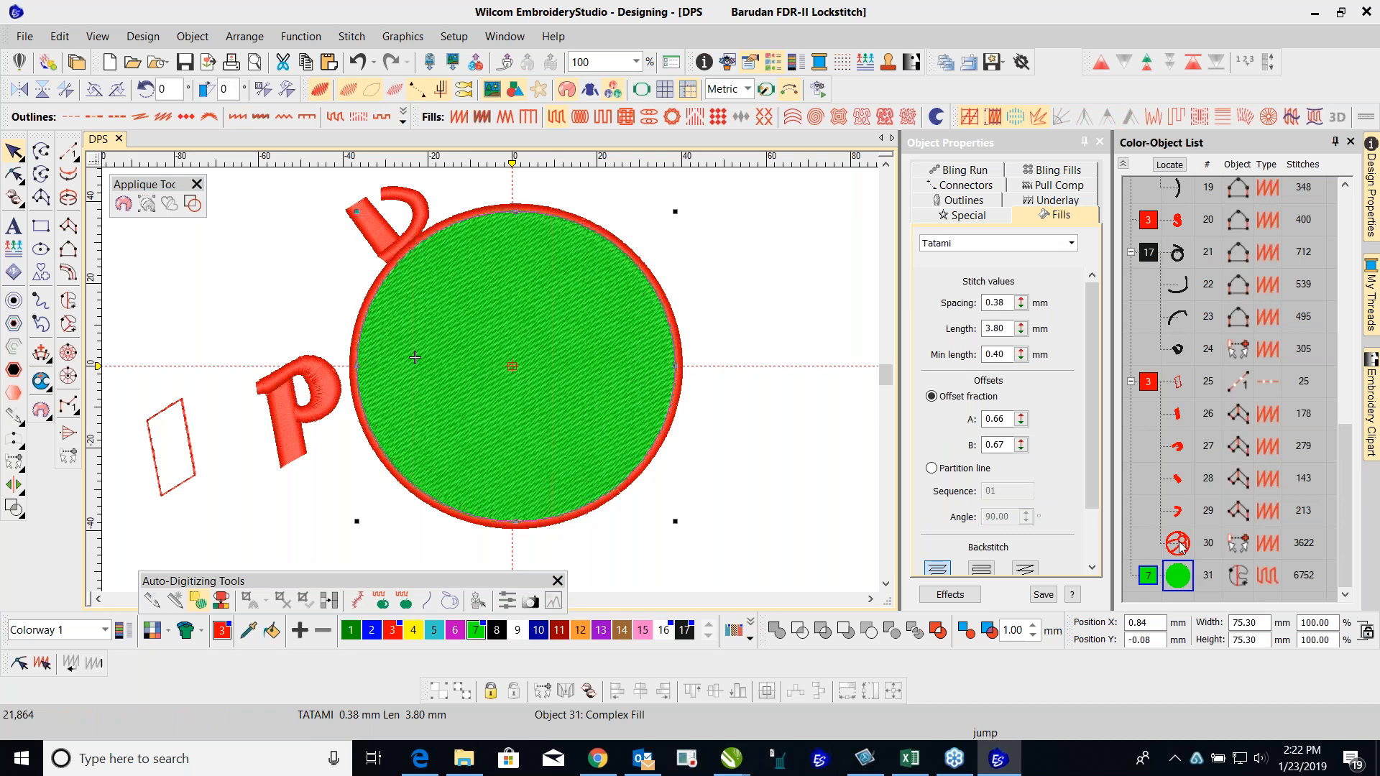
pyautogui.keyDown('ctrl'); pyautogui.click(1179, 546); pyautogui.keyUp('ctrl')
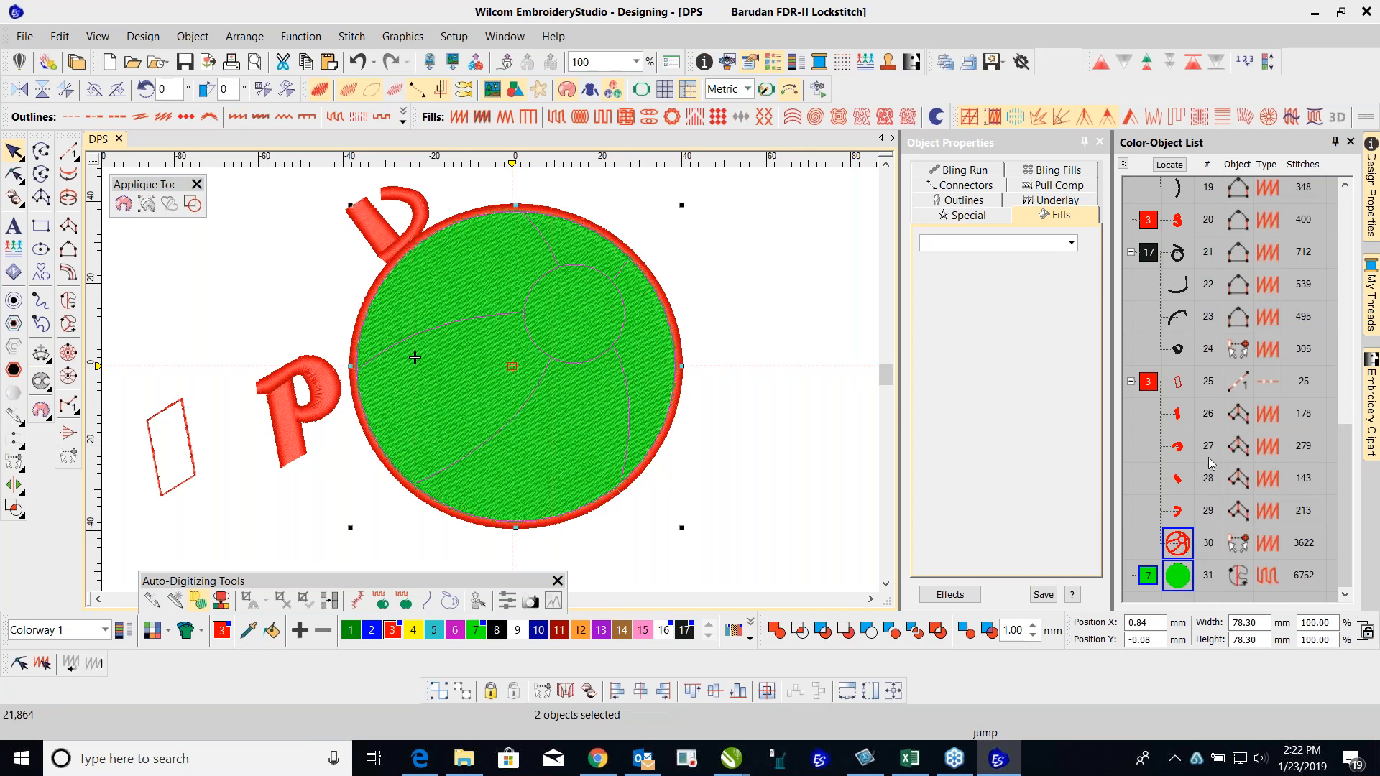
pyautogui.keyDown('ctrl'); pyautogui.click(1179, 222); pyautogui.keyUp('ctrl')
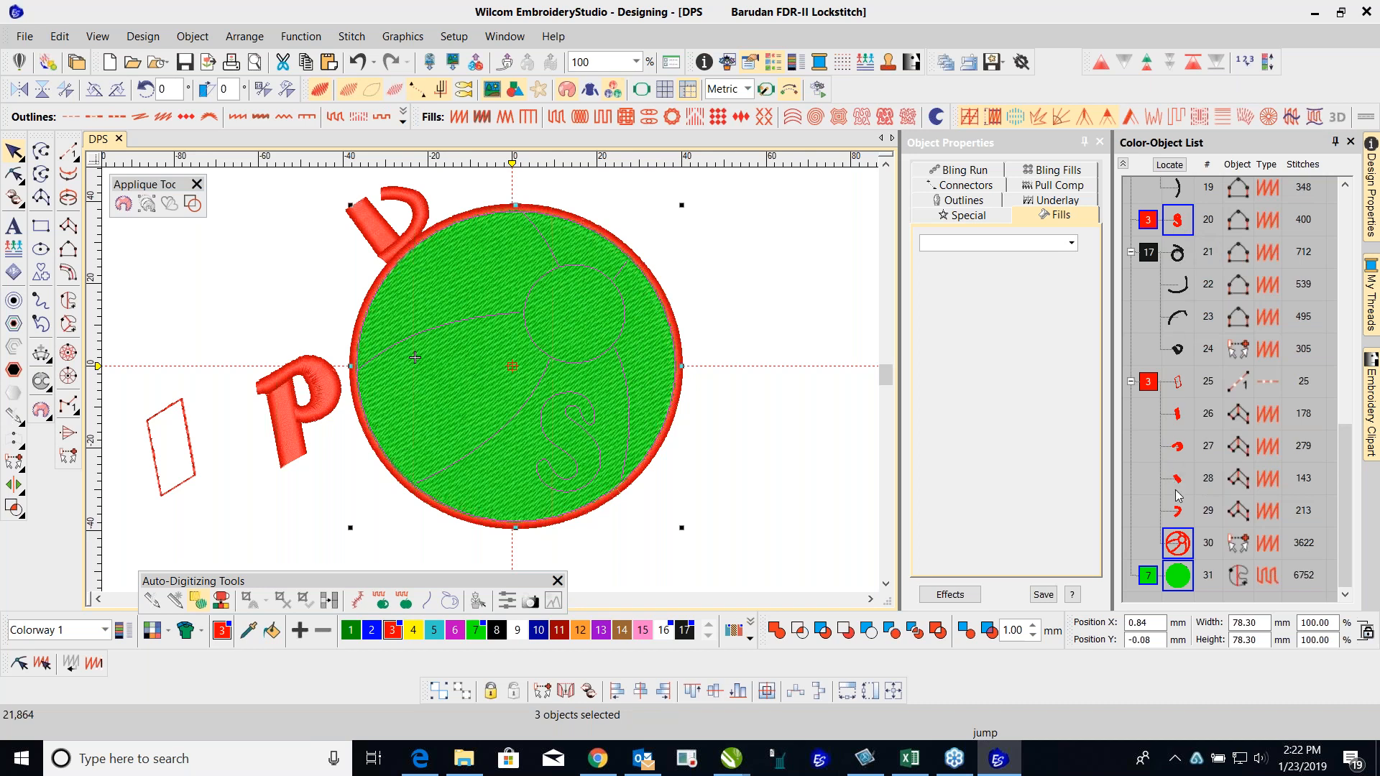
pyautogui.keyDown('ctrl'); pyautogui.click(1179, 415); pyautogui.keyUp('ctrl')
pyautogui.keyDown('ctrl'); pyautogui.click(1179, 447); pyautogui.keyUp('ctrl')
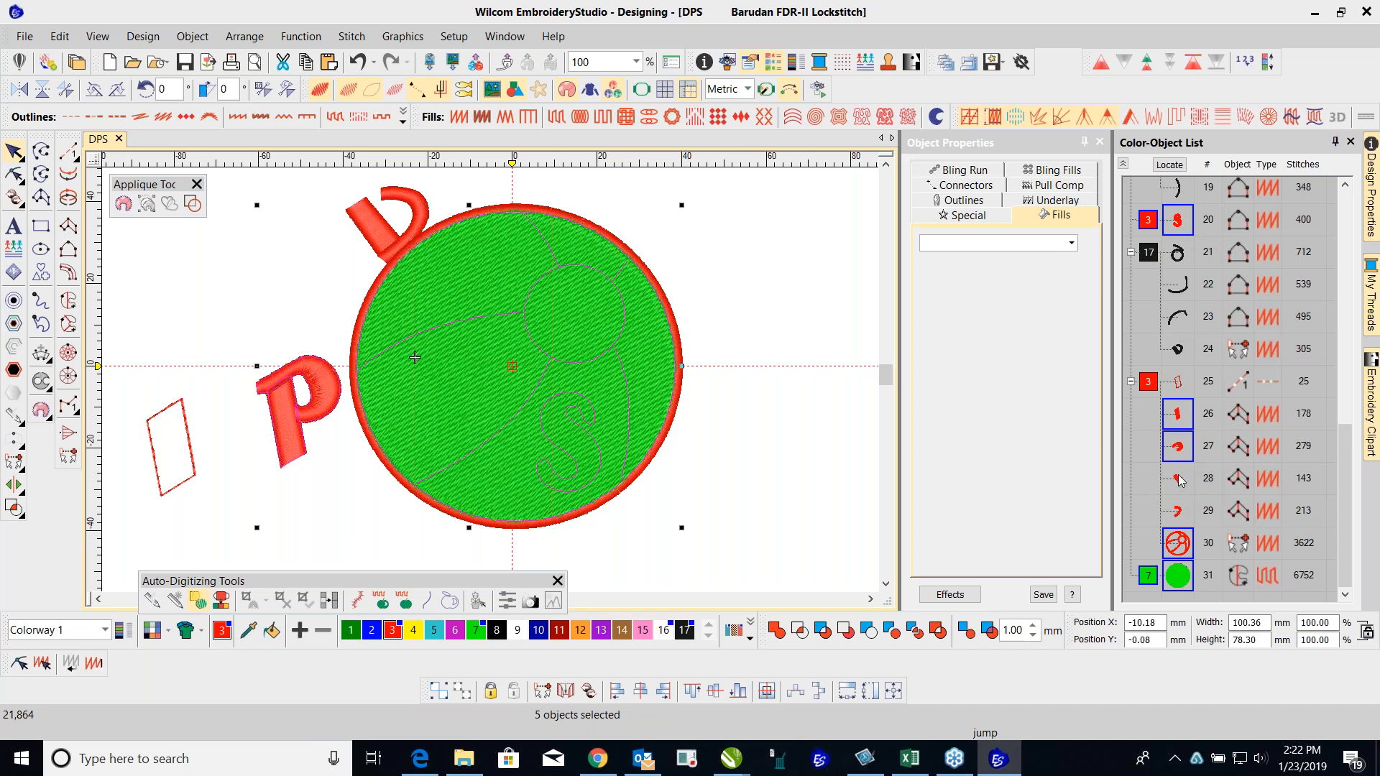
pyautogui.keyDown('ctrl'); pyautogui.click(1178, 479); pyautogui.keyUp('ctrl')
pyautogui.keyDown('ctrl'); pyautogui.click(1178, 513); pyautogui.keyUp('ctrl')
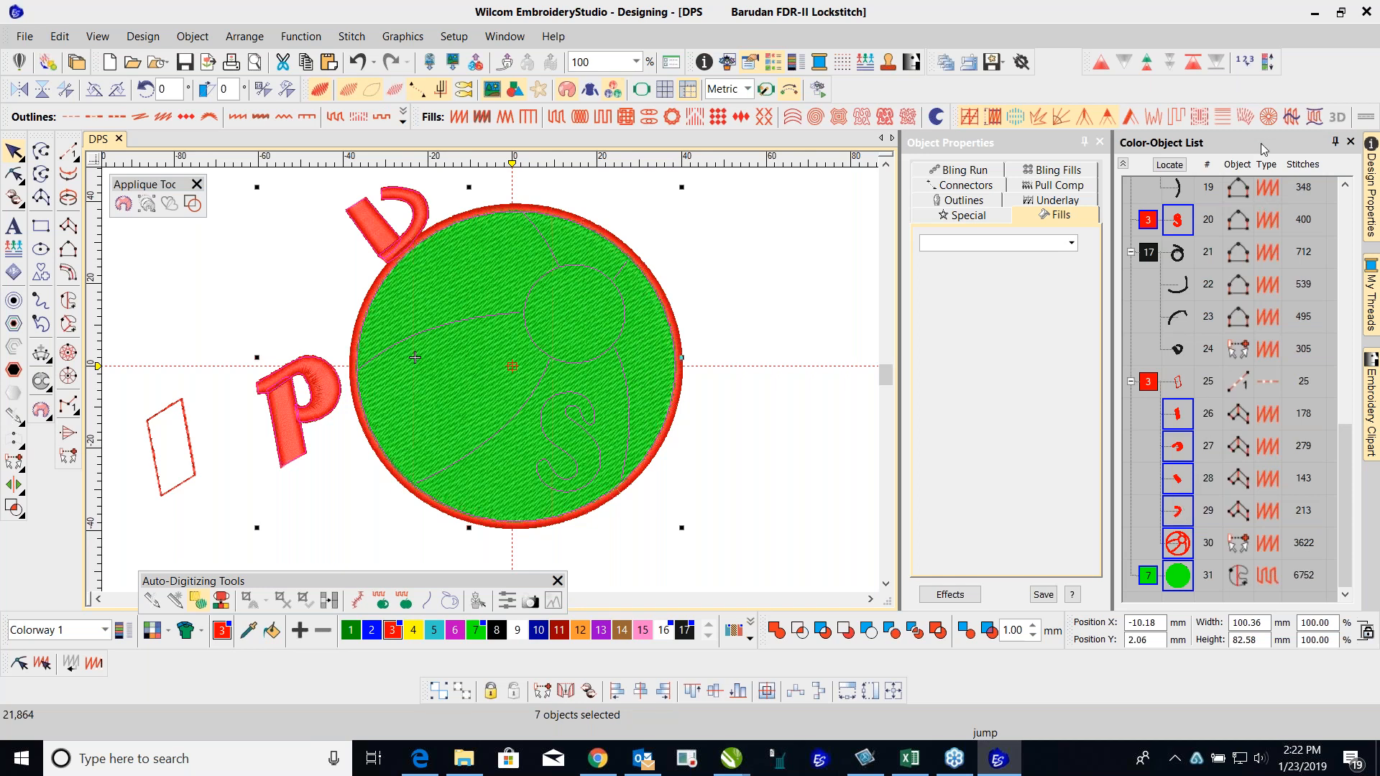
pyautogui.click(1250, 65)
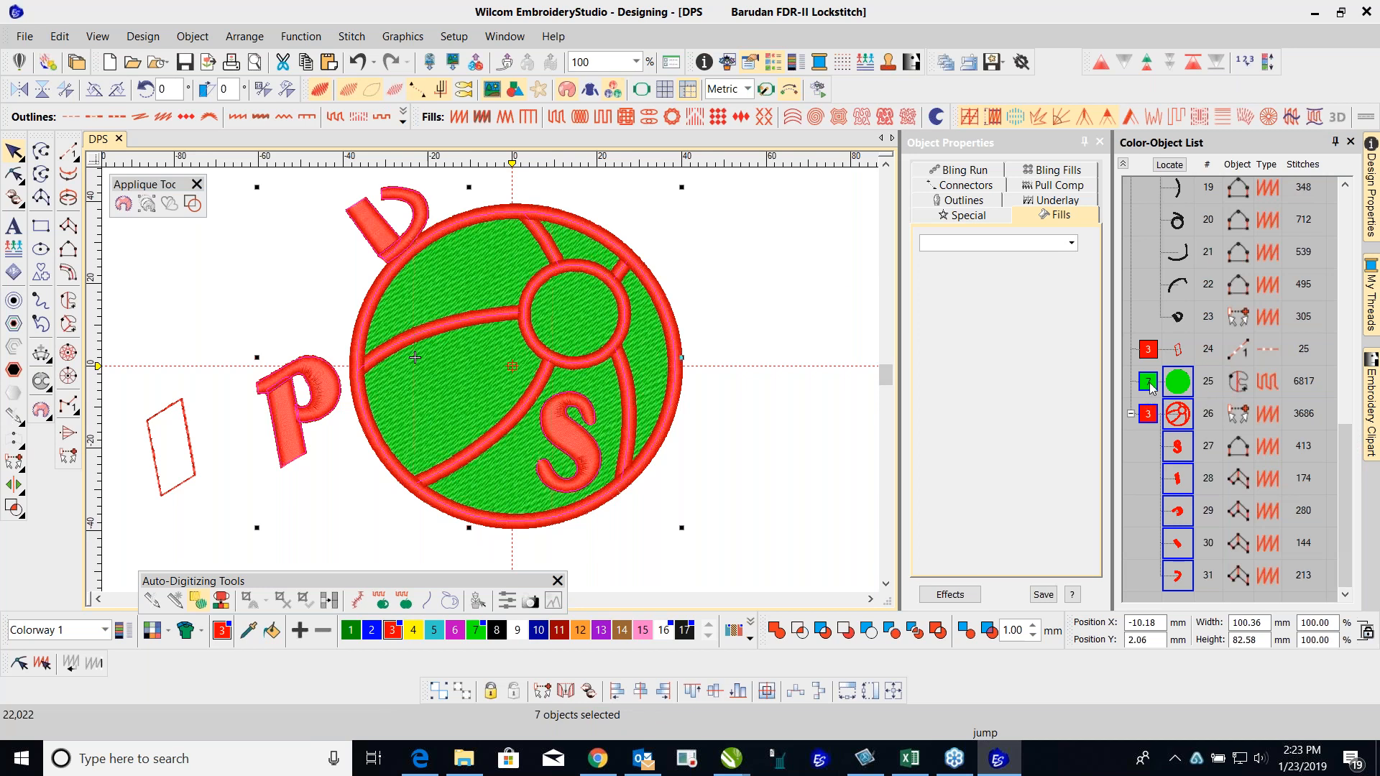
# Step: Add the whole group of original vector shapes to the selected new embroidery objects and hide them all
pyautogui.moveTo(1344, 434); pyautogui.dragTo(1348, 188)
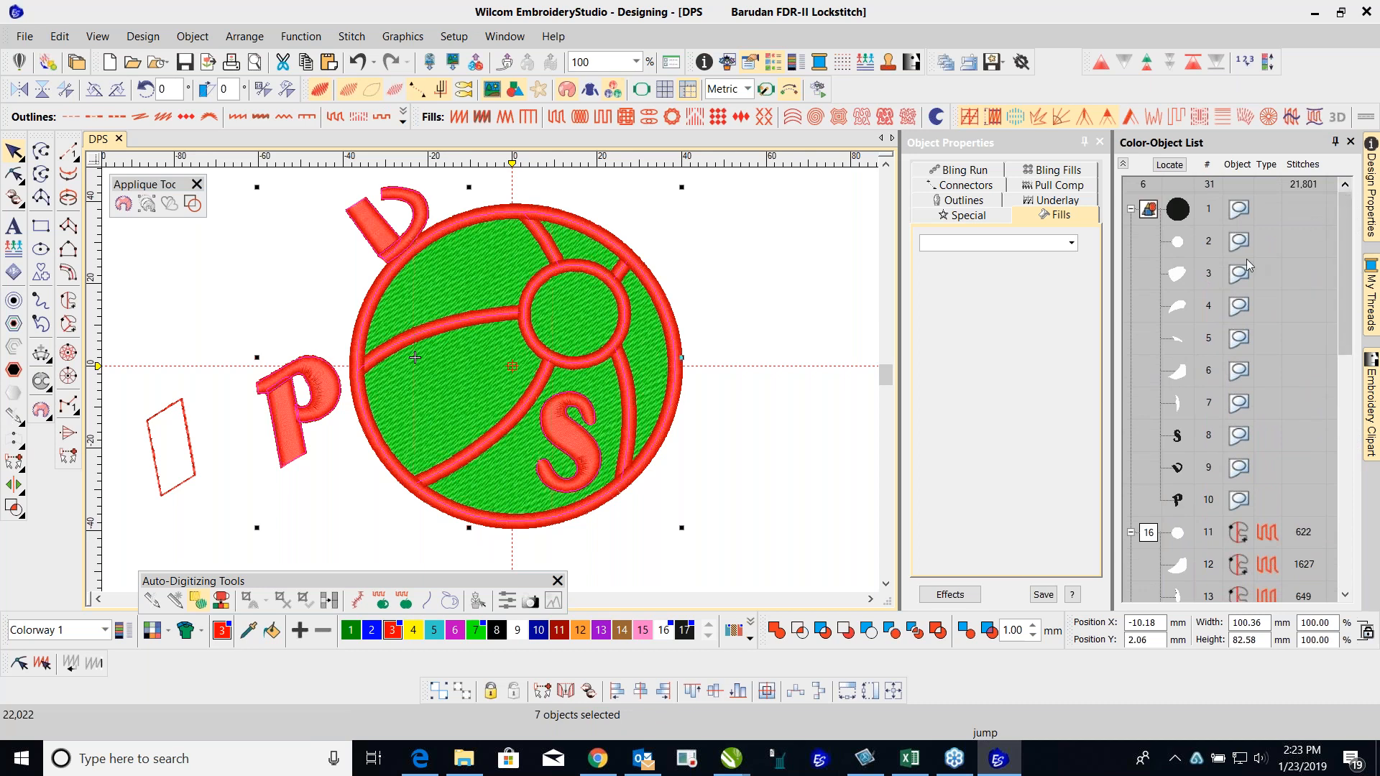
pyautogui.click(1148, 211)
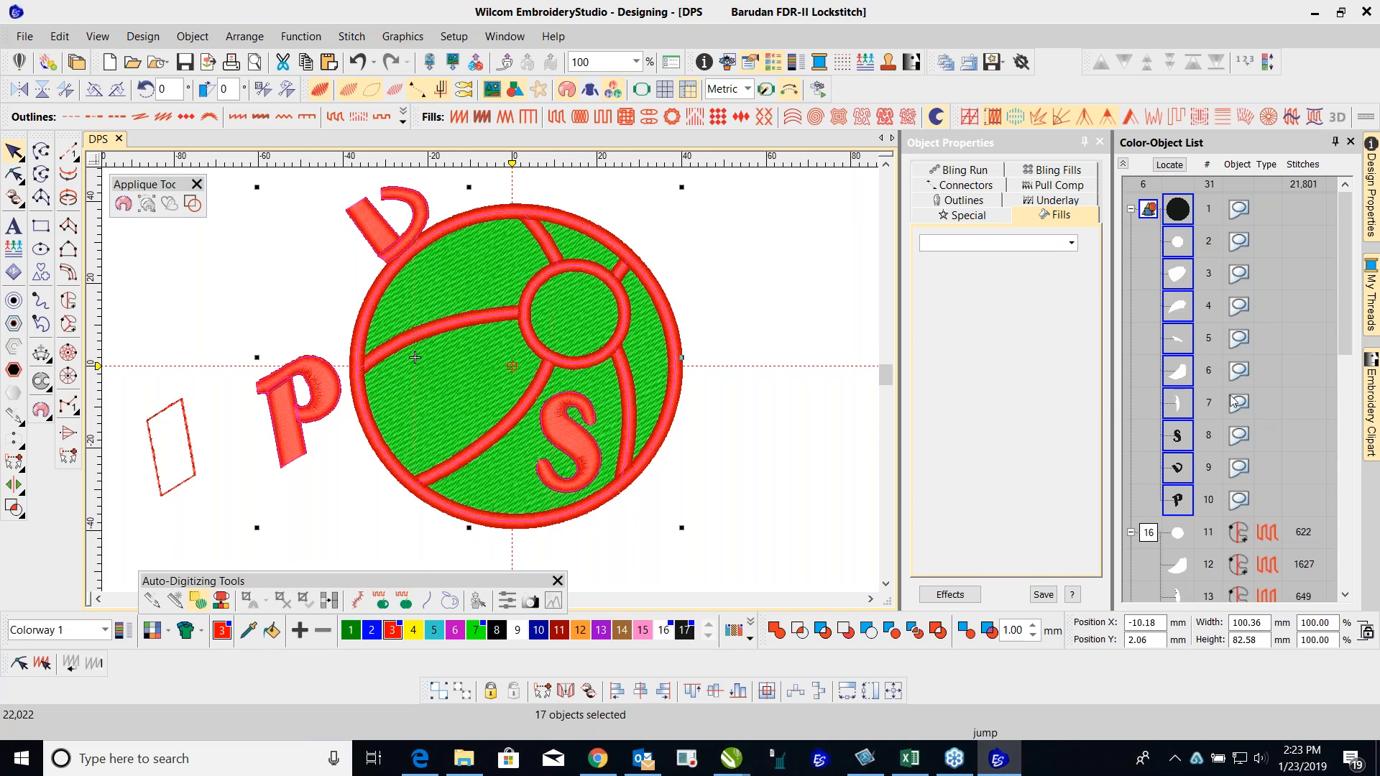
pyautogui.rightClick(1190, 388)
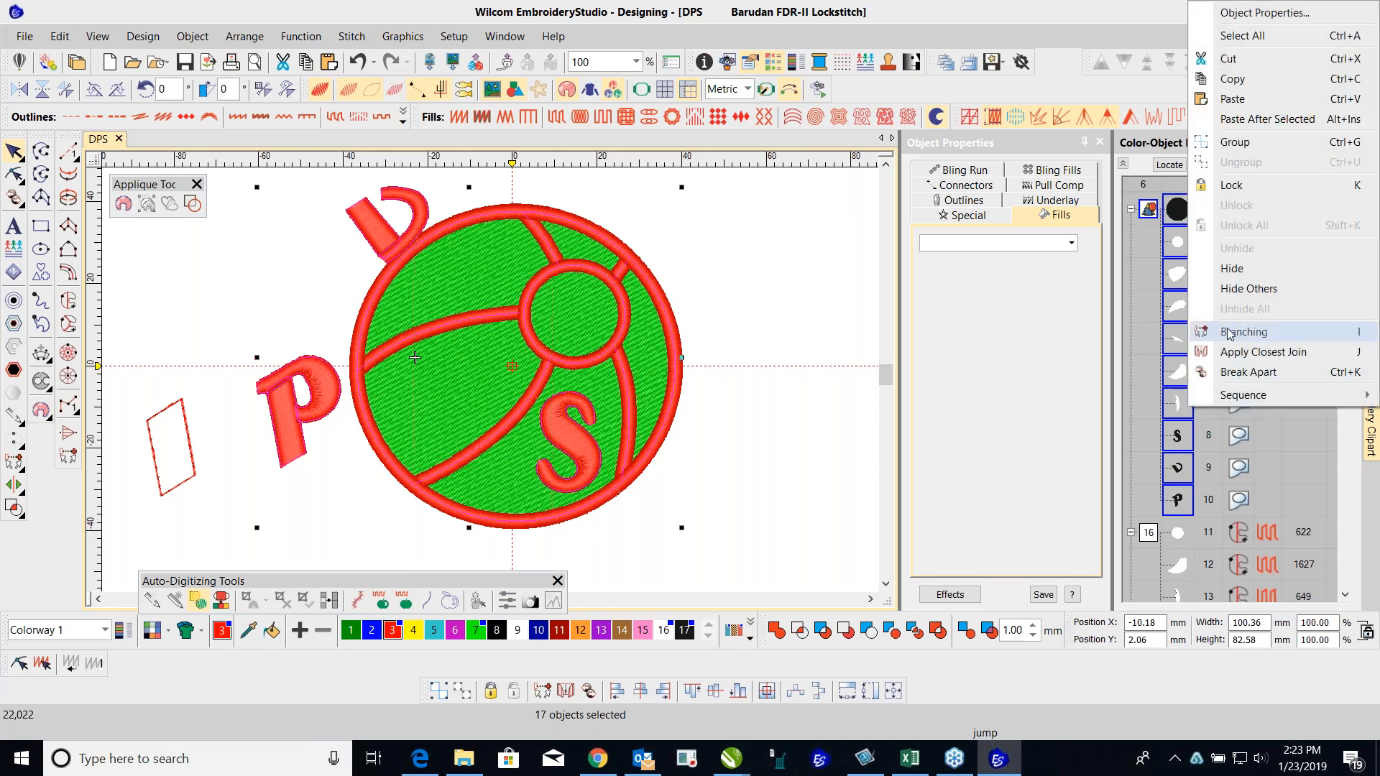
pyautogui.click(1252, 272)
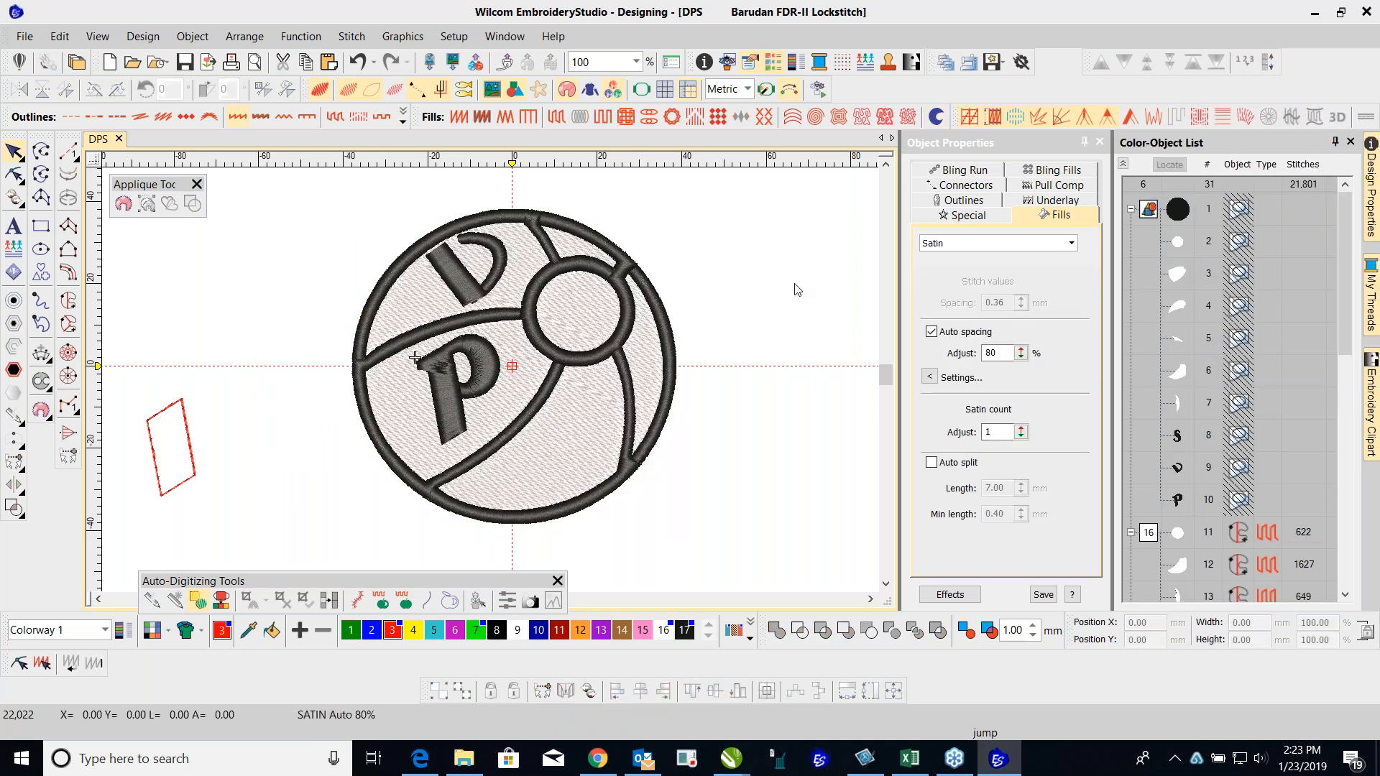
# Step: Delete all the old objects still visible, including the black-and-white stitched logo and the red four-sided outline
pyautogui.scroll(-4, 790, 296)
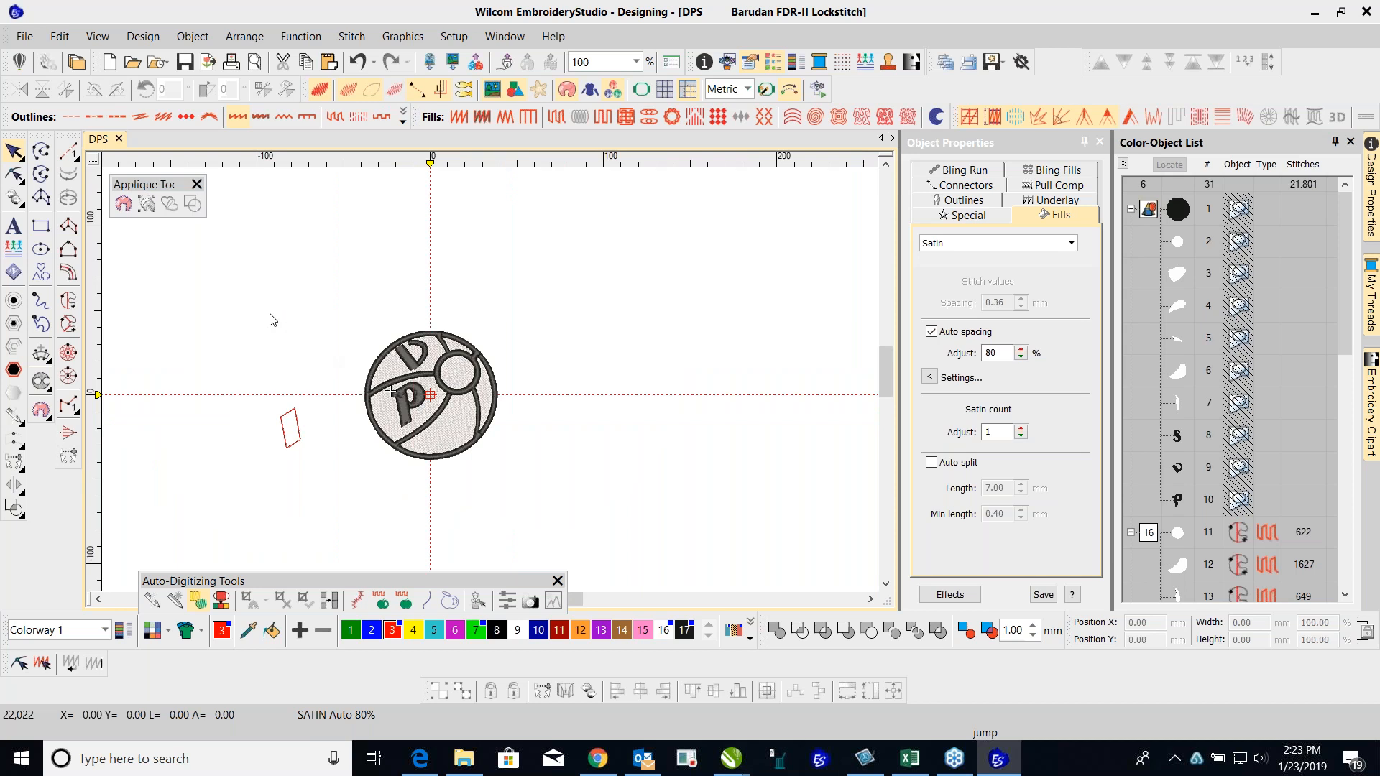
pyautogui.moveTo(213, 293); pyautogui.dragTo(554, 510)
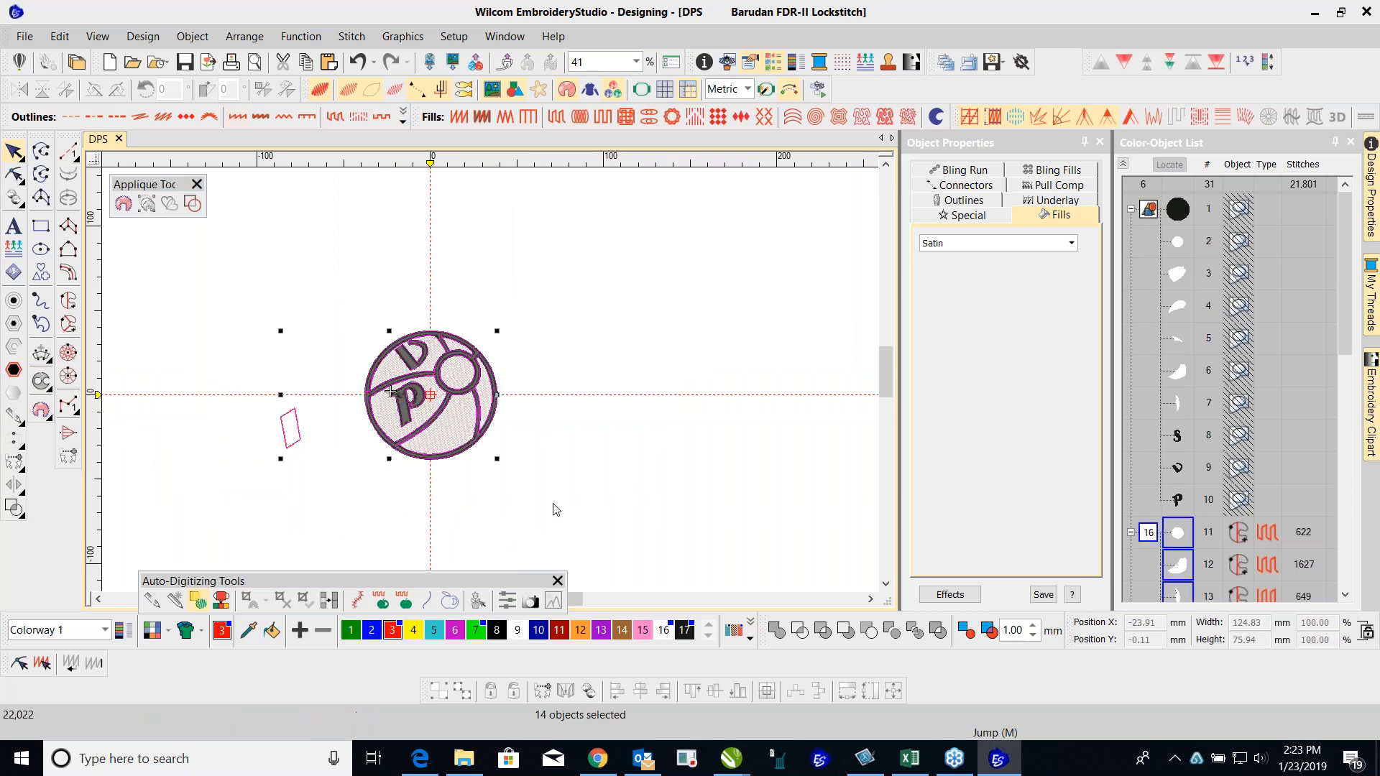
pyautogui.press('Delete')
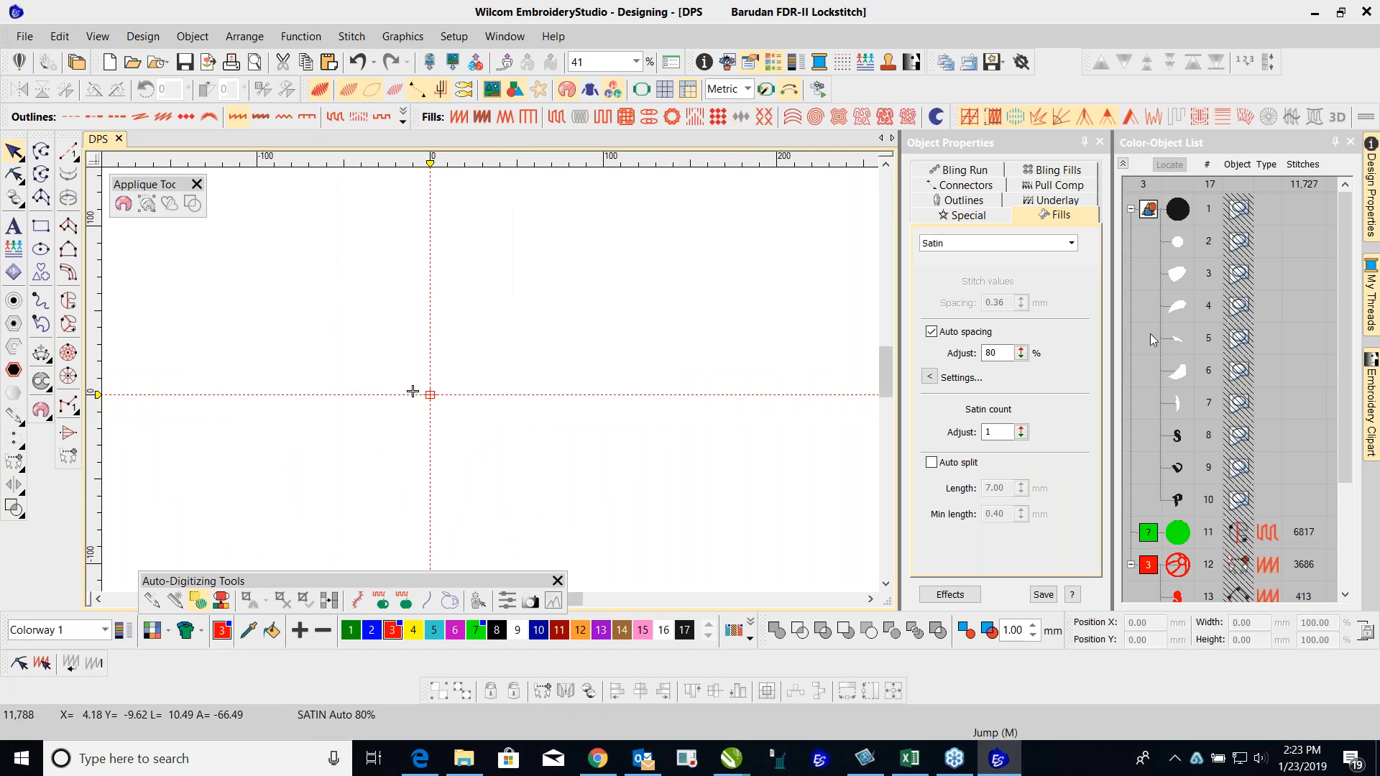
# Step: Unhide all the hidden vector shapes and new embroidery objects, and clear the selection
pyautogui.click(1177, 372)
pyautogui.rightClick(1177, 374)
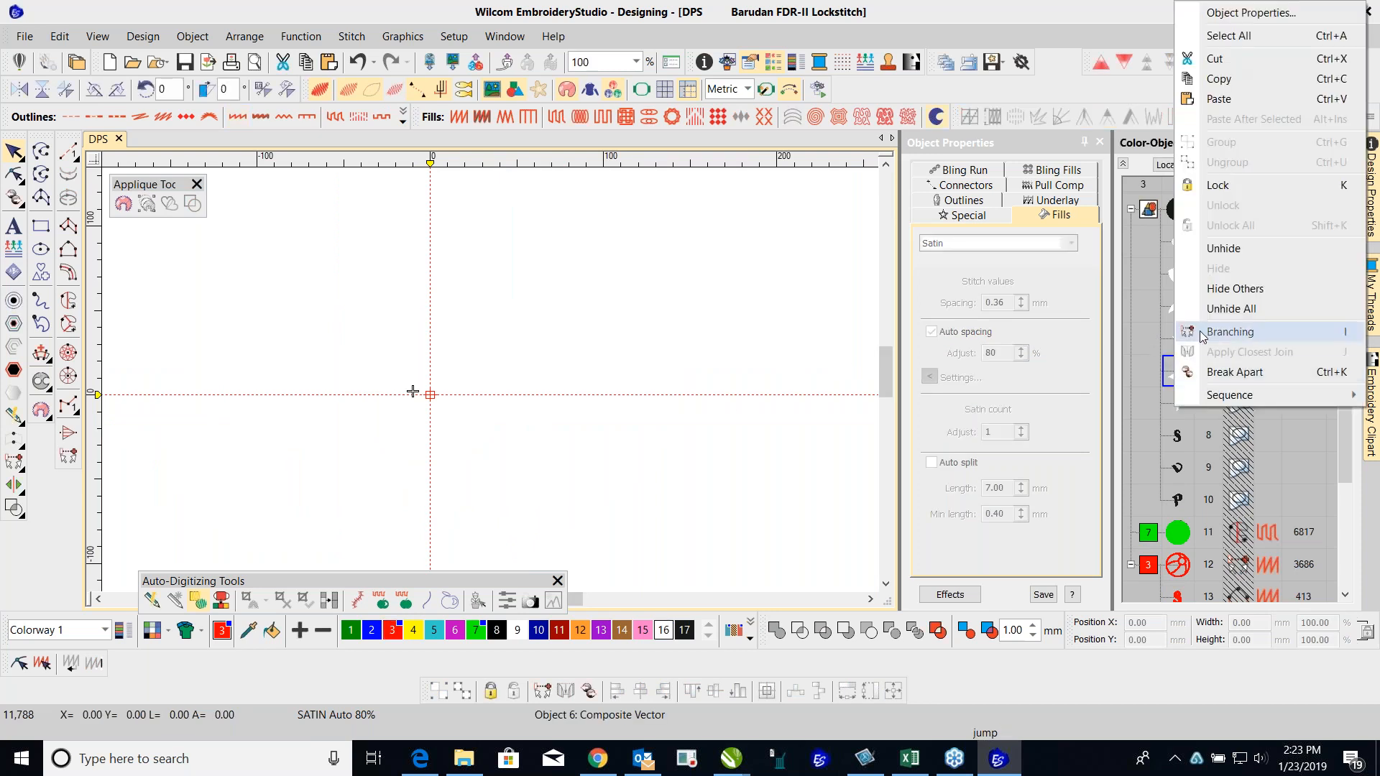
pyautogui.click(1236, 309)
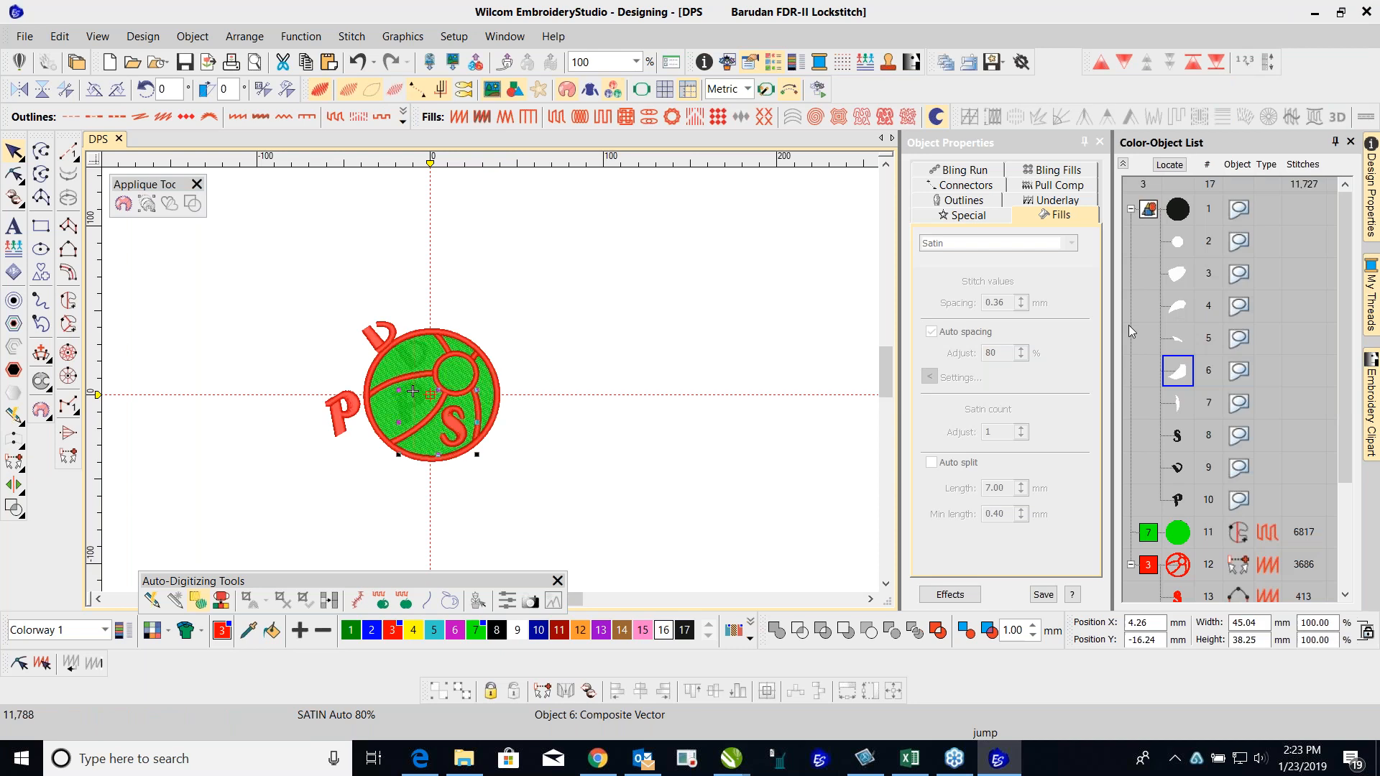
pyautogui.click(719, 319)
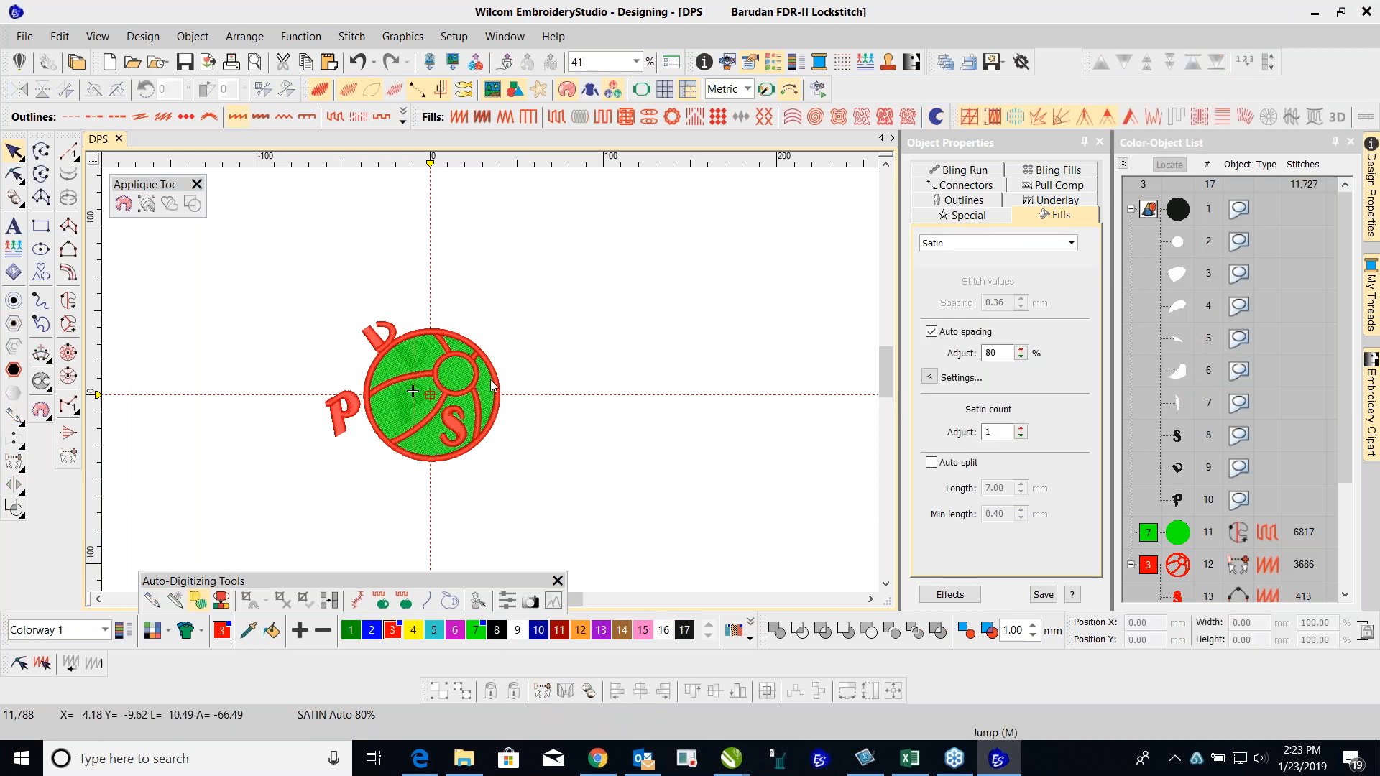
pyautogui.scroll(3, 491, 386)
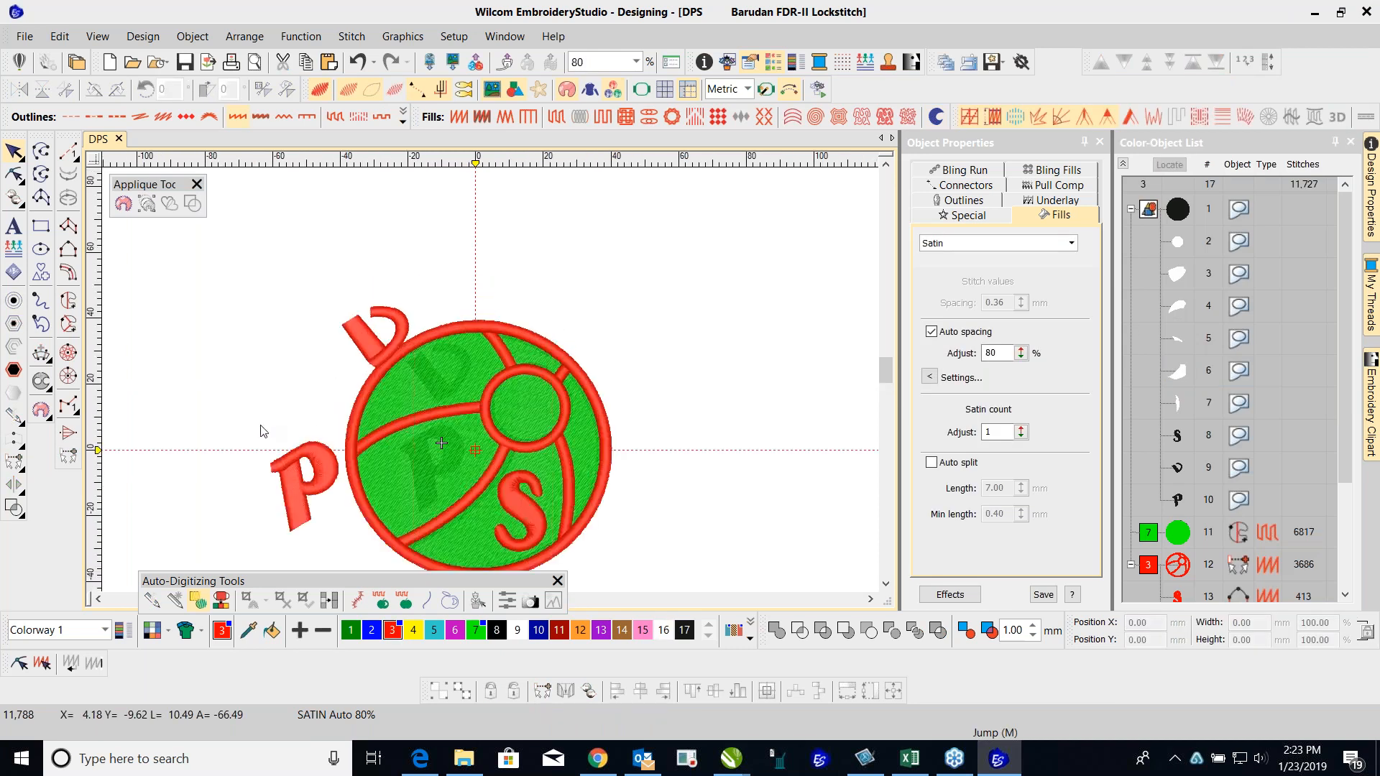
# Step: Move the stitched letters P and D onto their matching artwork letters inside the circle, with stitches hidden during placement and shown again
pyautogui.press('s')
pyautogui.moveTo(255, 429); pyautogui.dragTo(441, 478)
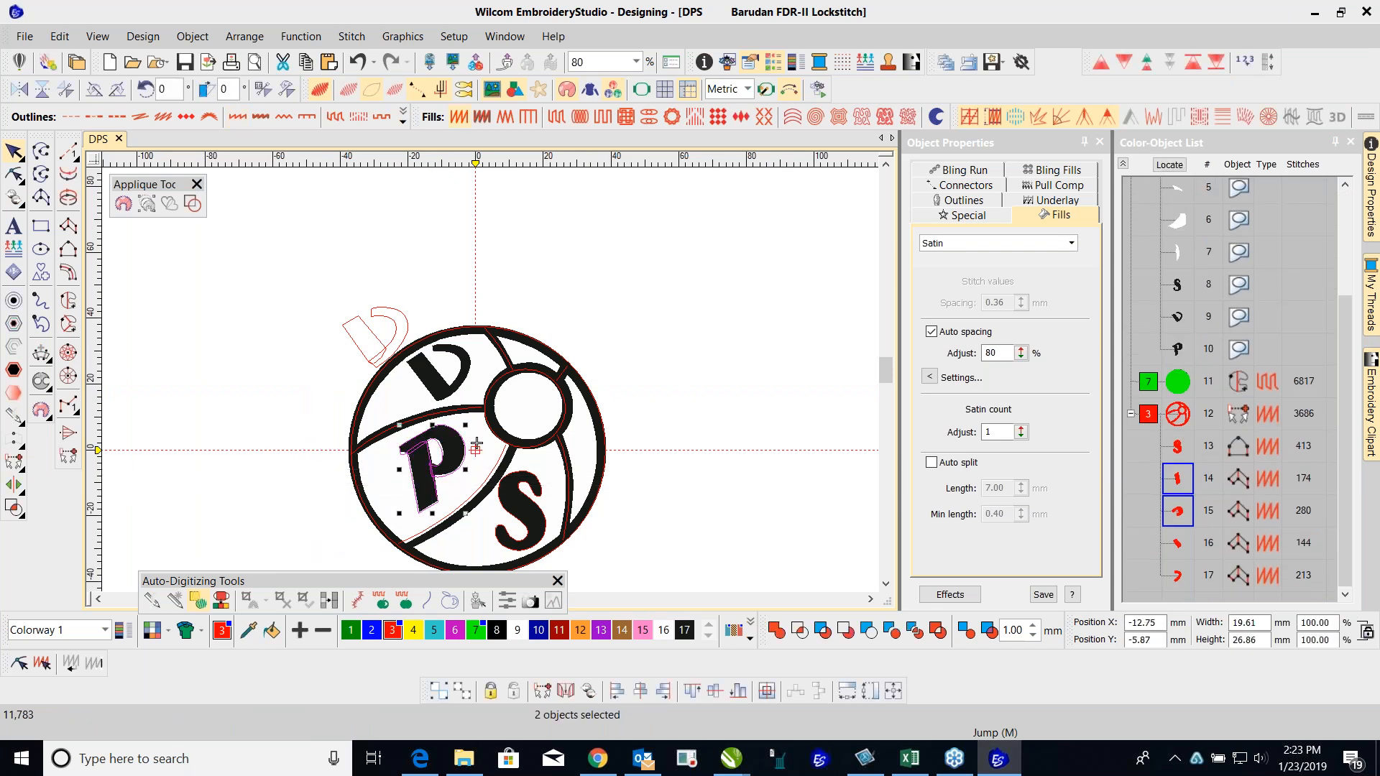
pyautogui.moveTo(335, 287); pyautogui.dragTo(462, 377)
pyautogui.click(431, 268)
pyautogui.press('s')
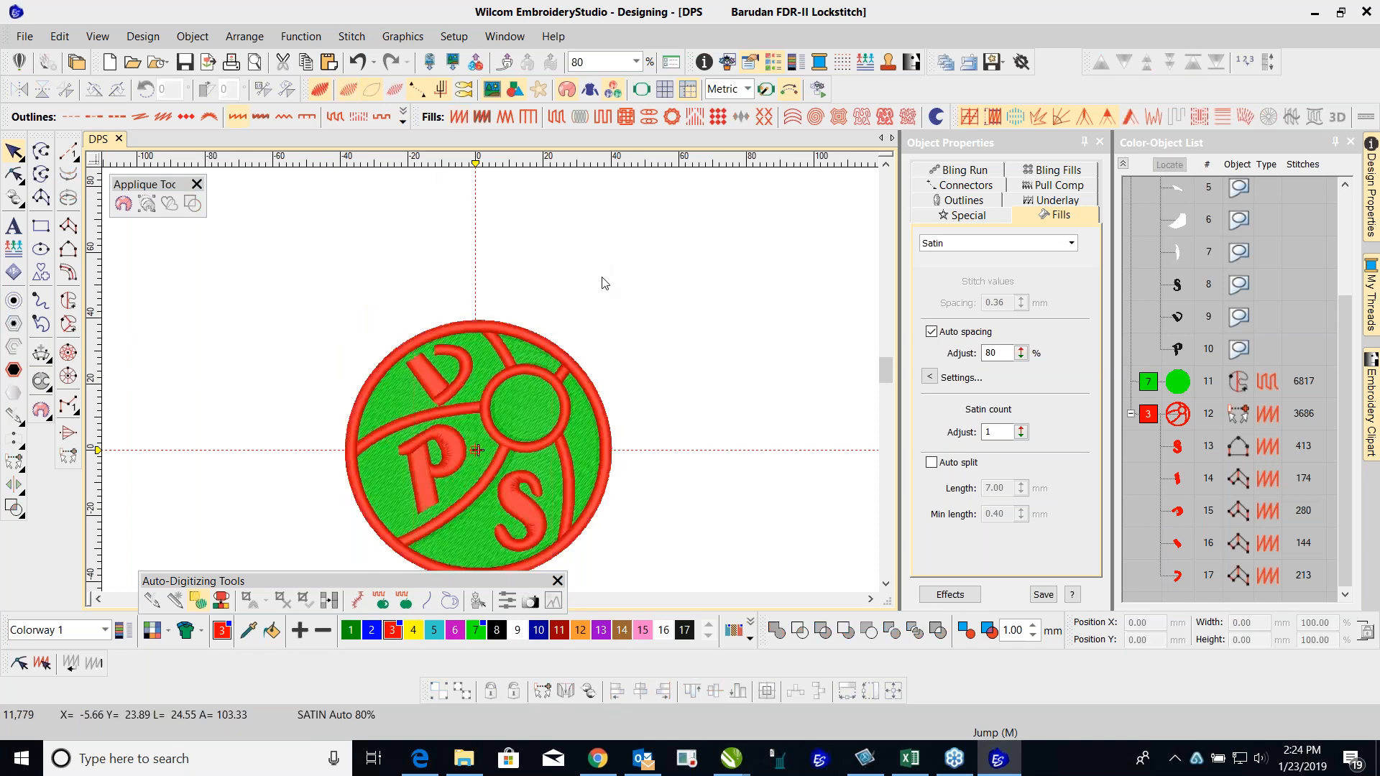
# Step: Recolor the circle fill to white (color 9) and the outlines and letters to black (color 8), and save the design
pyautogui.click(1150, 380)
pyautogui.click(517, 630)
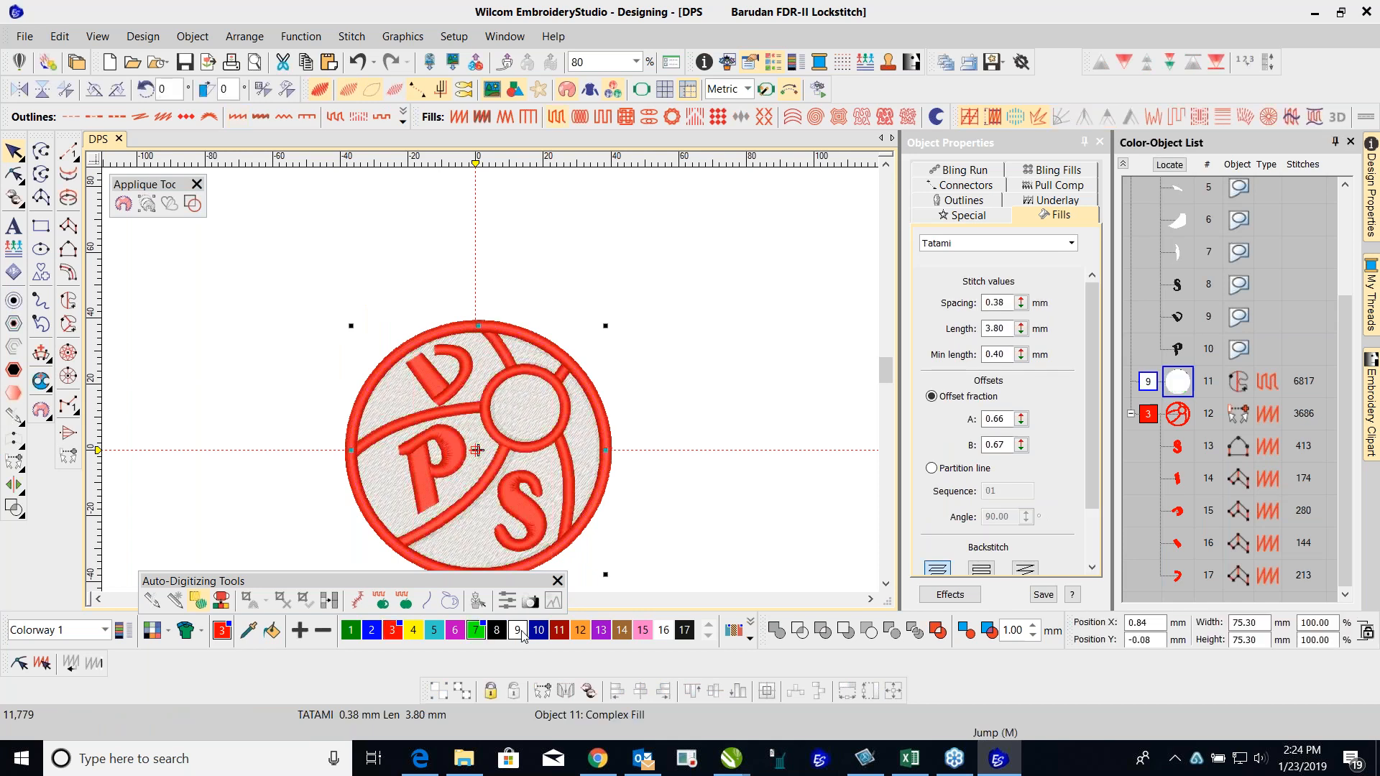
pyautogui.click(1148, 414)
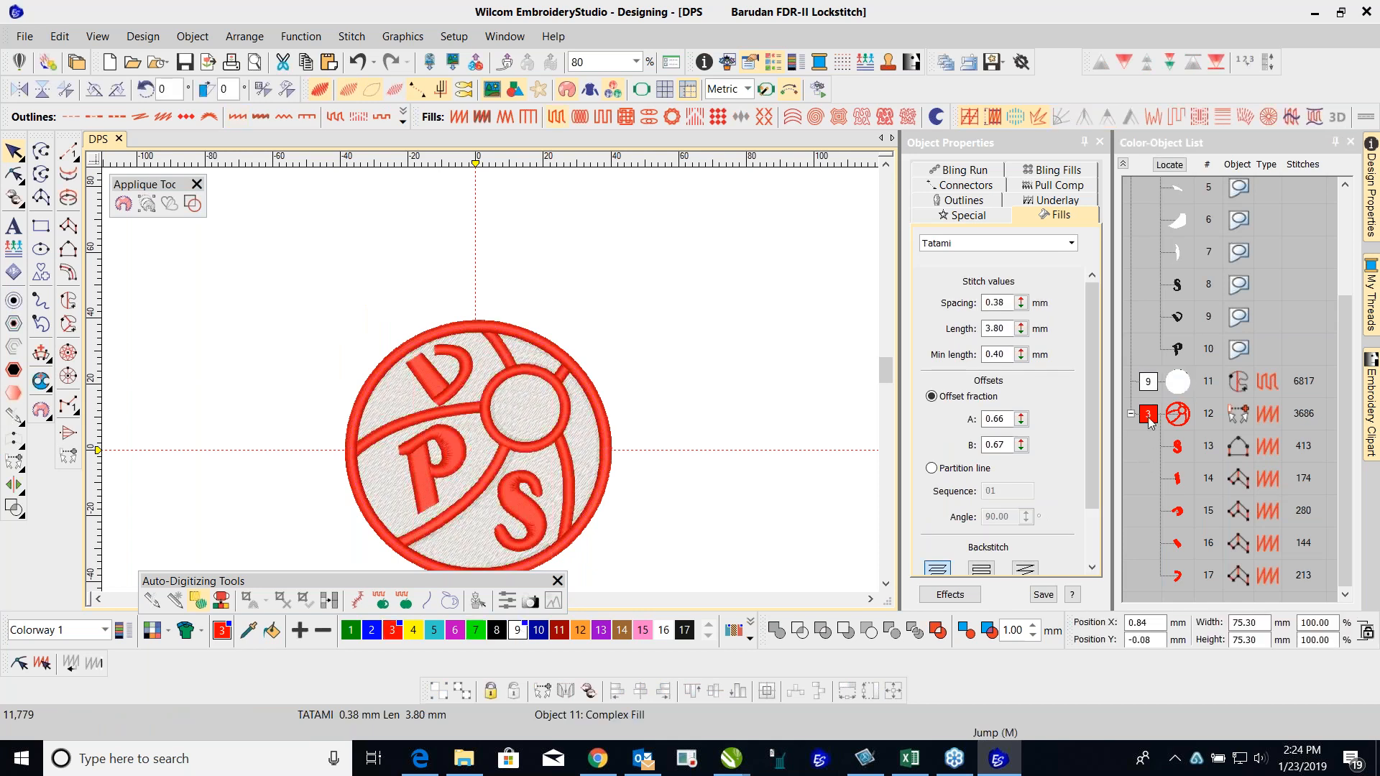
pyautogui.click(497, 630)
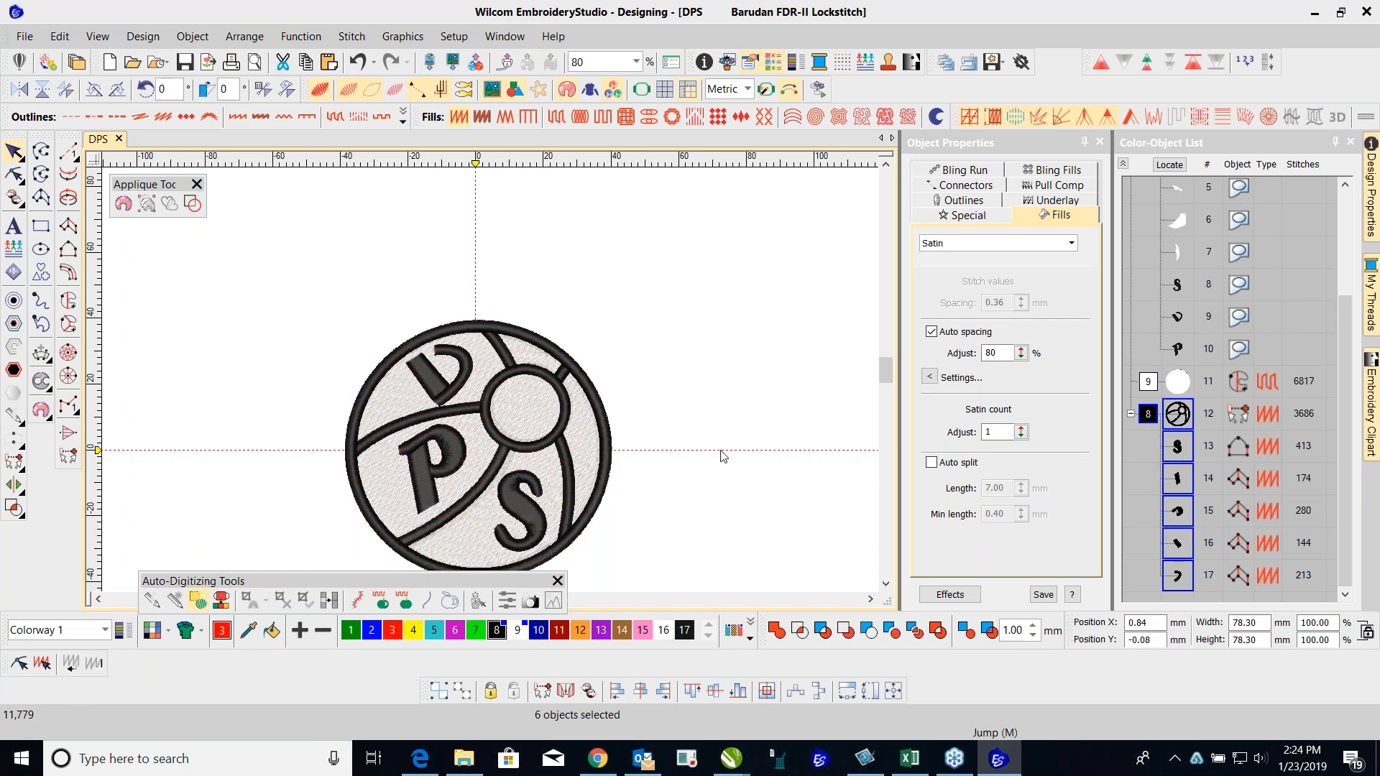
pyautogui.click(724, 456)
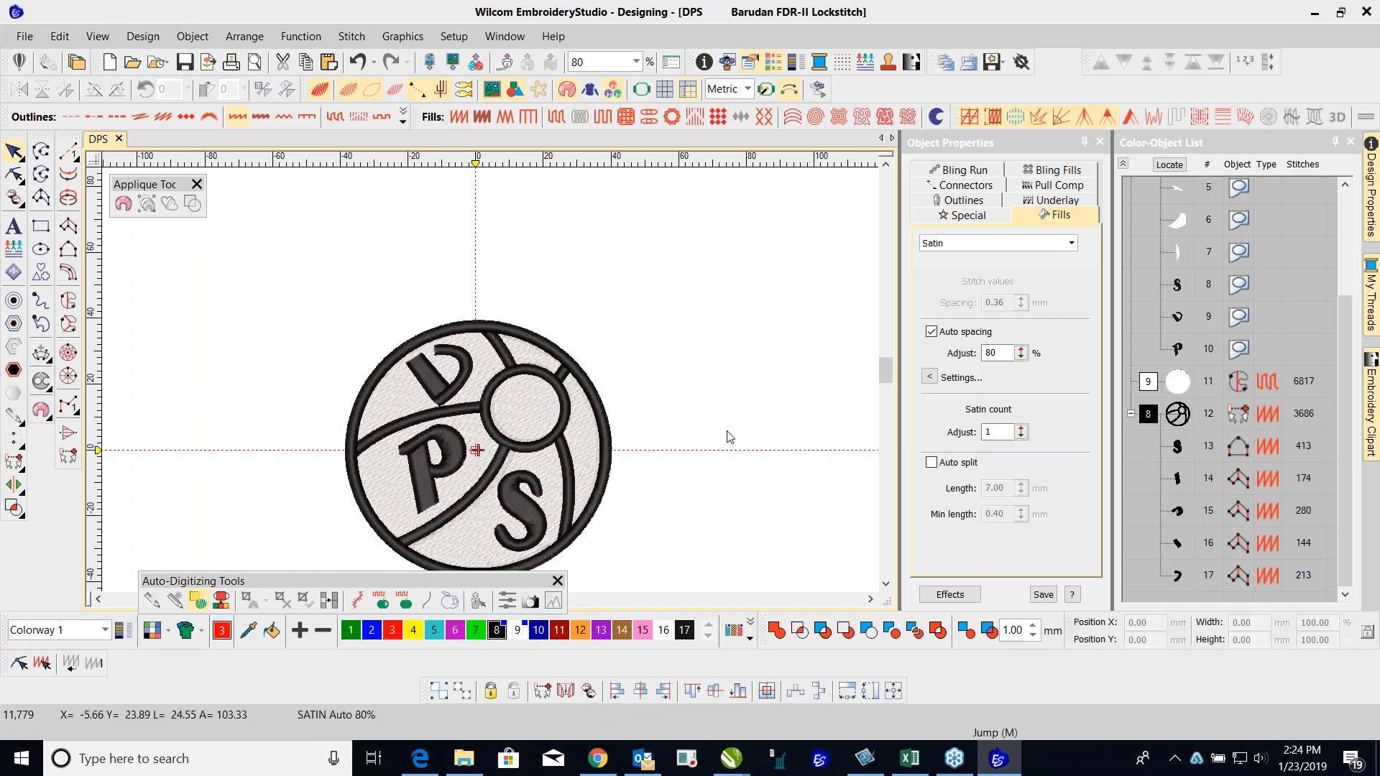
pyautogui.click(184, 63)
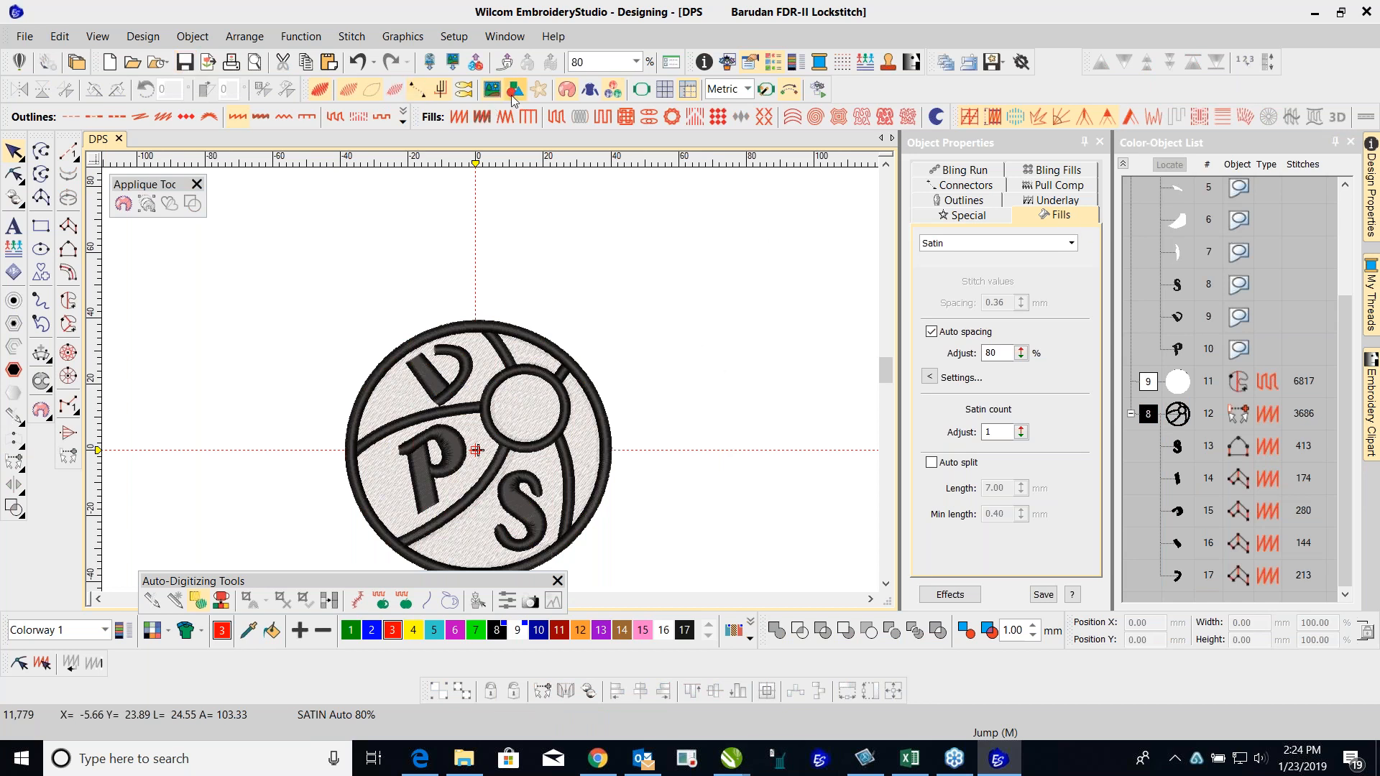
# Step: Center the whole stitched logo on the origin by setting its X and Y position to 0
pyautogui.scroll(-2, 514, 245)
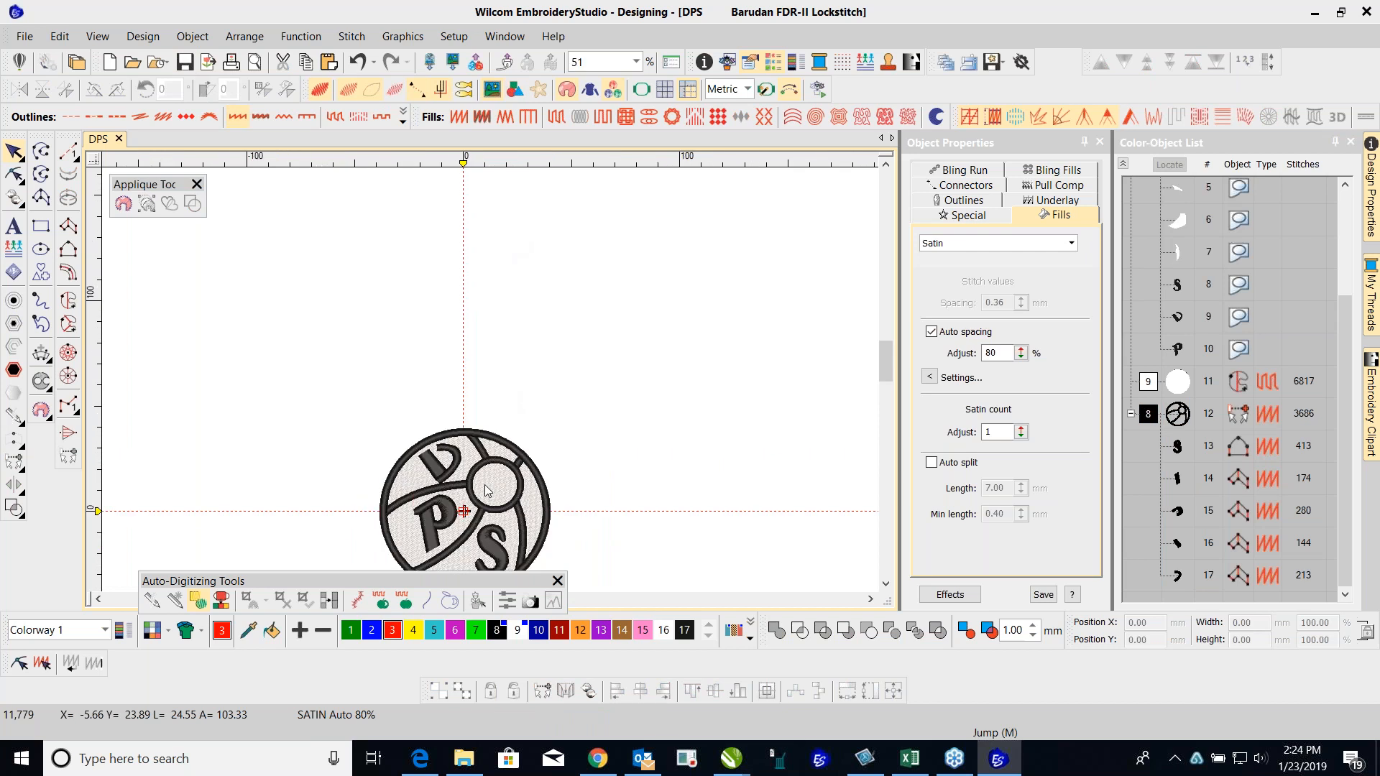
pyautogui.press('0')
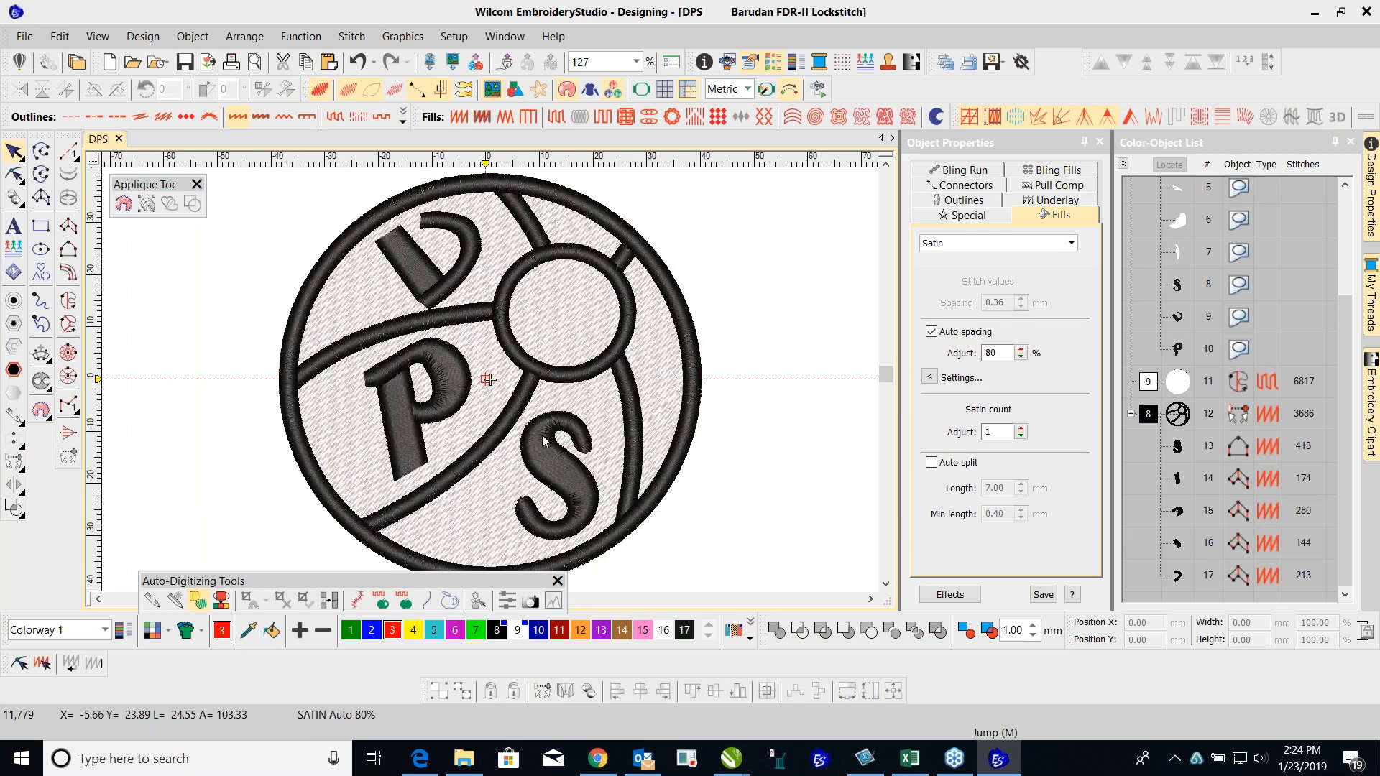
pyautogui.scroll(-2, 396, 282)
pyautogui.moveTo(284, 191); pyautogui.dragTo(662, 526)
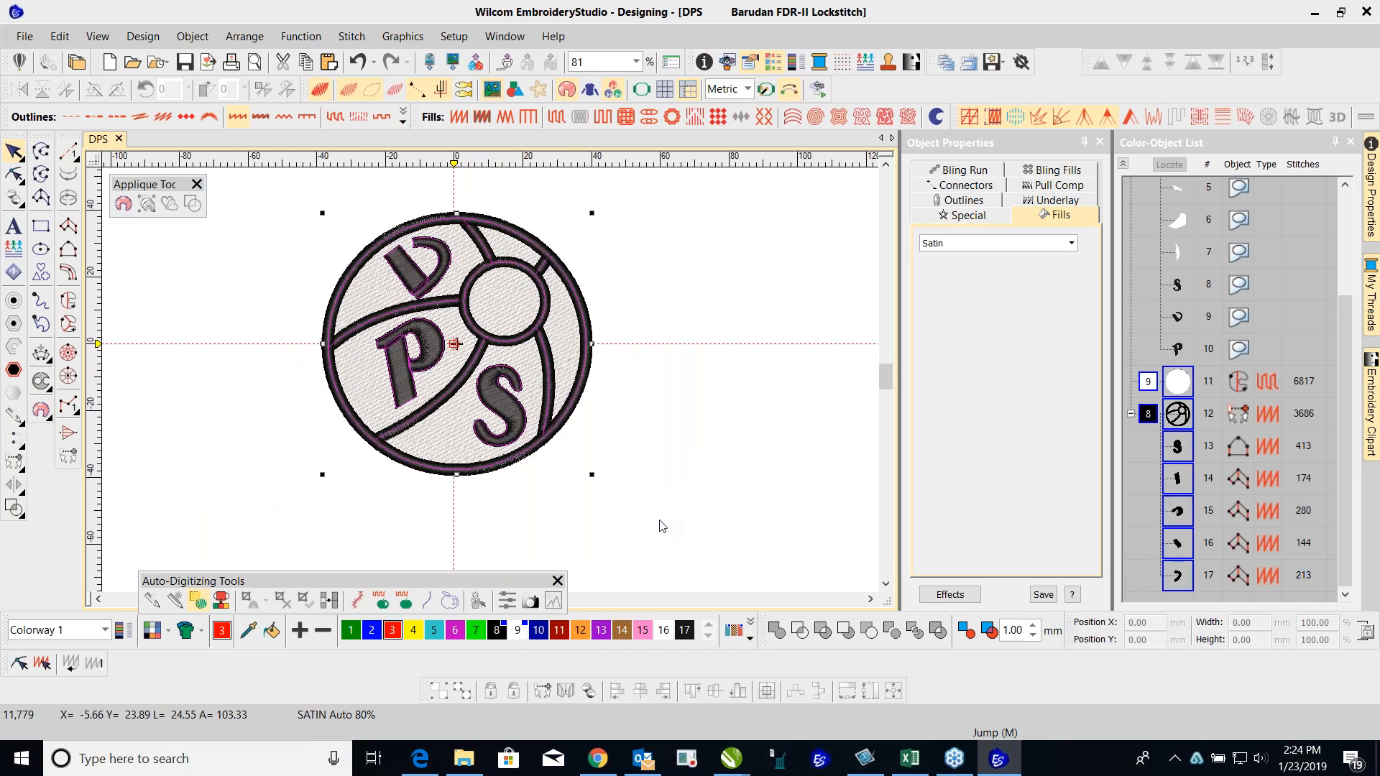
pyautogui.moveTo(1155, 623); pyautogui.dragTo(1098, 625)
pyautogui.write('0')
pyautogui.press('Tab')
pyautogui.write('0')
pyautogui.press('Return')
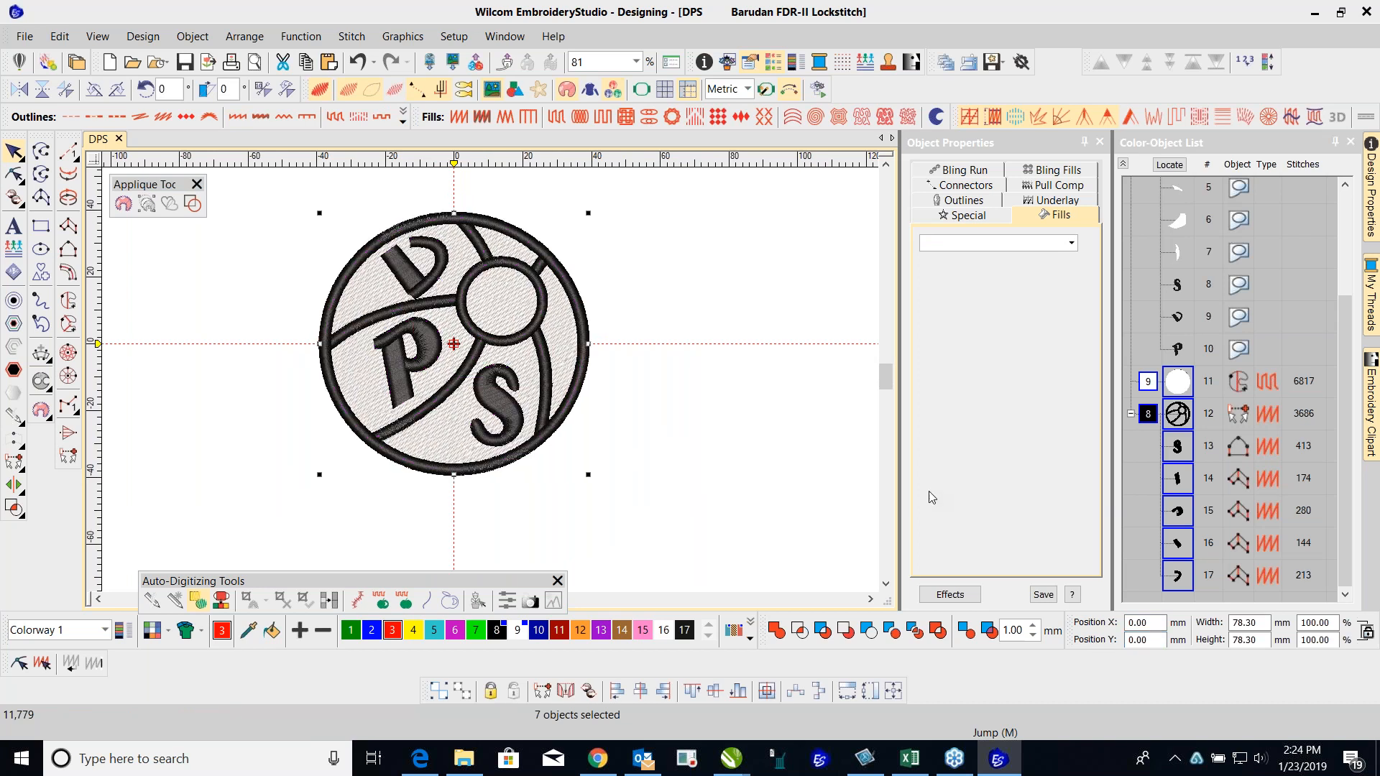
pyautogui.click(747, 293)
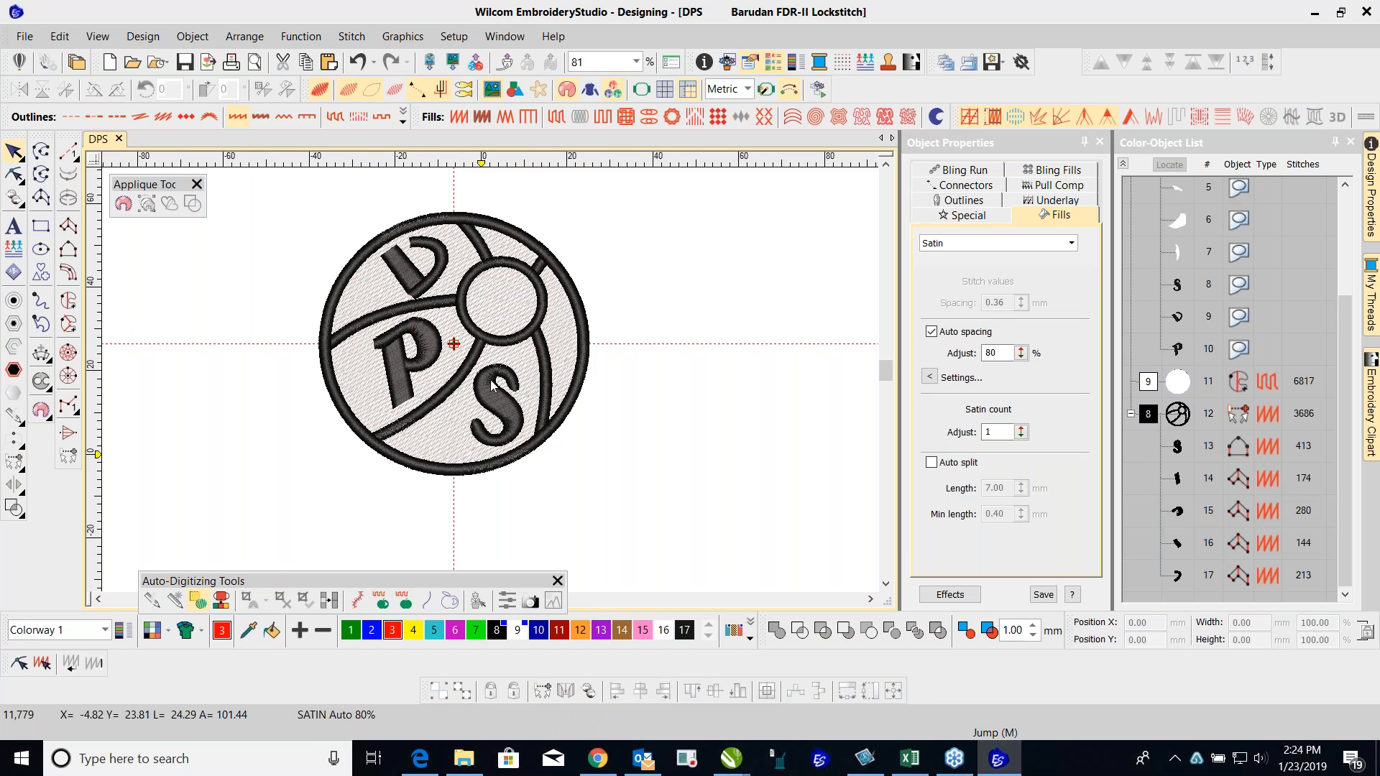
# Step: Dock the floating Auto-Digitizing Tools toolbar alongside the other toolbars
pyautogui.scroll(1, 480, 457)
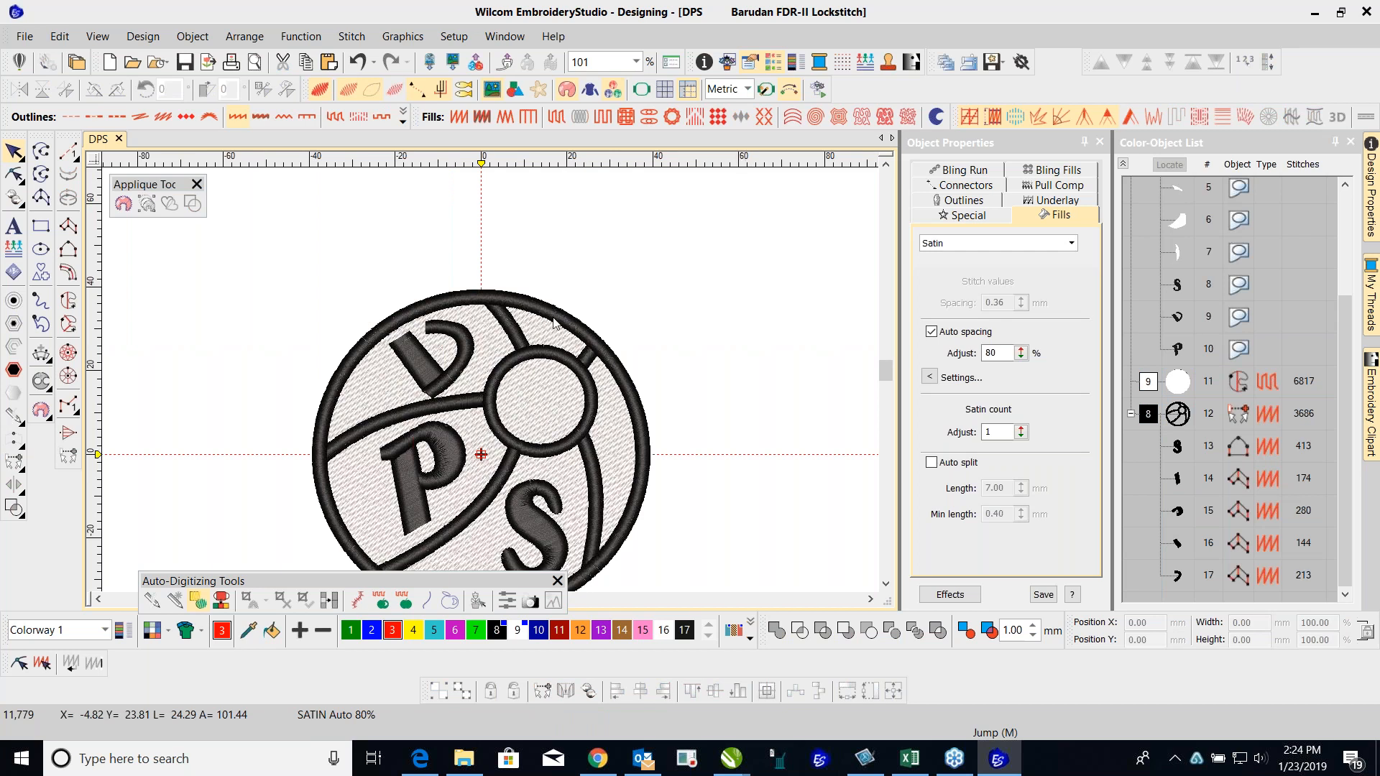
pyautogui.moveTo(347, 565); pyautogui.dragTo(308, 668)
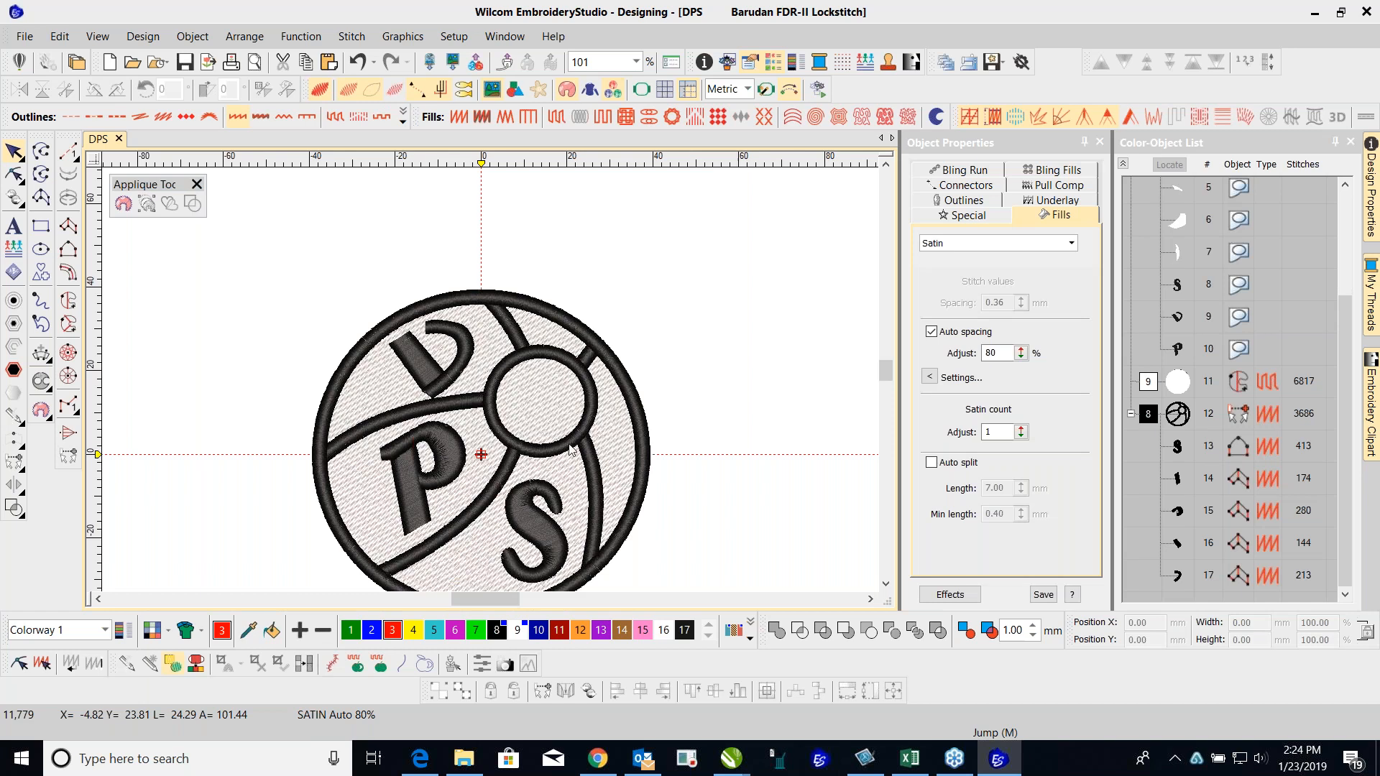
# Step: Preview the start of the design's sewing sequence in Stitch Player at 1860 stitches per minute, and return to the full design
pyautogui.click(817, 89)
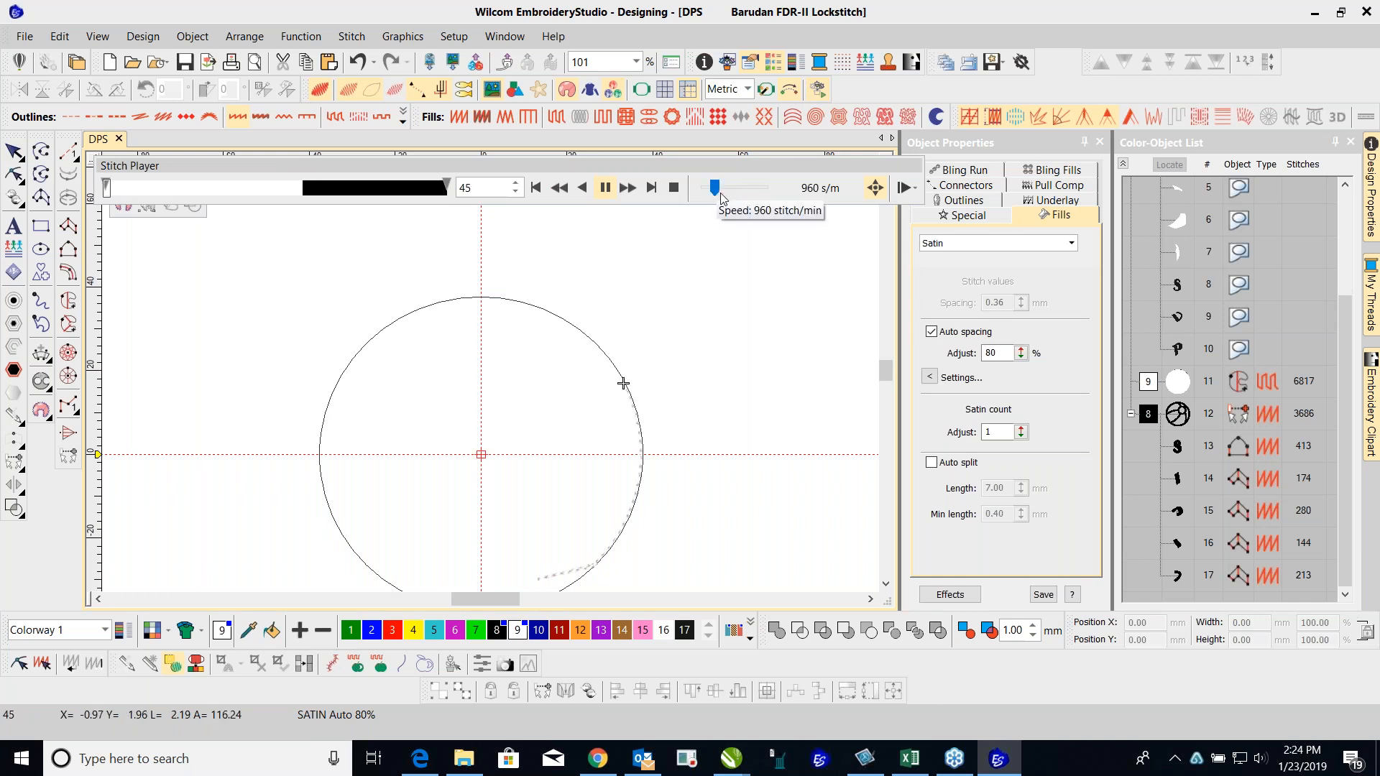
pyautogui.moveTo(720, 189); pyautogui.dragTo(730, 192)
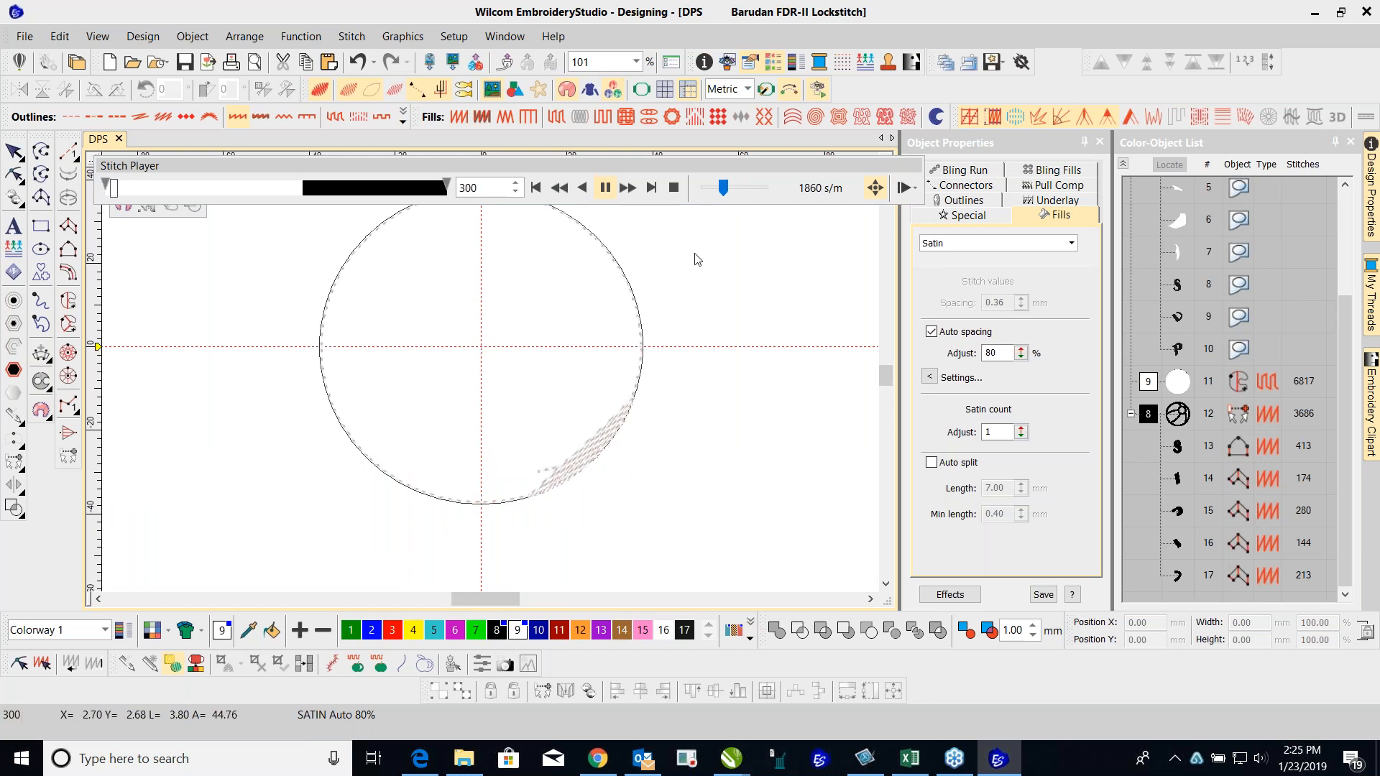
pyautogui.click(605, 188)
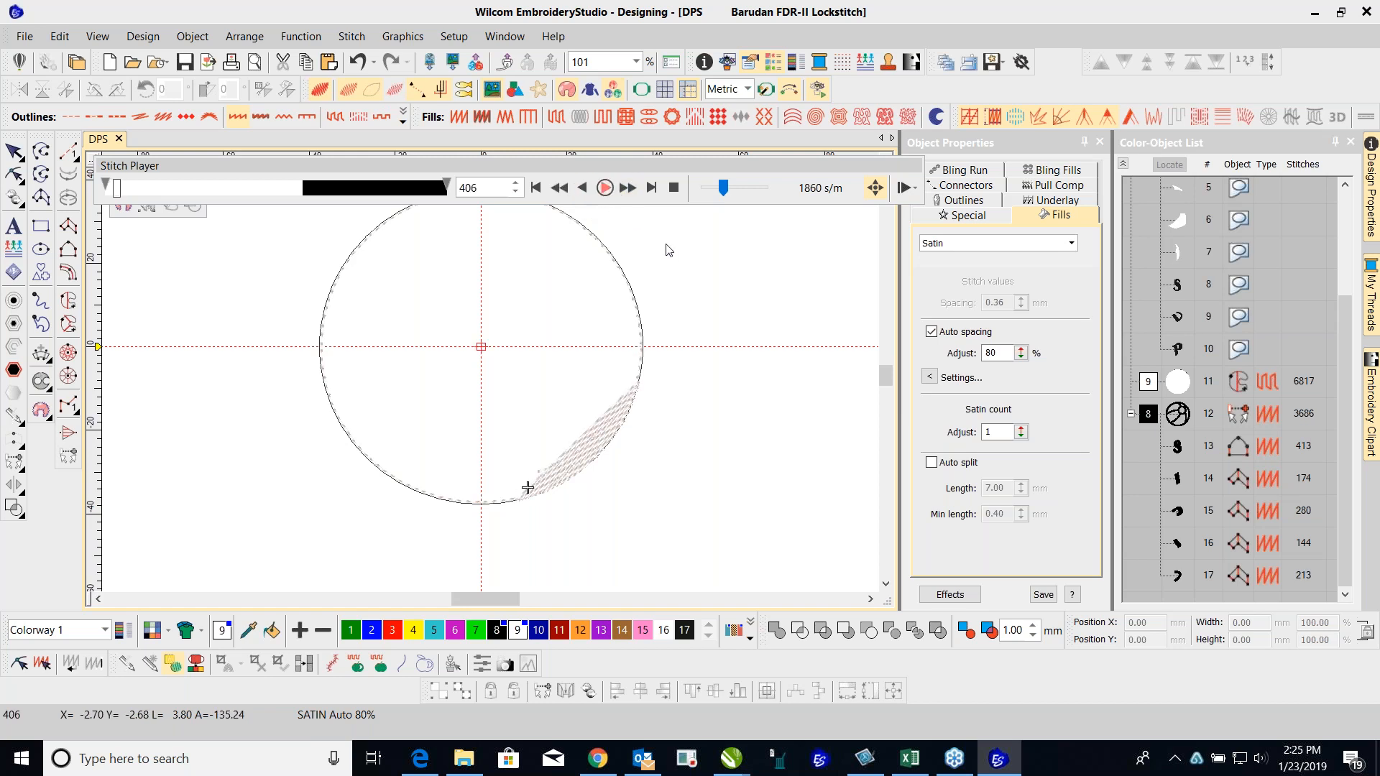
pyautogui.scroll(-3, 493, 385)
pyautogui.click(12, 153)
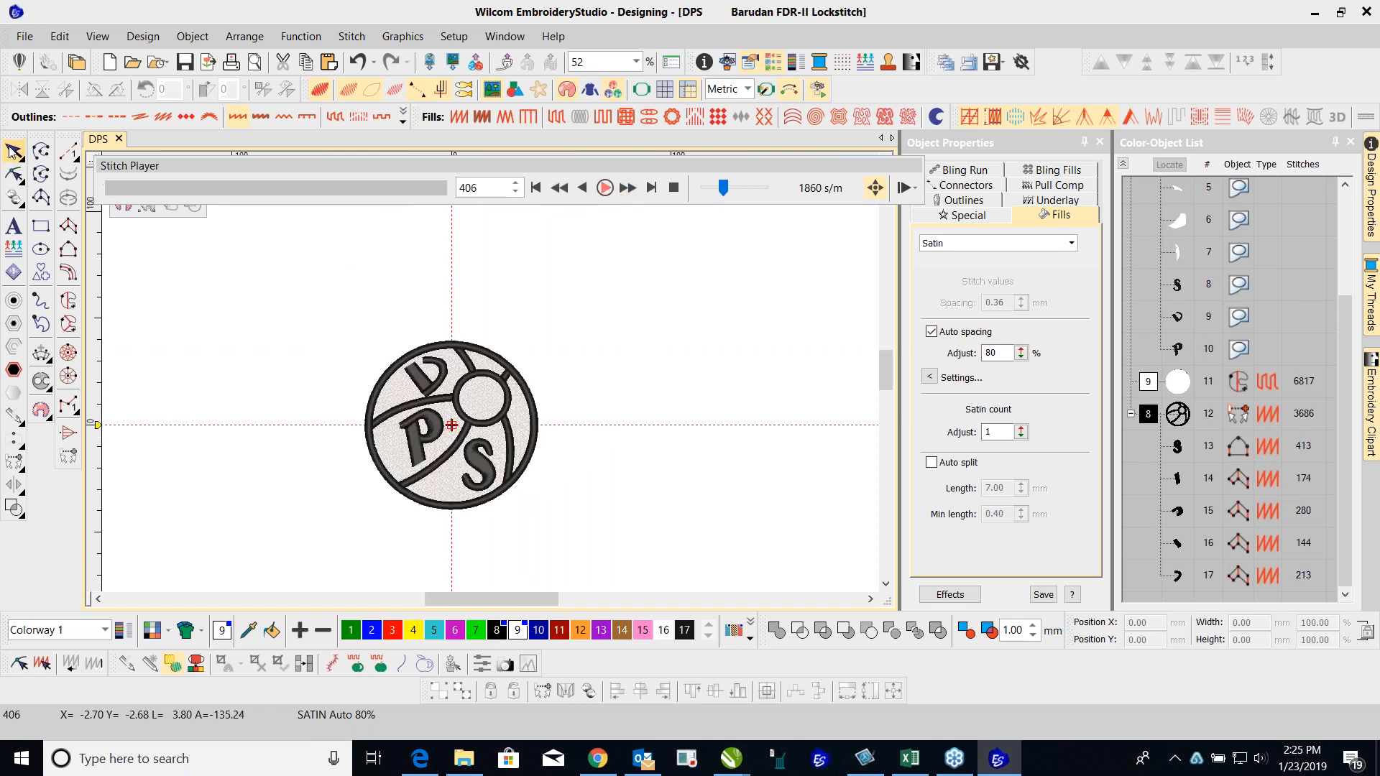
# Step: Examine the available fabric types in the Auto Fabric settings and leave auto fabric unapplied
pyautogui.click(143, 36)
pyautogui.click(186, 125)
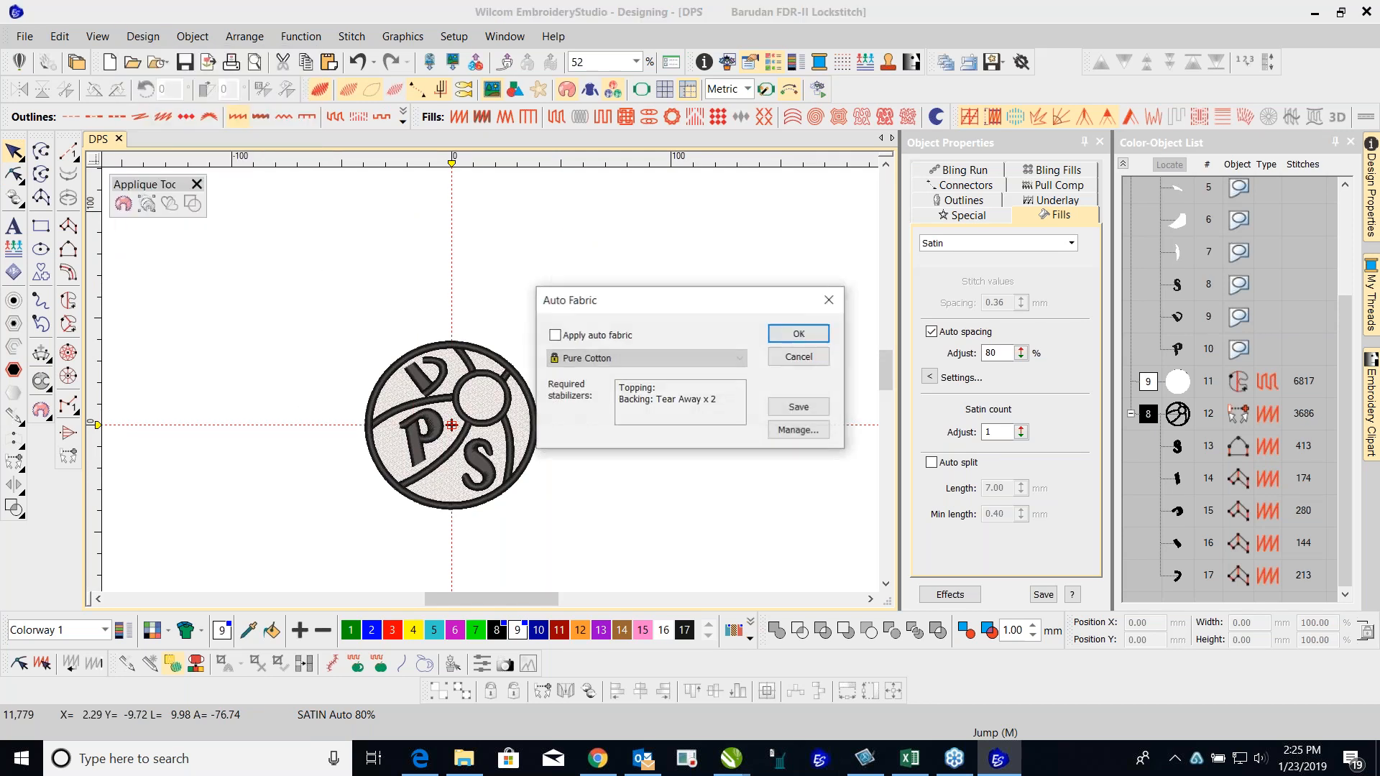
pyautogui.click(555, 335)
pyautogui.click(747, 365)
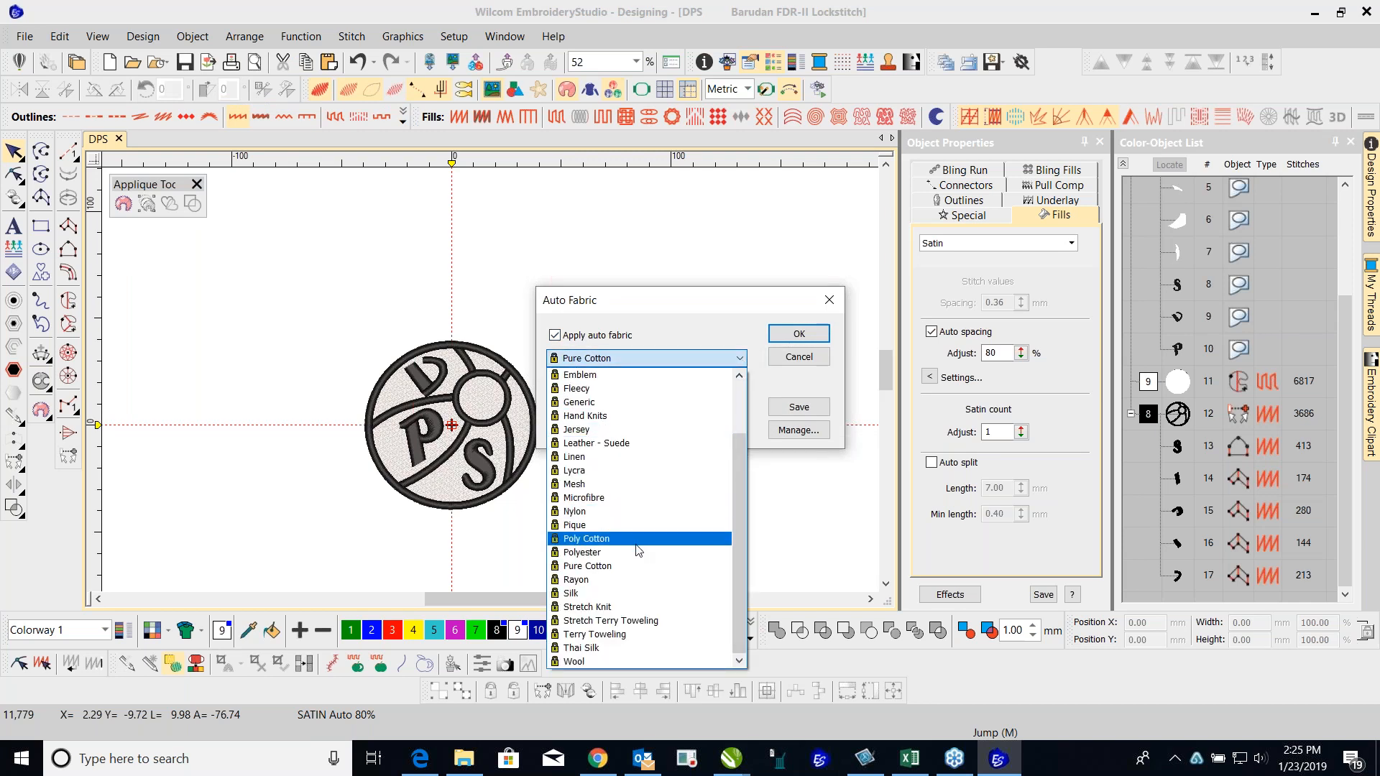
pyautogui.press('Up')
pyautogui.click(556, 338)
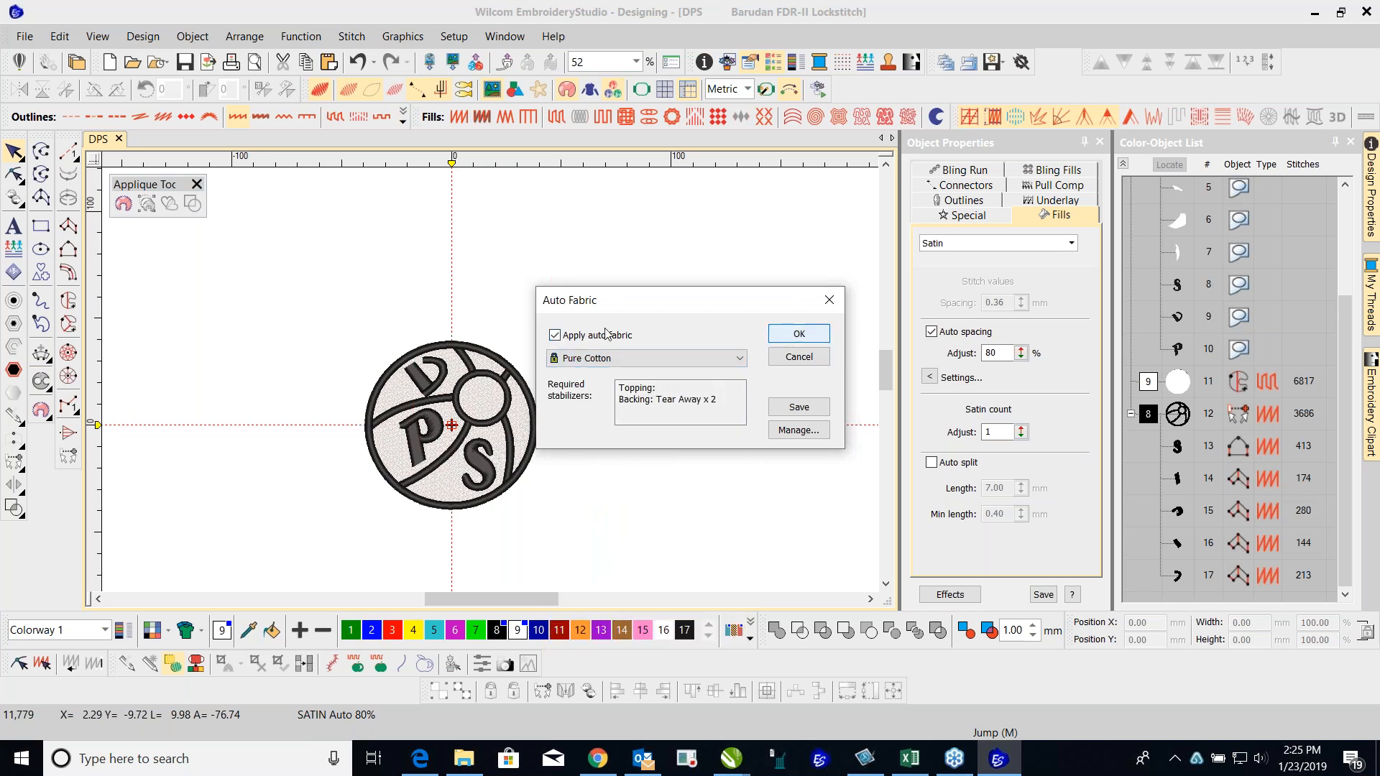
pyautogui.click(555, 335)
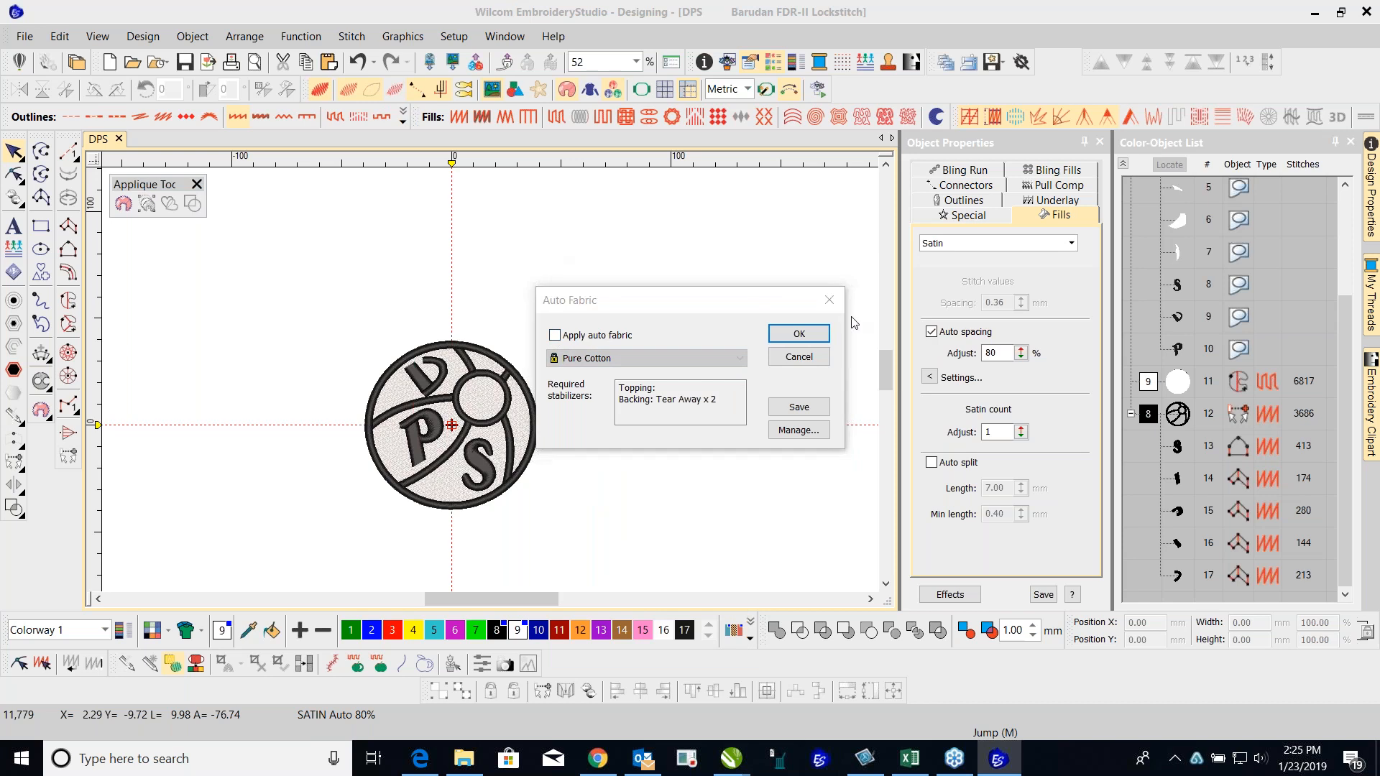
pyautogui.click(829, 300)
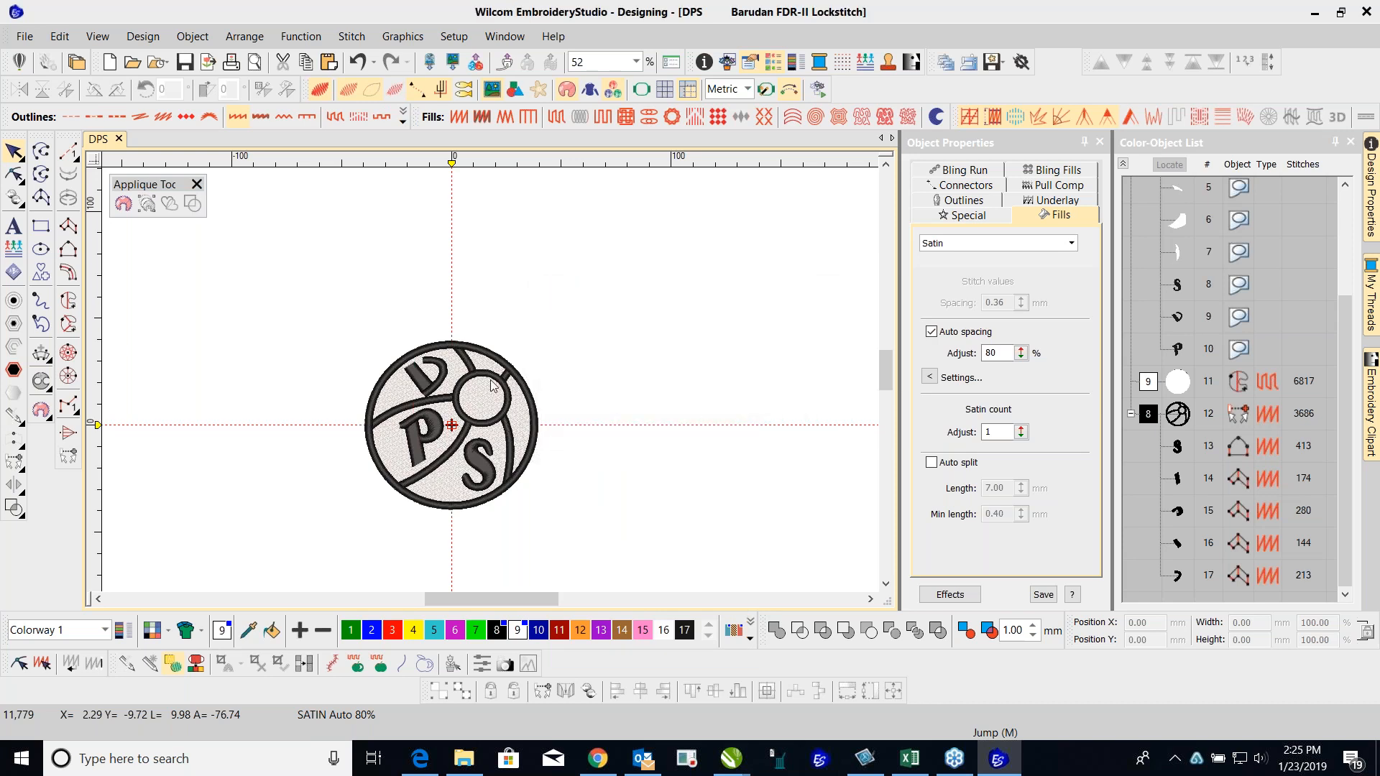
# Step: Set the first underlay of the white circle fill to Tatami
pyautogui.scroll(2, 409, 373)
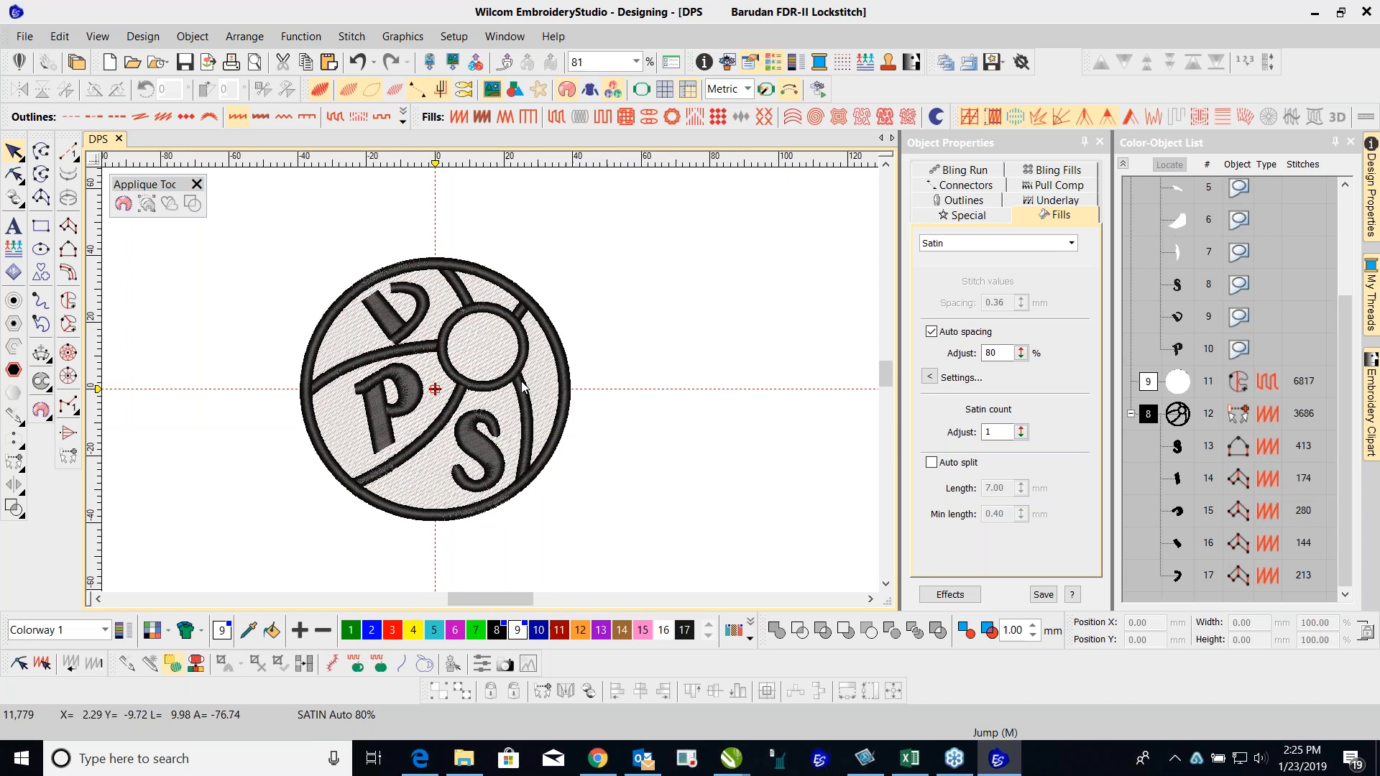
pyautogui.click(472, 346)
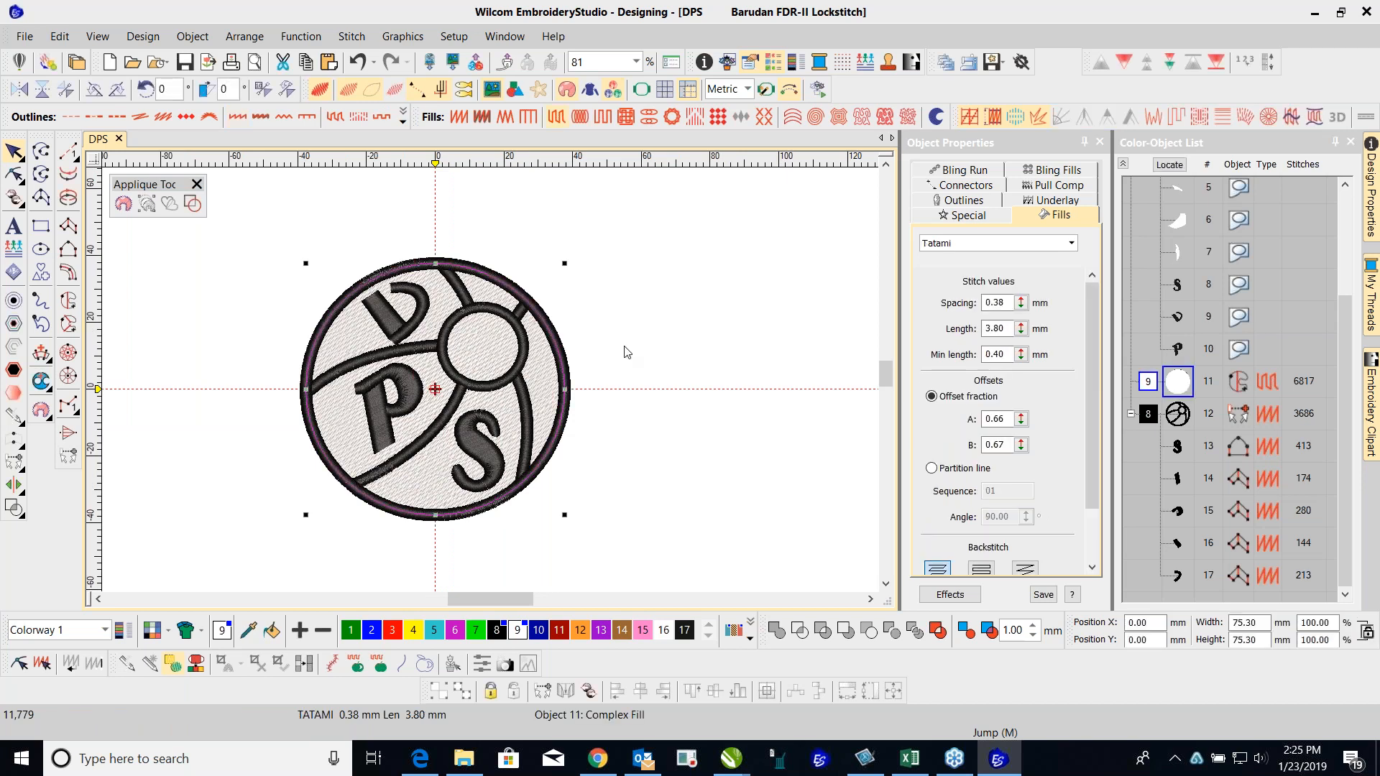
pyautogui.click(1052, 202)
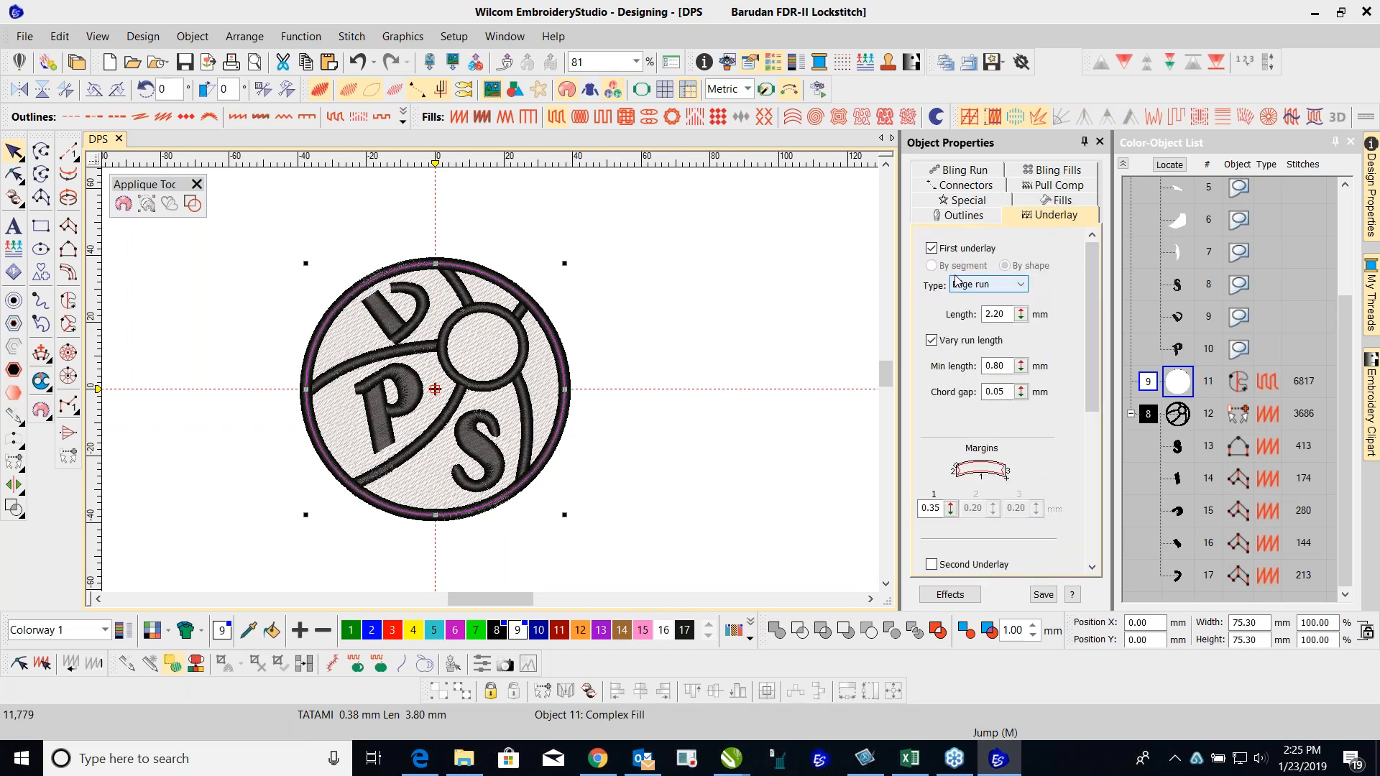
pyautogui.click(1020, 284)
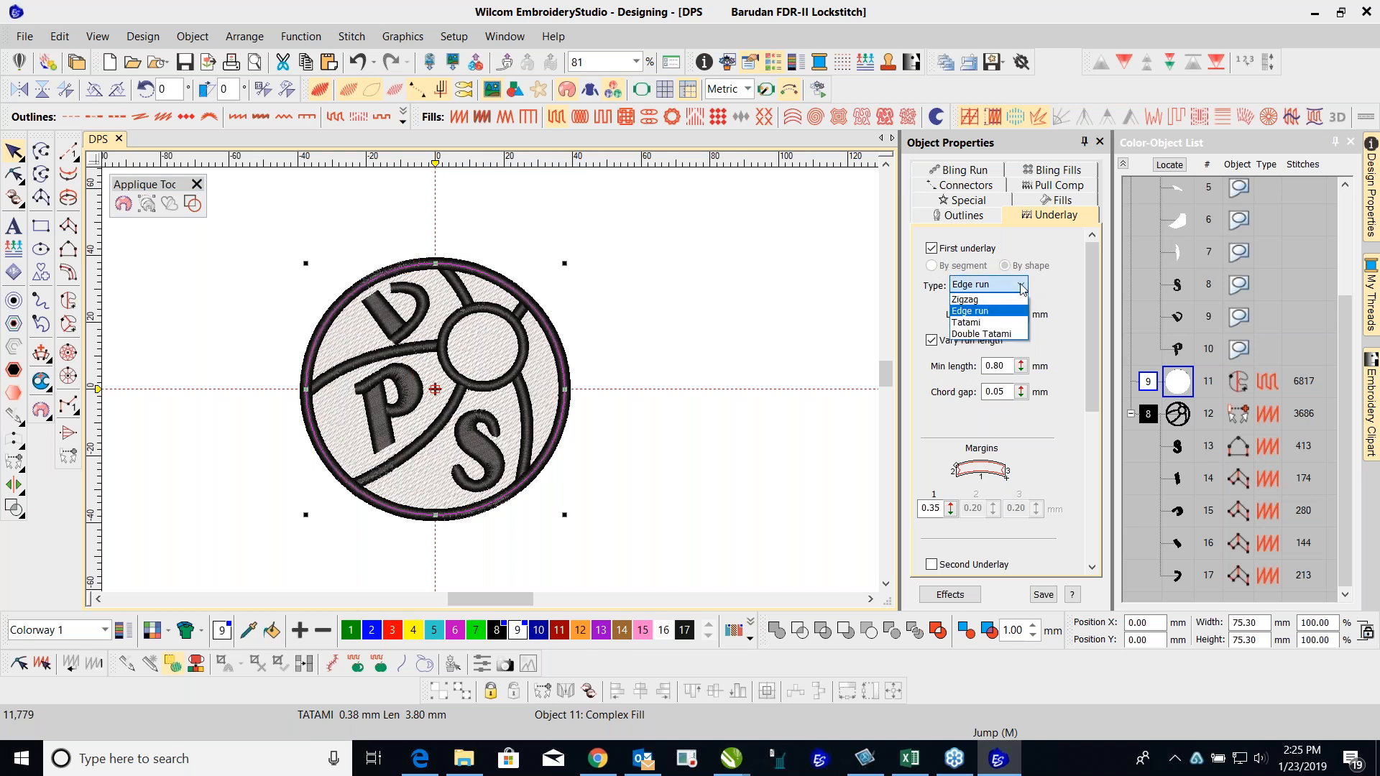
pyautogui.click(1003, 323)
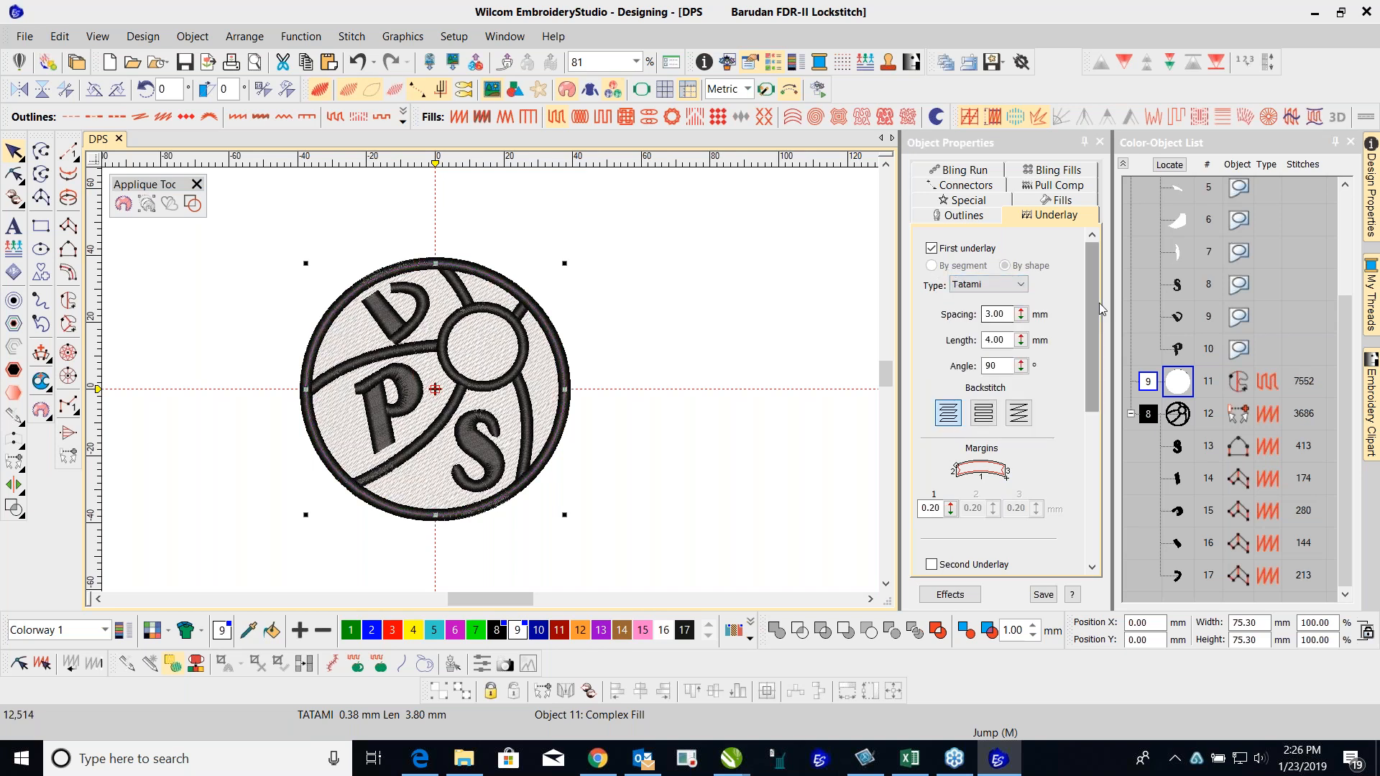
# Step: Enable a second underlay for the white circle fill and set its type to Edge run
pyautogui.moveTo(1091, 321); pyautogui.dragTo(1066, 461)
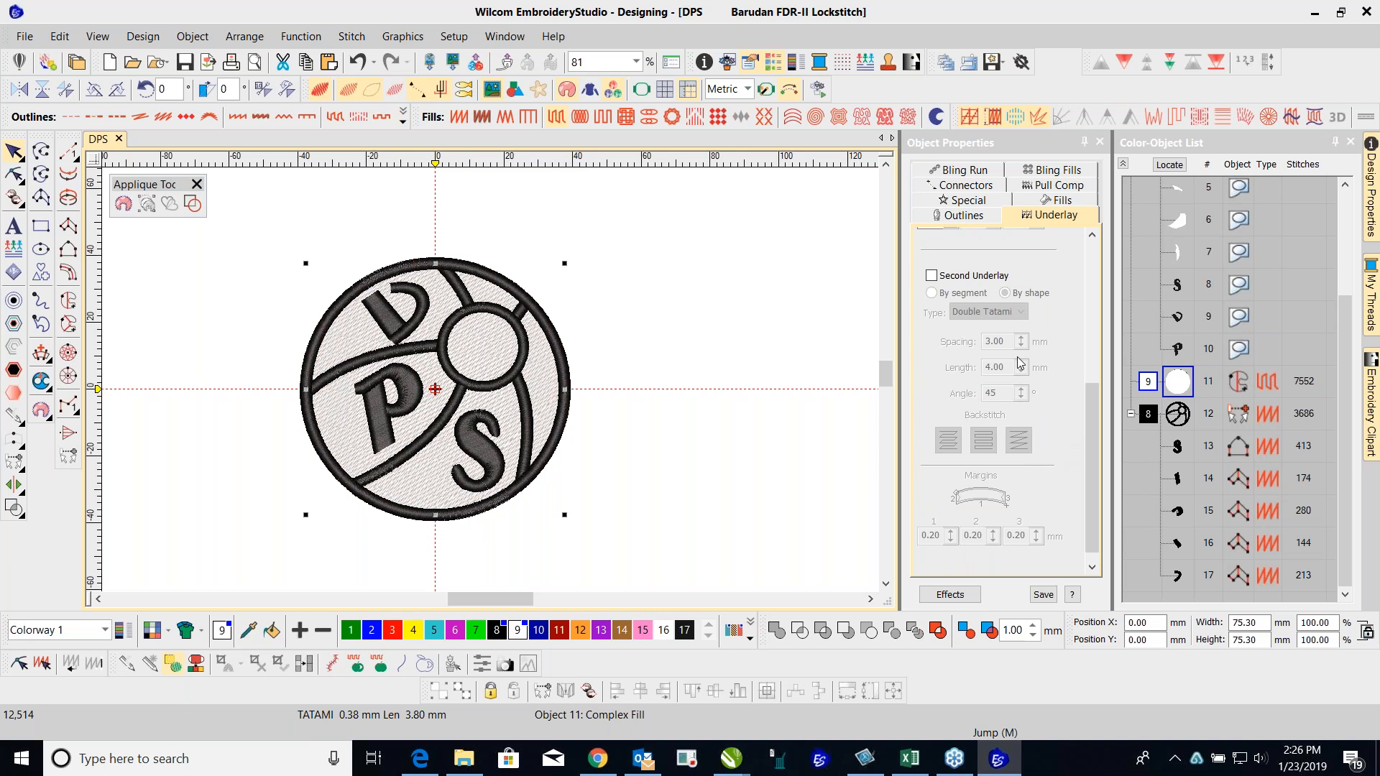
pyautogui.click(931, 276)
pyautogui.click(1002, 311)
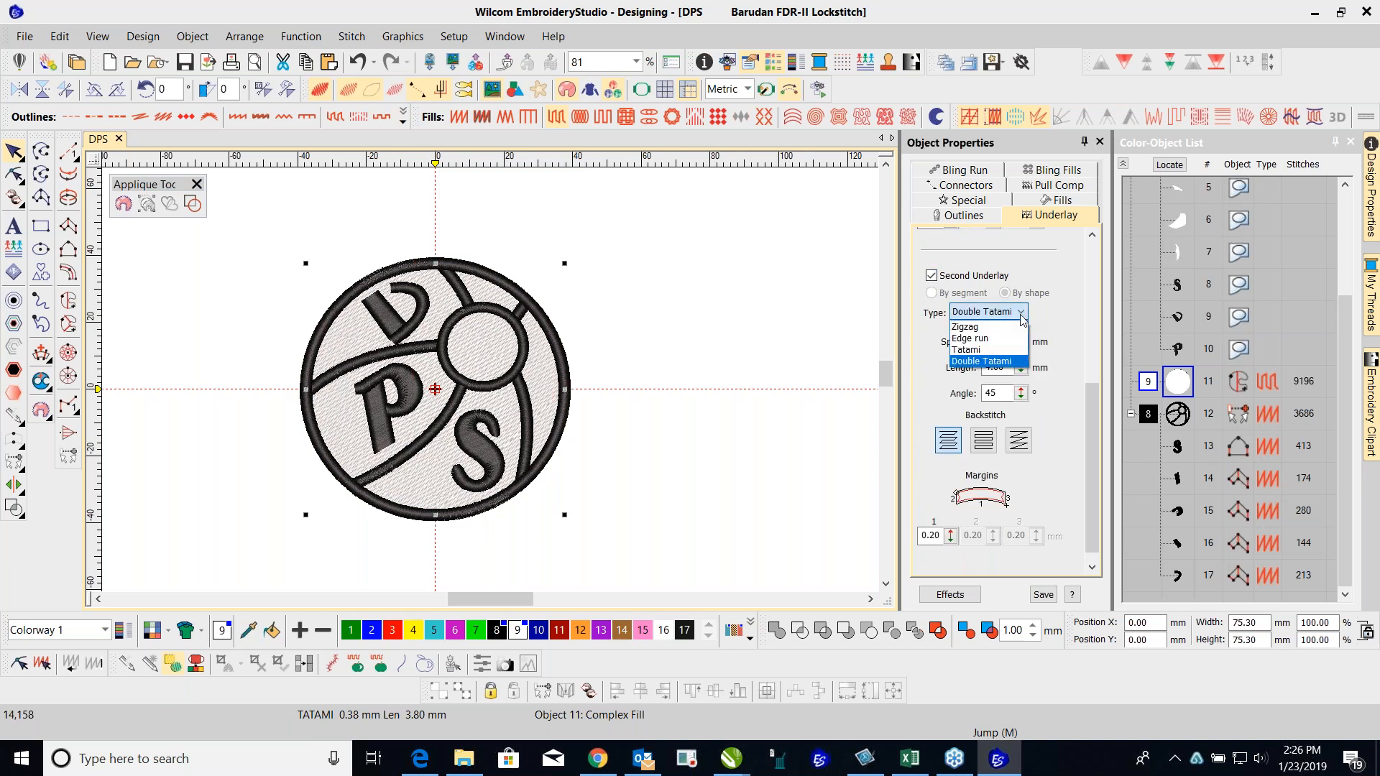
pyautogui.click(1008, 339)
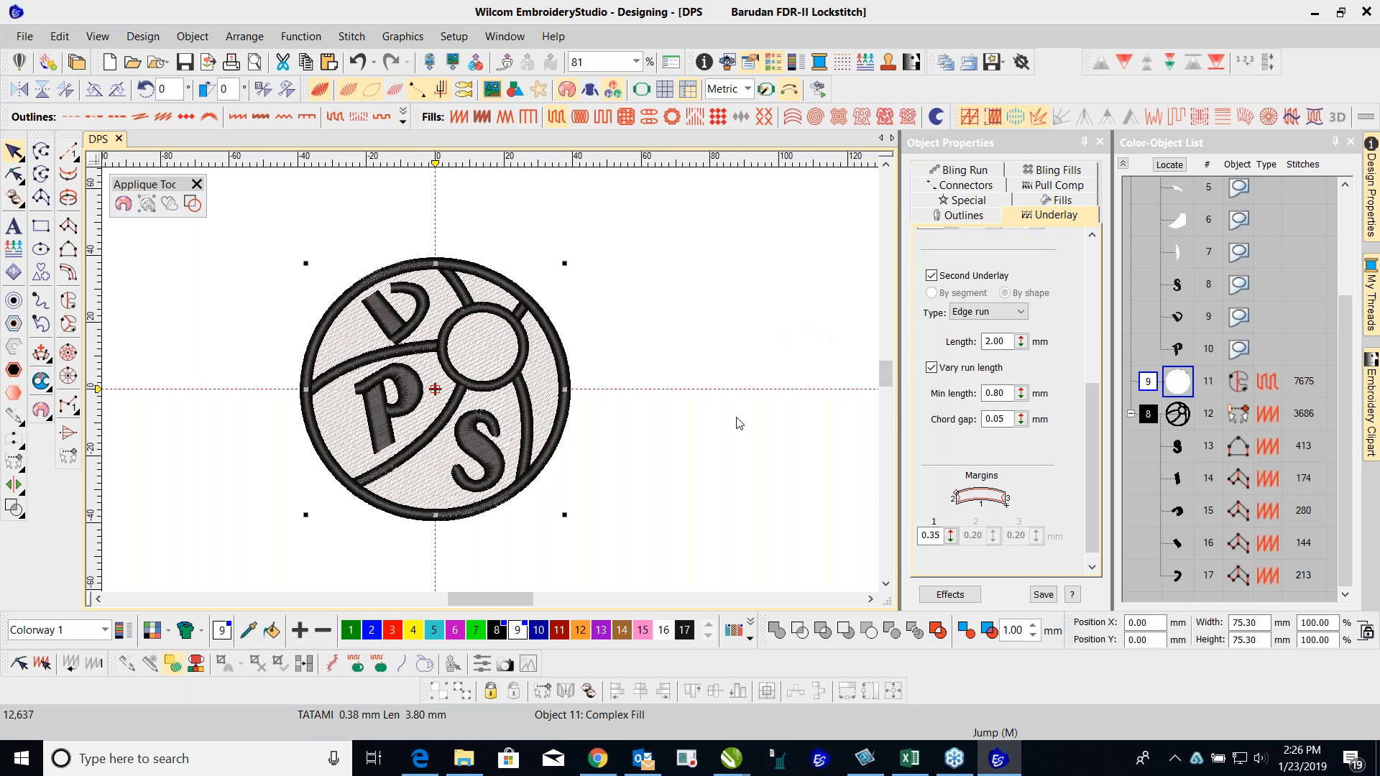
# Step: Save the circle fill's current properties as defaults for new designs based on the Normal template, and deselect the fill
pyautogui.click(1042, 594)
pyautogui.click(647, 430)
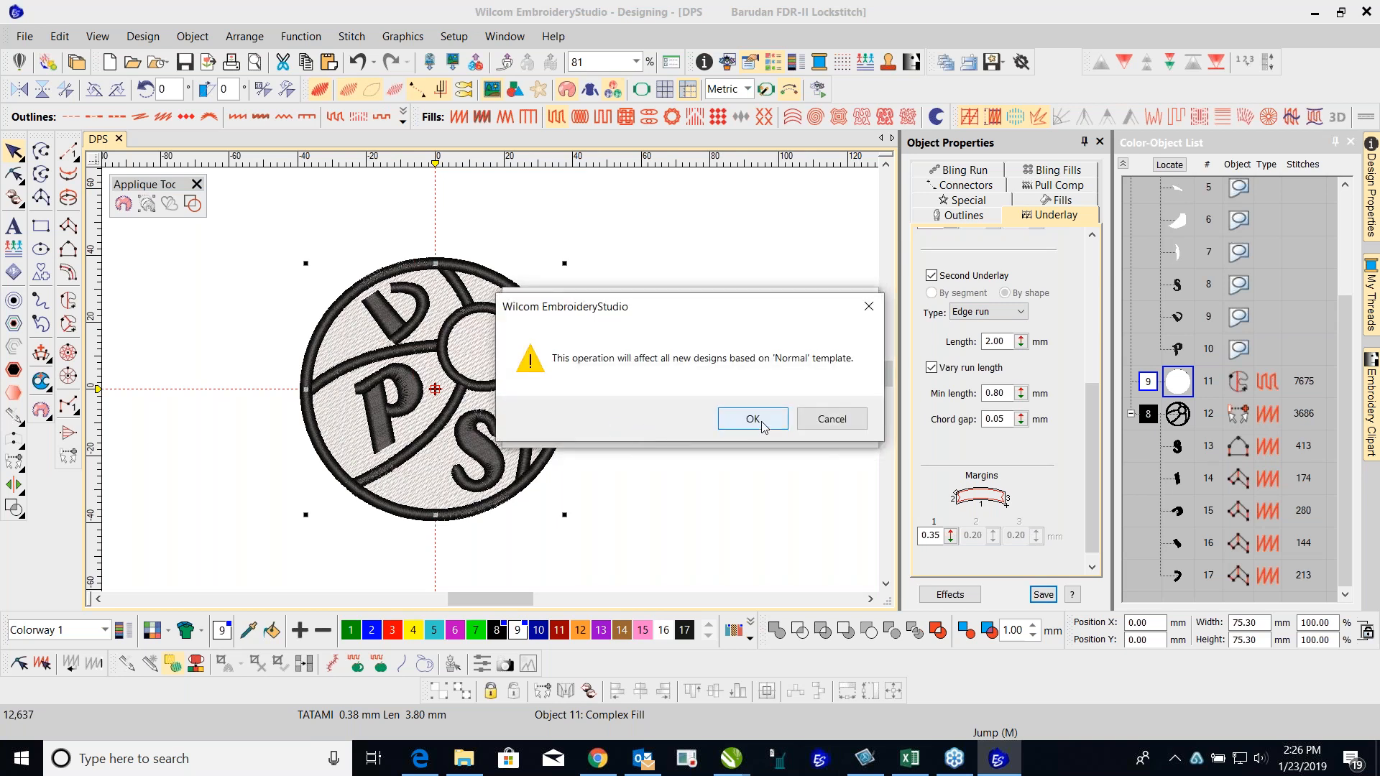
pyautogui.click(752, 419)
pyautogui.click(726, 331)
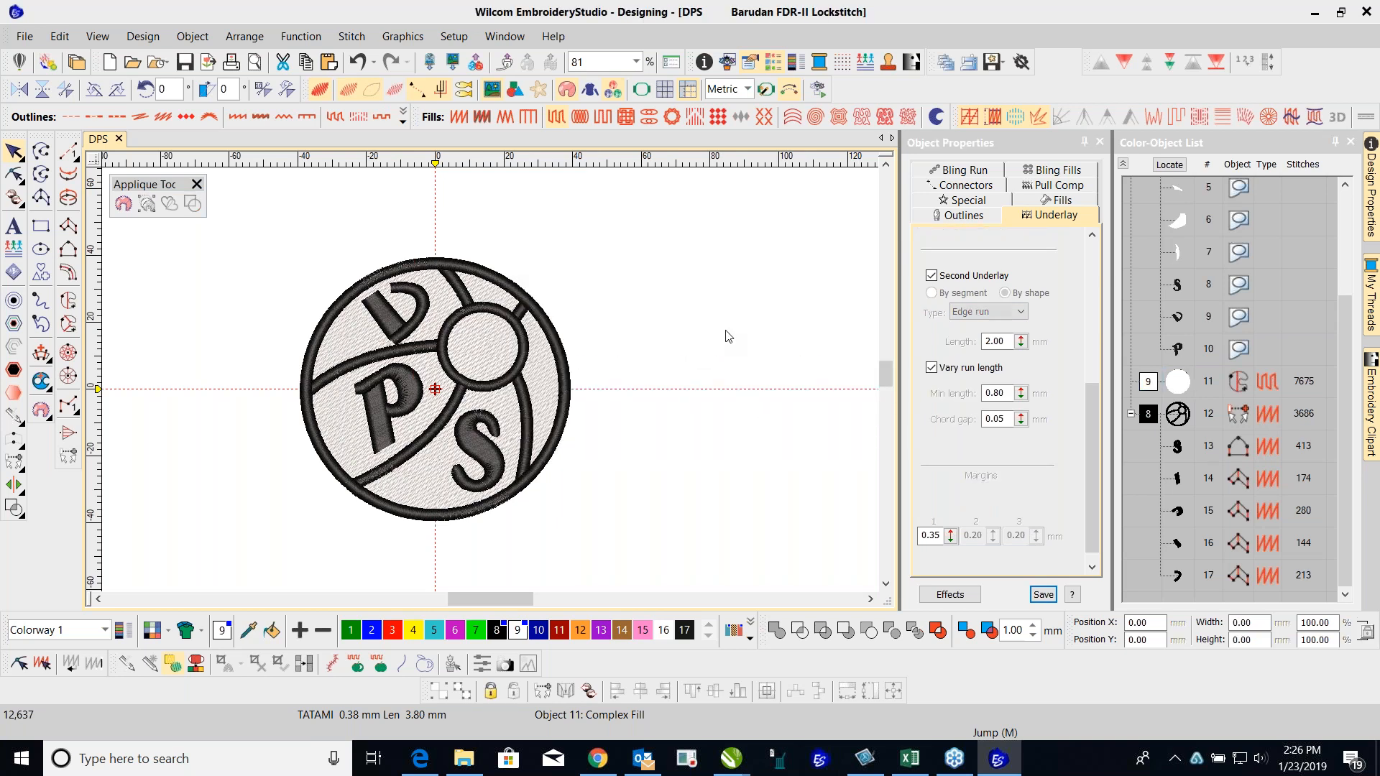
# Step: Set the first underlay of the black ball outline object to Center Run
pyautogui.click(1167, 422)
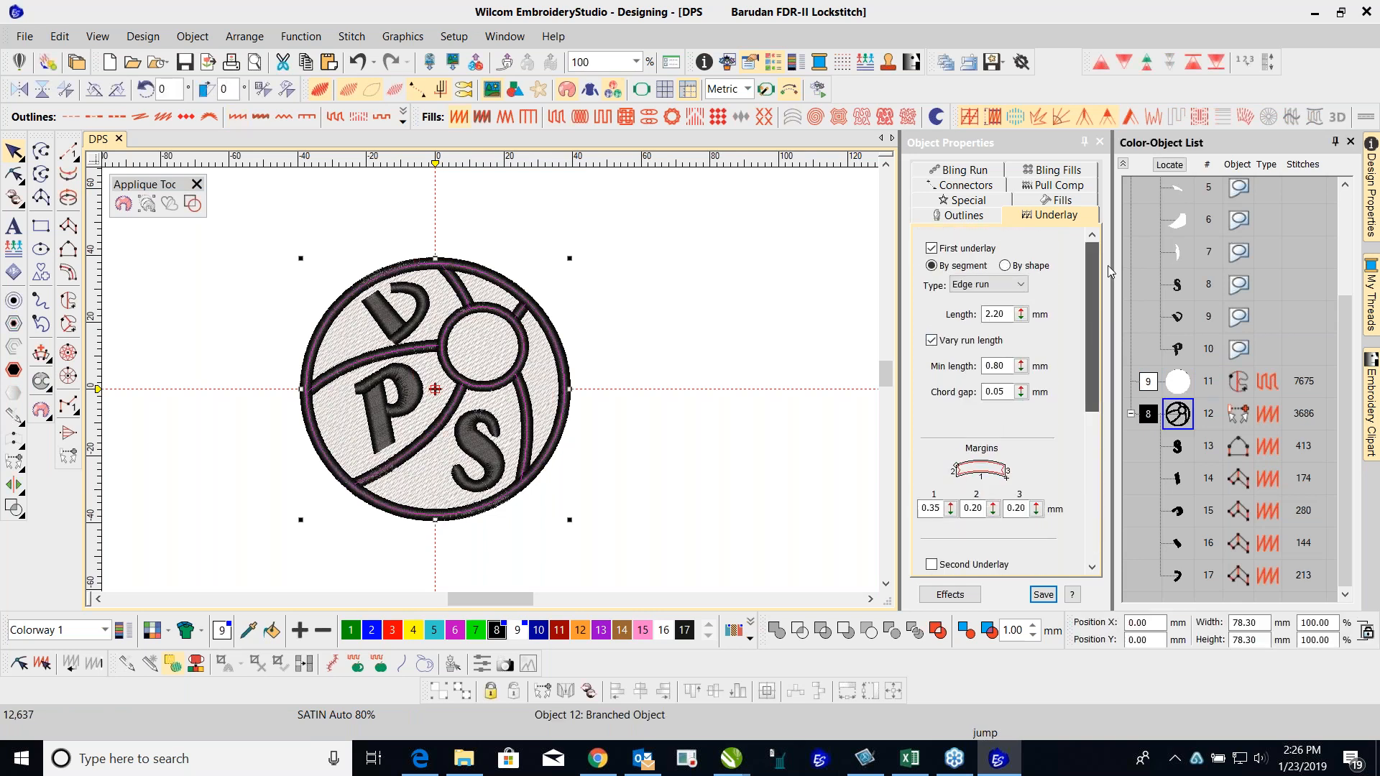
pyautogui.click(1020, 285)
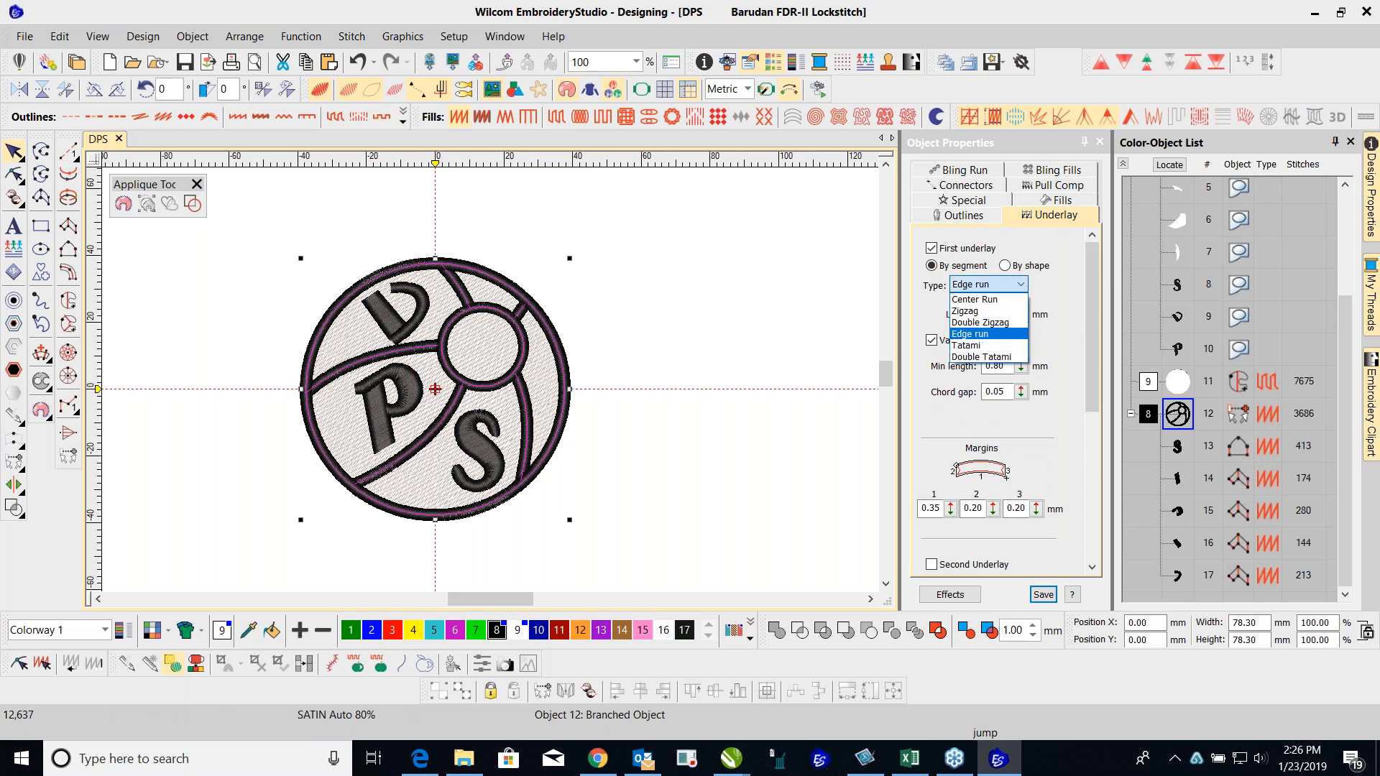
pyautogui.click(1015, 300)
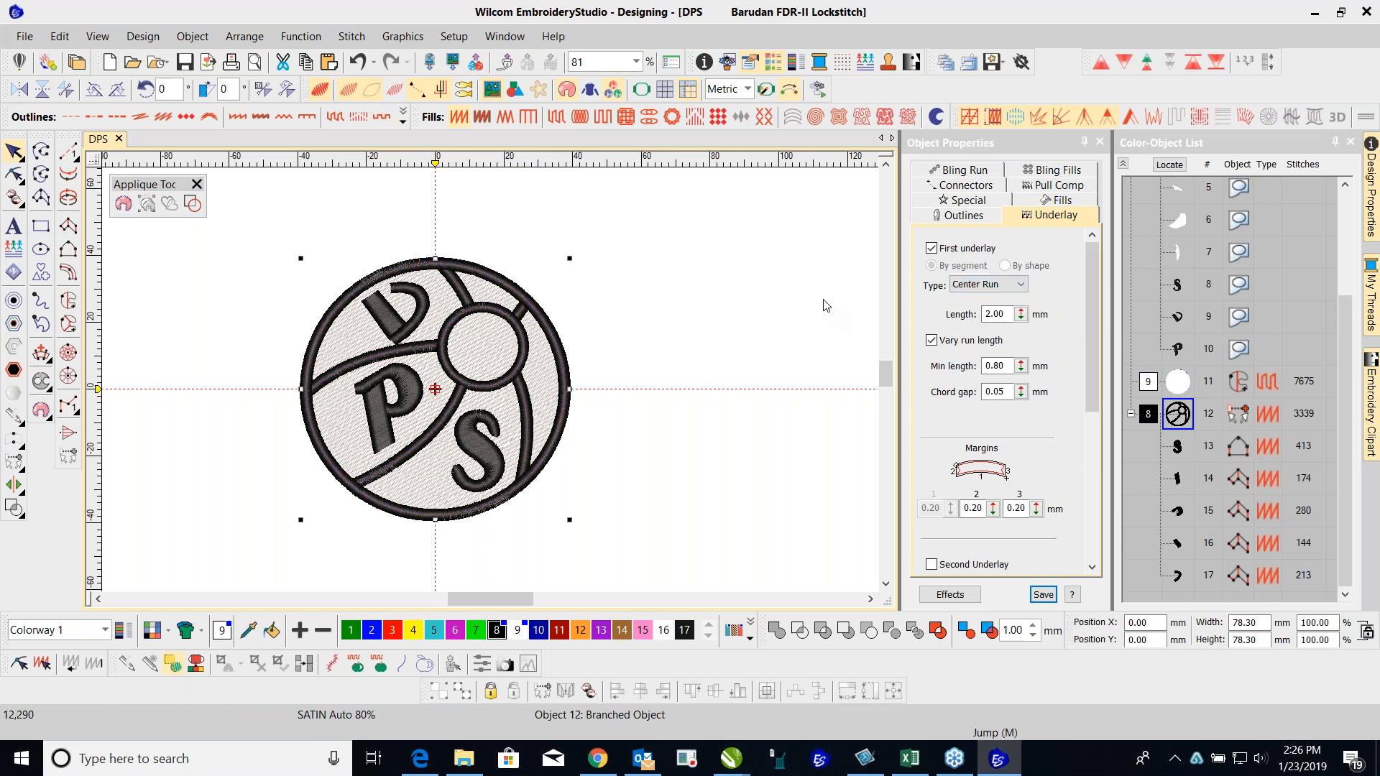
# Step: Enable a second underlay of type Center Run for all five D, P and S letter objects, and deselect them
pyautogui.click(1176, 447)
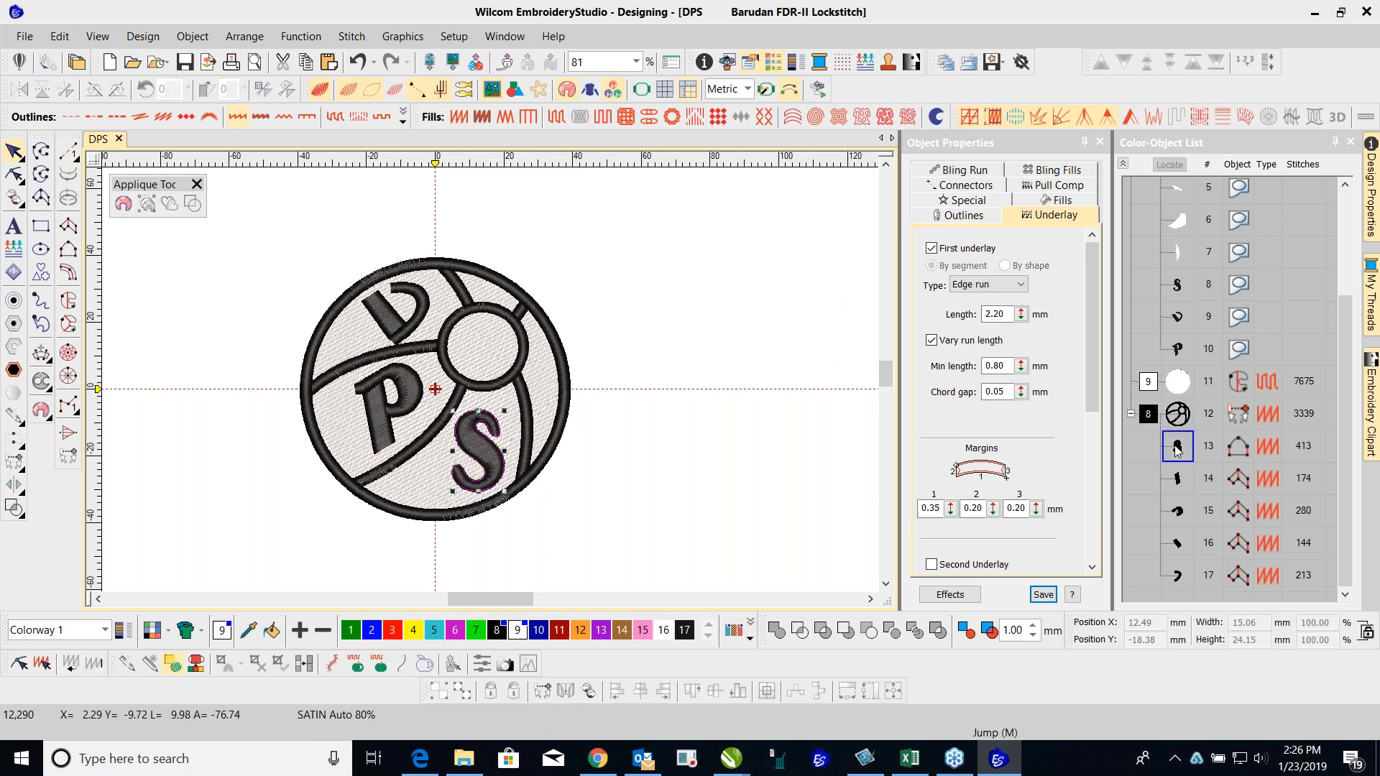
pyautogui.keyDown('shift'); pyautogui.click(1180, 578); pyautogui.keyUp('shift')
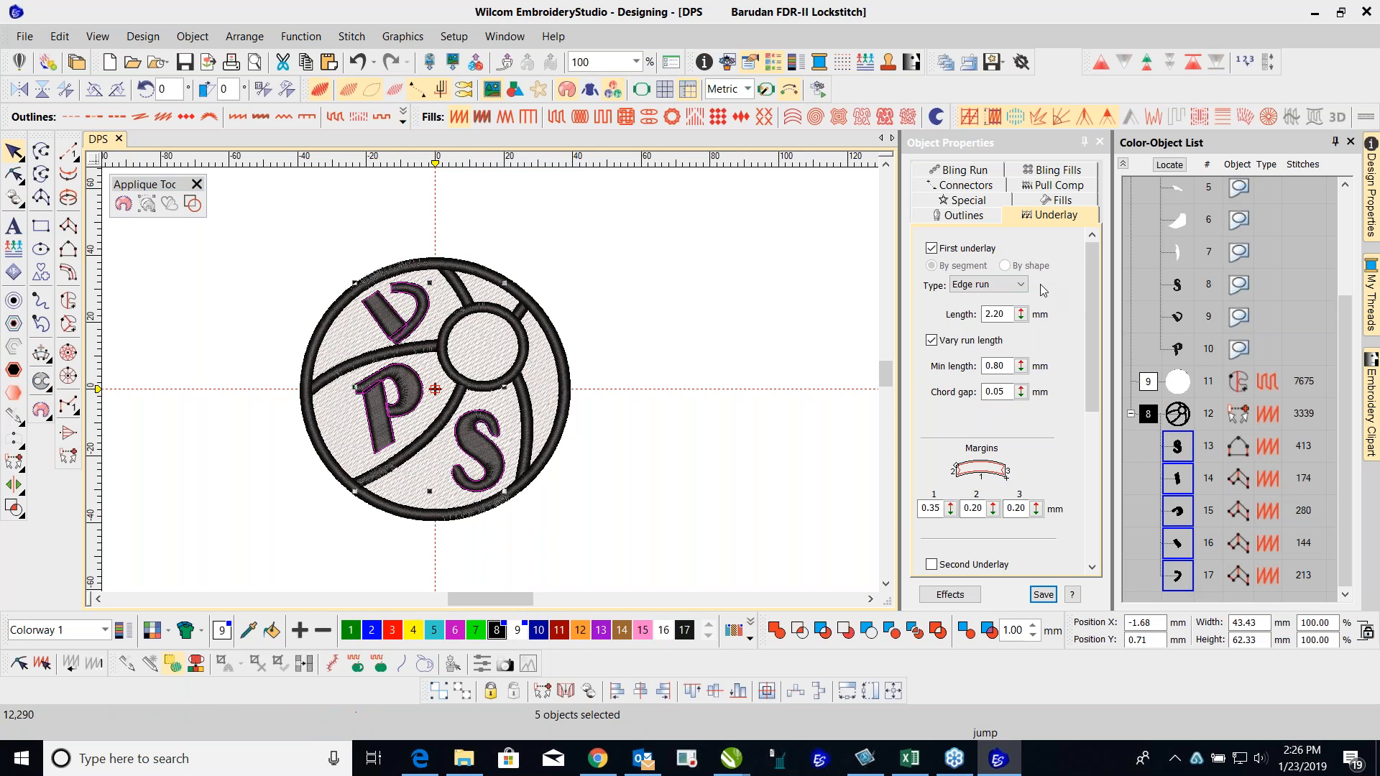
pyautogui.scroll(-3, 1088, 368)
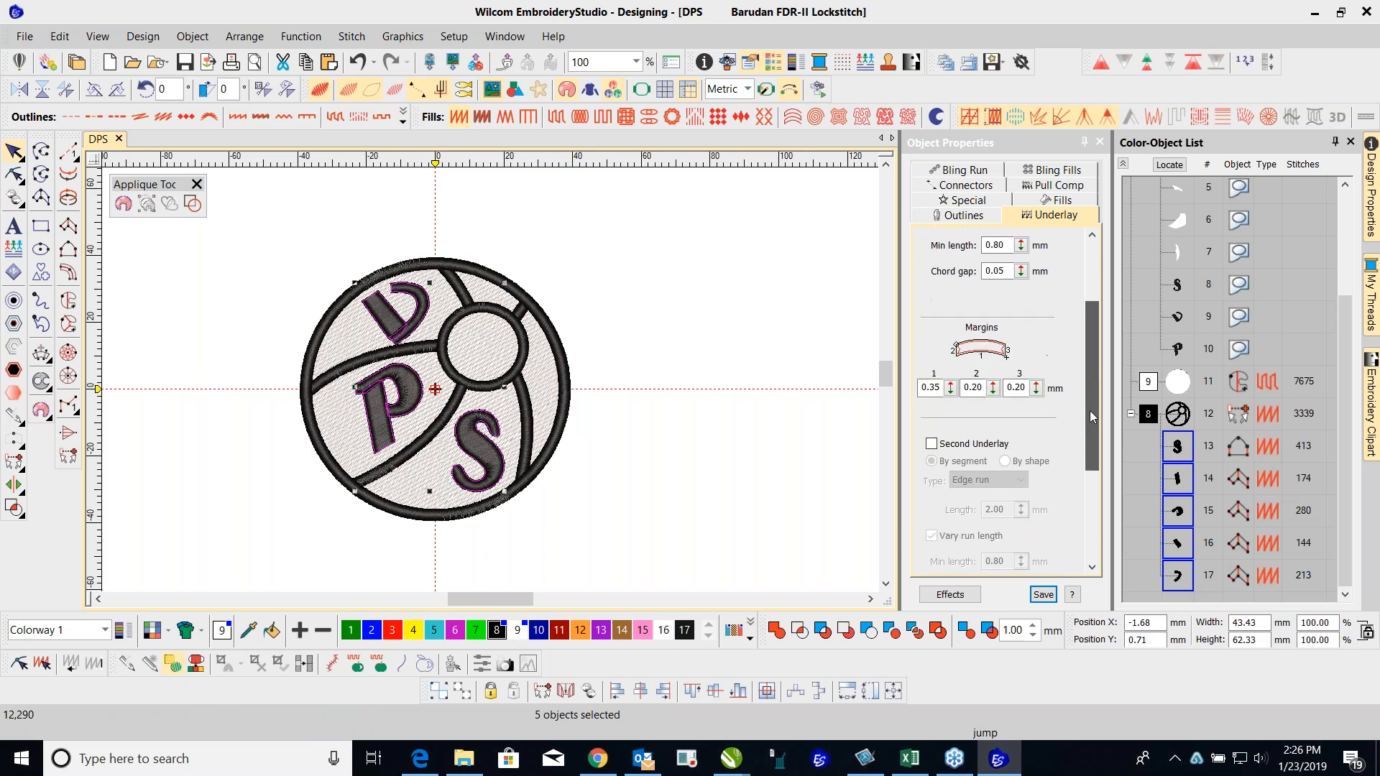
pyautogui.click(932, 443)
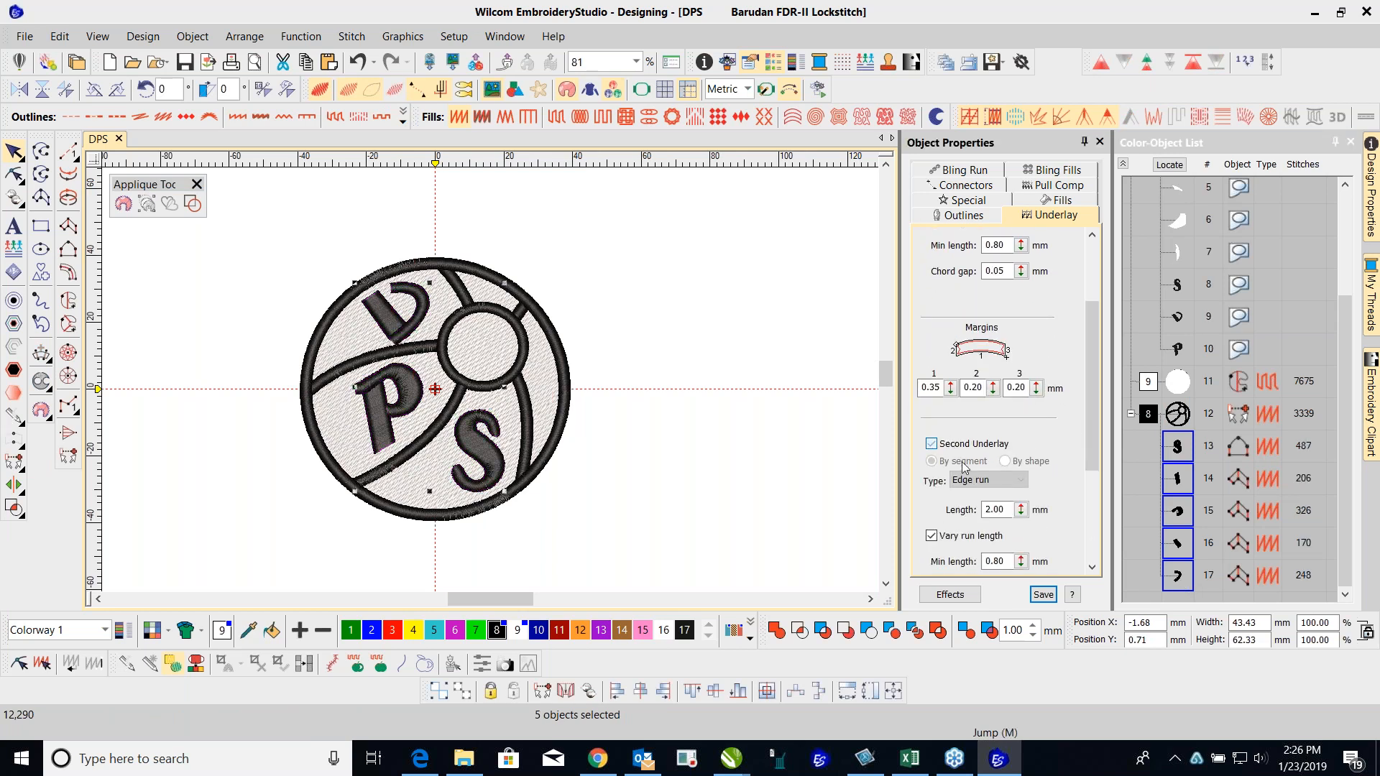
pyautogui.click(1017, 479)
pyautogui.click(1006, 496)
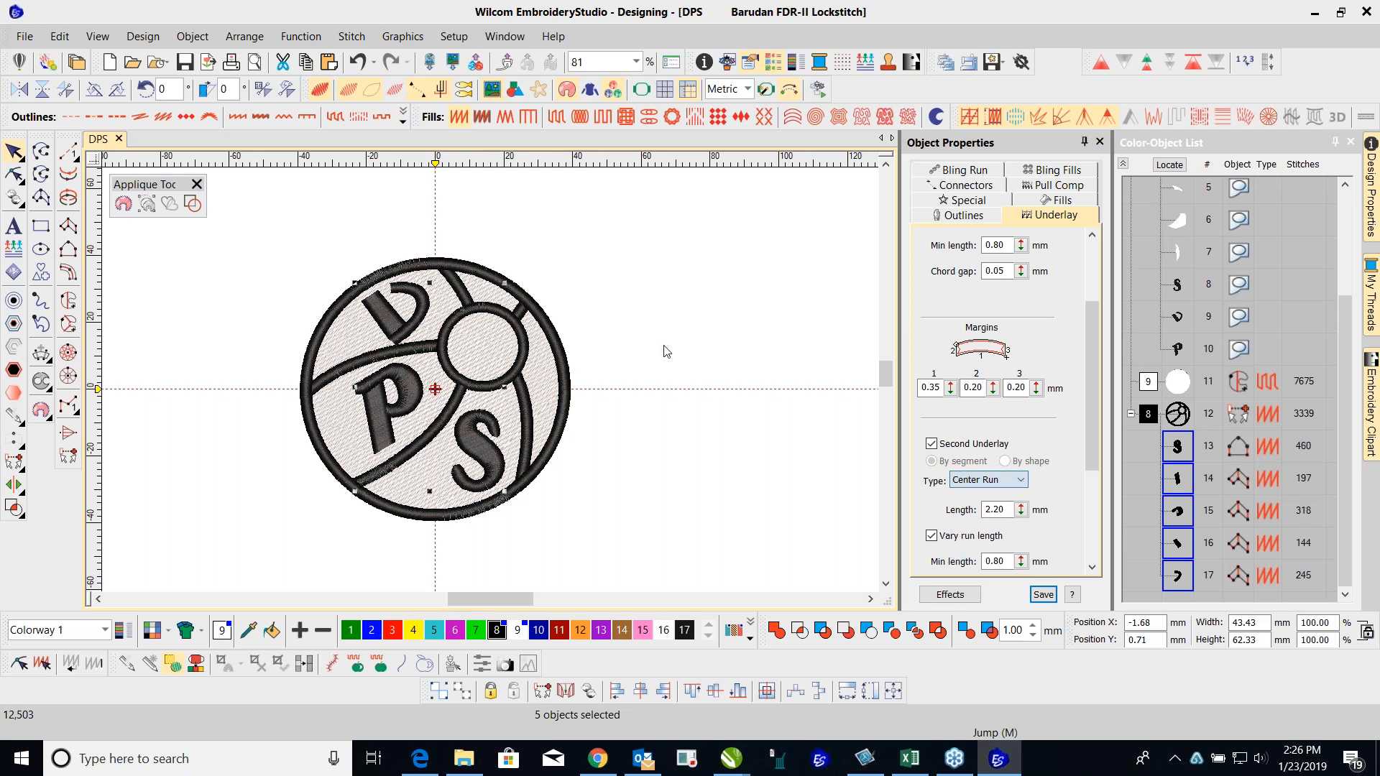
pyautogui.click(582, 296)
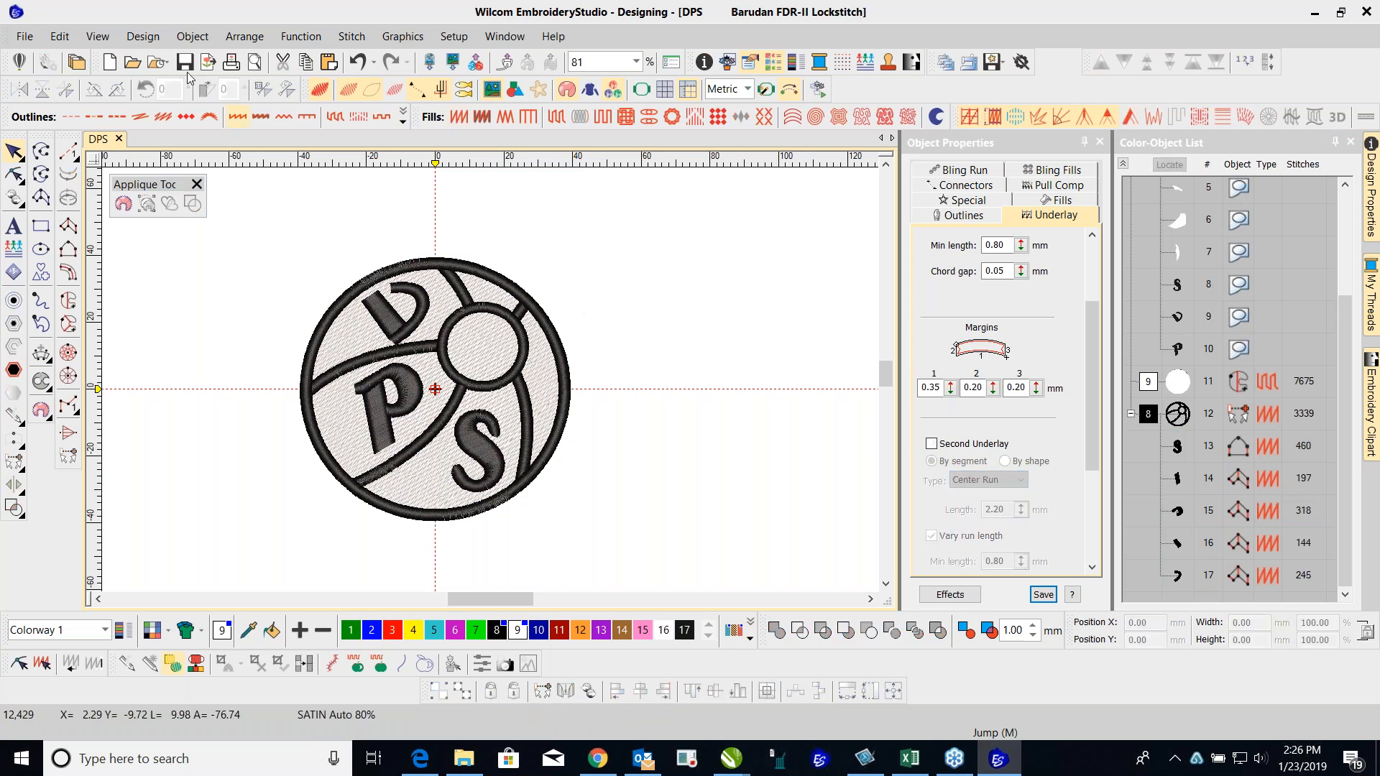
# Step: Raise the minimum stitch length for removing small stitches, keeping removal set to On output
pyautogui.click(135, 39)
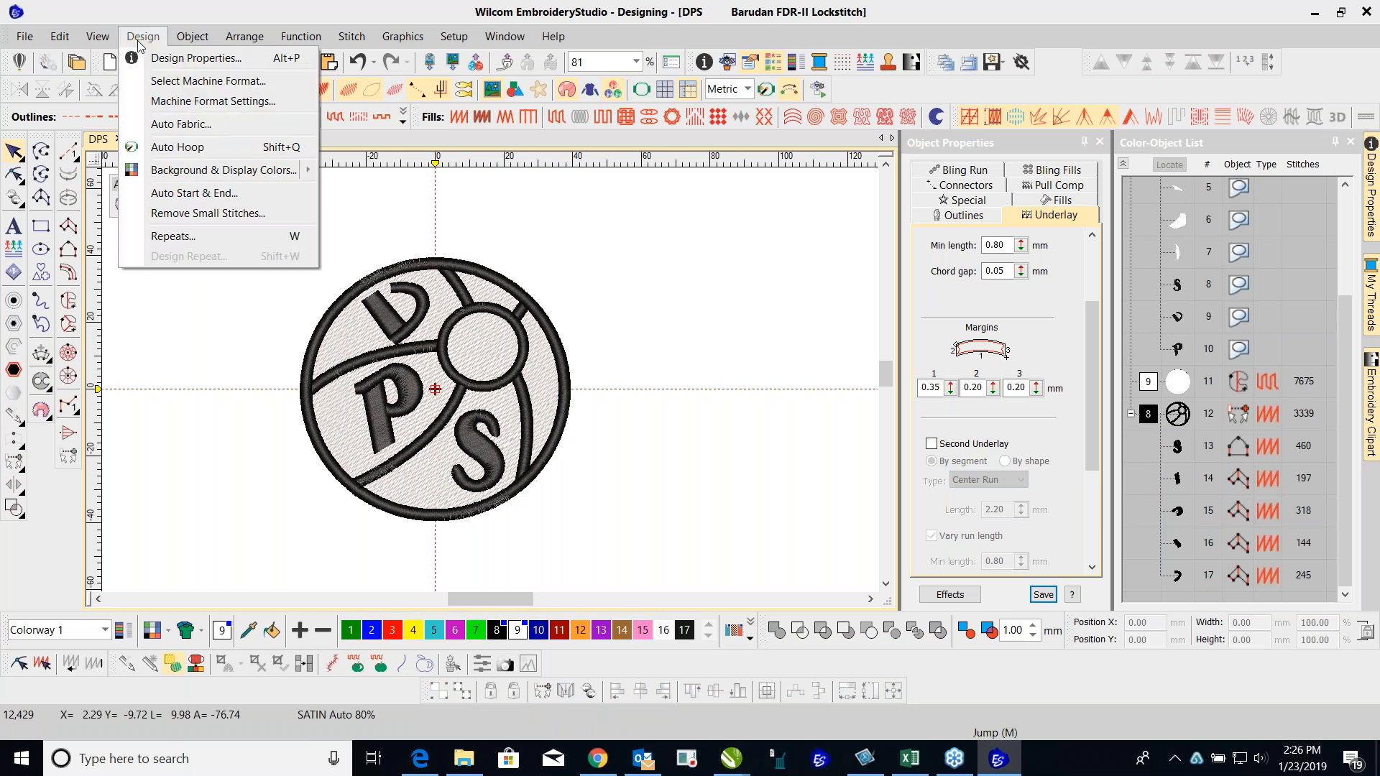
pyautogui.click(200, 214)
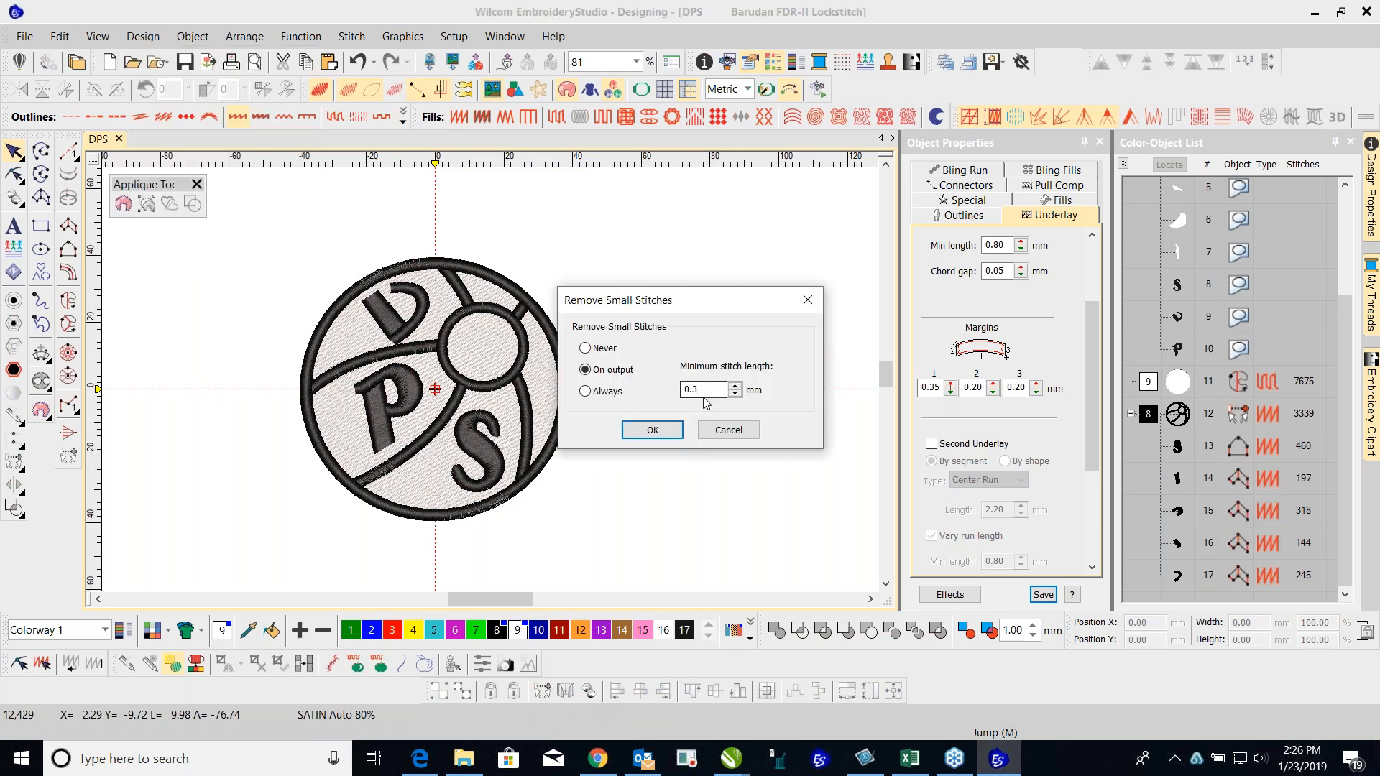
pyautogui.click(734, 387)
pyautogui.click(643, 431)
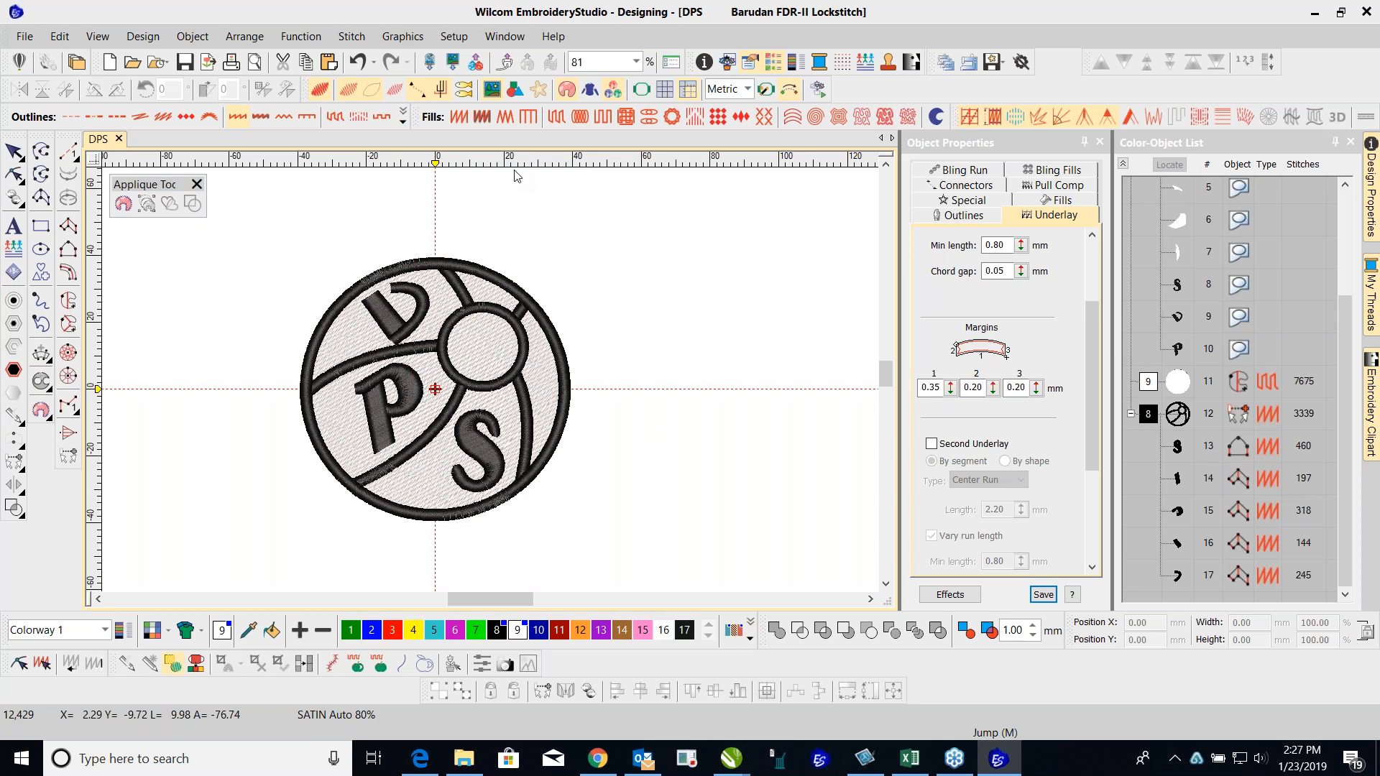
# Step: Simulate the design's stitch-out at 8220 stitches per minute to examine how the white circle fill is sewn
pyautogui.click(817, 89)
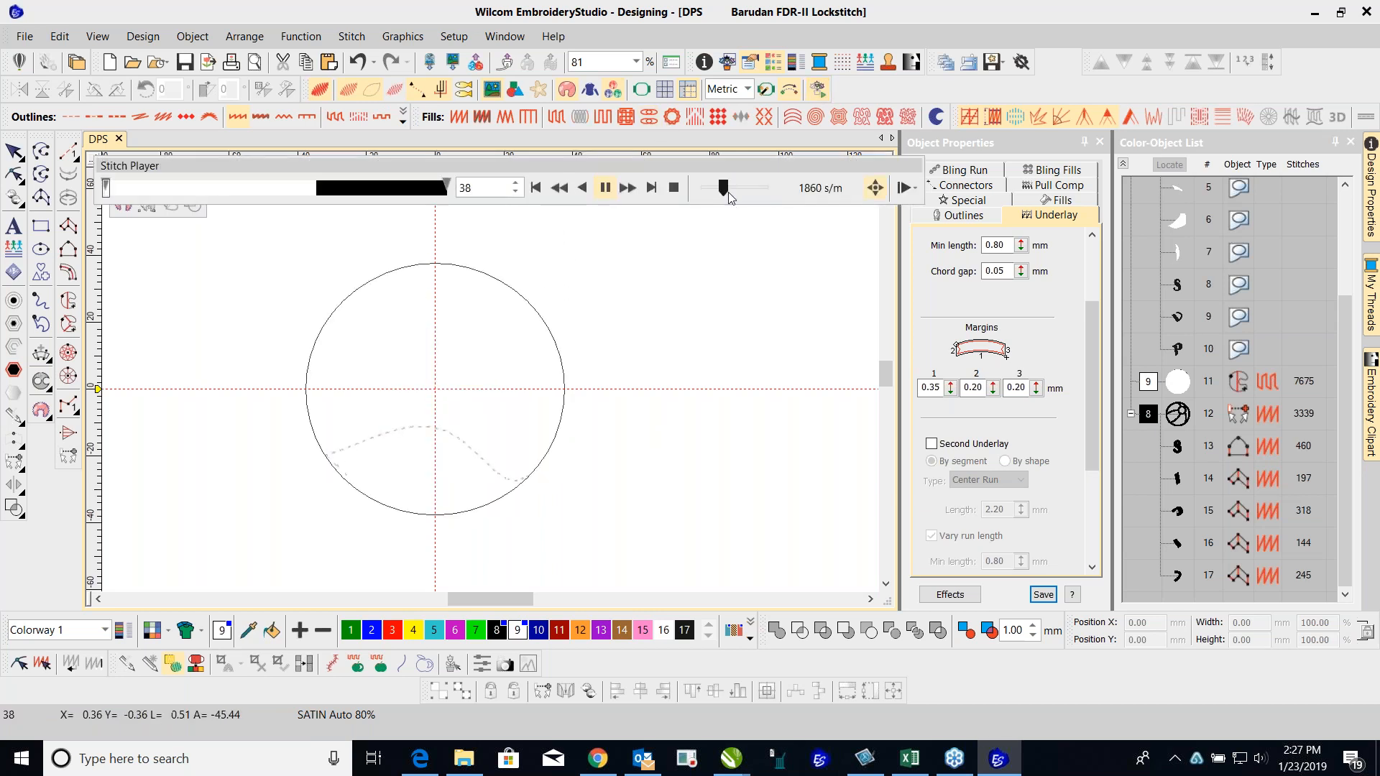
pyautogui.moveTo(724, 189); pyautogui.dragTo(739, 192)
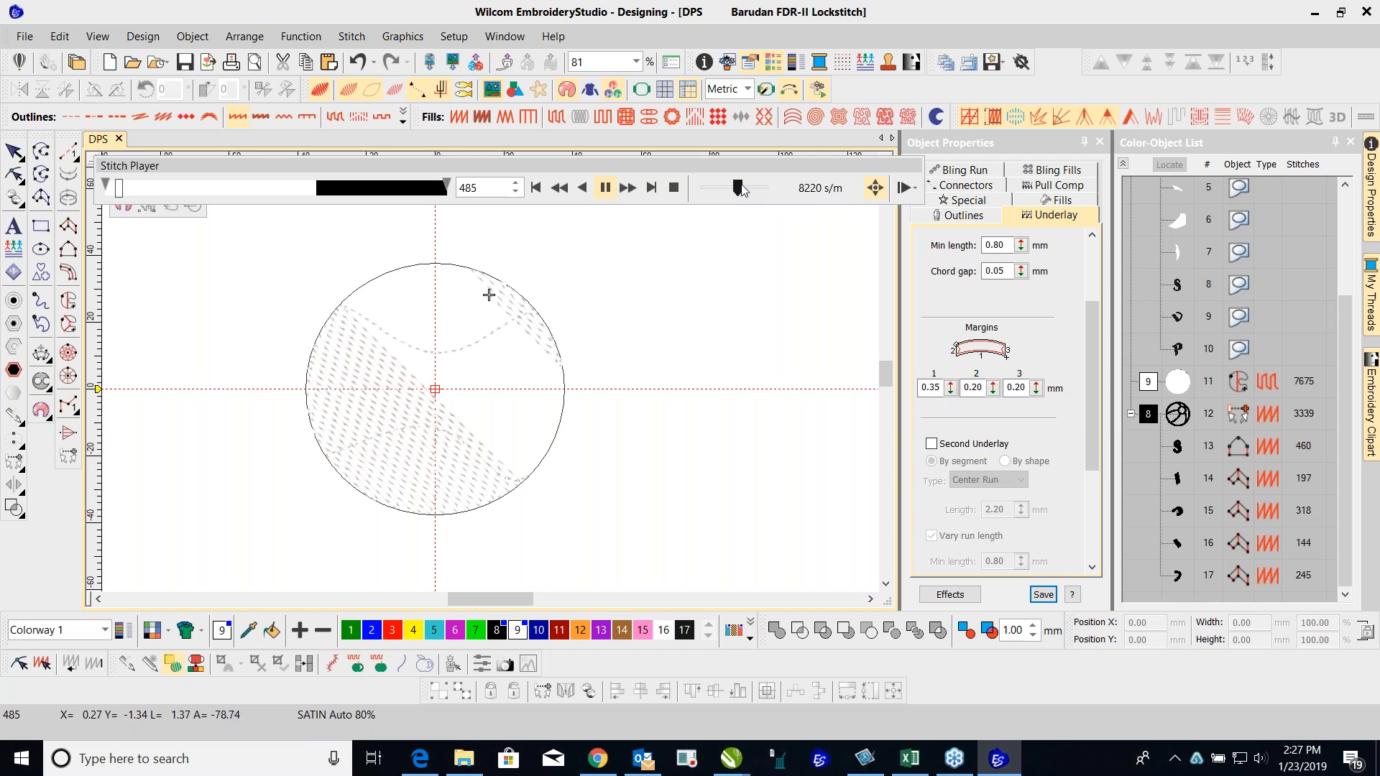
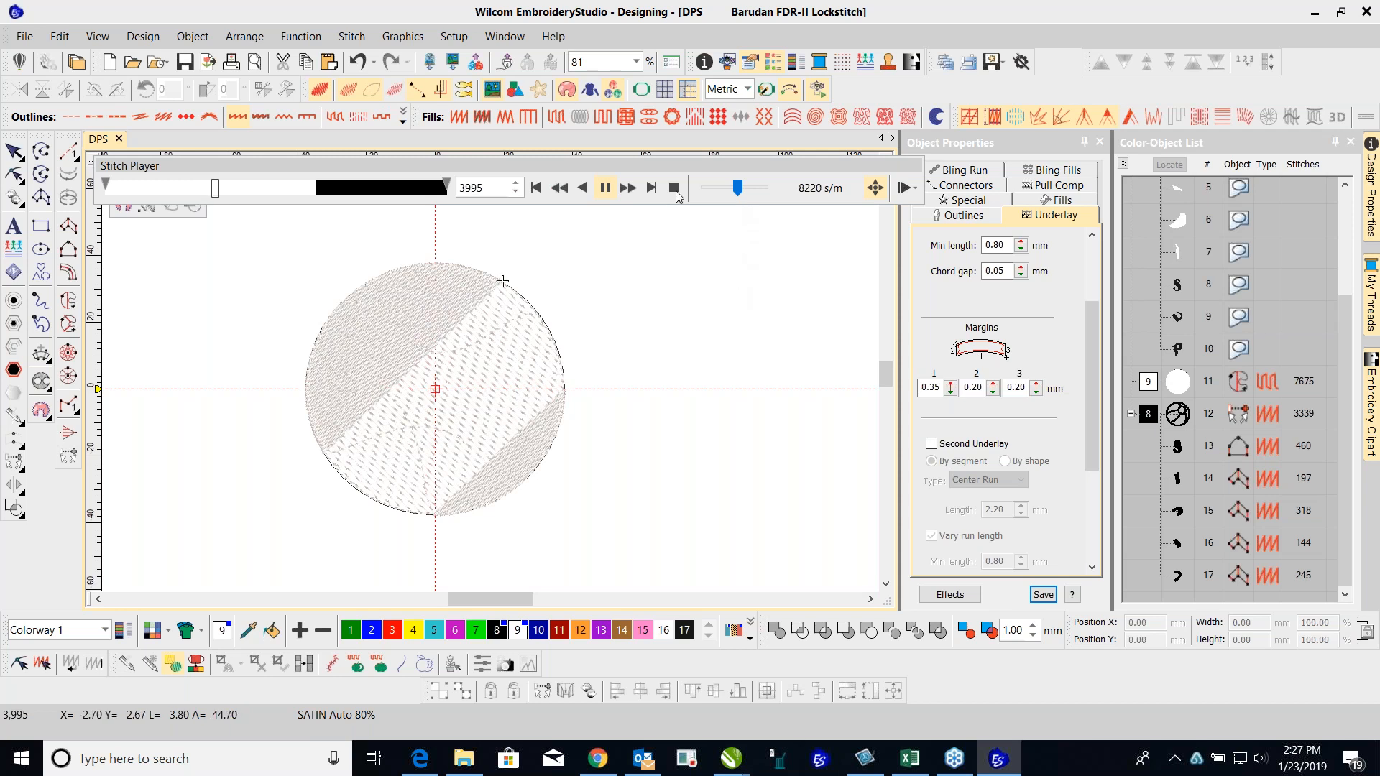
pyautogui.click(605, 189)
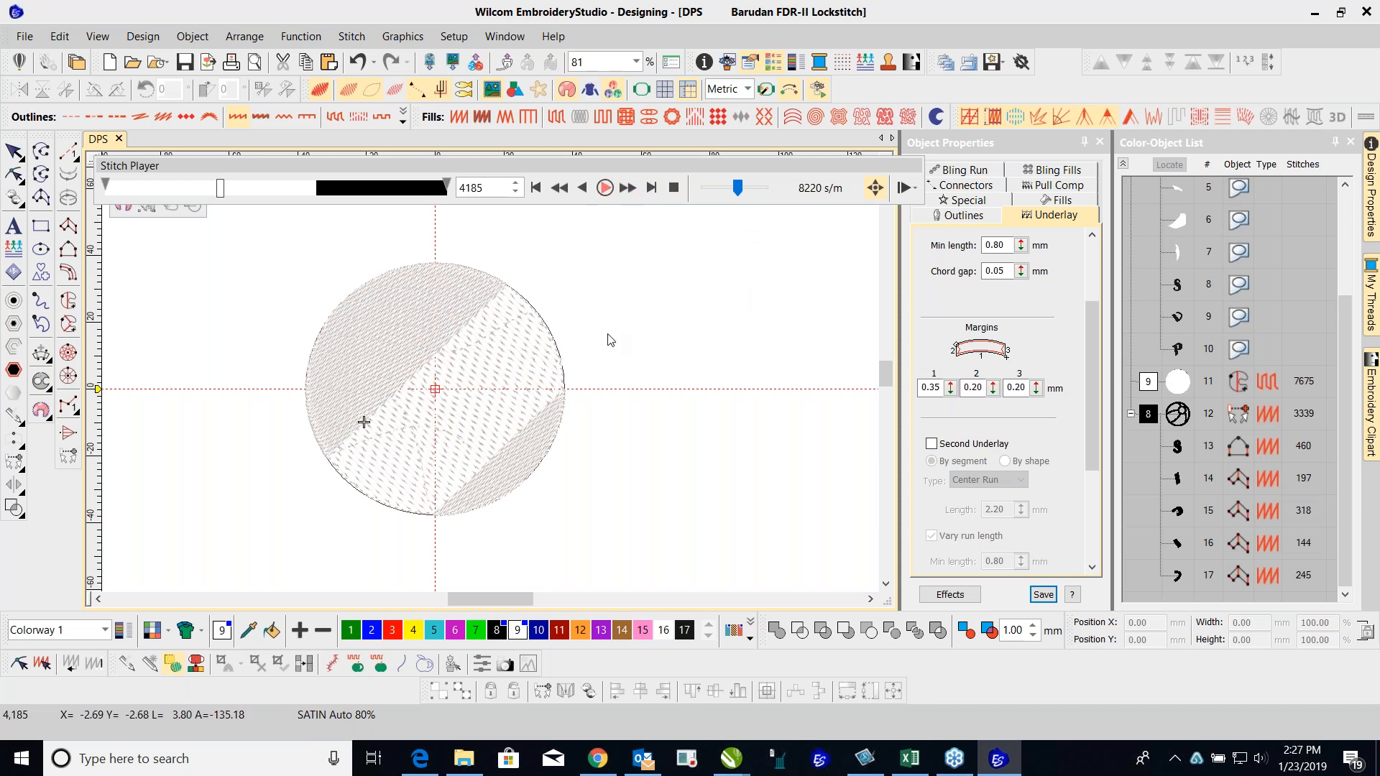
pyautogui.press('Escape')
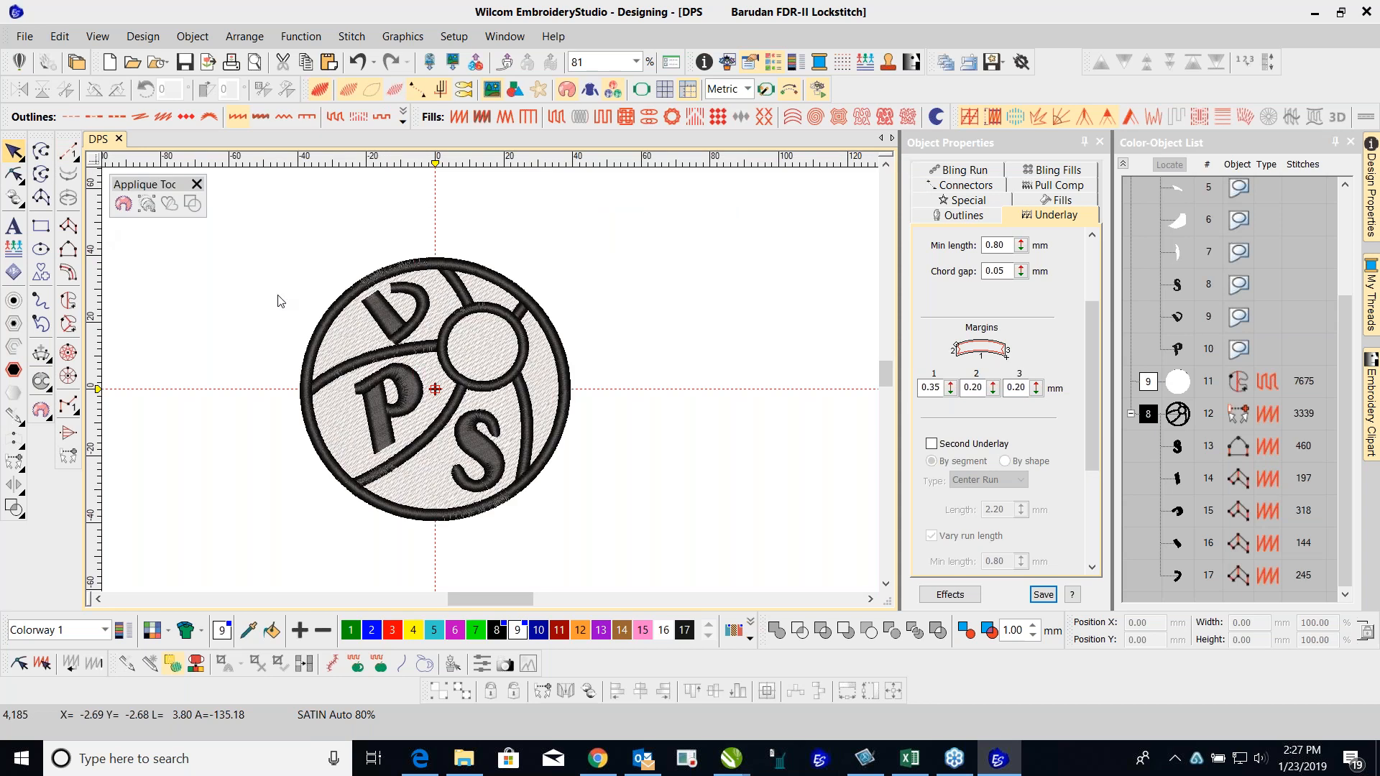
# Step: Reshape the white circle fill's start and end points so it stitches from the lower right edge to the upper left edge
pyautogui.click(543, 391)
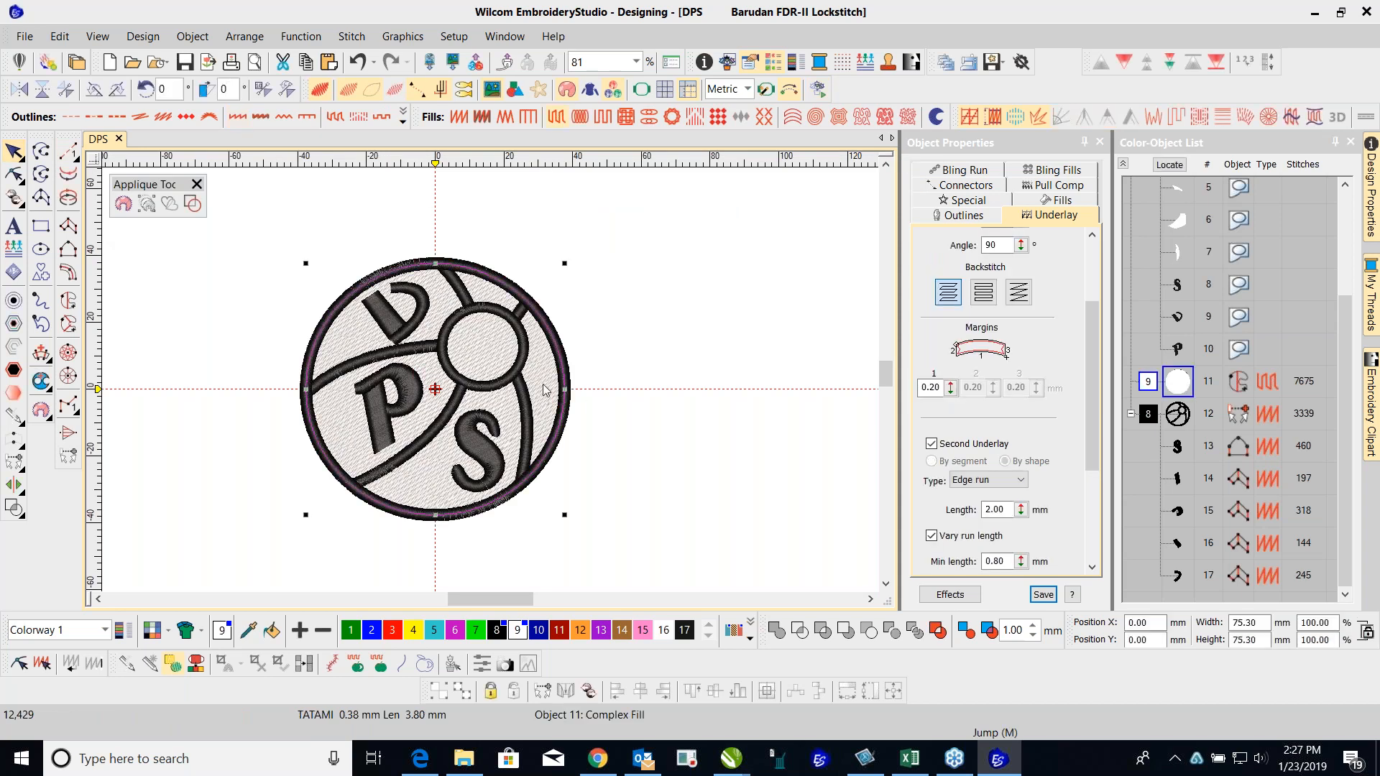
pyautogui.press('h')
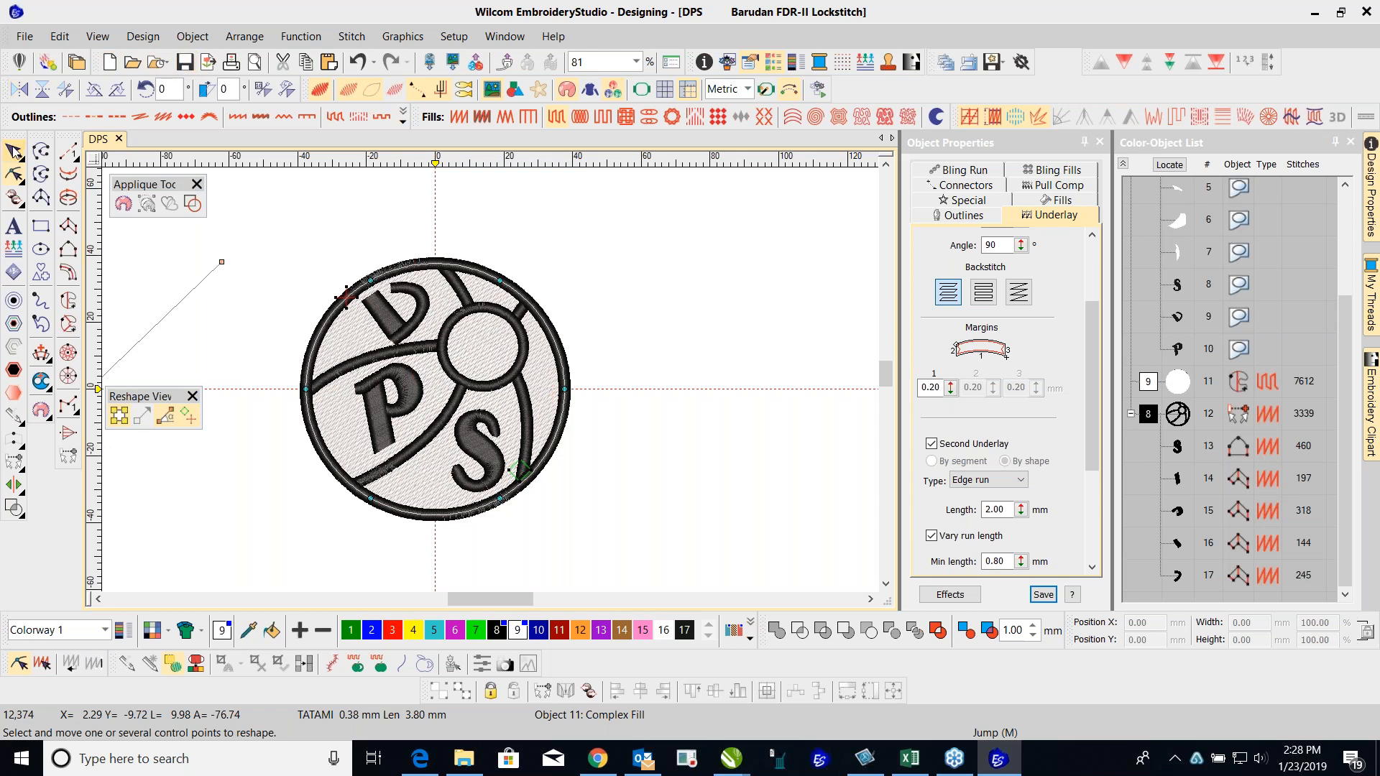
pyautogui.press('Escape')
pyautogui.press('Escape')
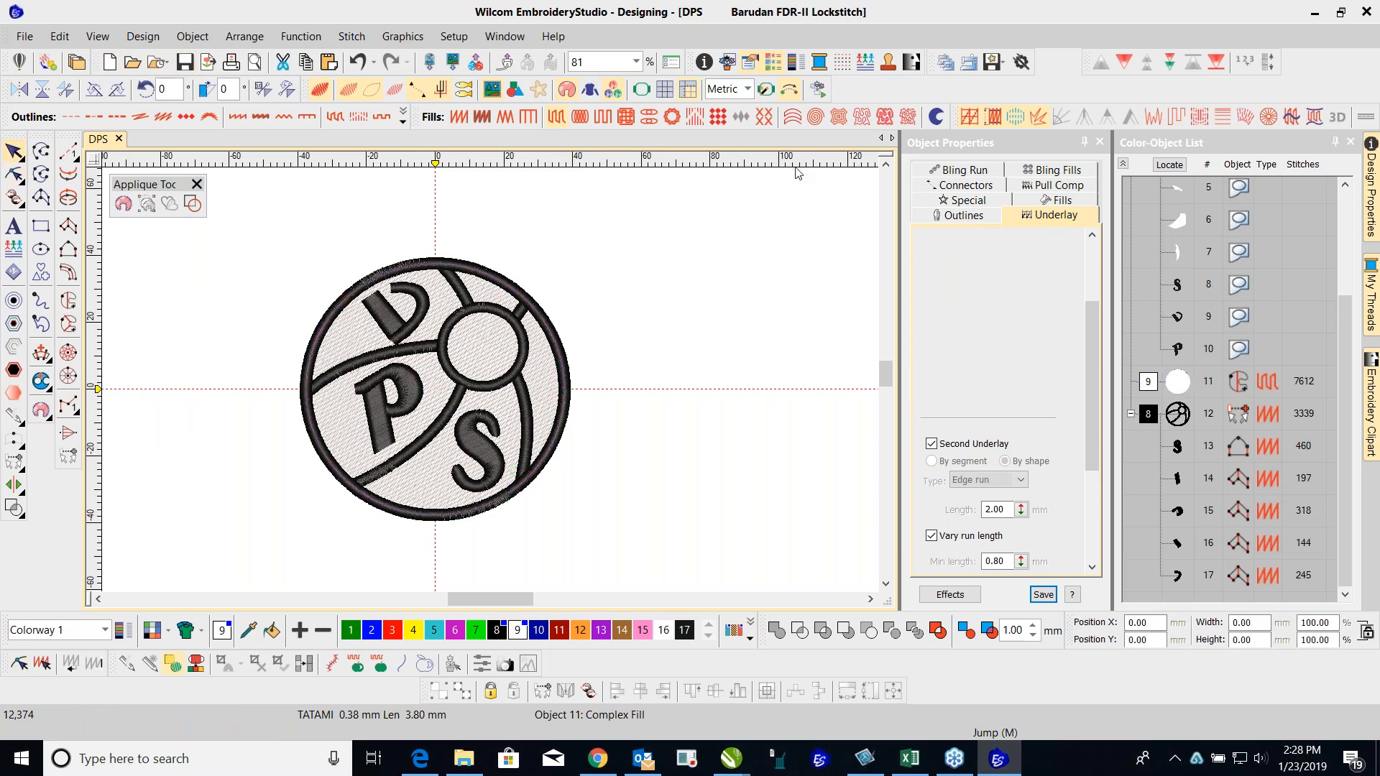
# Step: Replay the whole stitch-out at 24060 stitches per minute to check the sewing order of the fill and outlines
pyautogui.click(817, 89)
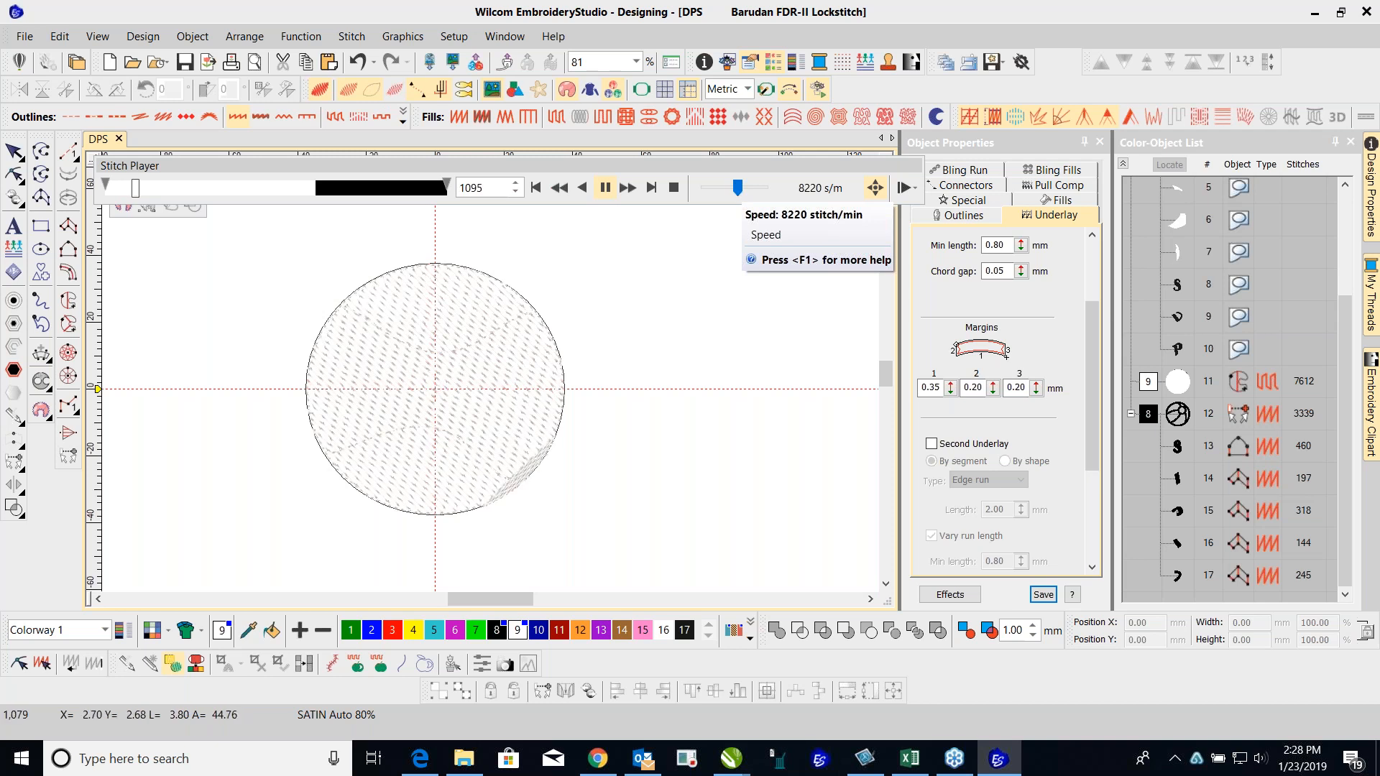
pyautogui.click(750, 193)
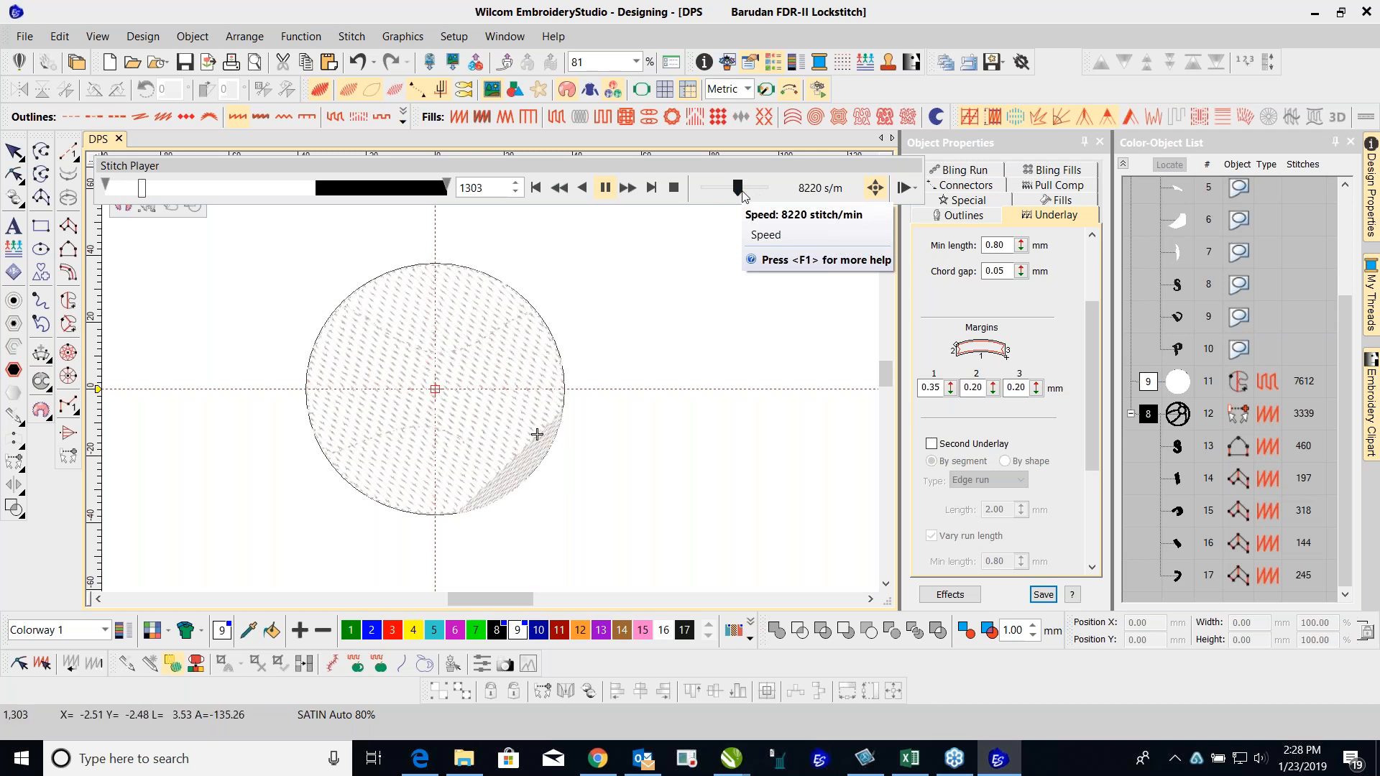
pyautogui.moveTo(749, 193)
pyautogui.mouseDown()
pyautogui.moveTo(766, 199)
pyautogui.moveTo(751, 200)
pyautogui.mouseUp()
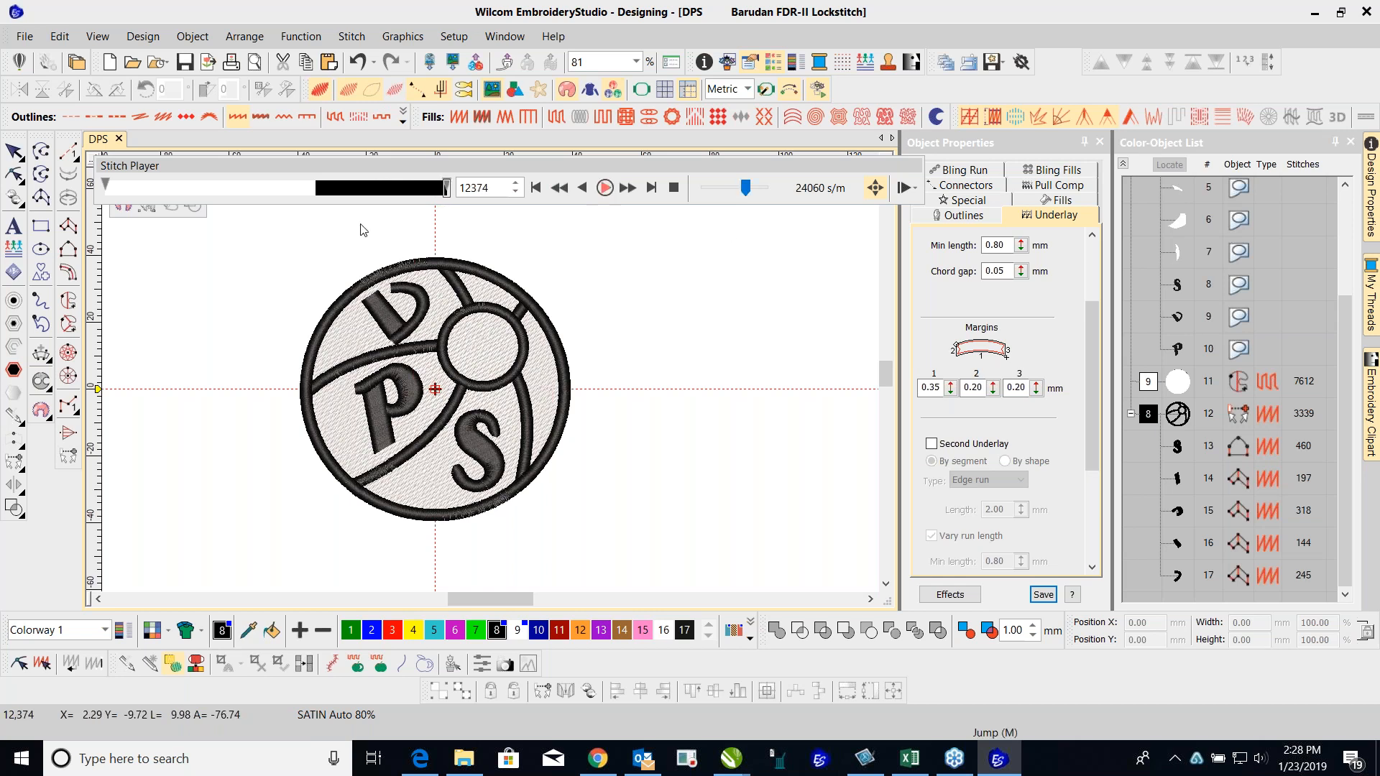
pyautogui.click(14, 151)
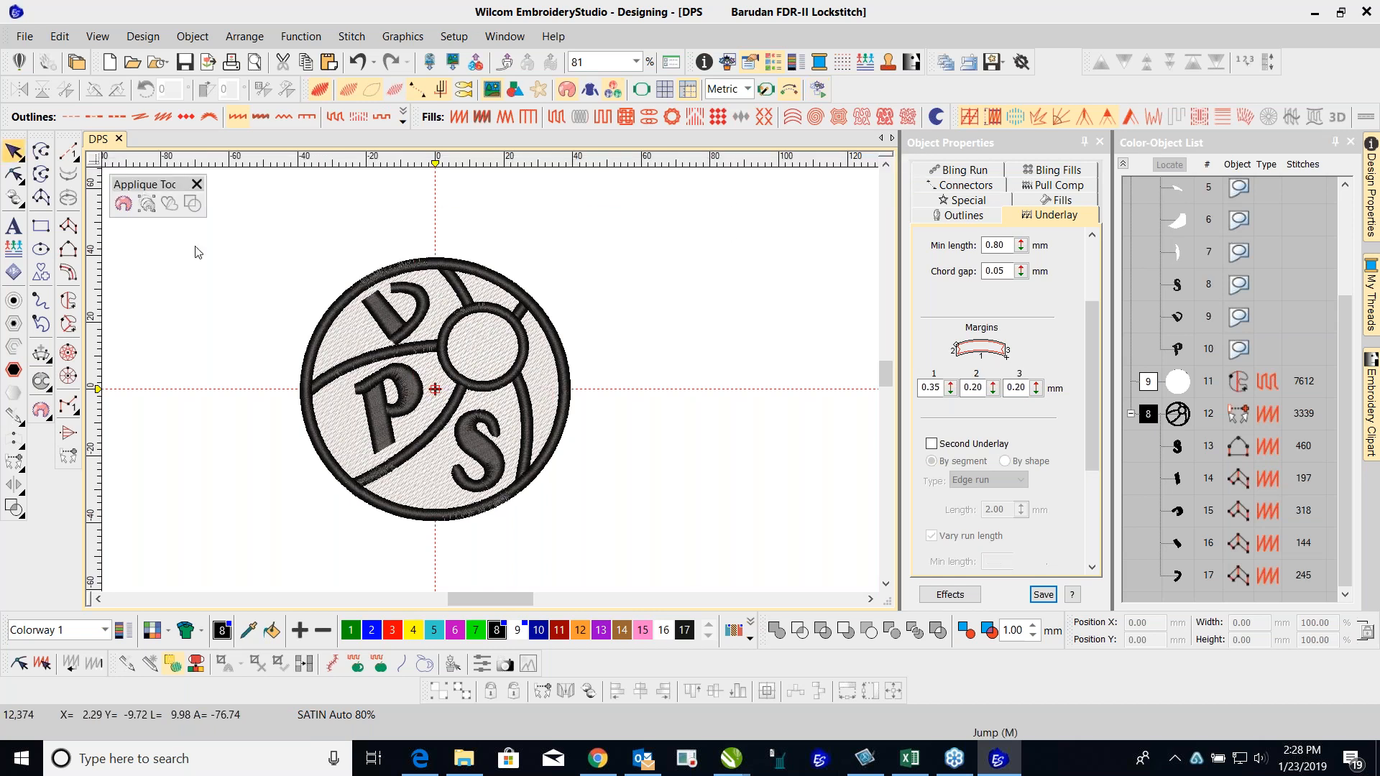
# Step: Move the black outline object's start point to the junction at the lower right beside the S, and reposition its end point
pyautogui.click(407, 268)
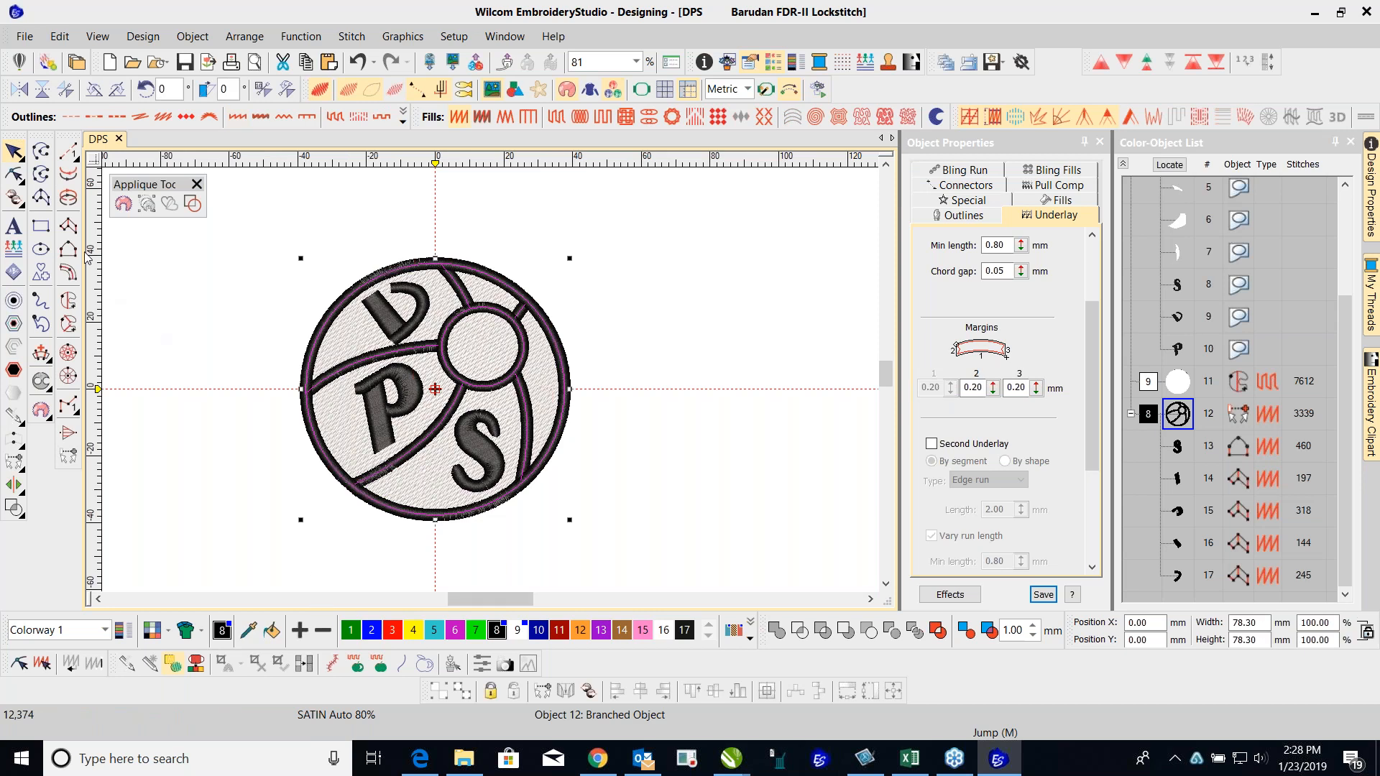
pyautogui.click(14, 175)
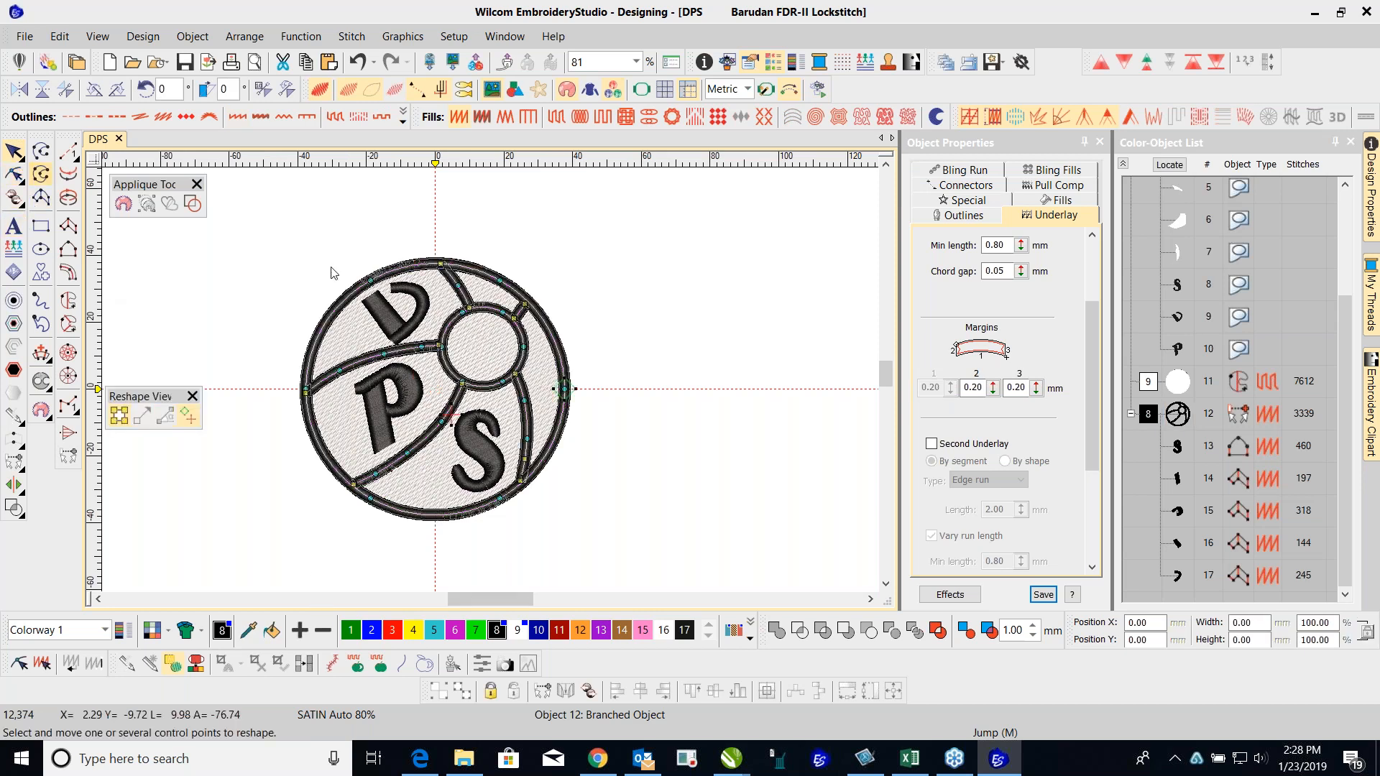
pyautogui.click(522, 476)
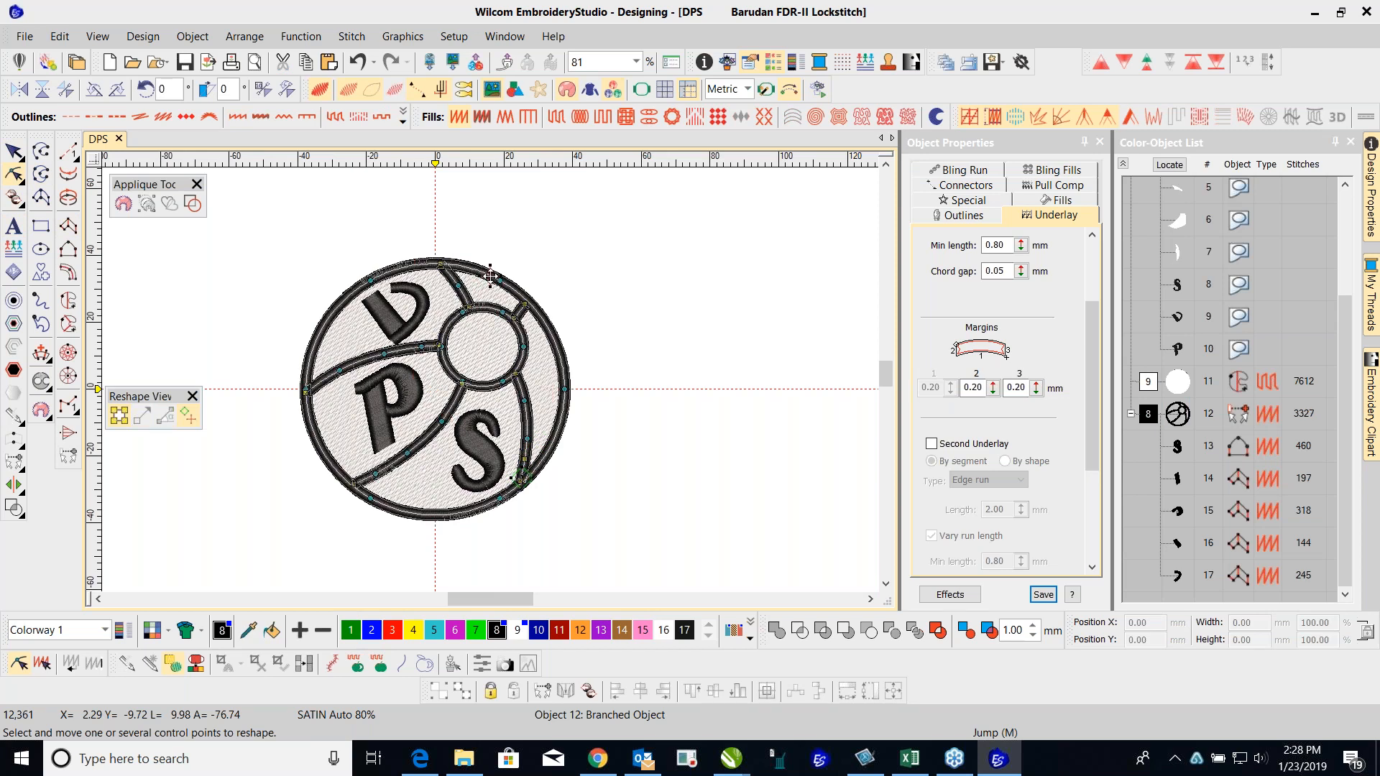
pyautogui.click(15, 151)
pyautogui.click(468, 247)
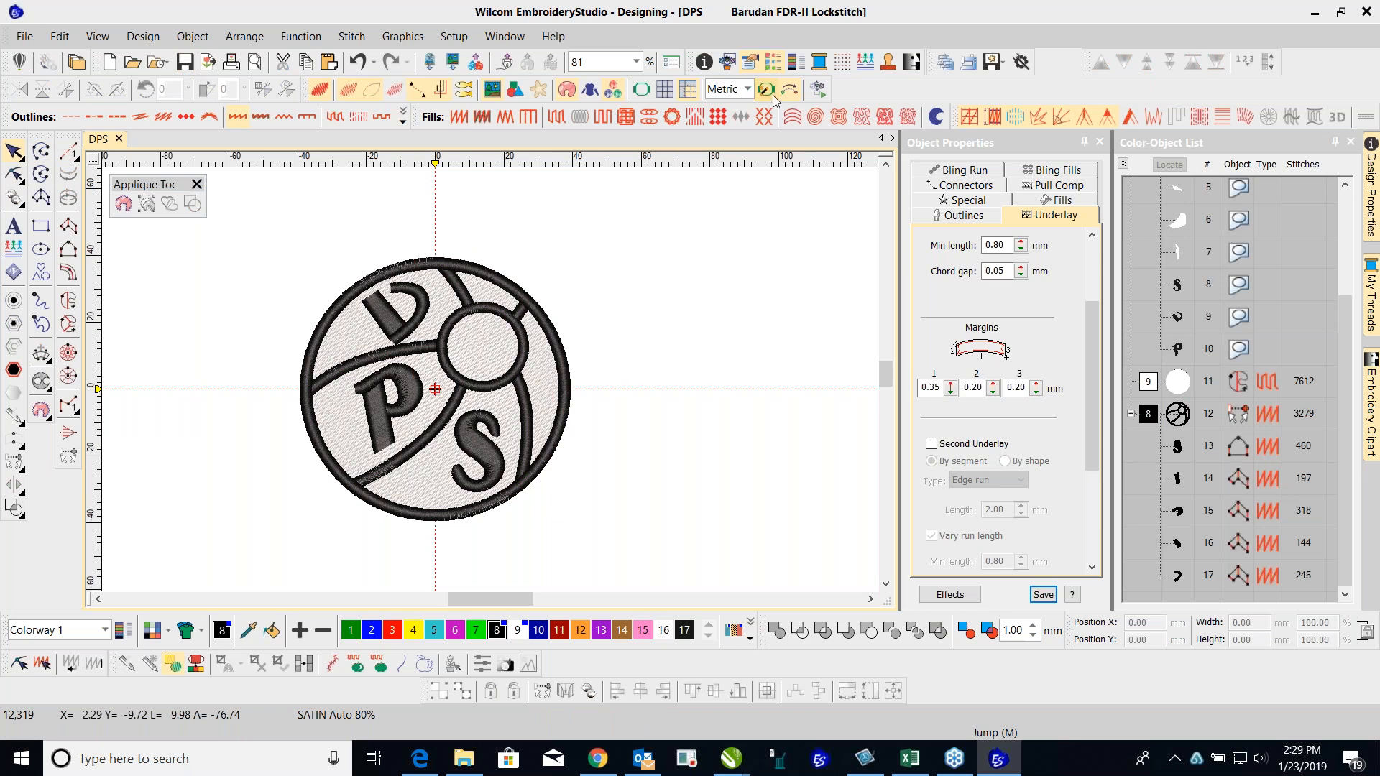
# Step: Run the stitch-out simulation to the end to check the outlines' new stitching path
pyautogui.click(817, 89)
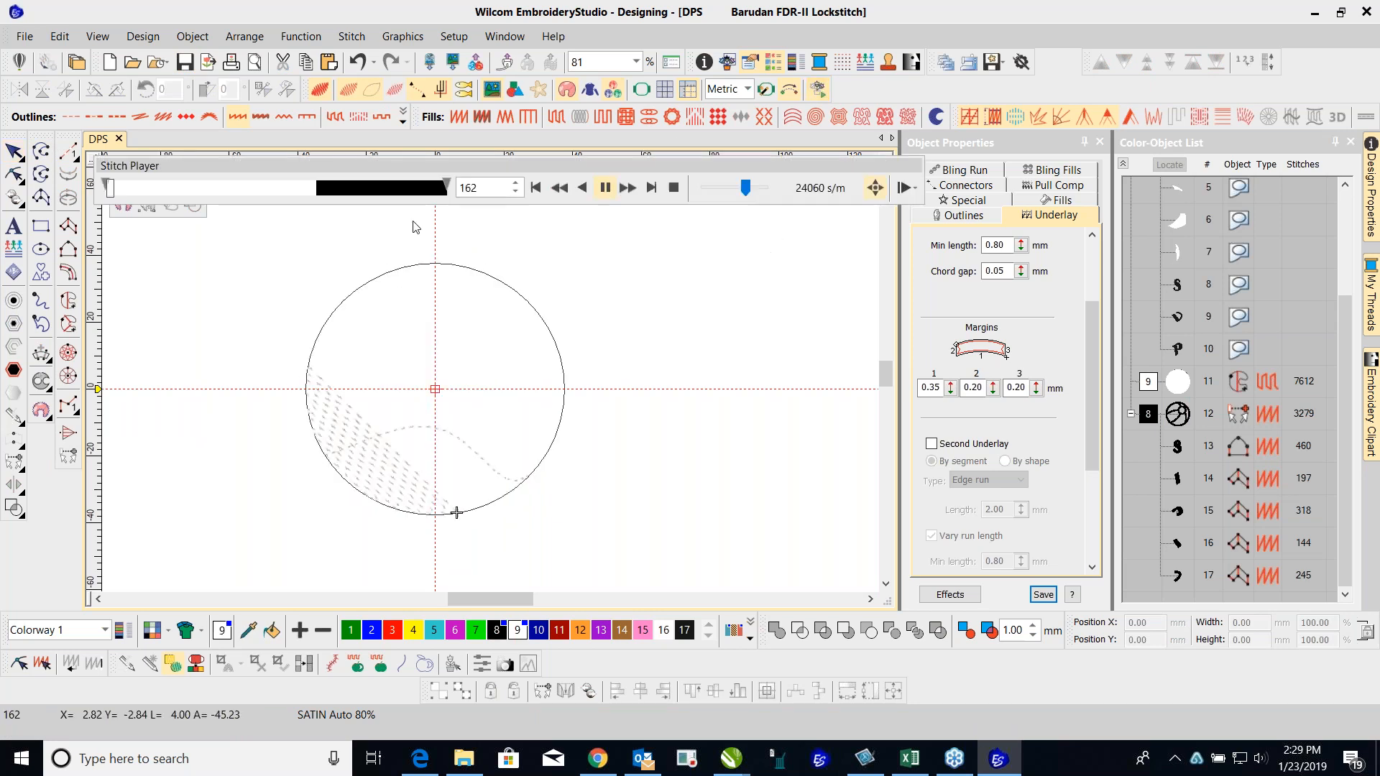
pyautogui.click(322, 194)
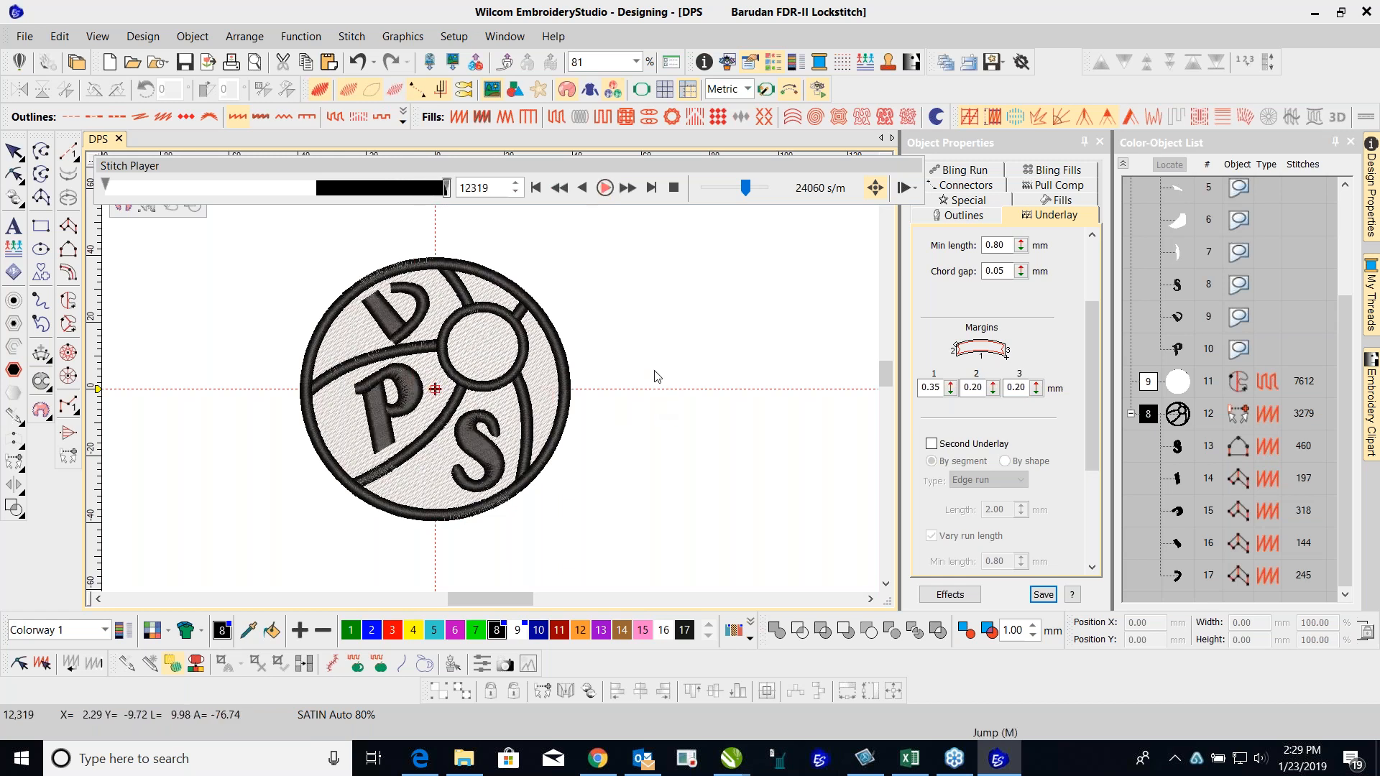
pyautogui.click(13, 152)
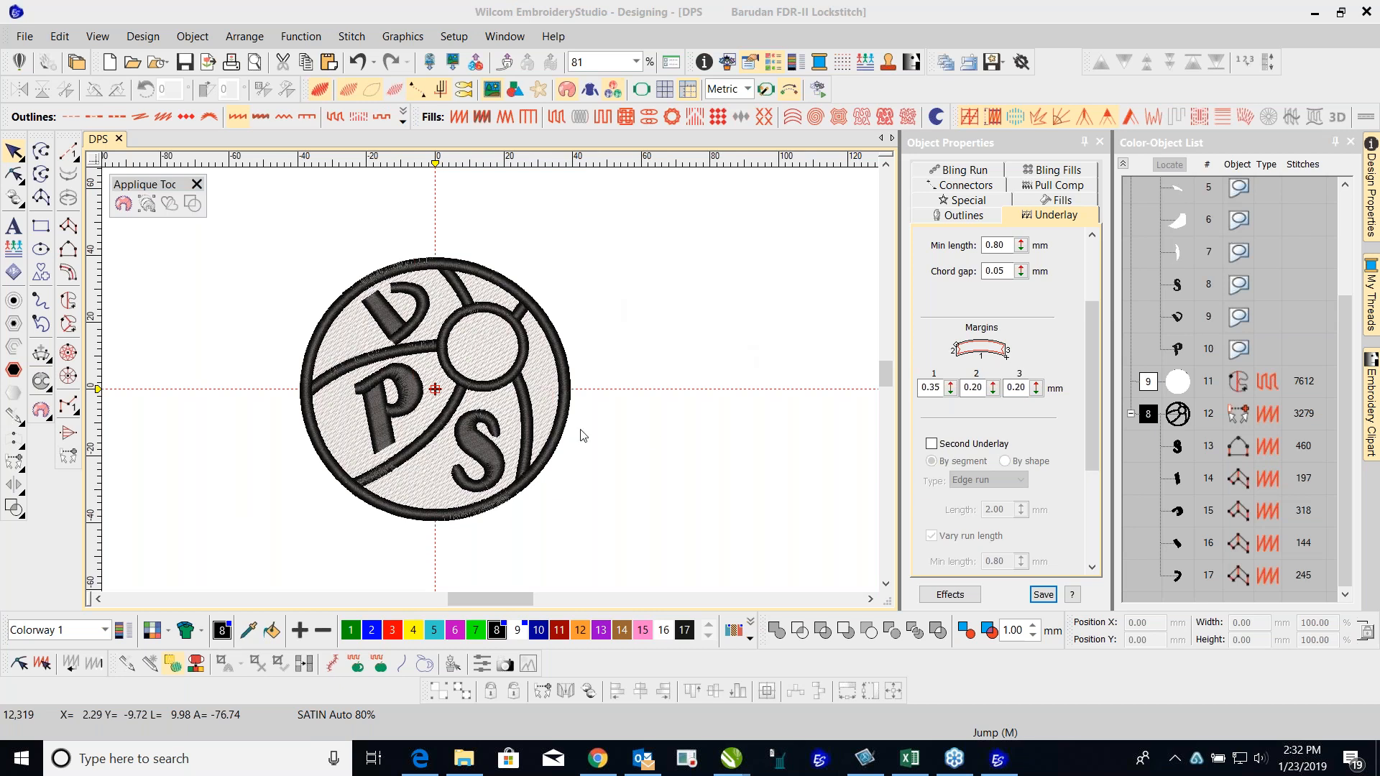
# Step: Export the design as a Tajima (*.DST) machine file named DPS in the Online Designs folder
pyautogui.click(771, 313)
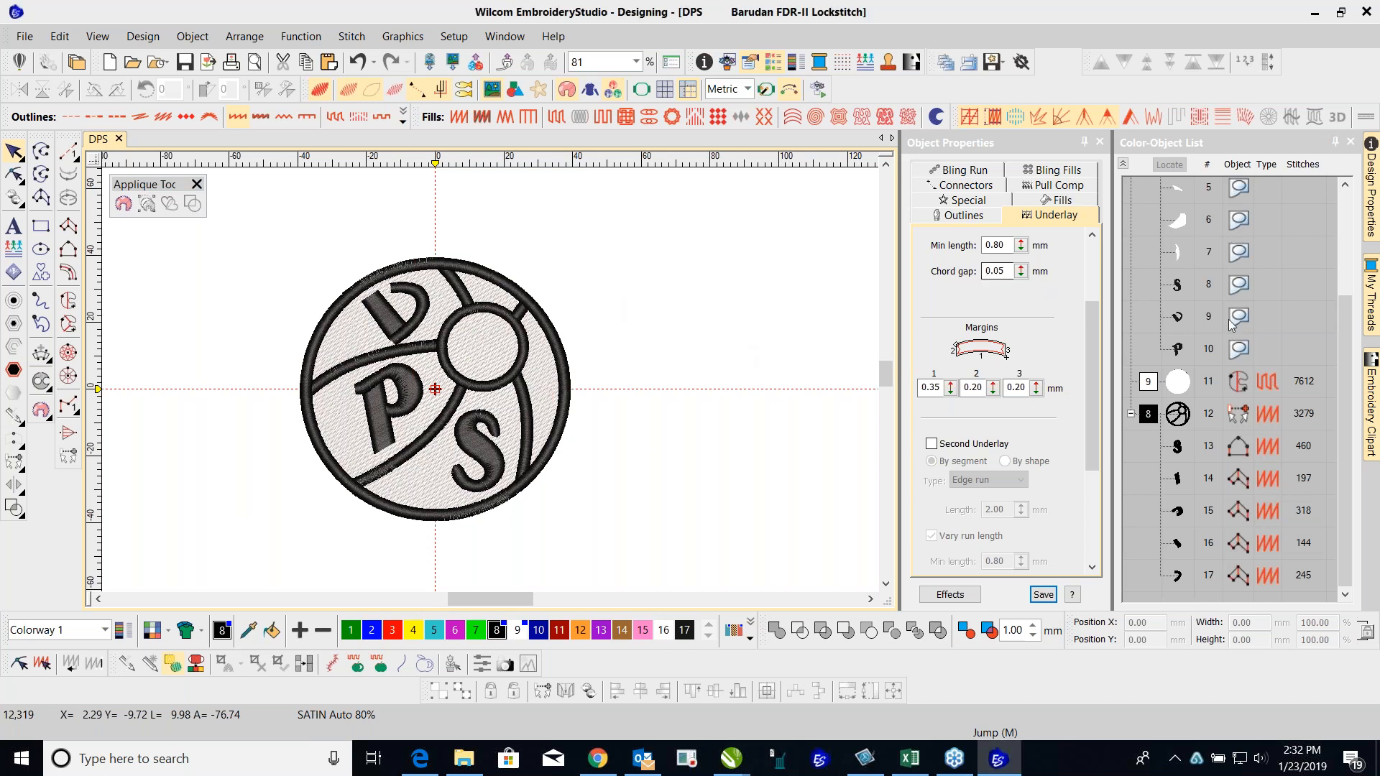
pyautogui.scroll(3, 1318, 355)
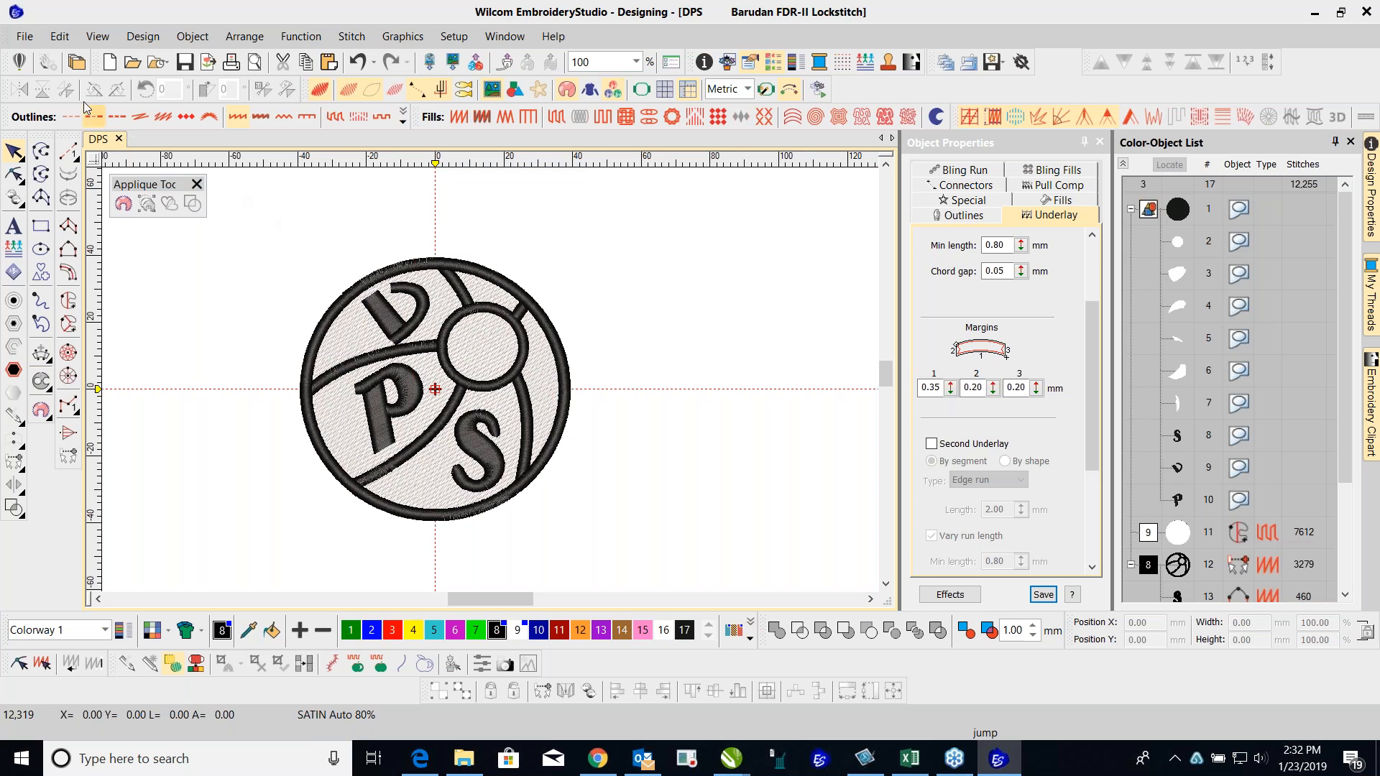
pyautogui.click(24, 36)
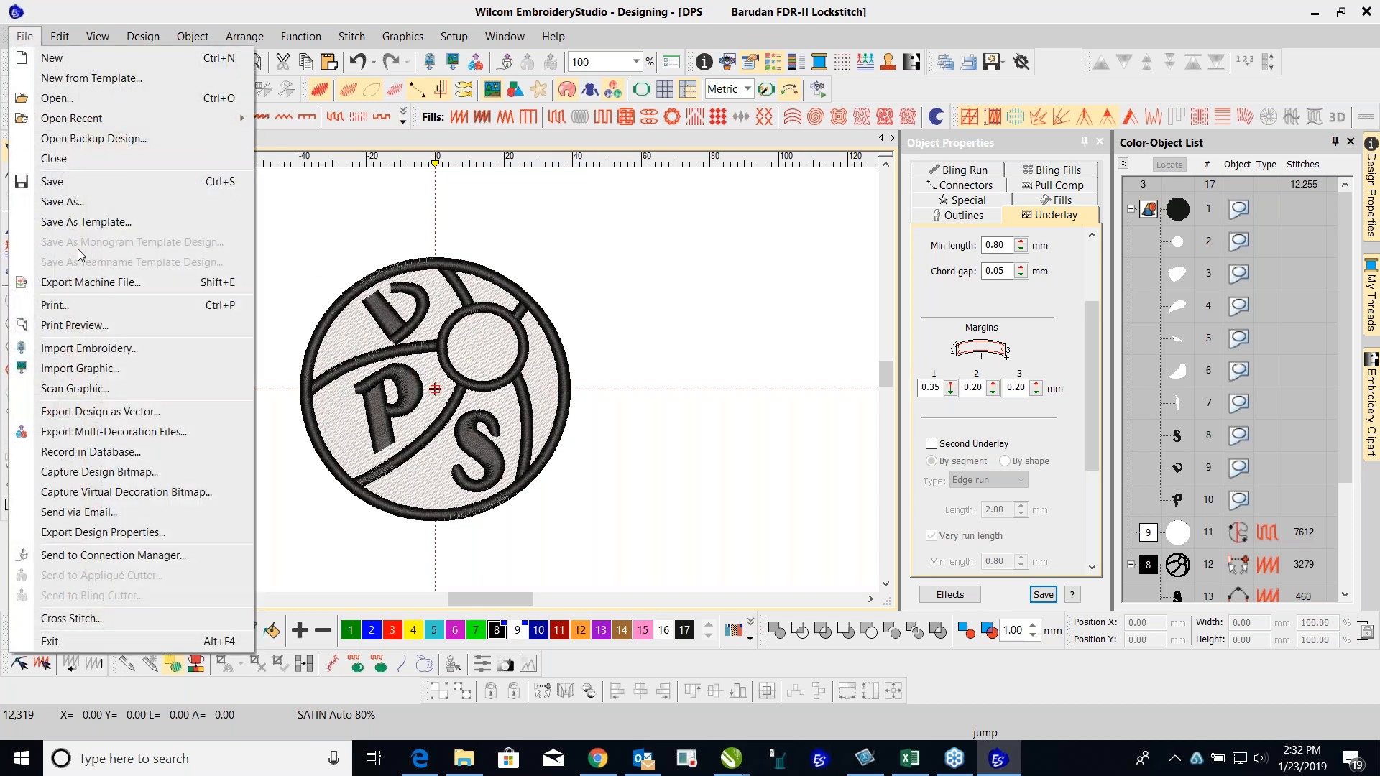
pyautogui.click(98, 284)
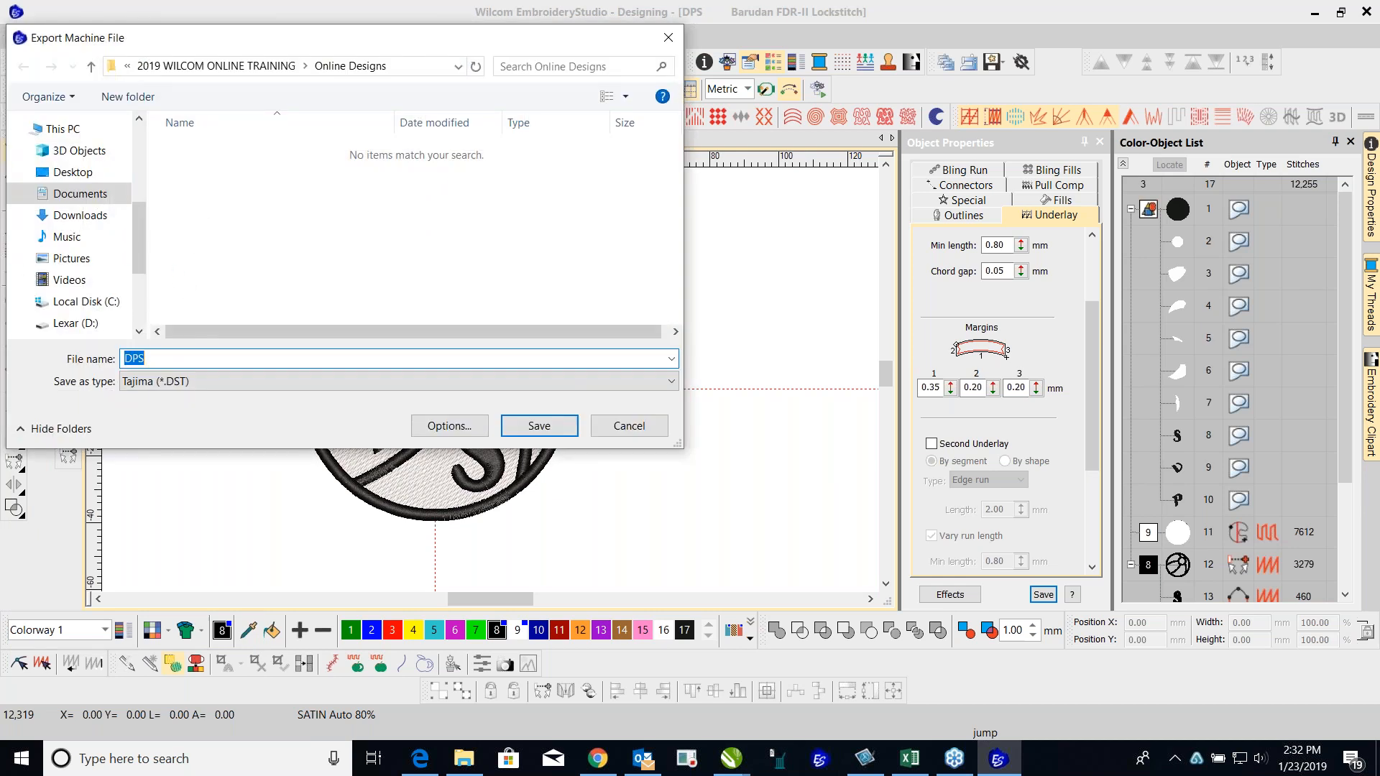
pyautogui.click(671, 381)
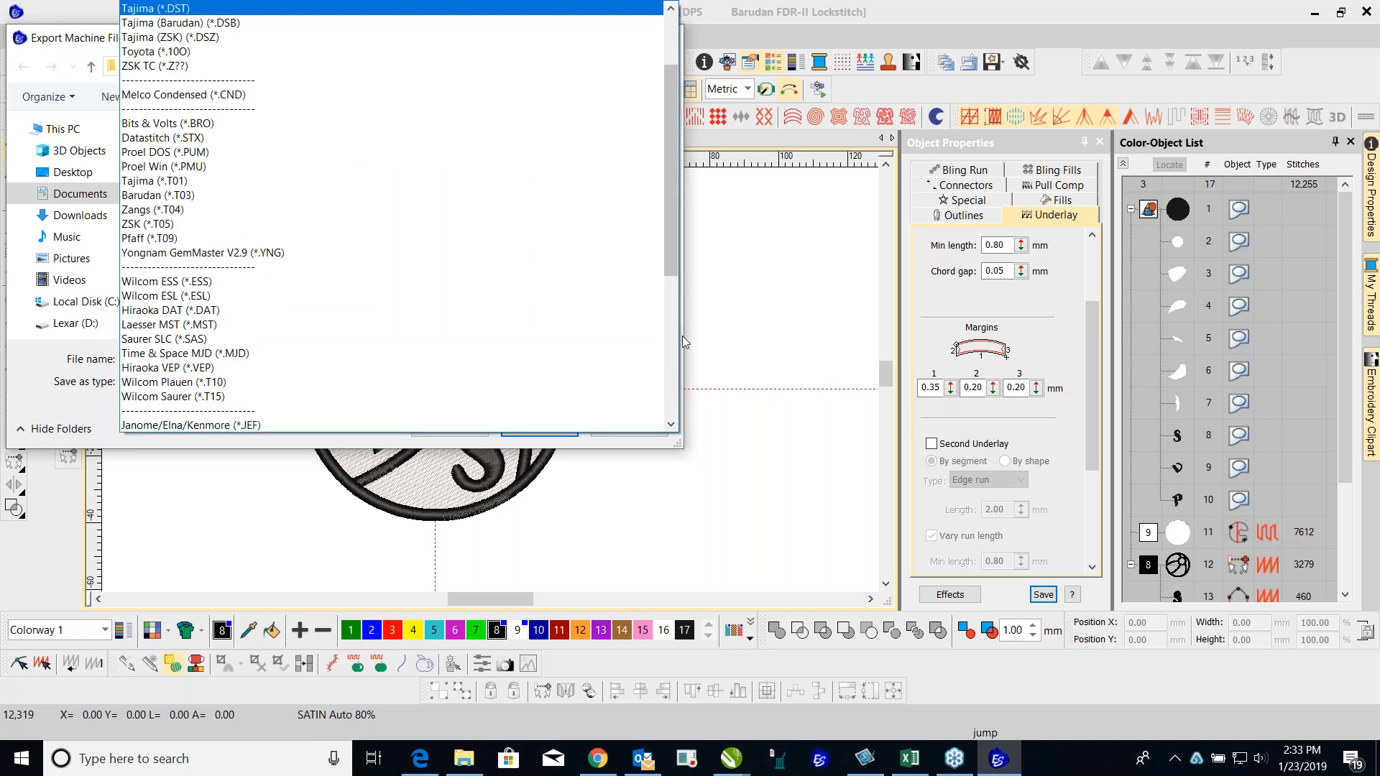
pyautogui.moveTo(671, 244); pyautogui.dragTo(666, 210)
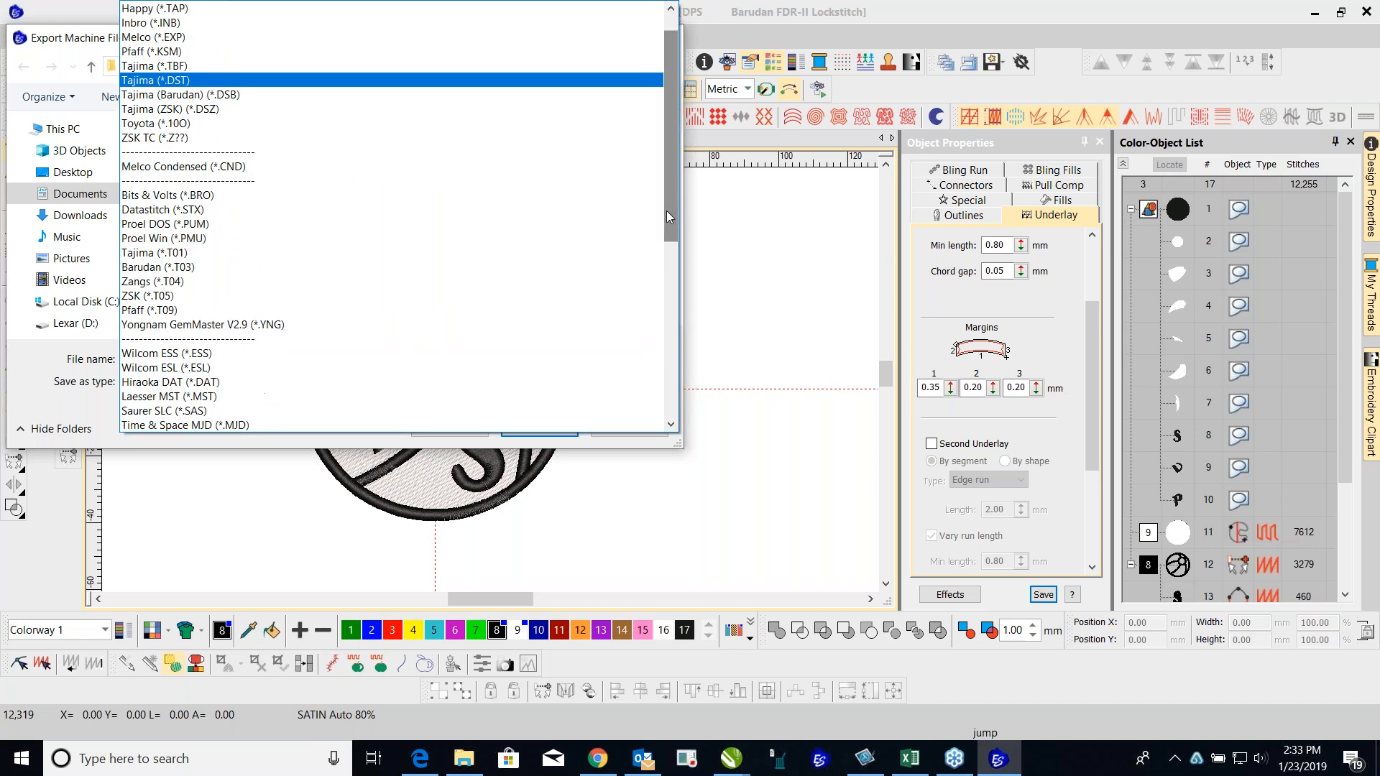
pyautogui.click(225, 82)
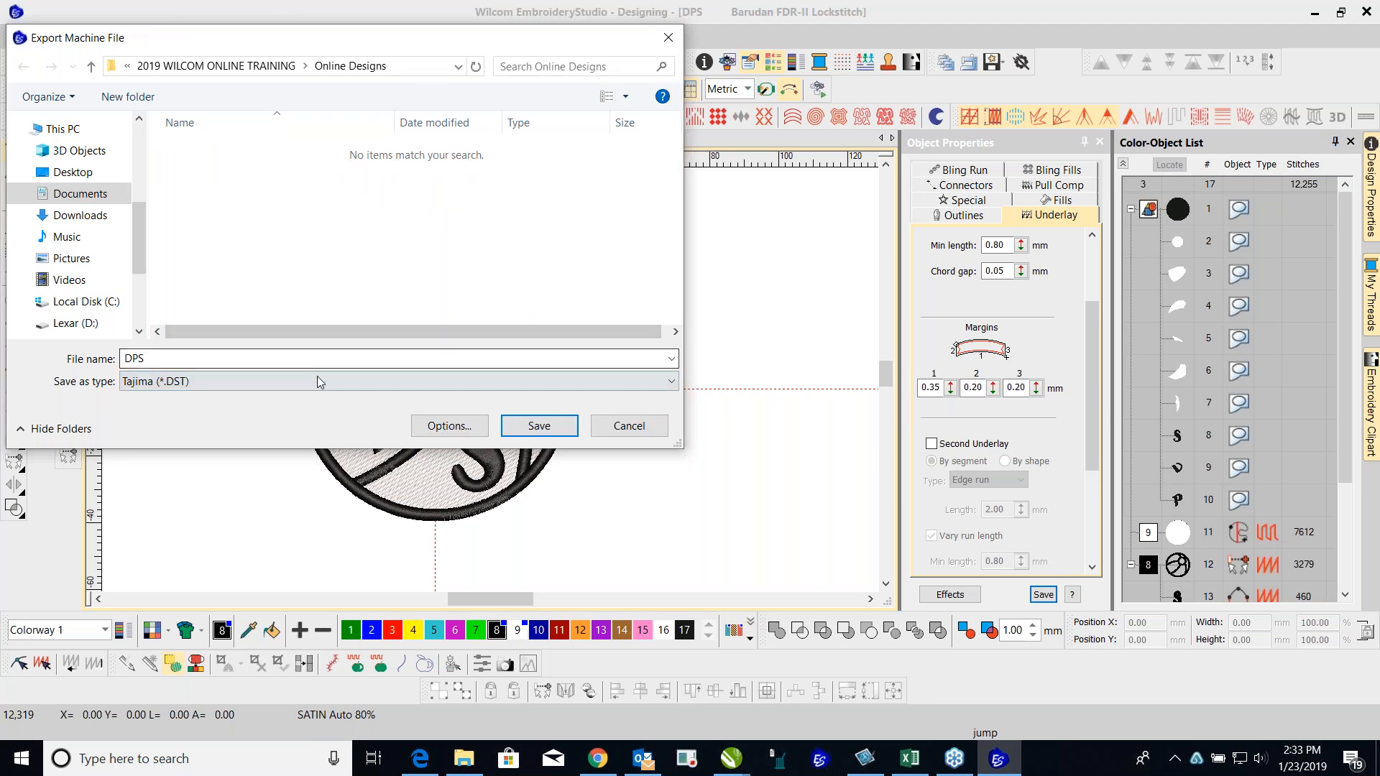
pyautogui.click(187, 358)
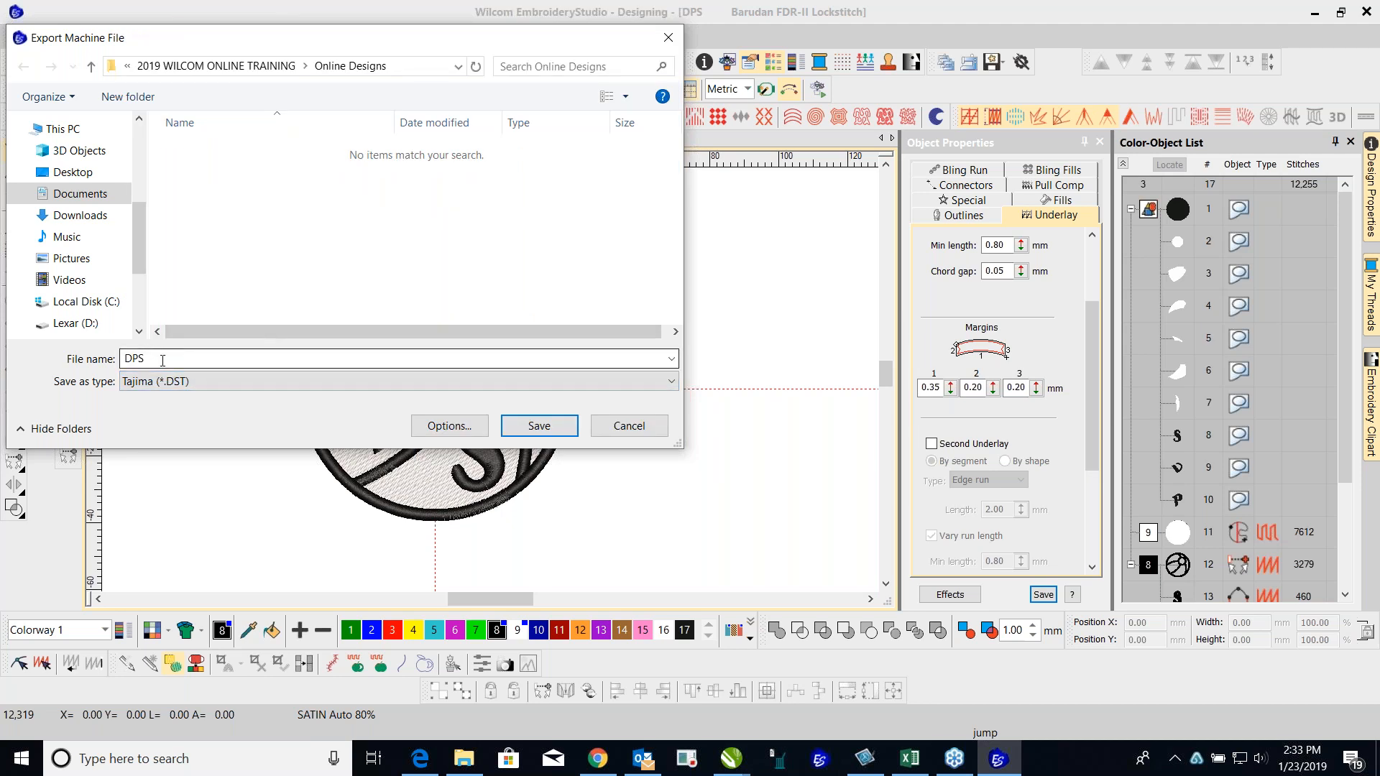
pyautogui.click(539, 425)
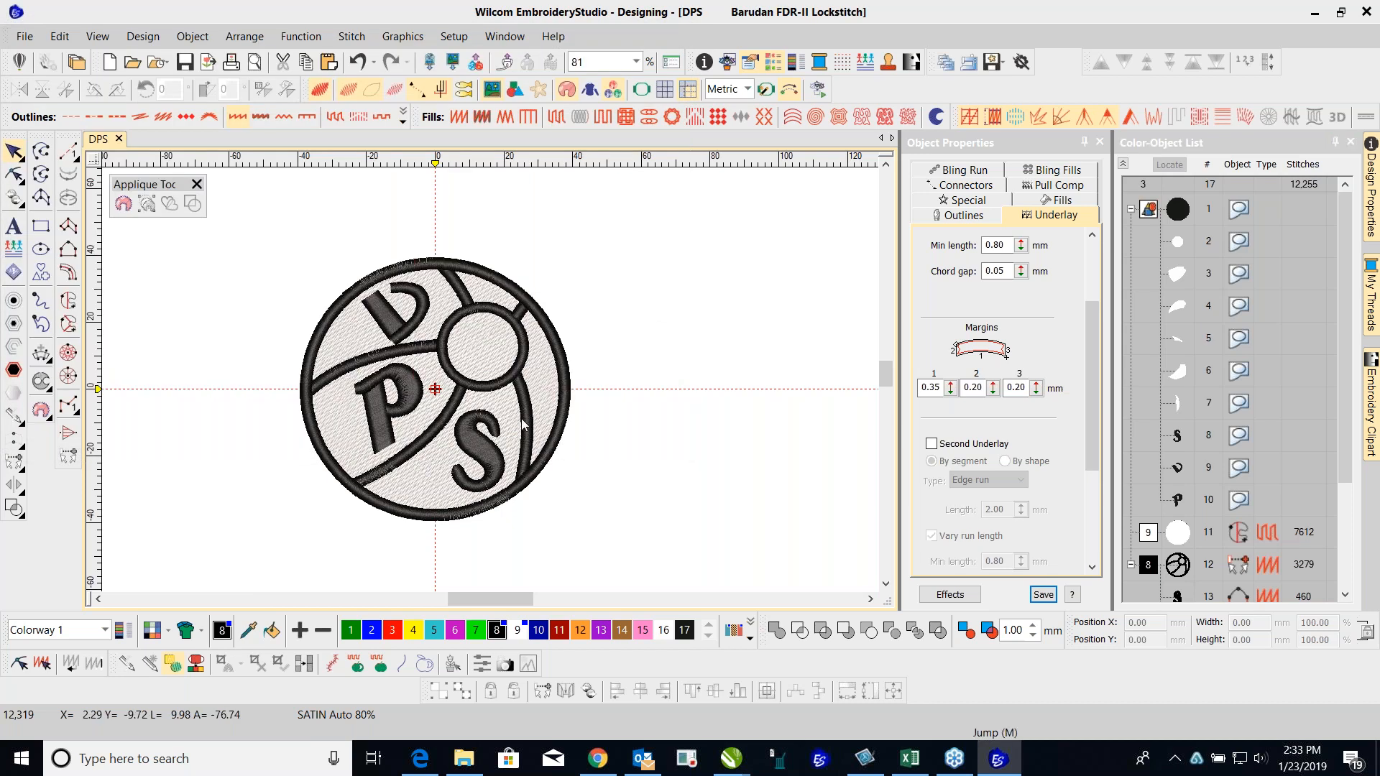
# Step: Close the original DPS design
pyautogui.scroll(-1, 492, 386)
pyautogui.scroll(1, 492, 386)
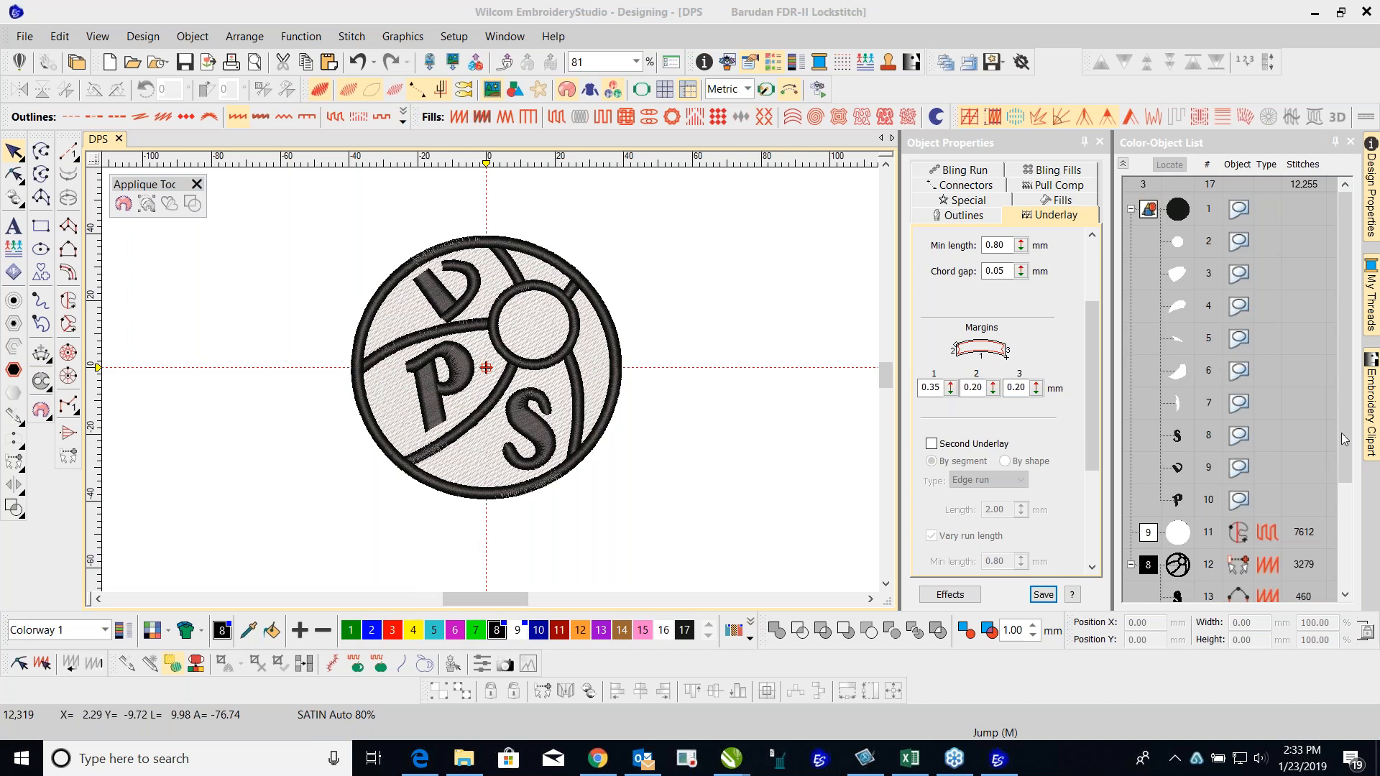
pyautogui.moveTo(1343, 434); pyautogui.dragTo(1342, 541)
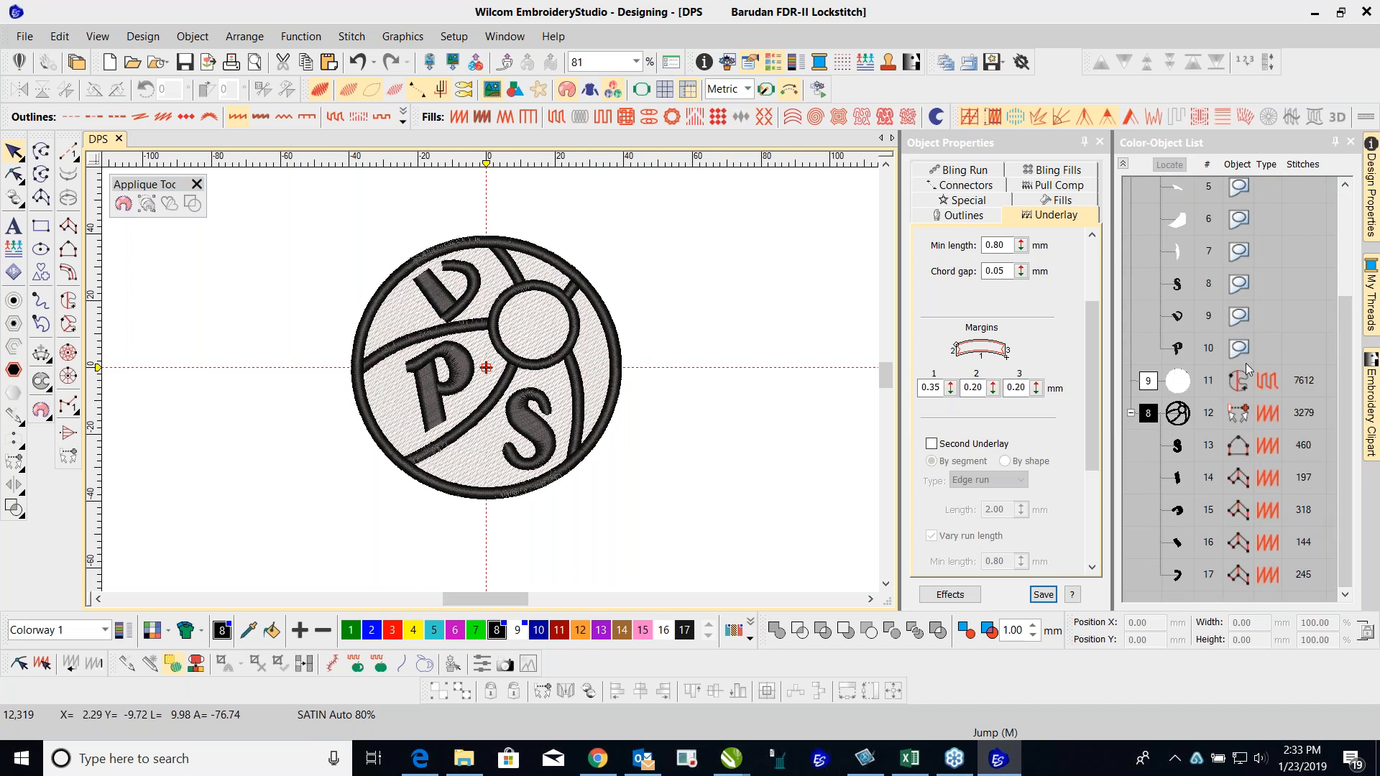
pyautogui.click(1184, 507)
pyautogui.rightClick(1184, 507)
pyautogui.click(829, 302)
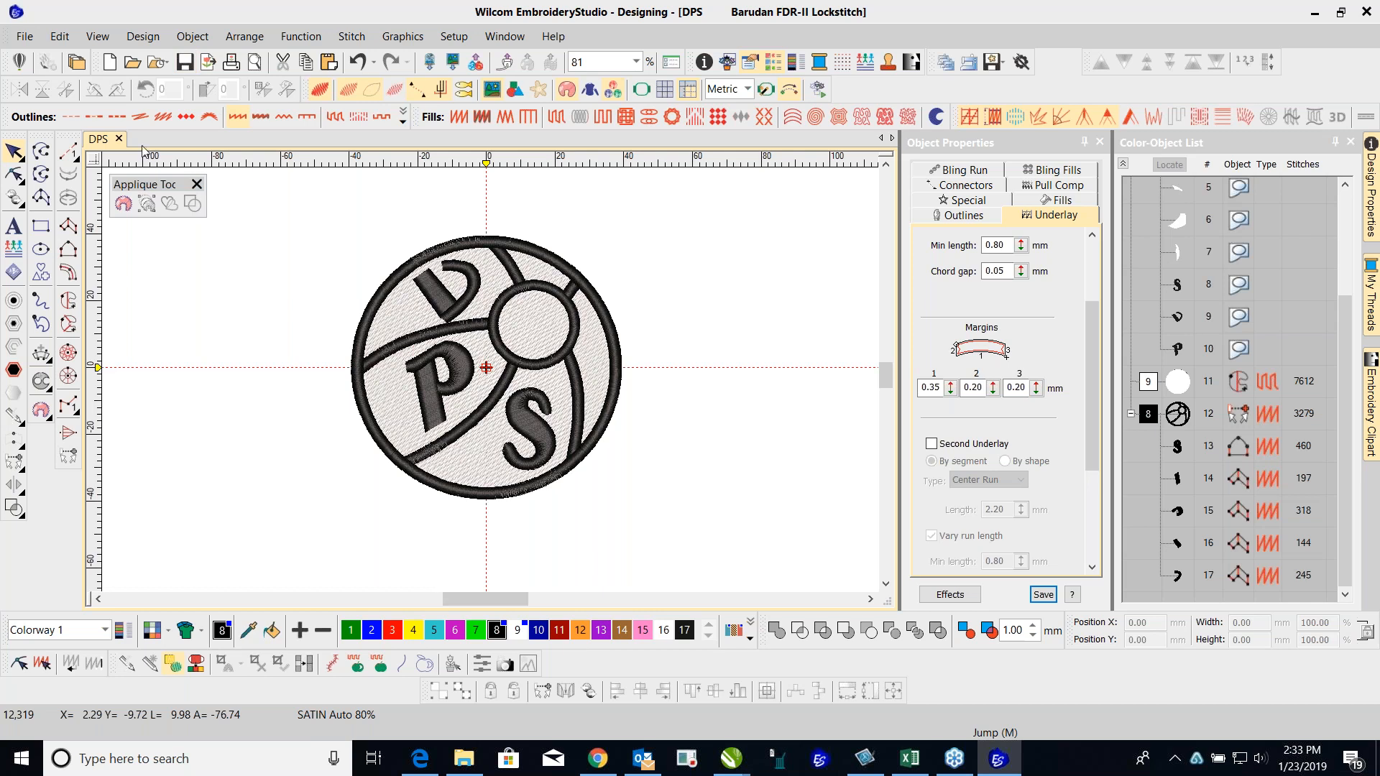
pyautogui.click(120, 140)
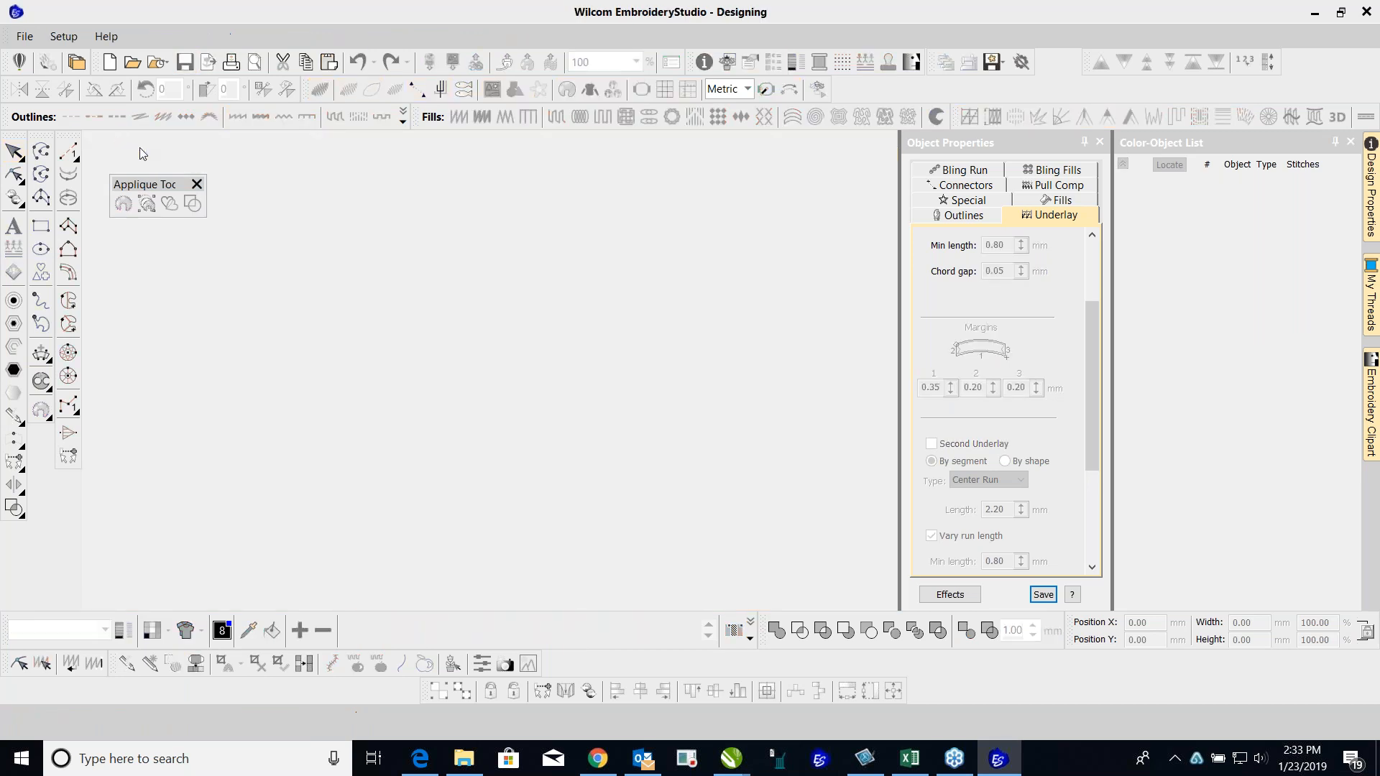
# Step: Open the exported DPS.DST from the recent designs and show its stitches
pyautogui.click(24, 36)
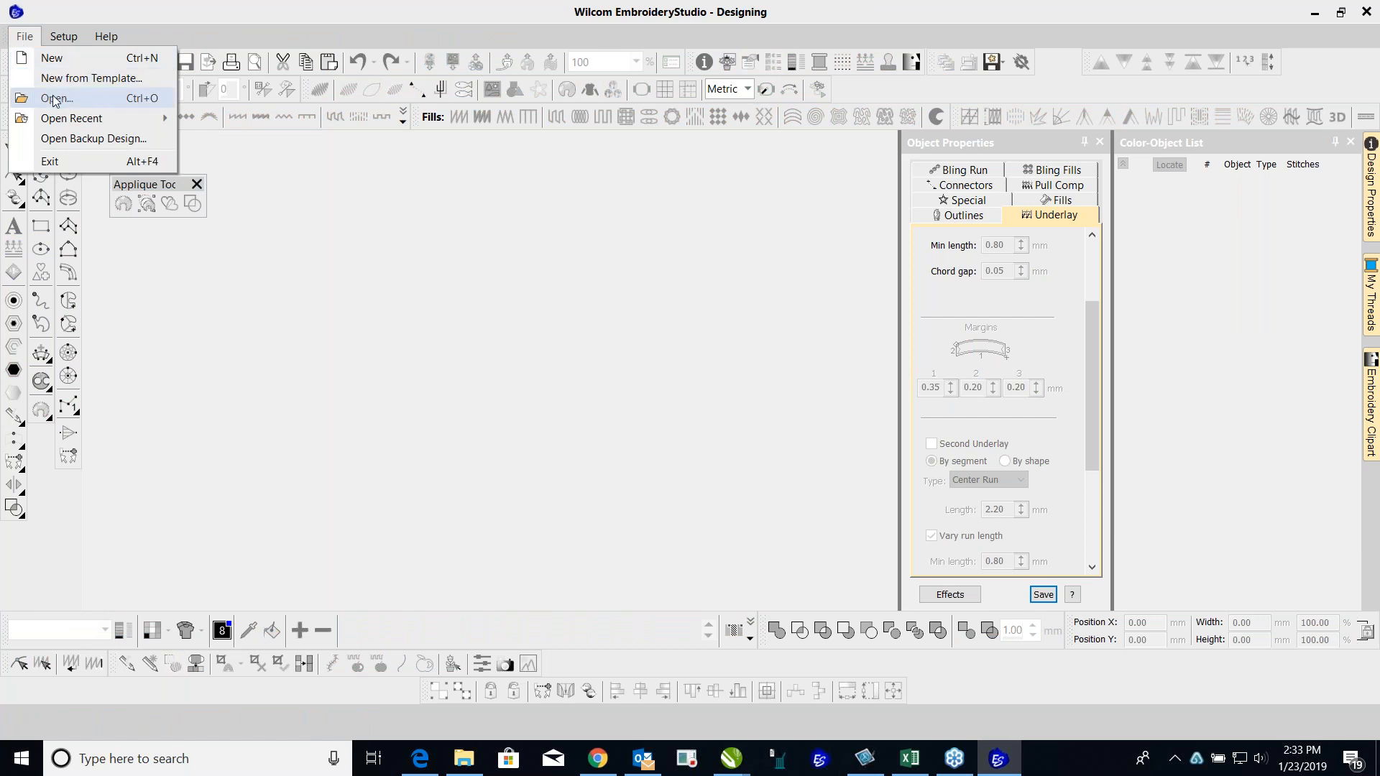
pyautogui.moveTo(66, 124)
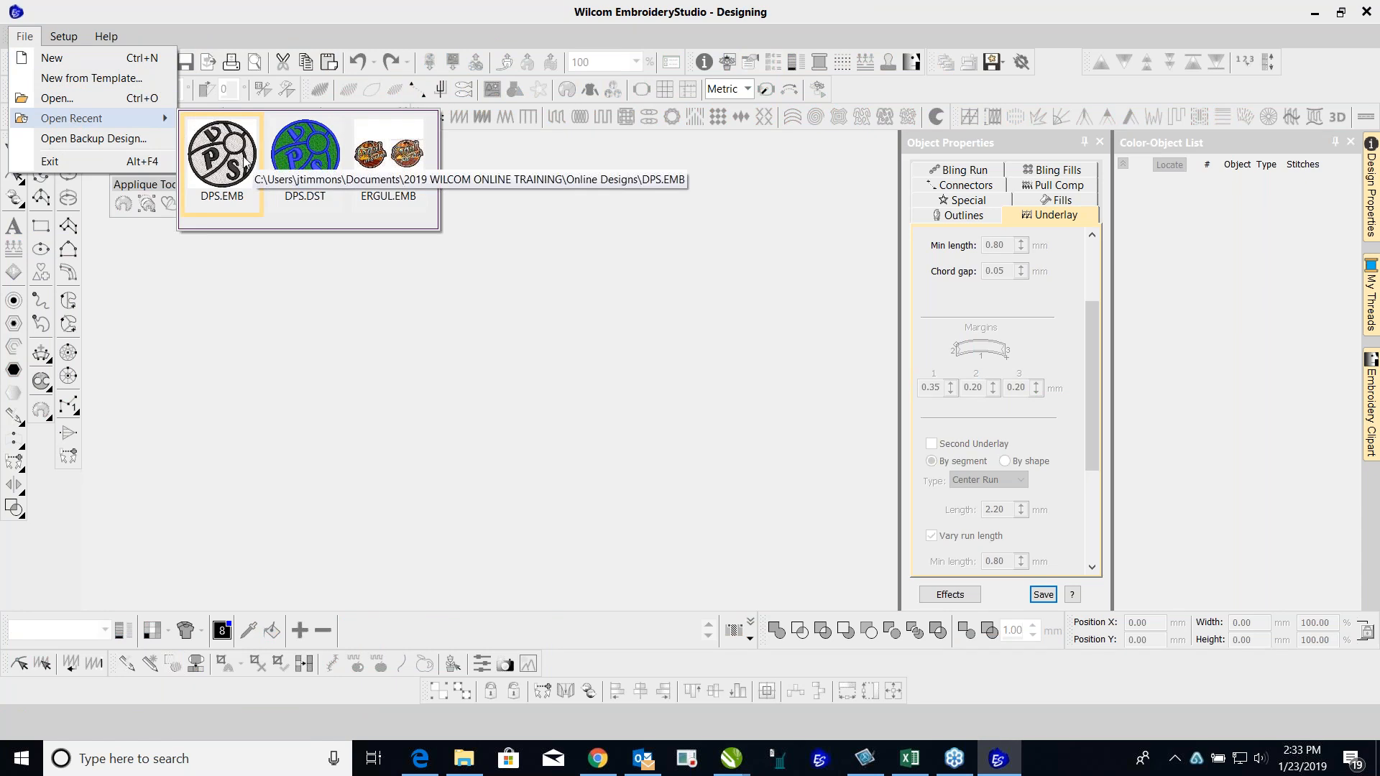
pyautogui.click(325, 158)
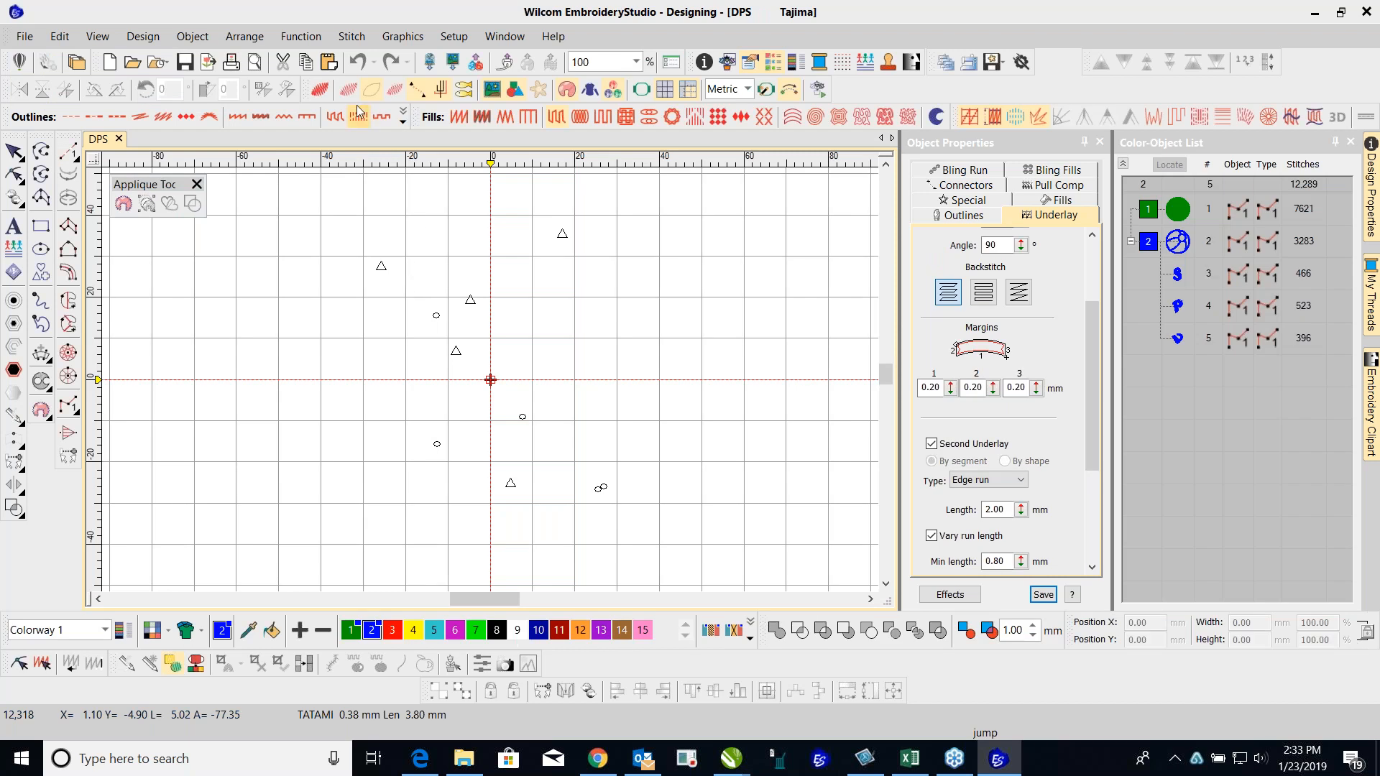
pyautogui.click(325, 91)
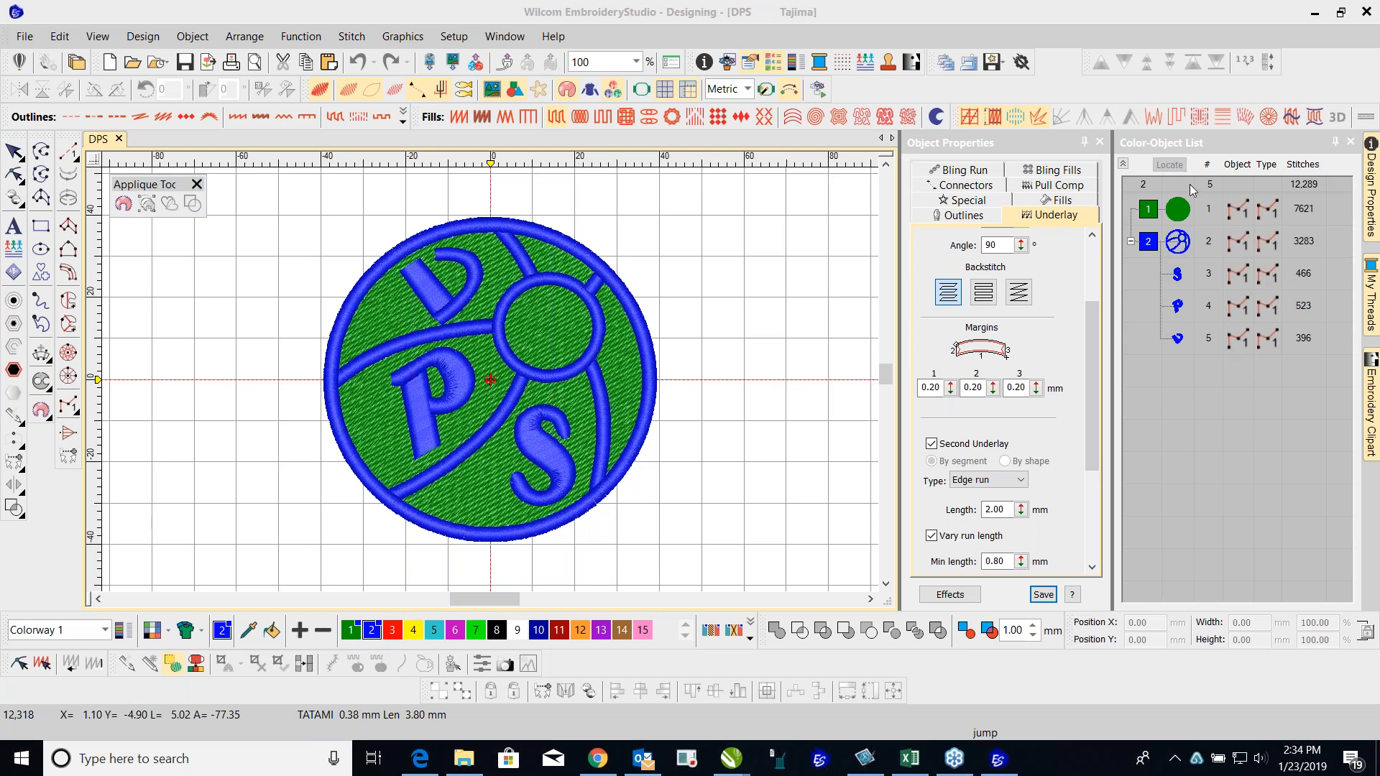
# Step: Examine the design details of DPS.DST, including its size, stitches, trims, EMB grade and stitch format
pyautogui.click(728, 62)
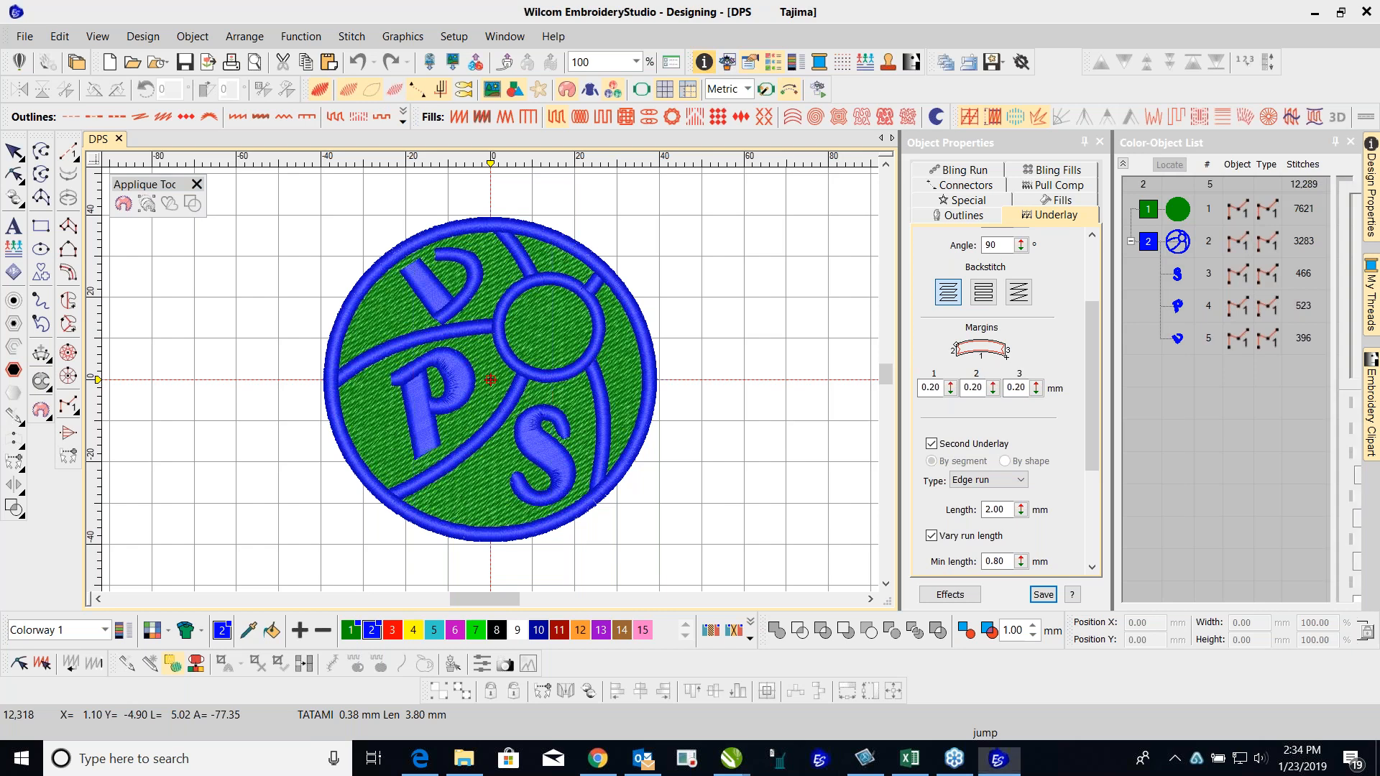
pyautogui.click(1164, 171)
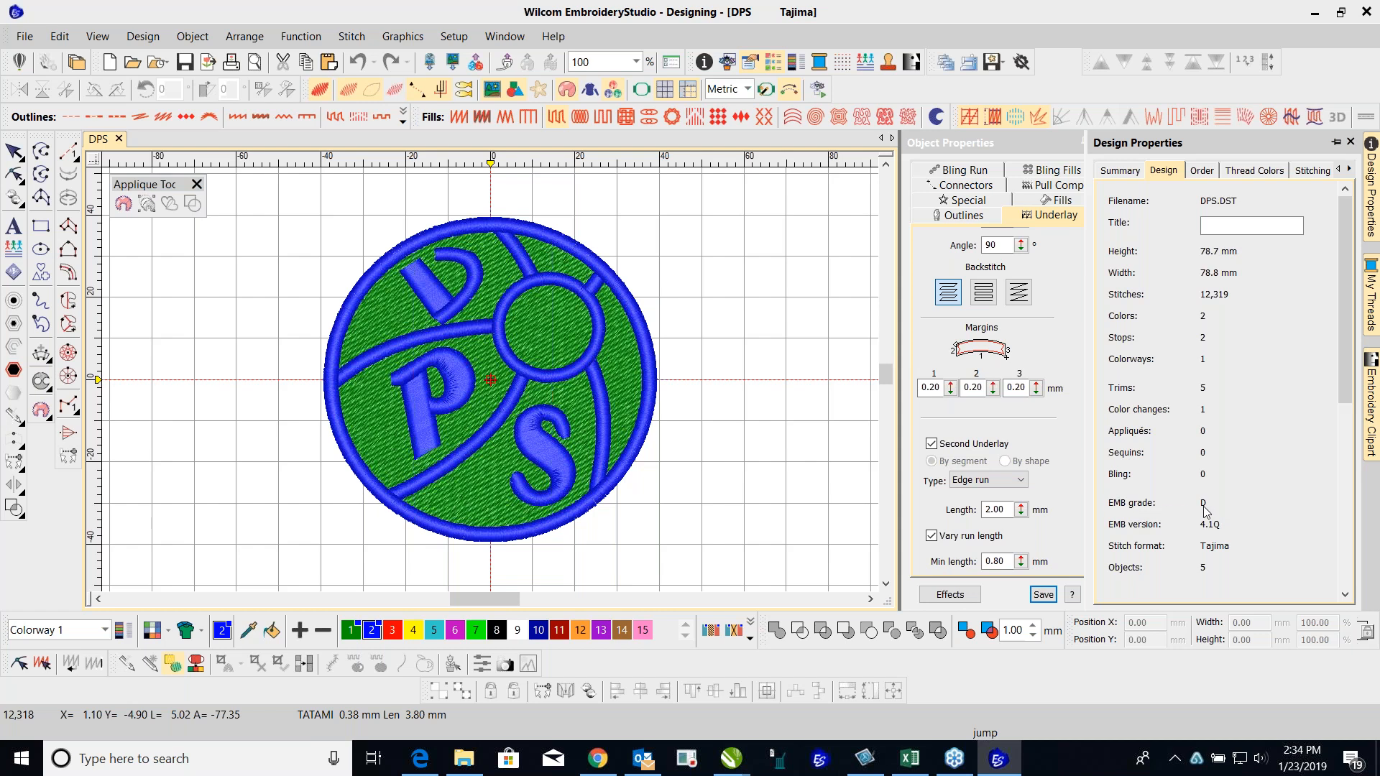
pyautogui.click(801, 244)
pyautogui.click(1335, 142)
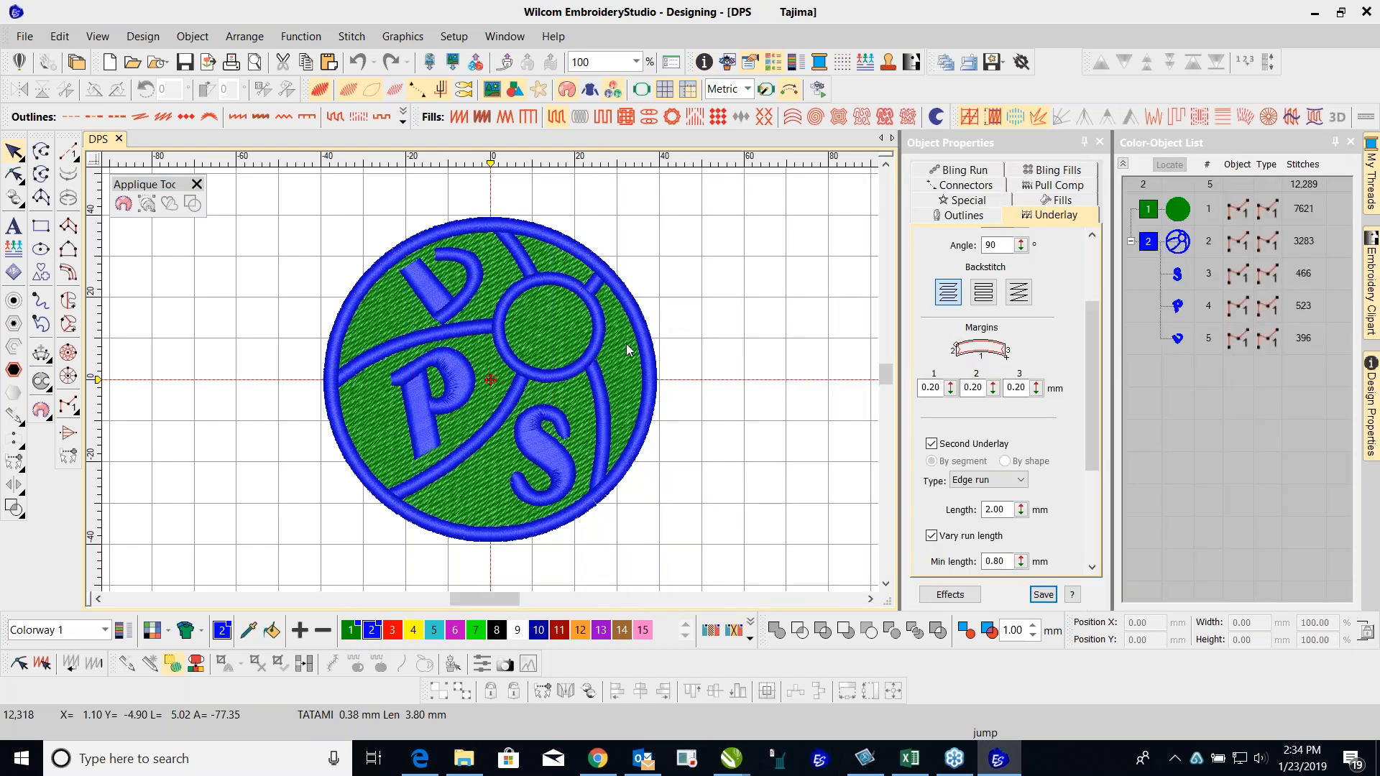
# Step: Inspect the blue outline object's control points in reshape mode, and return to plain object selection
pyautogui.click(645, 327)
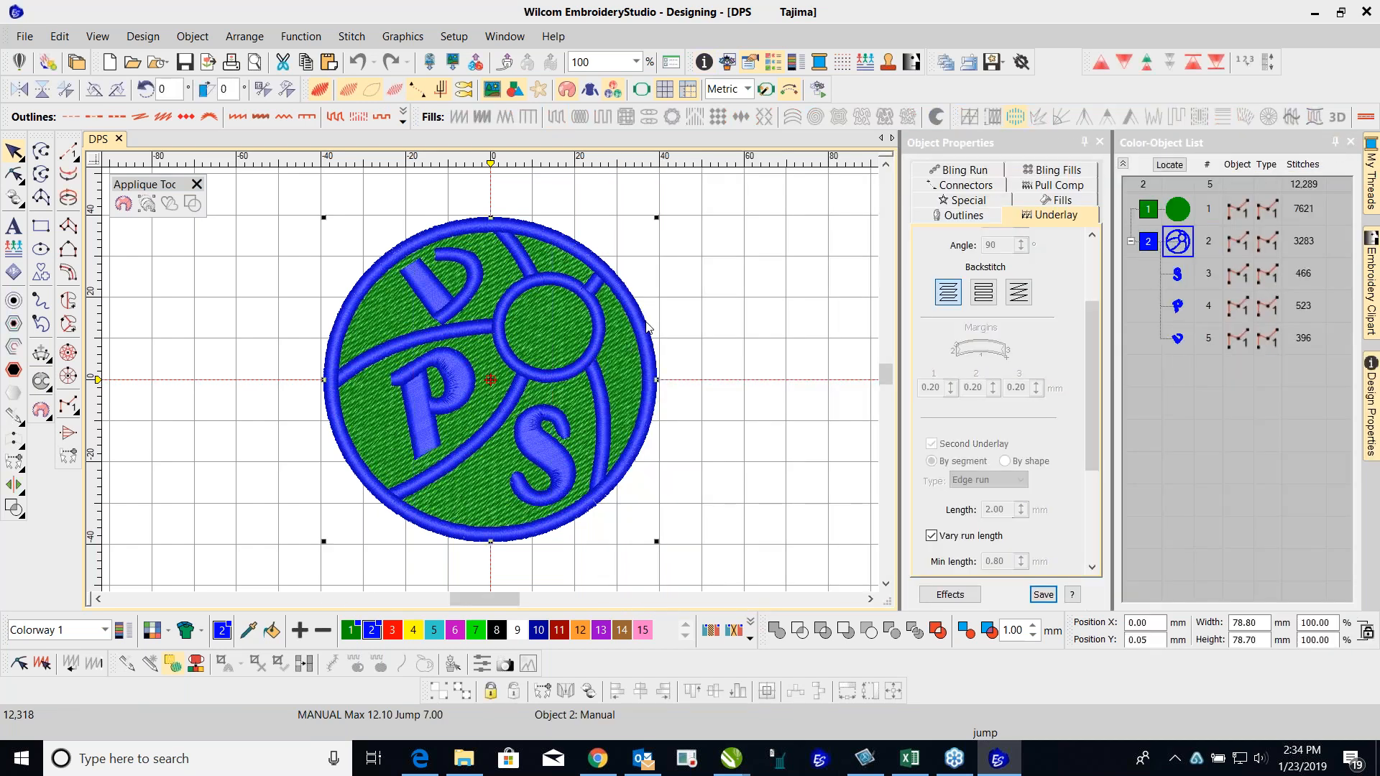
pyautogui.click(14, 173)
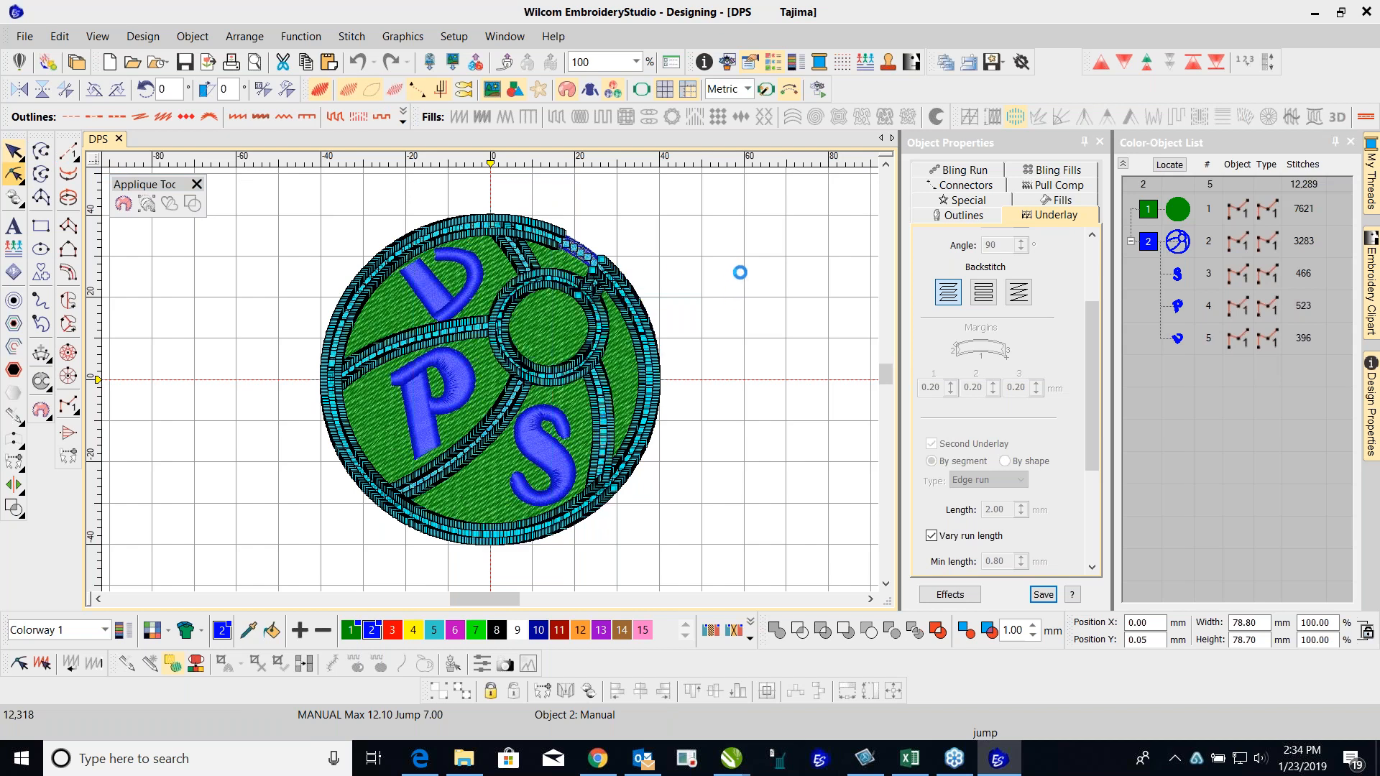
pyautogui.click(649, 283)
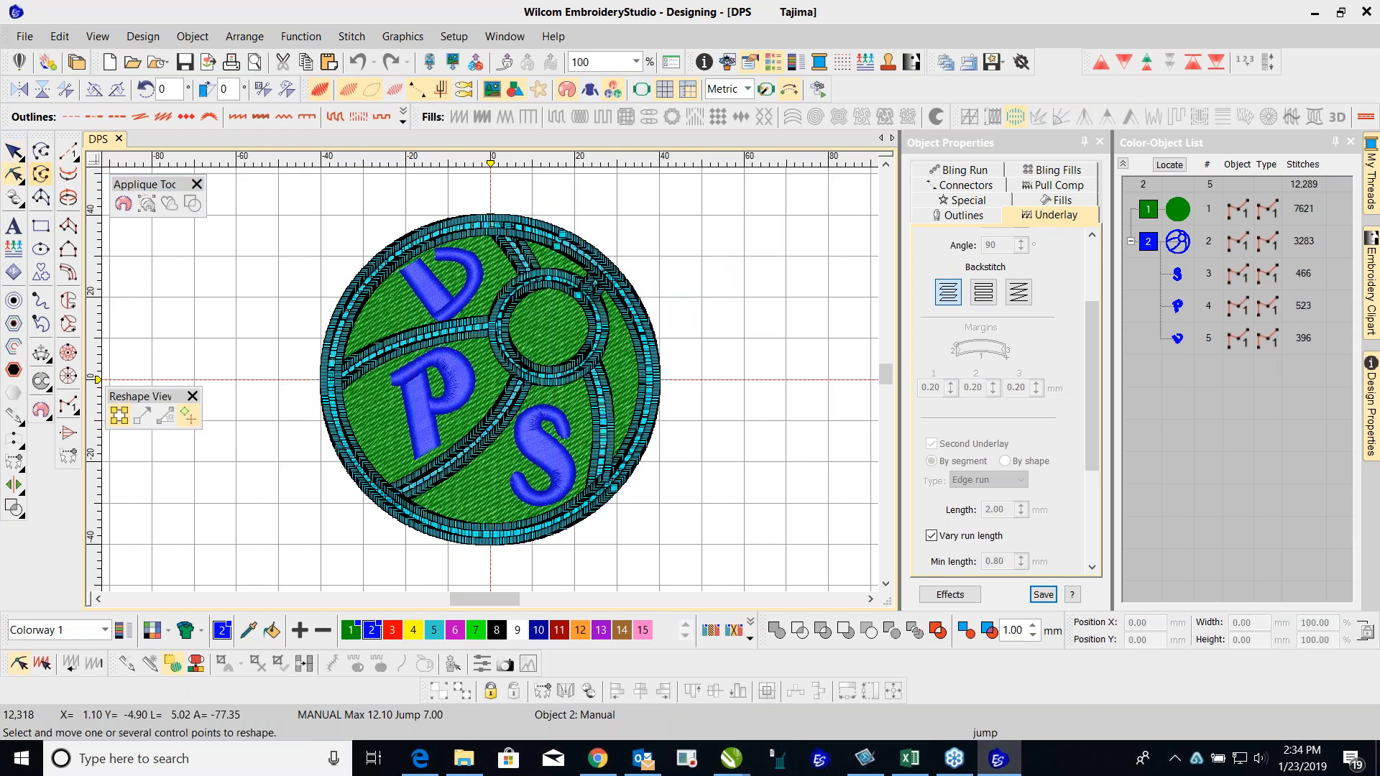
pyautogui.click(14, 151)
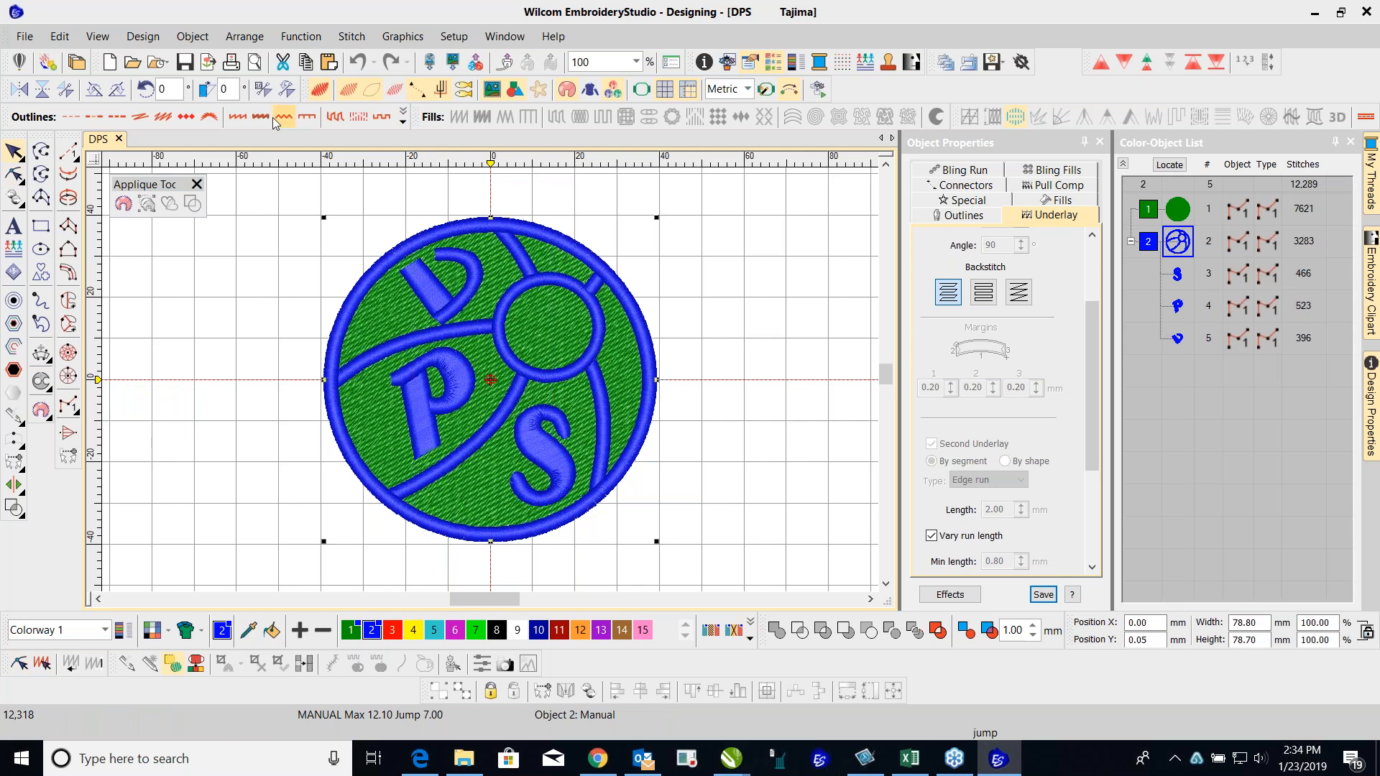
# Step: Close DPS.DST without saving the changes and start a new blank design
pyautogui.click(119, 139)
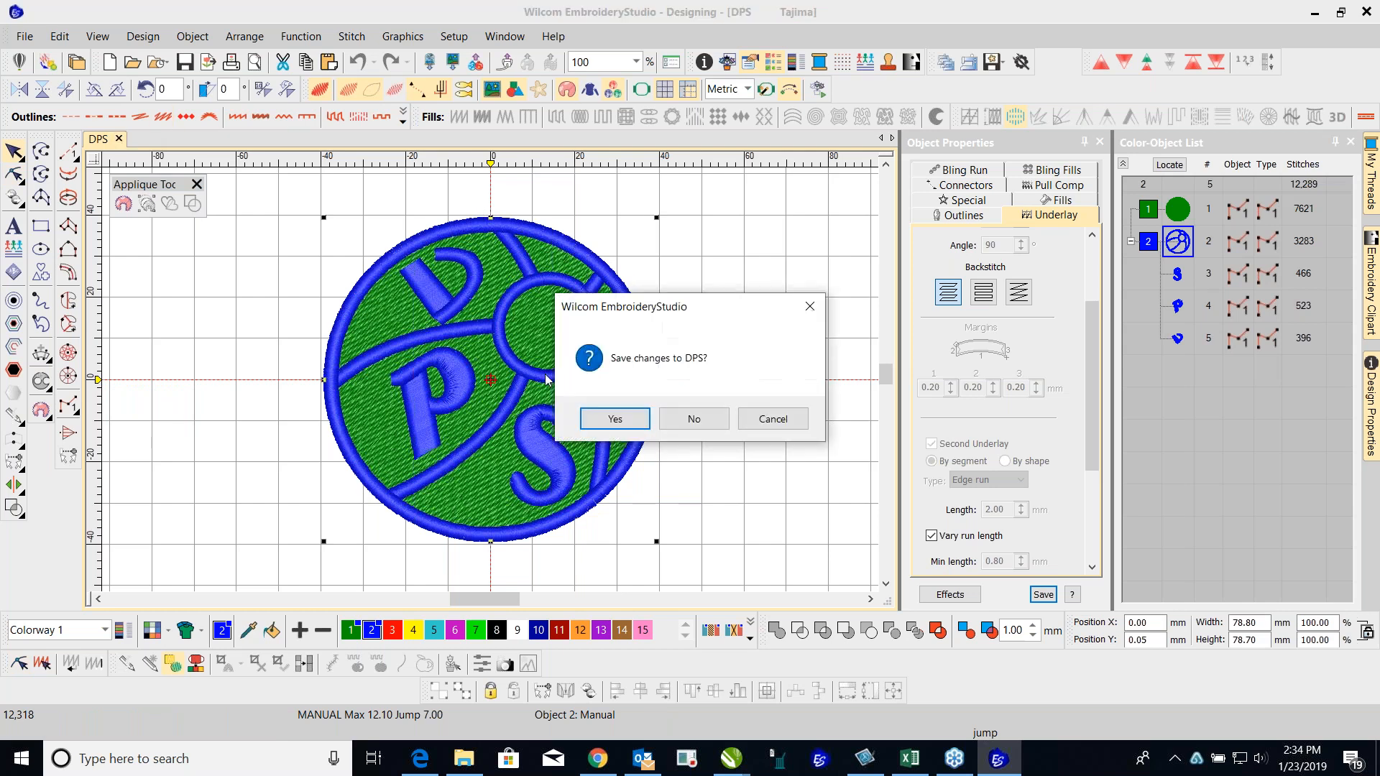
pyautogui.click(683, 419)
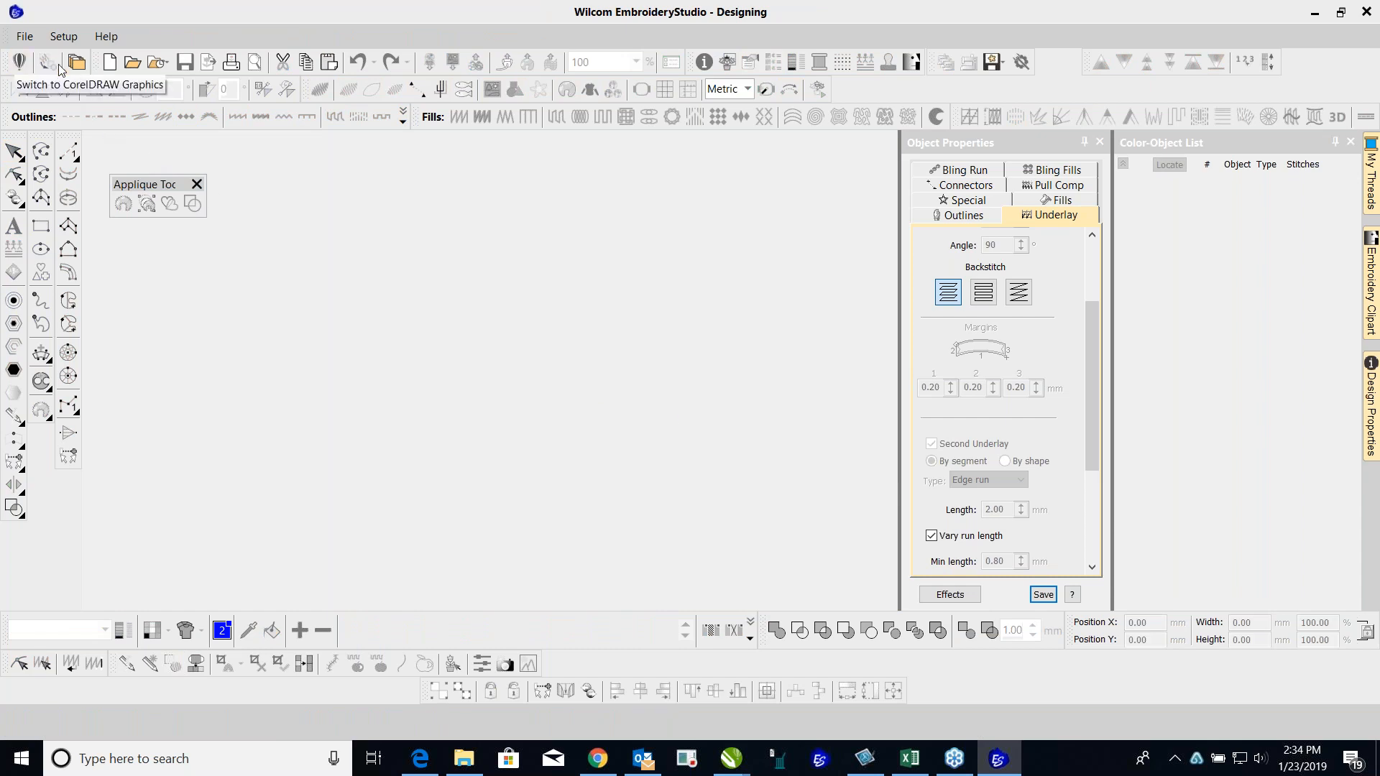
pyautogui.click(108, 64)
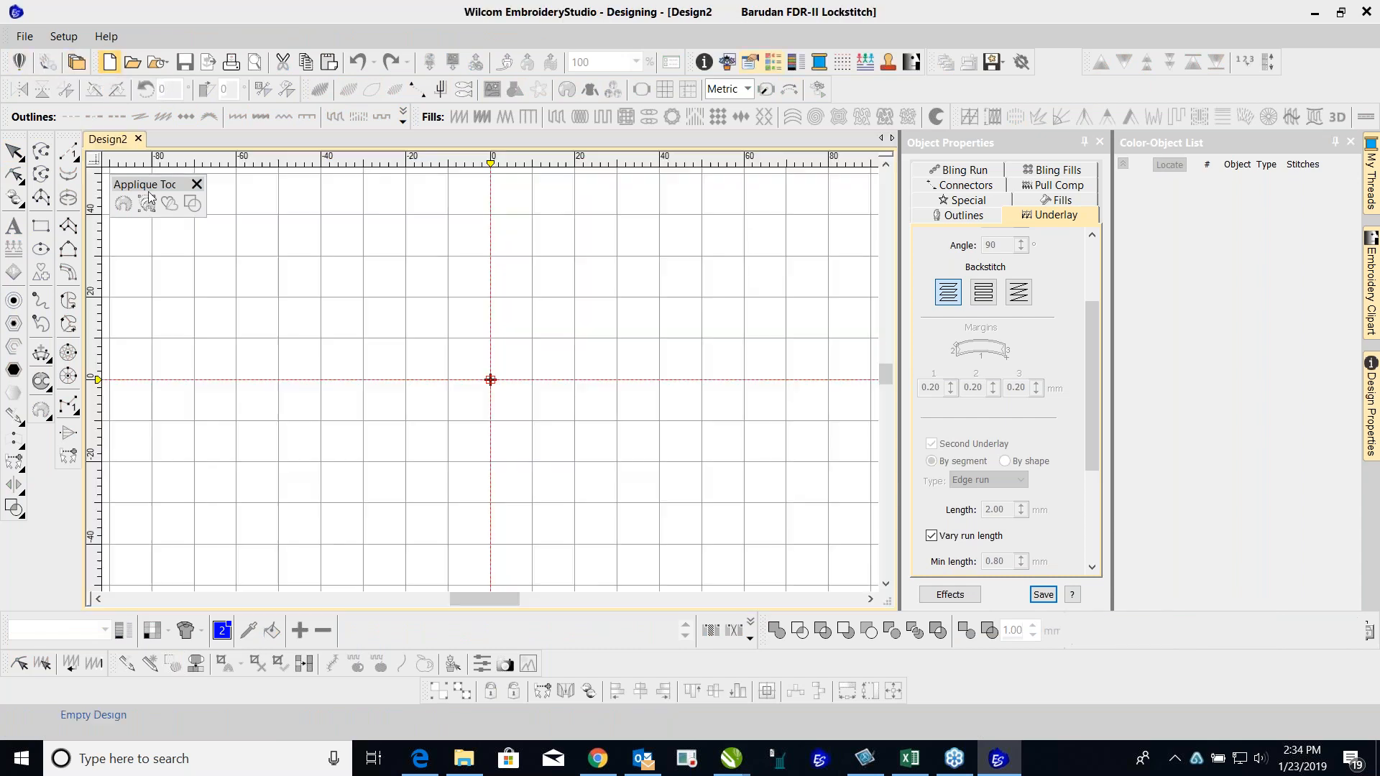
# Step: Open the Tajima (*.DST) file DPS from the Online Designs folder with Objects / outlines recognition enabled in the open options
pyautogui.click(25, 36)
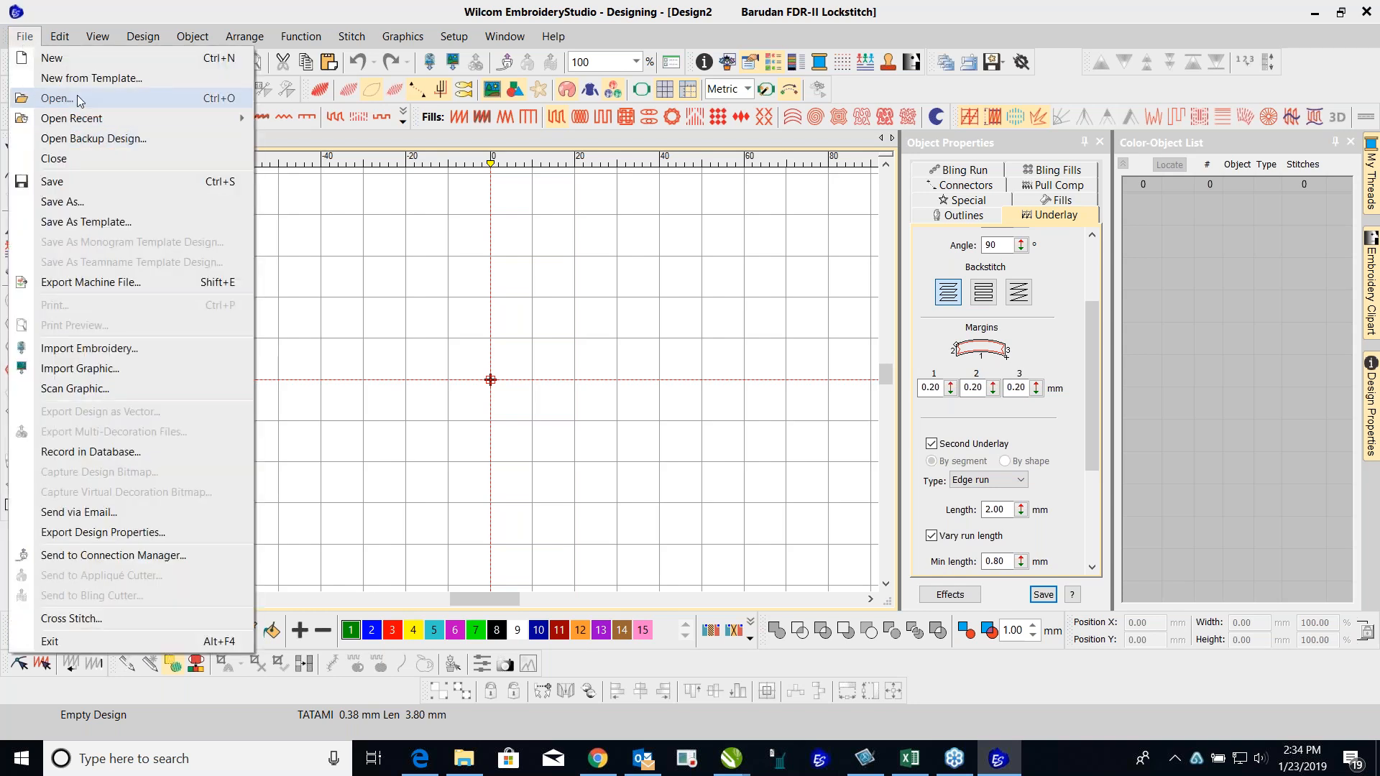
pyautogui.click(54, 97)
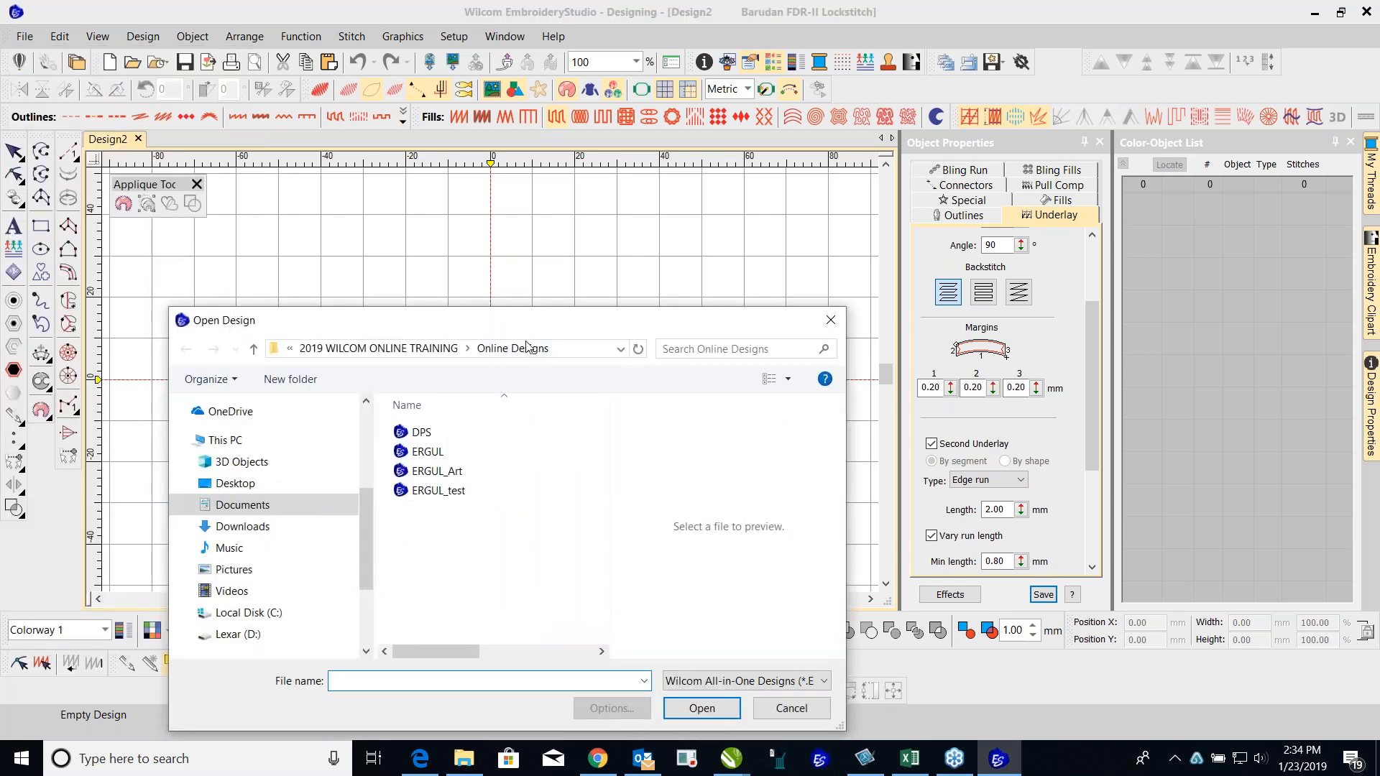
pyautogui.moveTo(532, 319); pyautogui.dragTo(563, 114)
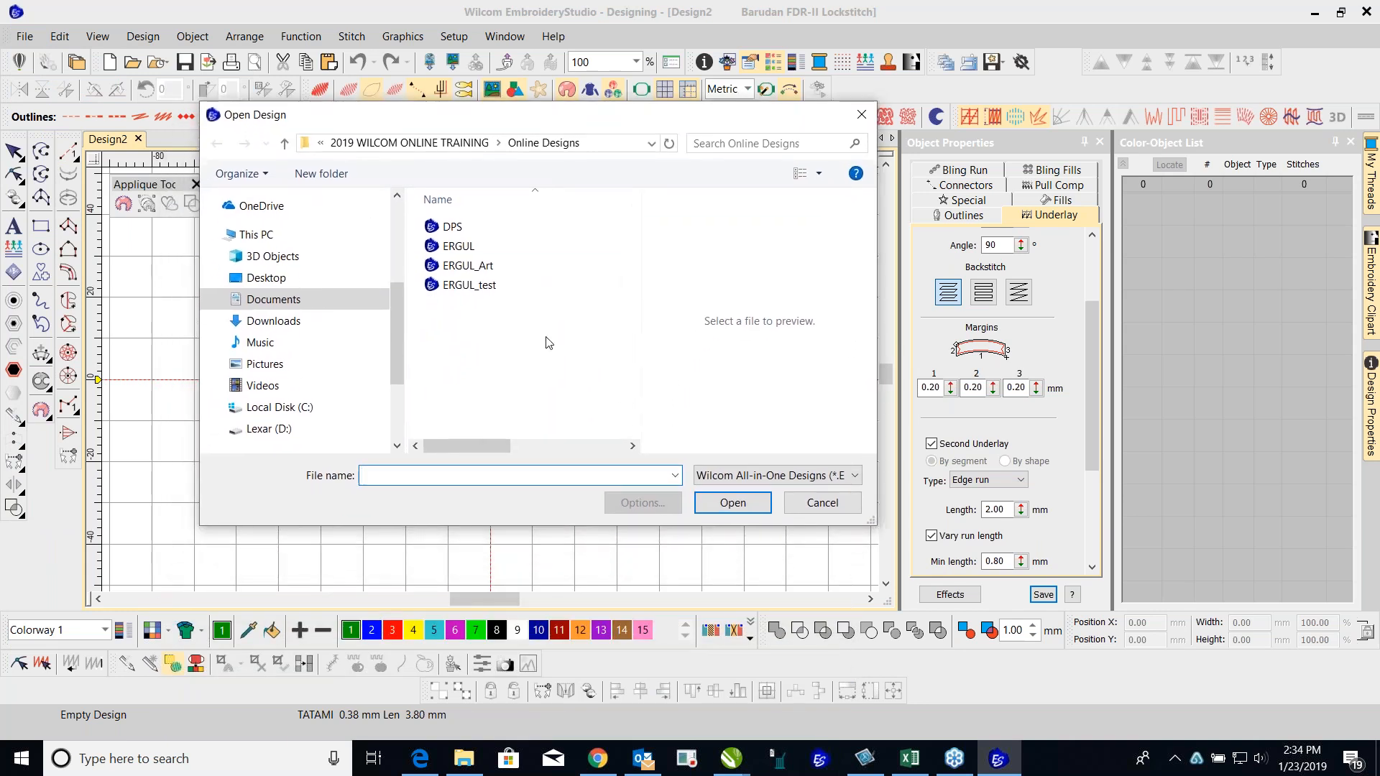
pyautogui.click(858, 477)
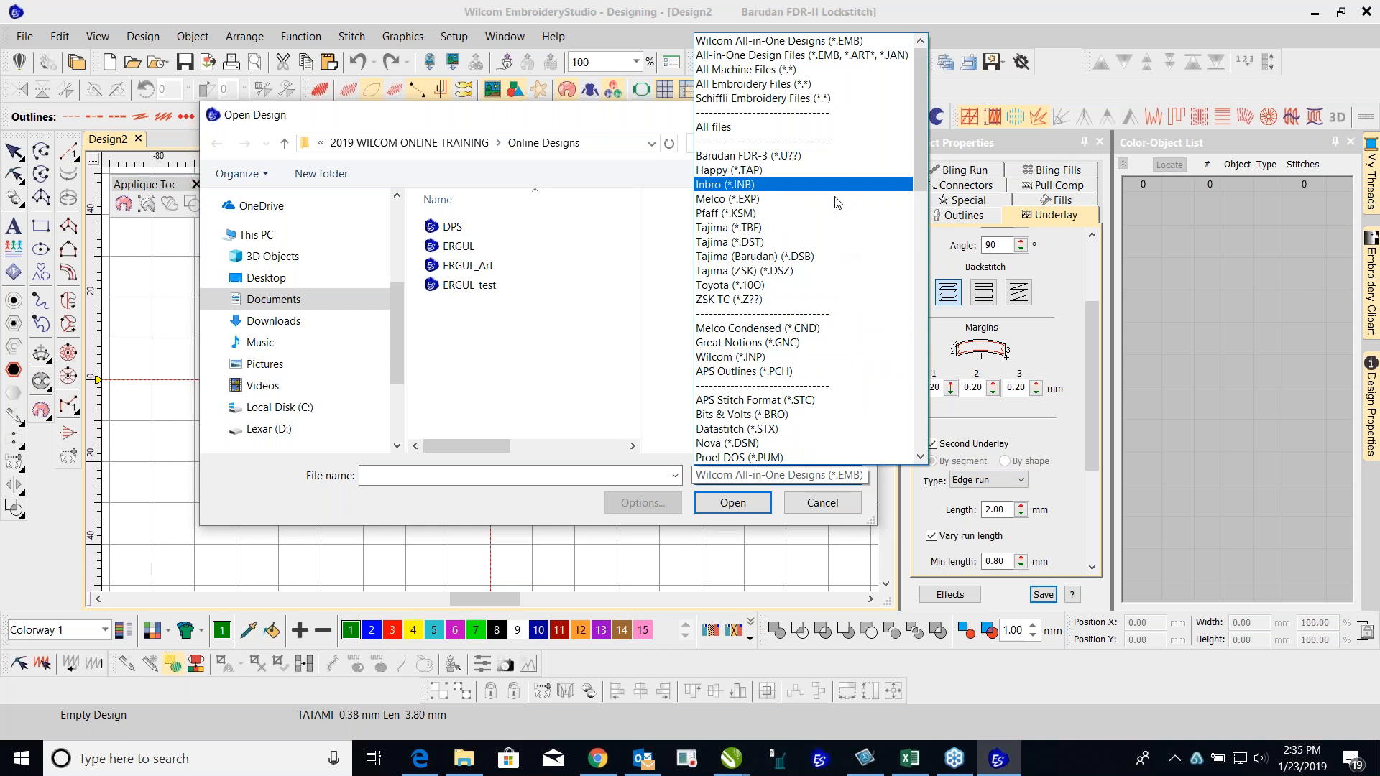
pyautogui.click(822, 241)
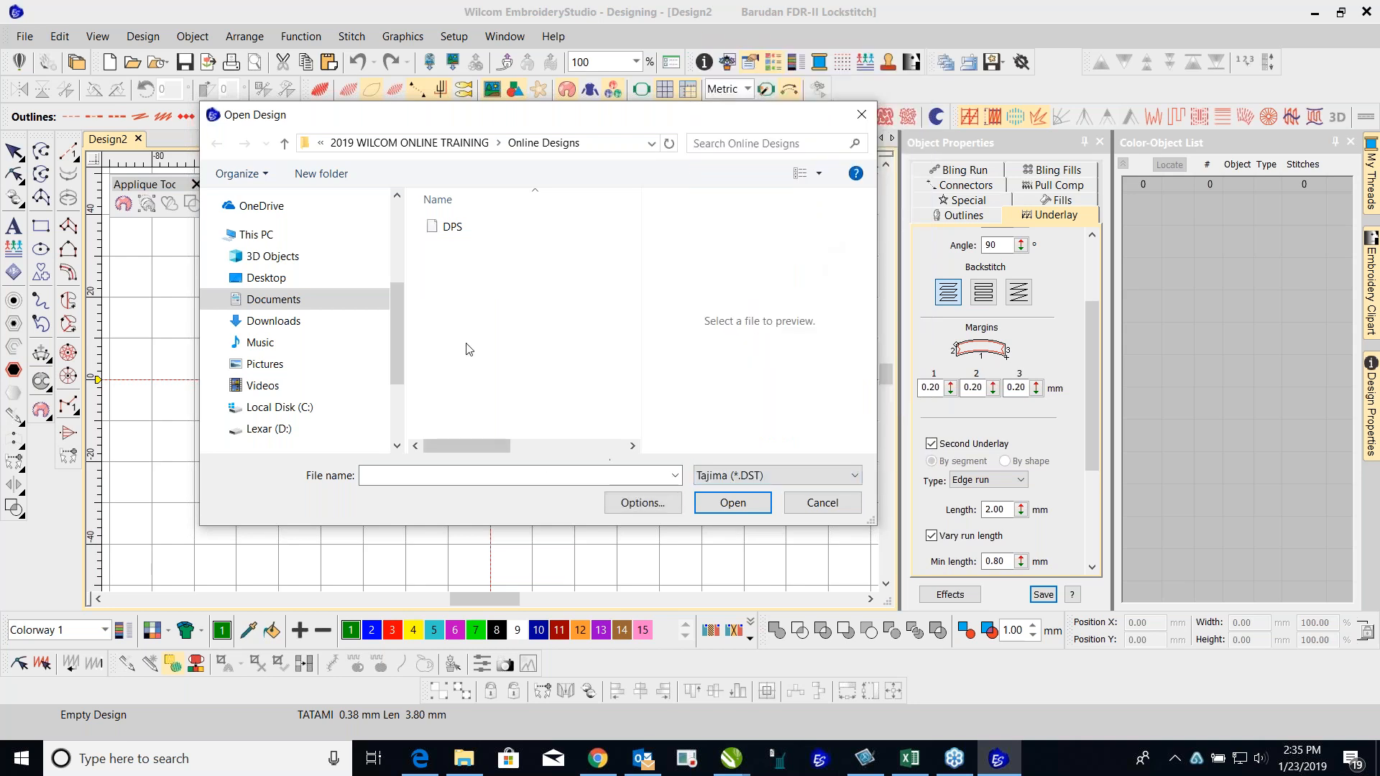
pyautogui.click(453, 229)
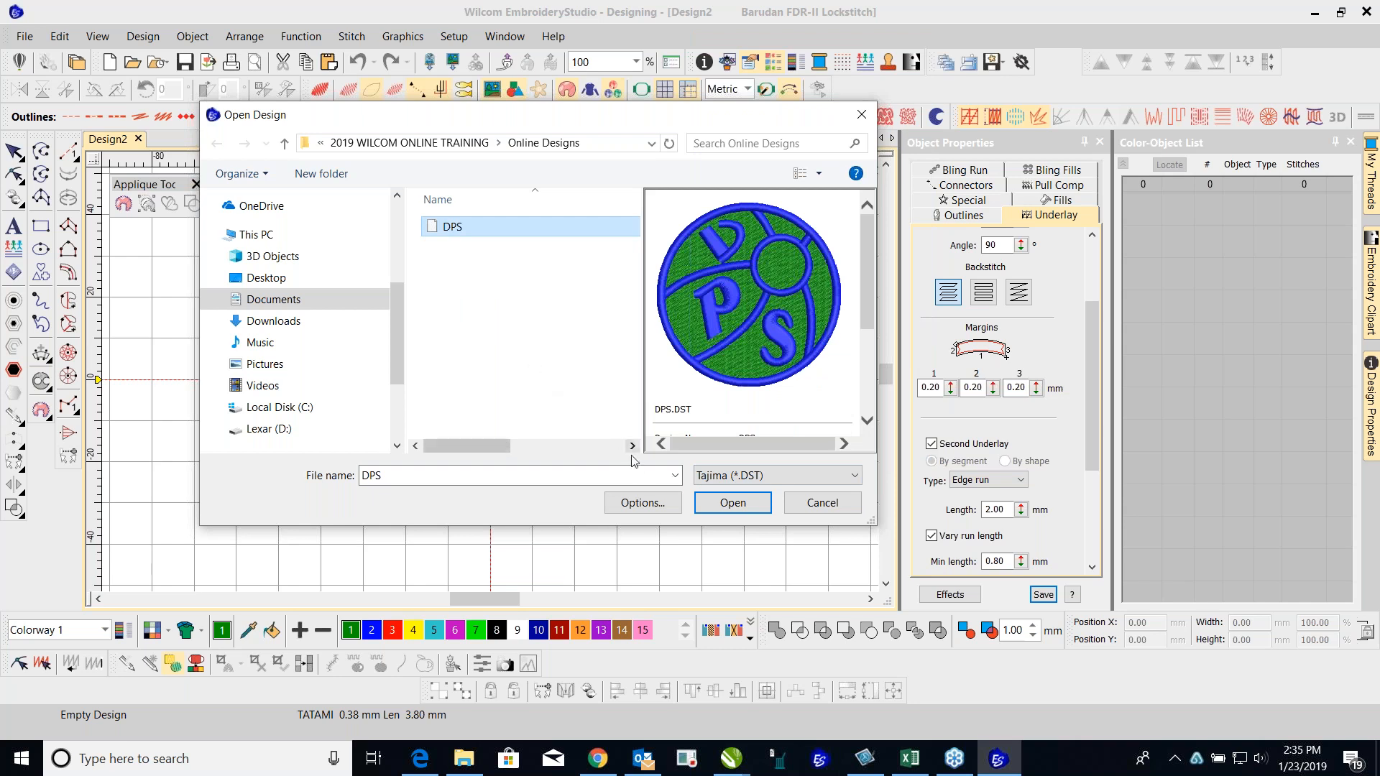
pyautogui.click(637, 504)
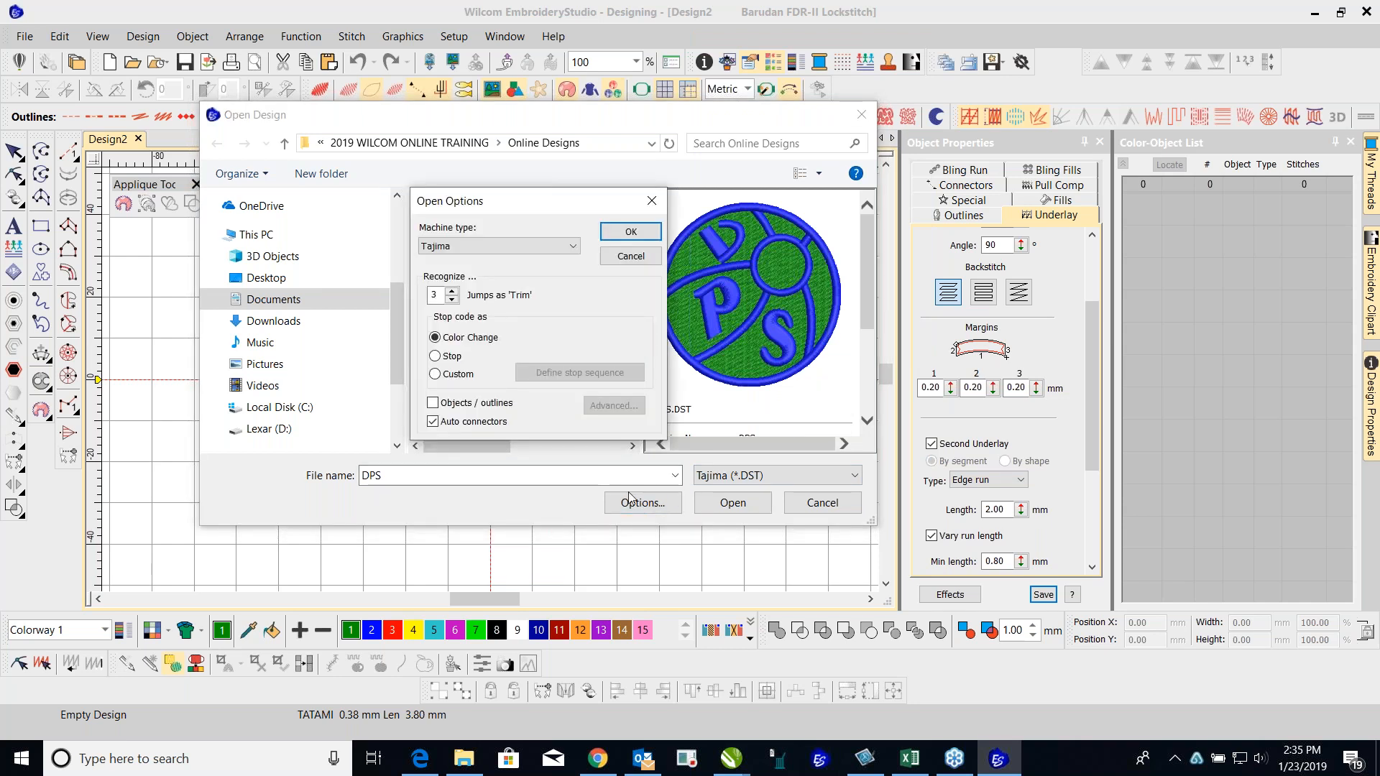
pyautogui.click(433, 403)
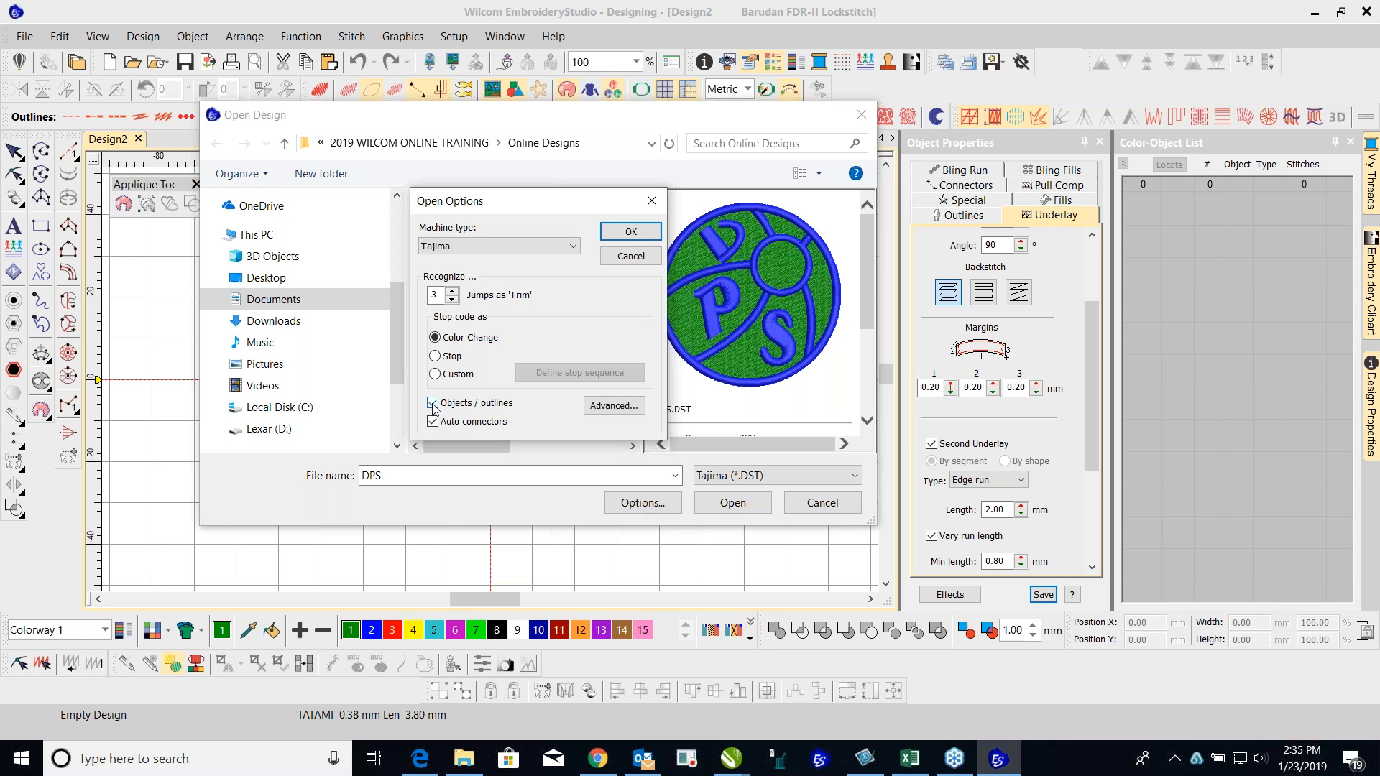
pyautogui.click(630, 231)
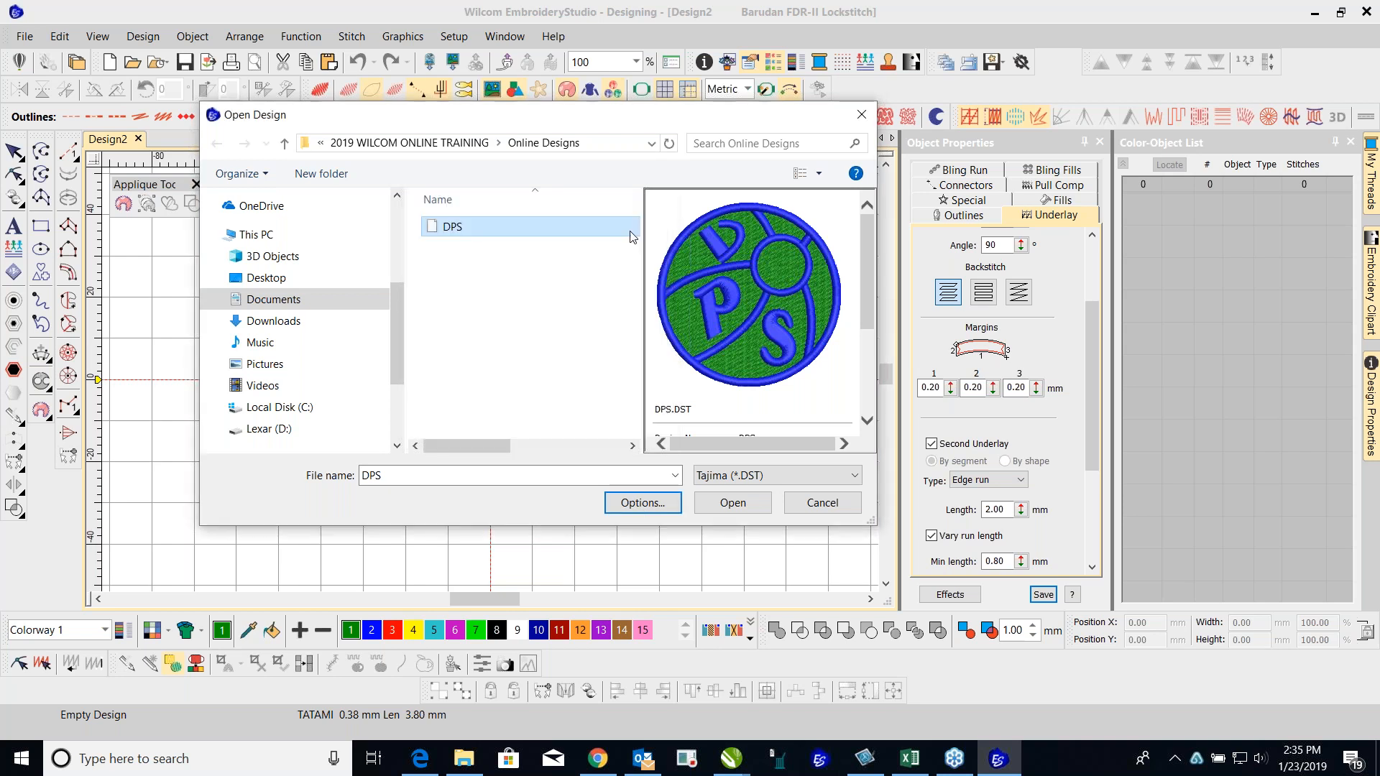
pyautogui.click(730, 503)
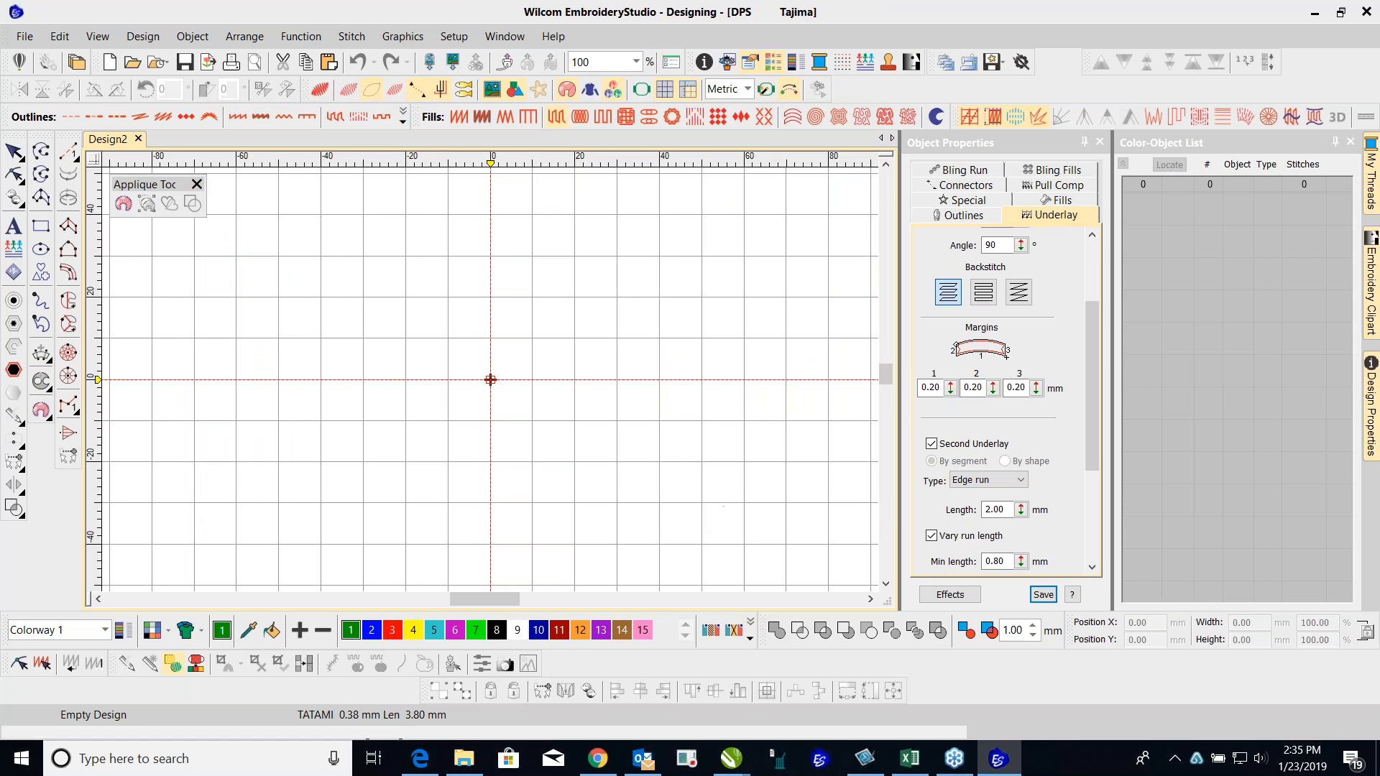
# Step: Examine the recognized objects of DPS in the color-object list and the control points of the upper-right blue border segment
pyautogui.click(348, 89)
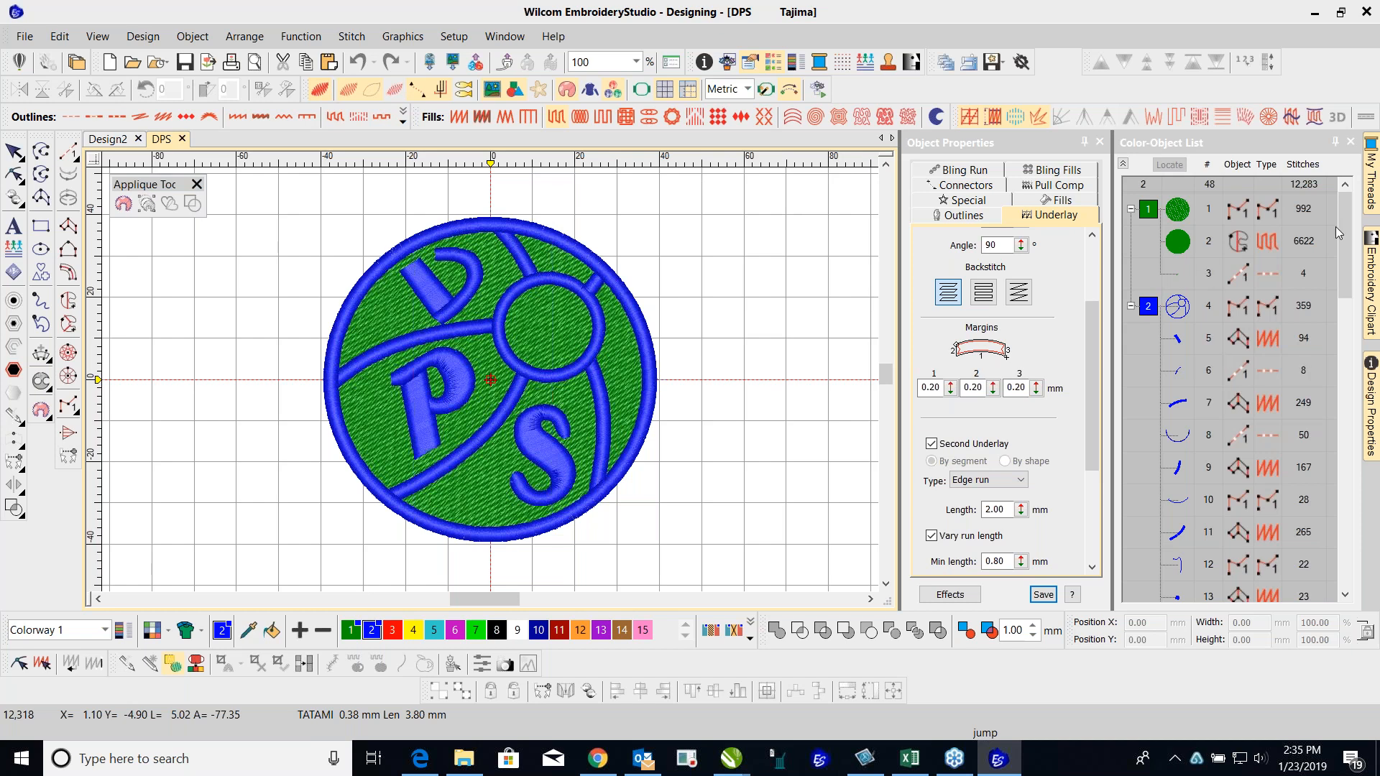
pyautogui.moveTo(1341, 238); pyautogui.dragTo(1298, 397)
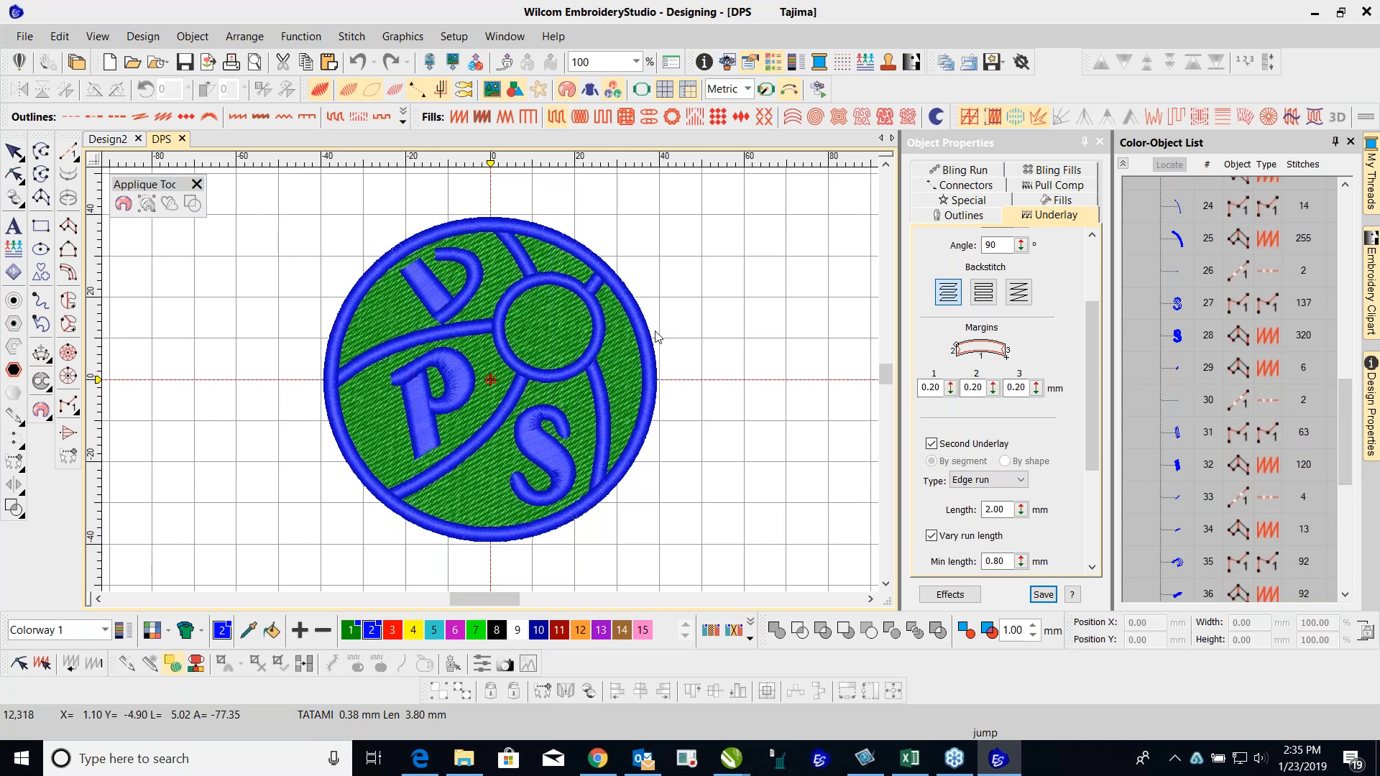
pyautogui.click(636, 310)
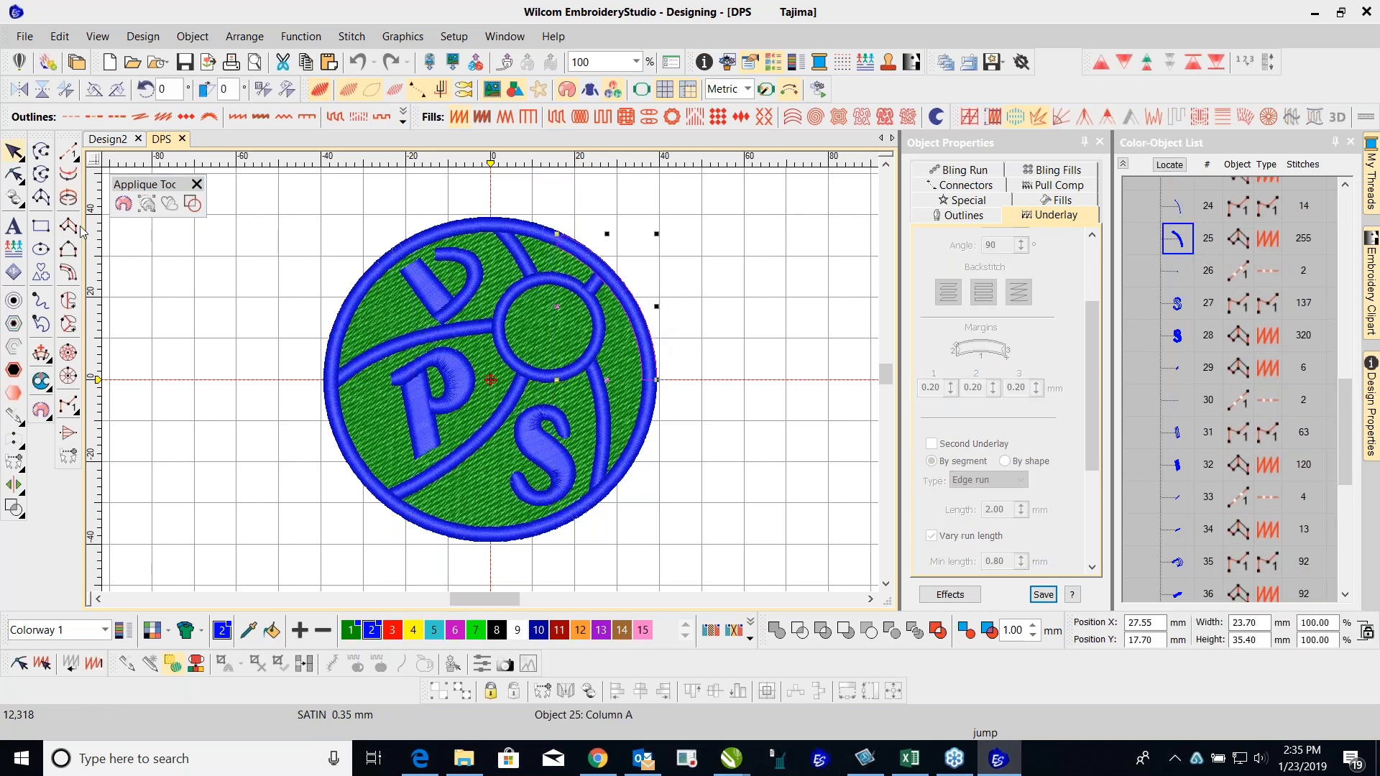
pyautogui.press('h')
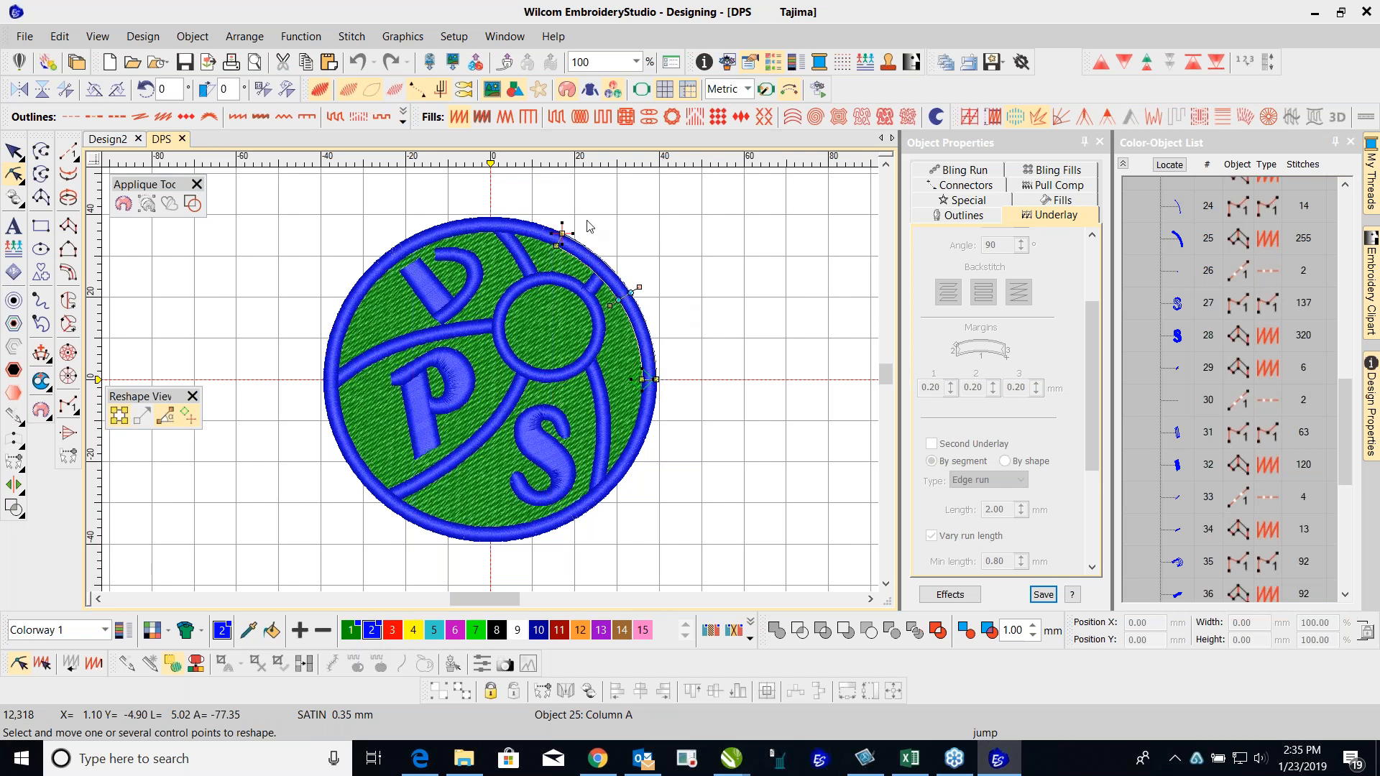
pyautogui.click(13, 151)
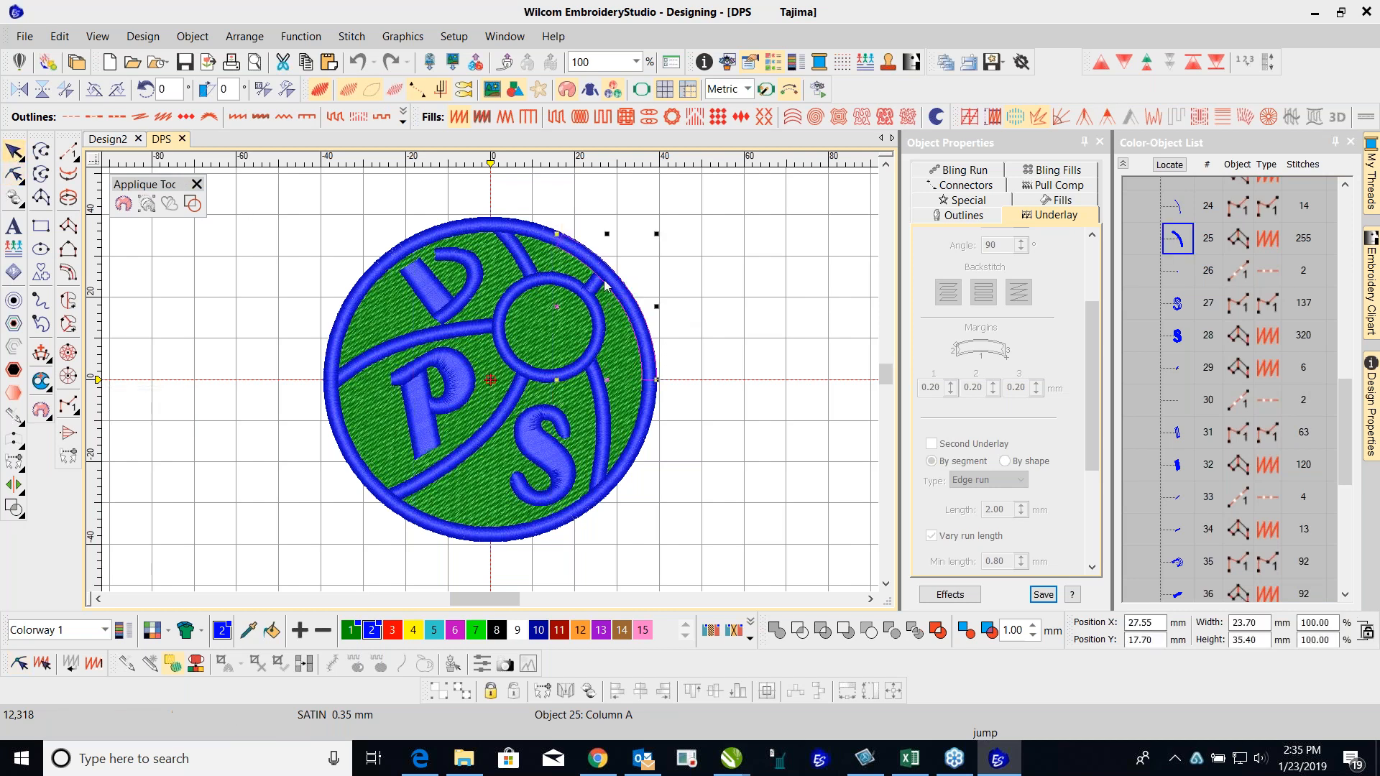
# Step: Move the upper-right blue border segment off the logo, and green manual object 1 to about X 53.98, Y 14.66 mm
pyautogui.moveTo(623, 273); pyautogui.dragTo(677, 241)
pyautogui.moveTo(622, 359); pyautogui.dragTo(866, 298)
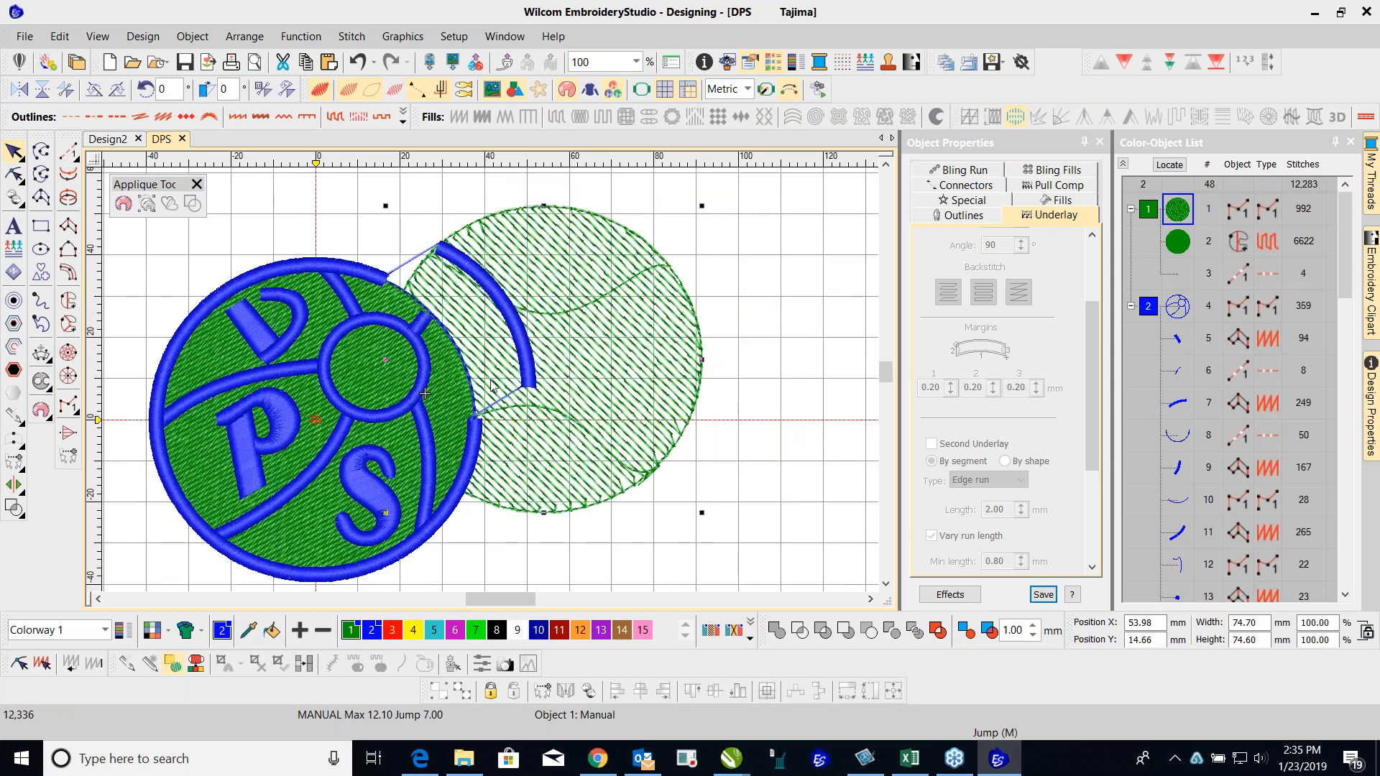
pyautogui.scroll(-1, 491, 386)
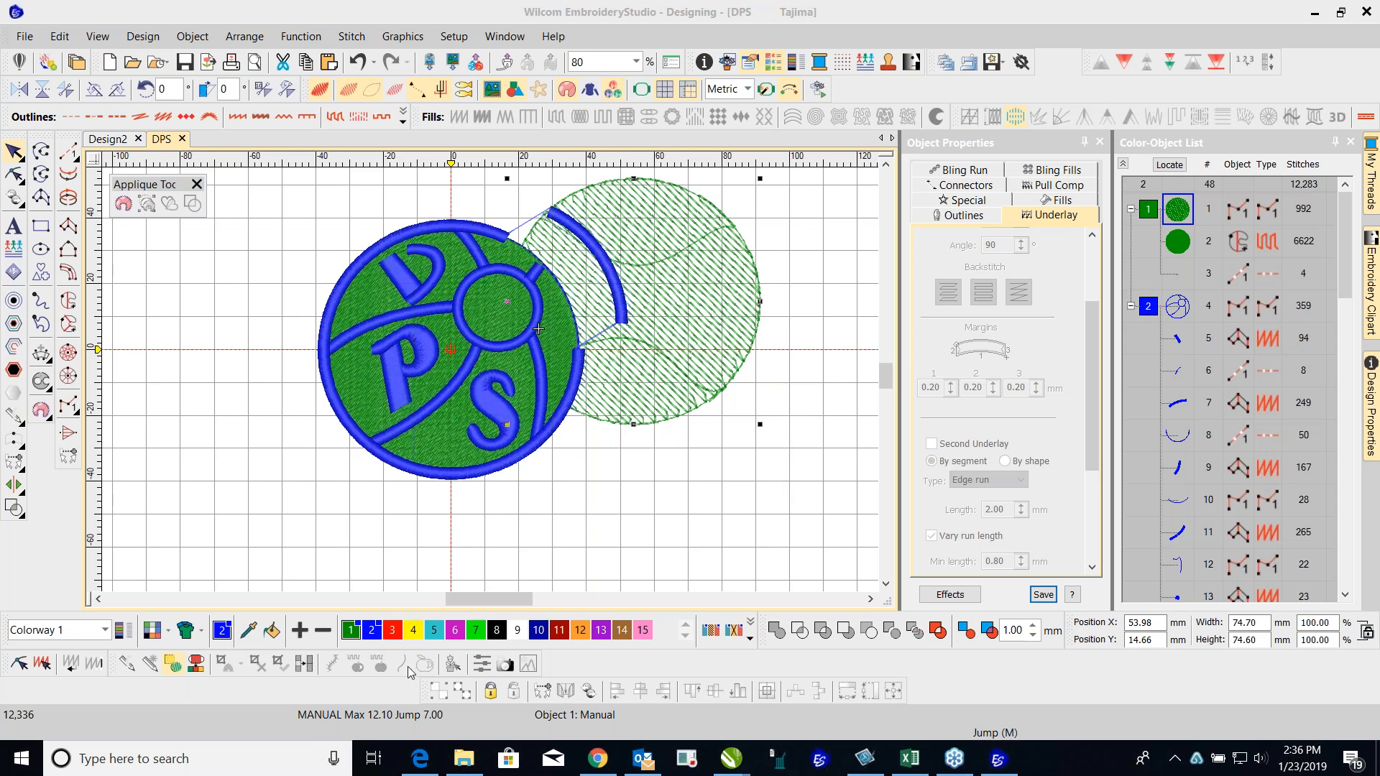
# Step: Switch to File Explorer and open the EmbroideryStudio_e4.0 folder under Program Files (x86)\Wilcom on Local Disk (C:)
pyautogui.moveTo(463, 763)
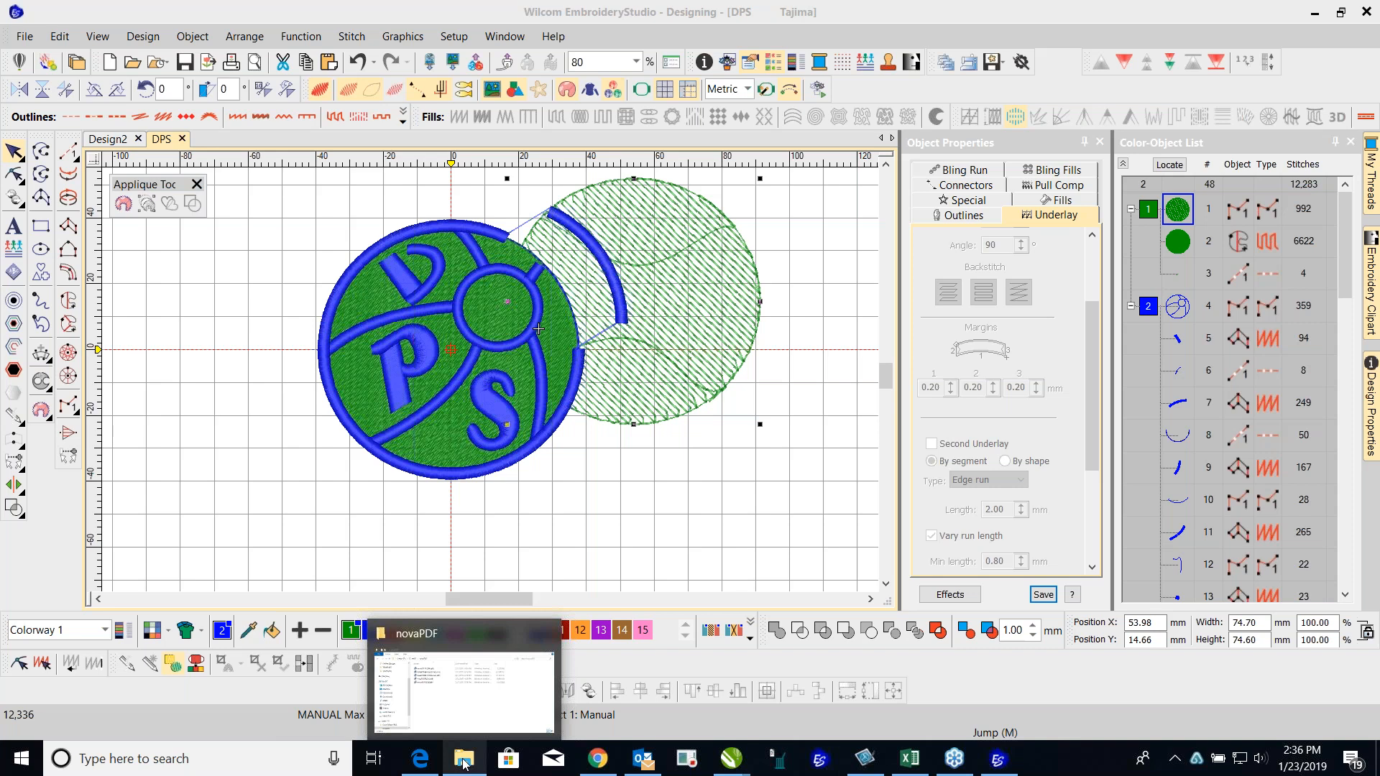
pyautogui.click(463, 763)
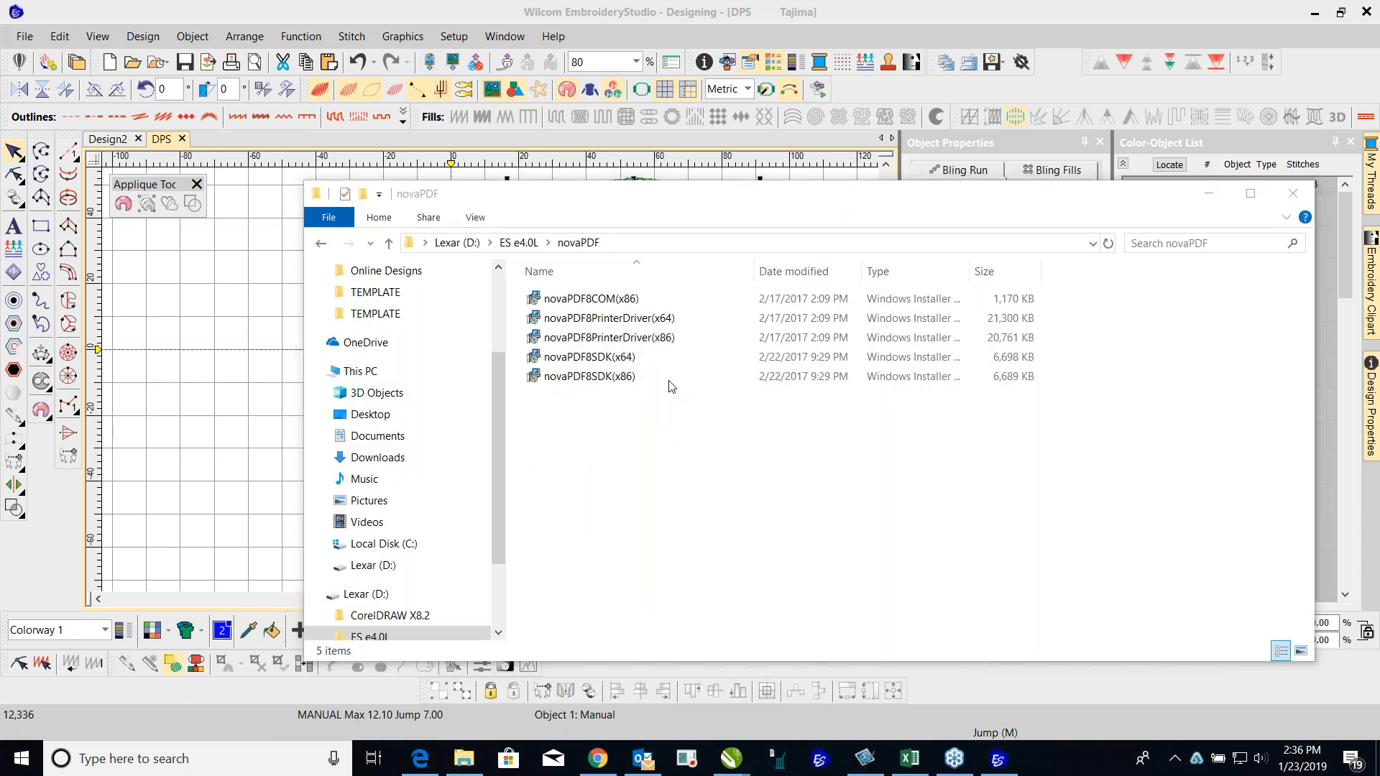
pyautogui.moveTo(502, 443); pyautogui.dragTo(509, 477)
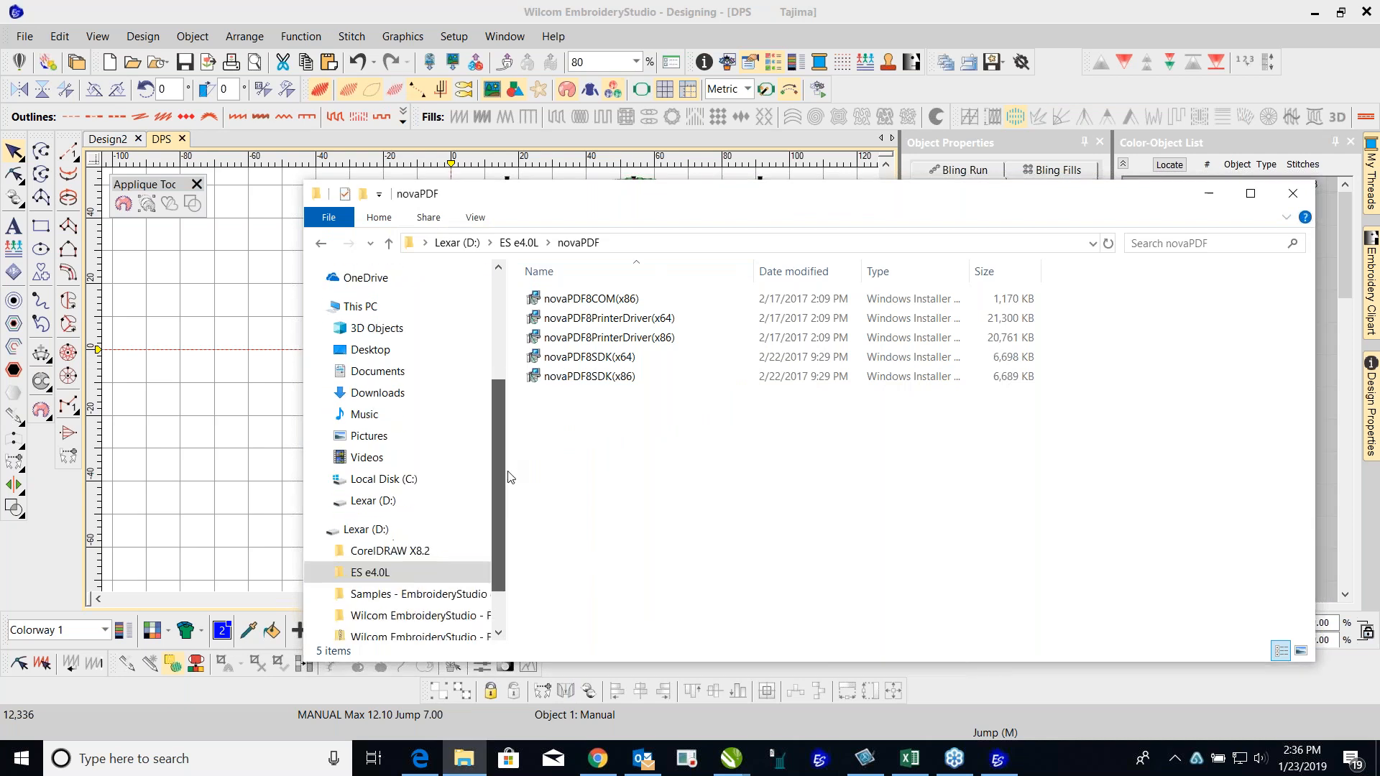
pyautogui.click(407, 481)
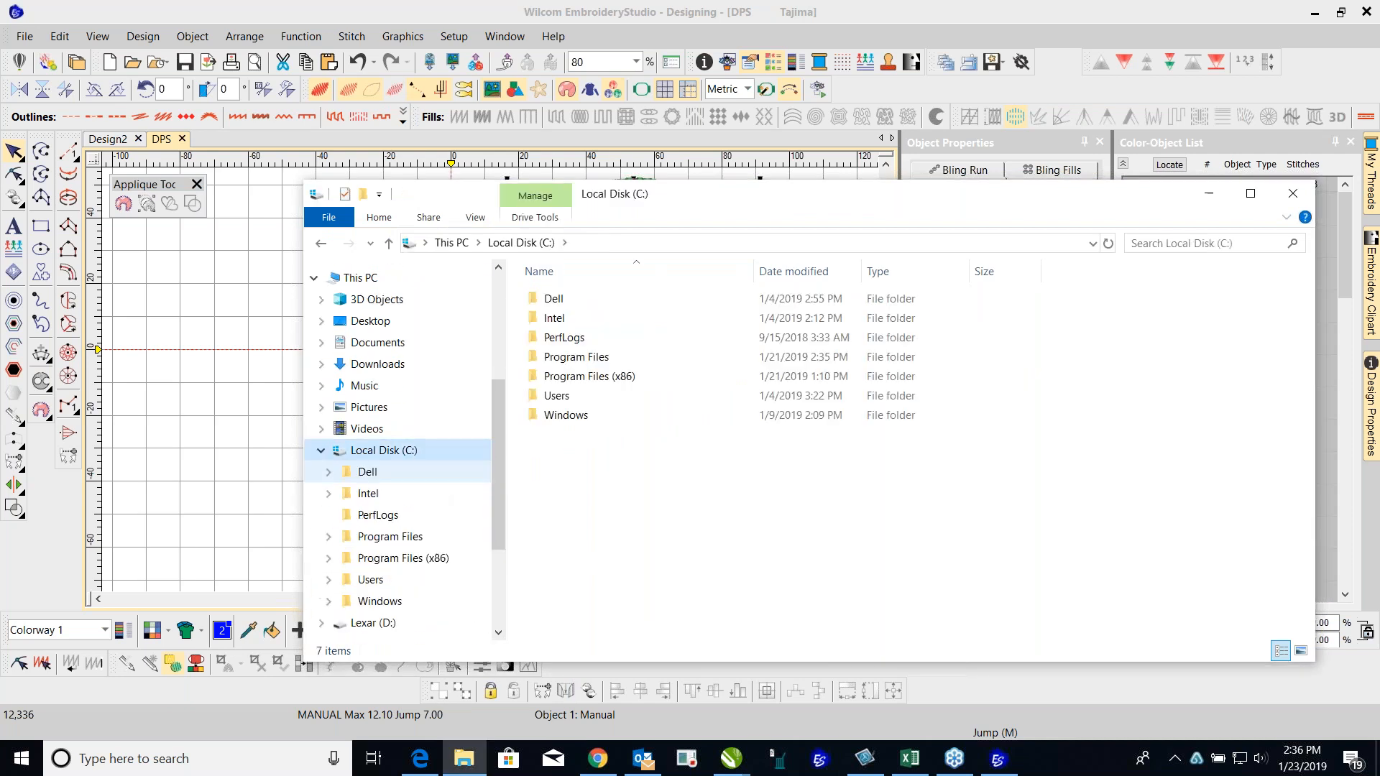
pyautogui.doubleClick(625, 376)
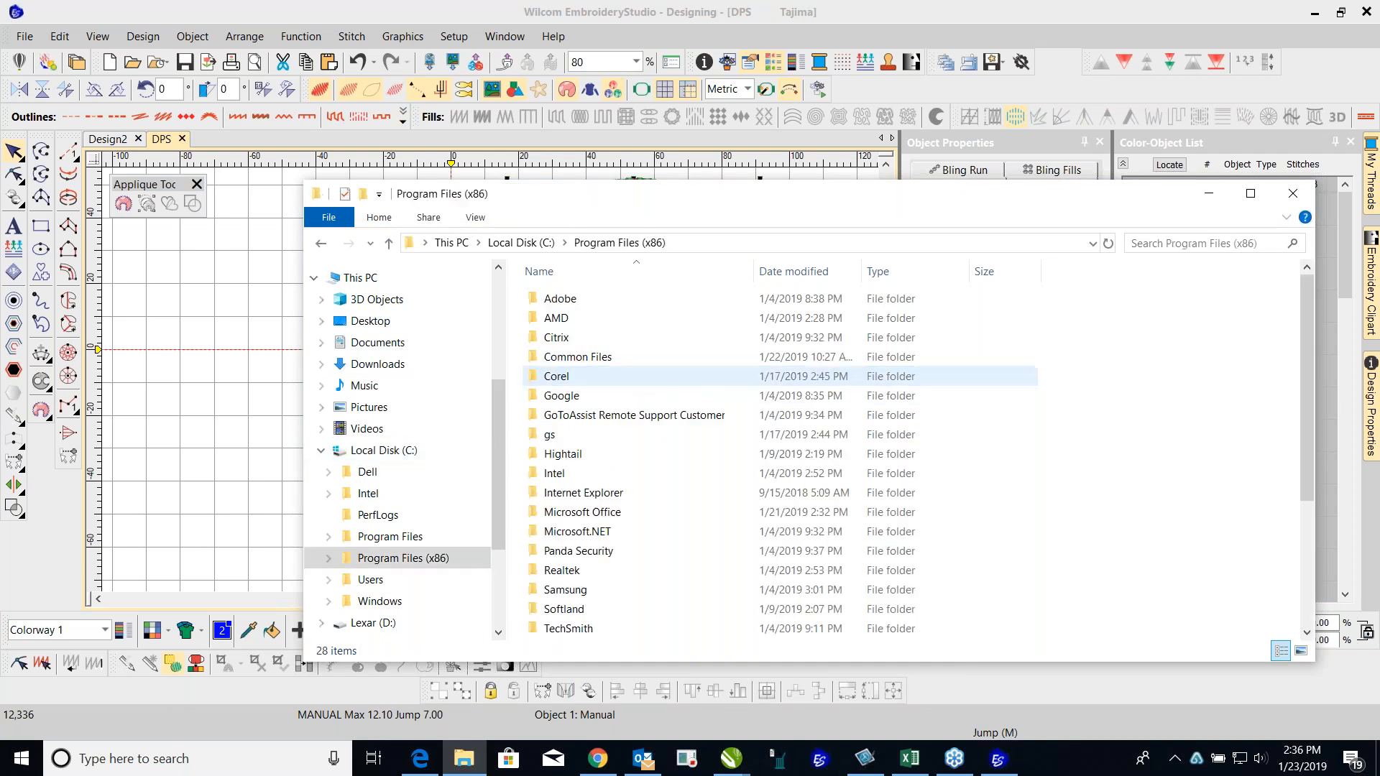
pyautogui.scroll(-4, 969, 363)
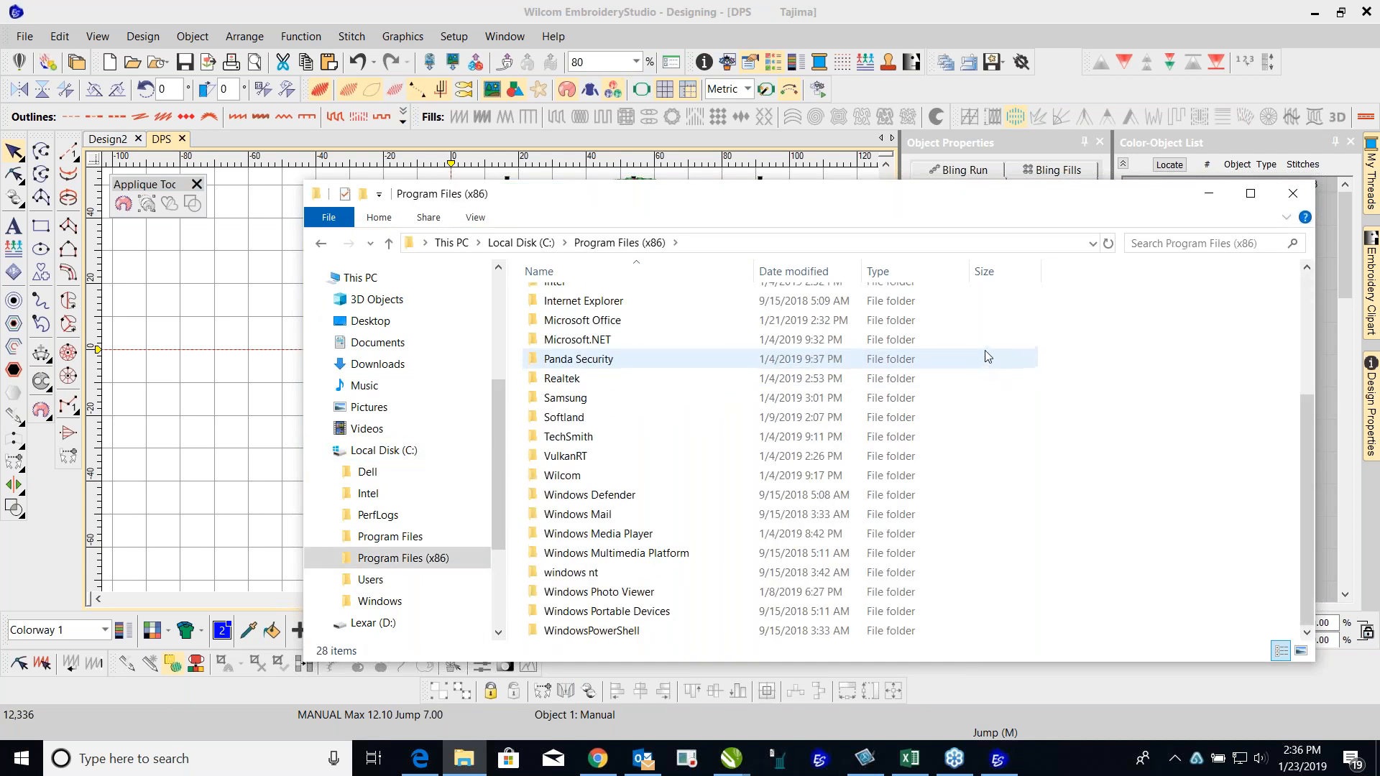
pyautogui.doubleClick(561, 477)
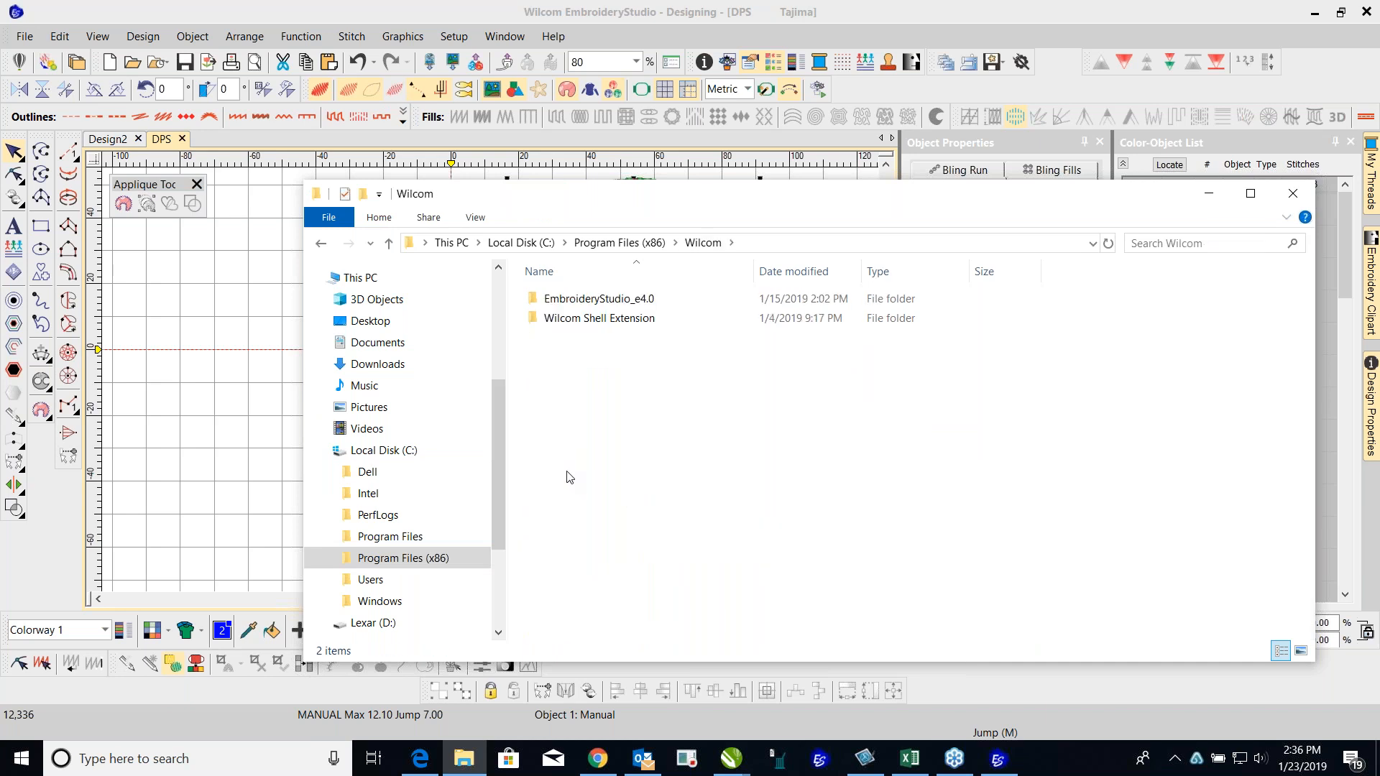
pyautogui.doubleClick(603, 301)
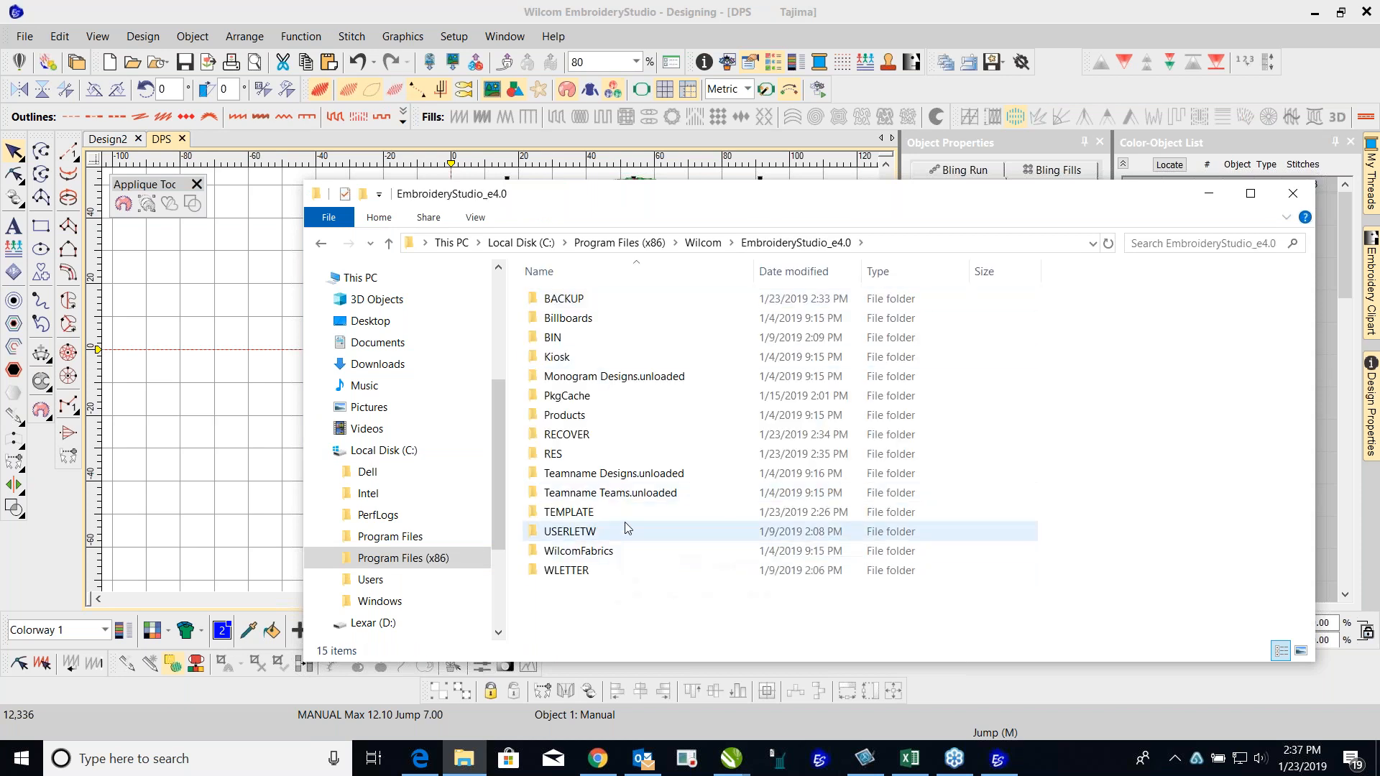
# Step: Copy the RES, TEMPLATE, USERLETW, WilcomFabrics and WLETTER folders together from EmbroideryStudio_e4.0
pyautogui.click(568, 516)
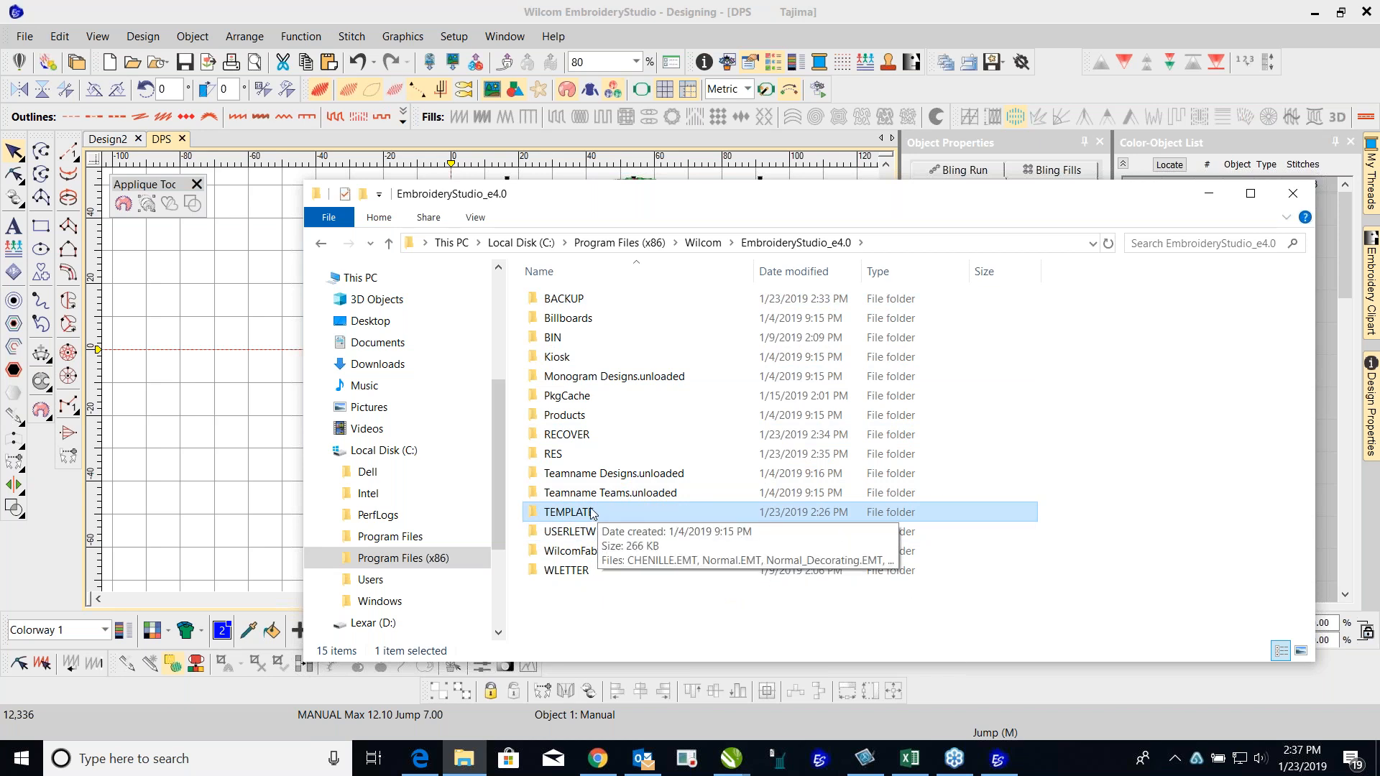
pyautogui.keyDown('ctrl'); pyautogui.click(568, 454); pyautogui.keyUp('ctrl')
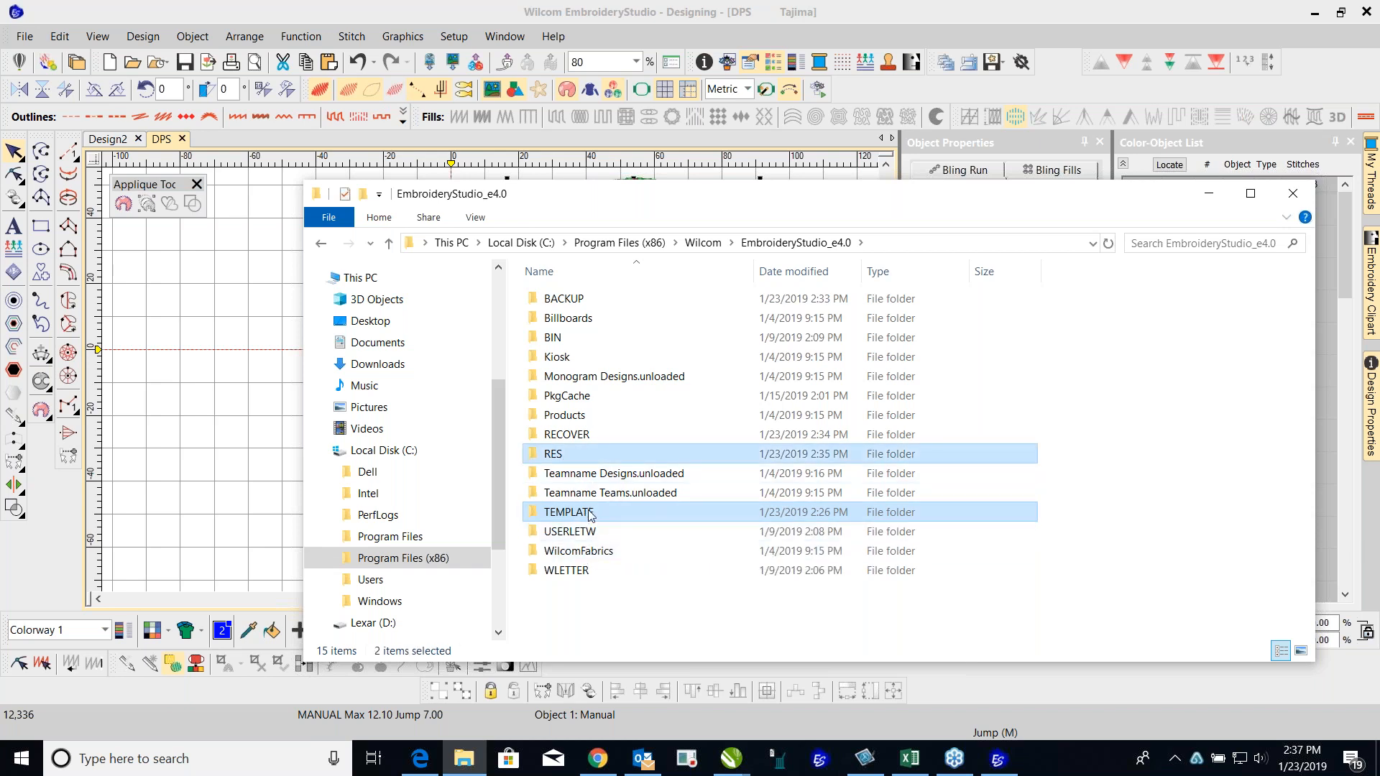
pyautogui.keyDown('ctrl'); pyautogui.click(569, 532); pyautogui.keyUp('ctrl')
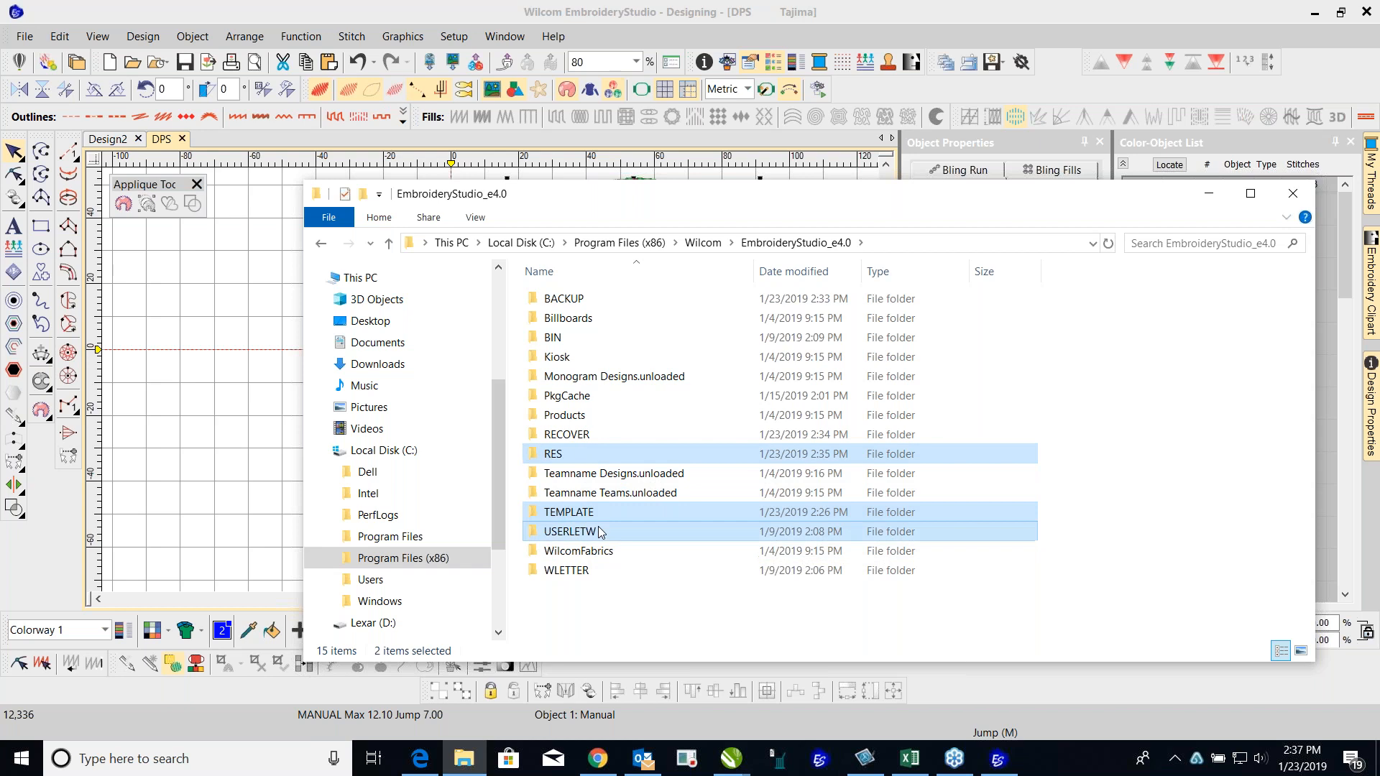
pyautogui.keyDown('ctrl'); pyautogui.click(578, 552); pyautogui.keyUp('ctrl')
pyautogui.keyDown('ctrl'); pyautogui.click(567, 570); pyautogui.keyUp('ctrl')
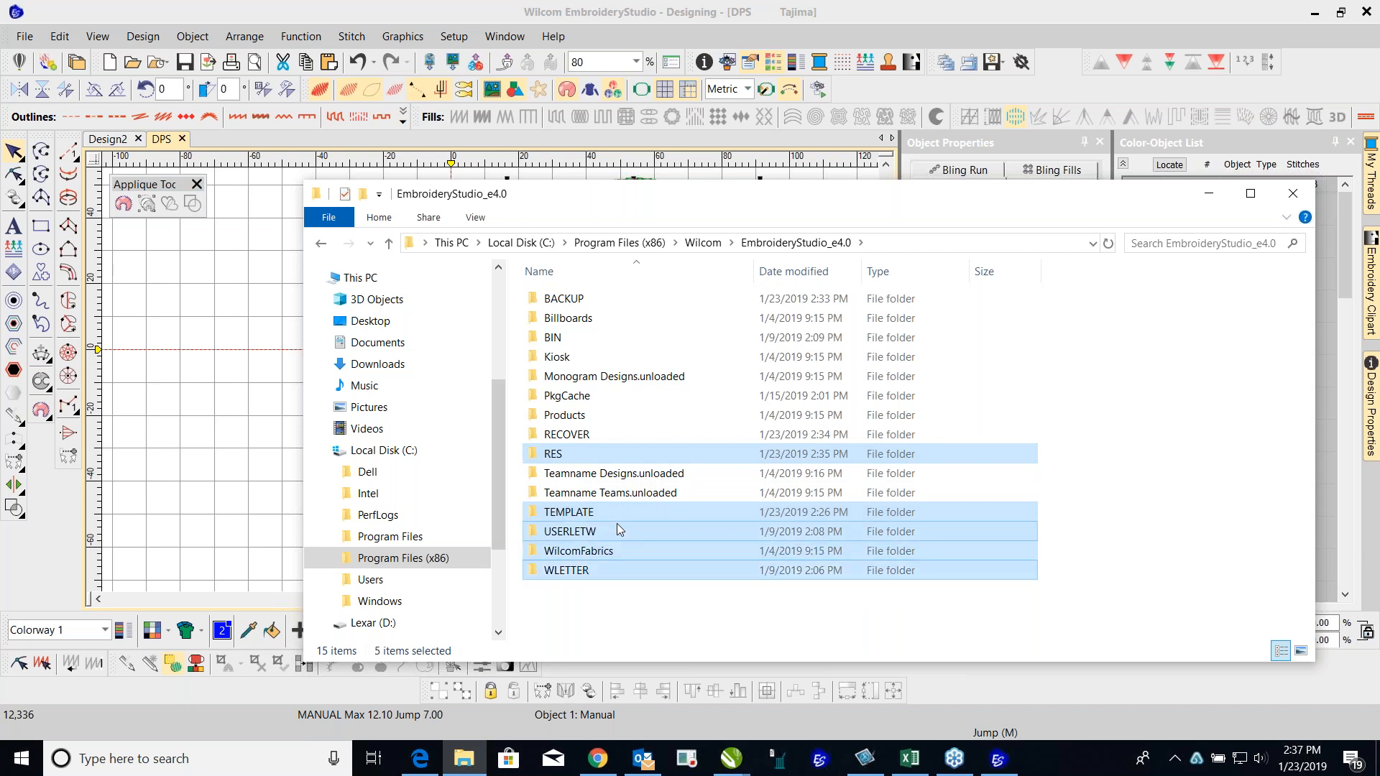
pyautogui.rightClick(618, 526)
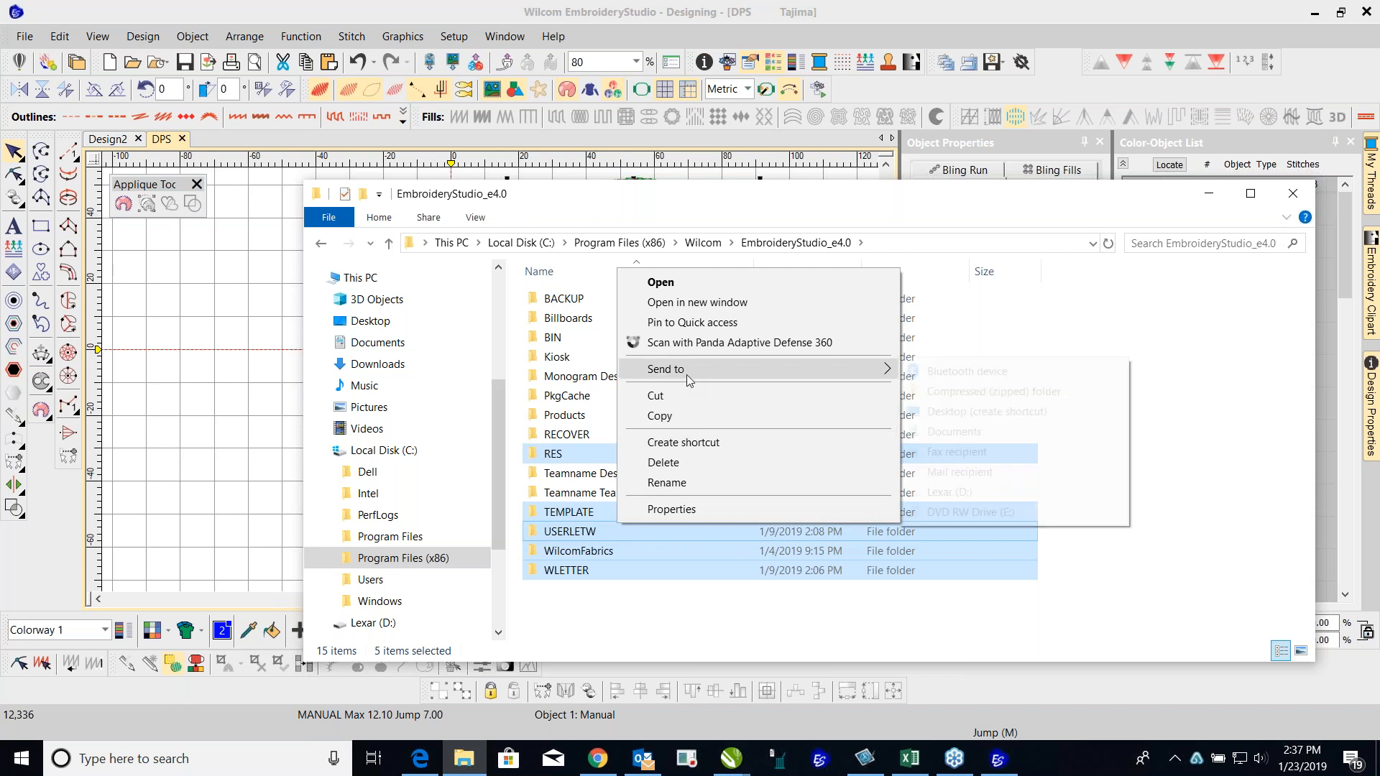
pyautogui.moveTo(686, 373)
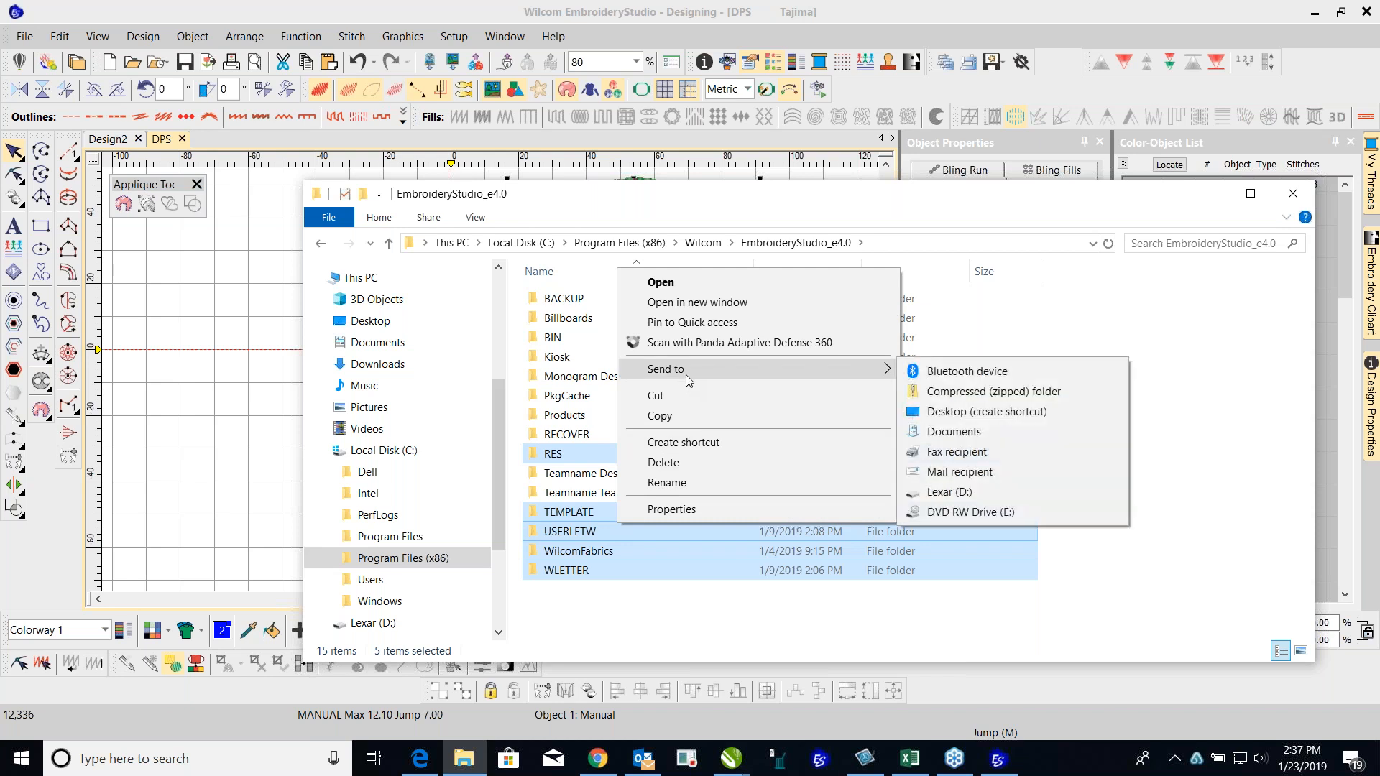
pyautogui.click(660, 418)
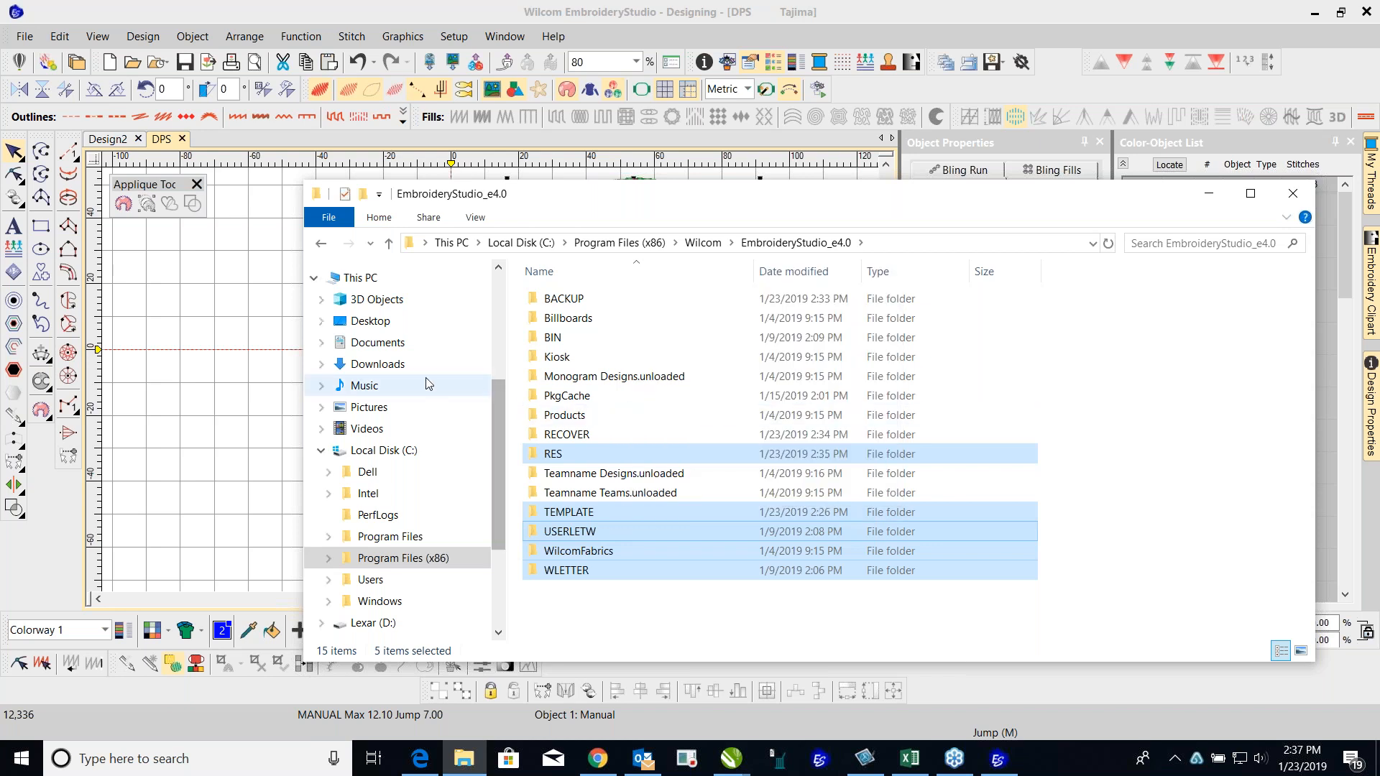
# Step: Paste the copied folders into WILCOM BACKUP under Documents, replacing the files that have the same names
pyautogui.click(395, 346)
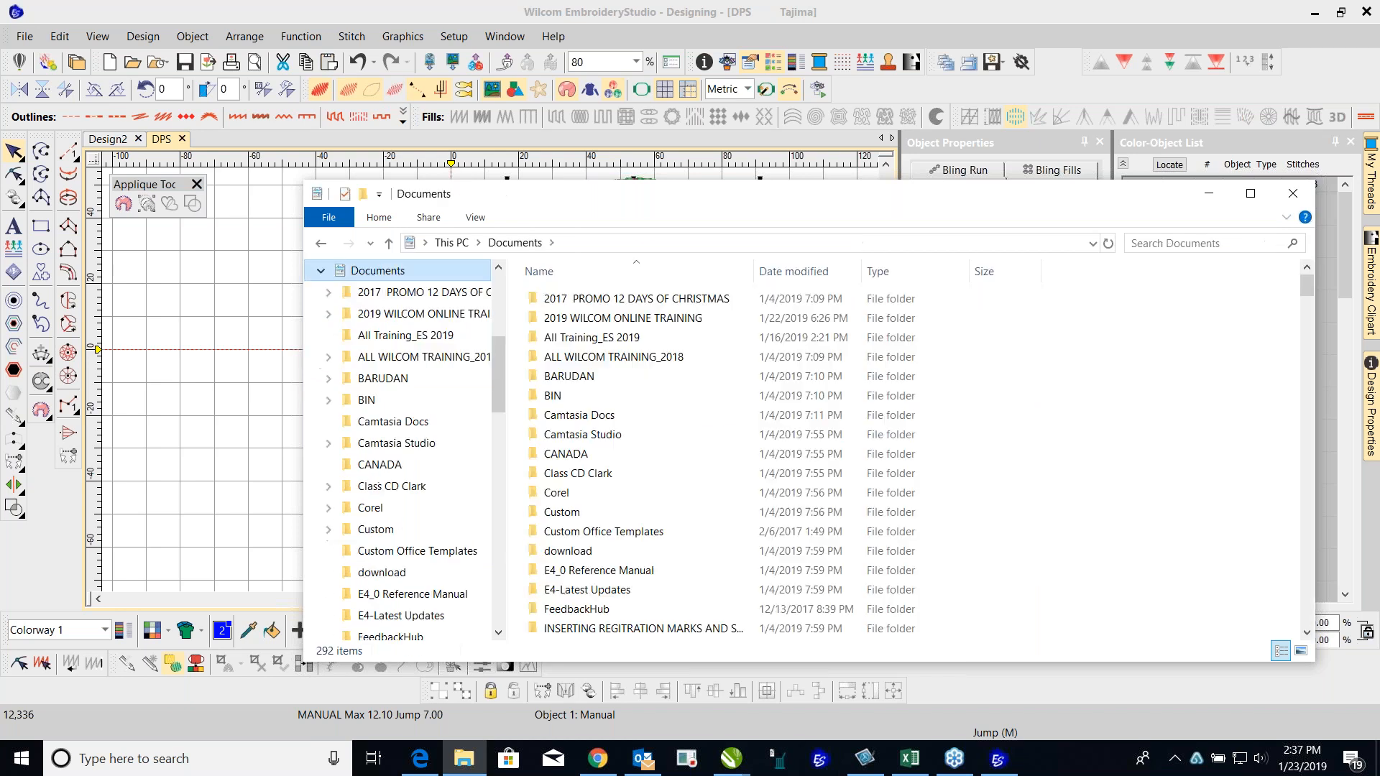
pyautogui.scroll(-8, 667, 425)
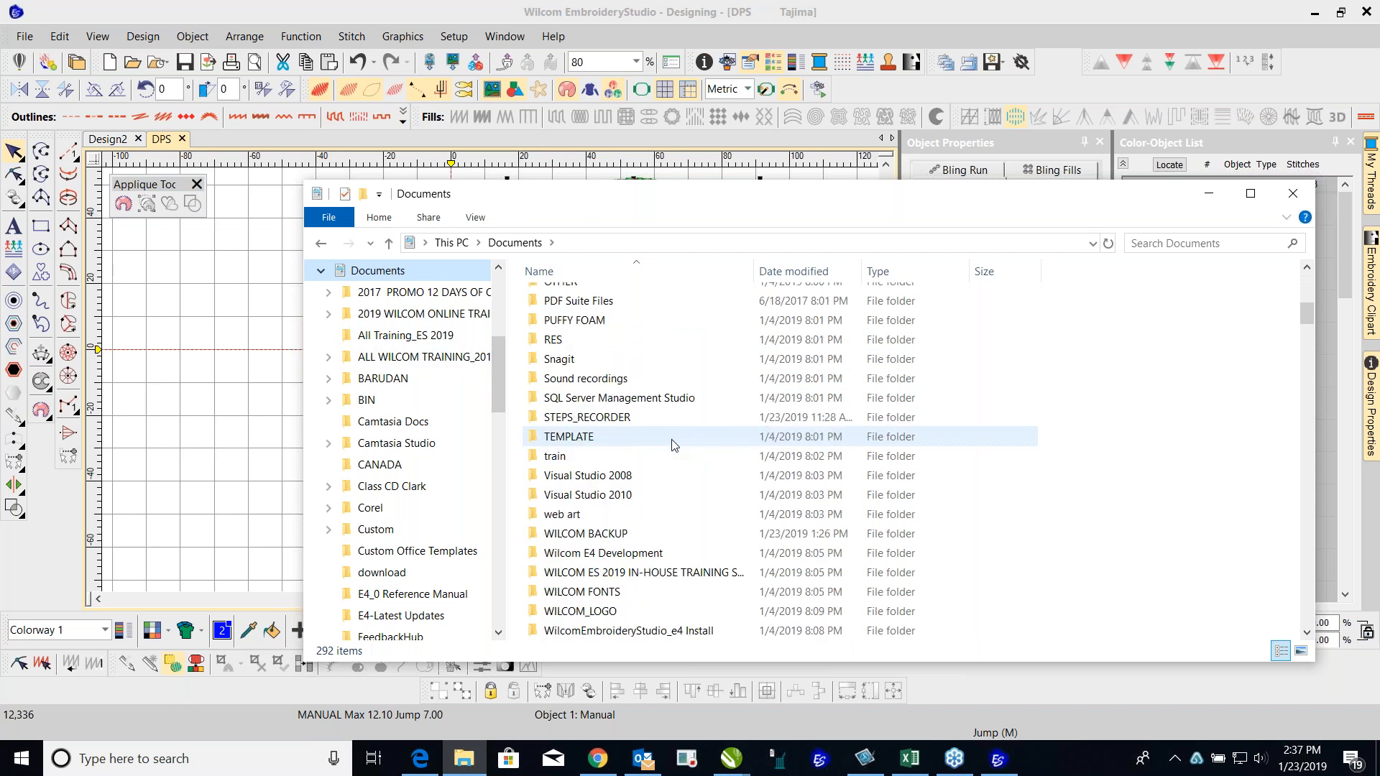
pyautogui.doubleClick(619, 537)
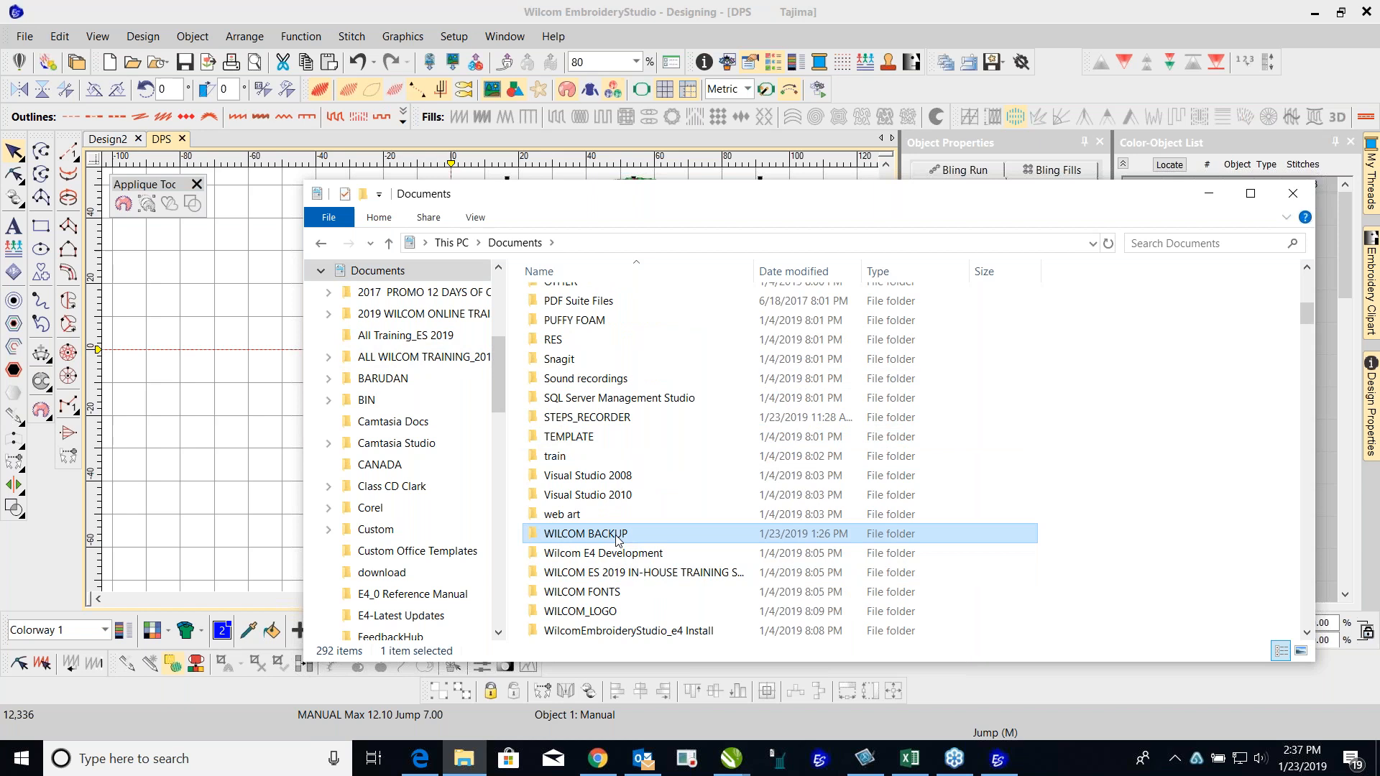
pyautogui.rightClick(670, 487)
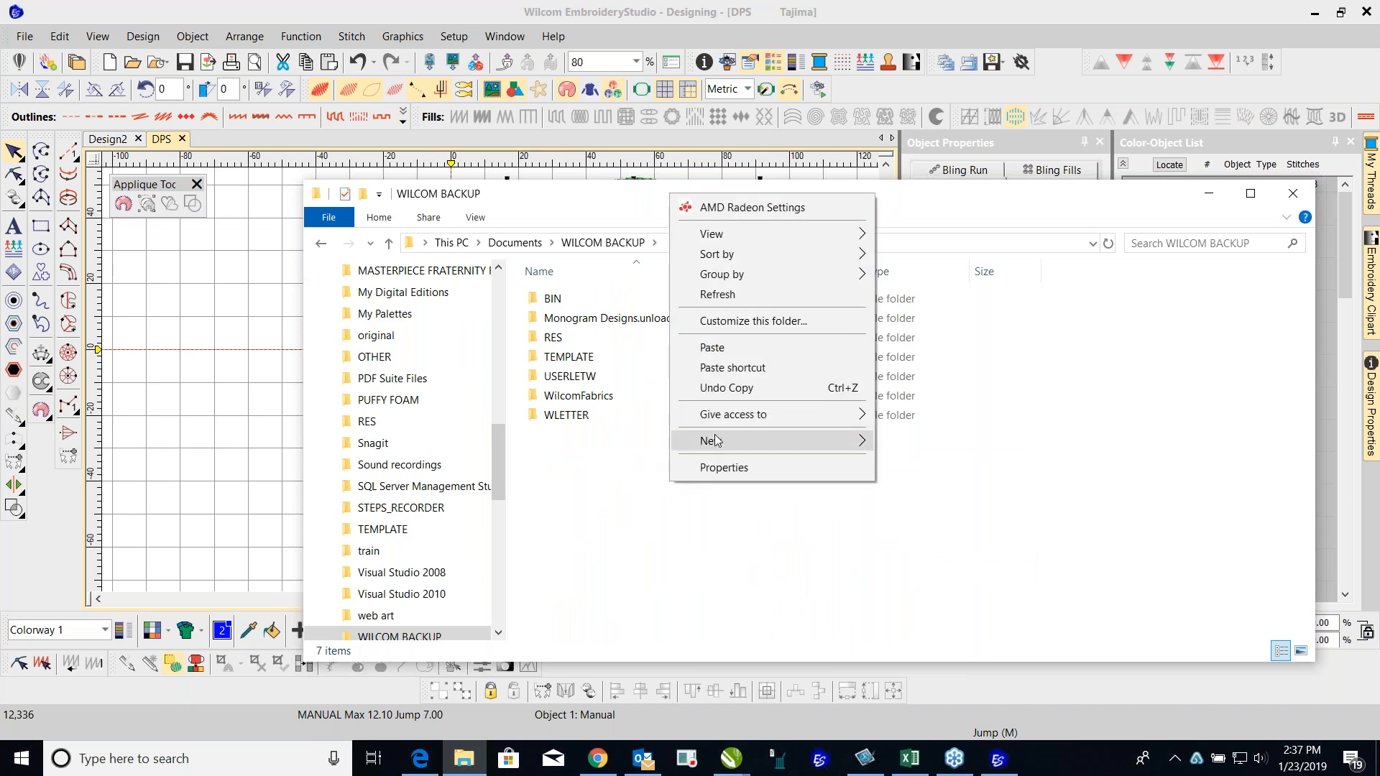
pyautogui.click(739, 349)
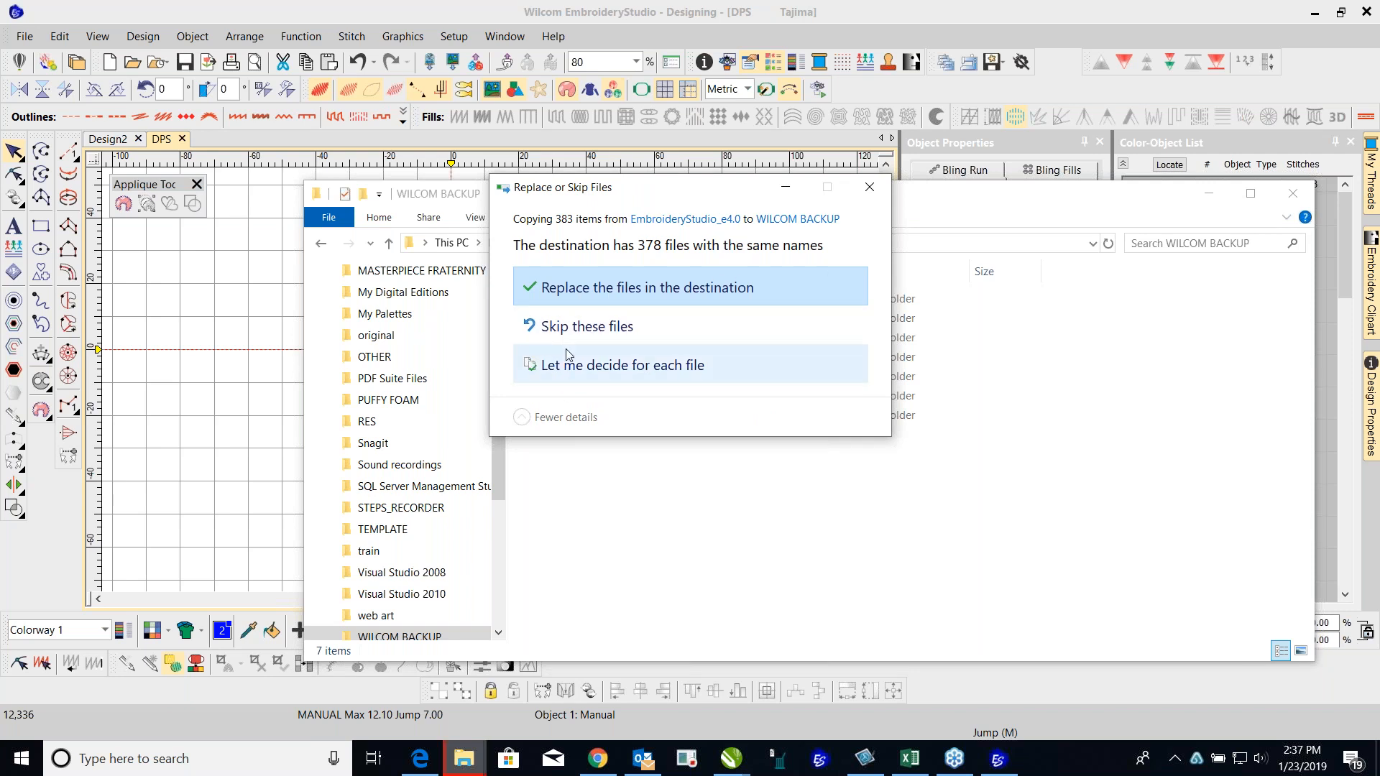
pyautogui.click(584, 289)
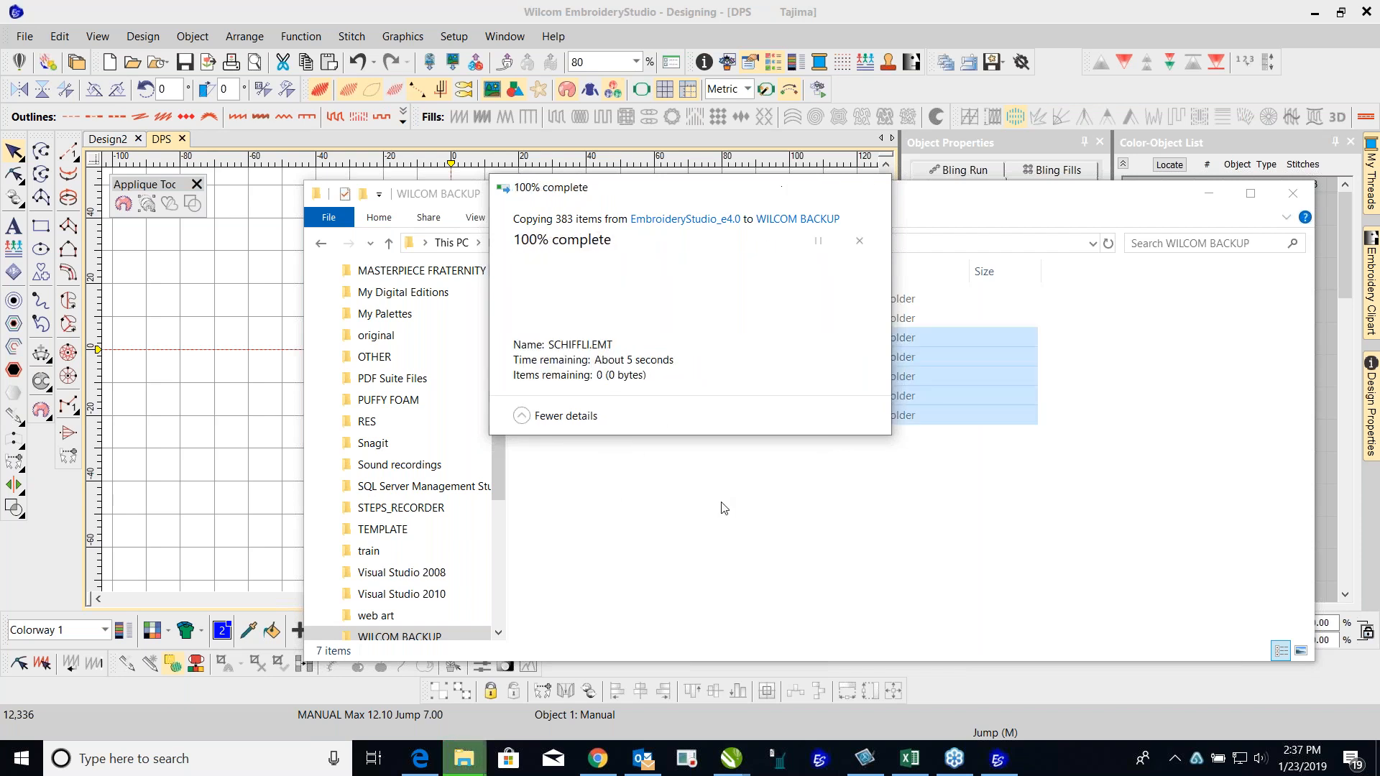
pyautogui.click(709, 523)
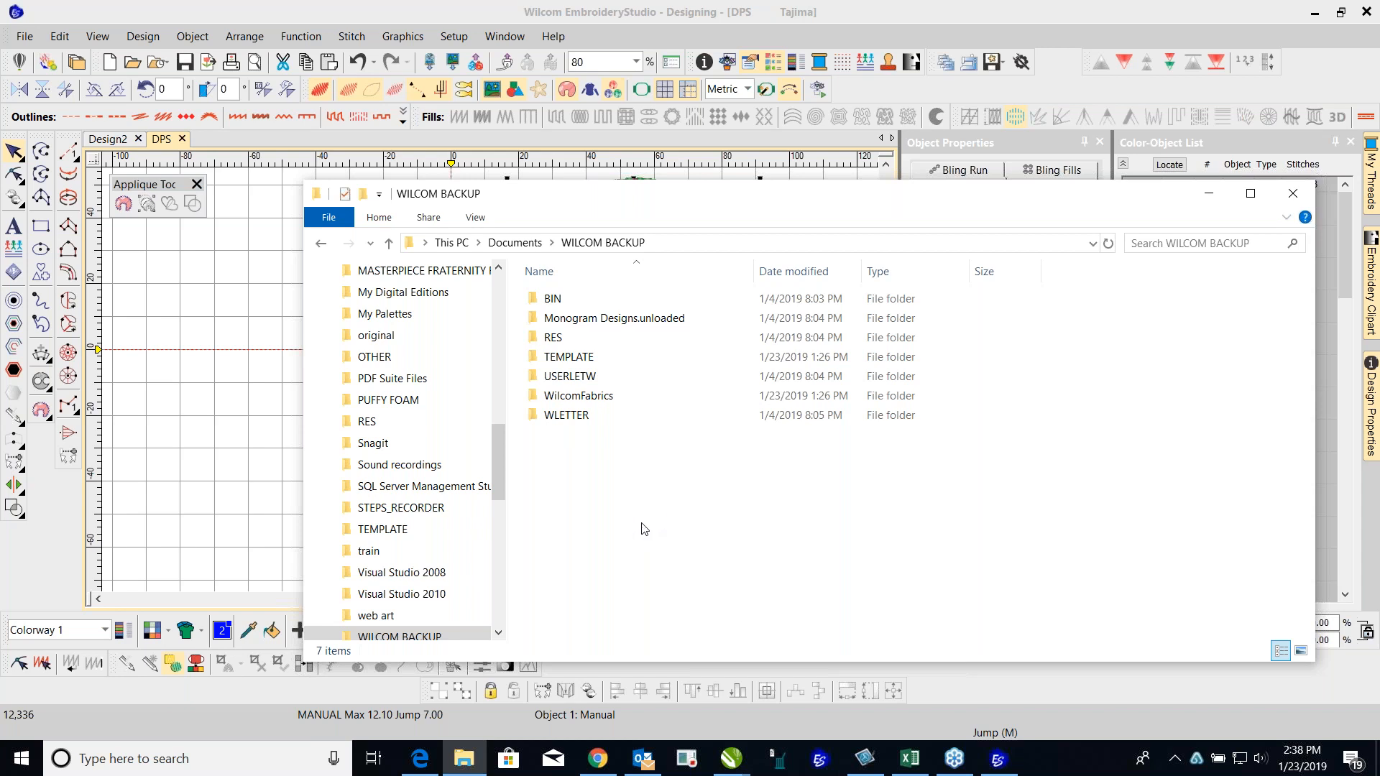
# Step: Return to EmbroideryStudio and open the ERGUL design from the Online Designs folder, with all files listed
pyautogui.click(226, 529)
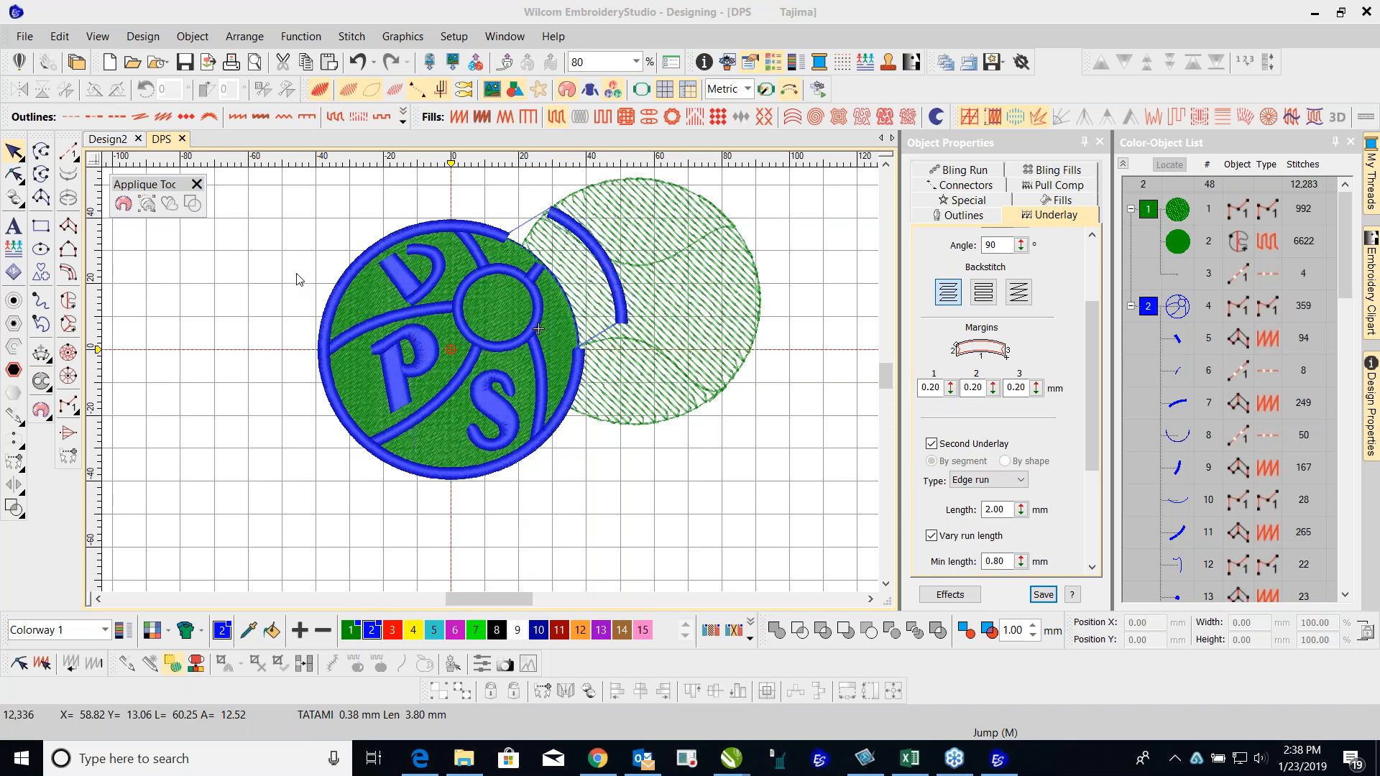
pyautogui.click(29, 38)
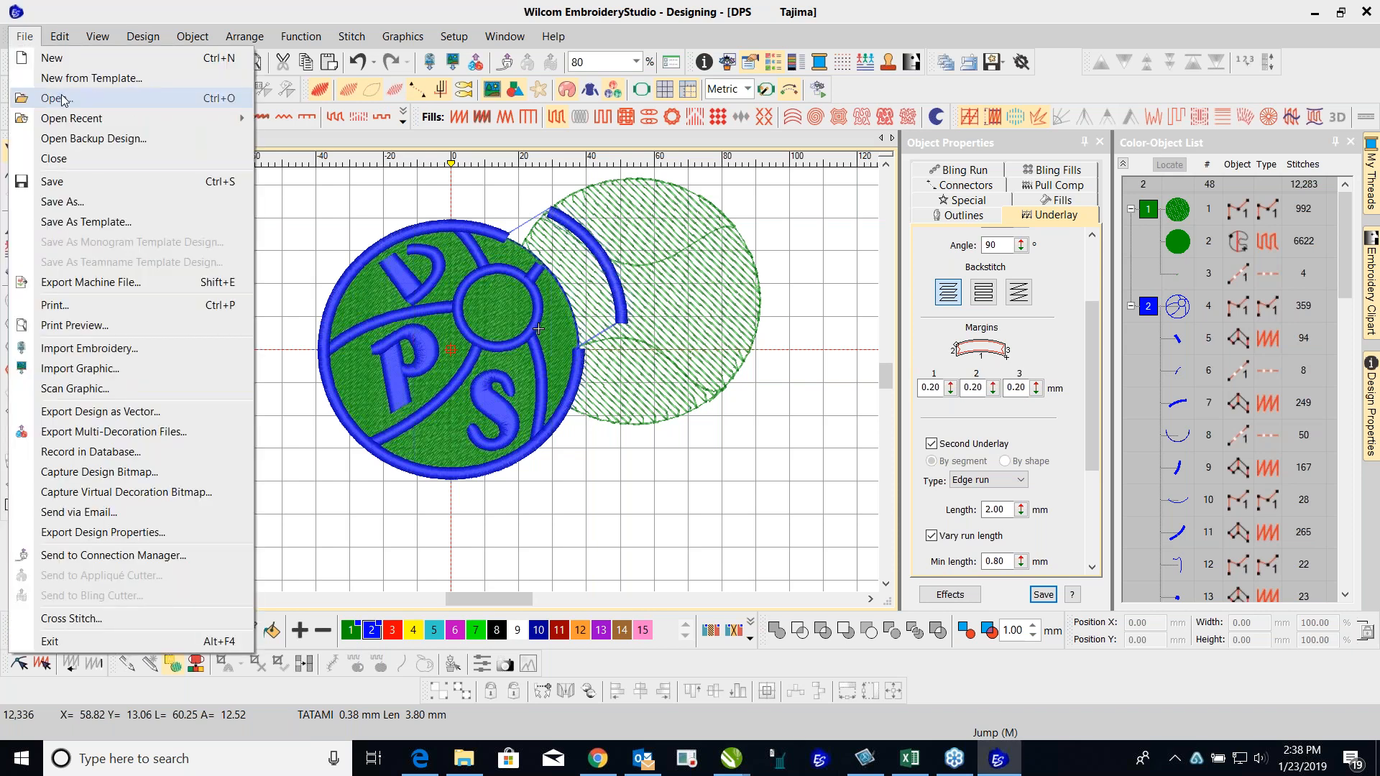
pyautogui.click(58, 98)
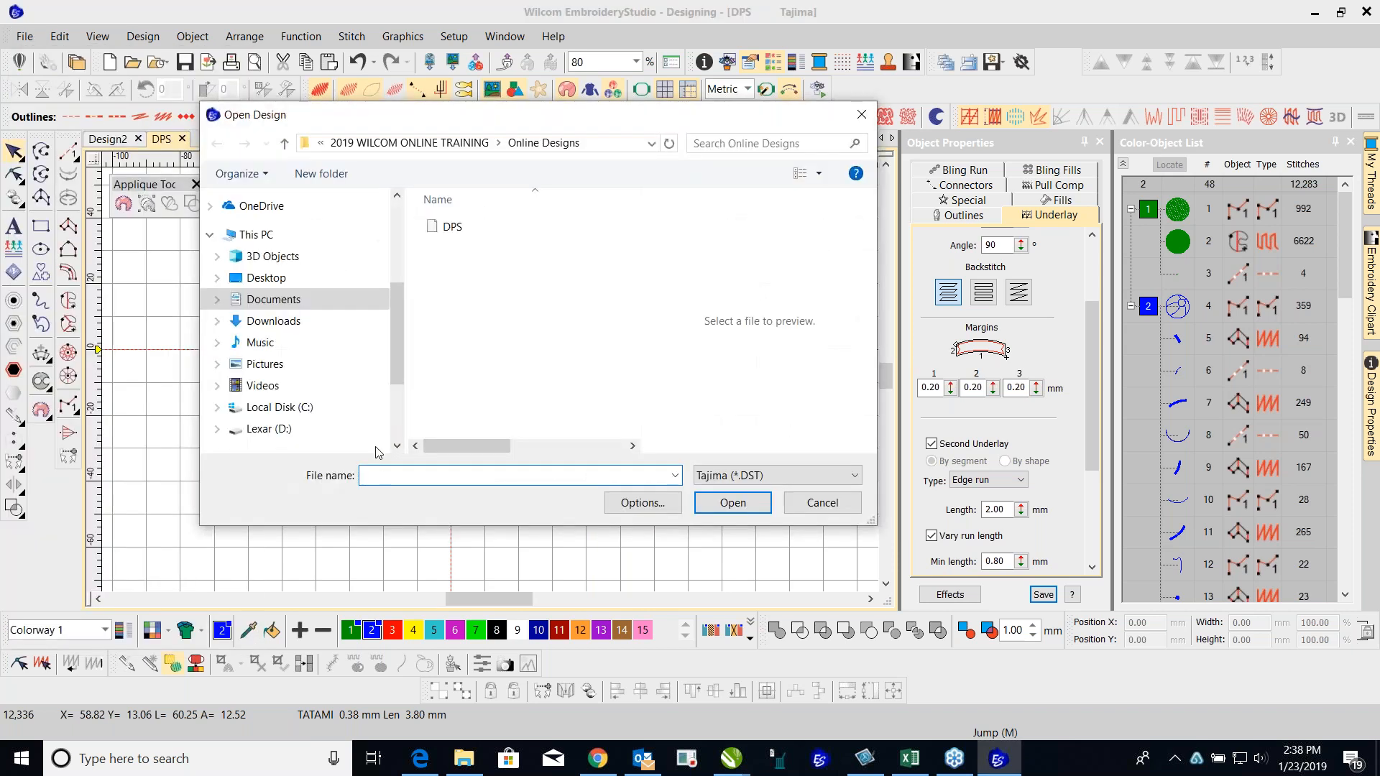
pyautogui.click(855, 476)
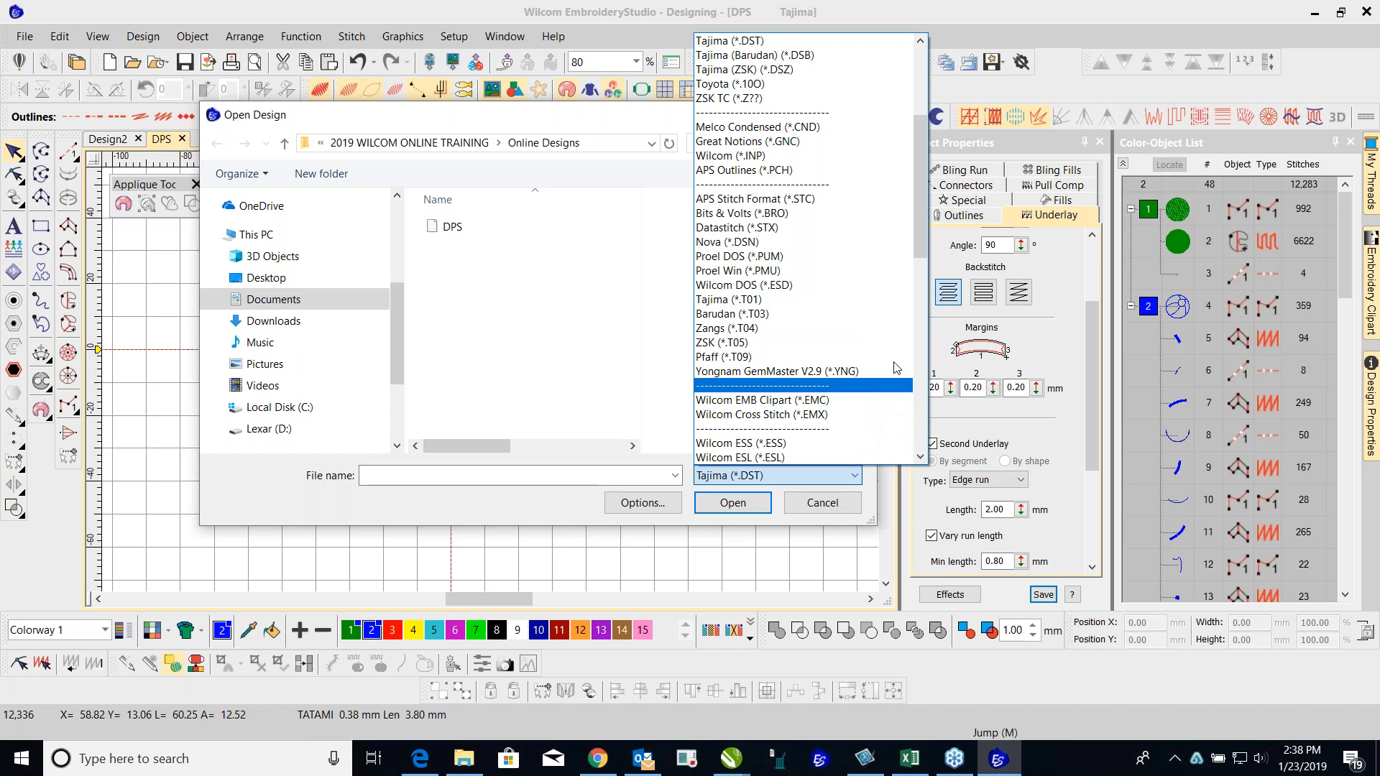
pyautogui.scroll(-10, 898, 381)
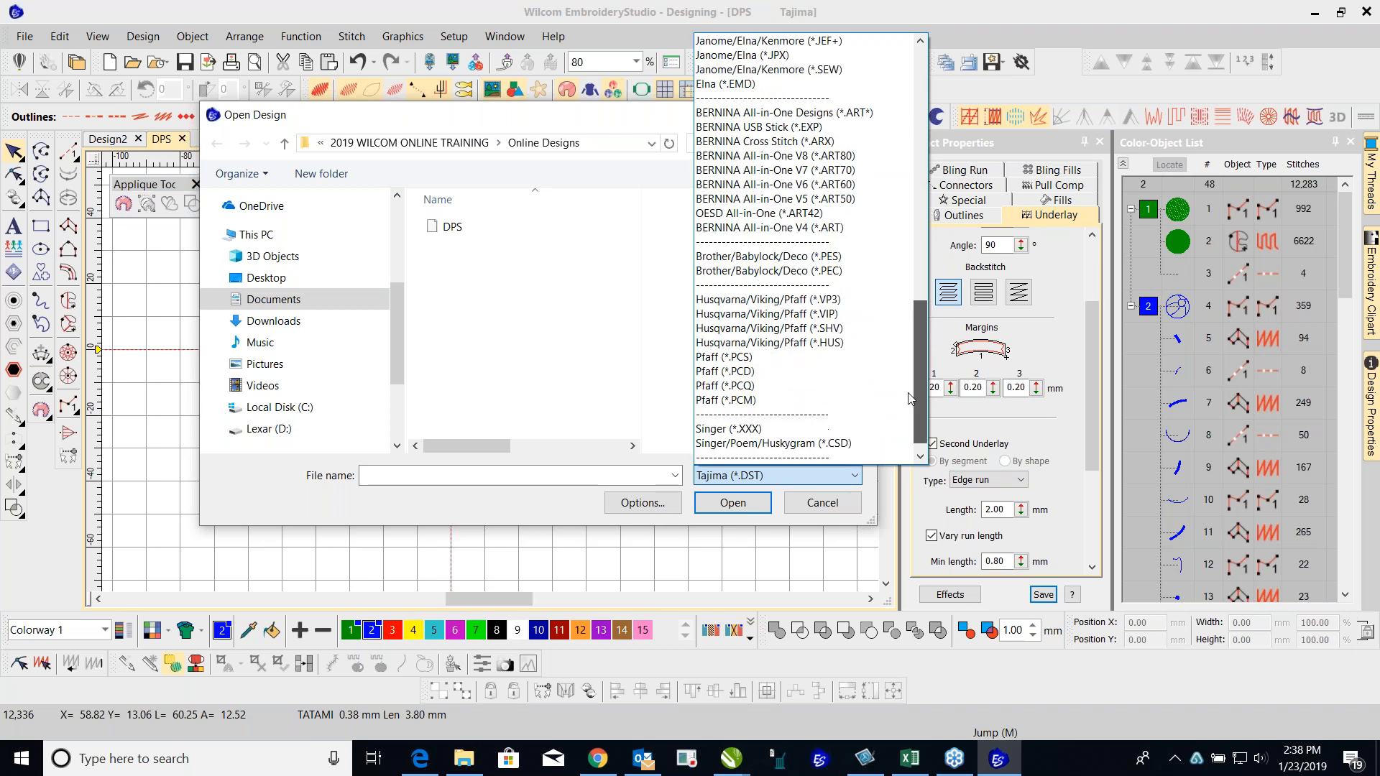
pyautogui.scroll(10, 910, 398)
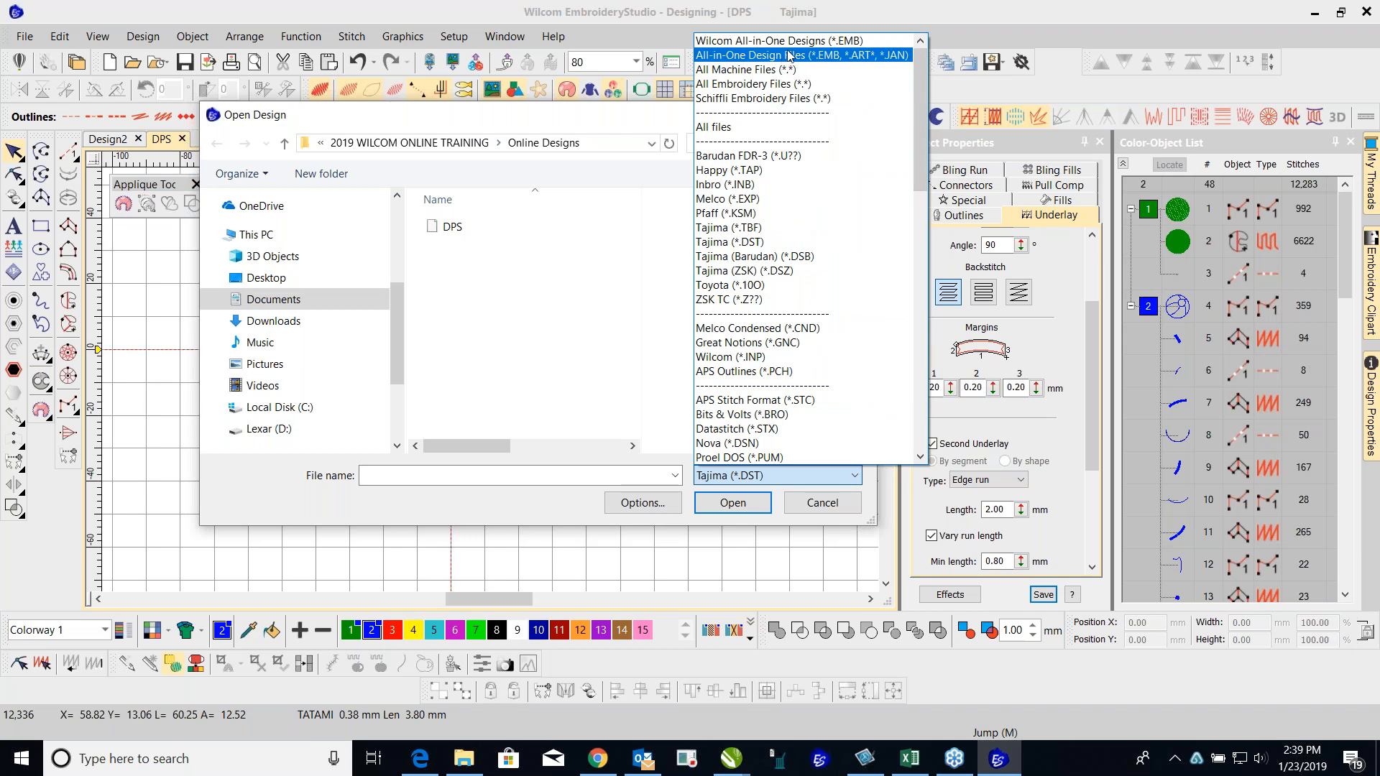
pyautogui.click(714, 126)
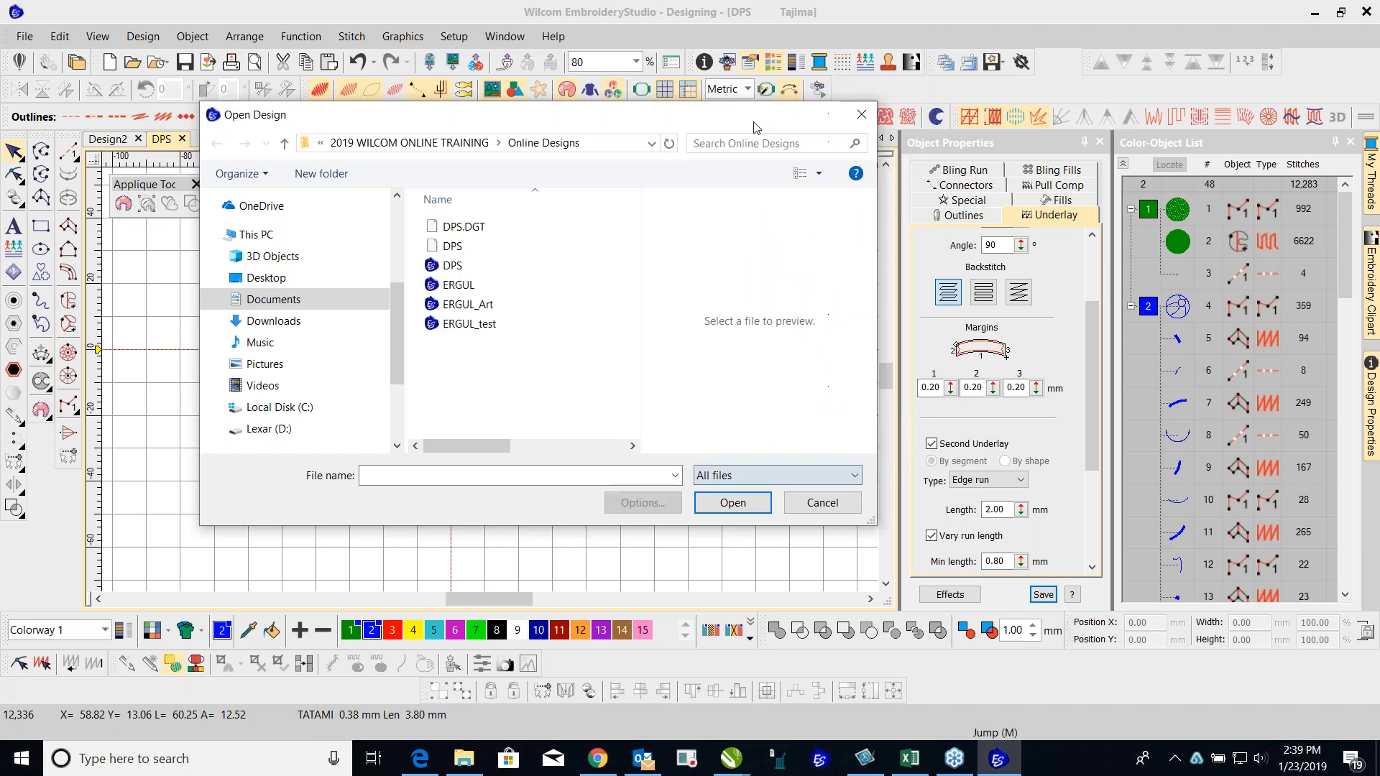
pyautogui.doubleClick(445, 285)
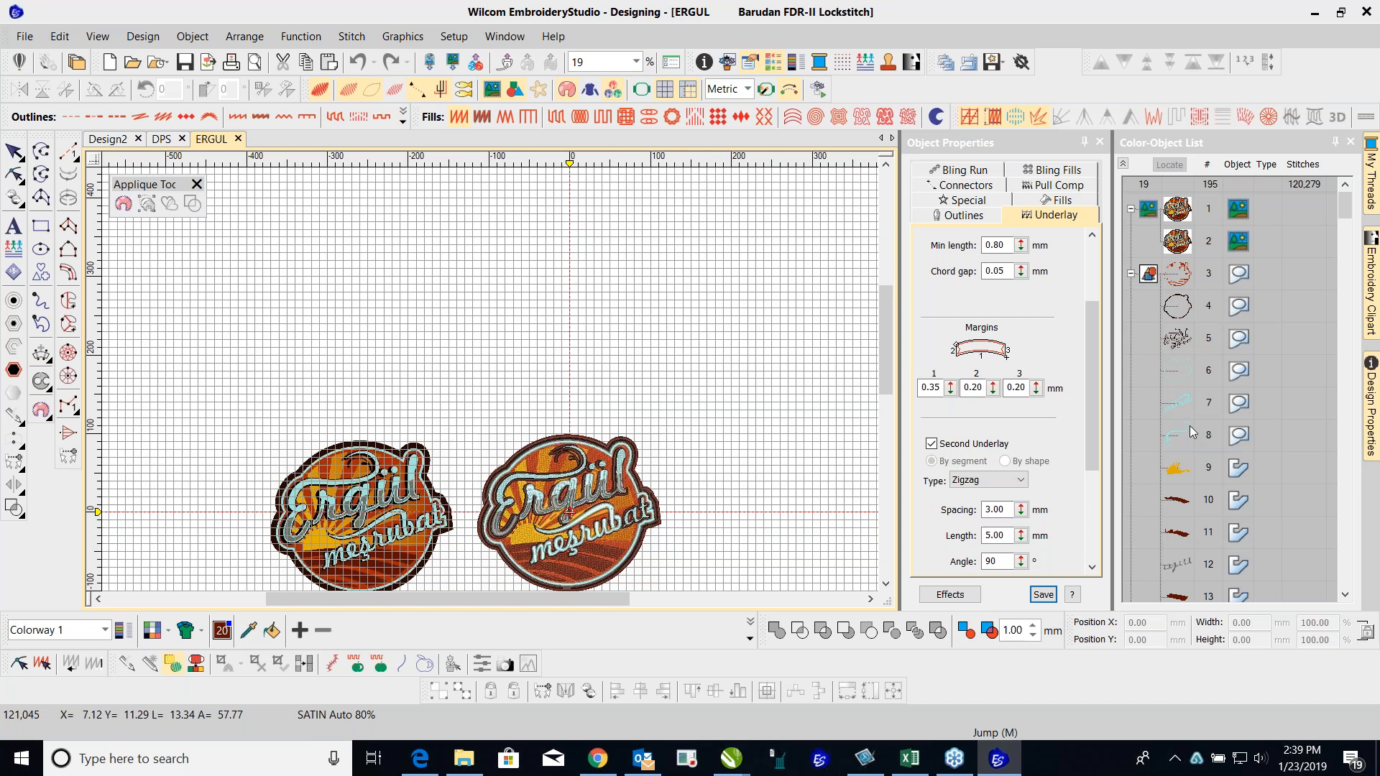
# Step: Close the ERGUL design and save its changes
pyautogui.click(239, 140)
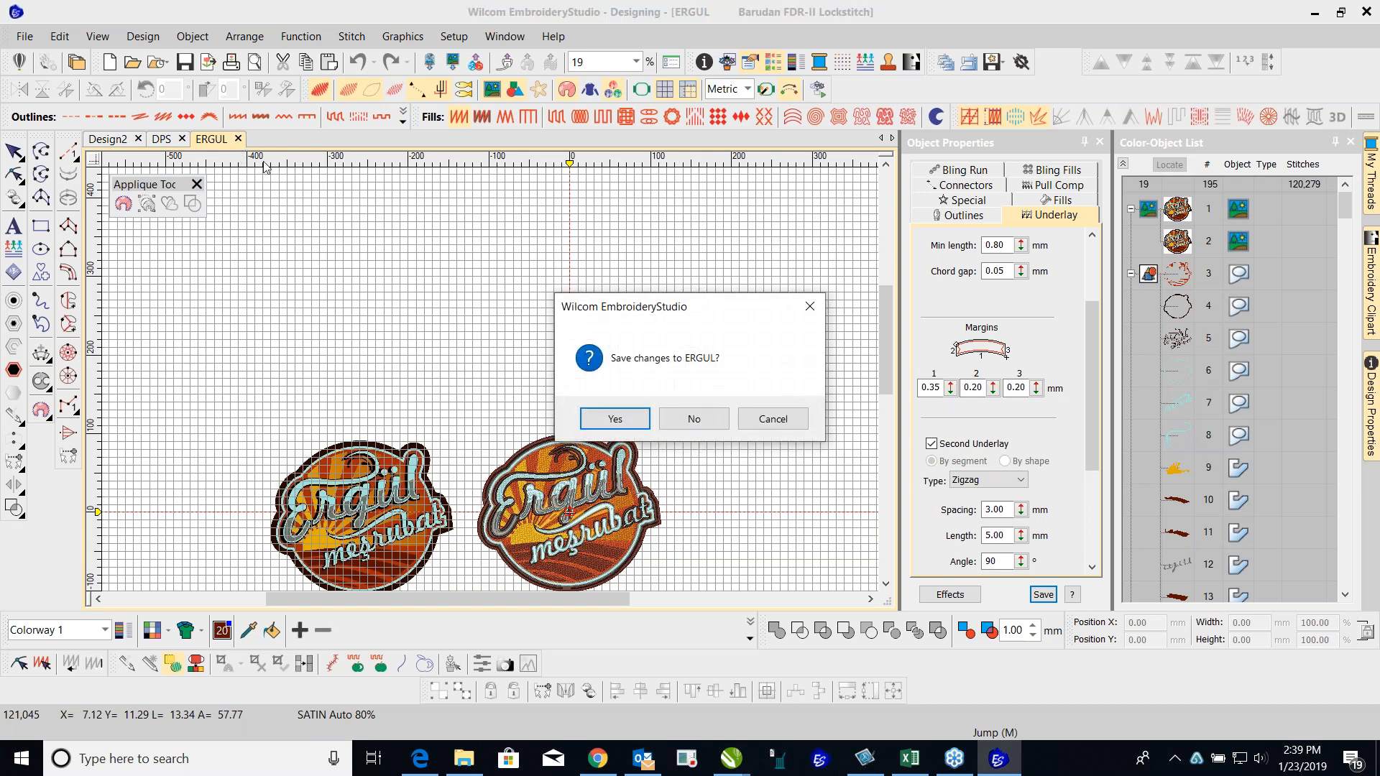
pyautogui.click(622, 417)
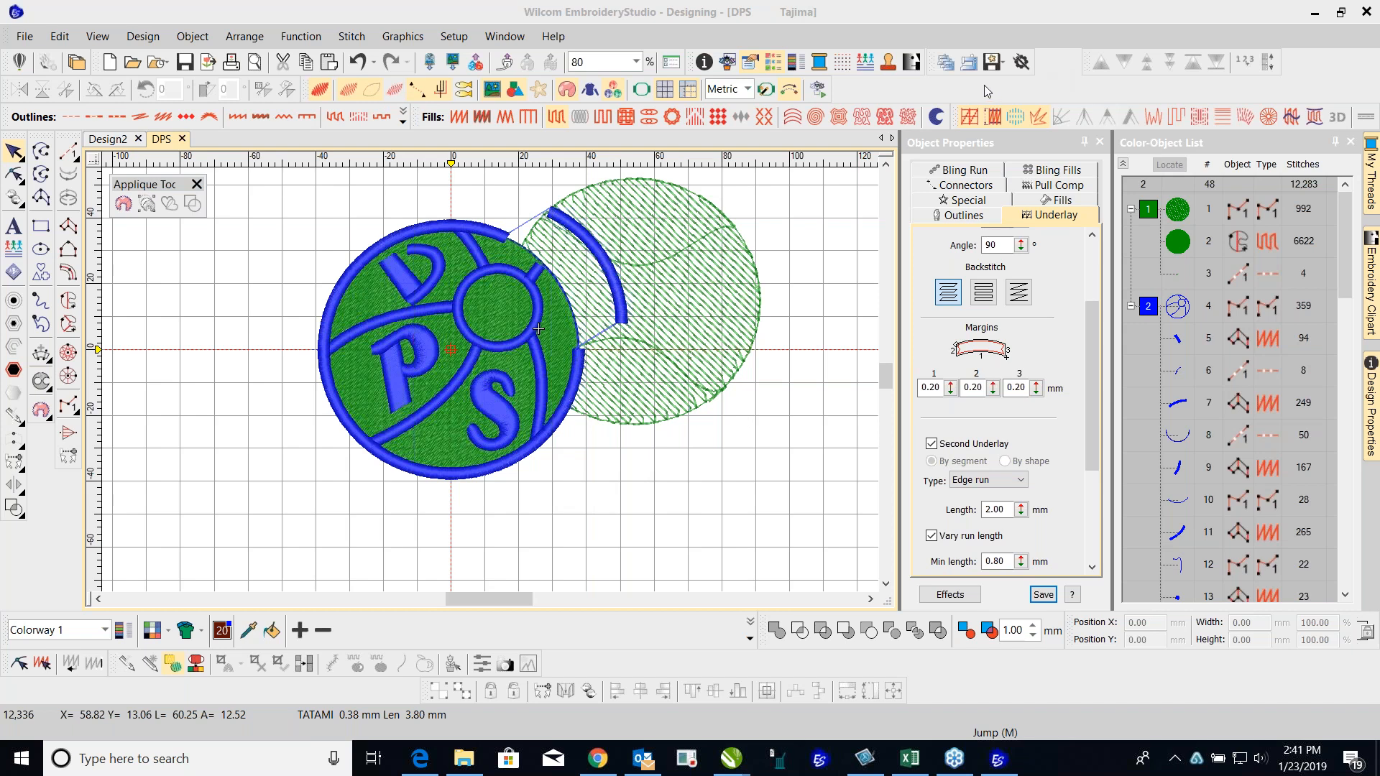
# Step: Show the Stitch Angle Tools toolbar
pyautogui.click(1313, 79)
pyautogui.rightClick(1313, 79)
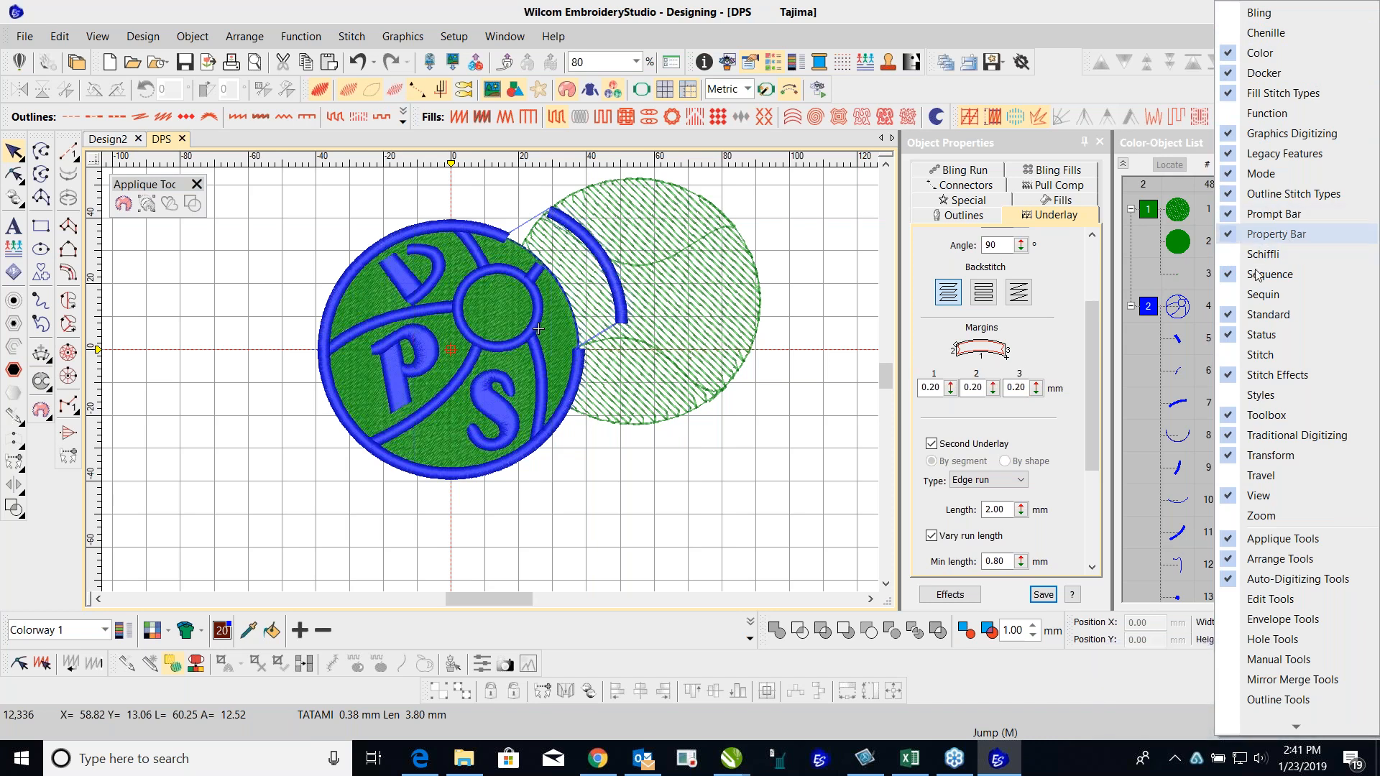
pyautogui.scroll(-1, 1301, 658)
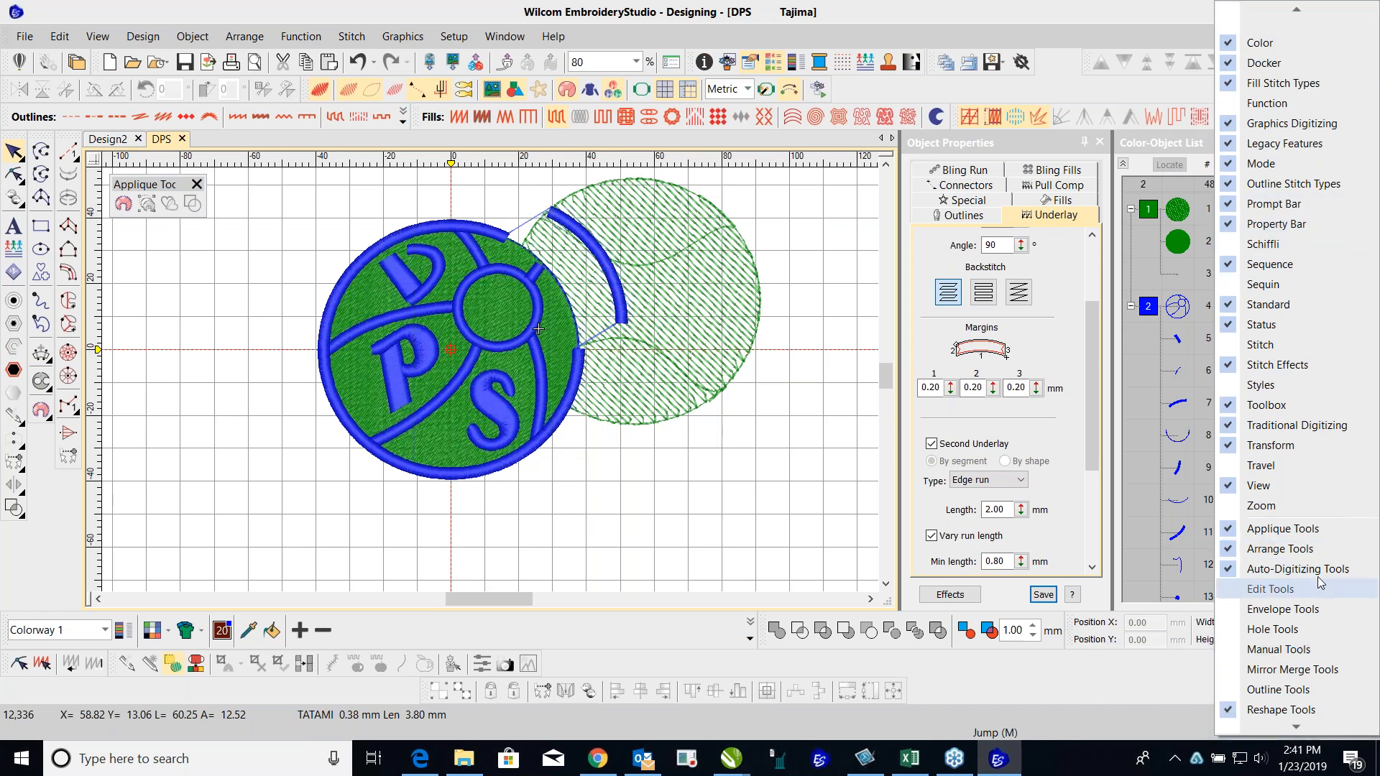
pyautogui.click(1305, 732)
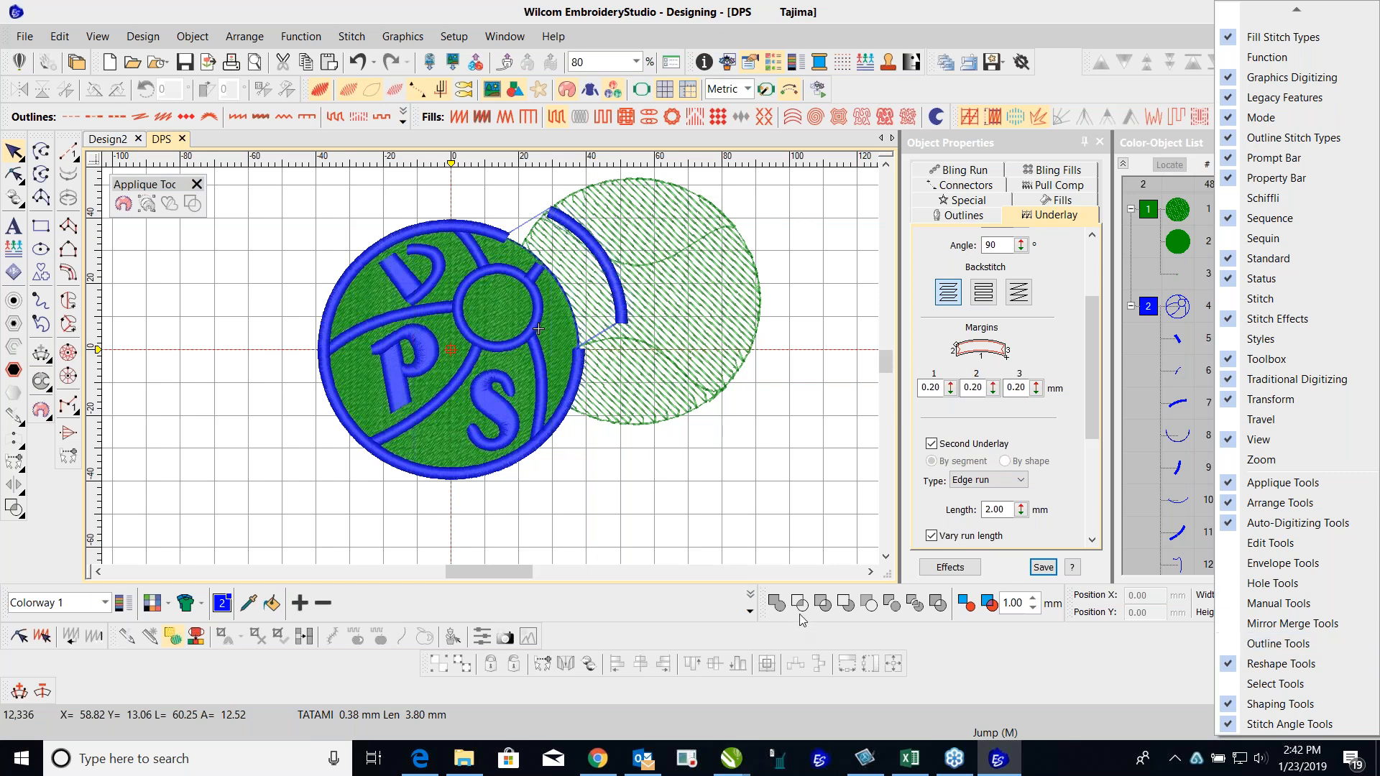
pyautogui.click(808, 297)
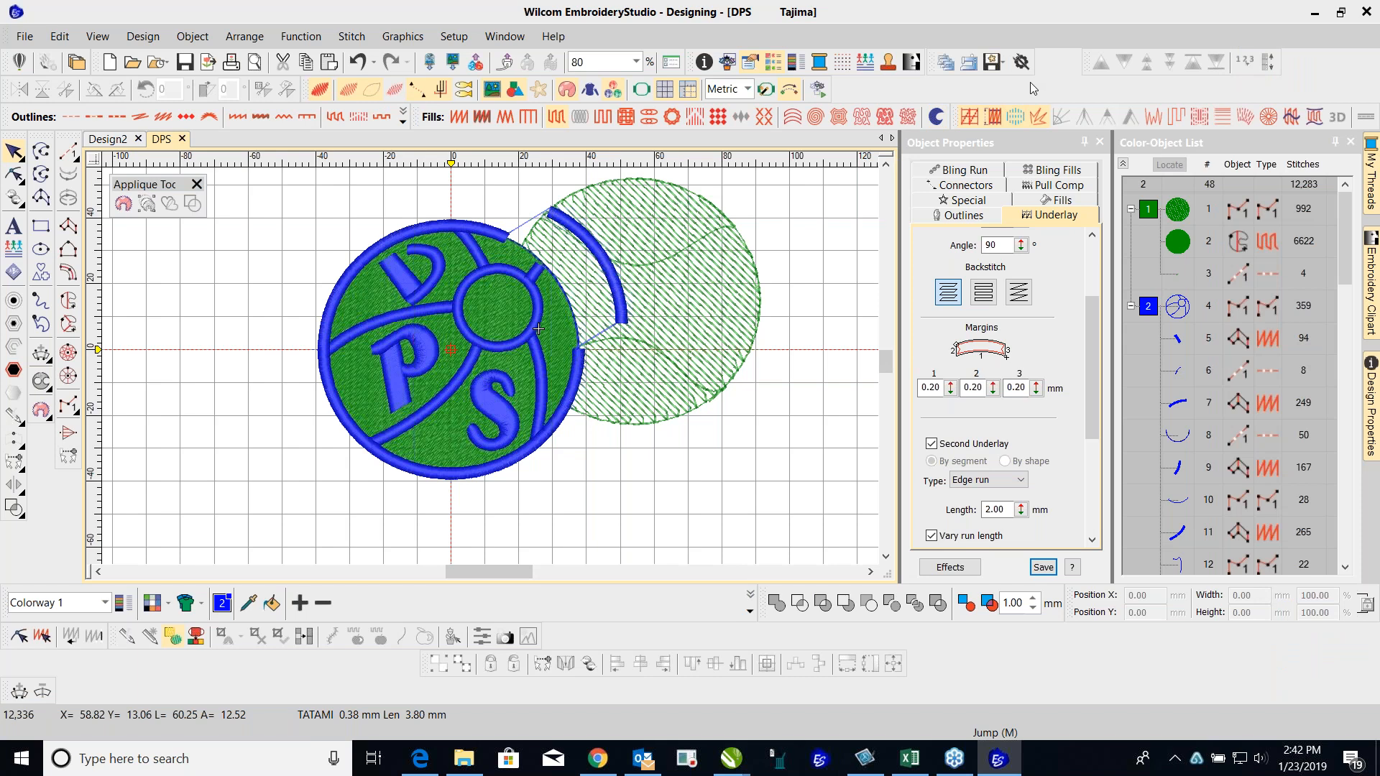
# Step: Look at the existing templates in the TEMPLATE folder through Save As Template, without saving one
pyautogui.click(26, 39)
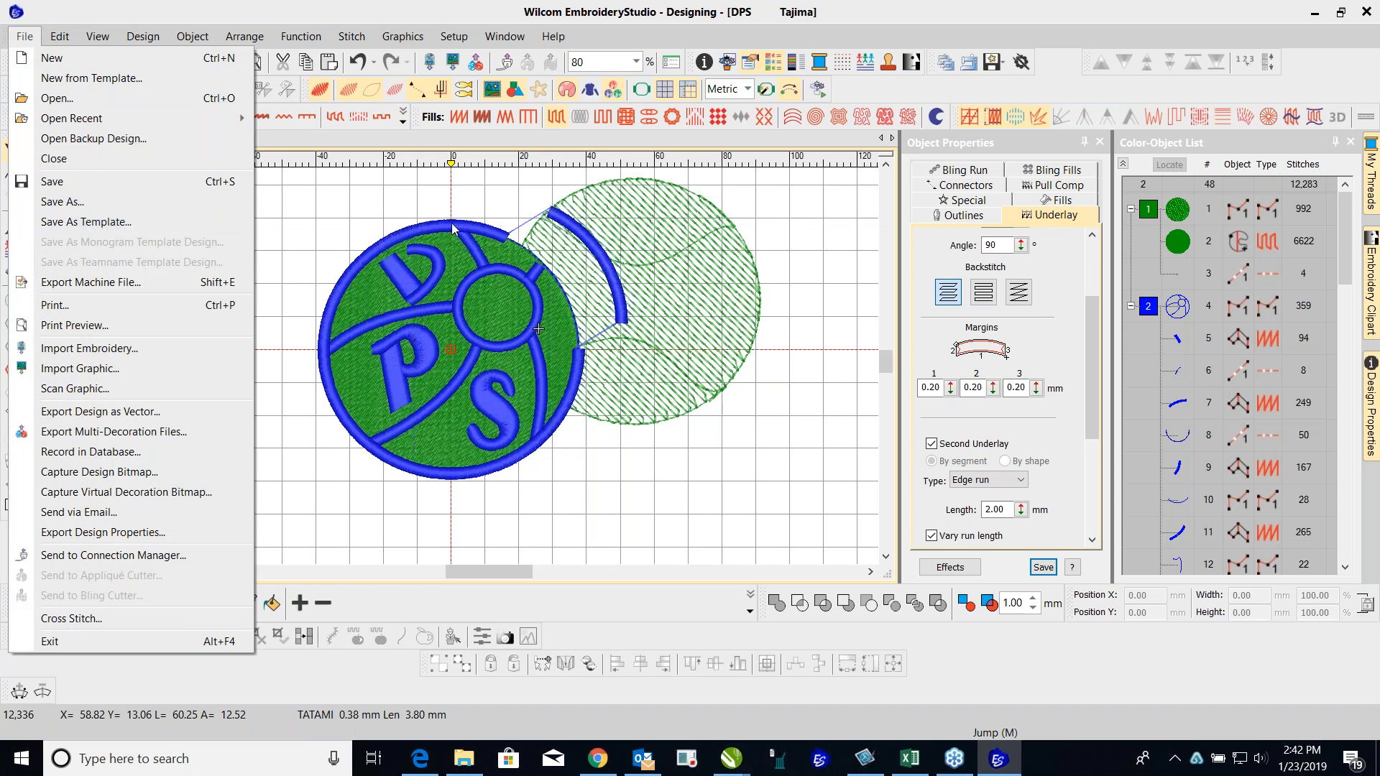
pyautogui.click(131, 224)
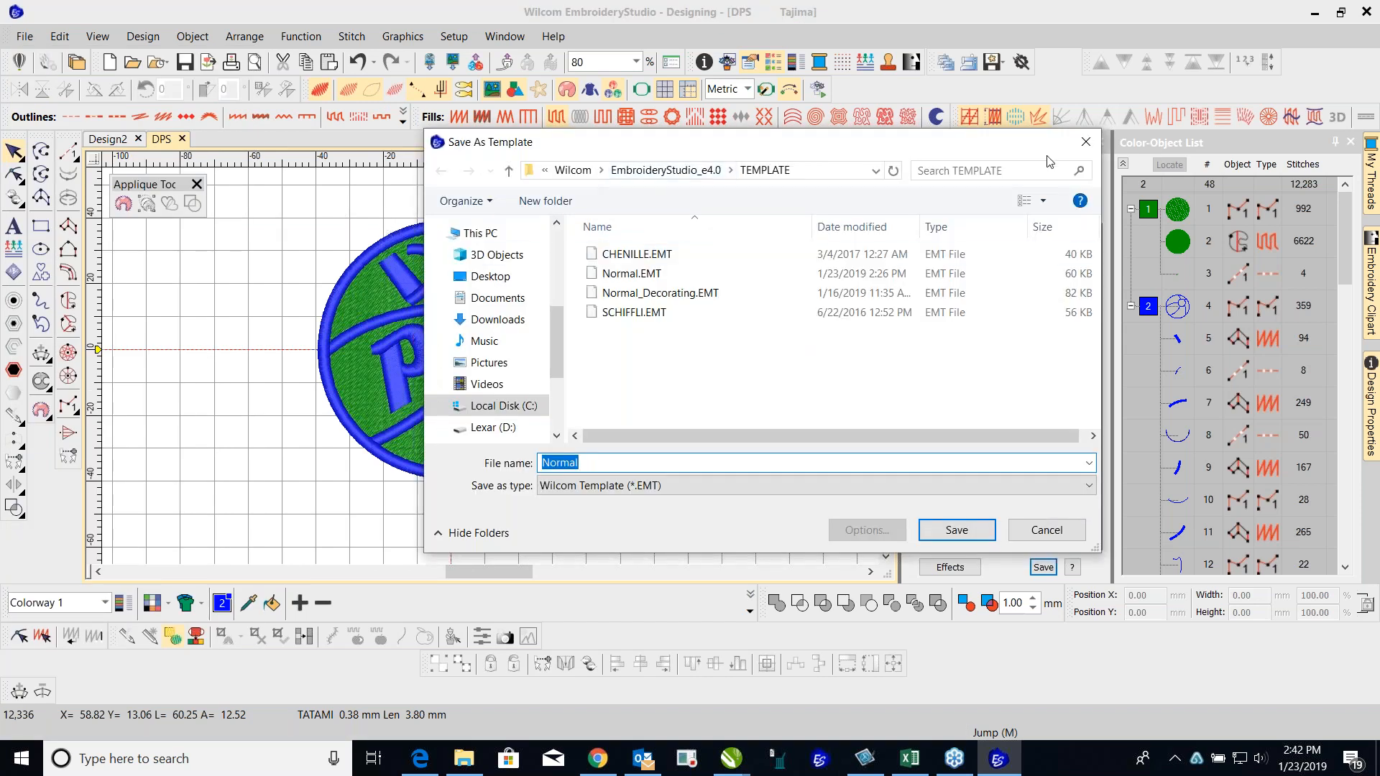
pyautogui.click(1086, 141)
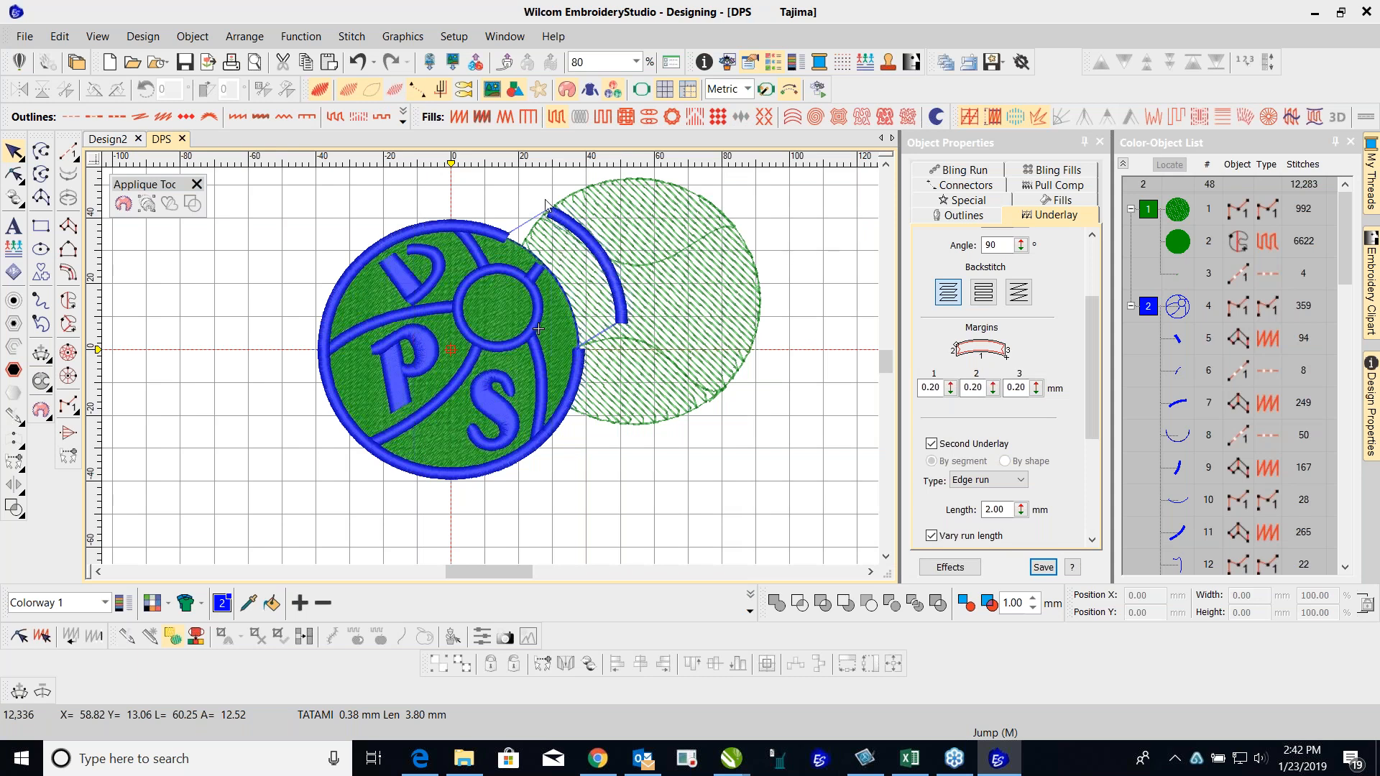
pyautogui.rightClick(1299, 71)
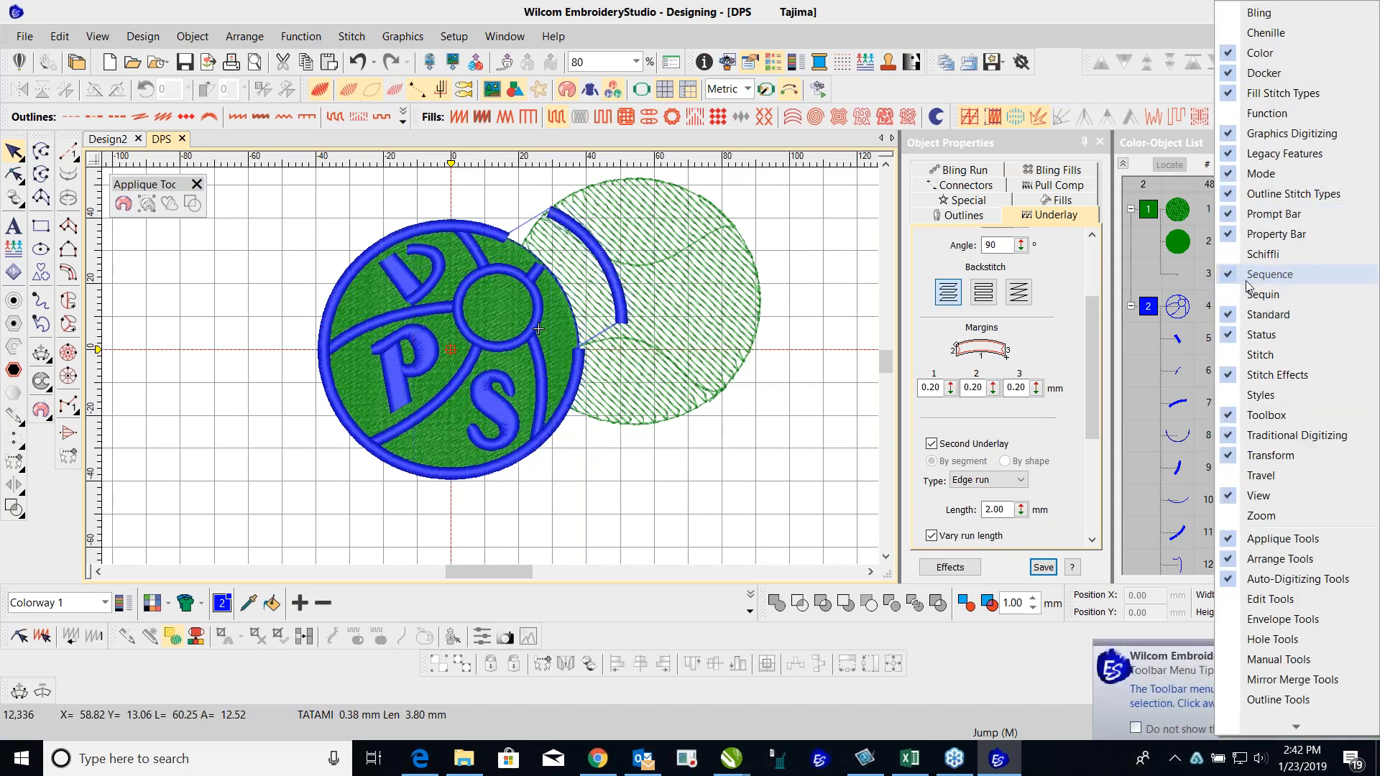
pyautogui.click(1172, 88)
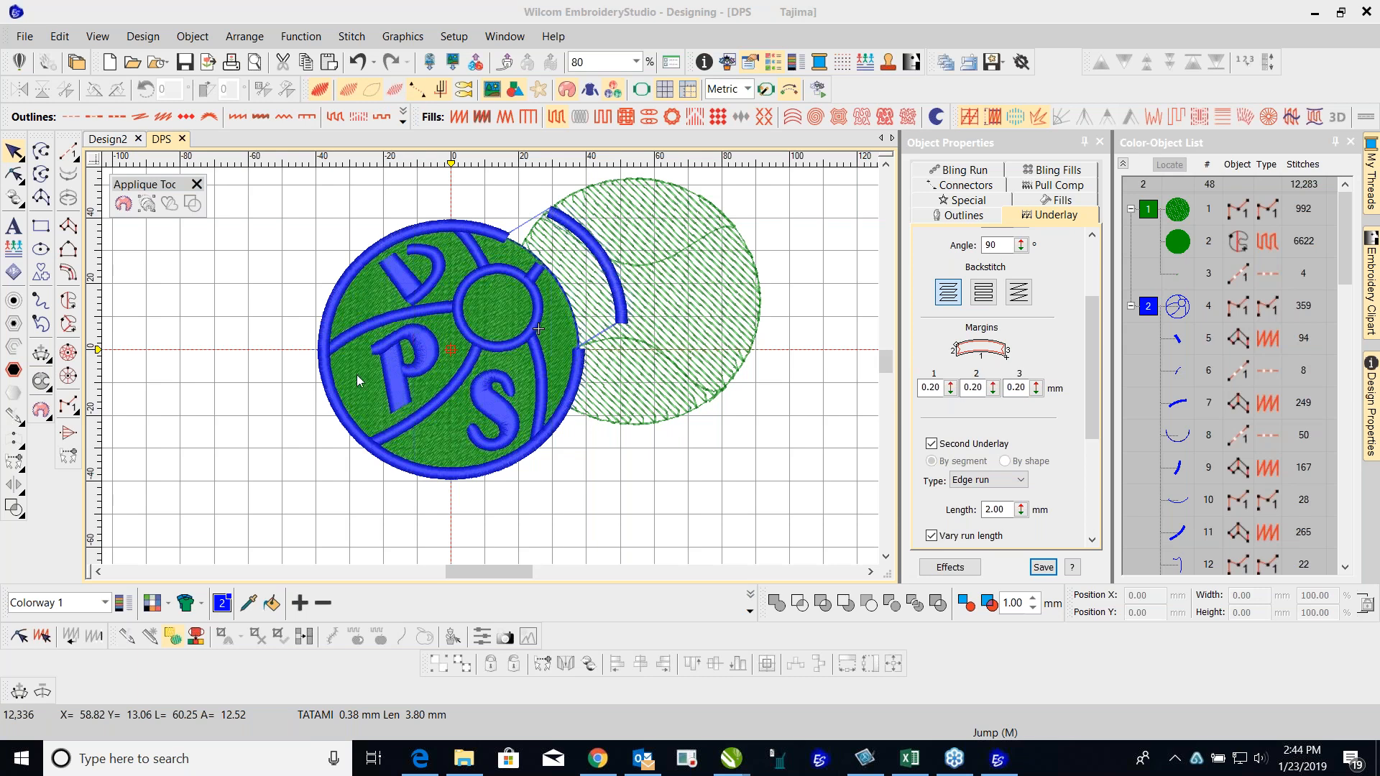
pyautogui.click(293, 329)
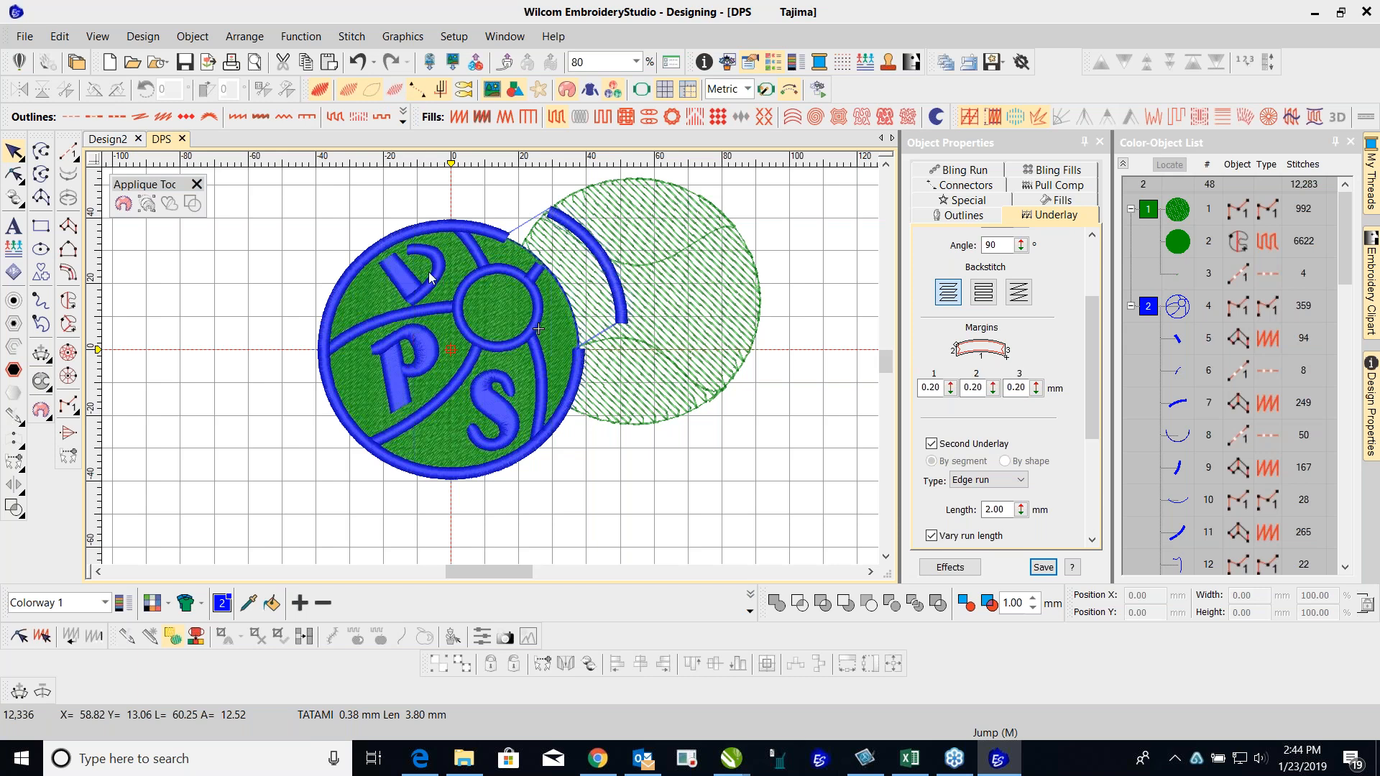
pyautogui.scroll(1, 471, 388)
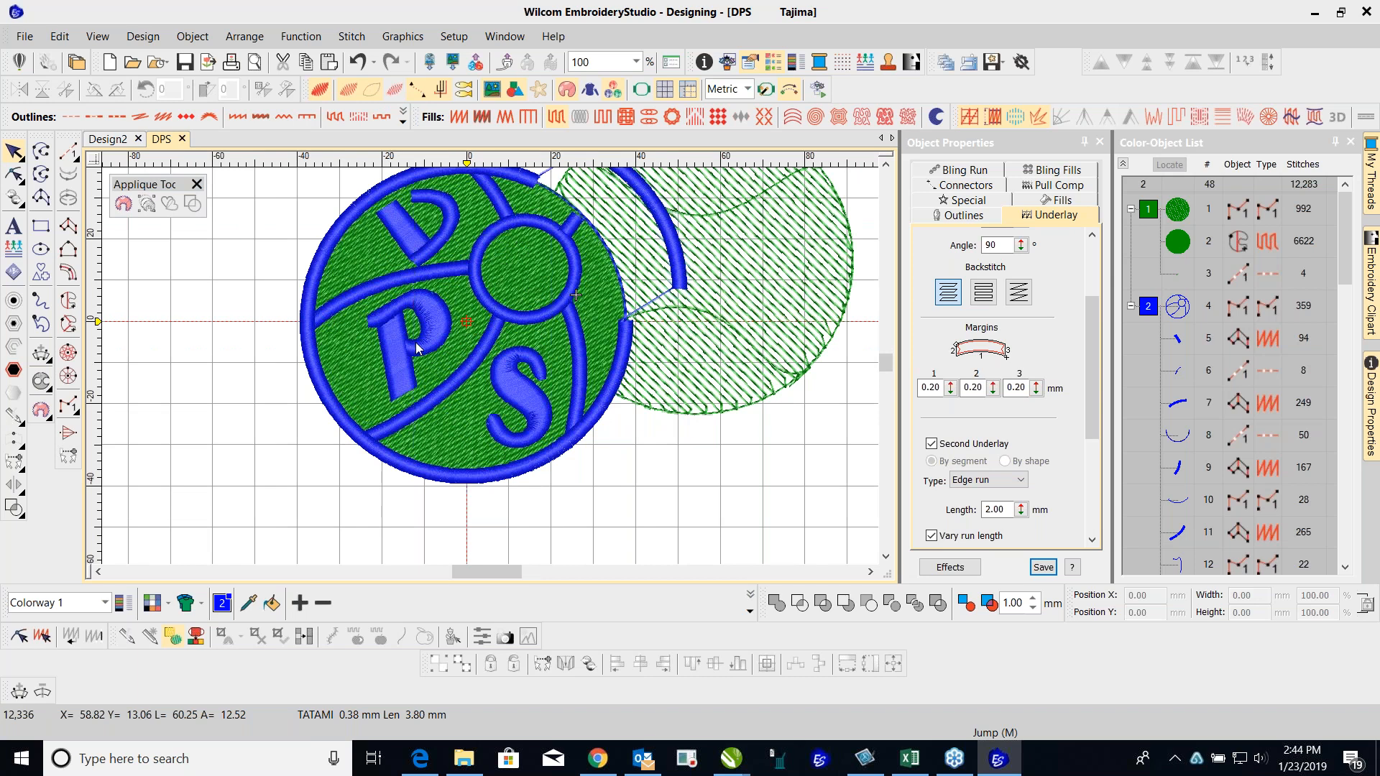
pyautogui.click(410, 300)
pyautogui.click(232, 272)
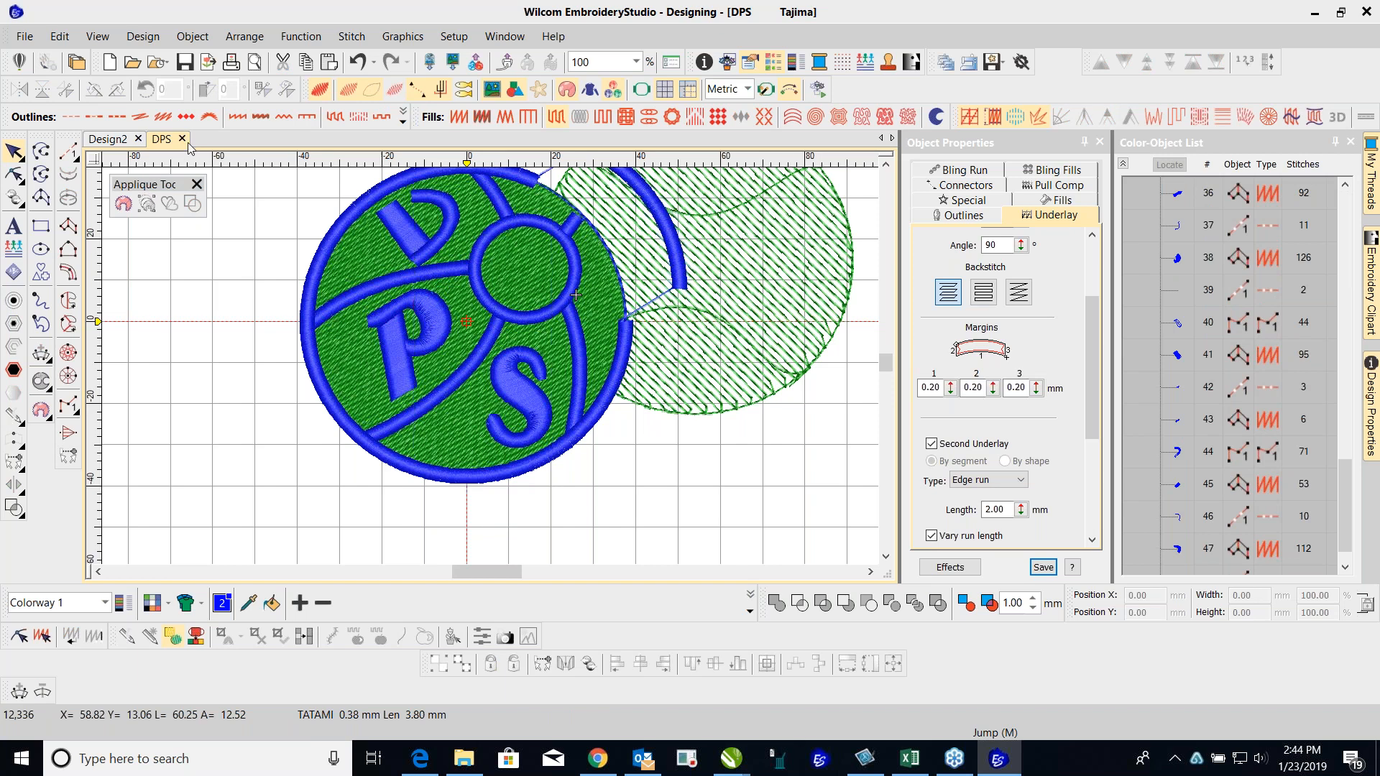
pyautogui.click(182, 139)
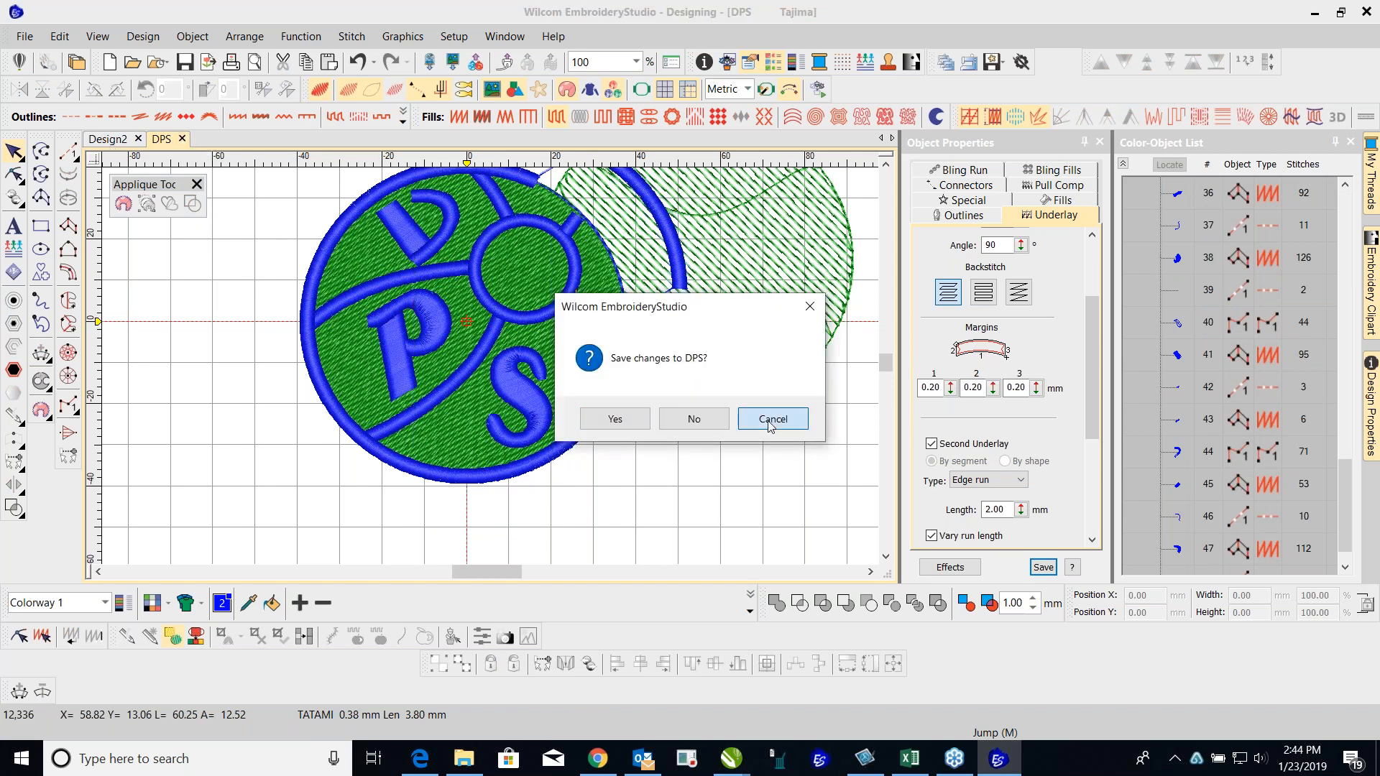
pyautogui.click(770, 419)
# Step: Open DPS.EMB from the recent designs and show its stitches in TrueView
pyautogui.click(112, 142)
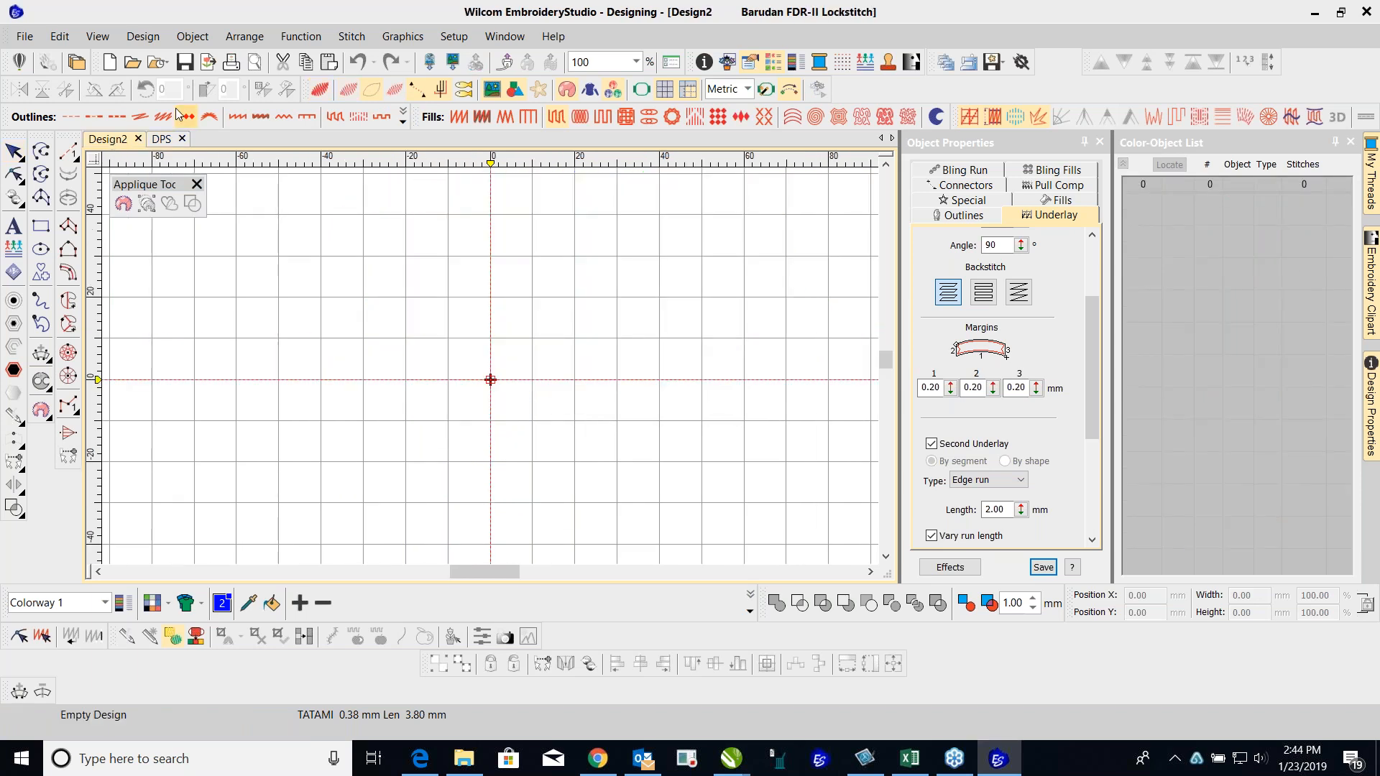
pyautogui.click(25, 36)
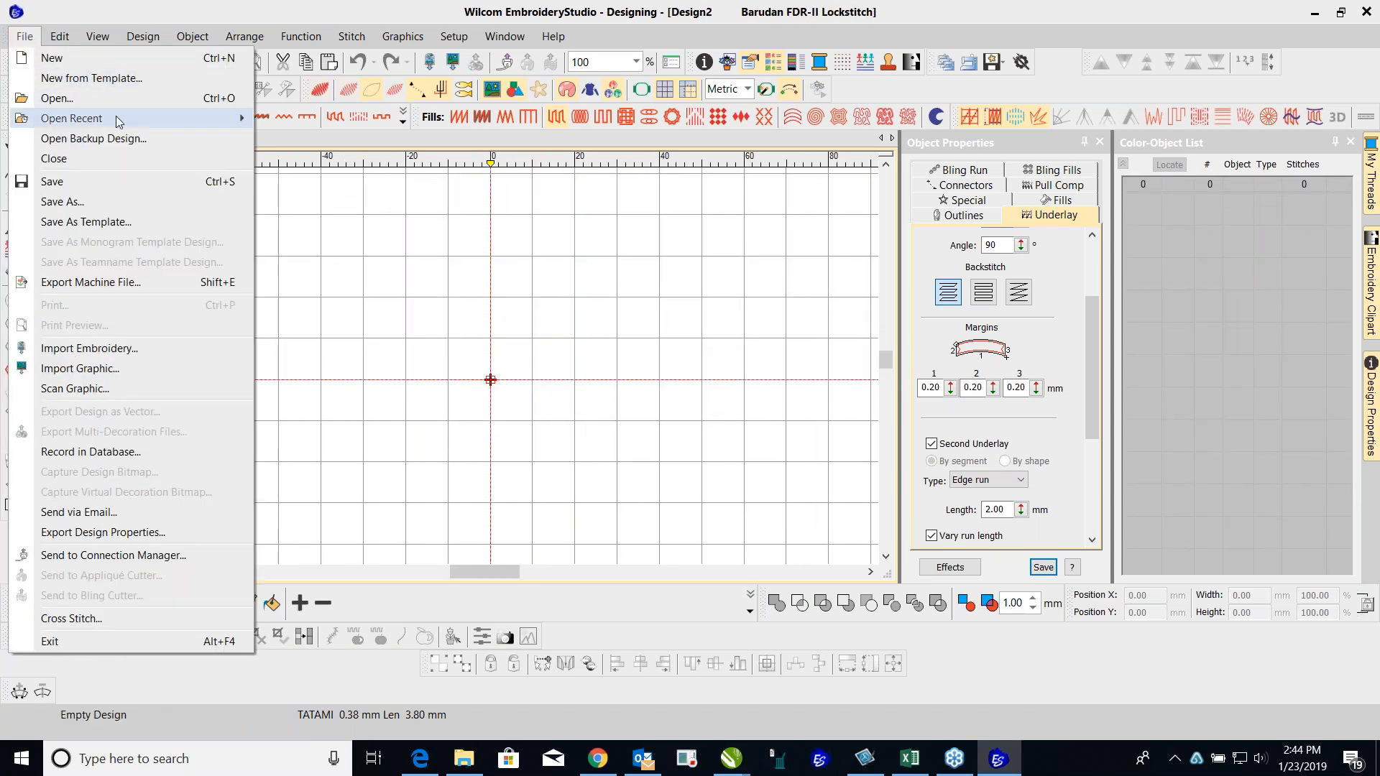
pyautogui.moveTo(120, 123)
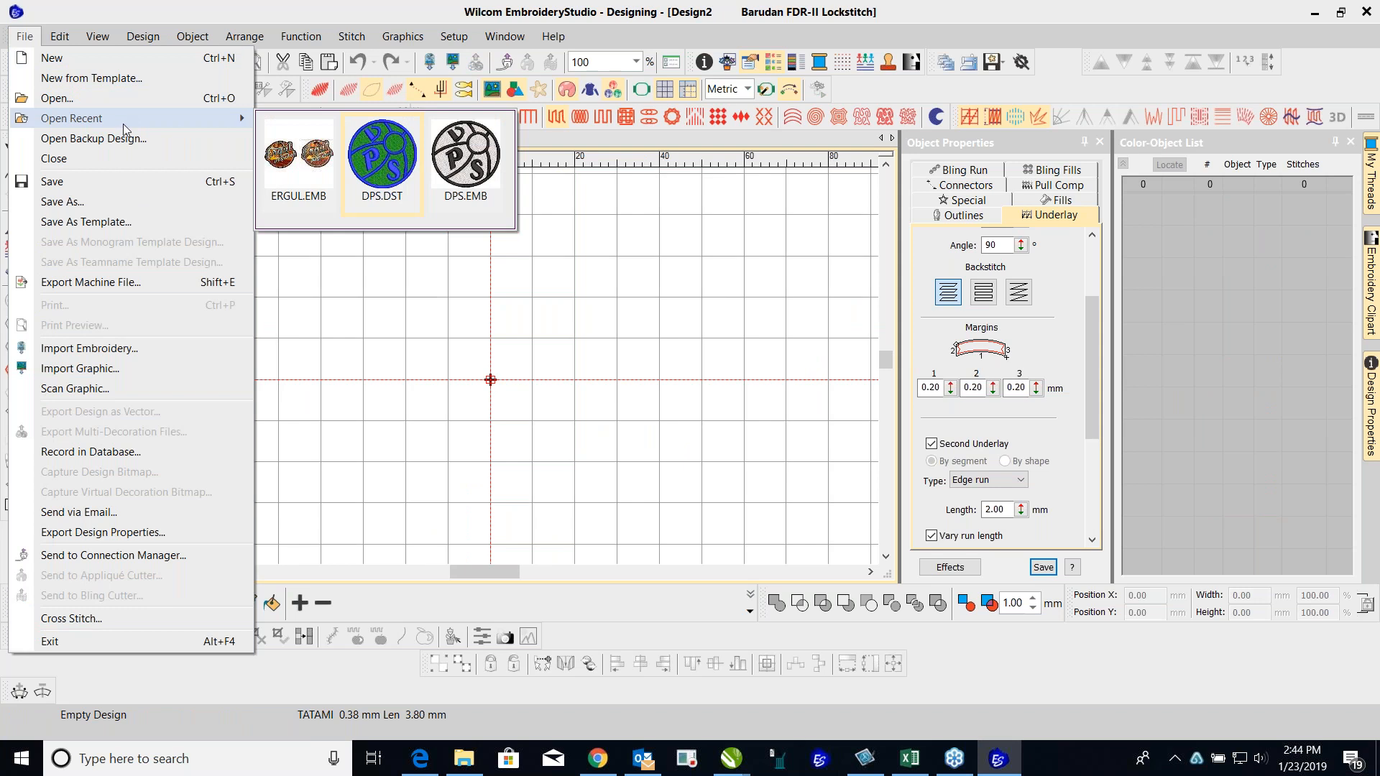
pyautogui.click(463, 161)
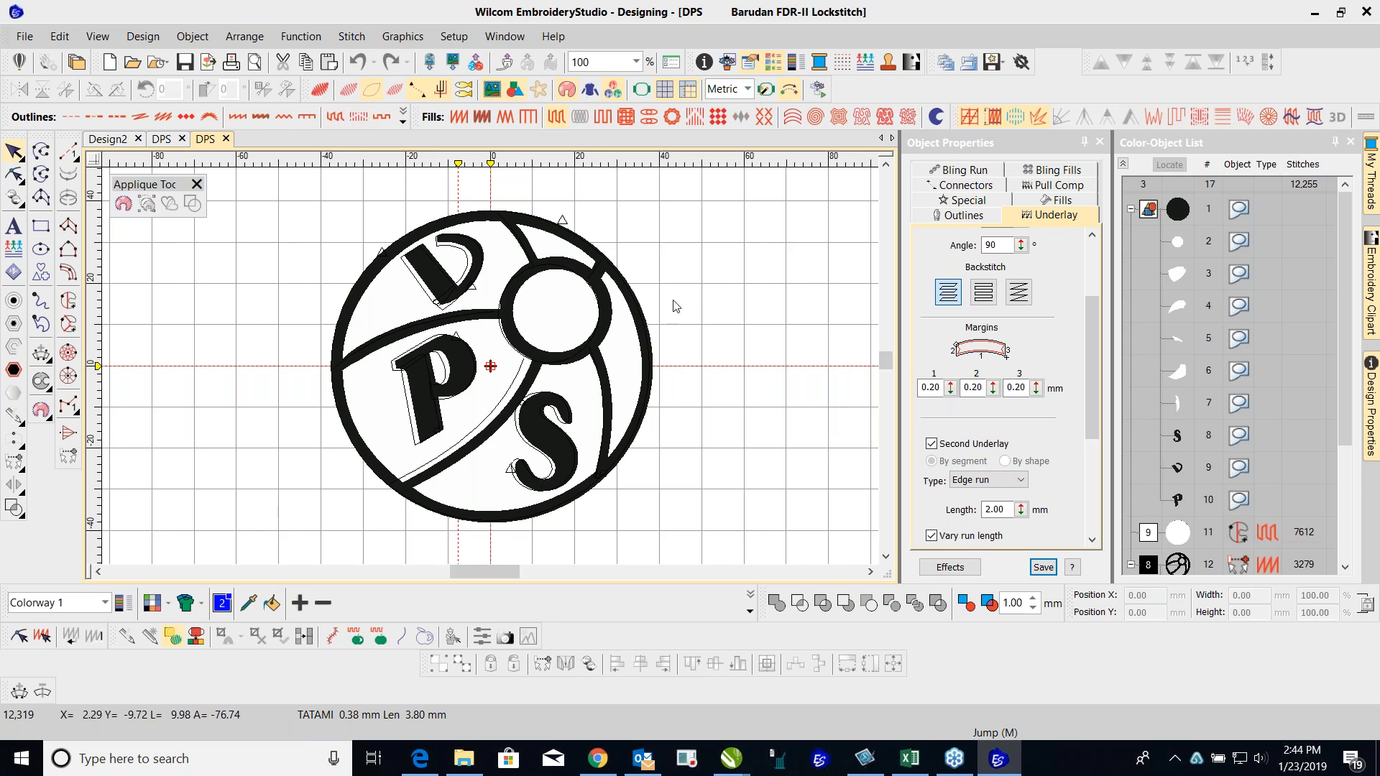
pyautogui.press('s')
pyautogui.press('t')
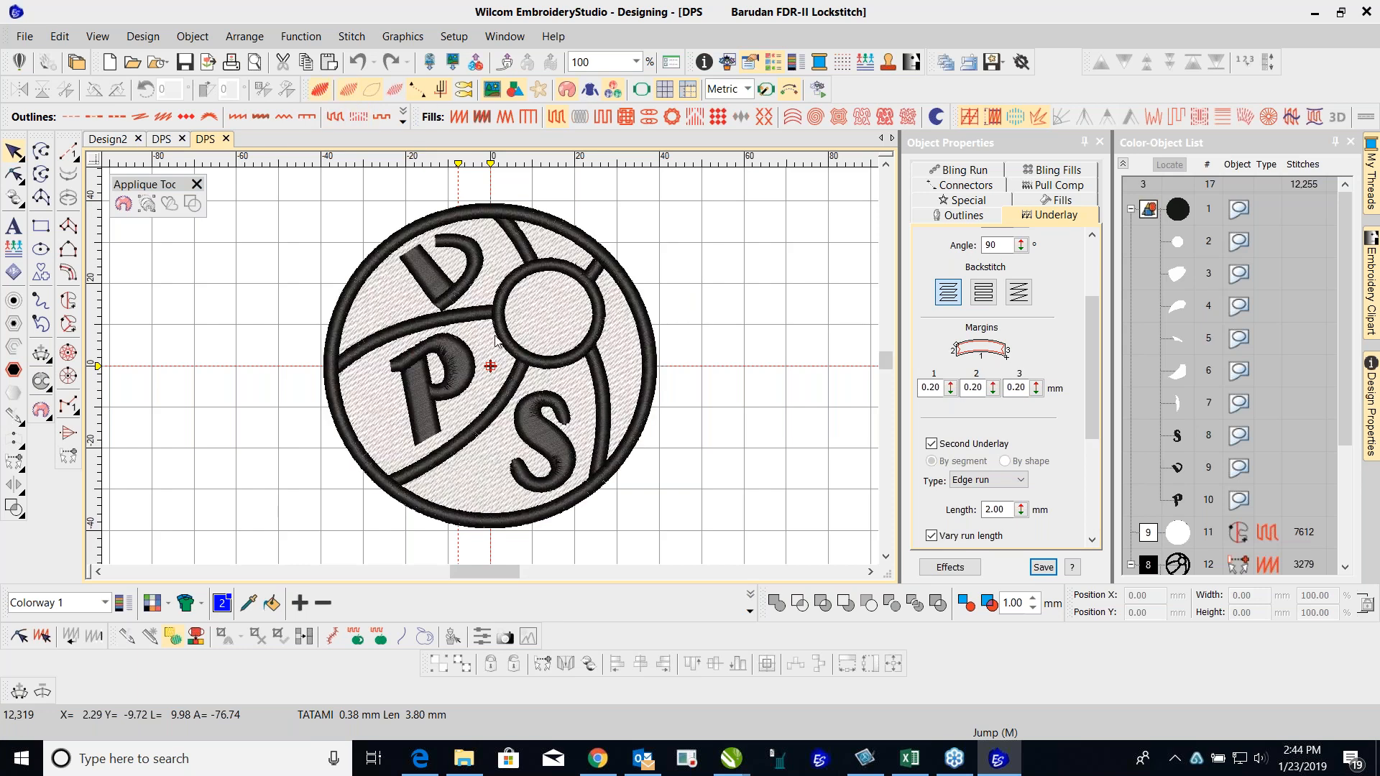
# Step: Nudge the letter S slightly to the right, to an X position of 13.34 mm
pyautogui.scroll(-2, 490, 370)
pyautogui.scroll(2, 472, 400)
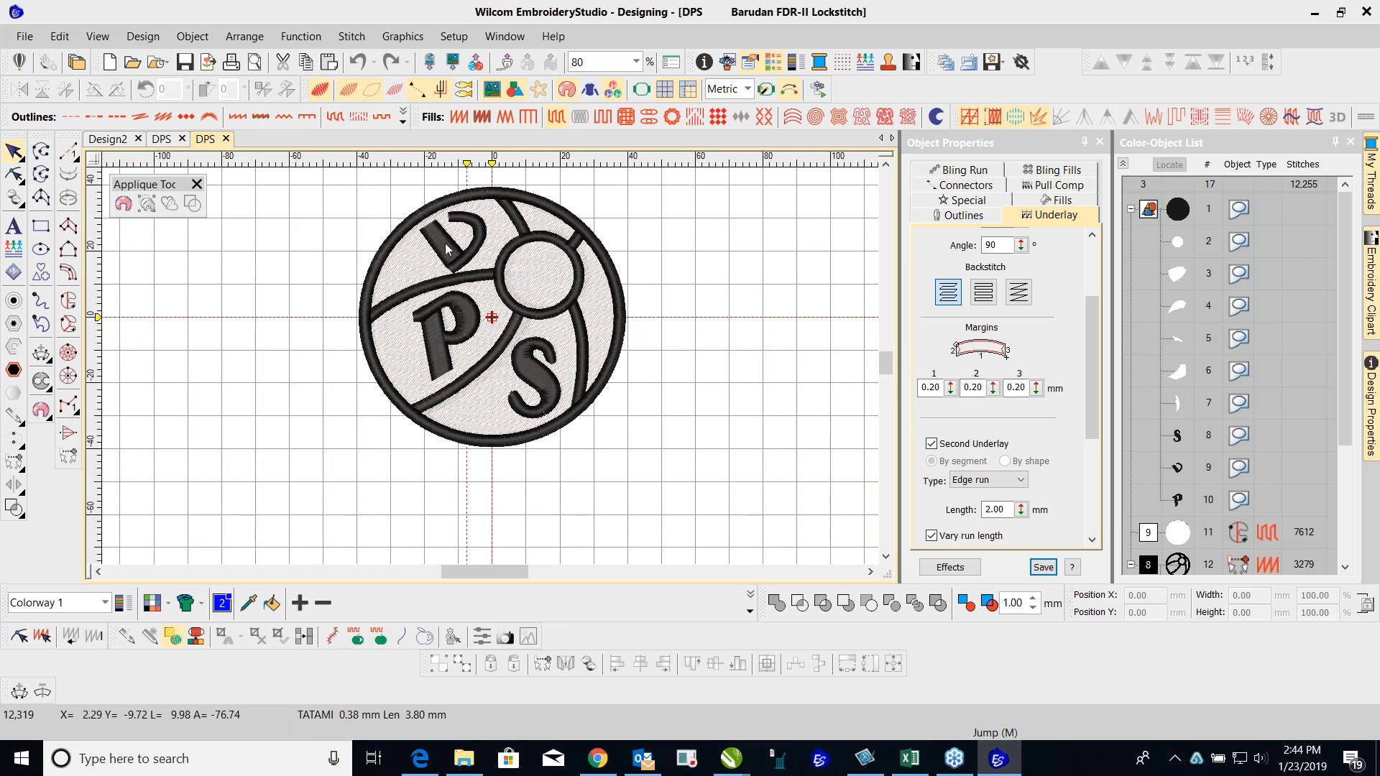
pyautogui.click(527, 375)
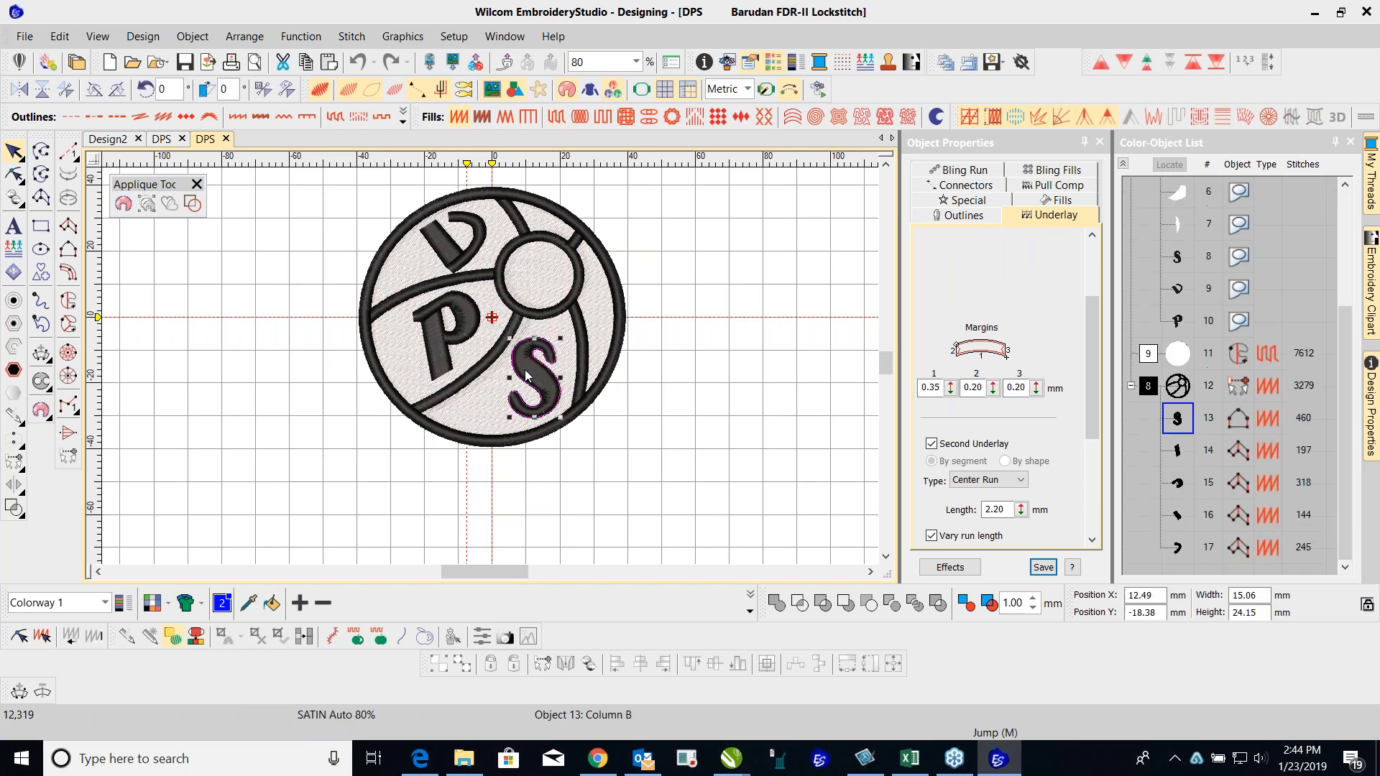
pyautogui.moveTo(544, 356); pyautogui.dragTo(547, 356)
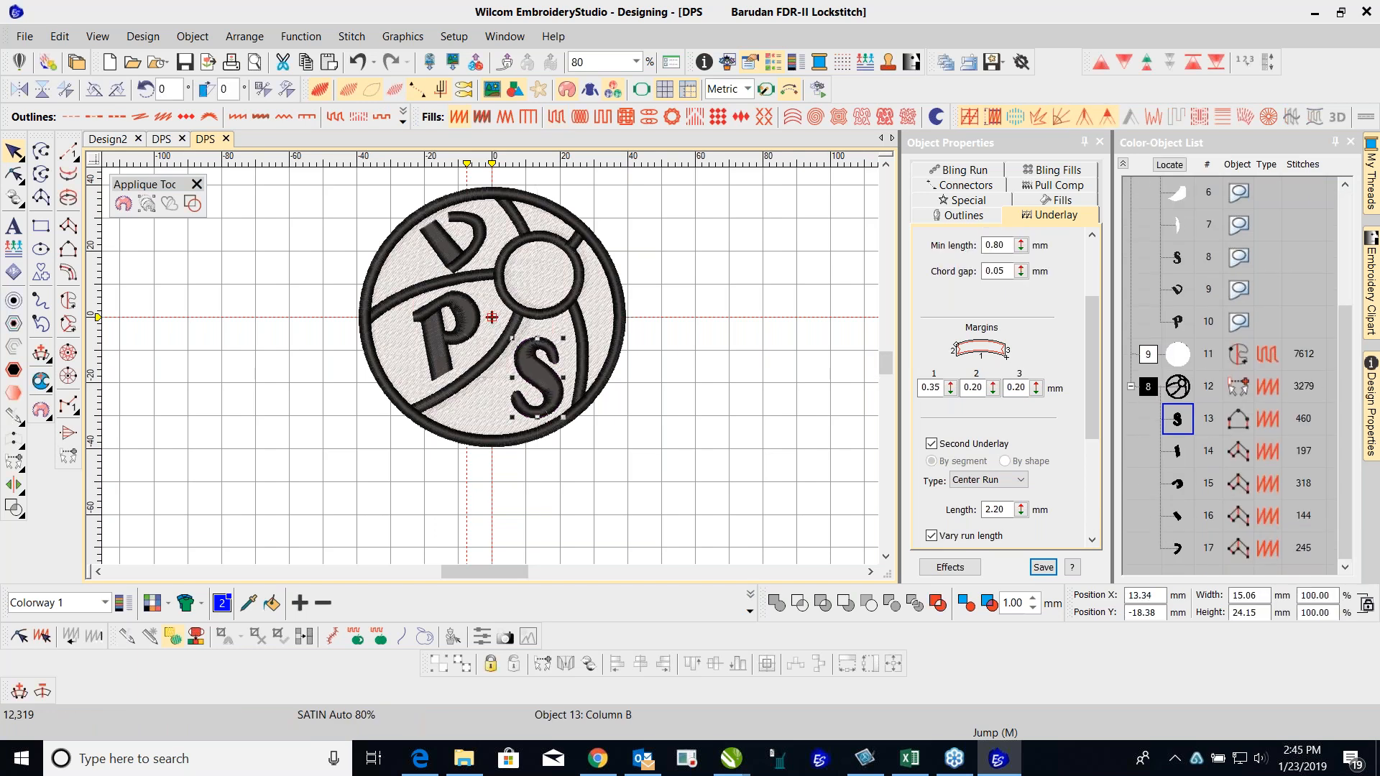
# Step: Break apart the branched black outline of the ball into its separate segments
pyautogui.click(488, 368)
pyautogui.click(296, 290)
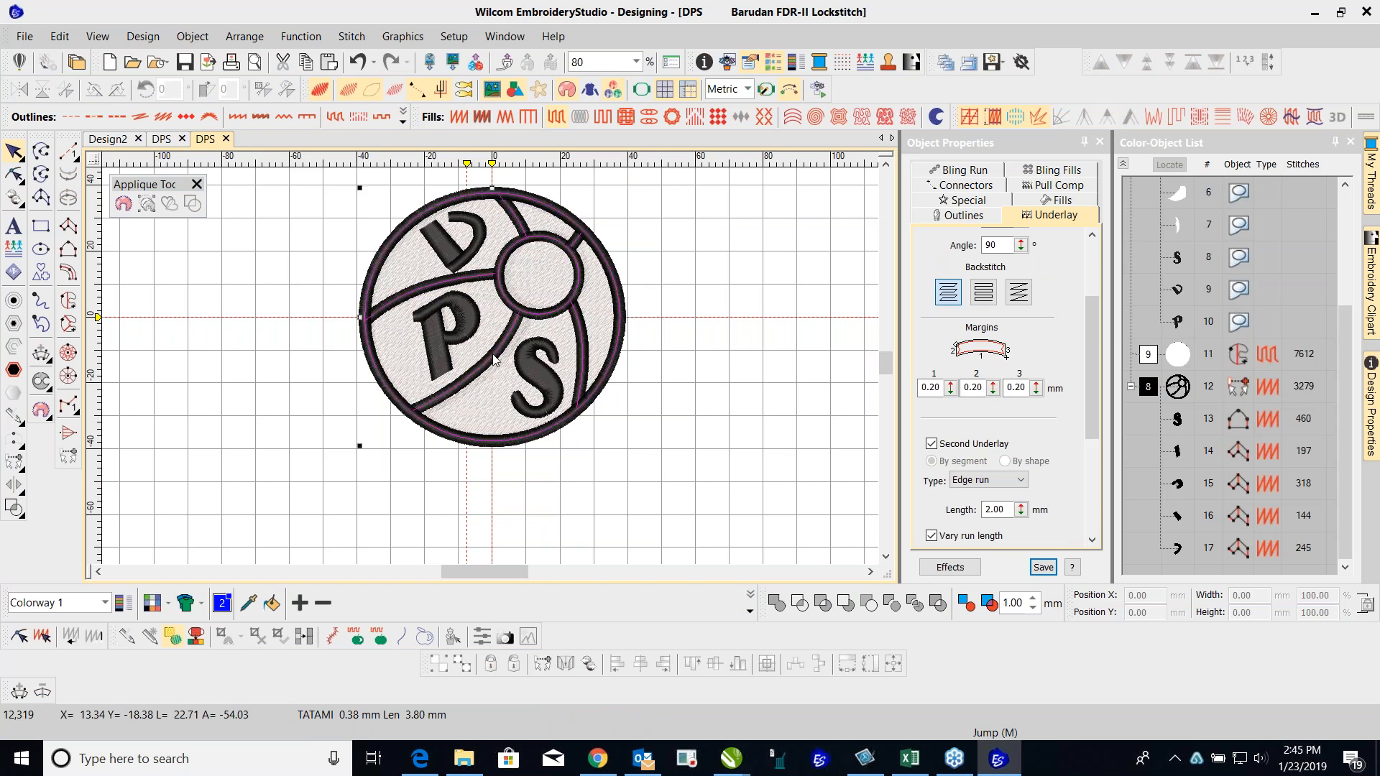
pyautogui.rightClick(493, 359)
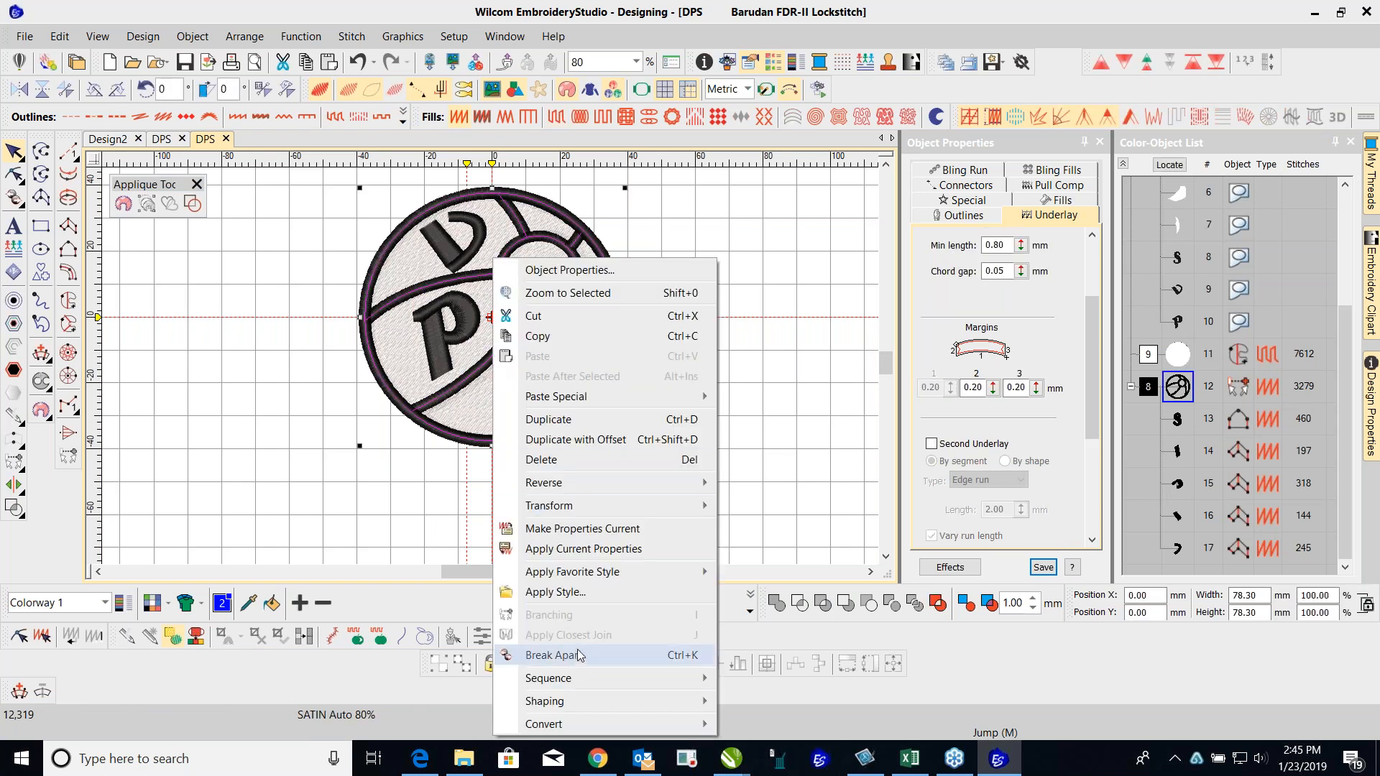
pyautogui.click(579, 655)
pyautogui.scroll(-1, 1329, 462)
pyautogui.scroll(-1, 1329, 462)
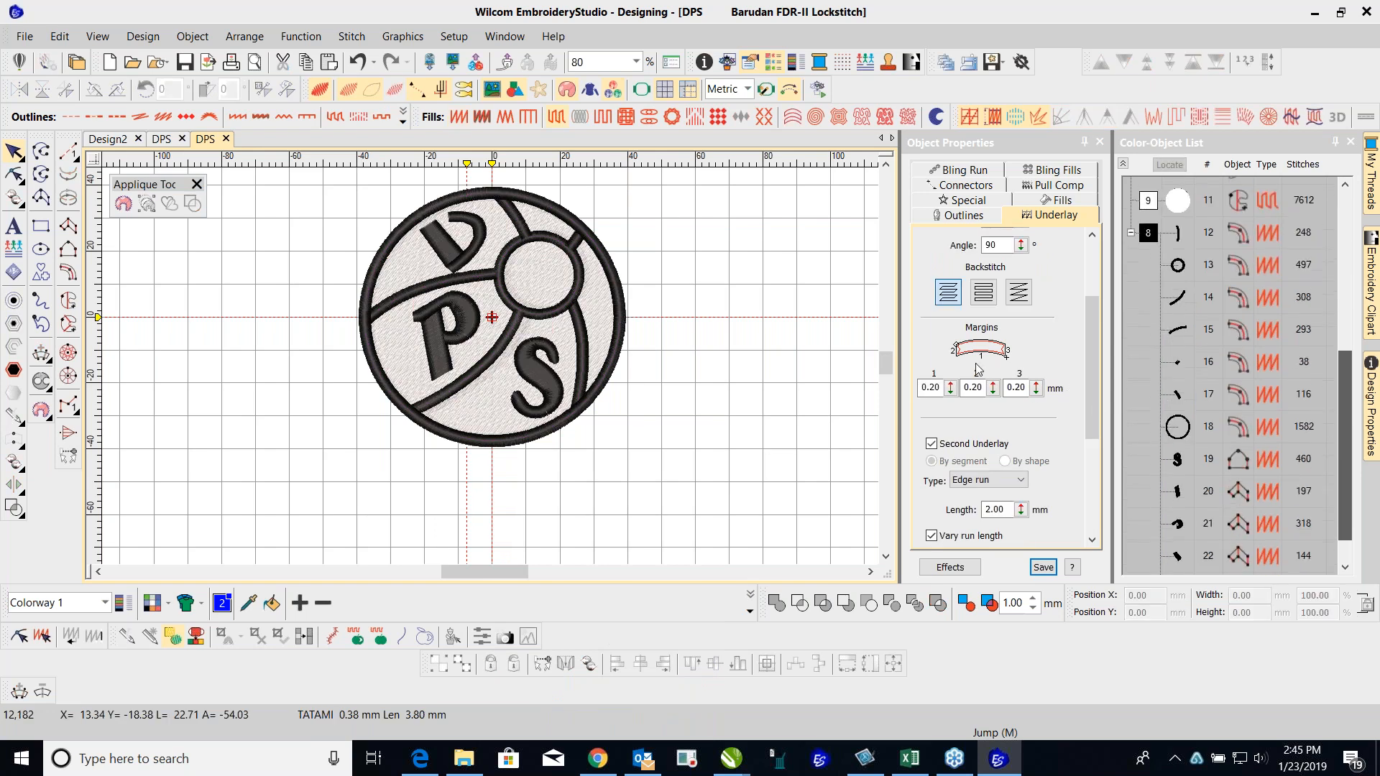
# Step: Nudge the curved outline segment between P and S to the right, to an X position of -6.45 mm
pyautogui.click(497, 362)
pyautogui.press('Right')
pyautogui.press('Right')
pyautogui.press('Right')
pyautogui.press('Right')
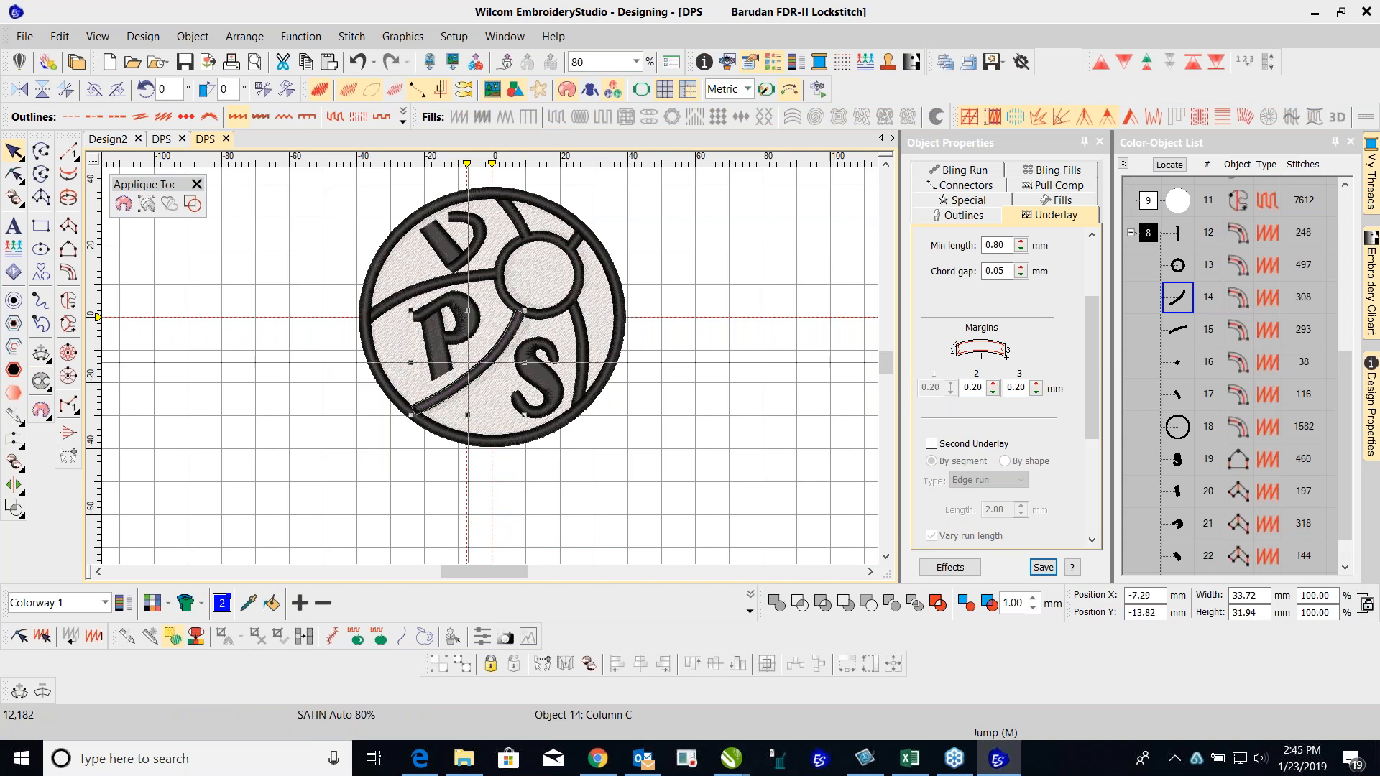
pyautogui.press('Escape')
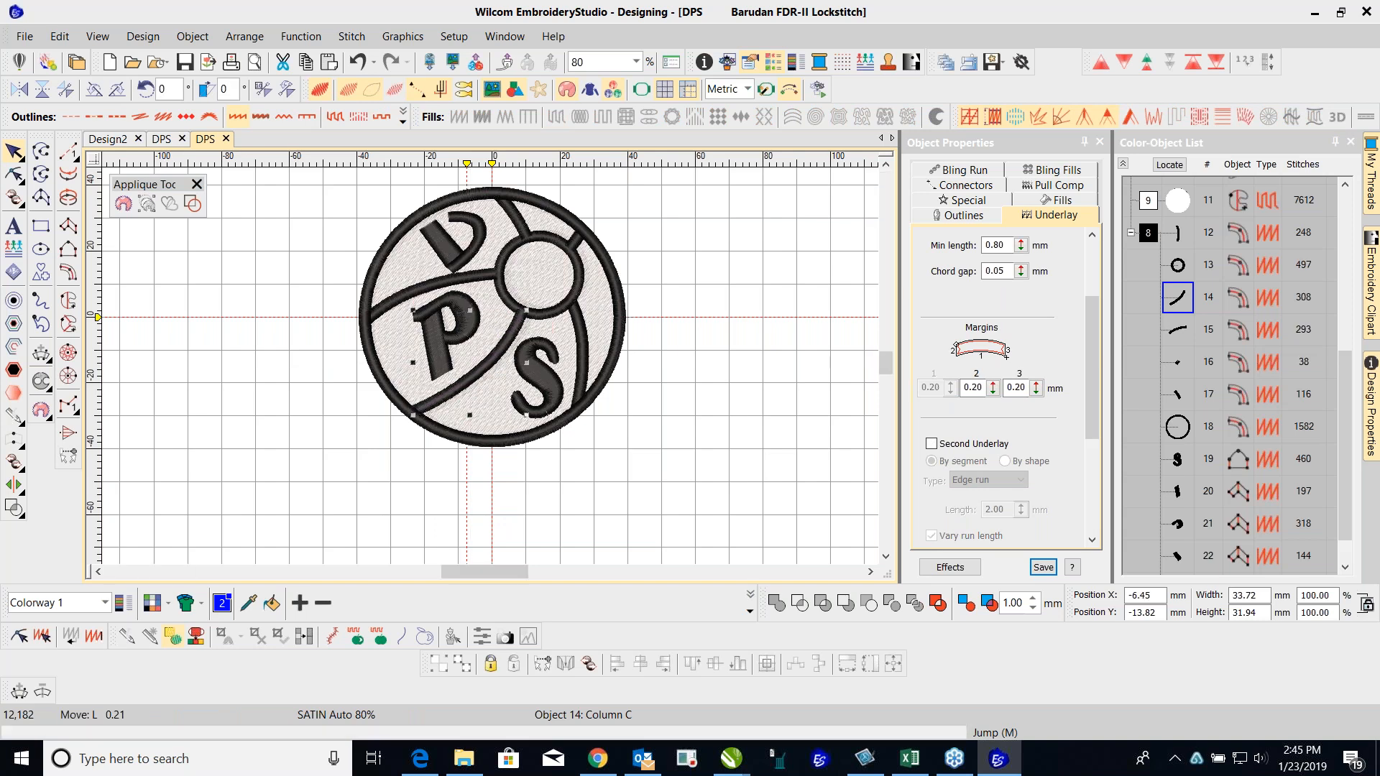
# Step: Select both parts of the letter P and nudge them slightly down
pyautogui.click(431, 352)
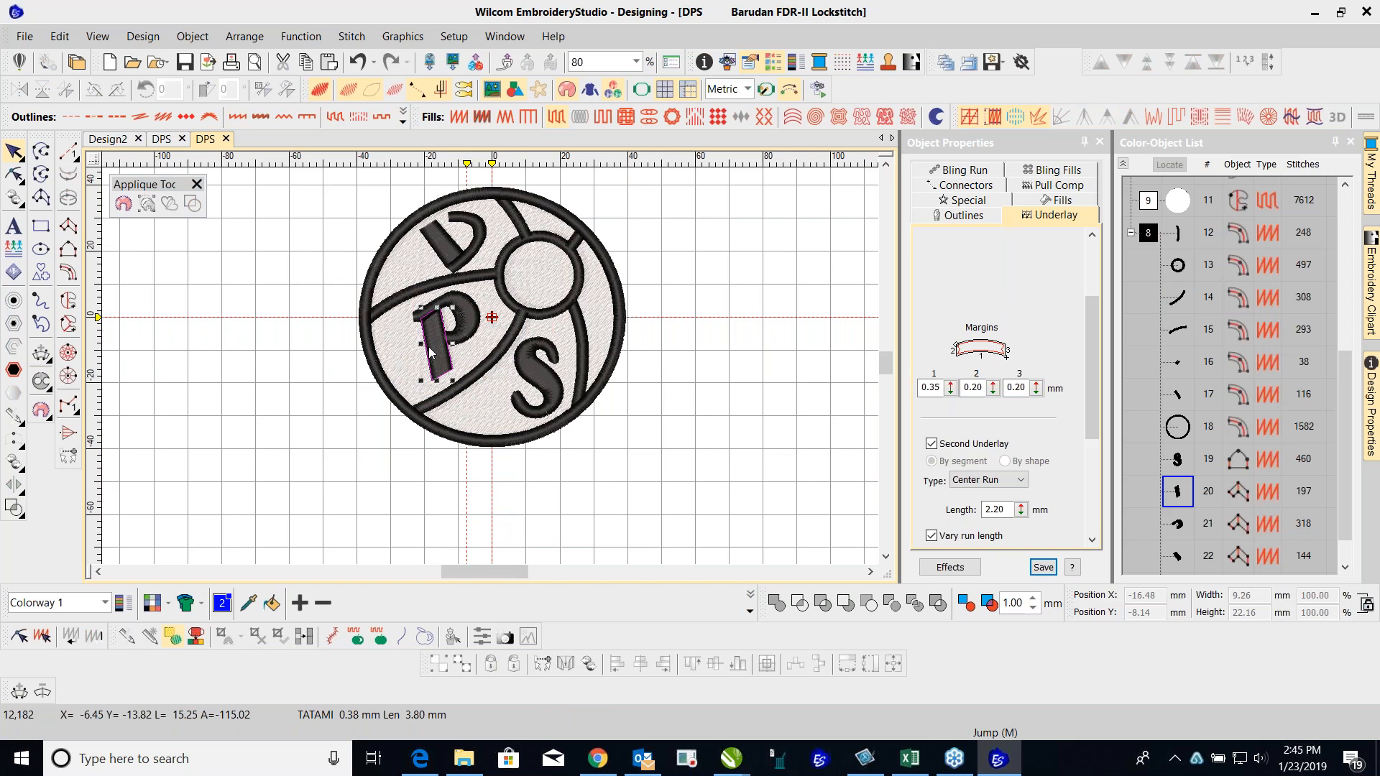
pyautogui.keyDown('ctrl'); pyautogui.click(472, 306); pyautogui.keyUp('ctrl')
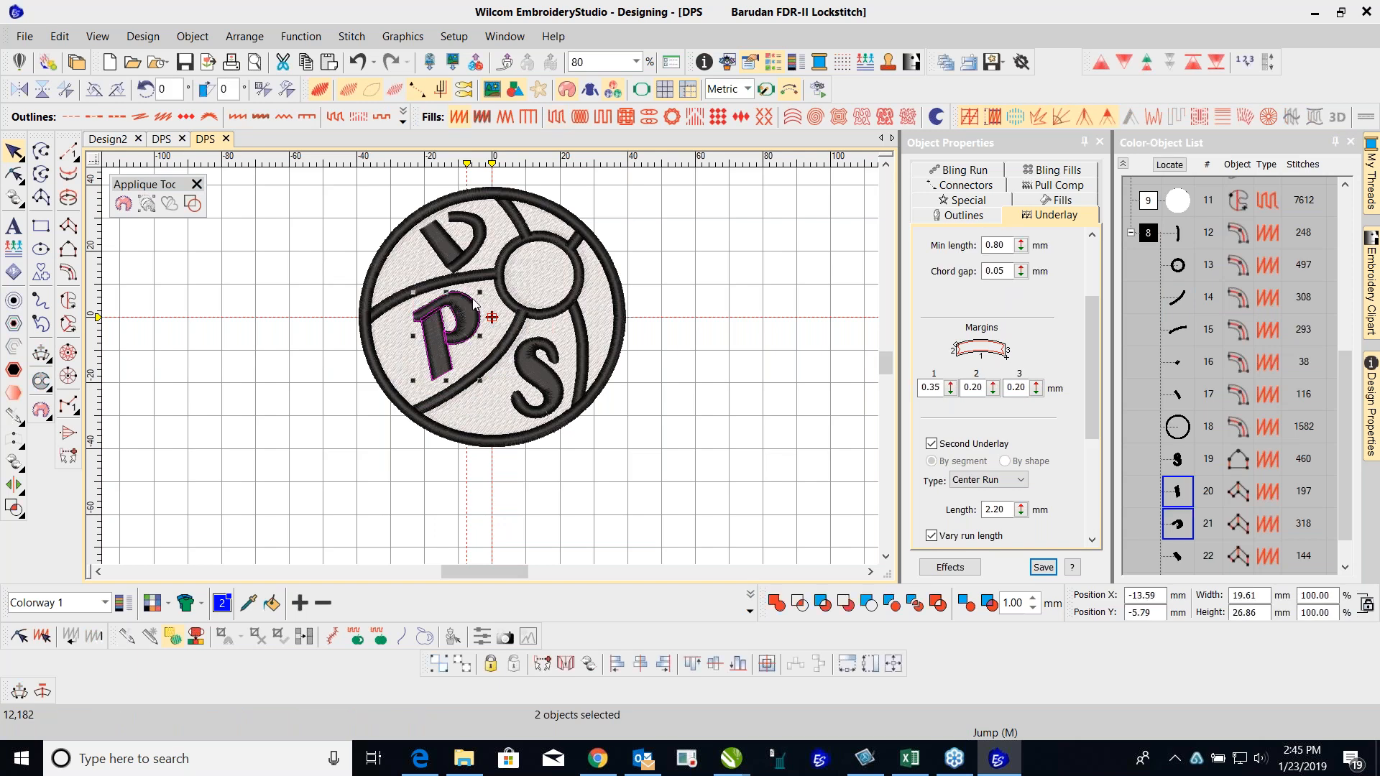
pyautogui.moveTo(473, 306); pyautogui.dragTo(472, 307)
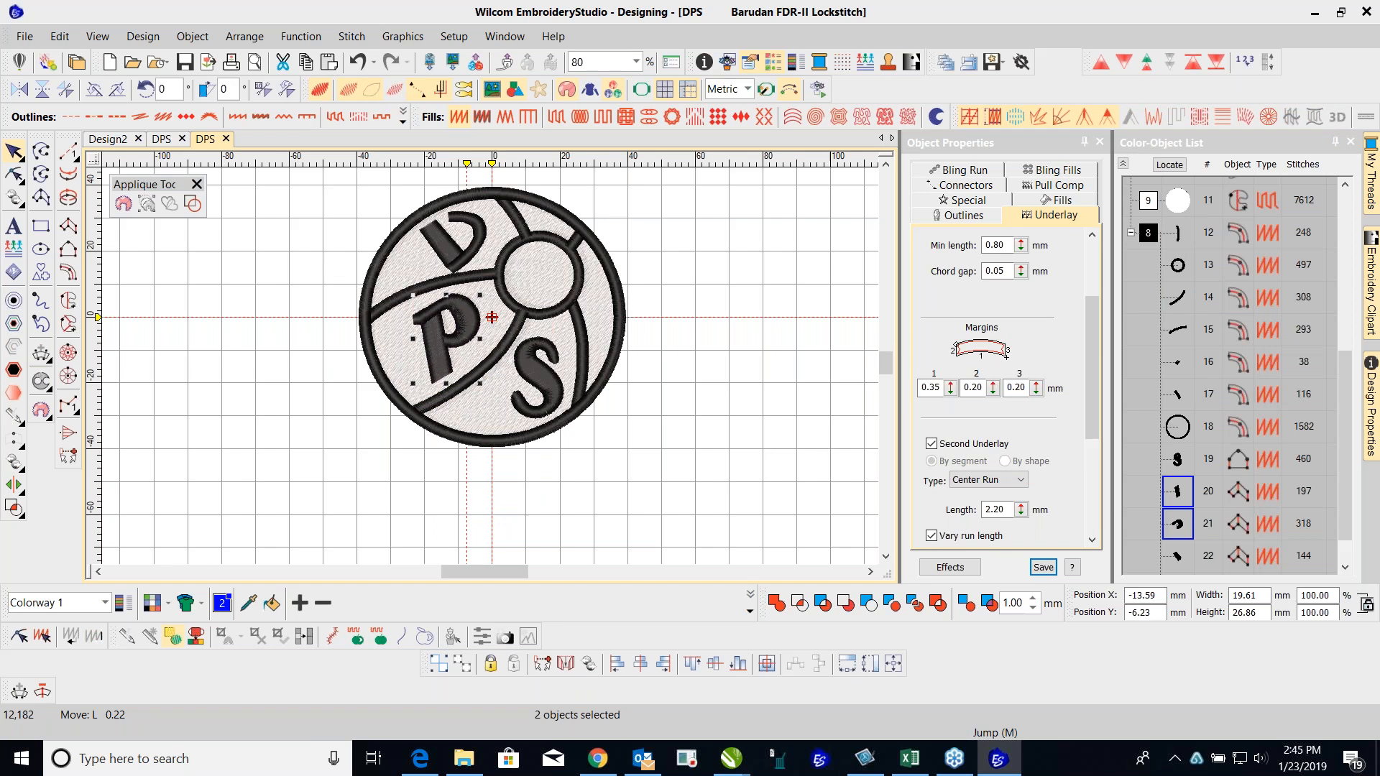
# Step: Nudge the curved outline segment between D and P down, to a Y position of 5.05 mm
pyautogui.click(471, 280)
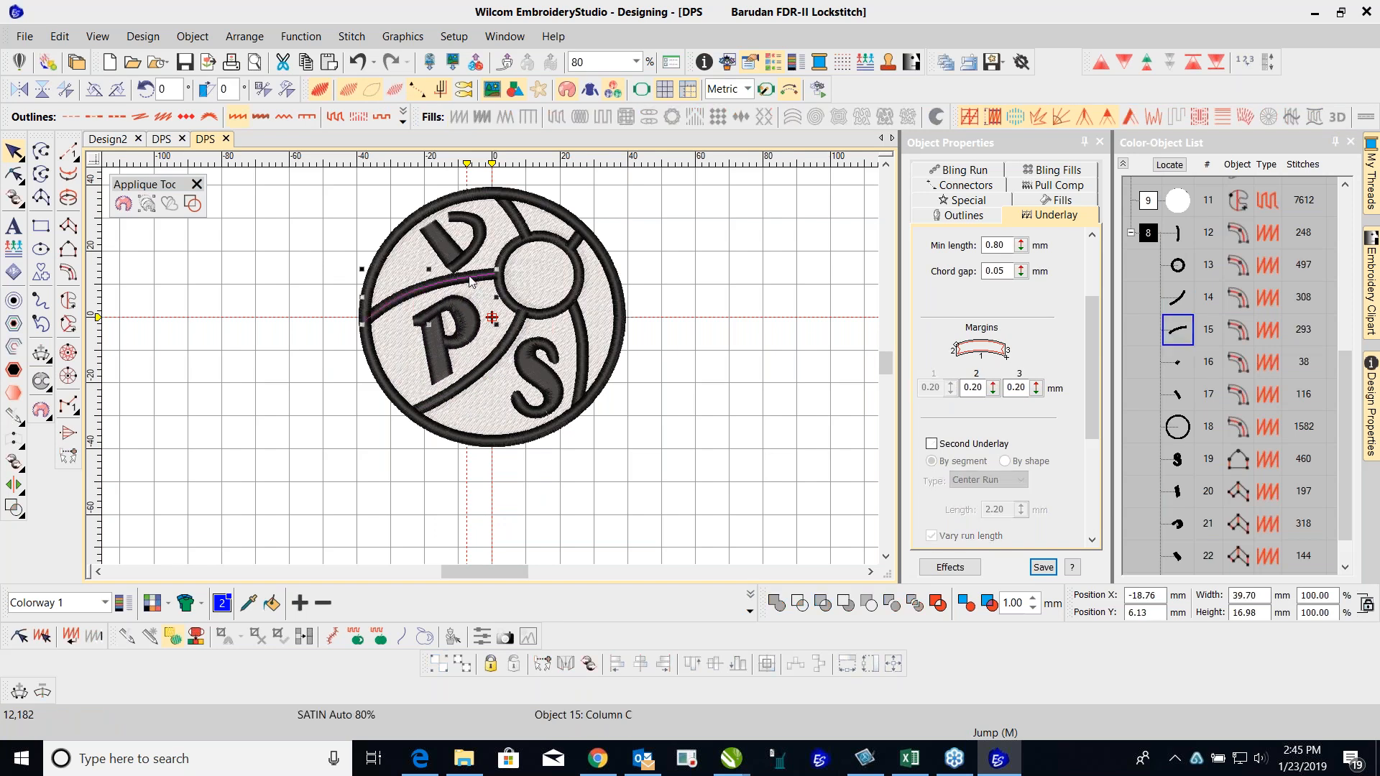
pyautogui.moveTo(471, 280); pyautogui.dragTo(471, 282)
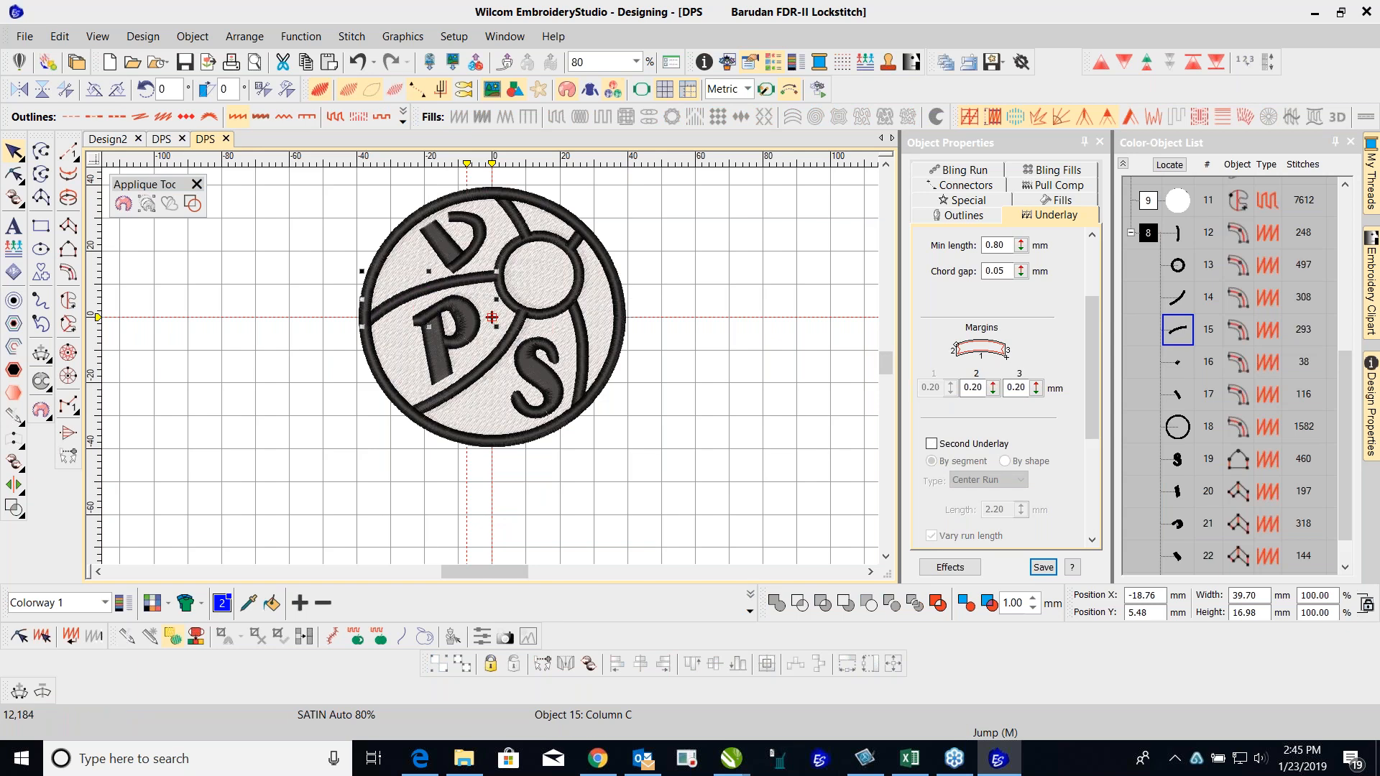
pyautogui.press('Down')
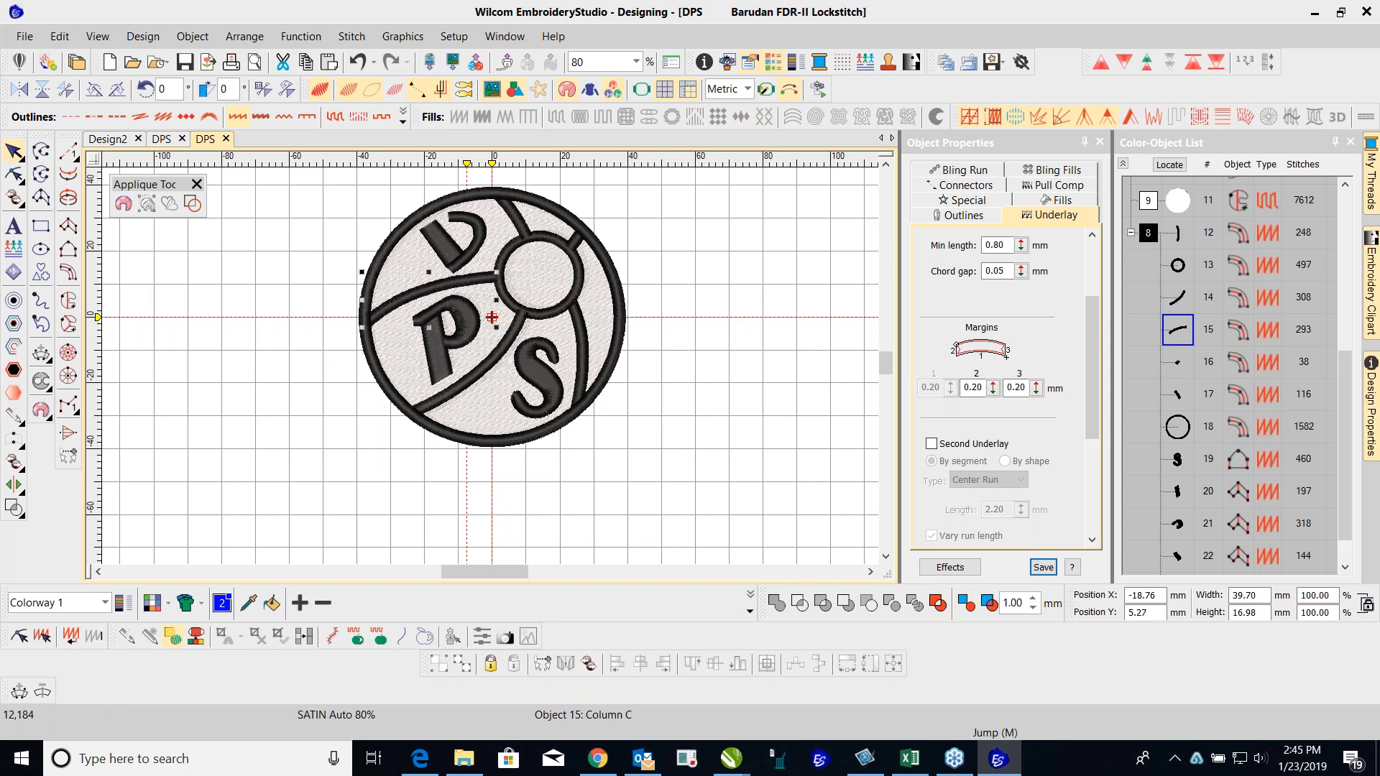
pyautogui.press('Down')
pyautogui.click(388, 188)
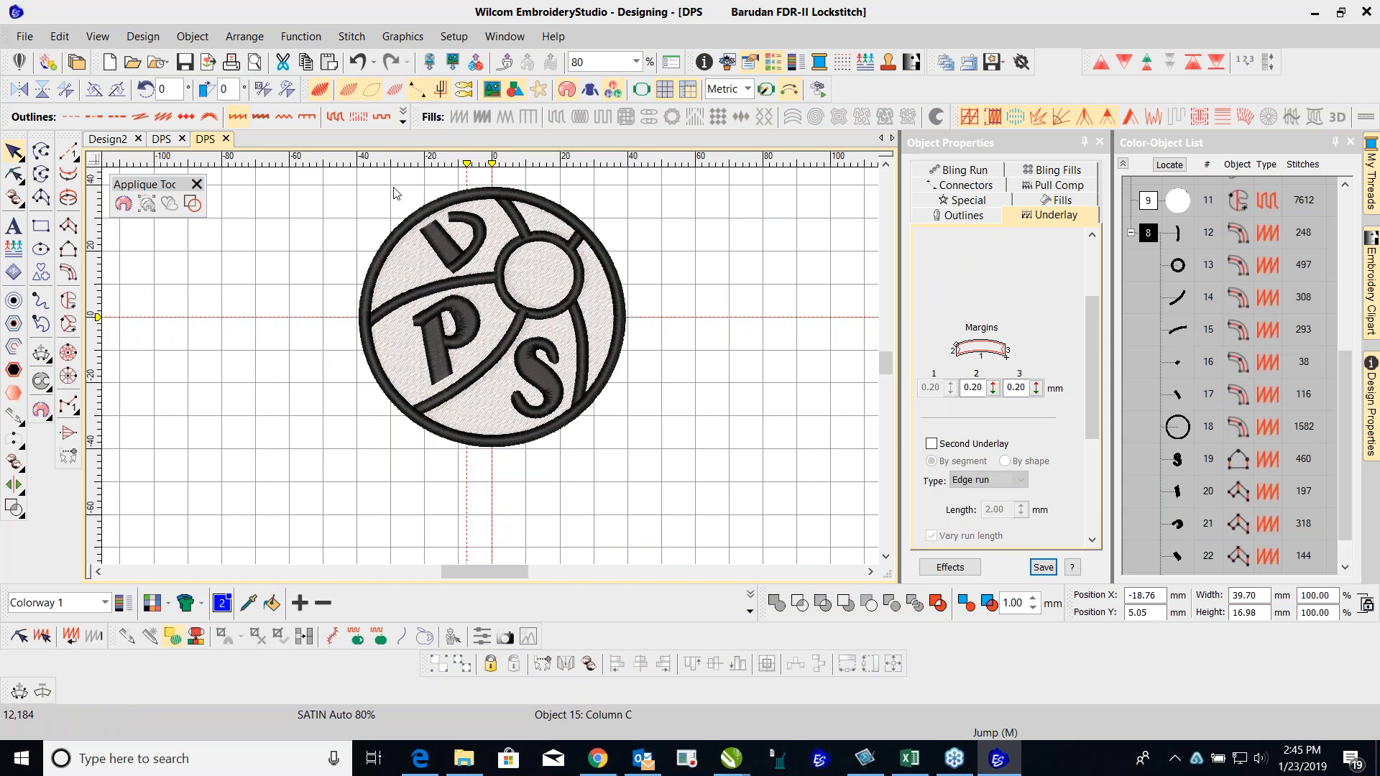
# Step: Select both parts of the letter D and nudge them slightly right and down
pyautogui.moveTo(393, 189); pyautogui.dragTo(495, 280)
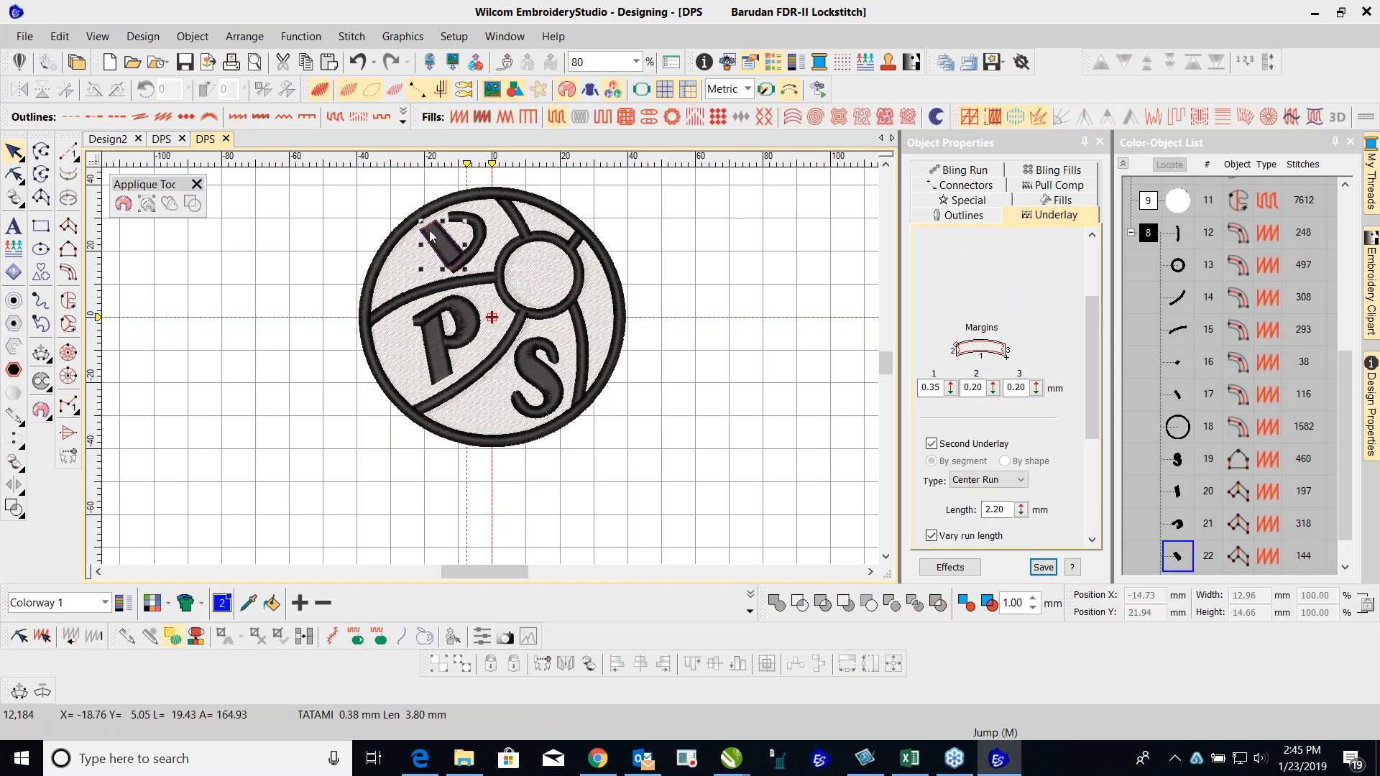
pyautogui.keyDown('ctrl'); pyautogui.click(478, 230); pyautogui.keyUp('ctrl')
pyautogui.press('Right')
pyautogui.press('Right')
pyautogui.press('Down')
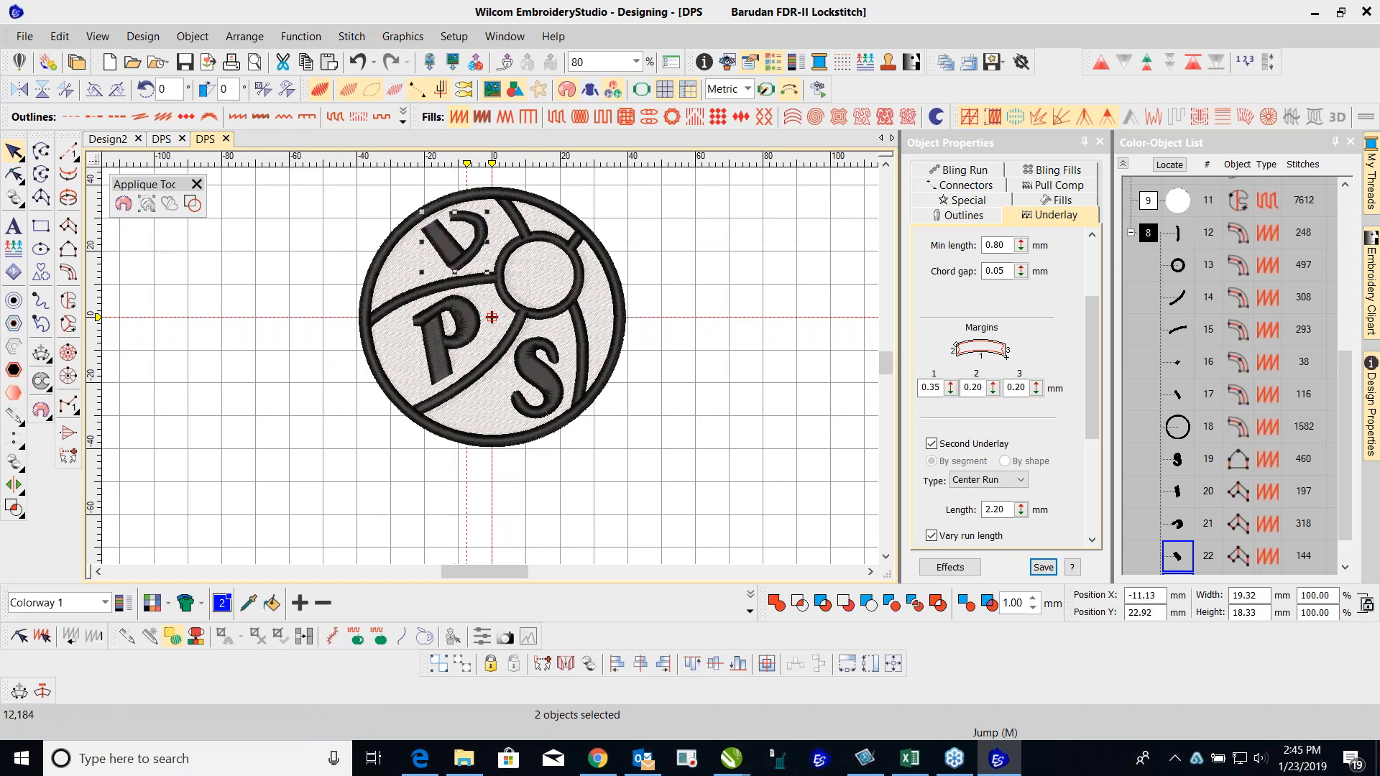
pyautogui.click(379, 216)
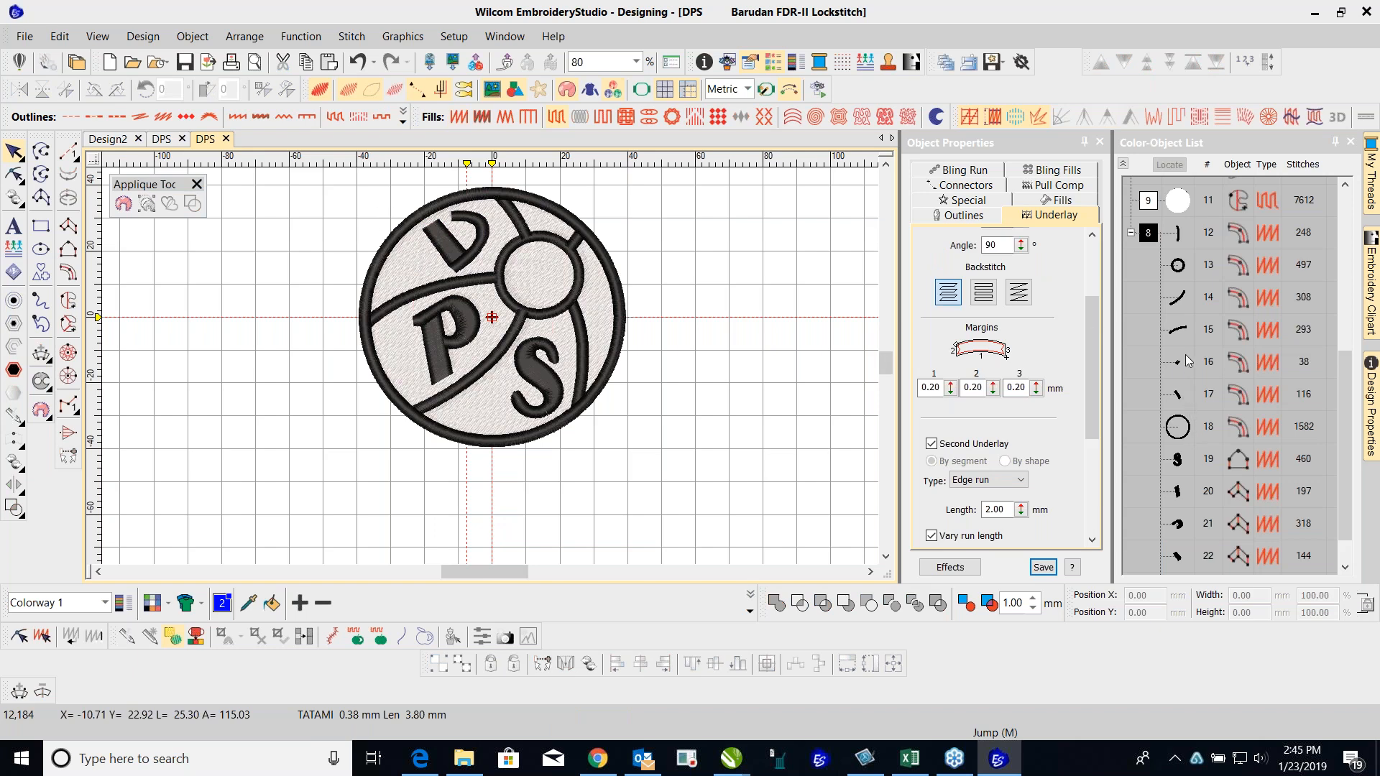
# Step: Select the seven outline segments, objects 12 to 18, and rejoin them with Branching using the default entry and exit points
pyautogui.click(1180, 240)
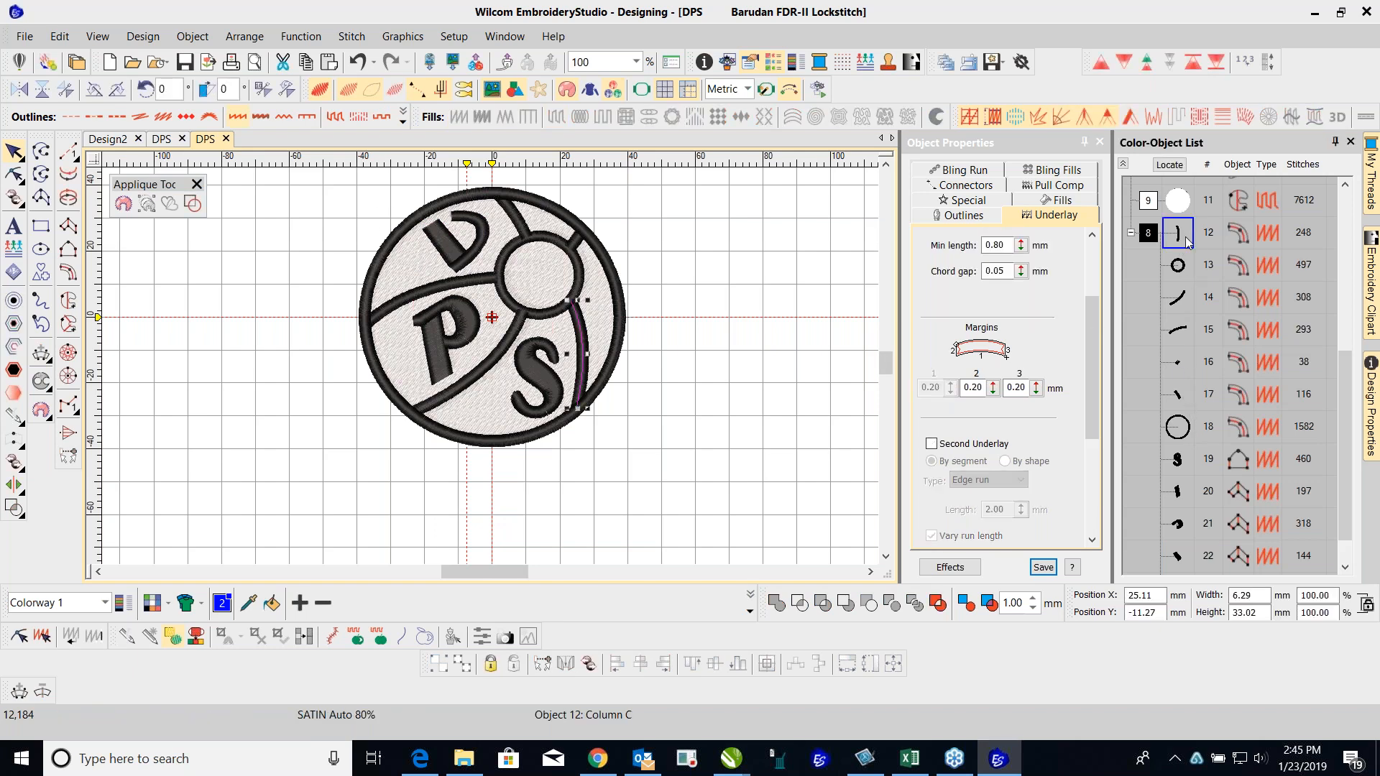
pyautogui.keyDown('shift'); pyautogui.click(1185, 428); pyautogui.keyUp('shift')
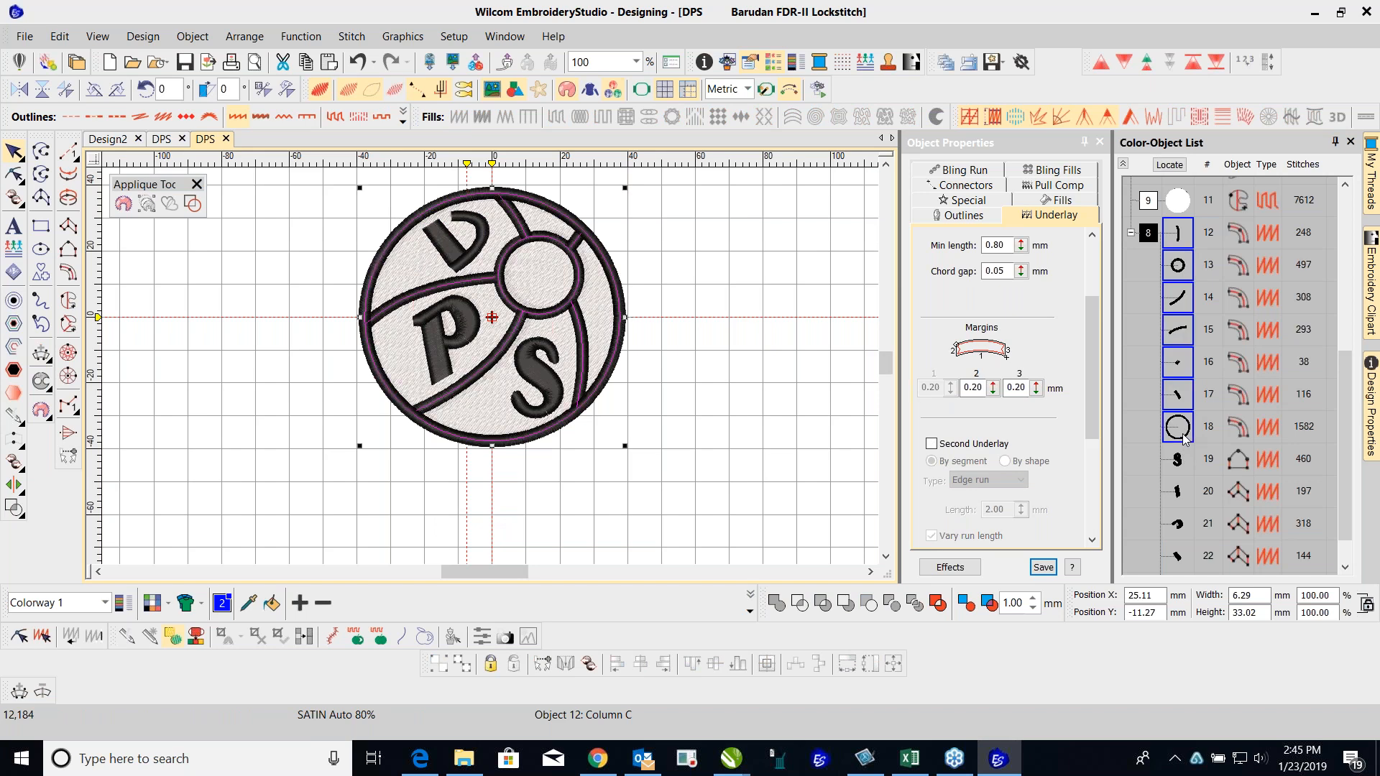
pyautogui.rightClick(1195, 363)
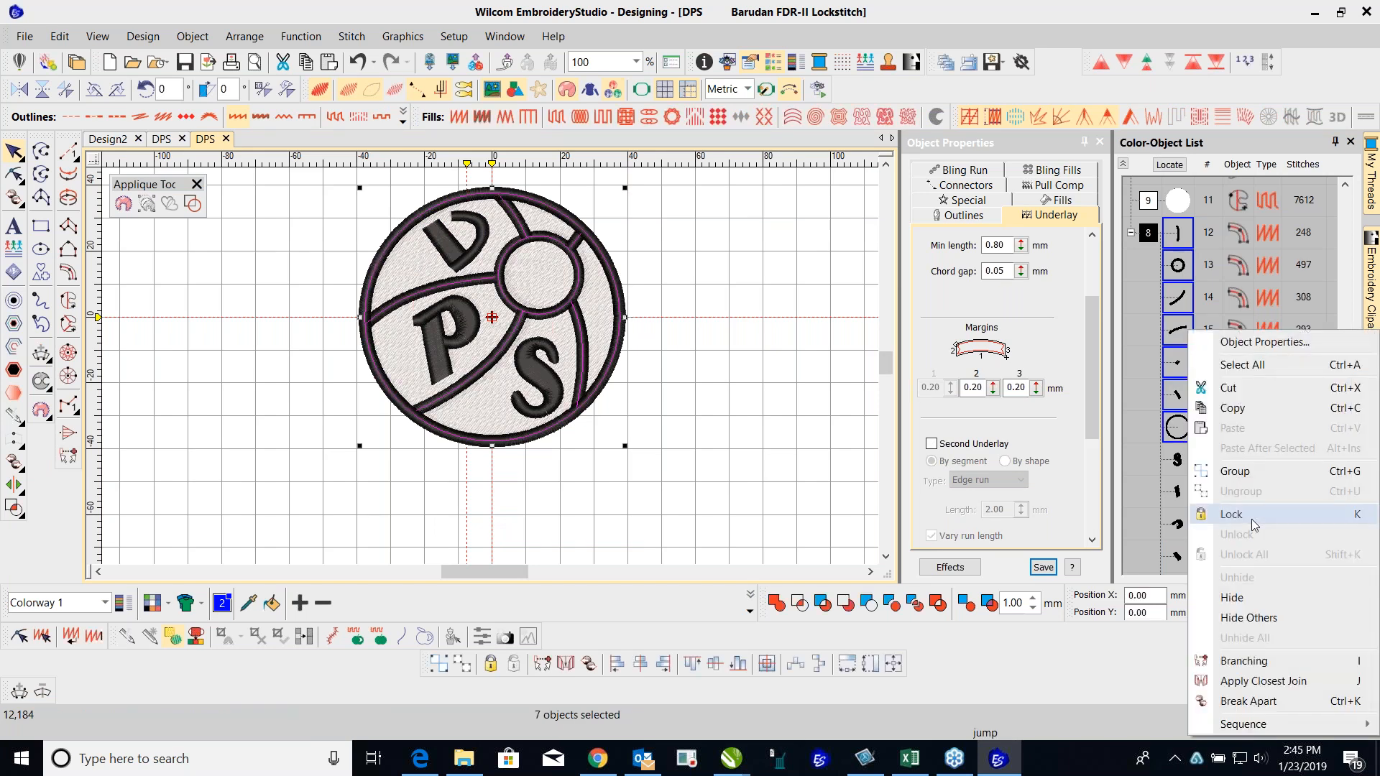
pyautogui.click(1234, 661)
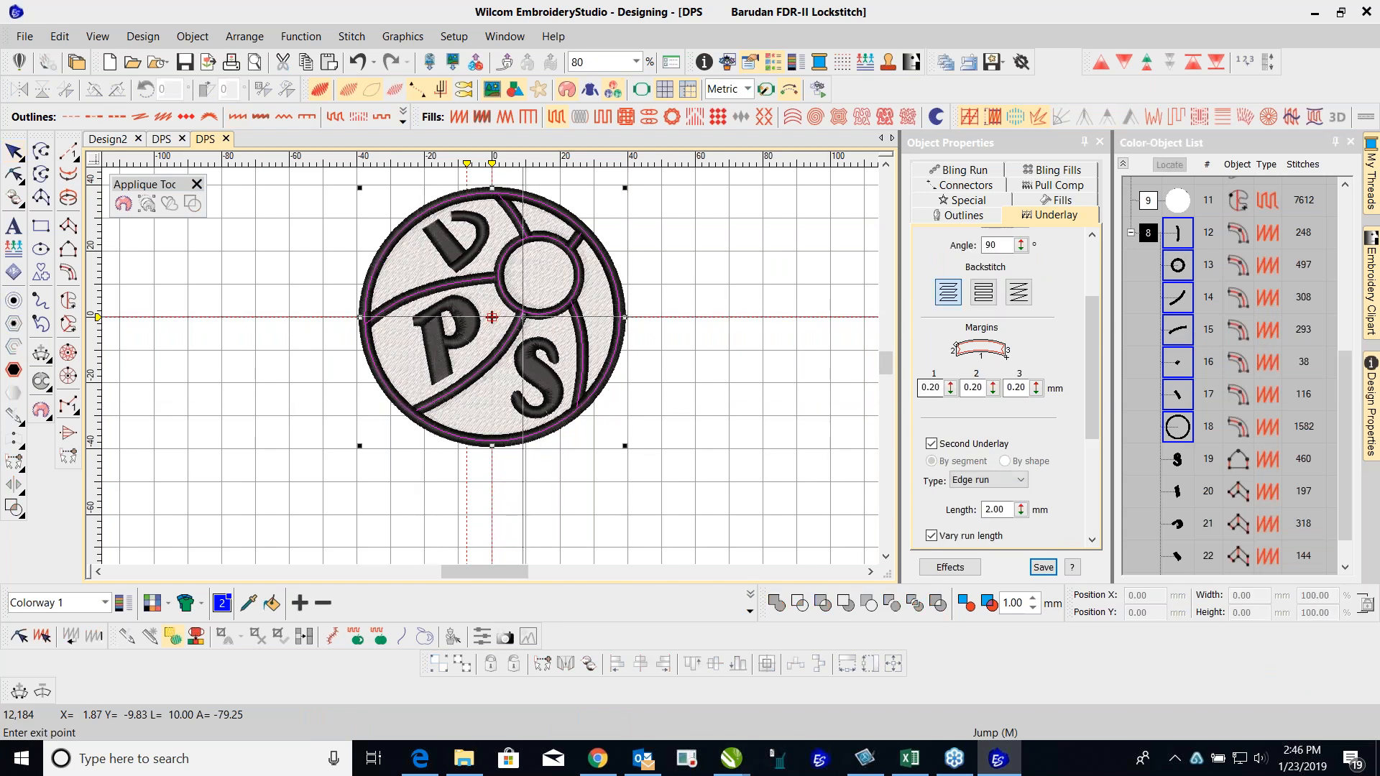
pyautogui.press('Return')
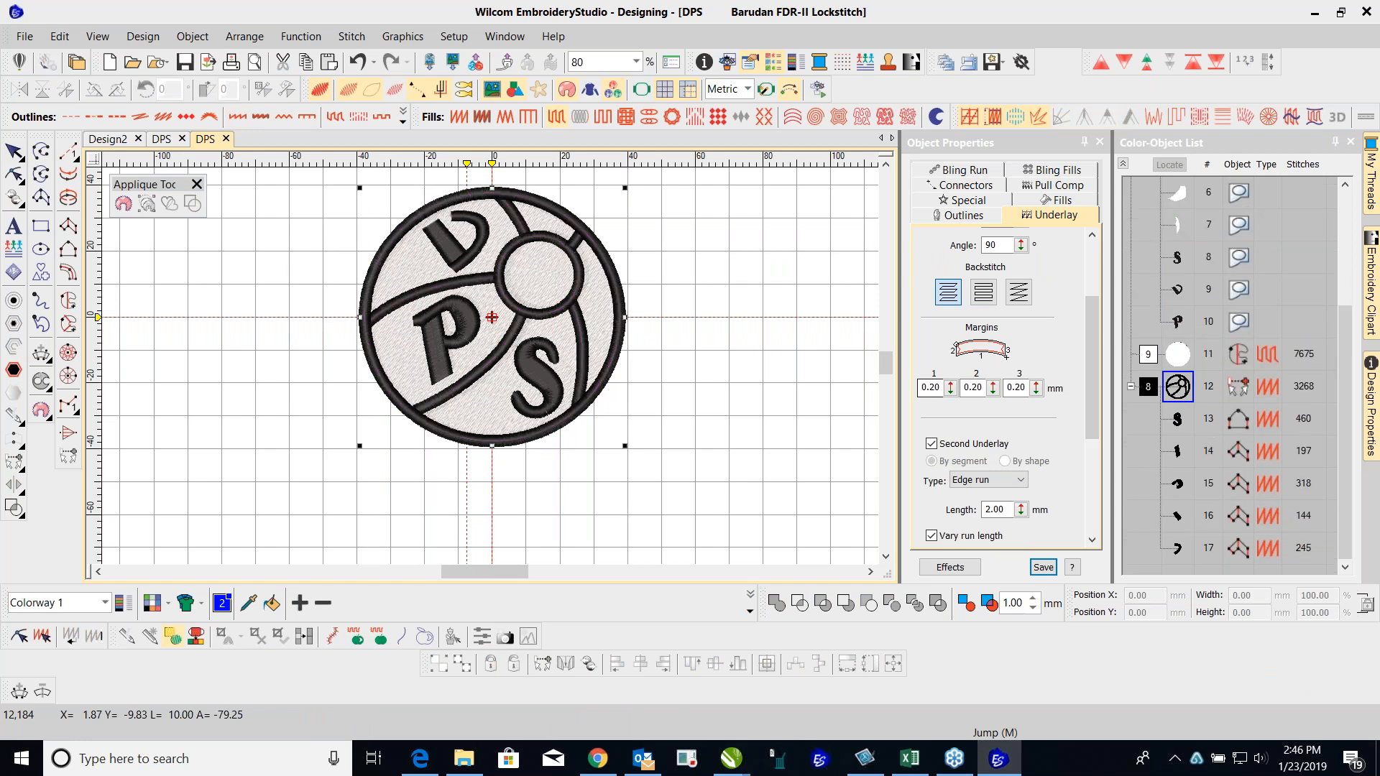
pyautogui.press('Escape')
# Step: Examine the adjusted DPS logo's lettering and outline stitches, both up close and as a whole
pyautogui.scroll(-1, 536, 366)
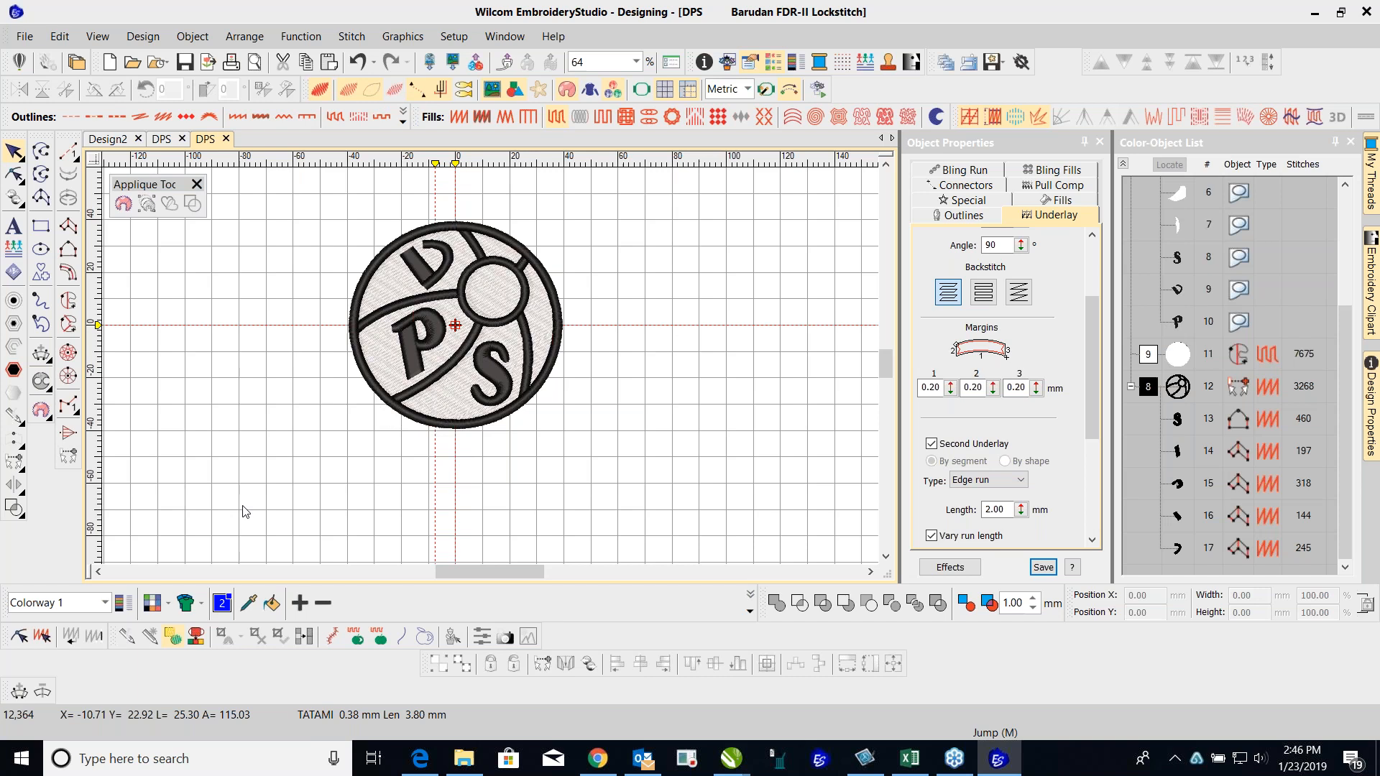
pyautogui.scroll(-1, 493, 369)
pyautogui.scroll(2, 493, 370)
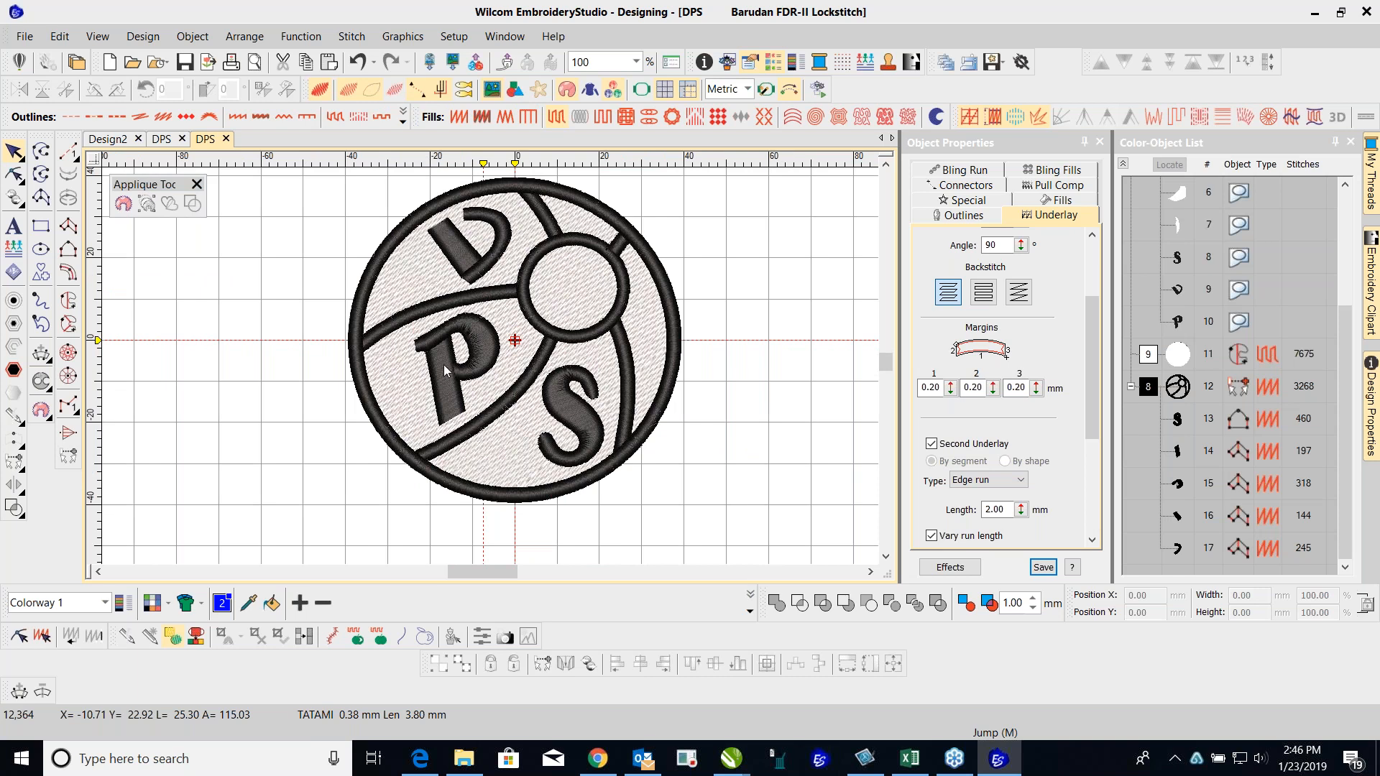
pyautogui.scroll(4, 452, 367)
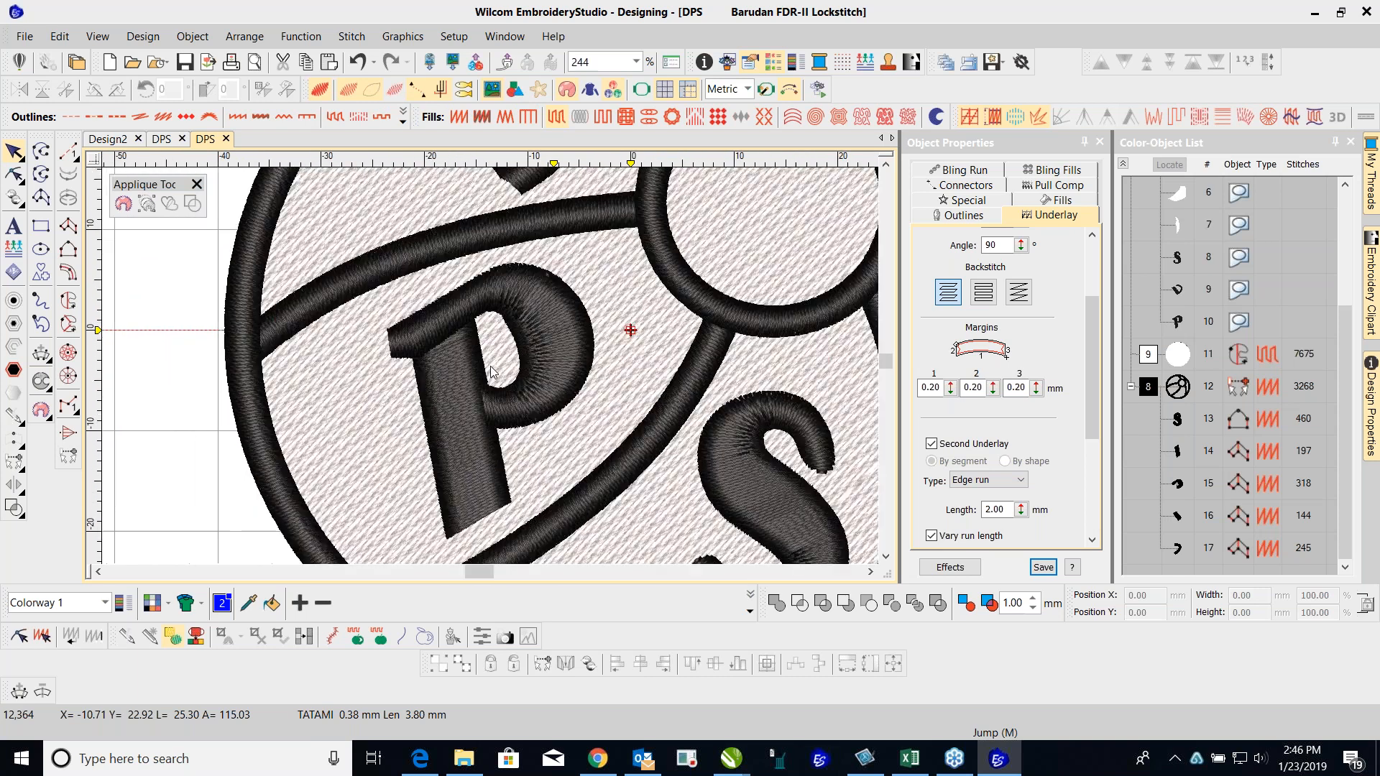
pyautogui.scroll(-6, 491, 371)
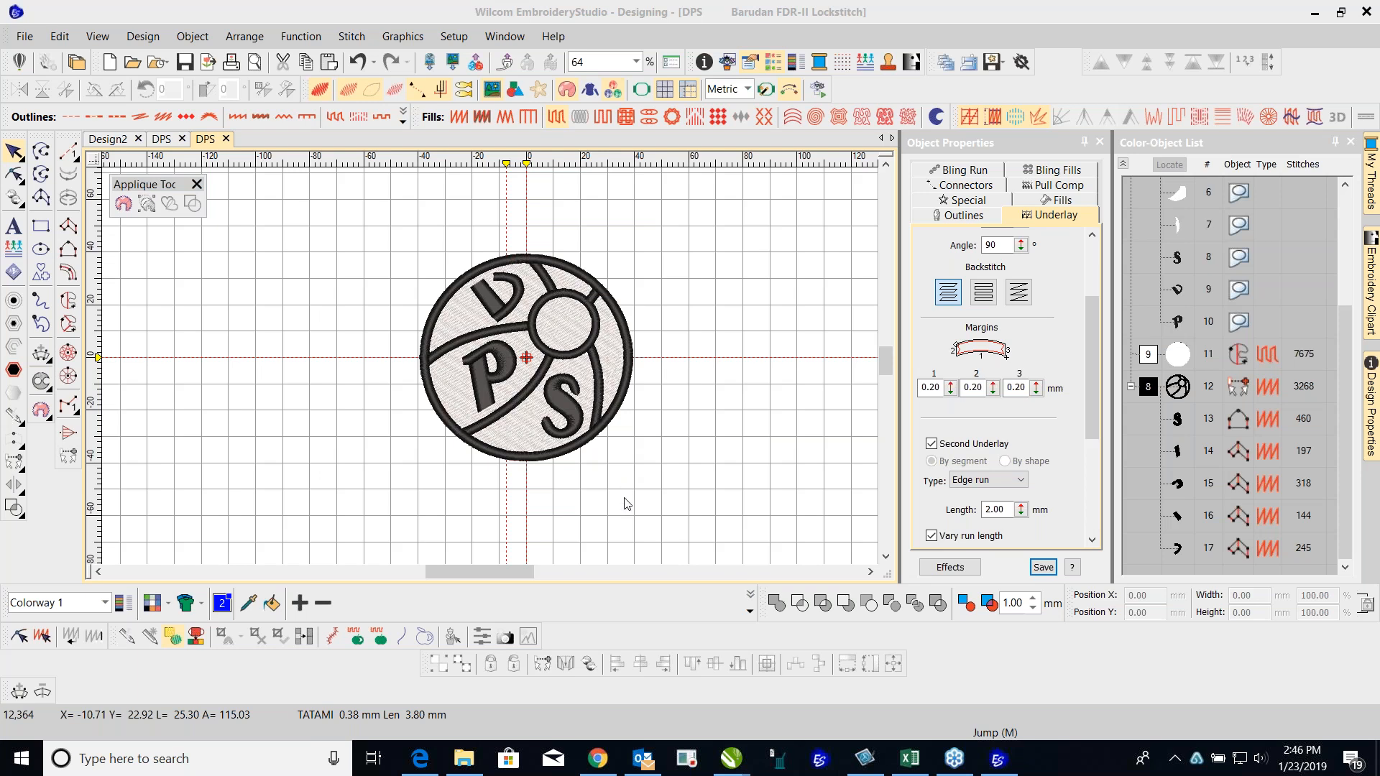
pyautogui.scroll(2, 521, 394)
pyautogui.scroll(1, 491, 370)
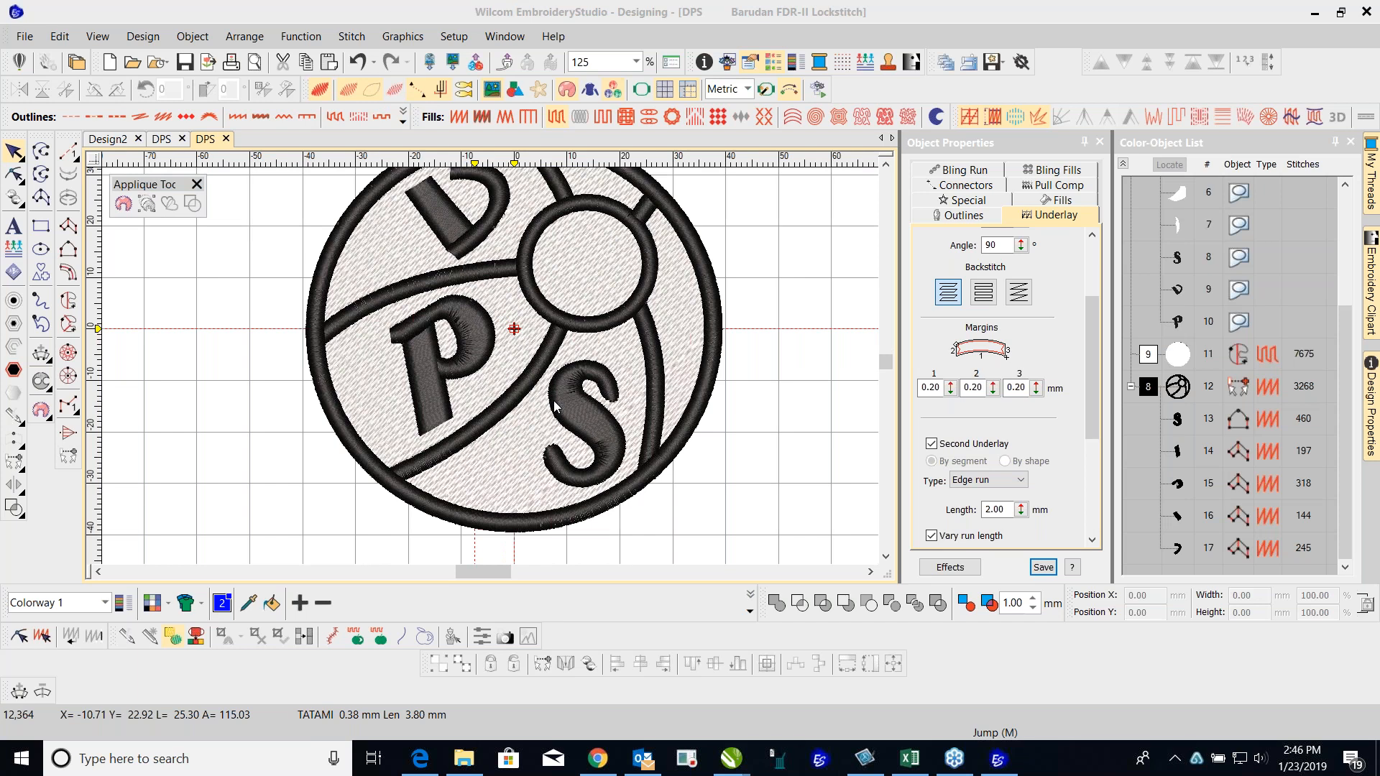
# Step: Enable Adjust column width in the pull compensation properties of both parts of the letter P
pyautogui.click(495, 350)
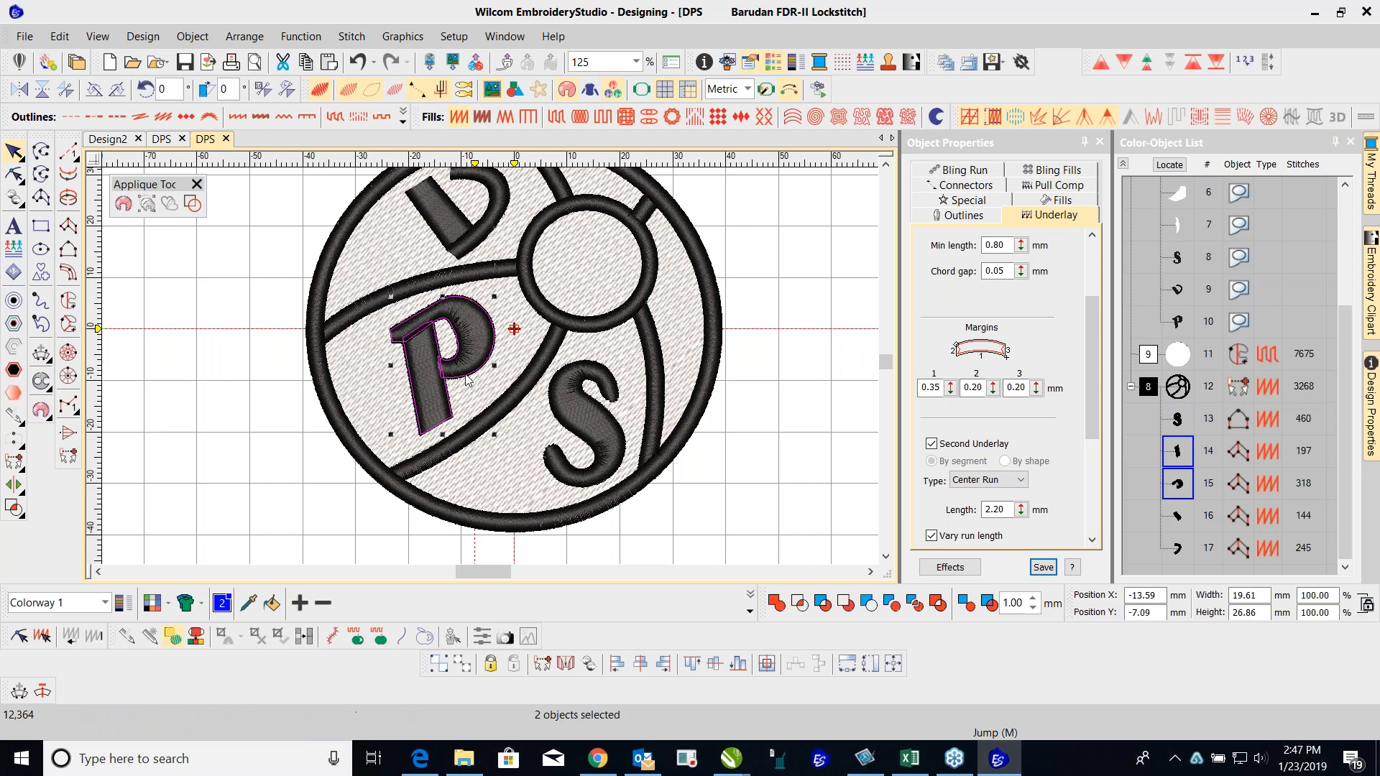
pyautogui.click(1042, 186)
pyautogui.click(1042, 186)
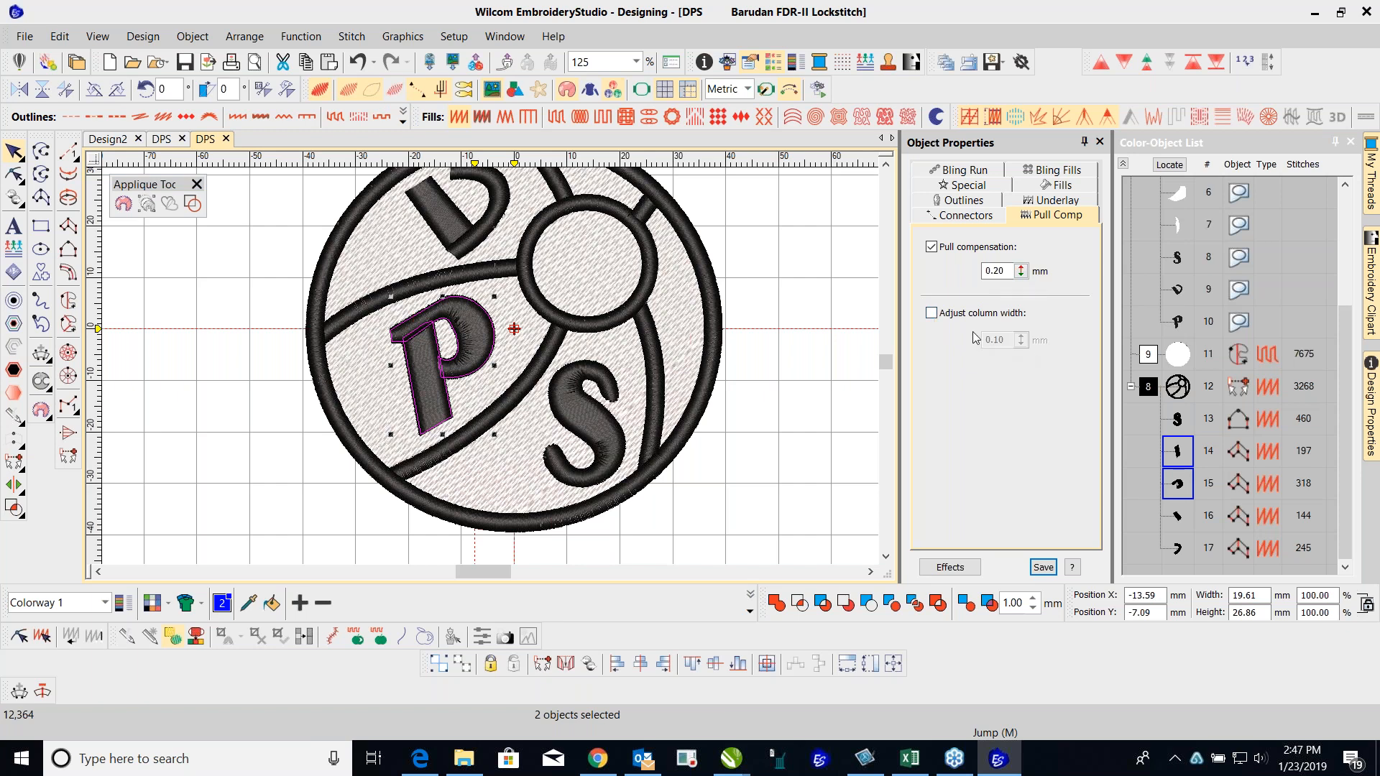
pyautogui.click(931, 314)
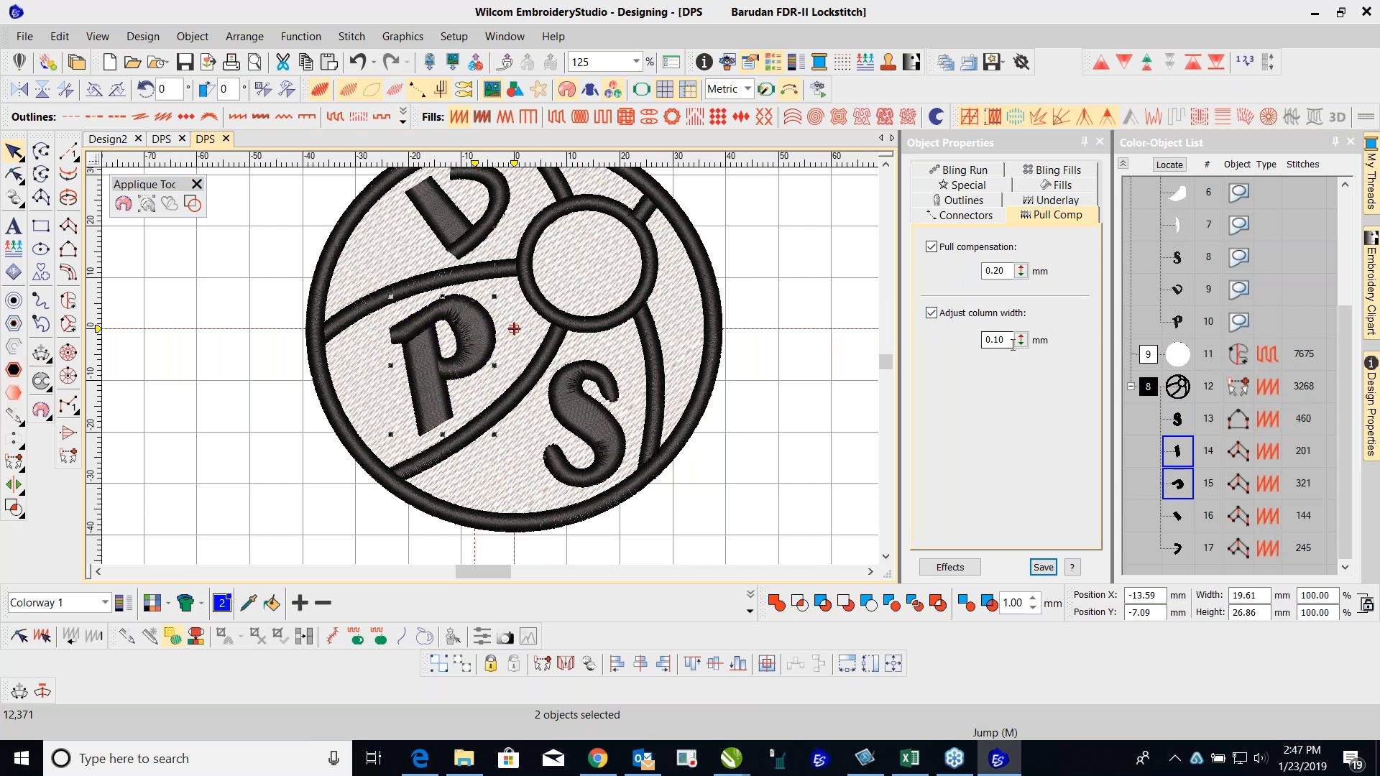
# Step: Try a column width adjustment of 1.00 mm on both parts of the letter P
pyautogui.moveTo(1012, 344); pyautogui.dragTo(979, 328)
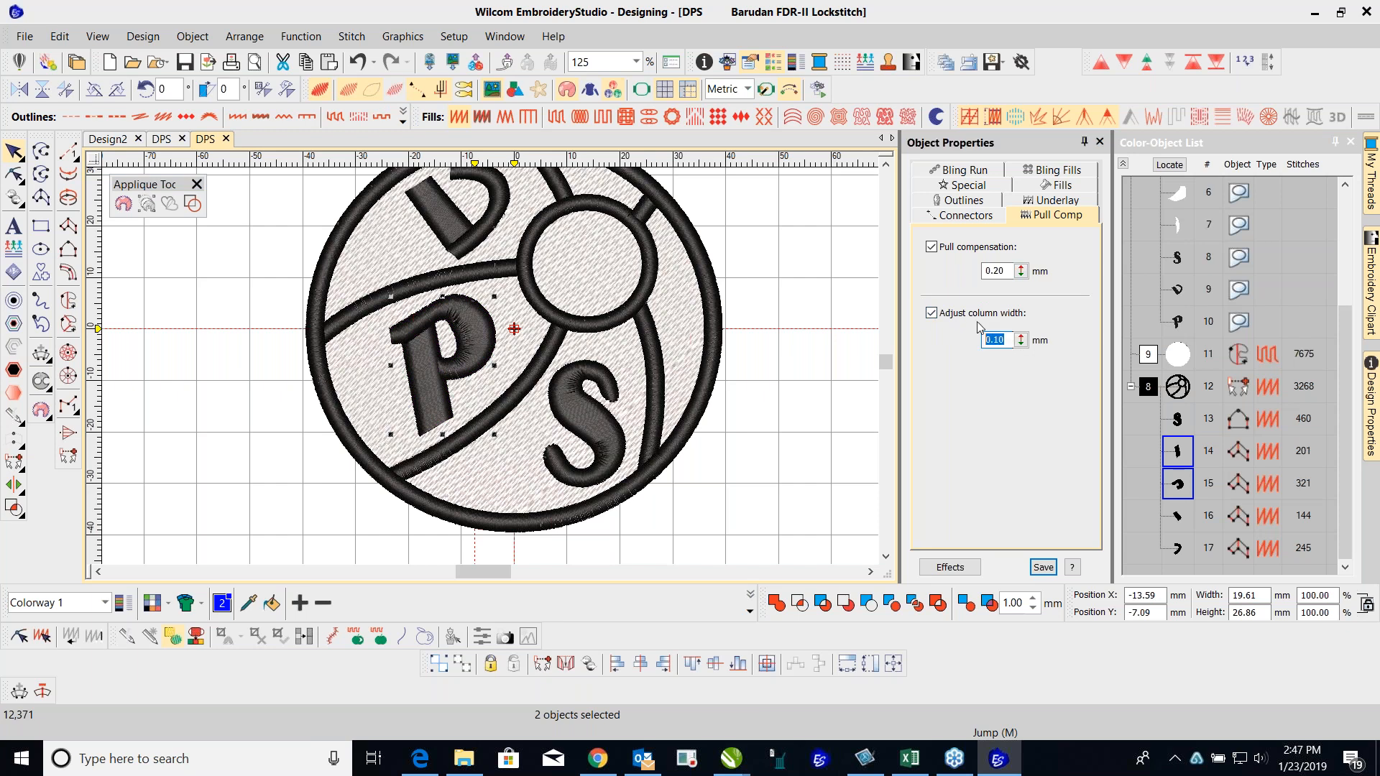
pyautogui.write('1.00')
pyautogui.press('Return')
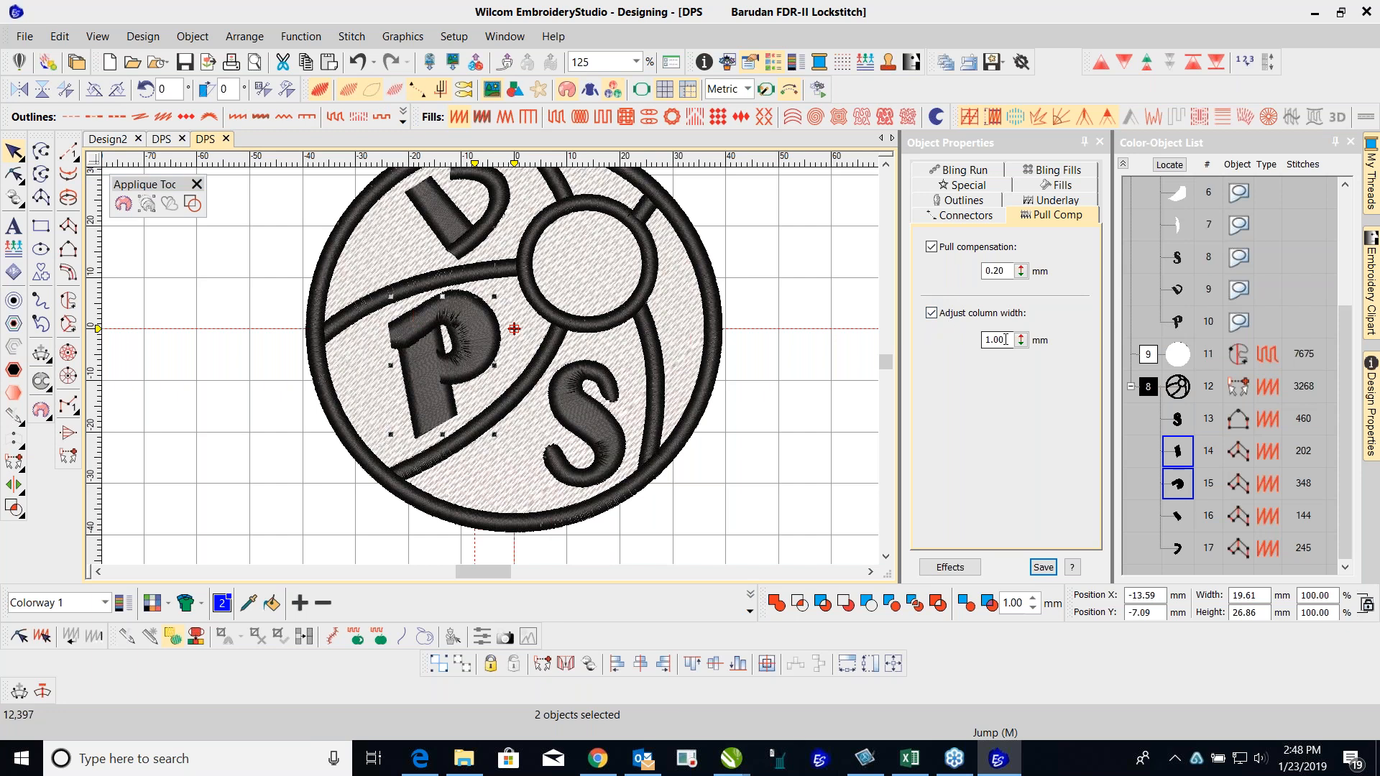
# Step: Set the column width adjustment of the letter P's two parts to 0.10 mm
pyautogui.moveTo(1004, 339); pyautogui.dragTo(963, 342)
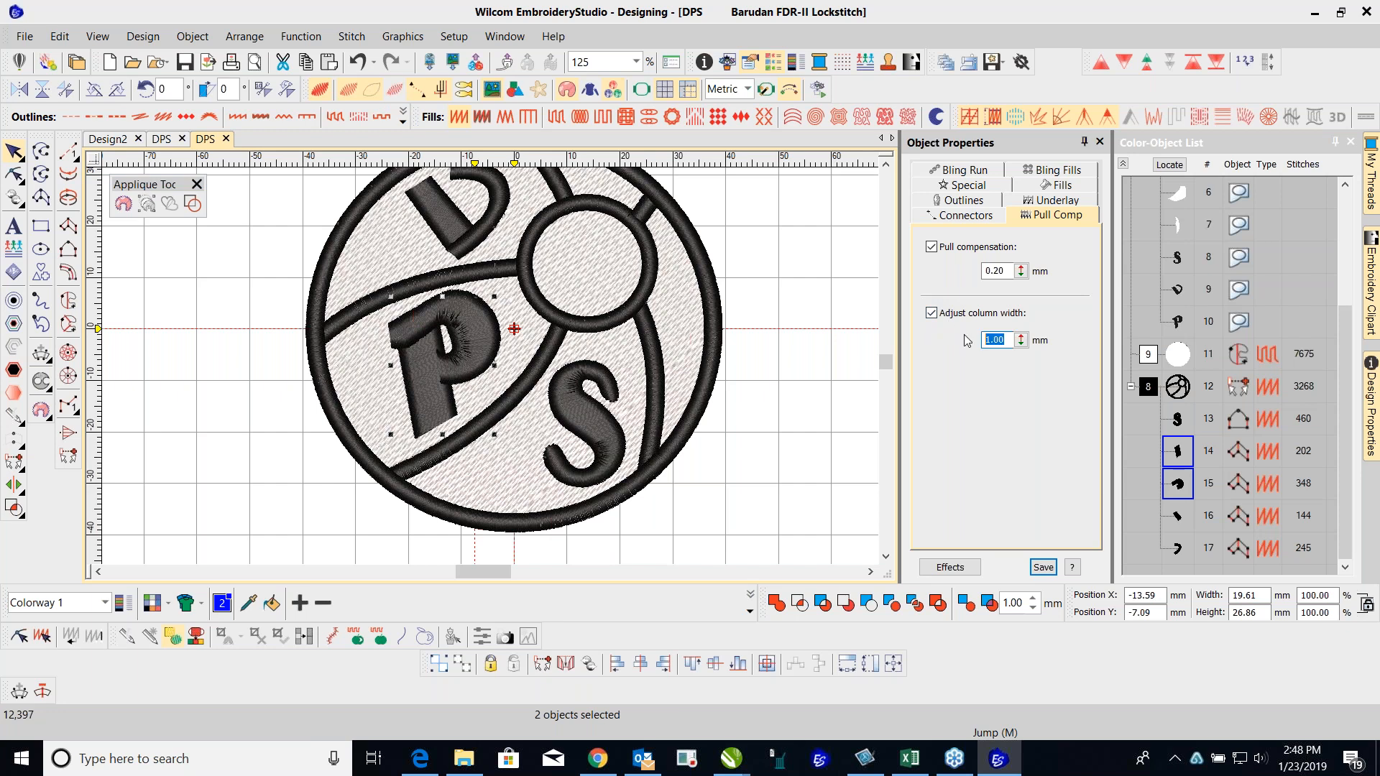
pyautogui.write('0.10')
pyautogui.press('Return')
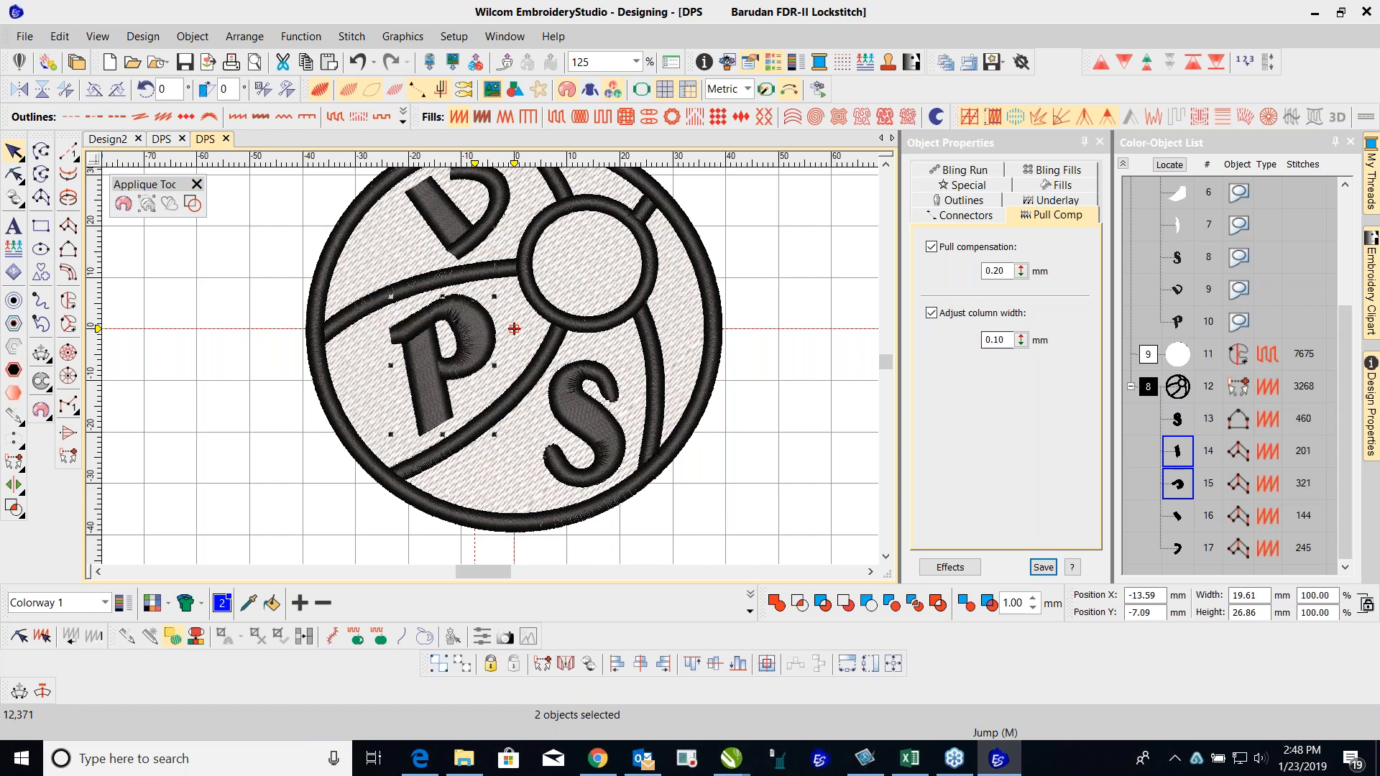
# Step: Set the column width adjustment of the letter P's two parts to 0.55 mm
pyautogui.moveTo(1021, 340); pyautogui.dragTo(945, 335)
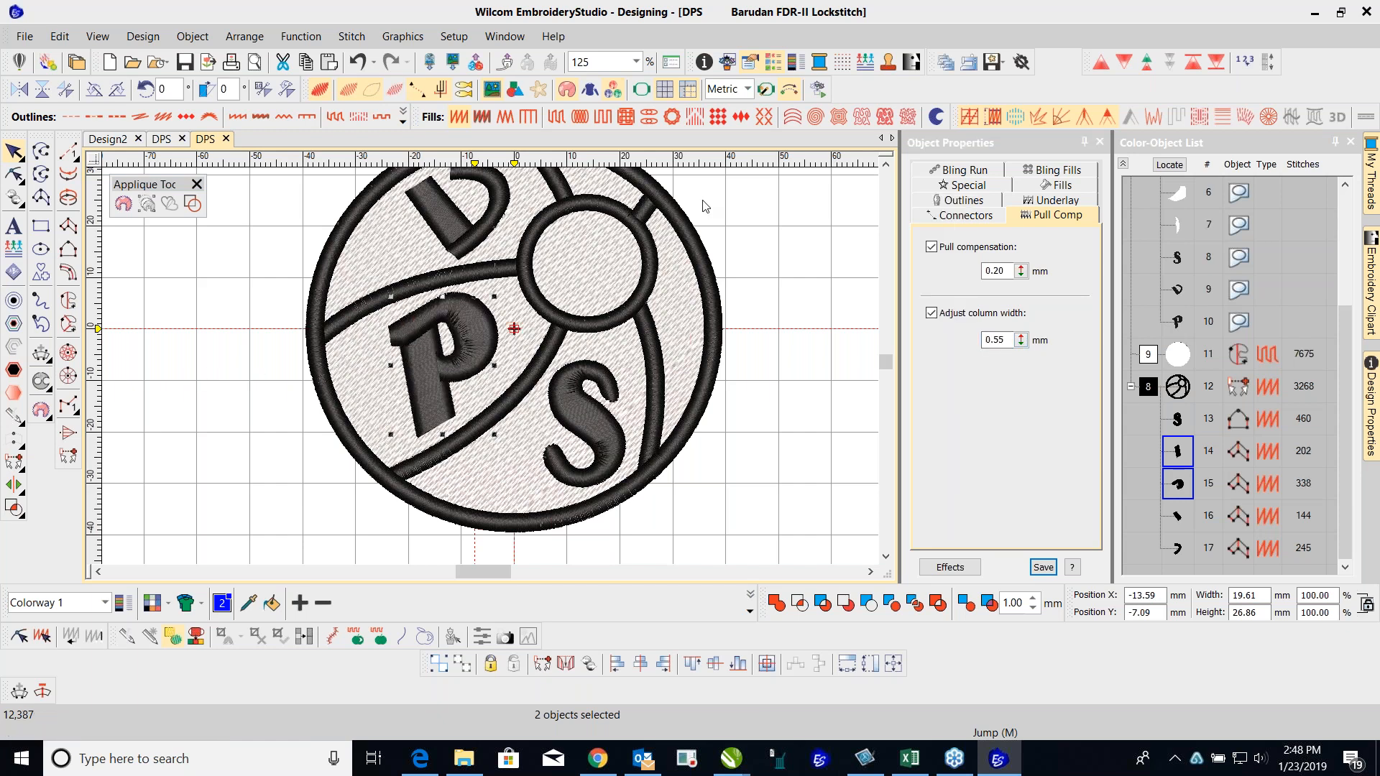
pyautogui.click(756, 288)
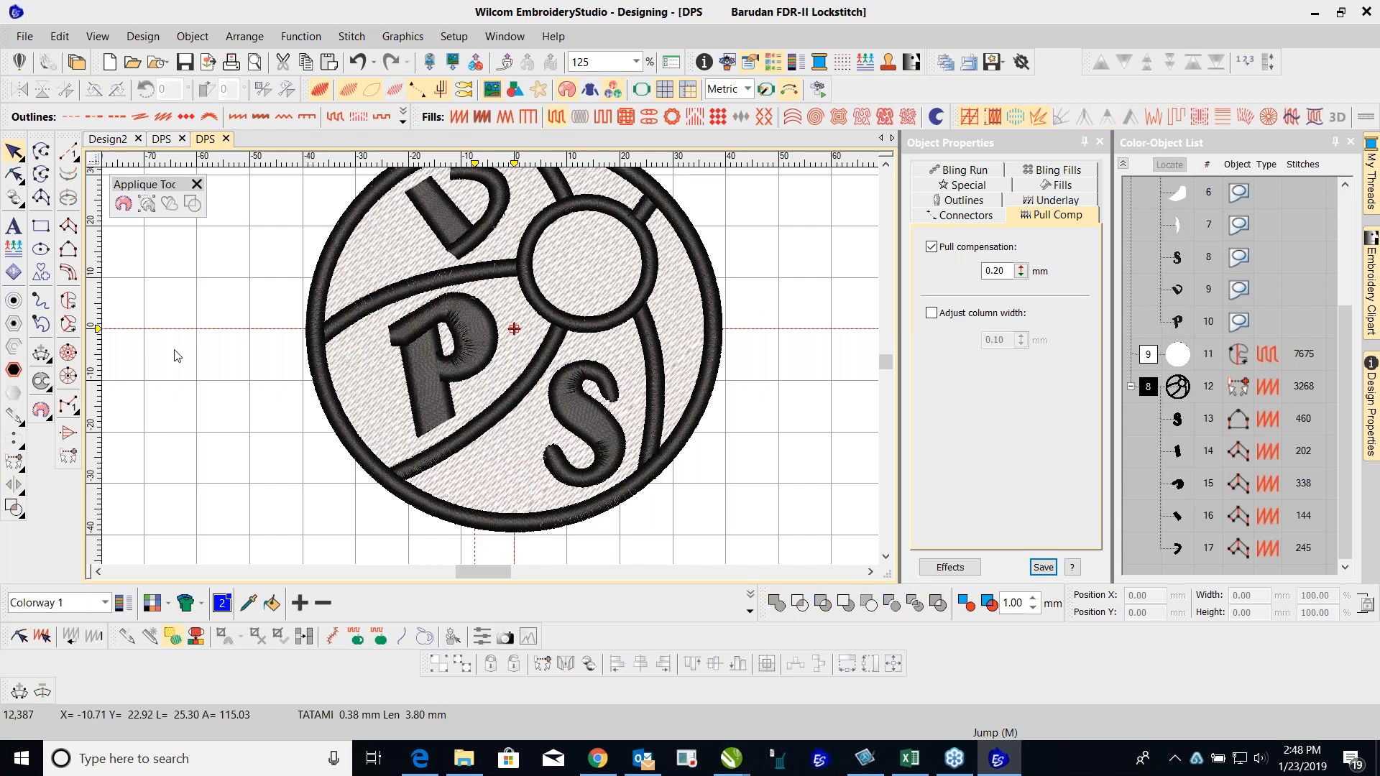
# Step: Digitize a vertical red Column C bar about 15.4 mm wide and 52 mm tall in the empty area left of the logo
pyautogui.click(69, 272)
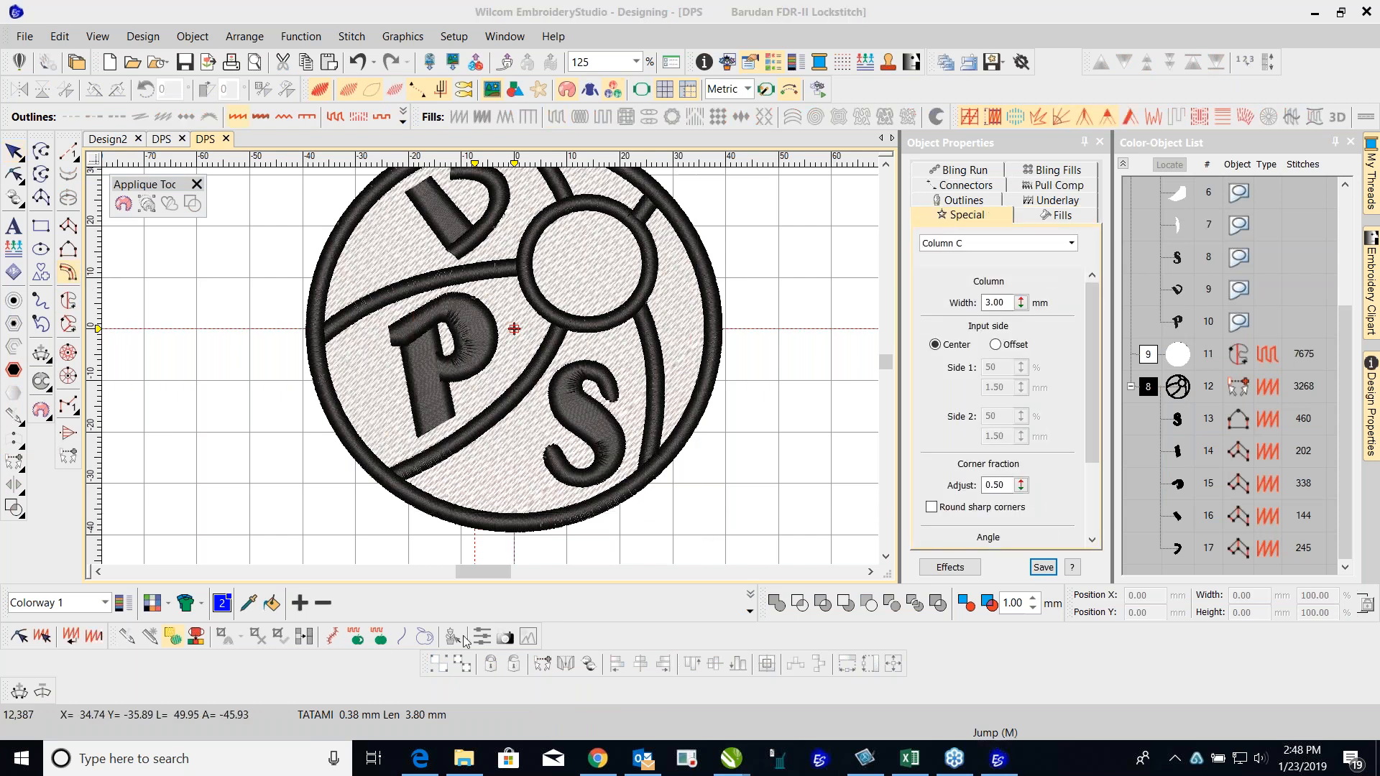
pyautogui.click(750, 614)
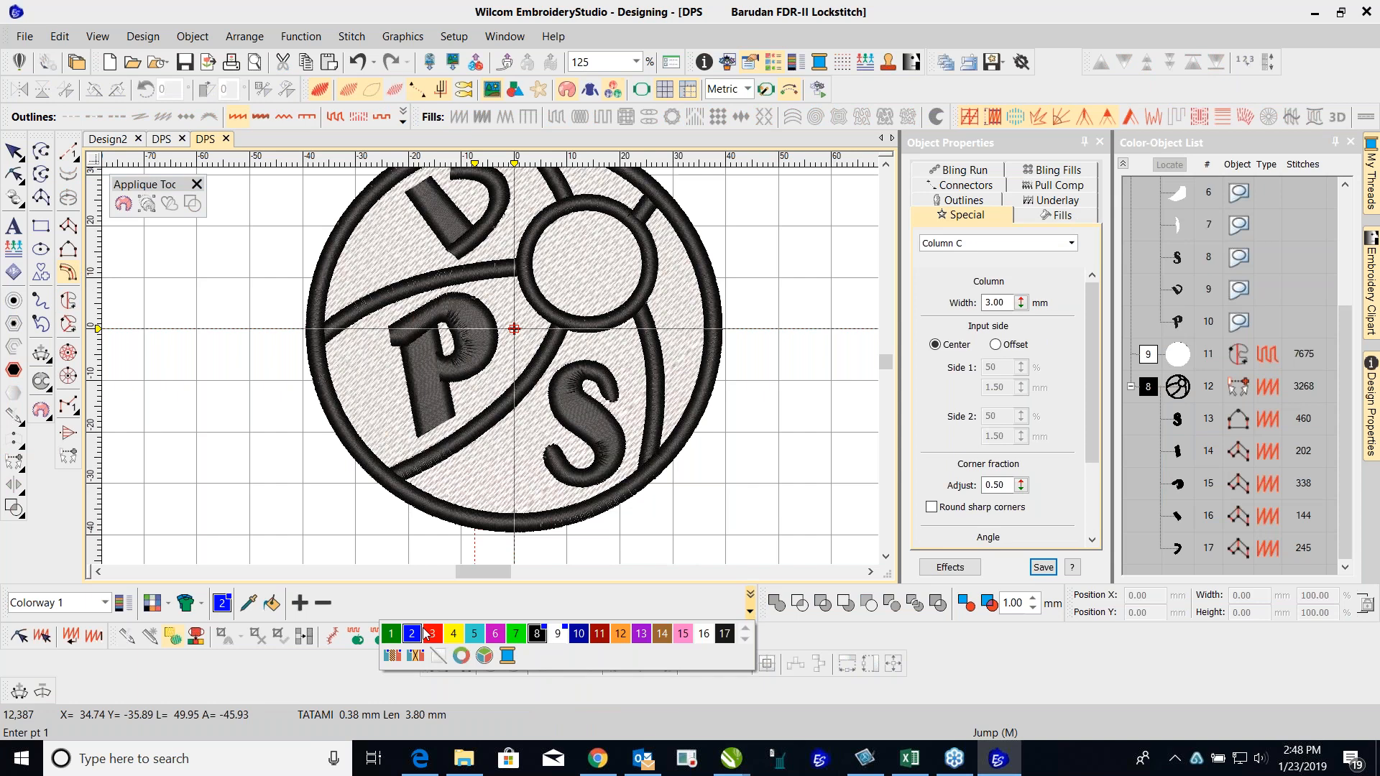
pyautogui.click(430, 634)
pyautogui.scroll(-3, 318, 361)
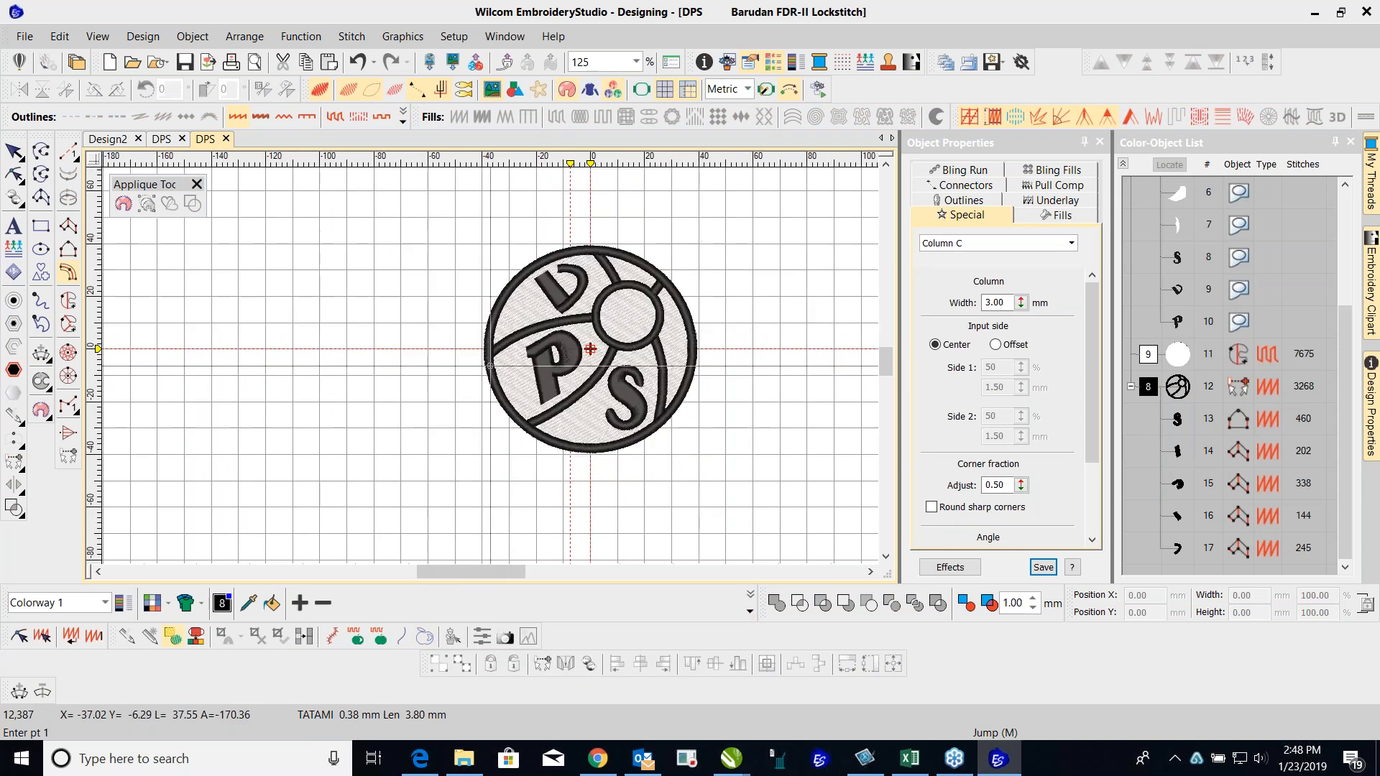
pyautogui.click(224, 267)
pyautogui.click(223, 405)
pyautogui.press('Return')
pyautogui.click(209, 317)
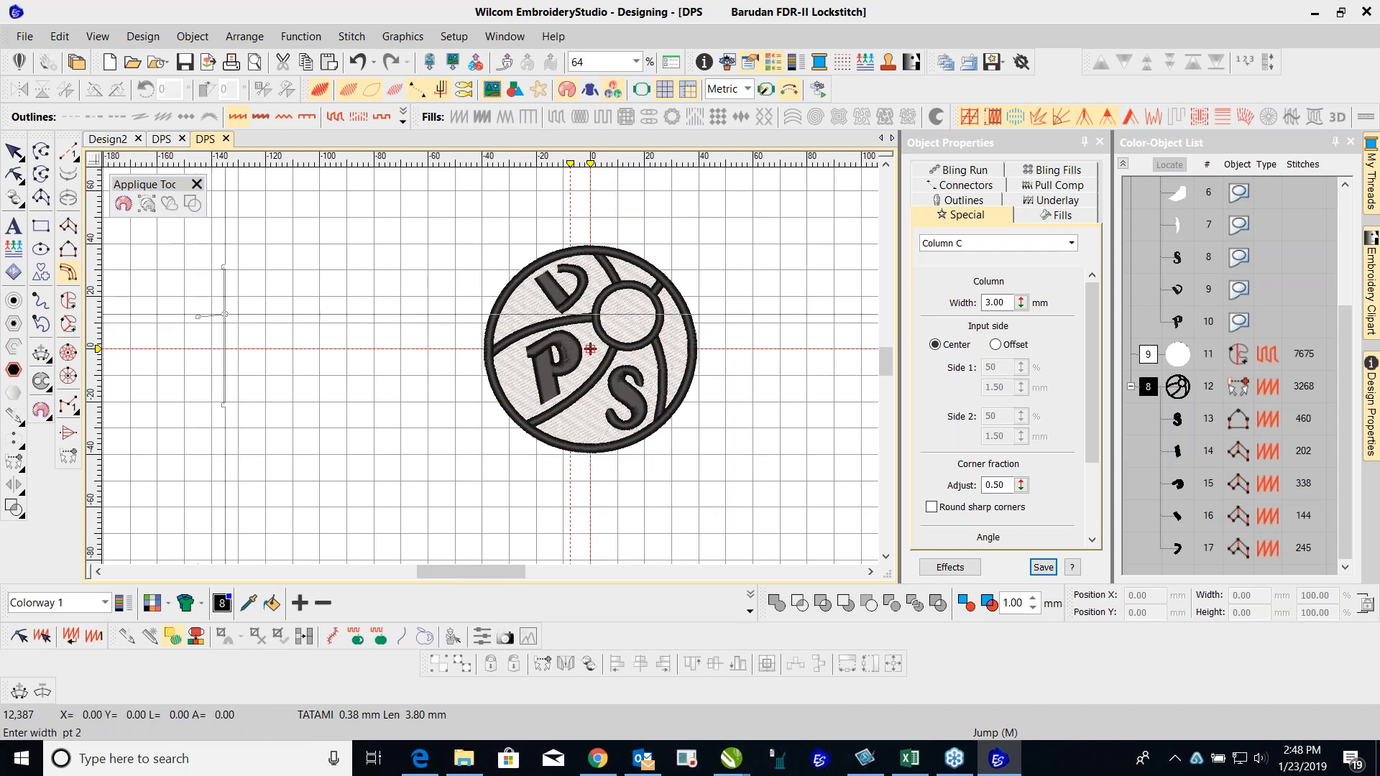
pyautogui.click(247, 318)
pyautogui.press('Escape')
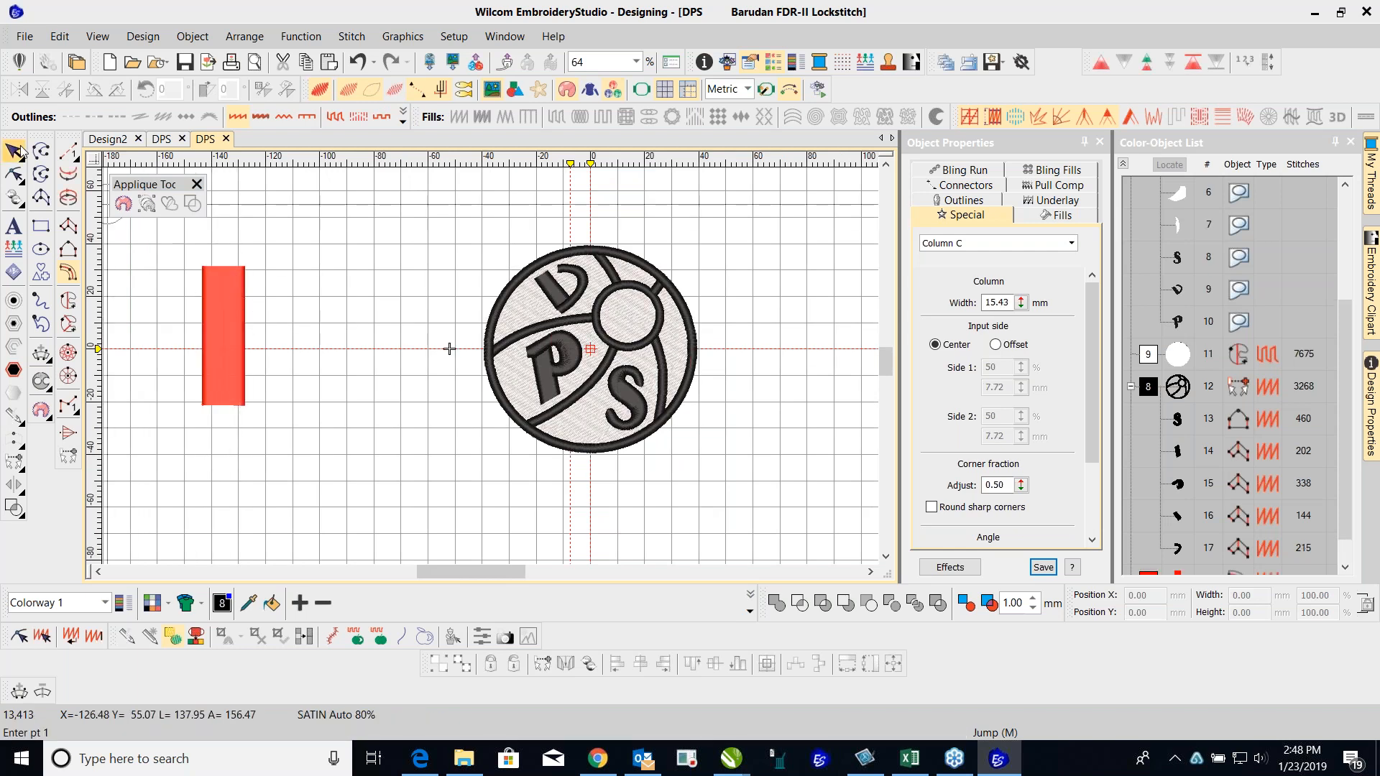
# Step: Show the design as plain stitches and narrow the red column to about 10 mm
pyautogui.press('t')
pyautogui.scroll(1, 232, 297)
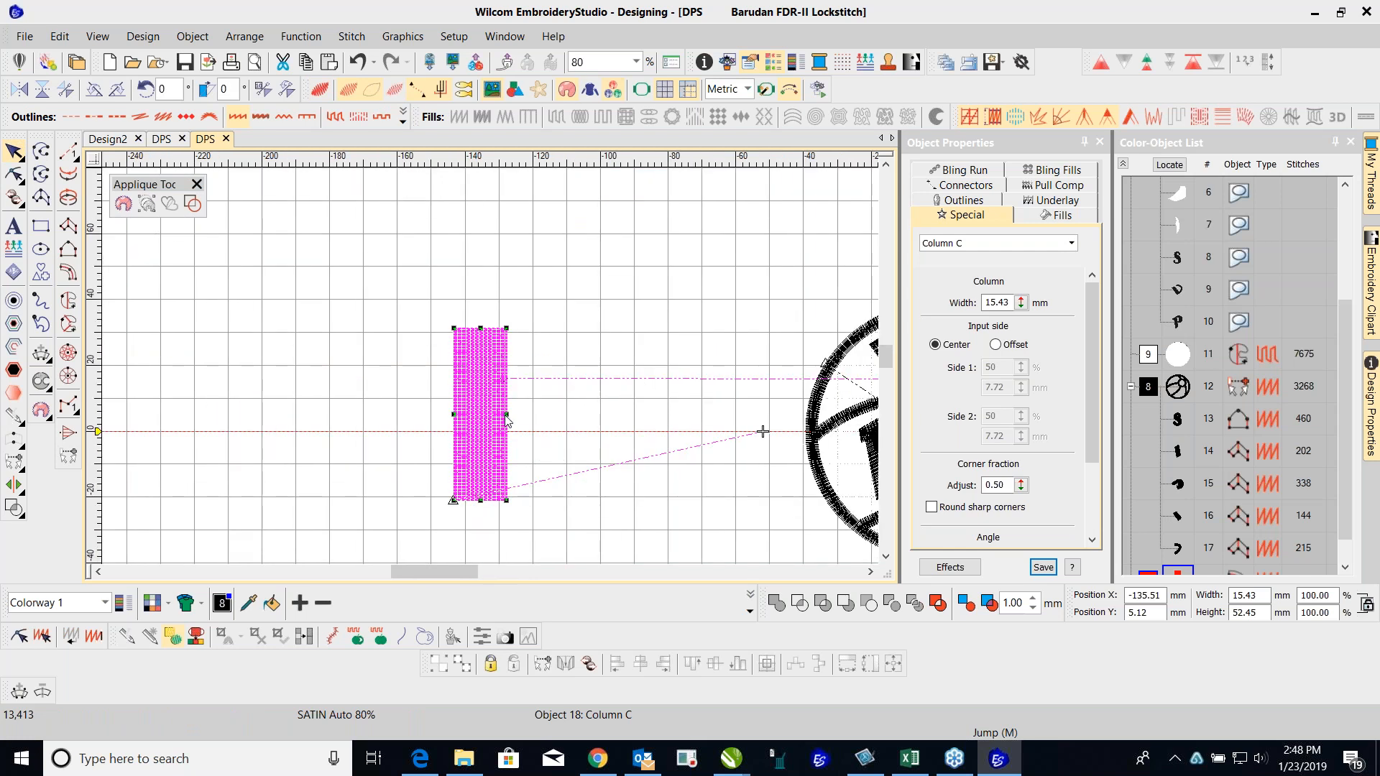
pyautogui.moveTo(506, 420); pyautogui.dragTo(486, 422)
pyautogui.scroll(3, 493, 371)
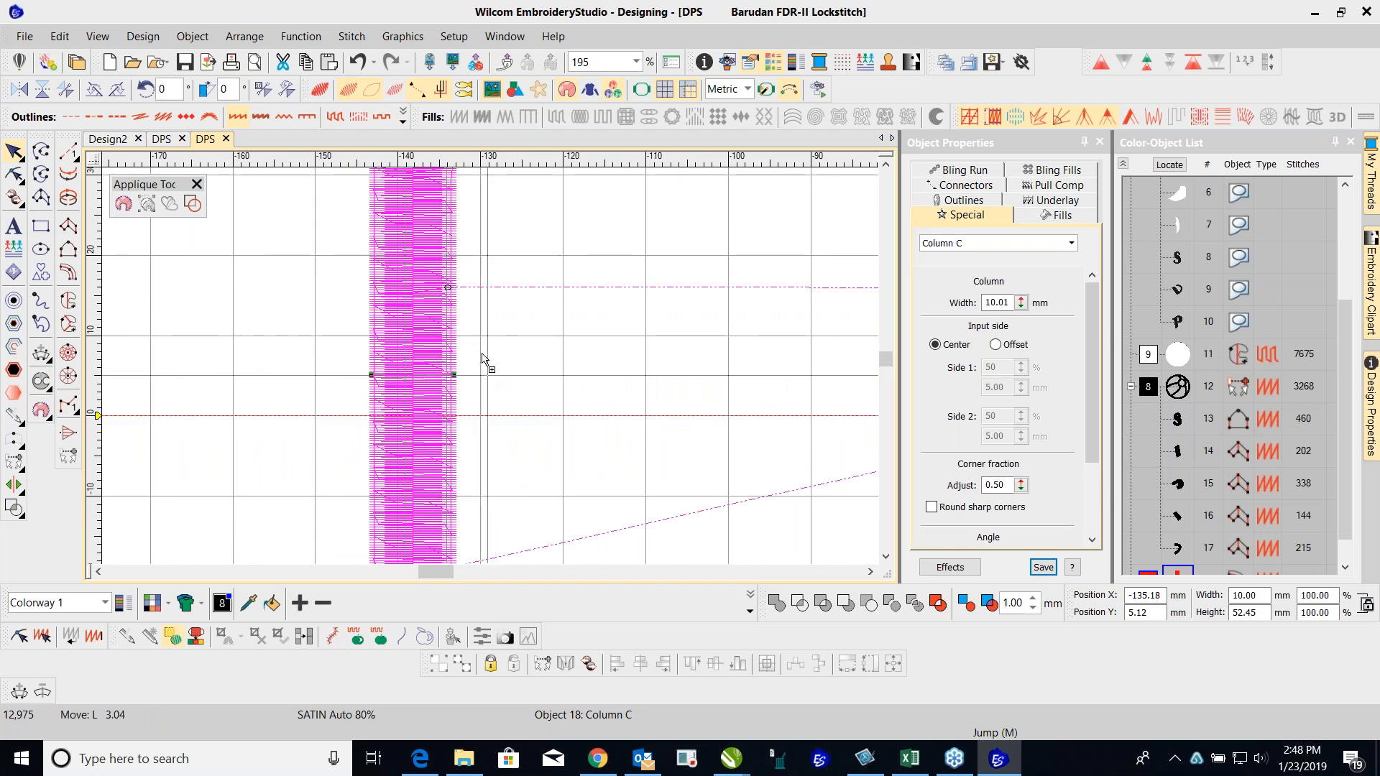
# Step: Duplicate the red column just to its right and hide the grid
pyautogui.moveTo(527, 376); pyautogui.dragTo(527, 378)
pyautogui.click(665, 90)
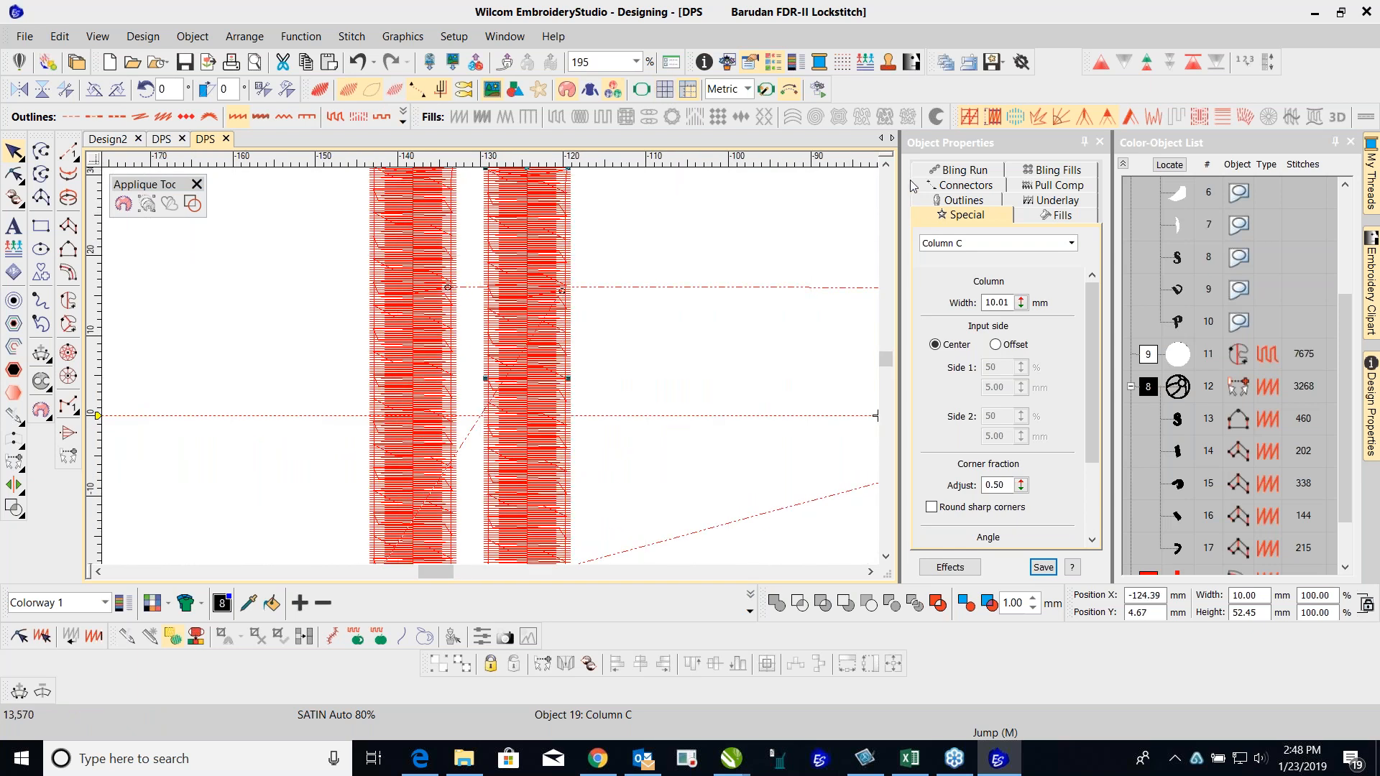
pyautogui.click(886, 164)
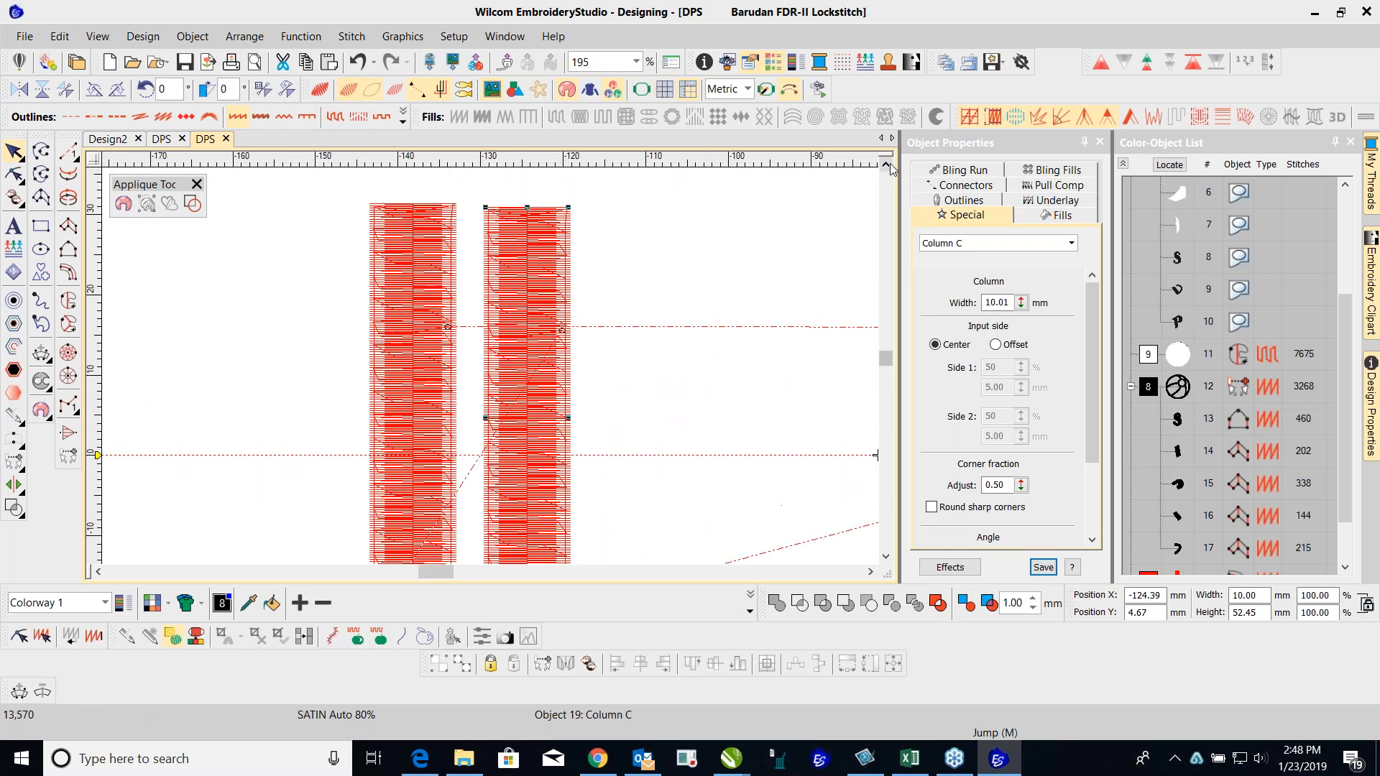
# Step: Change the first underlay type of both red columns to Edge run, keeping Edge run as the second underlay
pyautogui.keyDown('ctrl'); pyautogui.click(419, 303); pyautogui.keyUp('ctrl')
pyautogui.keyDown('ctrl'); pyautogui.click(546, 272); pyautogui.keyUp('ctrl')
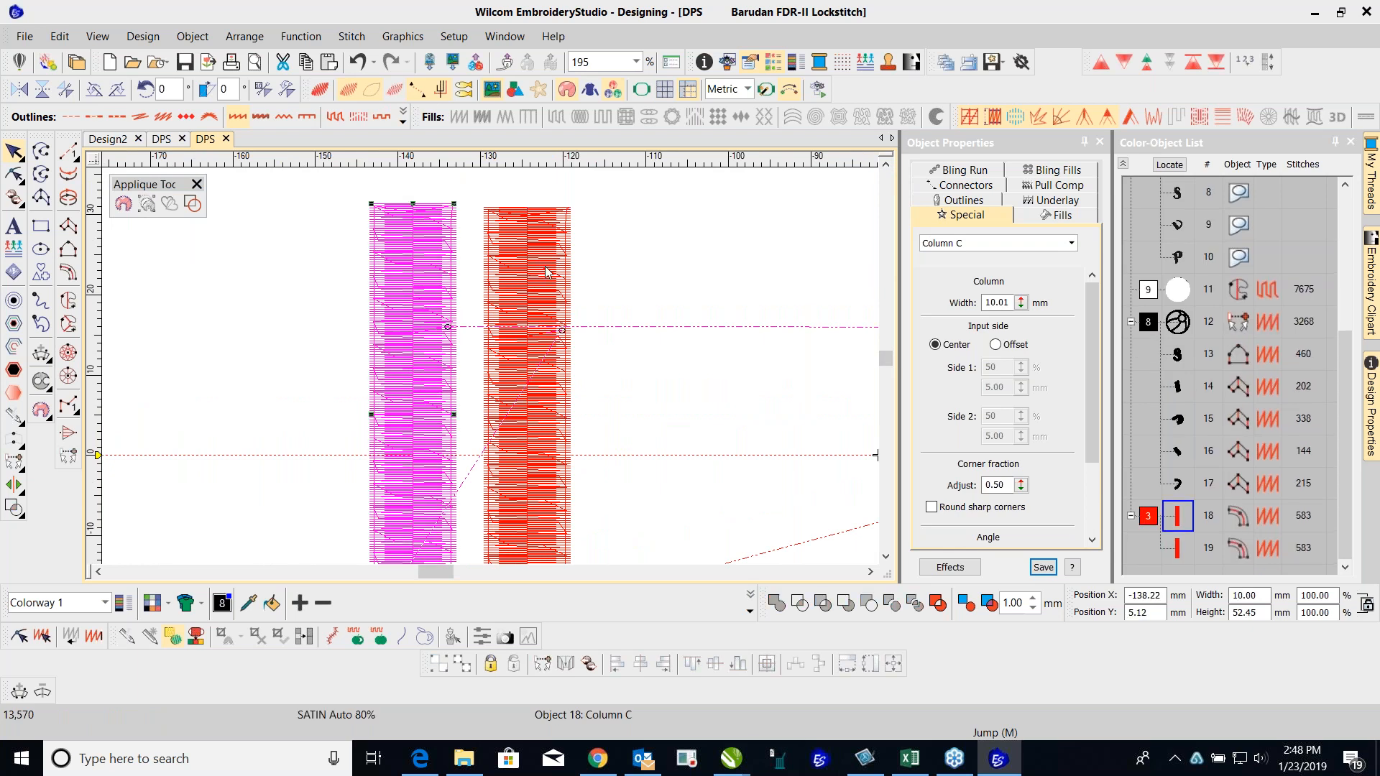
pyautogui.click(546, 272)
pyautogui.keyDown('ctrl'); pyautogui.click(460, 288); pyautogui.keyUp('ctrl')
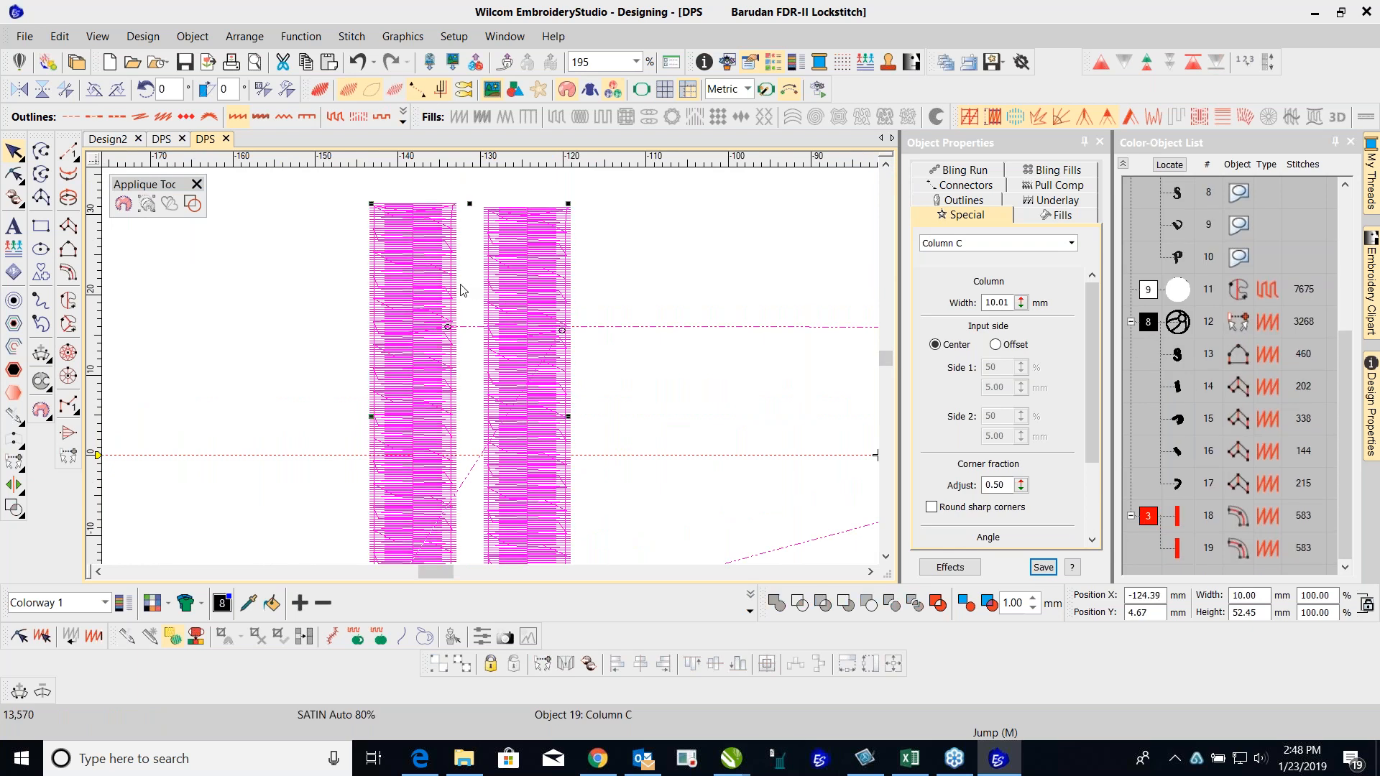
pyautogui.click(1058, 200)
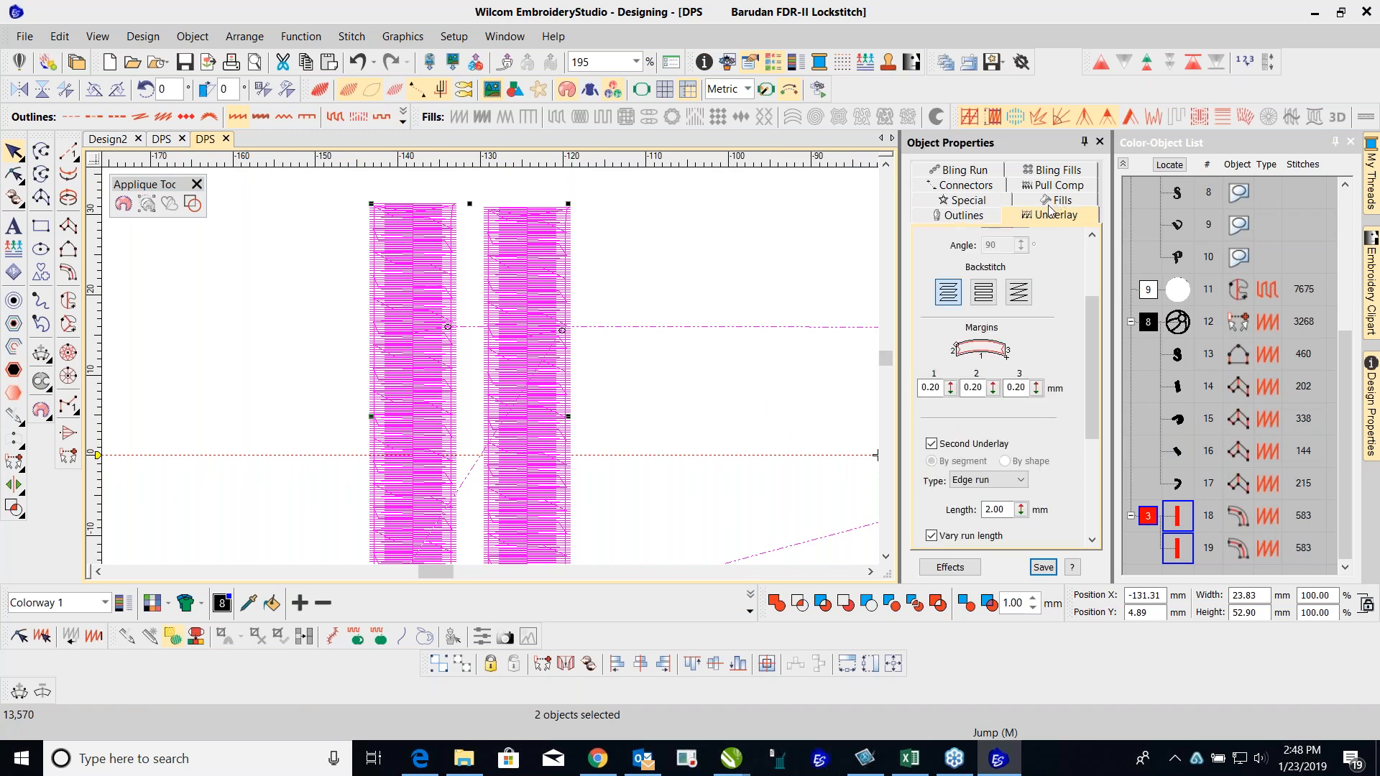
pyautogui.scroll(3, 1087, 331)
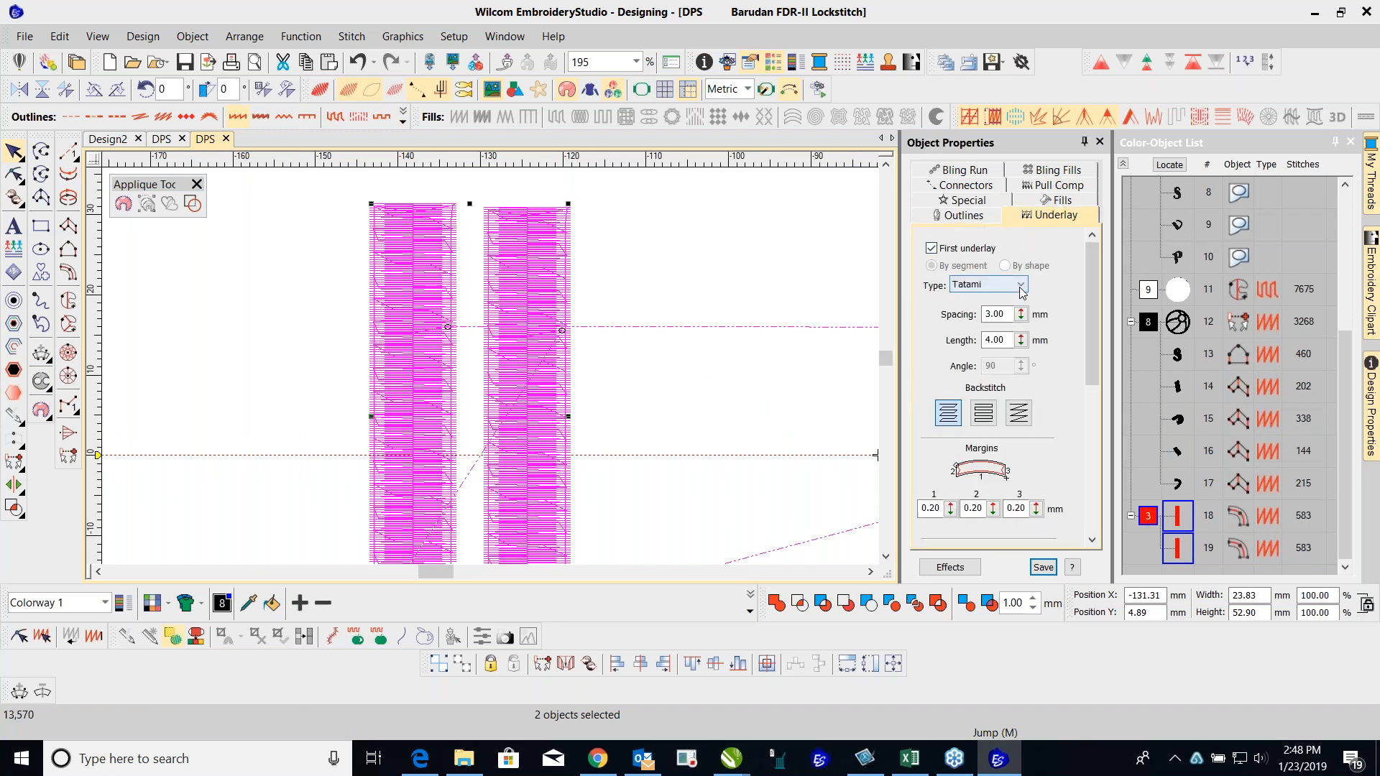
pyautogui.click(1024, 288)
pyautogui.click(970, 334)
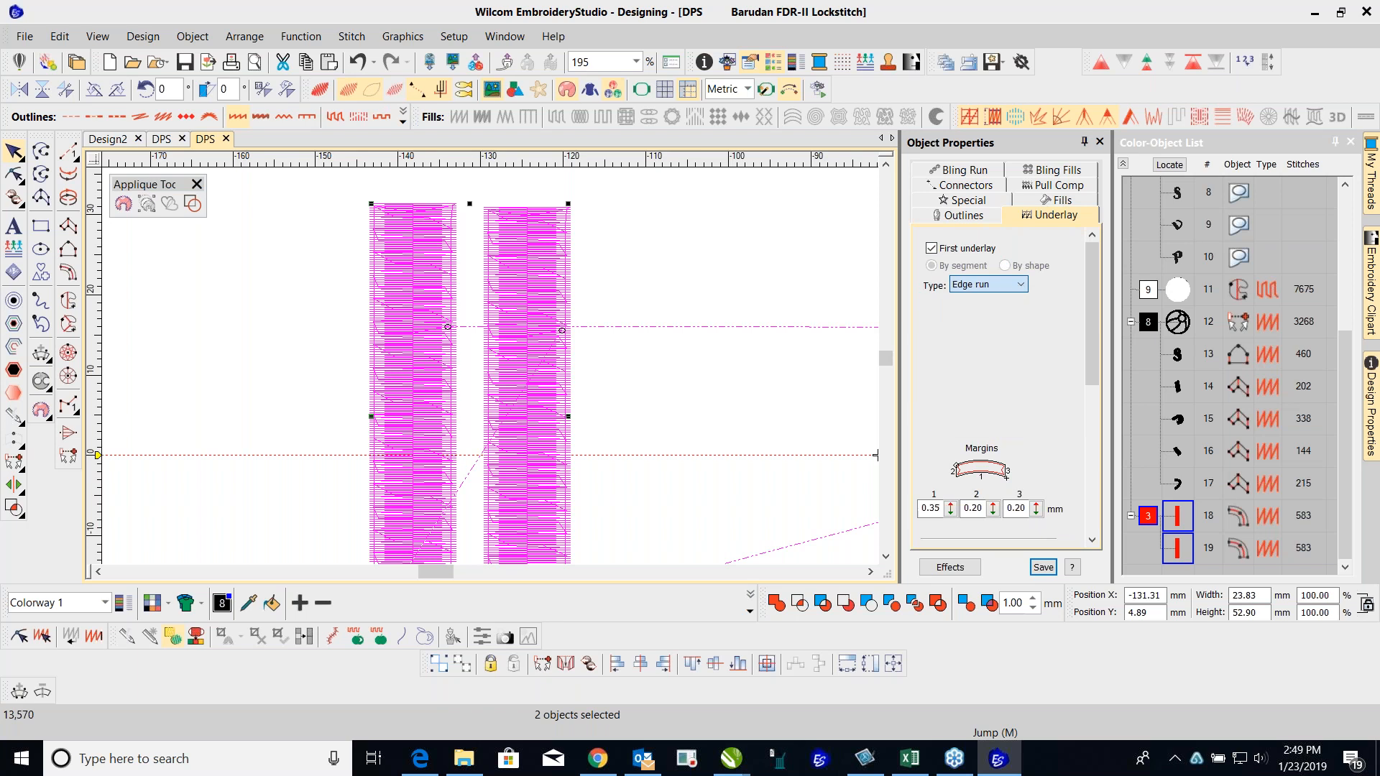
pyautogui.moveTo(1095, 286); pyautogui.dragTo(1095, 431)
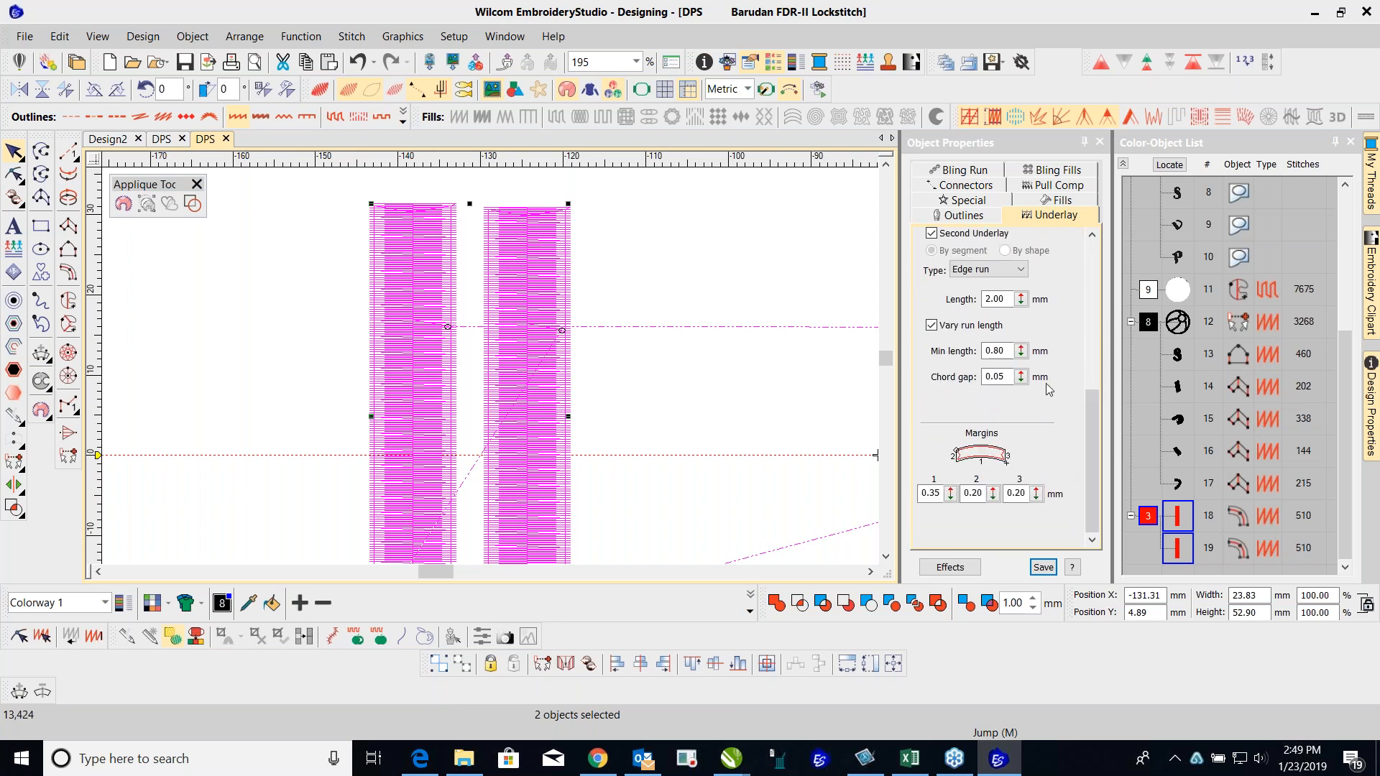
pyautogui.click(1022, 270)
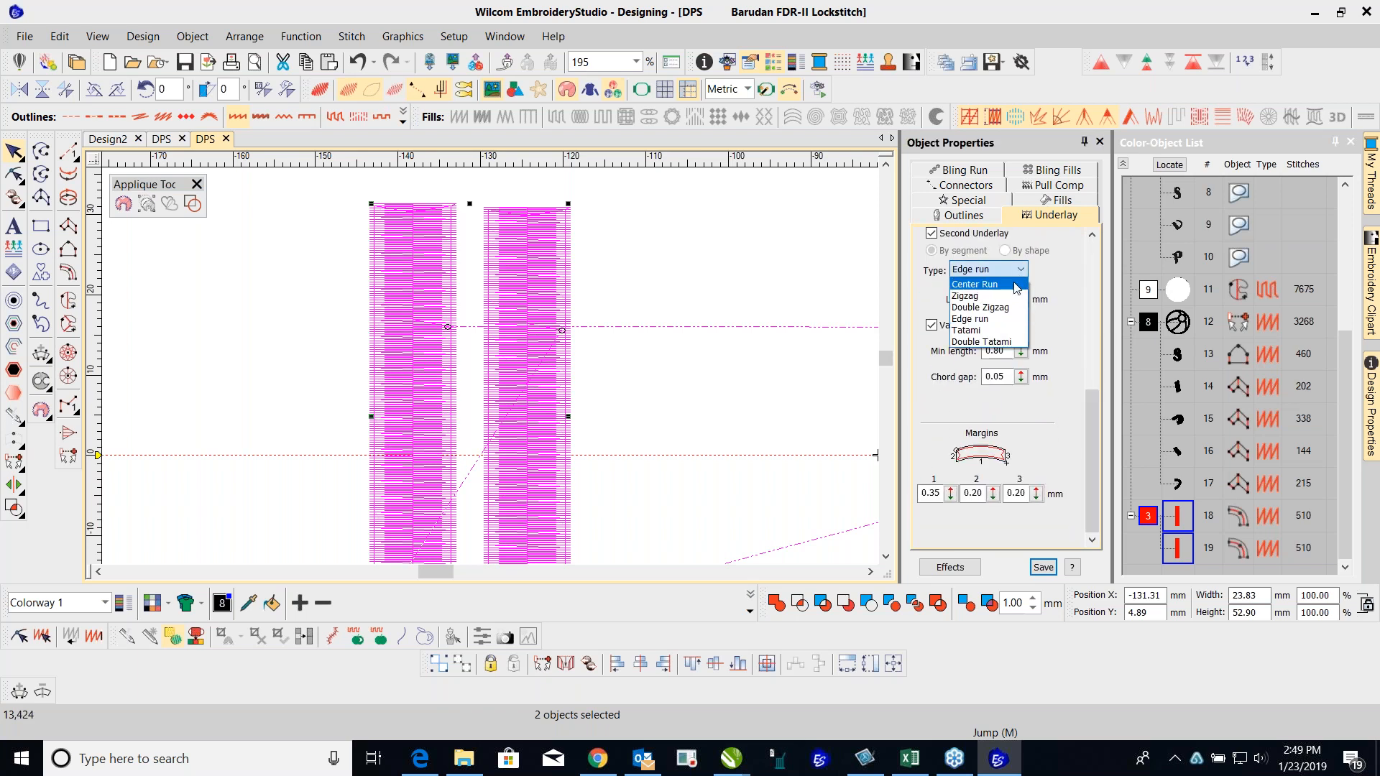
pyautogui.click(710, 291)
pyautogui.click(705, 294)
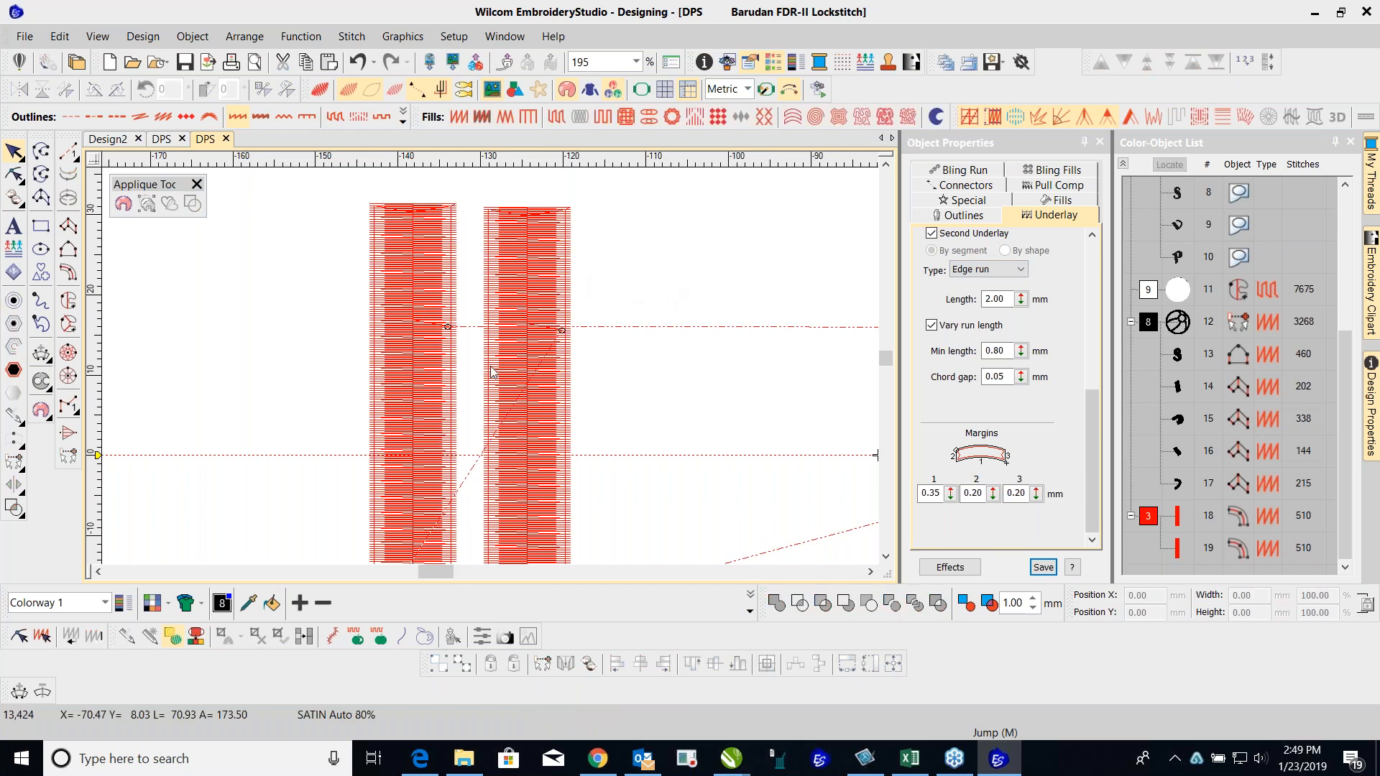
# Step: Enable Adjust column width on the right red column and set it to 1.00 mm
pyautogui.scroll(3, 491, 371)
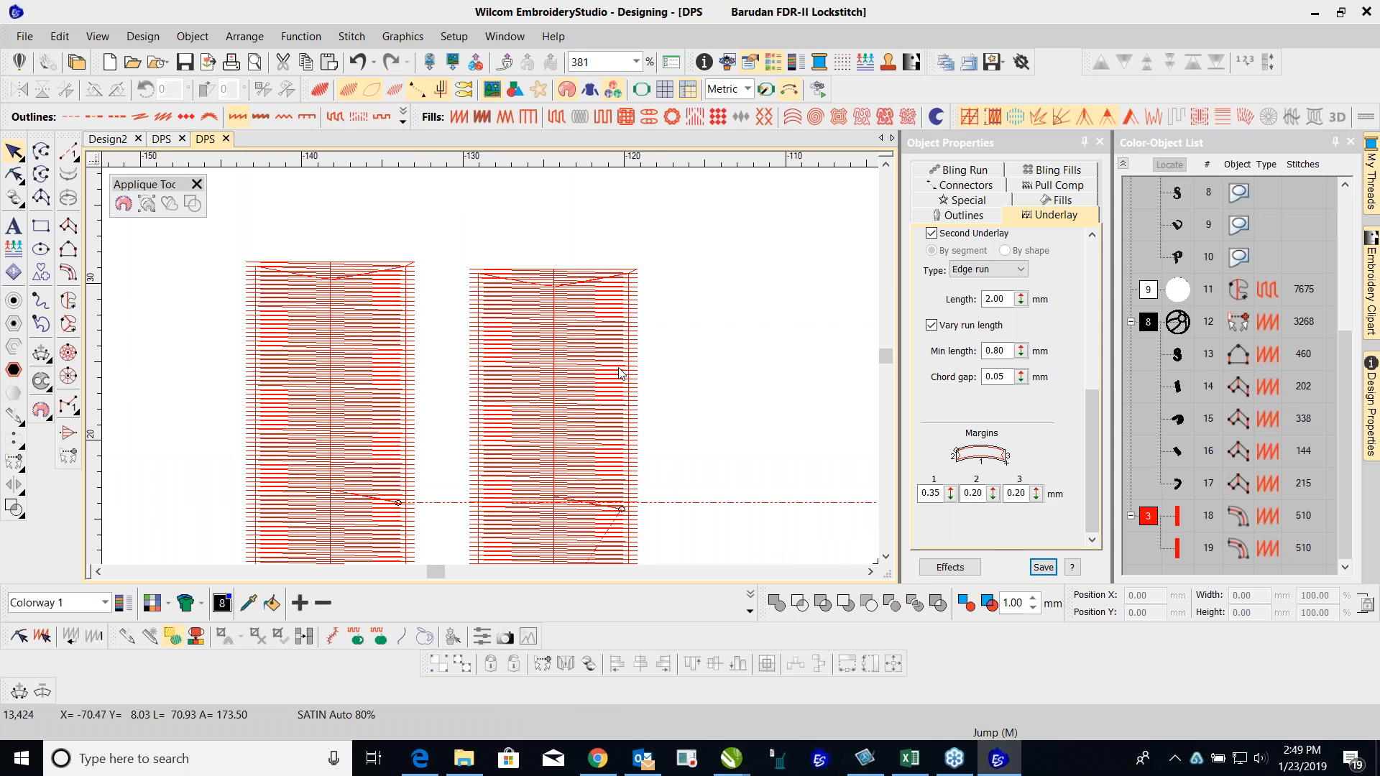
pyautogui.click(564, 339)
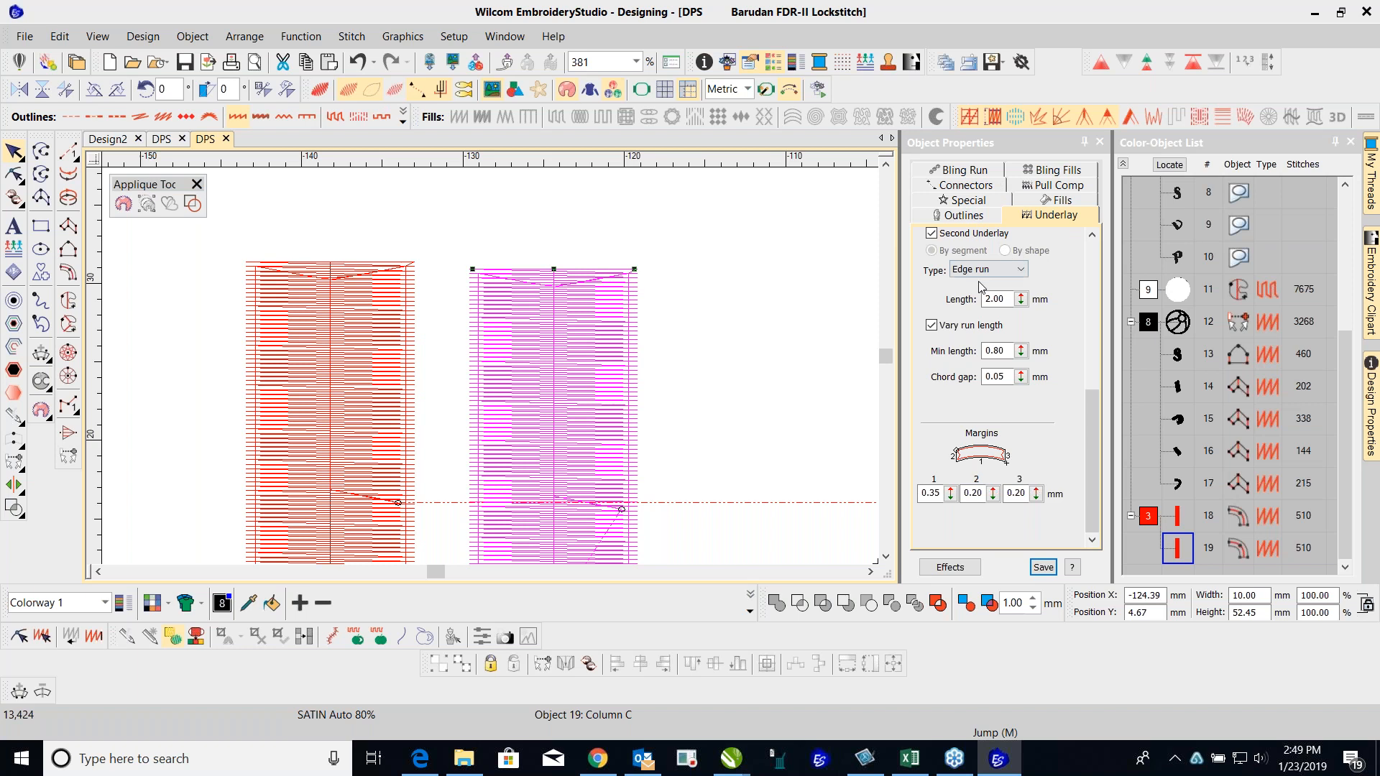
pyautogui.click(1049, 187)
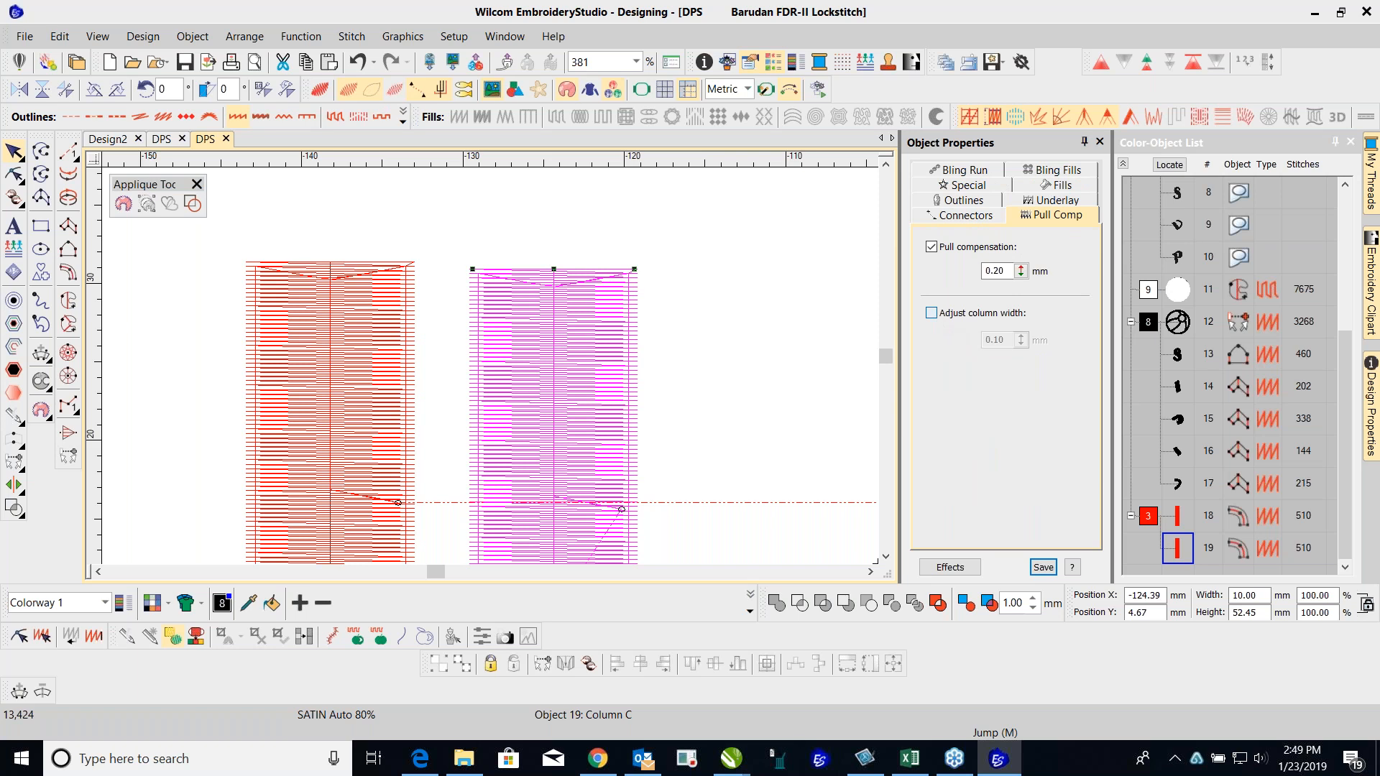
pyautogui.click(932, 313)
pyautogui.write('1.00')
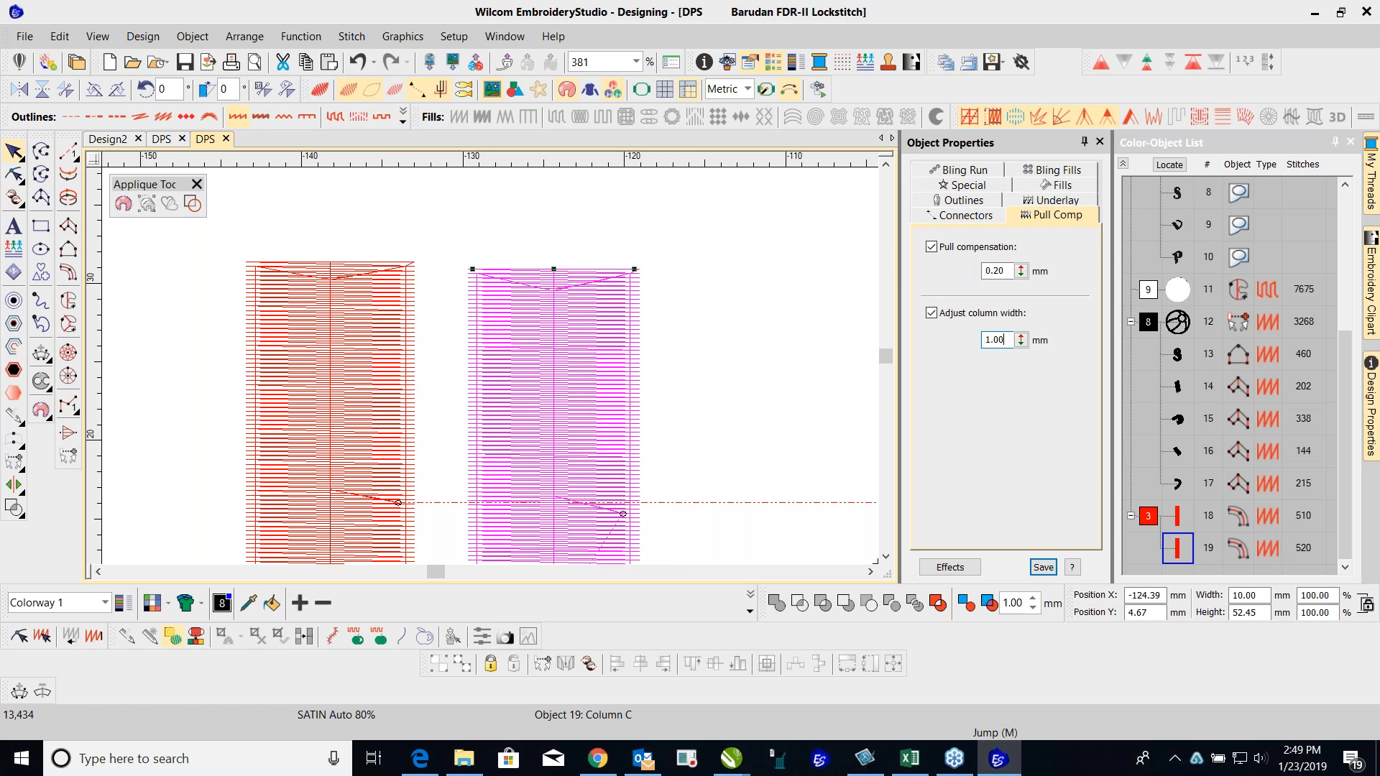
pyautogui.press('Return')
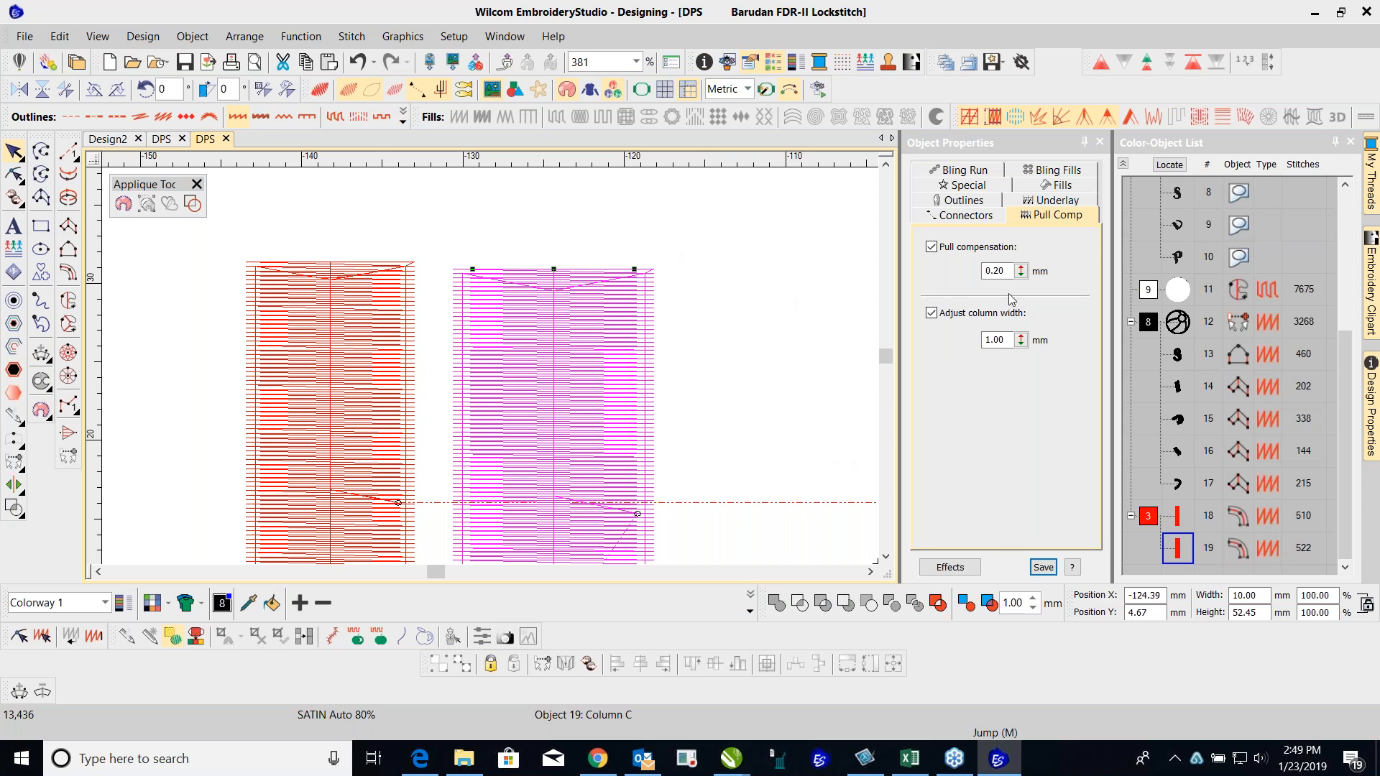
# Step: Compare the right column's stitches and underlay with and without the width adjustment by repeatedly undoing and redoing it
pyautogui.click(357, 61)
pyautogui.click(390, 61)
pyautogui.click(357, 61)
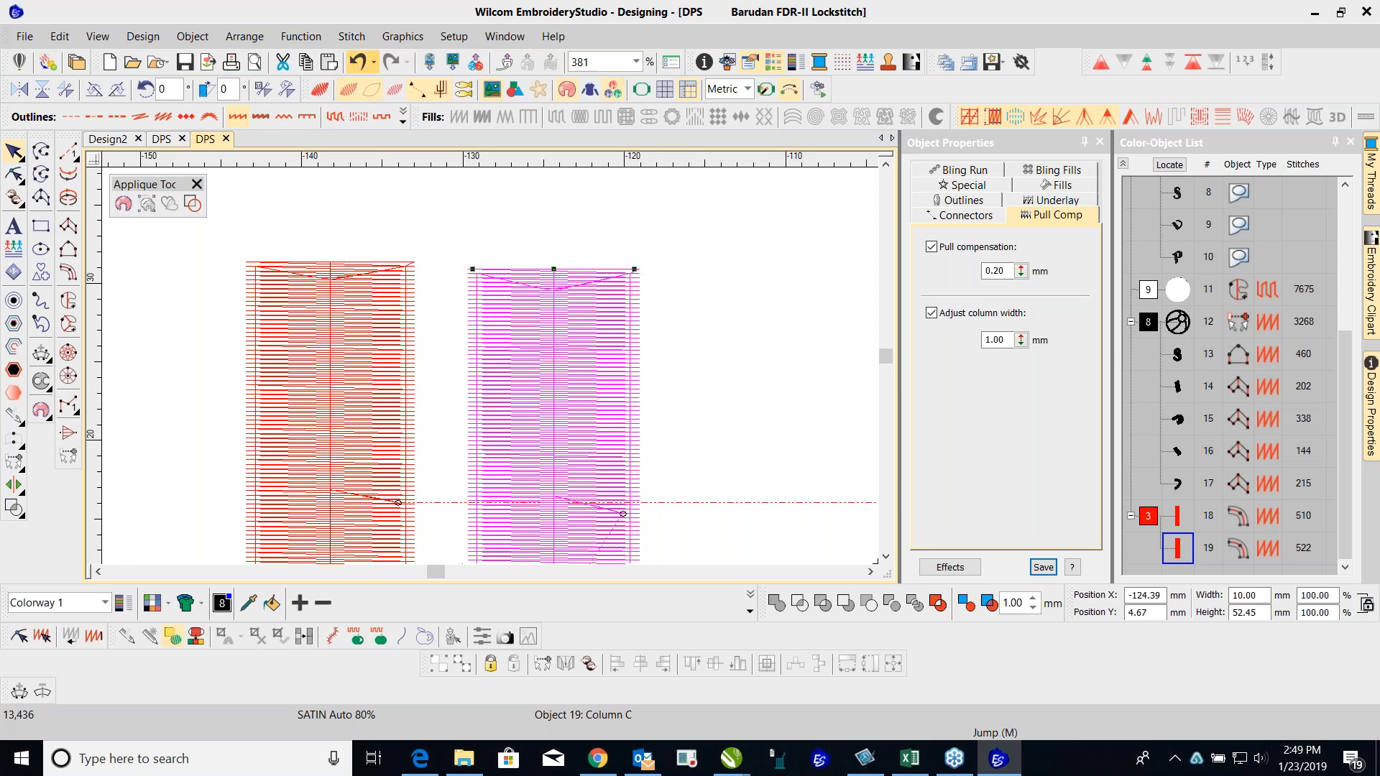
pyautogui.click(390, 61)
pyautogui.click(358, 61)
pyautogui.click(388, 62)
# Step: Set the left red column's pull compensation to 1.00 mm
pyautogui.click(280, 354)
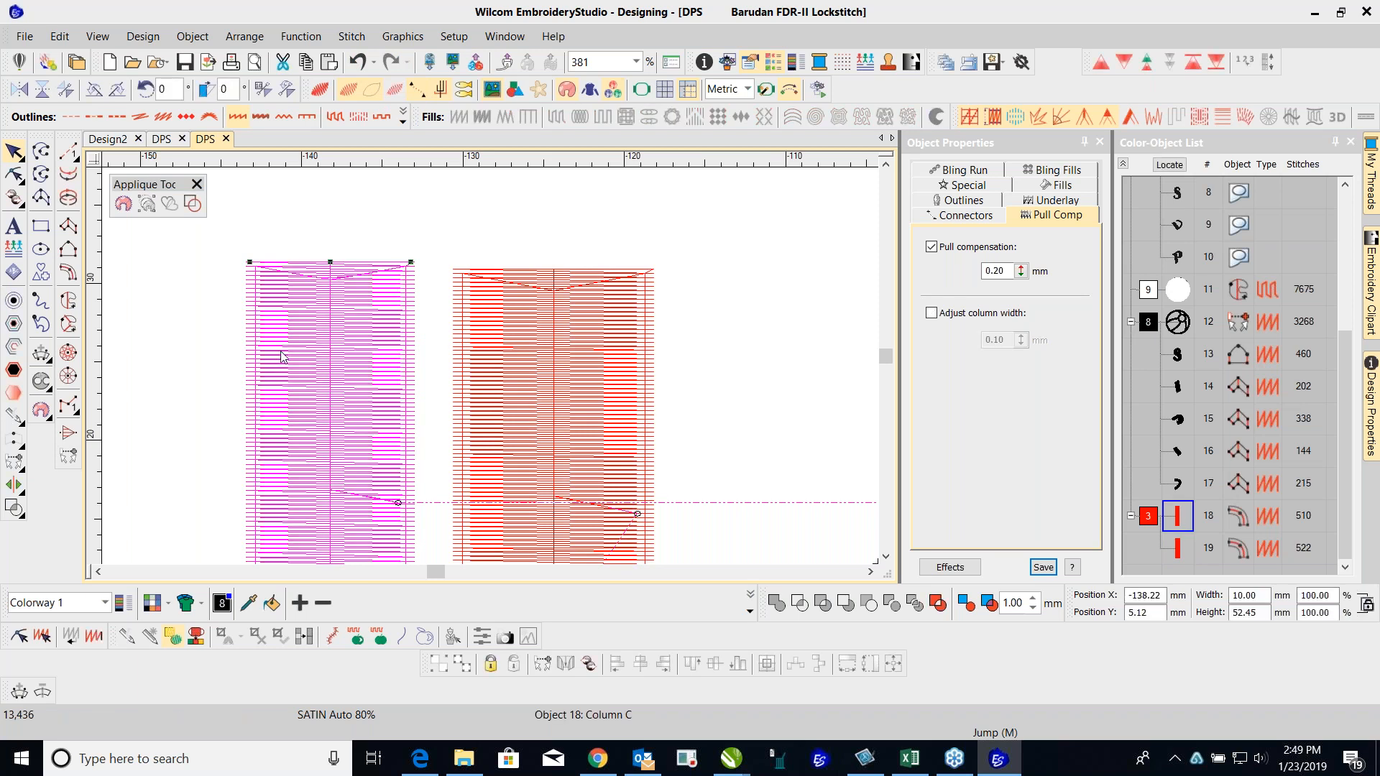
pyautogui.doubleClick(1006, 266)
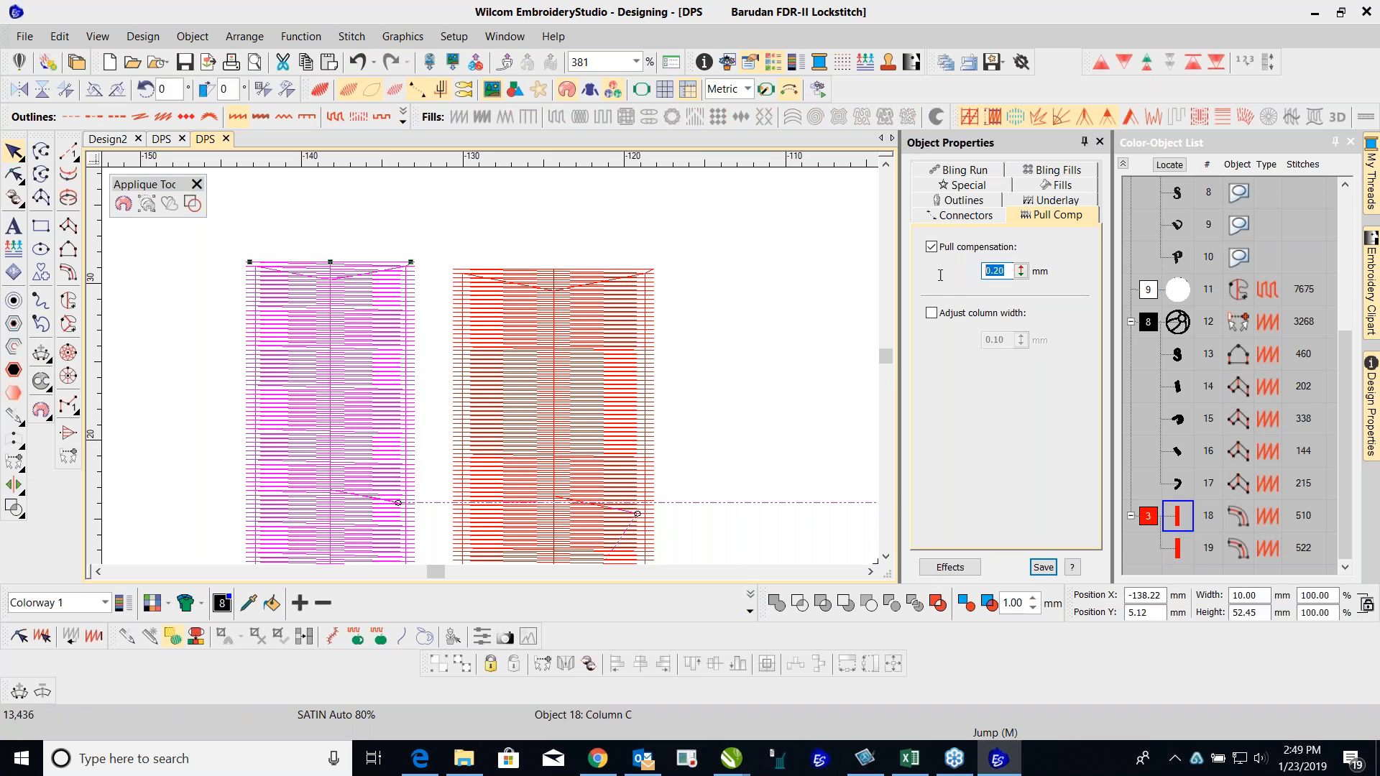
pyautogui.write('1.0')
pyautogui.press('Return')
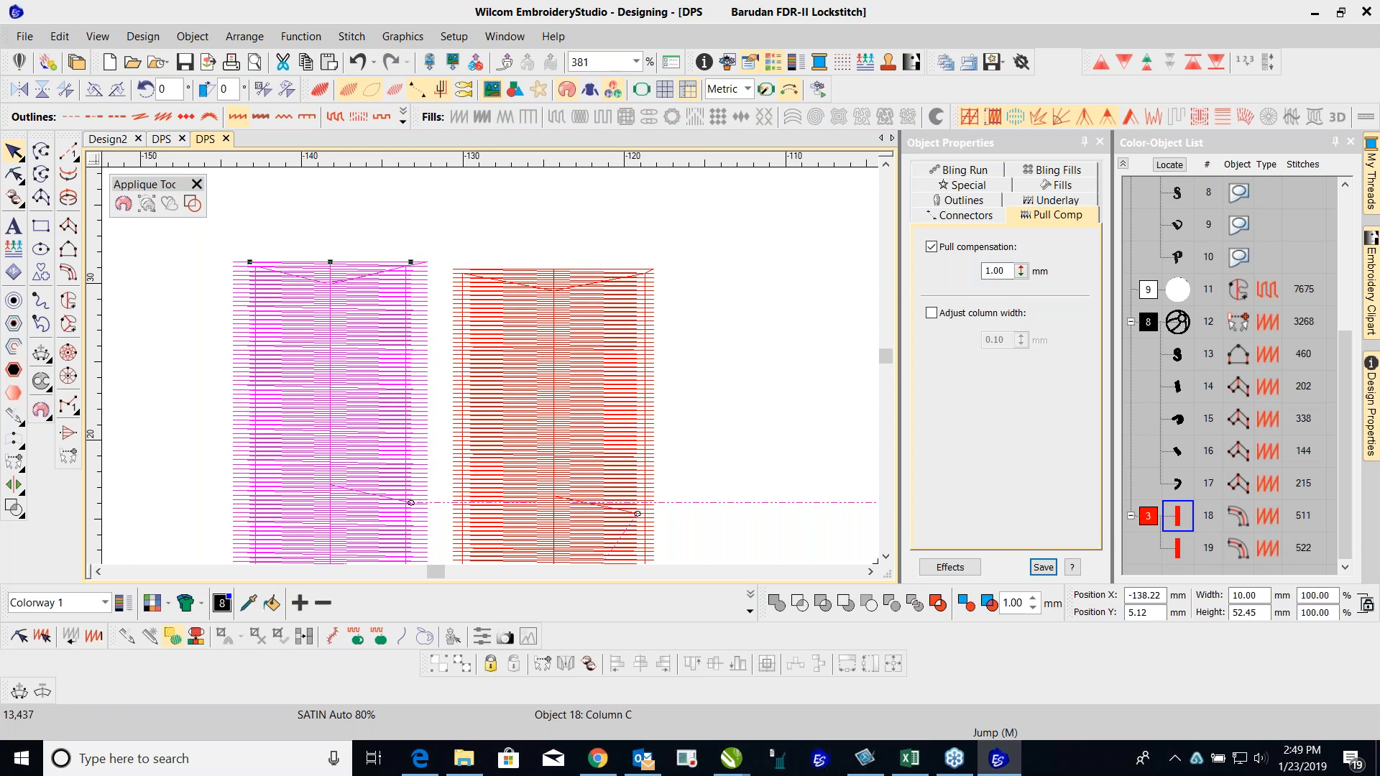
# Step: Compare the left column with and without the pull compensation change by undoing and redoing it, and check it against the right column
pyautogui.click(359, 62)
pyautogui.click(390, 62)
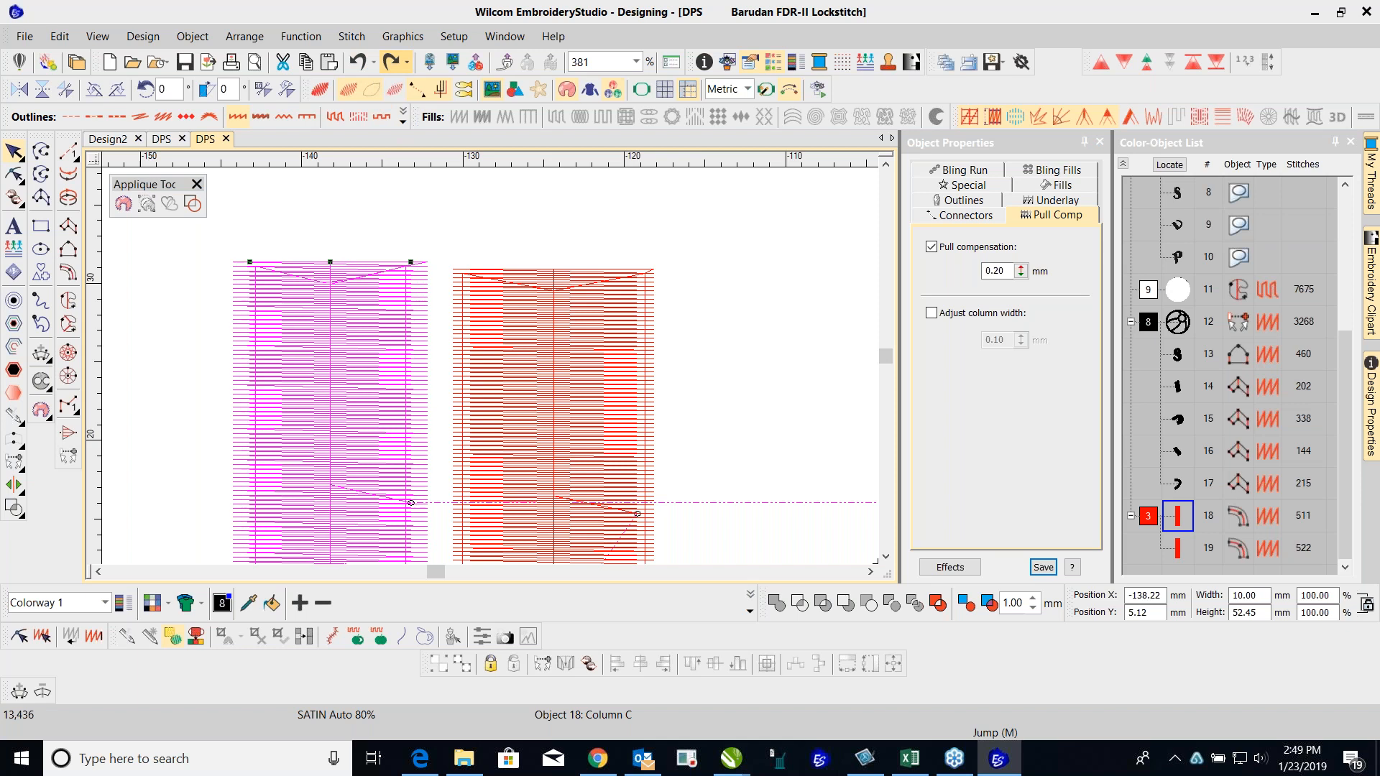
pyautogui.click(363, 62)
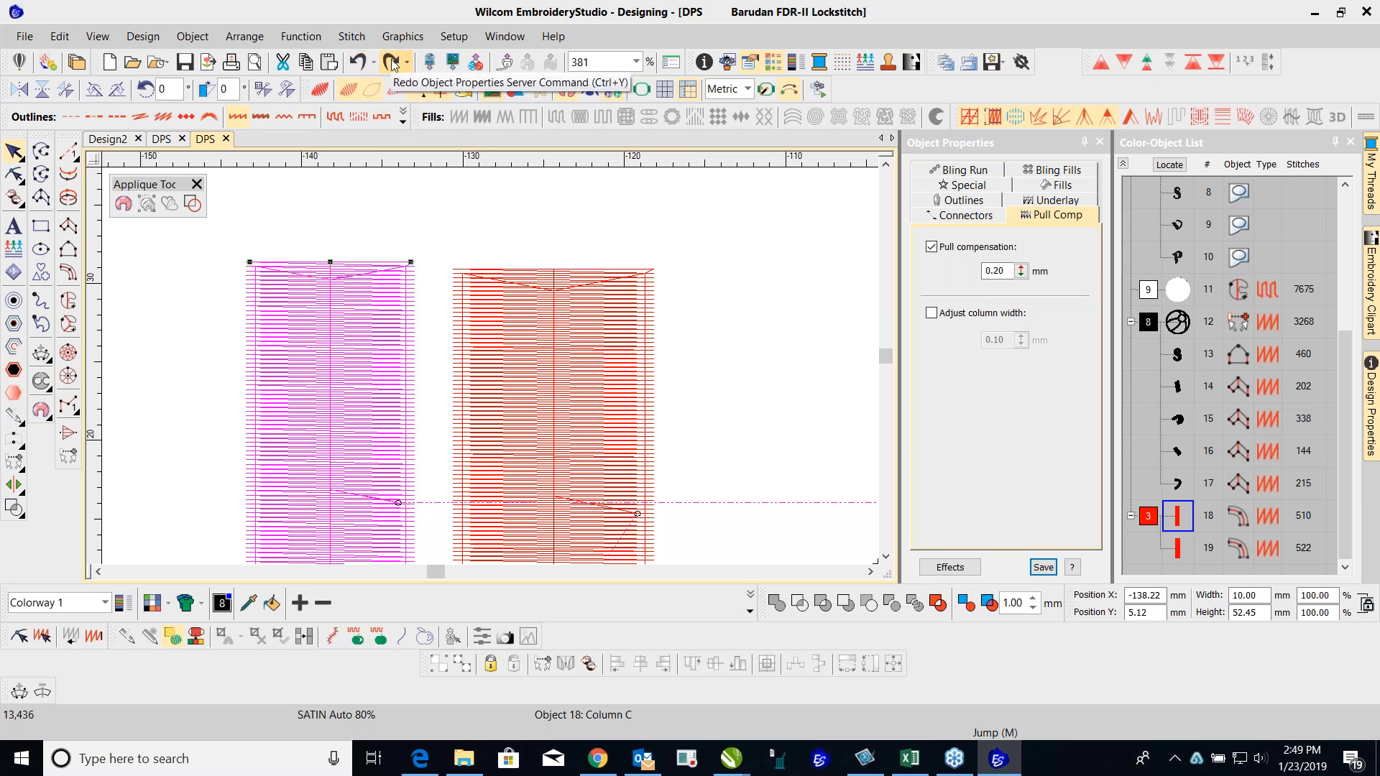
pyautogui.click(392, 63)
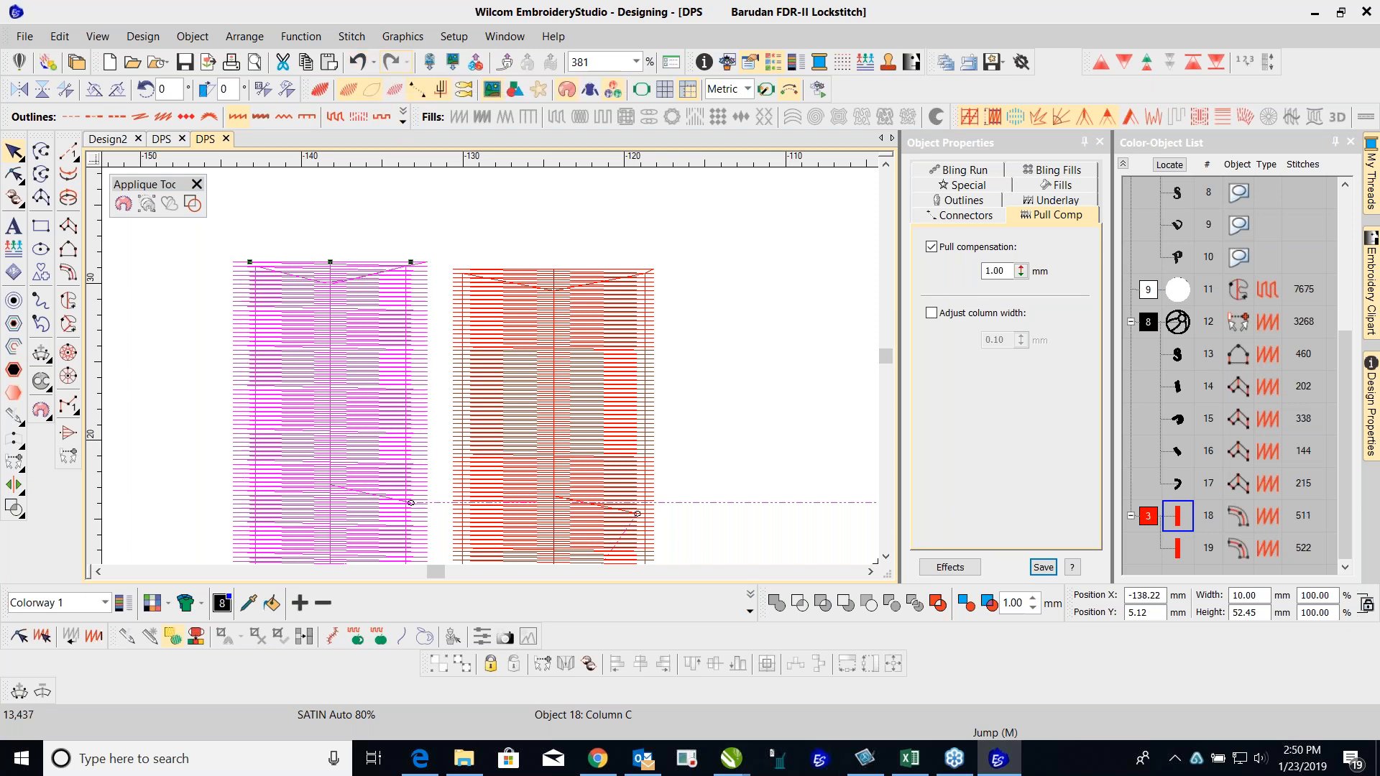
pyautogui.click(359, 63)
pyautogui.click(392, 63)
pyautogui.click(479, 309)
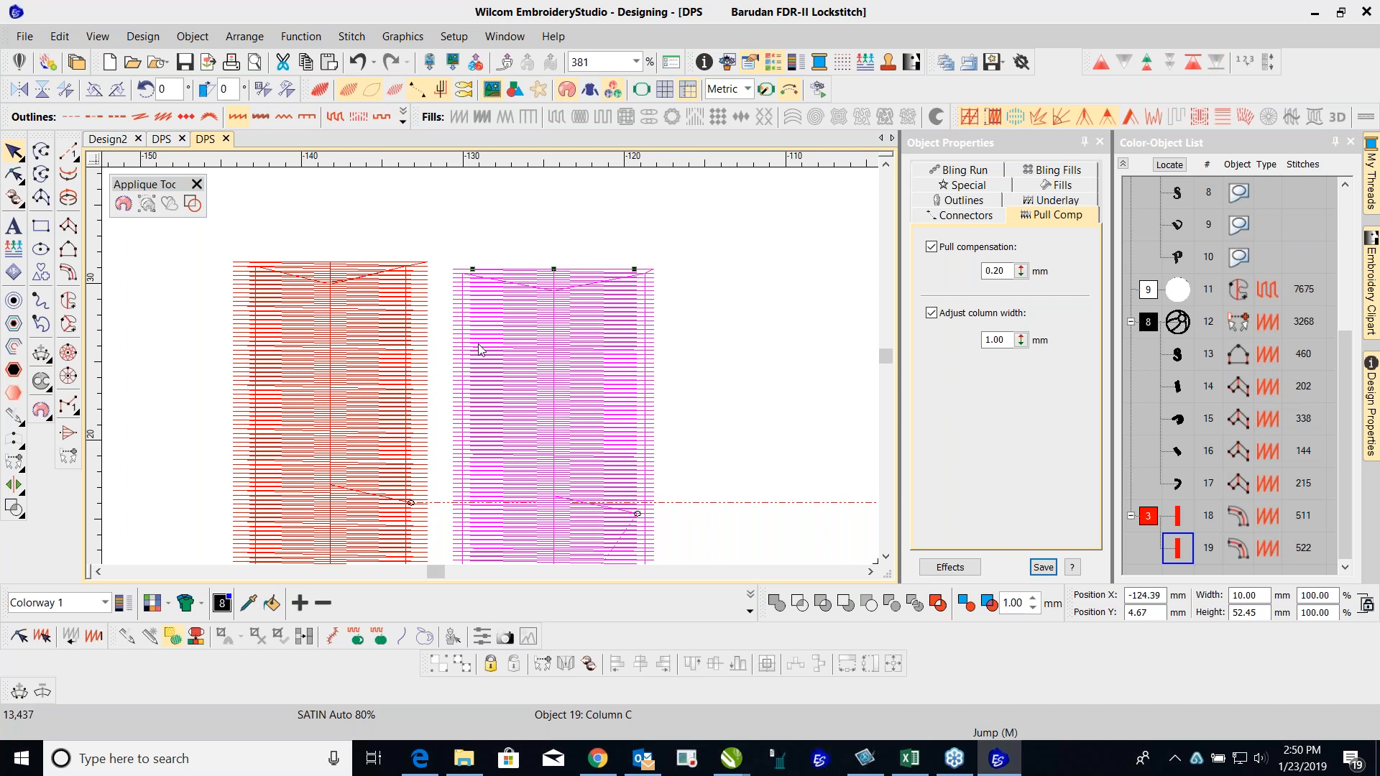
pyautogui.click(751, 262)
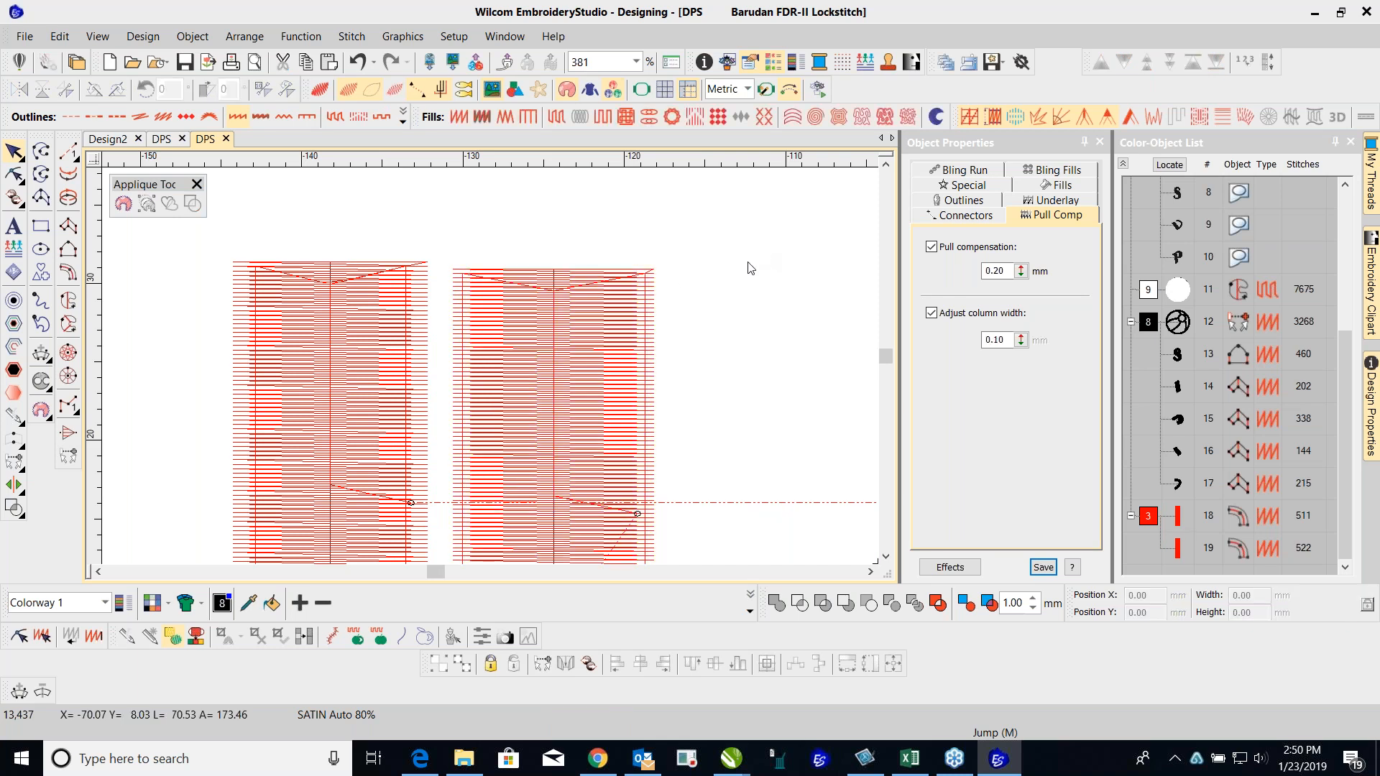
pyautogui.scroll(-1, 460, 305)
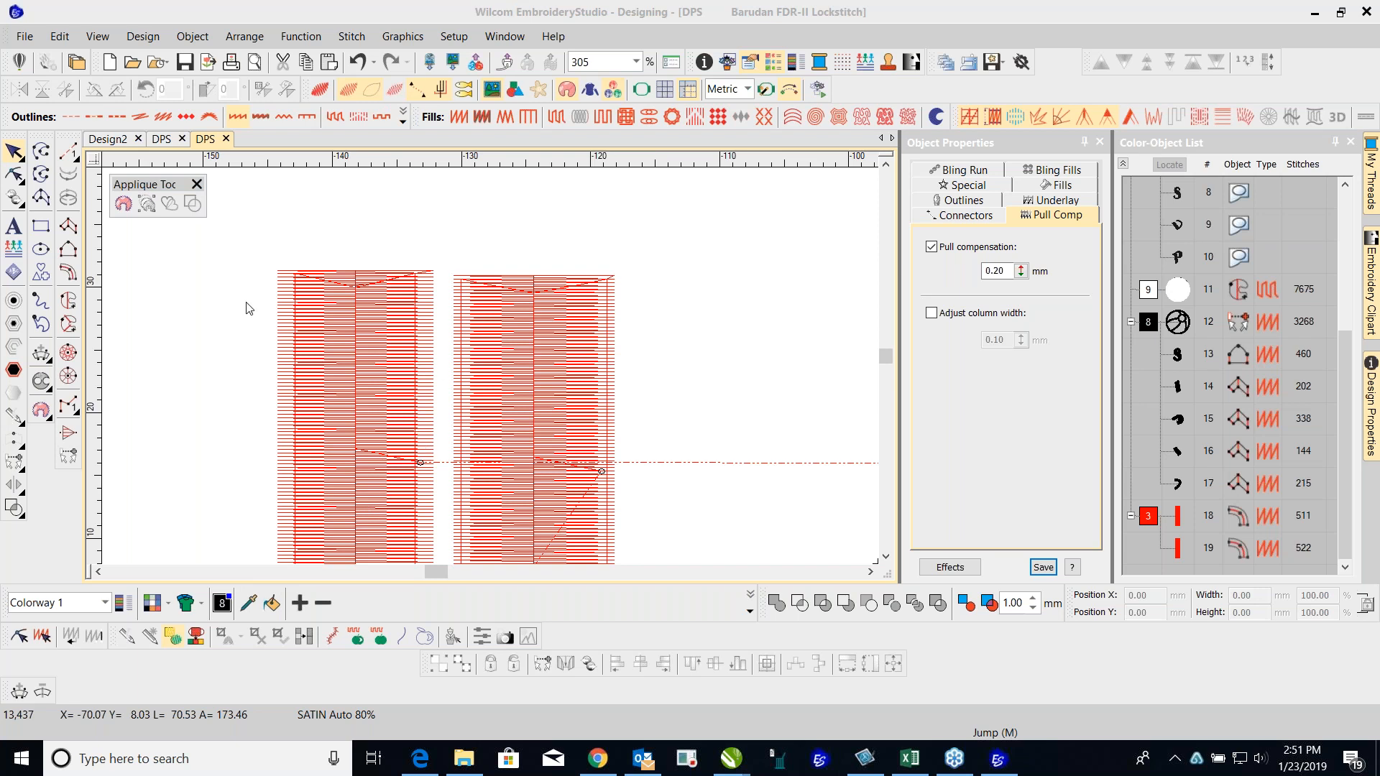
# Step: Examine the Auto Fabric settings, toggling Apply auto fabric and viewing the fabric list, and close them without applying
pyautogui.click(147, 37)
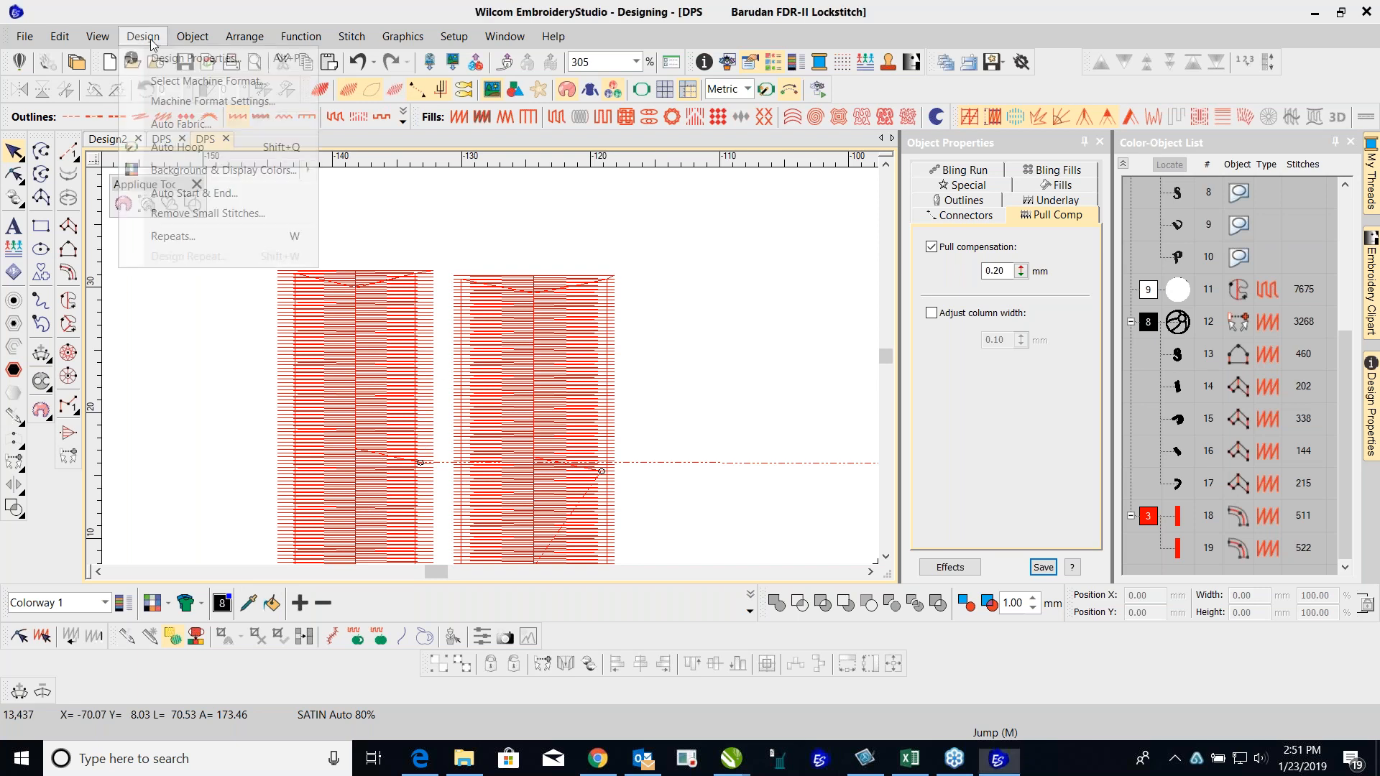
pyautogui.click(199, 133)
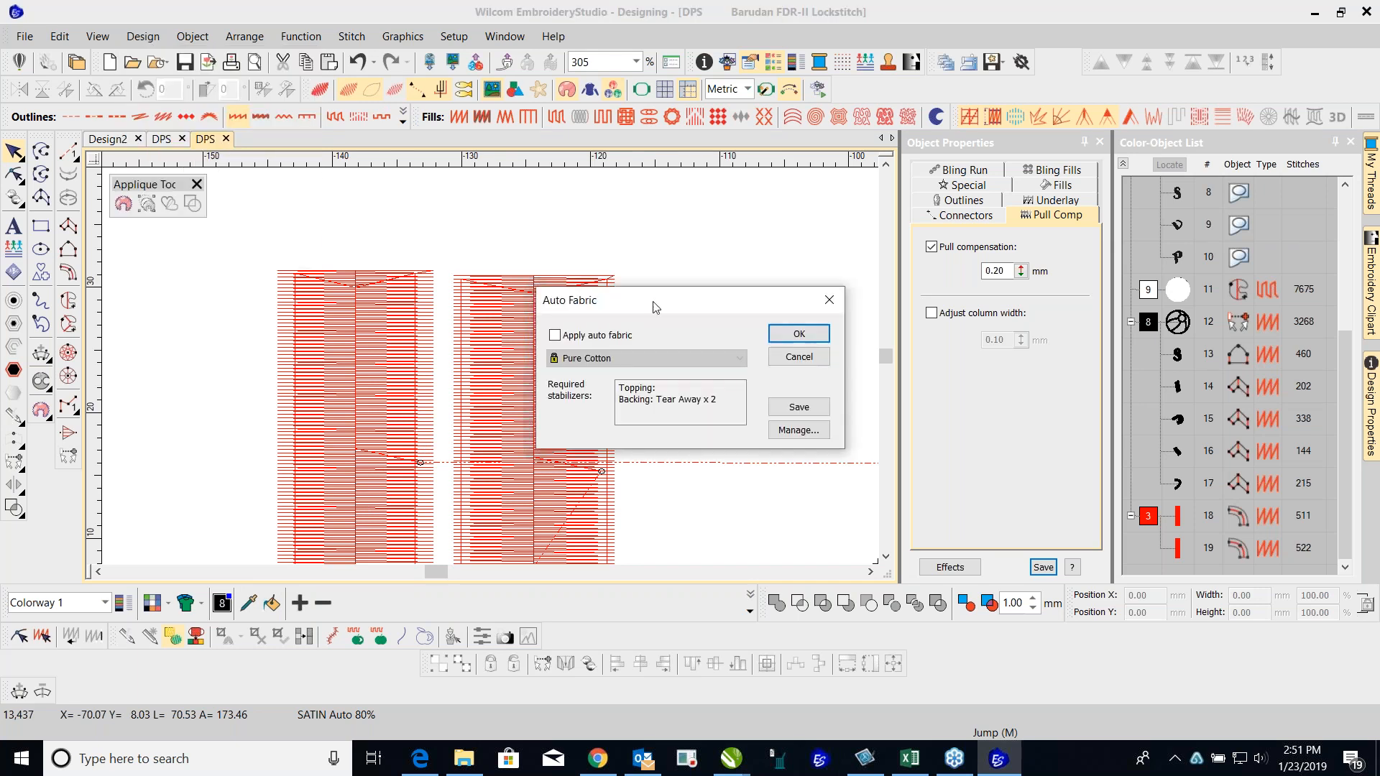
pyautogui.moveTo(658, 294); pyautogui.dragTo(905, 243)
pyautogui.click(804, 271)
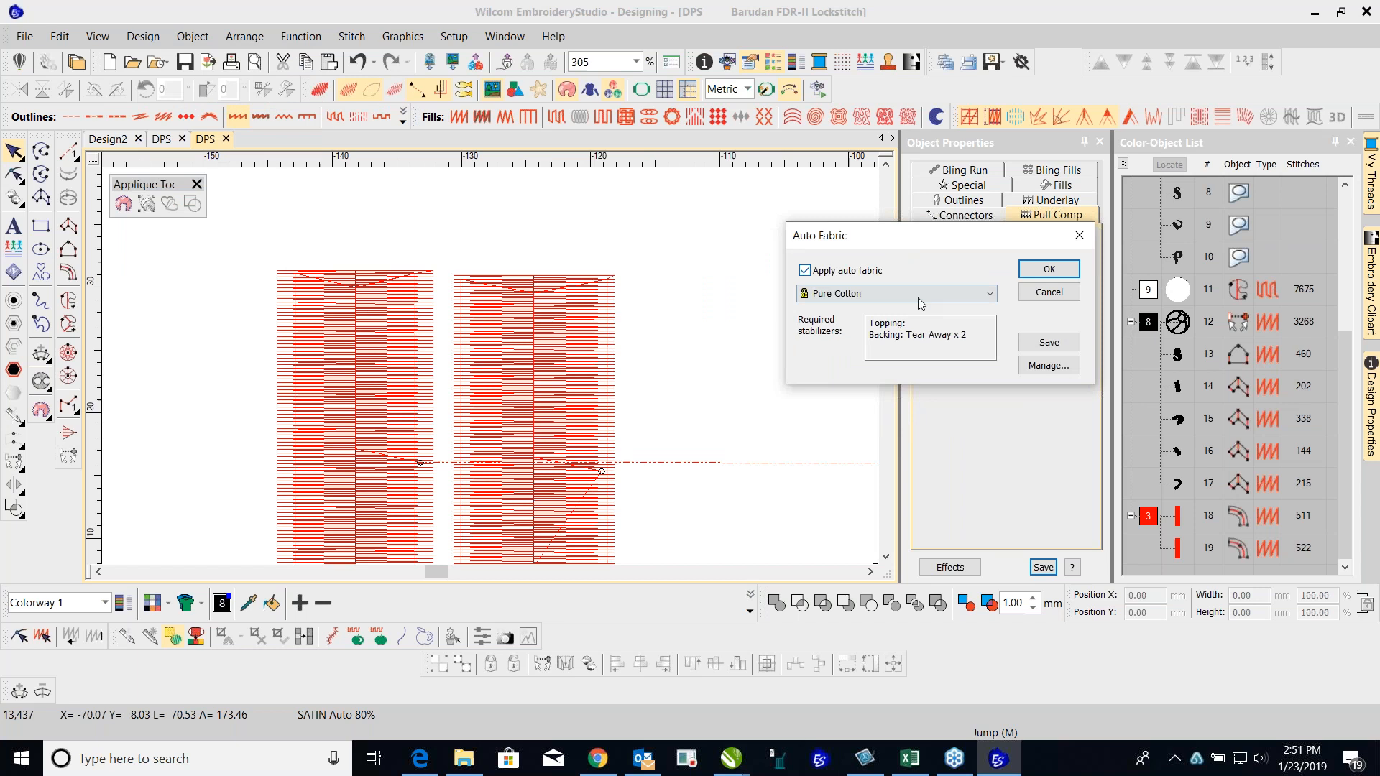
pyautogui.click(990, 295)
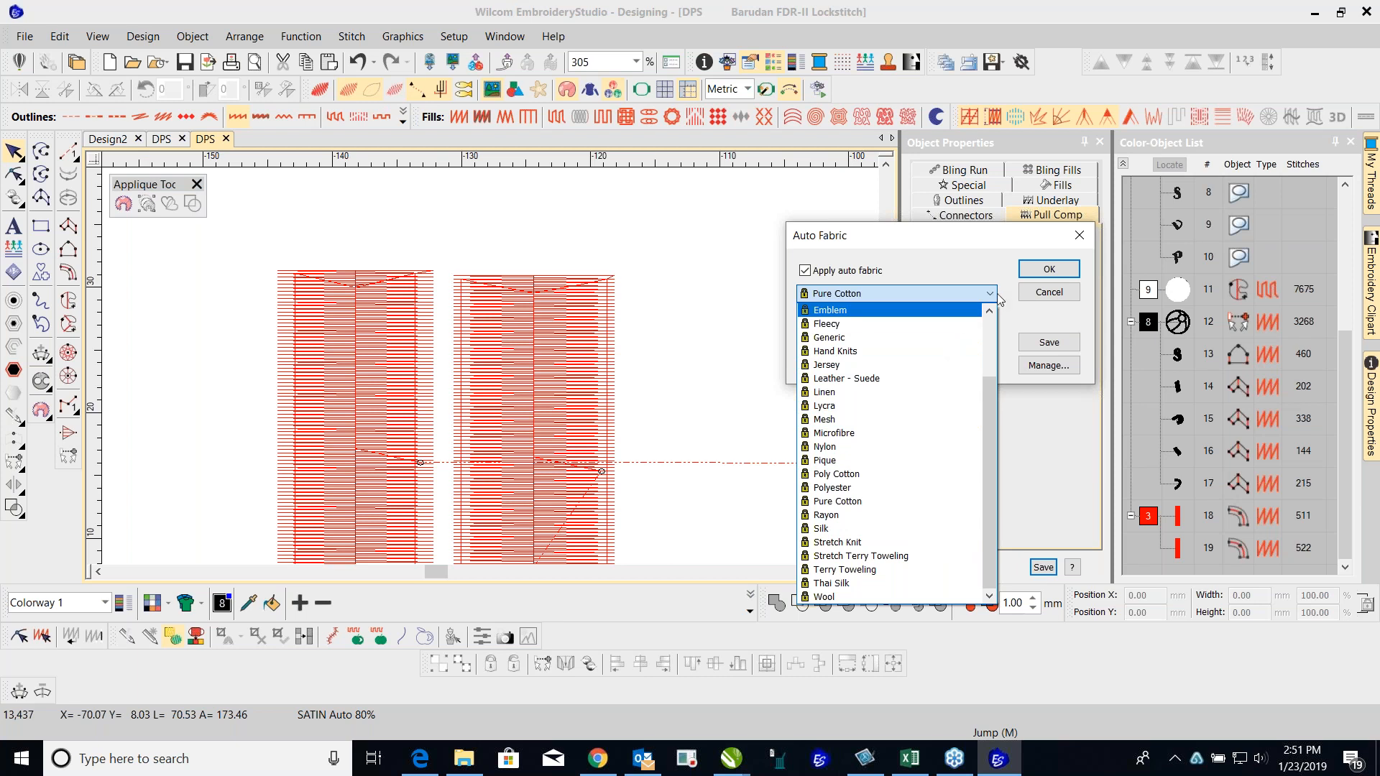
pyautogui.click(806, 271)
pyautogui.click(806, 271)
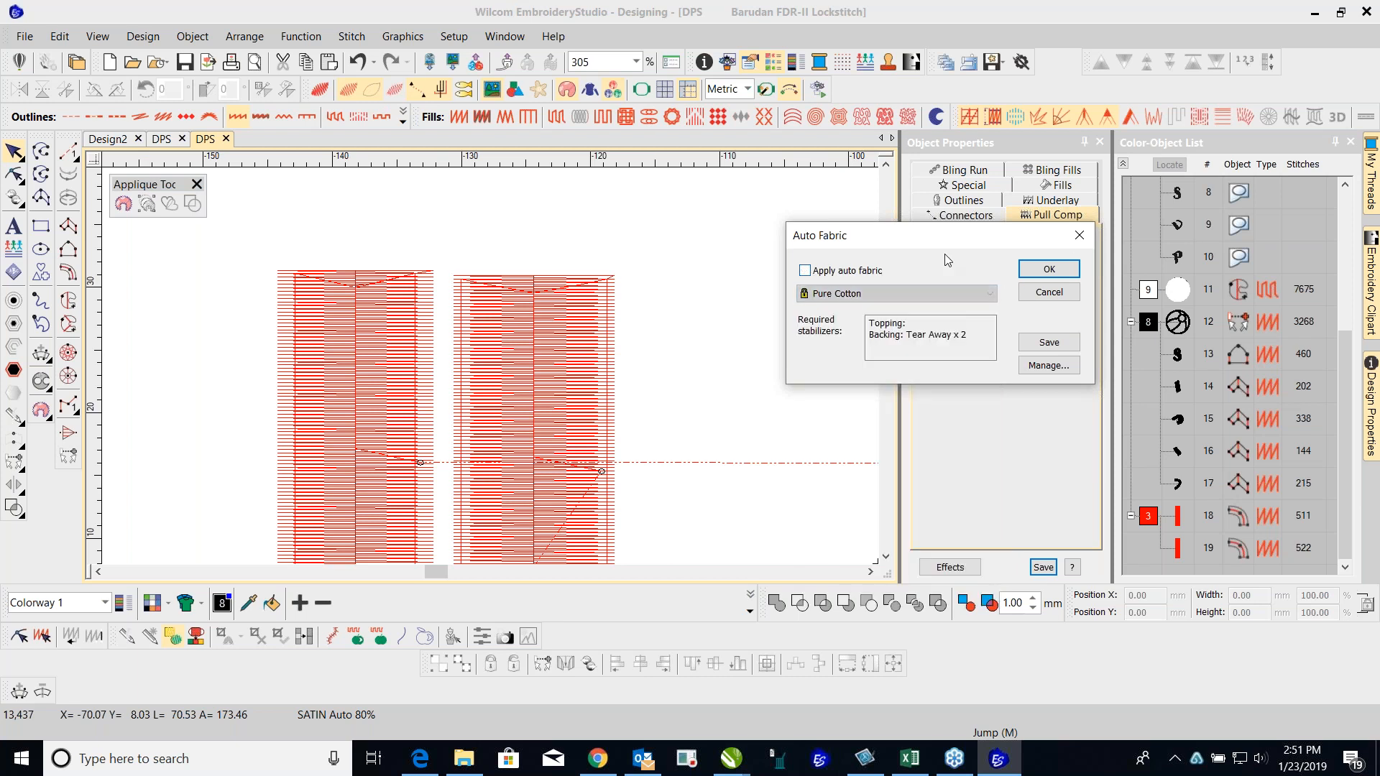
pyautogui.click(1080, 235)
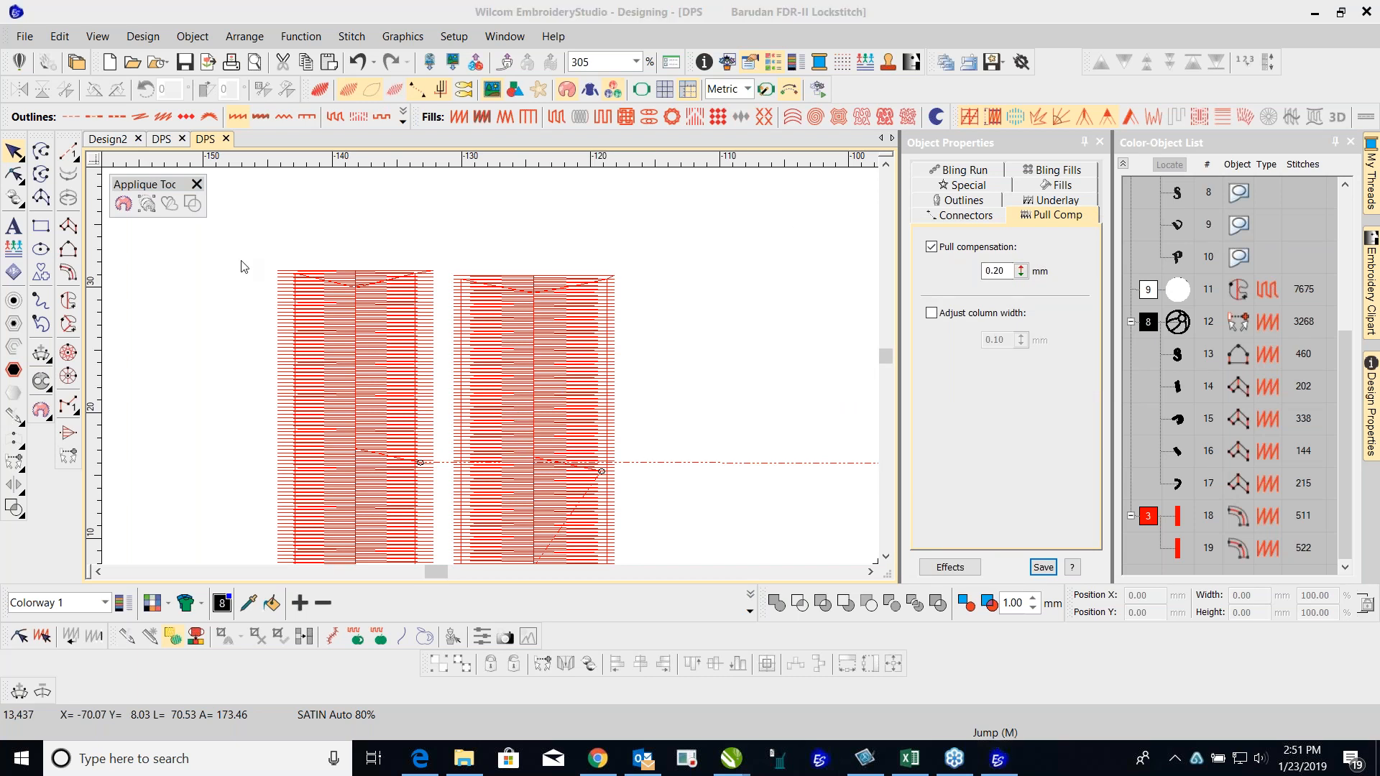
# Step: Examine the Use auto fabric option and its fabric choices for a new design from the Normal template, without creating a design
pyautogui.click(25, 38)
pyautogui.click(25, 39)
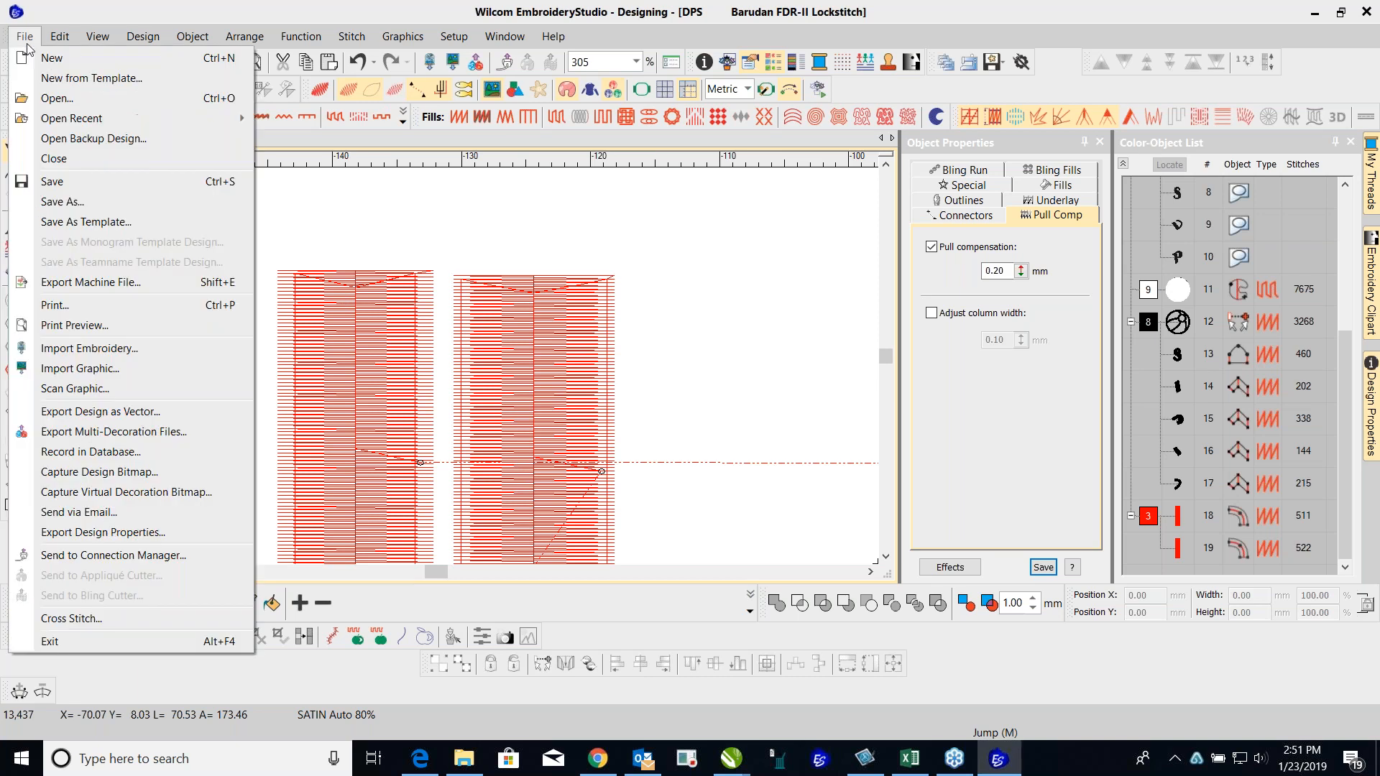
pyautogui.click(84, 80)
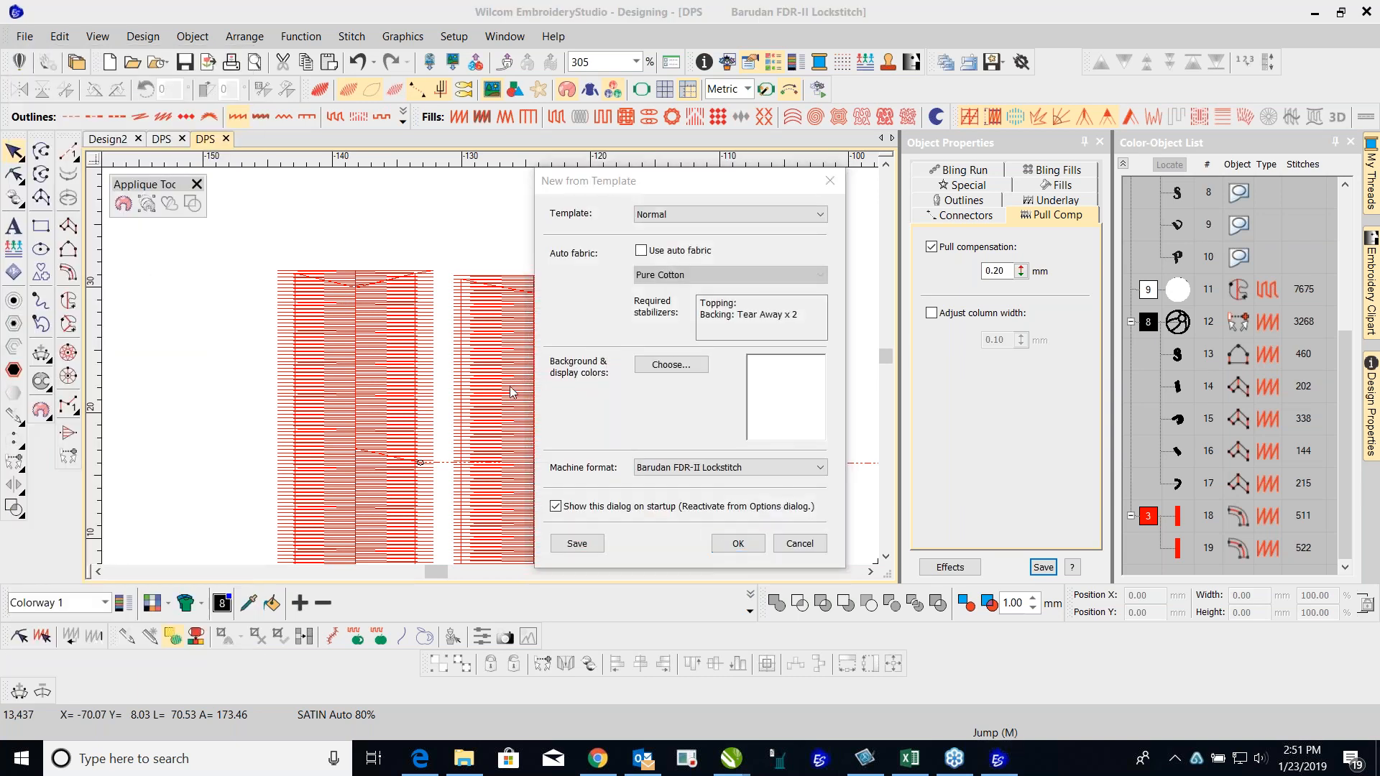
pyautogui.click(640, 251)
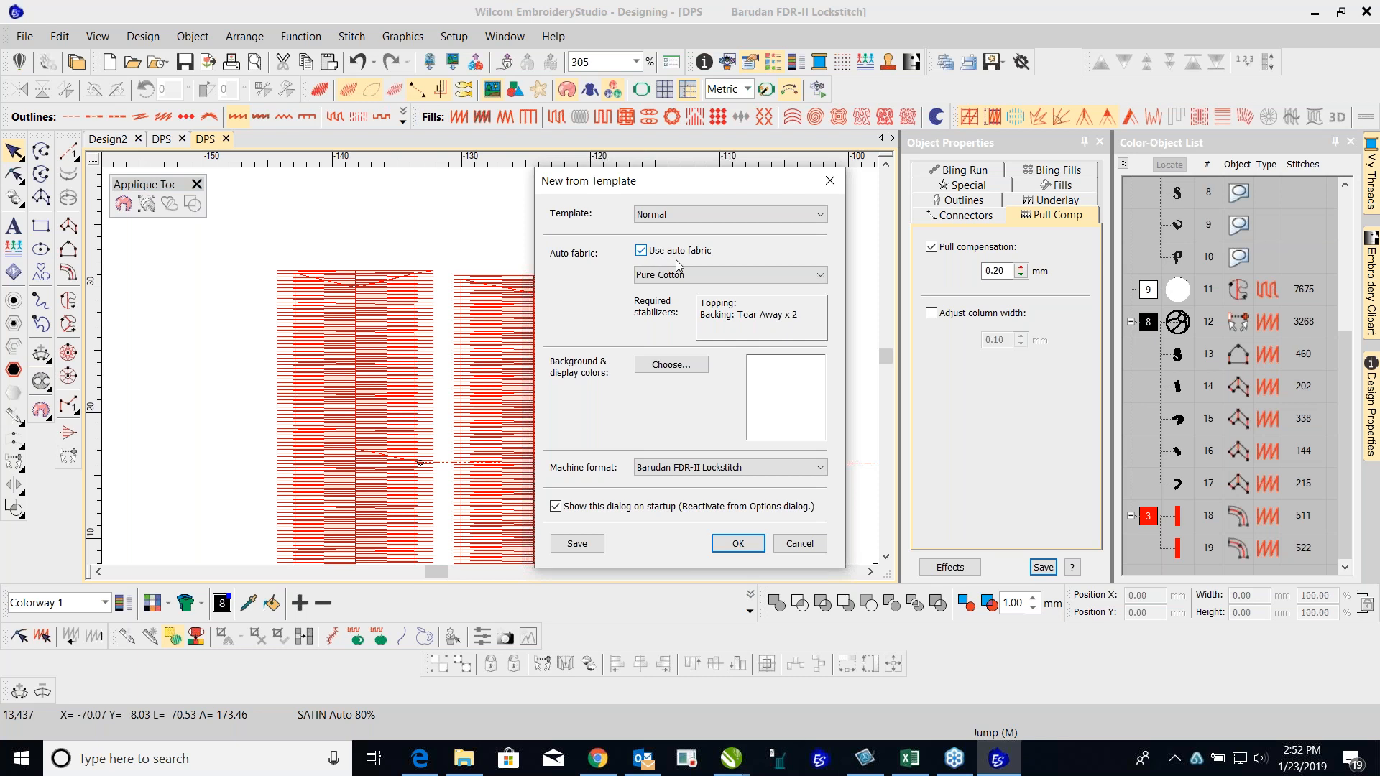
pyautogui.click(821, 277)
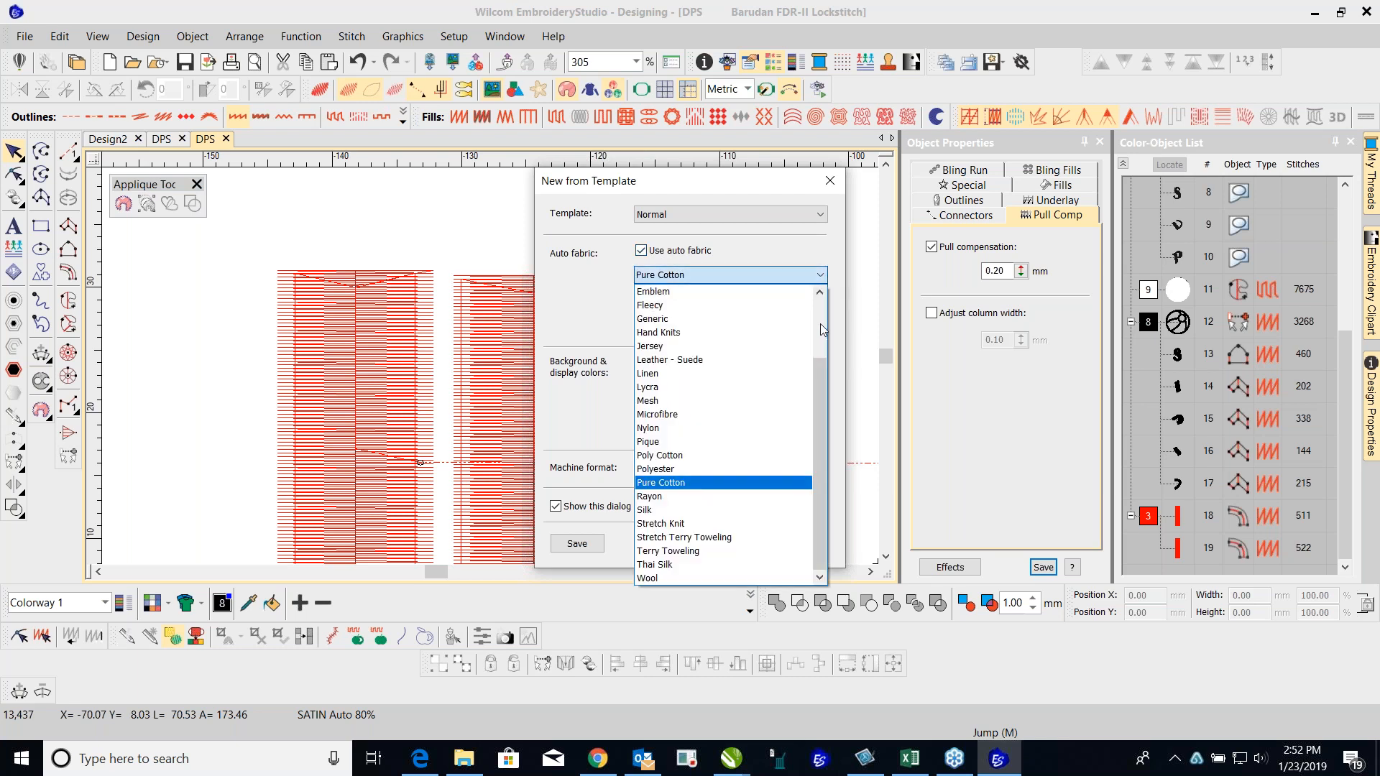
pyautogui.moveTo(823, 381); pyautogui.dragTo(824, 280)
pyautogui.click(829, 254)
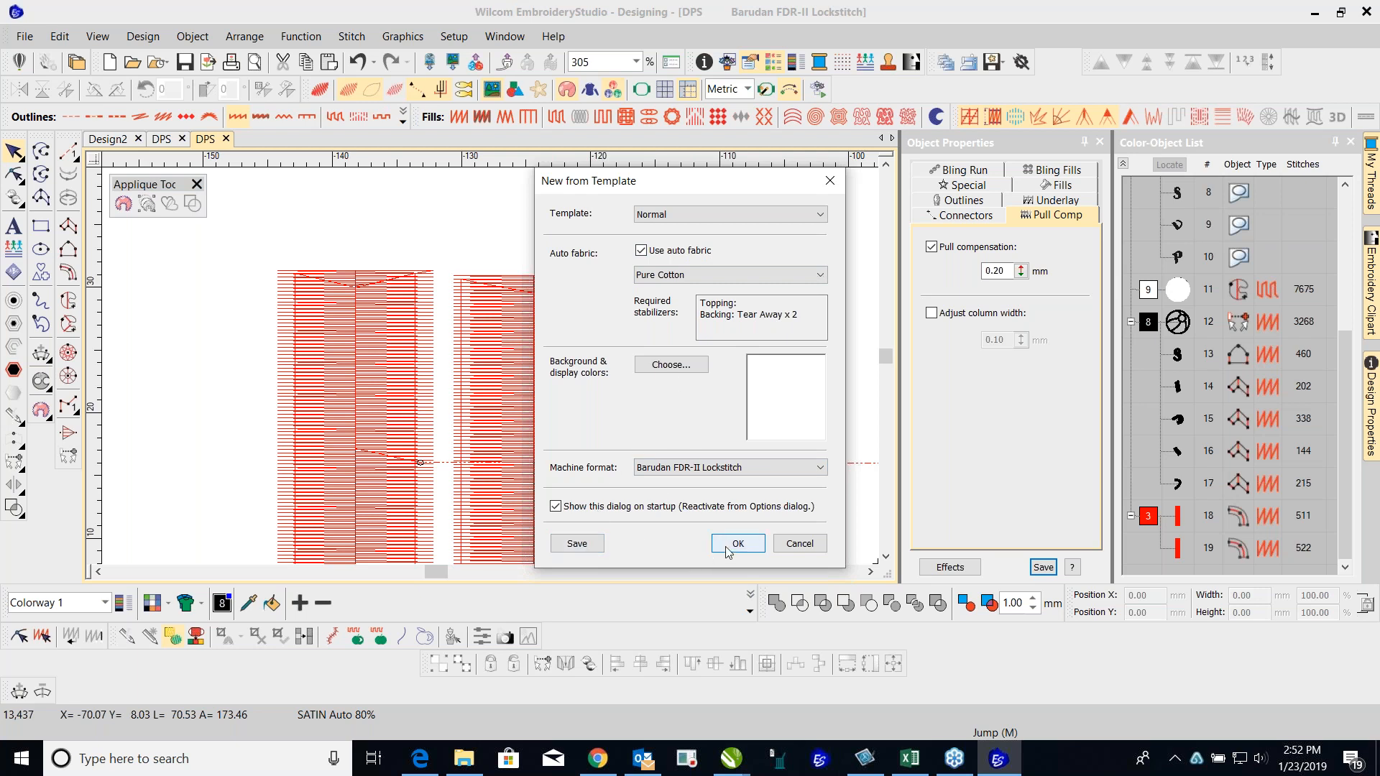
pyautogui.click(828, 184)
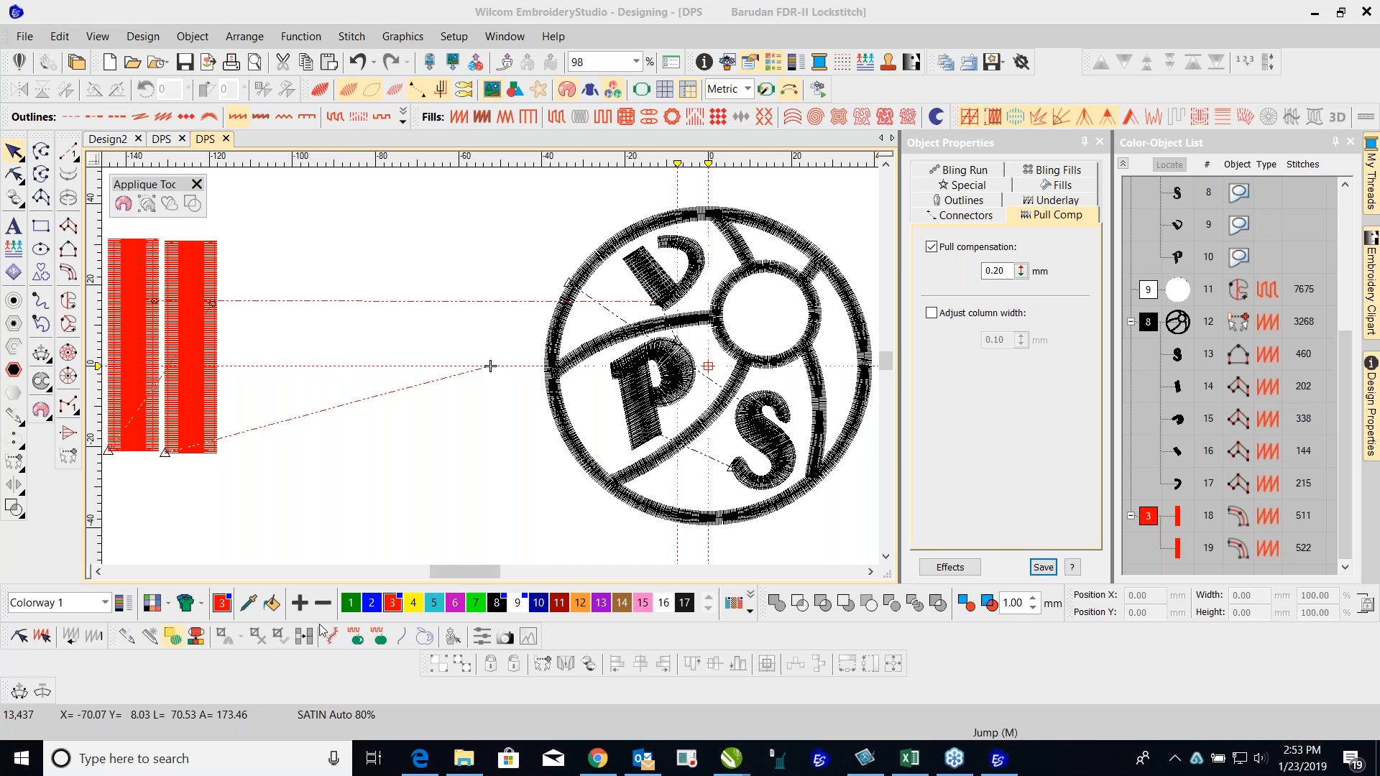
# Step: Undock the Auto-Digitizing Tools toolbar, float it over the workspace, and check its entry in the list of toolbars
pyautogui.moveTo(113, 635); pyautogui.dragTo(824, 467)
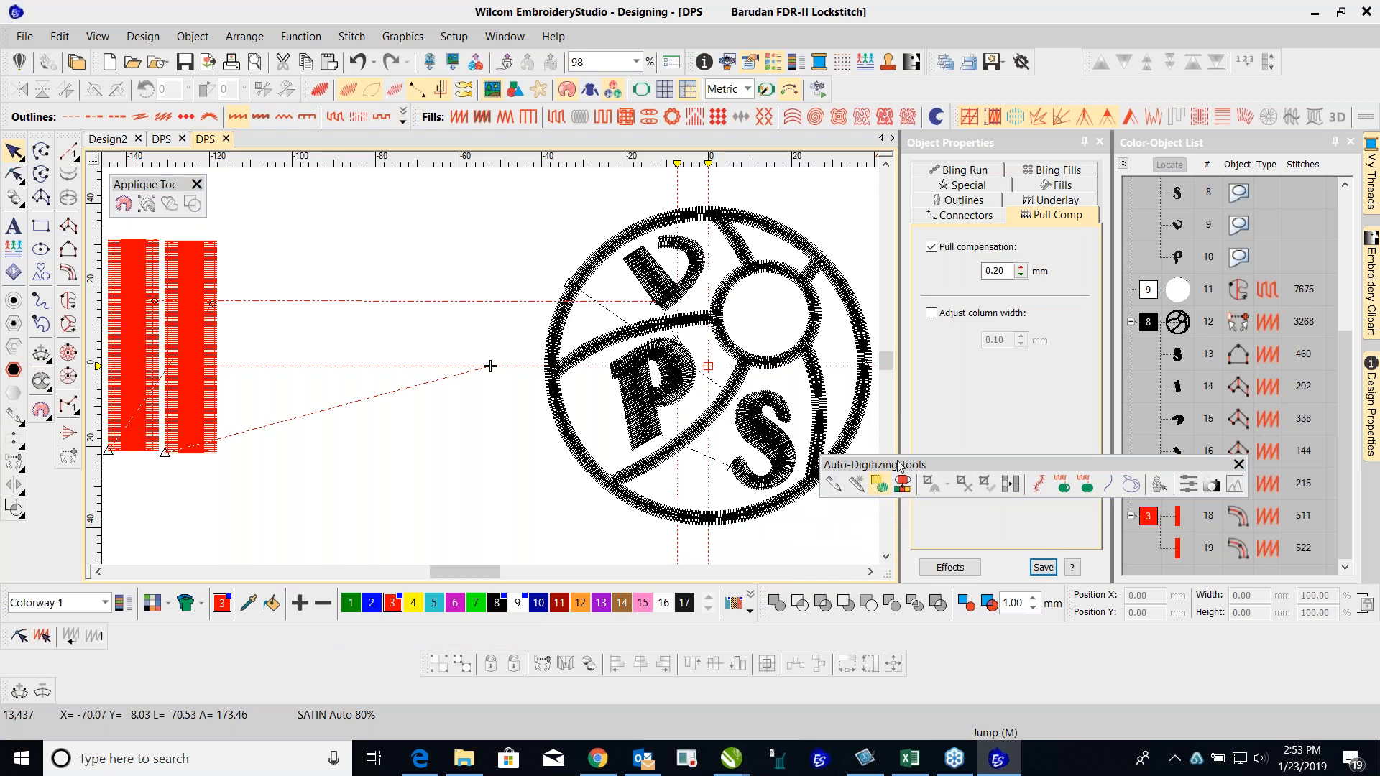
pyautogui.rightClick(1299, 75)
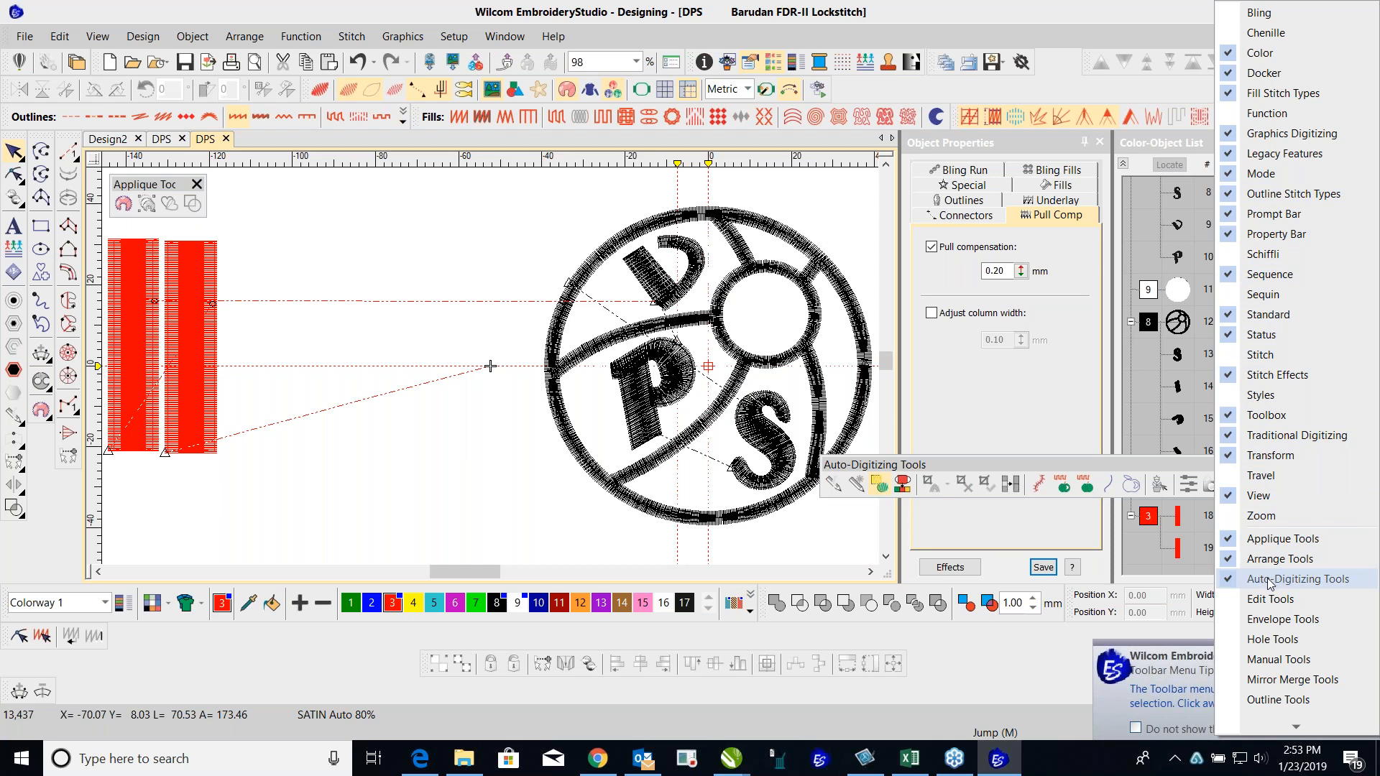
pyautogui.click(859, 208)
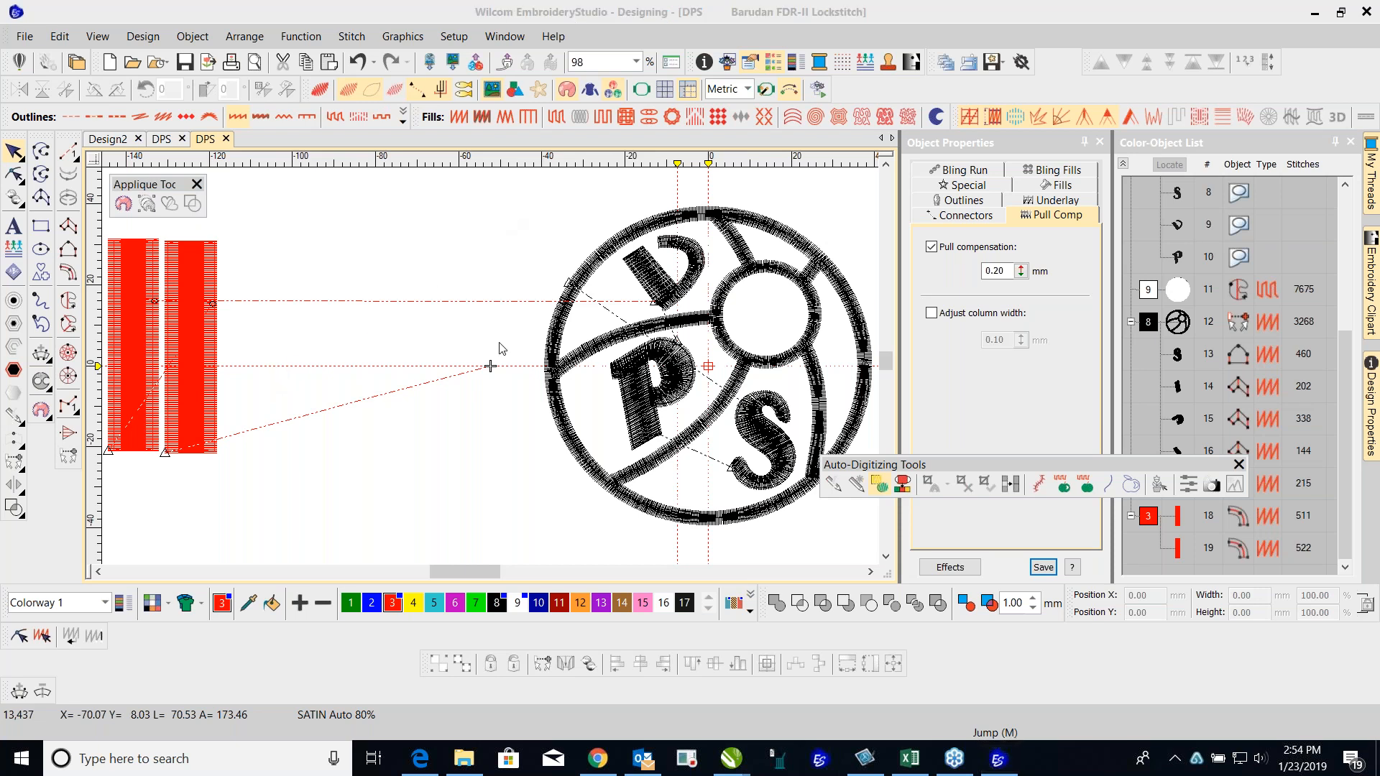
pyautogui.click(339, 232)
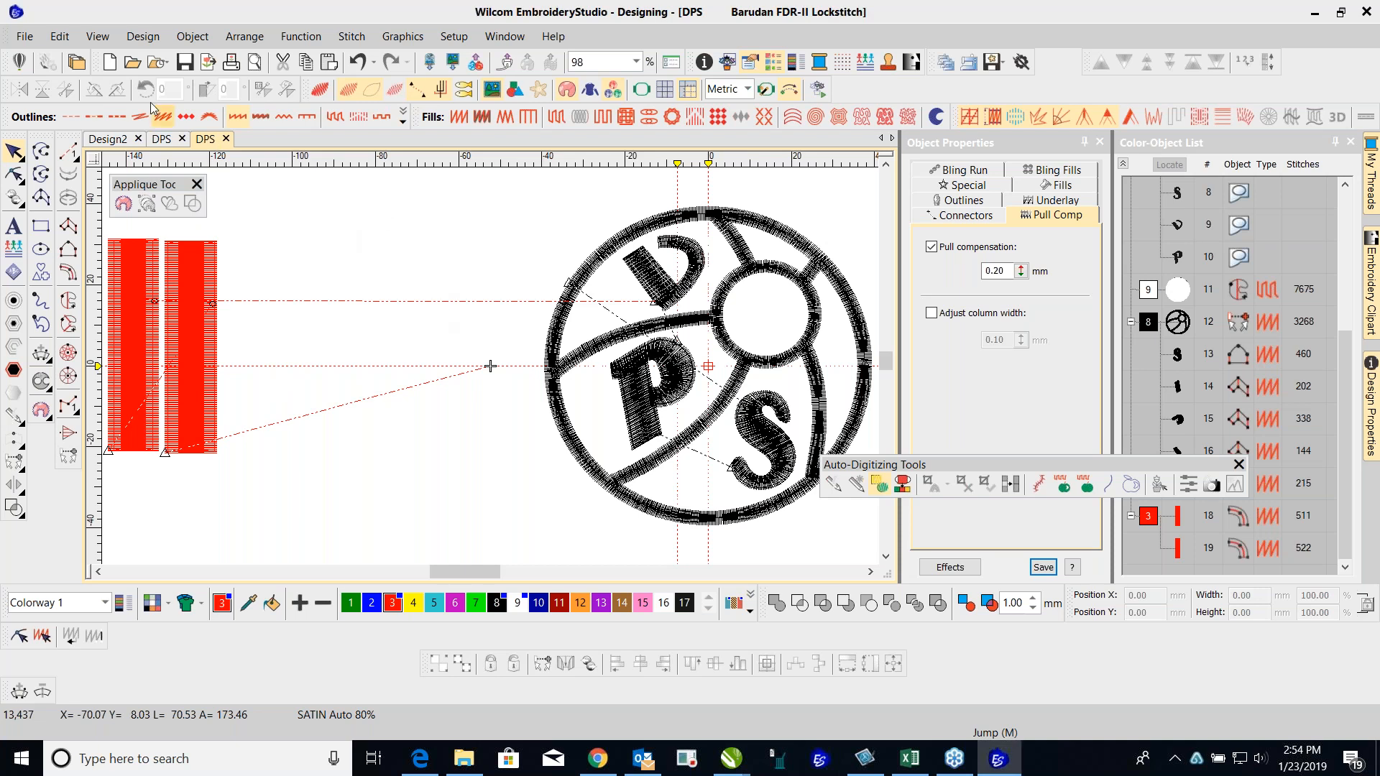
# Step: Open the Tajima (*.DST) design DPS from the Online Designs folder, checking its Objects / outlines and Auto connectors recognition options first
pyautogui.click(29, 38)
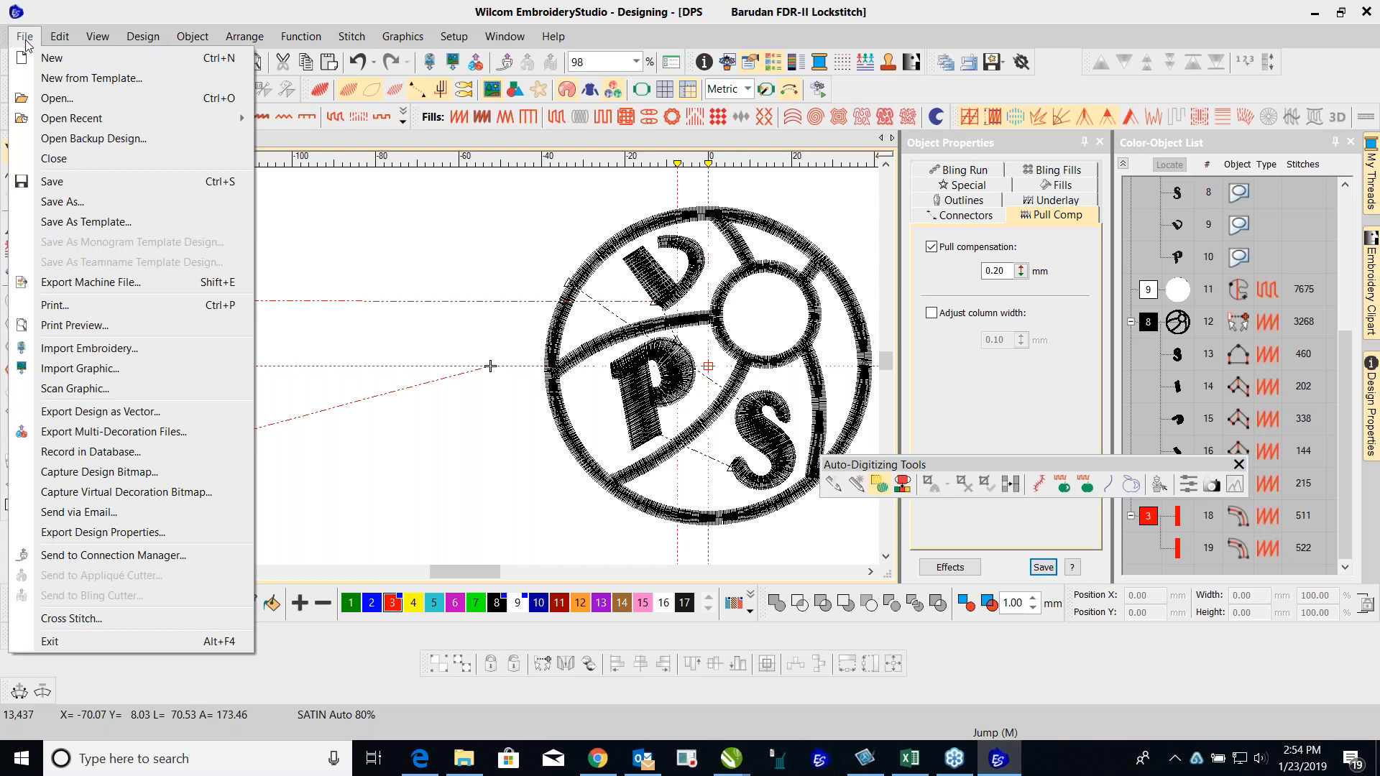
pyautogui.click(43, 98)
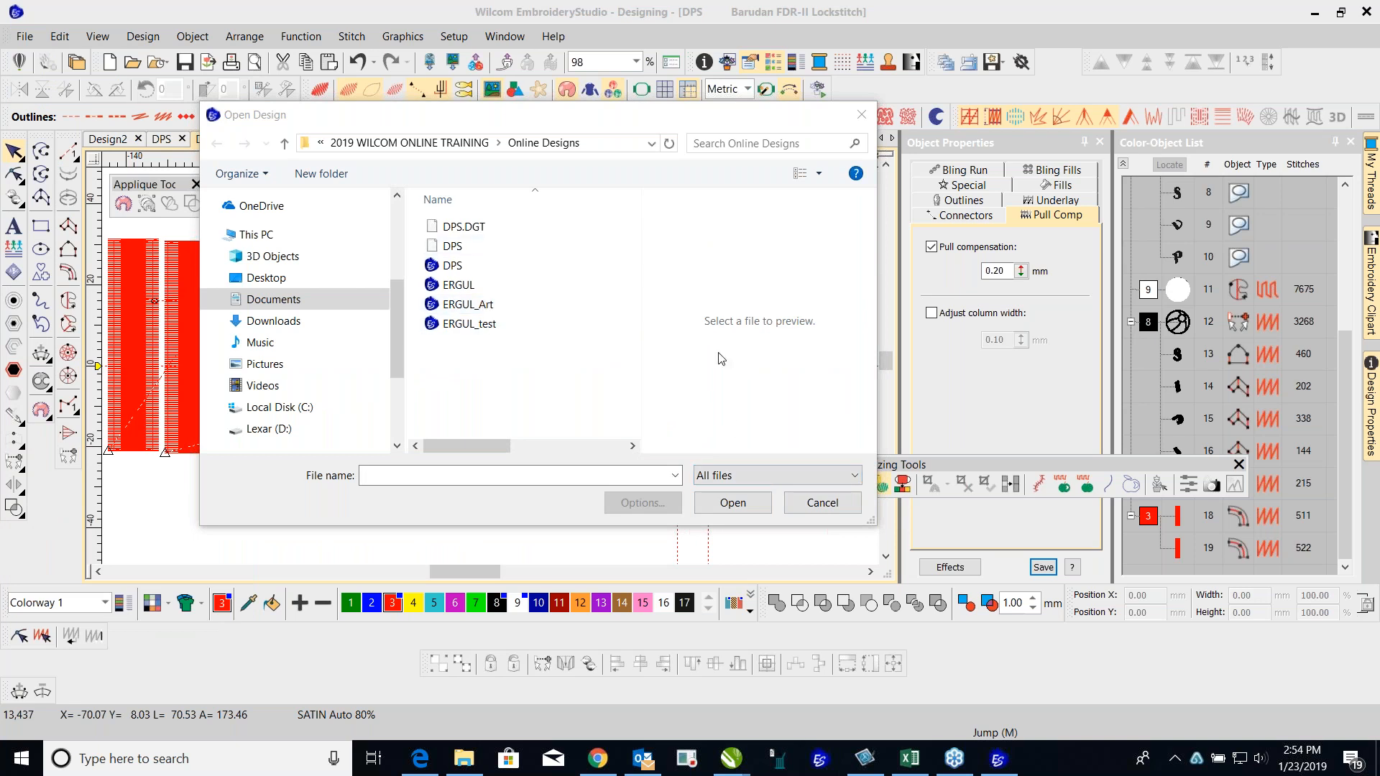
pyautogui.click(858, 476)
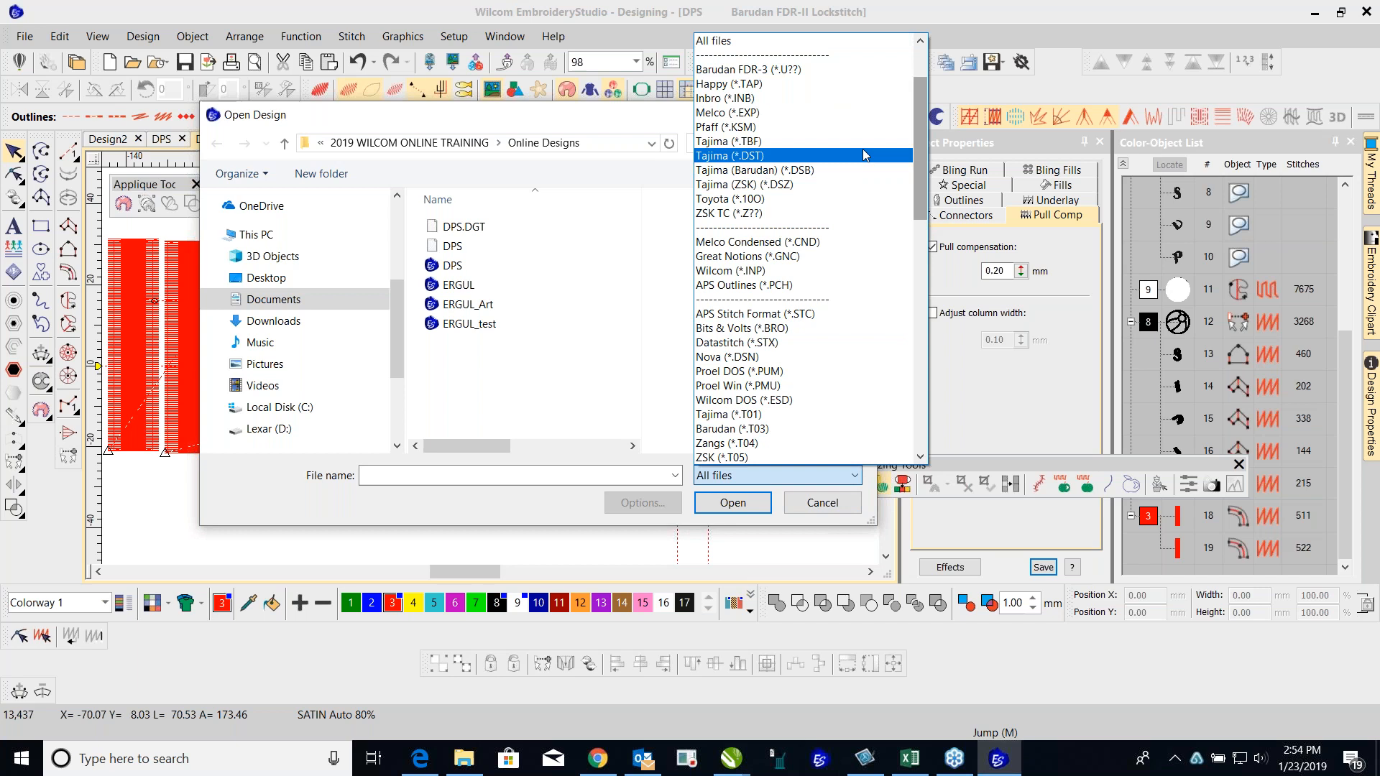
pyautogui.click(844, 157)
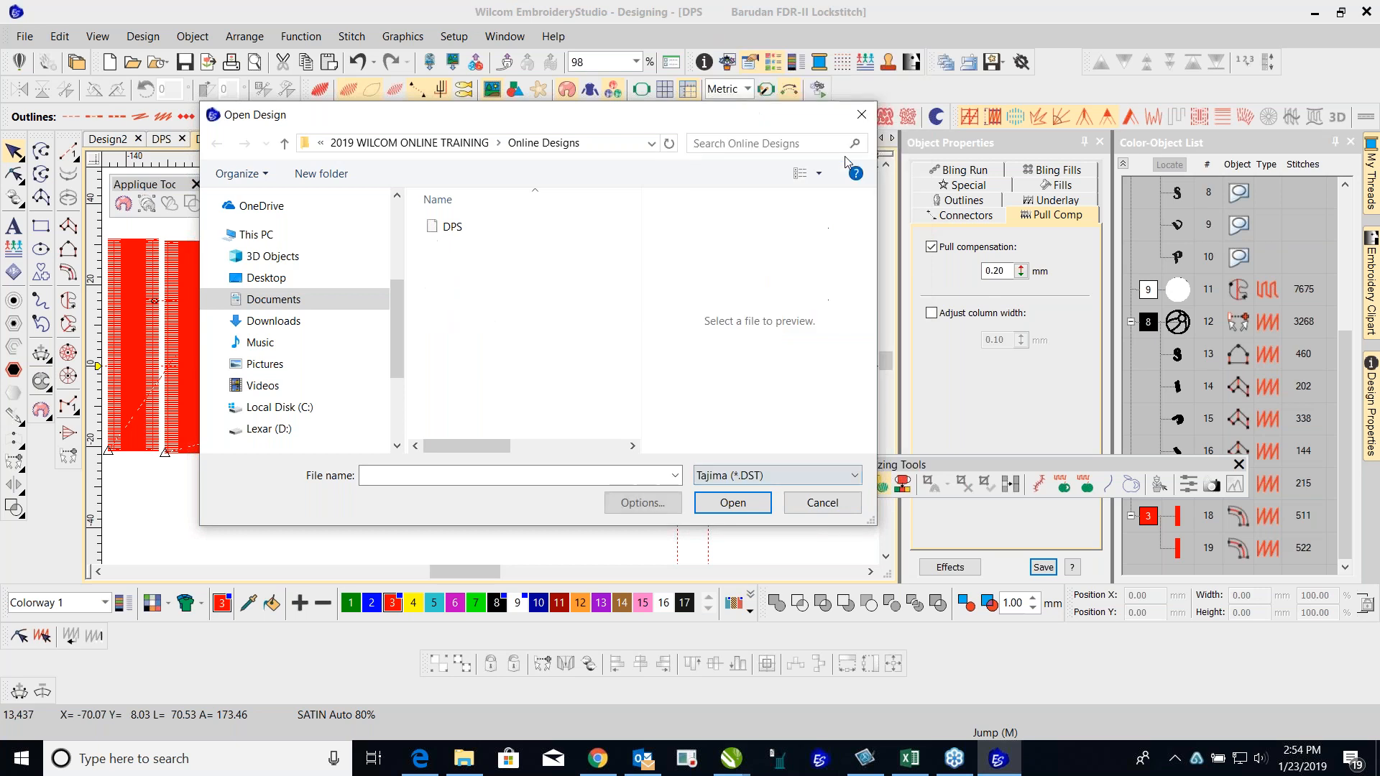
pyautogui.click(460, 227)
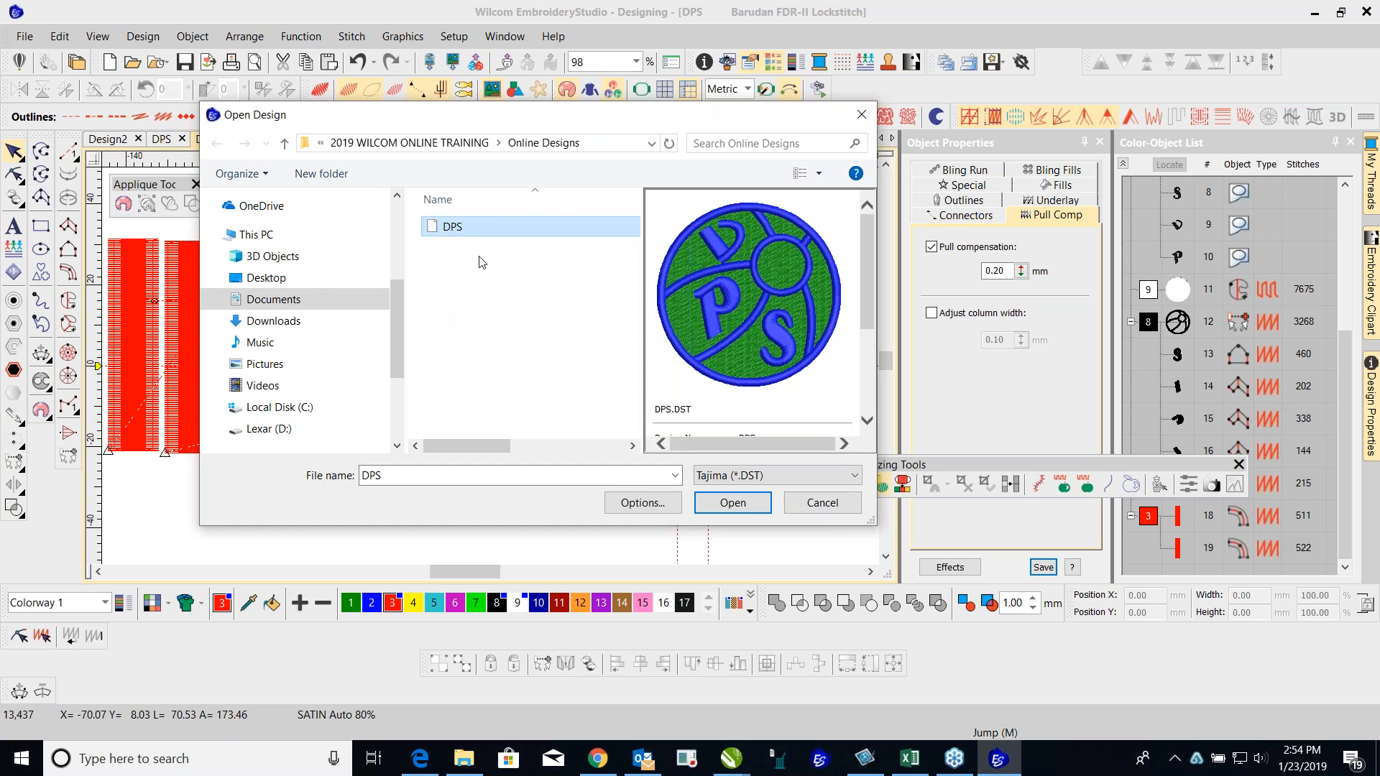
pyautogui.click(632, 505)
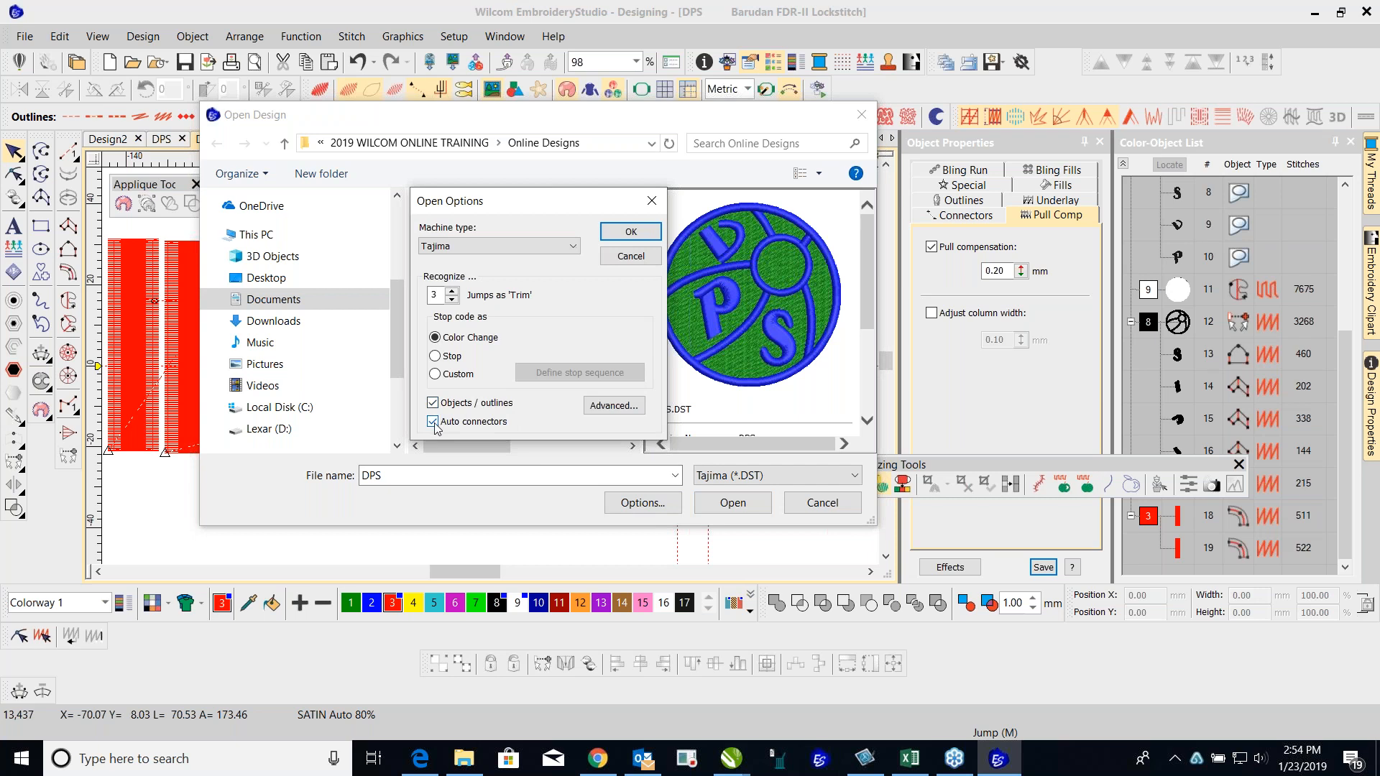
pyautogui.click(630, 232)
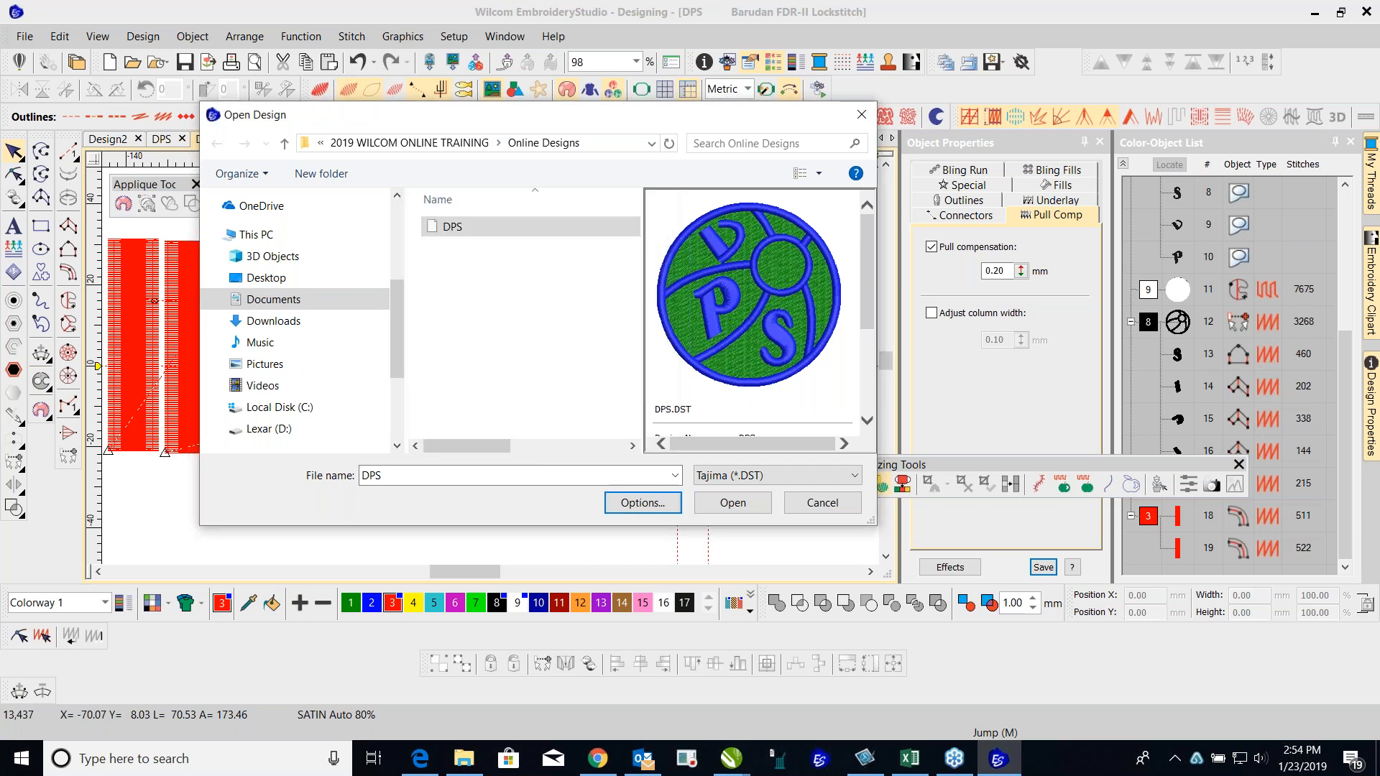
pyautogui.click(731, 505)
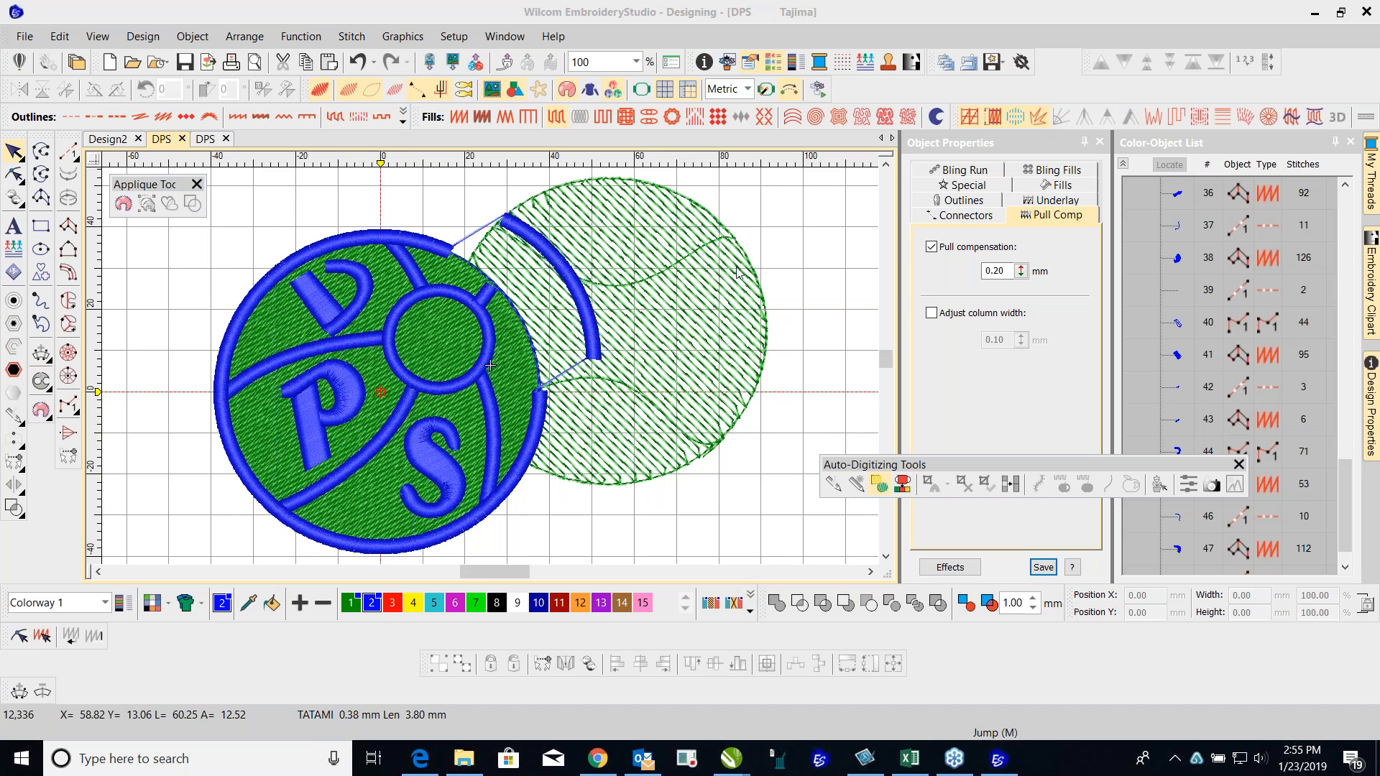
# Step: Examine the Save TBF/DST file icon option for exporting DPS as a Tajima (*.DST) machine file, and close without exporting
pyautogui.click(28, 40)
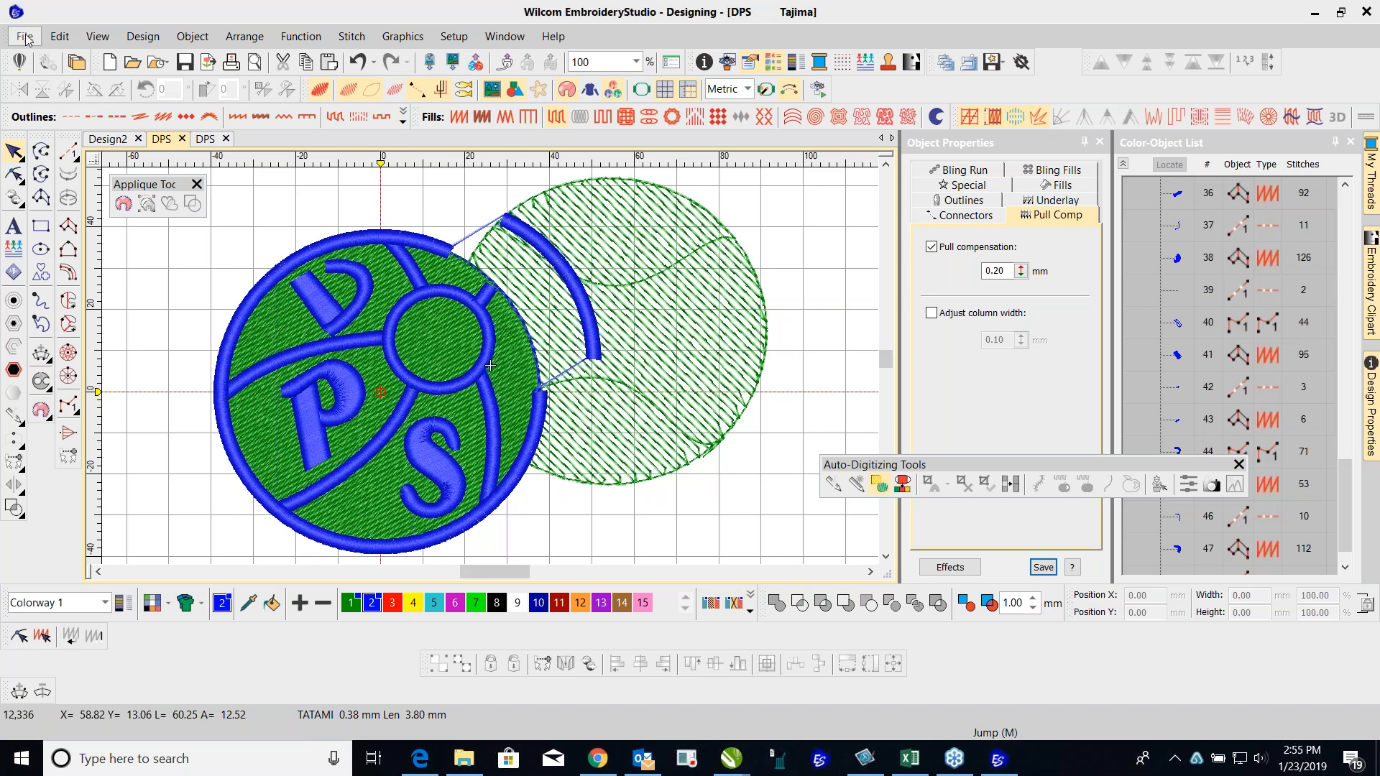
pyautogui.click(25, 37)
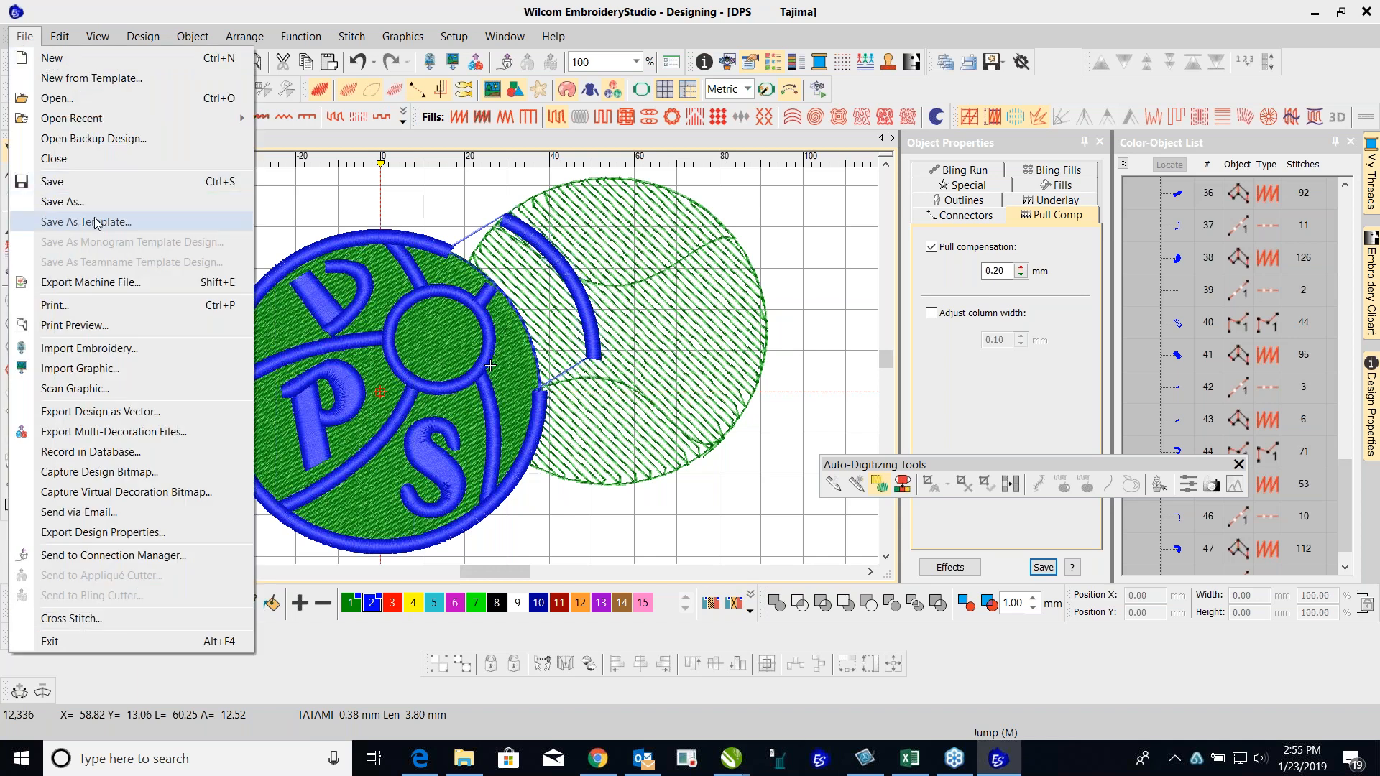
pyautogui.click(111, 282)
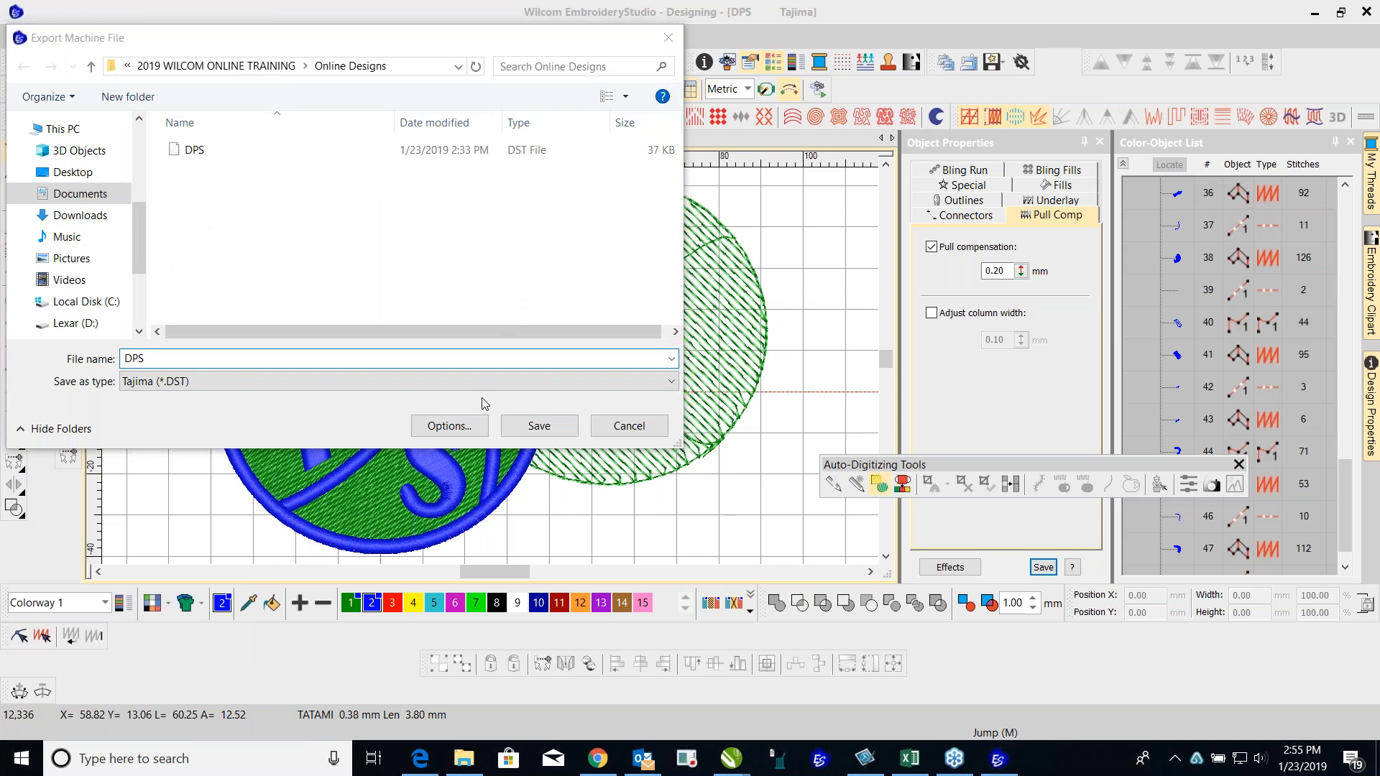
pyautogui.click(639, 381)
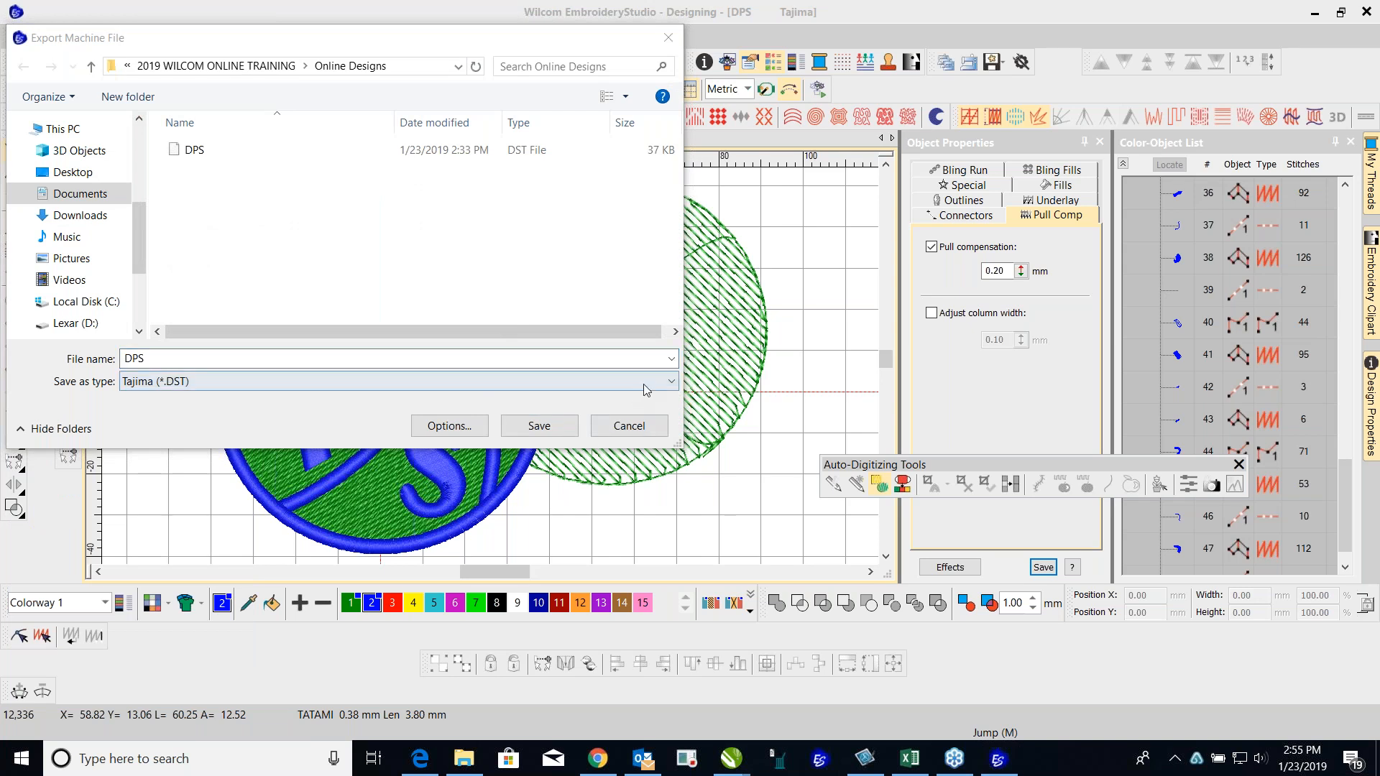
pyautogui.click(441, 426)
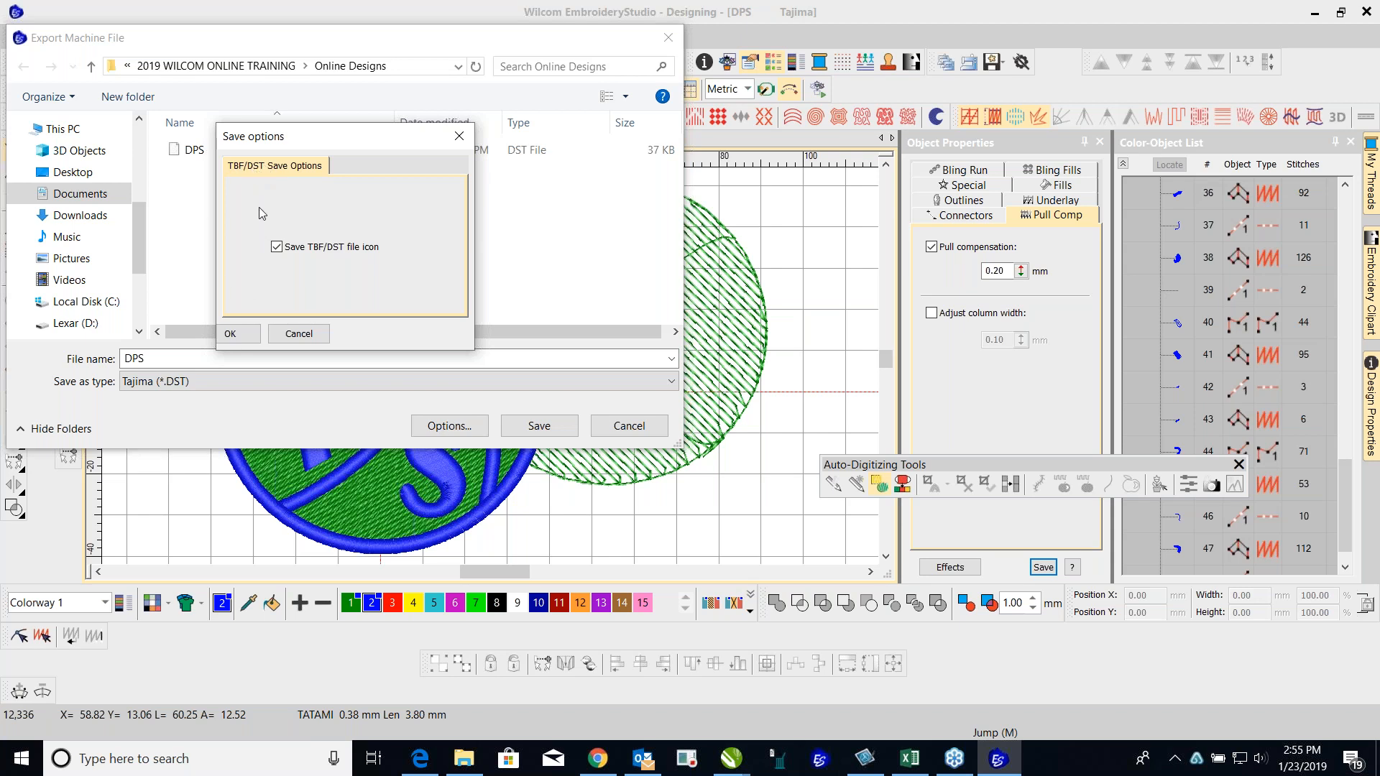
pyautogui.click(277, 247)
pyautogui.click(244, 334)
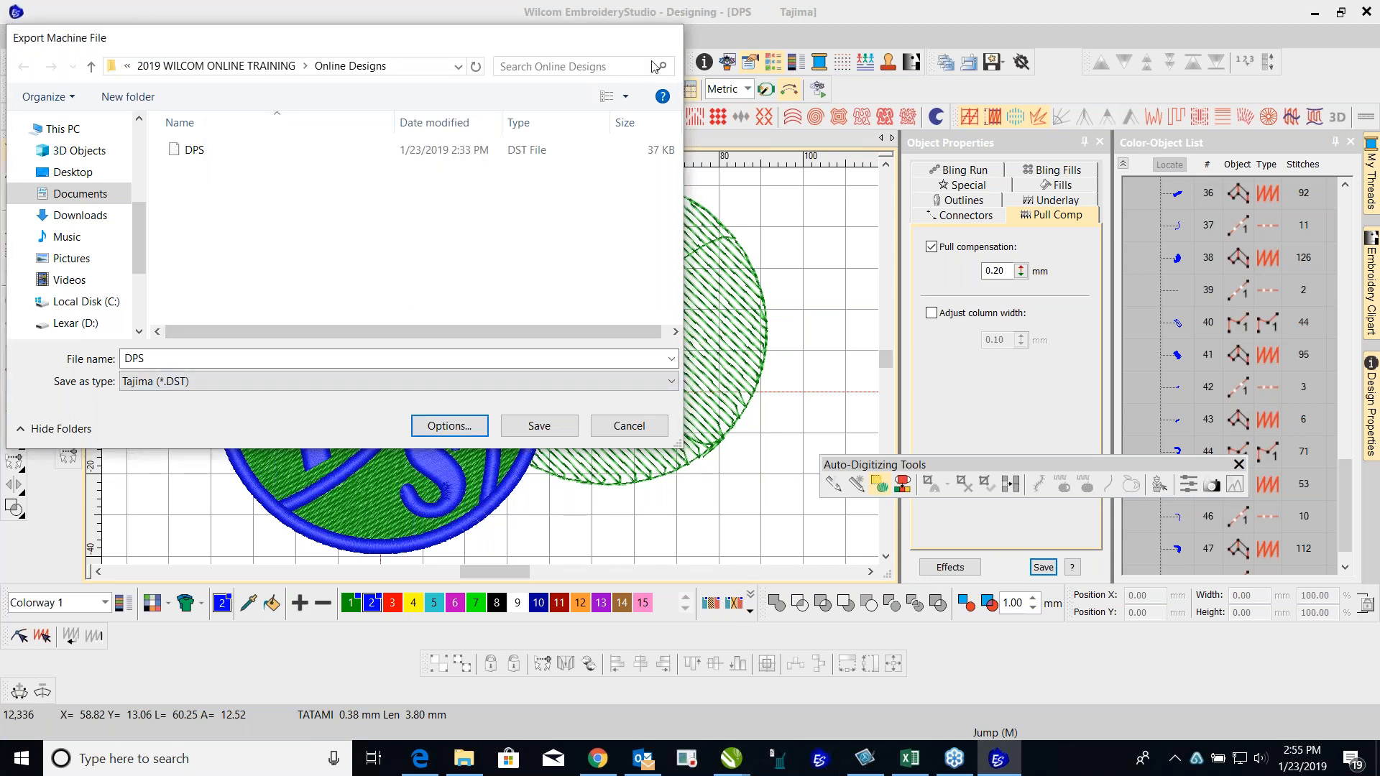
pyautogui.click(667, 38)
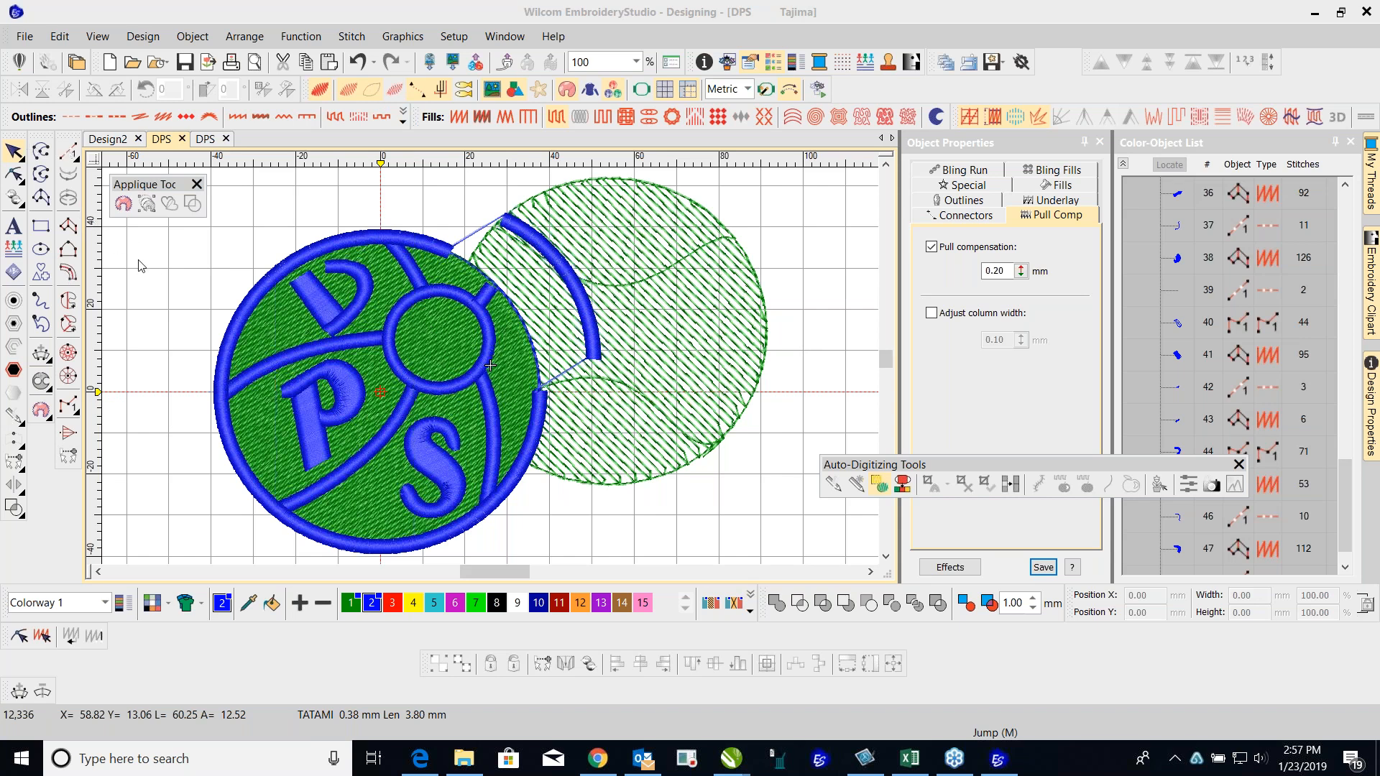
# Step: Digitize a nearly vertical run stitch line about 28 mm long in the empty area beside the DPS logo
pyautogui.click(69, 151)
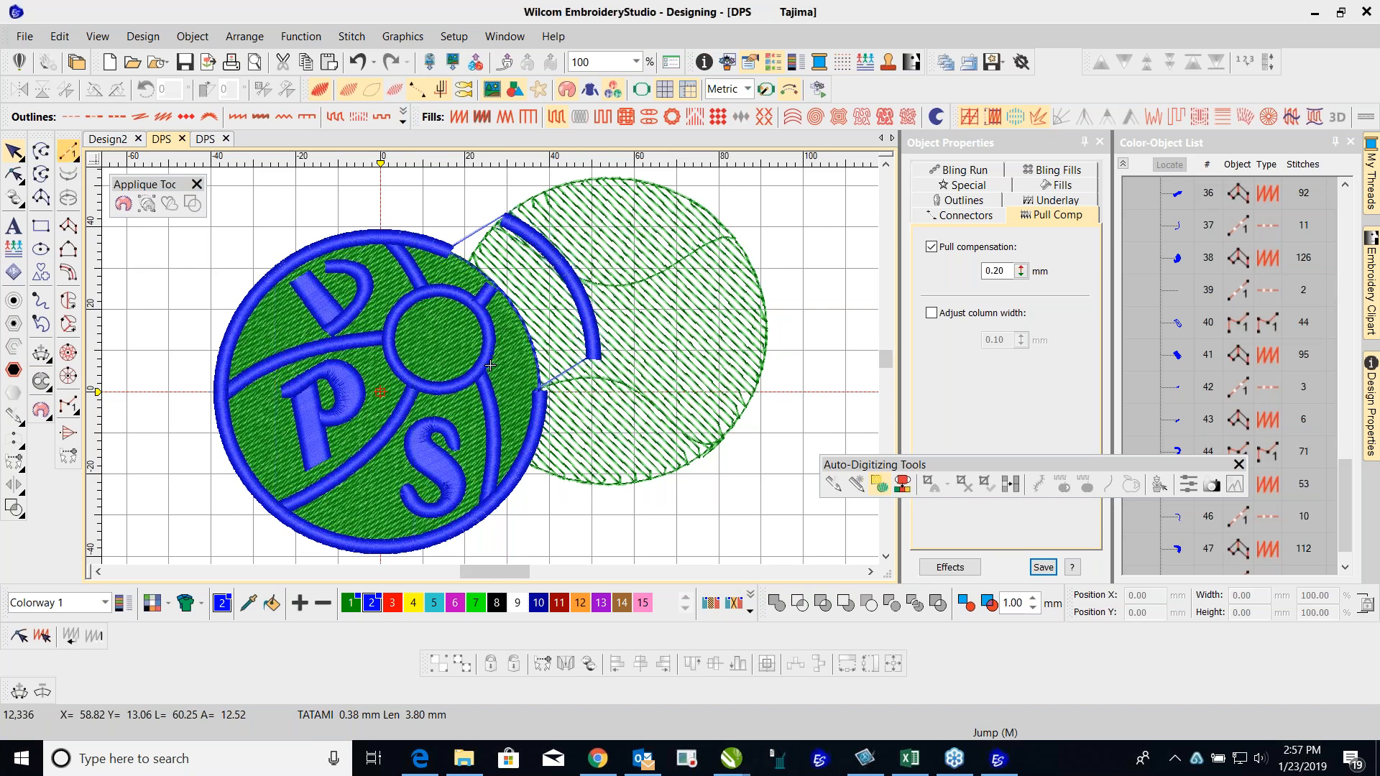
pyautogui.click(153, 247)
pyautogui.click(151, 359)
pyautogui.press('Return')
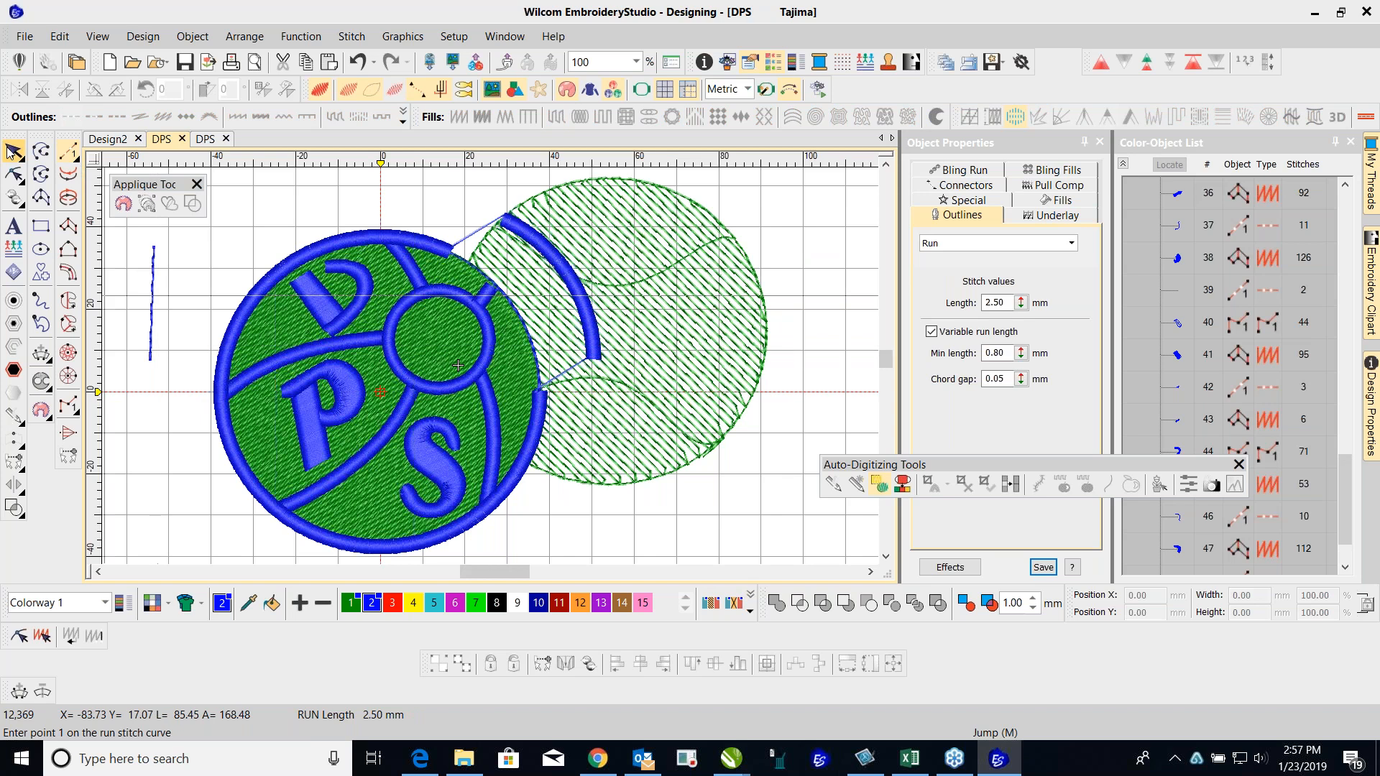
# Step: Convert the vertical run stitch line beside the DPS logo to Column C, and deselect it
pyautogui.rightClick(154, 296)
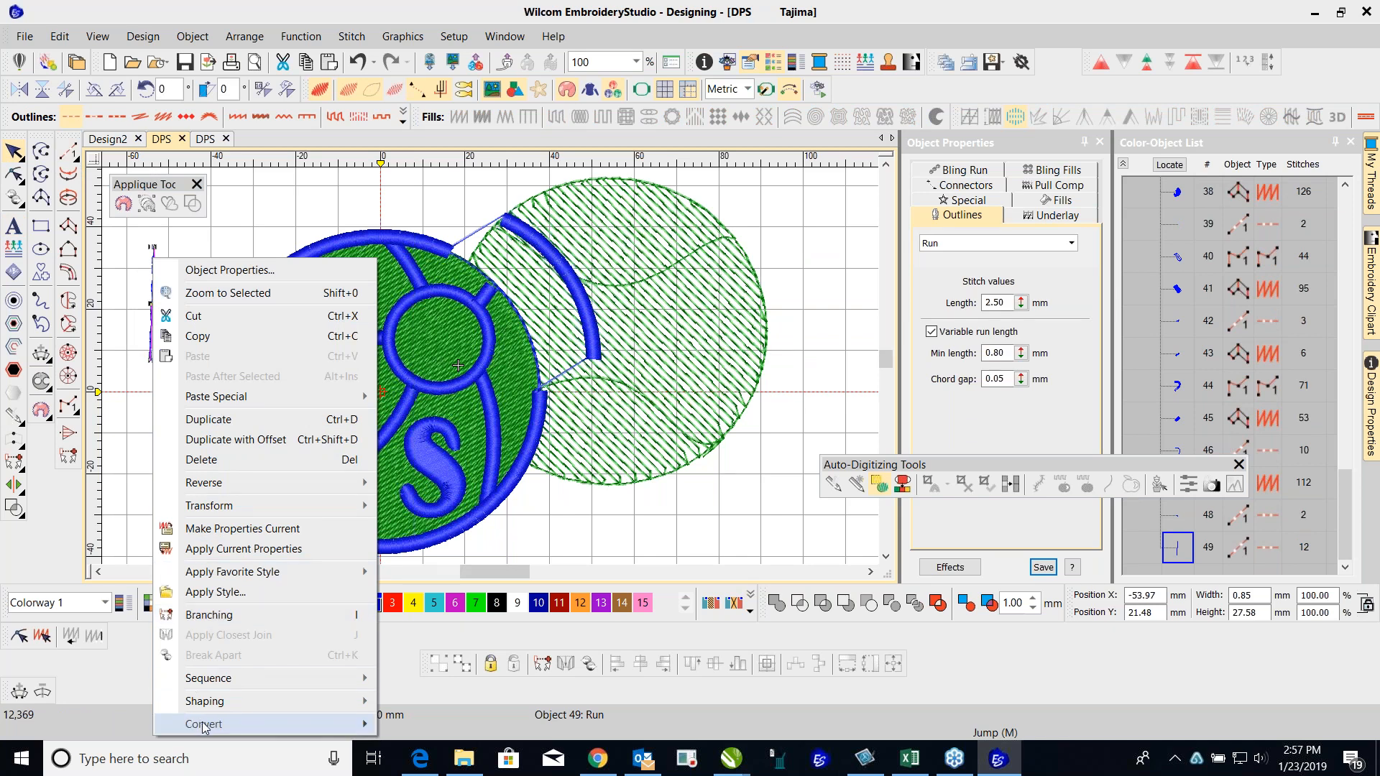
pyautogui.moveTo(204, 724)
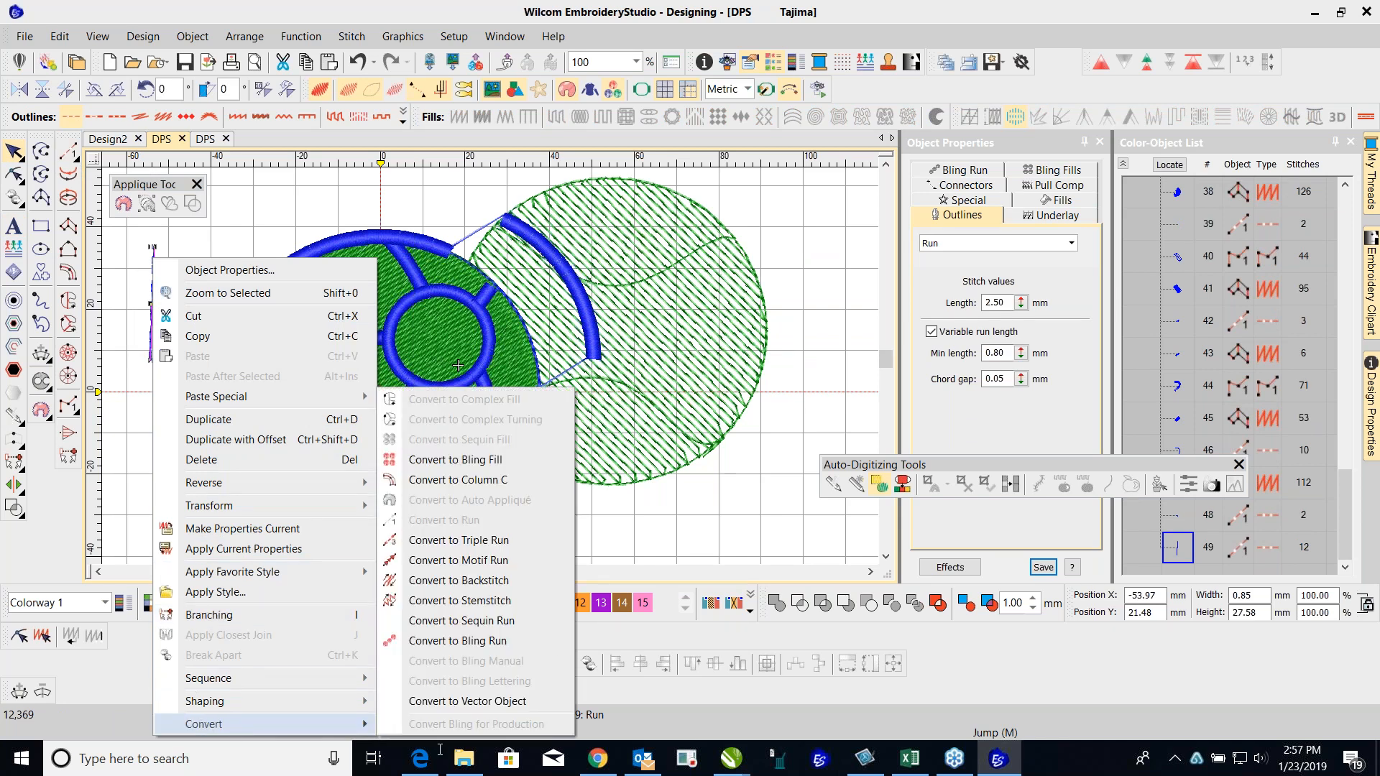
pyautogui.click(496, 480)
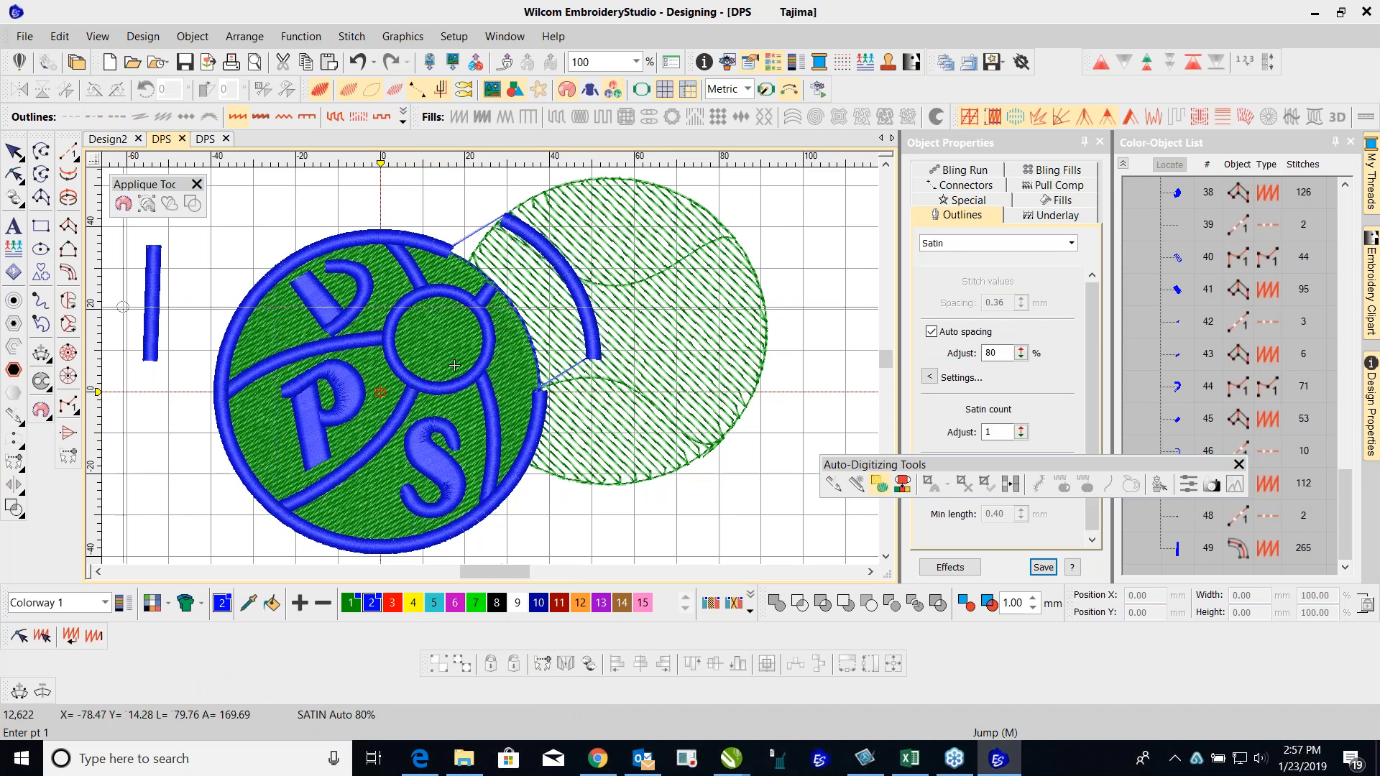
pyautogui.click(16, 152)
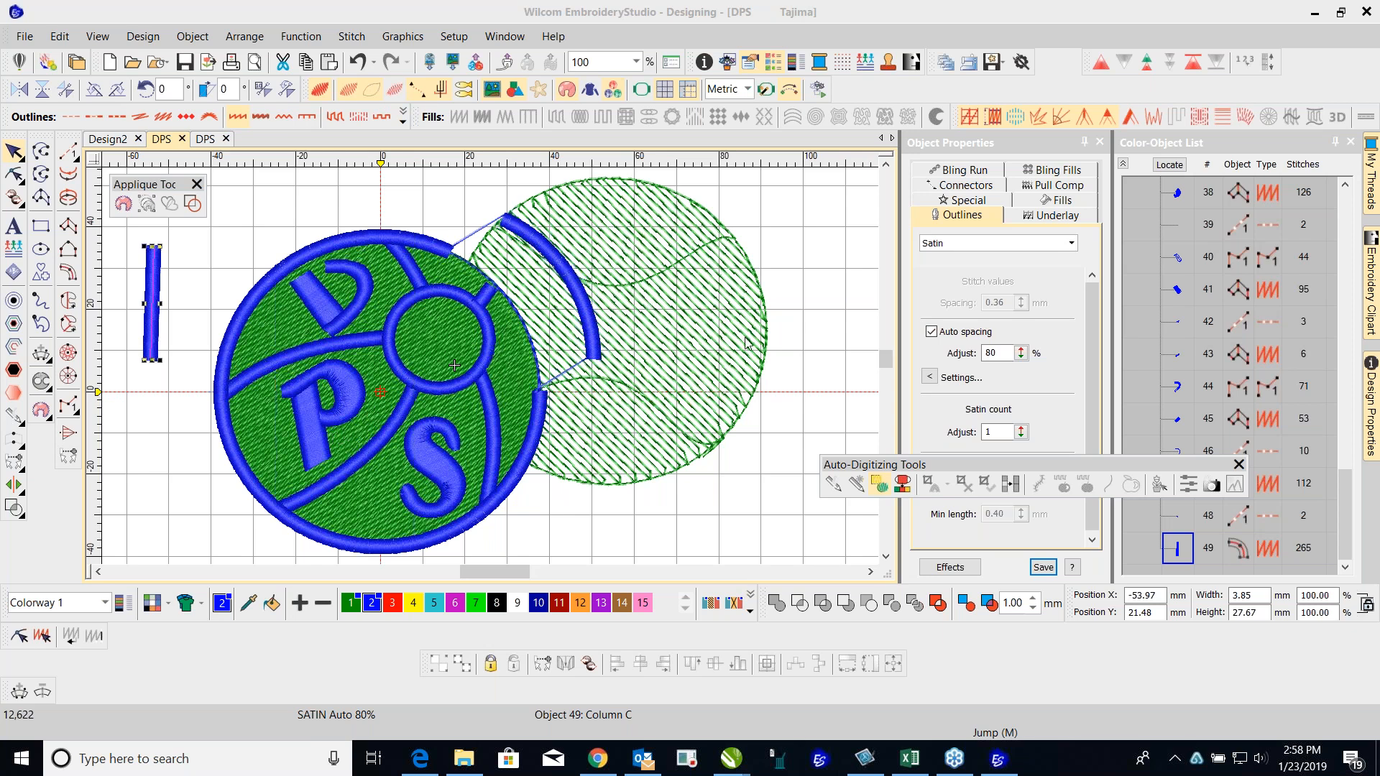
pyautogui.click(812, 249)
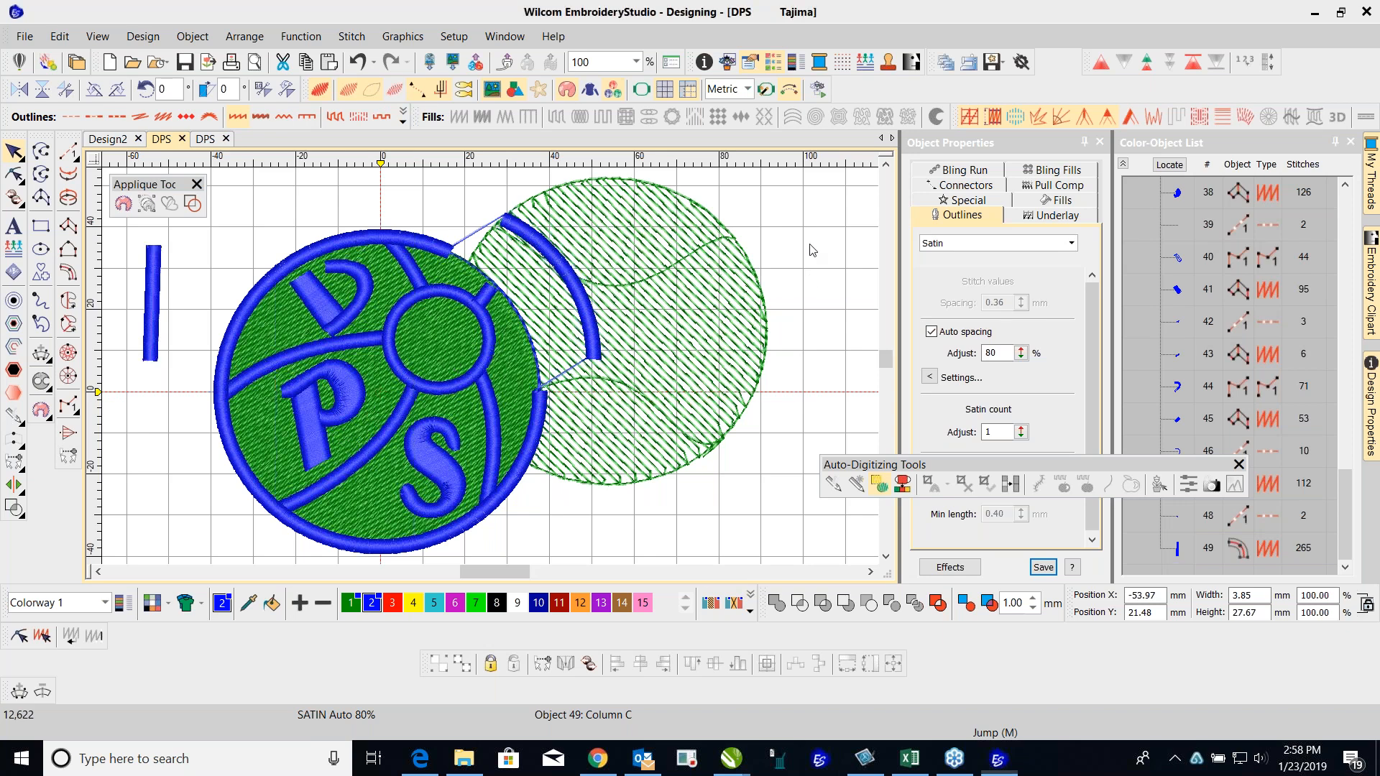
# Step: Go to the Barudan version of the DPS design and compare its logo with stitches hidden and shown
pyautogui.click(206, 139)
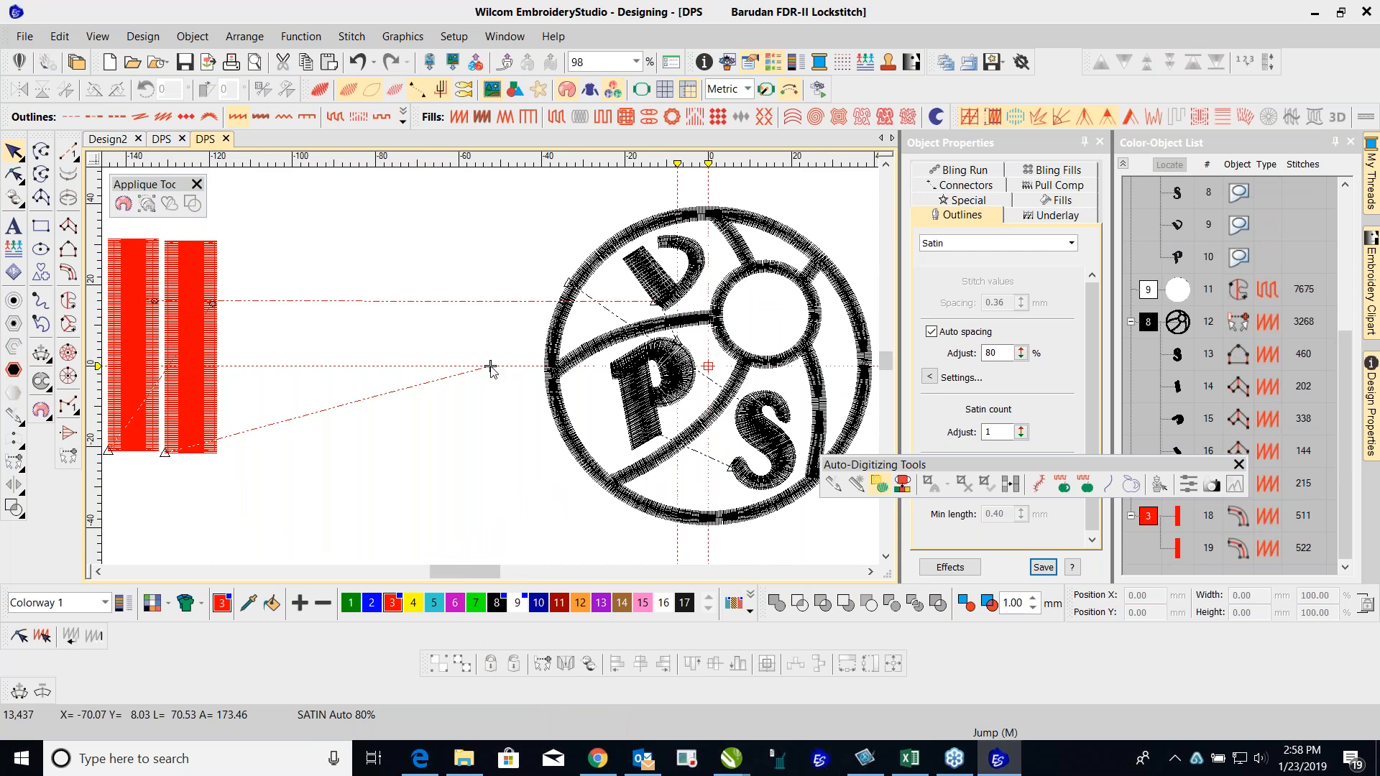
pyautogui.scroll(1, 490, 367)
pyautogui.scroll(-1, 490, 366)
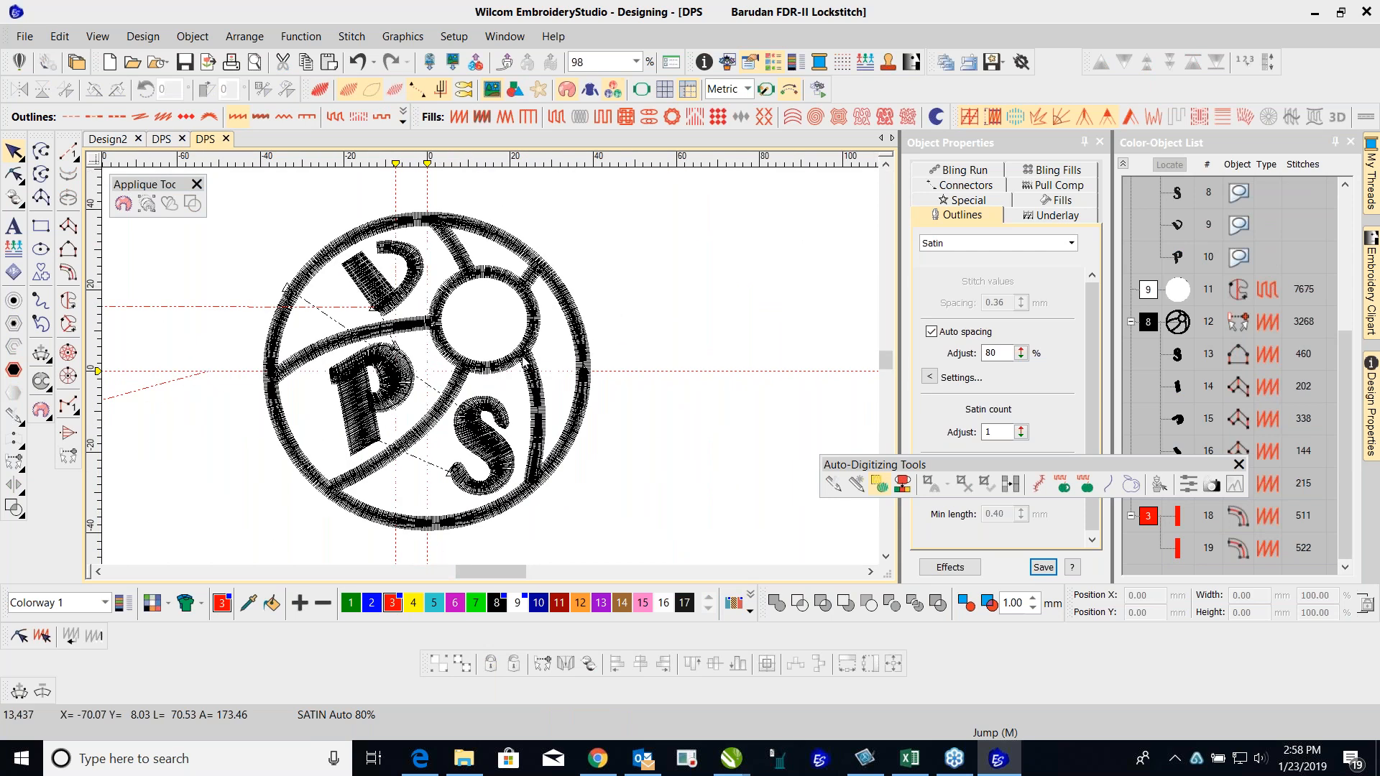
pyautogui.press('s')
pyautogui.press('t')
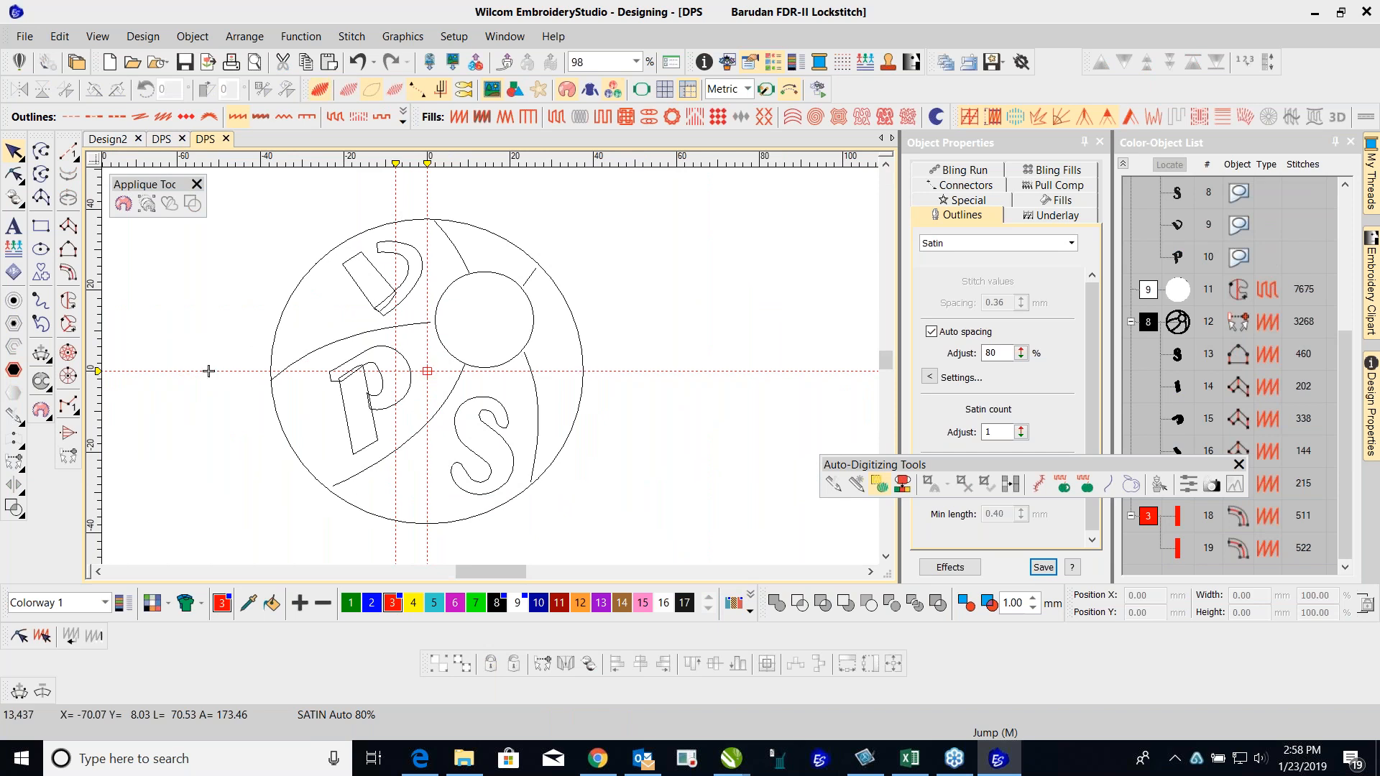
pyautogui.press('s')
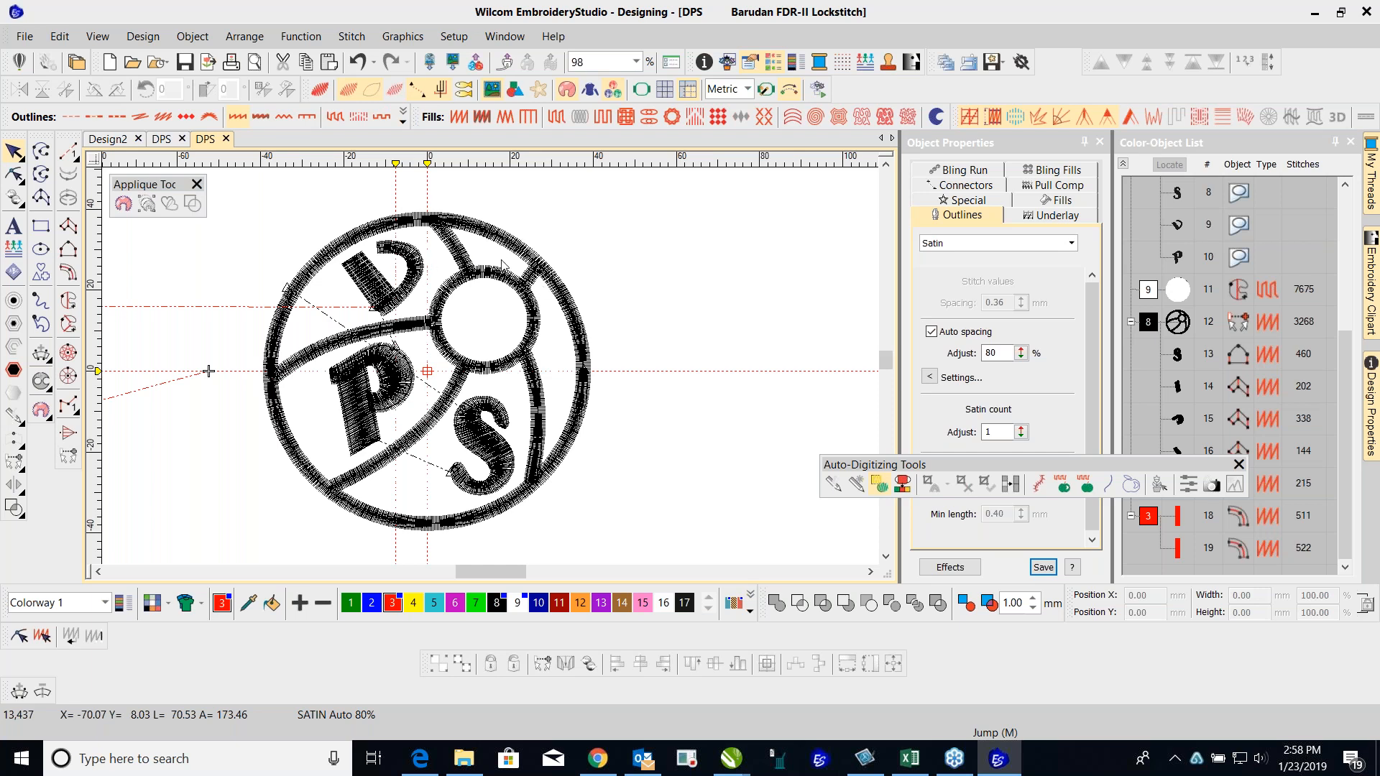
# Step: Examine the reshape control points and stitch angles of the D's curved column with stitches hidden, and leave reshaping
pyautogui.click(421, 267)
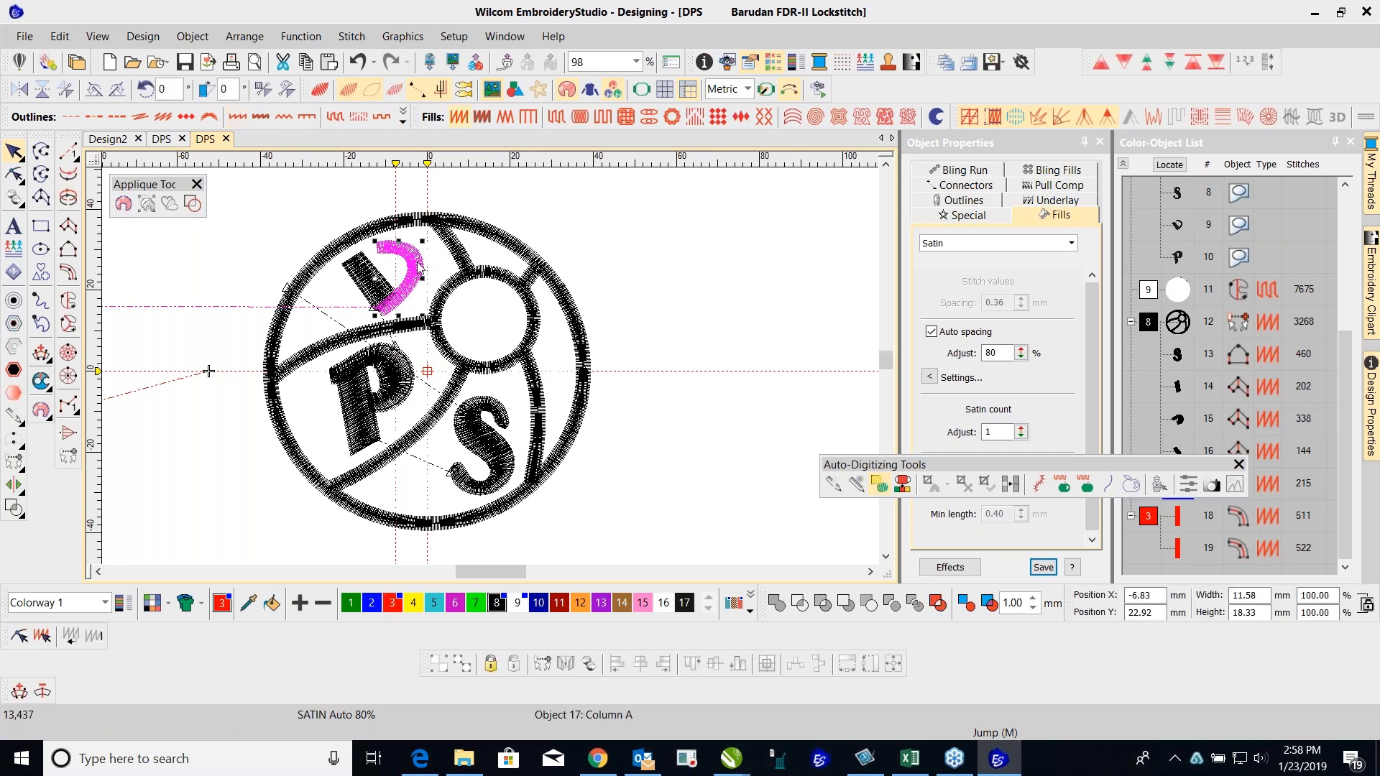
pyautogui.press('s')
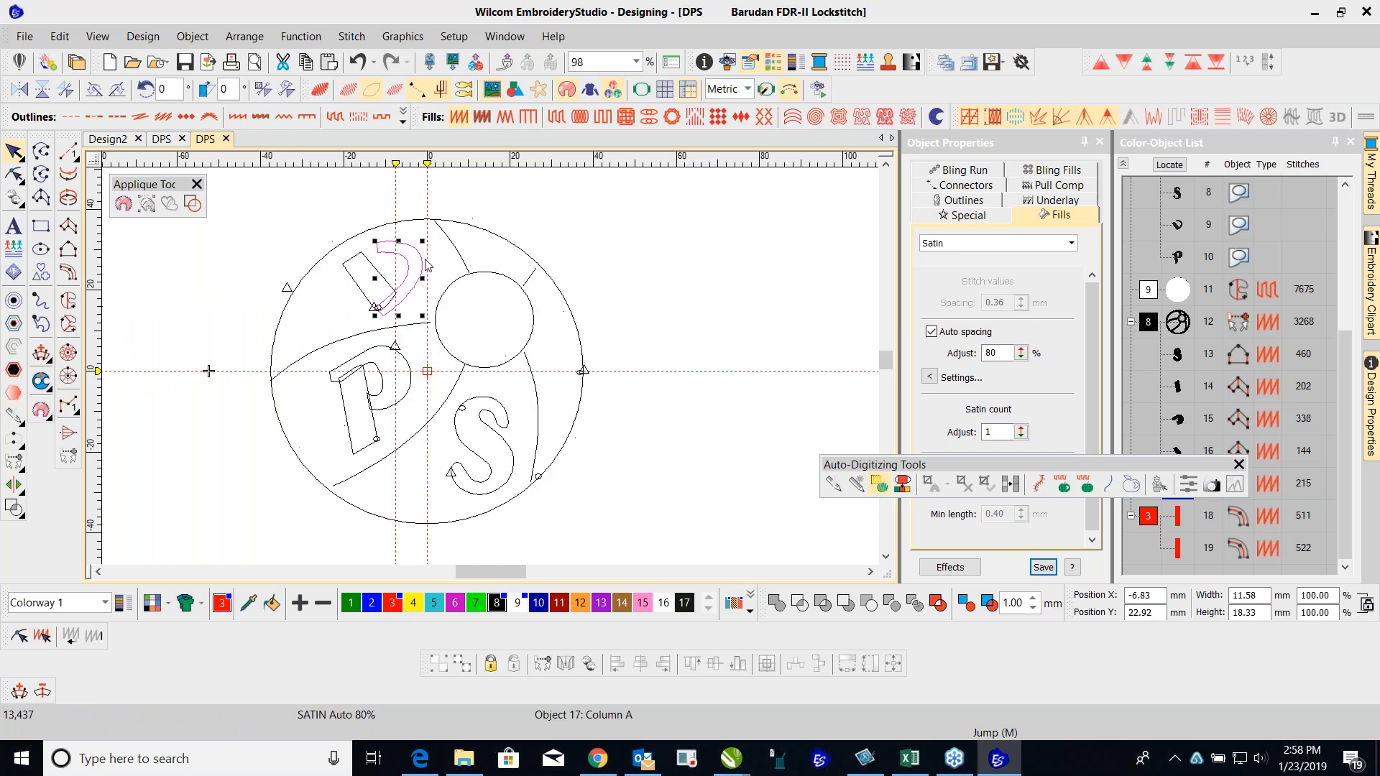
pyautogui.scroll(3, 425, 259)
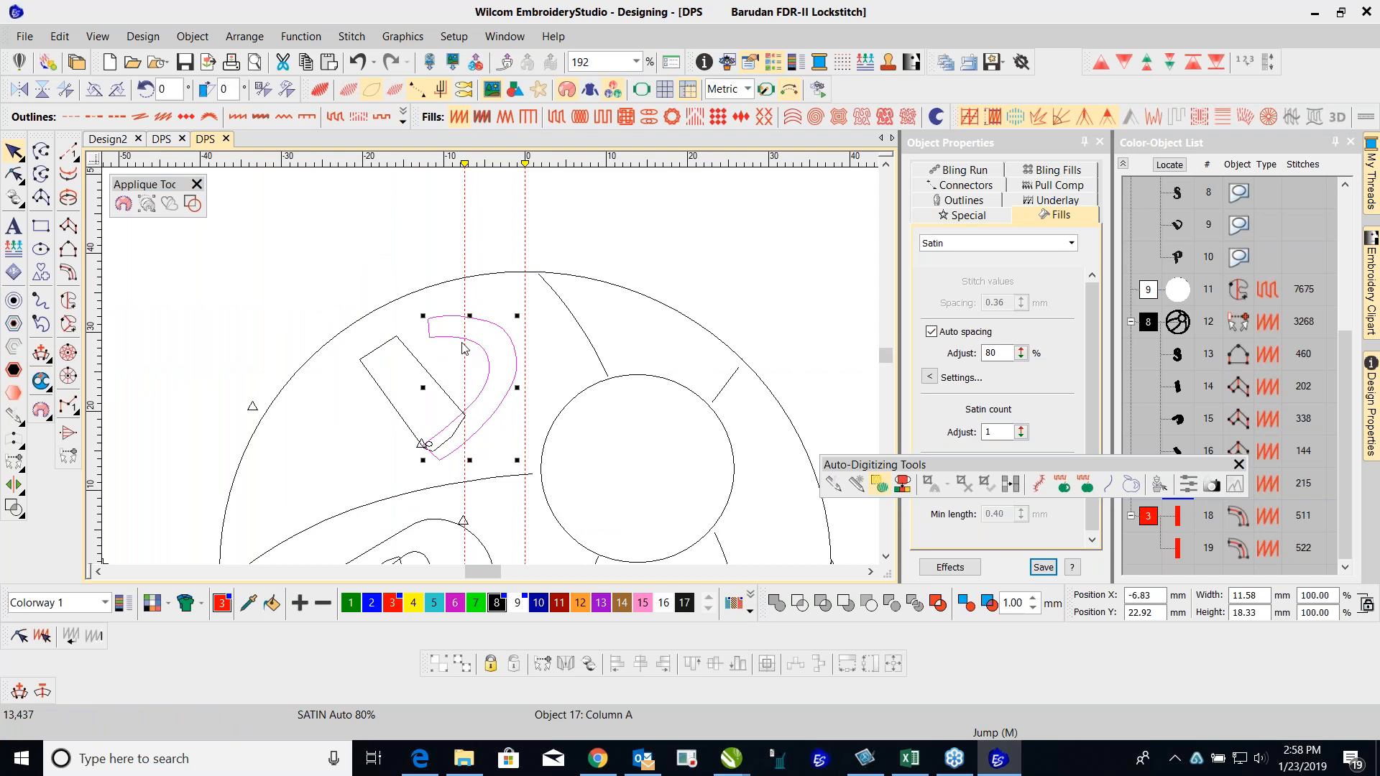
pyautogui.press('h')
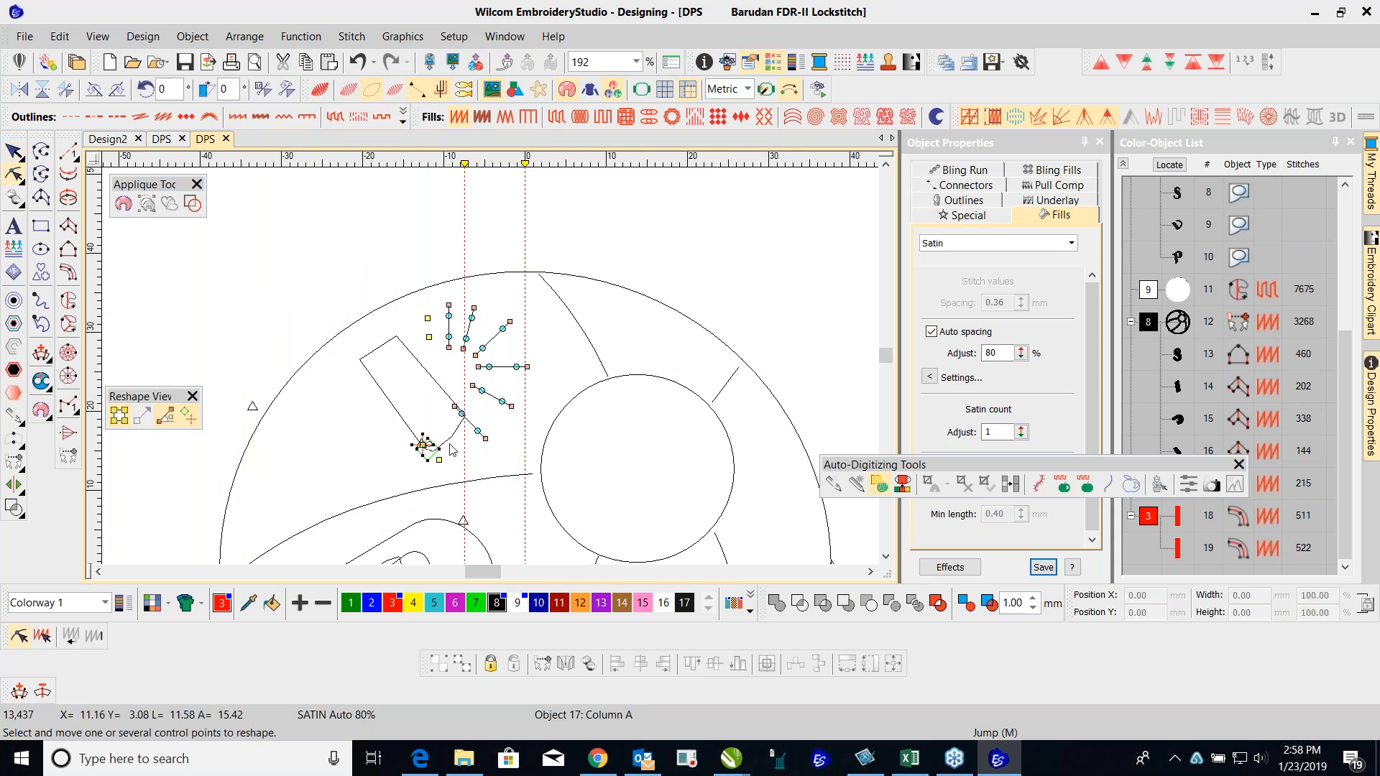
pyautogui.scroll(-1, 442, 442)
pyautogui.click(13, 151)
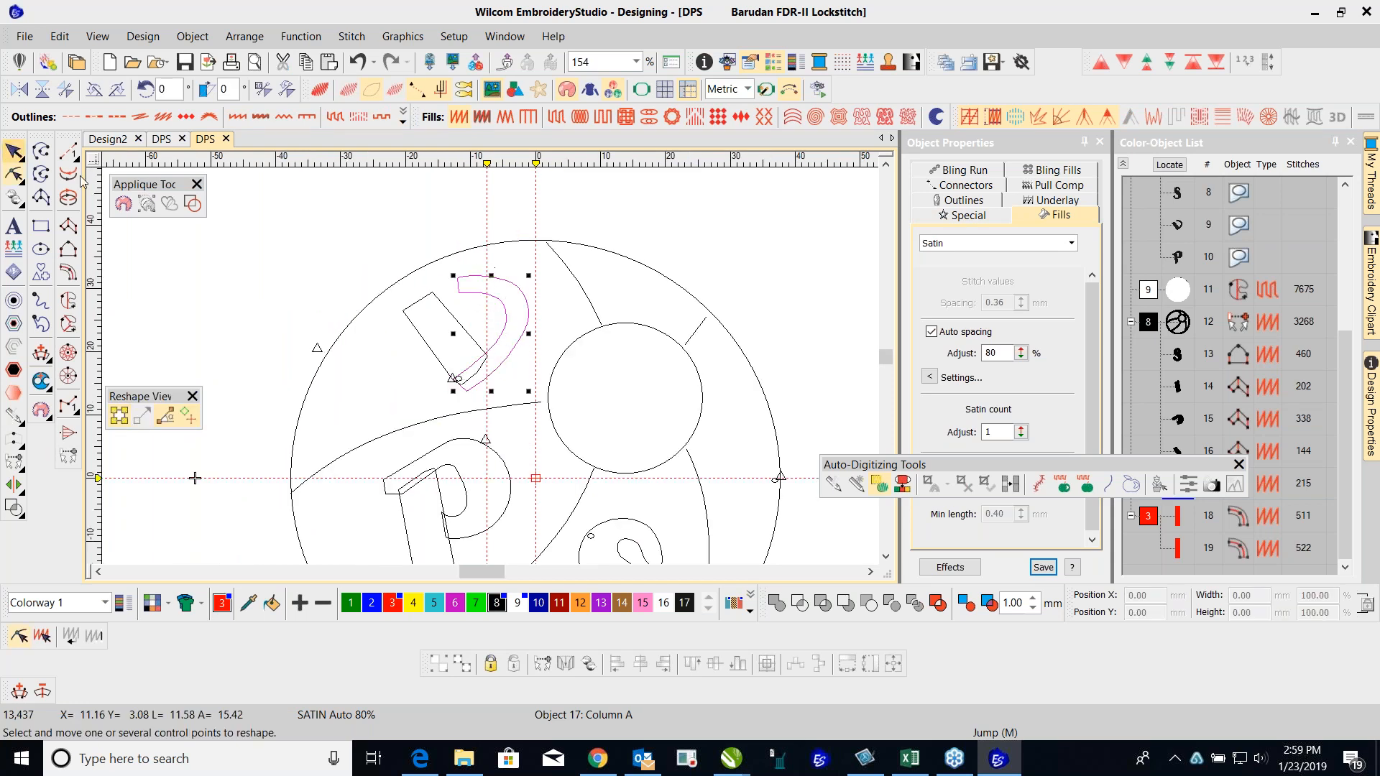
# Step: Reshape the Tatami background circle in TrueView, placing its stitch end point on the upper-left edge beside the D
pyautogui.click(1179, 291)
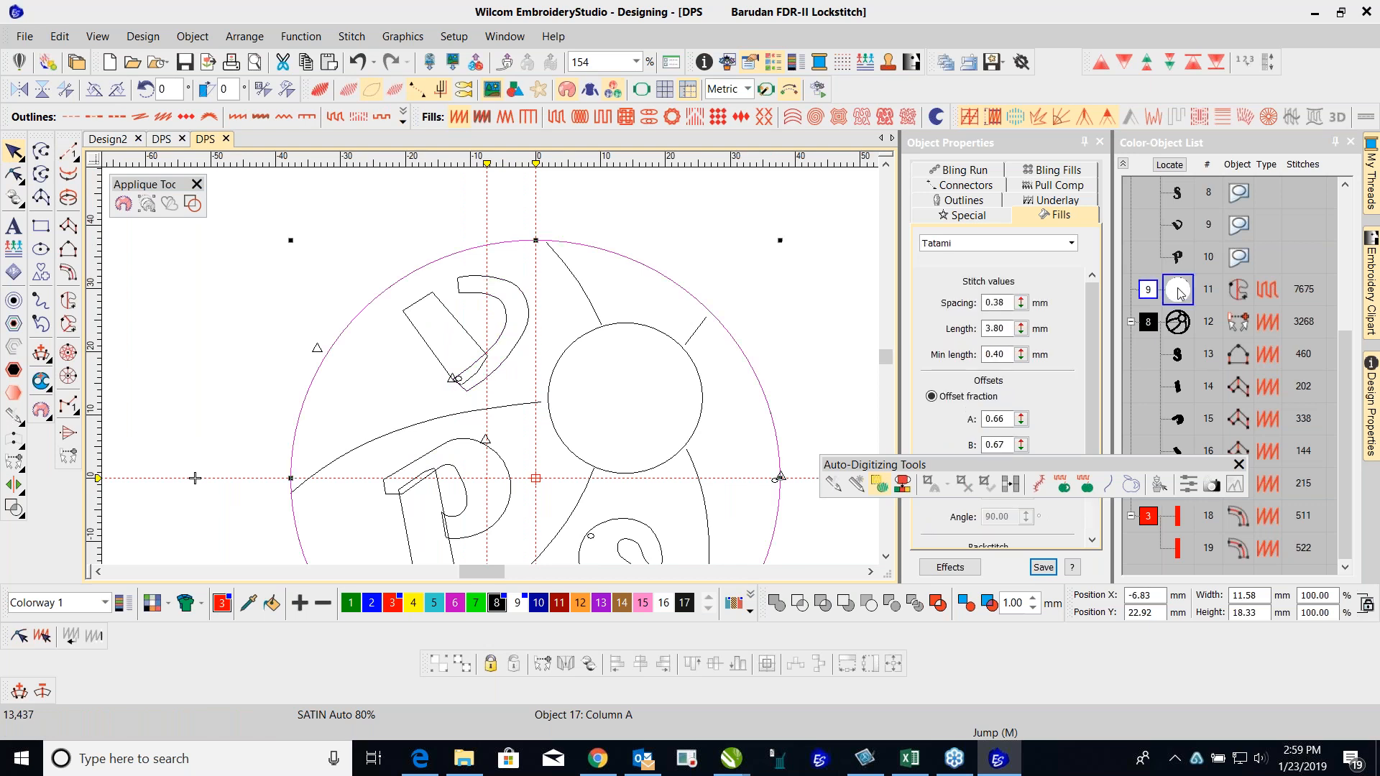
pyautogui.press('h')
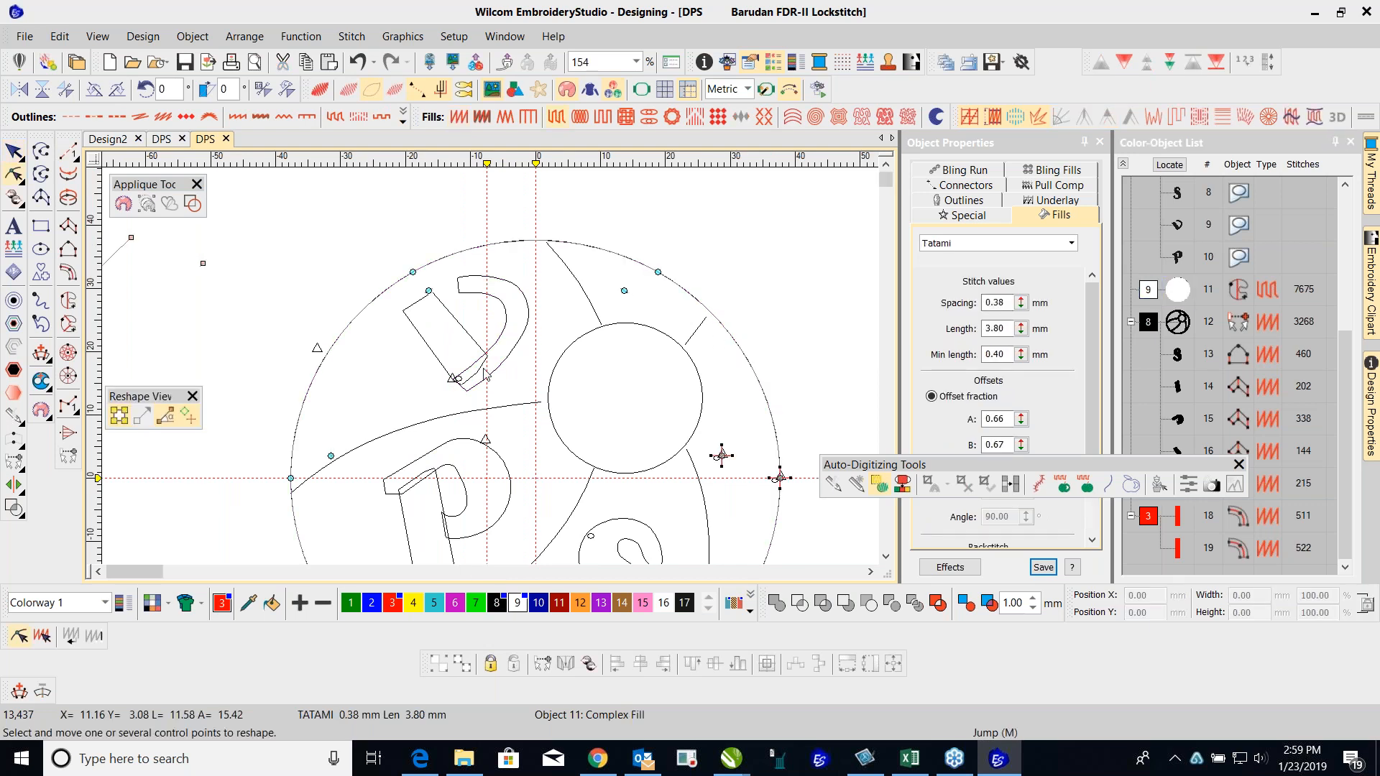
pyautogui.scroll(-4, 485, 373)
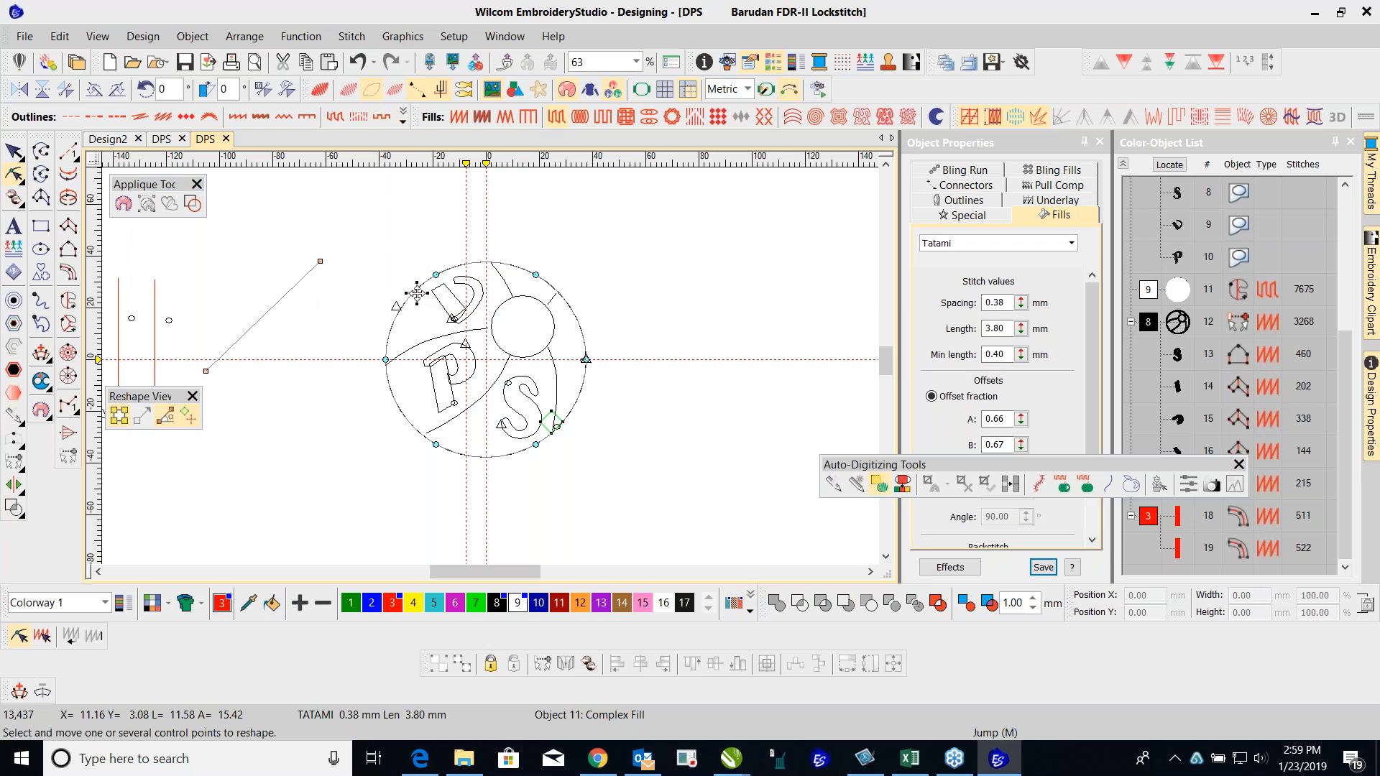
pyautogui.moveTo(416, 293); pyautogui.dragTo(415, 291)
pyautogui.press('t')
pyautogui.scroll(2, 399, 273)
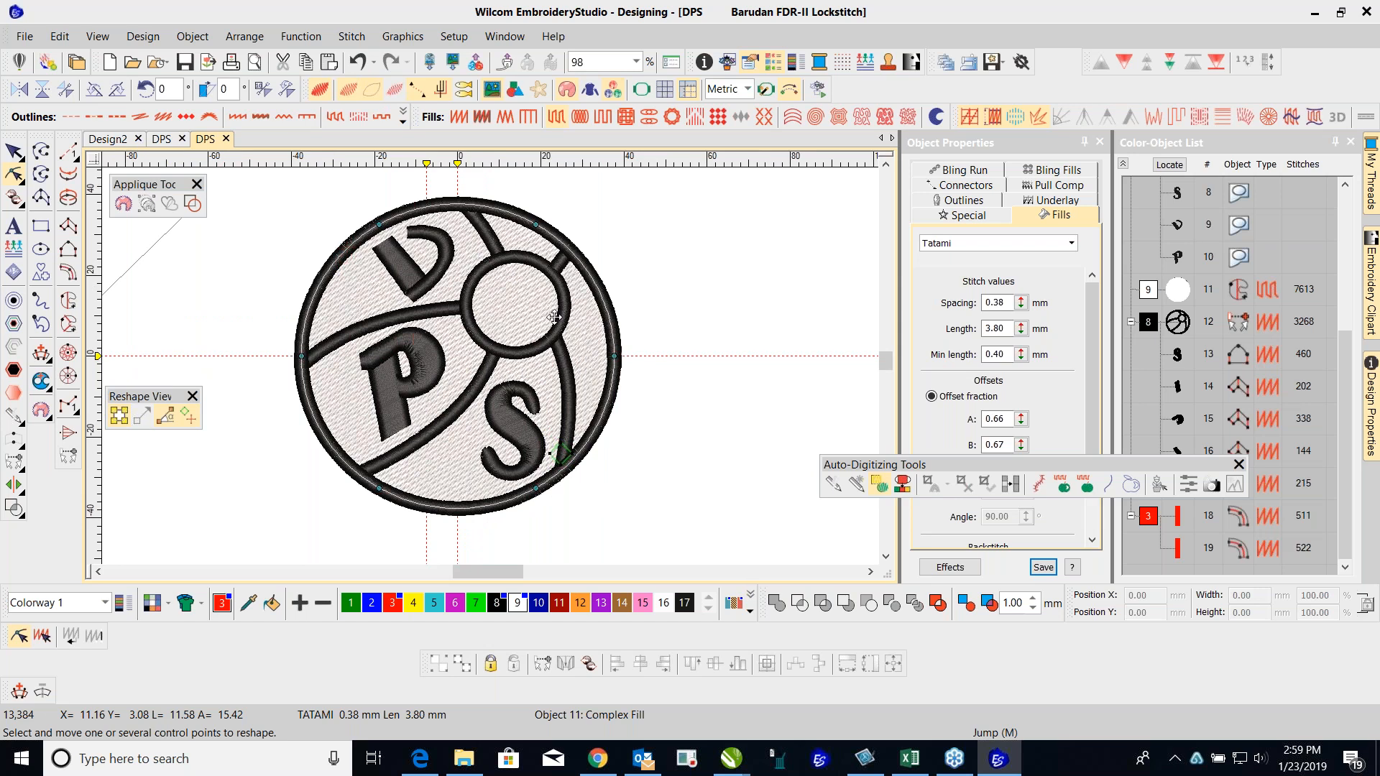
pyautogui.press('Return')
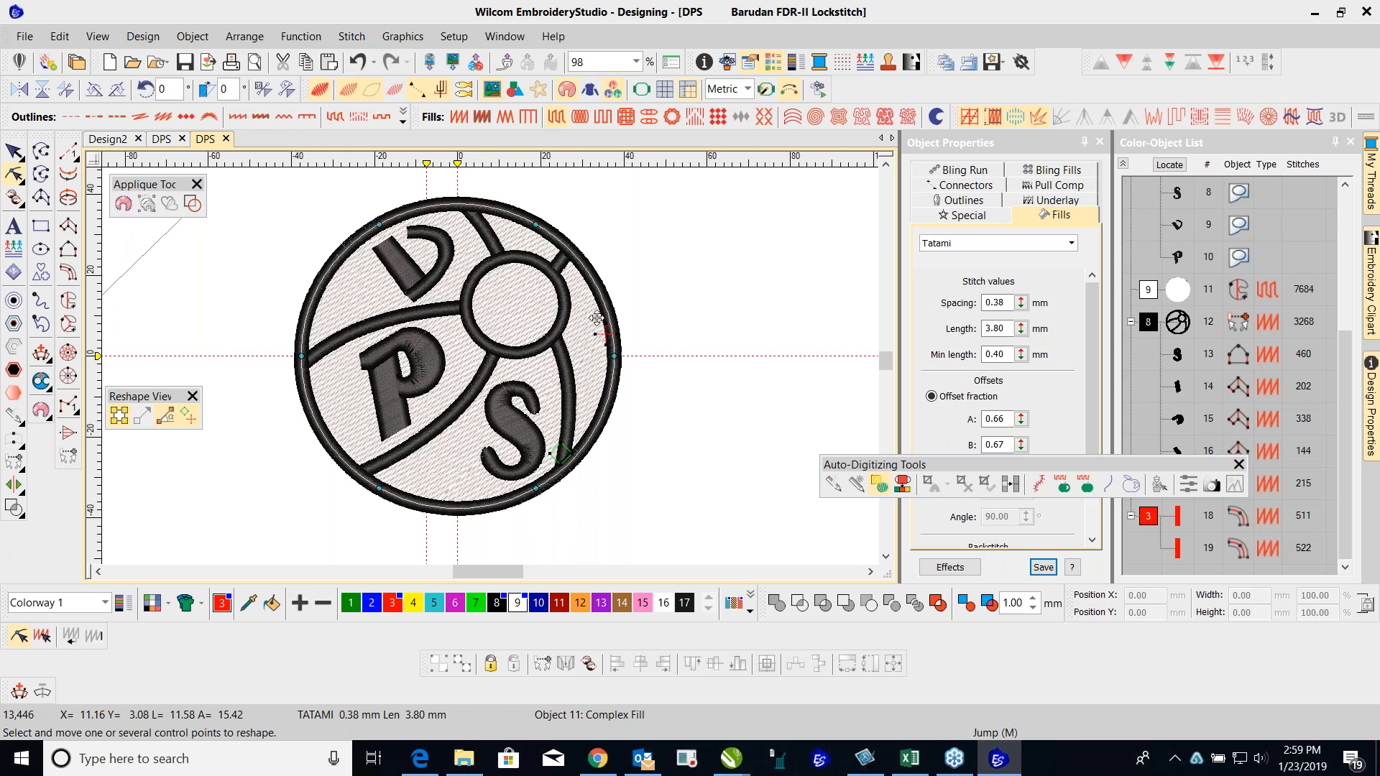
pyautogui.click(353, 245)
pyautogui.hotkey('shift', 'z')
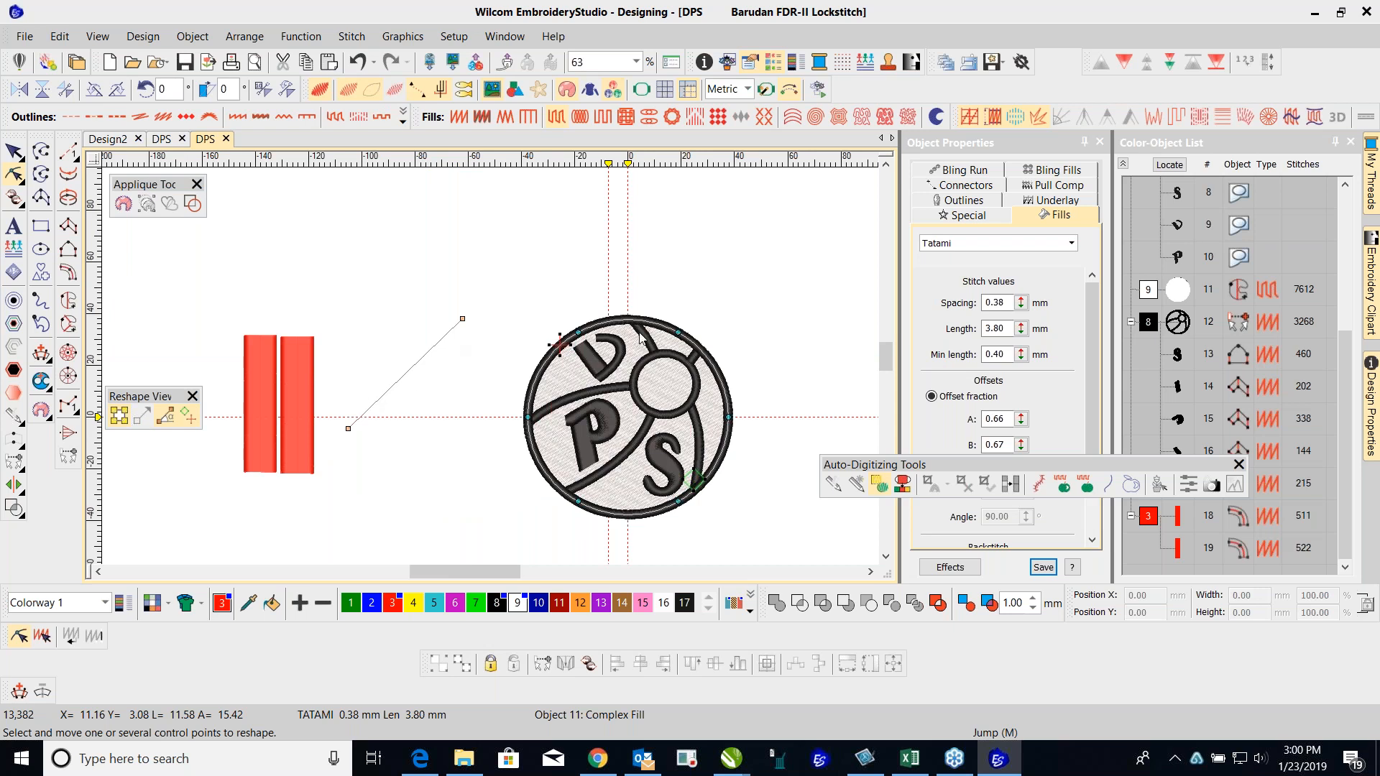
# Step: Turn the circle fill's stitch angle line vertical, and place its end and start points at the circle's far left and right edges
pyautogui.moveTo(467, 315); pyautogui.dragTo(346, 245)
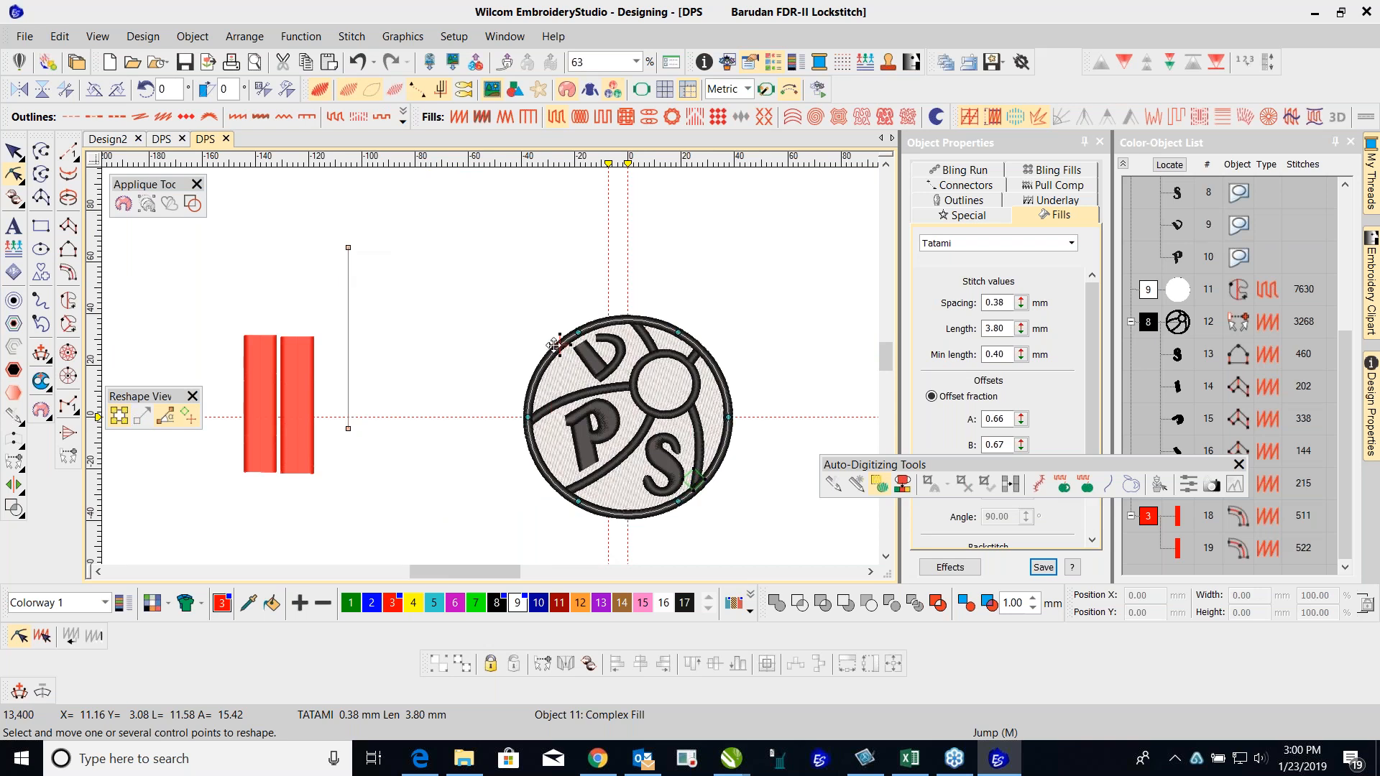
pyautogui.moveTo(528, 417); pyautogui.dragTo(527, 416)
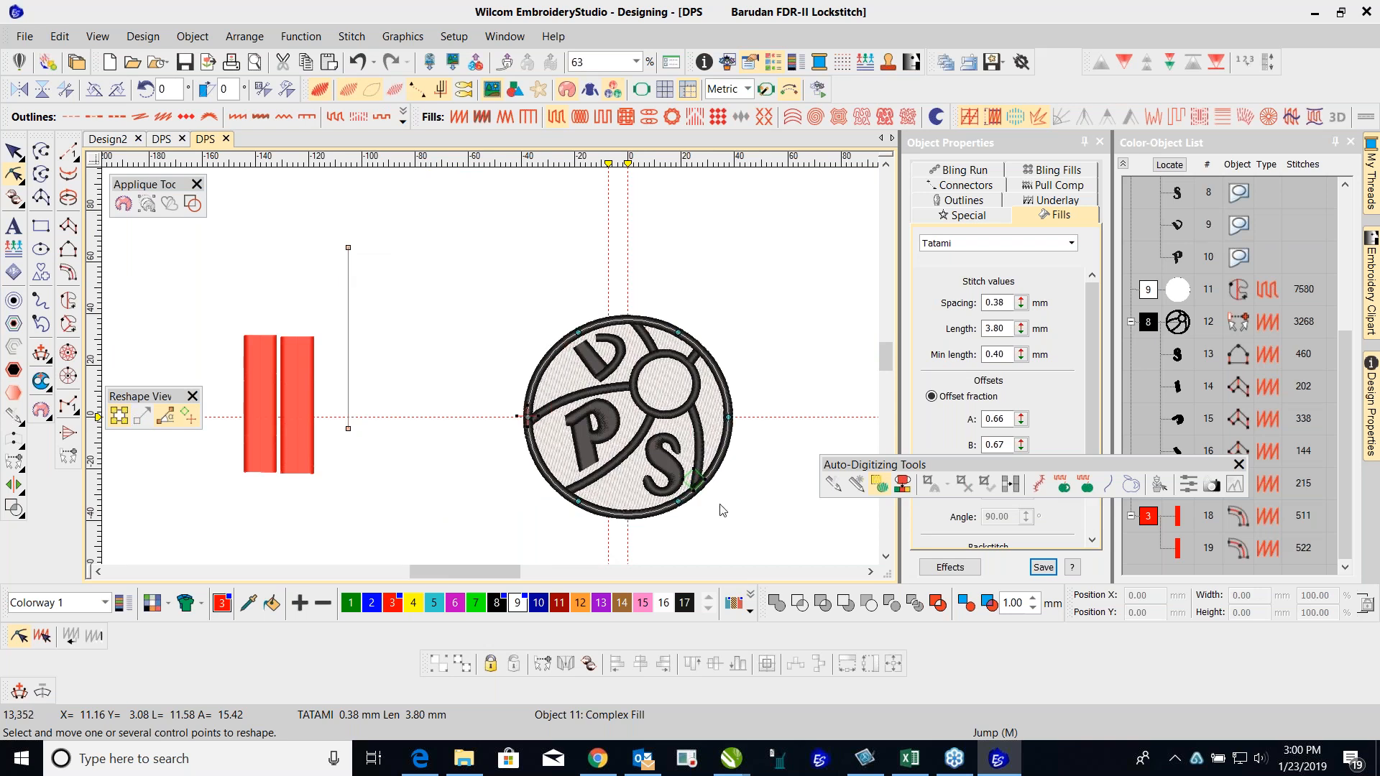
pyautogui.moveTo(697, 480); pyautogui.dragTo(726, 417)
# Step: Turn the circle fill's stitch angle to a rising diagonal, with the end point at the upper-left edge and the start point at the lower-right
pyautogui.moveTo(348, 248); pyautogui.dragTo(538, 251)
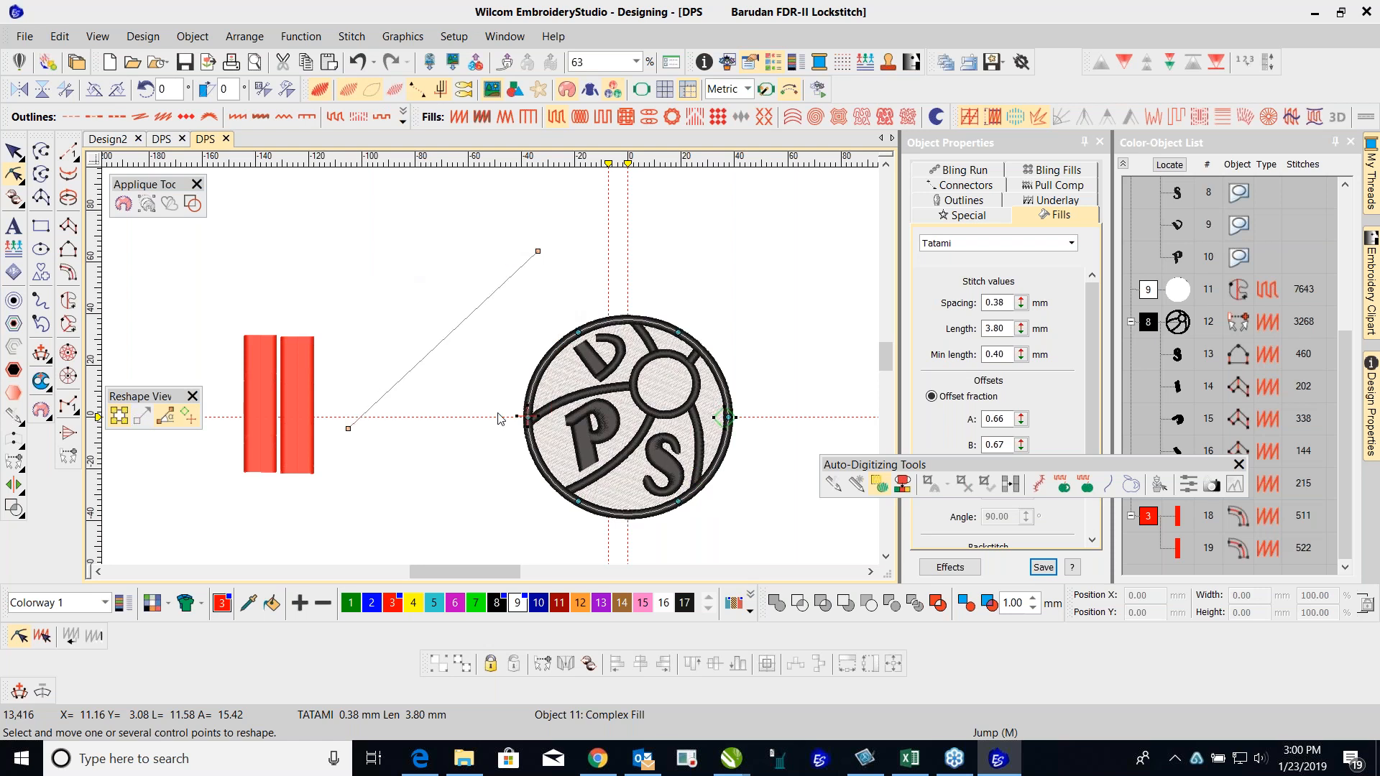
pyautogui.moveTo(519, 416); pyautogui.dragTo(556, 345)
pyautogui.moveTo(721, 419); pyautogui.dragTo(695, 476)
pyautogui.click(12, 152)
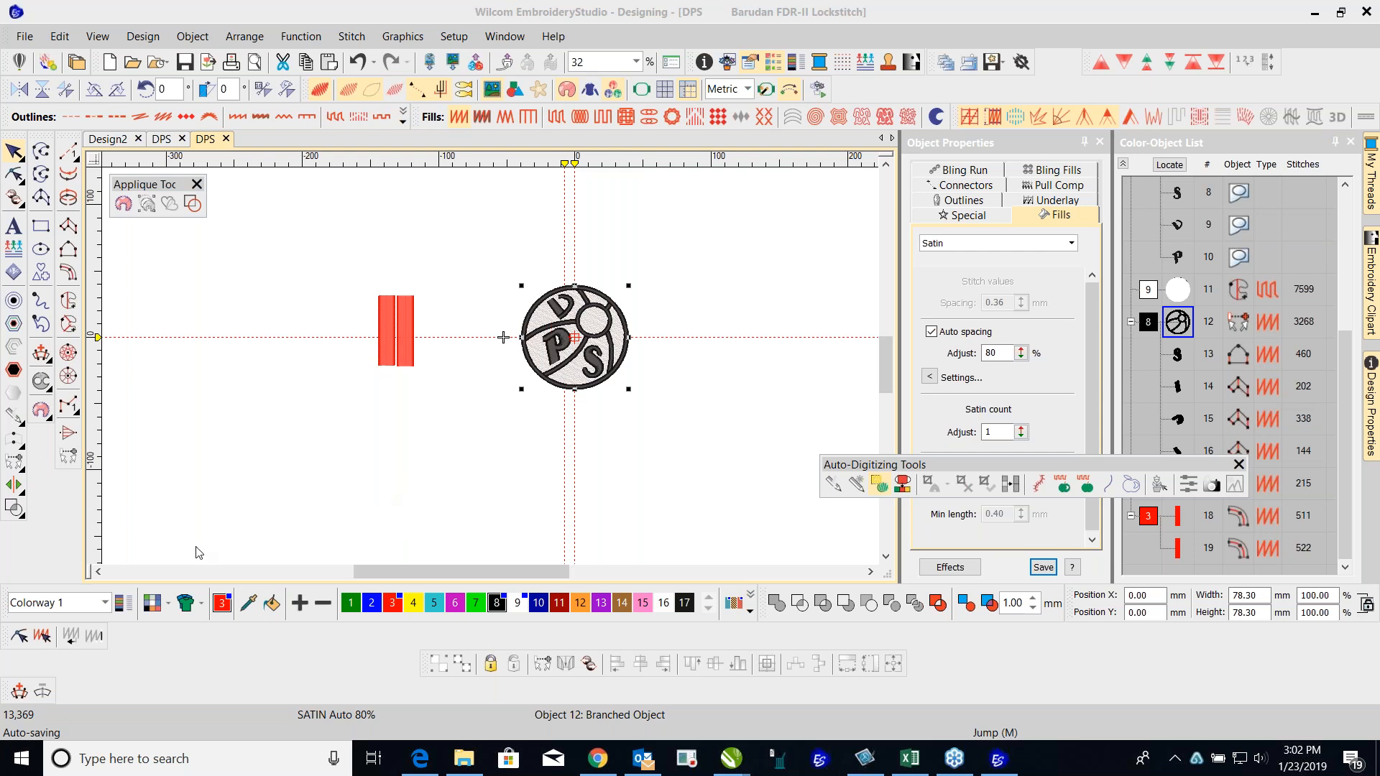
# Step: Select the P's curved column and step forward through the object sequence to the first red column
pyautogui.click(158, 526)
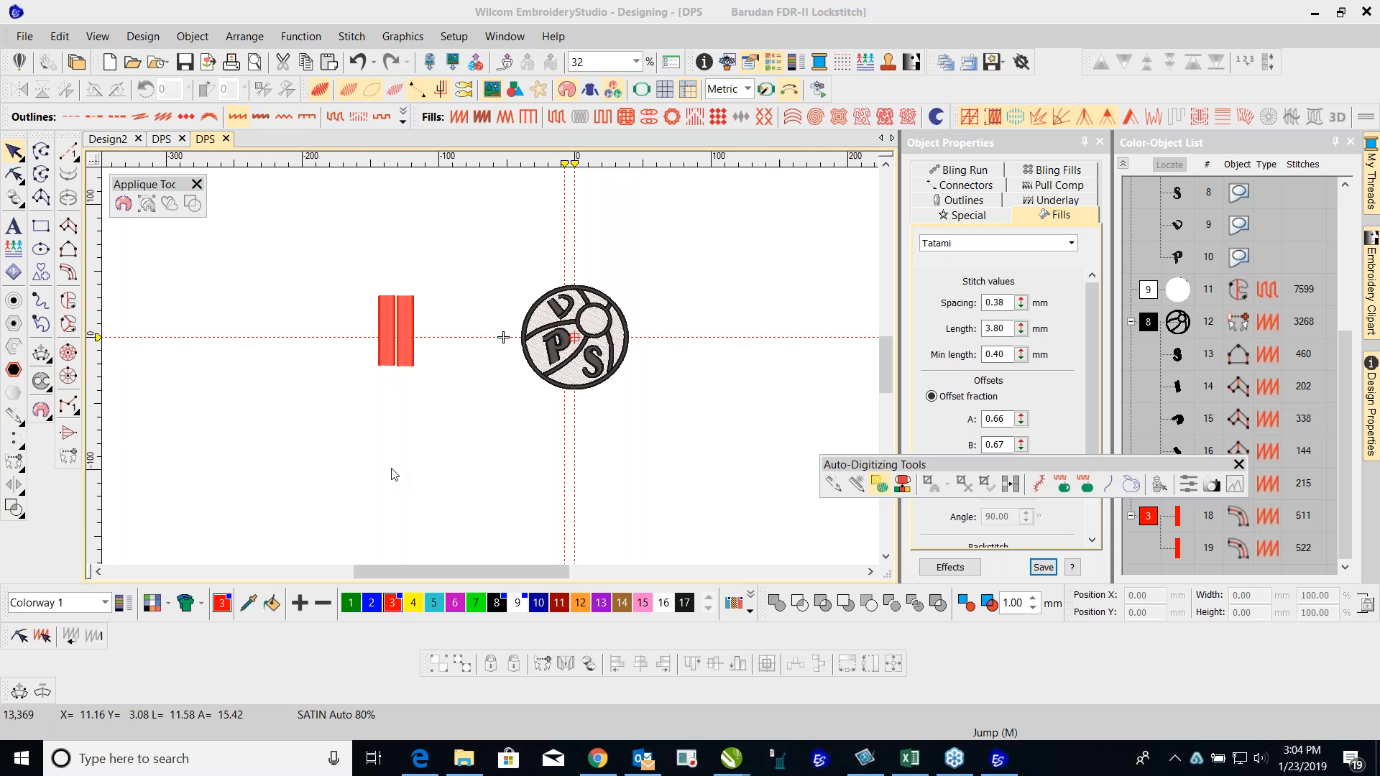
pyautogui.scroll(2, 493, 369)
pyautogui.scroll(5, 493, 369)
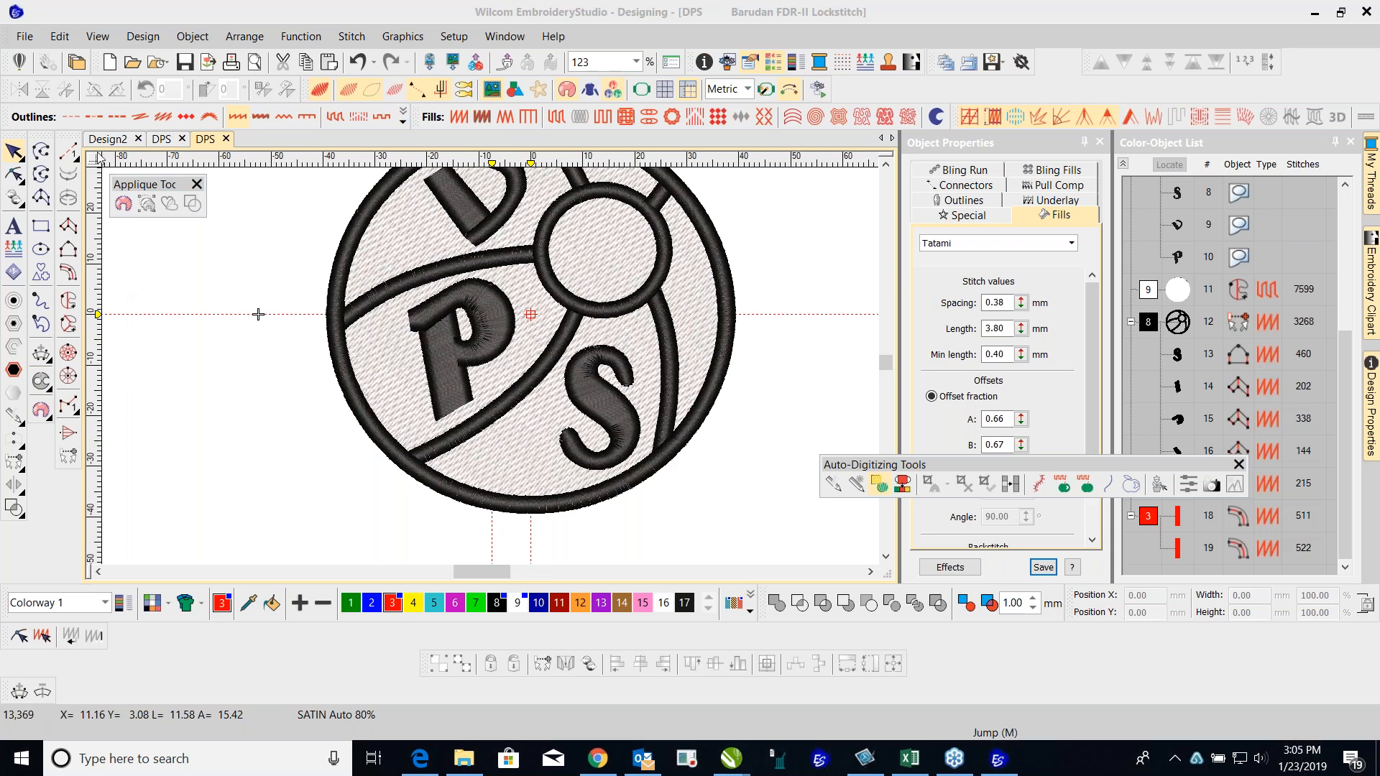
pyautogui.click(492, 355)
pyautogui.click(493, 360)
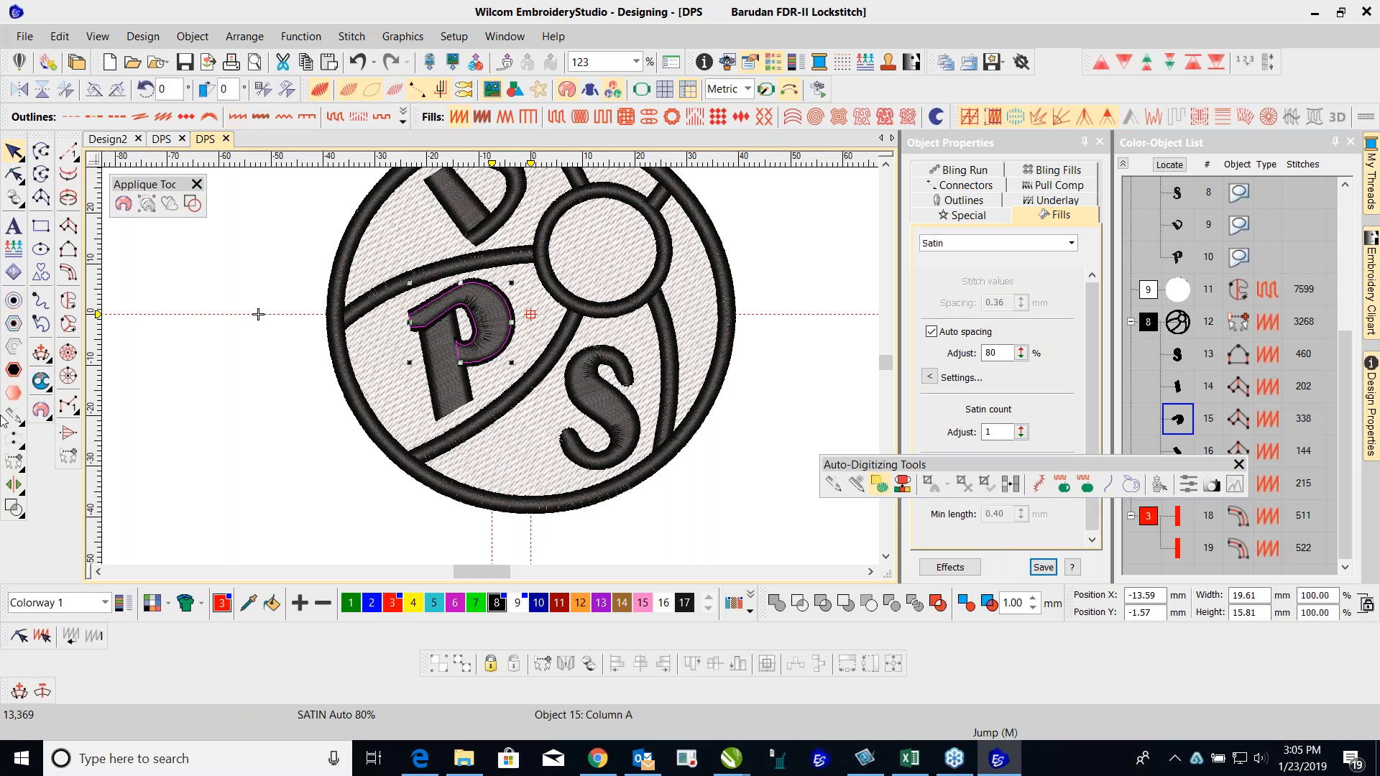
pyautogui.press('Tab')
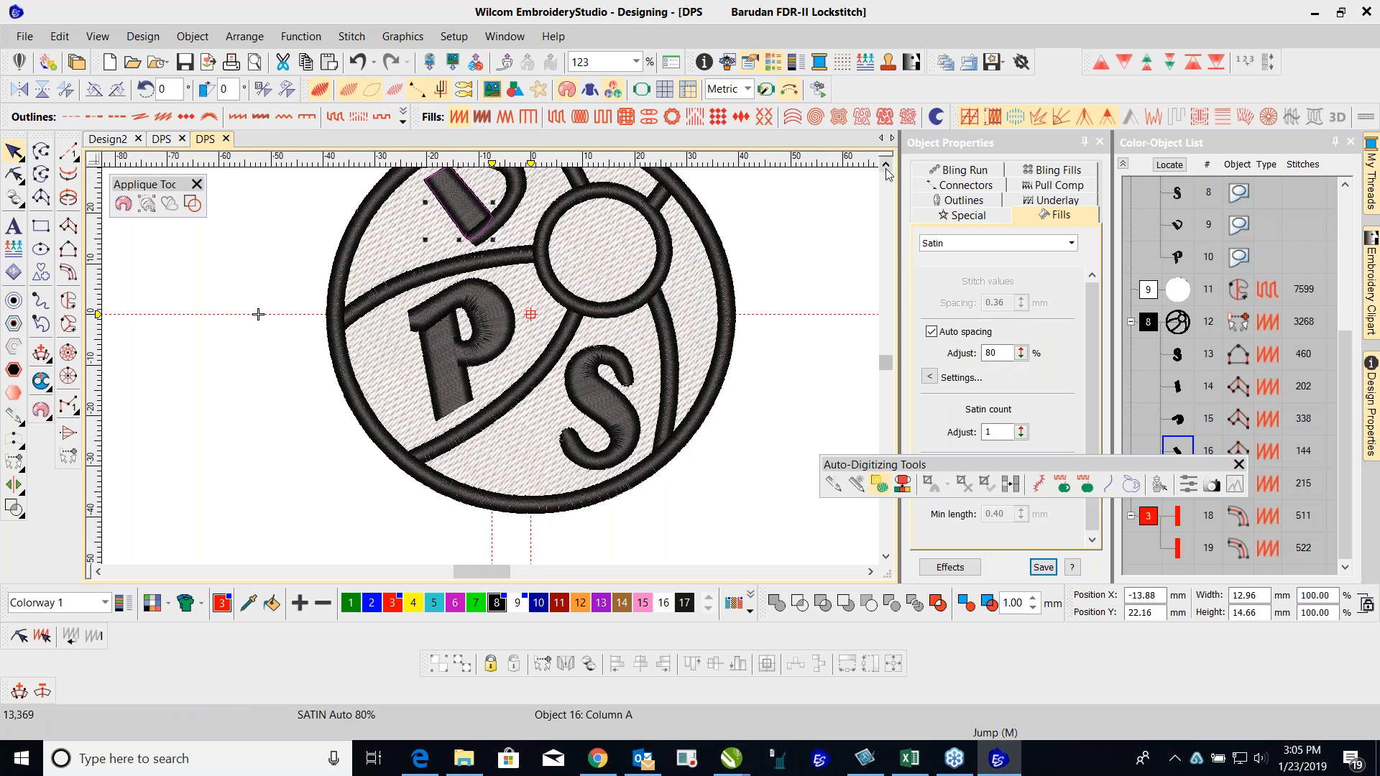
pyautogui.click(885, 168)
pyautogui.press('Tab')
pyautogui.press('Tab')
pyautogui.press('Tab')
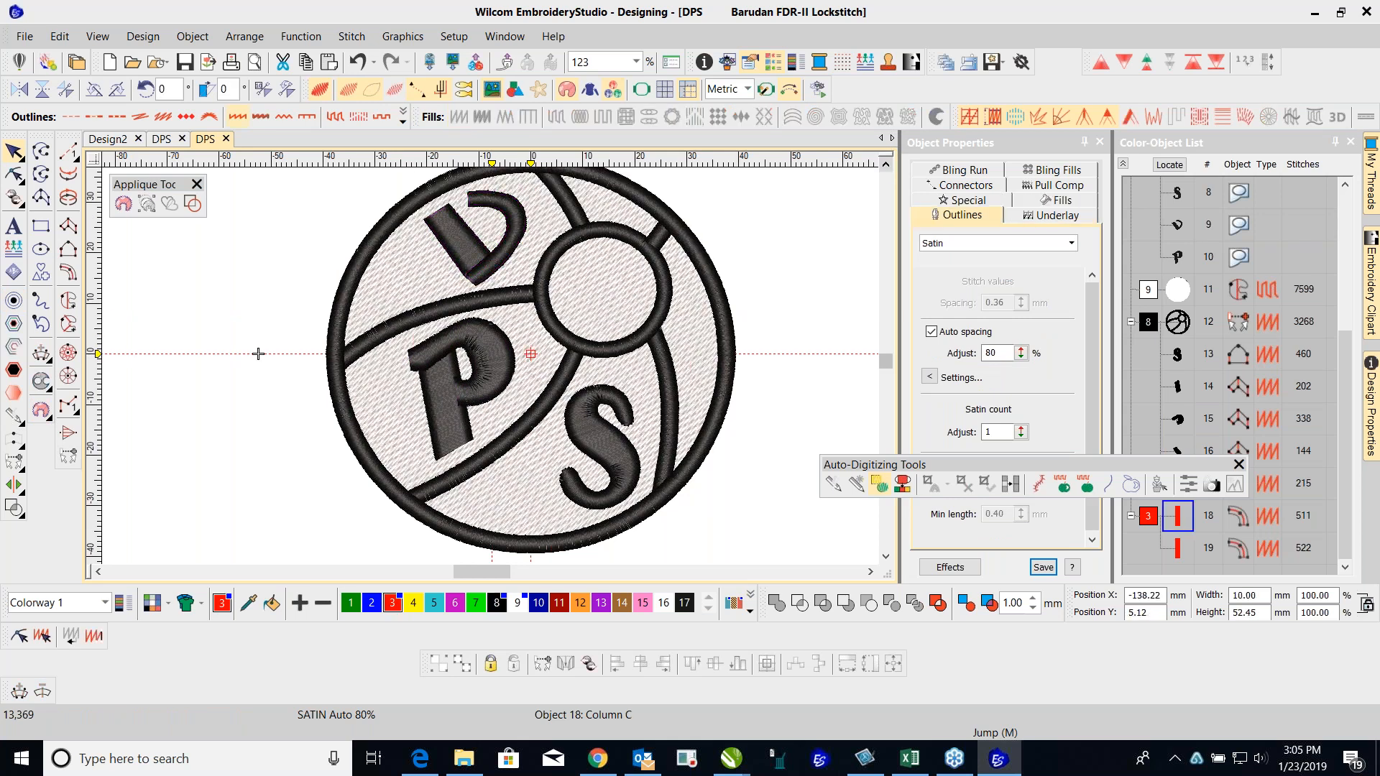
# Step: Show the reshape points of the Tatami background circle, and step forward object by object to the D's curved column
pyautogui.click(693, 368)
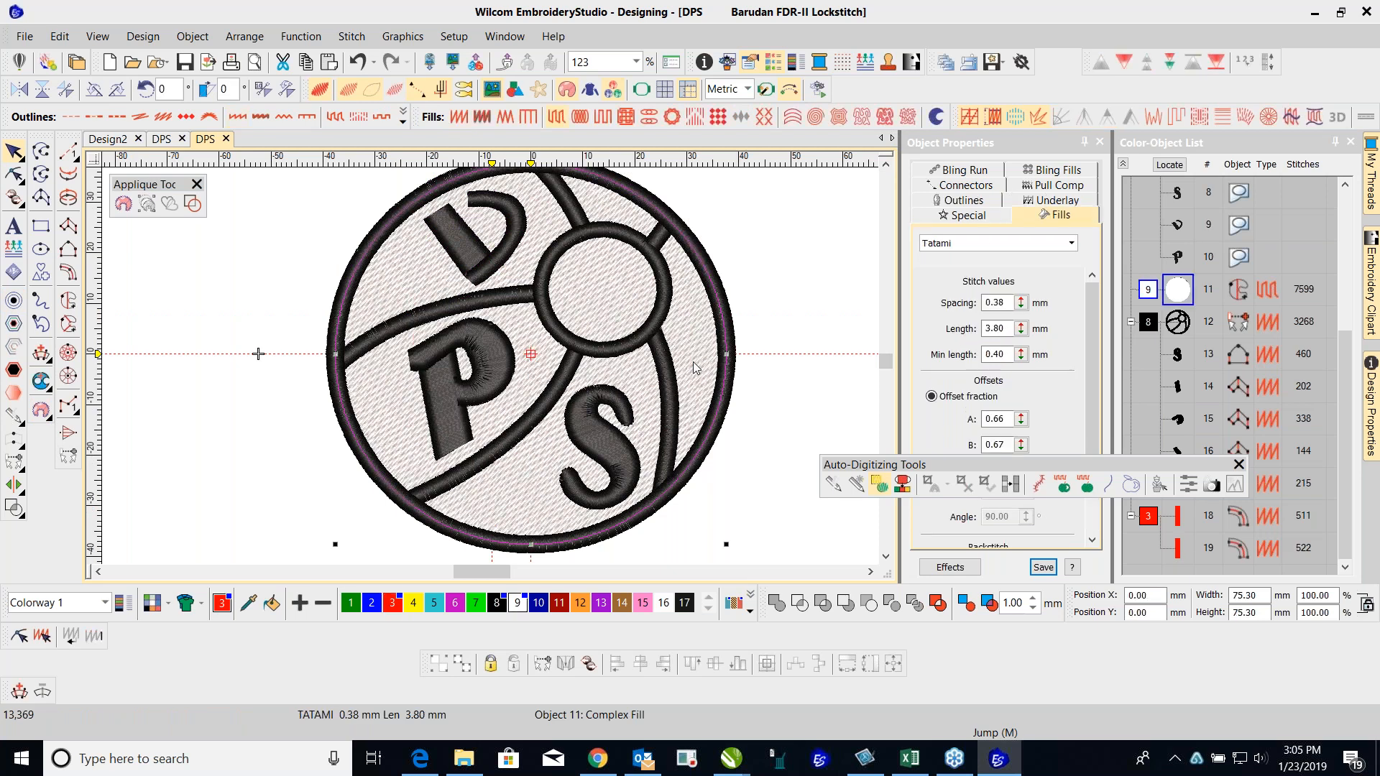
pyautogui.press('h')
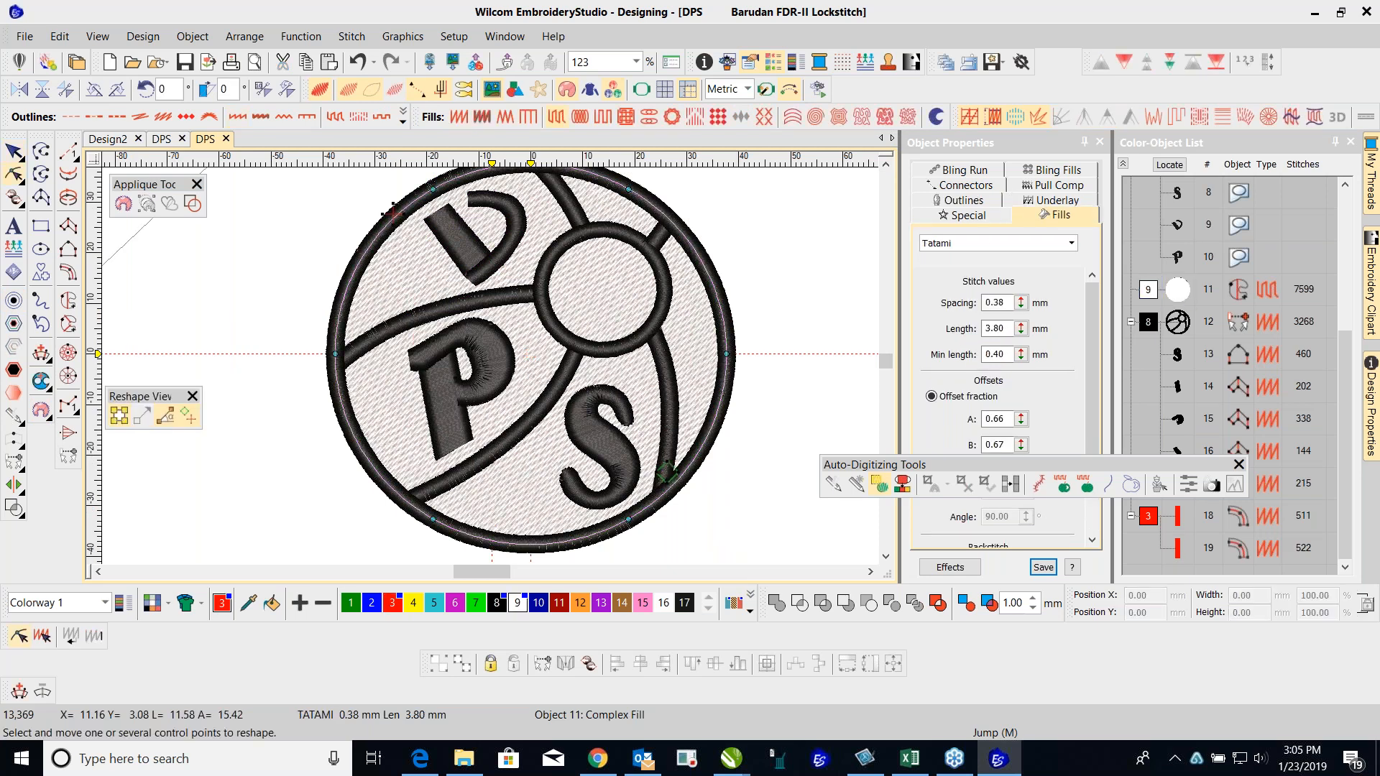
pyautogui.press('Tab')
pyautogui.press('Tab')
pyautogui.press('Tab')
pyautogui.press('Tab')
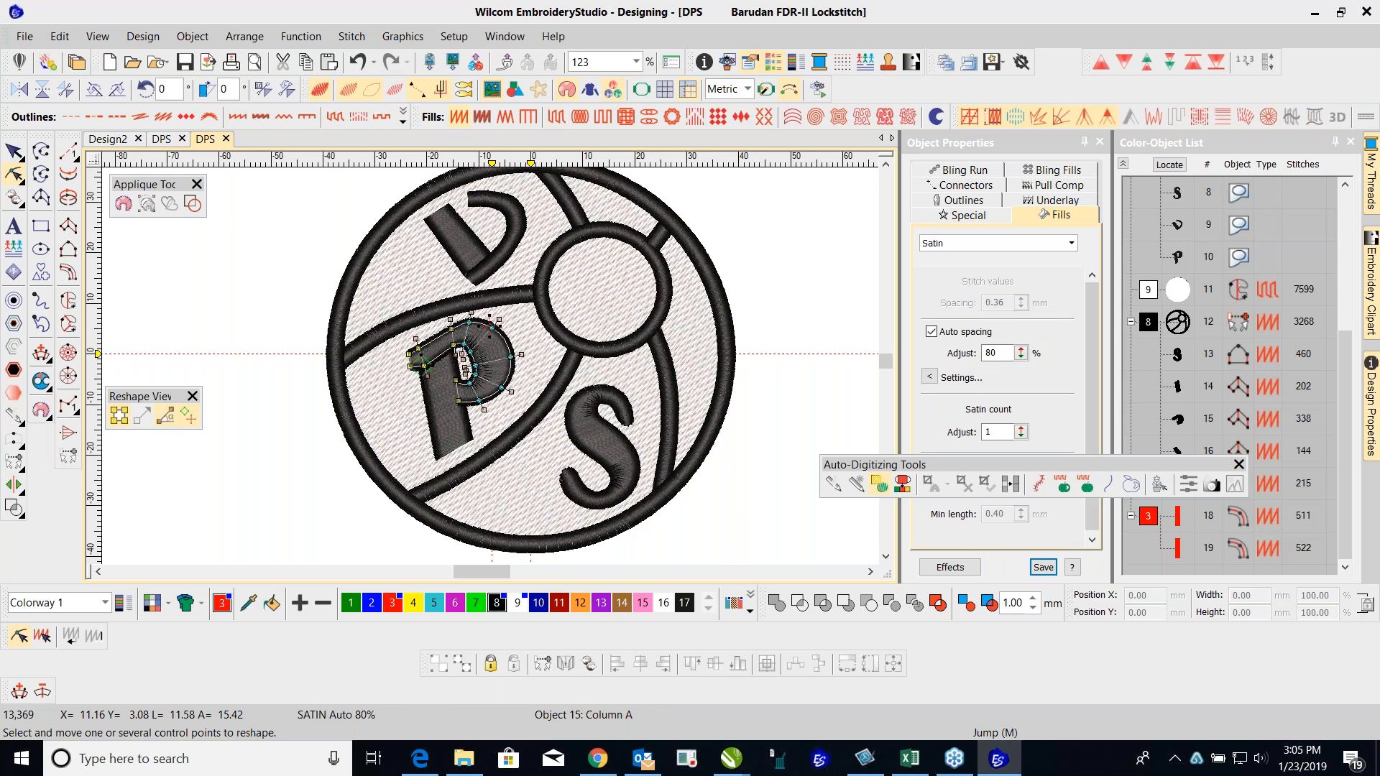
pyautogui.press('Tab')
pyautogui.press('Tab')
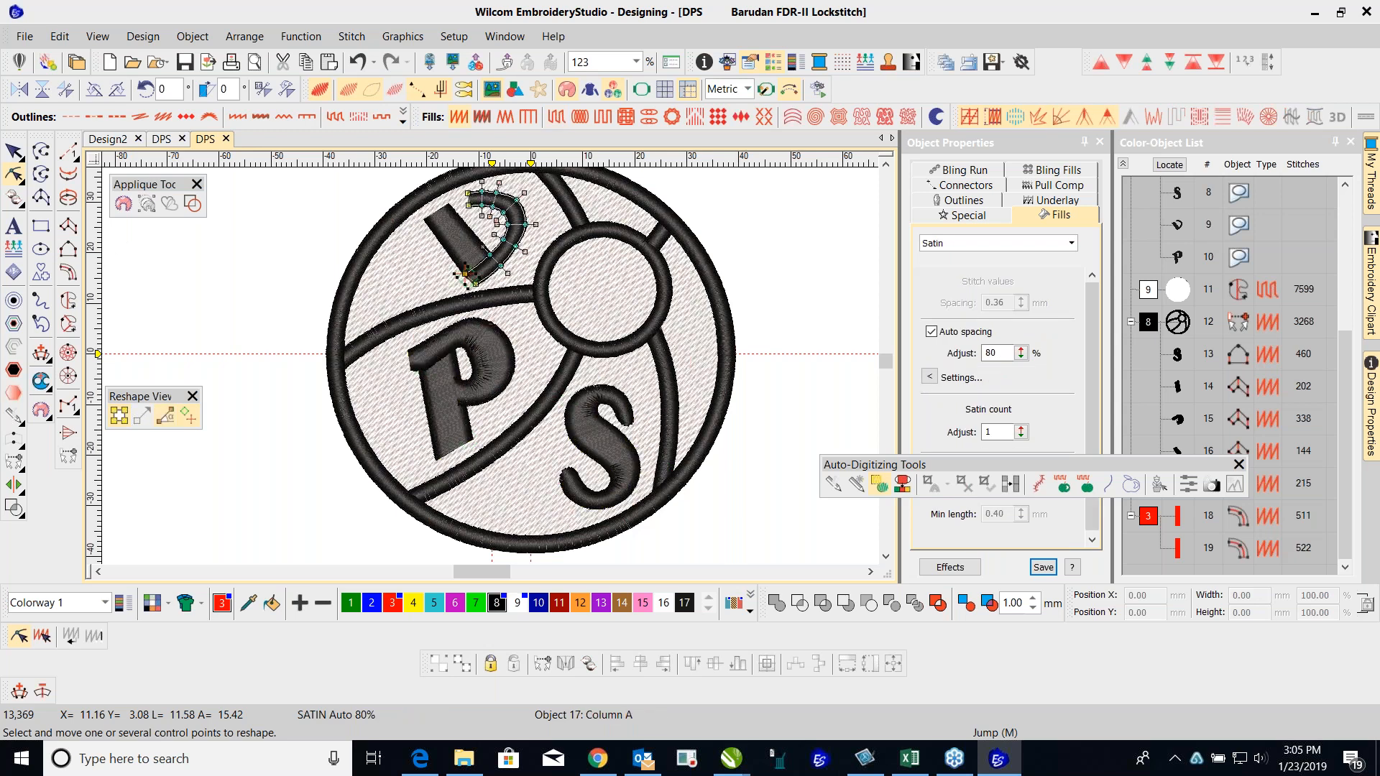
# Step: Step back through the objects with their reshape points shown, as far as the logo's branched border object
pyautogui.hotkey('shift', 'Tab')
pyautogui.hotkey('shift', 'Tab')
pyautogui.hotkey('shift', 'Tab')
pyautogui.hotkey('shift', 'Tab')
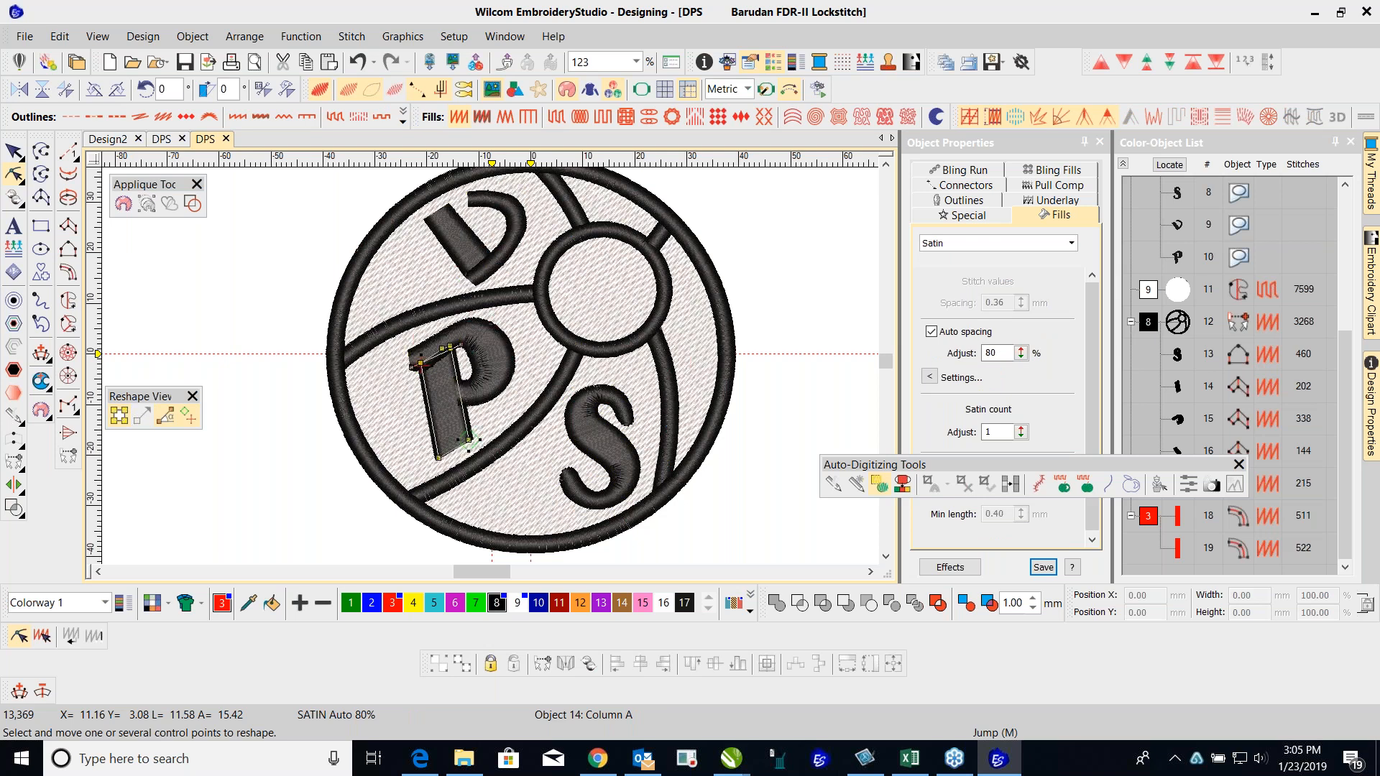
pyautogui.hotkey('shift', 'Tab')
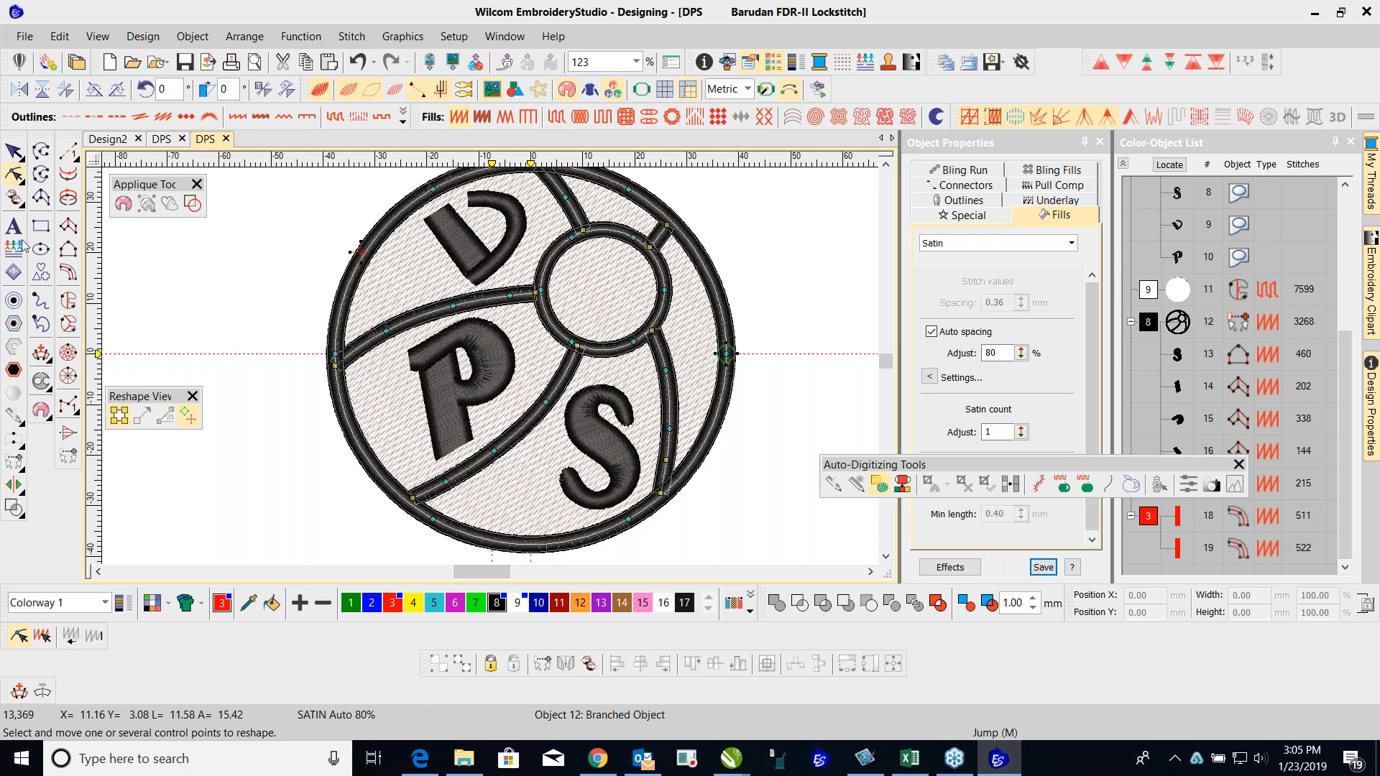
# Step: Leave reshape mode, deselect the branched border, and delete the two red columns beside the DPS logo
pyautogui.click(14, 153)
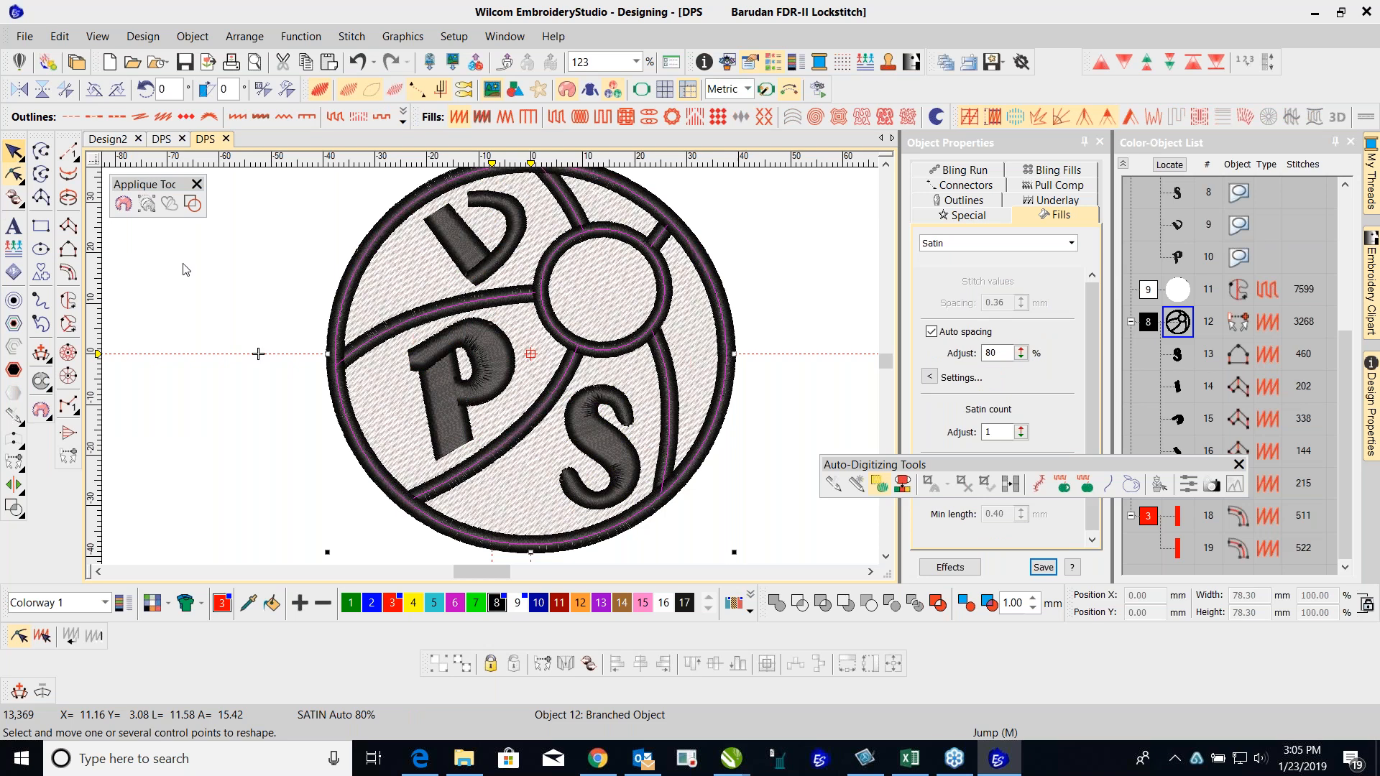
pyautogui.press('0')
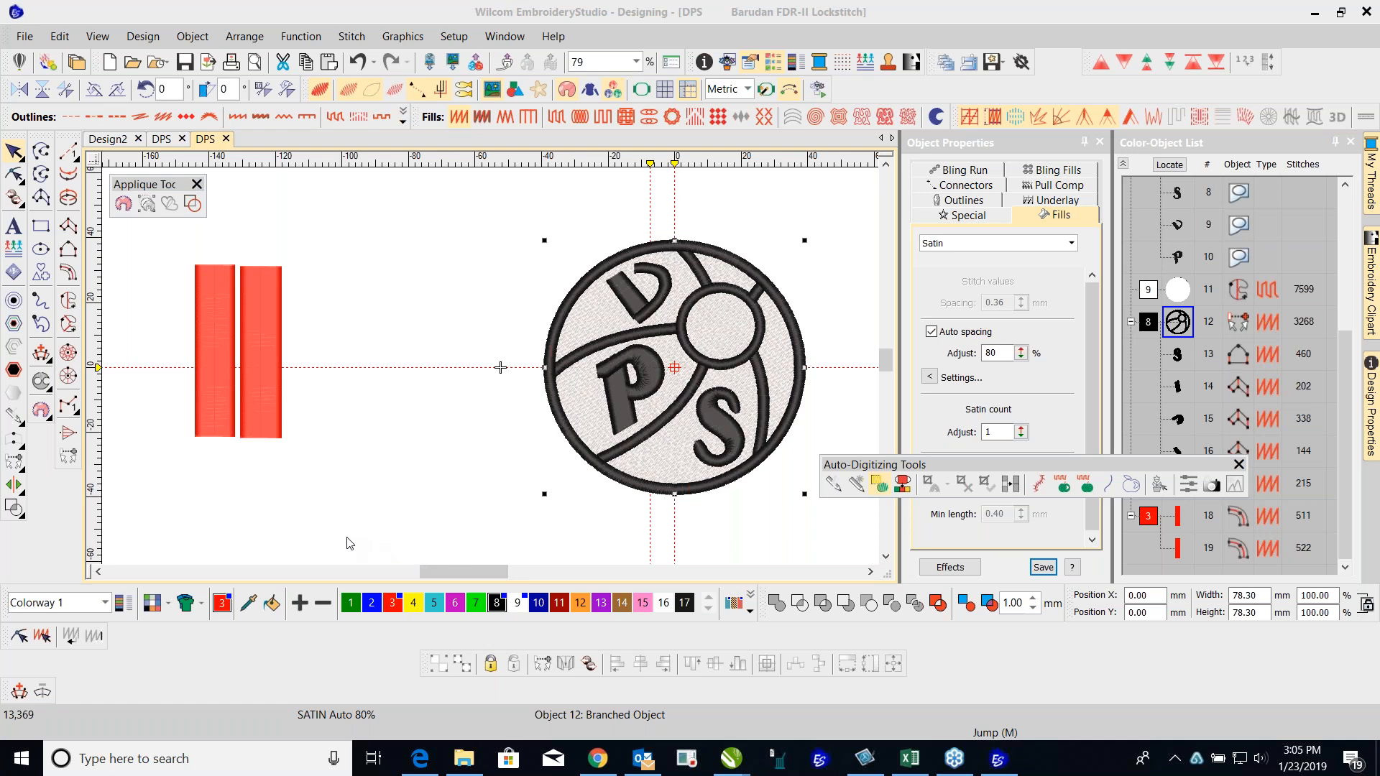
pyautogui.click(440, 307)
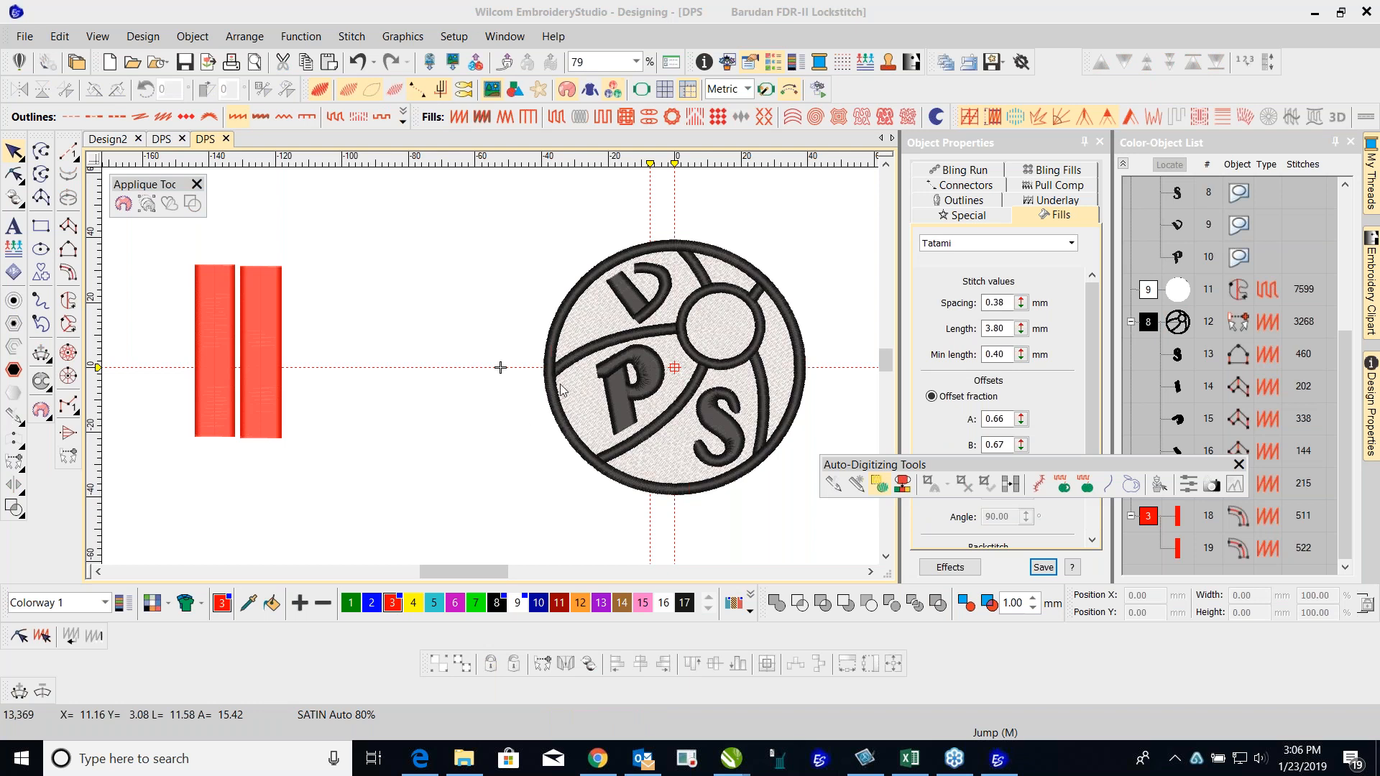
pyautogui.scroll(-5, 571, 370)
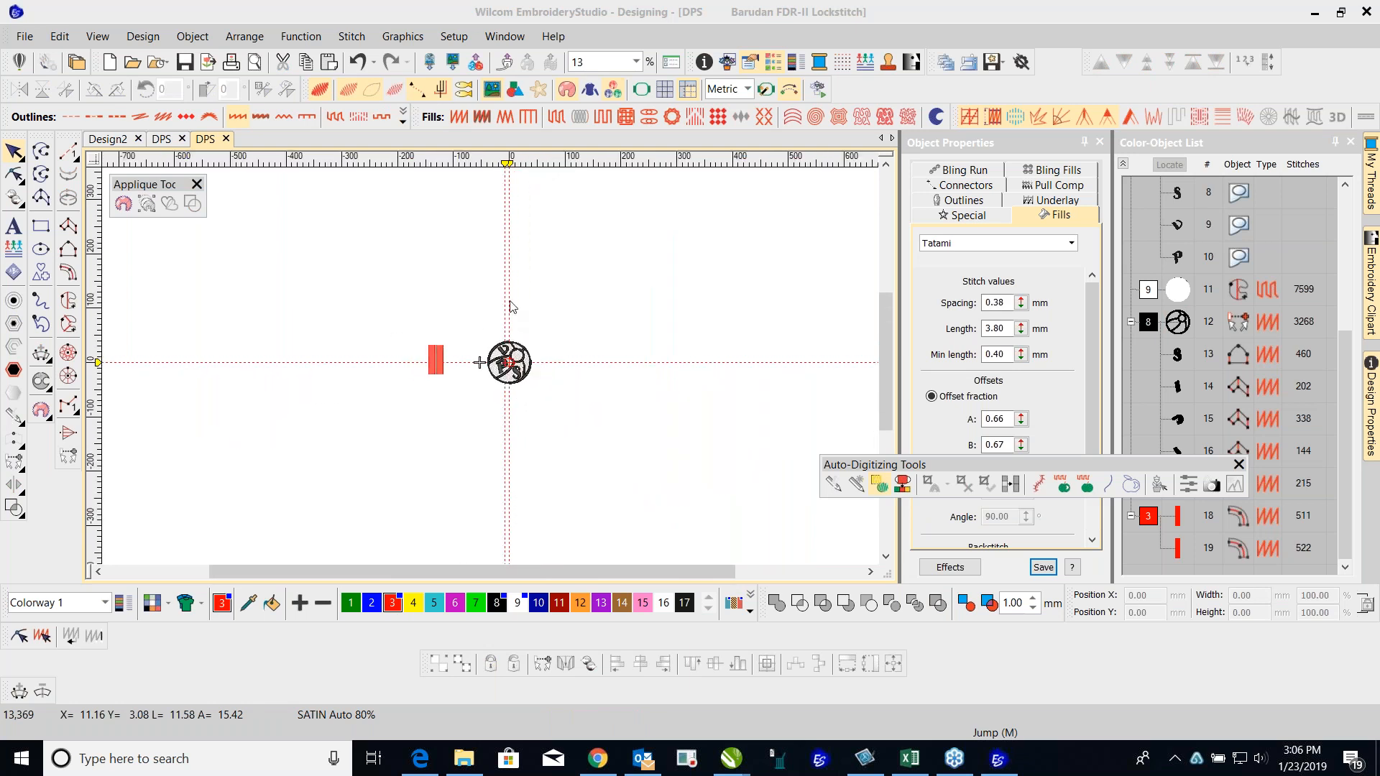
pyautogui.click(574, 456)
pyautogui.press('1')
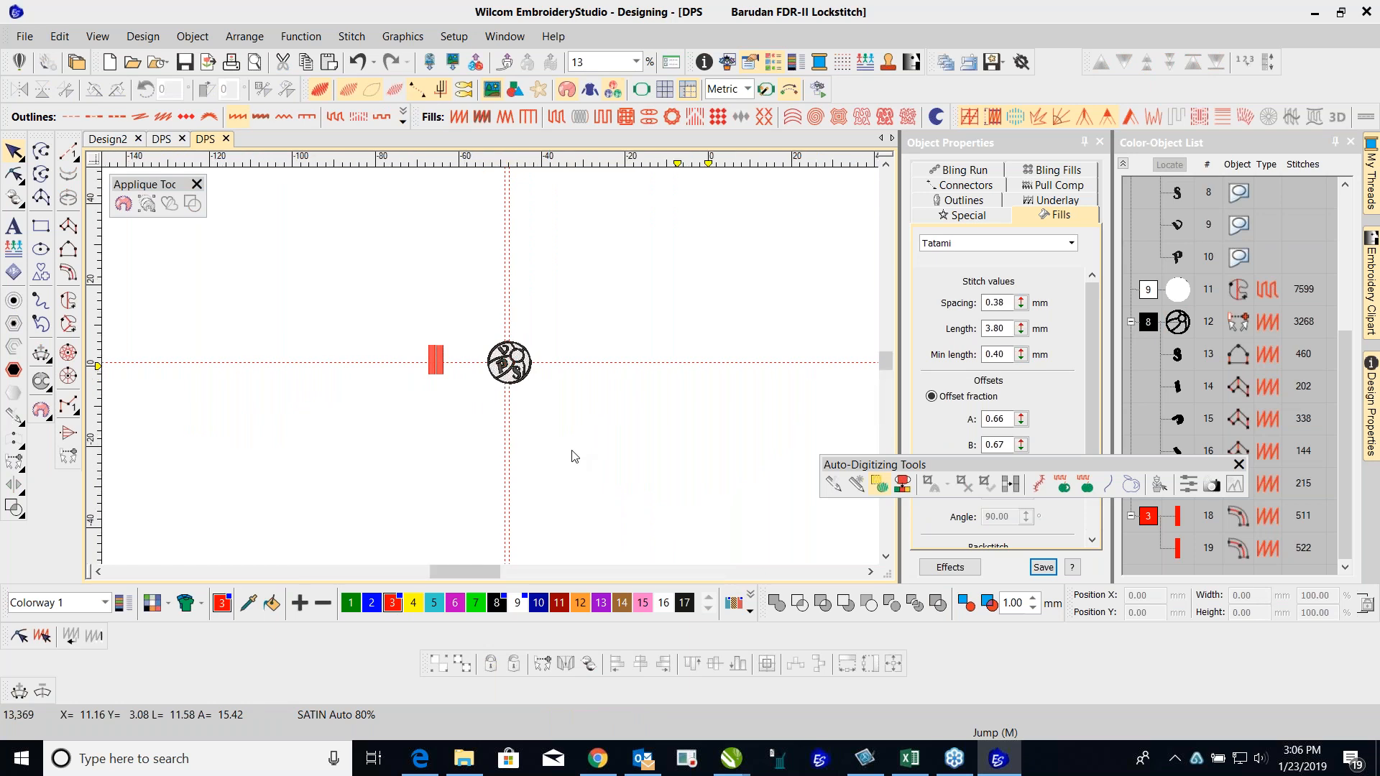
pyautogui.scroll(-1, 324, 339)
pyautogui.moveTo(342, 287); pyautogui.dragTo(468, 487)
pyautogui.press('Delete')
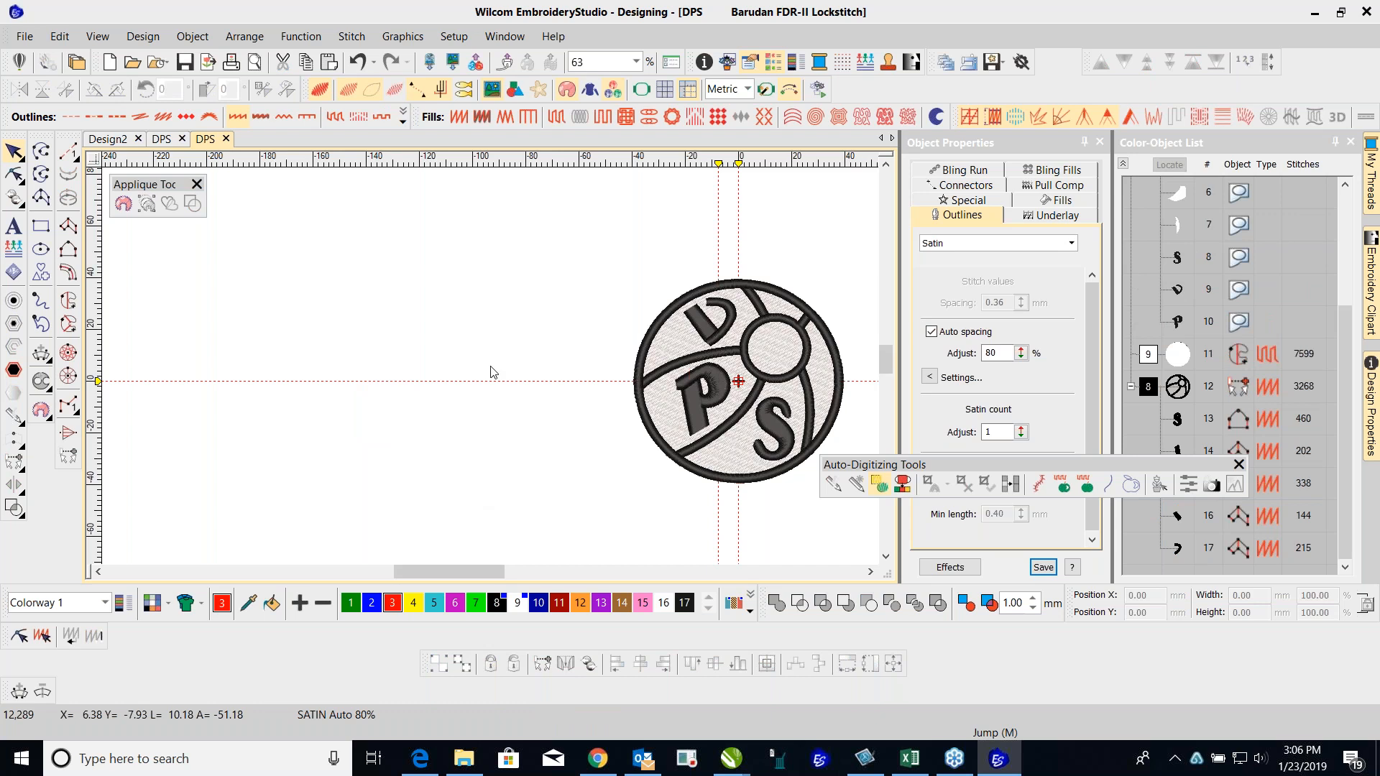
# Step: Examine the DPS logo's stitching at several zoom levels, ending with the whole logo at 100% scale
pyautogui.scroll(-1, 495, 370)
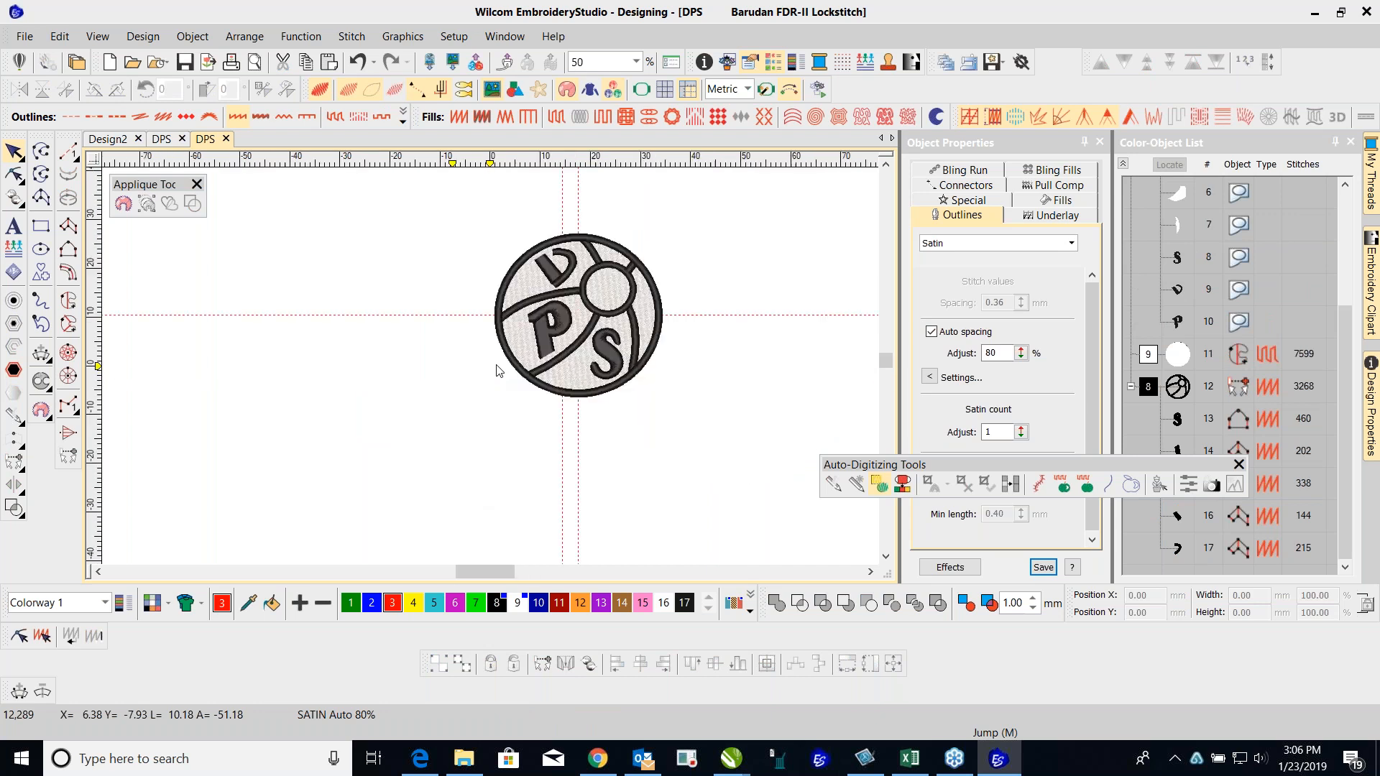
pyautogui.press('1')
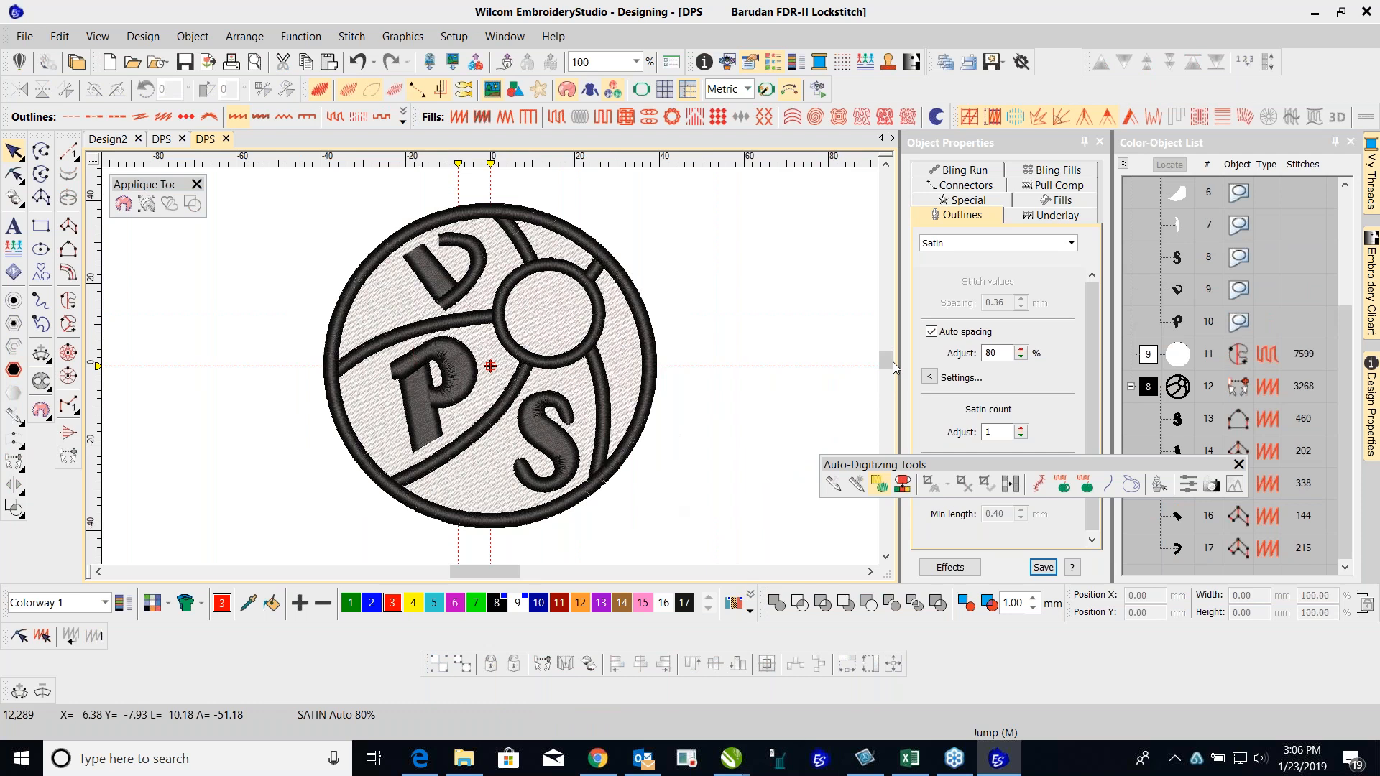
pyautogui.scroll(-3, 514, 419)
pyautogui.scroll(2, 501, 368)
pyautogui.scroll(-2, 490, 367)
pyautogui.scroll(2, 485, 366)
pyautogui.scroll(2, 629, 354)
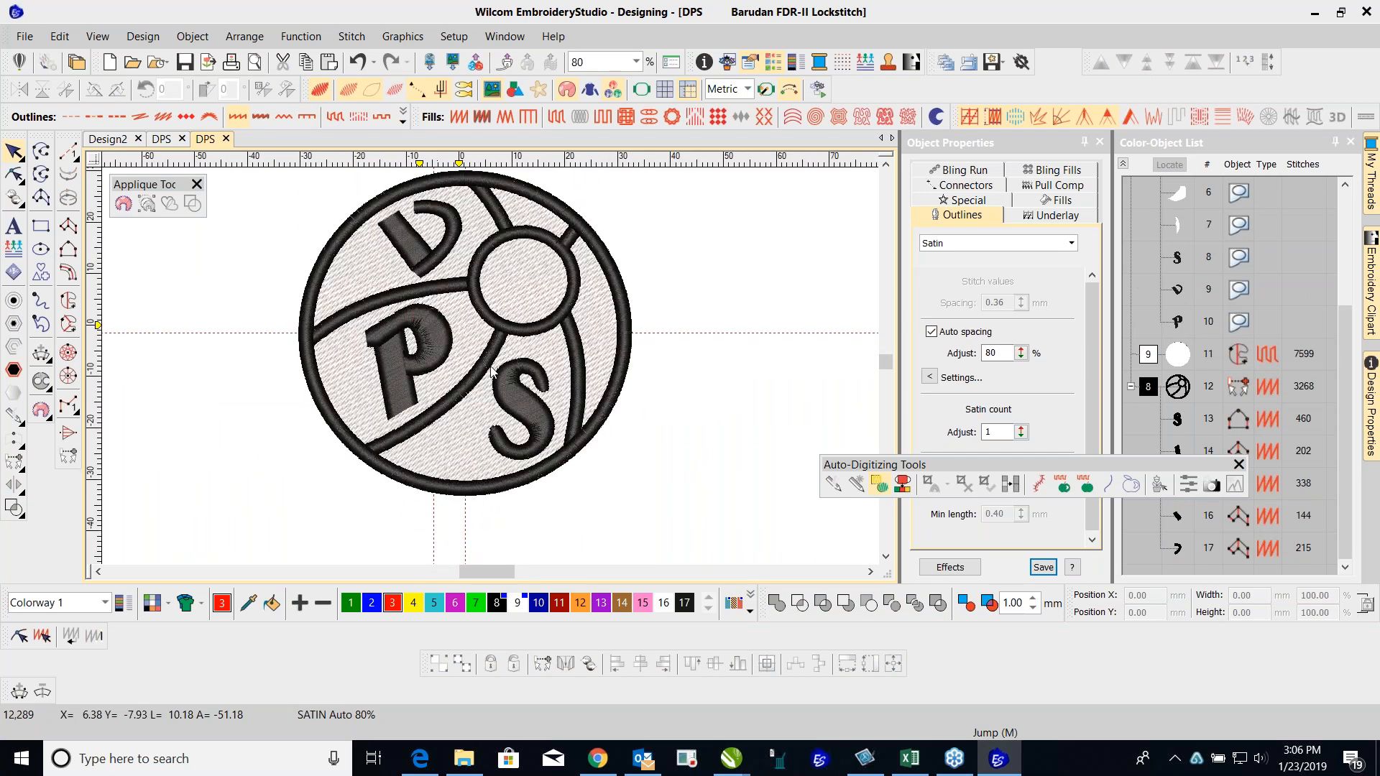
pyautogui.scroll(-6, 479, 369)
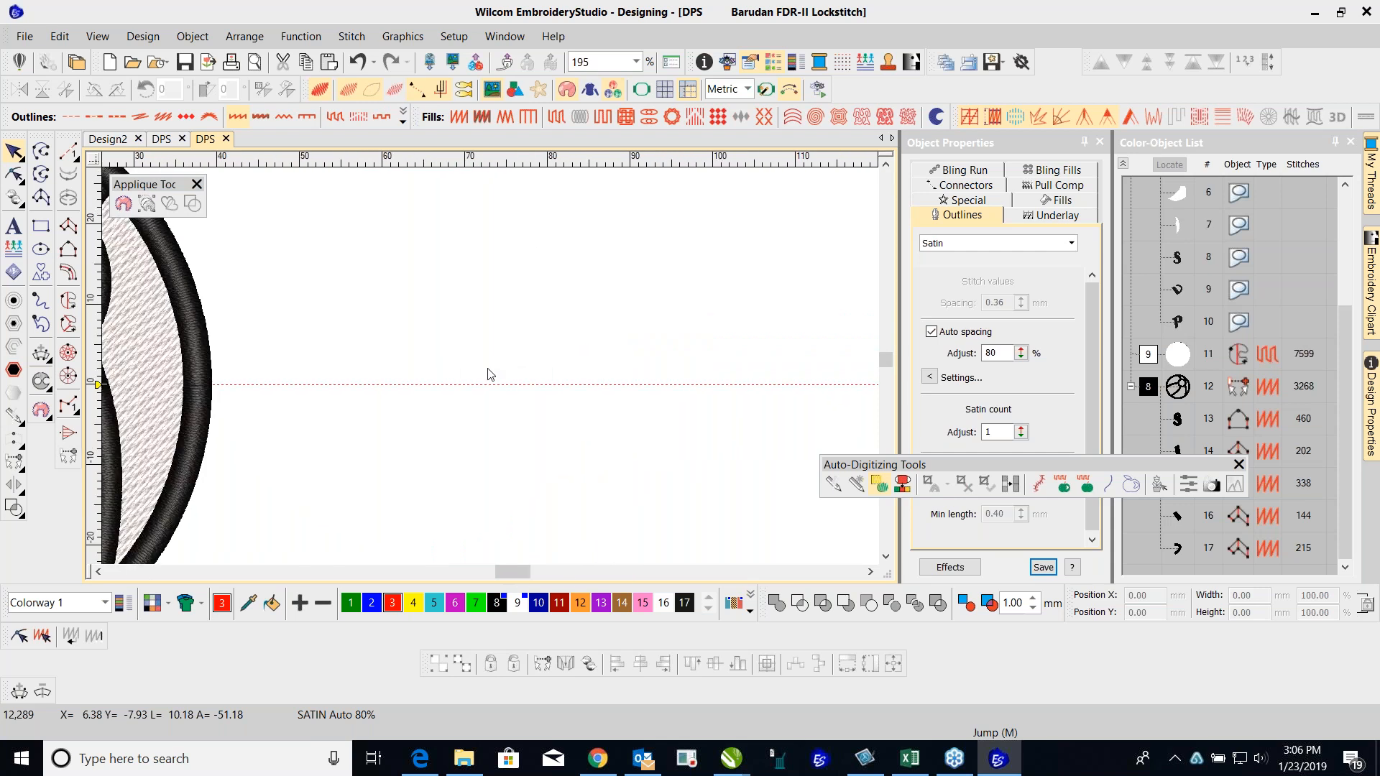
pyautogui.scroll(2, 344, 341)
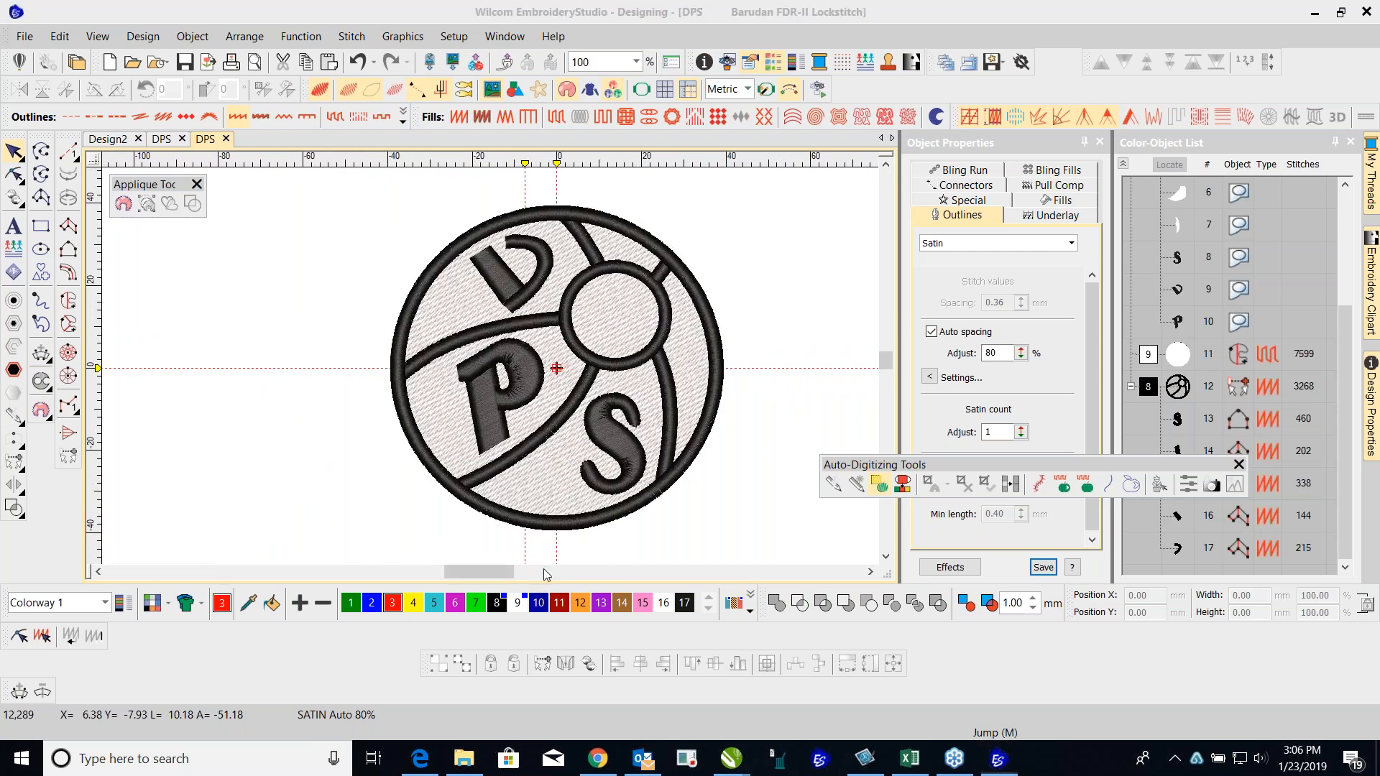